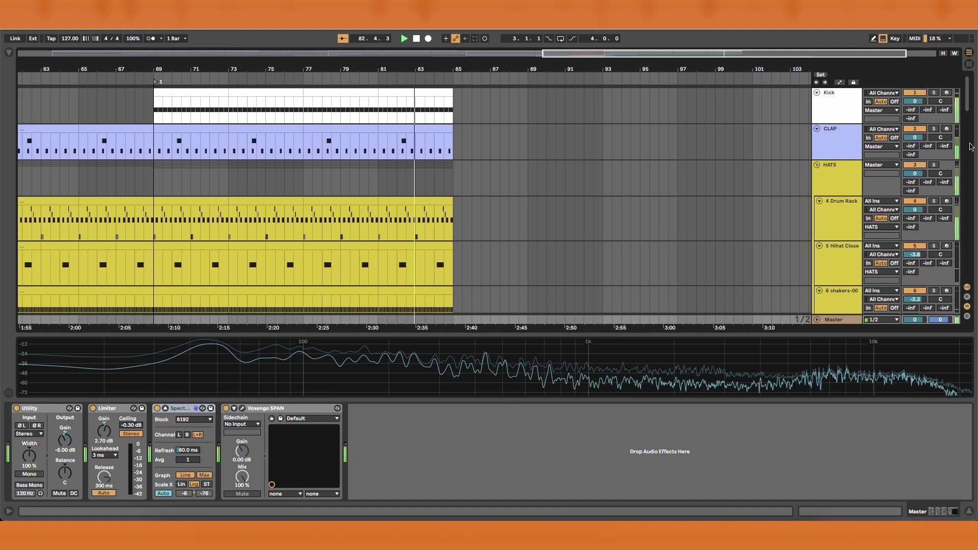
Fold the HATS and PERCUSS group tracks in the arrangement.
click(817, 165)
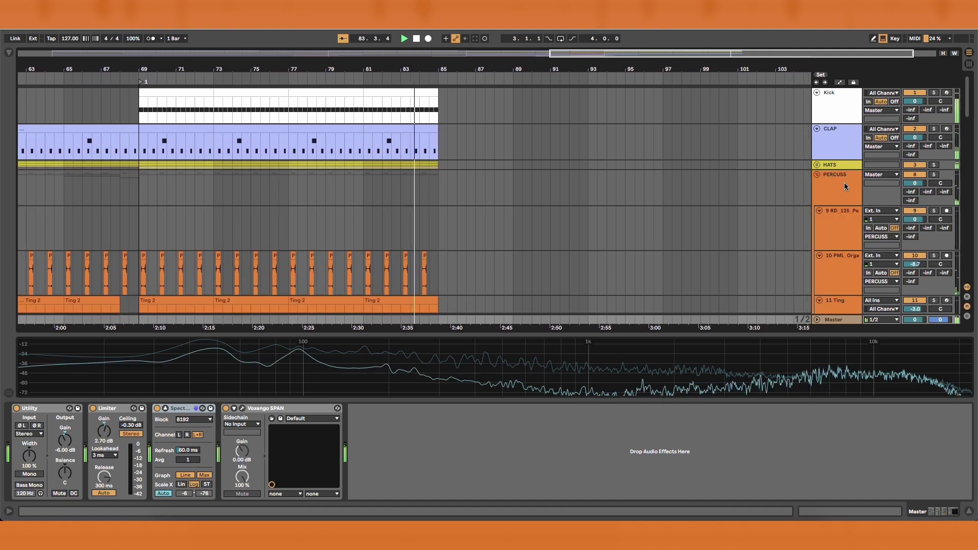
click(816, 174)
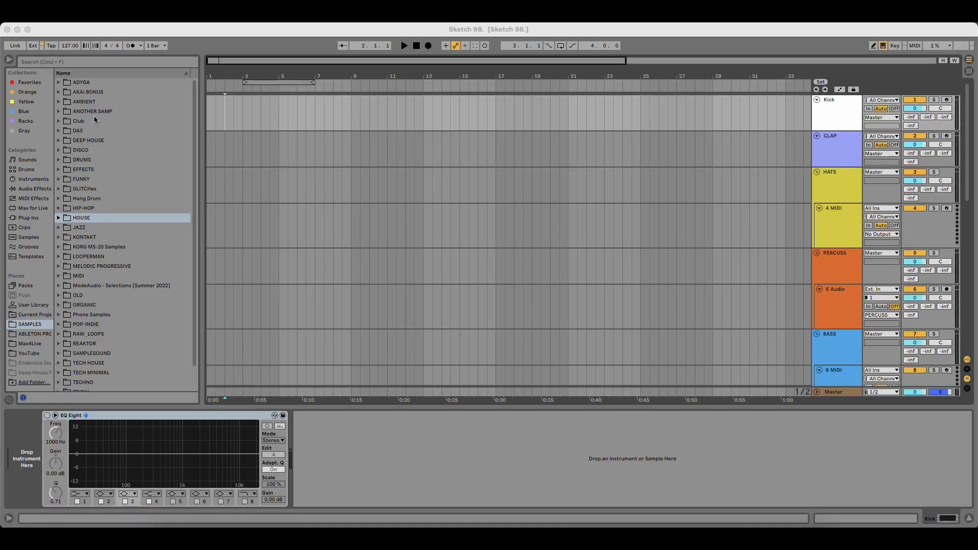
Search the SAMPLES library for "kick" and expand the HOUSE folder in the results.
click(69, 62)
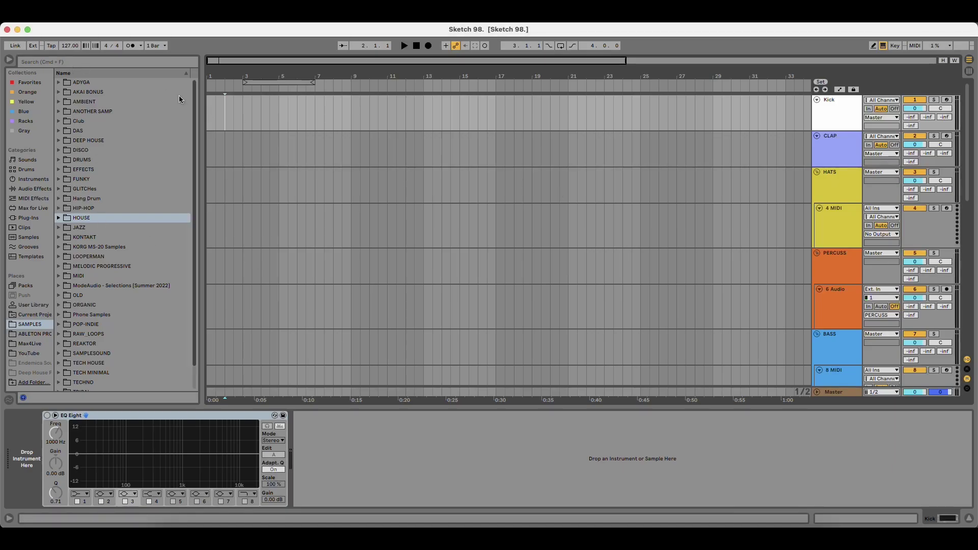
click(90, 64)
text(kick)
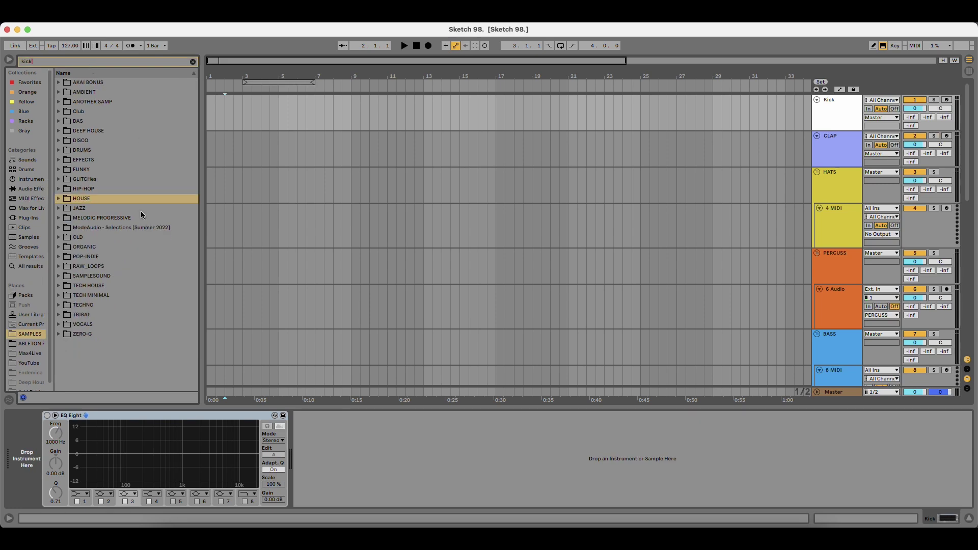
double_click(105, 198)
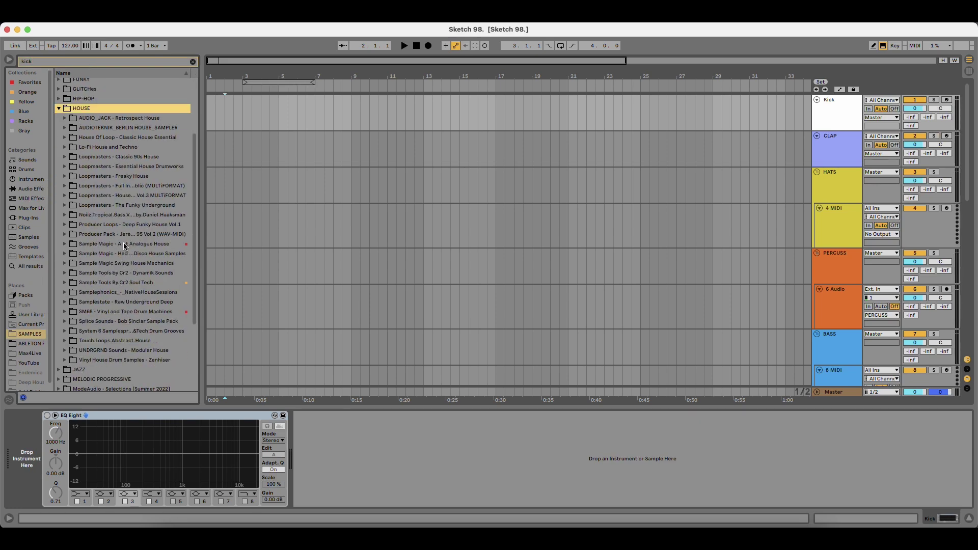
Browse into the AUDIO_JACK - Retrospect House pack and expand its SOUNDS_&_FX, DRUM_HITS and KICKS folders.
scroll(126, 248, down, 1)
scroll(127, 250, down, 1)
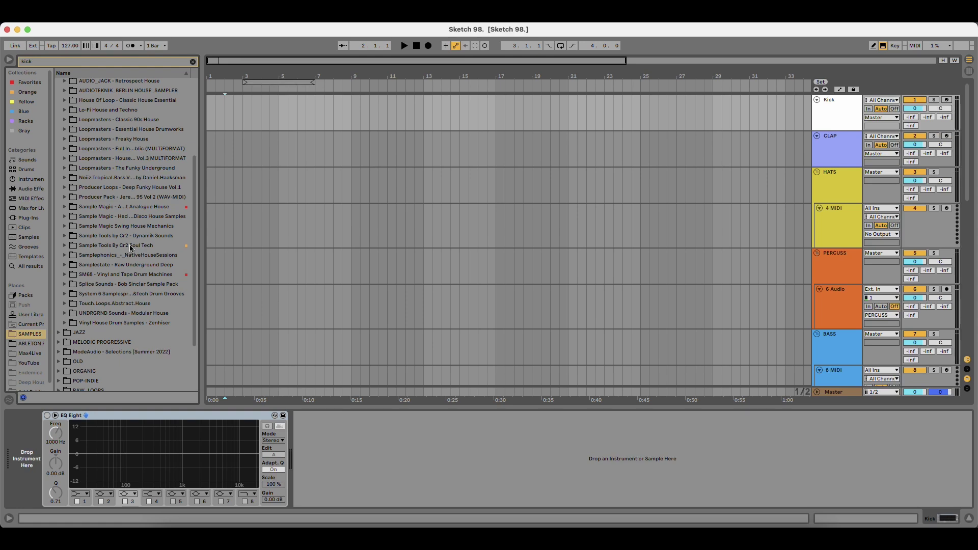
double_click(117, 86)
key(Down)
key(Down)
key(Down)
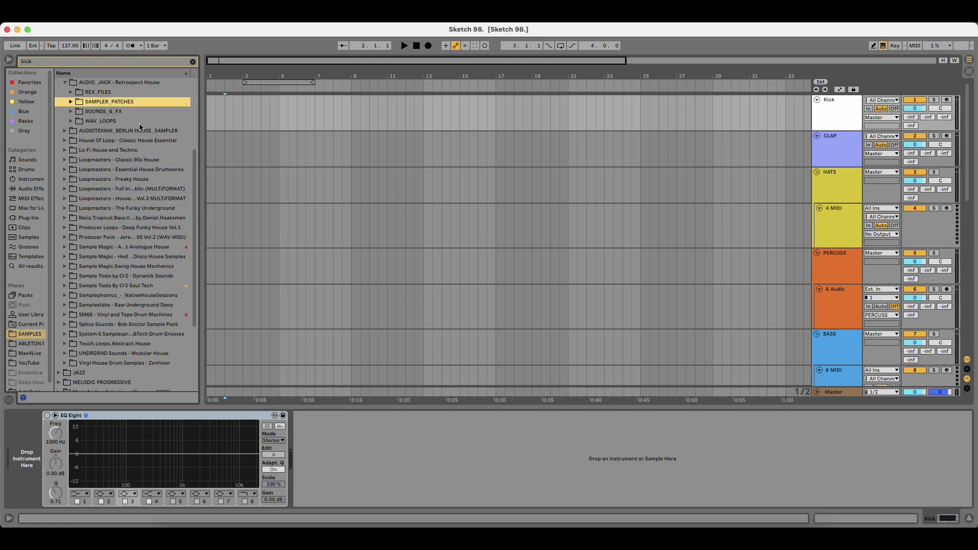
key(Right)
key(Down)
key(Down)
key(Right)
key(Down)
key(Right)
Audition the AJ_Kick samples, load AJ_Kick_07.wav onto the Kick track, and clear the browser search.
key(Down)
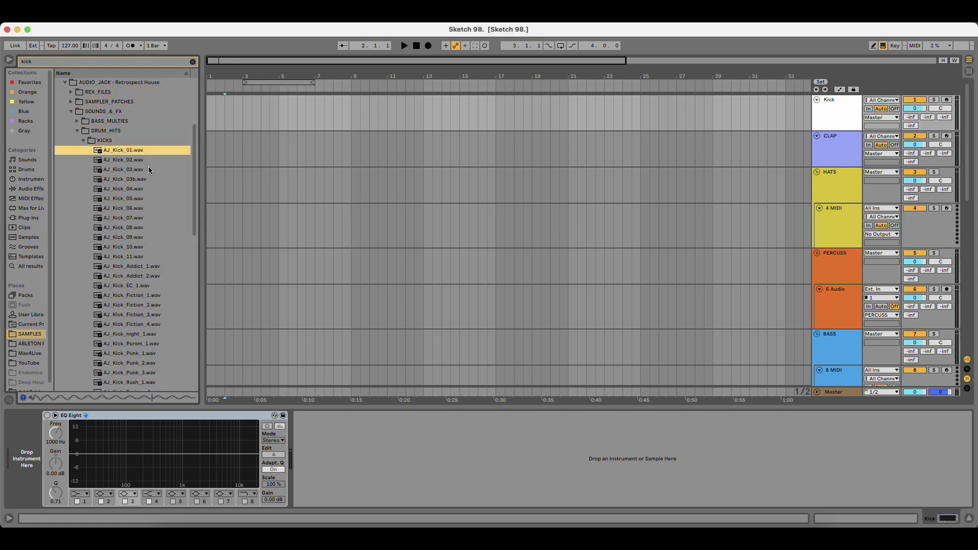
key(Down)
key(Down)
key(Down)
key(Down)
key(Down)
key(Down)
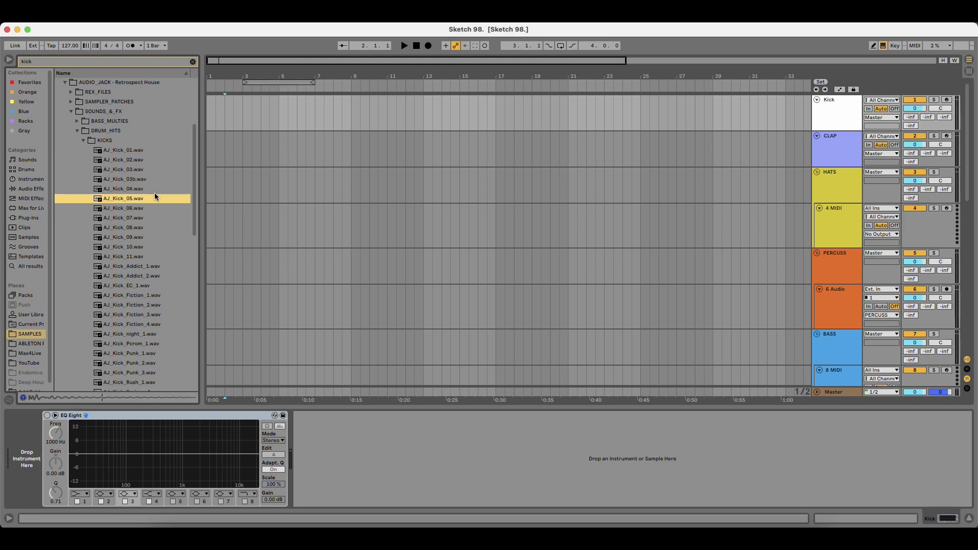
click(141, 150)
click(143, 219)
click(143, 228)
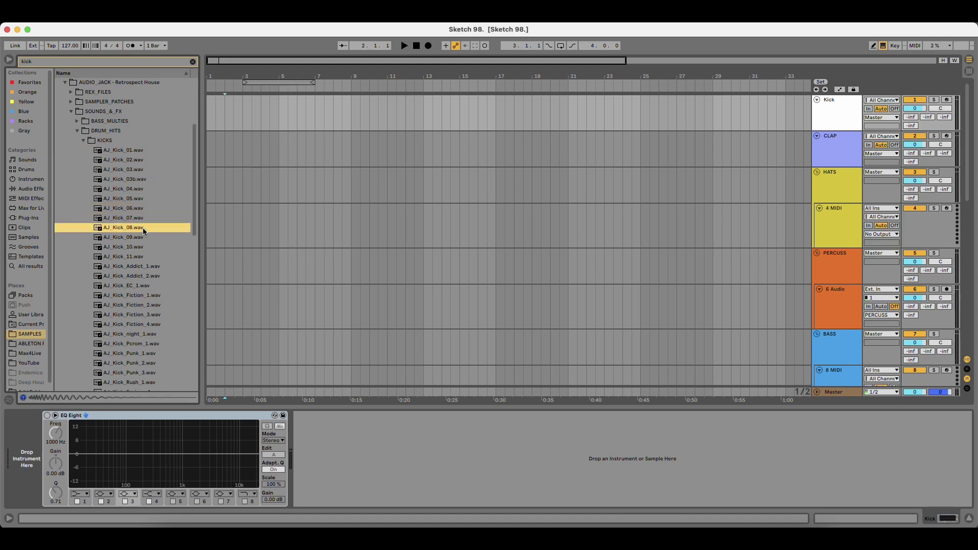
click(139, 217)
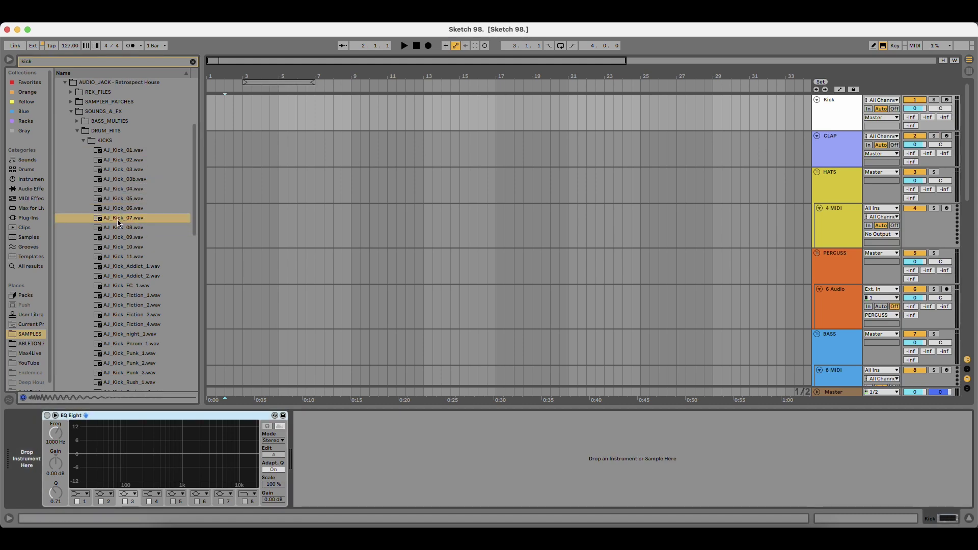
drag(118, 222, 38, 430)
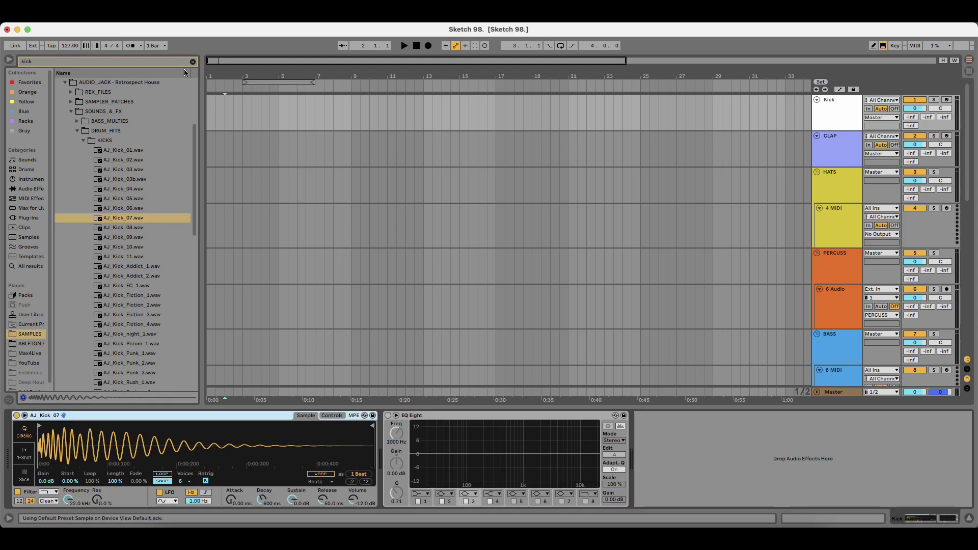
click(193, 62)
Create an empty four-bar MIDI clip on the Kick track from bar 5 to bar 9 and arm the track.
drag(279, 102, 312, 104)
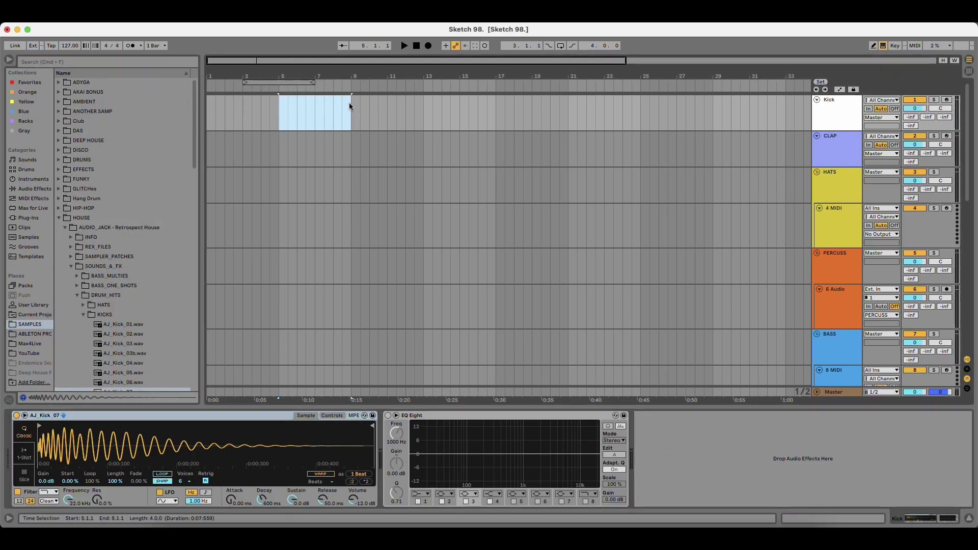
key(super+shift+m)
click(951, 102)
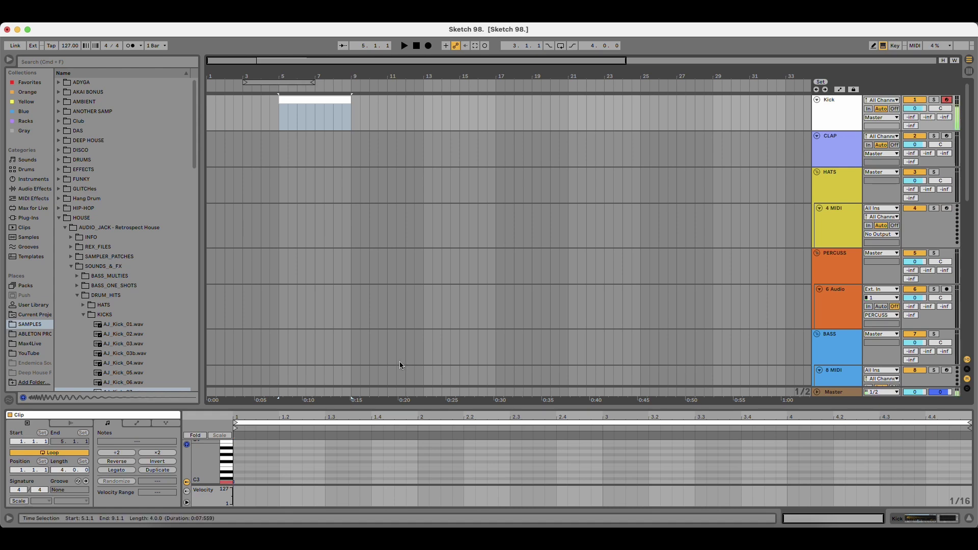
Add a C3 note at the start of the kick clip and repeat it on each of the first bar's four beats.
double_click(244, 480)
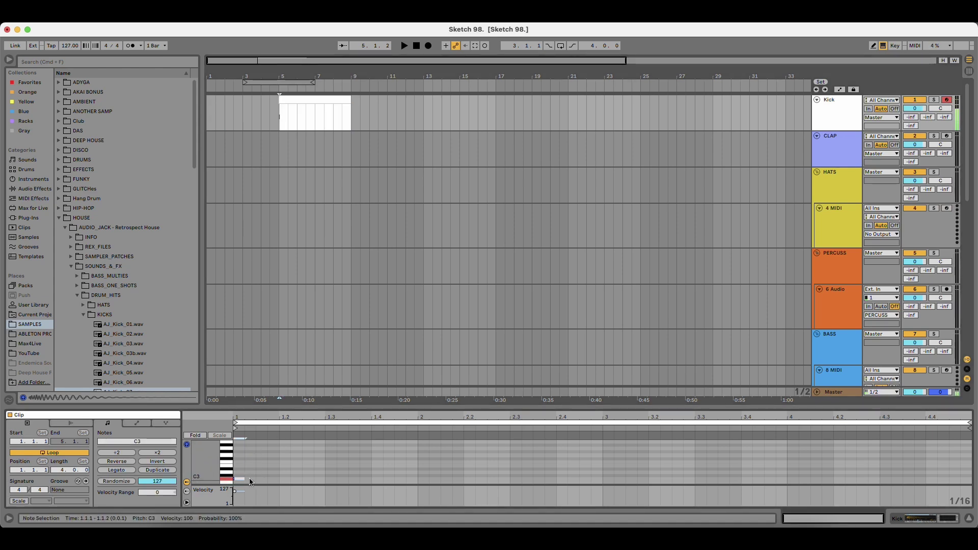
key(super+d)
key(super+d)
key(super+d)
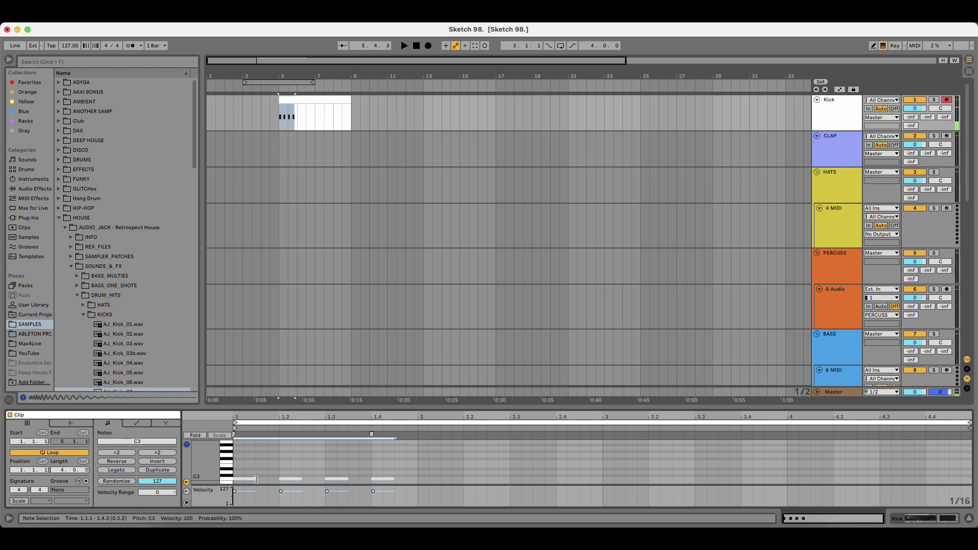
Lengthen the four kick notes to a full beat each and duplicate the bar to fill the four-bar clip.
drag(256, 480, 278, 483)
drag(407, 474, 287, 485)
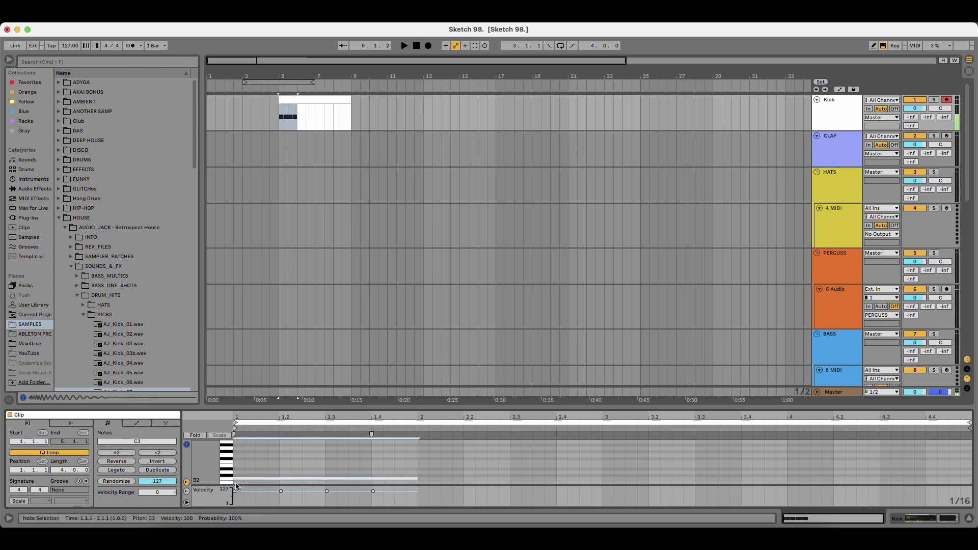
key(super+d)
key(super+d)
key(super+d)
Play the kick pattern and open the Voxengo SPAN analyzer on the Master track.
key(space)
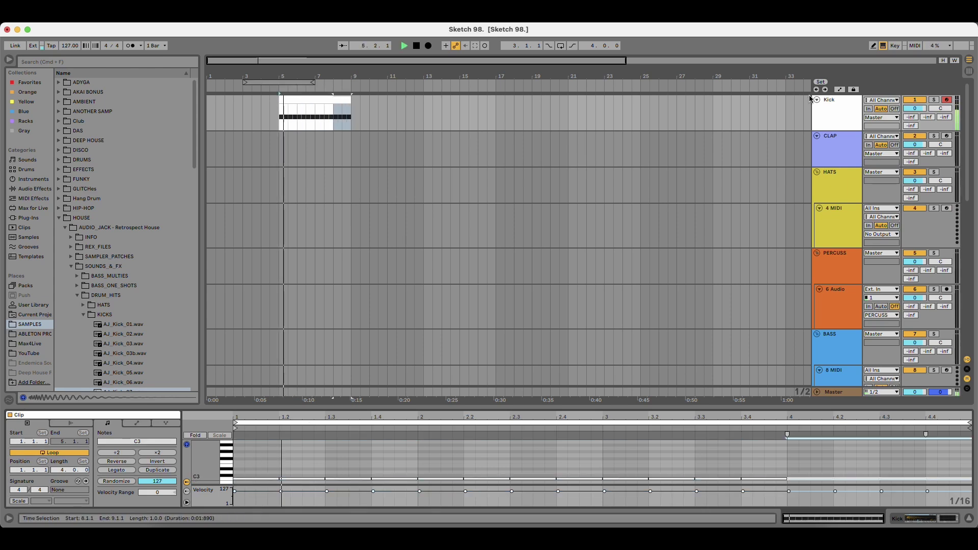
click(844, 108)
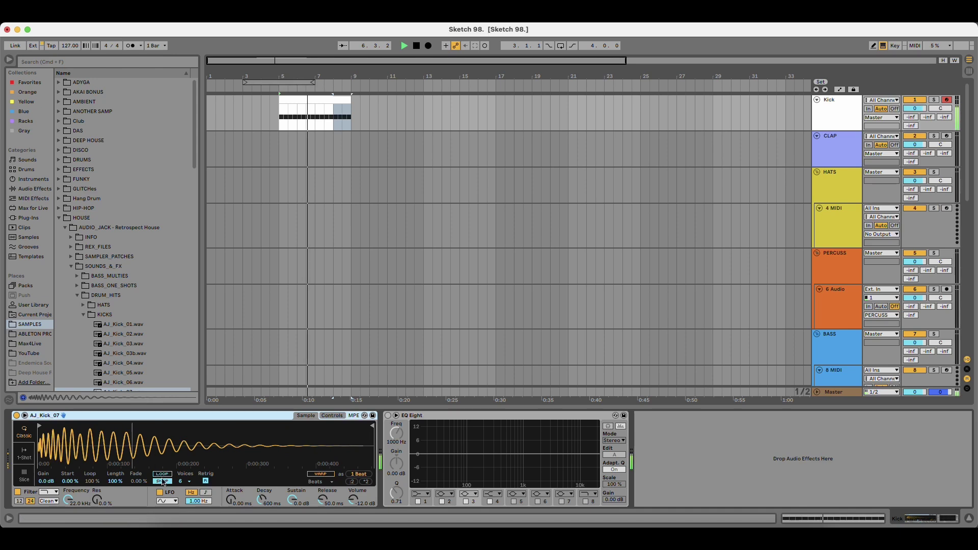
click(222, 398)
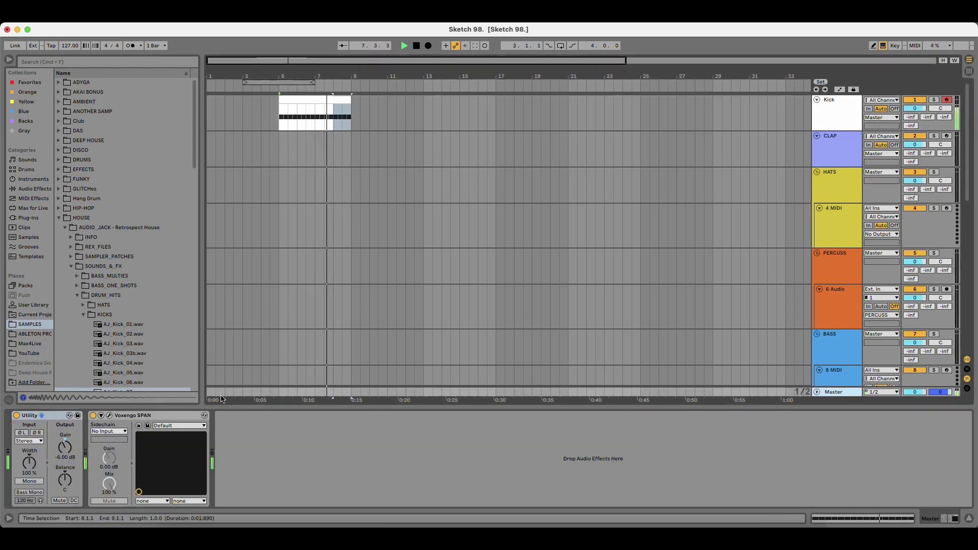
click(109, 416)
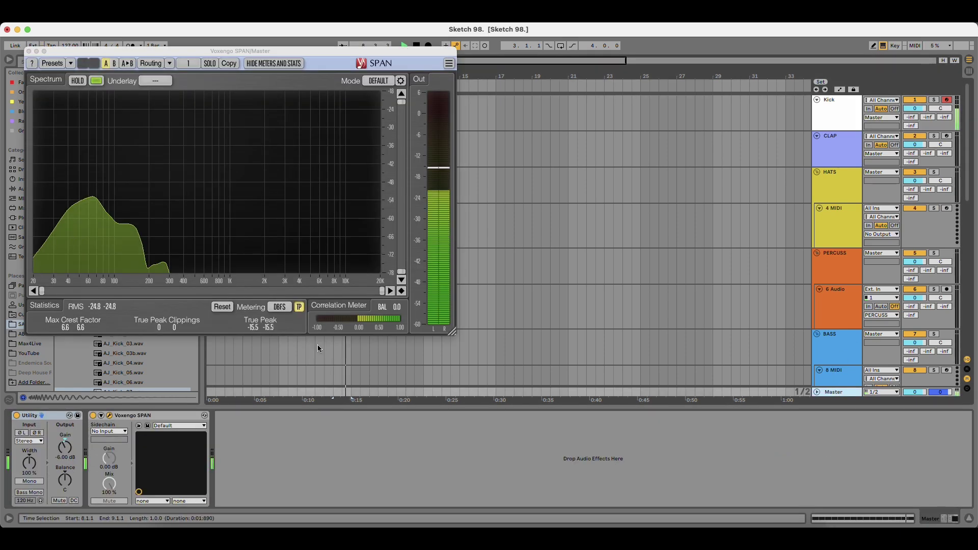
Raise the Kick sampler's volume to about -5 dB while checking the level in SPAN, then close the analyzer and stop playback.
key(space)
click(846, 117)
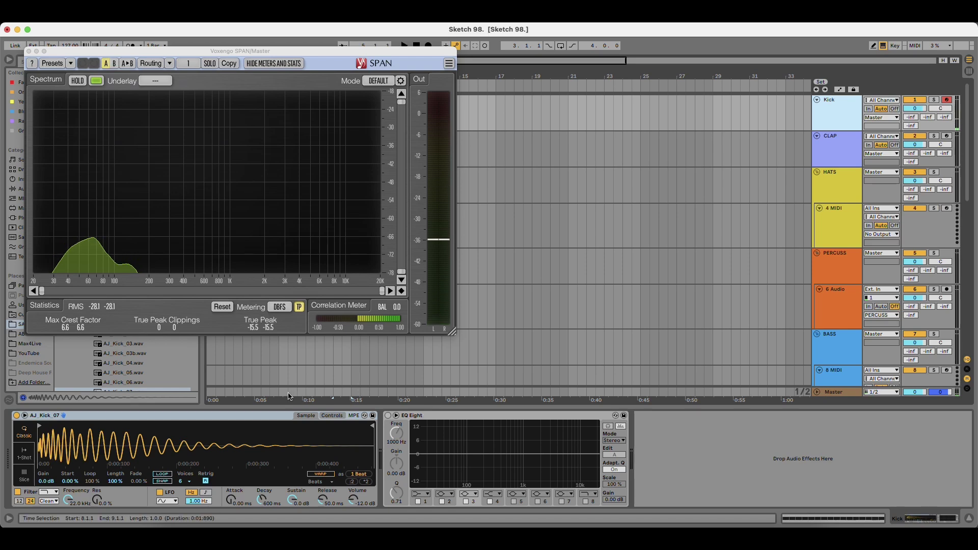
key(space)
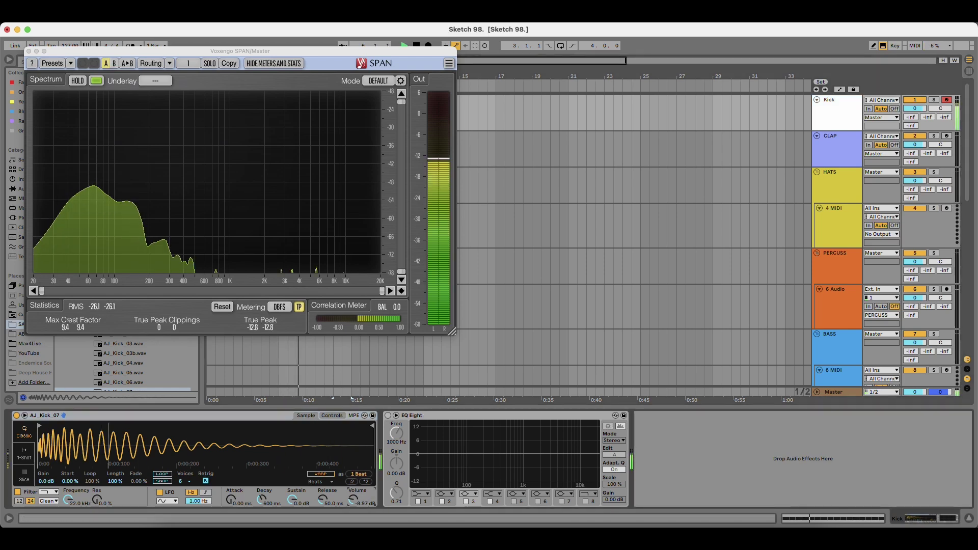
drag(353, 500, 353, 491)
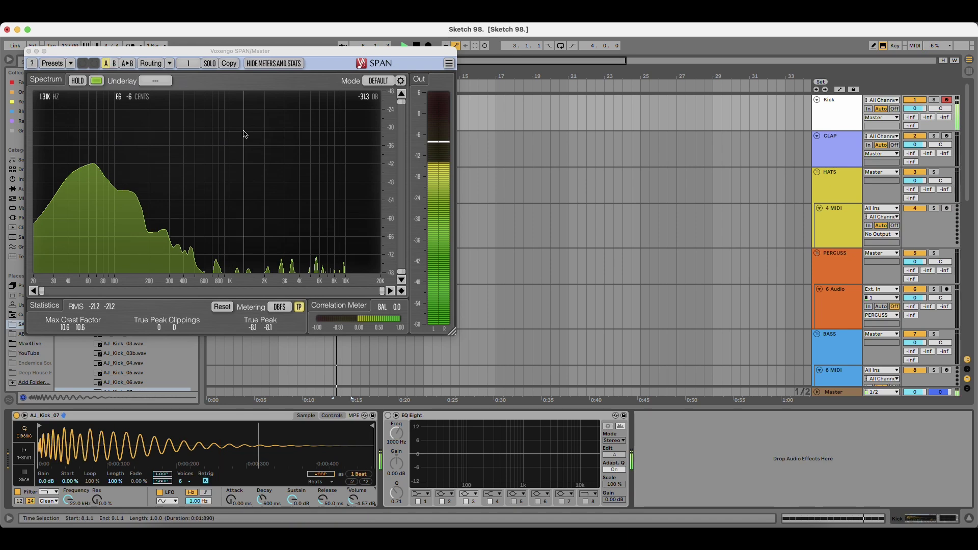
click(29, 51)
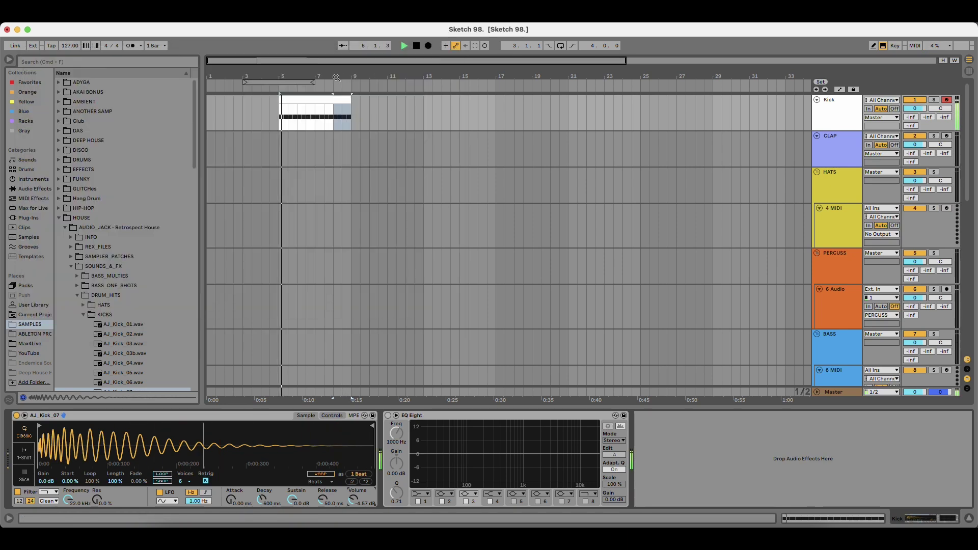
drag(336, 77, 372, 97)
key(space)
Collapse the expanded HOUSE sample folder and search the library for "hat".
click(297, 149)
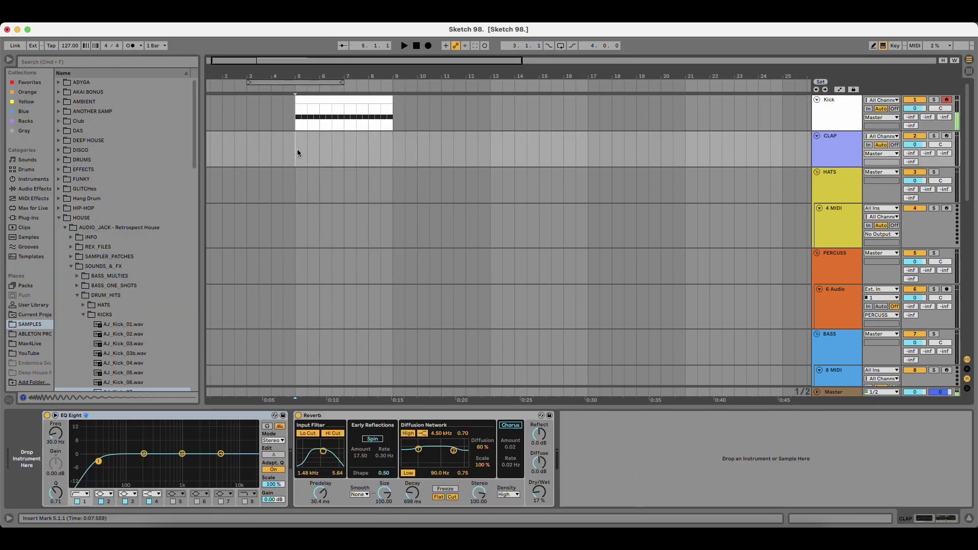
click(113, 267)
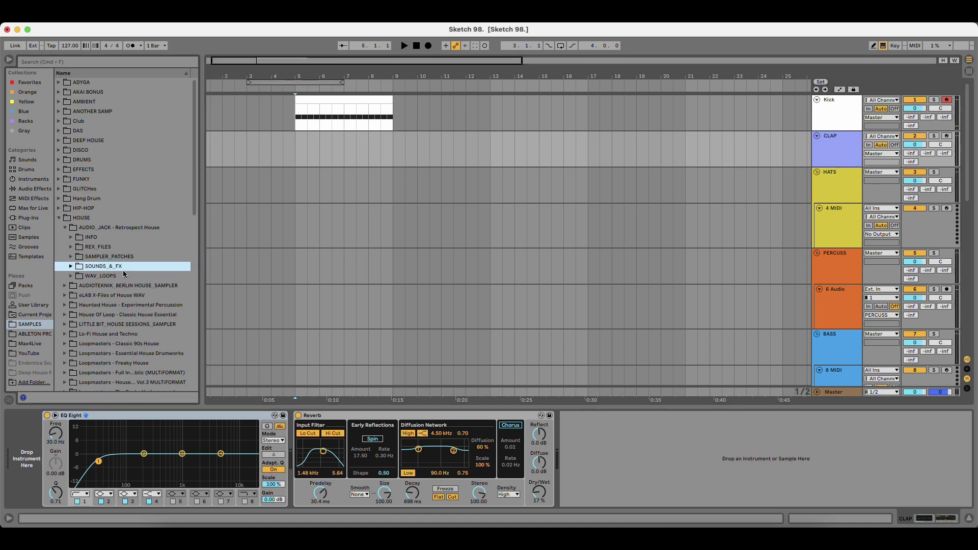
click(104, 219)
click(102, 62)
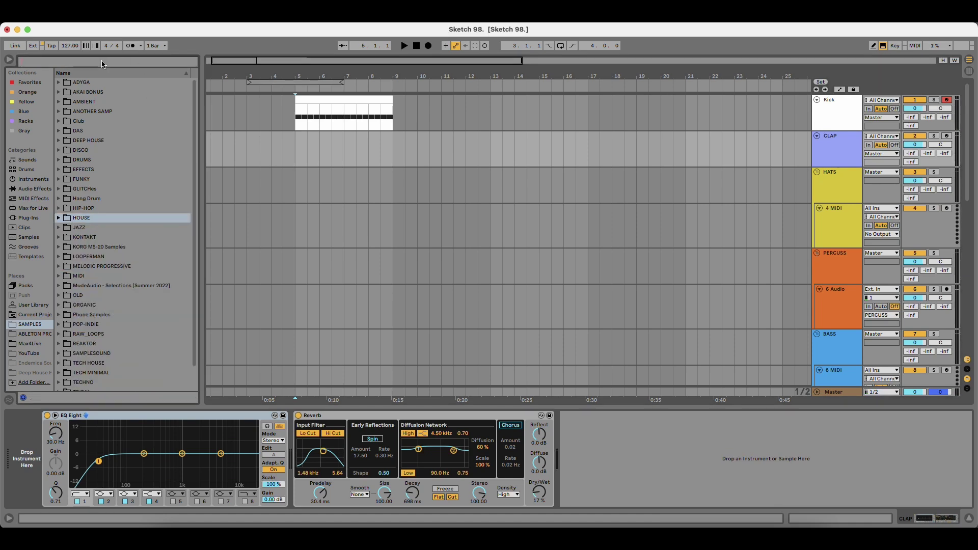
text(hat)
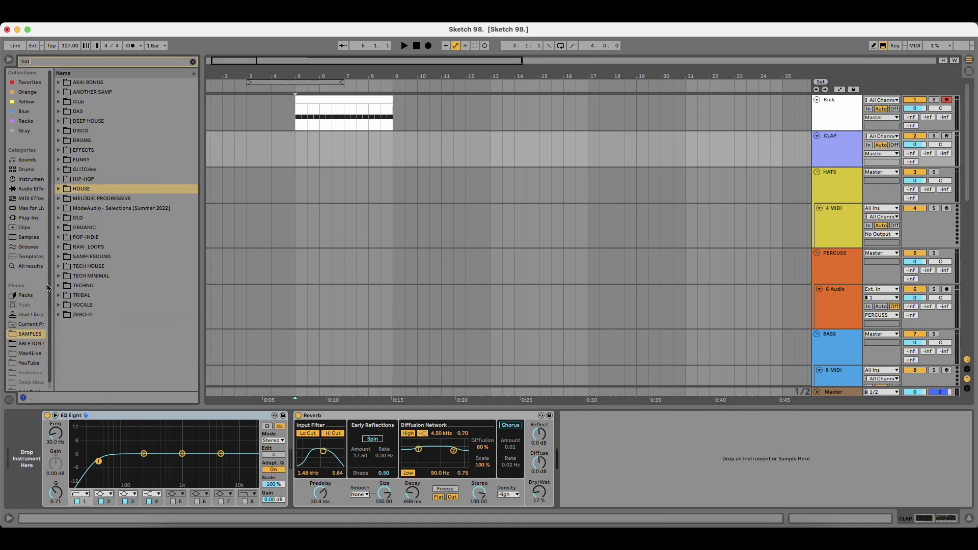
Browse the Packs results to the Hihat folder under Core Library, Samples, One Shots, Drums.
click(36, 296)
click(111, 81)
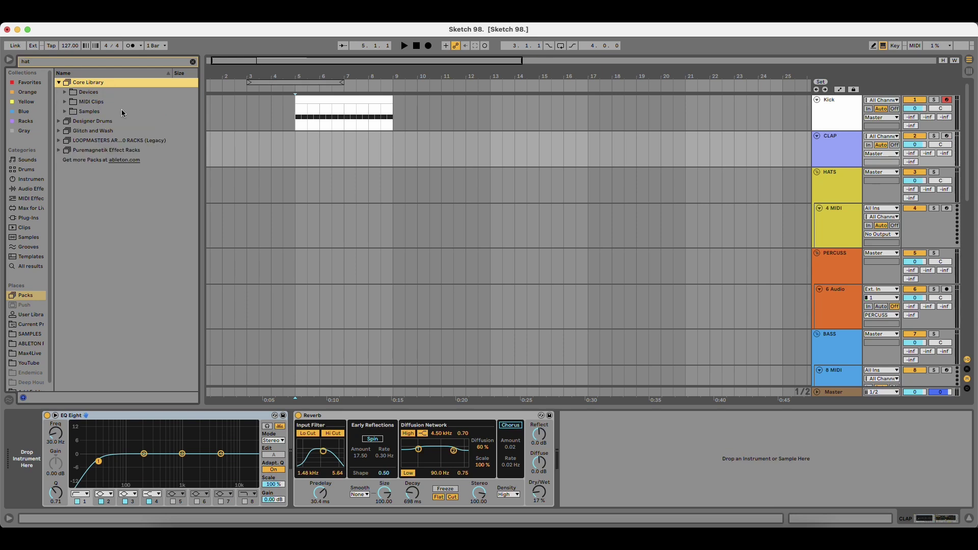
click(121, 111)
click(116, 131)
click(121, 141)
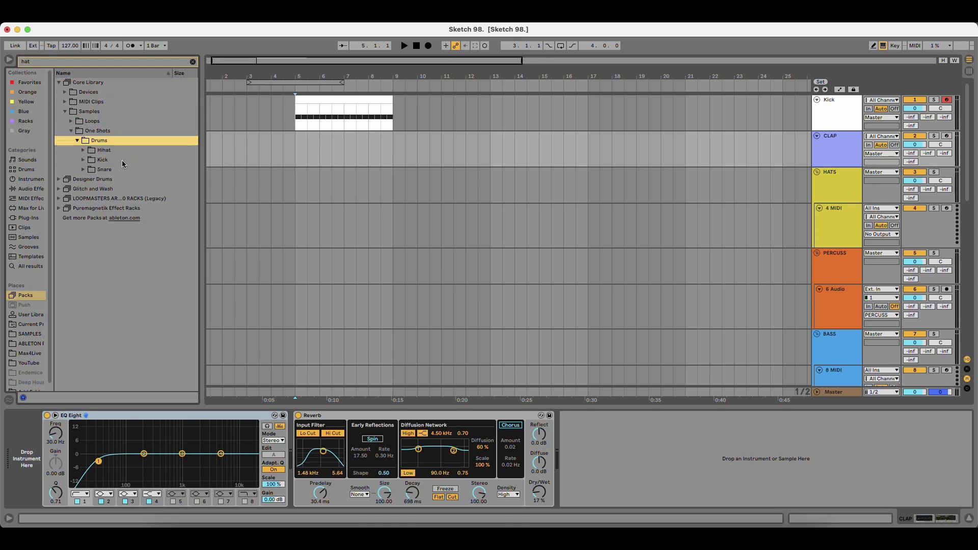
click(121, 160)
click(121, 151)
Audition the hi-hat samples matching the search and clear the search text.
click(125, 160)
key(Down)
key(Down)
key(Down)
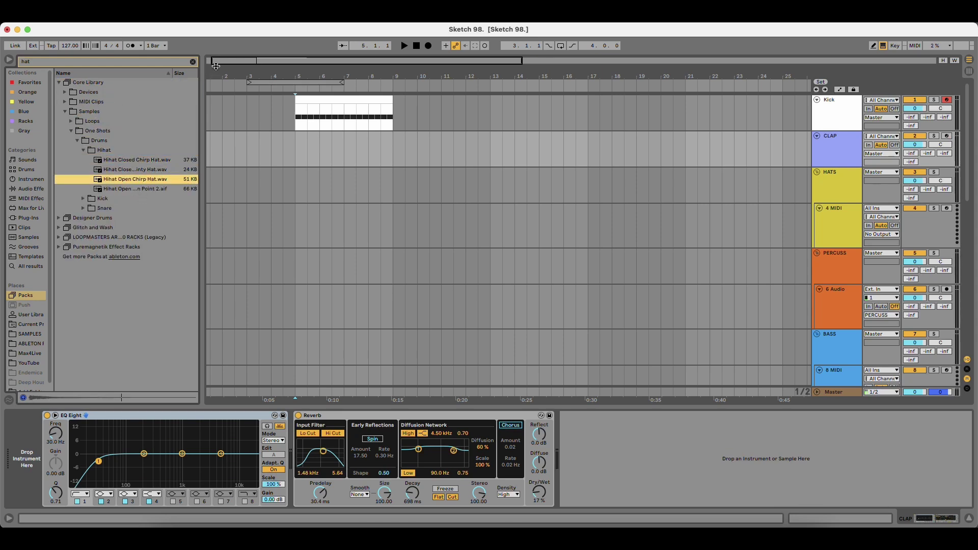
click(193, 62)
Audition the closed hi-hat samples in the Core Library Hihat folder, with the 4 MIDI track in the HATS group selected.
scroll(147, 261, down, 3)
click(146, 262)
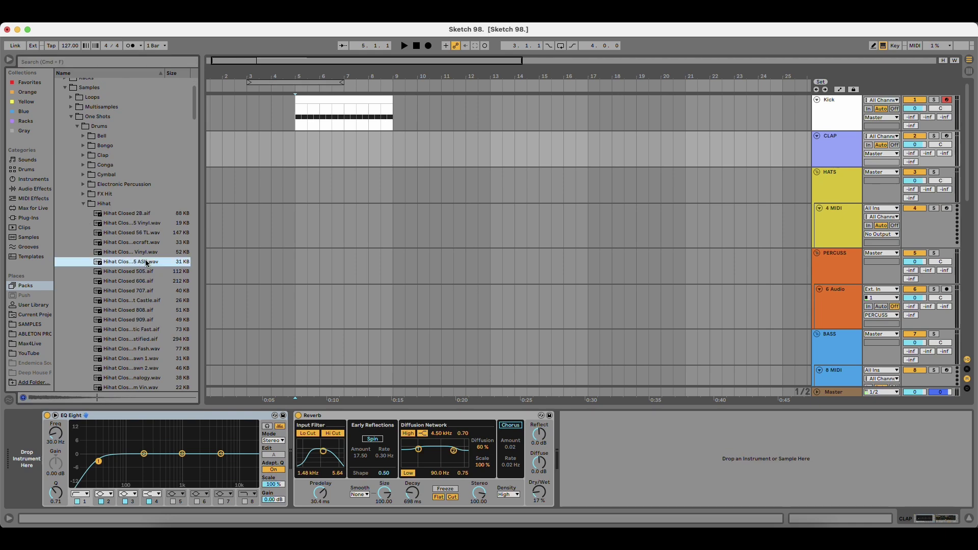
click(148, 272)
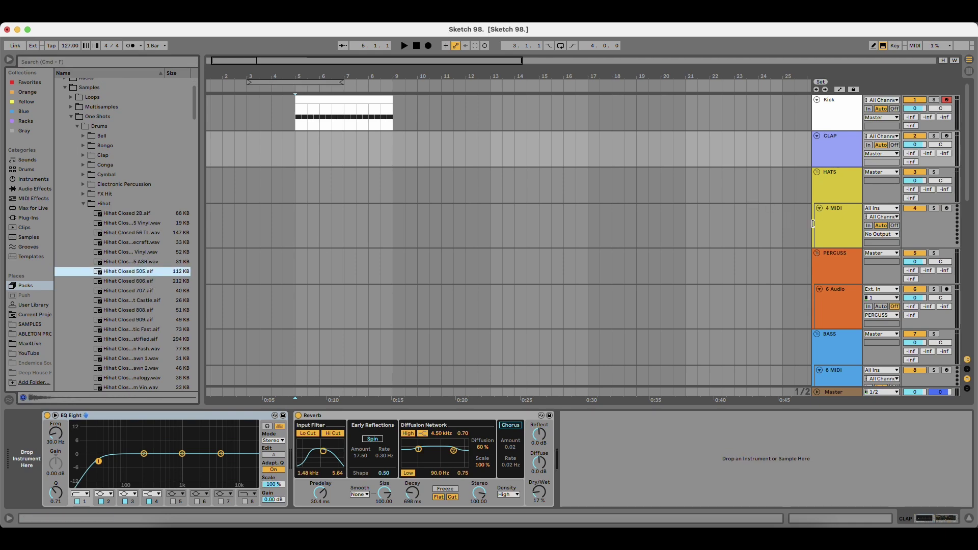
click(836, 219)
click(117, 252)
key(Down)
key(Down)
key(Down)
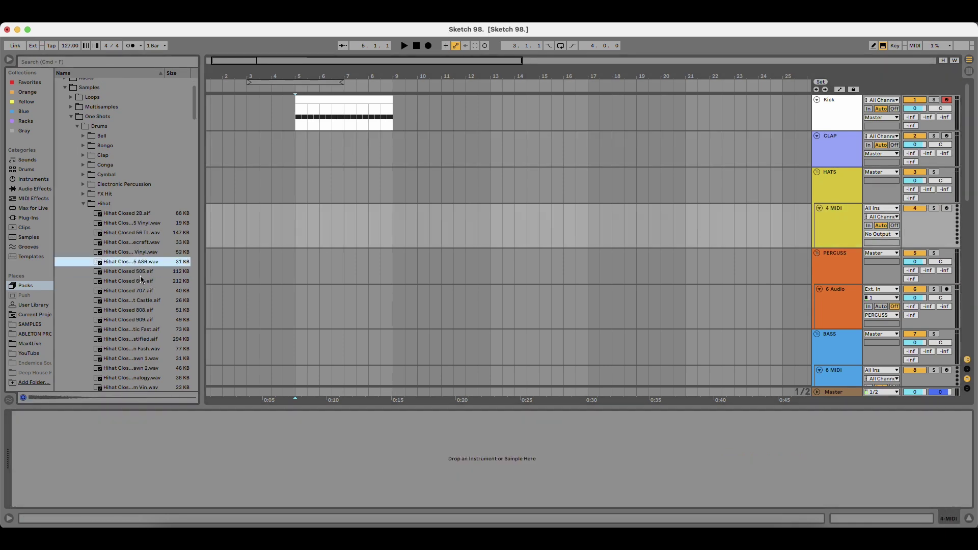
key(Down)
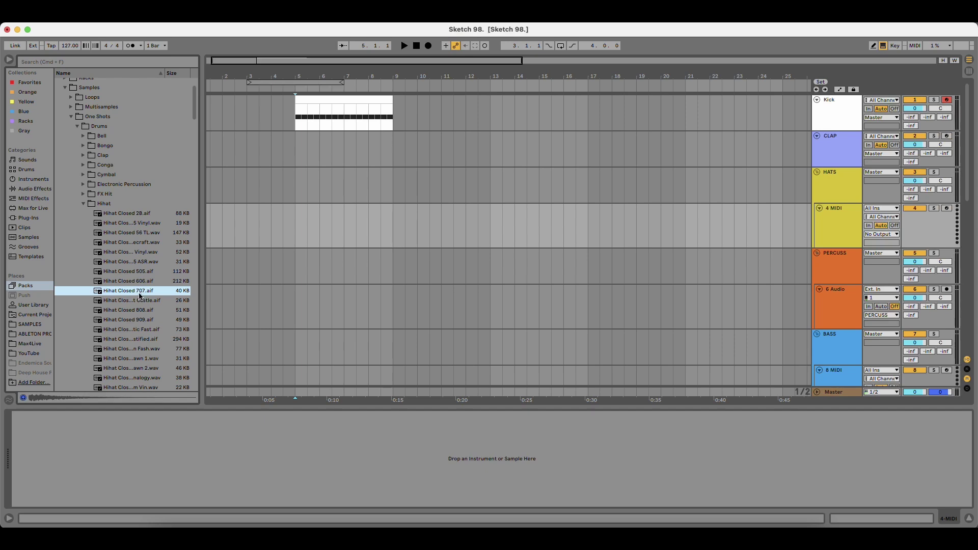
Load Hihat Closed 505.aif in a Drum Rack on the 4 MIDI track and place it on the C3 pad.
click(140, 275)
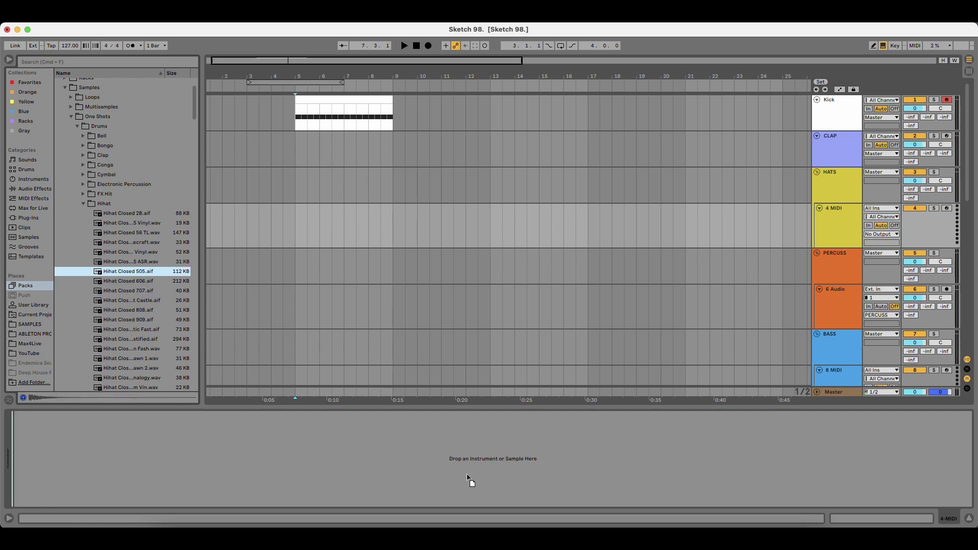
drag(467, 475, 467, 475)
right_click(111, 418)
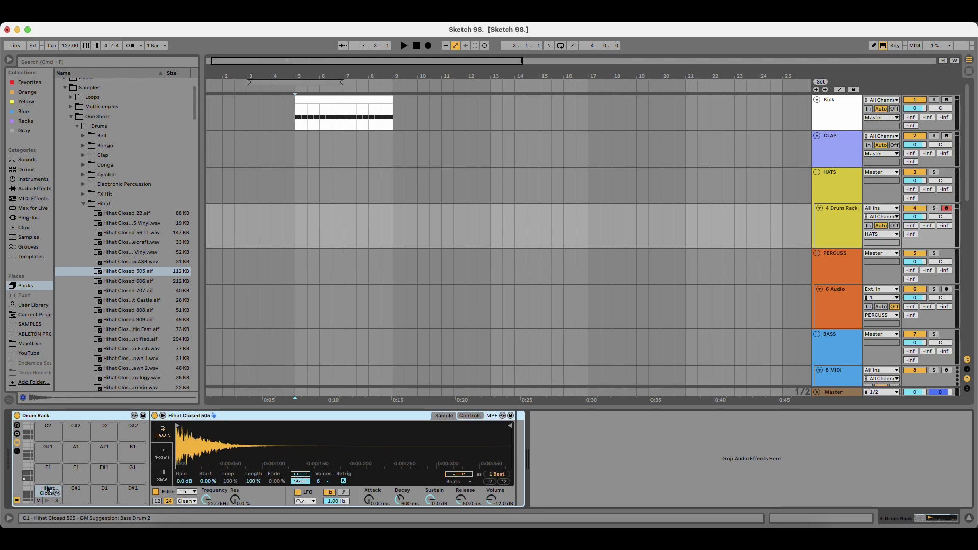
click(28, 472)
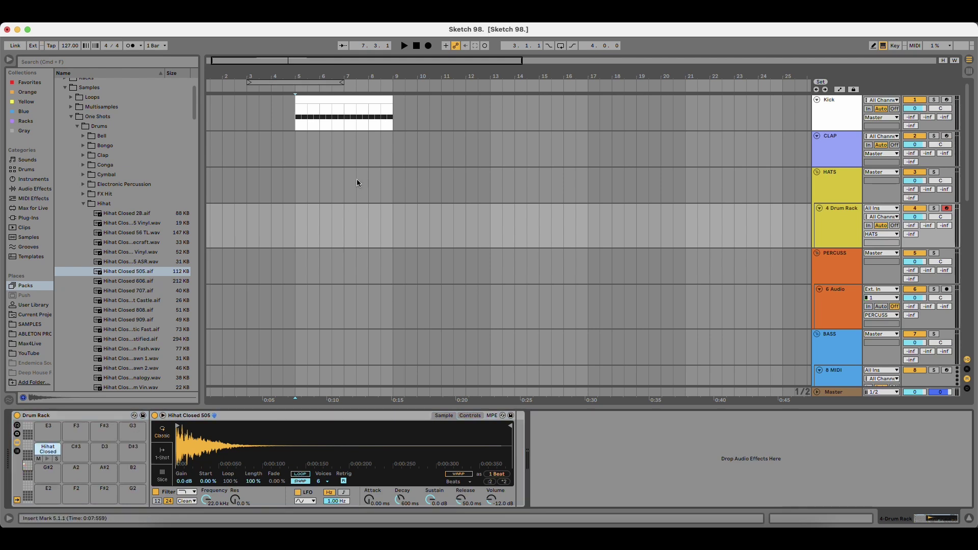
Create a MIDI clip from bar 5 to bar 9 on the Drum Rack track and add hi-hat notes on bar 1's offbeats.
drag(297, 206, 390, 212)
key(super+shift+m)
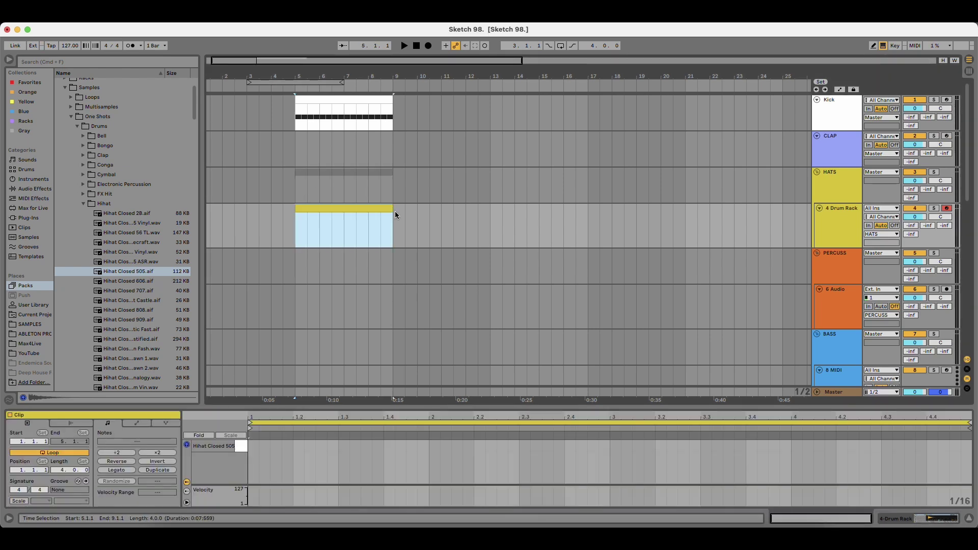
double_click(273, 448)
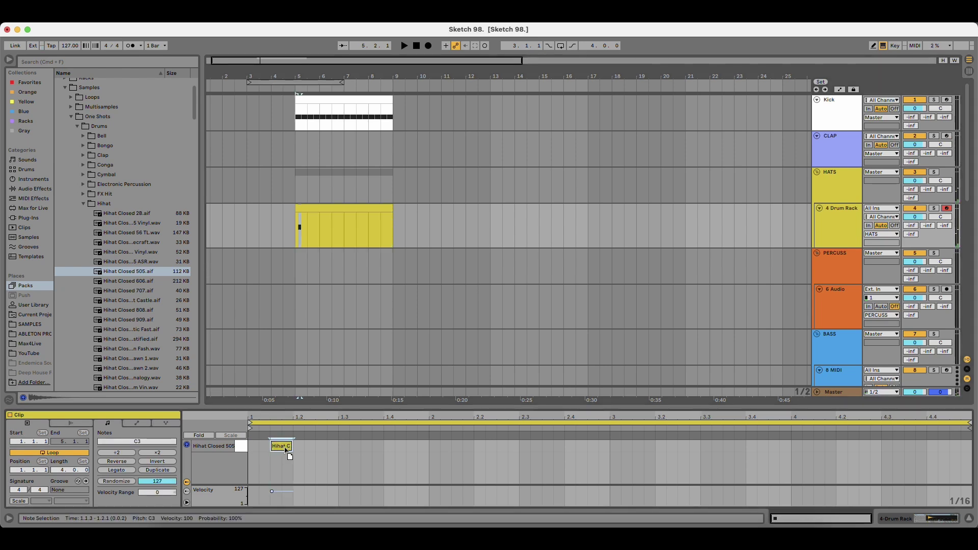
drag(285, 451, 371, 451)
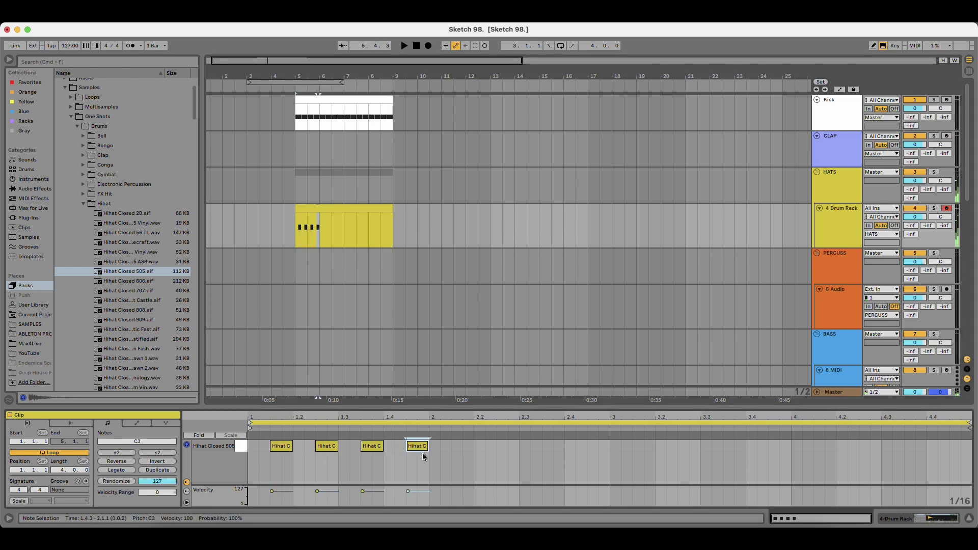
Duplicate the one-bar offbeat hi-hat pattern three times to fill the four-bar clip and play the groove.
key(super+a)
key(super+d)
key(super+d)
key(super+d)
key(space)
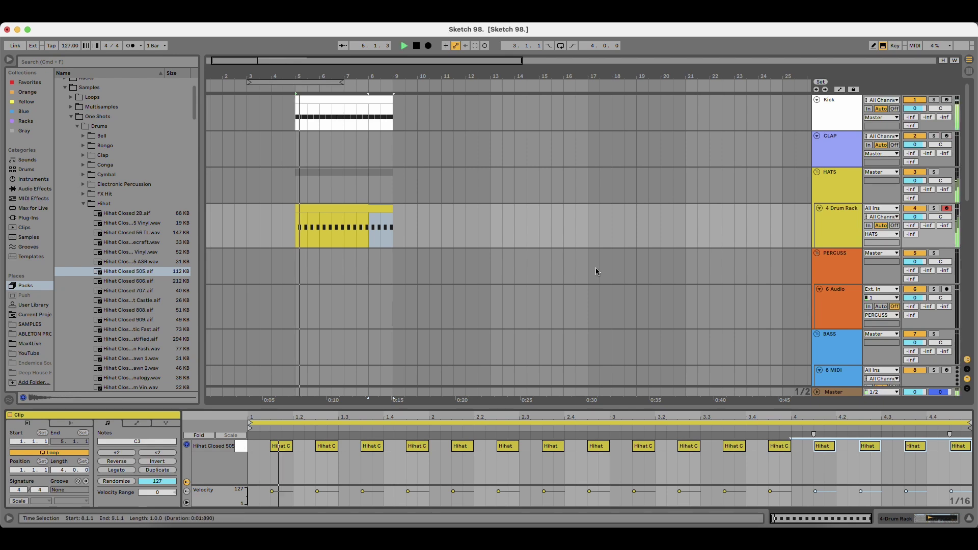
Audition more closed hi-hats and add Hihat Closed 808 Short Castle to the Drum Rack's A2 pad.
click(840, 222)
click(151, 281)
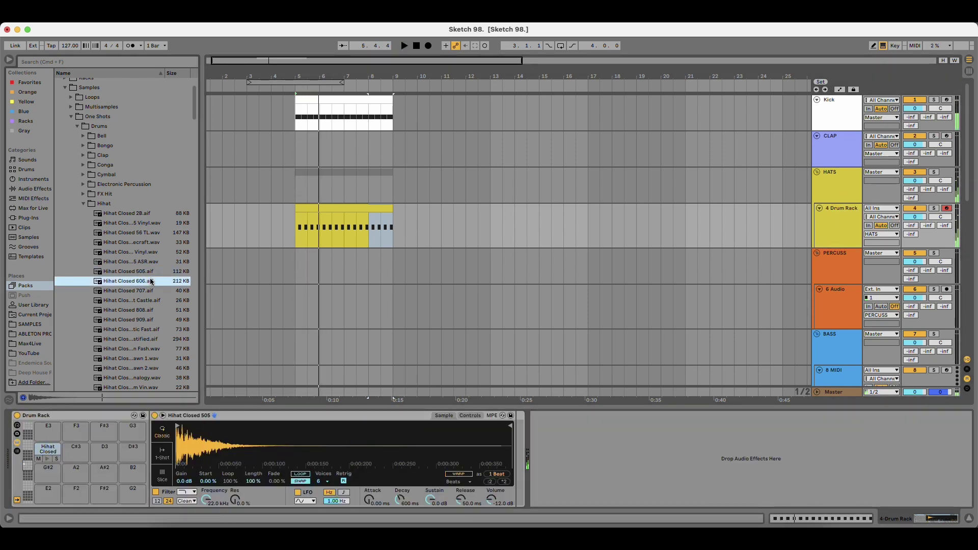
key(Down)
key(Down)
key(Down)
key(Down)
scroll(143, 305, down, 3)
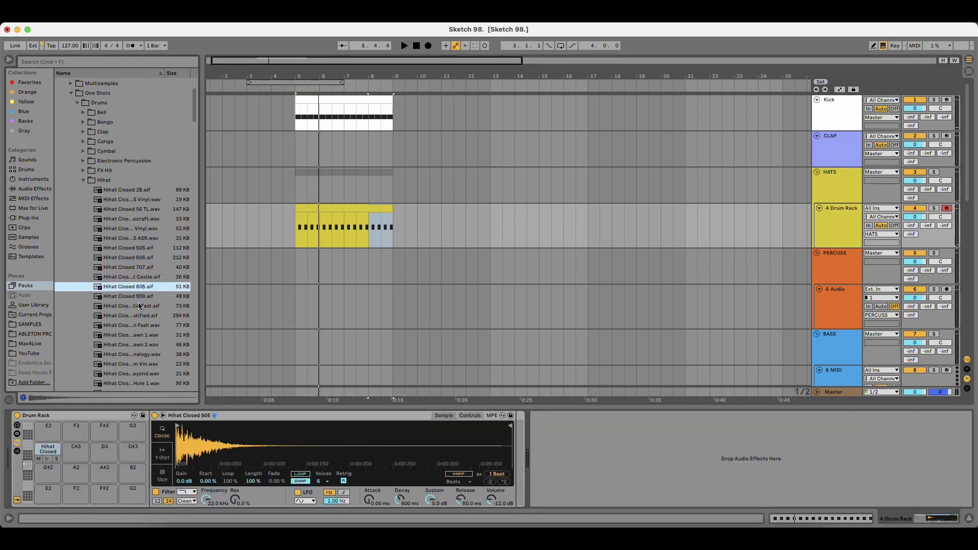
key(Up)
key(Up)
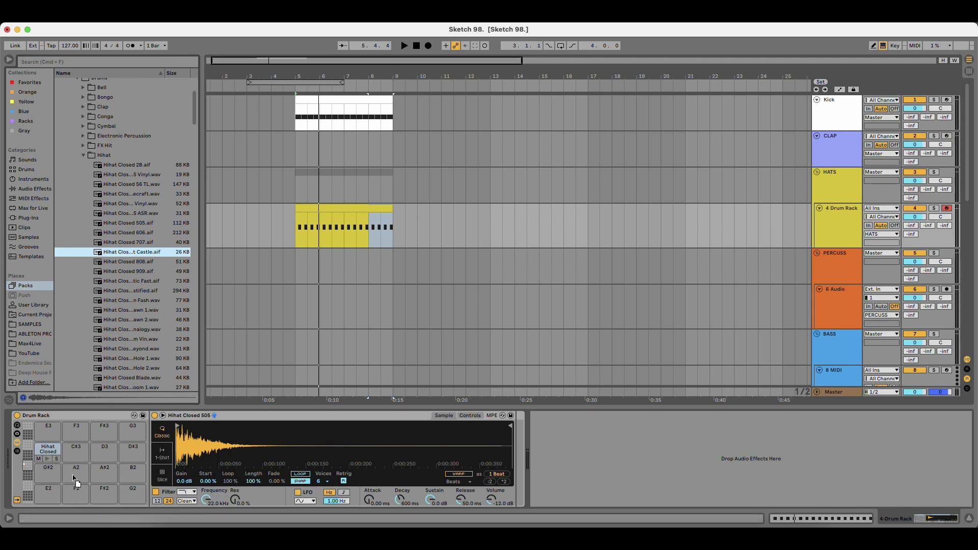
drag(74, 479, 73, 477)
click(236, 478)
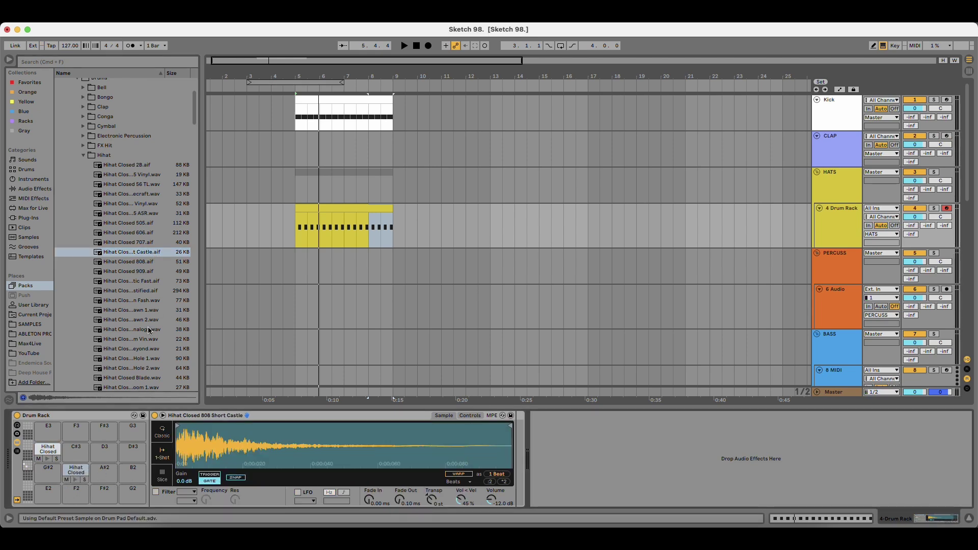
Try Hihat Closed Acoustified in place of the 505 sample on the C3 pad and play the groove.
click(120, 280)
key(Down)
key(Down)
key(Down)
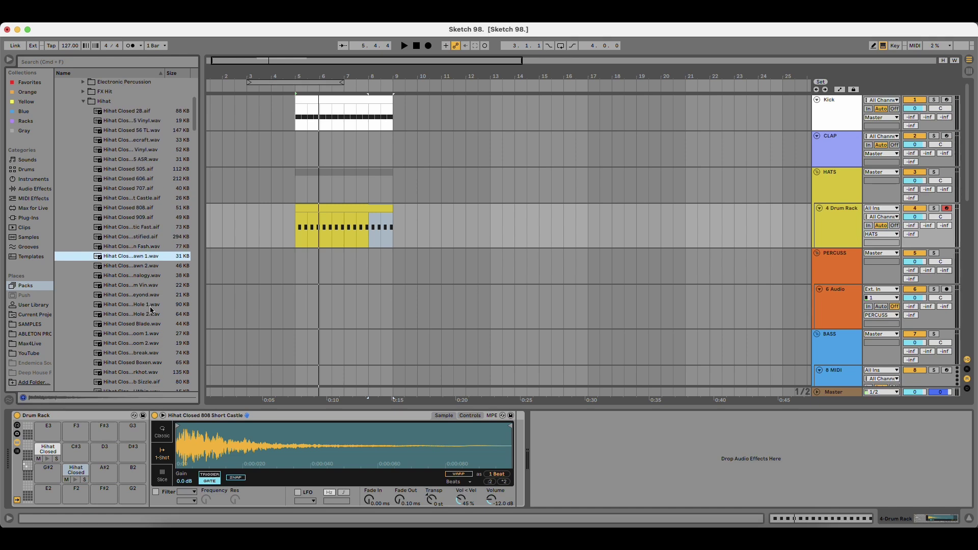
key(Up)
key(Up)
key(Return)
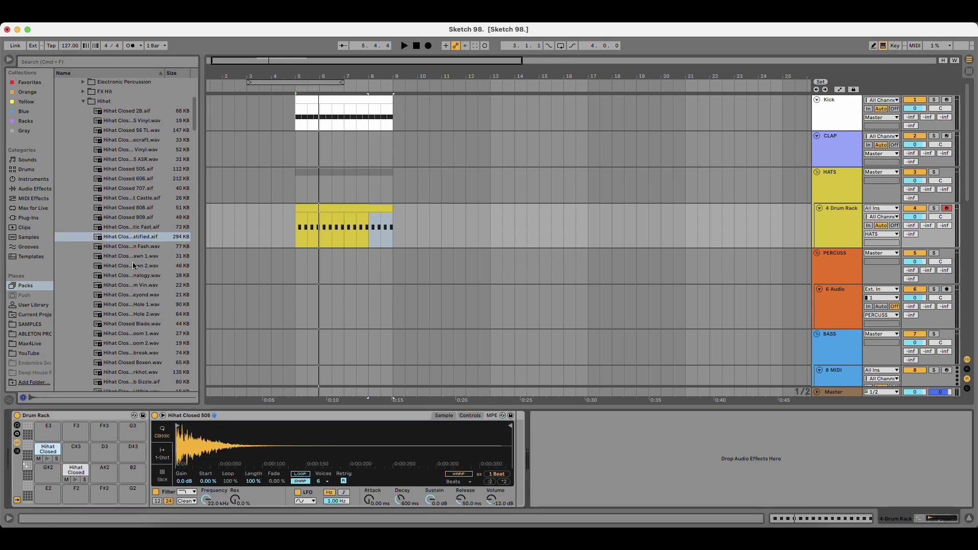
key(space)
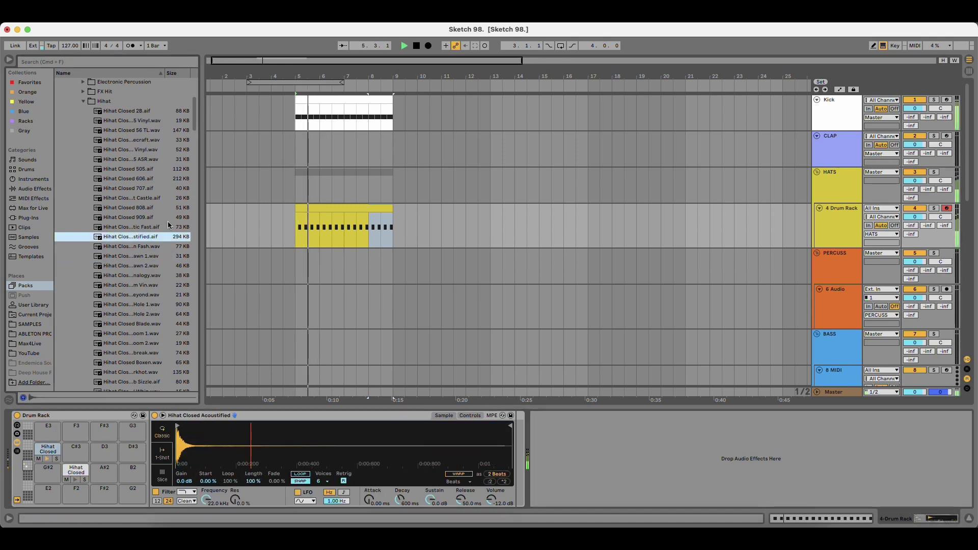
Replace the C3 pad's sample with Hihat Closed Alien Spawn 1 and listen to it in the groove.
click(141, 246)
click(148, 256)
click(154, 265)
click(144, 258)
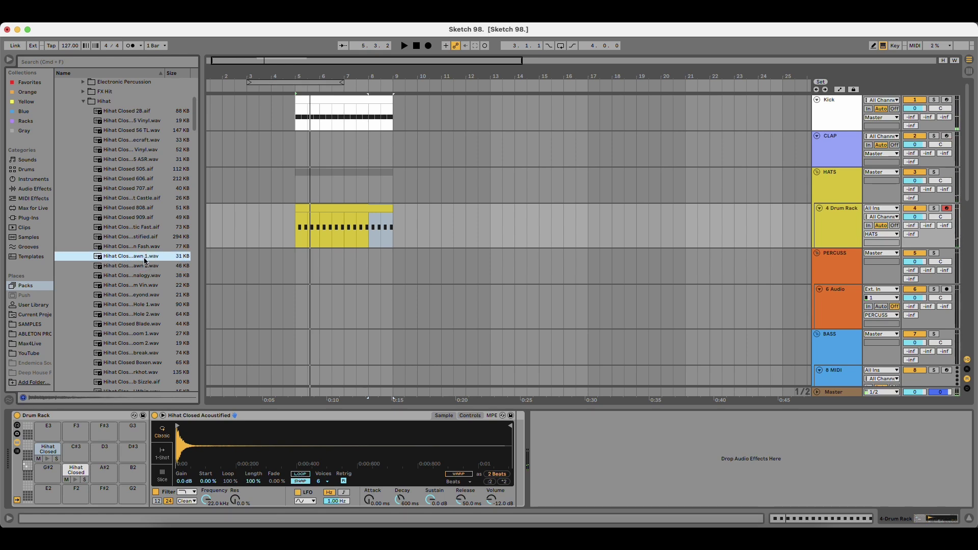
drag(218, 447, 219, 448)
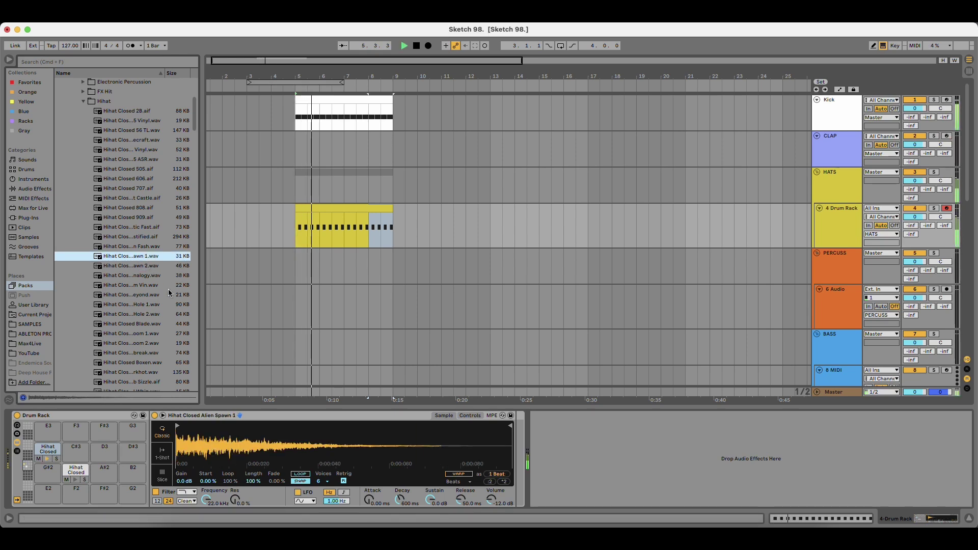
Audition the neighbouring hi-hats and add Hihat Closed Acoustified to the Drum Rack's D3 pad.
key(Down)
key(Up)
key(Up)
key(Up)
key(Up)
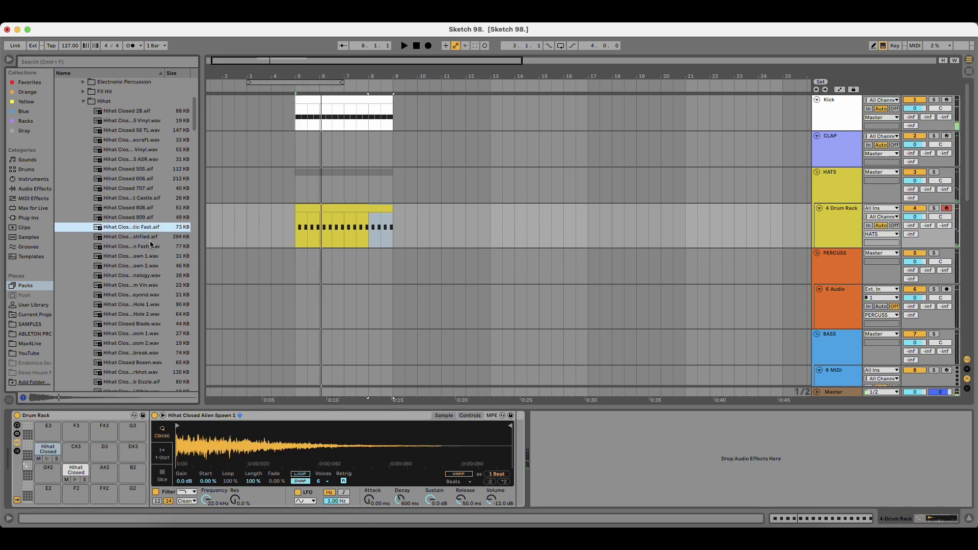
key(Down)
drag(131, 237, 105, 450)
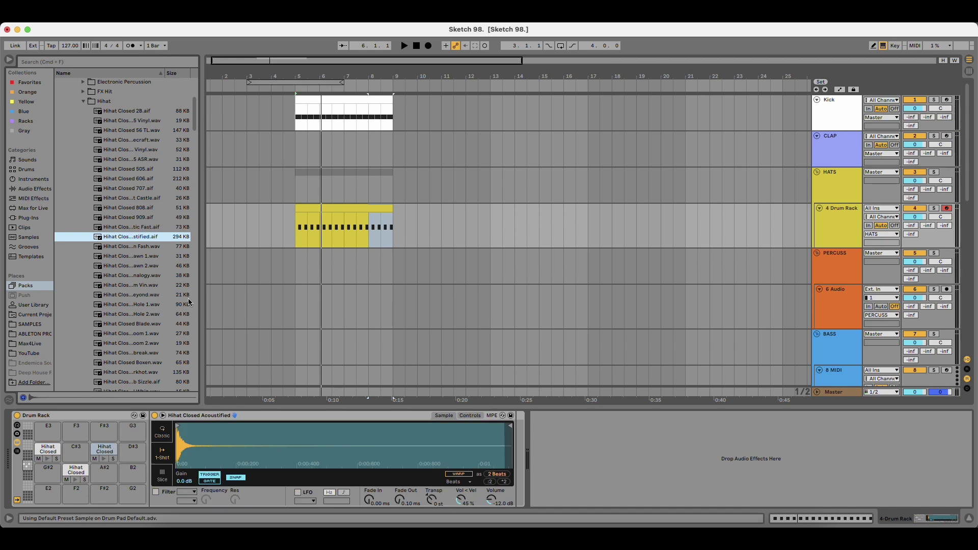
Audition further closed hi-hats and add Hihat Closed Black Hole 2 to the Drum Rack's C#3 pad.
click(150, 265)
key(Up)
click(160, 279)
key(Down)
key(Down)
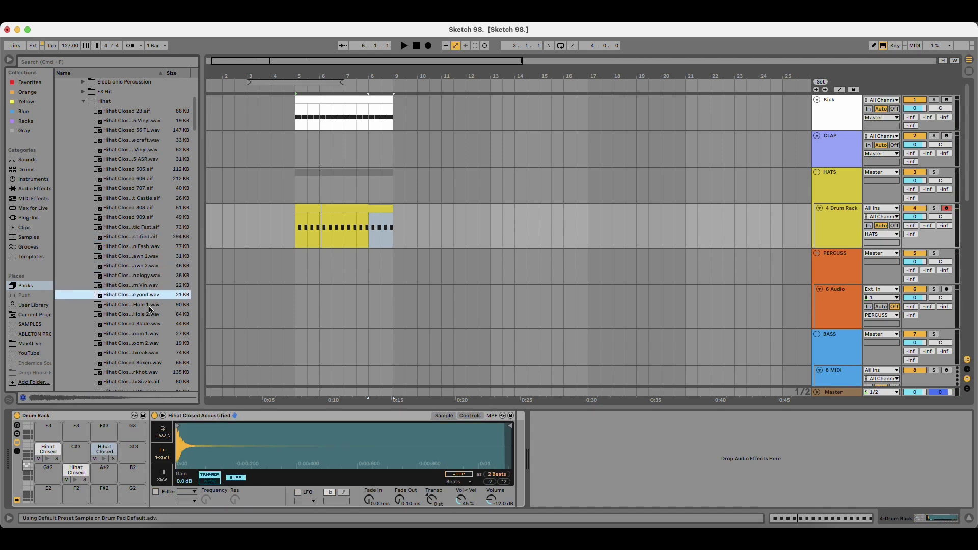
scroll(152, 305, down, 1)
key(Down)
key(Down)
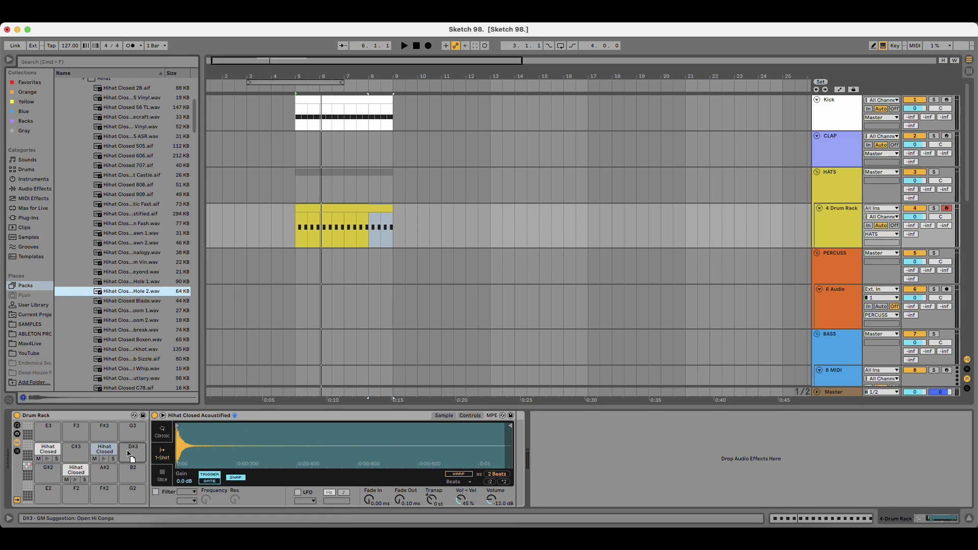
drag(83, 450, 83, 450)
Solo the hi-hat track and place two quiet Hihat Closed 808 Short Castle notes on the clip's first two sixteenths.
click(316, 208)
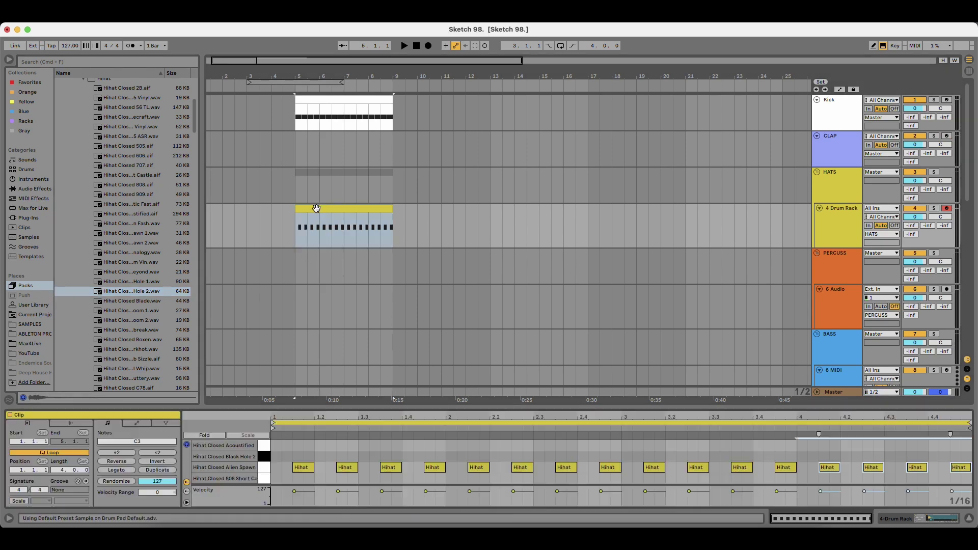
click(934, 207)
click(305, 456)
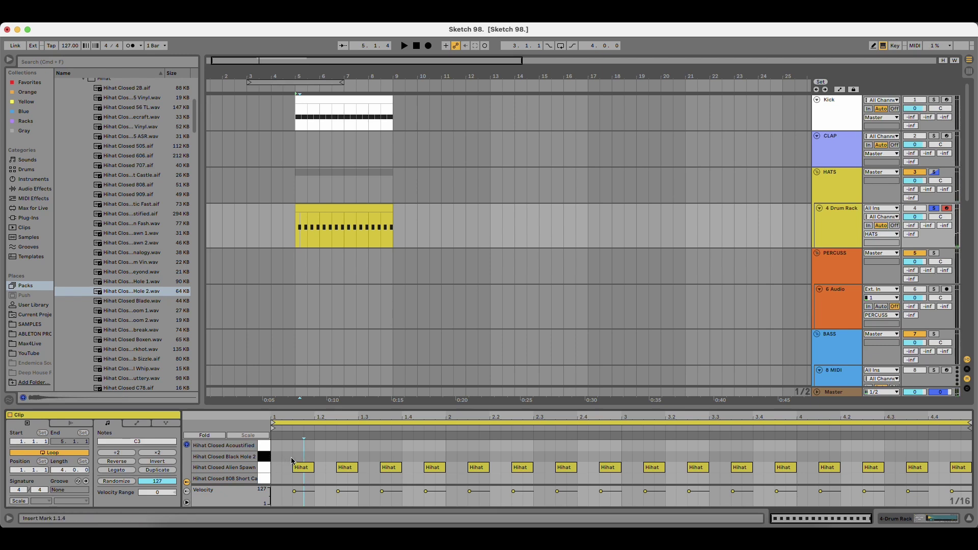
click(276, 479)
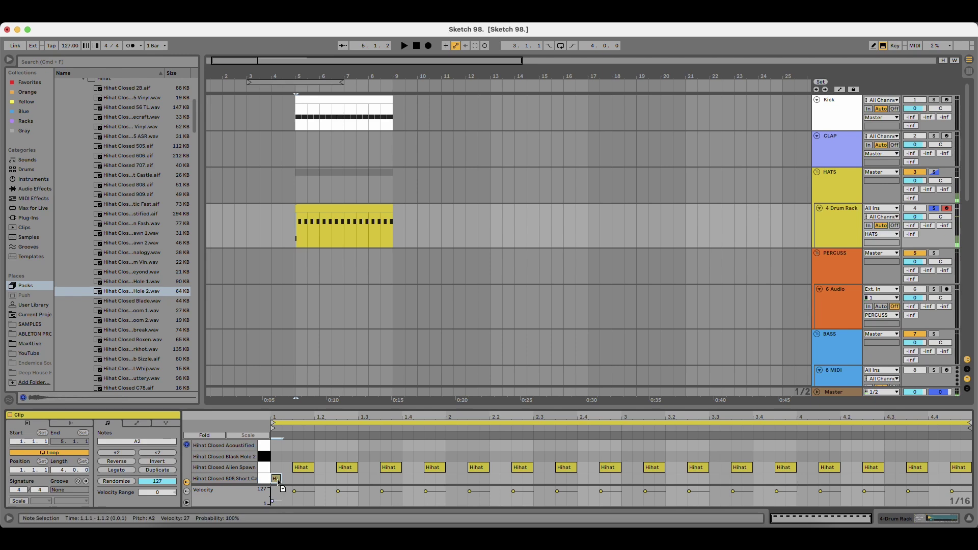
key(space)
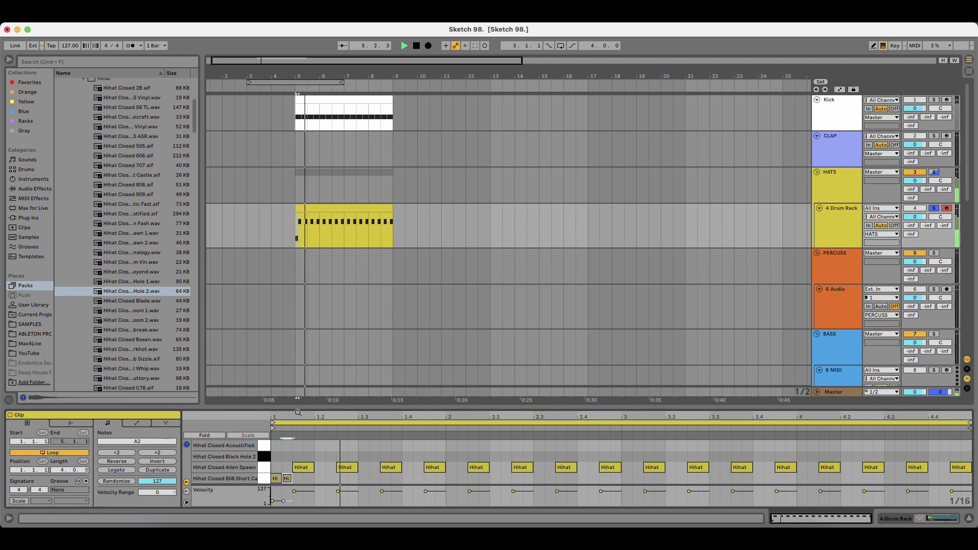
drag(298, 417, 291, 439)
key(space)
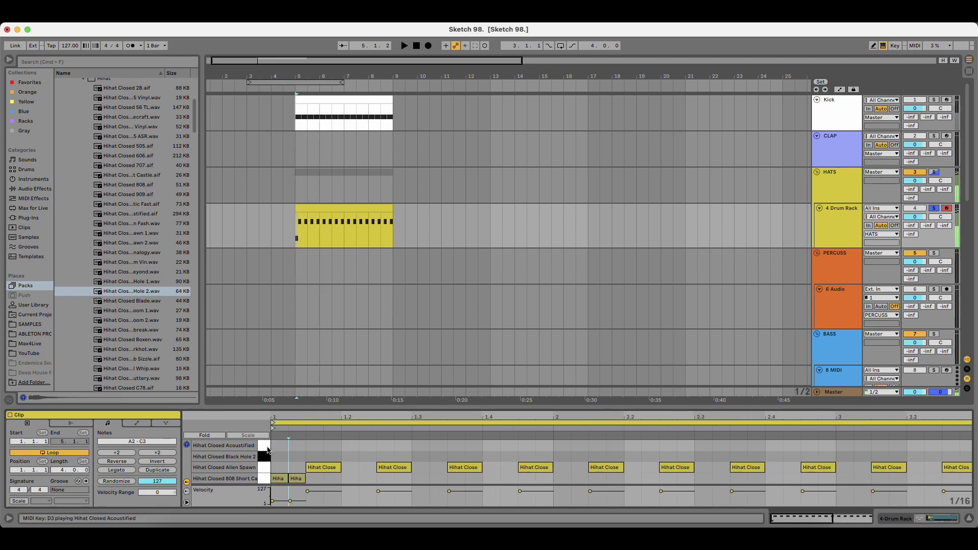
Add a Hihat Closed Acoustified note around 1.2.4, shifted slightly late on a 1/32 grid, and play the pattern.
key(space)
click(407, 447)
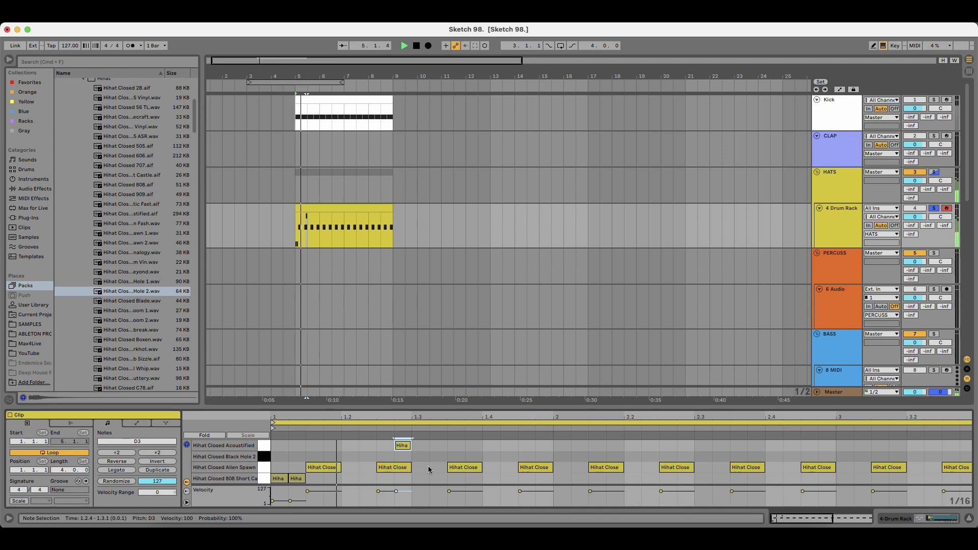
key(space)
drag(408, 417, 447, 451)
right_click(473, 456)
click(577, 405)
key(space)
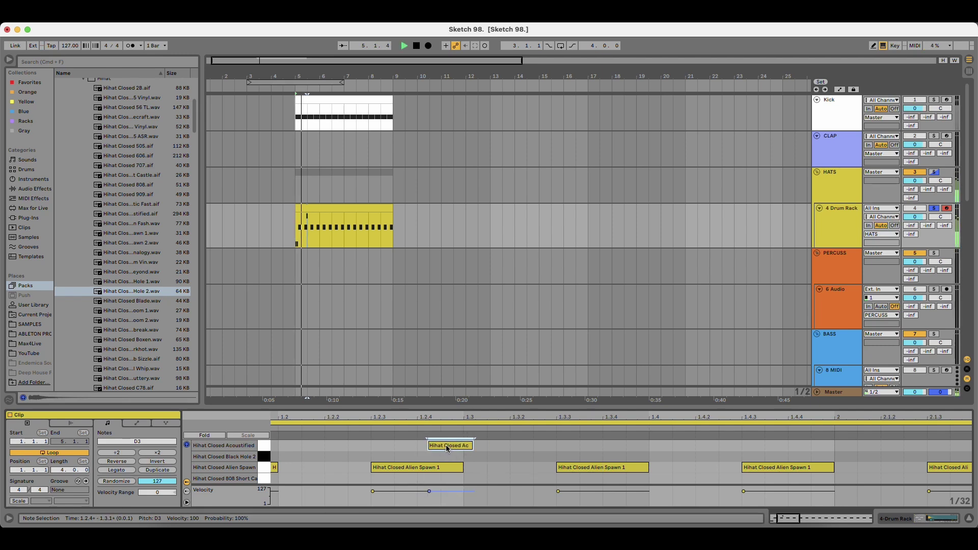
Shorten the Hihat Closed Acoustified note to end at beat 1.3 and replay the pattern.
scroll(458, 461, down, 3)
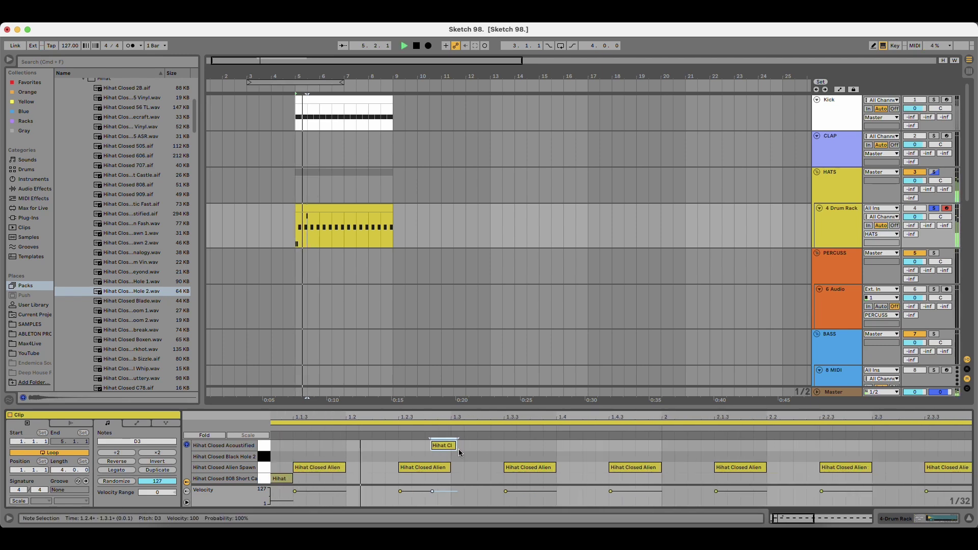
drag(456, 446, 451, 446)
key(space)
key(space)
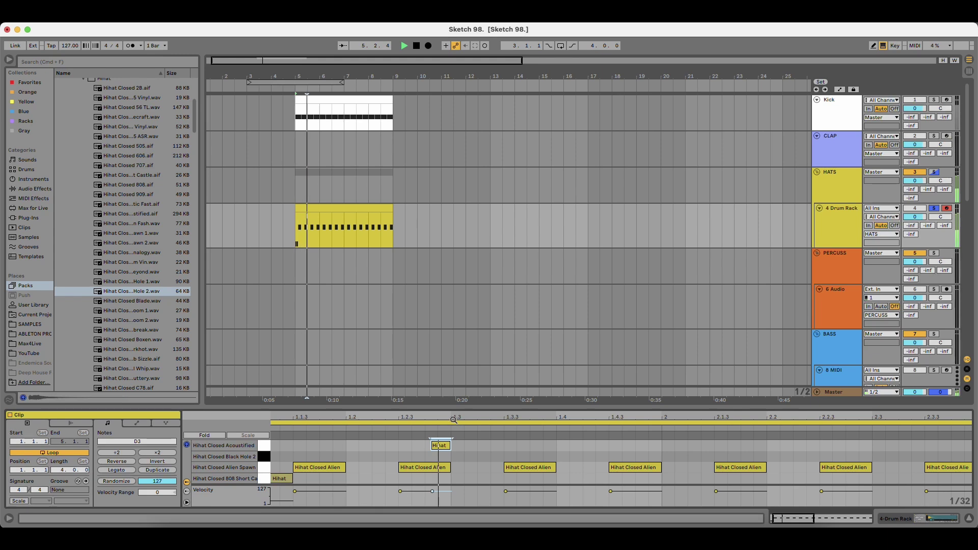
Audition the next few closed hi-hat samples after Black Hole 2 and open the Drum Rack's Hihat Closed Acoustified pad.
scroll(453, 422, down, 5)
click(135, 302)
click(138, 310)
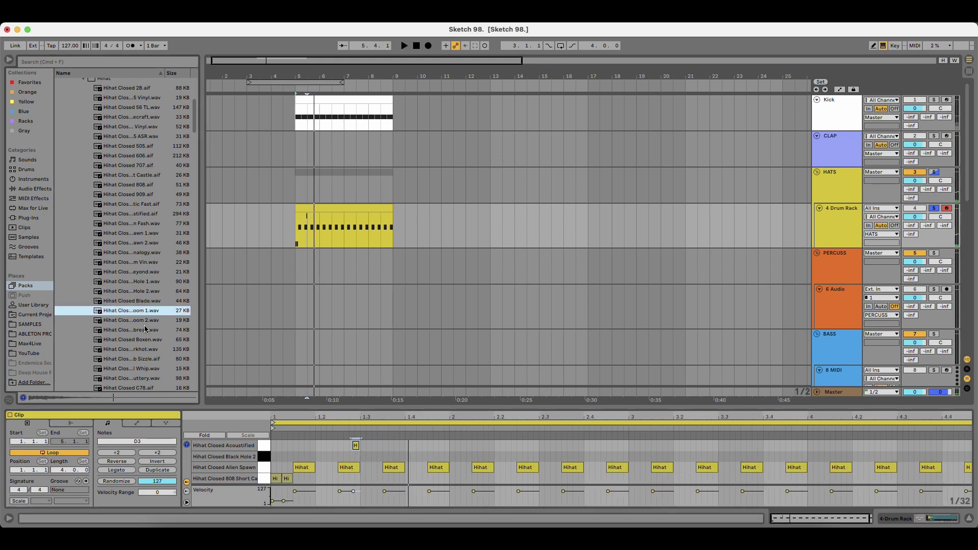
double_click(827, 220)
click(142, 321)
click(139, 329)
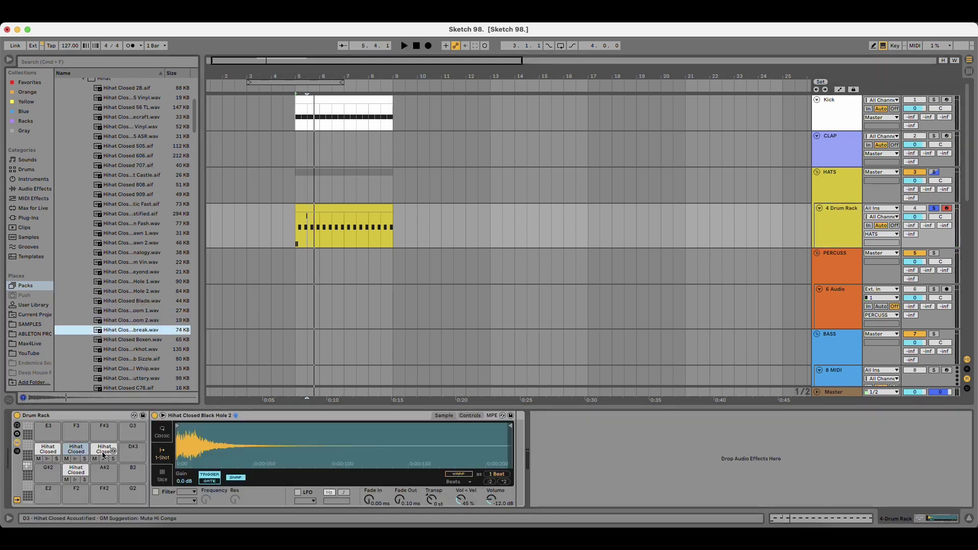
click(103, 459)
click(100, 451)
Audition the closed hi-hat samples from Hihat Closed Boxen down through the Clean and Click samples.
click(151, 338)
key(Down)
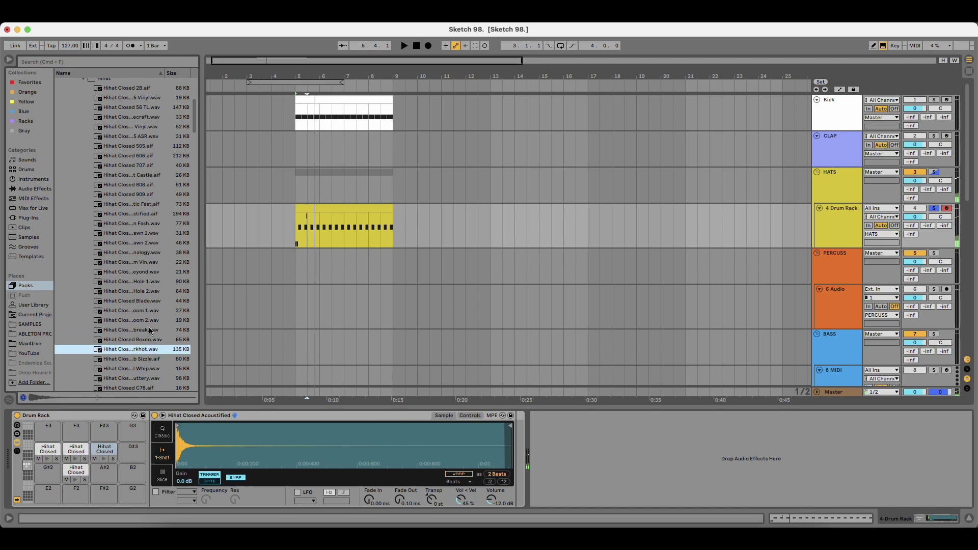
scroll(145, 306, down, 5)
key(Down)
key(Down)
key(Down)
scroll(168, 275, down, 2)
click(145, 223)
click(144, 233)
click(145, 242)
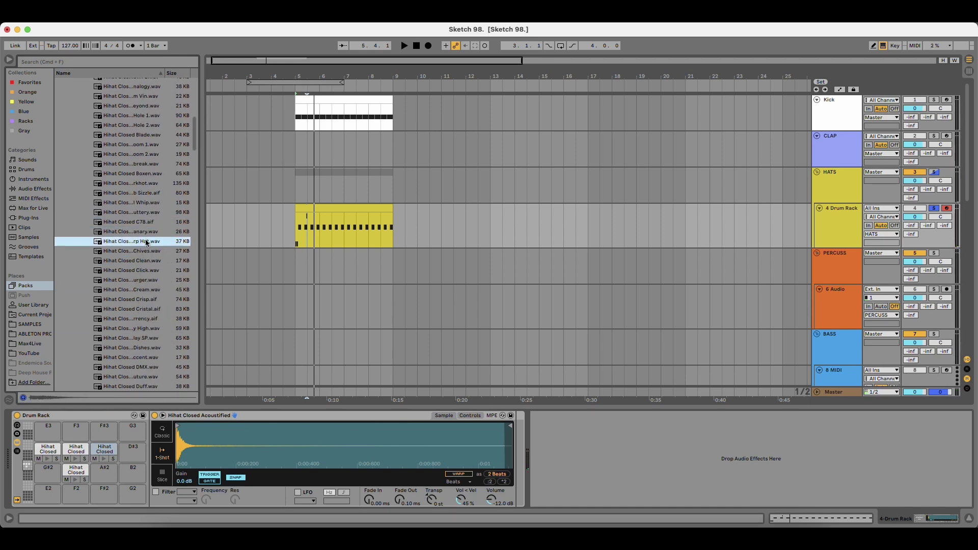
scroll(144, 243, down, 1)
click(144, 239)
click(144, 249)
scroll(144, 255, down, 4)
scroll(145, 261, down, 3)
key(Down)
key(Down)
key(Down)
key(Down)
key(Down)
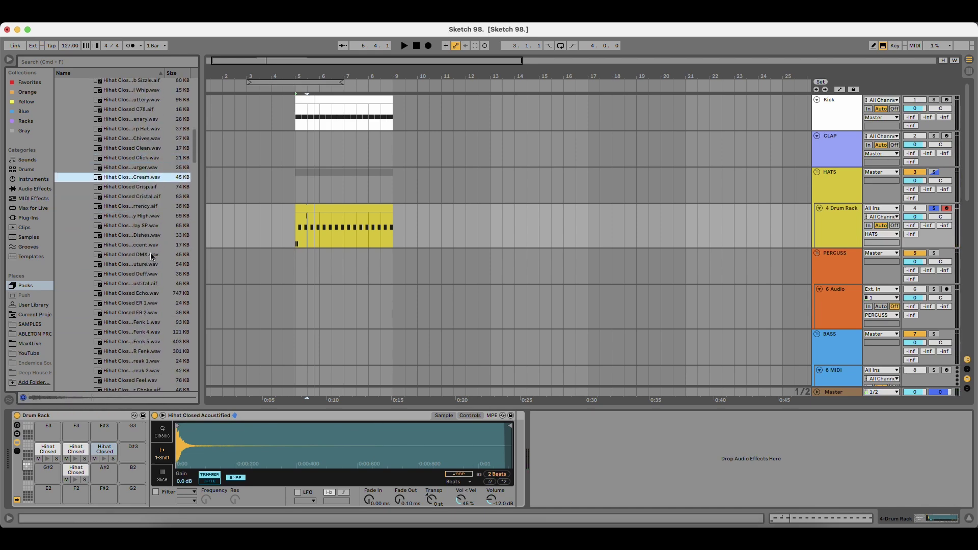
Compare the closed hi-hat samples between Hihat Closed Crisp and Hihat Closed DMX by previewing them back and forth.
key(Down)
key(Down)
key(Down)
key(Up)
key(Up)
key(Up)
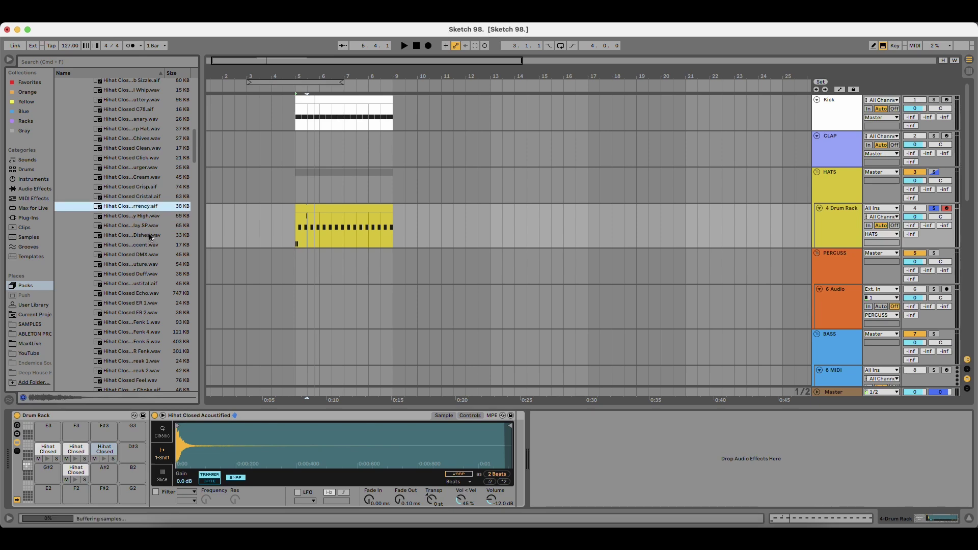
key(Down)
key(Down)
key(Down)
key(Down)
key(Down)
key(Down)
key(Down)
key(Down)
key(Down)
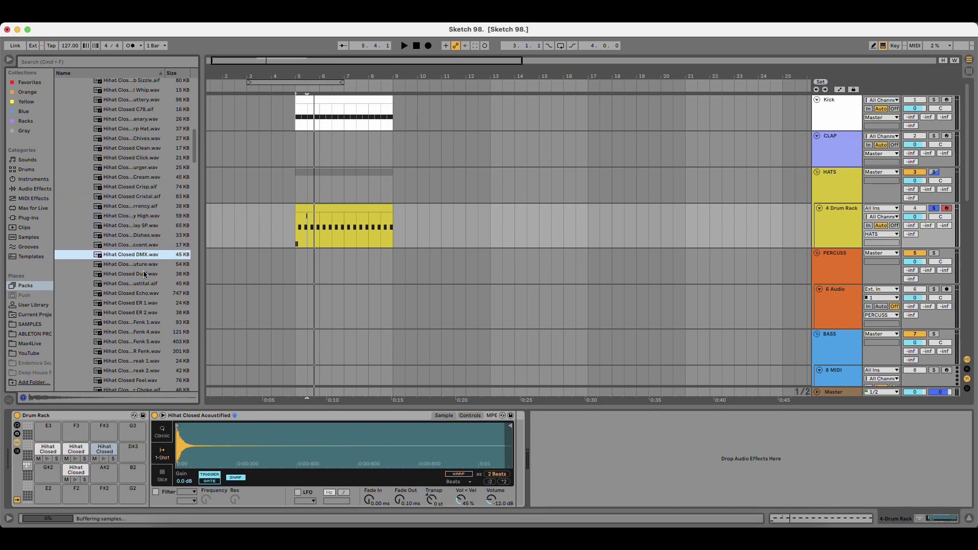
Audition closed hi-hats beyond Hihat Closed DMX, replace the Acoustified pad's sample with Hihat Closed Fat Matt Break 2, and play the pattern.
scroll(148, 255, down, 3)
key(Down)
key(Down)
key(Down)
key(Down)
key(Down)
key(Down)
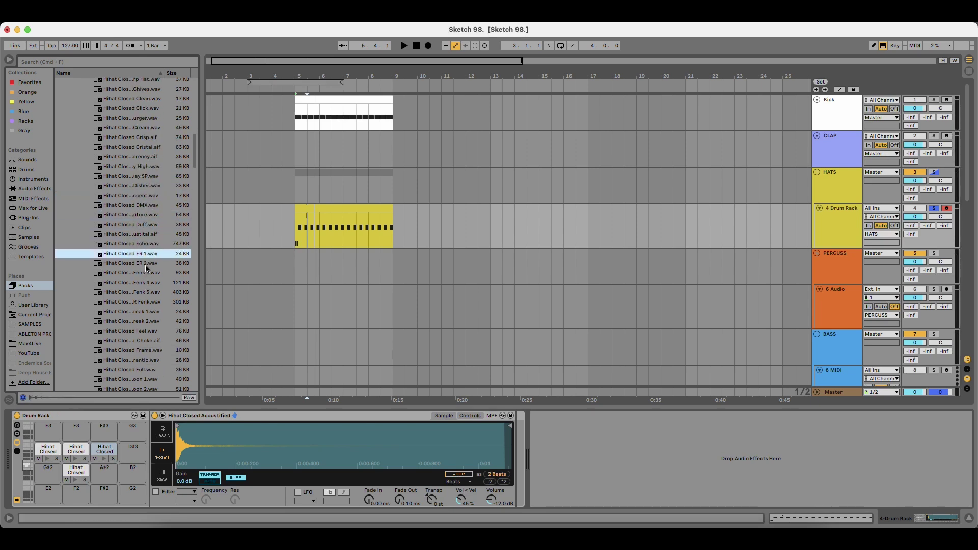
scroll(148, 275, down, 3)
key(Down)
key(Down)
key(Down)
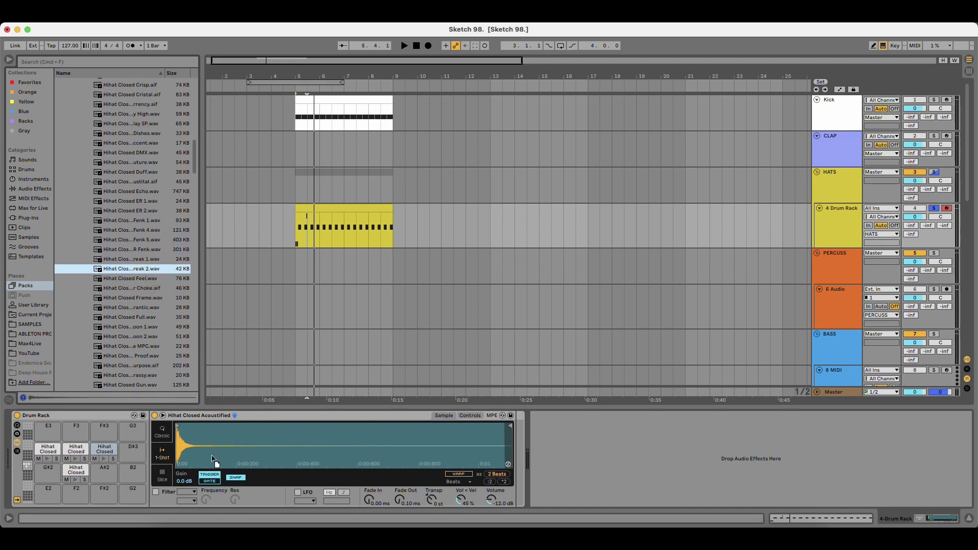
key(Return)
key(space)
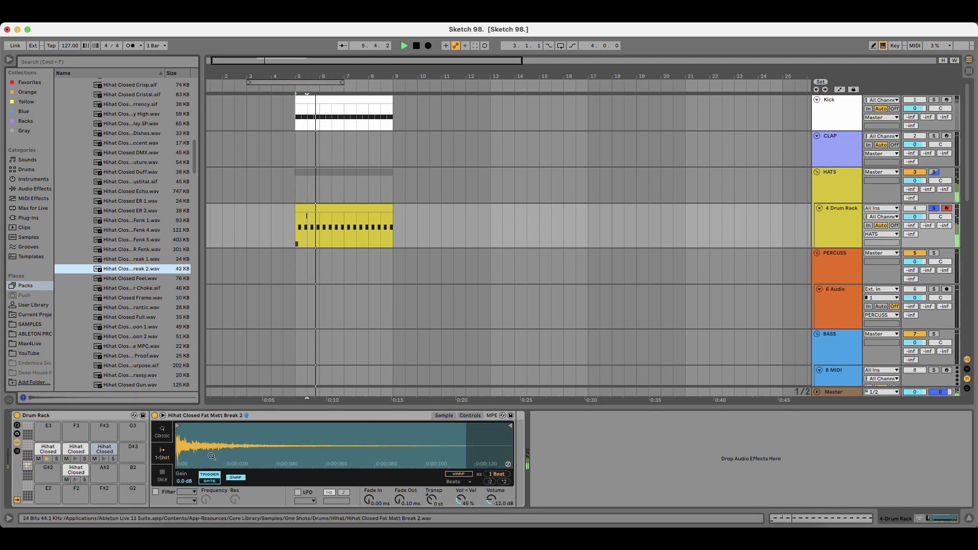
Repeat bar 1's Hihat Closed Fat Matt Break 2 note in bars 2 to 4, and copy the two 808 Short Castle notes to bar 3.
double_click(349, 211)
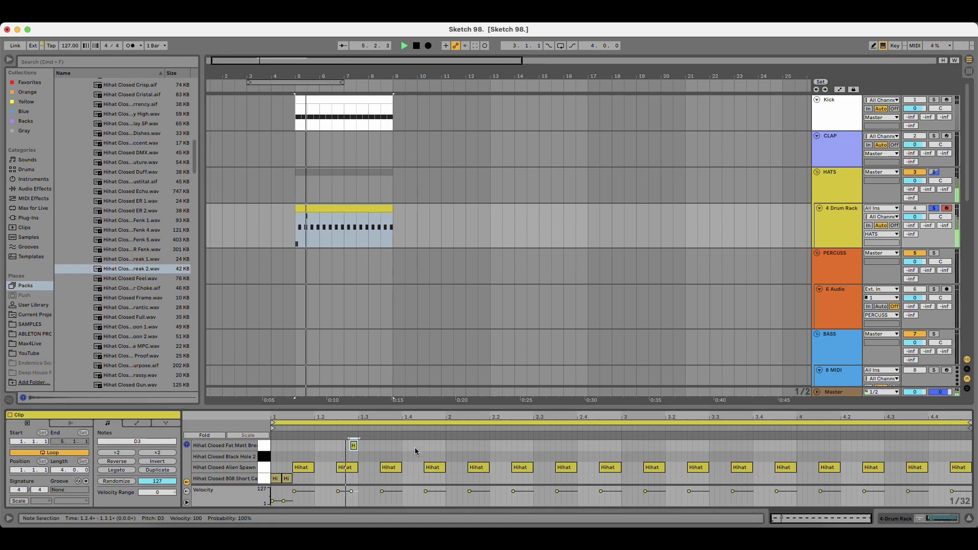
drag(448, 446, 327, 450)
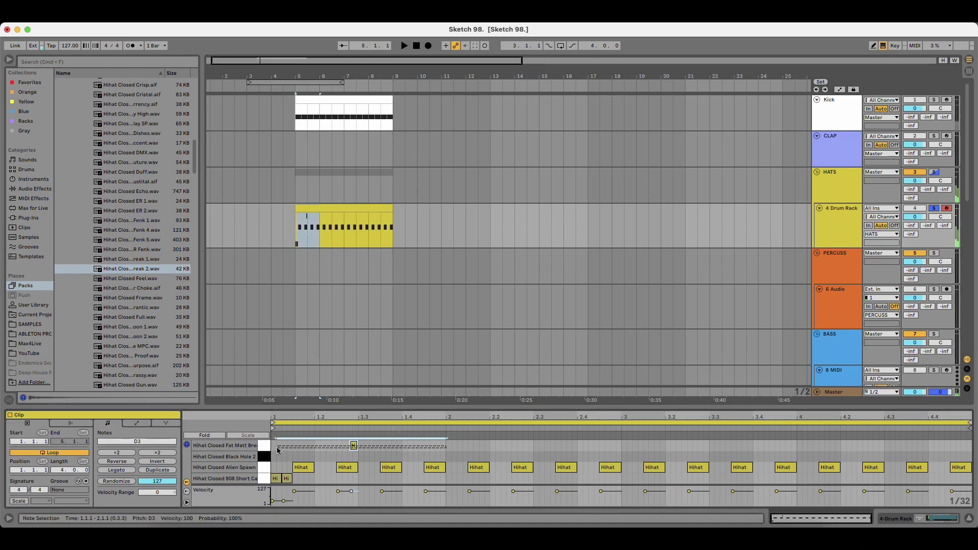
key(super+d)
key(super+d)
key(super+d)
key(space)
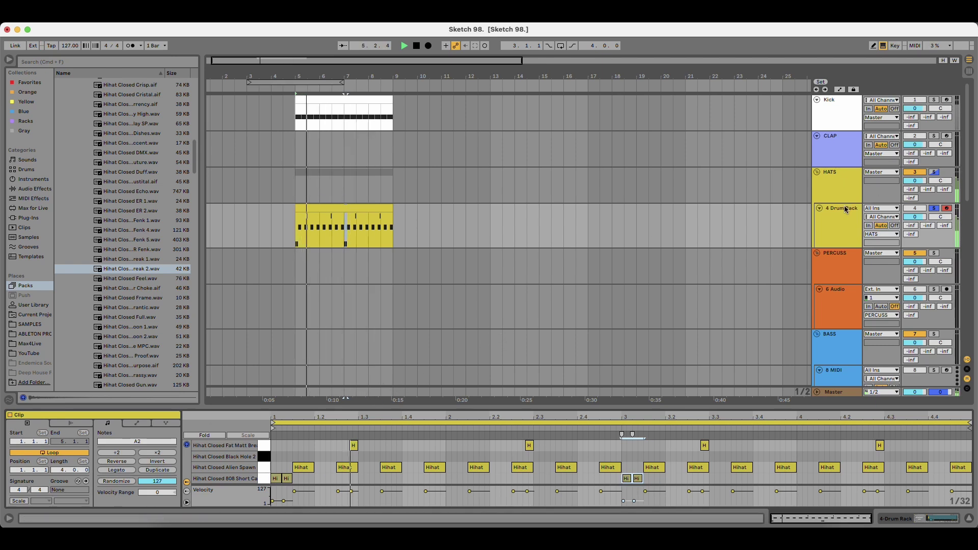
Trim the start of bar 1's second Hihat Closed 808 Short Castle note to just after 1.1.2 and play the pattern.
key(space)
key(space)
key(space)
drag(282, 415, 282, 462)
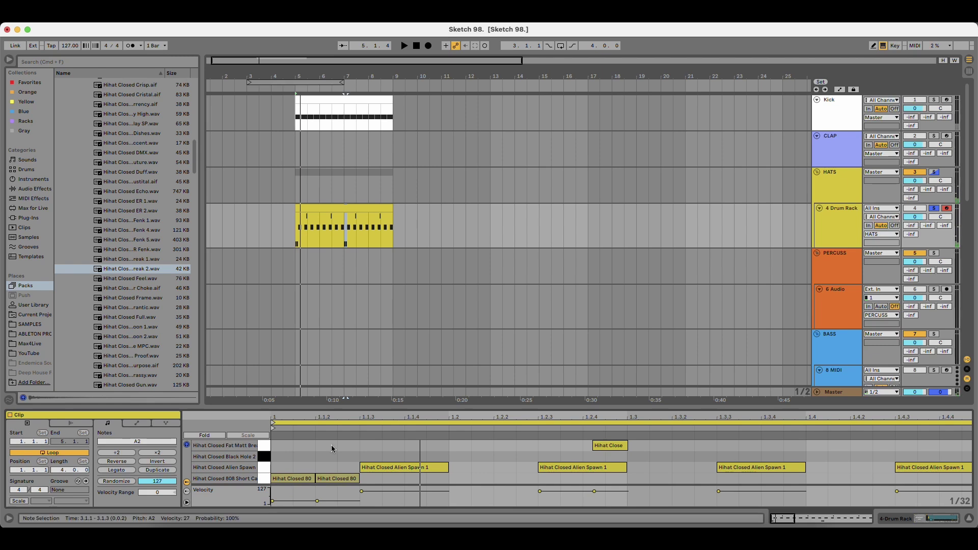
click(332, 449)
scroll(377, 477, up, 2)
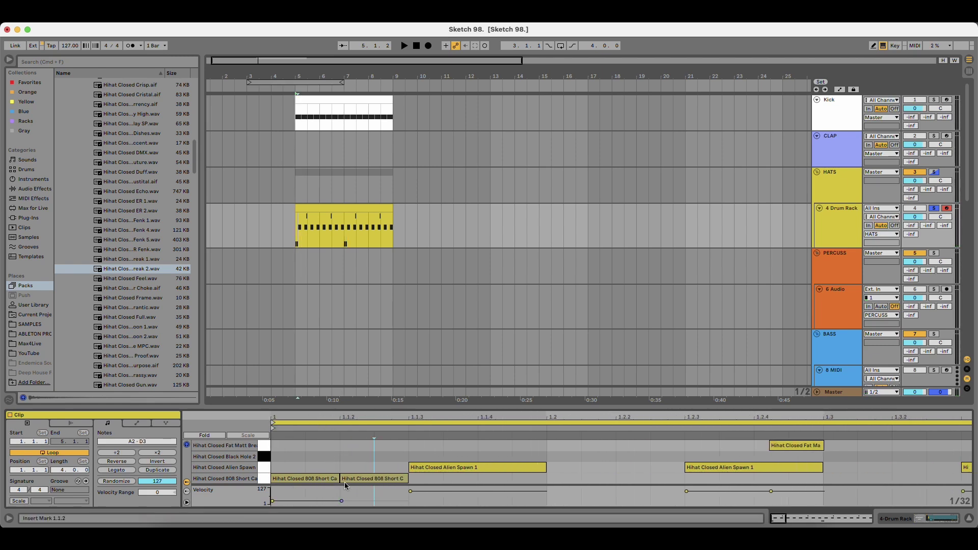
drag(342, 480, 357, 480)
key(space)
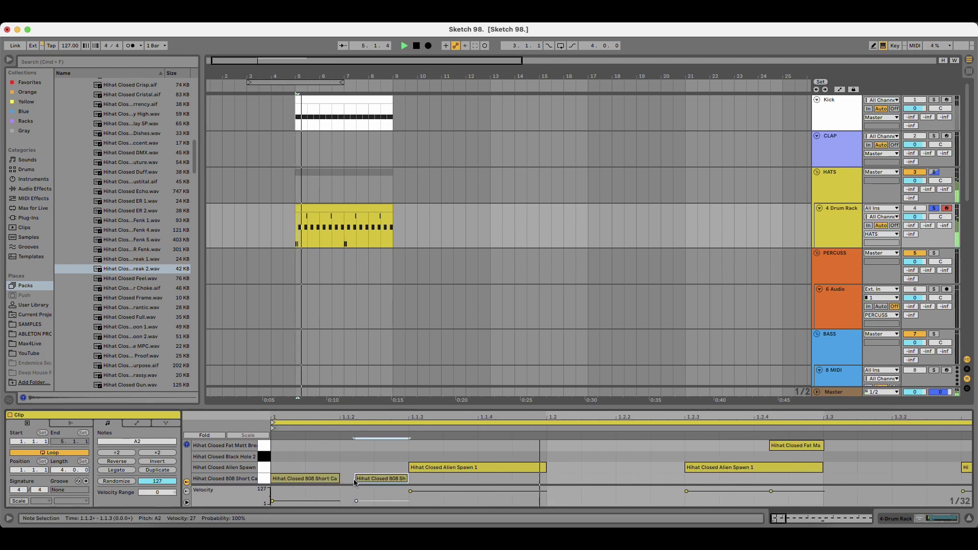
Trim the start of bar 3's second Hihat Closed 808 Short Castle note to just after 3.1.2 and play the groove with the hats unsoloed.
scroll(356, 480, down, 3)
drag(305, 421, 305, 416)
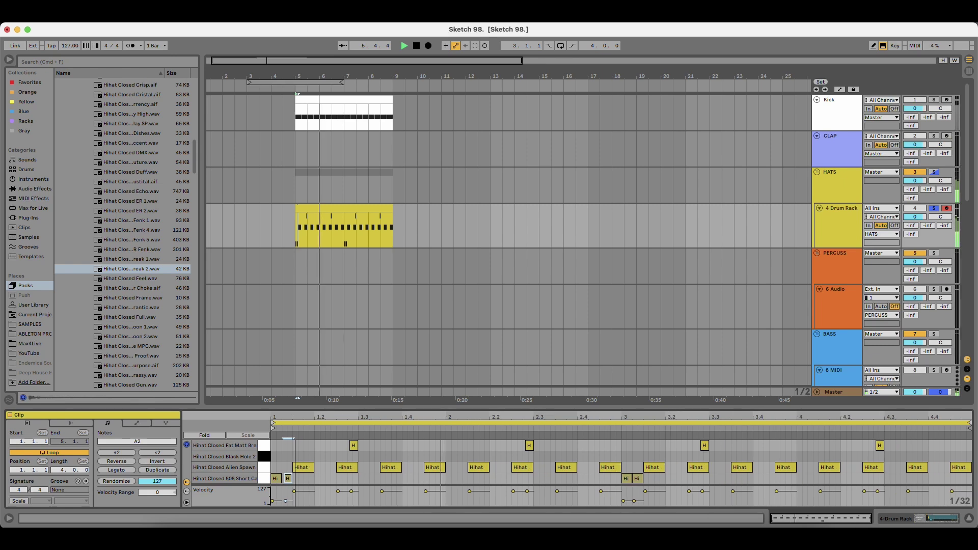
drag(637, 417, 638, 423)
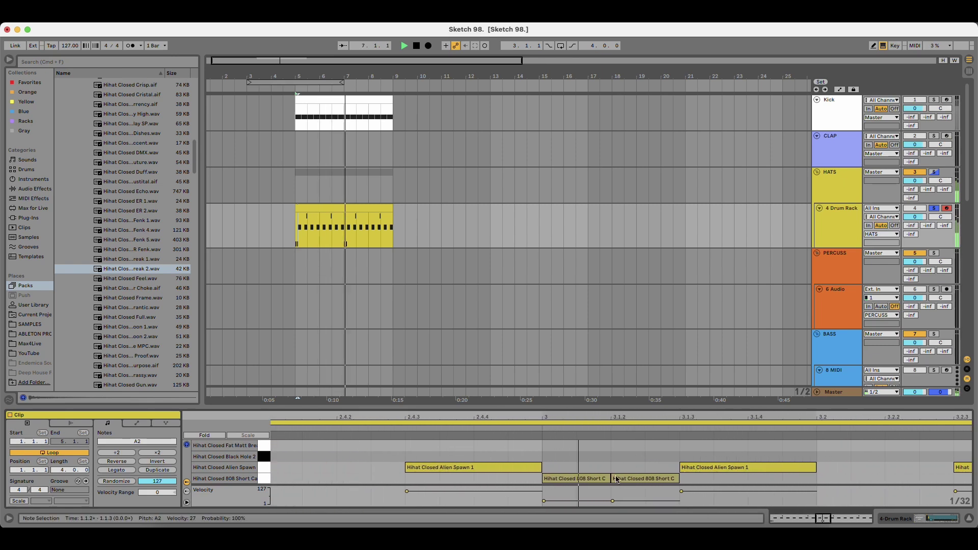
key(space)
drag(613, 480, 621, 481)
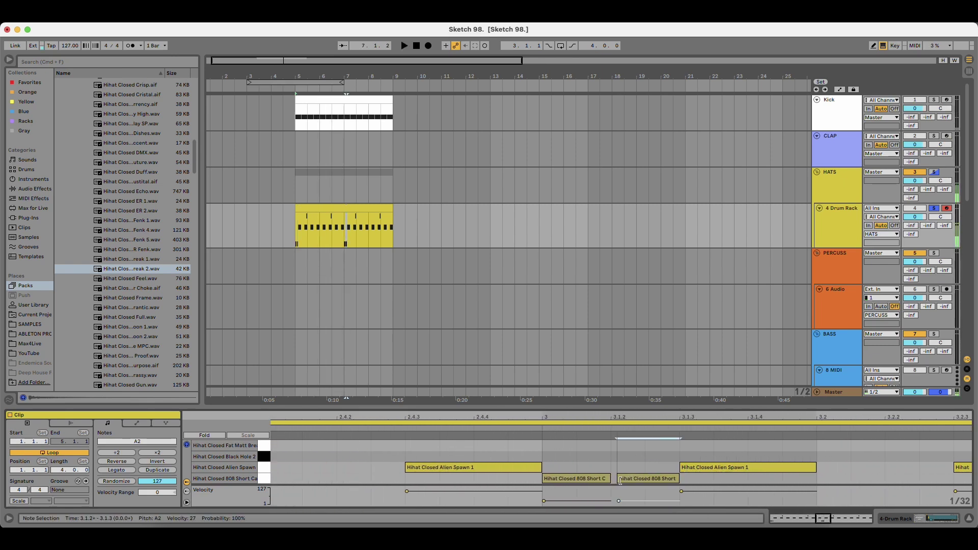
key(space)
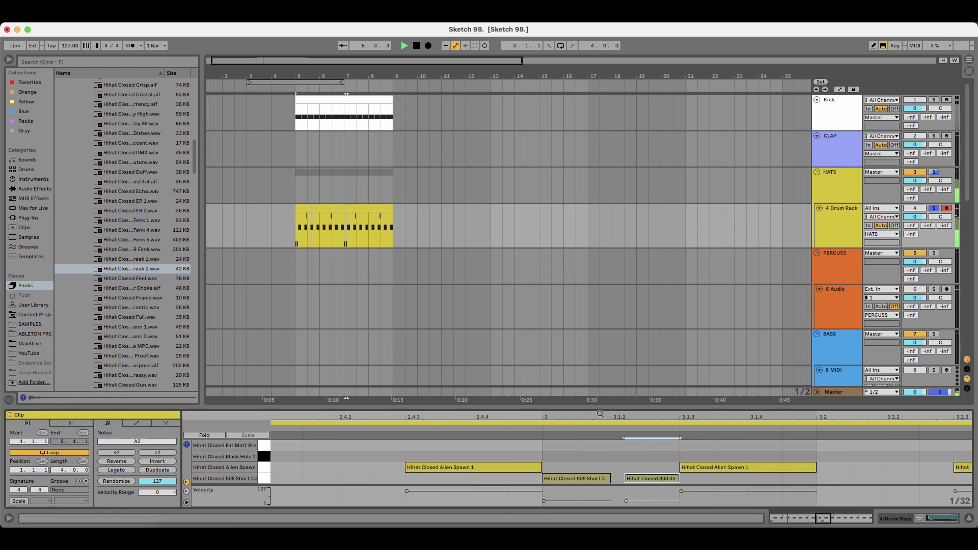
drag(638, 419, 637, 408)
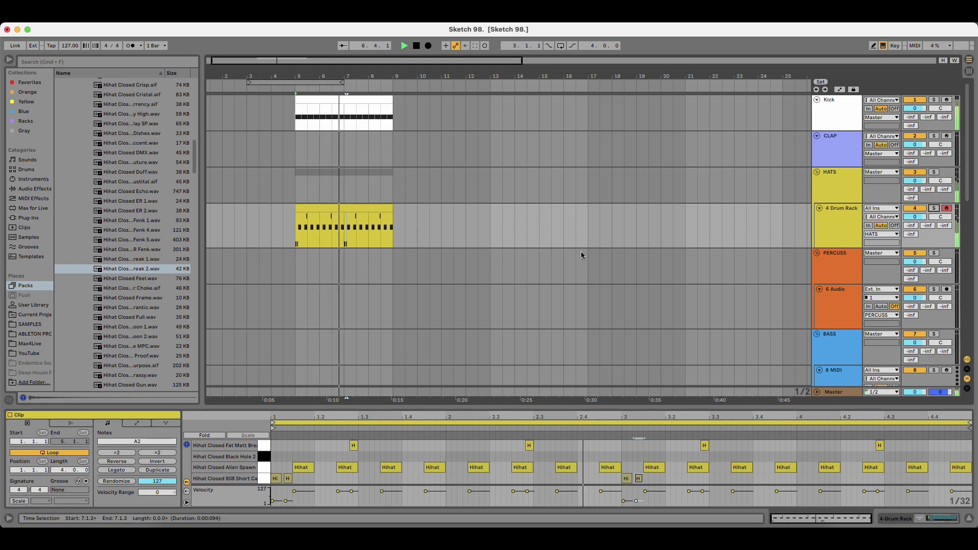
Audition the closed hi-hats following Fat Matt Break 2, check the Drum Rack's Hihat Closed Black Hole 2 pad, and replay the groove.
key(space)
click(149, 270)
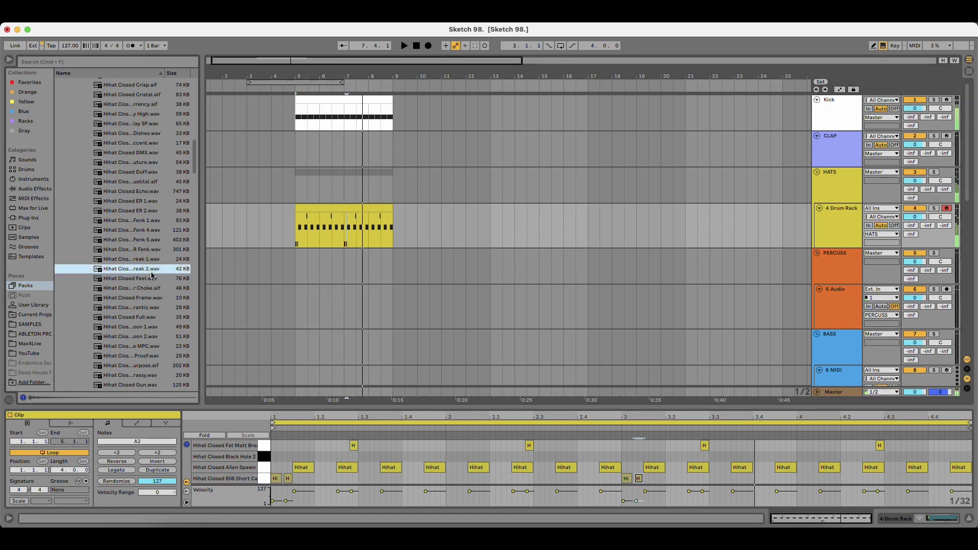
click(148, 279)
click(151, 288)
click(152, 298)
key(Down)
double_click(841, 217)
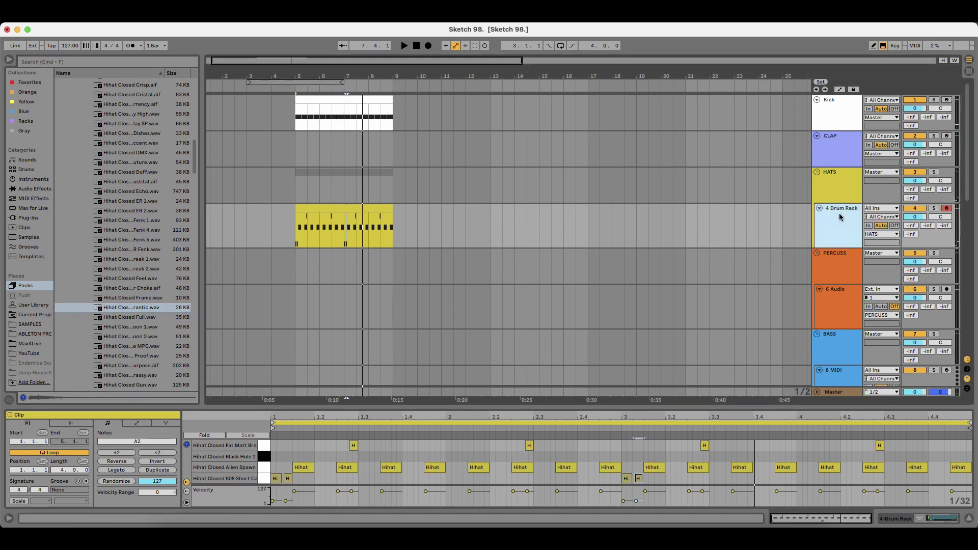
key(space)
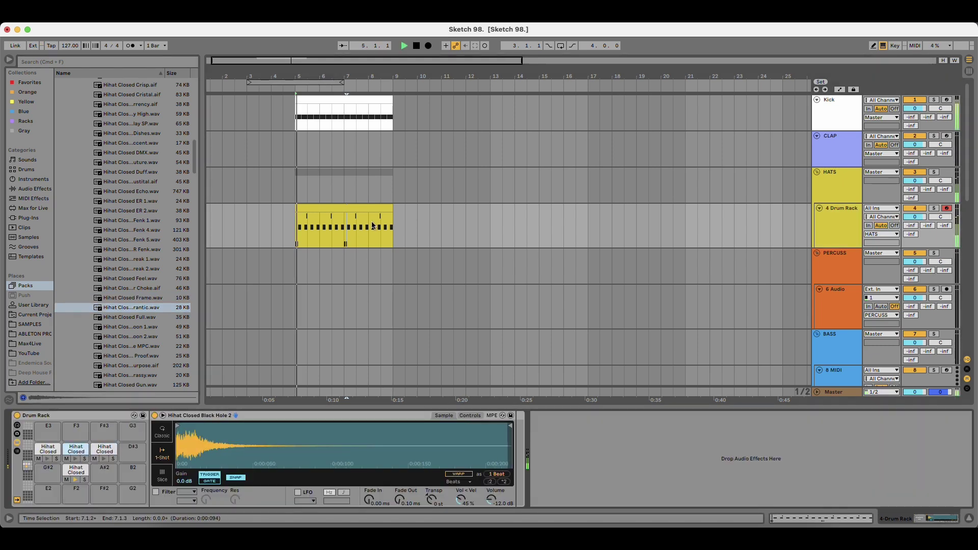
Try the Hihat Closed Alien Spawn 1 notes on Hihat Closed Black Hole 2 and compare both versions in playback.
double_click(316, 211)
click(264, 470)
click(268, 459)
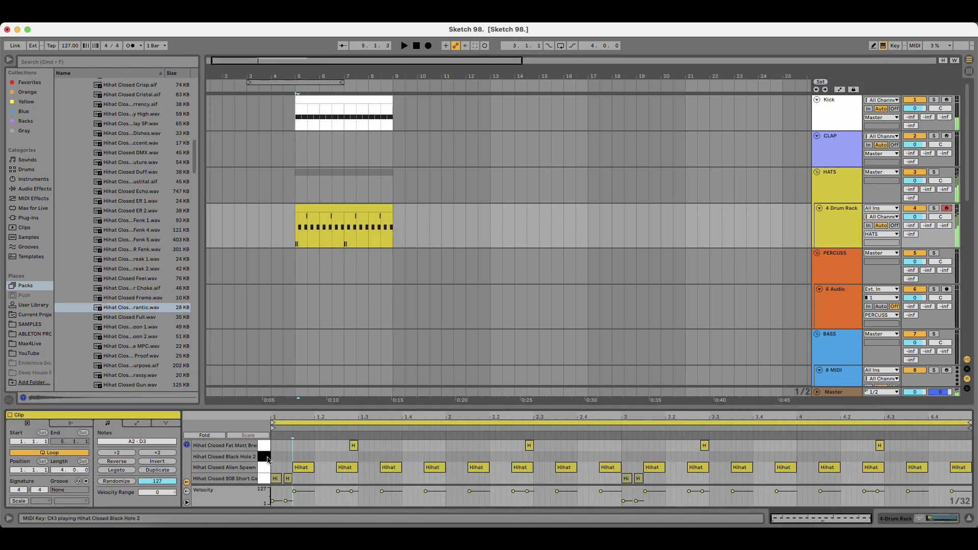
click(268, 469)
key(Up)
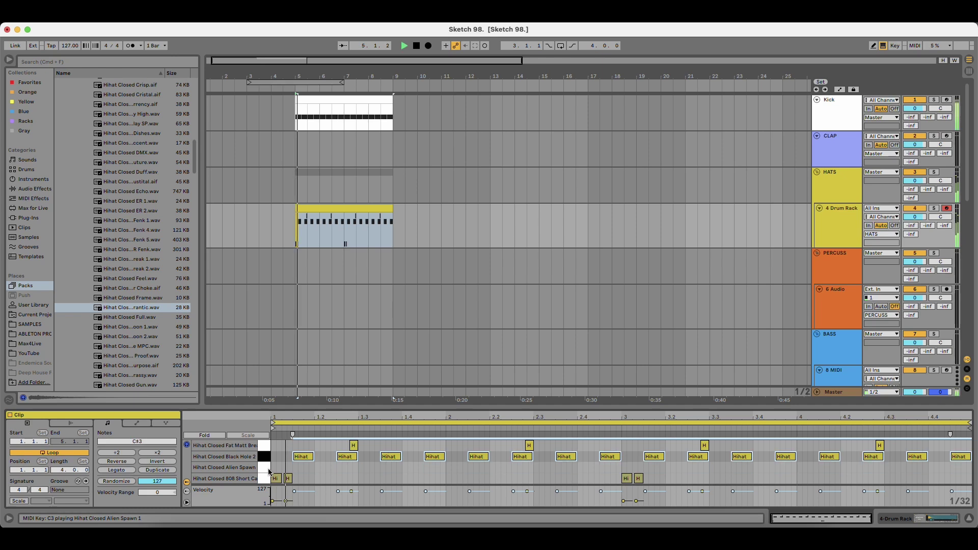
key(Down)
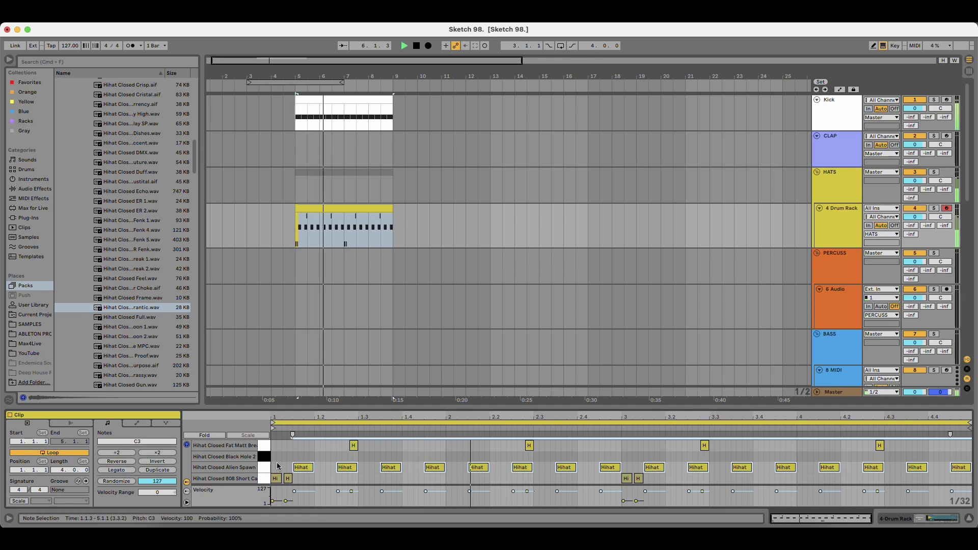
key(space)
key(space)
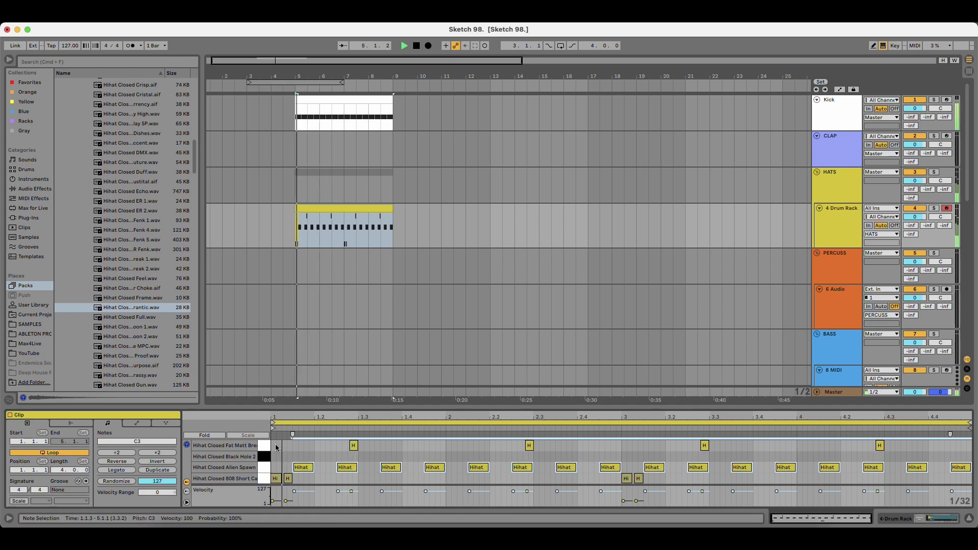
click(303, 450)
key(space)
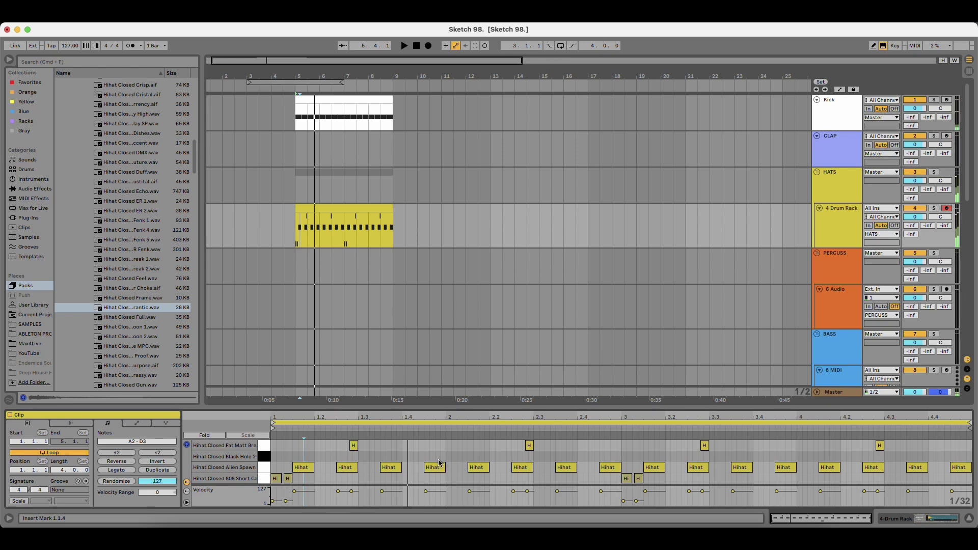
Add a Hihat Closed Black Hole 2 note starting just after 1.3.2 and ending at 1.3.3, and play the groove.
scroll(377, 445, up, 5)
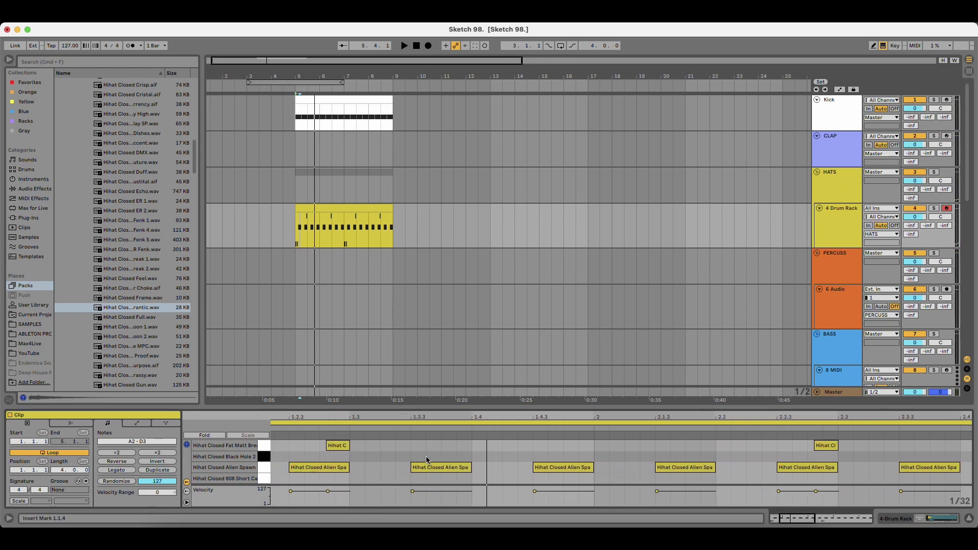
key(space)
double_click(386, 456)
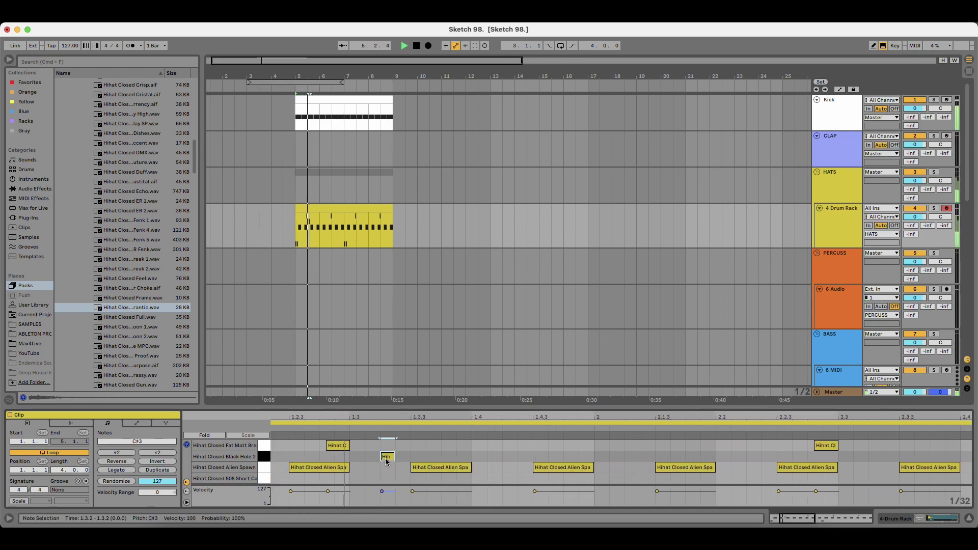
scroll(392, 451, up, 3)
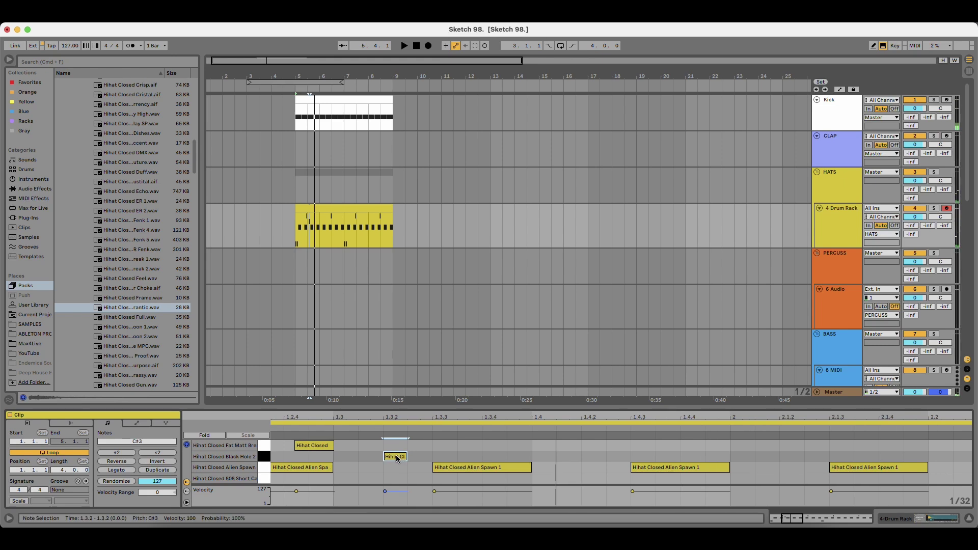
drag(392, 418, 410, 458)
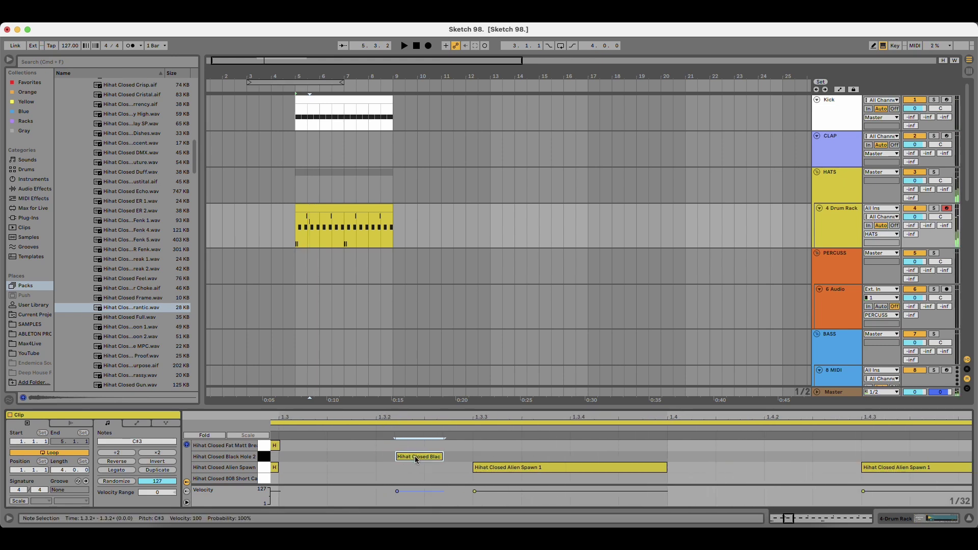
scroll(416, 459, down, 3)
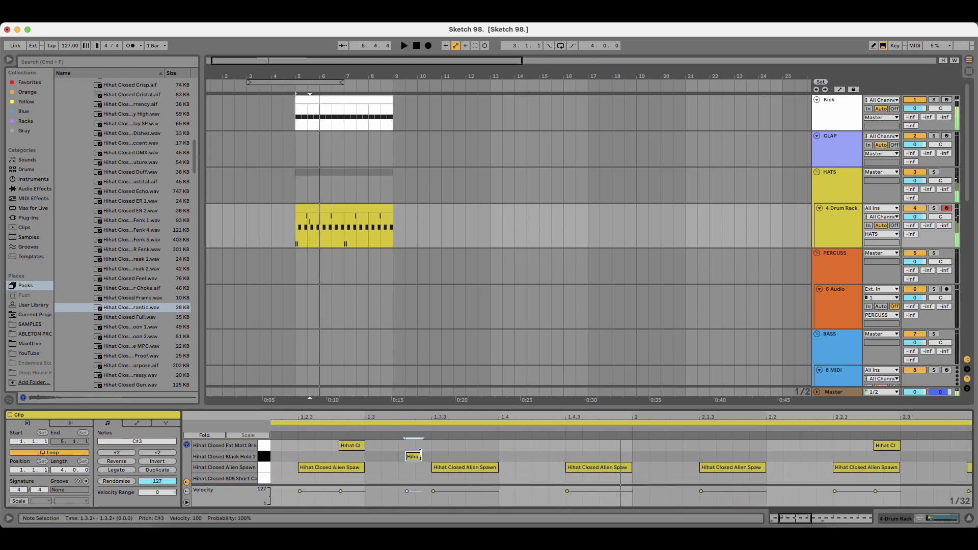
mouse_move(420, 455)
mouse_down()
mouse_move(410, 457)
mouse_move(430, 457)
mouse_up()
drag(429, 416, 380, 414)
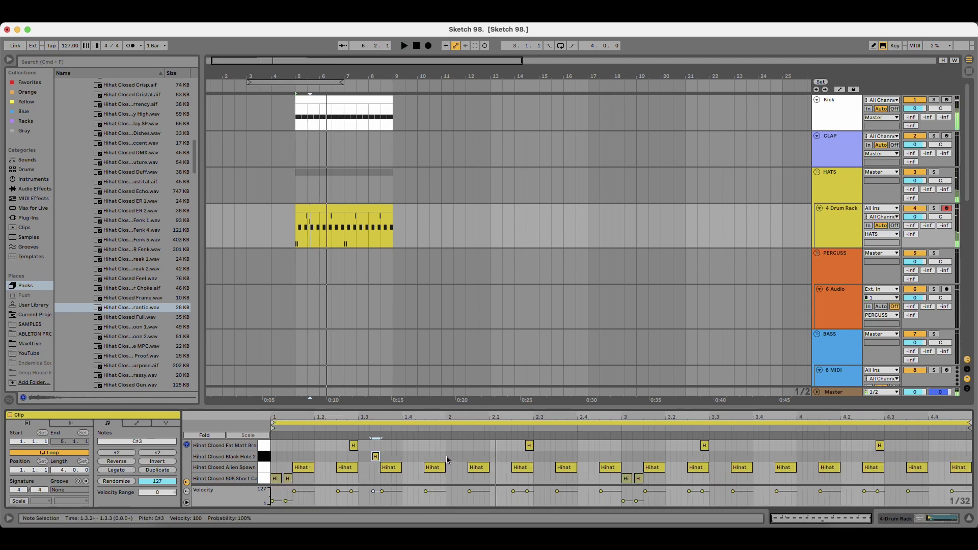
Duplicate bar 1 of the Hihat Closed Black Hole 2 lane into bars 2, 3 and 4, and play the groove.
key(space)
drag(446, 457, 277, 460)
key(super+d)
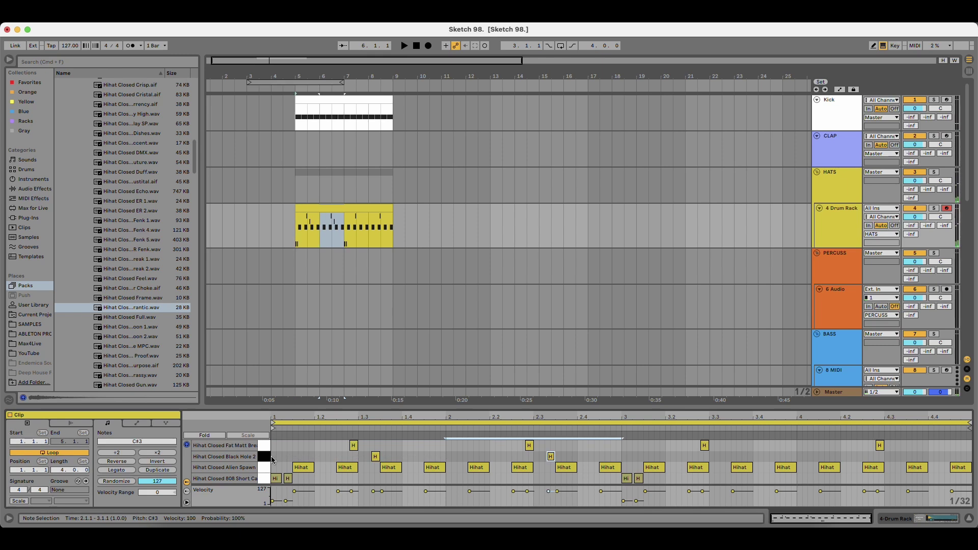
key(super+d)
key(super+d)
key(space)
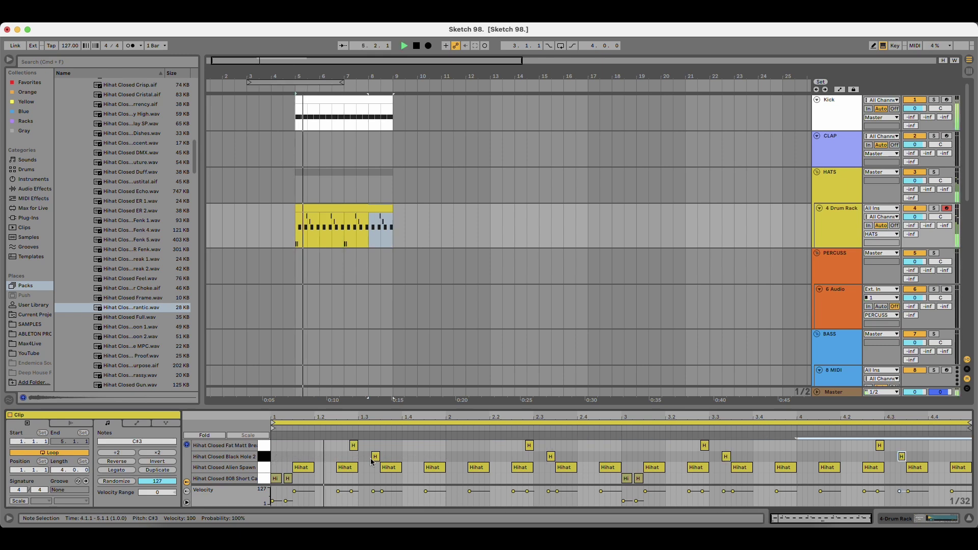
Audition further closed hi-hats, try Hihat Closed Funky Moon 2 in place of Hihat Closed Black Hole 2, and play the groove.
double_click(846, 215)
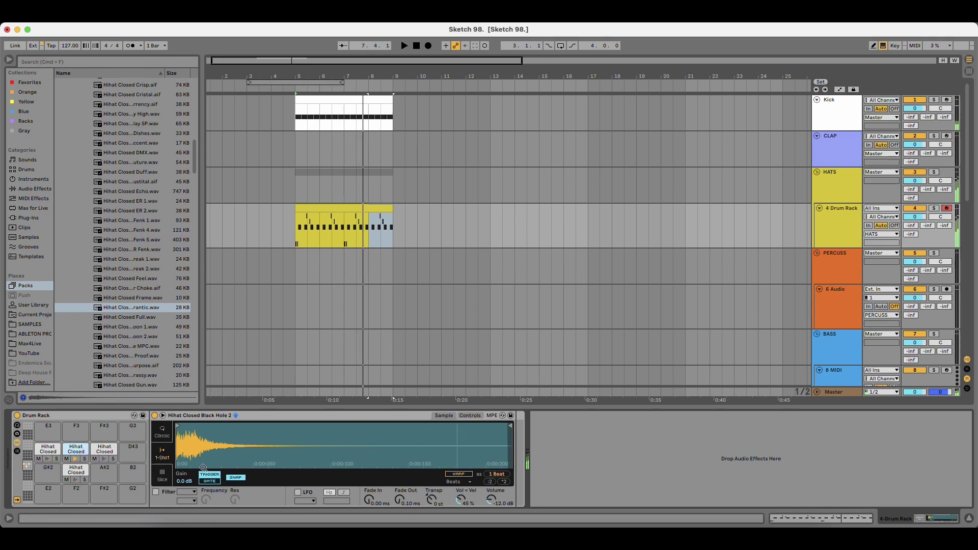
click(152, 306)
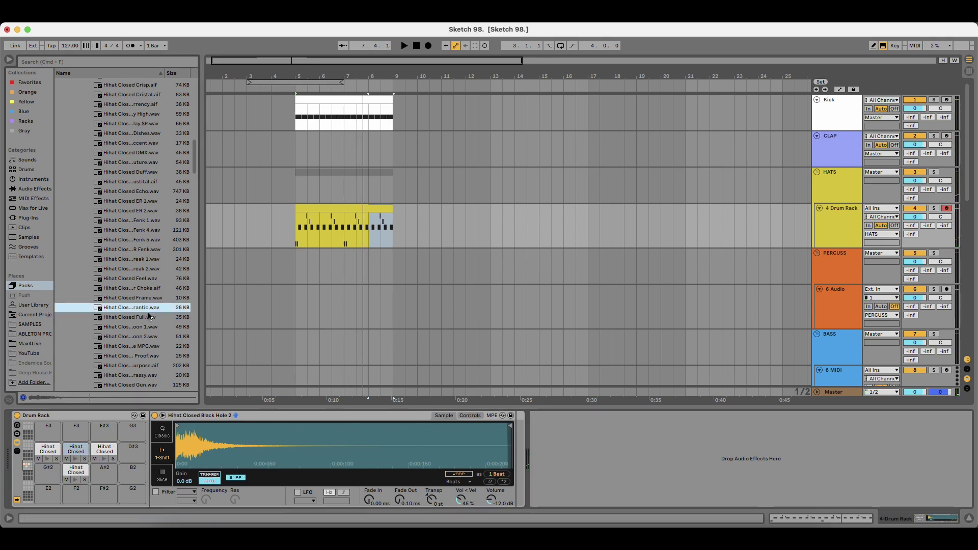
click(148, 325)
scroll(149, 311, down, 3)
click(151, 294)
scroll(153, 285, down, 2)
click(155, 274)
click(146, 264)
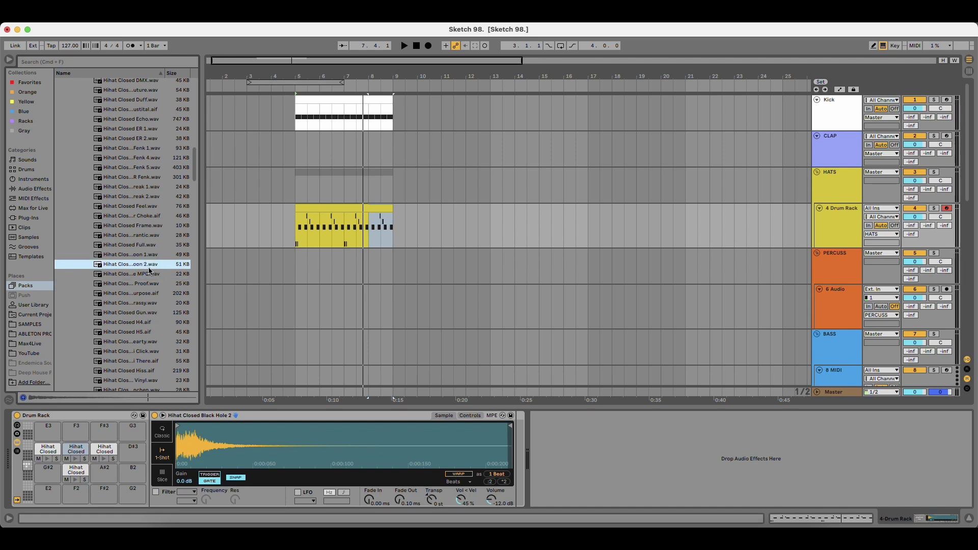
key(space)
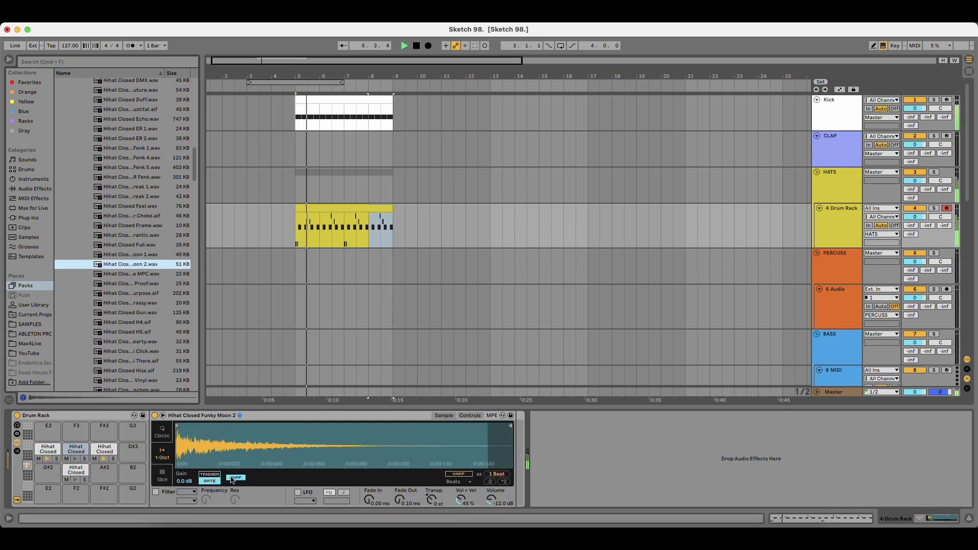
Browse the following closed hi-hats, try Hihat Closed Grassy on the same Drum Rack pad, and play the groove.
key(Down)
key(Down)
key(Down)
key(Down)
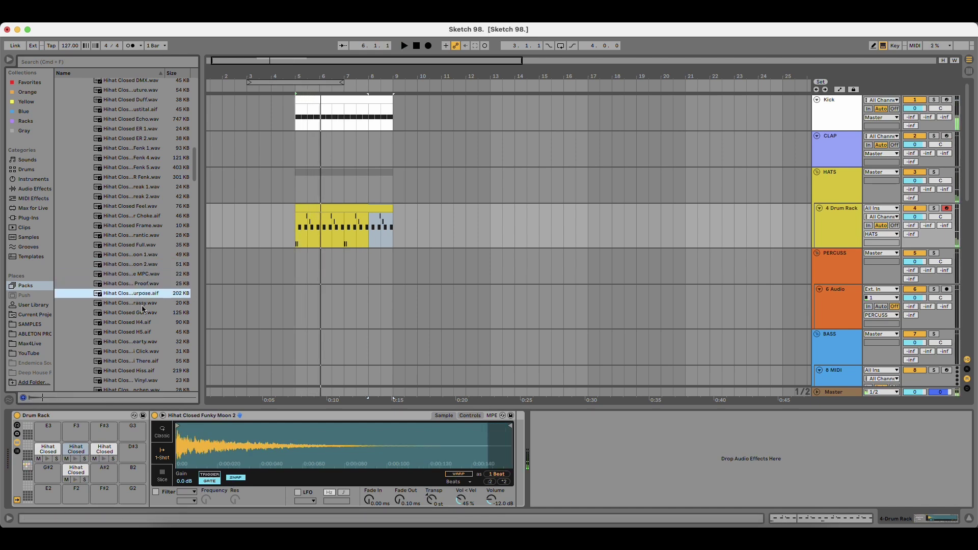
scroll(146, 310, down, 3)
scroll(146, 285, down, 4)
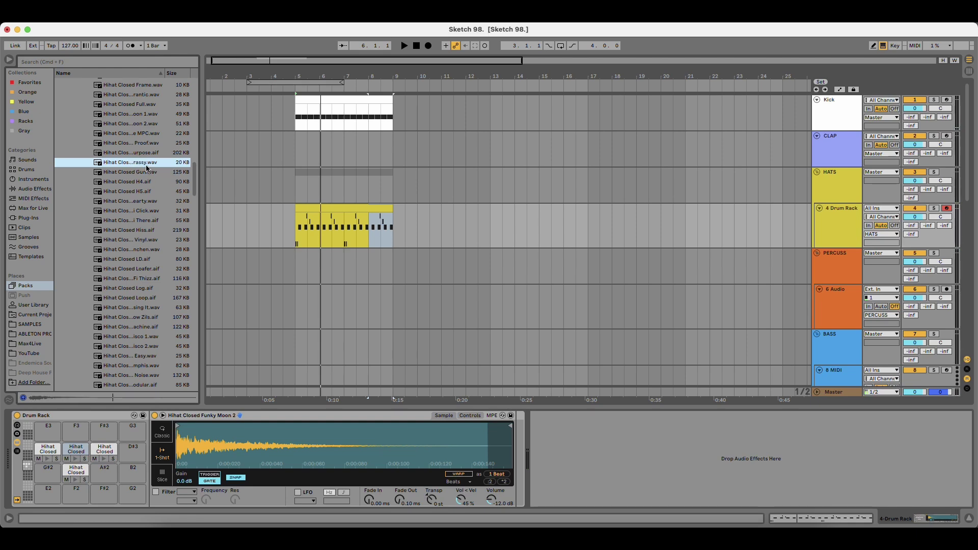
drag(218, 424, 223, 447)
key(space)
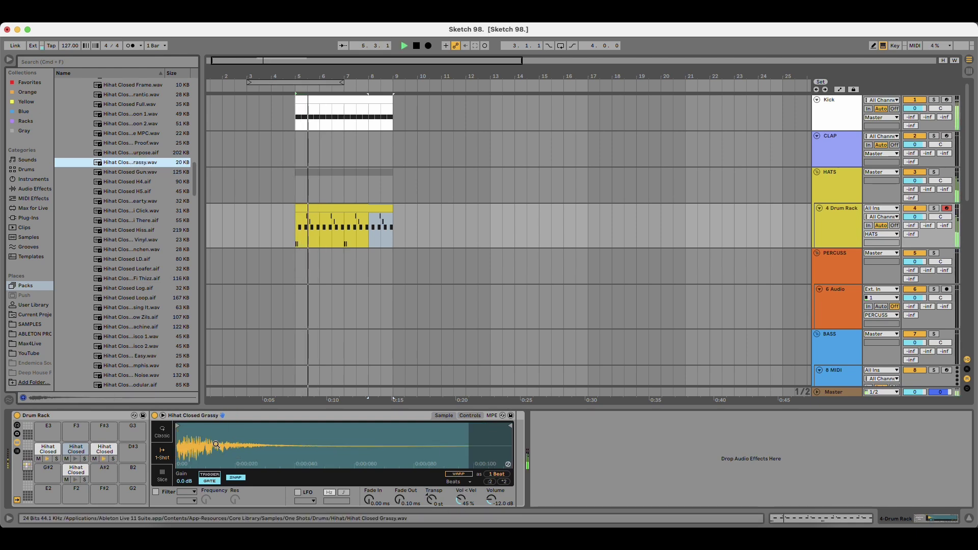
Audition the closed hi-hats after Grassy, try Hihat Closed Izo Vinyl on the pad, and play the groove.
key(Down)
key(Down)
key(Down)
key(Down)
key(Down)
key(Down)
key(Down)
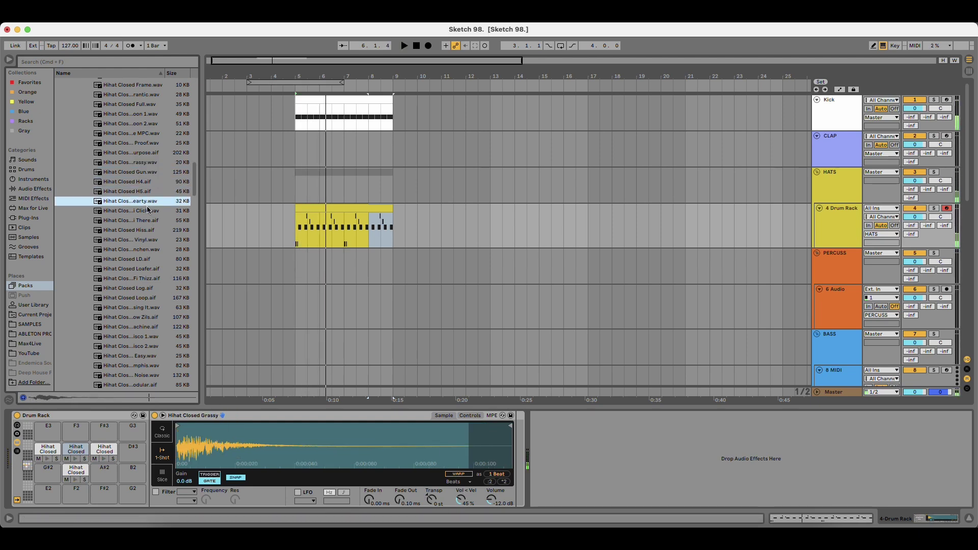
key(Down)
key(Down)
key(Up)
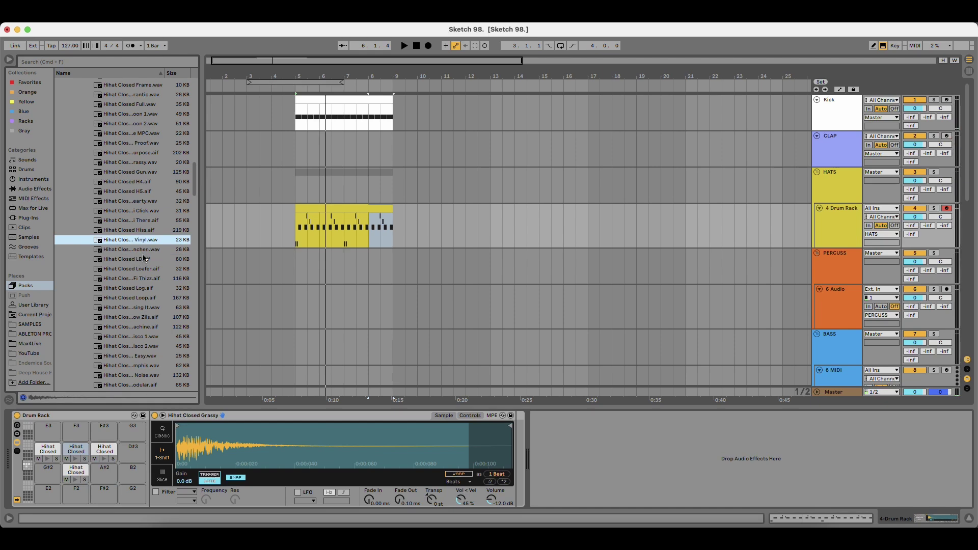
key(Down)
key(Down)
key(Down)
drag(143, 240, 239, 448)
key(space)
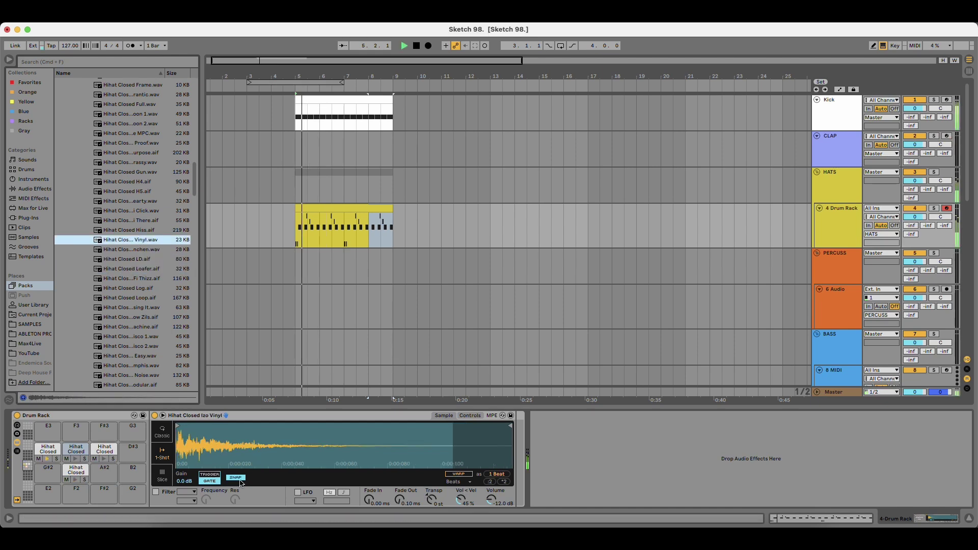
key(space)
Audition closed hi-hats from LD onward, replace the pad's sample with Hihat Closed Mars Disco 2, and play the groove.
click(148, 259)
click(154, 269)
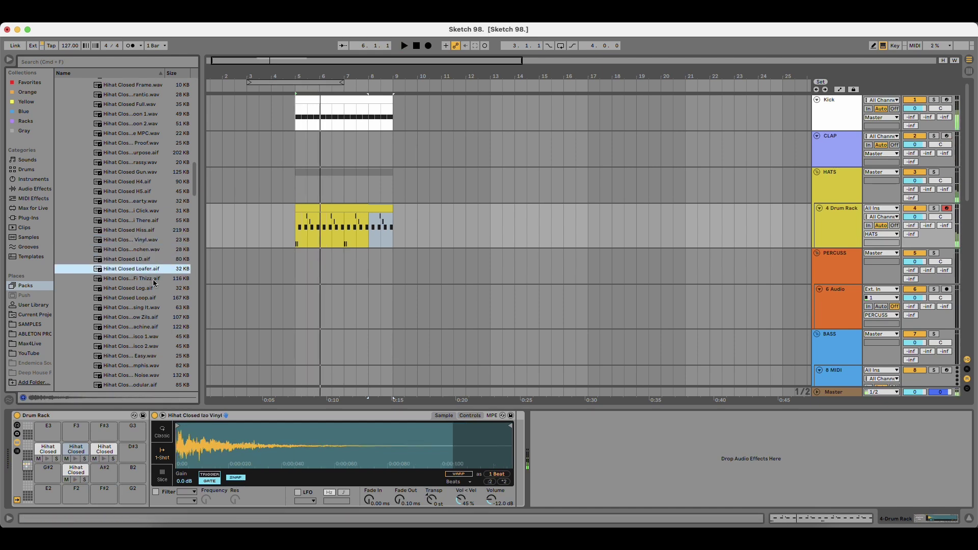
click(154, 279)
click(153, 288)
key(Down)
scroll(156, 300, down, 4)
key(Down)
key(Down)
key(Down)
key(Down)
key(Down)
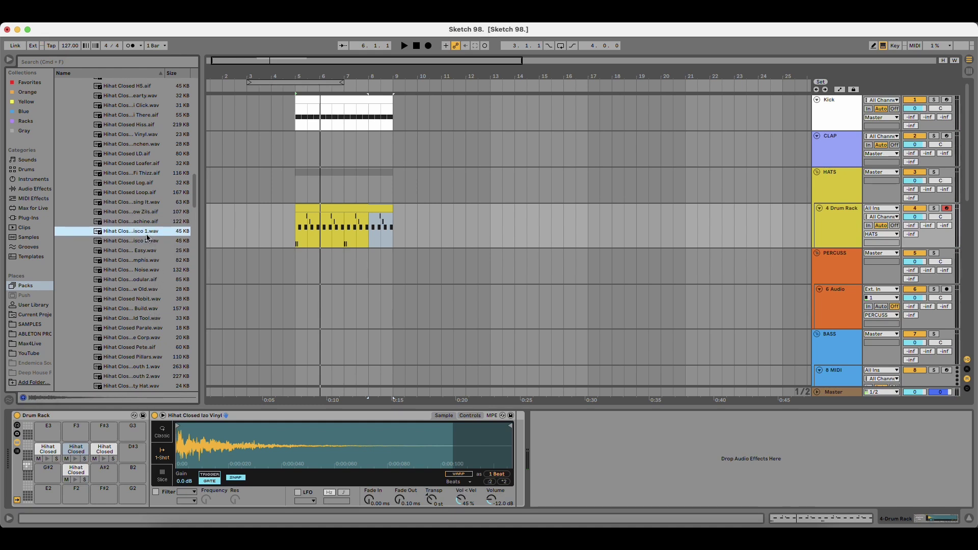
drag(150, 240, 216, 463)
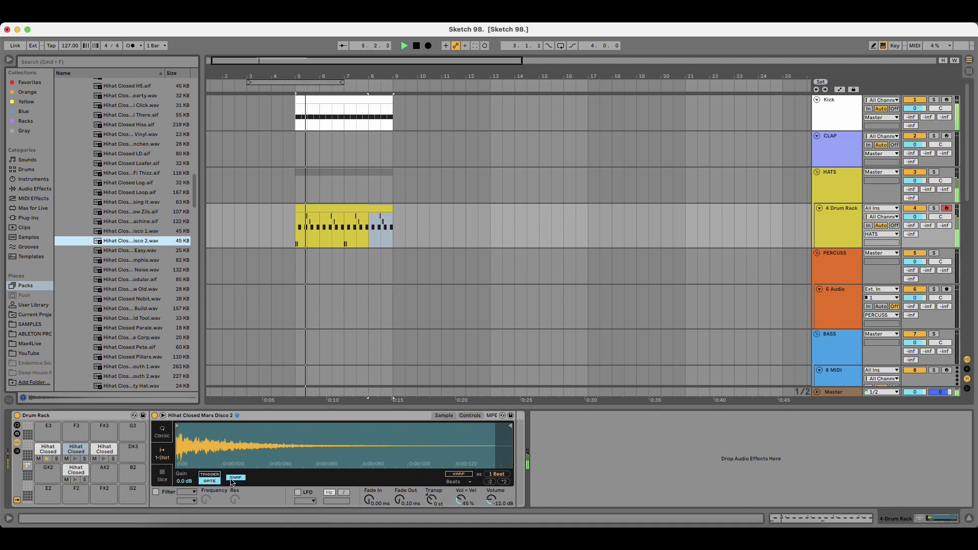
Shorten Hihat Closed Mars Disco 2 to about its first half, with a fade-out of about 51 ms and -3.8 dB gain.
click(480, 489)
drag(405, 499, 405, 461)
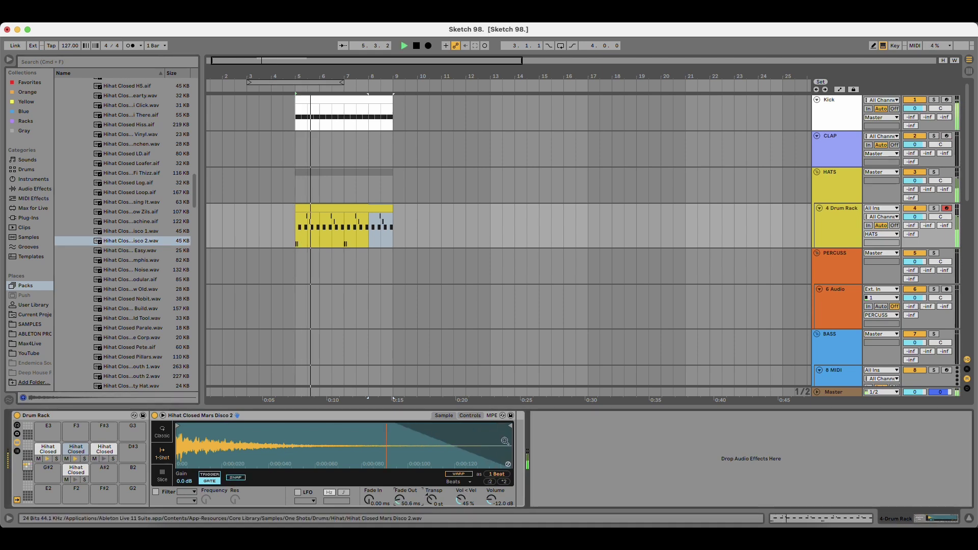
drag(510, 427, 330, 427)
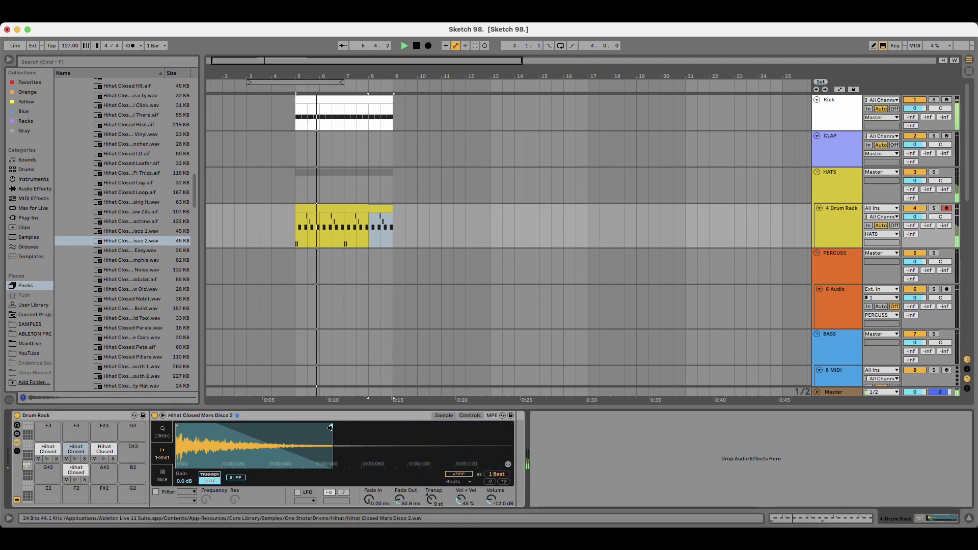
drag(185, 482, 184, 494)
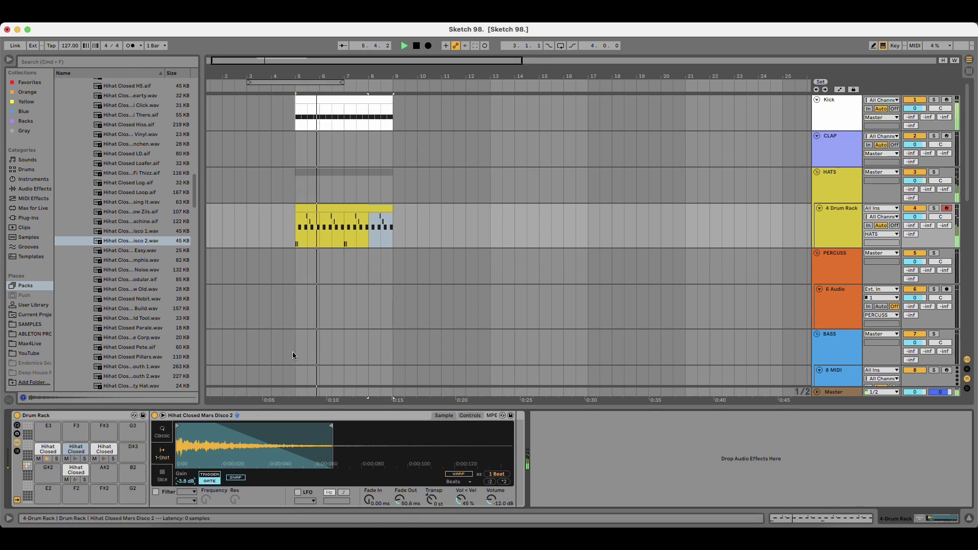
Set the Hihat Closed Alien Spawn 1 pad's volume to -8.91 dB while listening to the groove.
click(48, 449)
drag(492, 500, 493, 494)
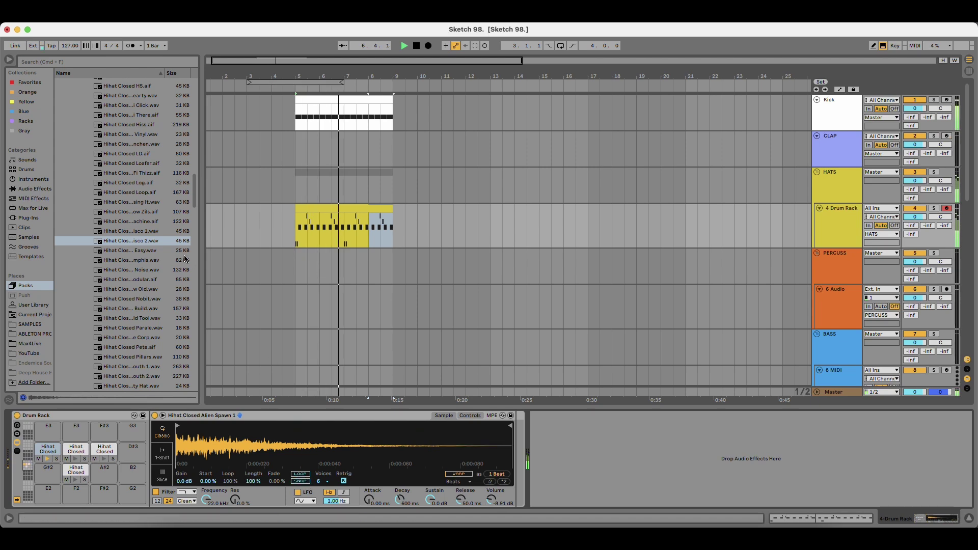
click(365, 208)
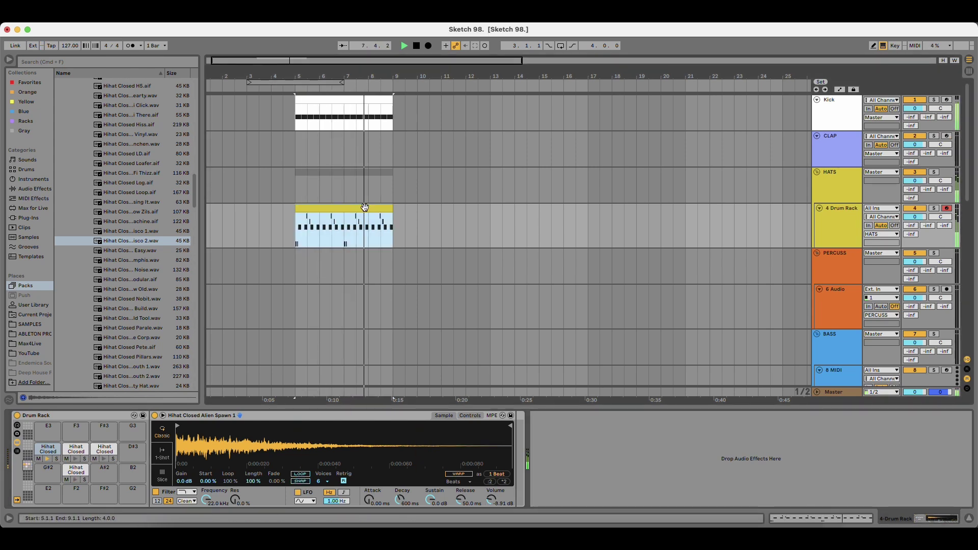
key(space)
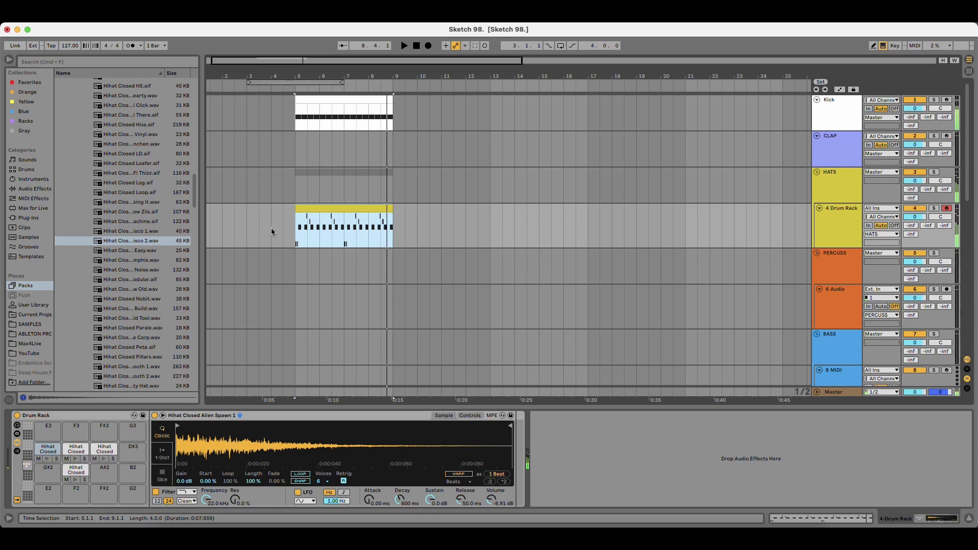
Audition more closed hi-hats and load Hihat Closed Reverb onto a new MIDI track inside the HATS group.
click(154, 281)
key(Down)
key(Down)
key(Down)
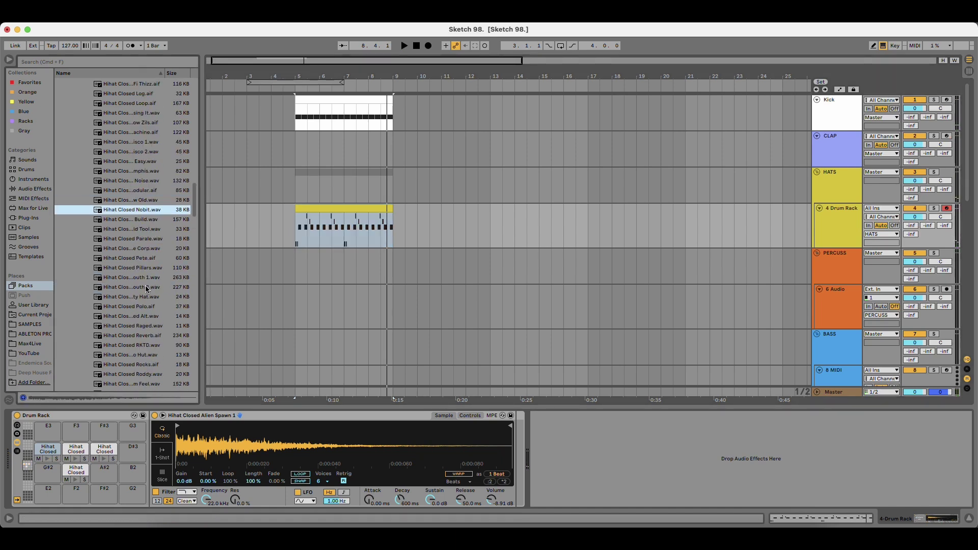
key(Down)
key(Down)
key(Down)
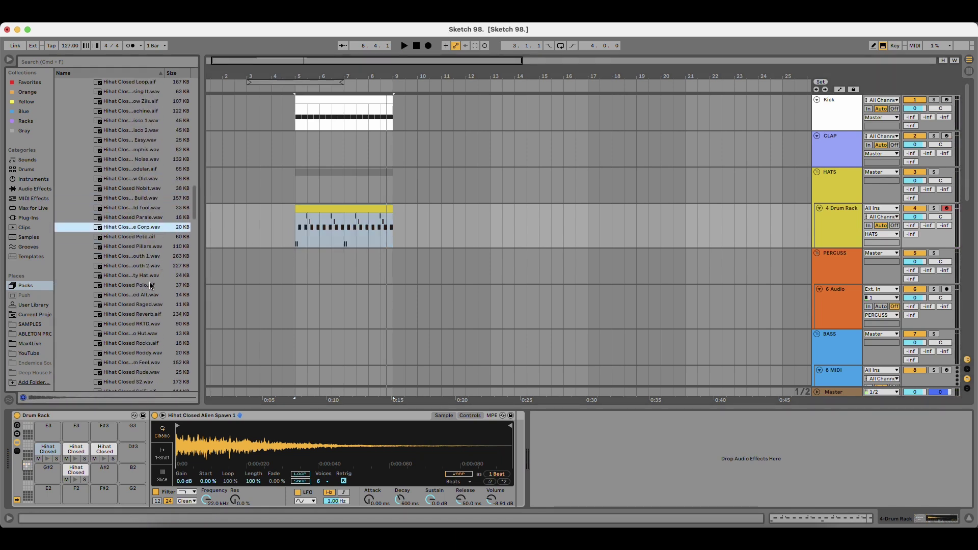
click(152, 285)
key(Down)
key(Down)
key(Down)
drag(194, 216, 288, 462)
key(super+shift+t)
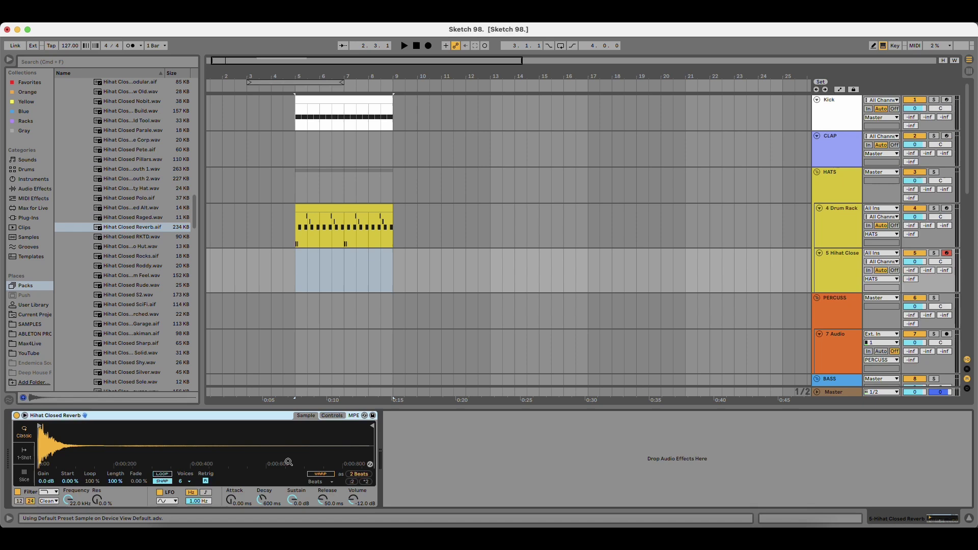
Create a two-bar MIDI clip at bar 5 on the Hihat Closed Reverb track with a C3 note from 2.1.3 to 2.3.
click(295, 264)
key(space)
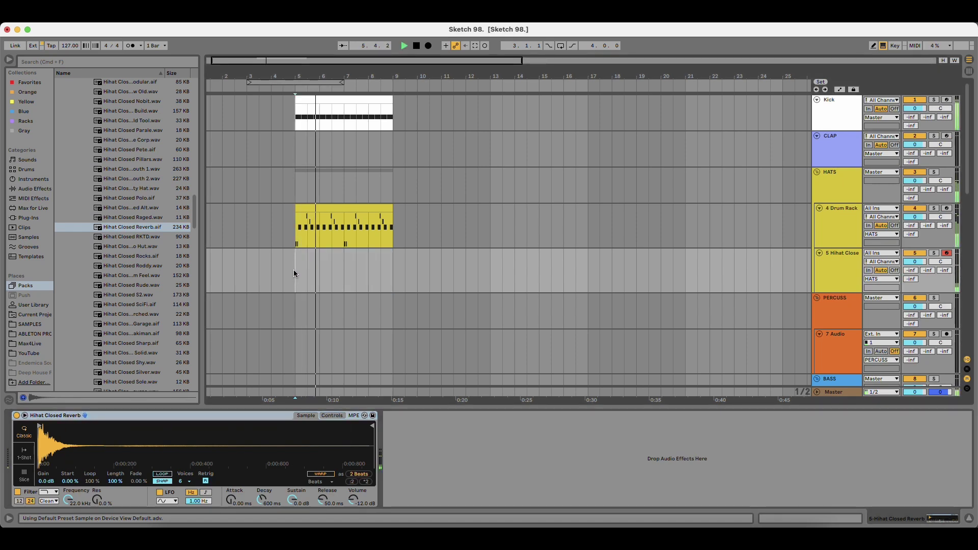
click(313, 268)
key(space)
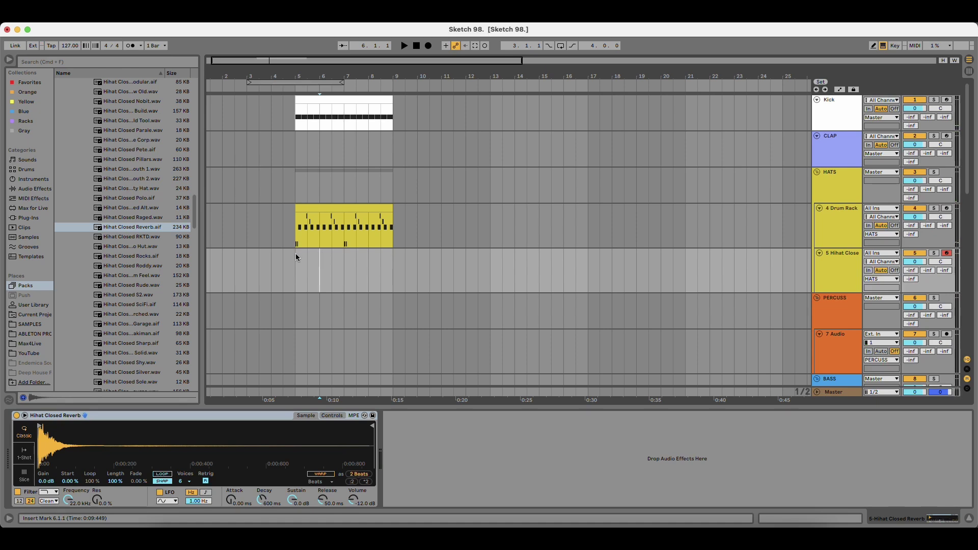
drag(297, 256, 343, 260)
key(super+shift+m)
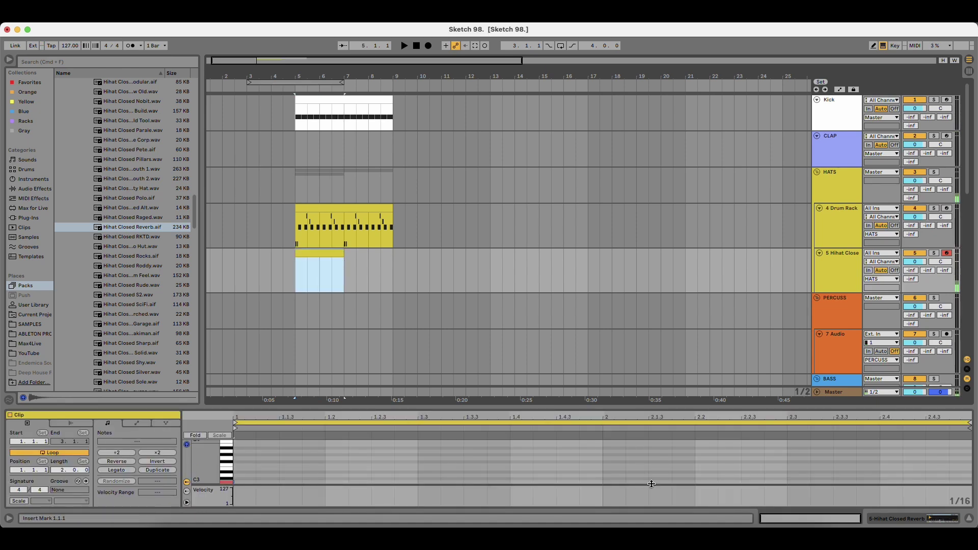
double_click(650, 481)
drag(671, 481, 787, 482)
key(space)
Duplicate the Hihat Closed Reverb clip to bar 7, and copy both hat tracks' four bars to start at bar 9.
click(321, 254)
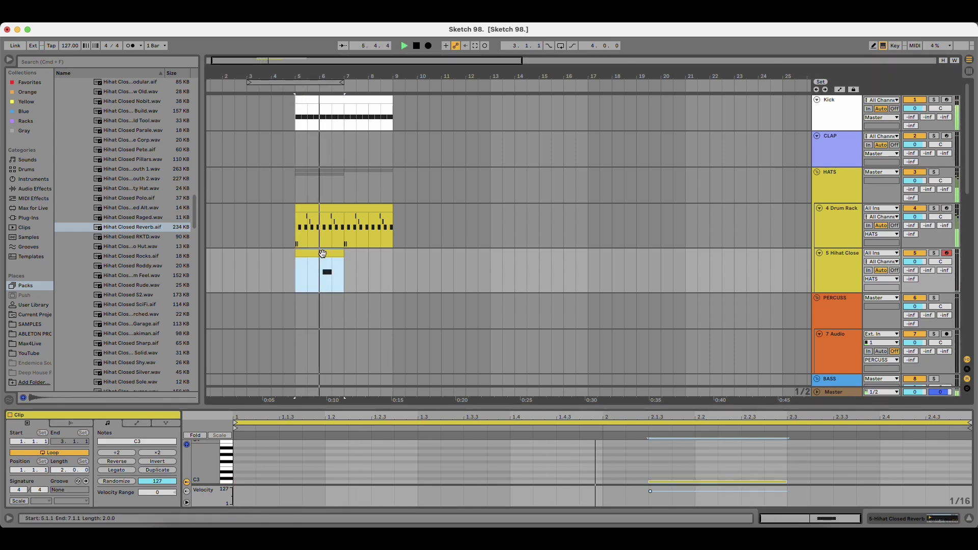
key(super+d)
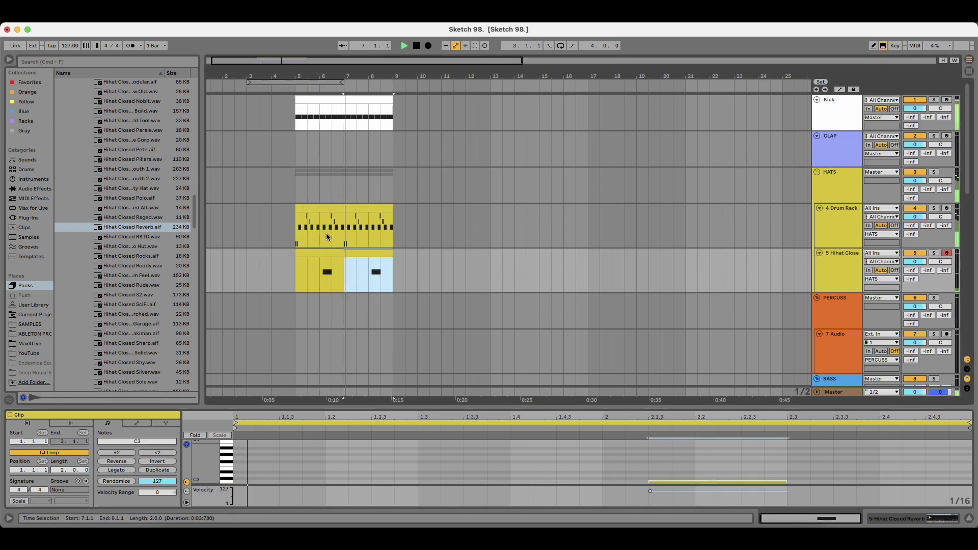
shift+click(334, 211)
key(super+d)
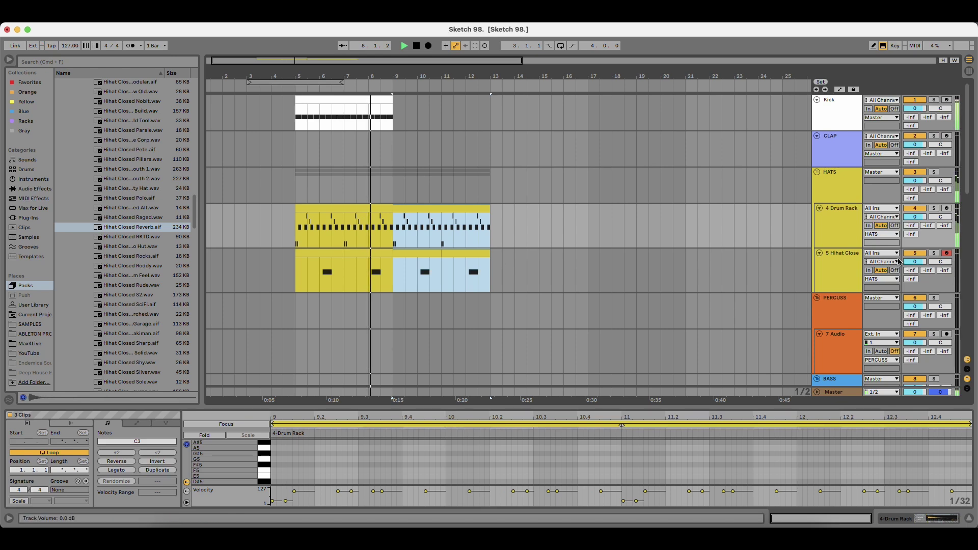
Lower the Hihat Closed Reverb track's volume to -3.8 dB and play the groove from bar 9.
click(848, 258)
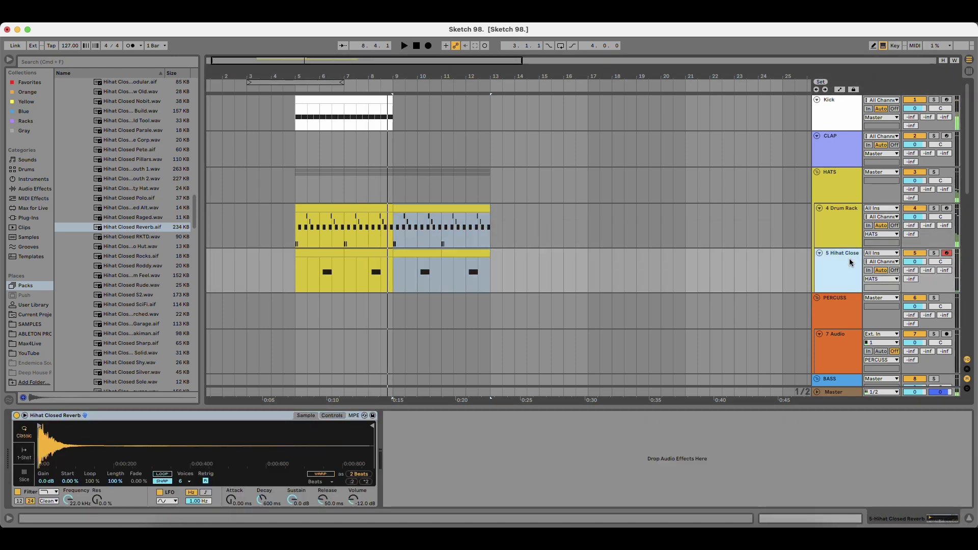
drag(915, 261, 915, 274)
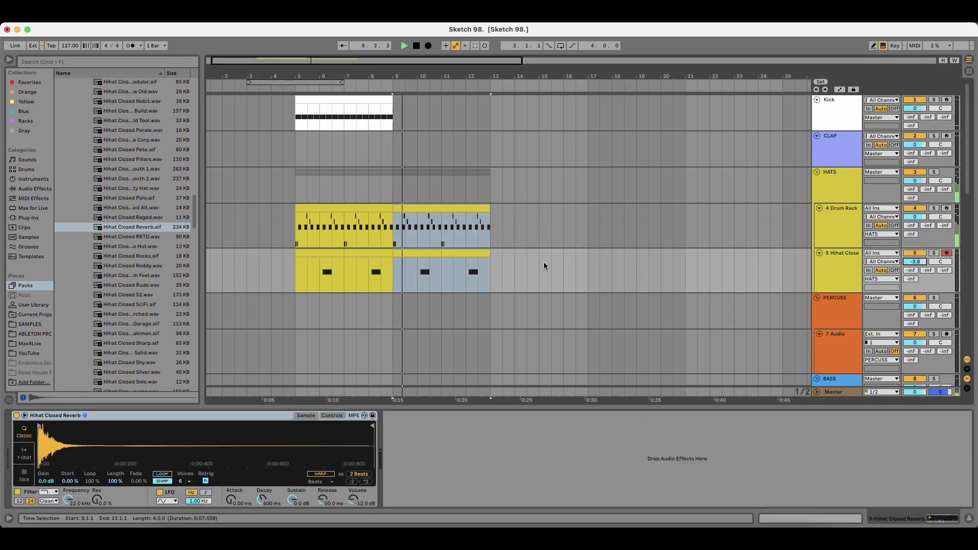
key(space)
Duplicate the Kick clip to start at bar 9, and open the SAMPLES folder in the browser.
click(374, 101)
key(super+d)
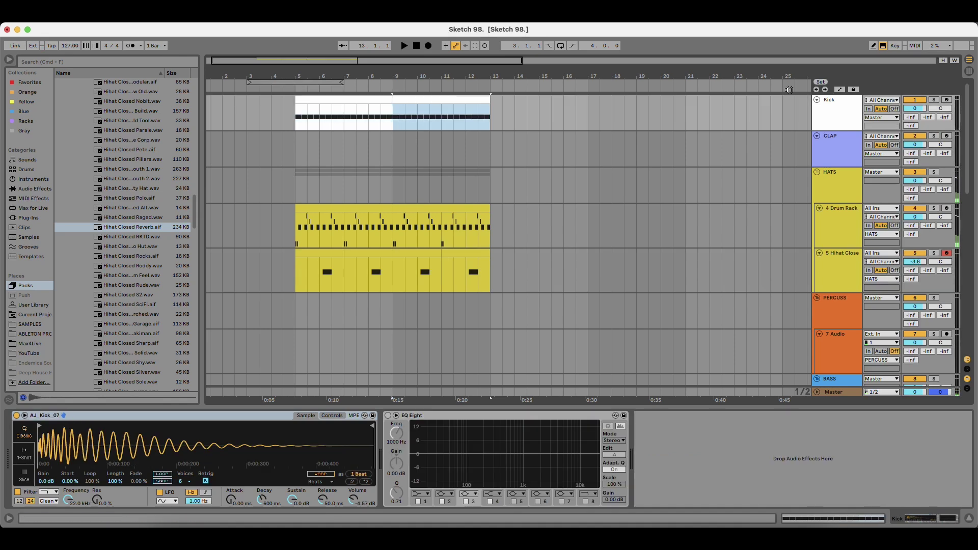
click(841, 110)
double_click(841, 109)
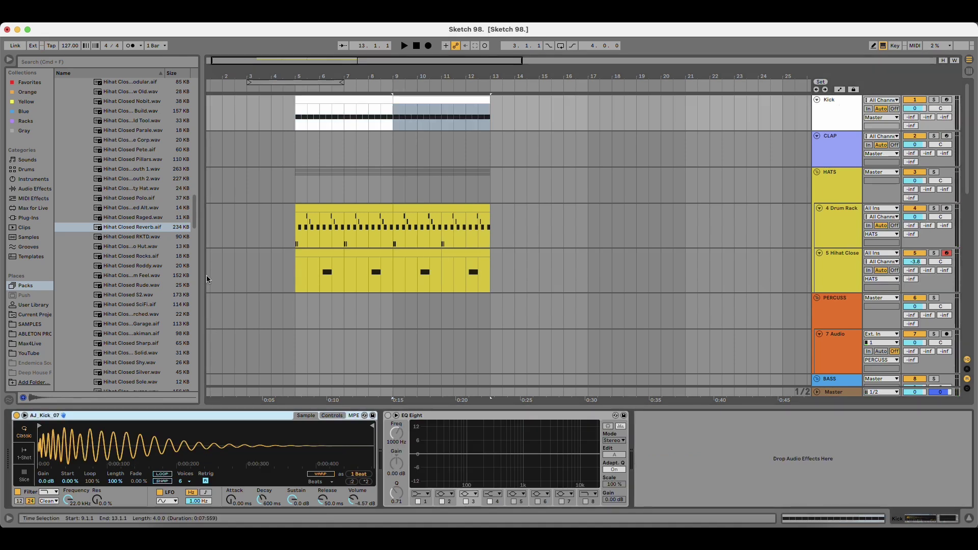
click(43, 326)
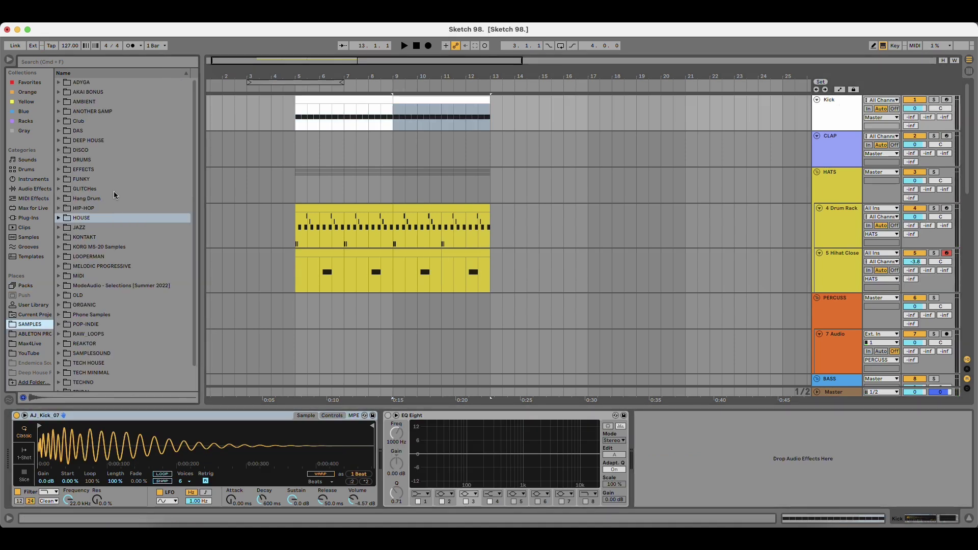
Search the SAMPLES folder for "kick" and open The Wave - Samples inside the DRUMS folder.
click(97, 63)
text(kick)
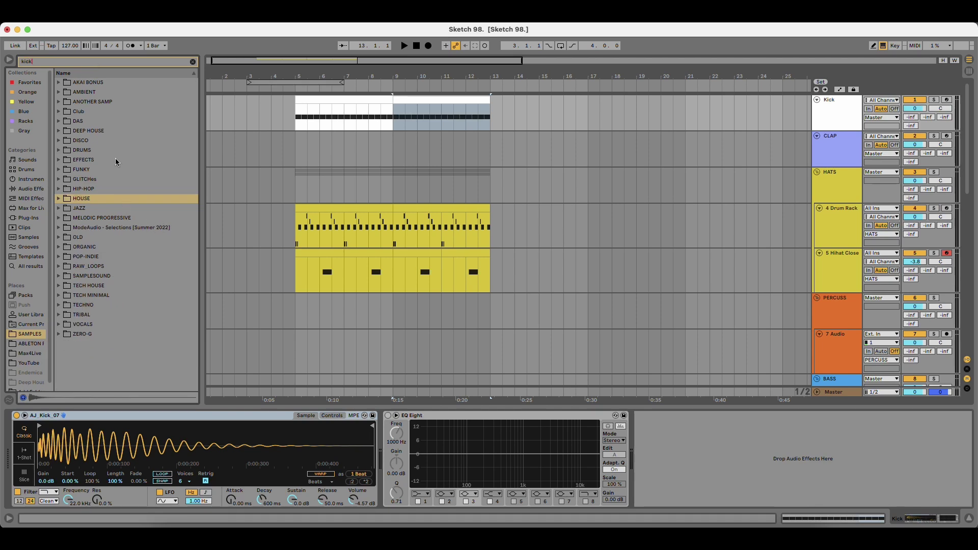
click(94, 152)
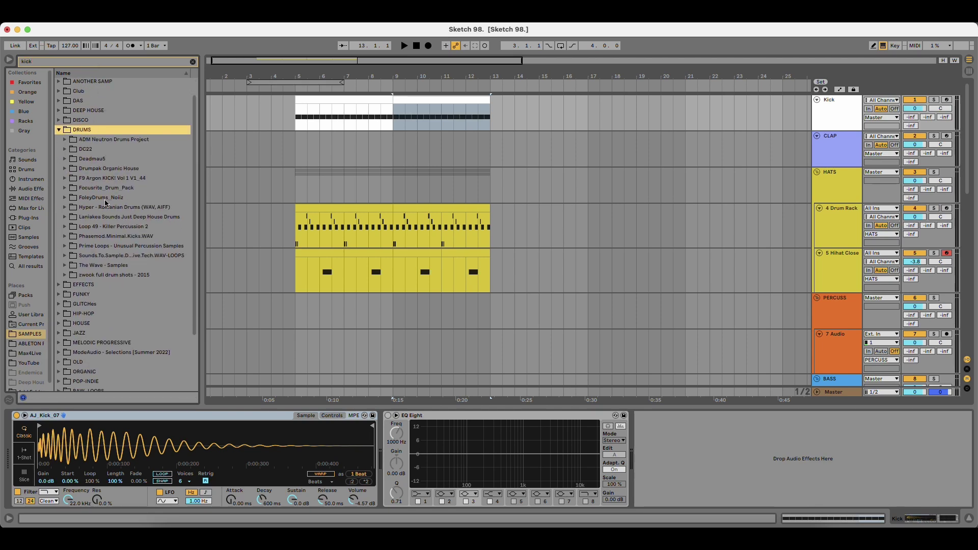
scroll(106, 203, down, 3)
scroll(105, 199, down, 1)
click(104, 127)
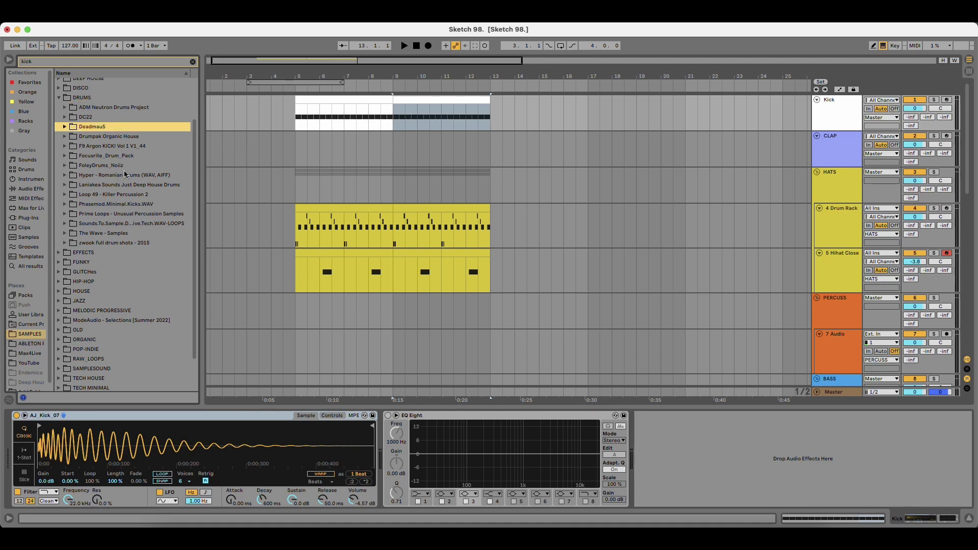
scroll(124, 174, down, 3)
click(127, 202)
key(Up)
key(Right)
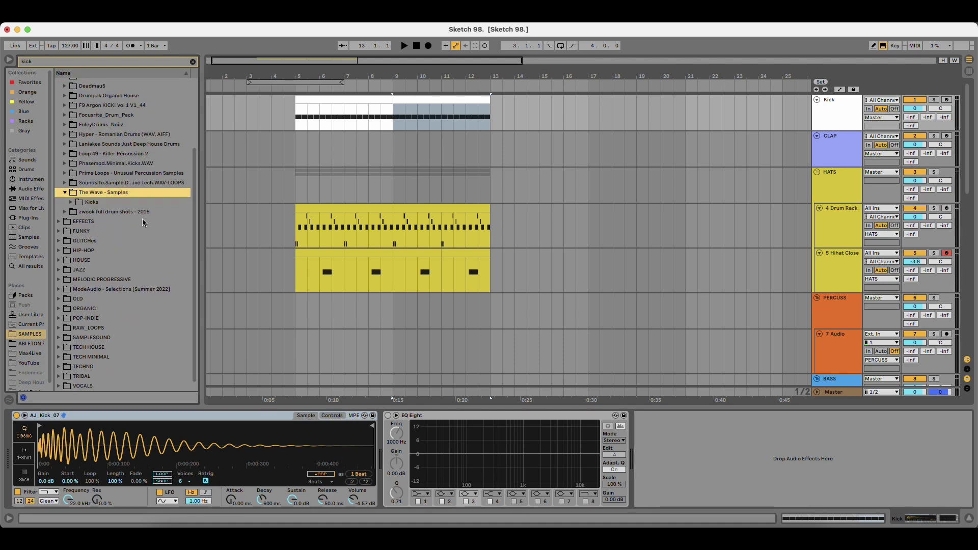
Audition the one-shots in the Kicks folder of The Wave - Samples, from Kick 1 to Kick 14.
key(Down)
key(Right)
key(Down)
key(Down)
key(Down)
scroll(135, 244, down, 4)
key(Down)
key(Down)
key(Down)
key(Down)
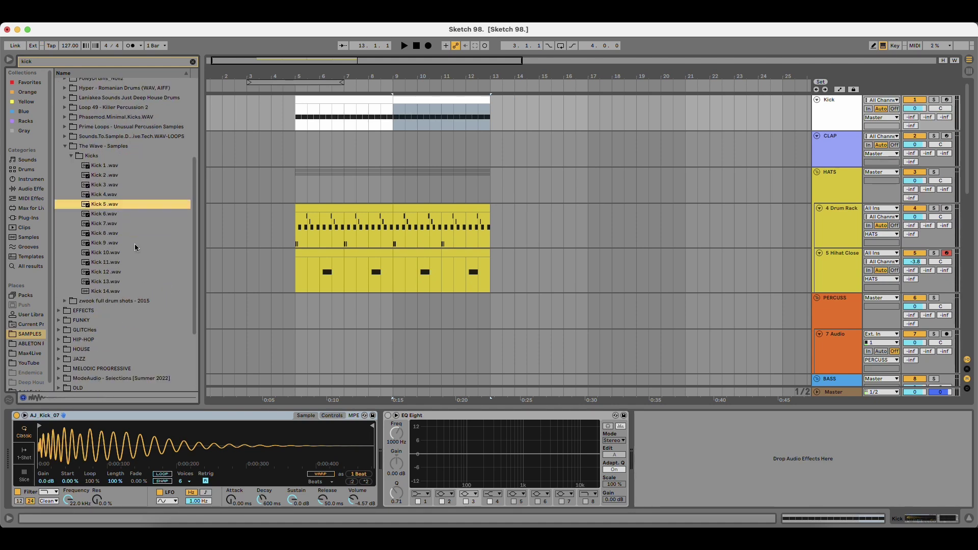
key(Down)
key(Down)
key(Down)
key(Down)
key(Down)
key(Down)
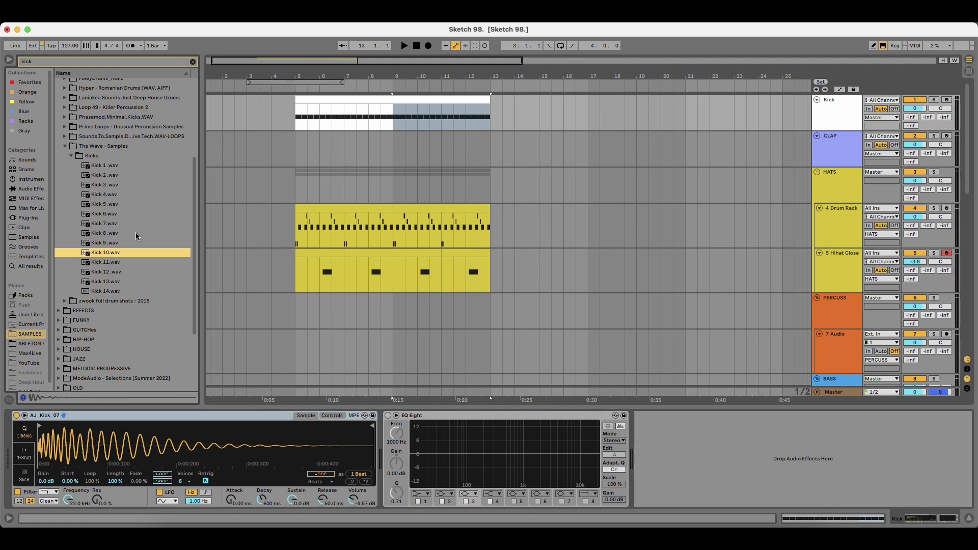
key(Down)
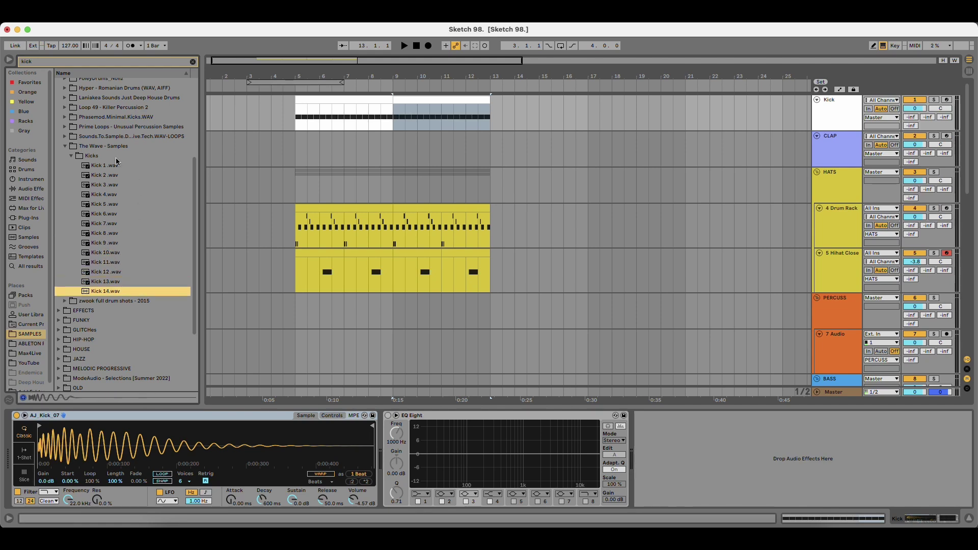
click(116, 158)
click(115, 166)
click(115, 147)
key(Left)
Open the Drum Hits Kick folder of the Sounds.To.Sample pack and audition its first kicks up to Down_Kick_1.wav.
key(Up)
key(Right)
key(Down)
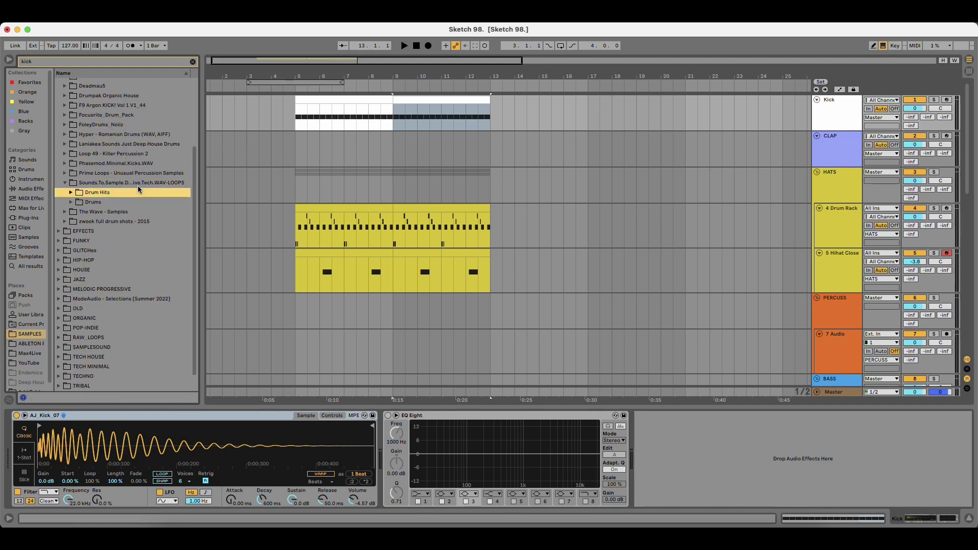
key(Right)
key(Down)
key(Right)
key(Down)
key(Down)
key(Down)
key(Down)
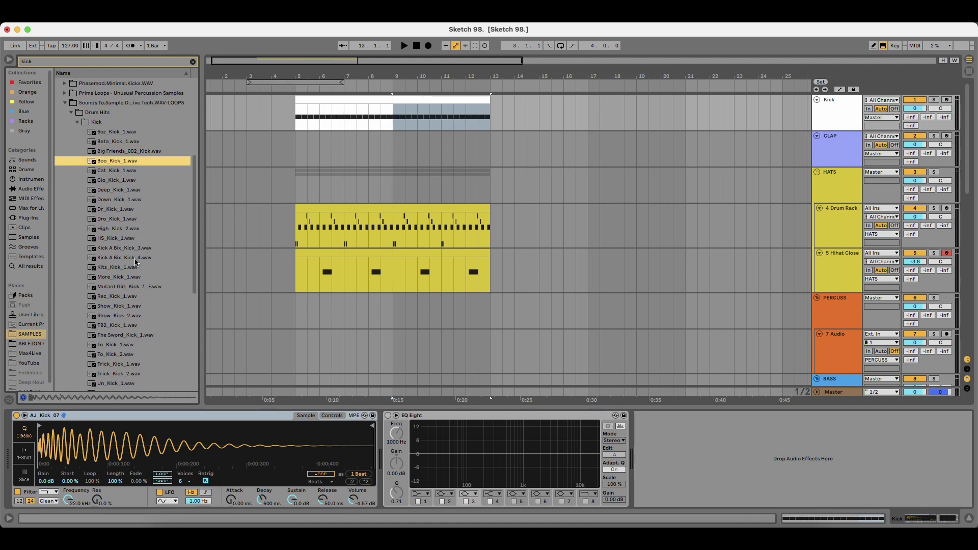
key(Down)
key(Down)
key(Down)
key(Down)
scroll(138, 257, down, 3)
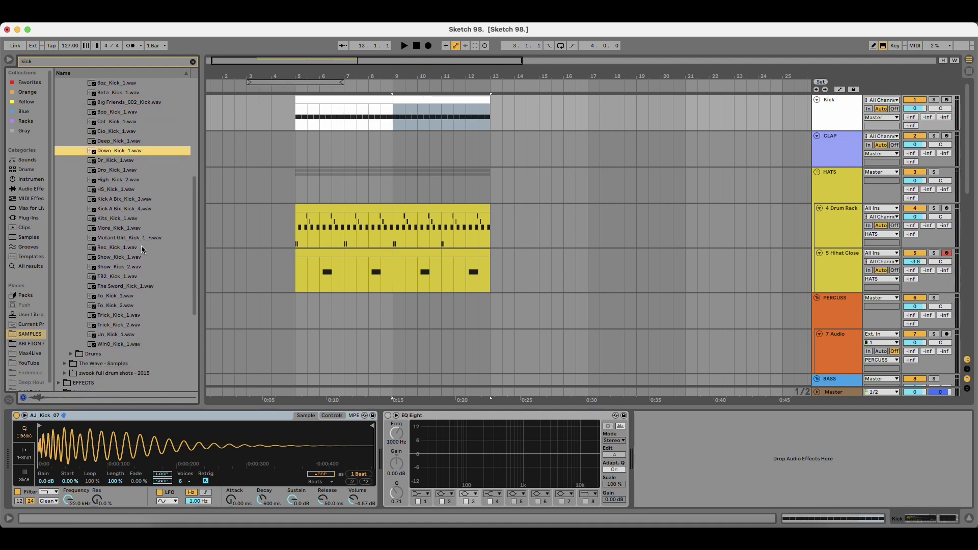
key(Up)
Replace the Kick track's sample with Dr_Kick_1.wav and play the groove.
double_click(843, 113)
click(135, 142)
key(Down)
key(Down)
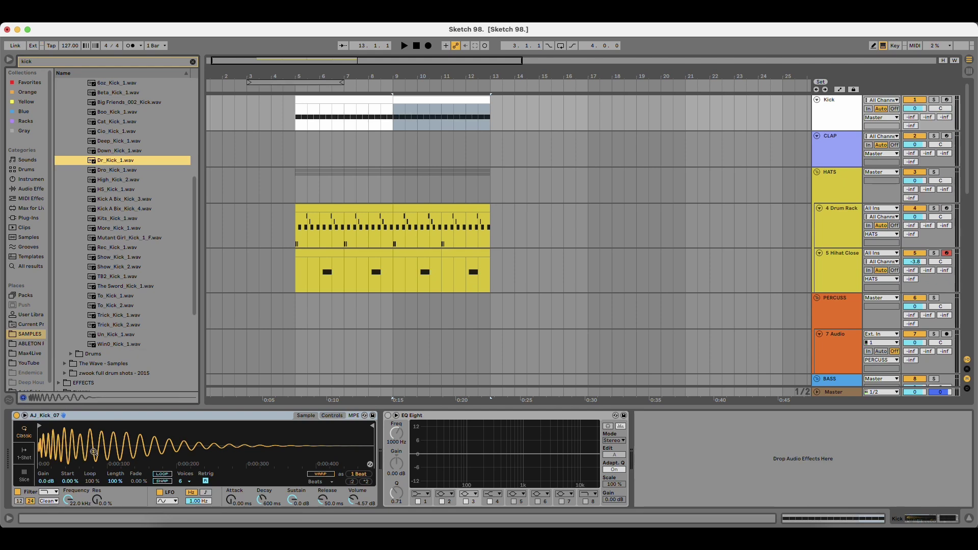
key(Return)
key(space)
key(space)
Audition more kicks in the Sounds.To.Sample Kick folder, from HS_Kick_1.wav down to Trick_Kick_1.wav.
click(109, 191)
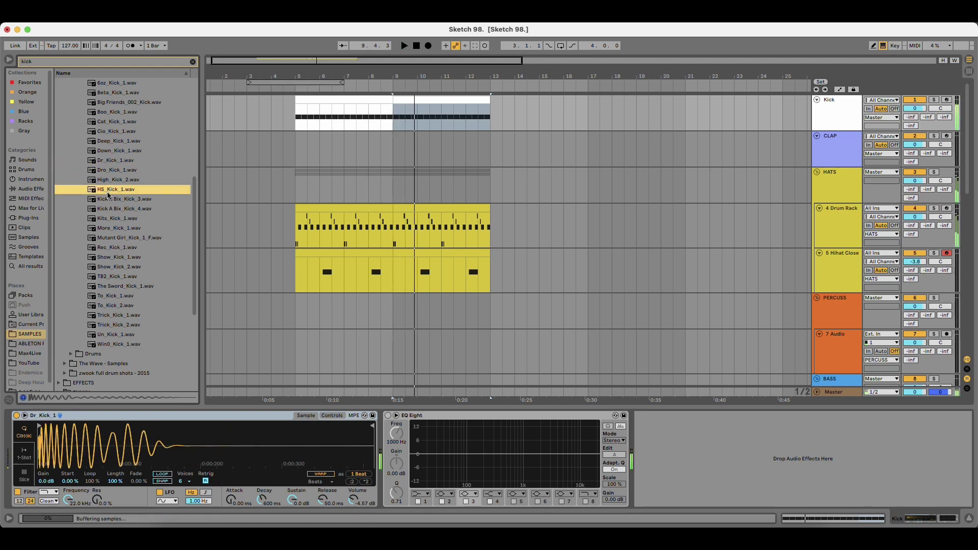
key(Up)
key(Up)
click(124, 228)
key(Down)
key(Down)
key(Down)
key(Down)
key(Down)
key(Down)
key(Down)
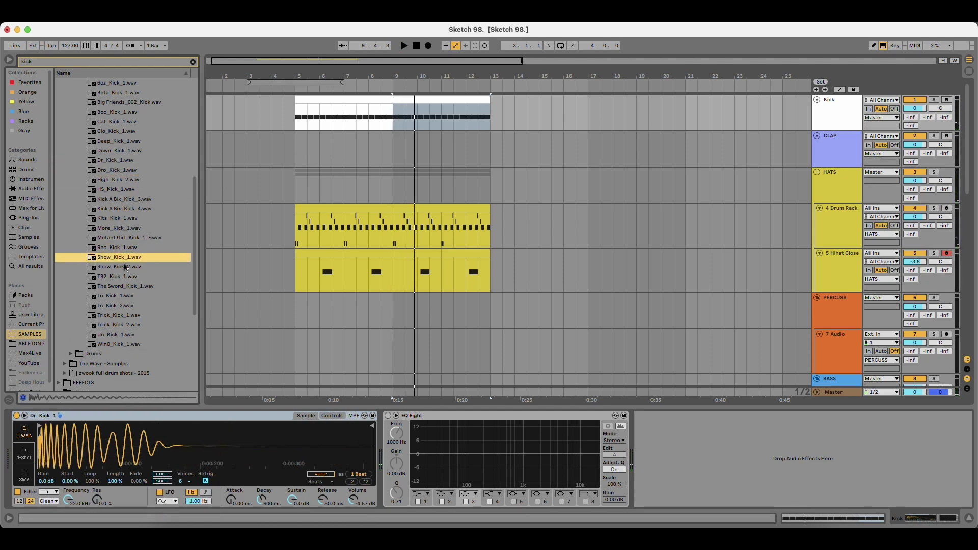
key(Down)
key(Down)
key(Down)
key(Down)
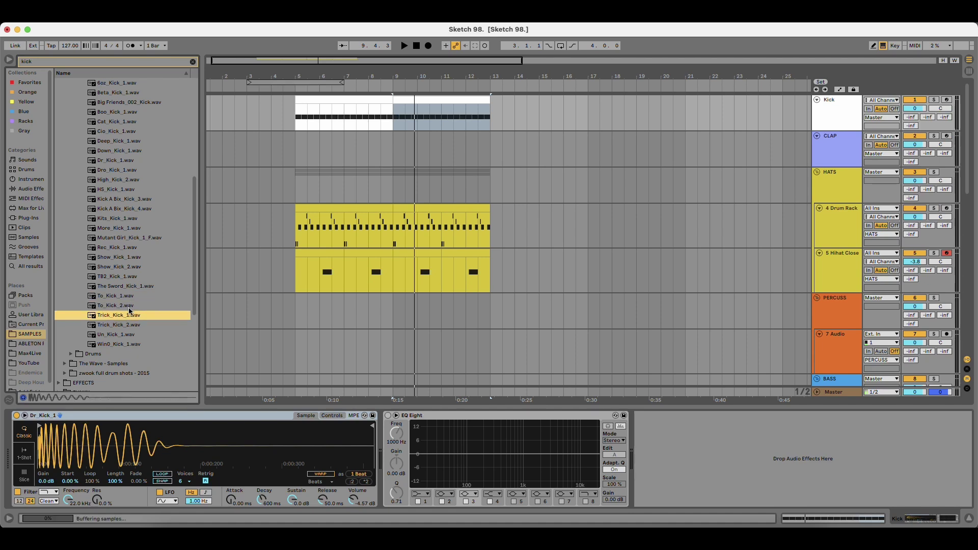
Open the Percussion One-Shots of Prime Loops - Unusual Percussion Samples and audition BagKick.aiff and the BoxKick samples.
scroll(127, 308, up, 3)
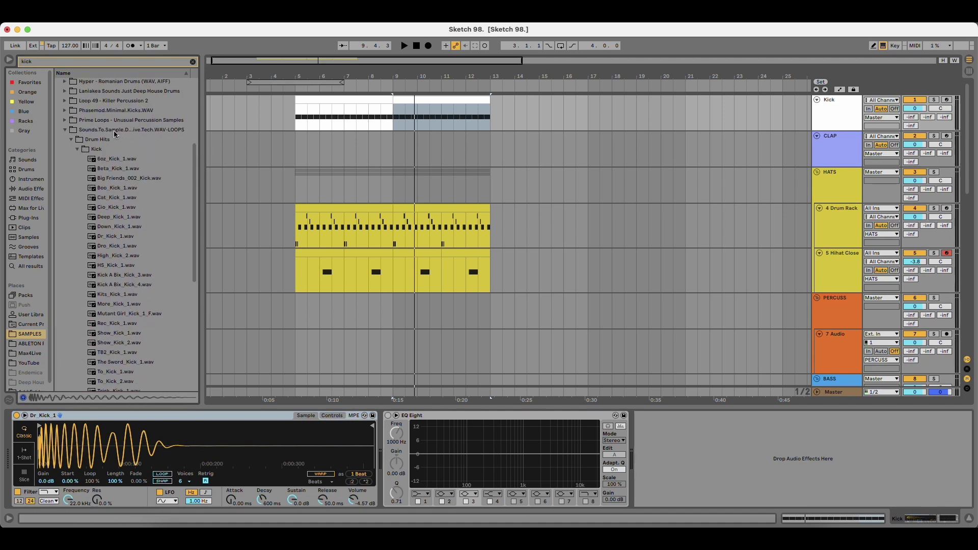
click(115, 131)
key(Up)
key(Right)
key(Down)
key(Right)
key(Down)
key(Right)
key(Down)
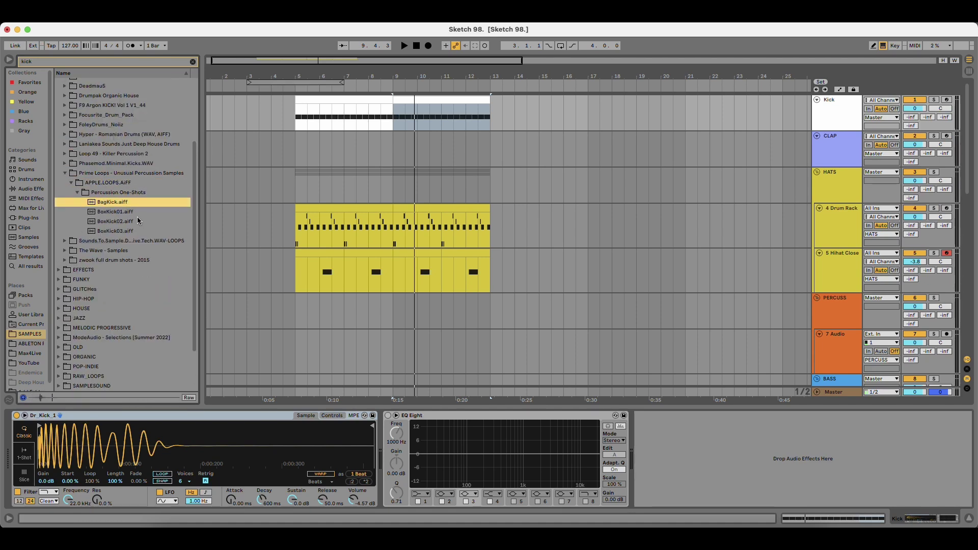
key(Down)
key(Down)
key(Down)
Open the Phasemod Minimal Kicks (One Shot) folder and audition its kicks through MNML_KICK_26.wav.
click(122, 164)
key(Right)
key(Down)
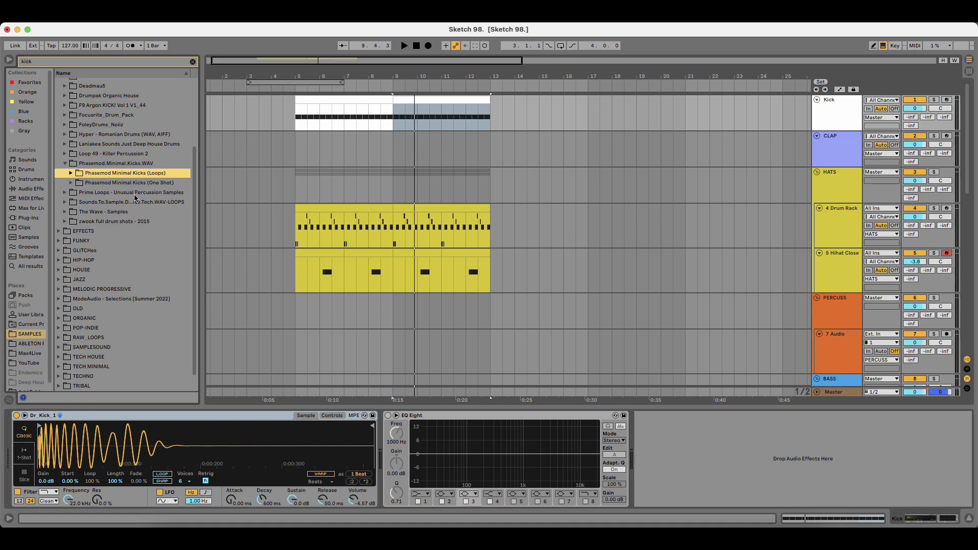
key(Down)
key(Right)
key(Down)
key(Down)
key(Down)
scroll(138, 285, down, 5)
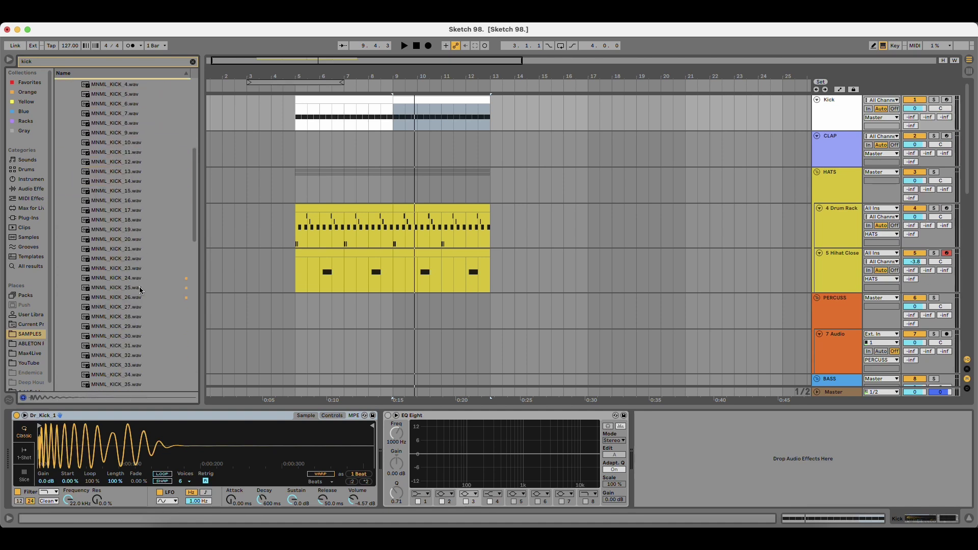
key(Down)
click(134, 212)
key(Down)
scroll(132, 269, down, 2)
click(133, 267)
click(132, 273)
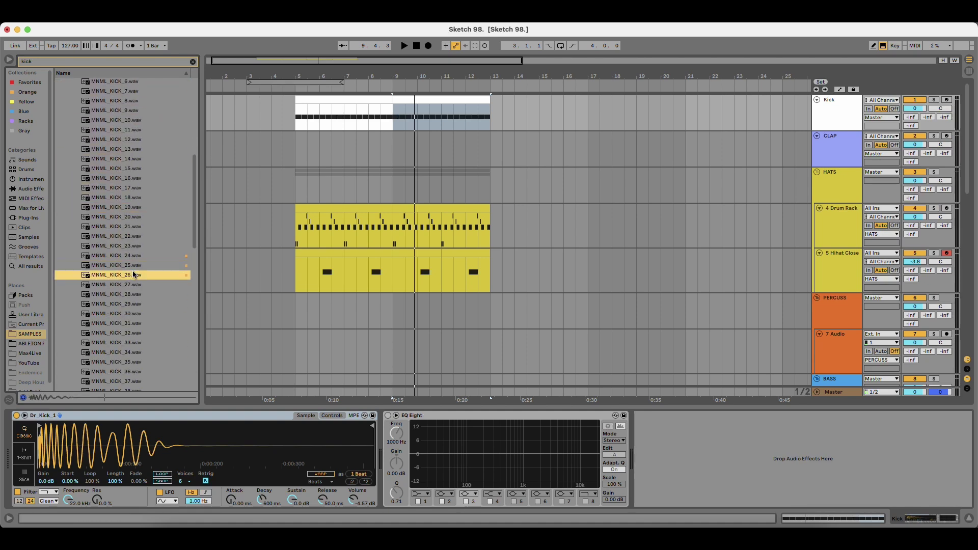
Replace the Kick track's sample with MNML_KICK_26.wav, play the groove and inspect the start of its waveform.
scroll(132, 270, down, 2)
click(143, 246)
click(142, 257)
drag(142, 257, 142, 442)
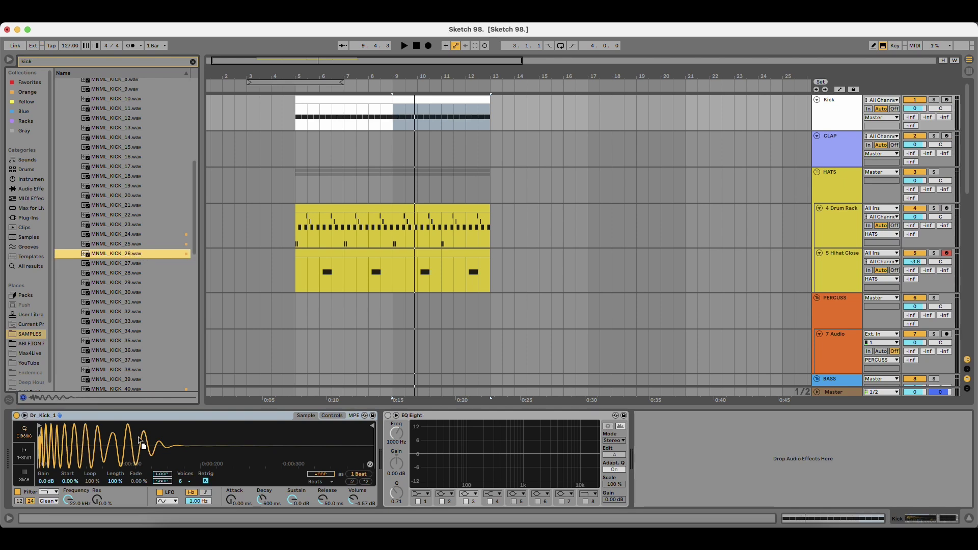
key(space)
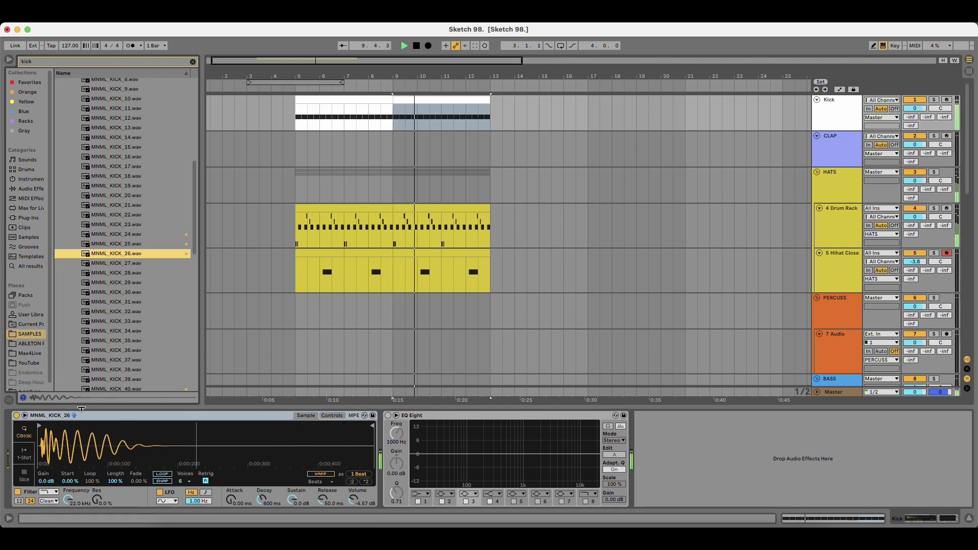
scroll(47, 442, up, 5)
drag(42, 427, 57, 427)
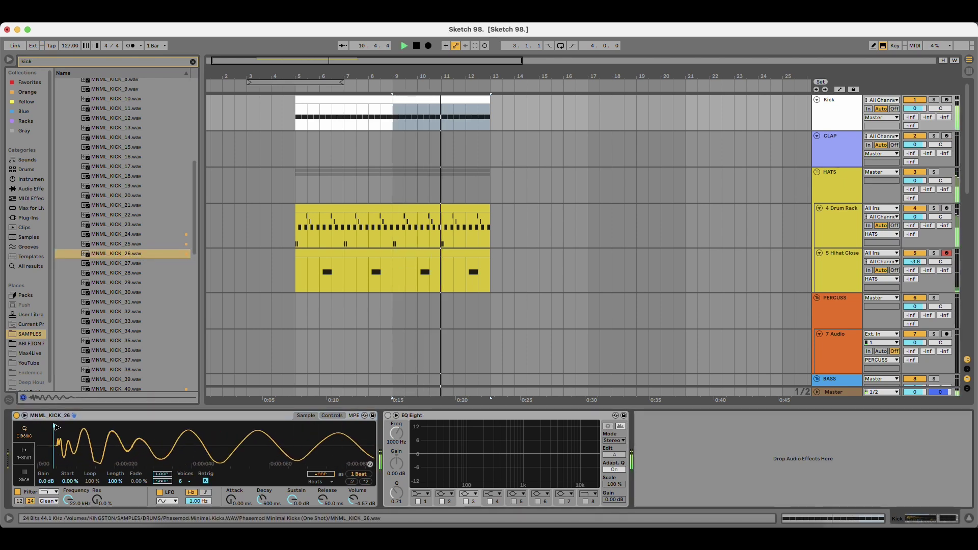
scroll(59, 441, down, 5)
key(space)
Audition further Phasemod one-shot kicks between MNML_KICK_32.wav and MNML_KICK_51.wav.
click(136, 292)
key(Down)
key(Down)
key(Down)
scroll(143, 329, down, 3)
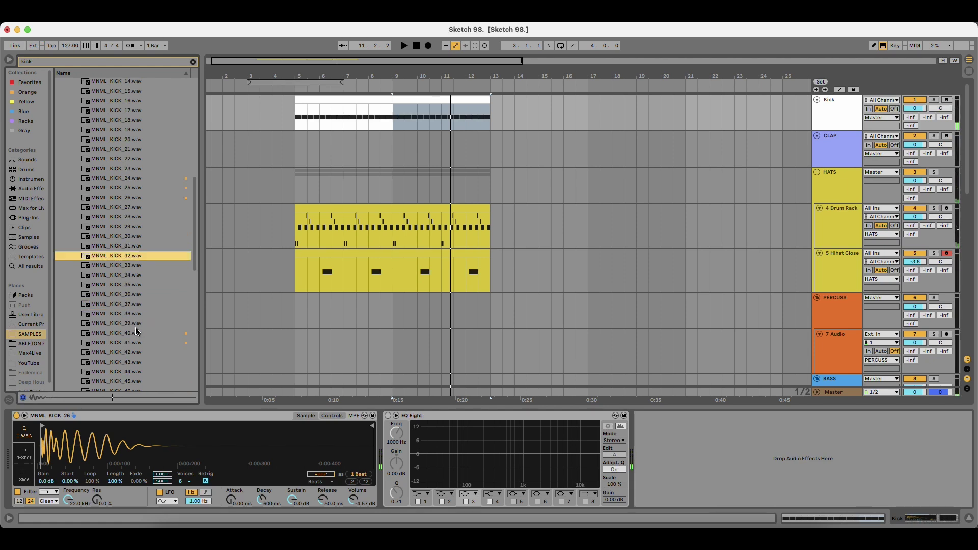
key(Up)
click(140, 296)
key(Down)
scroll(134, 325, down, 3)
key(Down)
key(Down)
key(Down)
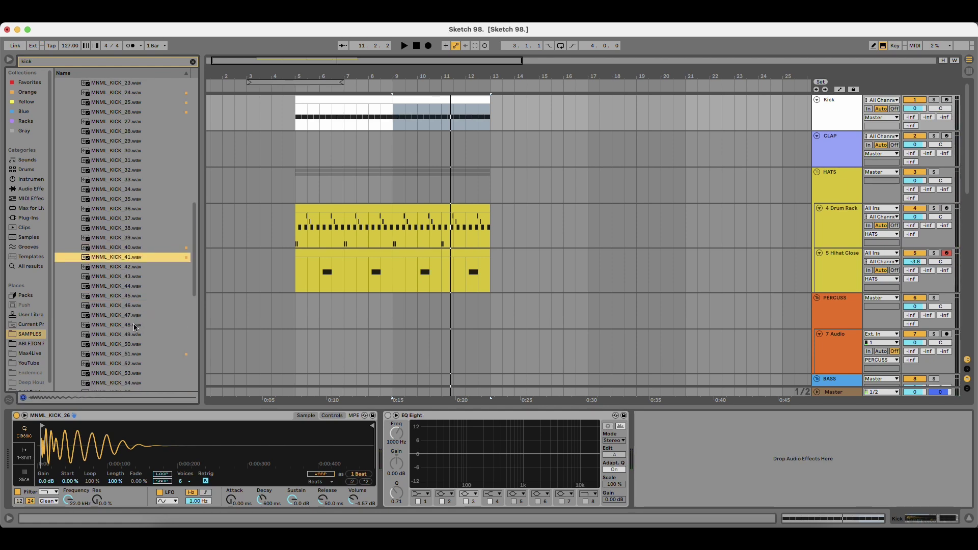
key(Down)
click(140, 352)
key(Up)
key(Up)
key(Up)
key(Up)
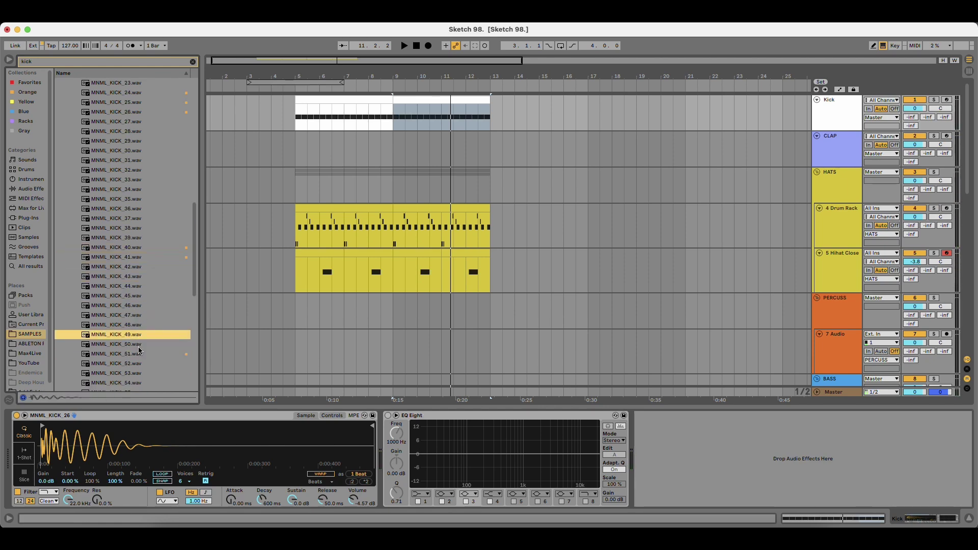
Try MNML_KICK_41.wav as the Kick track's sample with the groove playing, and undo the replacement.
click(131, 266)
click(131, 259)
drag(130, 259, 116, 449)
key(space)
key(super+z)
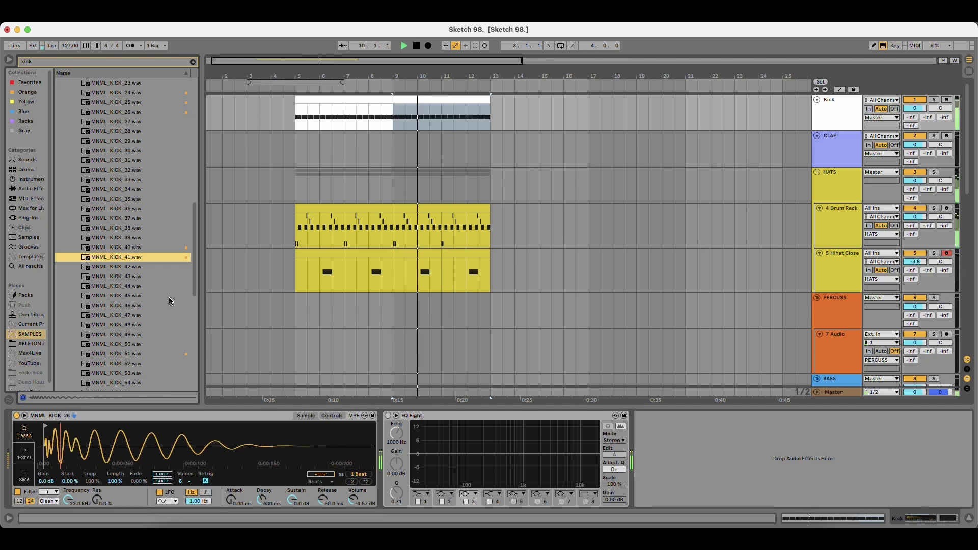
Audition the remaining Phasemod one-shot kicks from MNML_KICK_42.wav to MNML_KICK_59.wav.
key(Down)
key(Down)
key(Down)
key(Down)
key(Down)
key(Down)
key(Down)
key(Down)
key(Down)
key(Down)
key(Down)
key(Down)
key(Down)
key(Down)
key(Down)
key(Down)
key(Down)
key(Down)
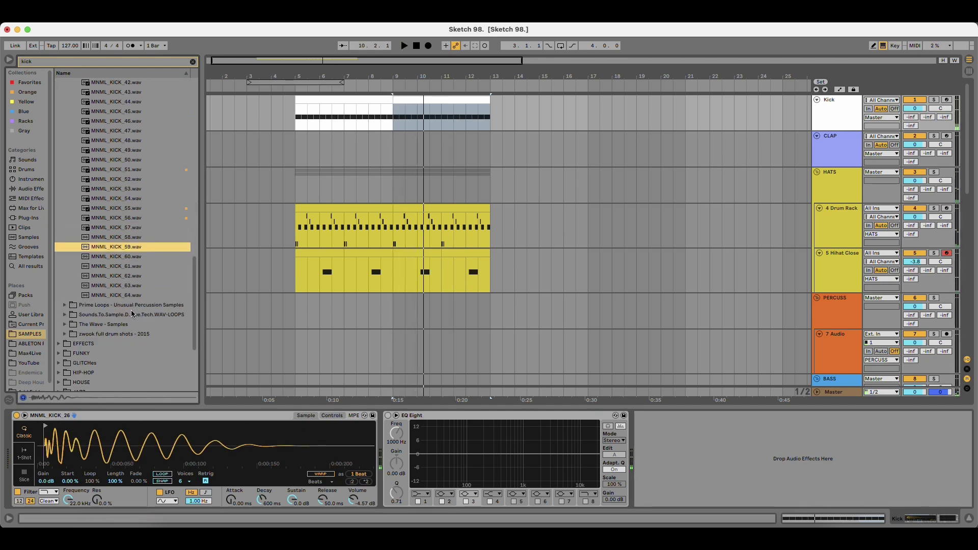
Open the Loop 49 - Killer Percussion 2 pack, sample its kick loops, and expand the single-hit Kicks folder.
scroll(133, 309, up, 10)
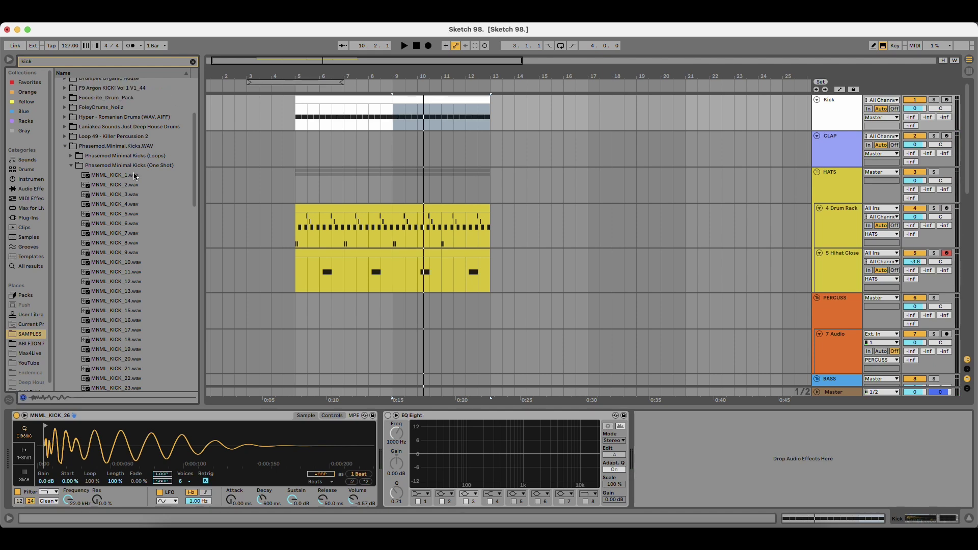
double_click(127, 138)
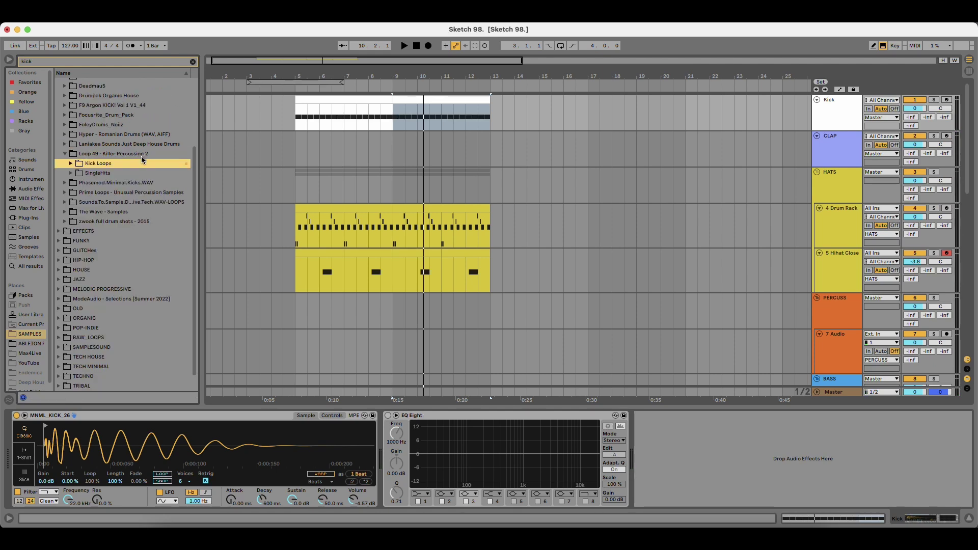
key(Right)
key(Left)
key(Right)
key(Down)
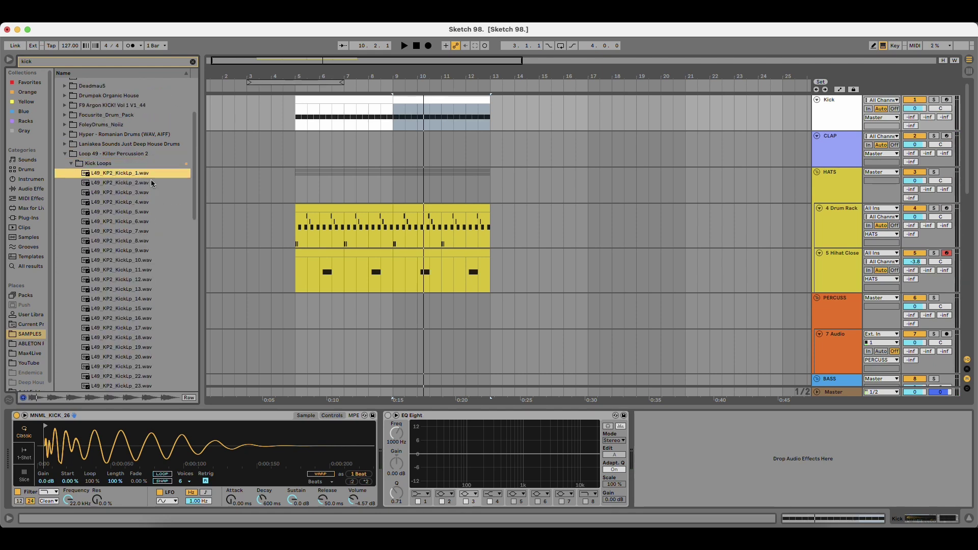
key(Down)
key(Up)
key(Left)
key(Down)
key(Right)
key(Down)
key(Right)
key(Down)
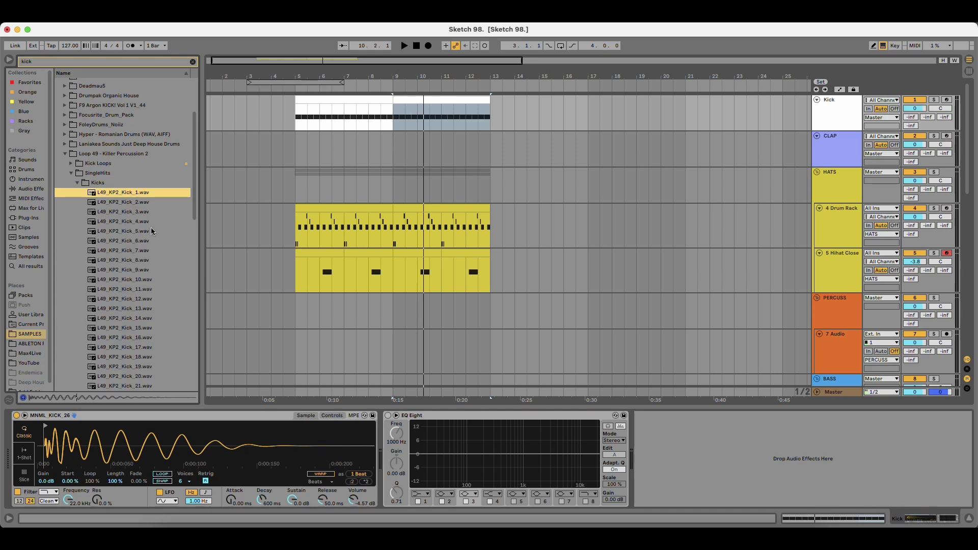
Audition the Loop 49 single-hit kicks from L49_KP2_Kick_1.wav to L49_KP2_Kick_7.wav.
key(Down)
key(Down)
scroll(142, 273, down, 2)
key(Down)
key(Up)
key(Up)
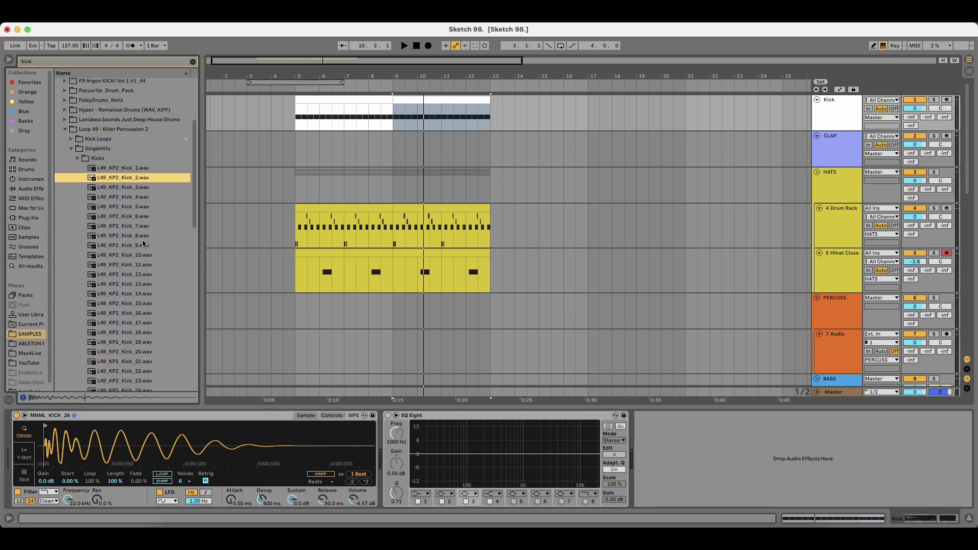
key(Down)
key(Down)
key(Down)
key(Down)
key(Down)
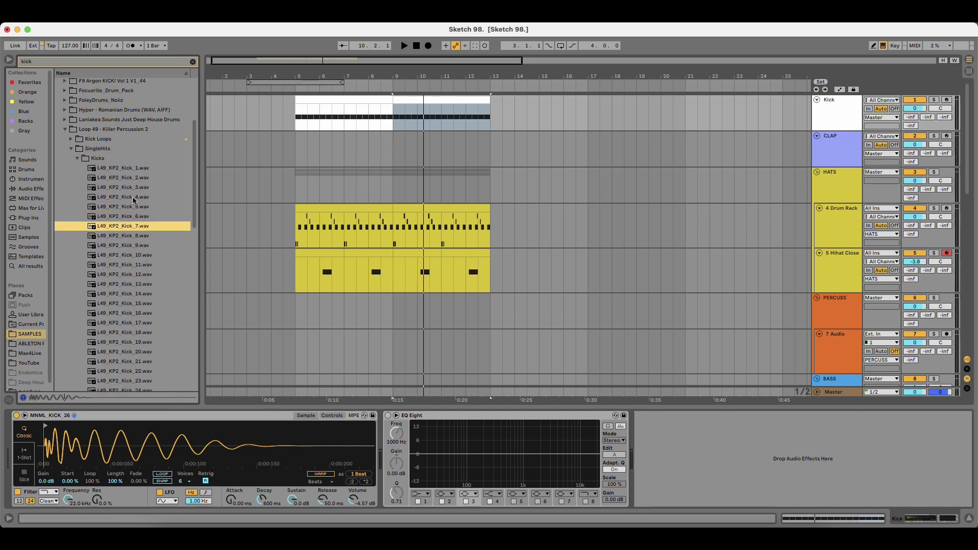
Try L49_KP2_Kick_4.wav as the Kick track's sample with the groove playing, and undo the replacement.
key(Up)
key(Up)
key(Up)
key(space)
drag(123, 196, 111, 437)
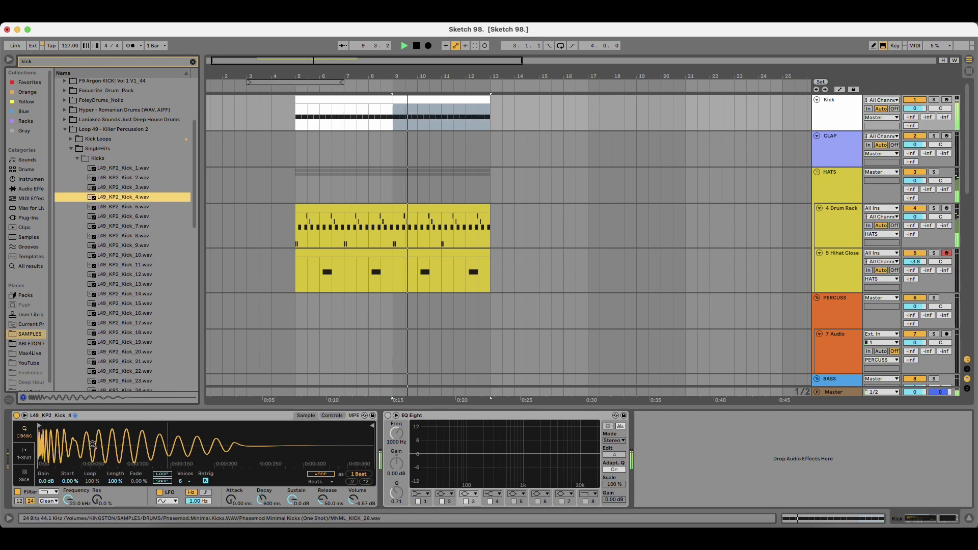
key(super+z)
key(space)
Audition the kicks from L49_KP2_Kick_6.wav, try L49_KP2_Kick_8.wav in the playing groove, and undo the replacement.
click(127, 218)
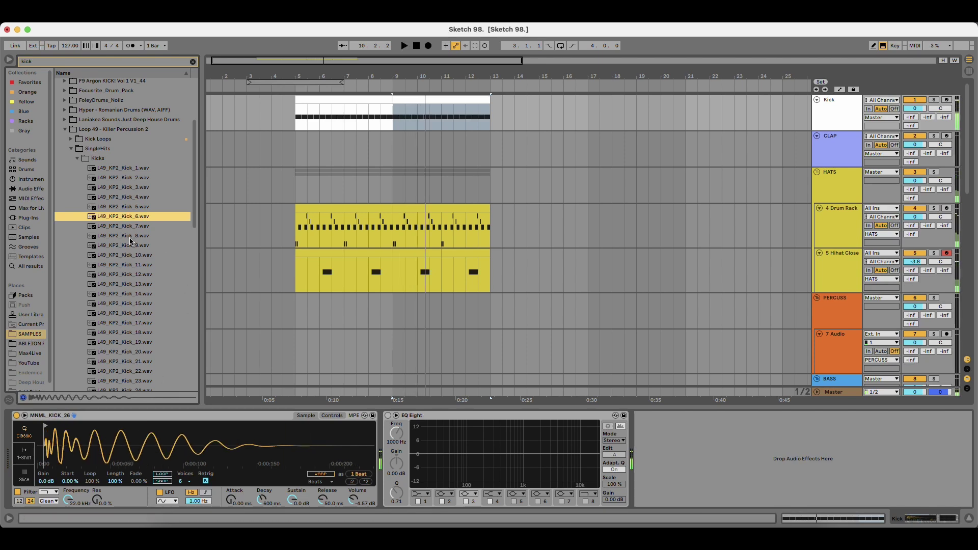
key(Down)
key(Down)
drag(126, 227, 140, 434)
key(space)
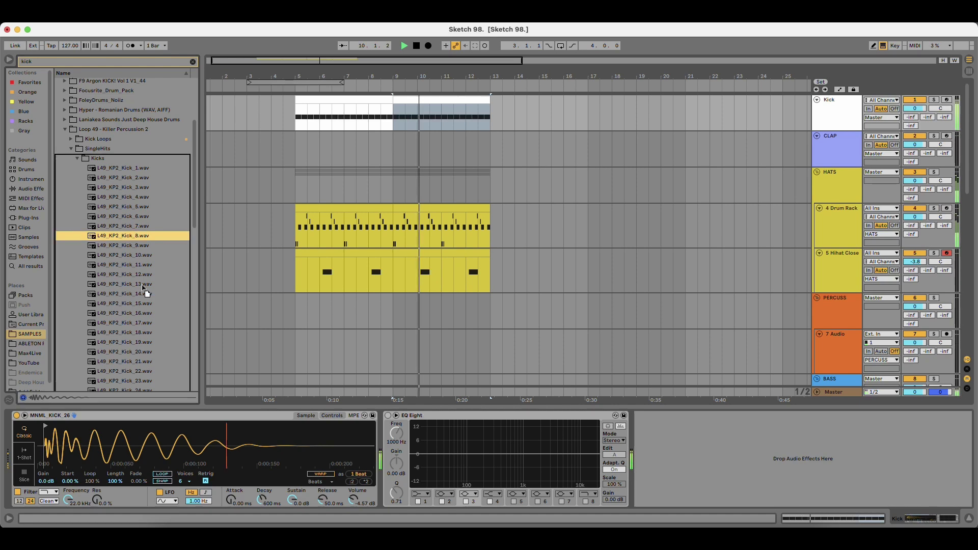
drag(122, 235, 115, 448)
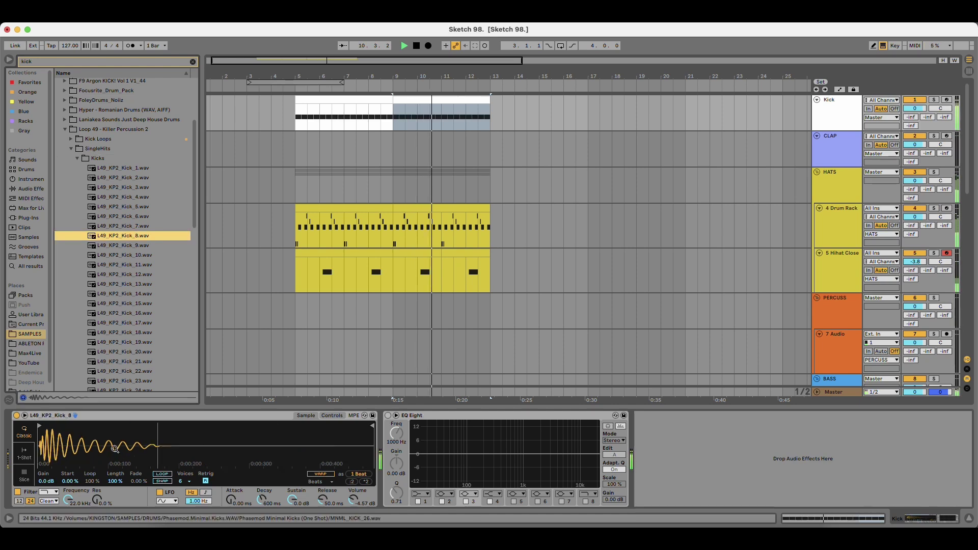
key(super+z)
key(space)
Audition the following Loop 49 single-hit kicks up to L49_KP2_Kick_13.wav.
click(151, 257)
key(Down)
key(Down)
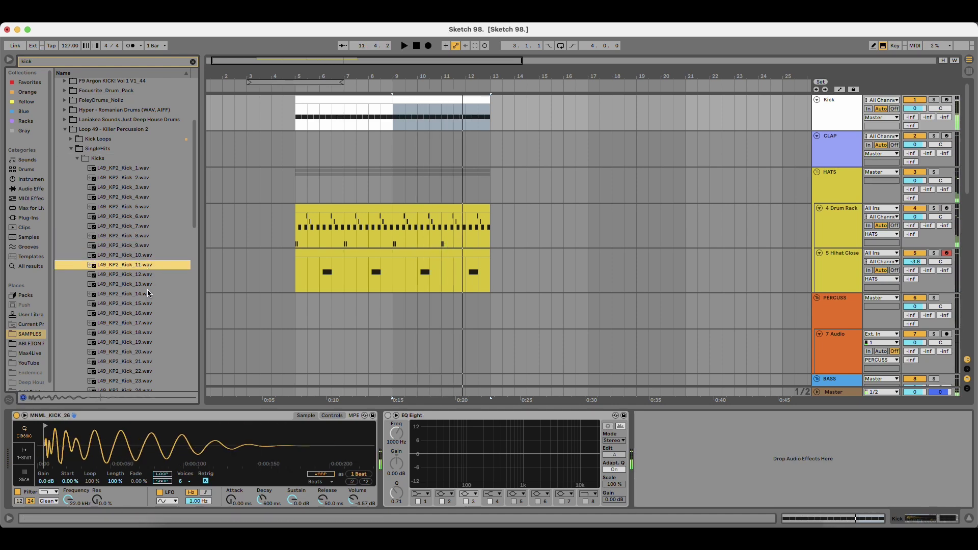
scroll(149, 302, down, 3)
key(Down)
scroll(147, 304, down, 5)
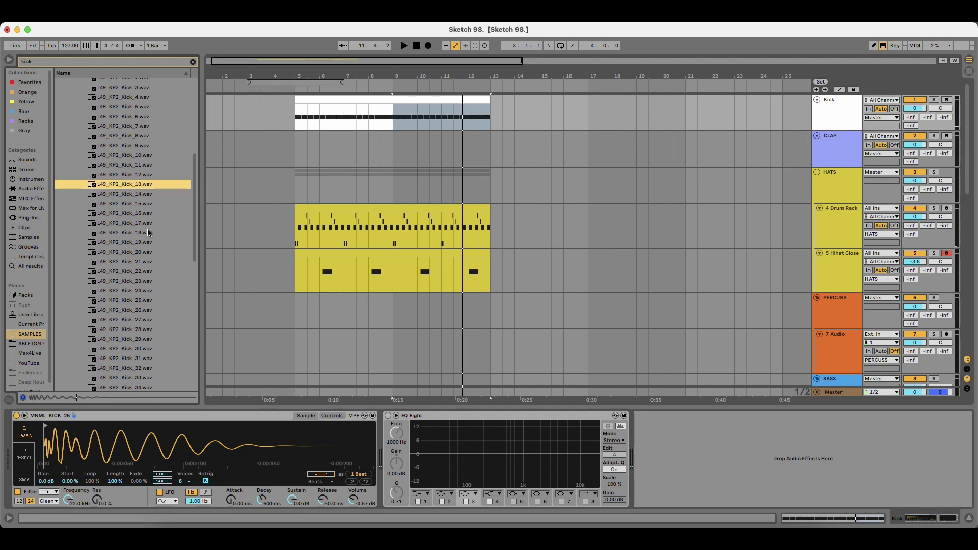
Try L49_KP2_Kick_13.wav as the Kick track's sample with the groove playing, and undo the replacement.
key(Return)
key(space)
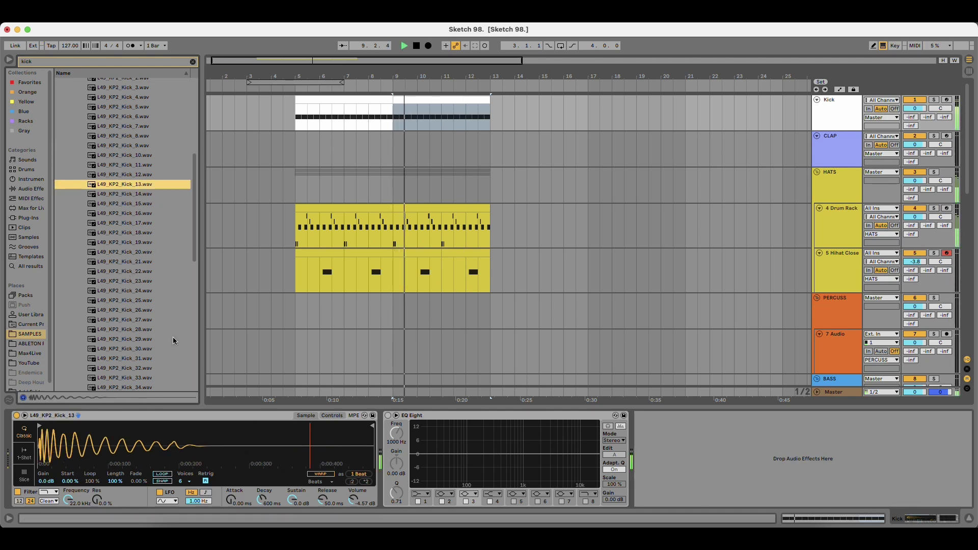
key(super+z)
key(space)
Audition further Loop 49 single-hit kicks between L49_KP2_Kick_15.wav and L49_KP2_Kick_21.wav.
click(146, 222)
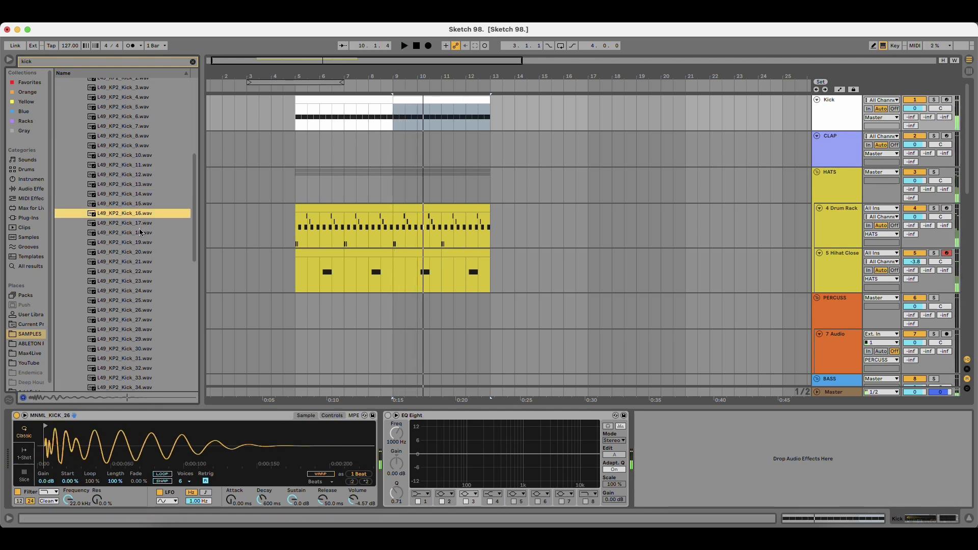
click(145, 204)
click(141, 242)
scroll(142, 279, down, 5)
key(Down)
key(Down)
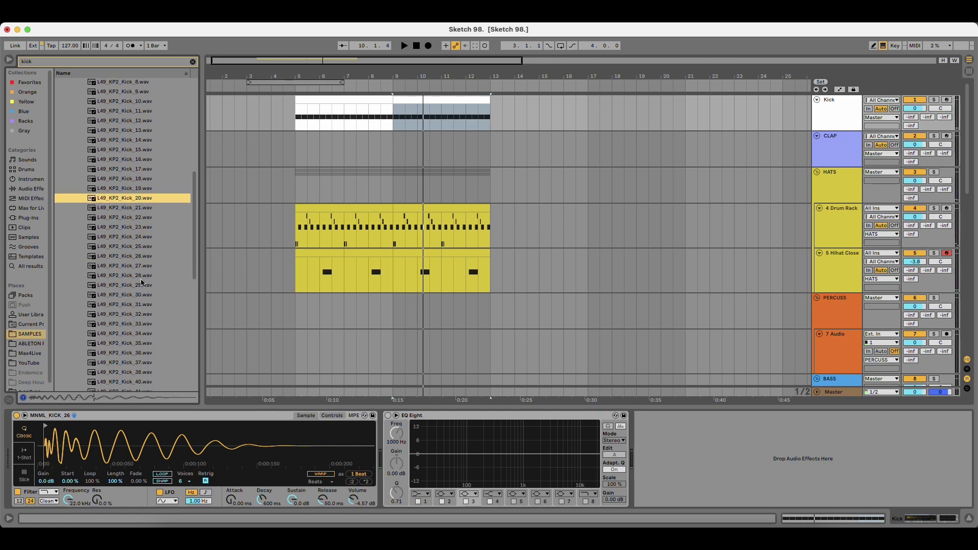
key(Down)
click(130, 207)
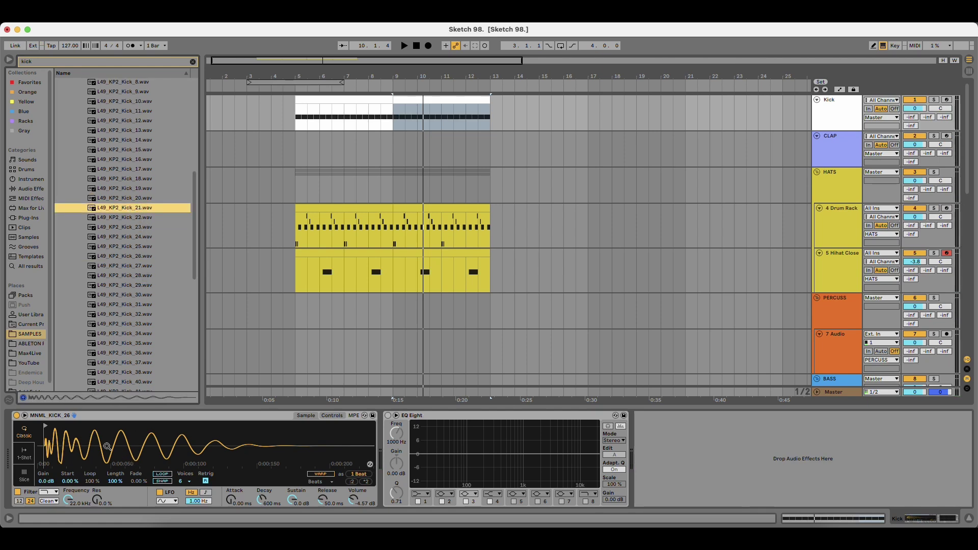
Try L49_KP2_Kick_21.wav on the Kick track with its filter frequency at 4.34 kHz, and undo both changes.
drag(130, 208, 107, 446)
key(space)
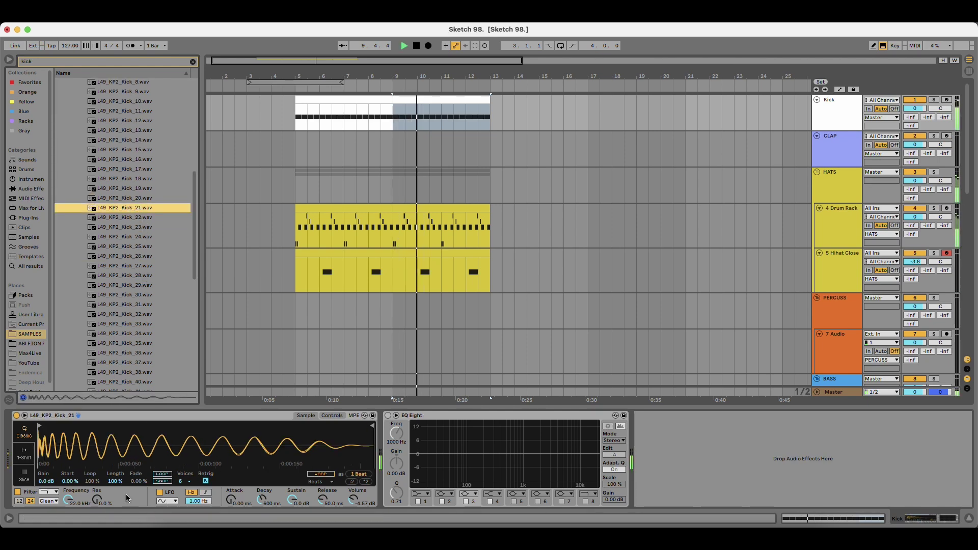
drag(68, 501, 68, 524)
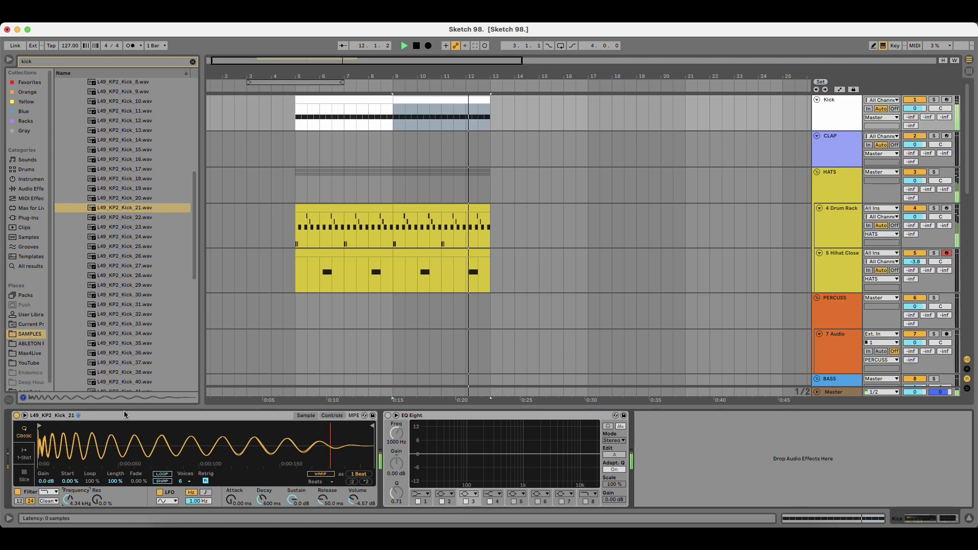
key(super+z)
key(super+z)
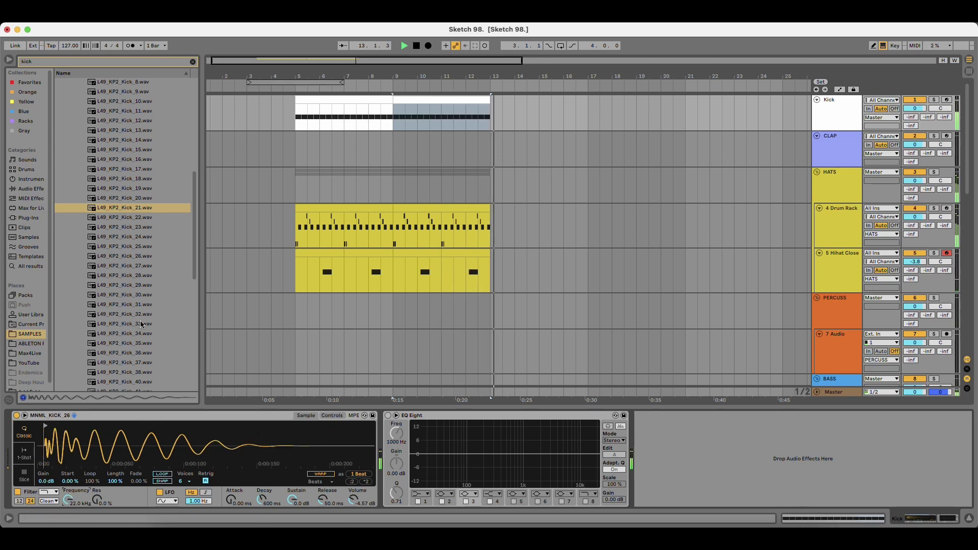
Replace the Kick track's sample with L49_KP2_Kick_21.wav.
drag(139, 209, 128, 427)
Audition further Loop 49 single-hit kicks between L49_KP2_Kick_23.wav and L49_KP2_Kick_29.wav.
click(146, 227)
click(144, 247)
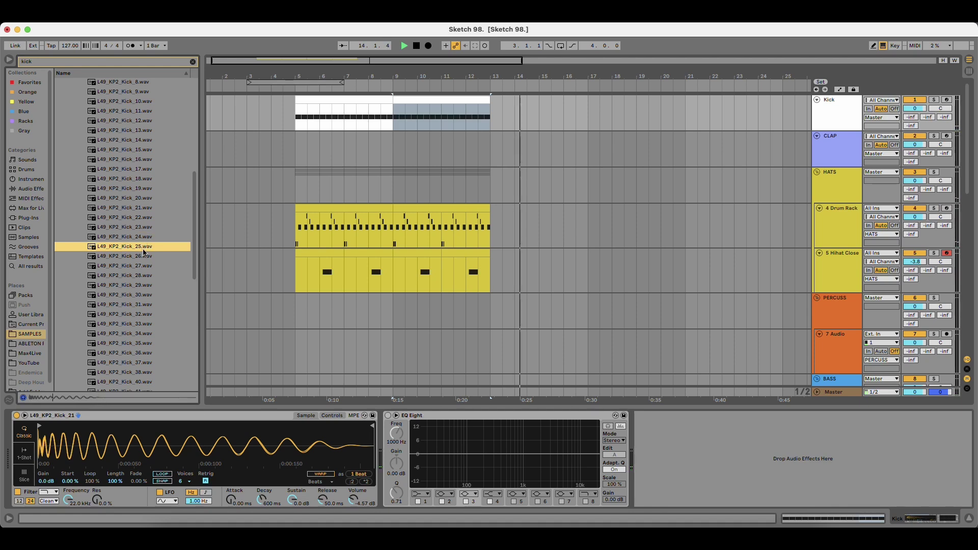
click(144, 255)
scroll(142, 296, down, 5)
key(Down)
key(Down)
key(Down)
key(Down)
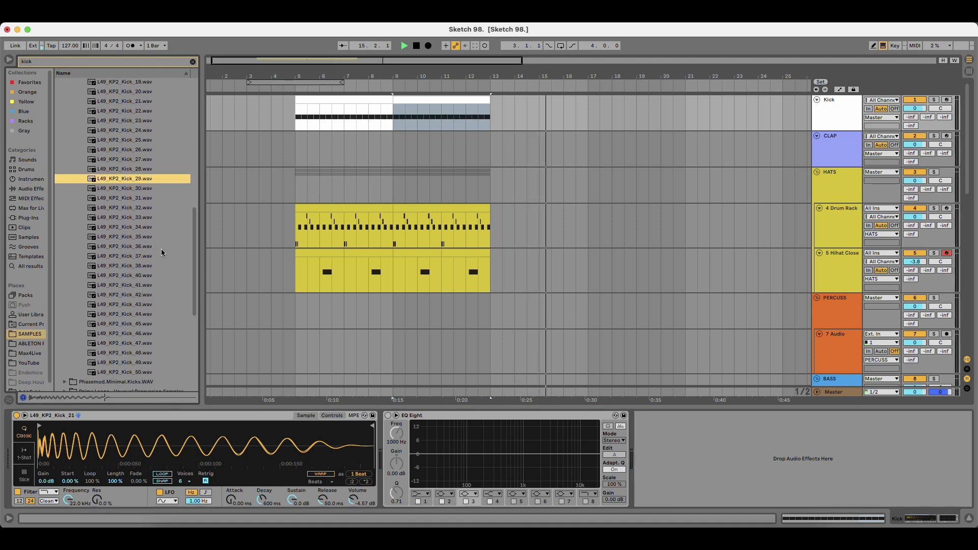
Try L49_KP2_Kick_31.wav as the Kick track's sample with the groove playing, and undo the replacement.
scroll(133, 274, down, 3)
key(Down)
key(Down)
key(Up)
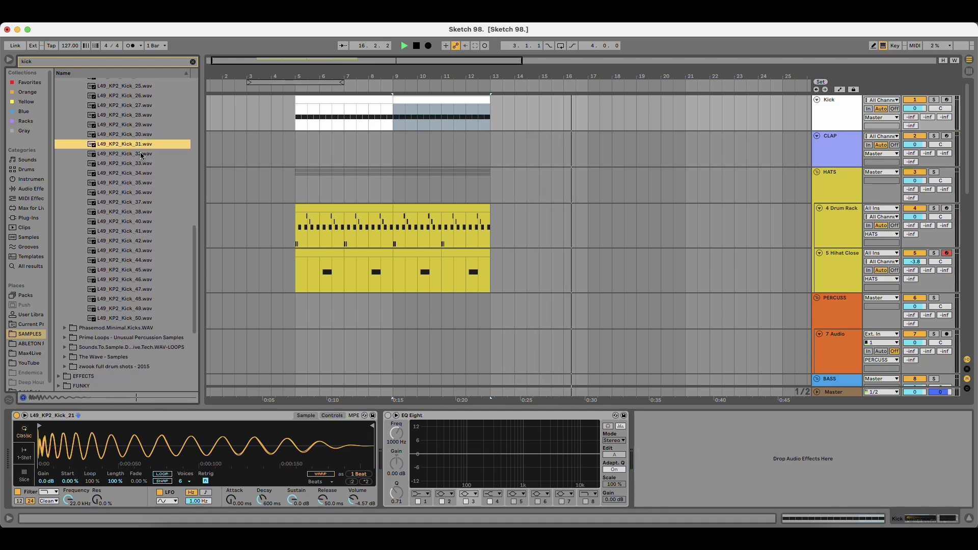
drag(125, 146, 127, 438)
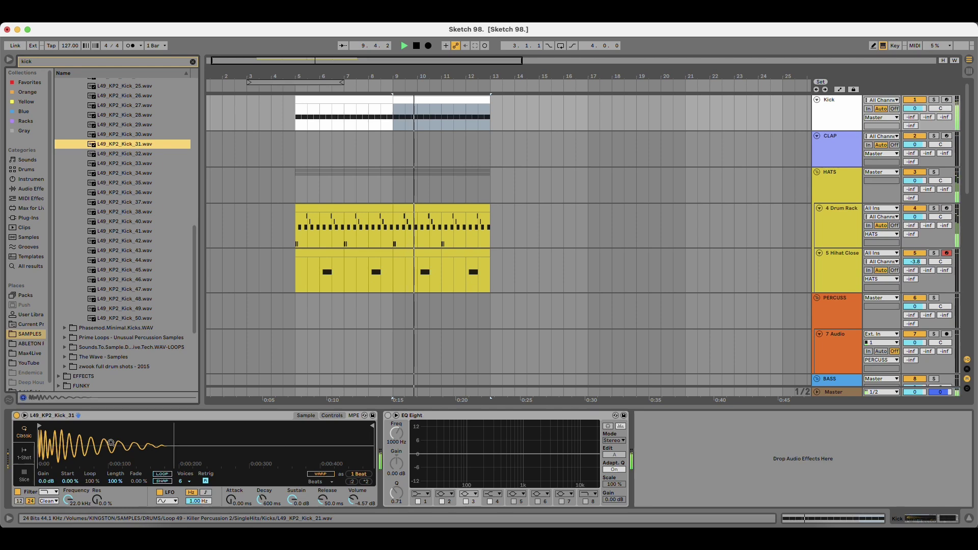
key(super+z)
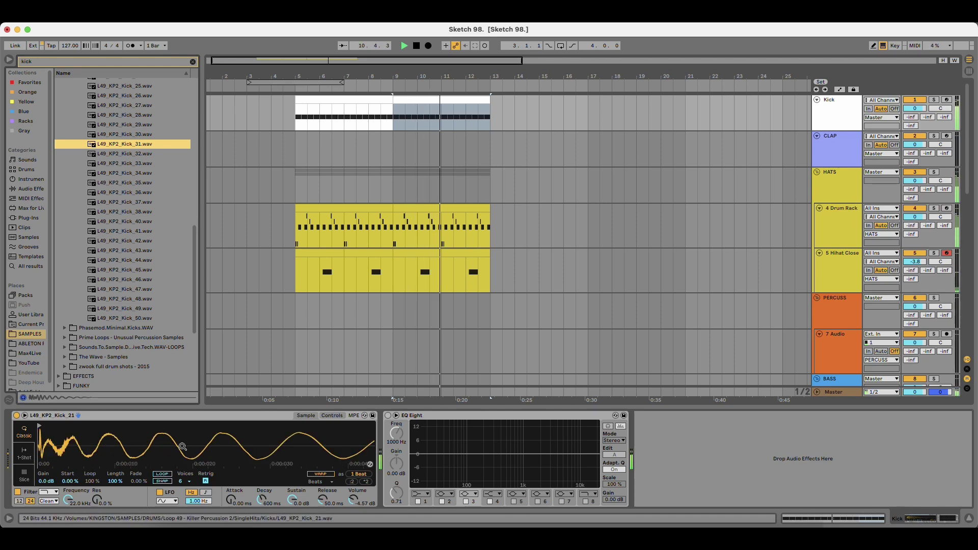
Set the kick sampler's filter frequency to 3.01 kHz and replay the groove.
scroll(67, 451, up, 3)
drag(69, 504, 70, 514)
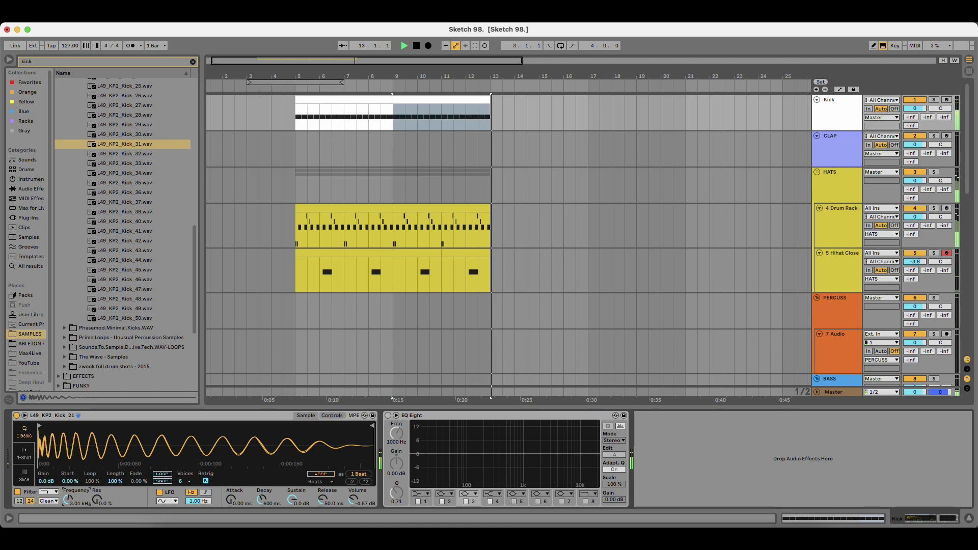
key(space)
key(space)
Solo the Kick track, restart playback, and open the Master track's Voxengo SPAN analyzer to examine the kick's spectrum.
click(934, 100)
key(space)
key(space)
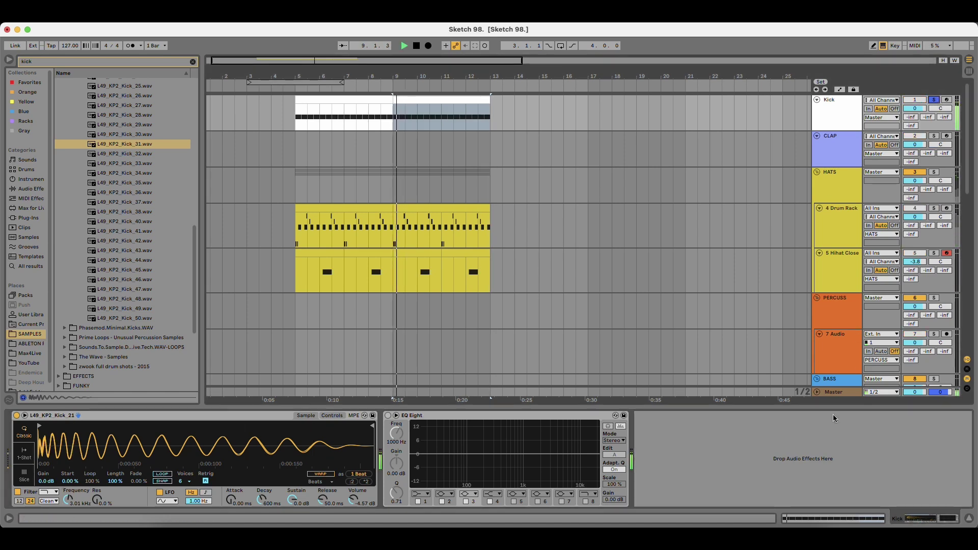
click(835, 392)
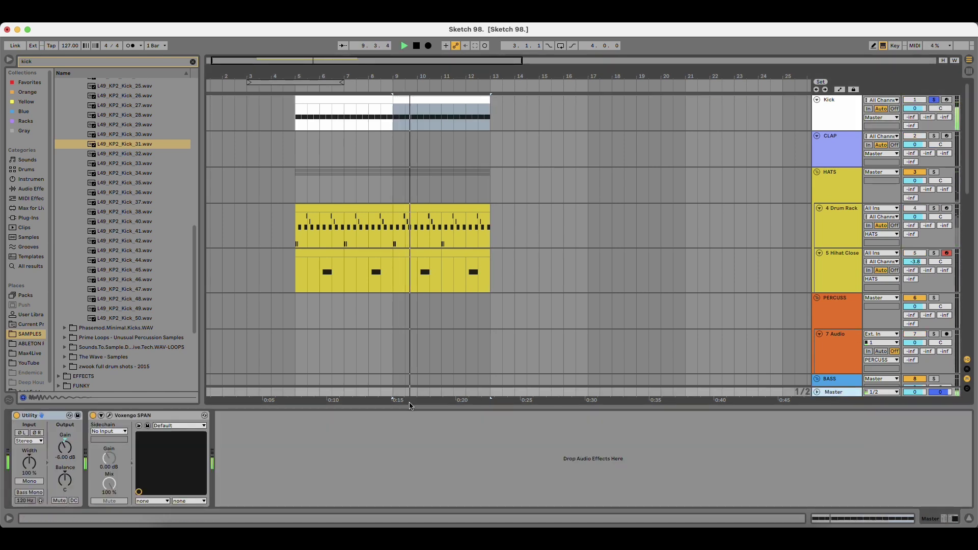
click(109, 416)
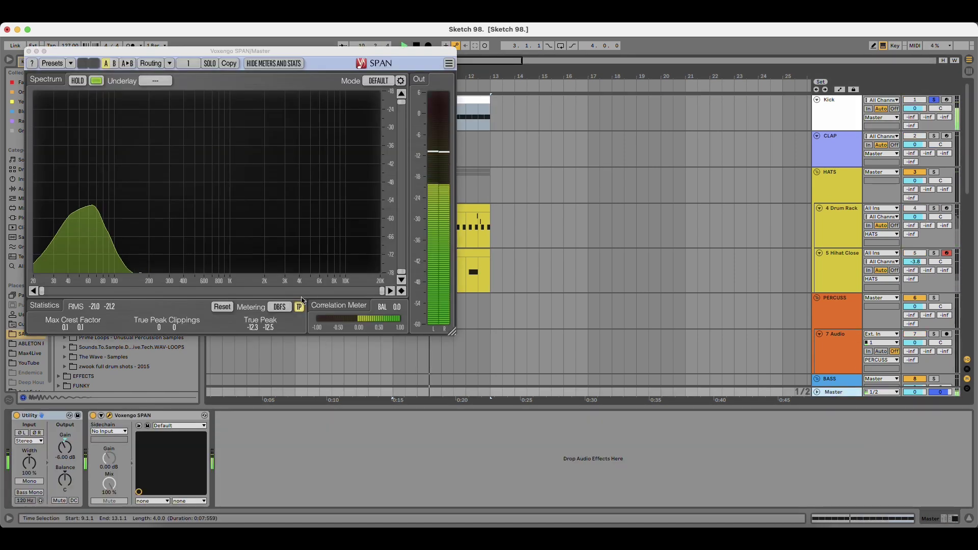
Set the kick sample's gain to 2.5 dB and reset SPAN's level statistics.
click(828, 119)
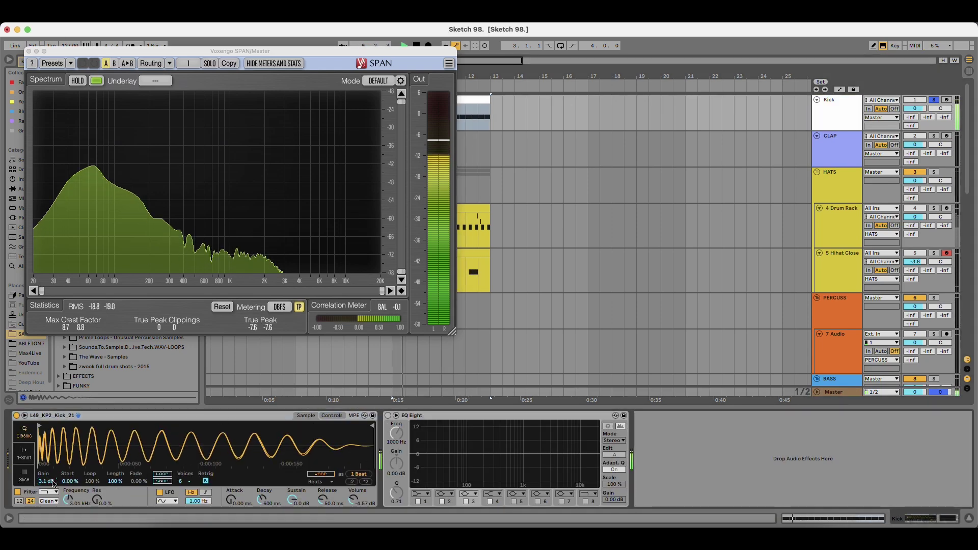
drag(52, 481, 49, 485)
click(222, 306)
click(222, 309)
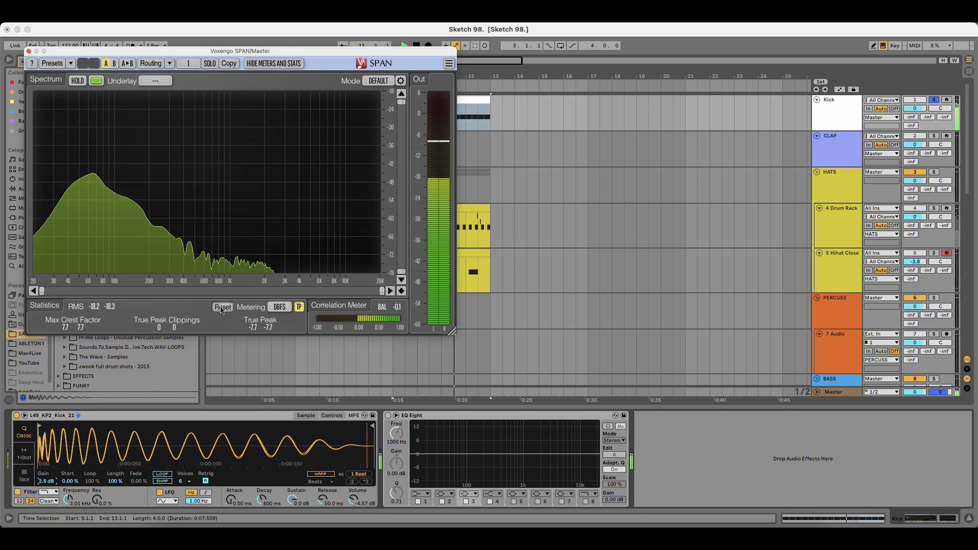
Turn off the Kick solo, replay the full groove, and close the SPAN analyzer.
click(244, 40)
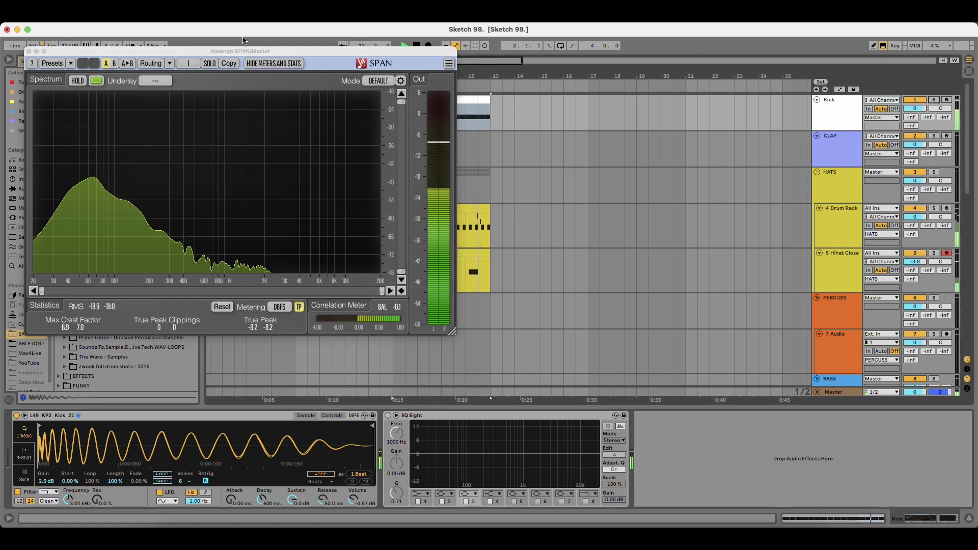
key(space)
key(space)
click(29, 51)
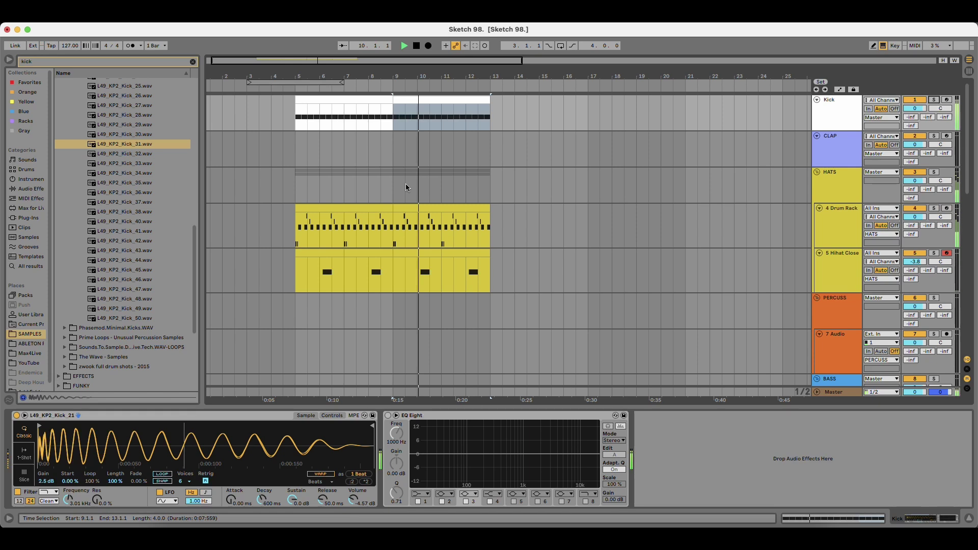
Add an EQ Eight with its default preset to the 4 Drum Rack hi-hat track and replay the groove.
click(321, 212)
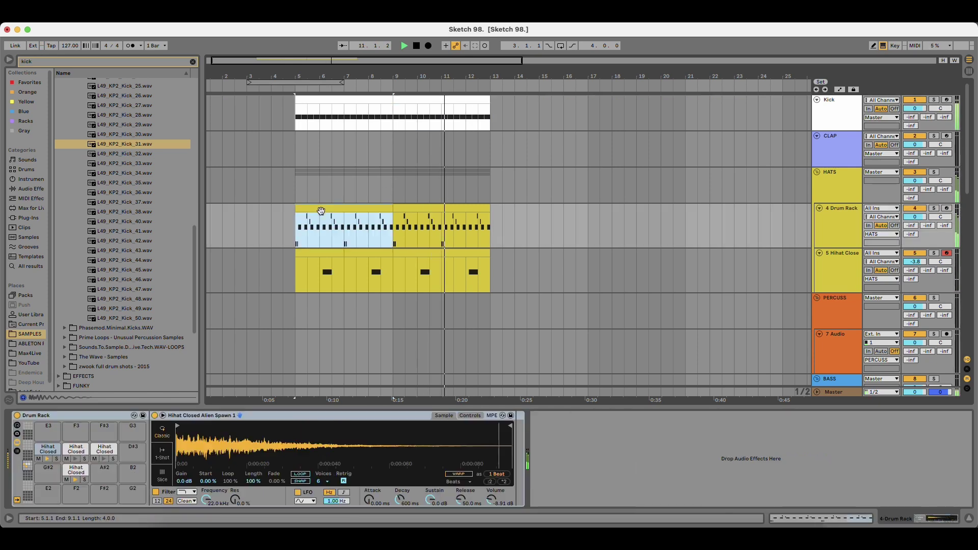
double_click(827, 217)
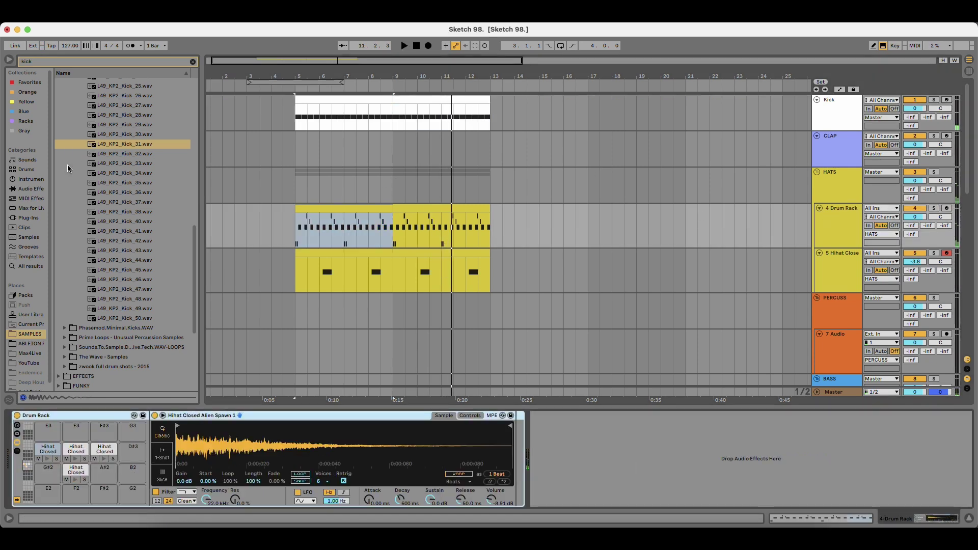
click(193, 62)
click(29, 189)
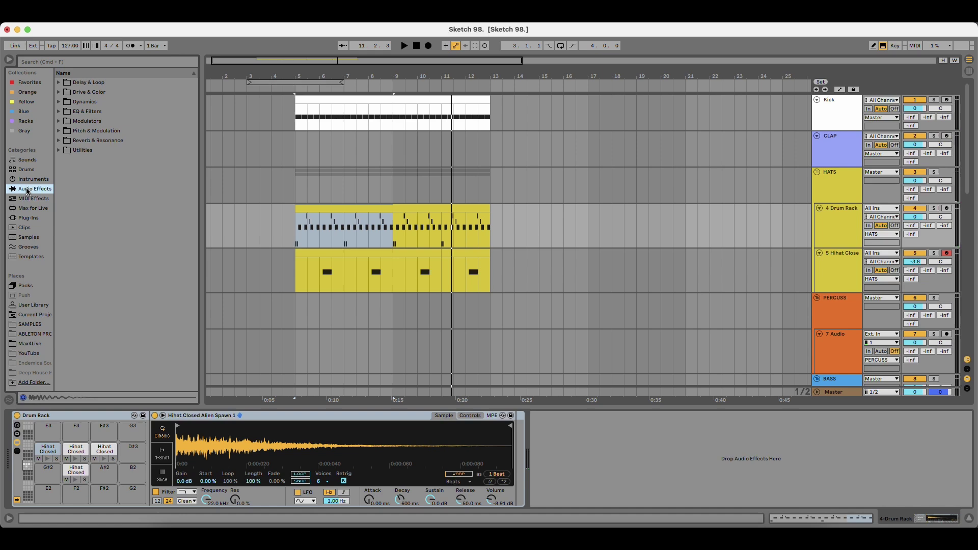
click(101, 110)
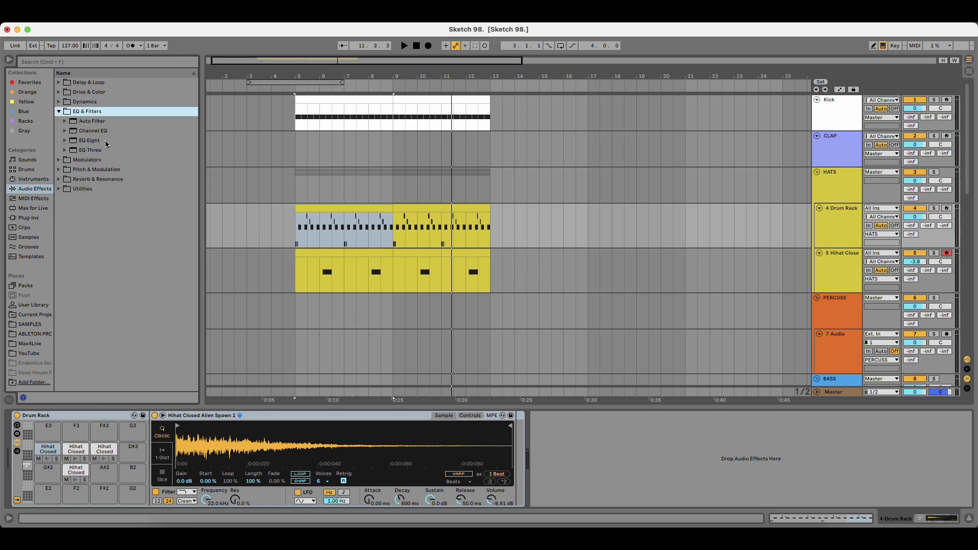
drag(107, 142, 332, 214)
drag(499, 224, 499, 224)
key(space)
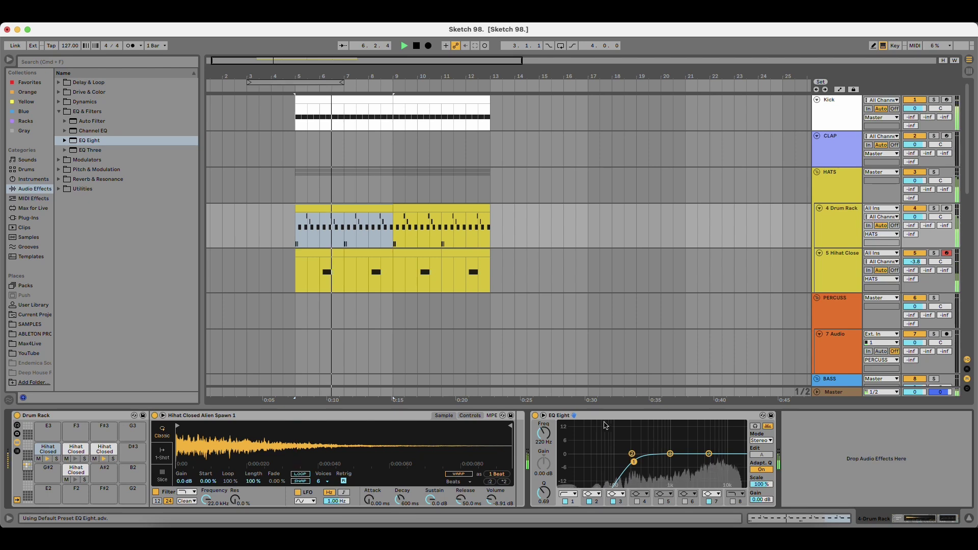
Solo the Hihat Closed Reverb track and listen to its hit from bar 8.
click(554, 279)
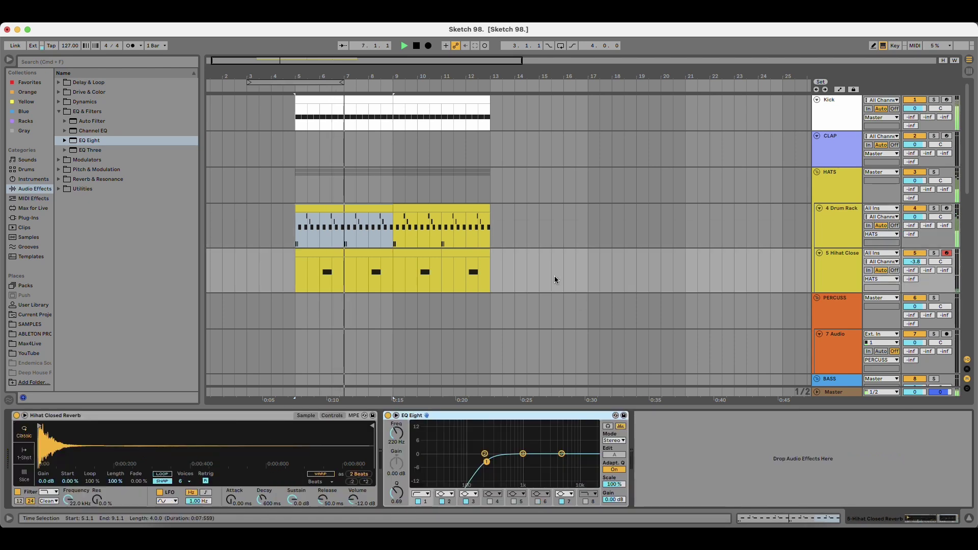
click(375, 252)
click(934, 253)
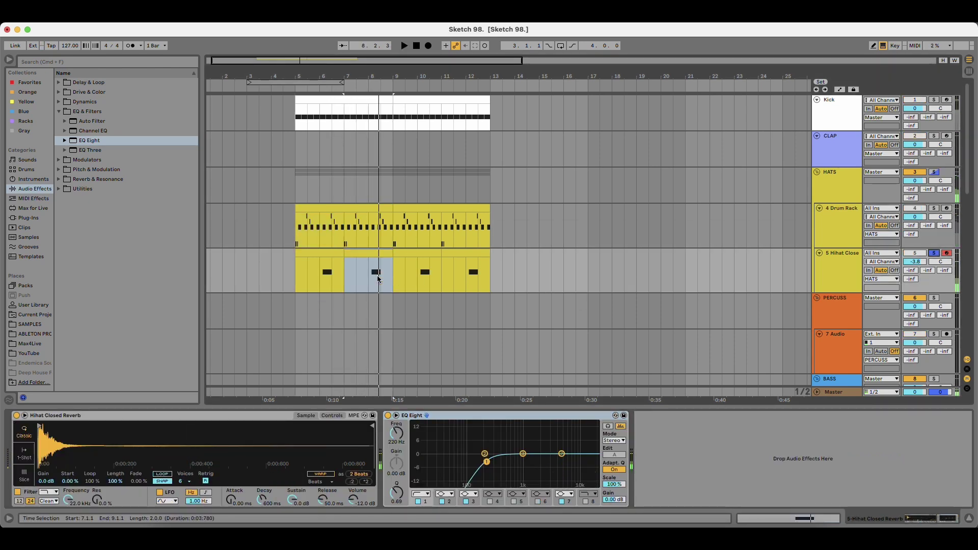
click(845, 254)
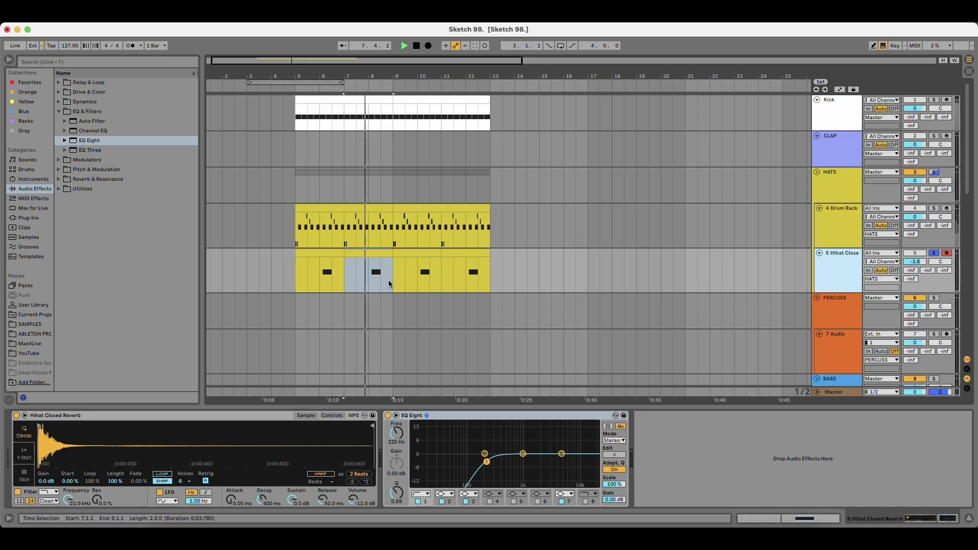
click(369, 277)
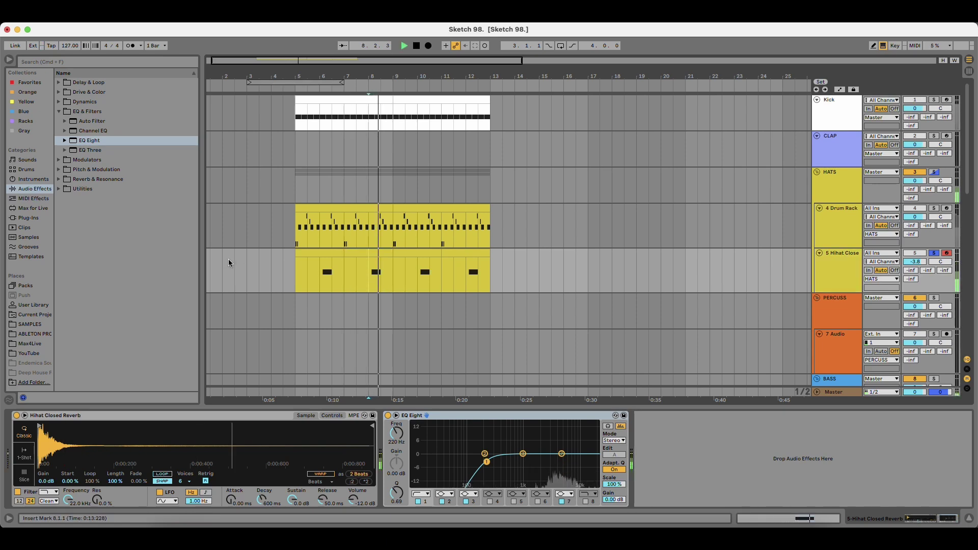
key(space)
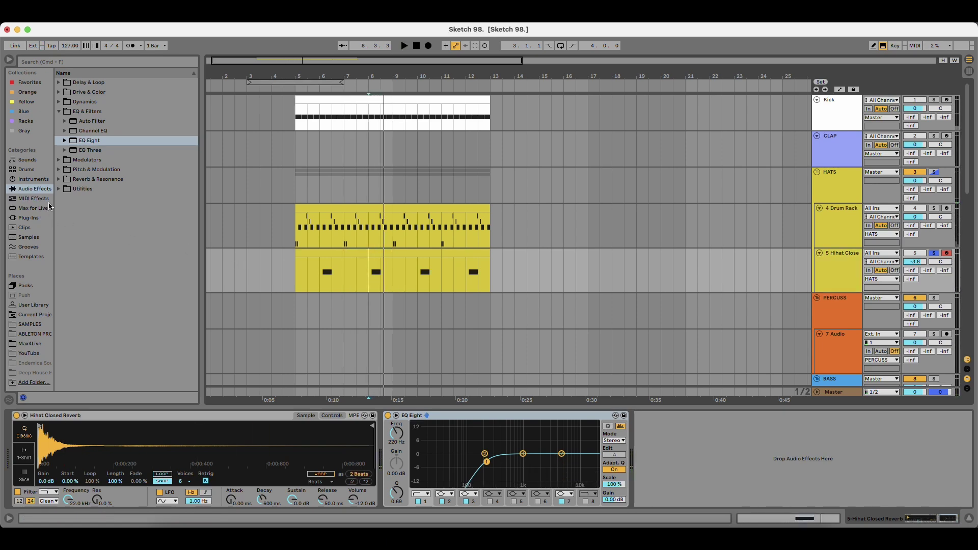
Add a Beat Repeat from the Delay & Loop effects after the EQ Eight on the Hihat Closed Reverb track and play it.
click(64, 102)
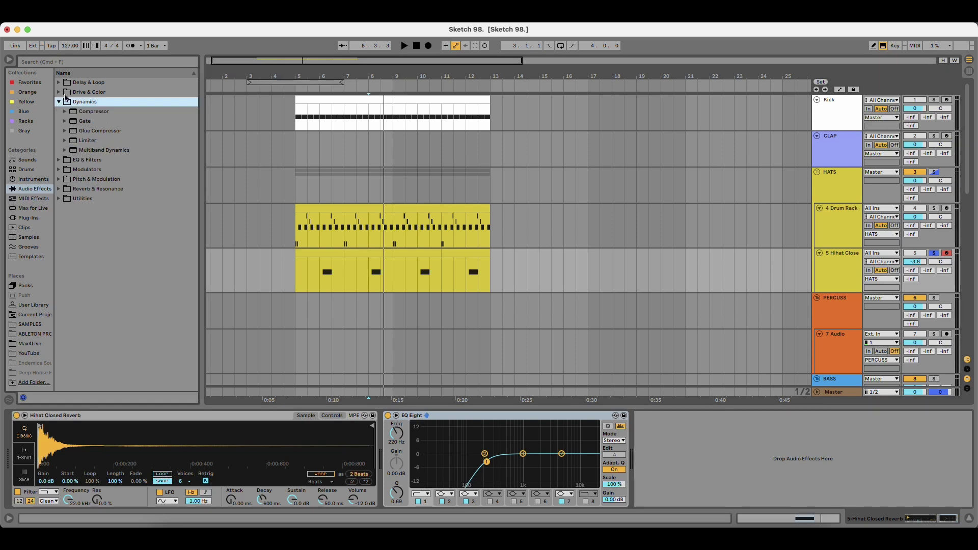
click(59, 102)
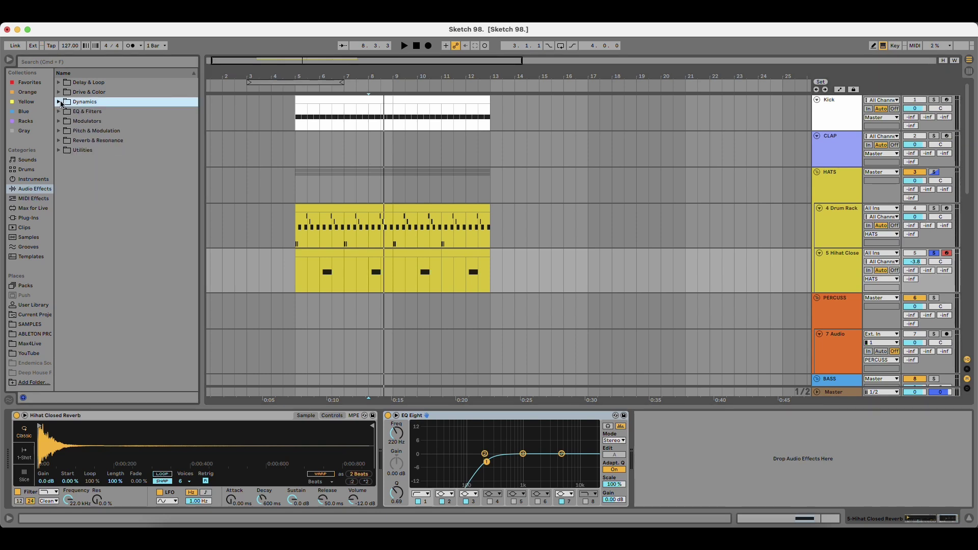
click(59, 83)
click(74, 93)
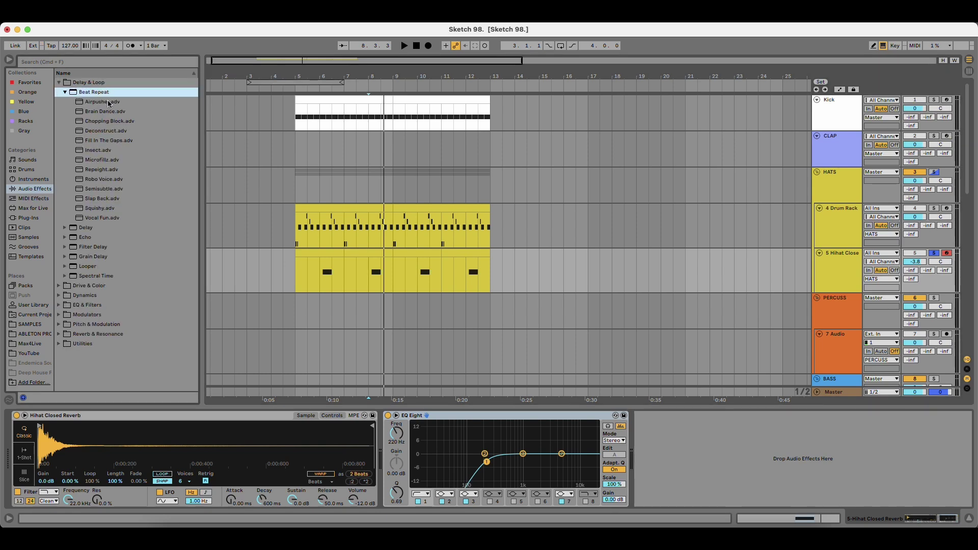
drag(353, 305, 646, 459)
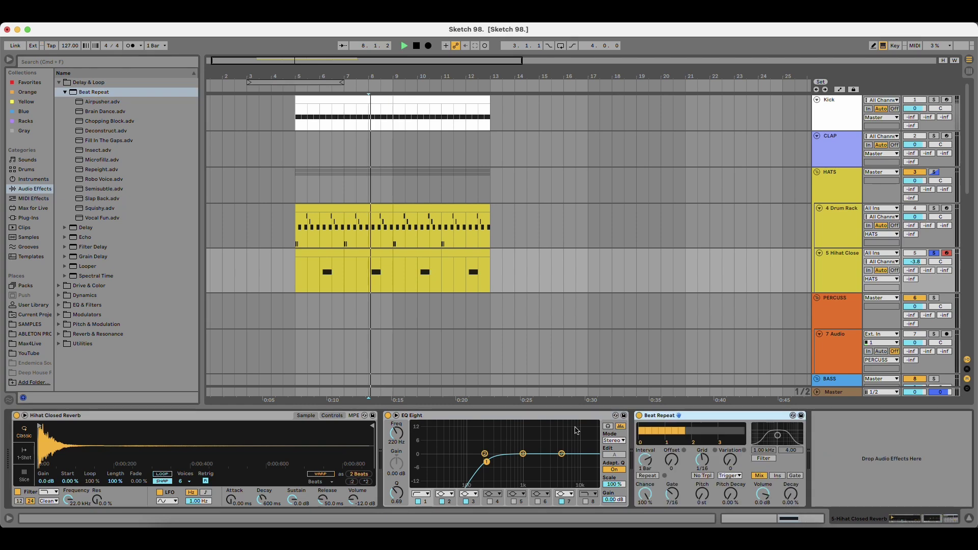
key(space)
Audition the Airpusher, Brain Dance and Chopping Block presets in the Beat Repeat on the soloed hi-hat.
drag(111, 102, 661, 431)
key(space)
key(space)
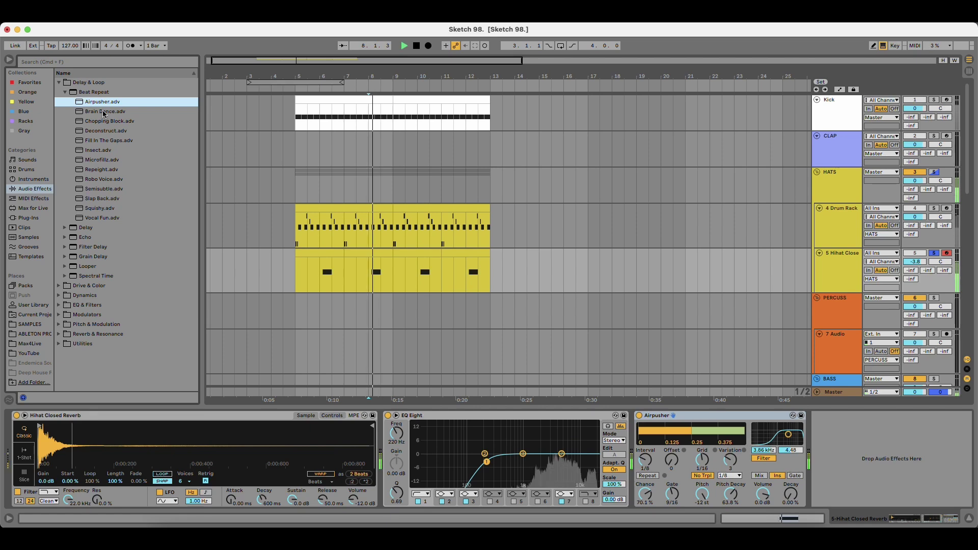
drag(103, 114, 678, 421)
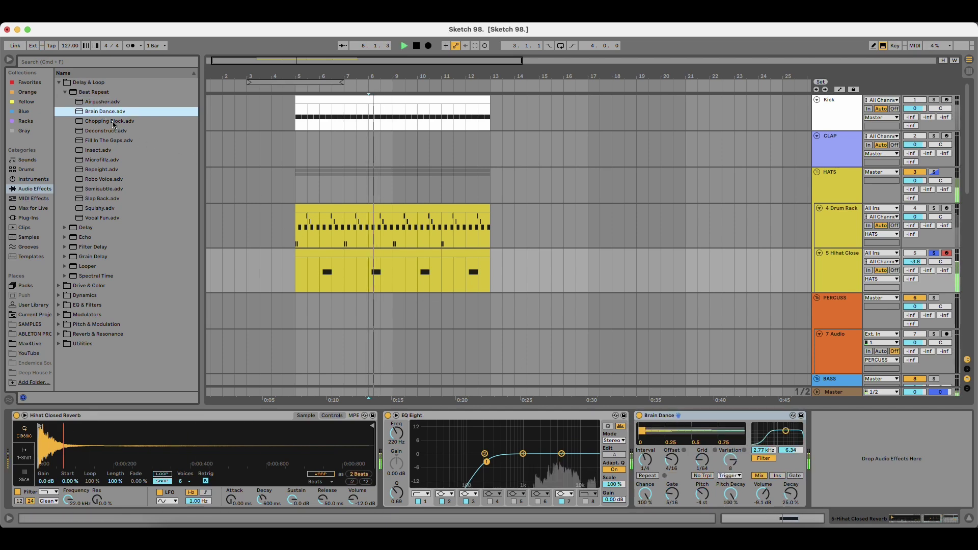
drag(113, 124, 662, 424)
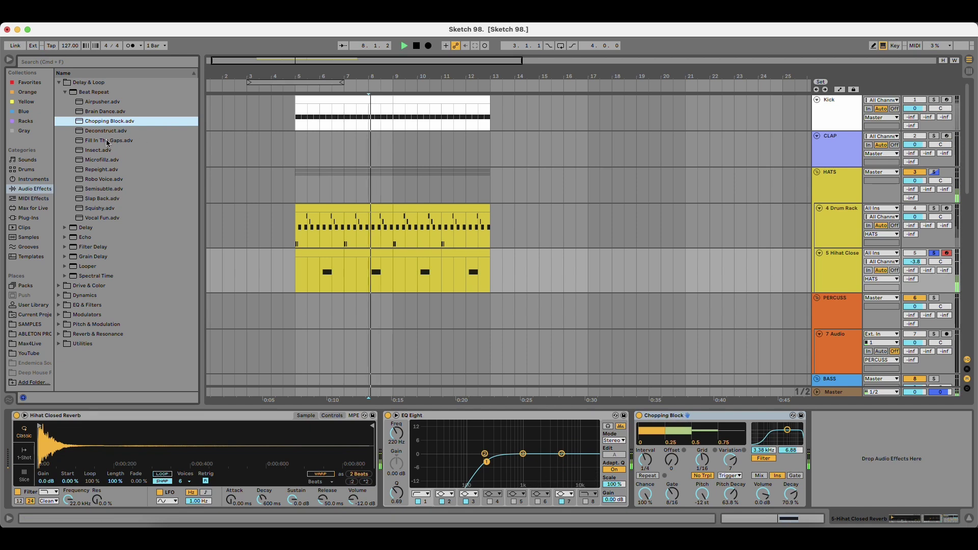
Try the Deconstruct and Fill In The Gaps presets in the Beat Repeat, replaying the hi-hat from bar 8.
drag(106, 130, 663, 424)
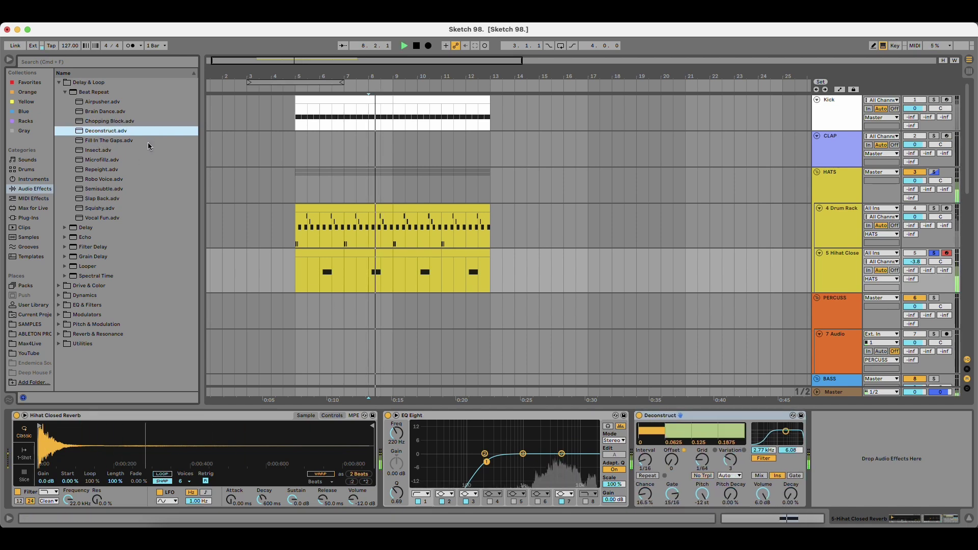
key(space)
key(space)
drag(104, 141, 663, 424)
key(space)
key(space)
key(space)
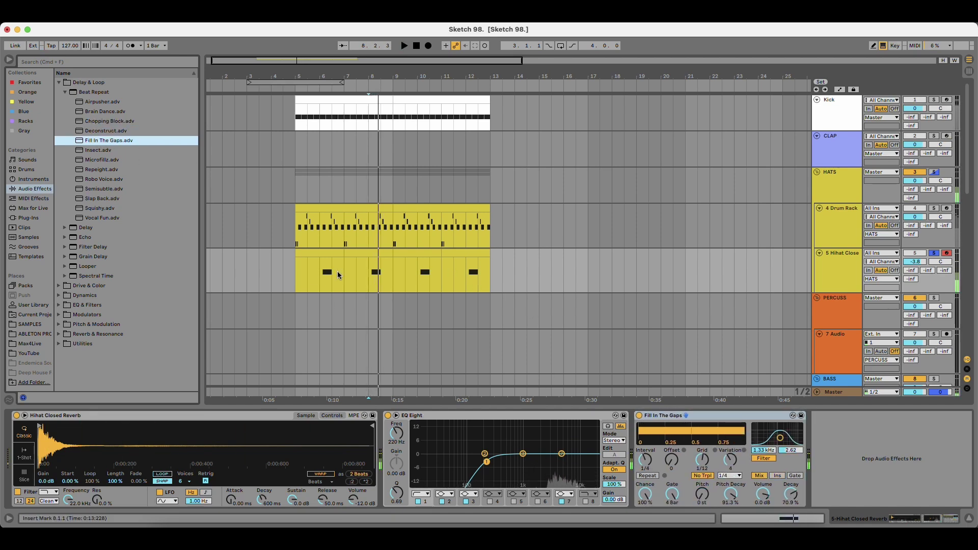
Move the playback start to bar 6 and audition the Insect preset in the Beat Repeat.
click(317, 272)
key(space)
key(space)
drag(133, 150, 693, 439)
key(space)
key(space)
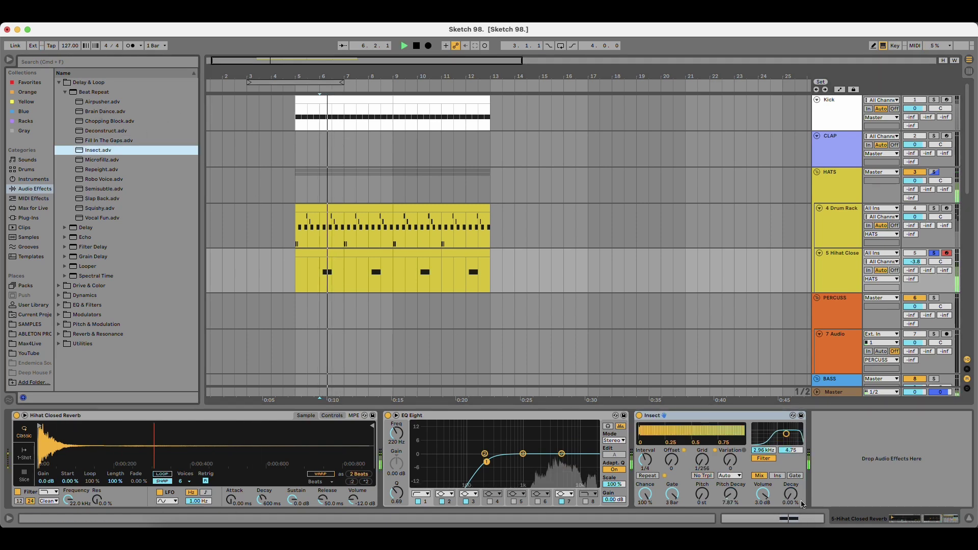
key(space)
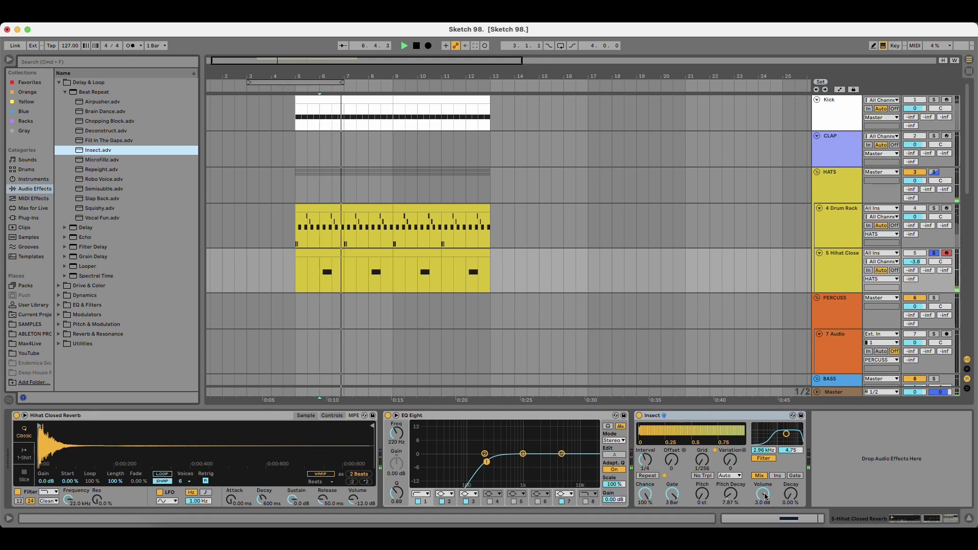
Try Insert mode, a 1/24 grid, 12/16 gate and 1.05 kHz filter on Insect, then audition the Microfillz preset.
key(space)
key(space)
click(771, 476)
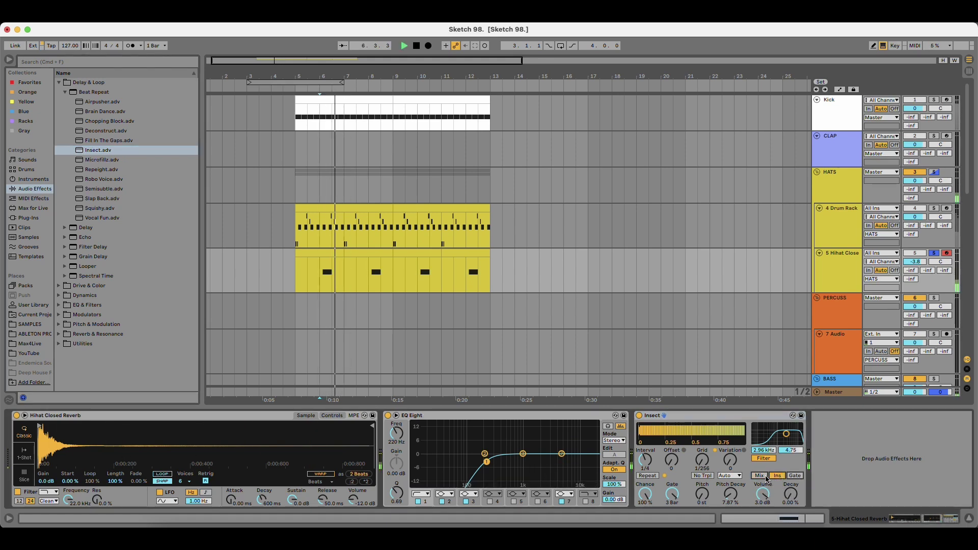
key(space)
key(space)
mouse_move(703, 460)
mouse_down()
mouse_move(703, 448)
mouse_move(702, 457)
mouse_up()
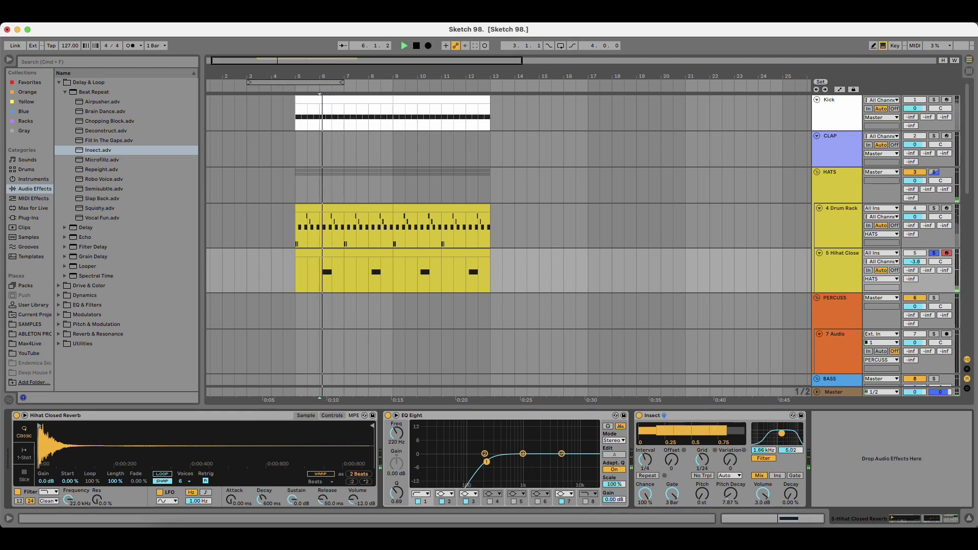
drag(795, 495, 796, 474)
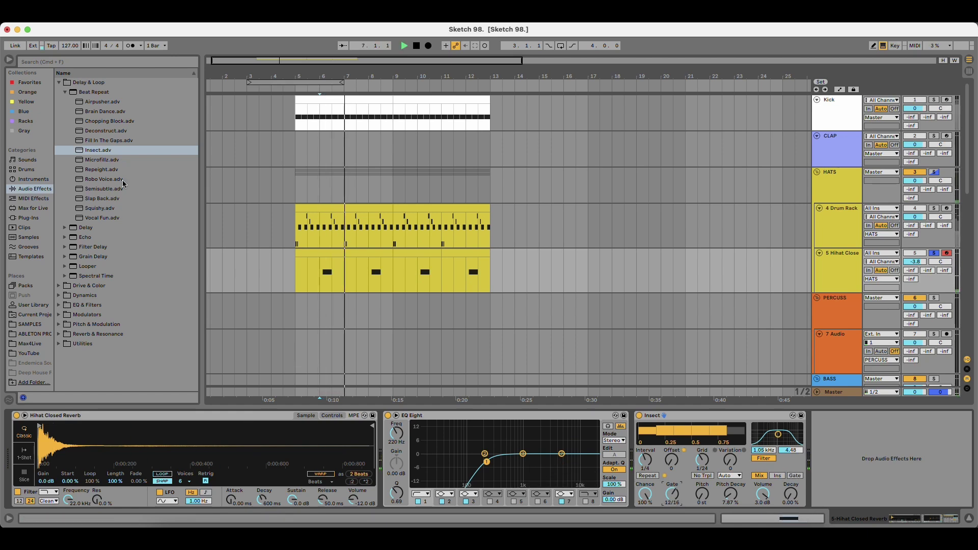
double_click(96, 161)
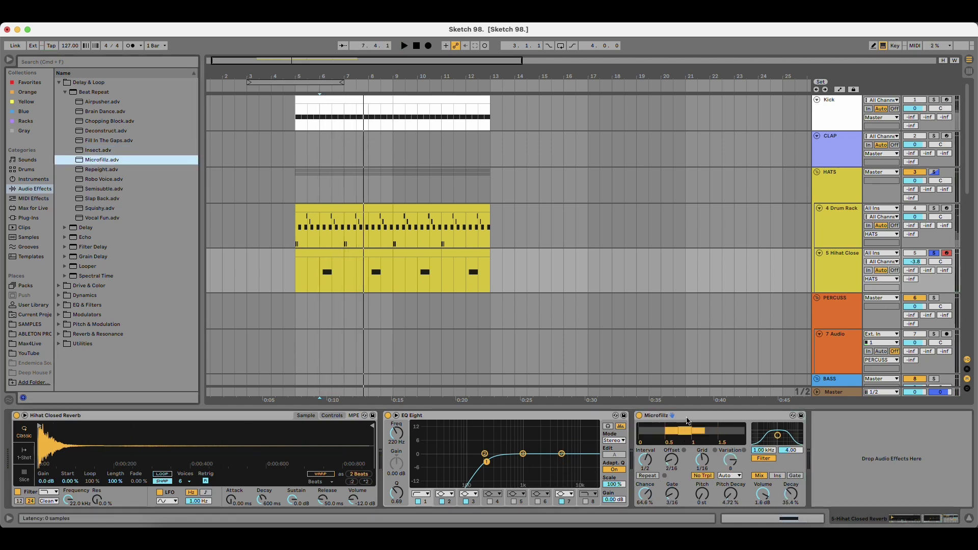
key(space)
Load the Airpusher preset into the Beat Repeat, set its filter frequency to 1.46 kHz and replay the hi-hat.
drag(154, 101, 727, 421)
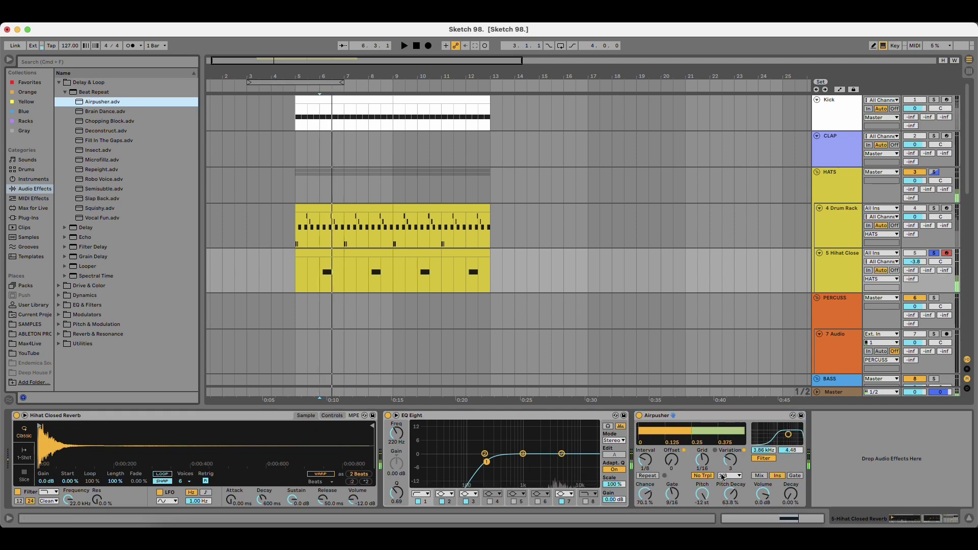
drag(788, 437, 780, 438)
key(space)
key(space)
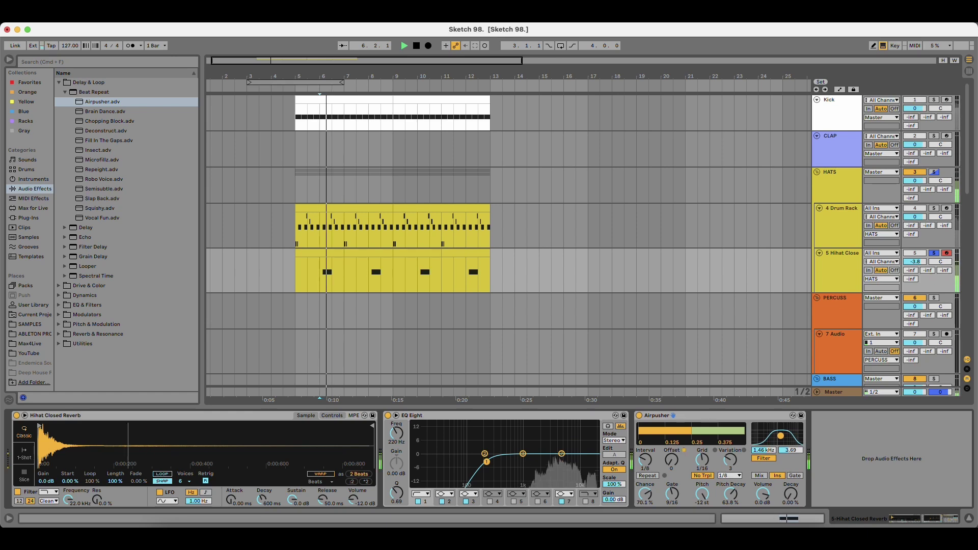
key(space)
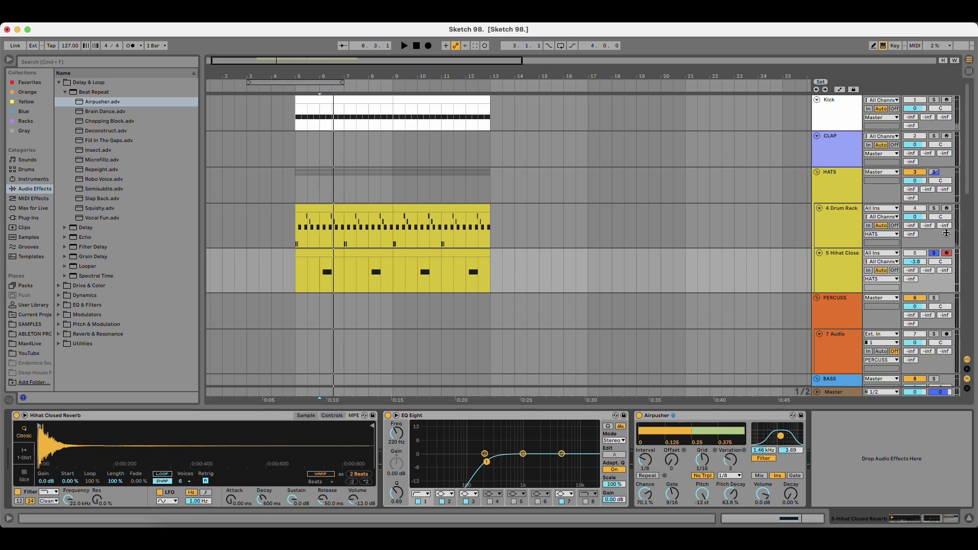
Turn off the hi-hat solo, play the full groove from bar 5, and set the Hihat Closed Reverb sample's gain to -4.6 dB.
click(933, 255)
click(329, 251)
key(space)
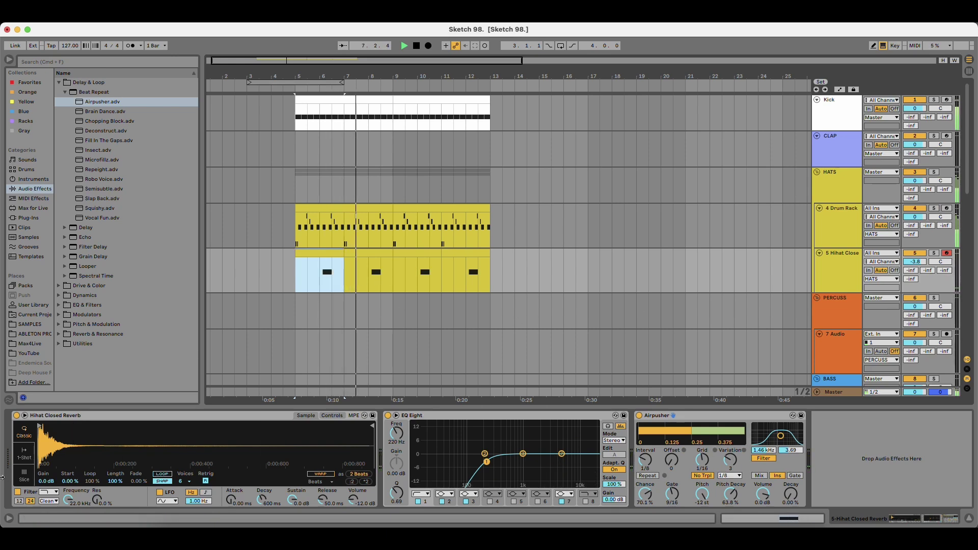
drag(47, 481, 47, 491)
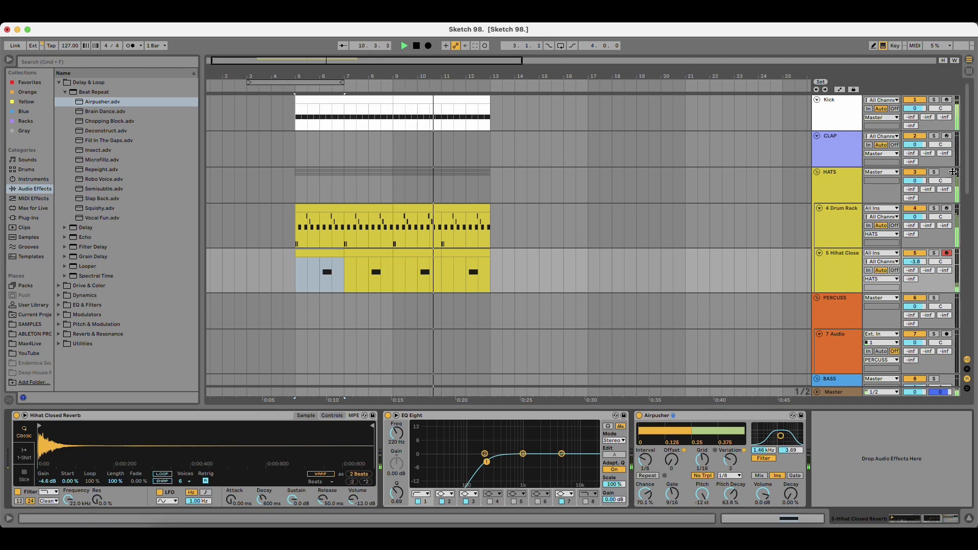
Solo the Hihat Closed Reverb track again and set Airpusher's grid to 1/32, variation to 1 and variation mode to Trigger.
click(935, 253)
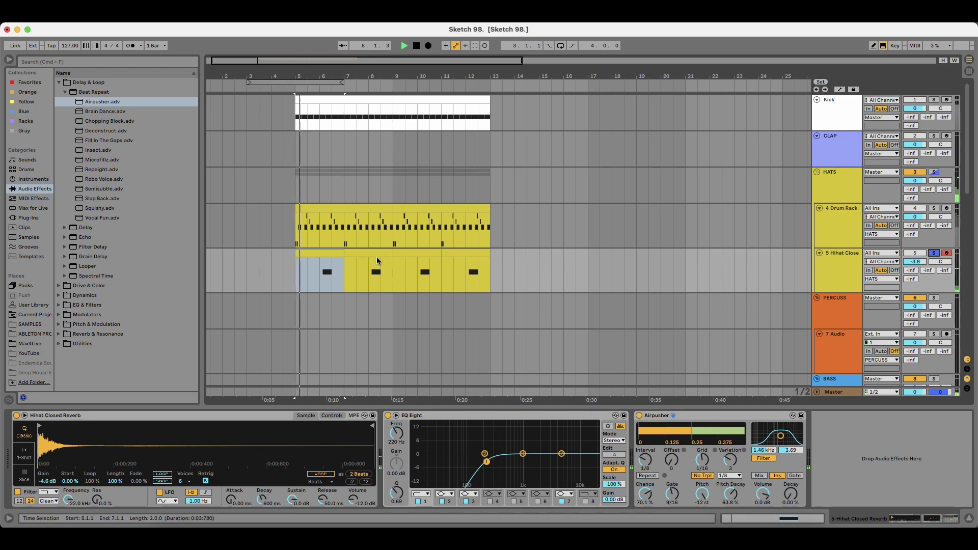
click(319, 271)
key(space)
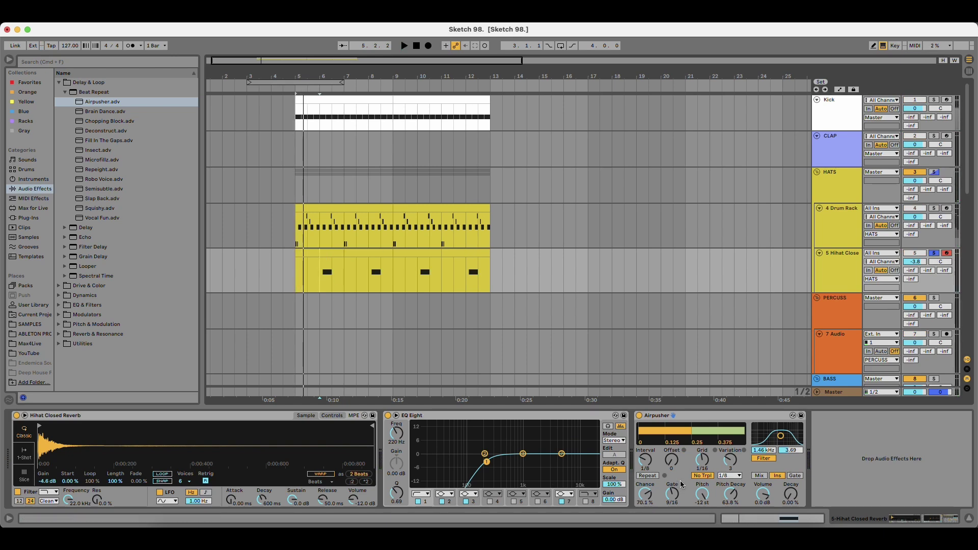
click(702, 461)
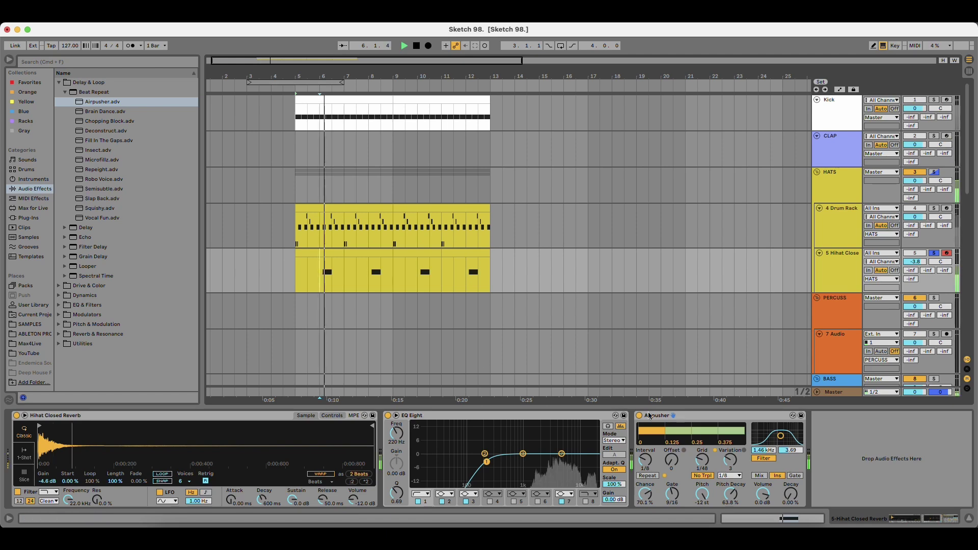
key(space)
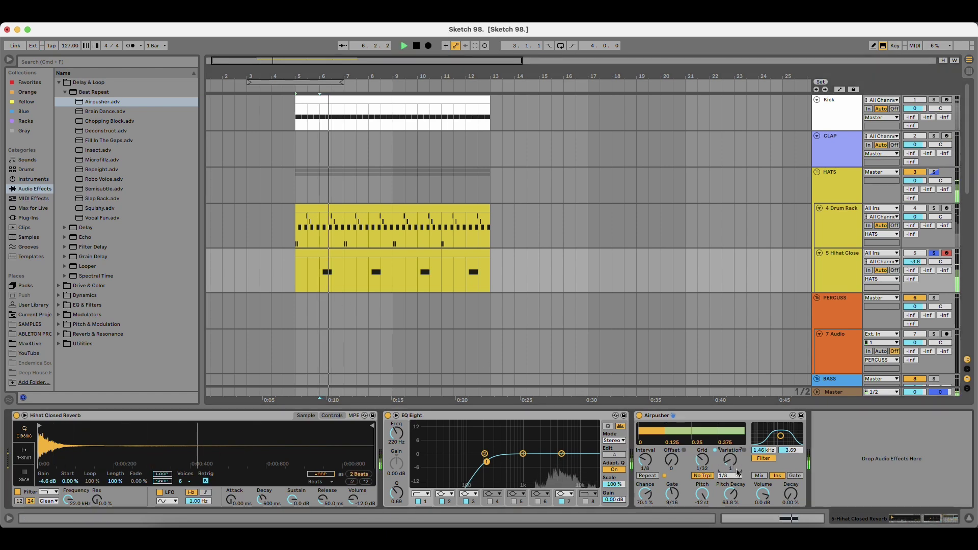
click(733, 475)
click(737, 484)
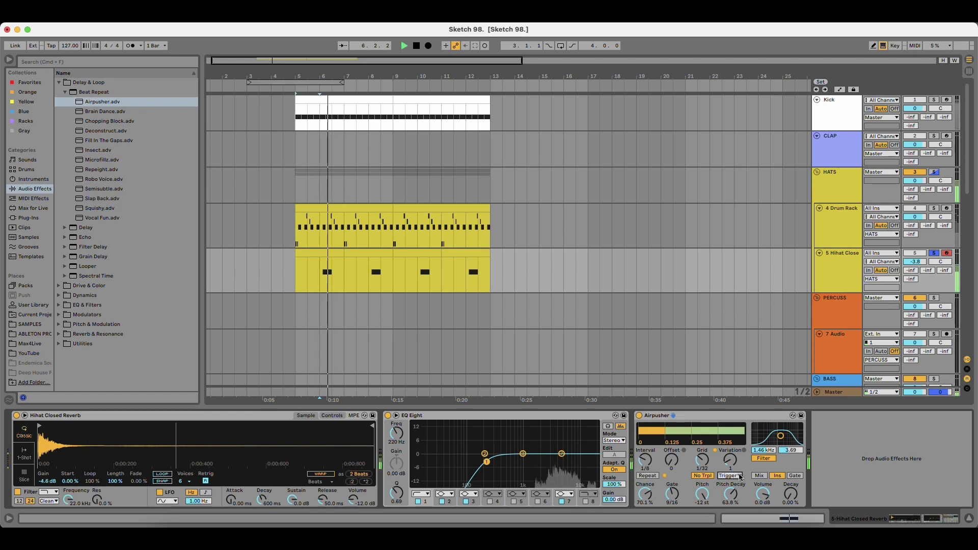
Switch Airpusher to Mix mode, set its pitch decay to 0% and gate to 14/16, and replay the soloed hi-hat.
click(760, 476)
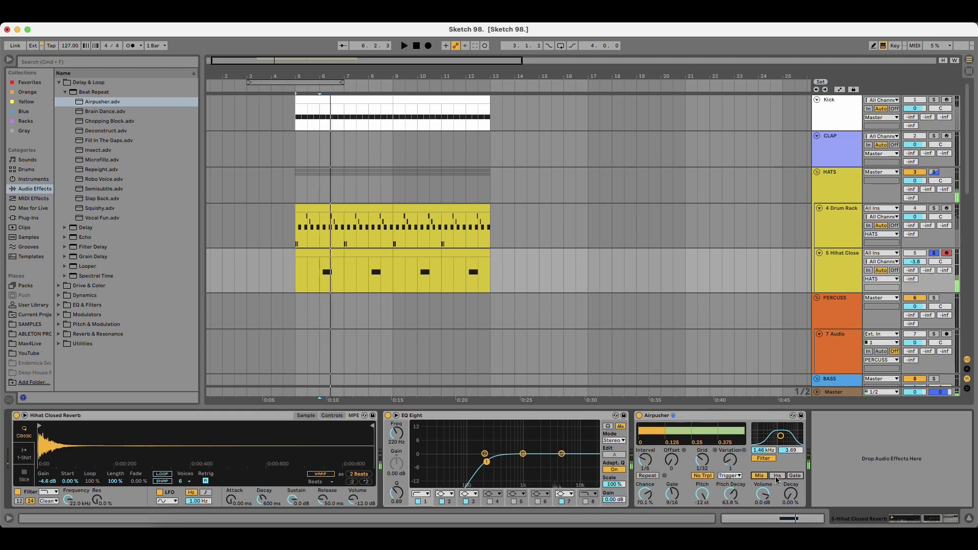
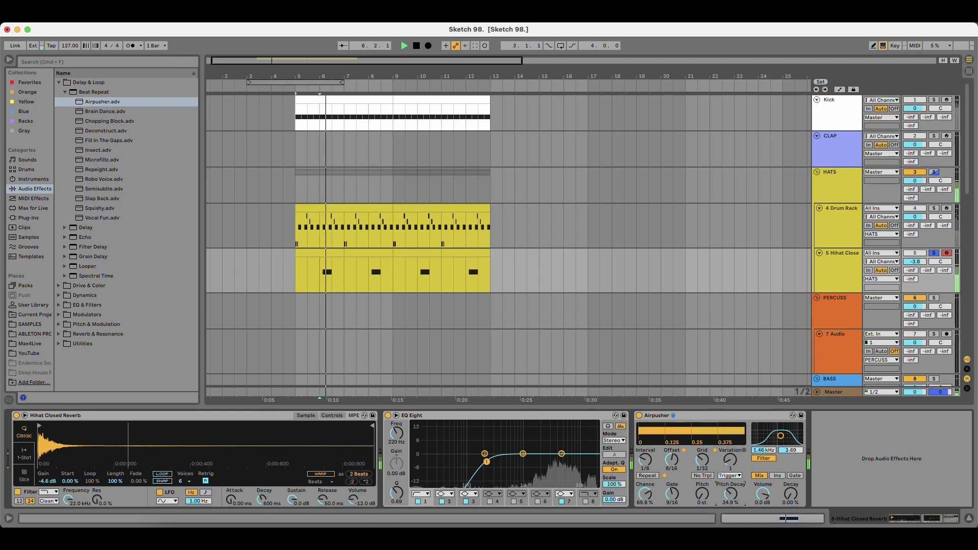
key(space)
key(space)
drag(734, 499, 734, 535)
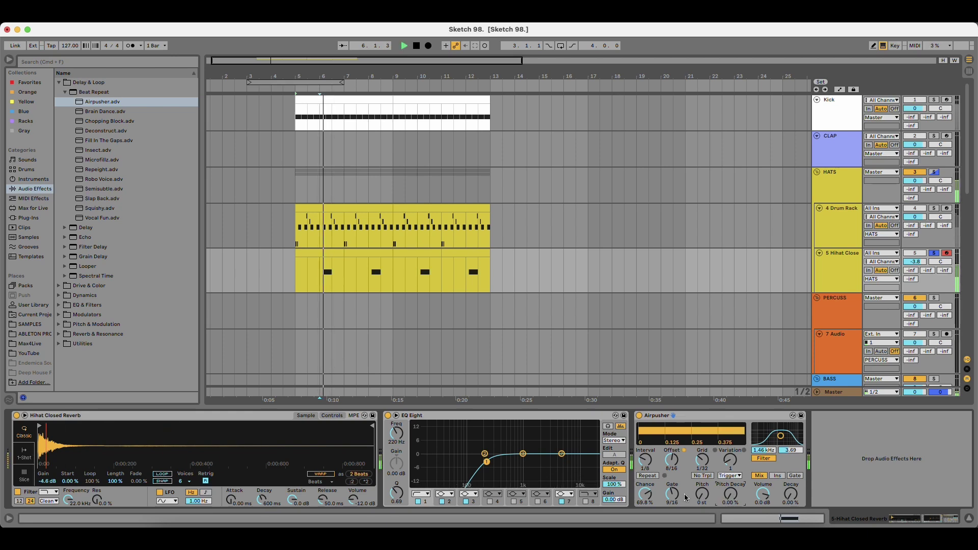
mouse_move(676, 497)
mouse_down()
mouse_move(676, 515)
mouse_move(673, 505)
mouse_up()
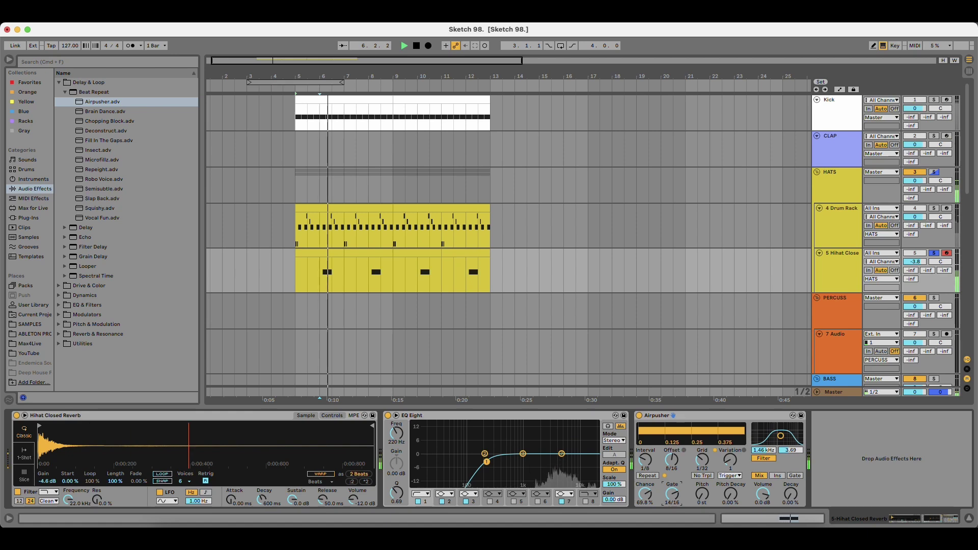
Turn off the hi-hat solo and play the full groove from bar 8 and again from bar 5.
click(933, 253)
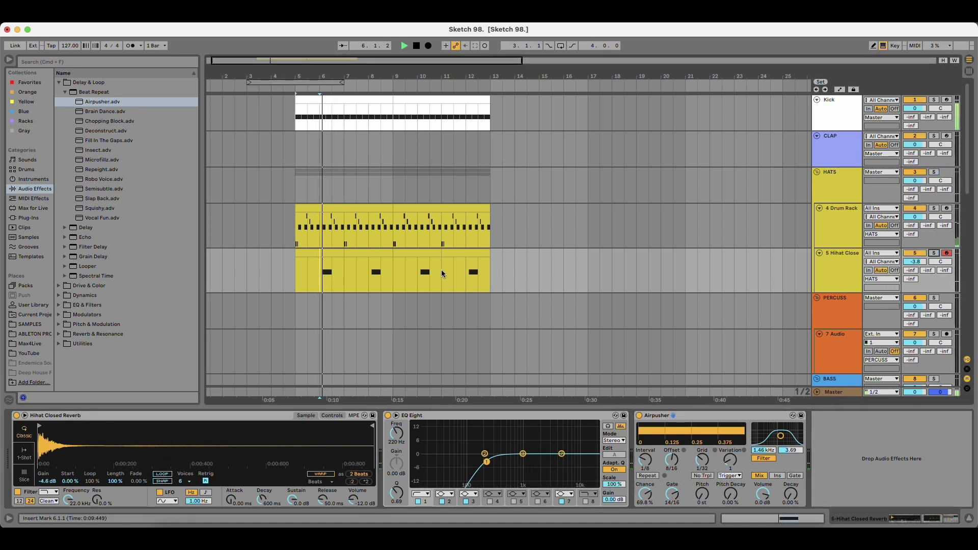
click(360, 265)
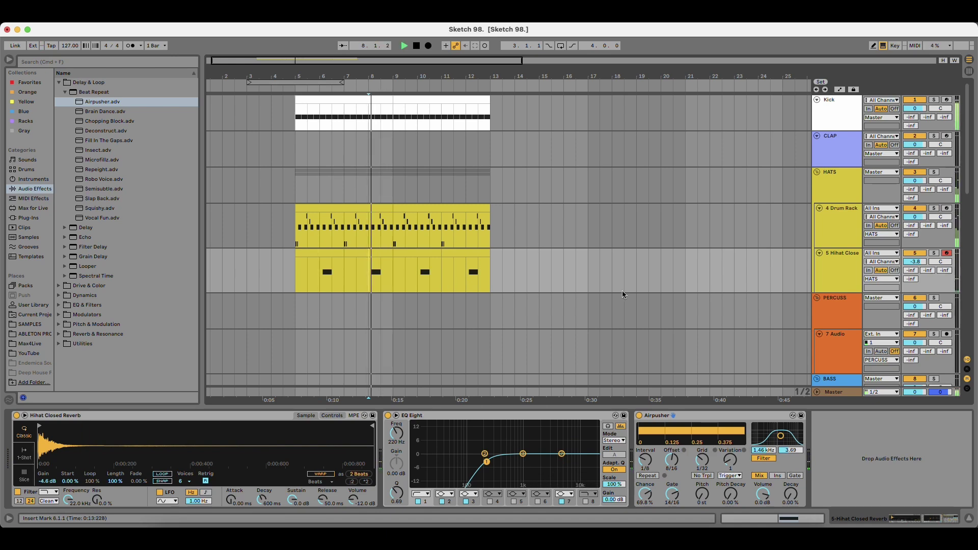
click(330, 254)
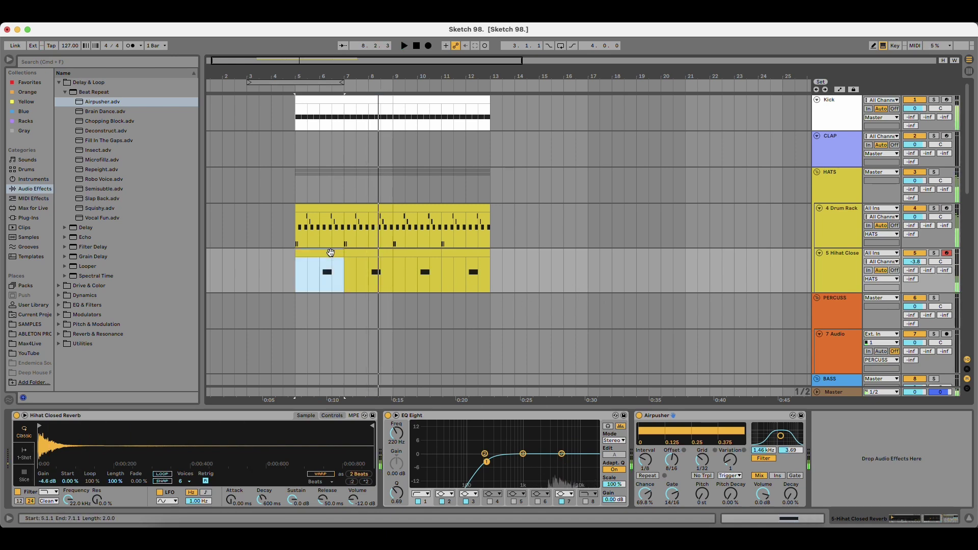
key(space)
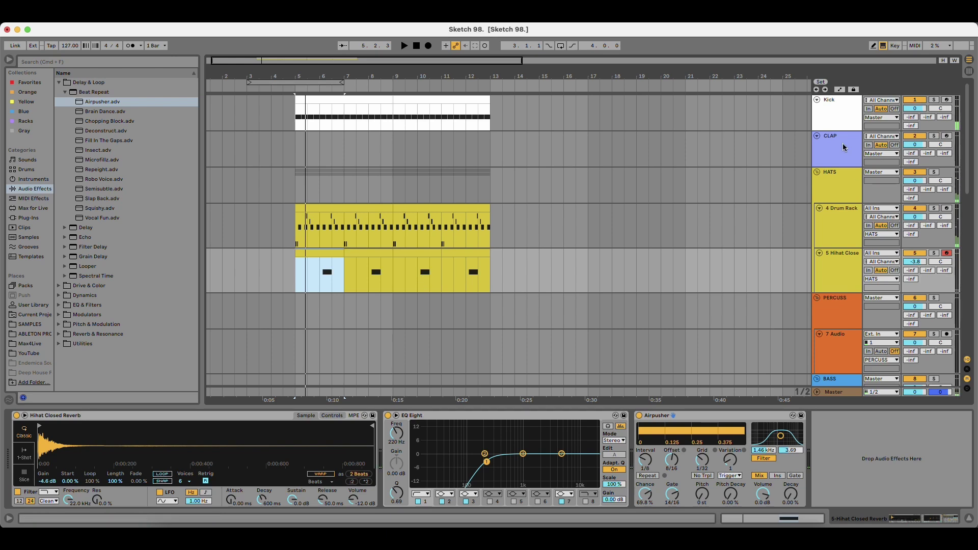
For the CLAP track, browse the Loop 49 - Killer Percussion 2 single-hit claps in the samples library and audition the first few.
click(843, 147)
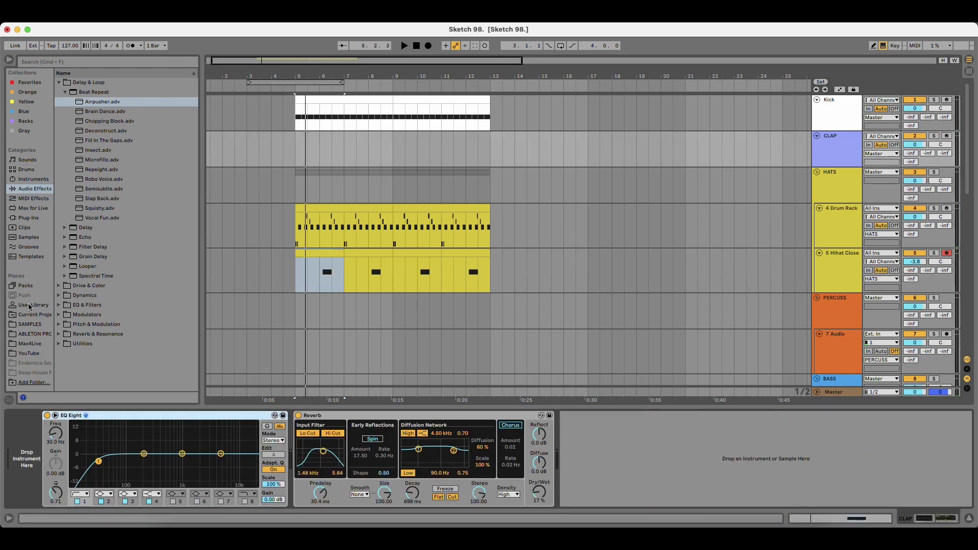
click(31, 324)
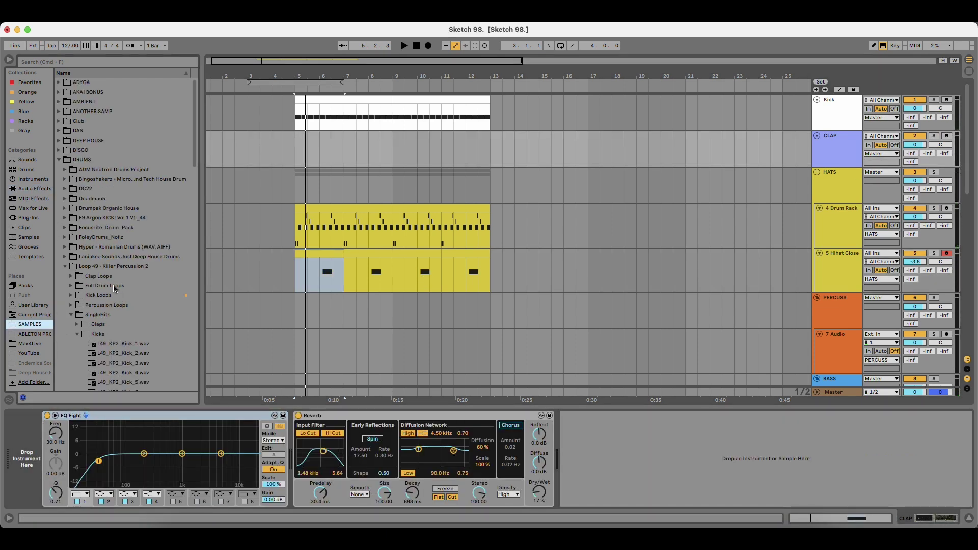
click(112, 327)
click(130, 331)
key(Down)
scroll(130, 329, down, 5)
key(Down)
key(Down)
key(Down)
key(Down)
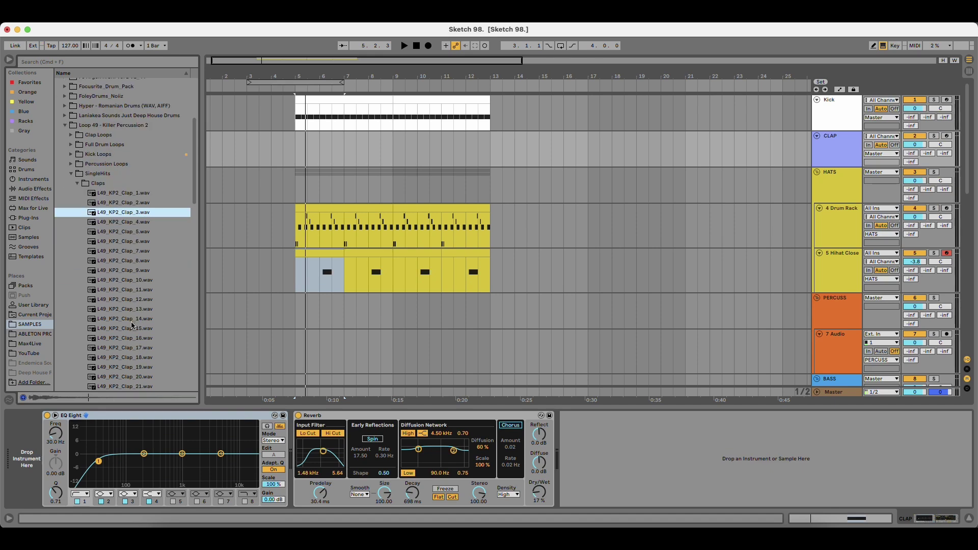
key(Up)
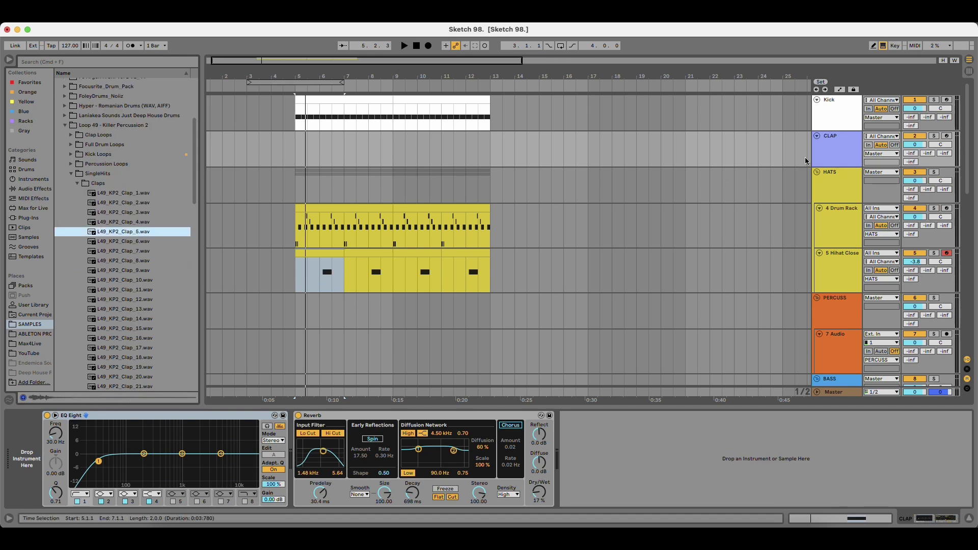
Audition the claps up to L49_KP2_Clap_9 and load L49_KP2_Clap_7 onto the CLAP track.
key(Down)
key(Down)
key(Down)
scroll(149, 267, down, 2)
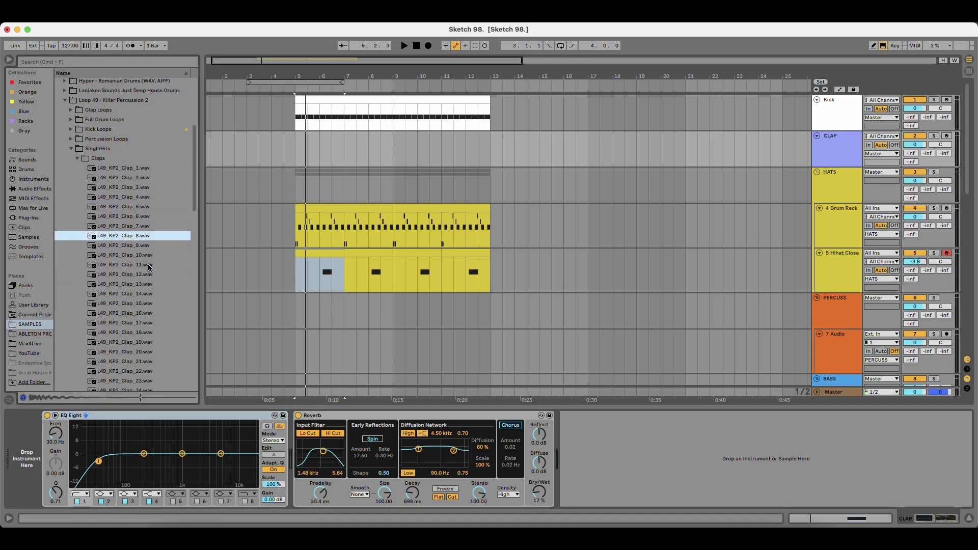
click(133, 246)
click(131, 228)
drag(126, 229, 31, 455)
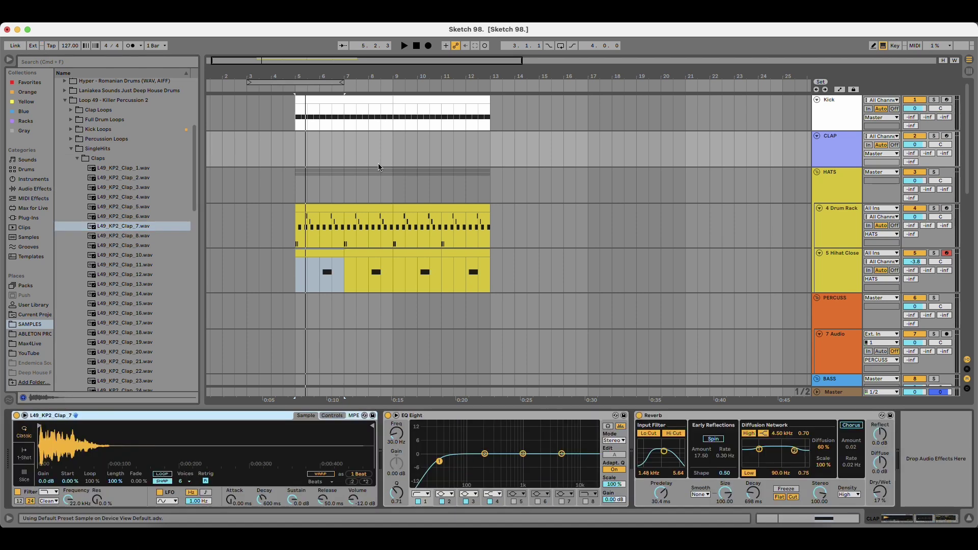
Create a four-bar MIDI clip at bar 5 on the CLAP track, arm the track and add C3 notes on beats 1.2 and 1.4.
drag(304, 145, 416, 144)
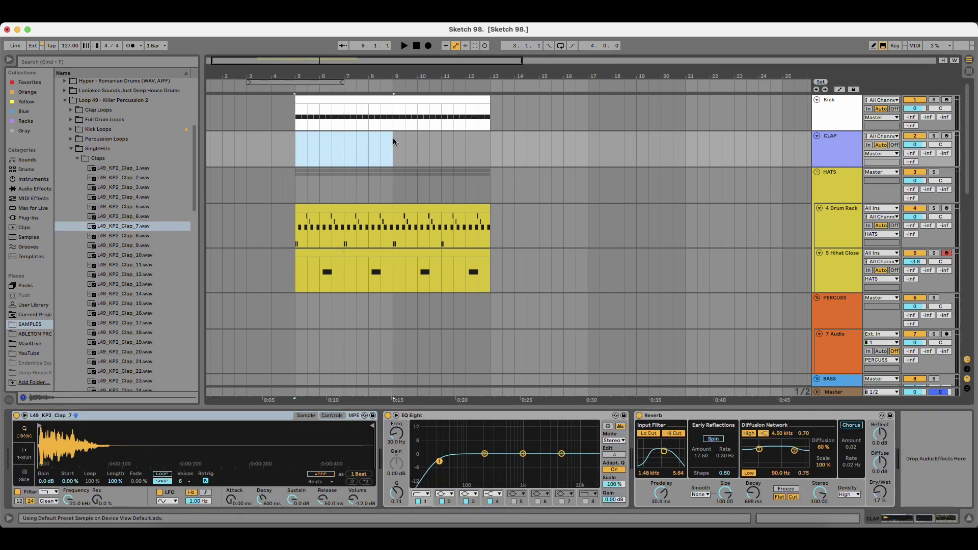
key(super+shift+m)
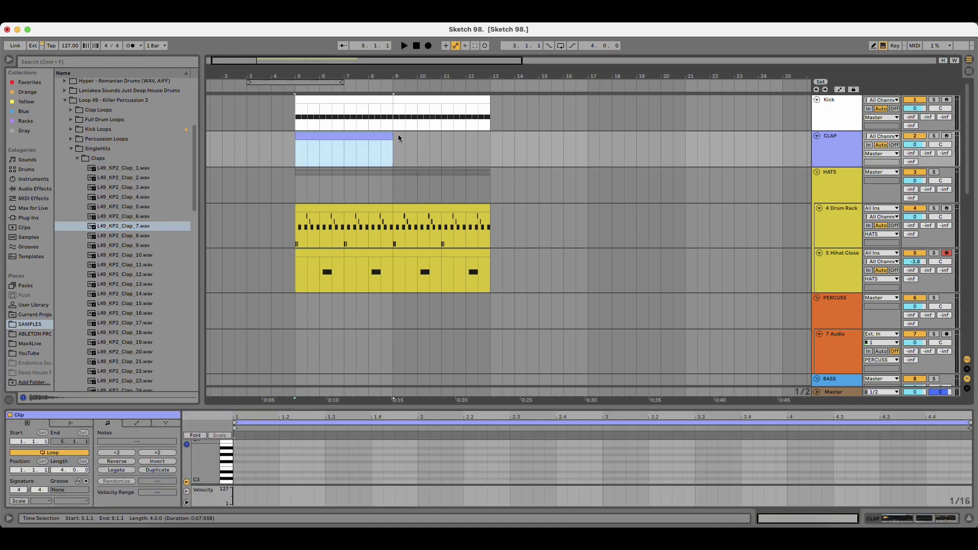
click(948, 138)
double_click(284, 460)
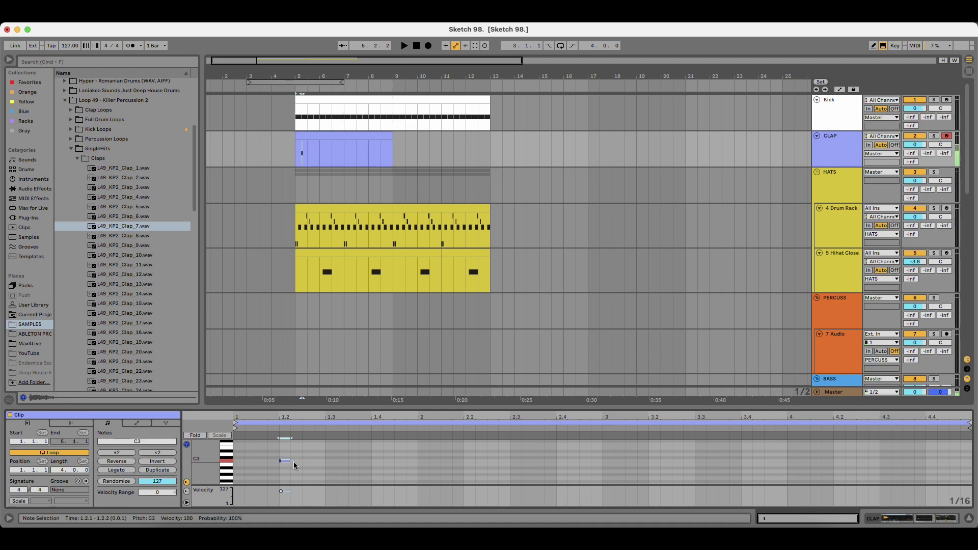
drag(296, 464, 385, 465)
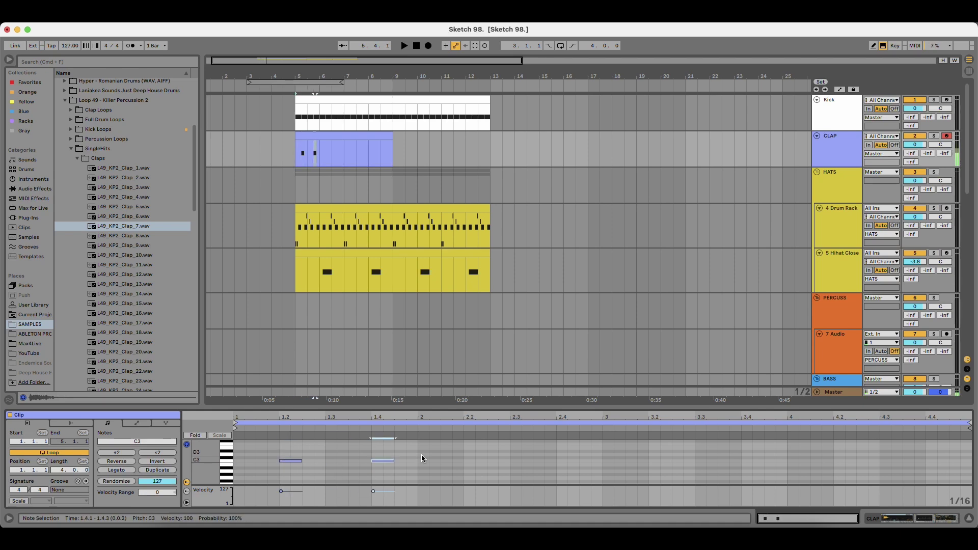
Duplicate the one-bar clap pattern three times to fill the four-bar clip, play the groove and show the CLAP track's devices.
key(super+a)
key(super+d)
key(super+d)
key(super+d)
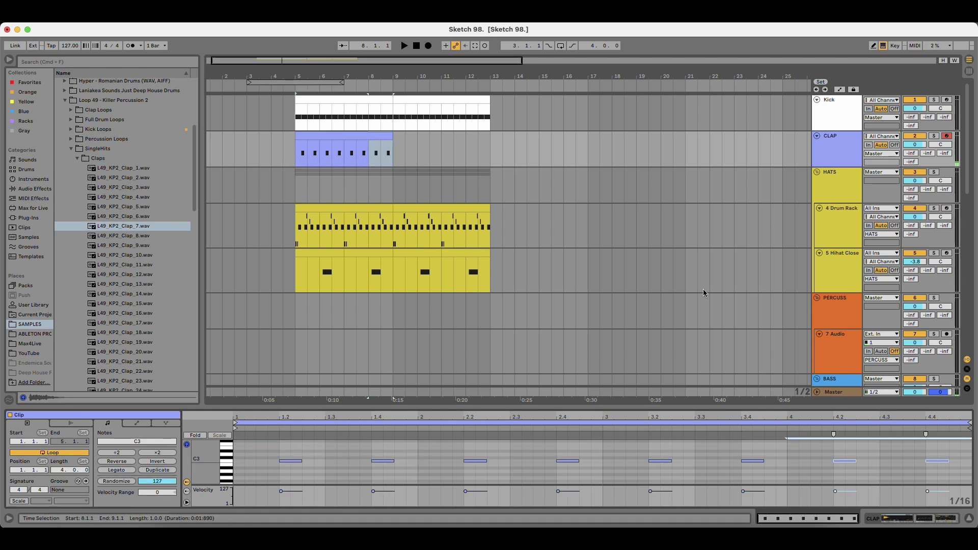
key(space)
double_click(835, 155)
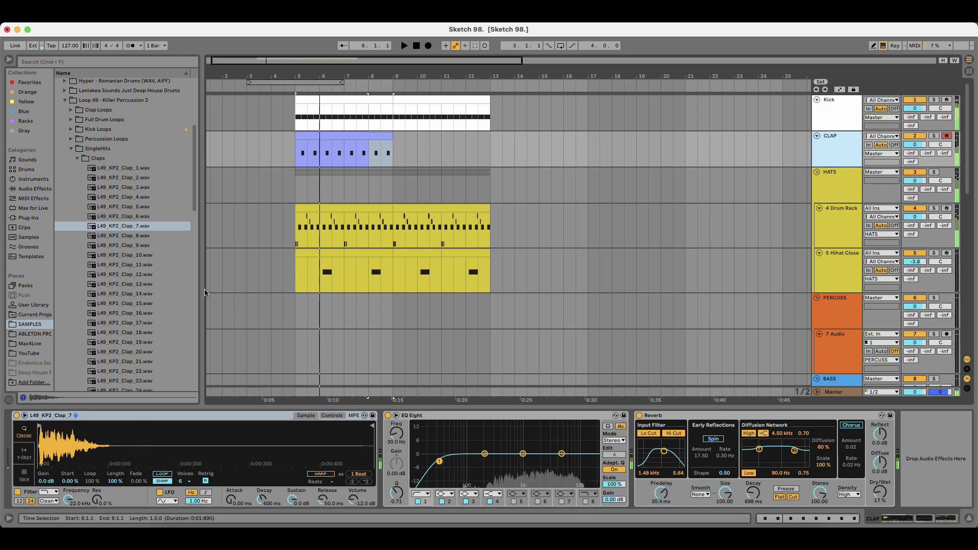
Try L49_KP2_Clap_11 and L49_KP2_Clap_10 as the clap sample, playing each against the groove.
click(124, 253)
key(Up)
key(Down)
key(Down)
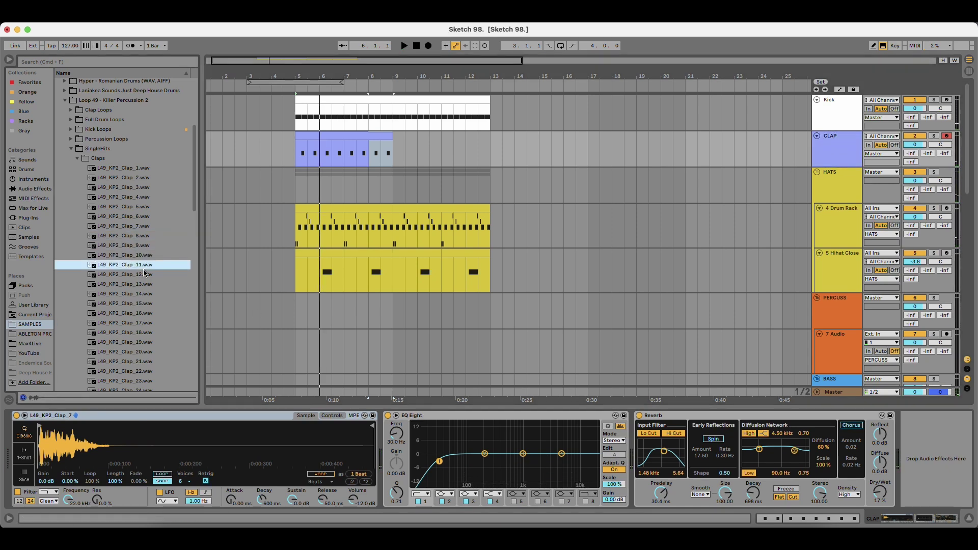
drag(131, 266, 131, 448)
key(space)
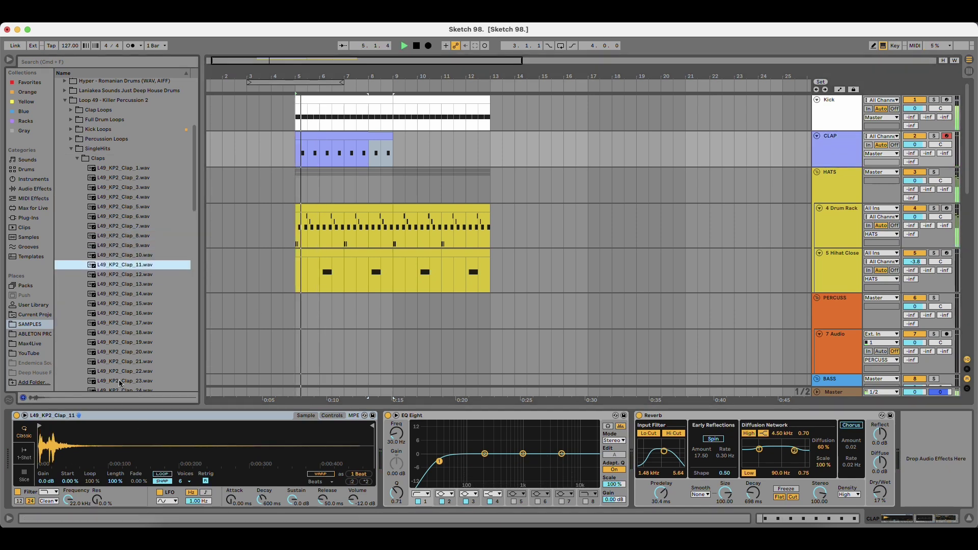
drag(127, 254, 131, 443)
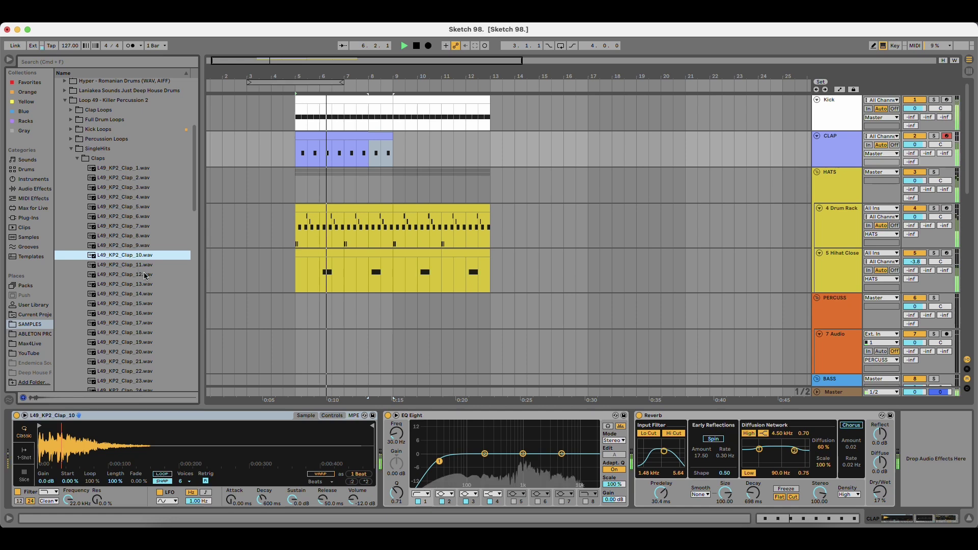
key(space)
Audition the claps around L49_KP2_Clap_13, and try Clap_13 and Clap_14 in the groove.
click(143, 284)
key(Down)
scroll(141, 293, down, 2)
key(Down)
key(Up)
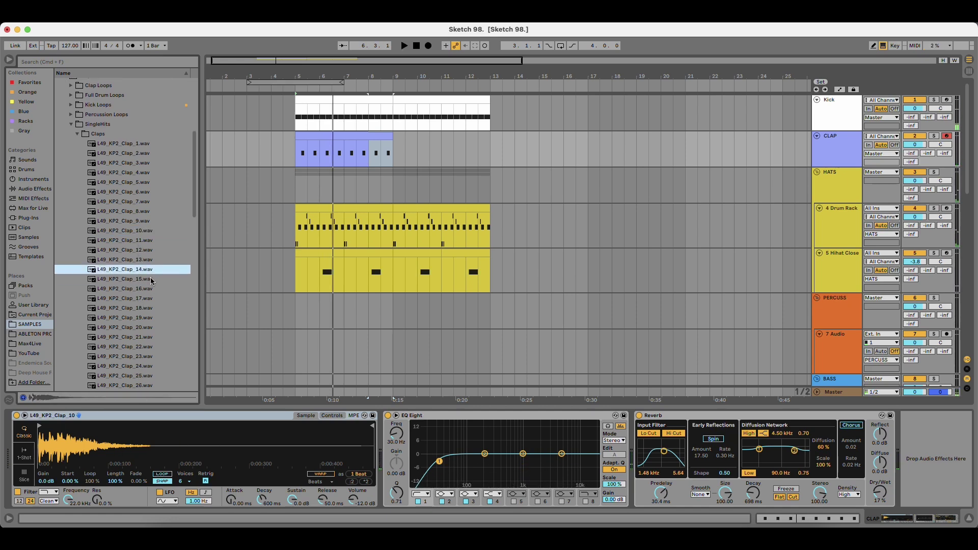
click(138, 264)
drag(106, 435, 107, 437)
key(space)
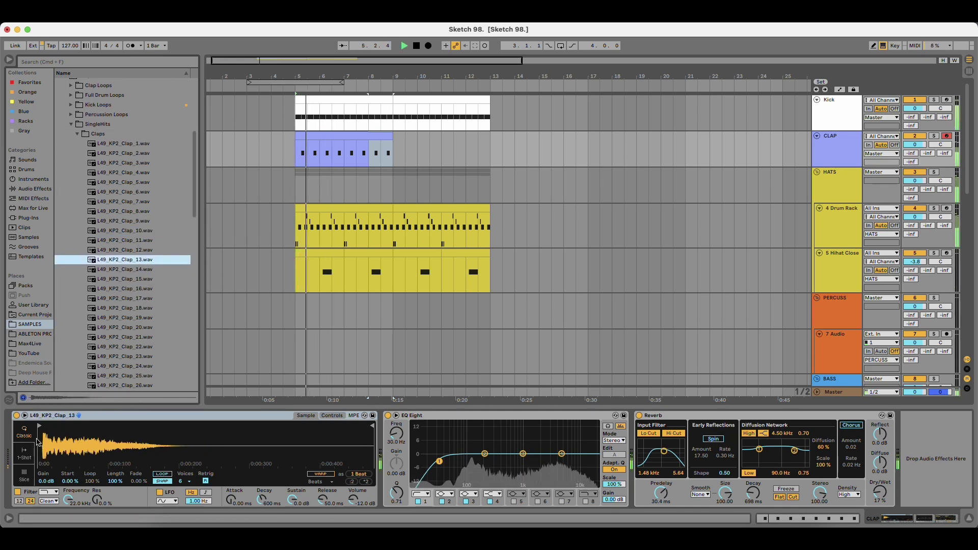
key(Down)
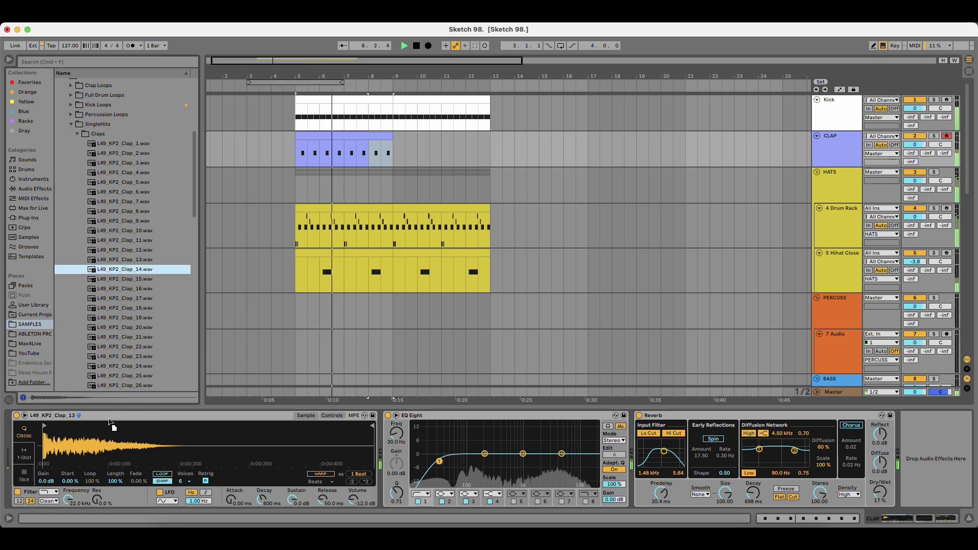
key(space)
Audition claps 15 to 18 and try L49_KP2_Clap_17 on the CLAP track with the groove playing.
click(147, 281)
click(147, 287)
scroll(147, 285, down, 3)
click(147, 247)
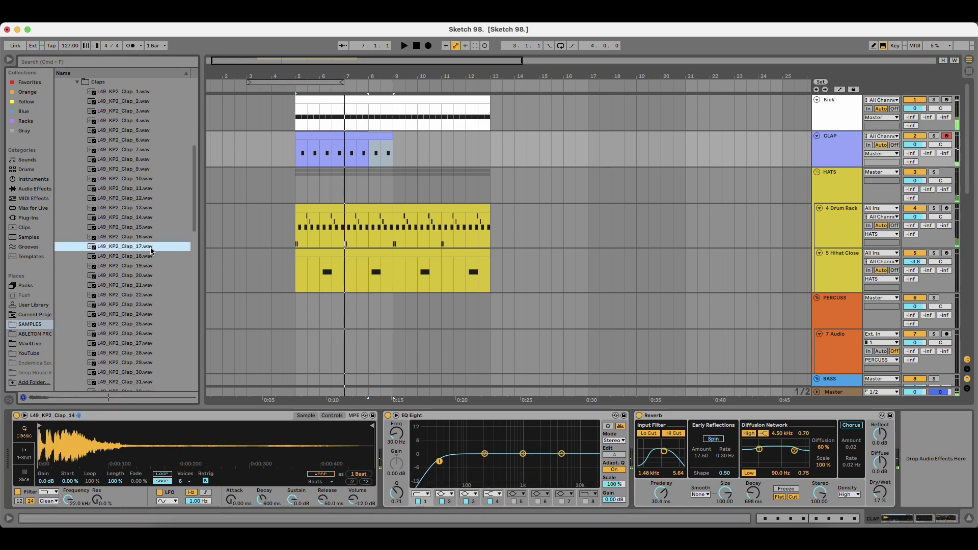
click(135, 239)
click(135, 247)
click(136, 255)
drag(137, 257, 118, 420)
key(space)
key(Up)
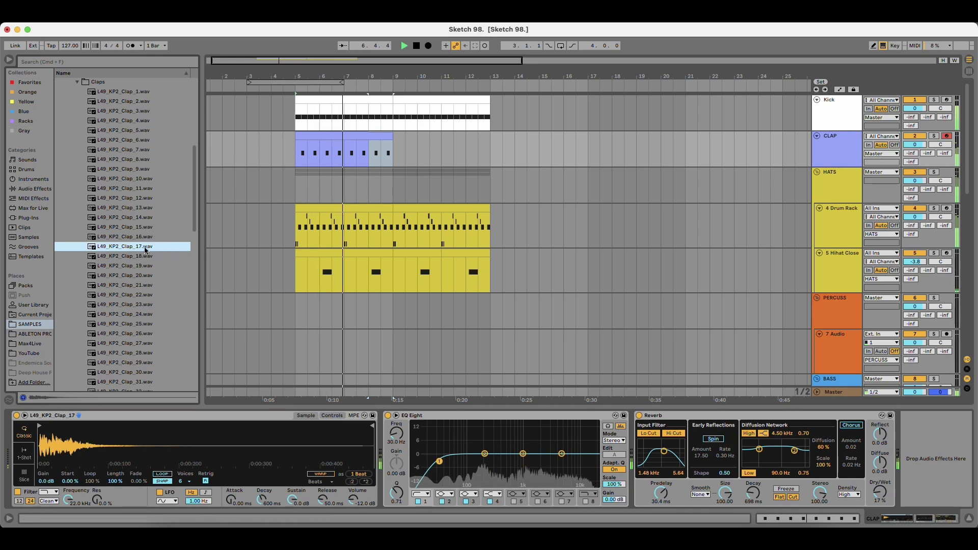
key(space)
Audition the clap samples from L49_KP2_Clap_18 through L49_KP2_Clap_31.
key(Down)
key(Down)
key(Down)
key(Down)
key(Down)
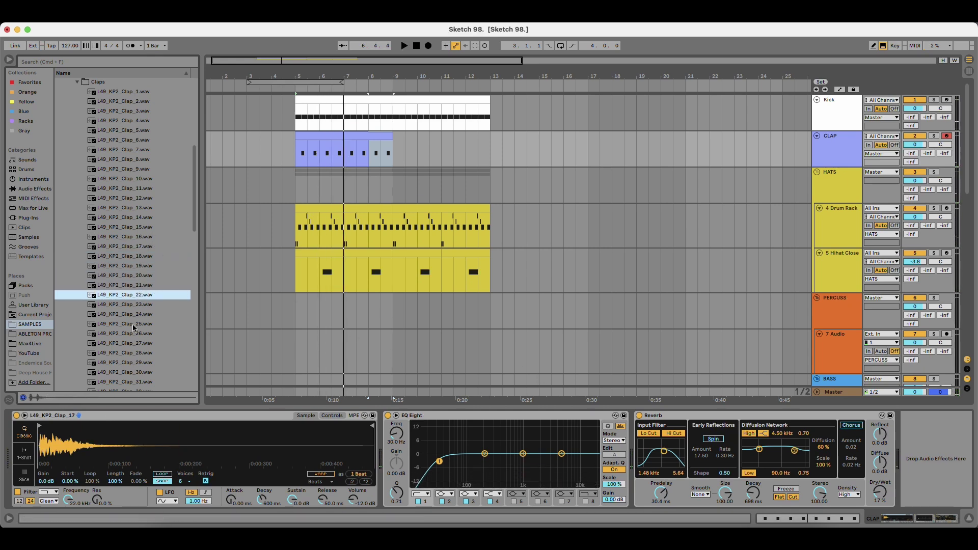
key(Down)
key(Down)
key(Down)
key(Down)
key(Down)
key(Down)
key(Down)
key(Down)
key(Down)
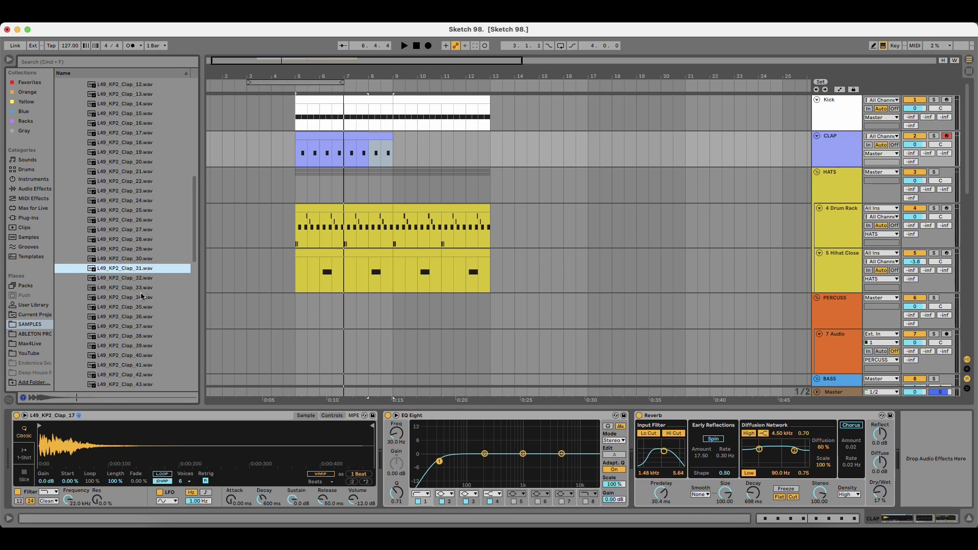
Replace the clap sample with L49_KP2_Clap_29 and play it with the groove.
key(Up)
key(Up)
drag(137, 249, 127, 451)
key(space)
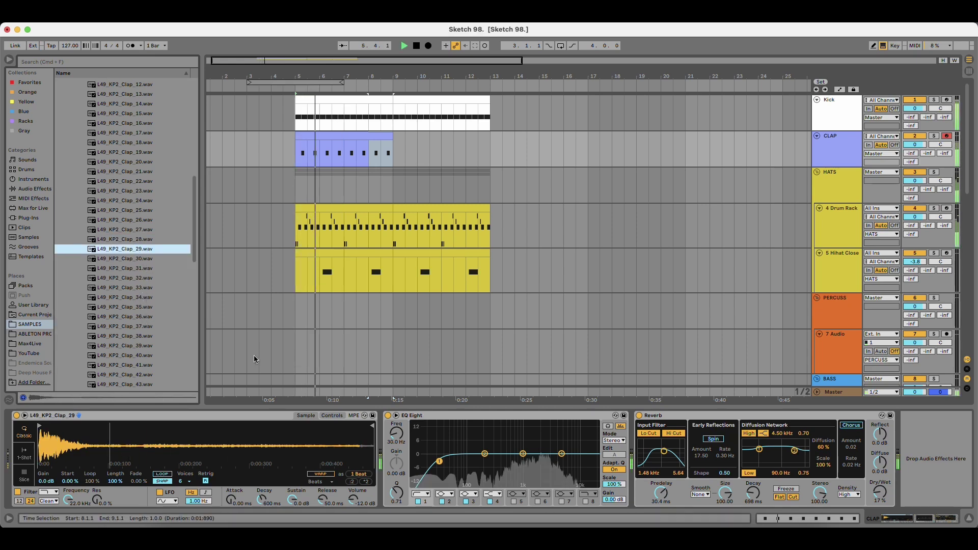
key(space)
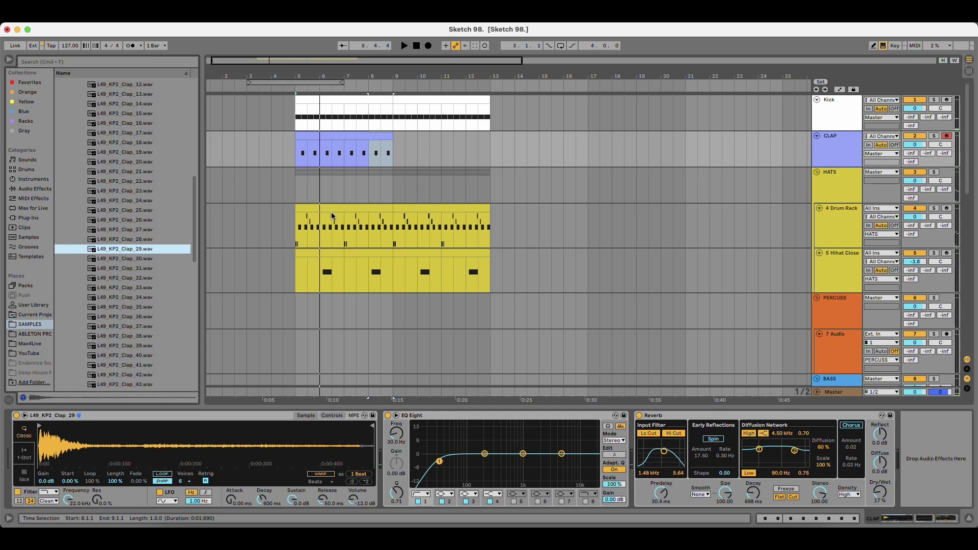
Group the L49_KP2_Clap_29 Simpler into a Drum Rack and place its pad on D3.
right_click(155, 415)
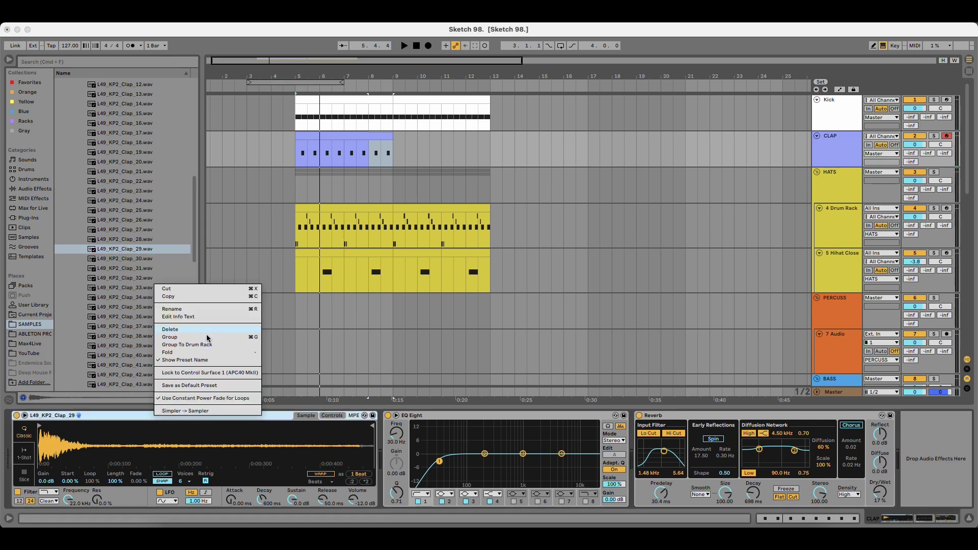
click(186, 345)
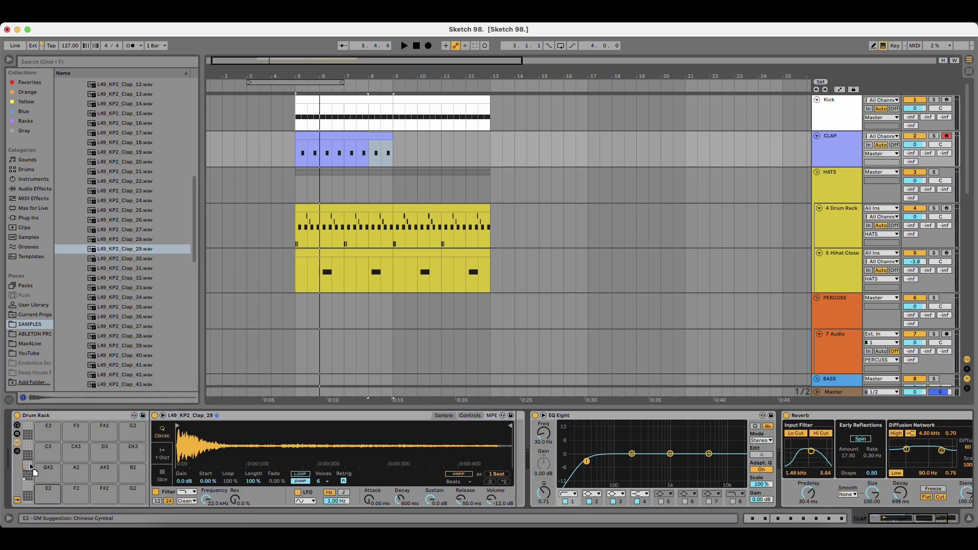
drag(104, 460, 105, 461)
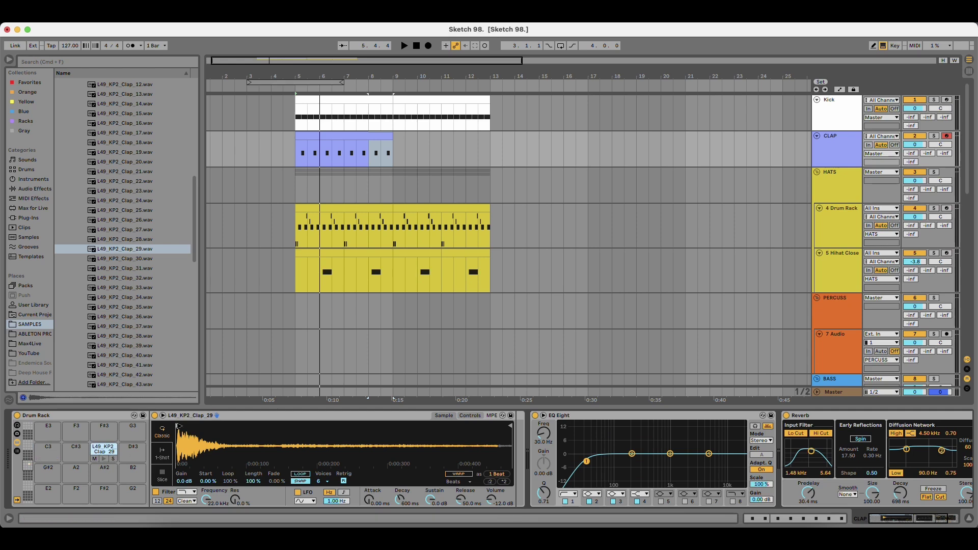
Audition the claps after L49_KP2_Clap_29, load L49_KP2_Clap_33 on the Drum Rack's C3 pad and play it with the groove.
key(Down)
key(Down)
key(Down)
key(Down)
key(Down)
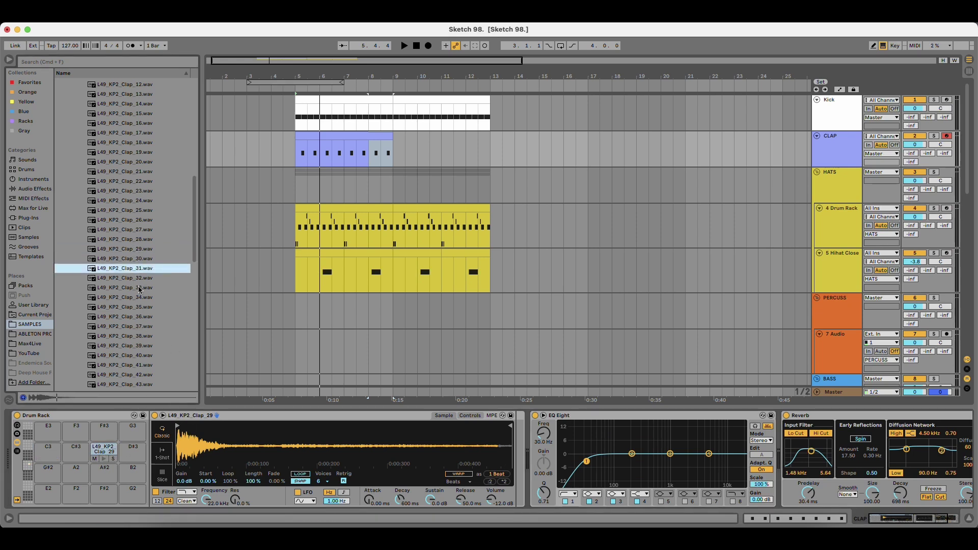
click(131, 288)
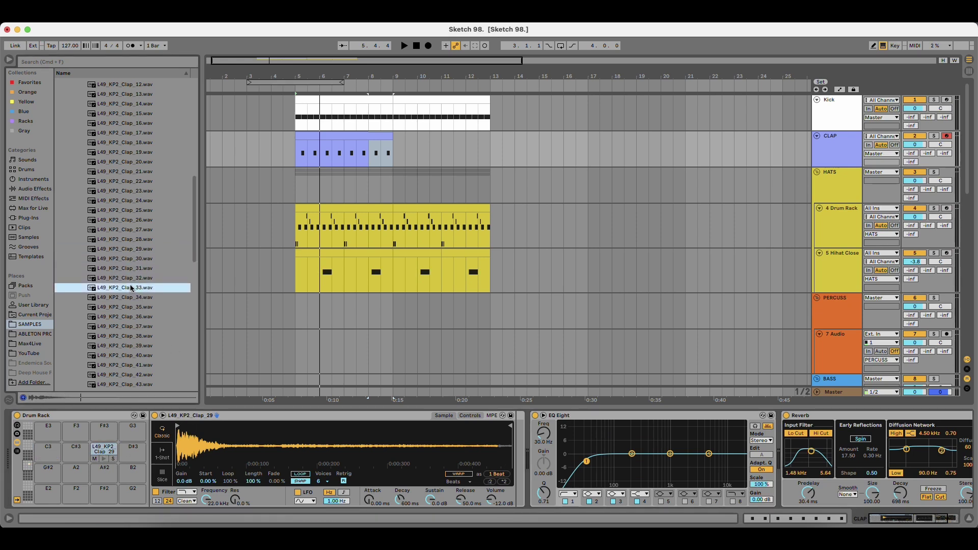
drag(47, 452, 47, 452)
key(space)
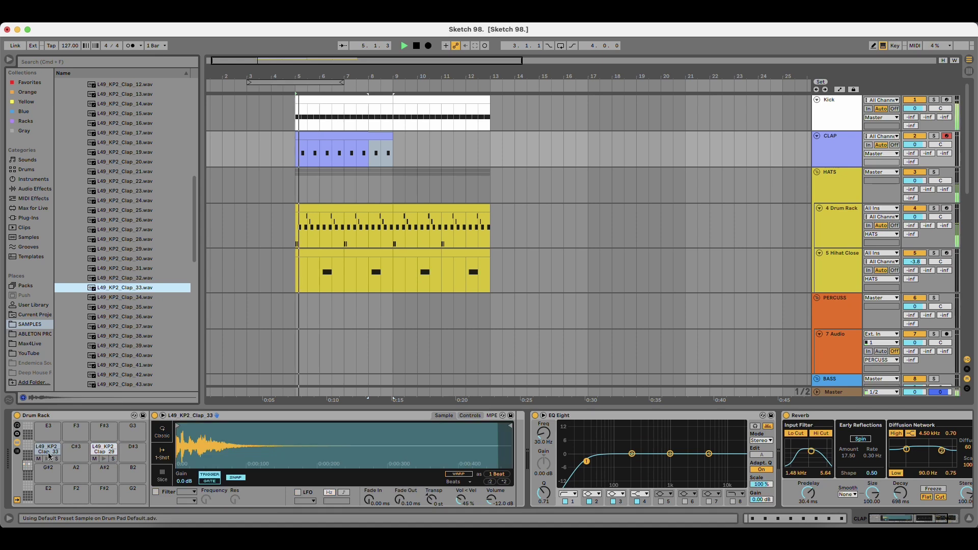
Set the L49_KP2_Clap_33 Simpler to Gate mode and replay the groove from bar 5.
click(210, 482)
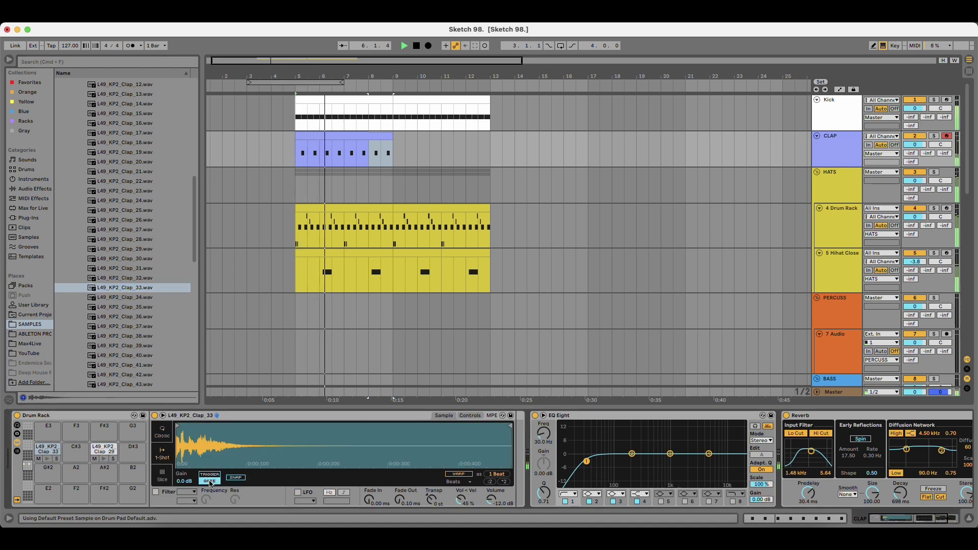
key(space)
key(space)
Layer a longer D3 clap over the C3 clap at 2.2 in the CLAP clip and duplicate the clip to bars 9 through 12.
double_click(320, 139)
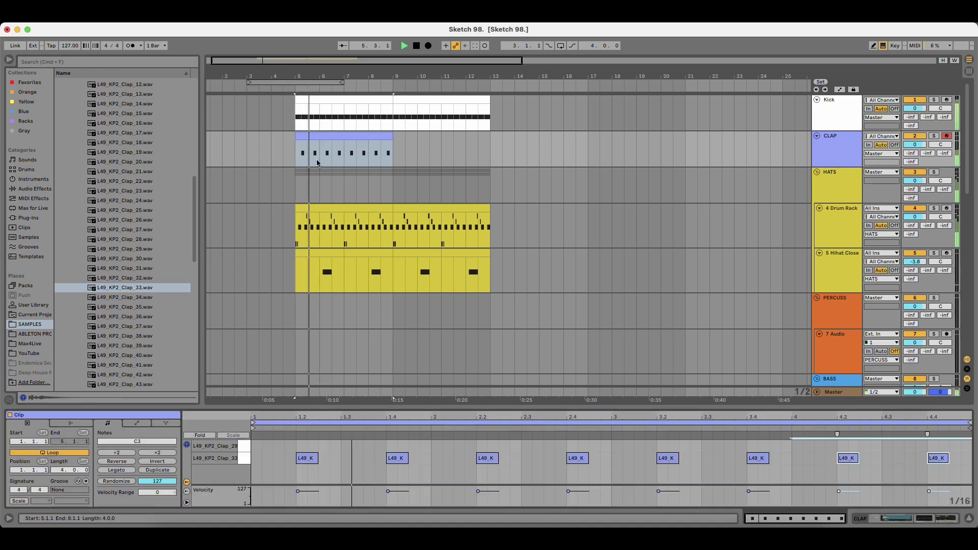
key(space)
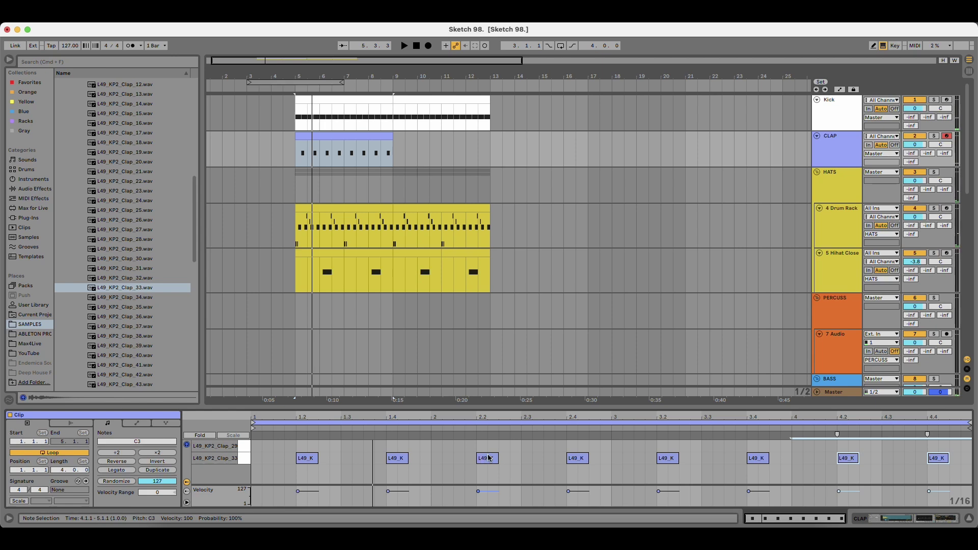
drag(488, 458, 490, 450)
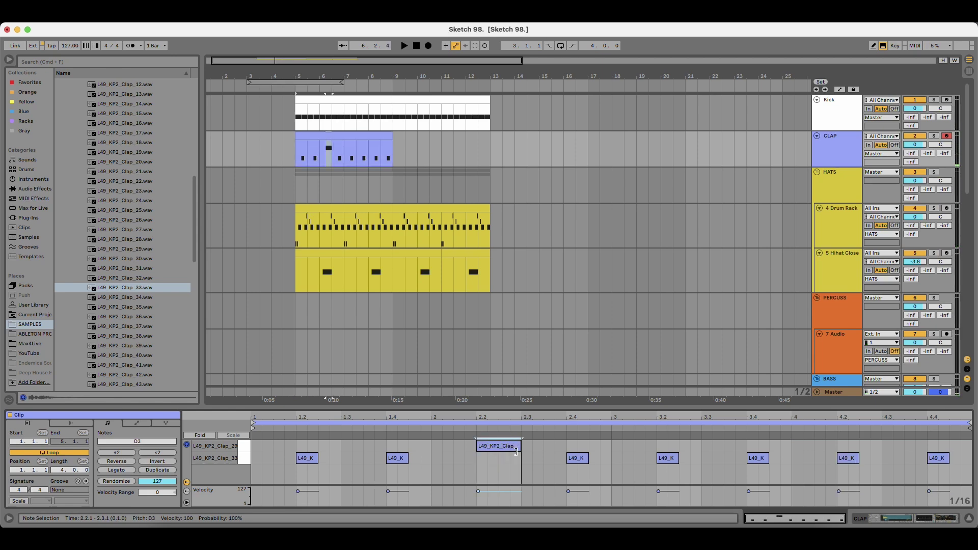
key(space)
double_click(484, 458)
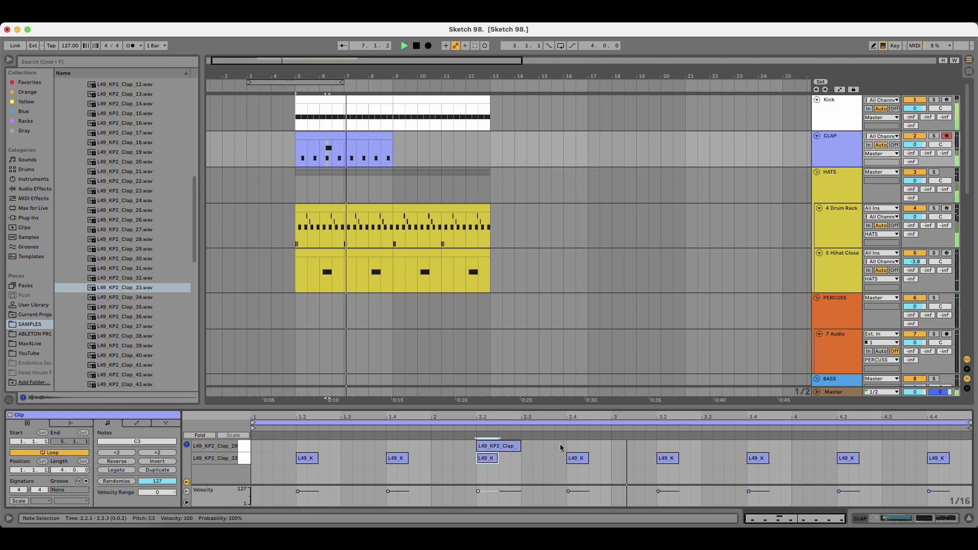
click(332, 158)
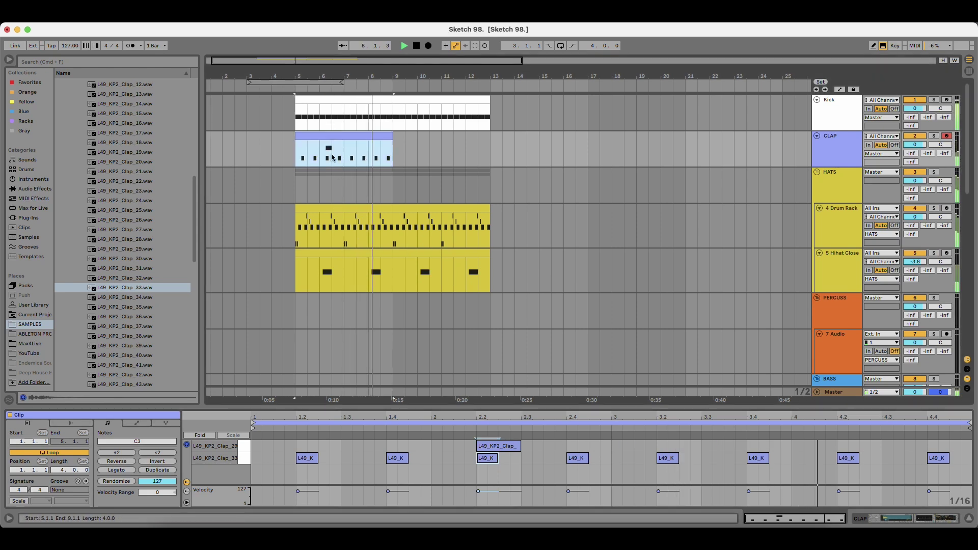
key(super+d)
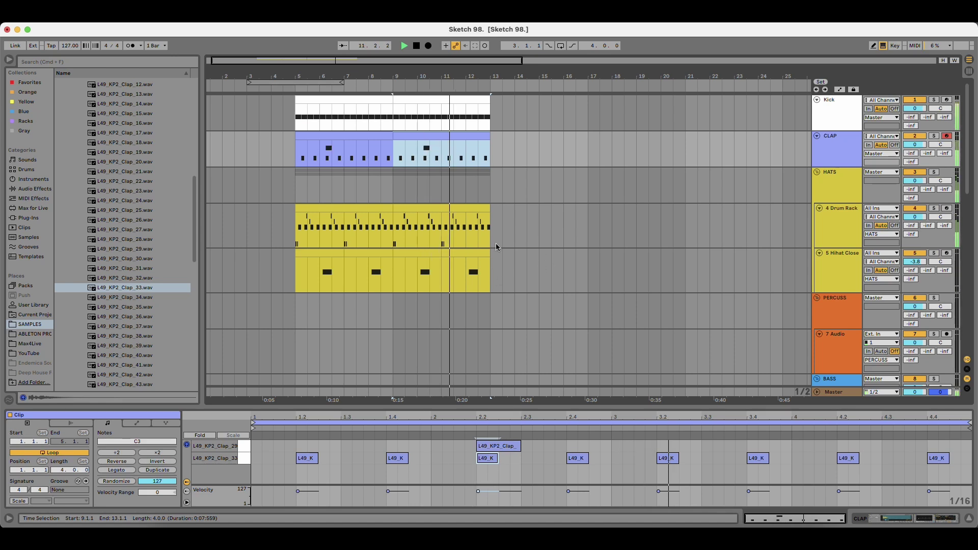
Show the Kick track's devices and open the KICKS folder inside DAS in the sample library.
double_click(836, 103)
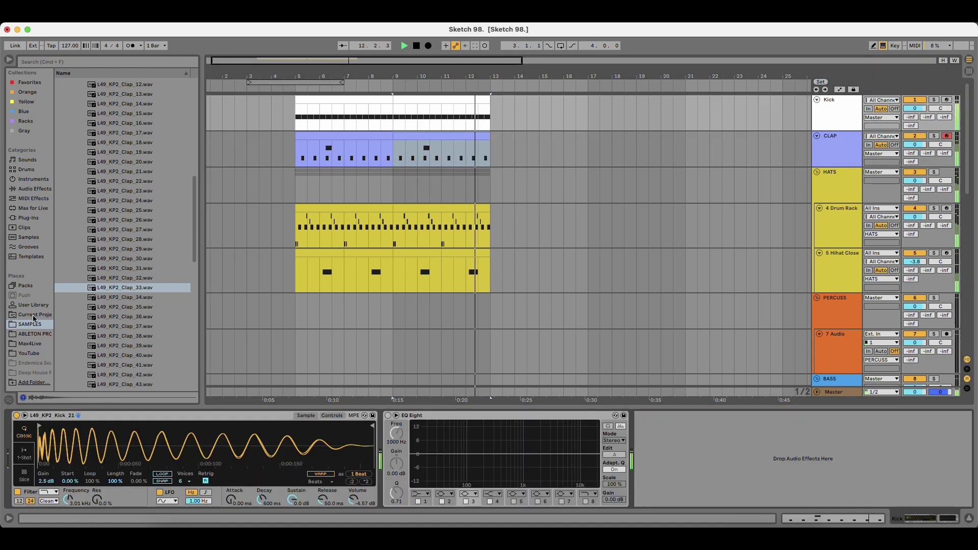
key(space)
scroll(158, 214, up, 10)
click(96, 133)
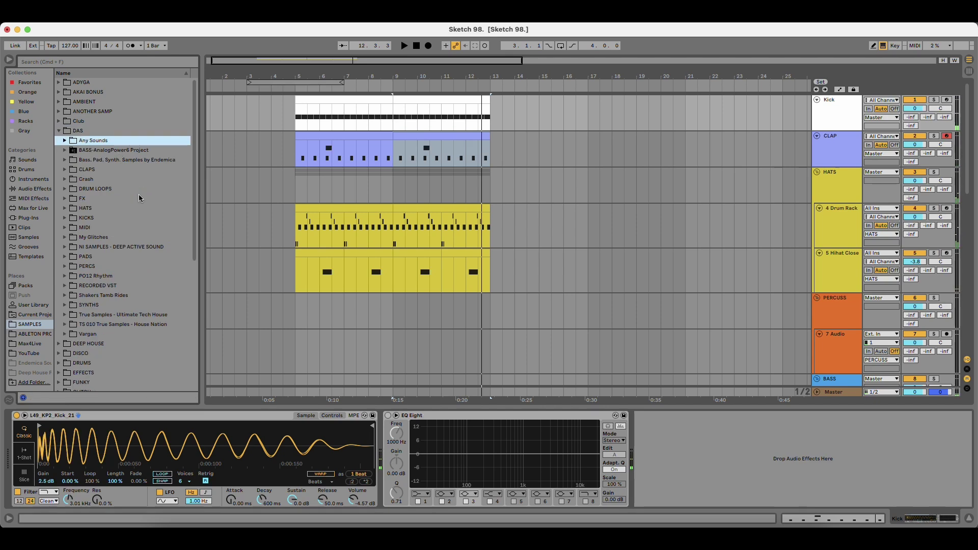
click(98, 208)
click(101, 210)
click(103, 217)
key(Down)
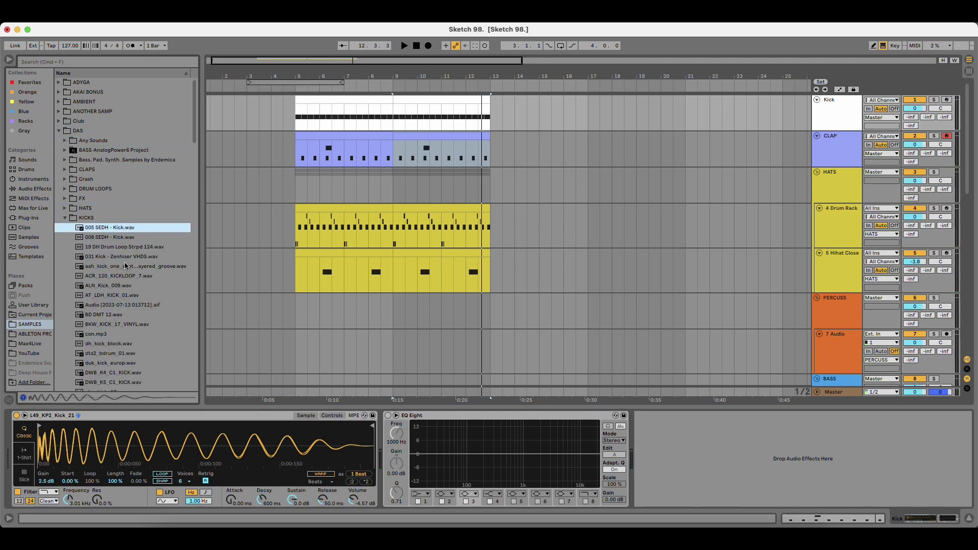
Try 008 SEDH - Kick in the Kick track's Simpler and play it with the groove from bar 5.
scroll(131, 259, down, 3)
key(Down)
click(841, 118)
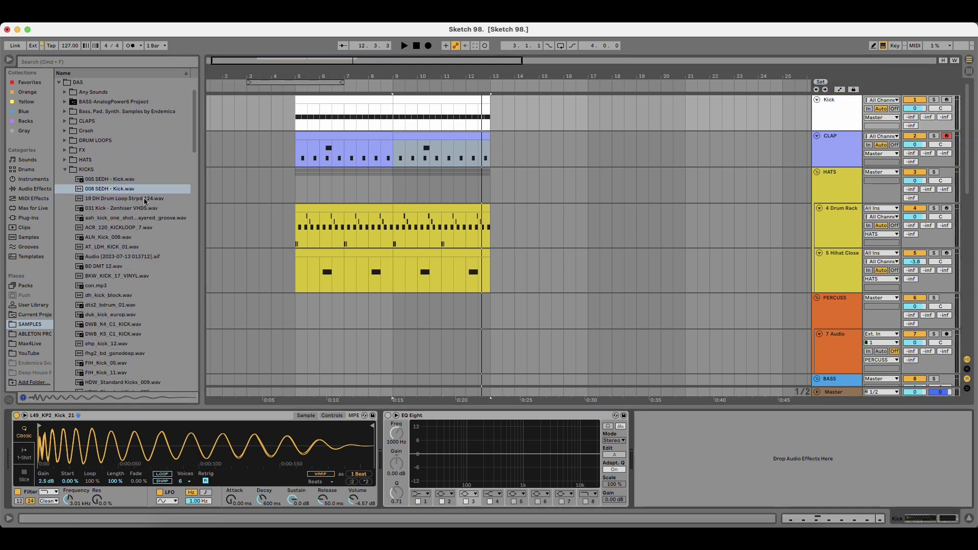
drag(118, 190, 94, 448)
key(space)
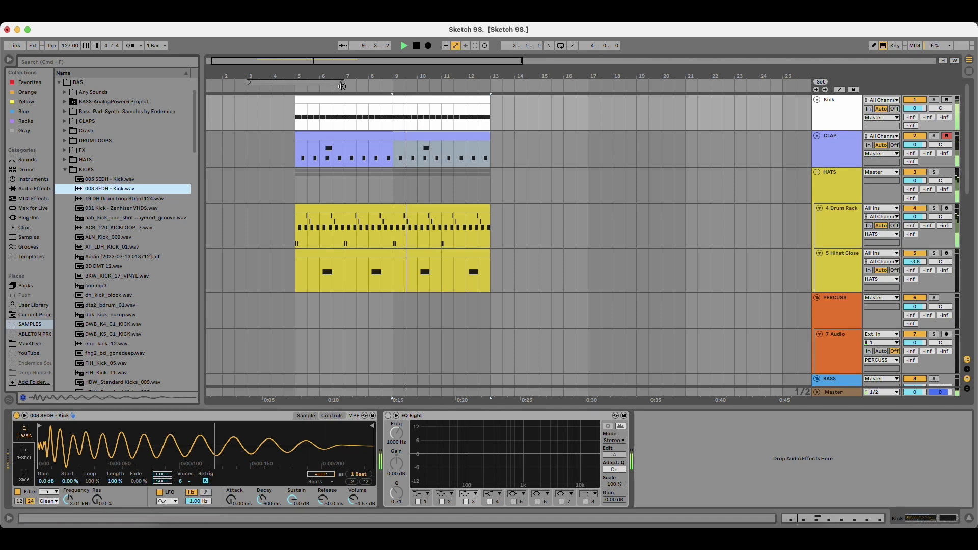
click(314, 99)
key(space)
key(space)
Try 031 Kick - Zenhiser VHDS and 19 DH Drum Loop Strpd 124 on the Kick track, undoing the drum loop swap.
key(Down)
key(Down)
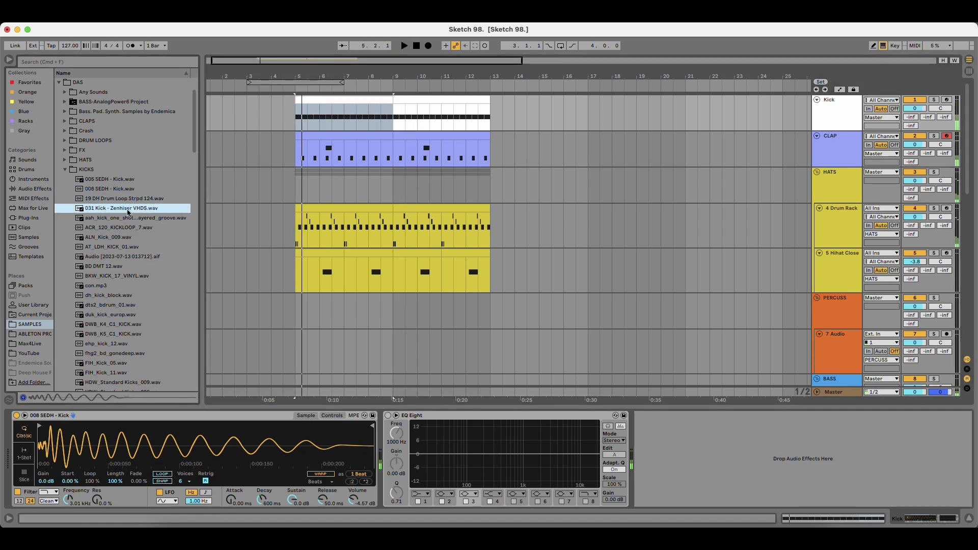
drag(128, 208, 94, 453)
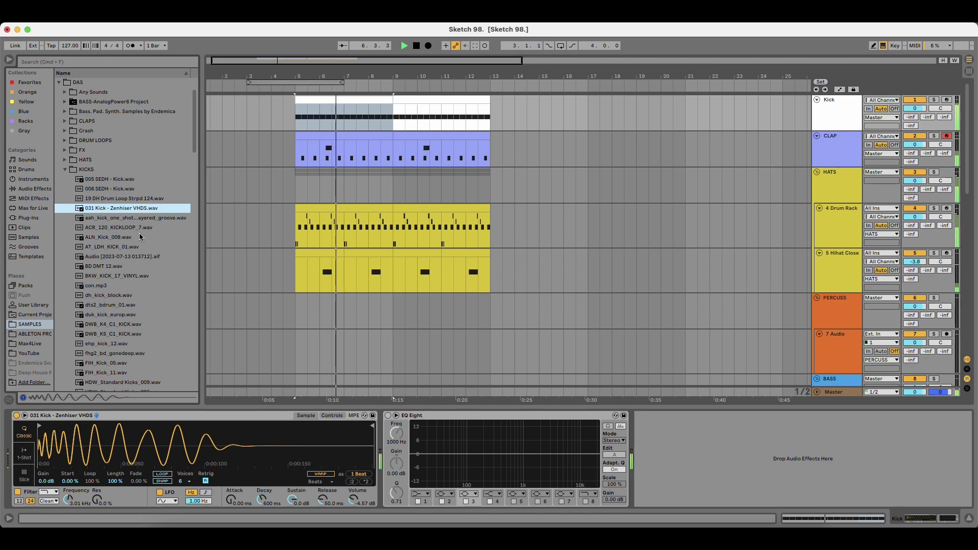
drag(122, 199, 86, 448)
key(super+z)
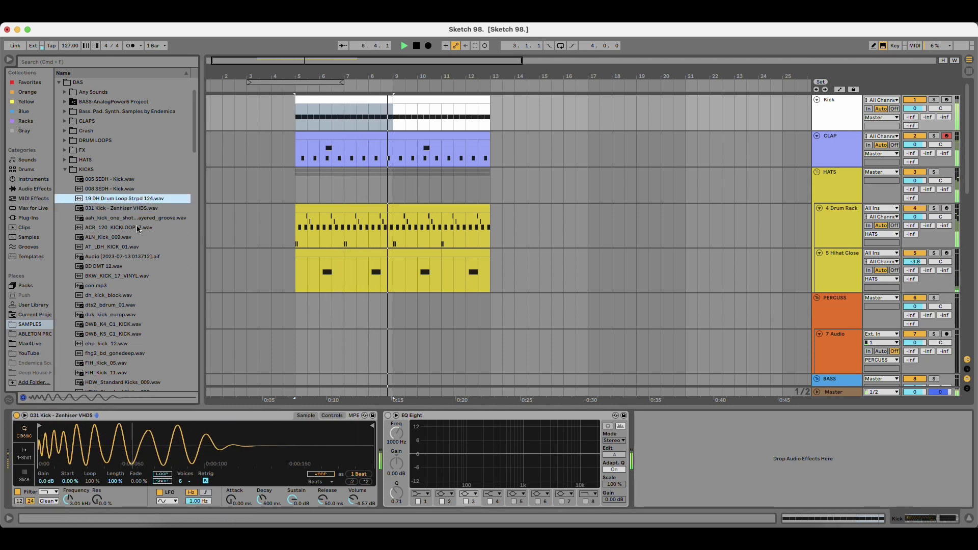
Audition the kicks around ACR_120_KICKLOOP_7 and try ALN_Kick_009 in the Kick Simpler with the groove playing.
click(125, 230)
key(Up)
click(112, 249)
key(Up)
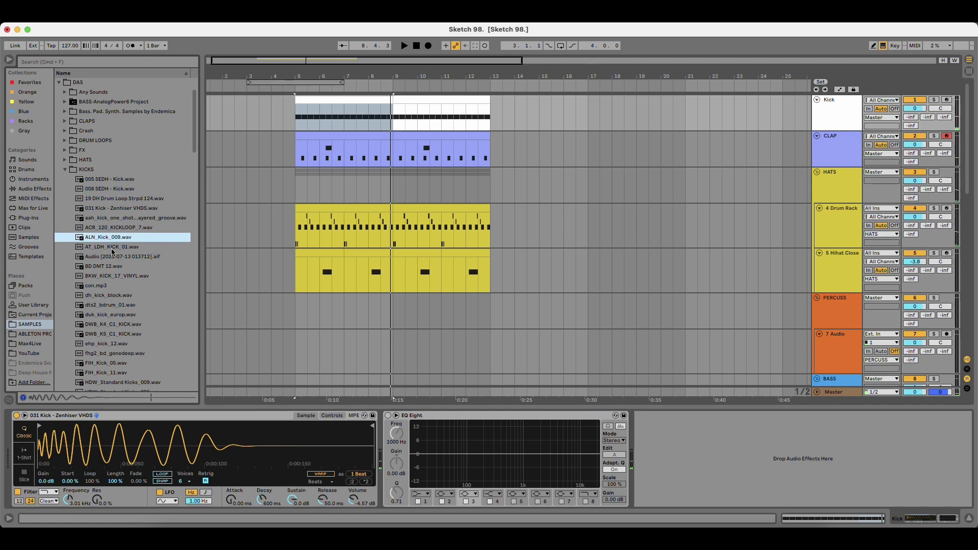
drag(95, 441, 95, 441)
key(space)
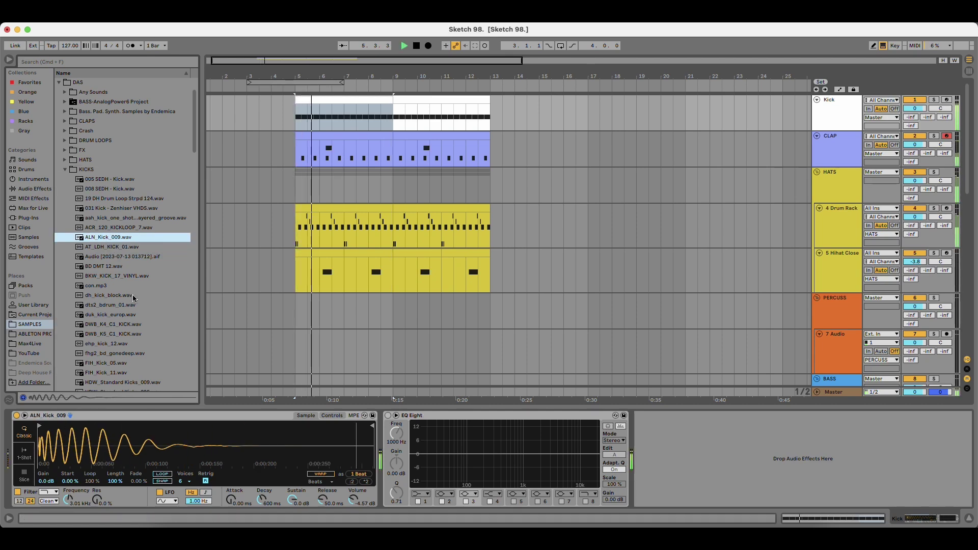
Try AT_LDH_KICK_01 and BKW_KICK_17_VINYL in the Kick Simpler during playback and undo the BKW_KICK_17_VINYL swap.
key(Down)
key(Return)
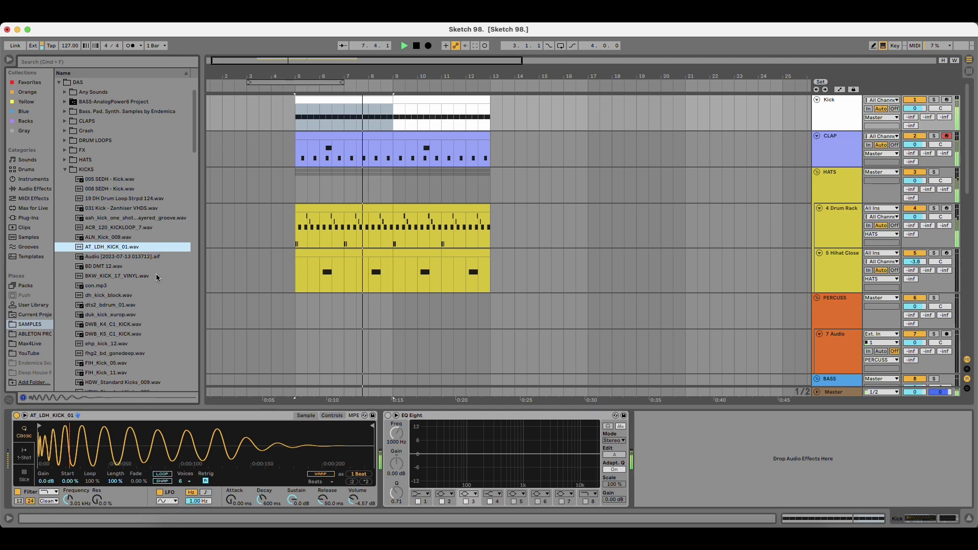
click(120, 276)
key(Return)
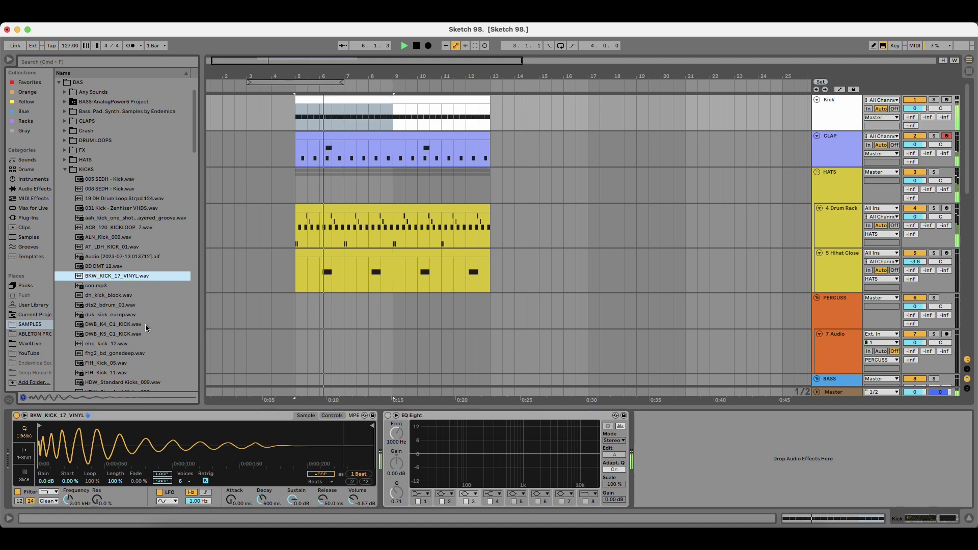
key(super+z)
key(space)
Audition the kick samples from con.mp3 through DWB_K4_C1_KICK.wav.
click(125, 287)
scroll(133, 280, down, 2)
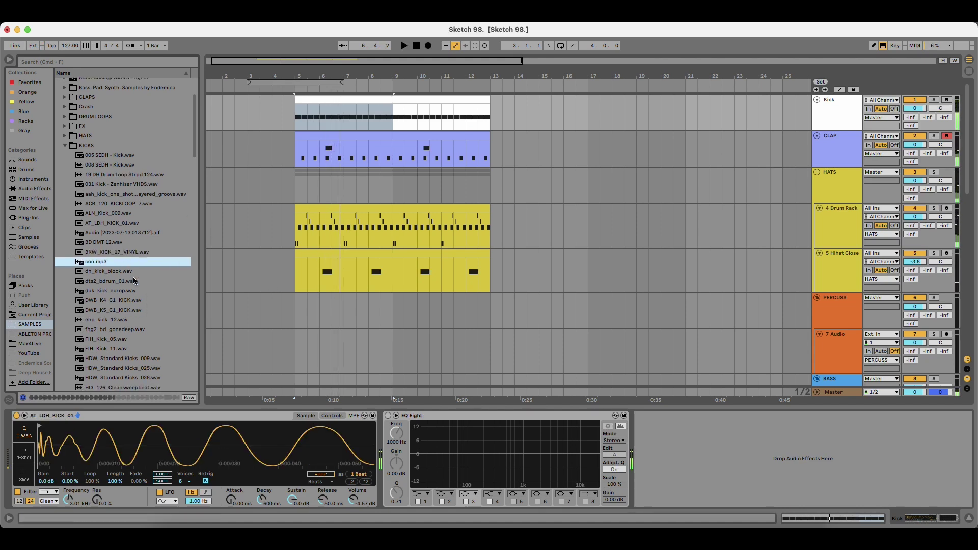
key(Down)
scroll(133, 268, down, 2)
key(Down)
key(Down)
key(Down)
key(Down)
key(Down)
key(Down)
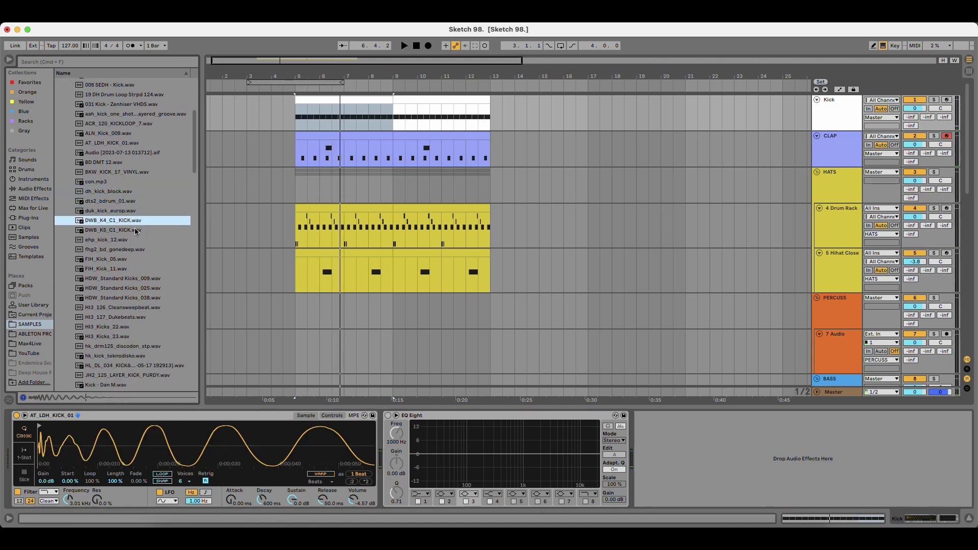
Audition the numbered kick samples further down the KICKS folder, working back past kick4.wav to kick2.wav.
scroll(136, 283, down, 3)
scroll(136, 284, down, 10)
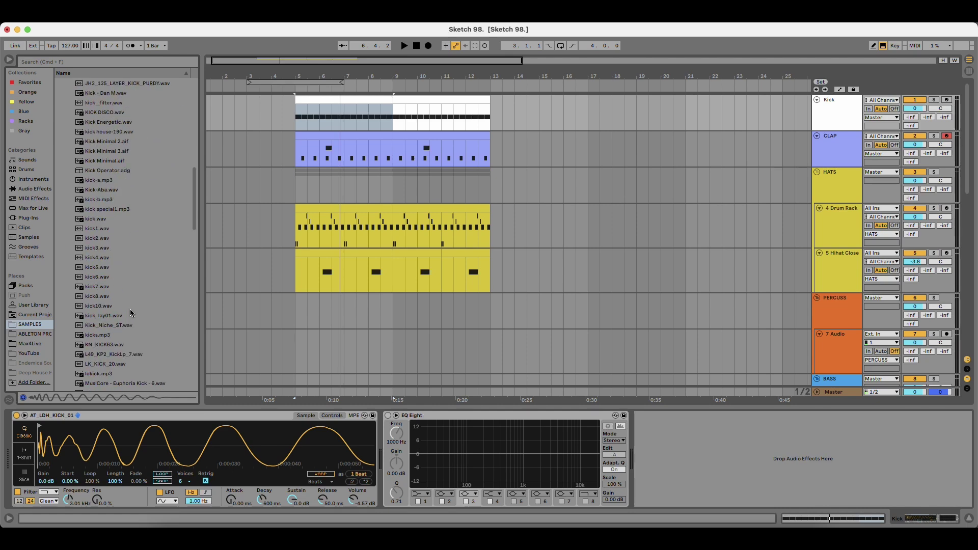
key(Up)
key(Up)
key(Up)
key(Up)
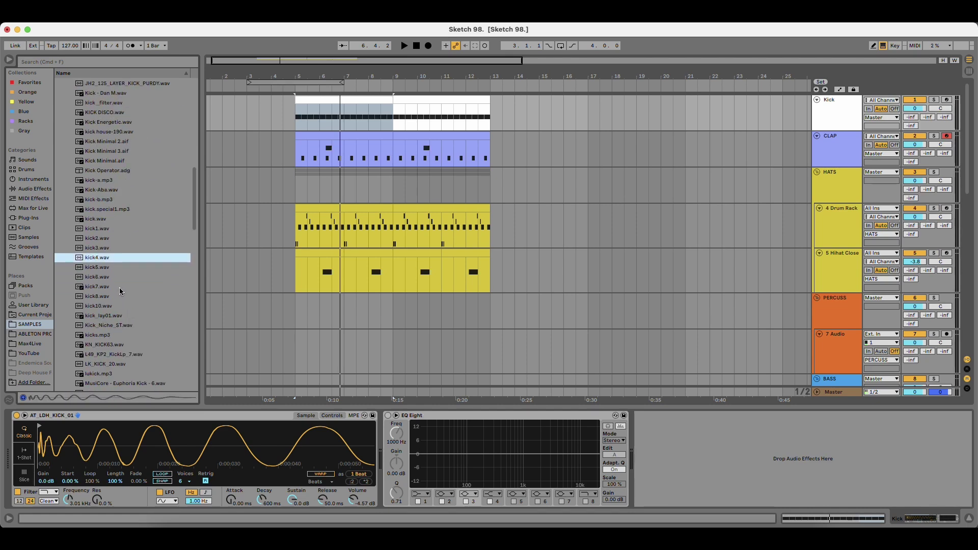
key(Up)
key(Up)
Load kick2.wav into the Kick track's Simpler and crop the sample to its first hit.
drag(112, 238, 131, 447)
key(space)
drag(371, 444, 51, 439)
right_click(74, 435)
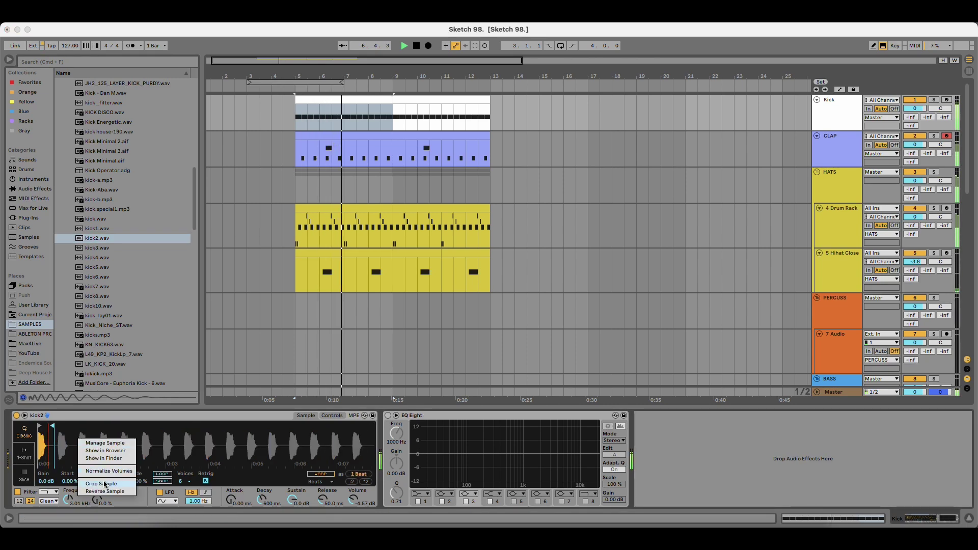
click(88, 466)
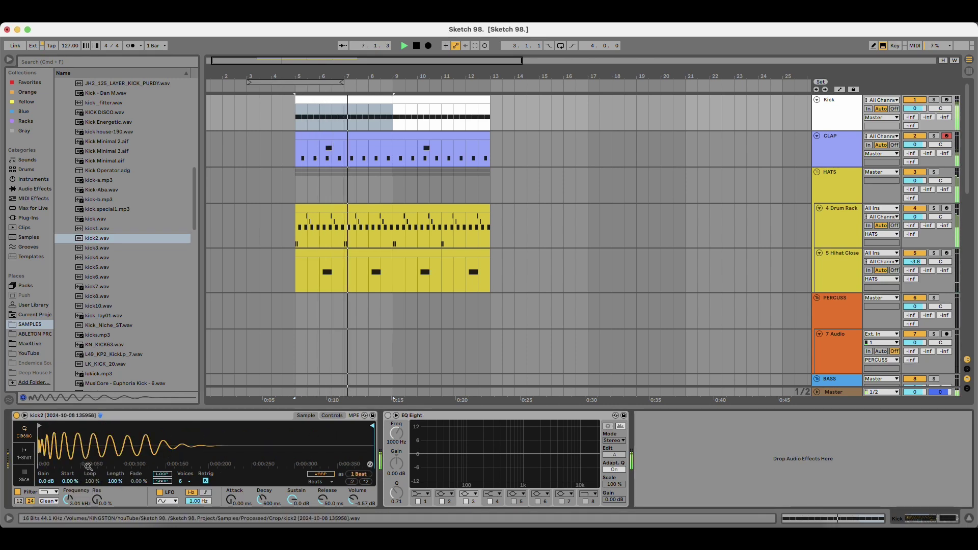
click(18, 492)
click(18, 492)
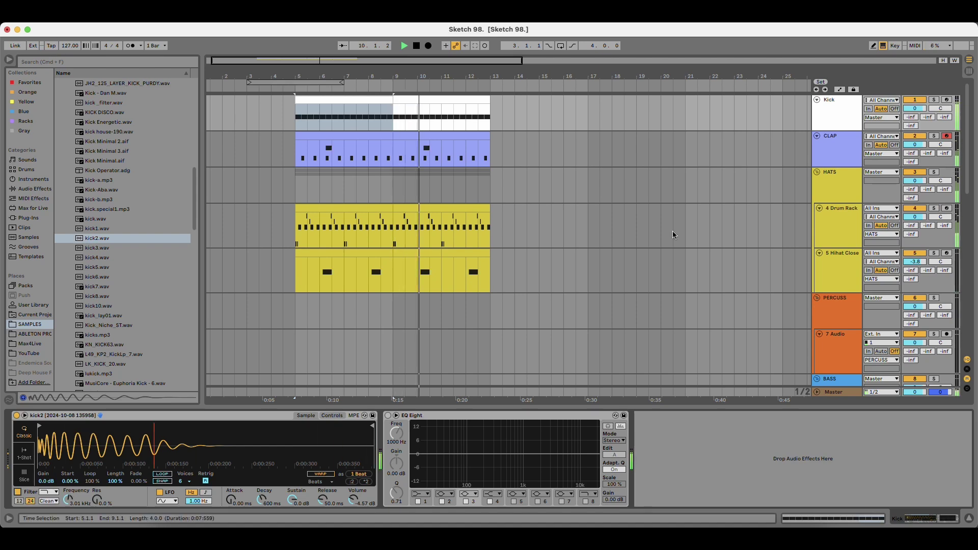
Solo the Kick track and inspect its spectrum and level with Voxengo SPAN on the Master.
click(934, 101)
key(space)
click(846, 393)
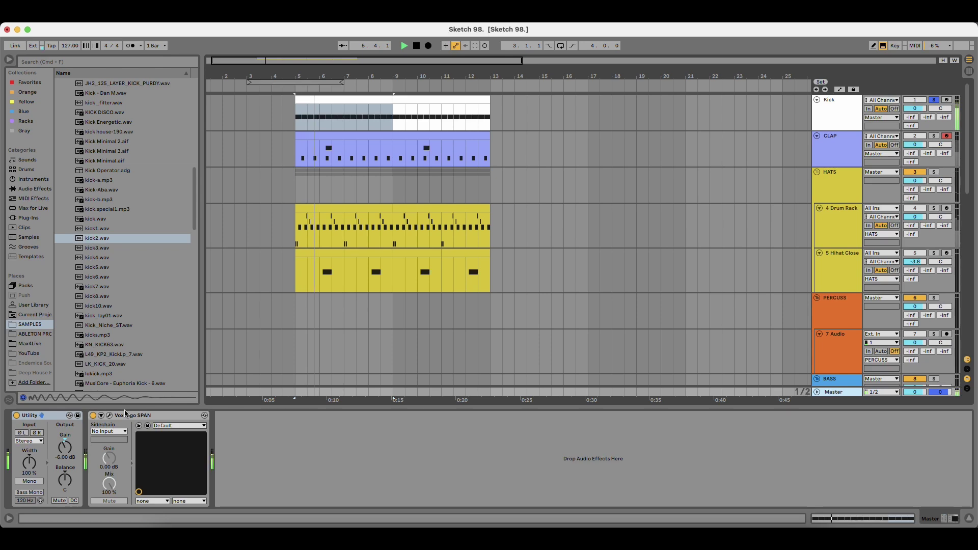
click(109, 415)
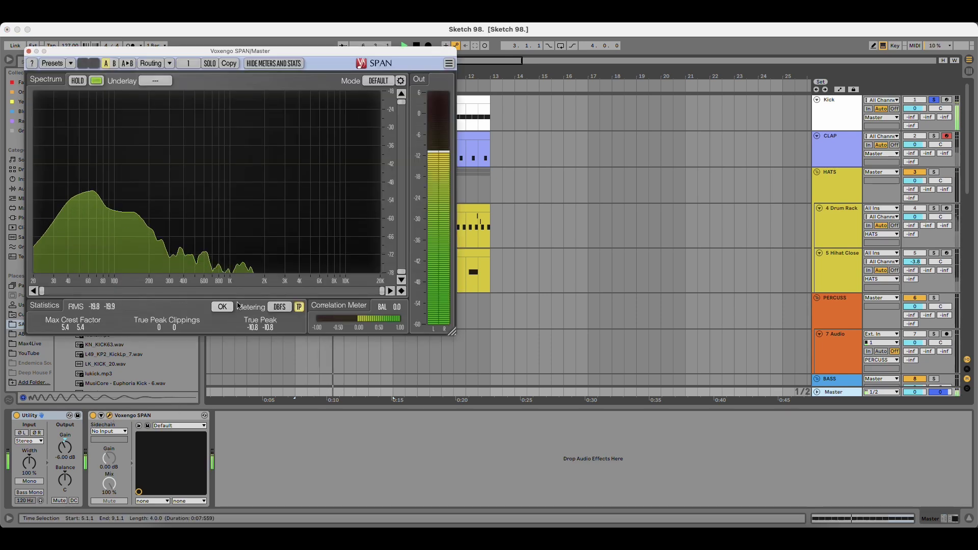
Set the kick2 Simpler's sample gain to 2.5 dB and close the SPAN analyzer.
click(848, 118)
drag(52, 477, 52, 455)
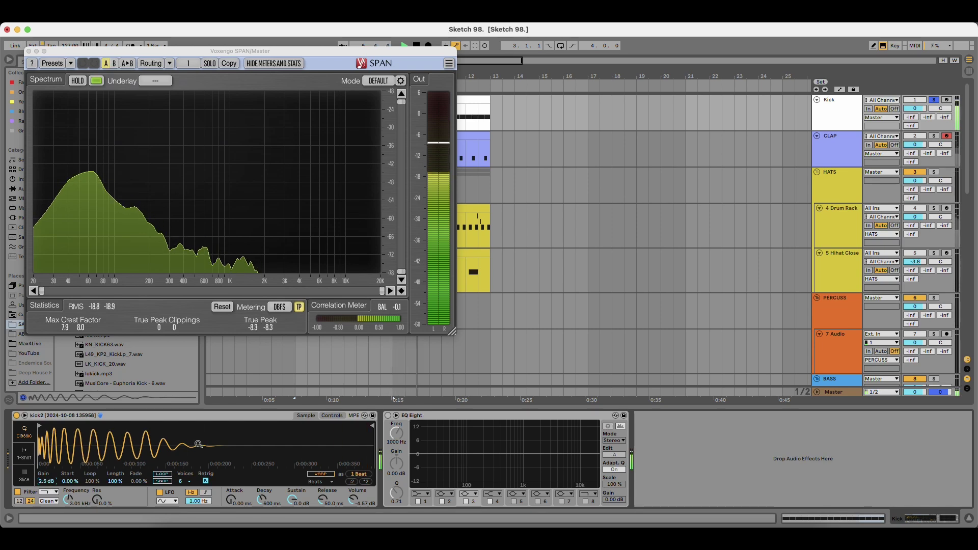
click(29, 52)
Enable EQ Eight on the Kick track and switch off its bands 2, 3 and 4.
click(389, 416)
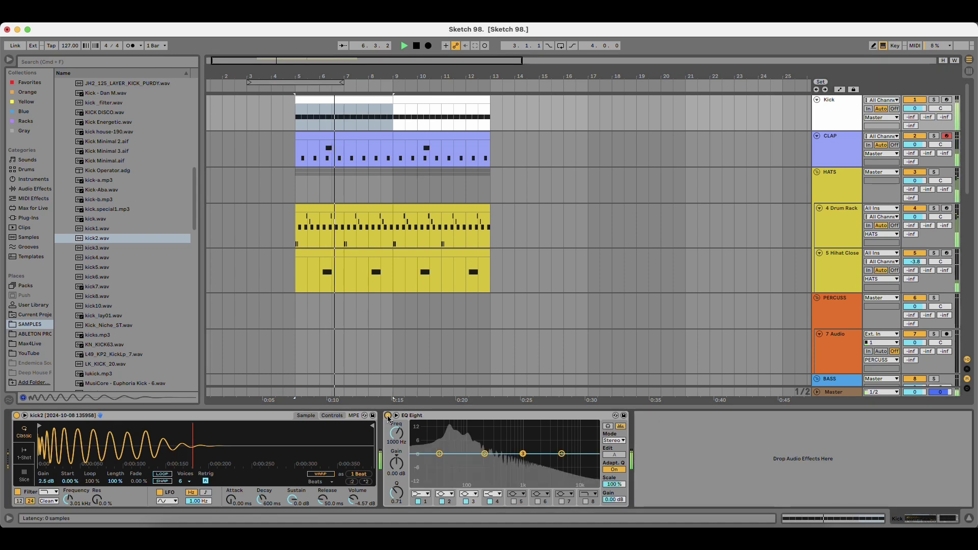
click(442, 501)
click(465, 502)
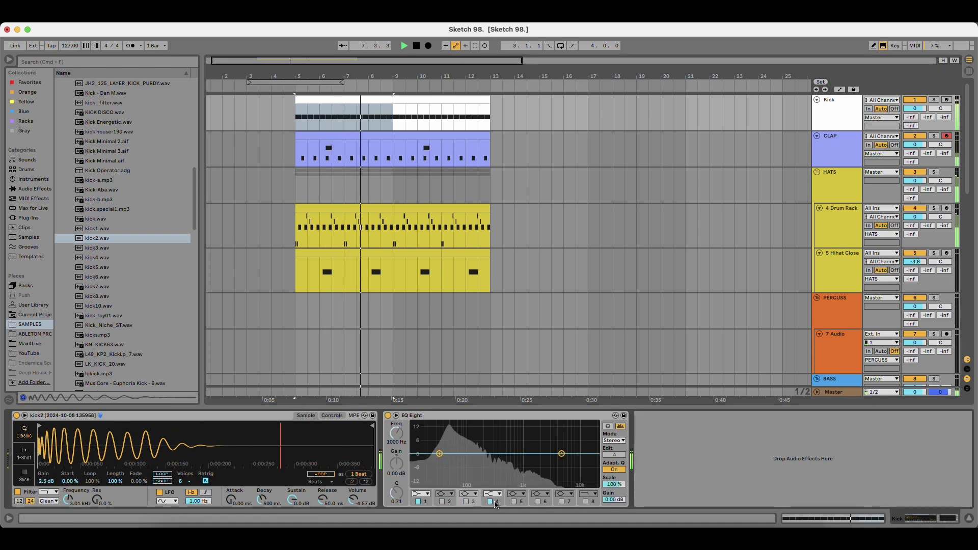
click(496, 502)
Change EQ Eight's band 1 to a bell filter, set it to about 45.4 Hz and -0.62 dB, and stop playback.
click(421, 494)
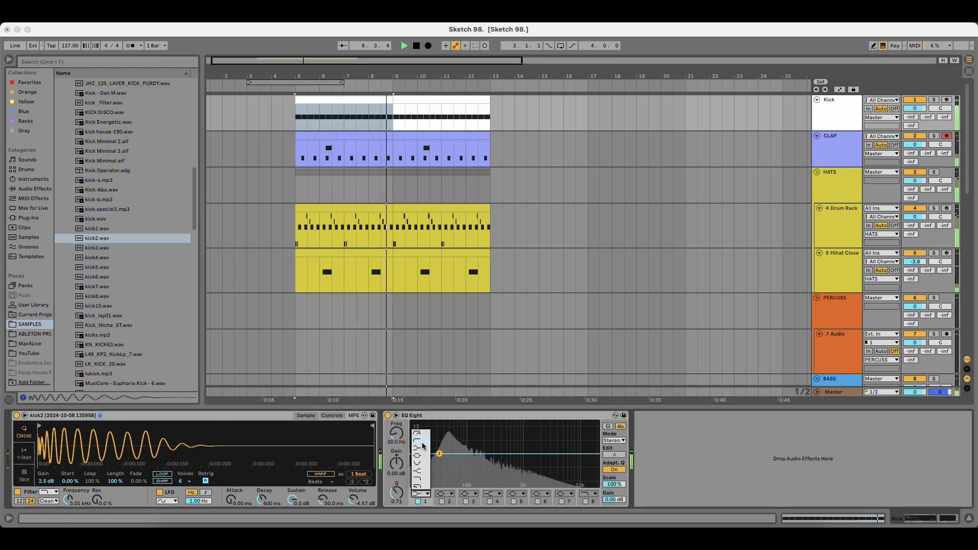
click(421, 457)
drag(439, 454, 449, 455)
key(space)
Audition alternative kick samples around kick4.wav and between kick.special1.mp3 and Kick-Aba.wav.
click(104, 257)
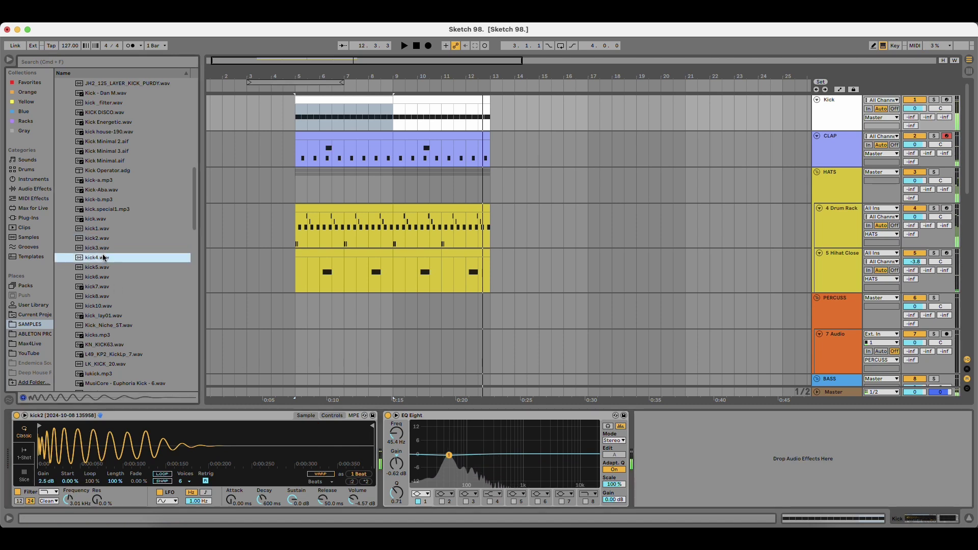
key(Up)
key(Down)
key(Down)
key(Down)
click(107, 216)
key(Up)
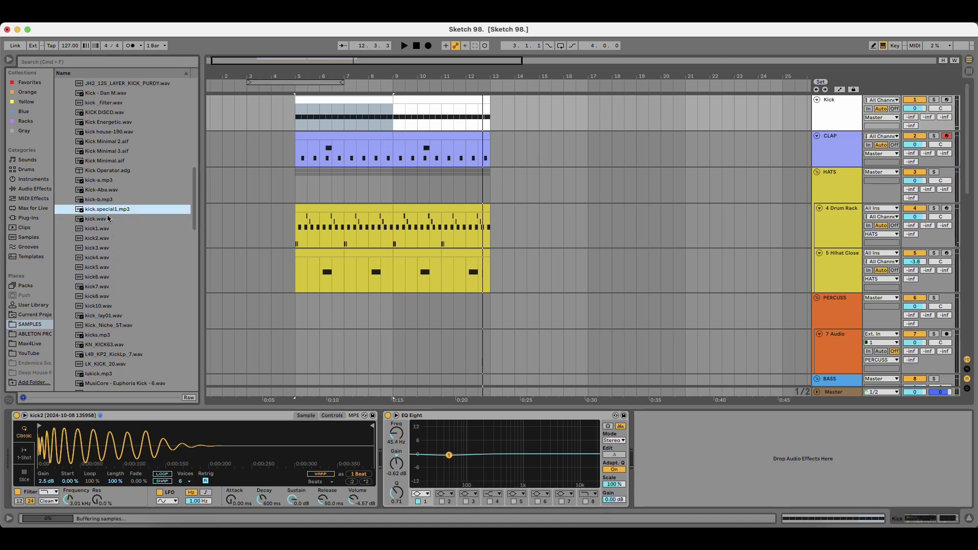
key(Up)
key(Up)
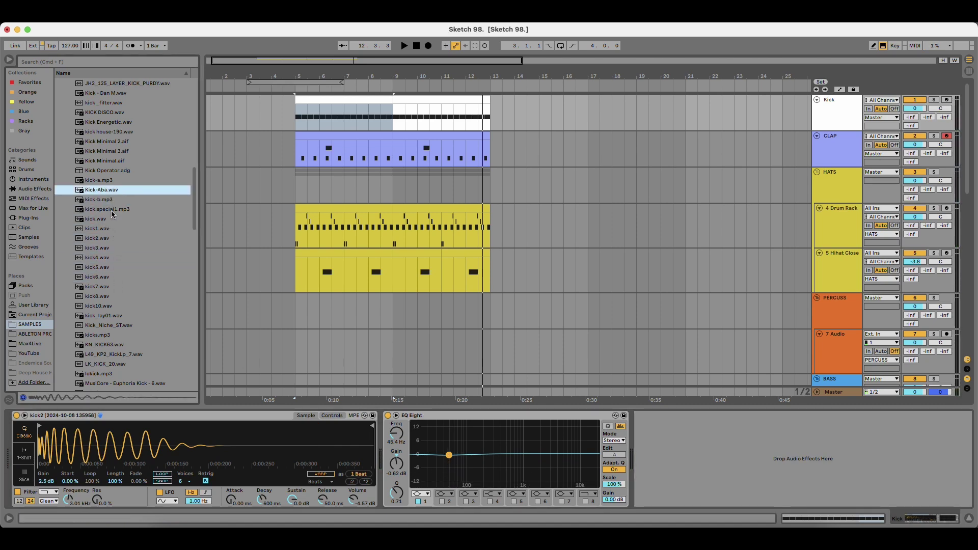
key(Up)
key(Down)
key(Down)
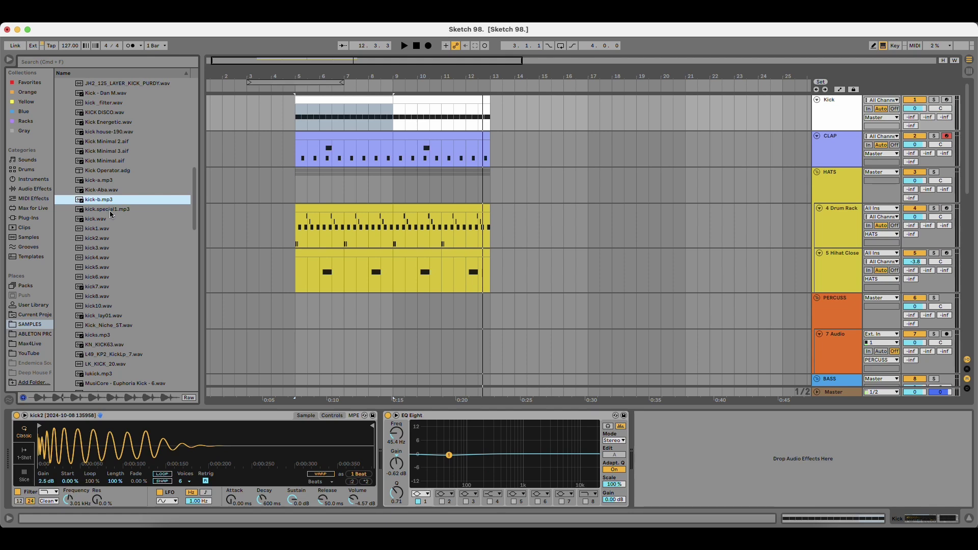
Audition the kick samples from kick5.wav down to Kick_Niche_ST.wav.
click(110, 268)
scroll(105, 294, down, 3)
key(Down)
key(Down)
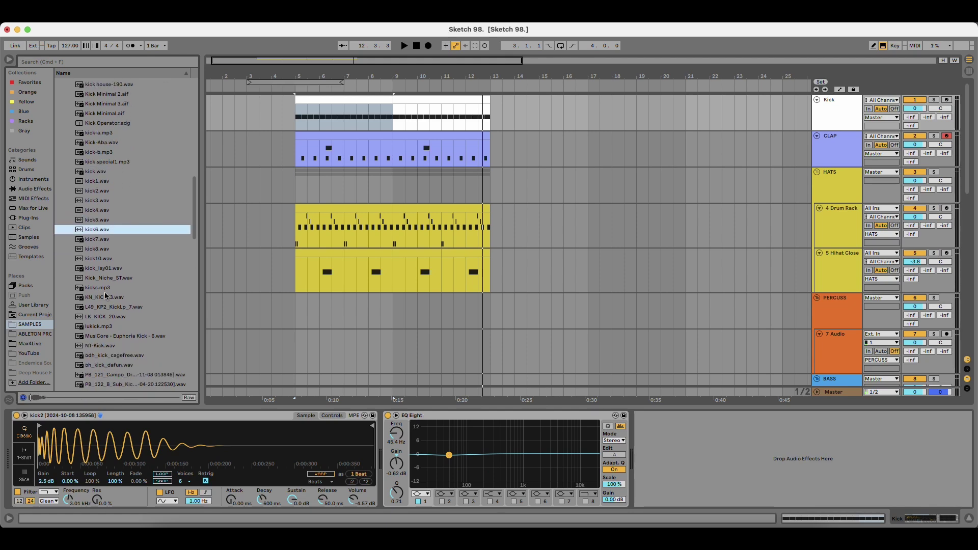
key(Down)
key(Down)
scroll(105, 294, down, 1)
key(Down)
key(Down)
scroll(105, 293, down, 2)
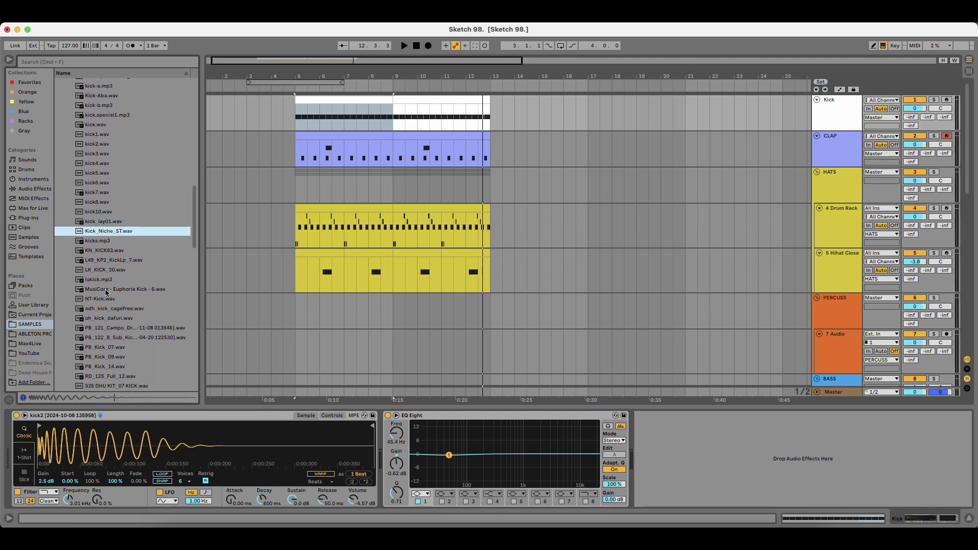
Try Kick_Niche_ST.wav in the Kick track's Simpler by loading it and playing the groove.
key(Return)
key(space)
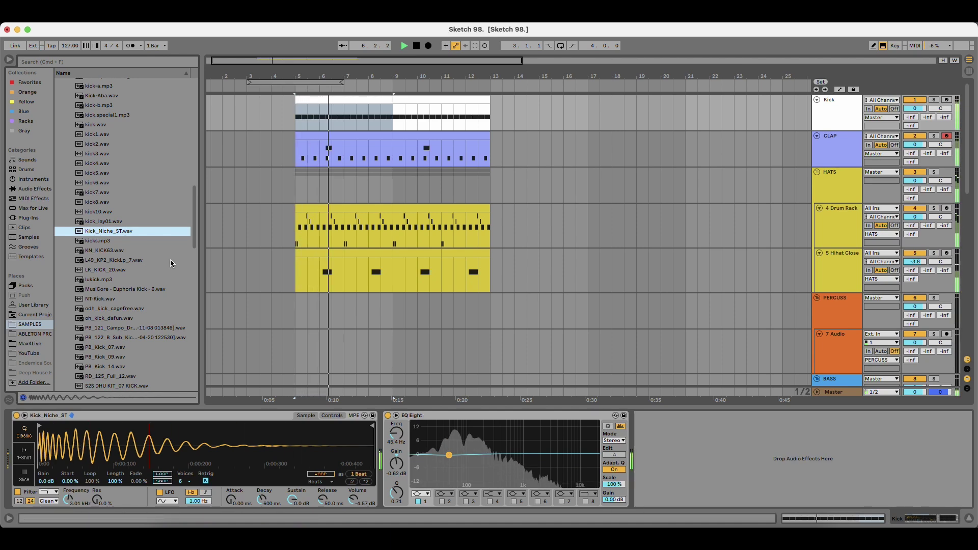
key(space)
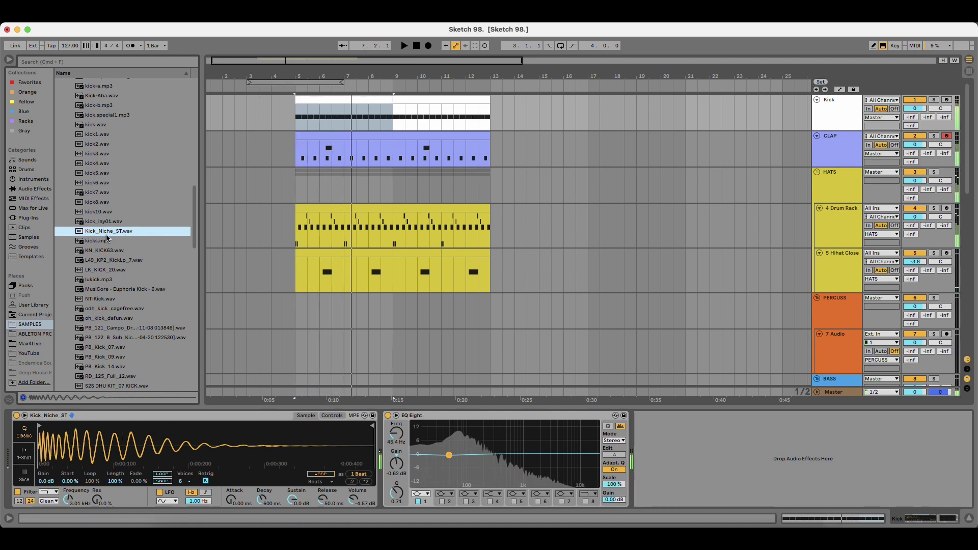
Load L49_KP2_KickLp_7.wav into the Kick track's Simpler, limited to its first hit, and play it with the groove.
key(Down)
key(Down)
key(Down)
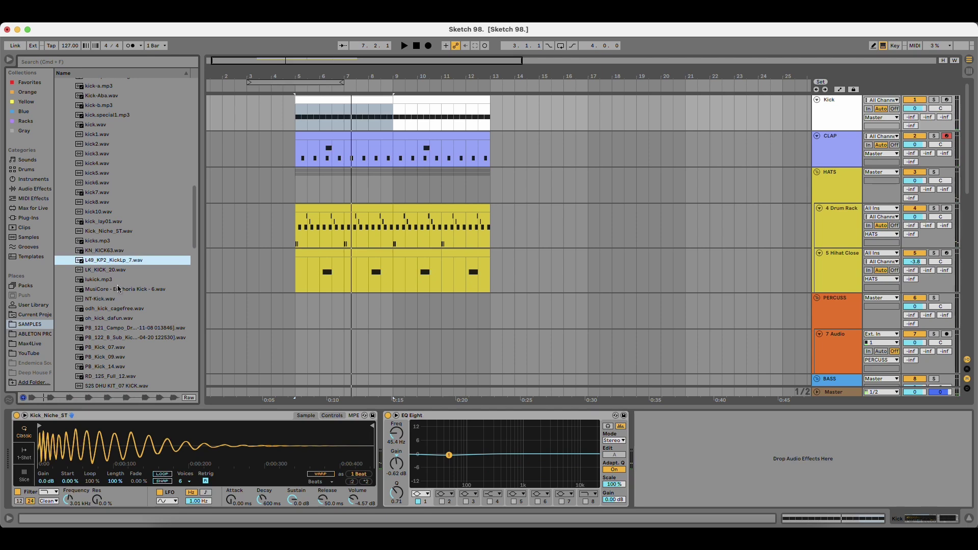
key(Down)
drag(115, 262, 93, 443)
key(space)
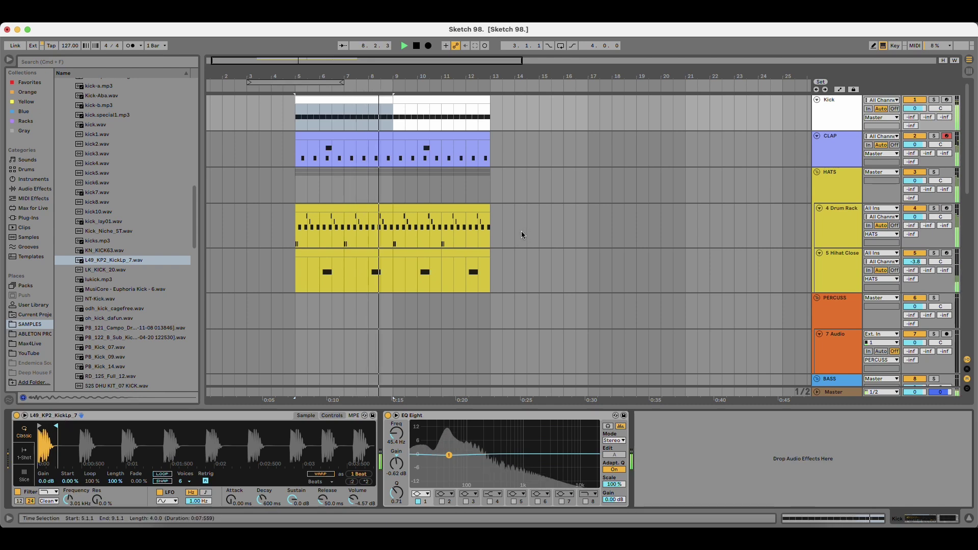
key(space)
Collapse the DAS folder in the sample library and expand the DRUMS folder.
scroll(106, 297, up, 5)
scroll(105, 297, up, 15)
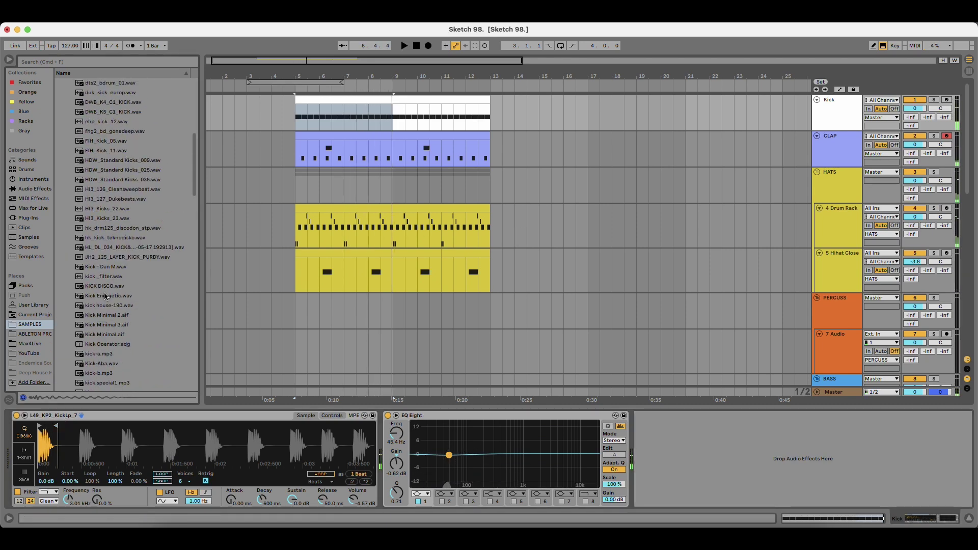
click(97, 131)
key(Left)
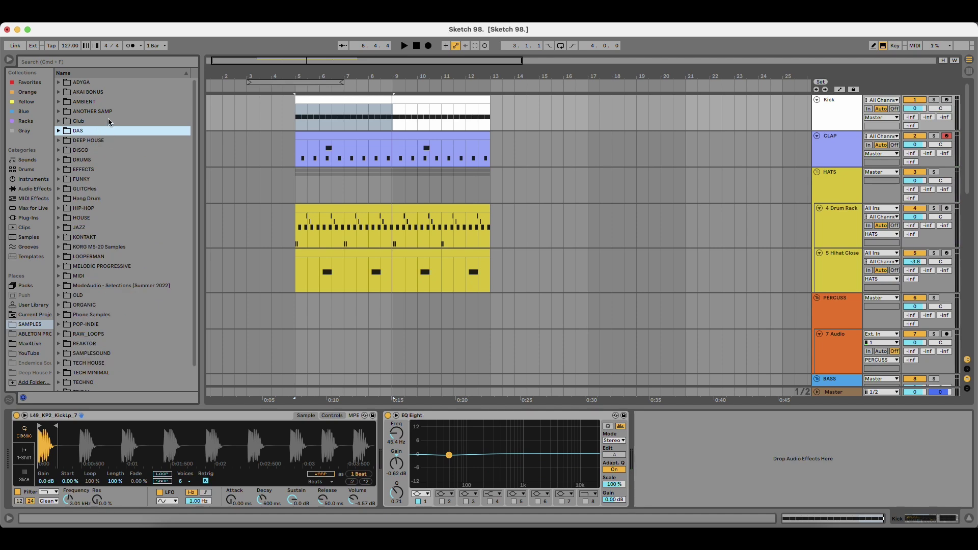
click(100, 176)
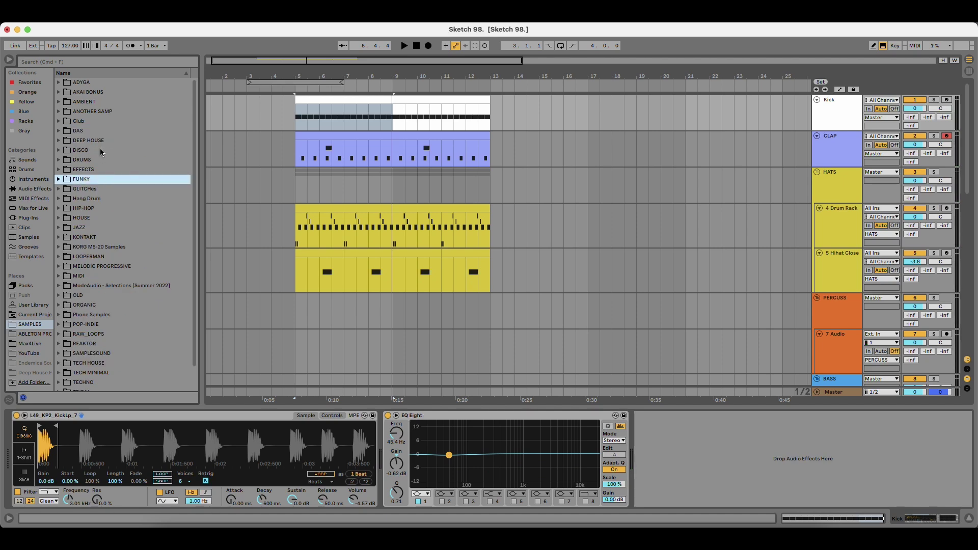
click(100, 149)
click(100, 161)
key(Right)
Collapse the SingleHits folder and its parent pack, Loop 49 - Killer Percussion 2.
scroll(114, 265, down, 3)
click(114, 270)
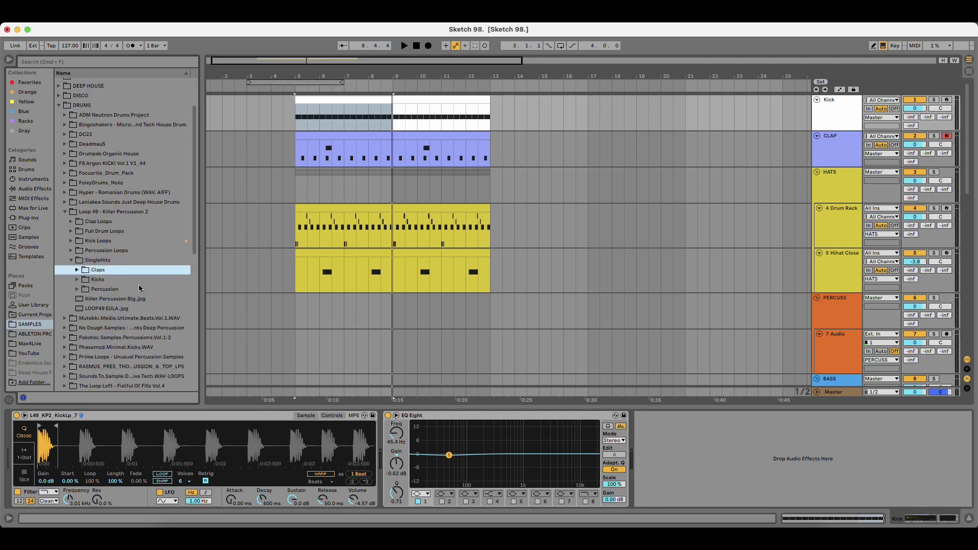
key(Left)
key(Left)
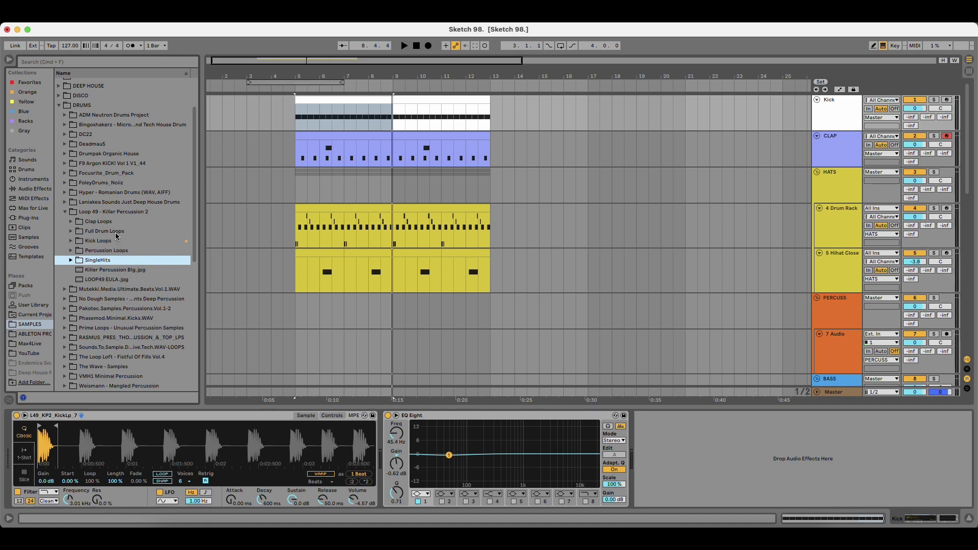
key(Left)
key(Left)
Open the Hat Loops folder in the Laniakea Sounds Just Deep House Drums pack and audition its JDHD hat loops.
key(Up)
key(Right)
key(Down)
key(Right)
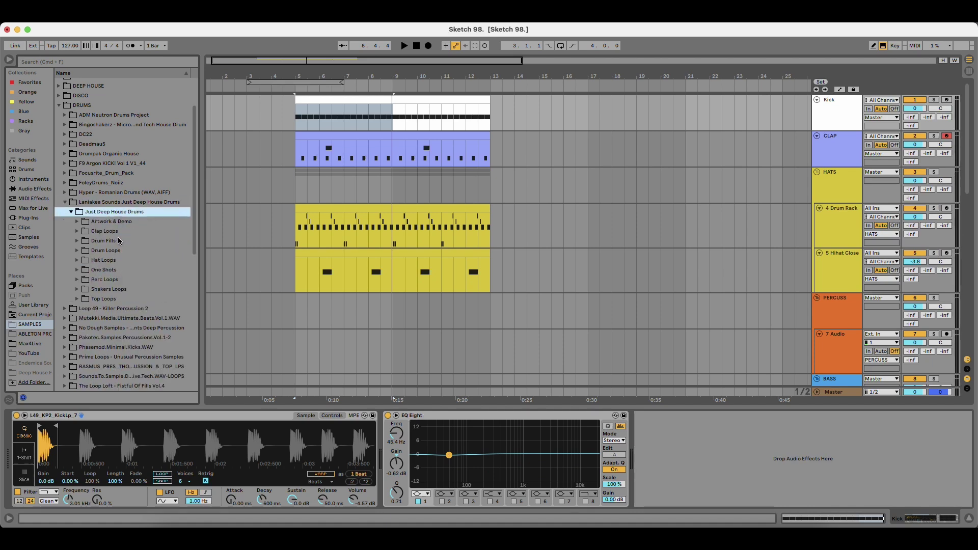
click(126, 261)
key(Right)
key(Down)
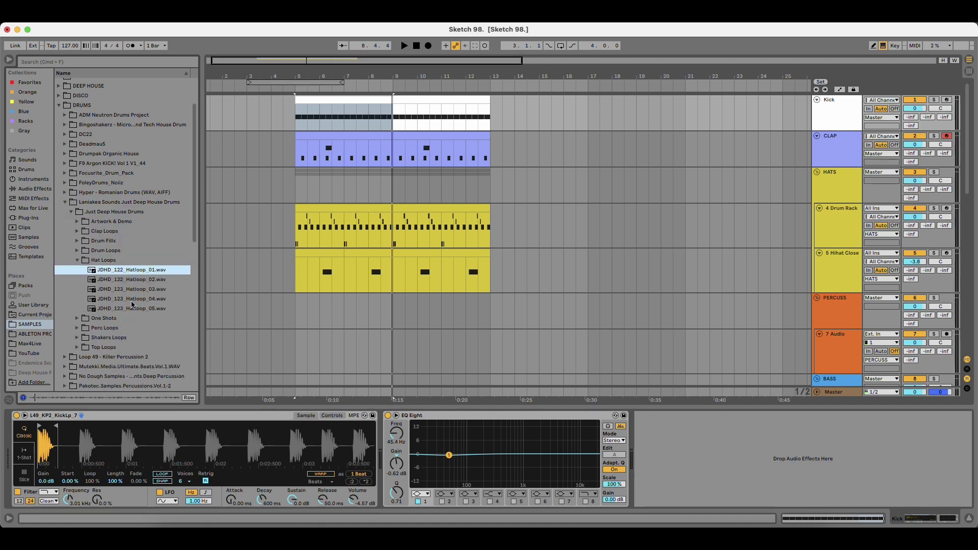
key(Down)
key(Down)
scroll(132, 305, down, 1)
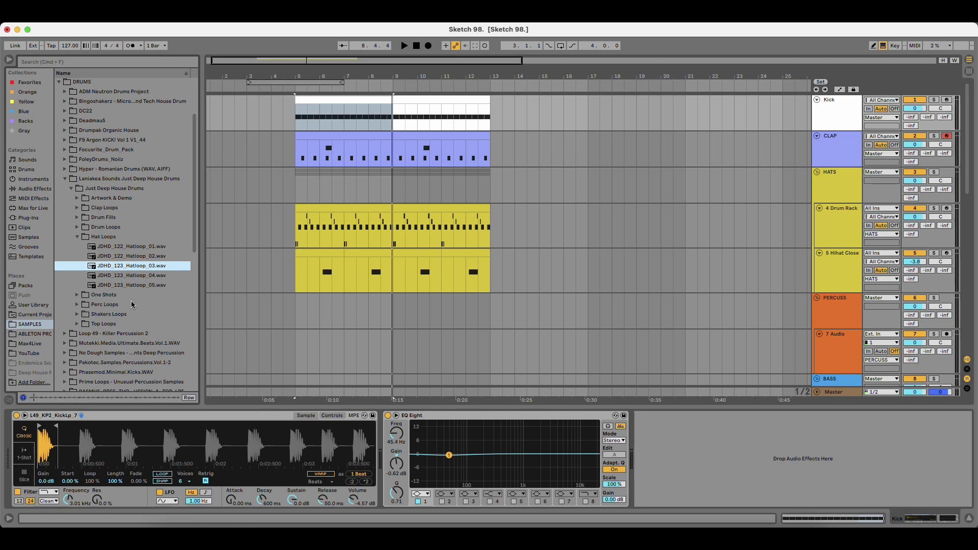
key(Down)
key(Down)
Collapse the Laniakea Sounds pack and expand Hyper - Romanian Drums down to its HAT & TOP LOOPS folder.
click(114, 181)
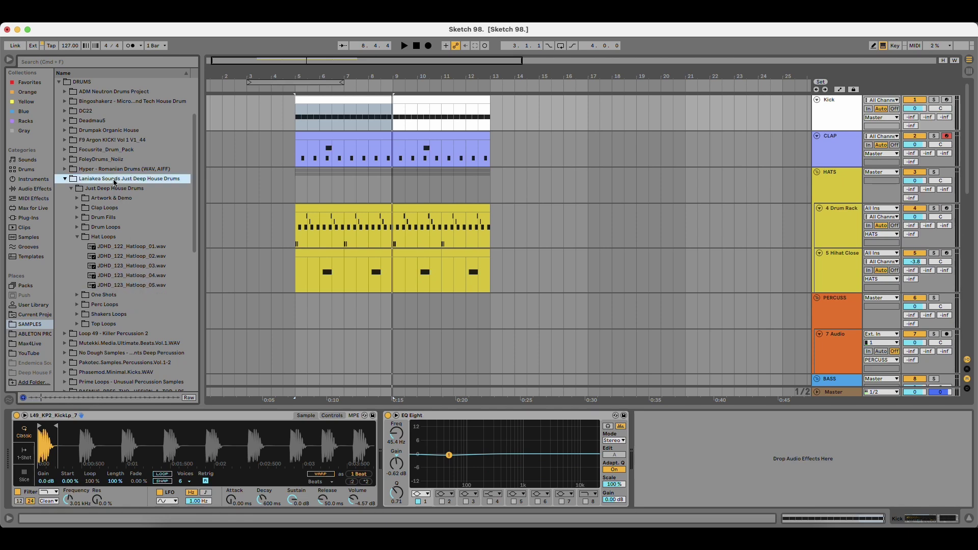
key(Left)
key(Up)
key(Right)
key(Down)
key(Right)
key(Down)
key(Down)
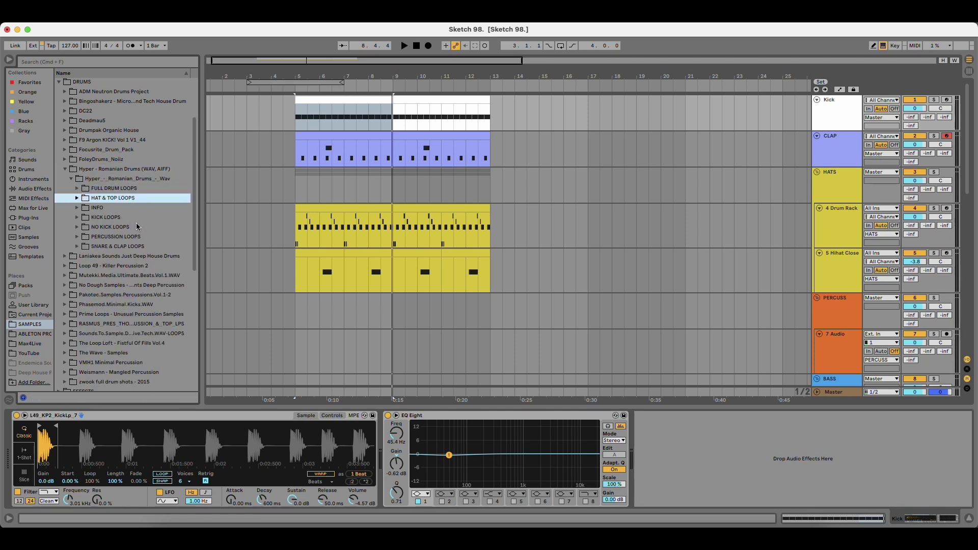
Audition the RD_125_Top loops in the HAT & TOP LOOPS folder, including RD_125_Top_15.wav.
key(Right)
key(Down)
key(Down)
scroll(138, 297, down, 2)
click(137, 296)
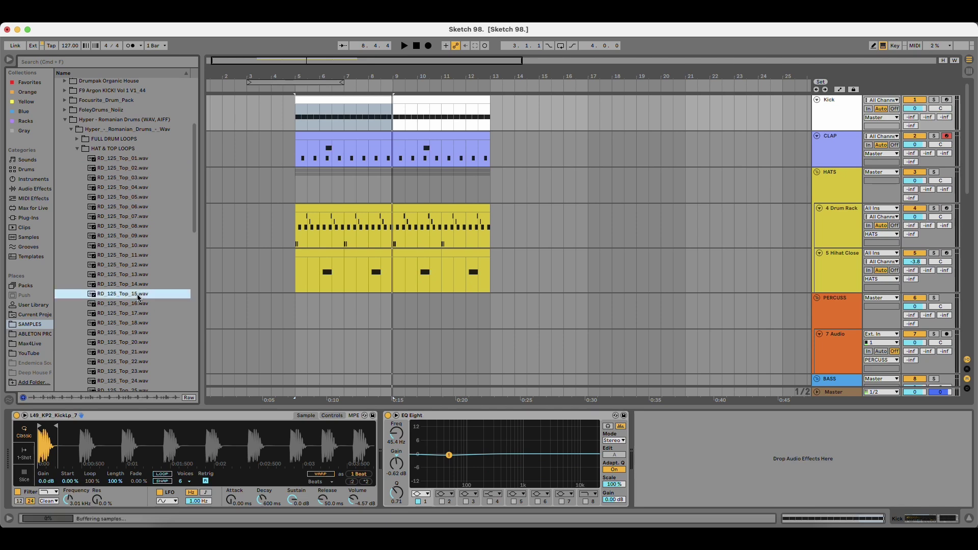
Audition the loops RD_125_Top_21 through RD_125_Top_25 in the HAT & TOP LOOPS folder.
scroll(138, 298, down, 4)
click(134, 242)
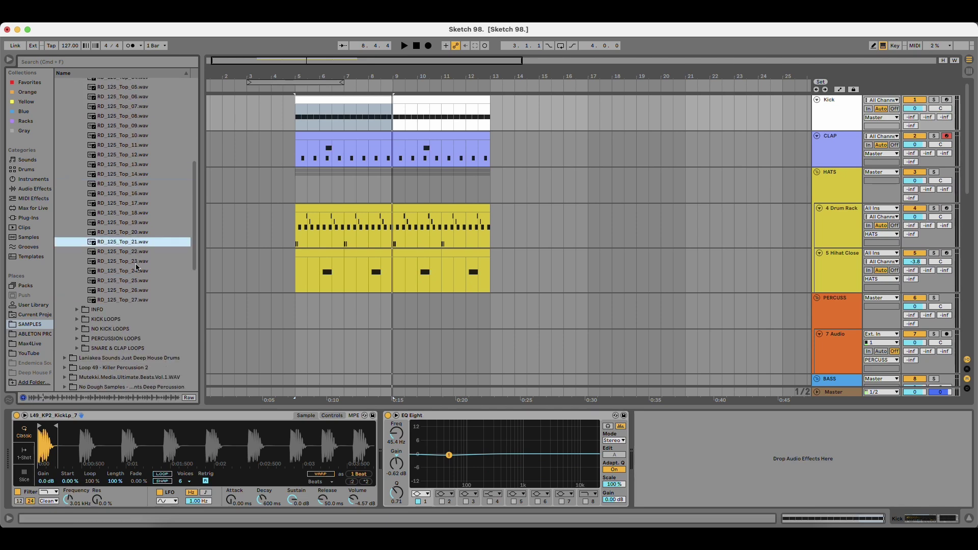
key(Down)
key(Down)
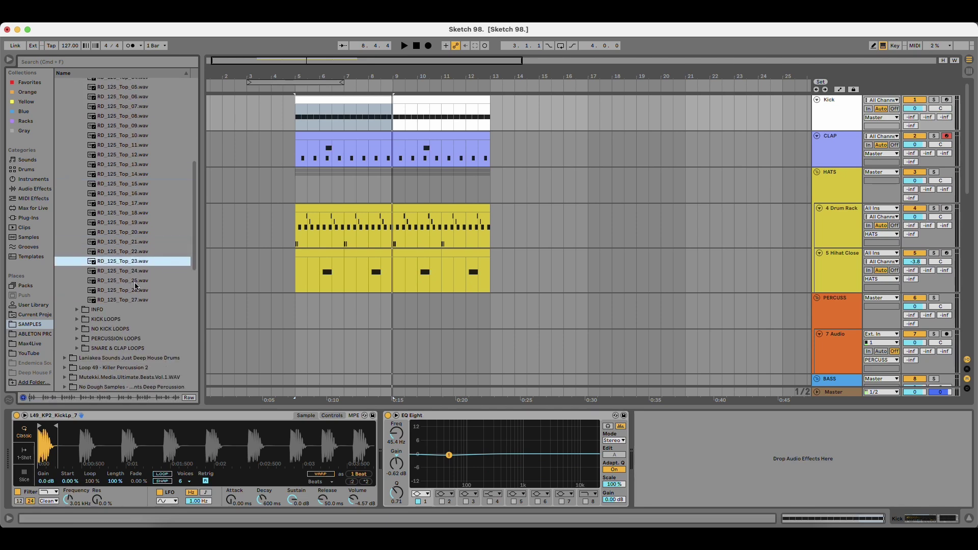
scroll(137, 285, down, 2)
key(Up)
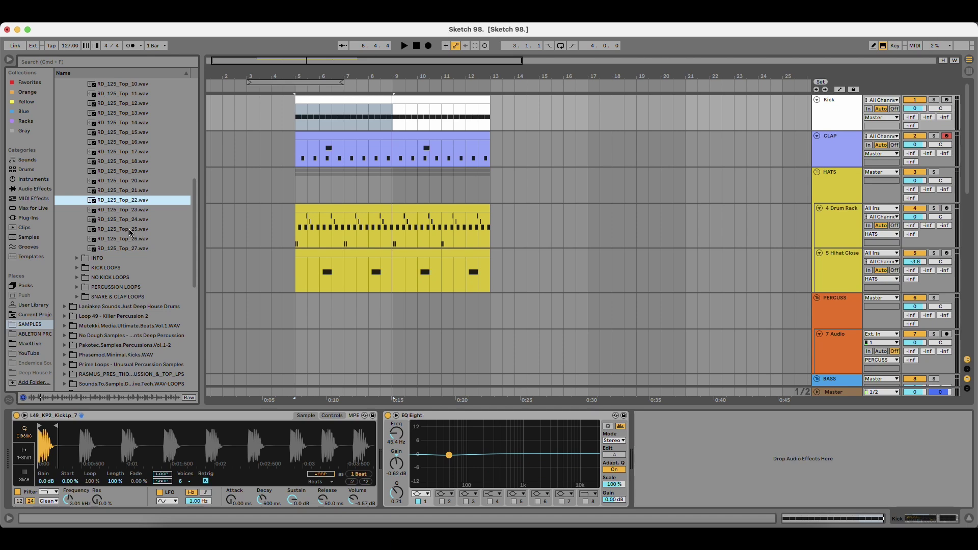
key(Down)
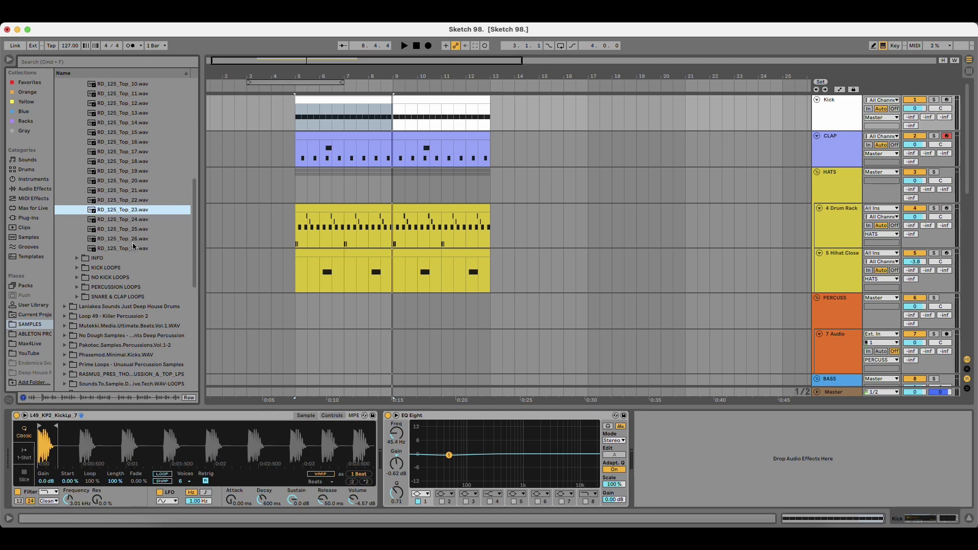
key(Down)
key(Down)
key(Up)
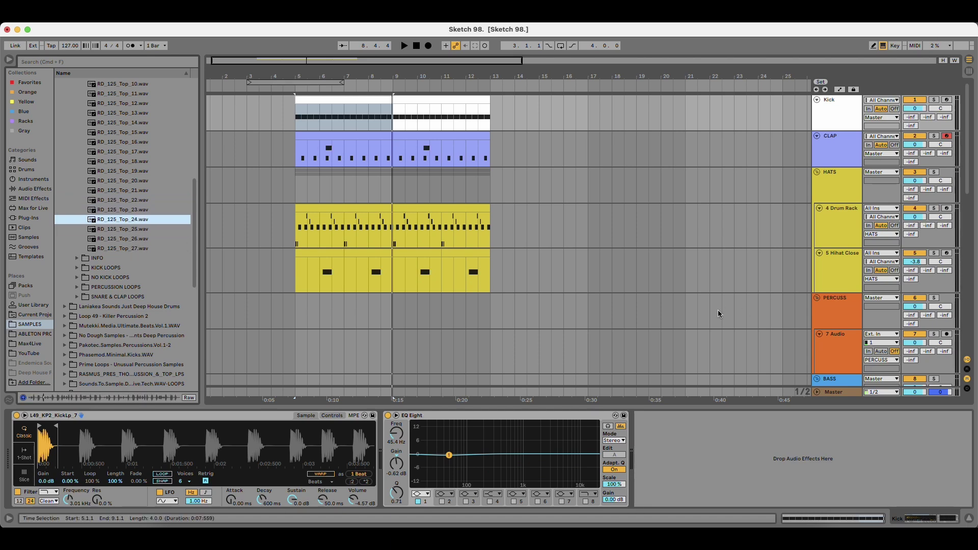
Try the RD_125_Top_25 loop at bar 5 on the 7 Audio track with the drums, and undo the placement.
key(Down)
scroll(447, 311, down, 2)
drag(133, 229, 299, 286)
key(space)
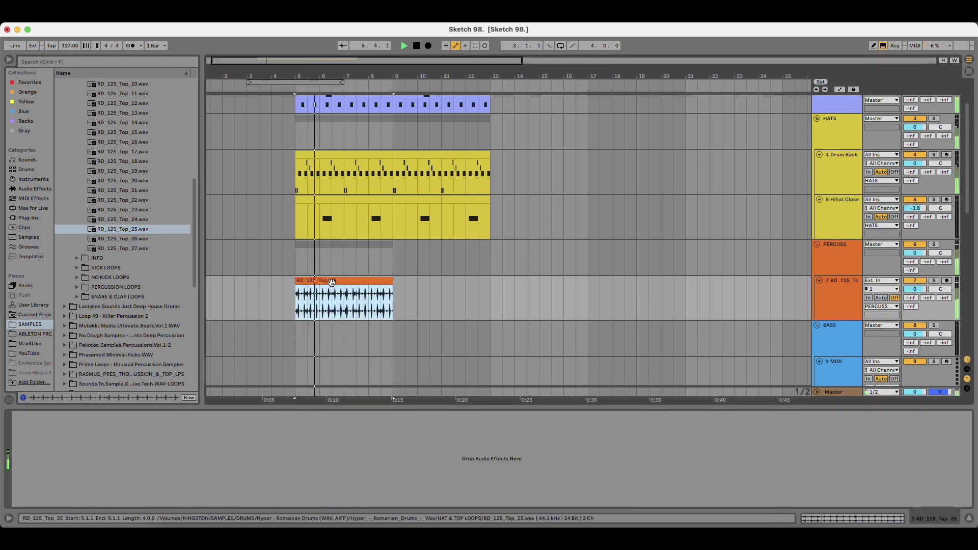
key(super+z)
Expand the NO KICK LOOPS folder and audition RD_125_NoKick_19.
click(121, 258)
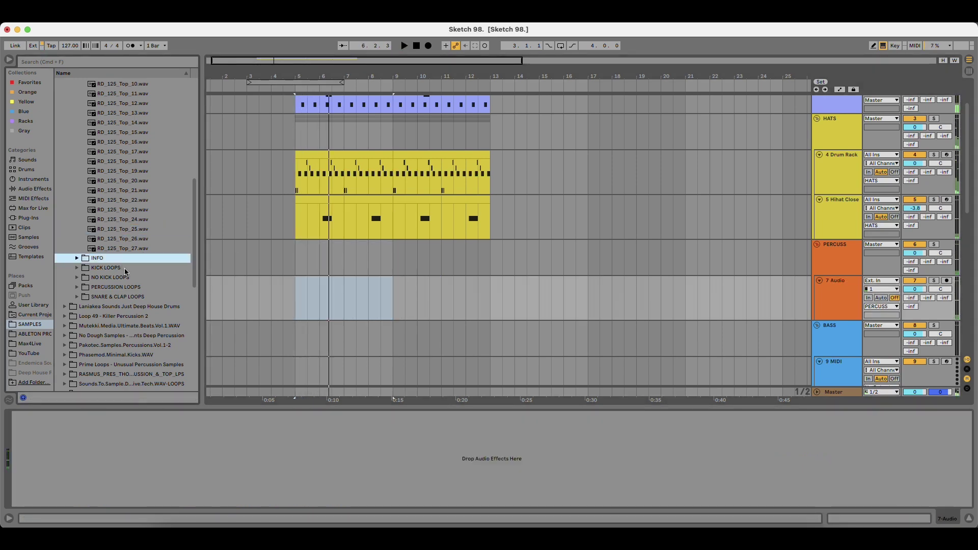
key(Down)
key(Down)
key(Right)
key(Down)
click(145, 258)
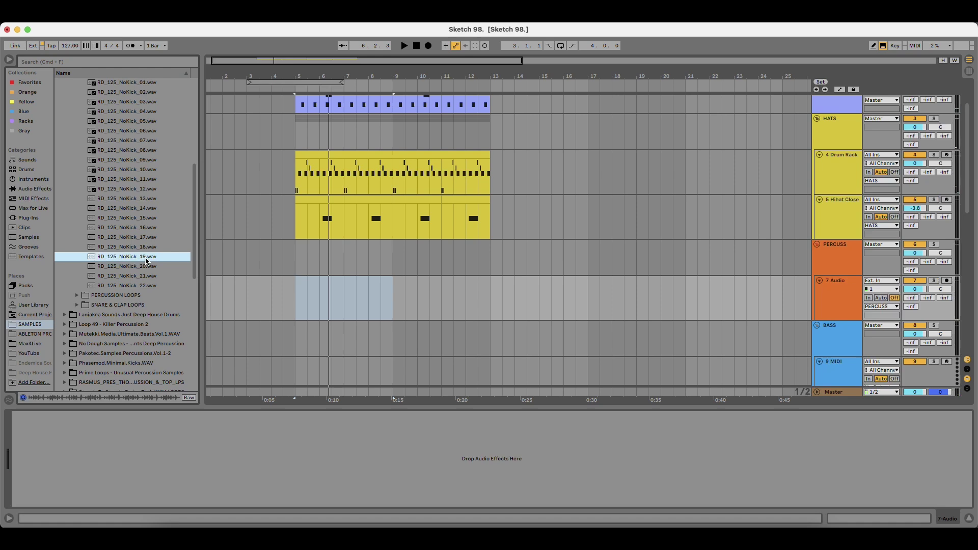
Expand the PERCUSSION LOOPS folder and audition the loops RD_125_Percussion_01 through RD_125_Percussion_05.
click(140, 294)
key(Right)
key(Down)
key(Up)
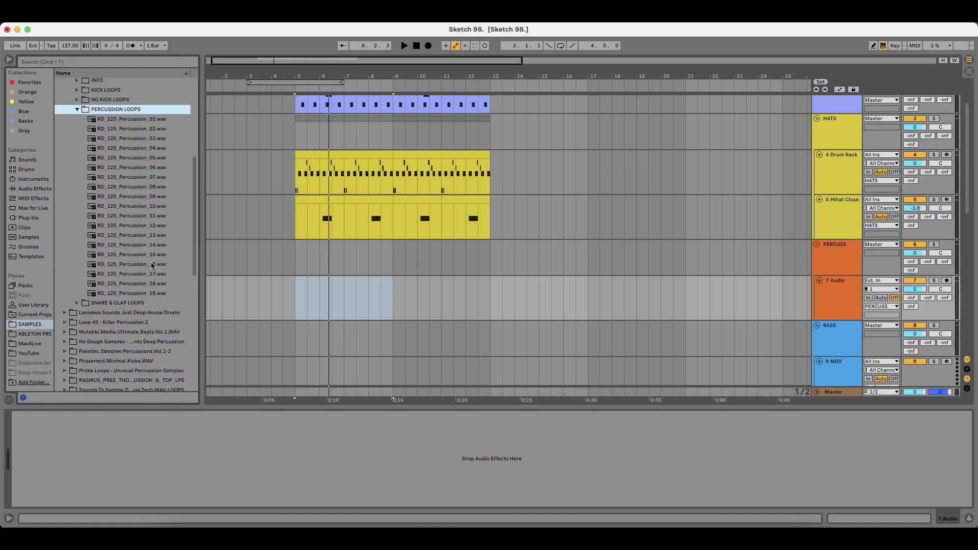
key(Down)
key(Down)
key(Down)
key(Down)
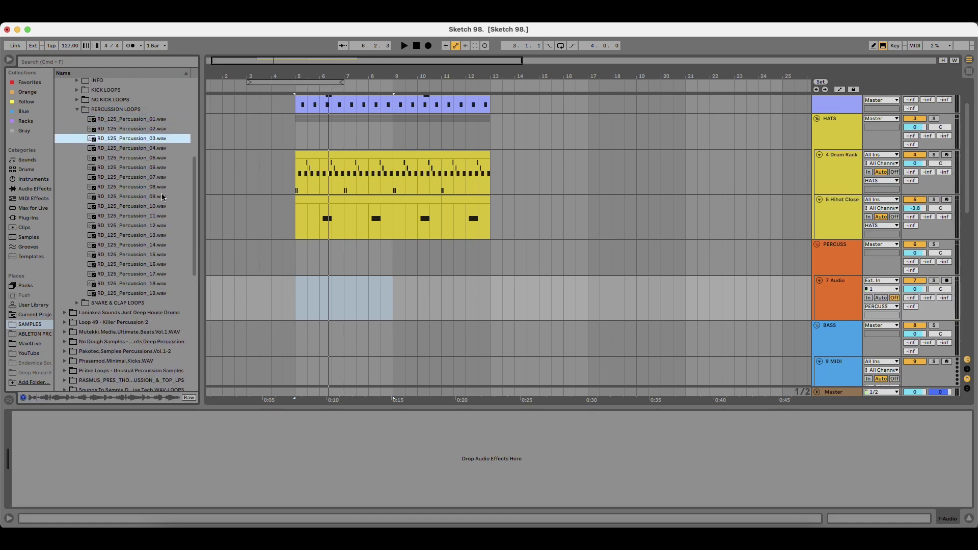
key(Down)
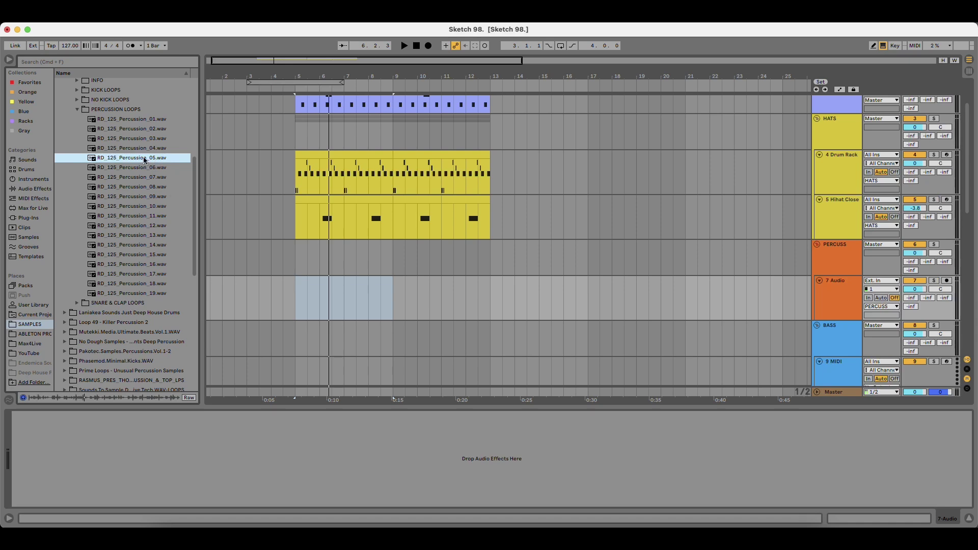
Place RD_125_Percussion_05 at bar 5 on the 7 Audio track and play it soloed.
drag(142, 160, 323, 291)
key(space)
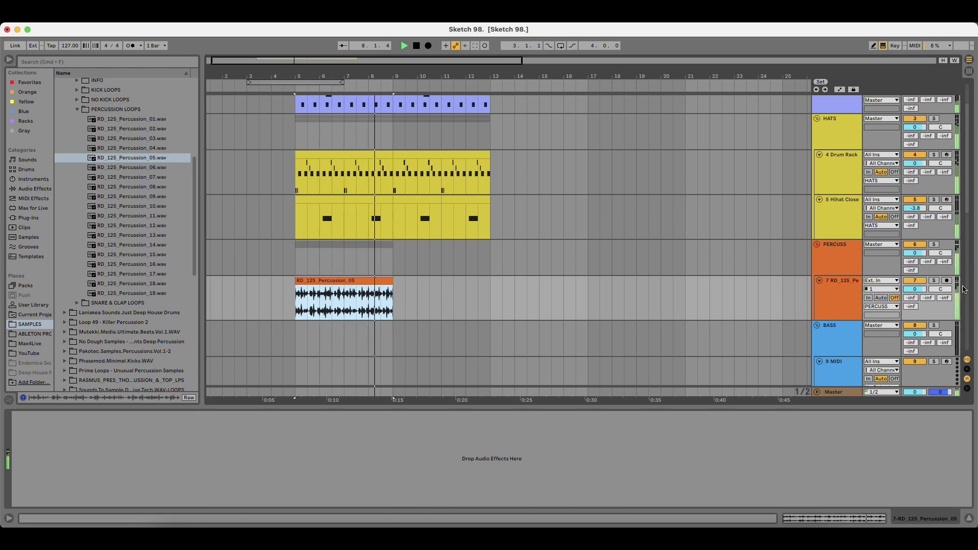
click(934, 281)
key(space)
key(space)
Open the RD_125_Percussion_05 clip's details and shorten the clip to its first half bar.
double_click(324, 311)
key(space)
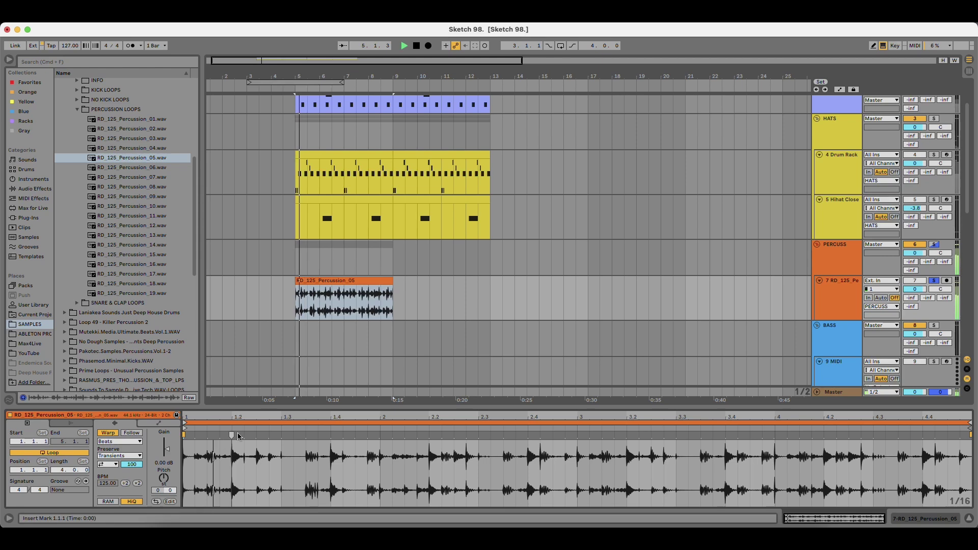
key(space)
key(space)
drag(393, 281, 306, 289)
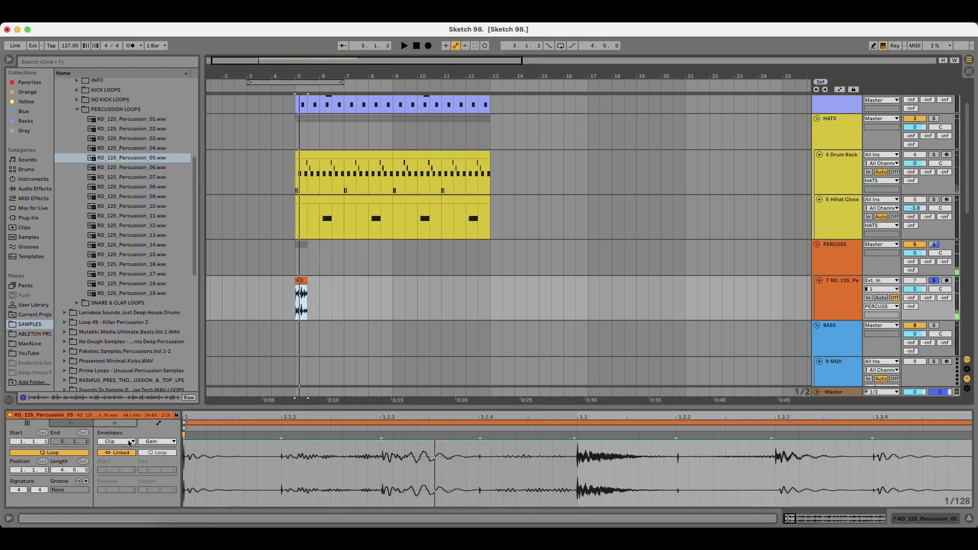
Draw the clip's gain envelope down to silence the first sixteenth and everything from beat 1.2 onward, and consolidate the clip.
click(158, 424)
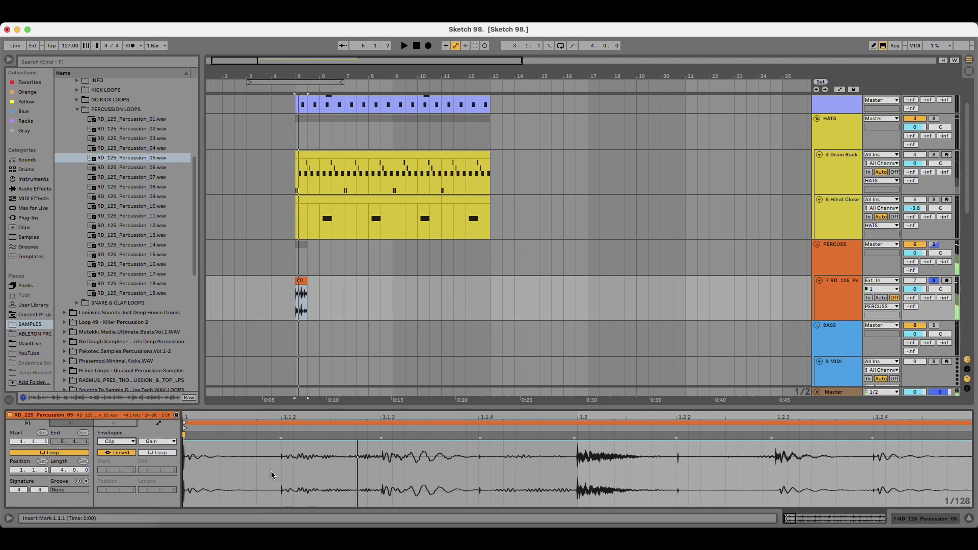
drag(274, 490, 185, 506)
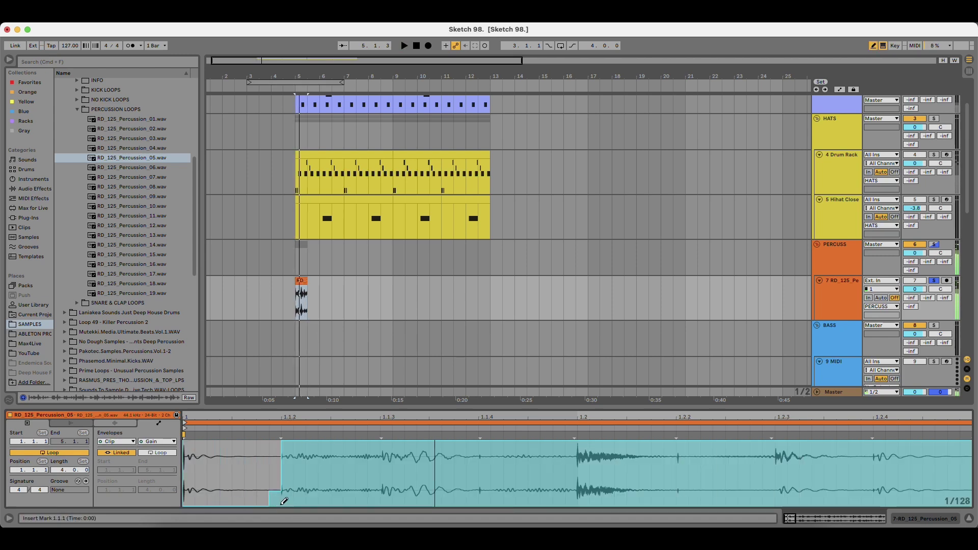
drag(580, 504, 673, 504)
drag(672, 418, 354, 400)
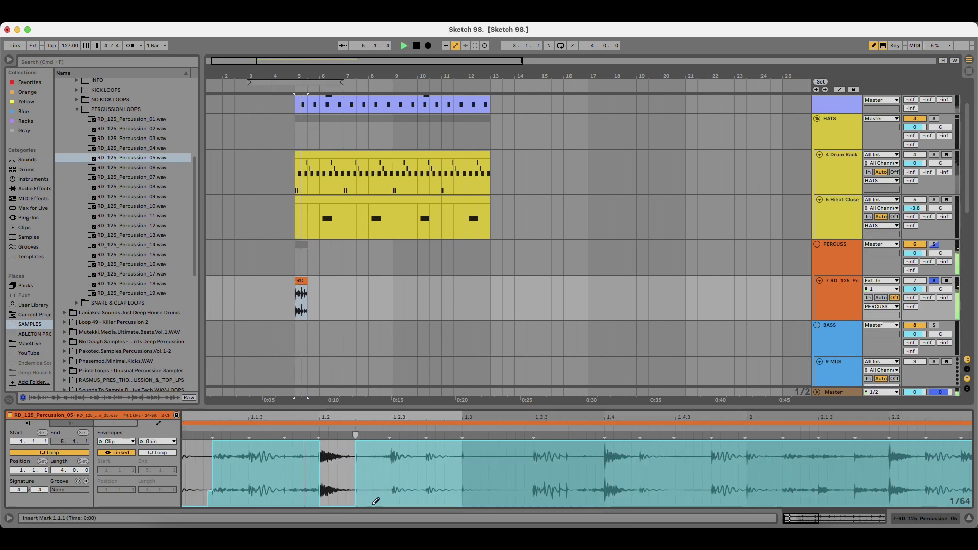
drag(360, 510, 456, 508)
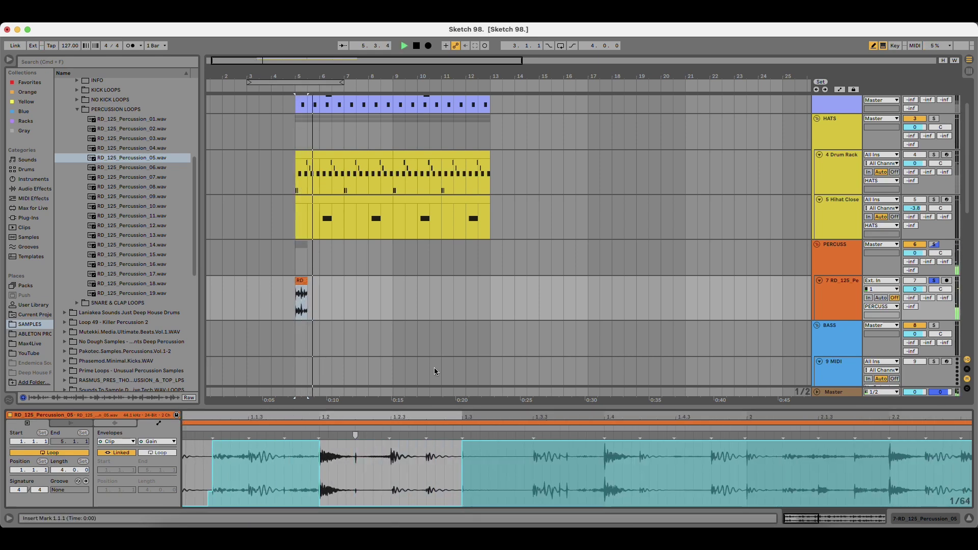
key(space)
key(space)
drag(465, 507, 613, 507)
key(space)
key(super+j)
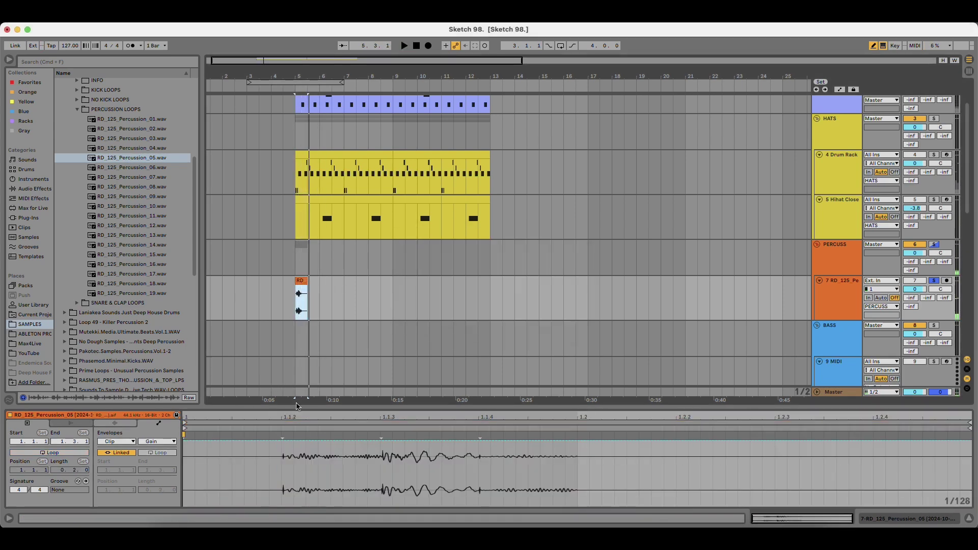
Double the consolidated percussion clip's BPM to 254.00 and play it.
click(122, 425)
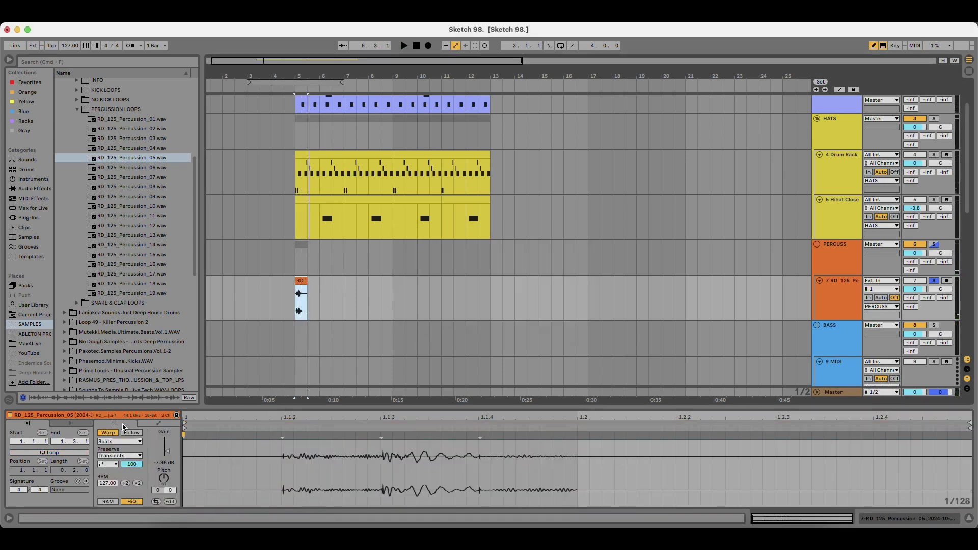
click(138, 484)
key(space)
Turn off the percussion track's solo and copy the one-bar clip to bar 7.
click(934, 280)
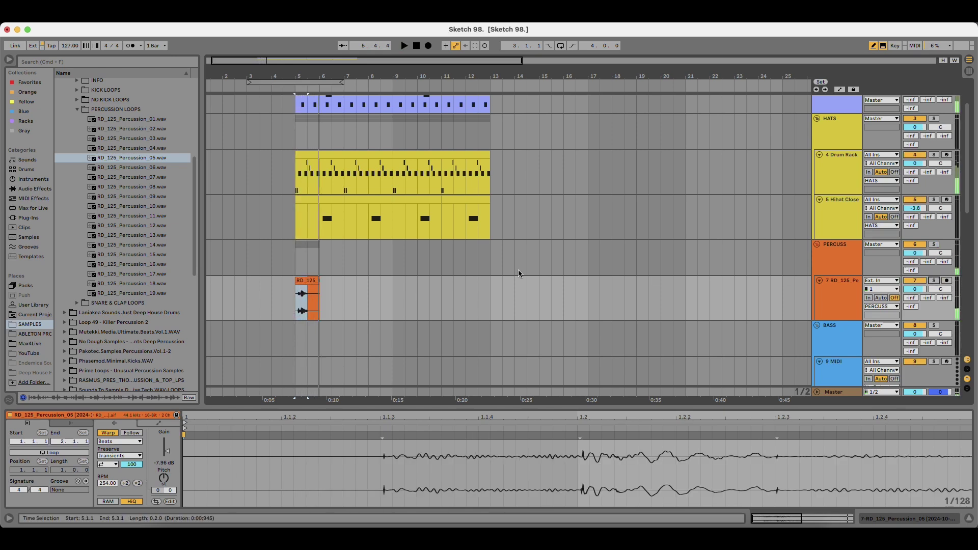
click(310, 280)
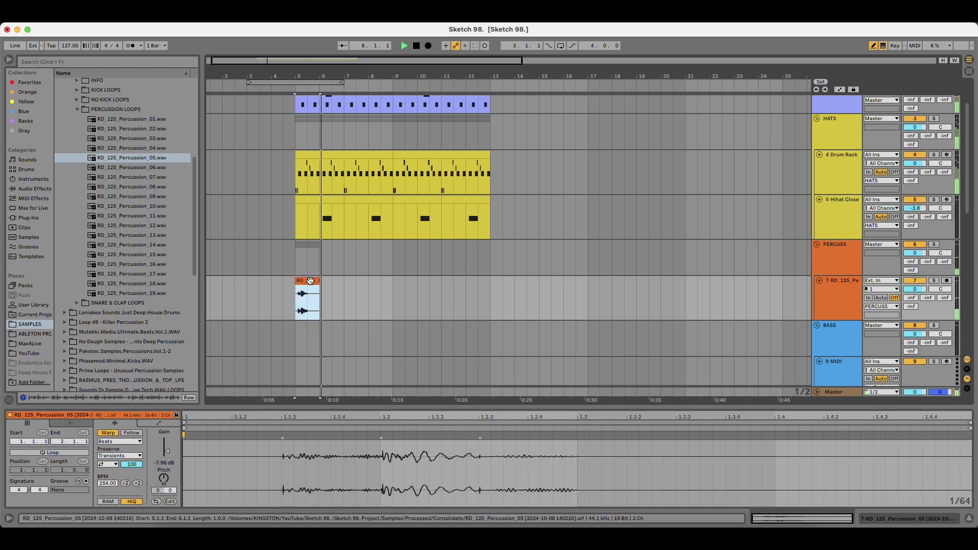
drag(309, 281, 357, 295)
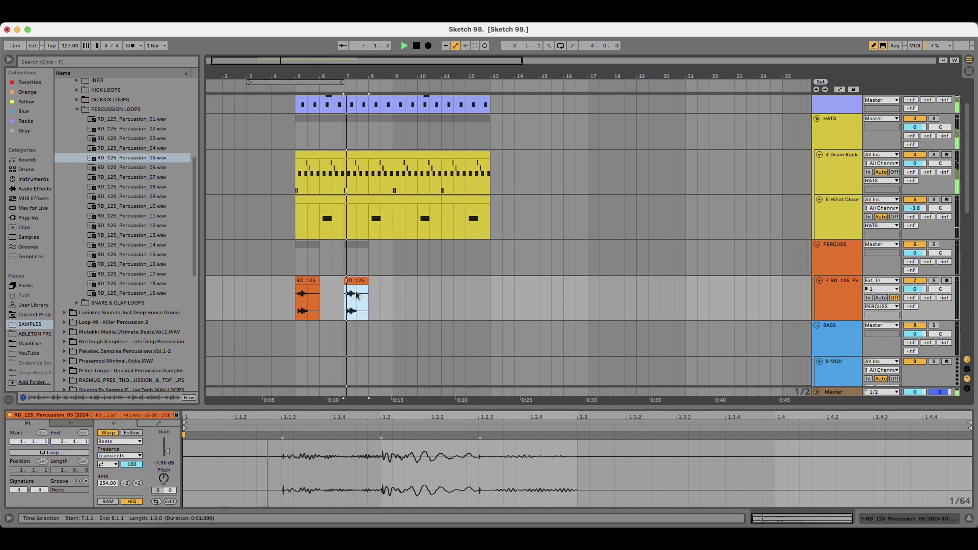
Double the BPM of the percussion clip at bar 5 to 508.00 and play it.
click(305, 282)
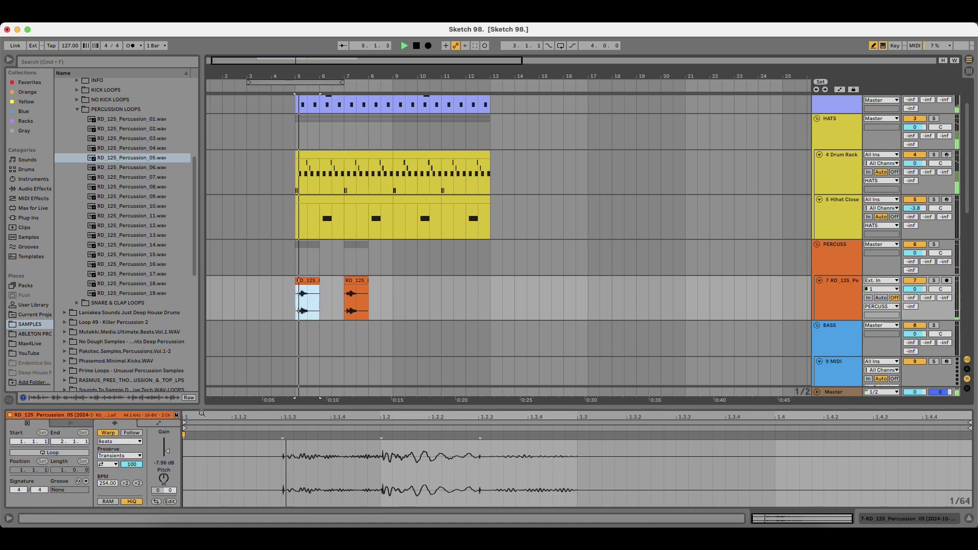
click(140, 484)
key(space)
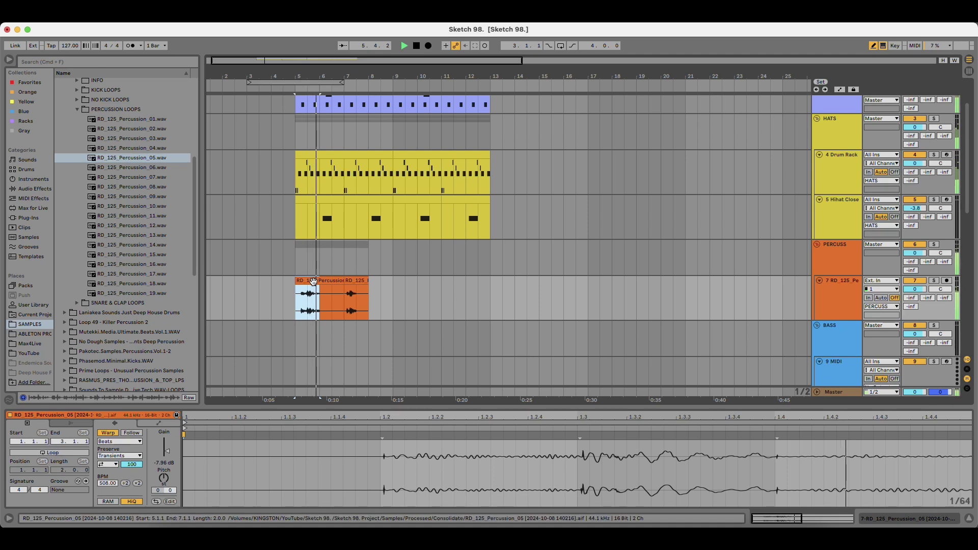
key(space)
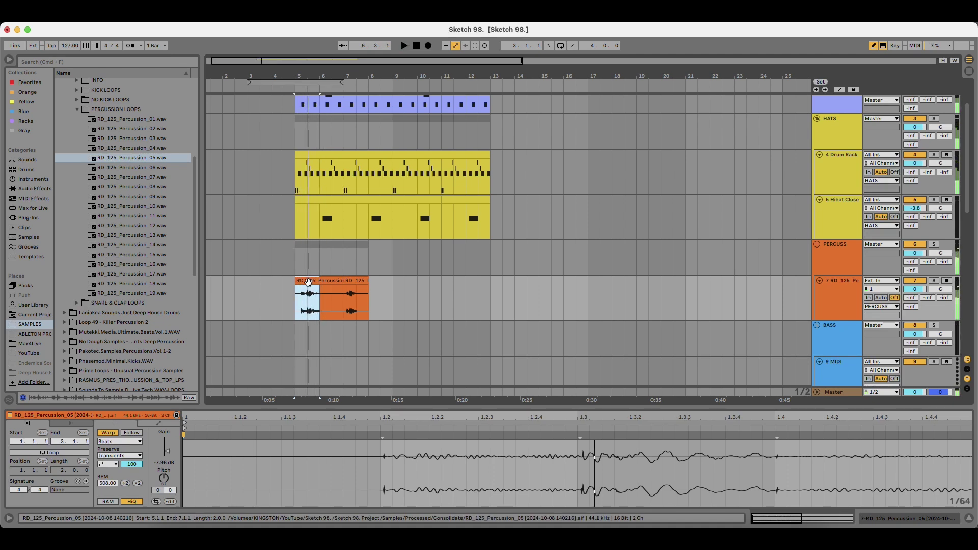
Set the warp mode of the percussion clip at bar 5 to Tones and listen to its first hits.
click(133, 442)
click(126, 454)
key(space)
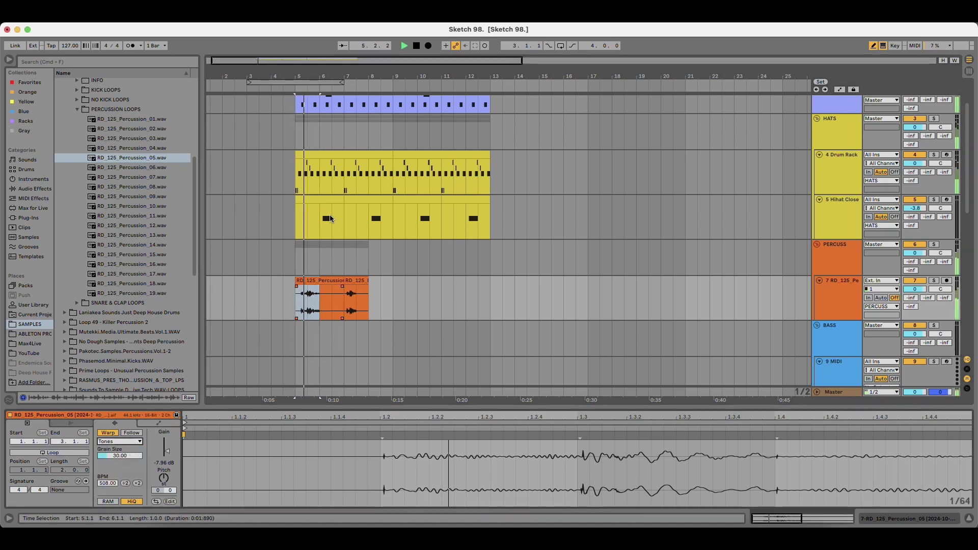
scroll(312, 307, up, 5)
key(space)
click(274, 316)
key(space)
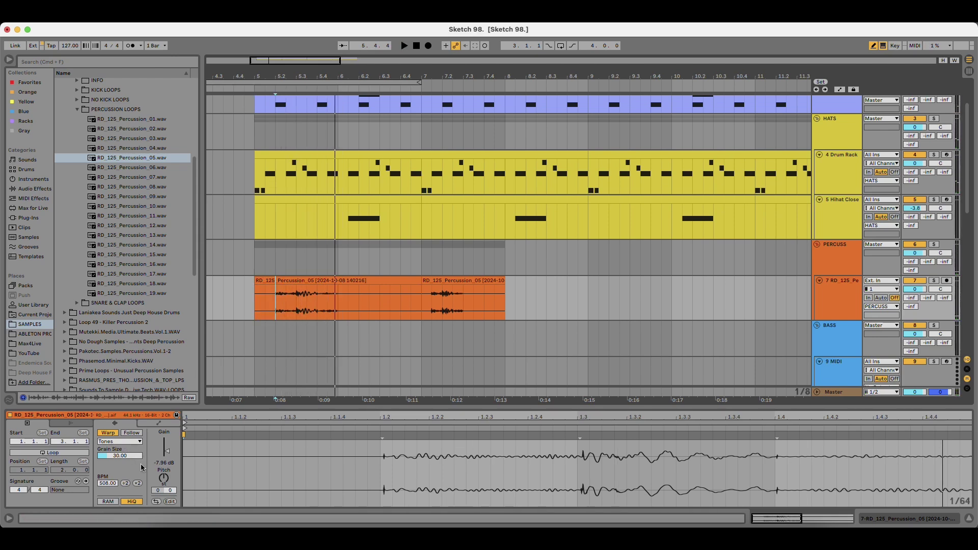
Halve the BPM of the percussion clip at bar 5 to 254.00 and set its warp mode to Complex.
click(126, 484)
click(268, 280)
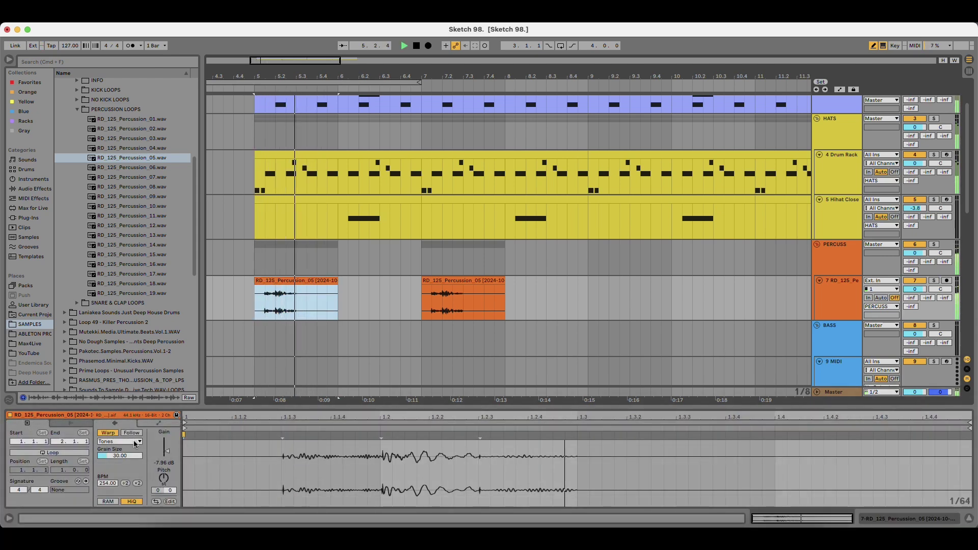
click(120, 441)
click(128, 481)
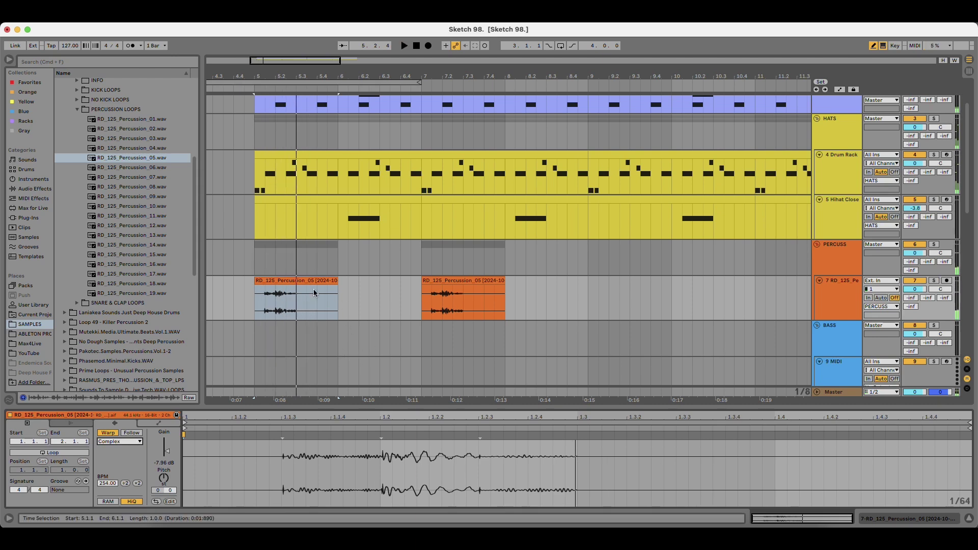
Replace the percussion clip at bar 7 with a copy of the Complex-warped clip from bar 5.
click(292, 279)
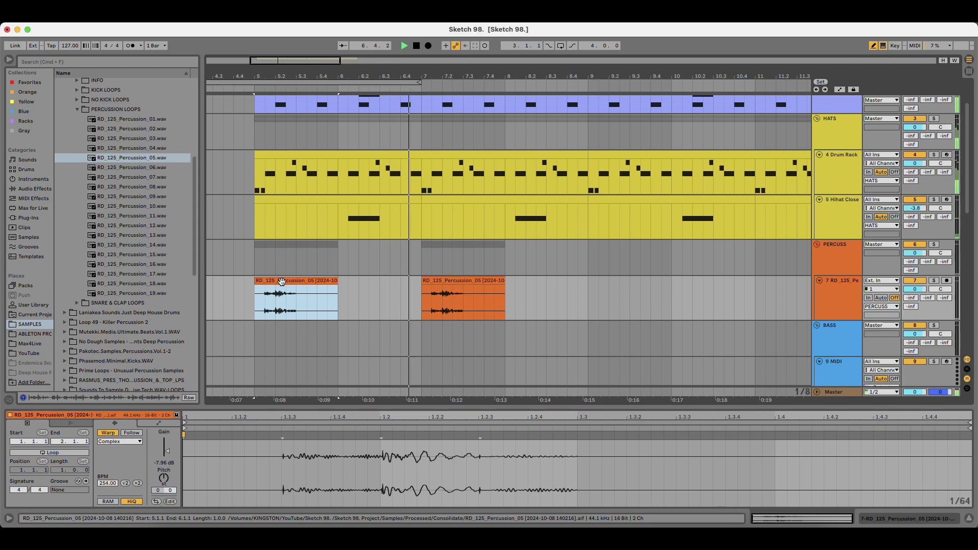
drag(282, 282, 449, 300)
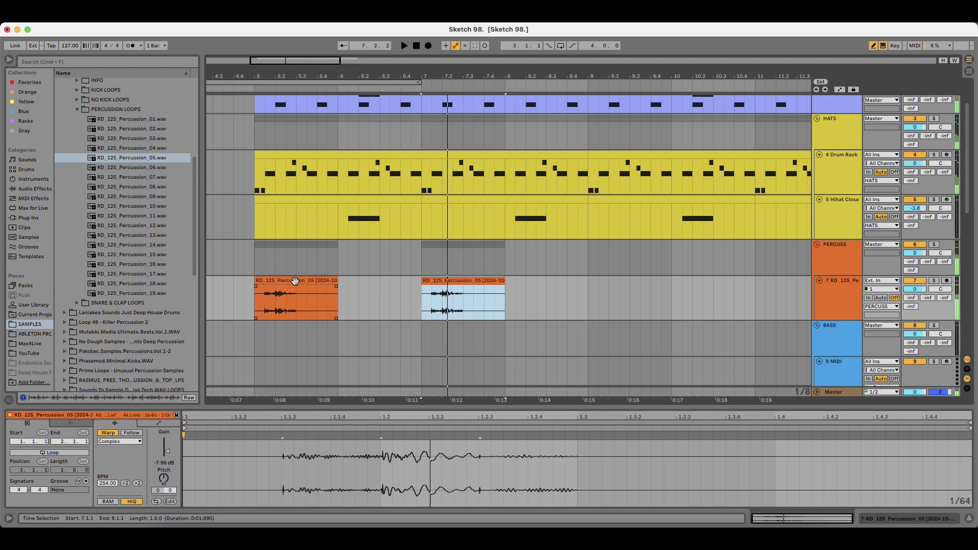
key(space)
click(294, 281)
Load the Analog instrument onto the empty MIDI track in the PAD group.
scroll(884, 301, down, 2)
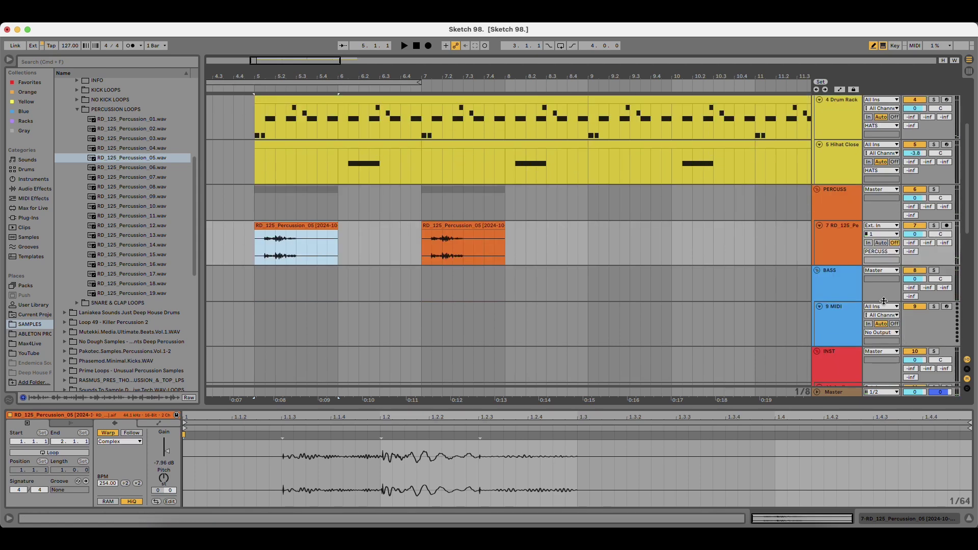
scroll(864, 297, down, 8)
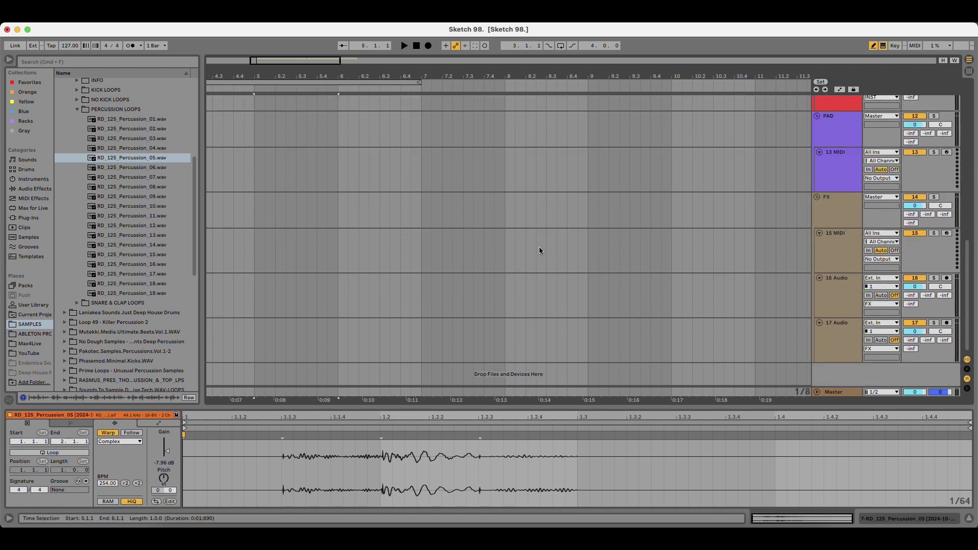
click(45, 181)
scroll(740, 287, up, 2)
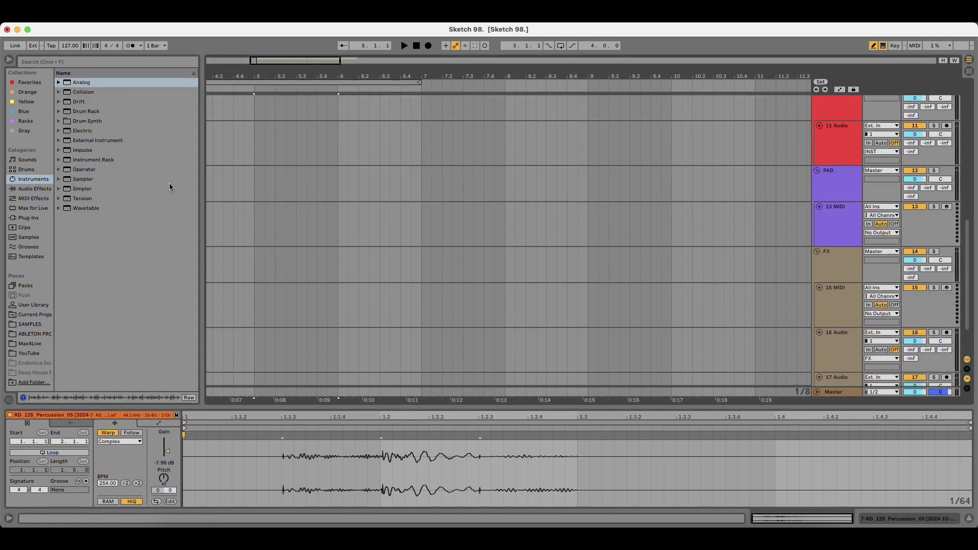
drag(90, 92, 839, 234)
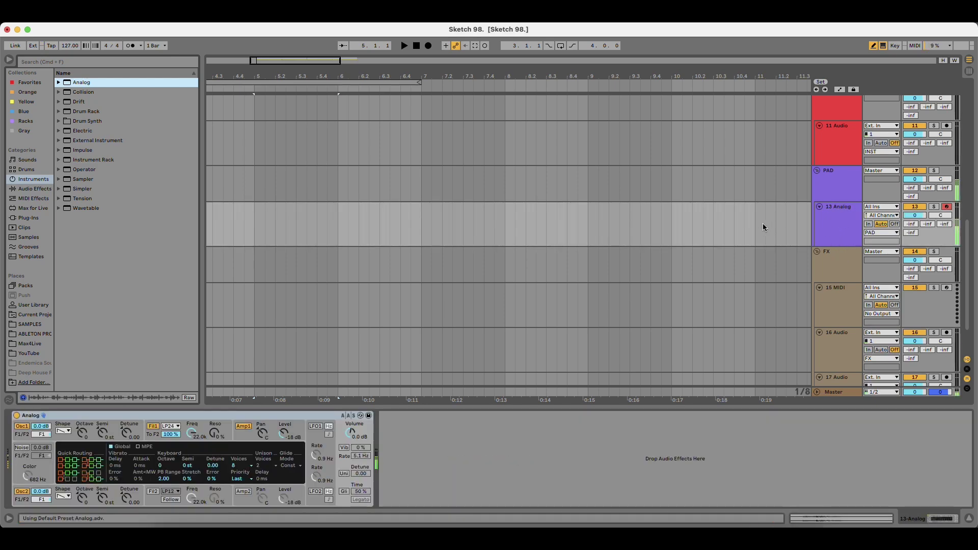
Play the arrangement from bar 5 to hear the percussion clips against the drums.
scroll(316, 290, up, 10)
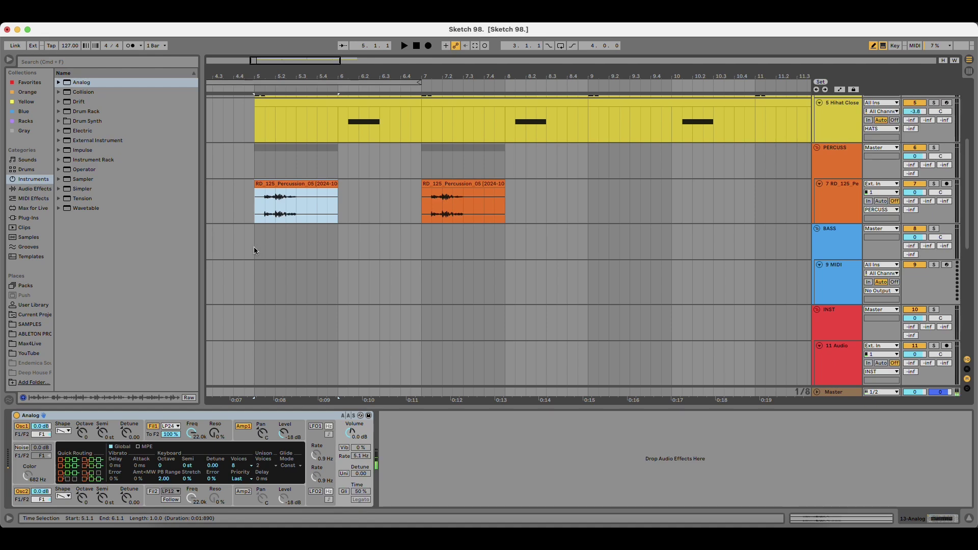
click(254, 250)
key(space)
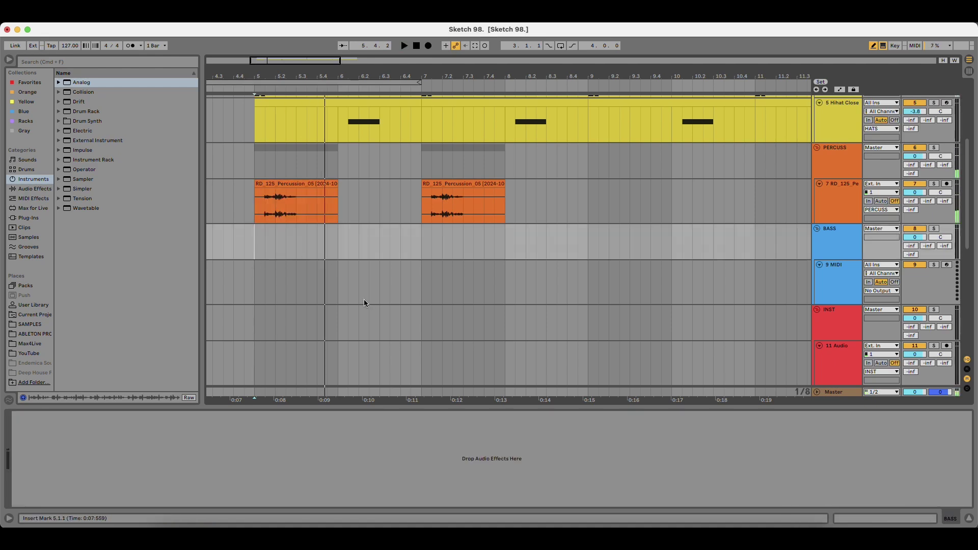
key(space)
scroll(458, 319, up, 1)
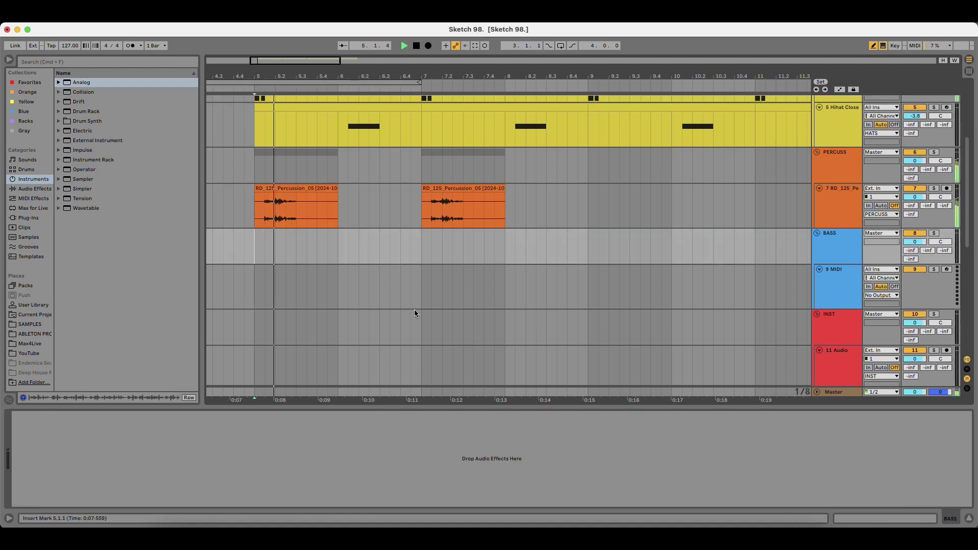
drag(293, 70, 293, 55)
scroll(314, 253, up, 4)
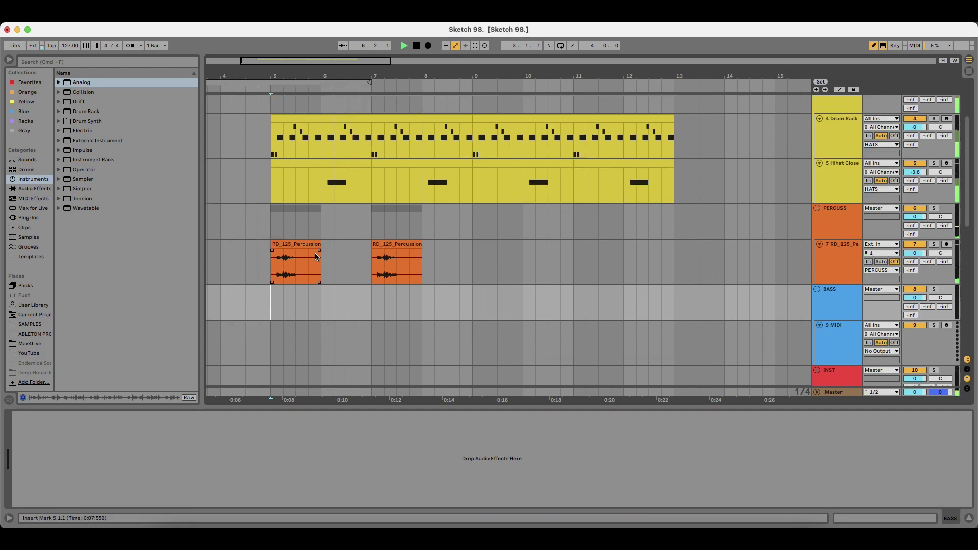
scroll(318, 258, up, 6)
key(space)
key(space)
scroll(400, 297, down, 4)
key(space)
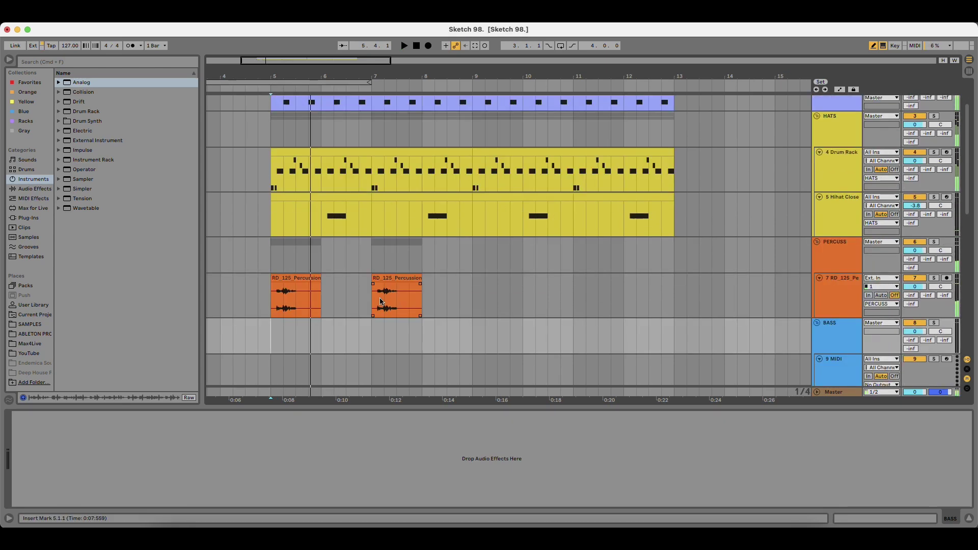
Move the percussion clip at bar 5 one beat later to 5.2.1 and play from bar 5.
click(301, 290)
key(z)
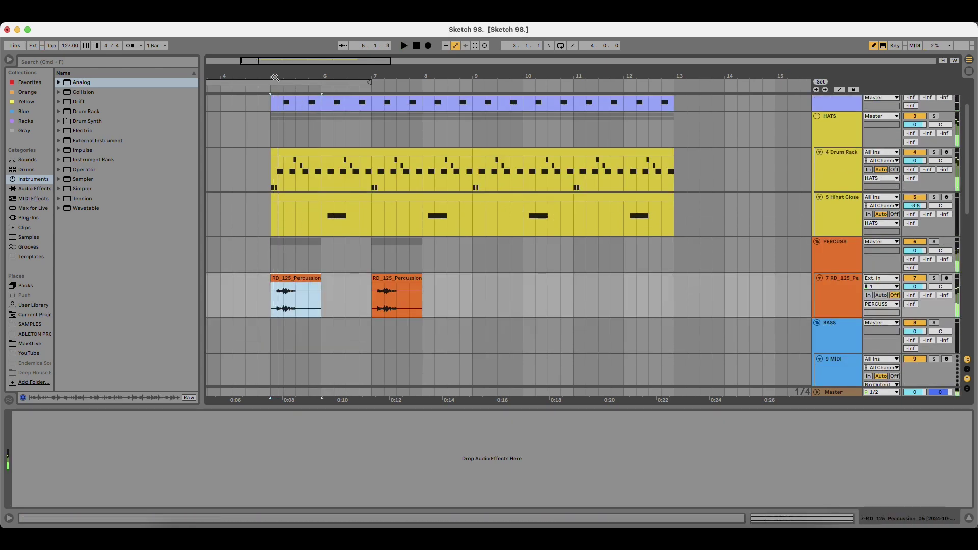
key(space)
key(space)
drag(330, 278, 359, 284)
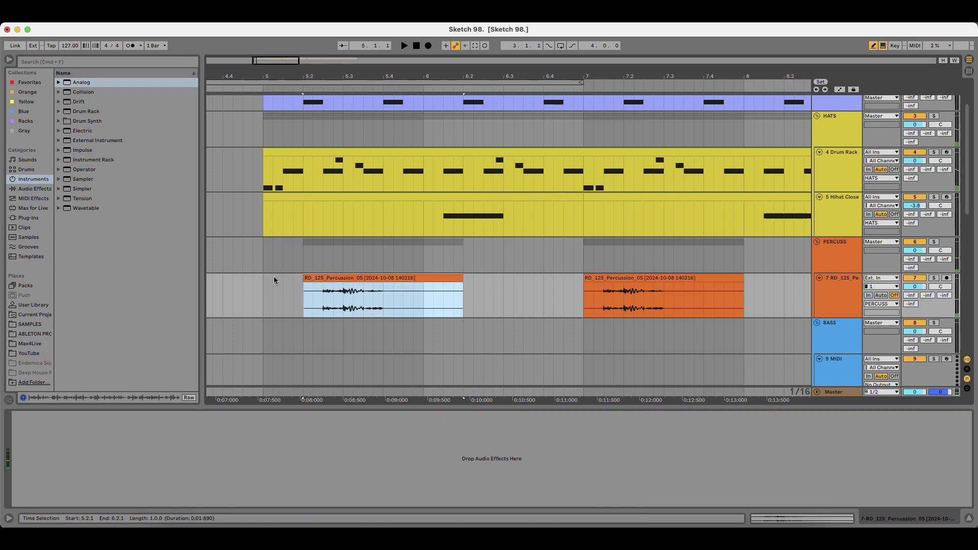
click(266, 281)
key(space)
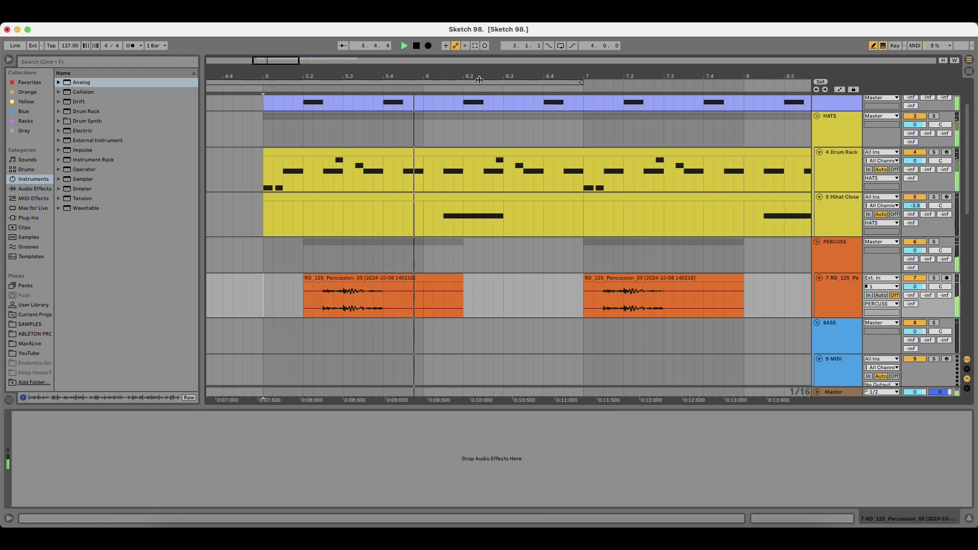
Delete the percussion clip at bar 7 and duplicate the two-bar percussion section from bar 5 three times, up to bar 13.
scroll(401, 289, down, 6)
key(space)
key(Delete)
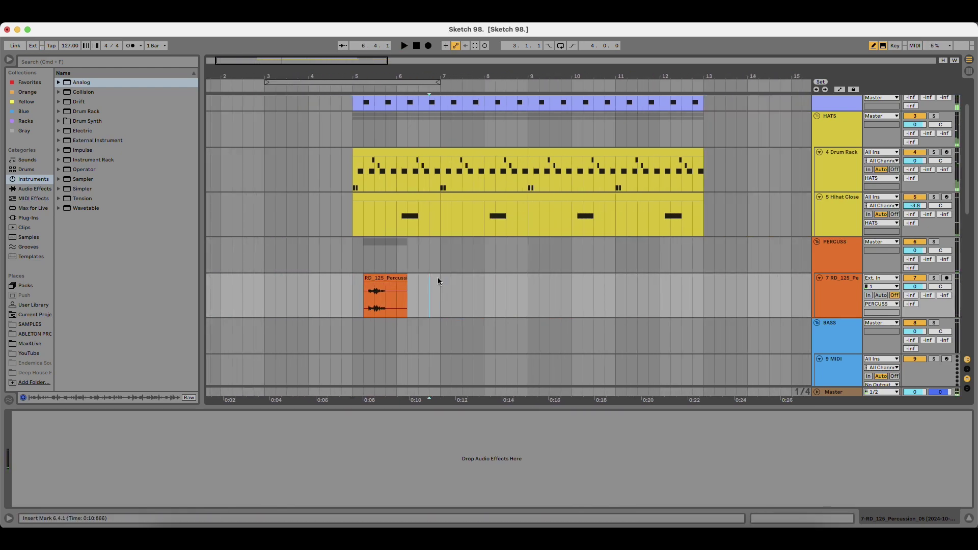
drag(439, 277, 353, 282)
key(super+d)
key(super+d)
key(super+d)
key(space)
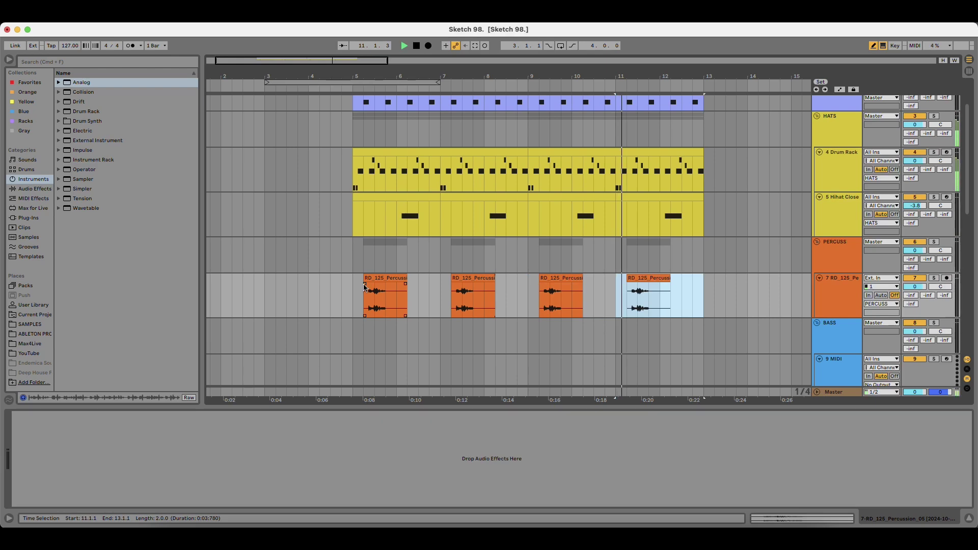
Play the arrangement from bar 5 and add an audio track below the percussion loop in the PERCUSS group.
click(355, 286)
key(space)
key(space)
drag(432, 77, 355, 77)
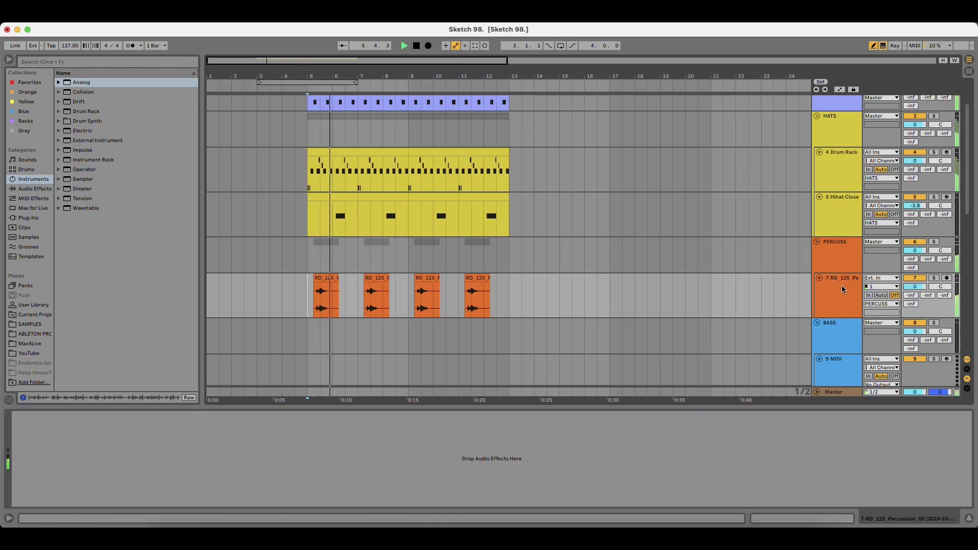
key(super+t)
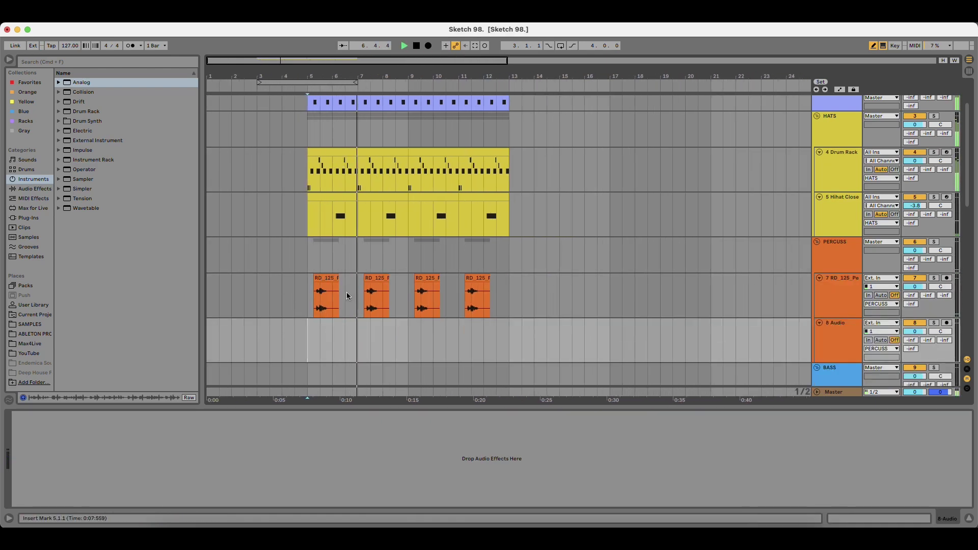
Show the Kick track's devices and browse to the KICKS samples in the DAS folder under SAMPLES.
scroll(354, 302, up, 3)
double_click(845, 114)
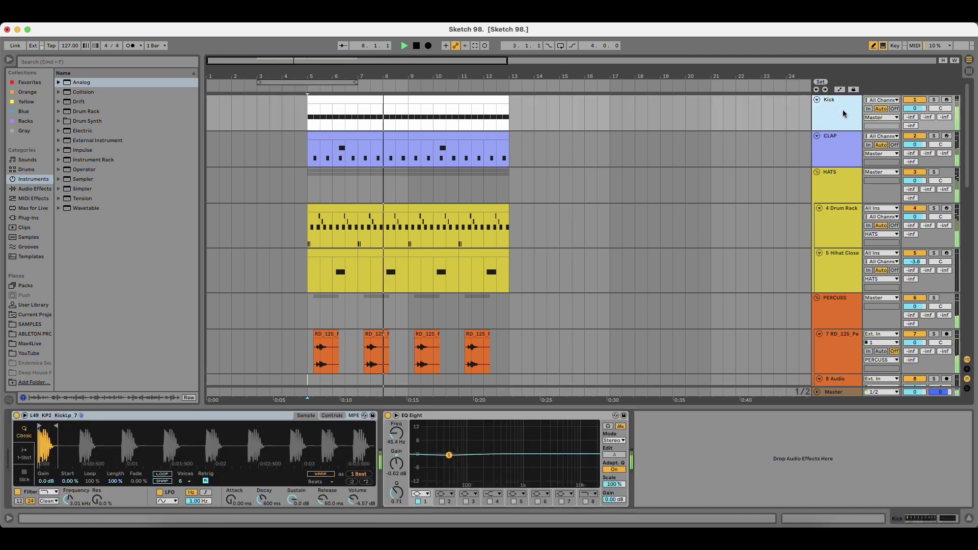
click(37, 326)
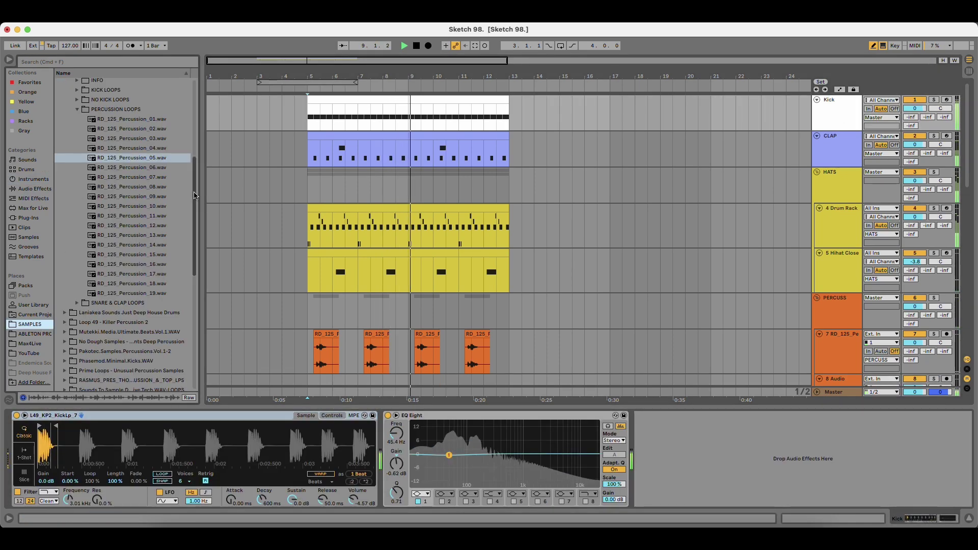
scroll(177, 334, down, 10)
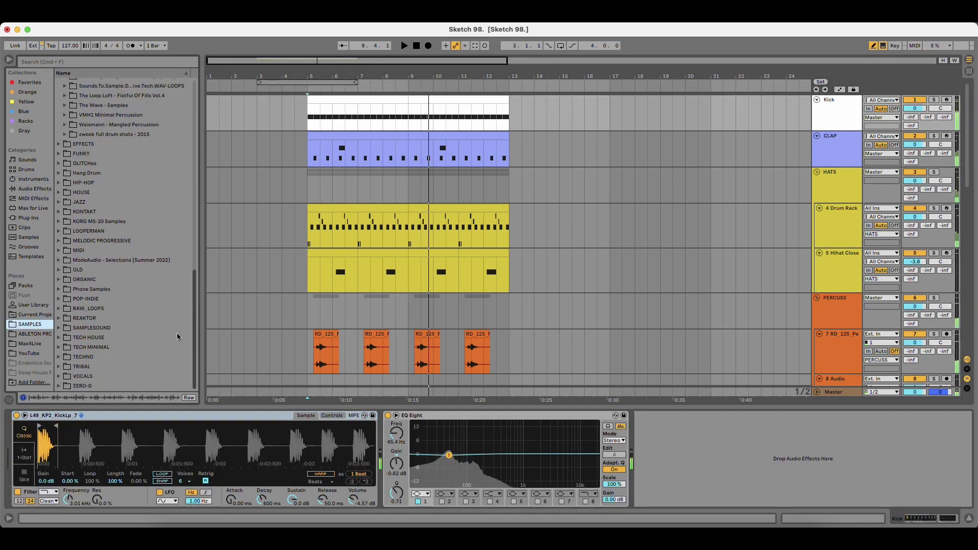
scroll(177, 334, up, 10)
click(81, 131)
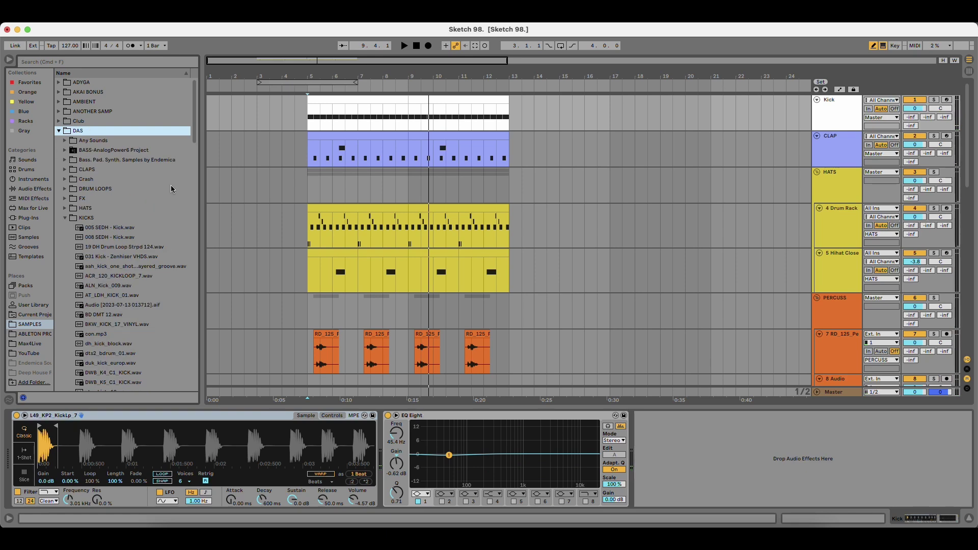
scroll(139, 283, down, 9)
Audition several kick samples, replace the Kick track's sample with Kick Minimal 2.aif and play the beat.
click(133, 279)
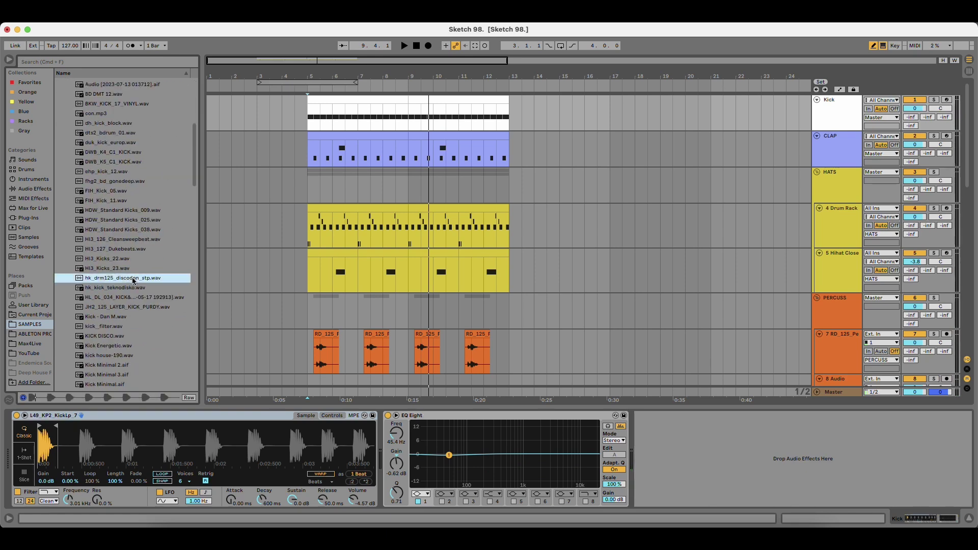
key(Up)
scroll(114, 283, down, 4)
click(113, 287)
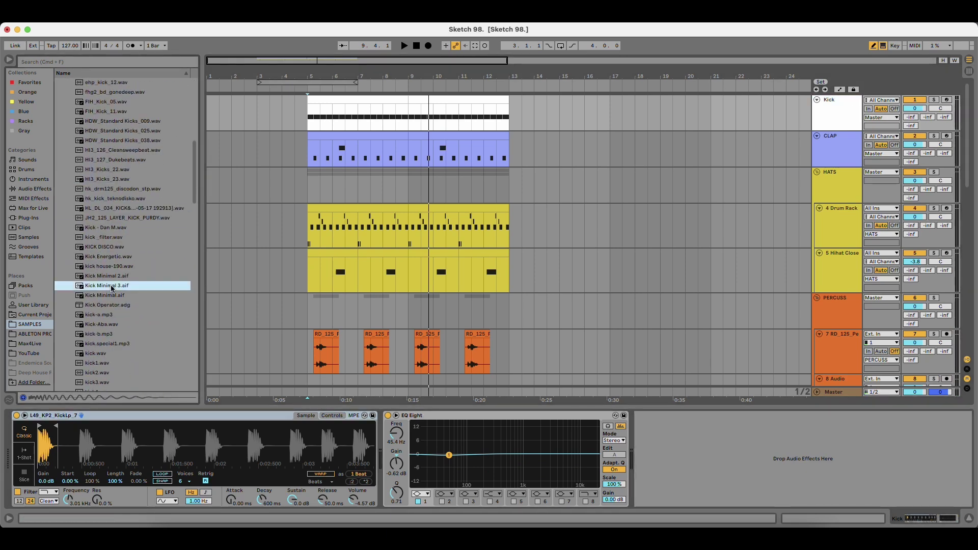
scroll(111, 290, down, 3)
key(Up)
key(Up)
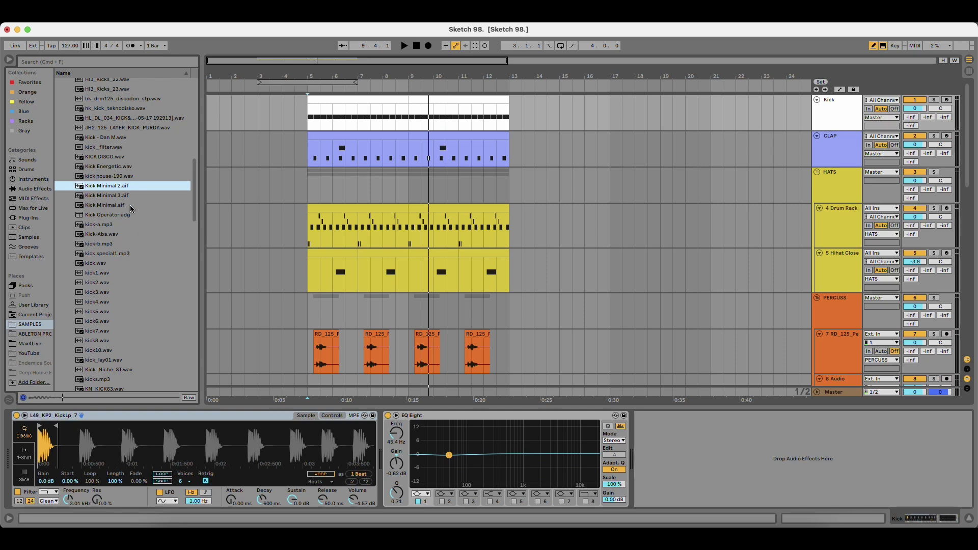
key(Return)
key(space)
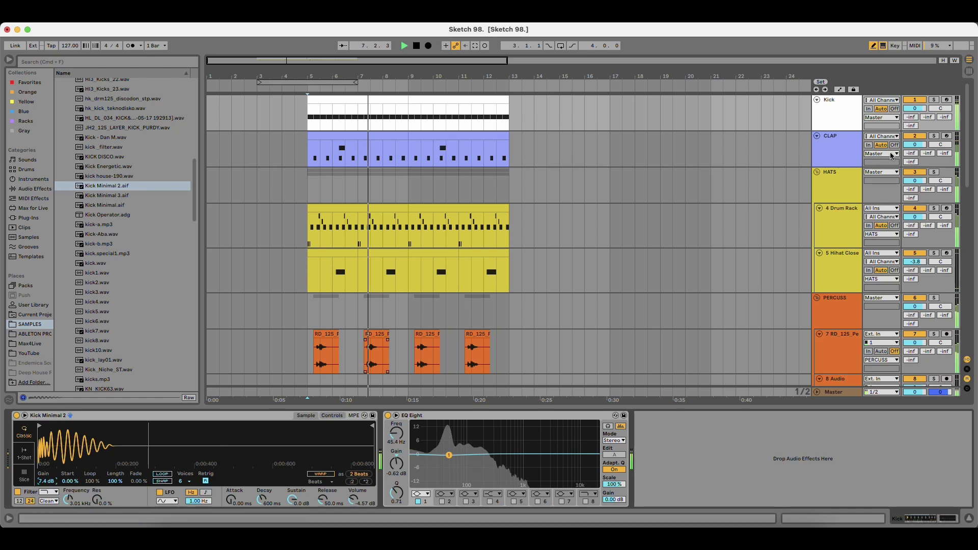
Solo the Kick track and open the Voxengo SPAN analyzer on the Master.
click(934, 100)
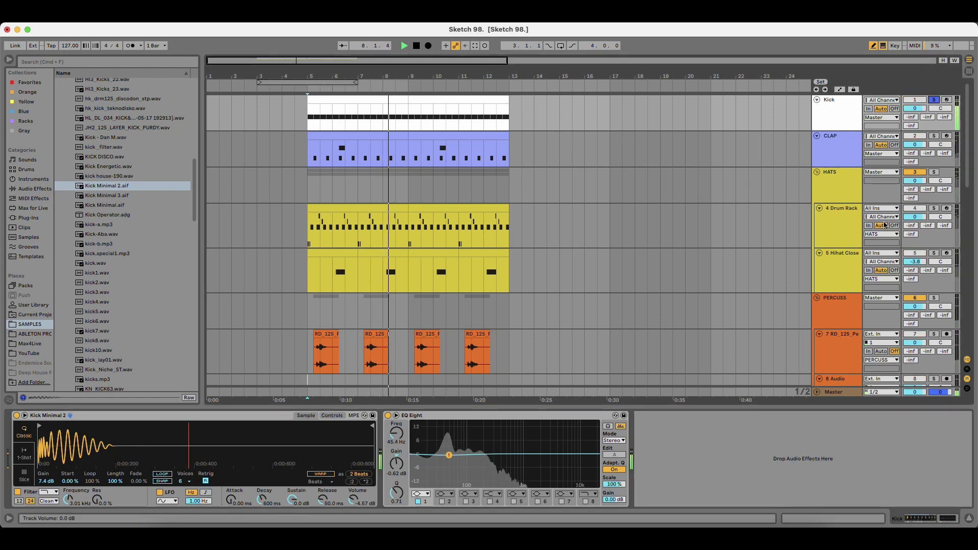
click(843, 393)
click(108, 416)
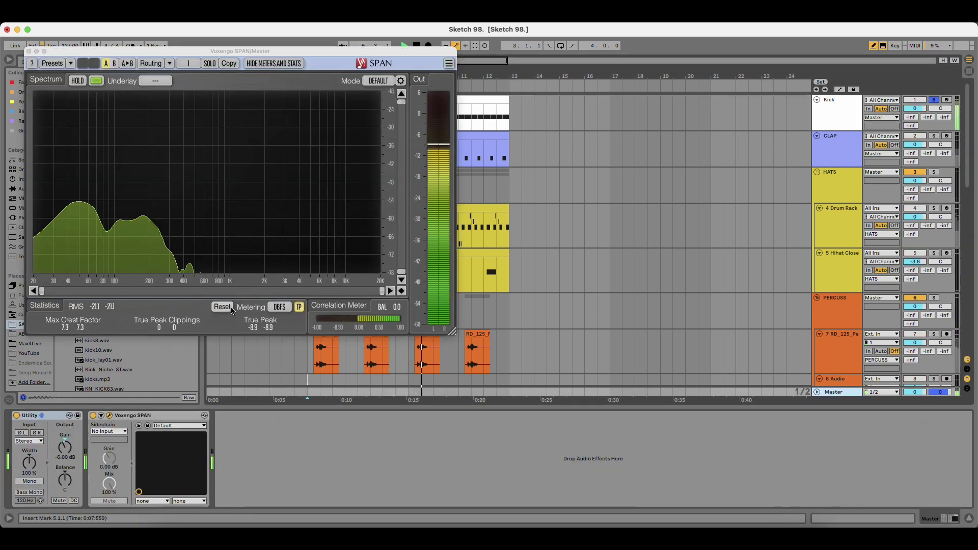
Raise the Kick sampler's volume to -3.83 dB, unsolo the track, replay the beat and close the analyzer.
click(849, 112)
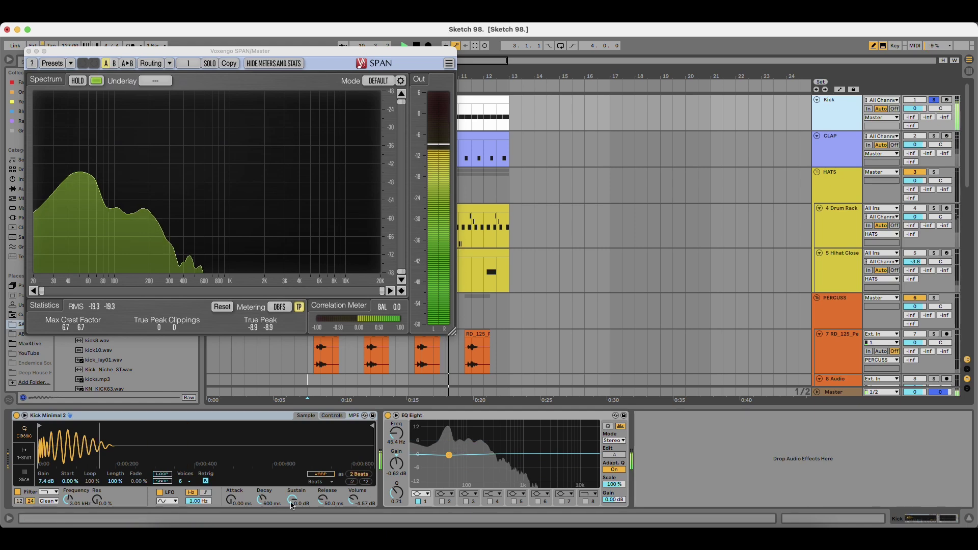
drag(353, 500, 353, 496)
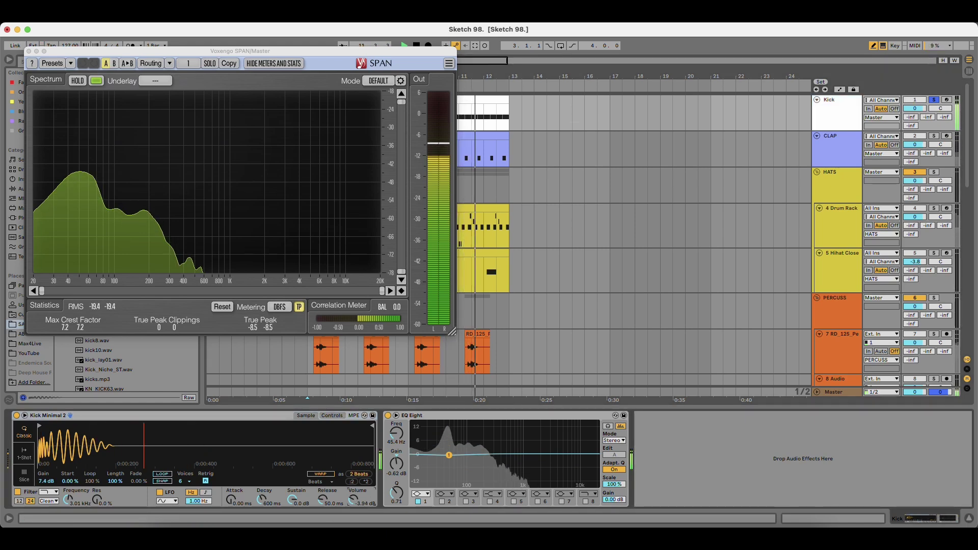
key(space)
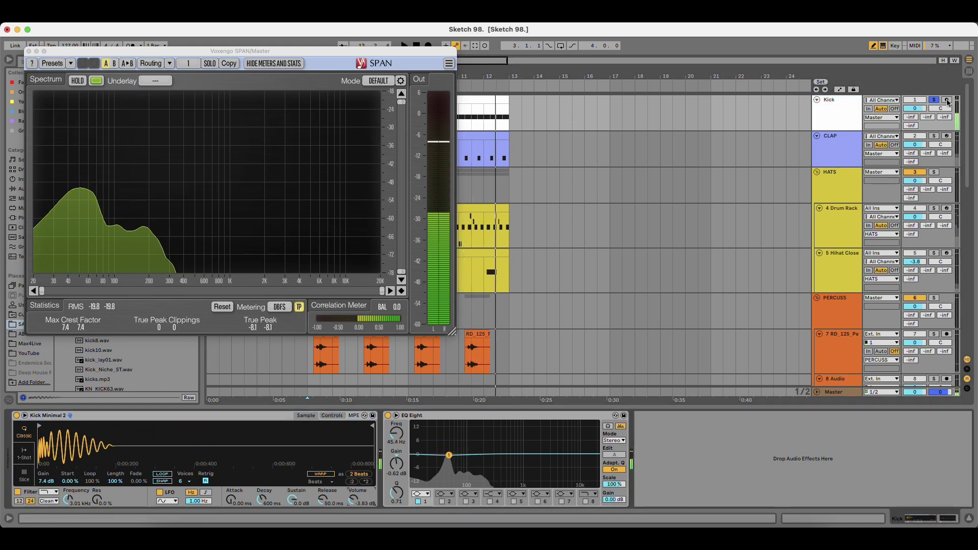
click(934, 100)
key(space)
click(29, 51)
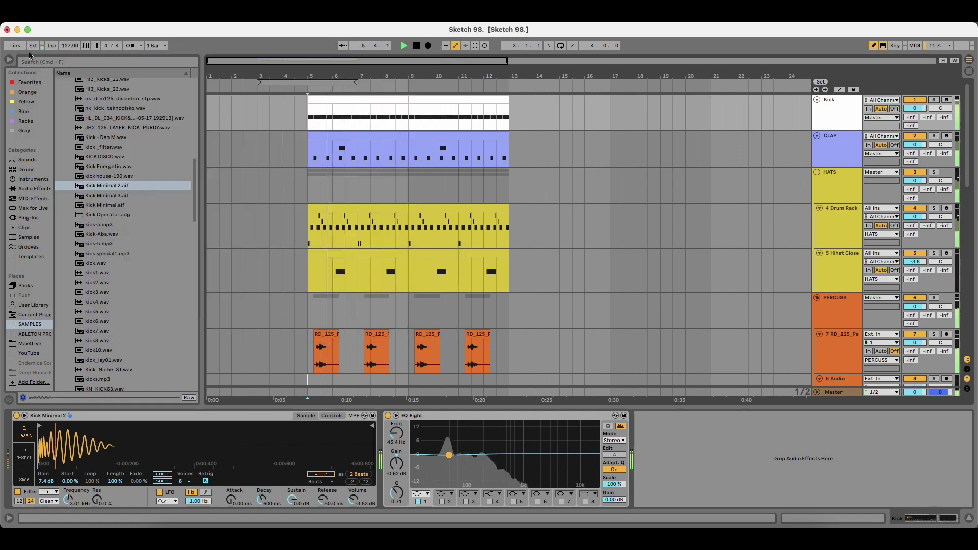
Show the CLAP track's devices, replay the beat briefly and open the CLAPS samples in the DAS folder.
click(840, 145)
key(space)
key(space)
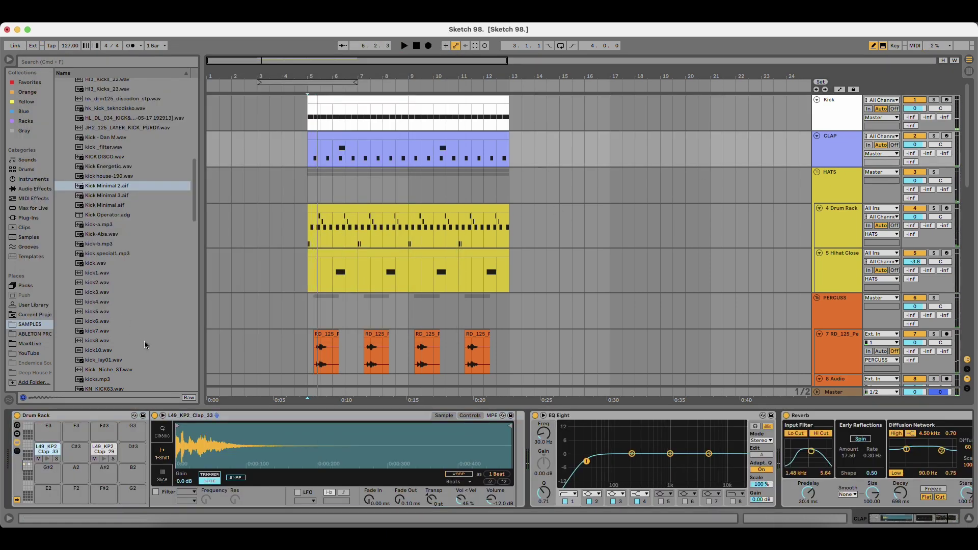
scroll(144, 345, up, 20)
click(102, 171)
key(Right)
key(Down)
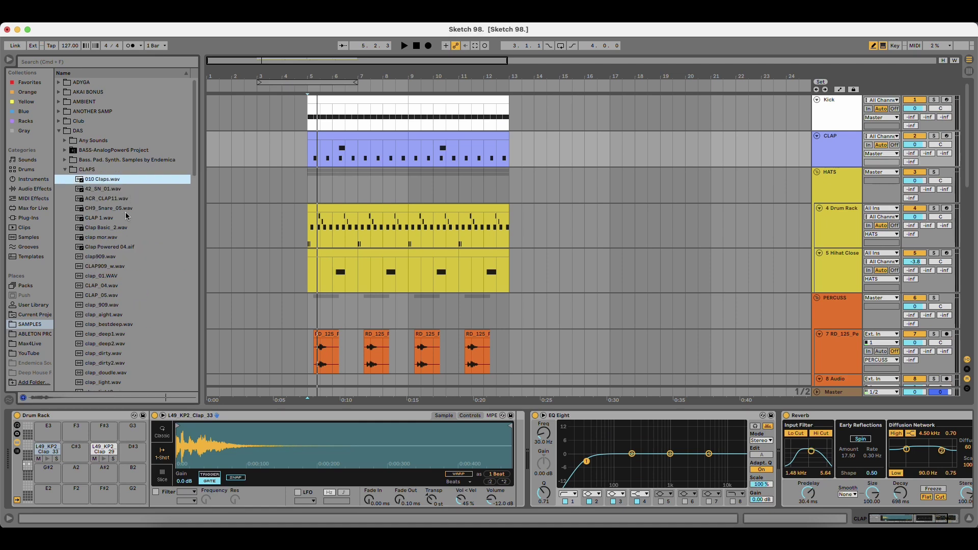
Audition the clap samples, replace the L49_KP2 Clap 33 sample in the drum rack with clap_deep1.wav and play the beat.
key(Down)
key(Down)
key(Down)
key(Down)
key(Down)
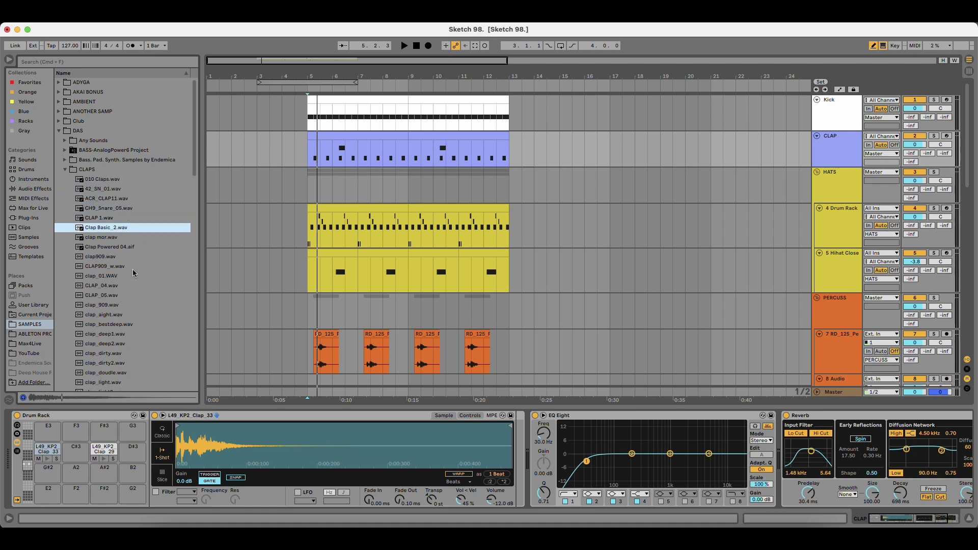
key(Down)
scroll(133, 275, down, 3)
key(Down)
key(Down)
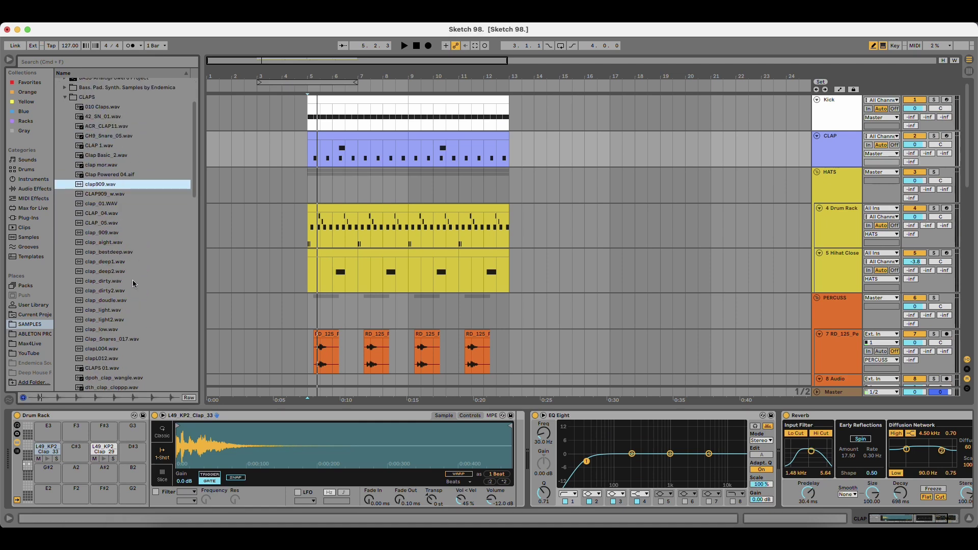
key(Down)
key(Down)
key(Down)
scroll(132, 279, down, 1)
key(Down)
key(Down)
key(Down)
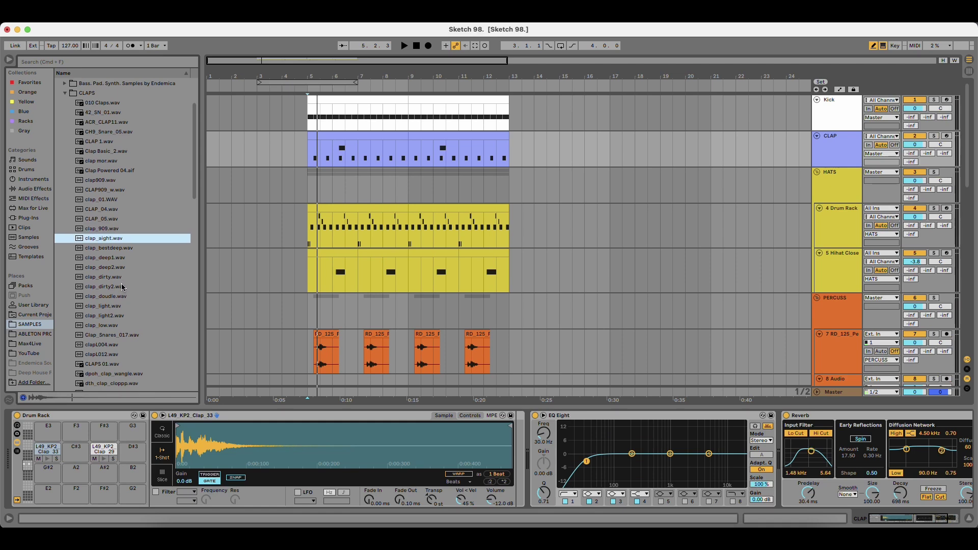
scroll(120, 283, down, 2)
key(Down)
key(Down)
key(Down)
key(Up)
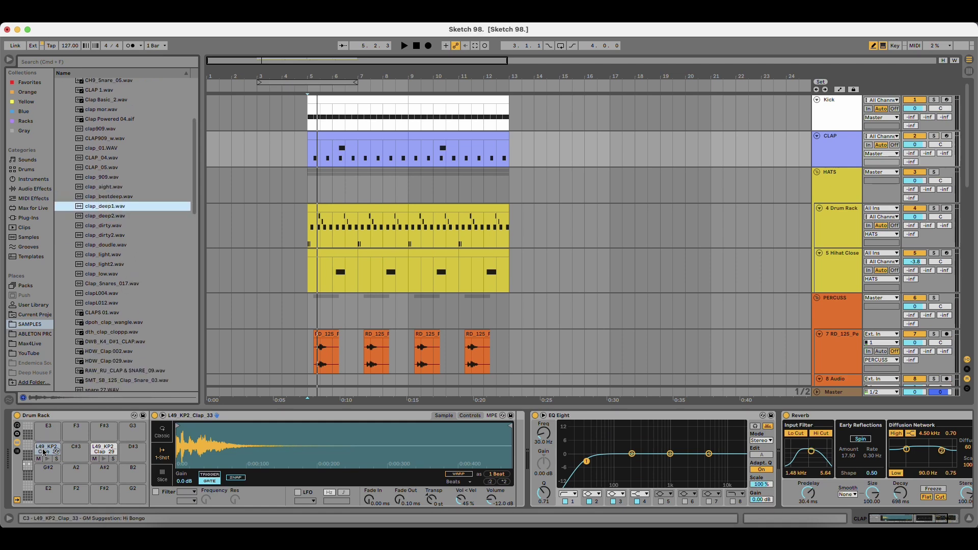
drag(107, 207, 222, 448)
key(space)
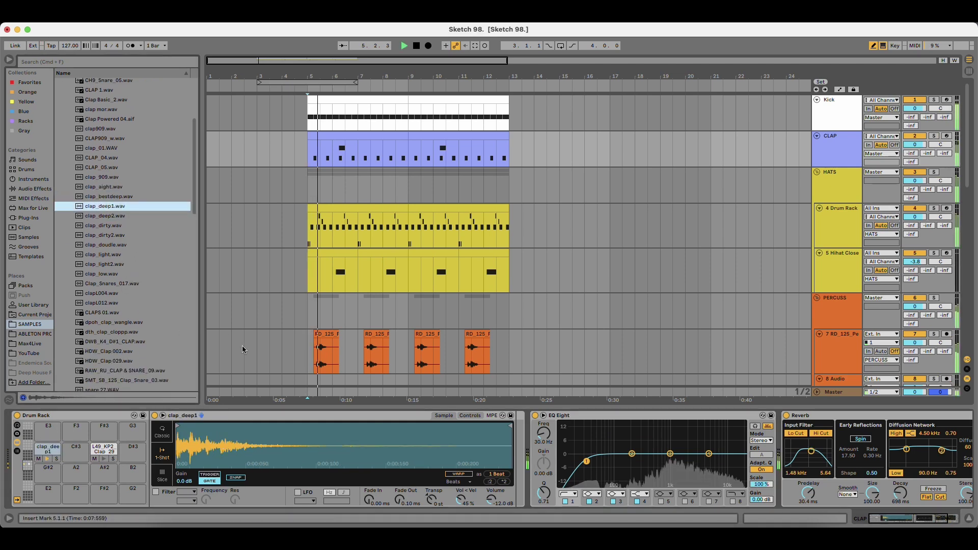
key(space)
Try clap_deep2.wav as the clap sample during playback, undo the replacement and replay the beat.
key(Down)
key(Down)
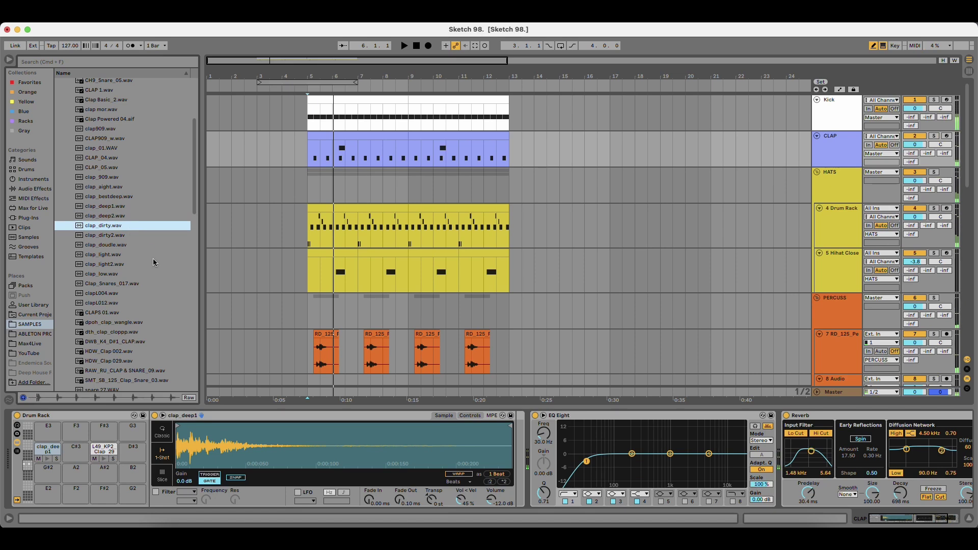
drag(119, 216, 215, 444)
key(space)
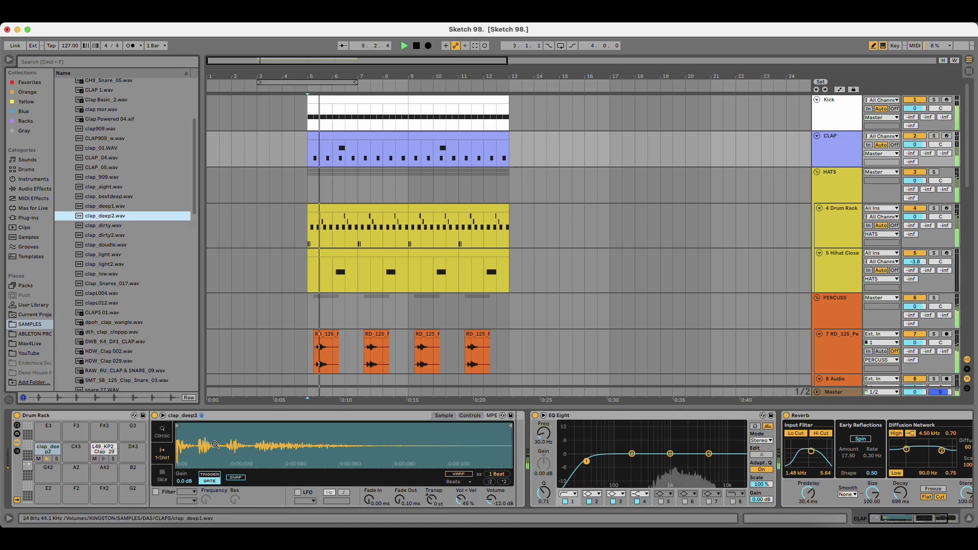
key(super+z)
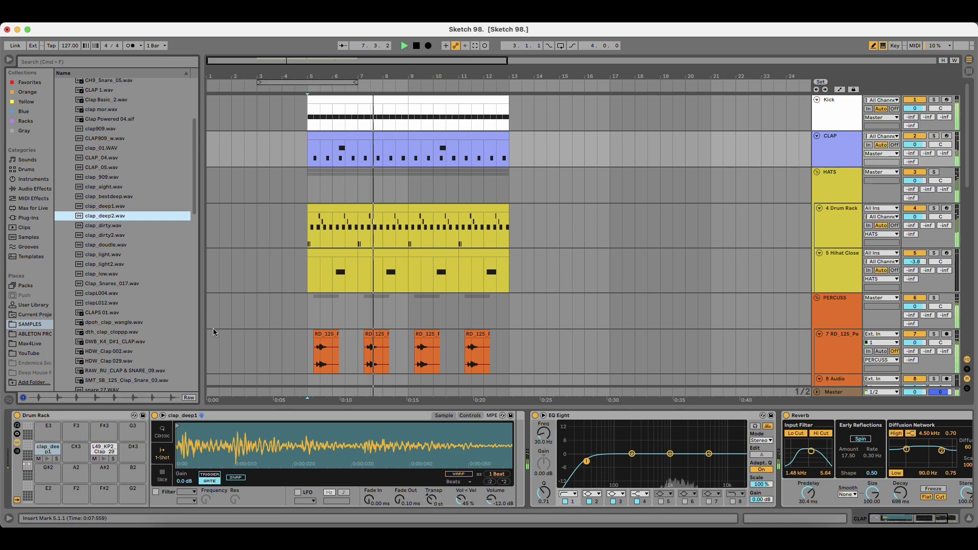
drag(263, 433, 264, 402)
key(space)
key(space)
Double the first RD_125 percussion clip's warp tempo to 508 BPM and play it with the beat.
scroll(323, 328, down, 3)
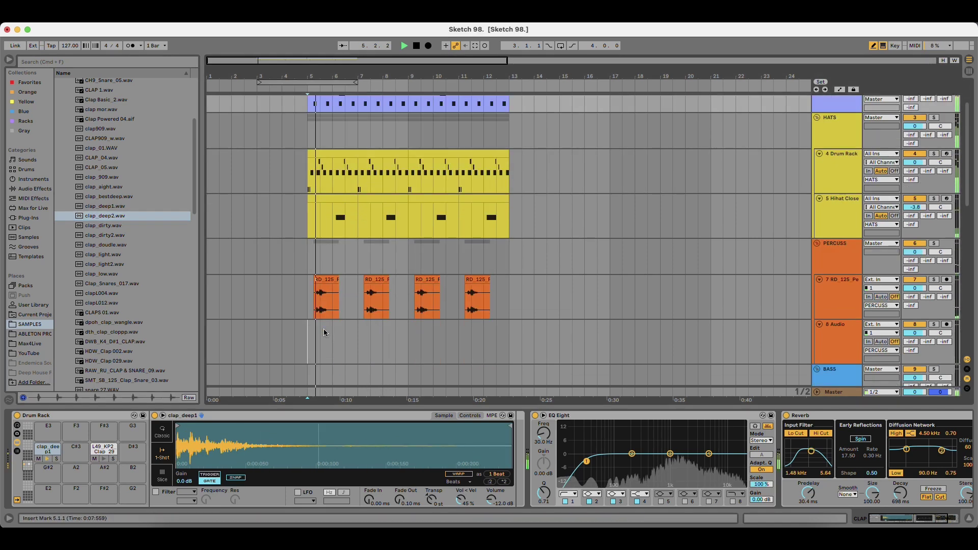
click(326, 305)
click(934, 280)
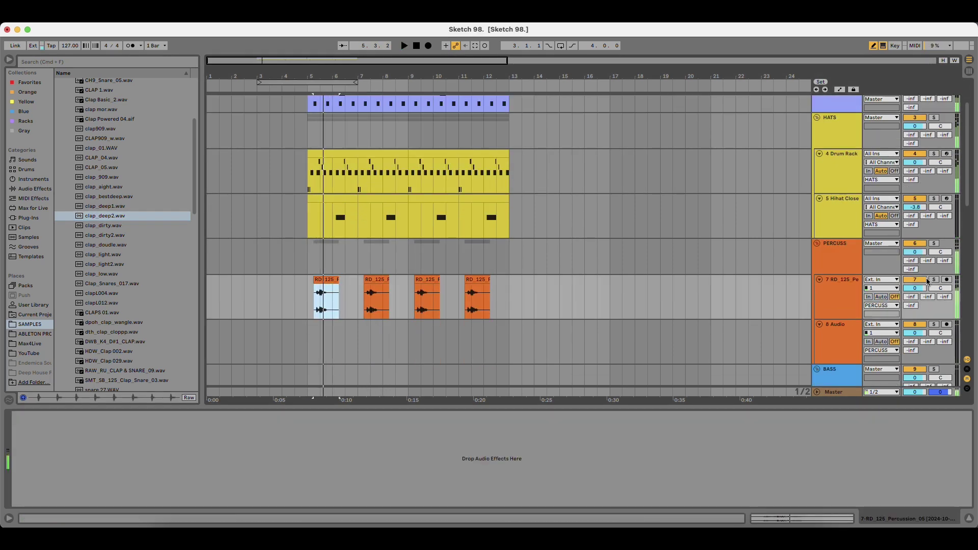
click(934, 279)
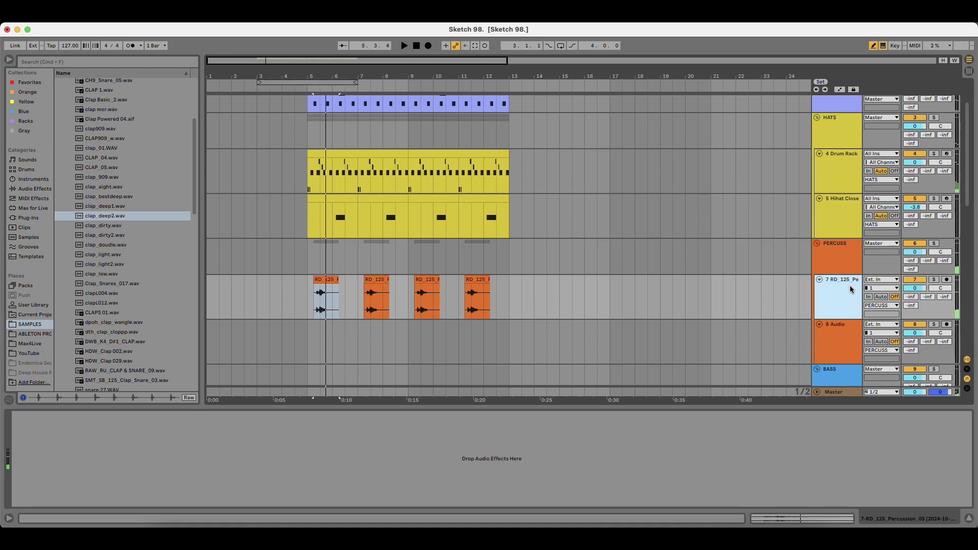
double_click(332, 280)
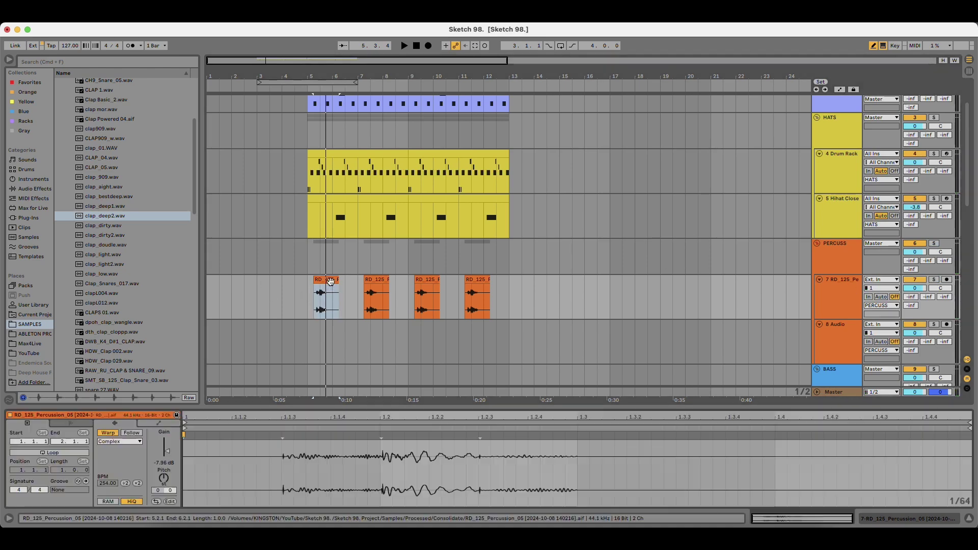
click(138, 483)
key(space)
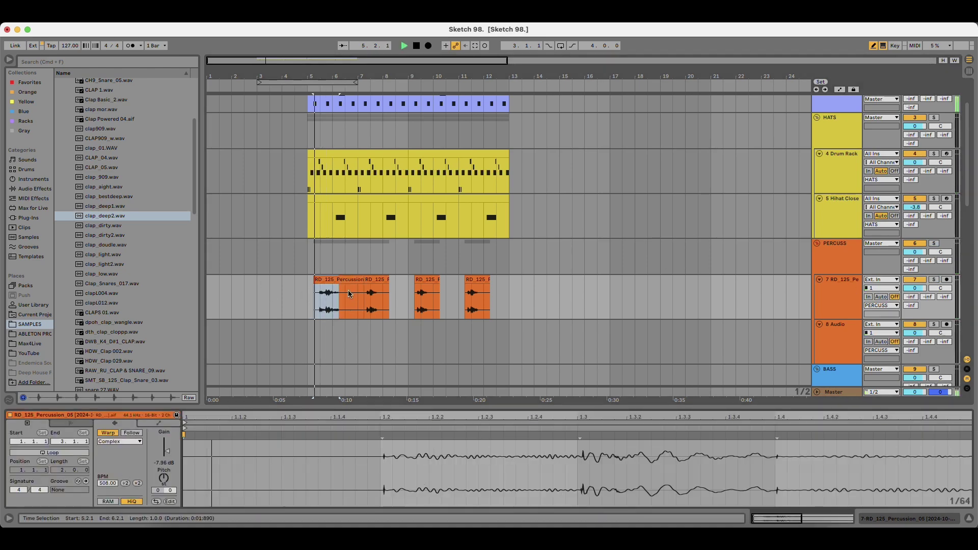
click(309, 283)
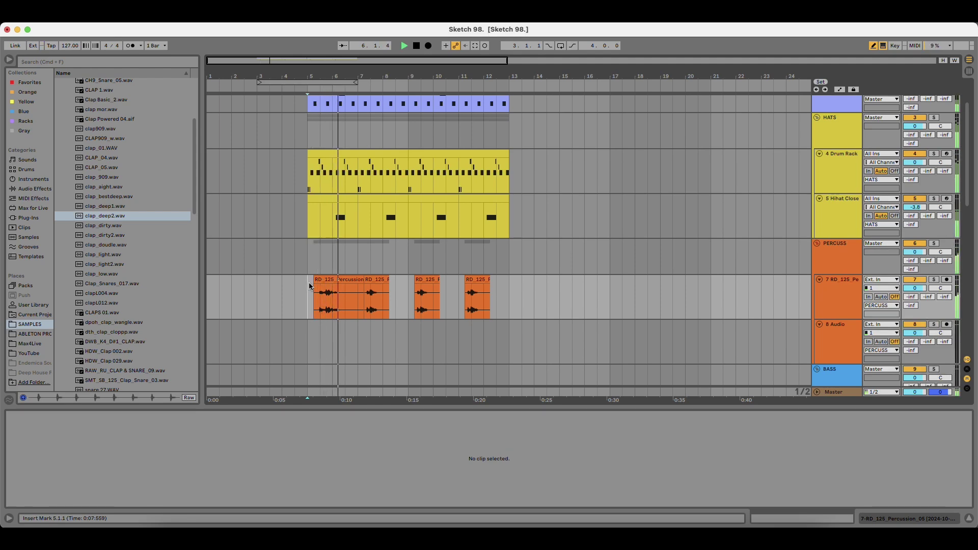
click(345, 279)
key(space)
key(space)
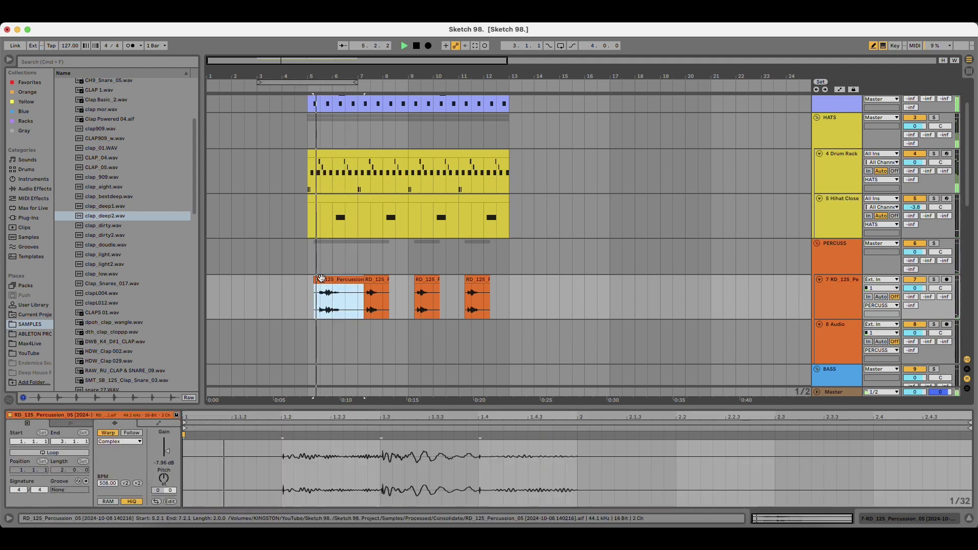
Draw a gain envelope on the first percussion clip that drops the level from just before beat 1.2 to about 1.2.3.
double_click(322, 279)
key(space)
click(165, 426)
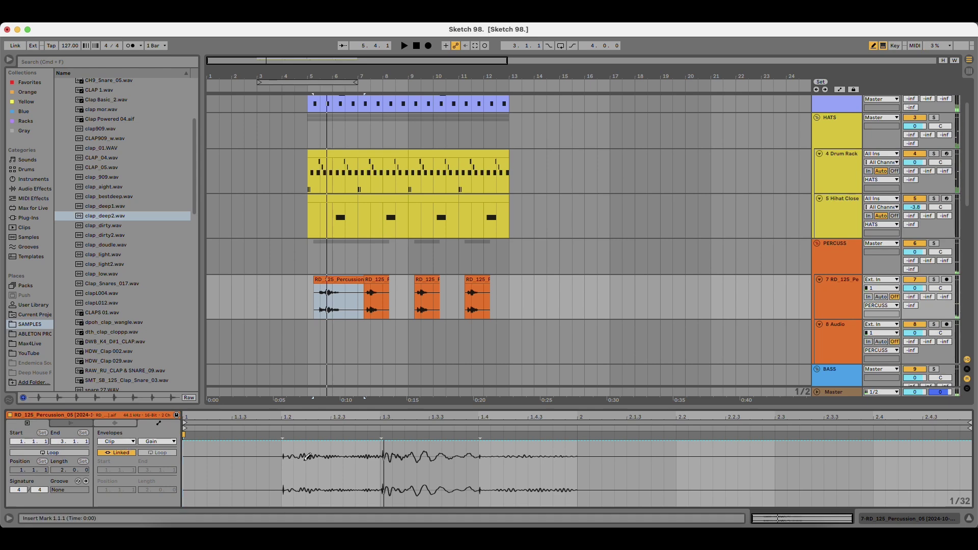
drag(275, 504, 351, 505)
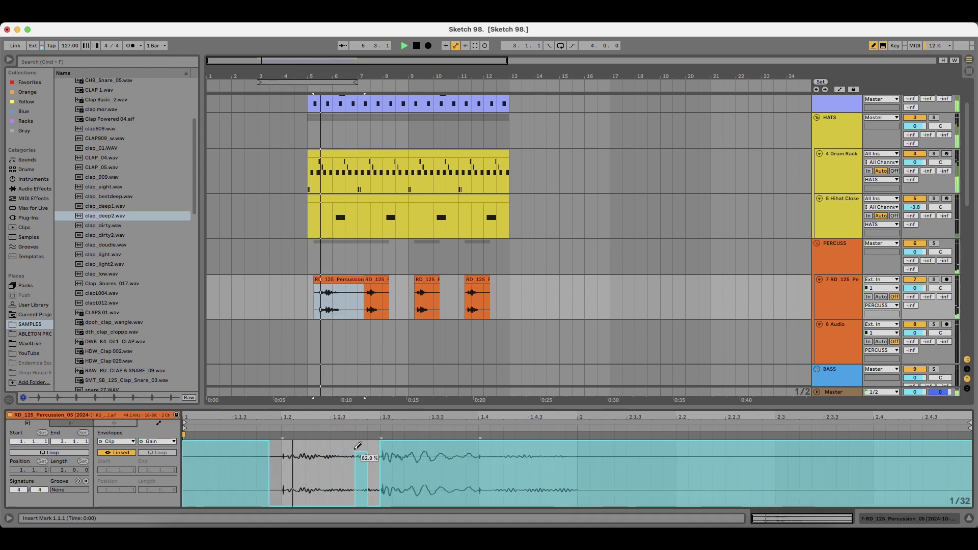
mouse_move(359, 446)
mouse_down()
mouse_move(333, 439)
mouse_move(390, 429)
mouse_up()
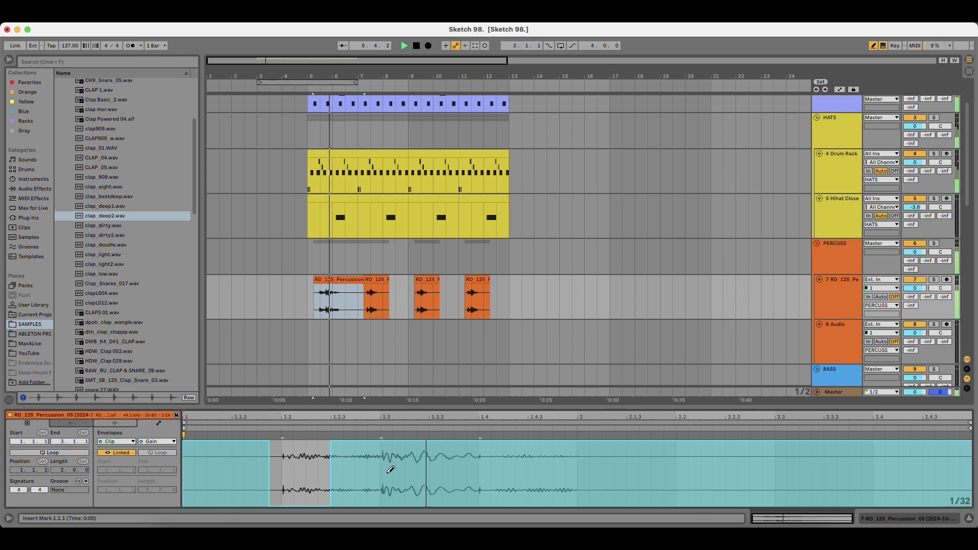
Solo the RD_125 percussion track, play it and add an EQ Eight to it.
click(842, 283)
click(932, 280)
key(space)
click(33, 188)
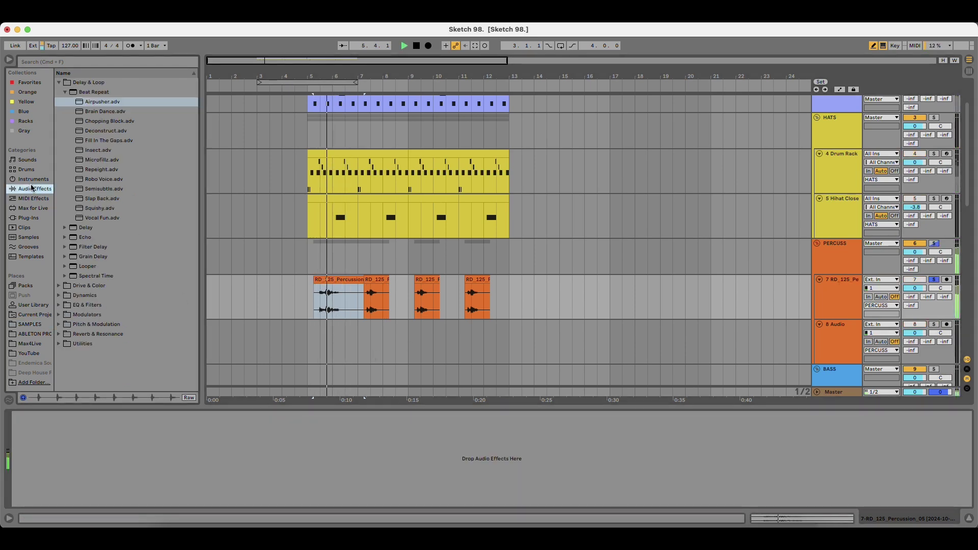
click(65, 92)
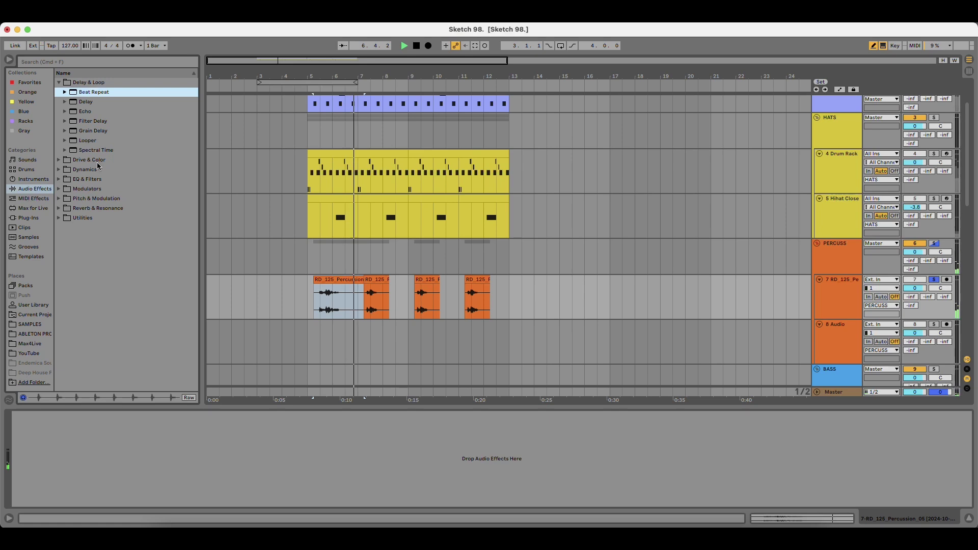
click(73, 181)
drag(93, 141, 365, 303)
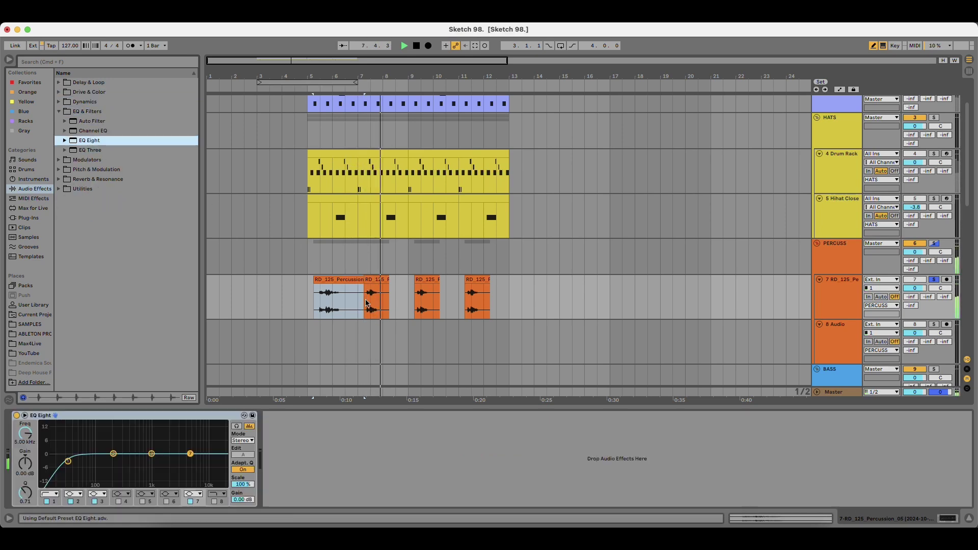
Unsolo the percussion track and keep only EQ Eight bands 1 and 8, raising the low cut and setting the high cut to 918 Hz.
click(934, 279)
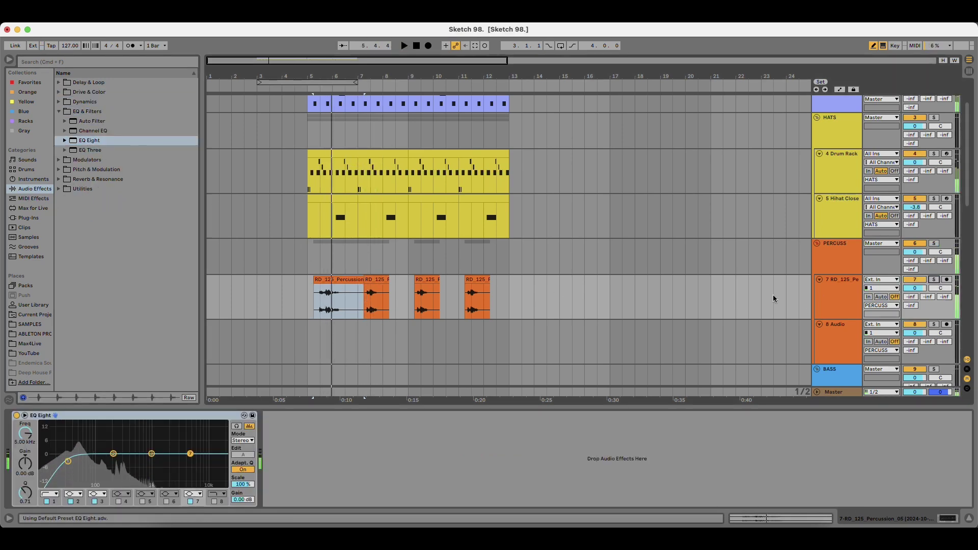
drag(67, 461, 105, 461)
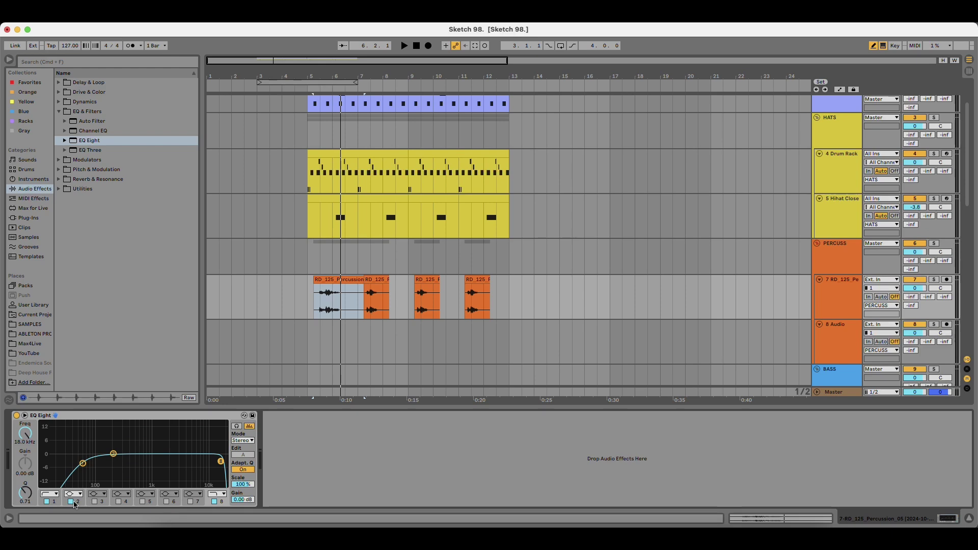
drag(223, 462, 149, 463)
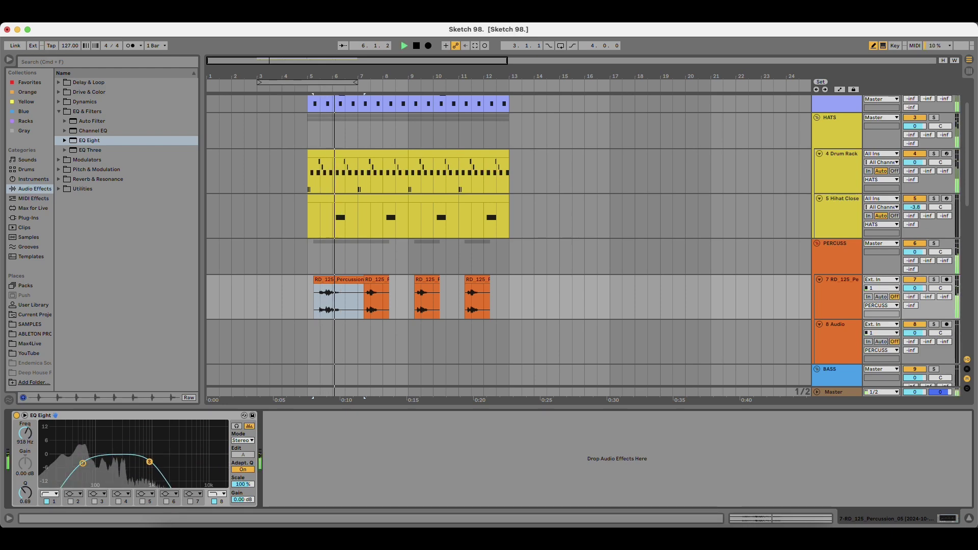
Move the second percussion clip to bar 13 and consolidate the first percussion clip.
key(shift+Tab)
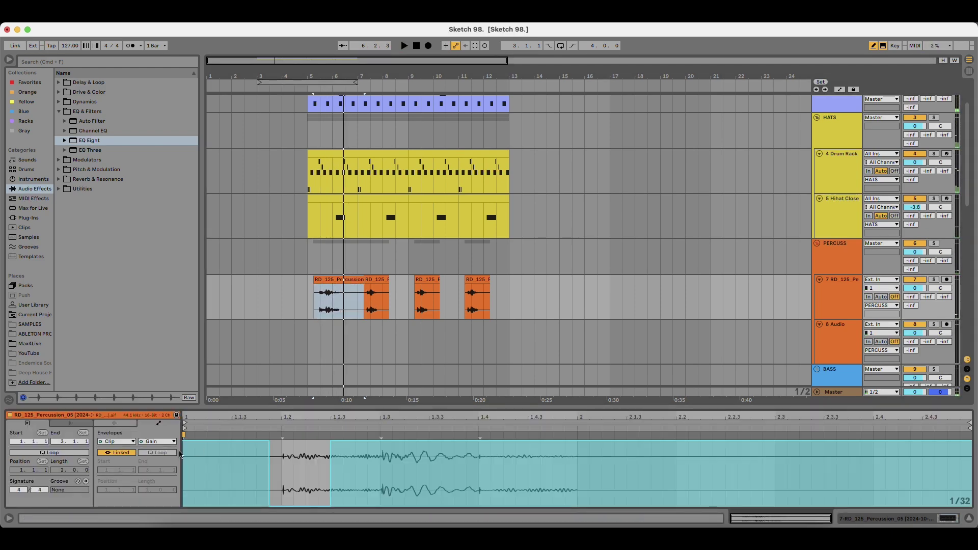
click(115, 424)
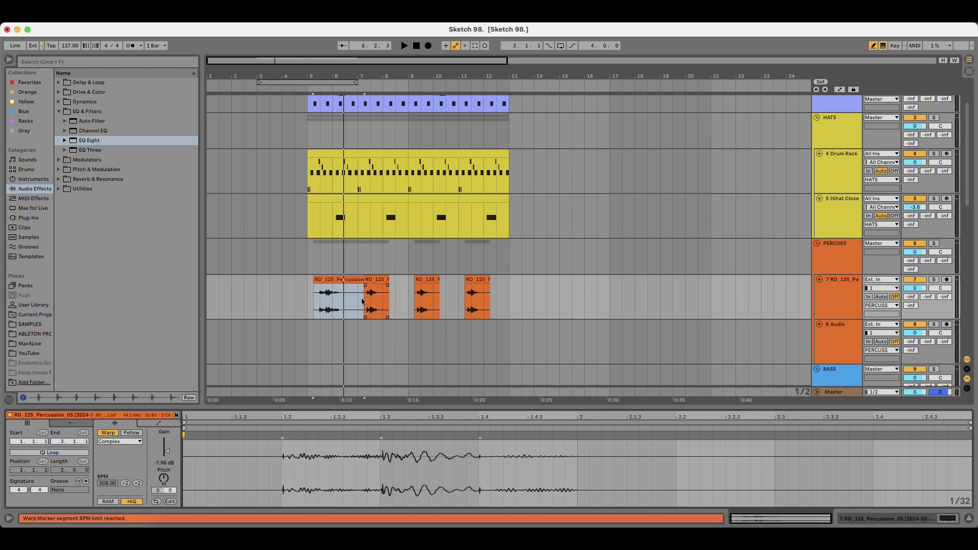
click(357, 278)
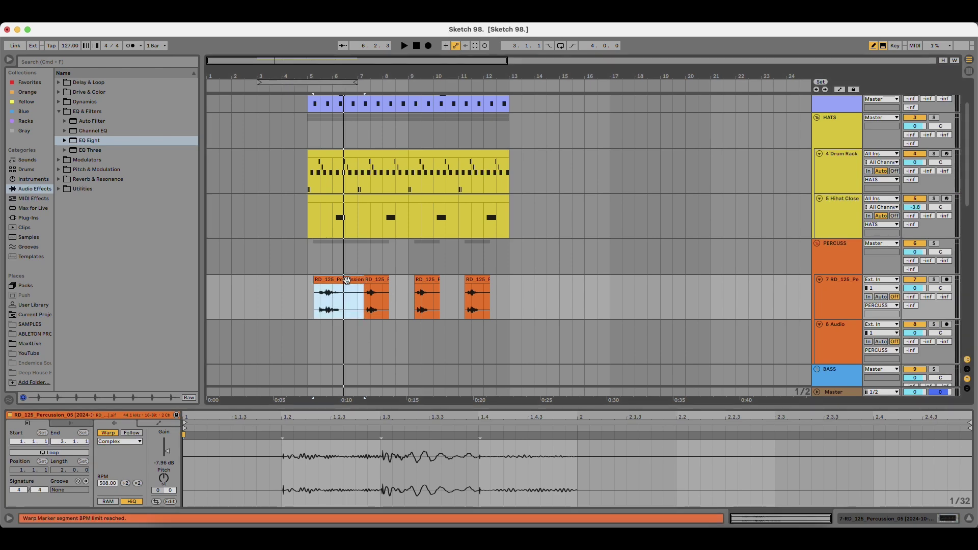
drag(371, 278, 516, 280)
click(343, 280)
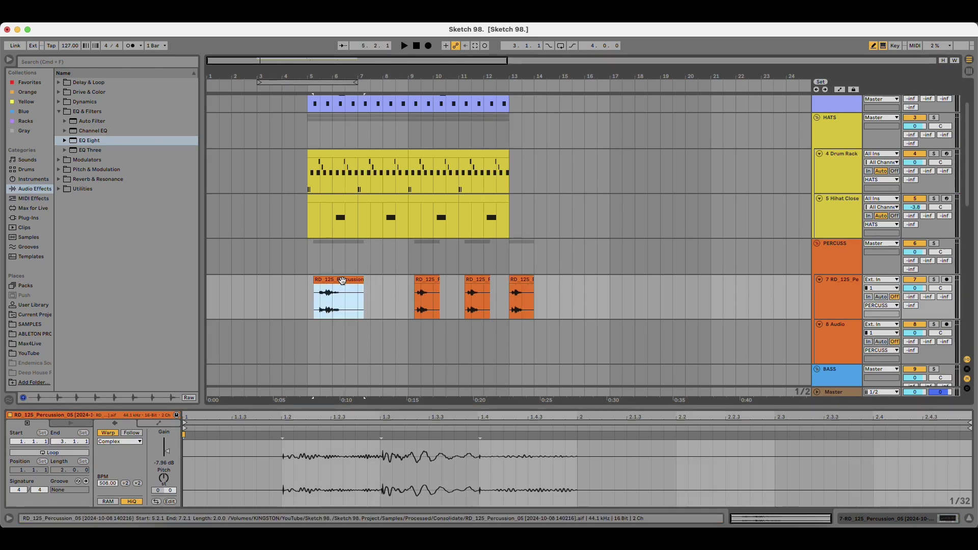
key(super+j)
Double the consolidated percussion clip's warp tempo to 254 BPM and play the beat through it.
key(space)
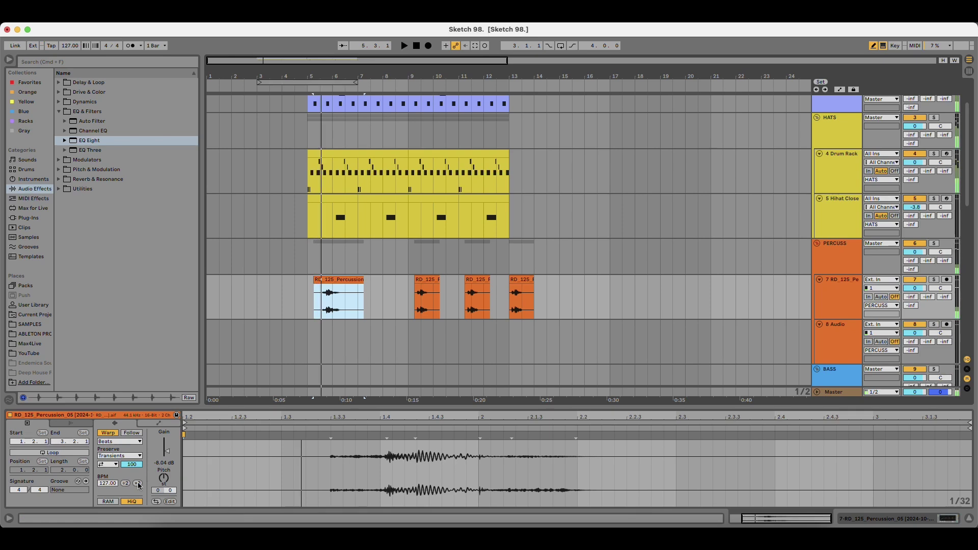
key(space)
key(space)
click(137, 483)
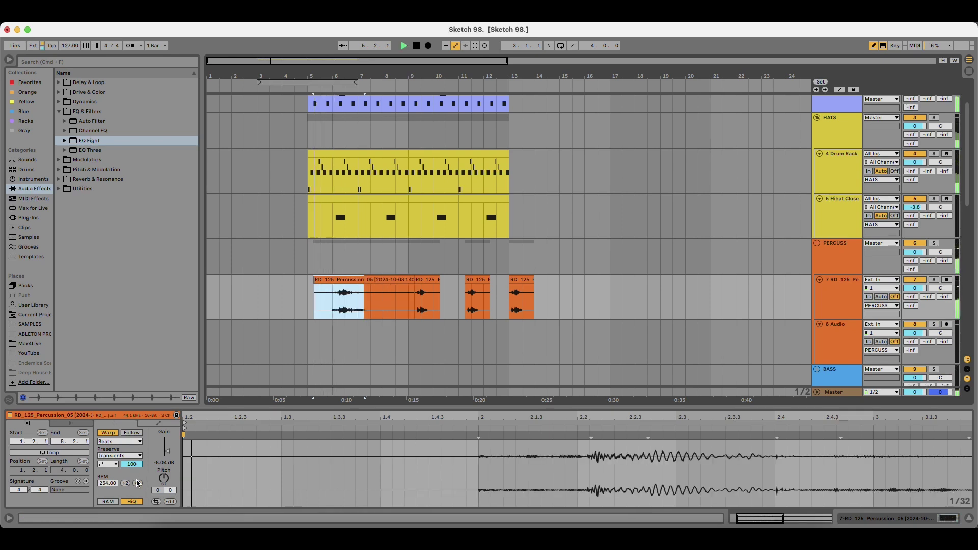
click(334, 303)
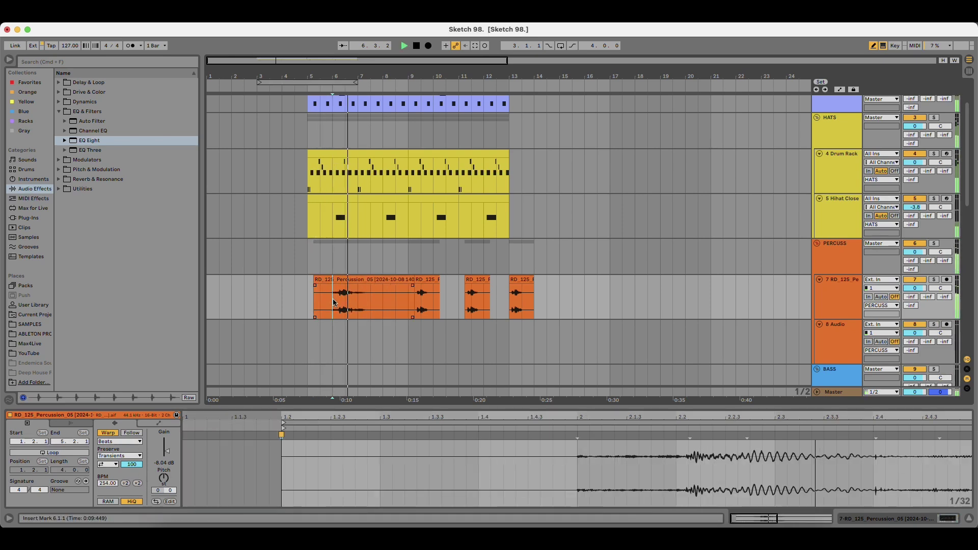
Solo the percussion track, set the consolidated clip's warp mode to Complex, double its tempo to 508 BPM and play it from around bar 7.
click(933, 281)
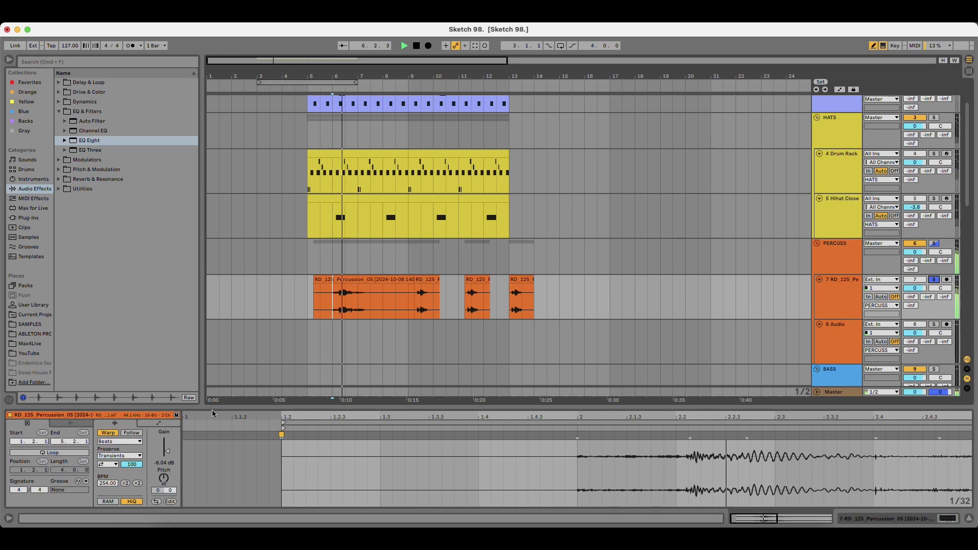
click(112, 442)
click(115, 476)
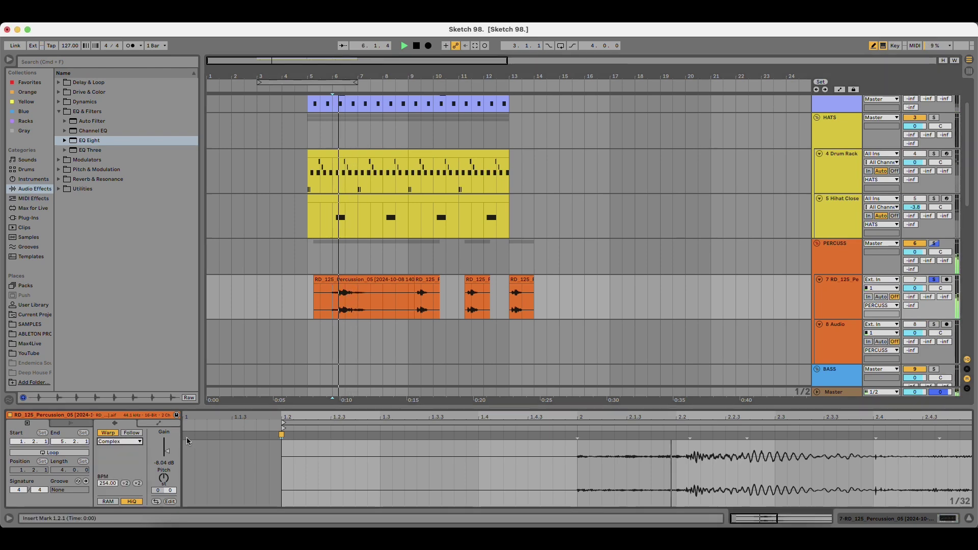
click(137, 483)
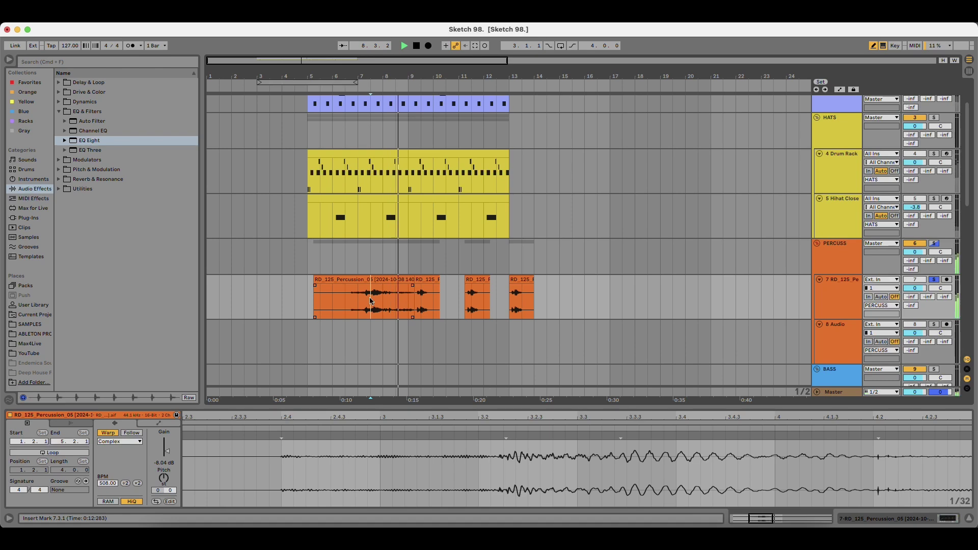
click(372, 300)
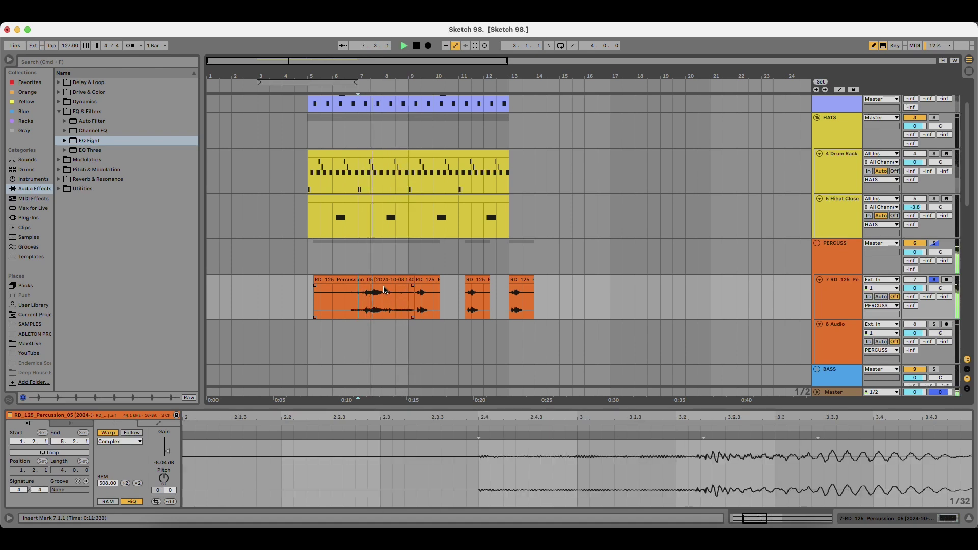
Audition the 508 BPM percussion clip from bar 5 with the full beat and delete the clip.
key(space)
drag(316, 281, 348, 287)
key(space)
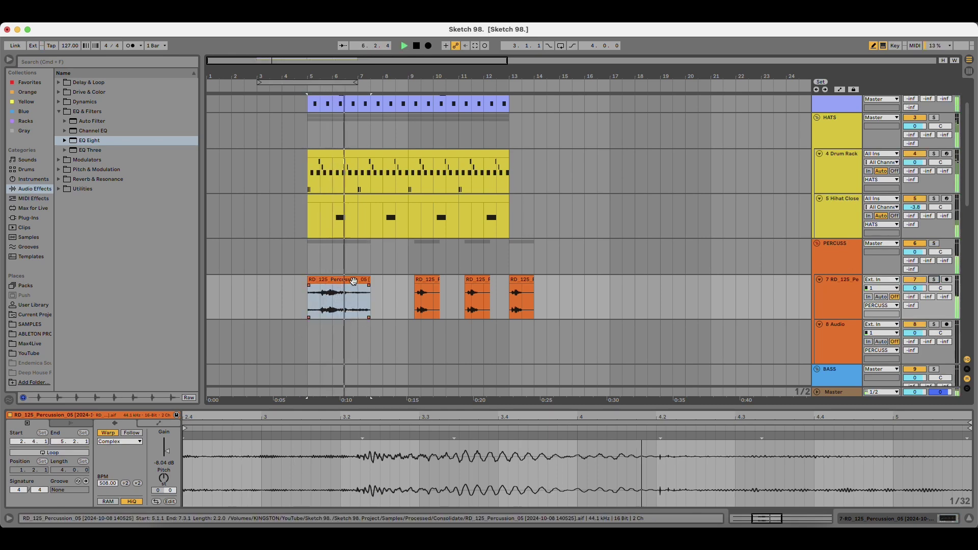
key(space)
key(Delete)
Move the percussion clip from bar 9 to 5.2.3 and play the beat from bar 5.
click(421, 279)
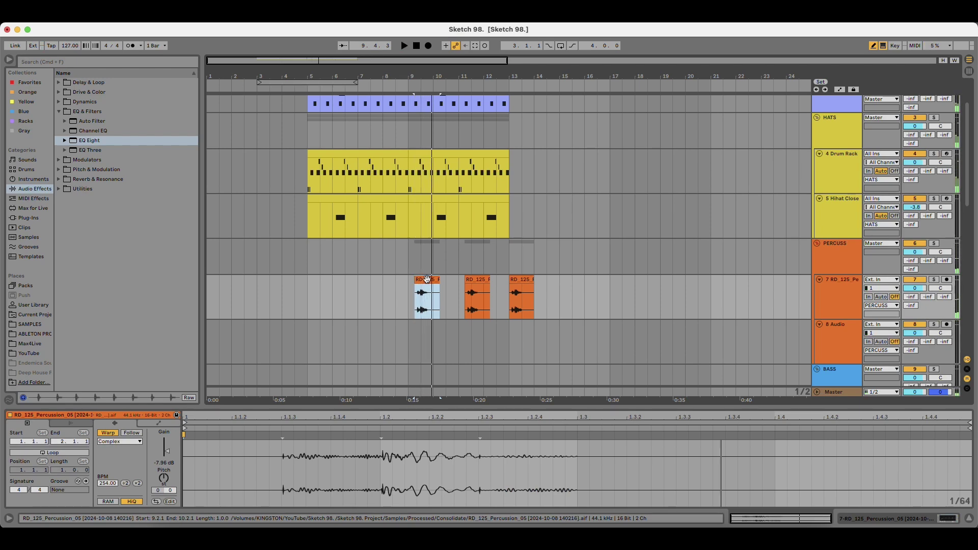
drag(427, 279, 333, 287)
drag(311, 77, 319, 154)
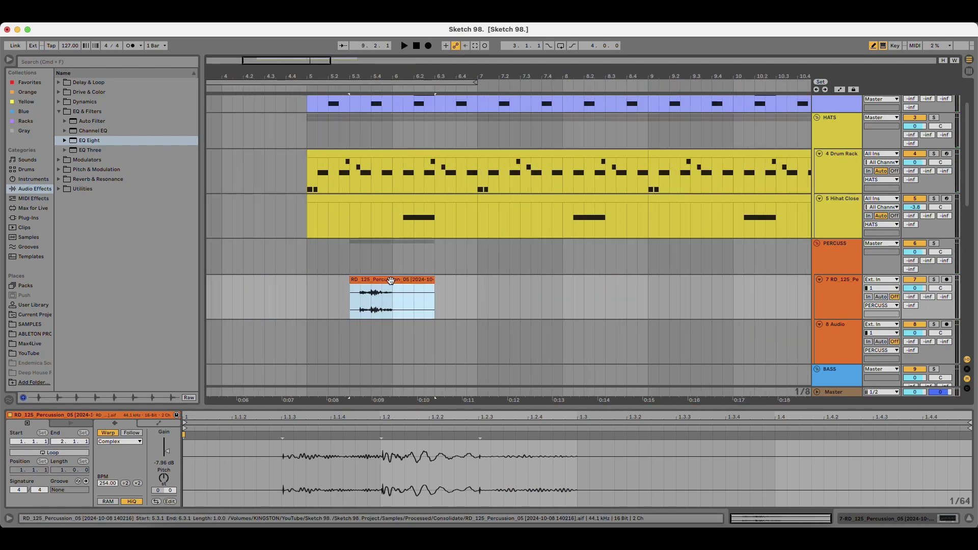
drag(387, 285, 376, 285)
click(306, 284)
key(space)
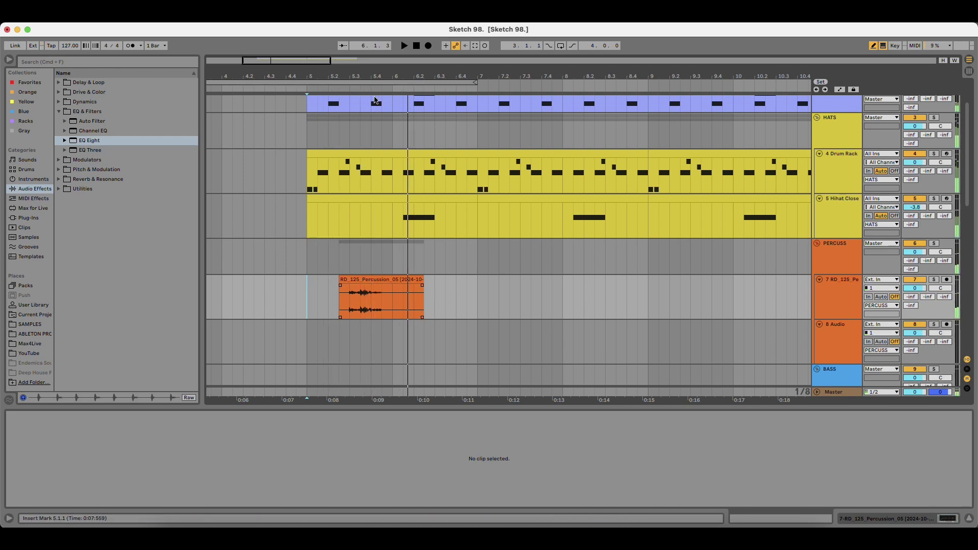
drag(350, 77, 350, 148)
key(space)
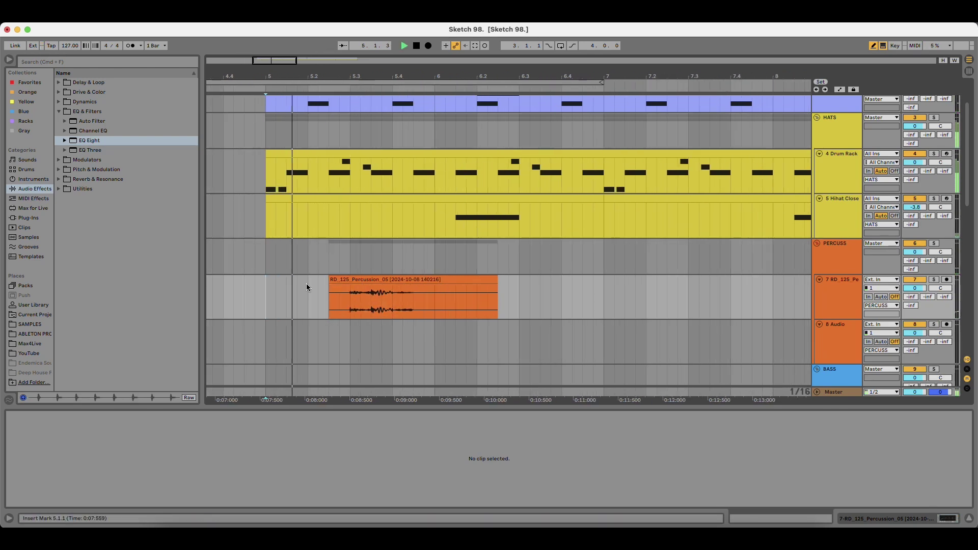
Trim the start of the moved percussion clip to 5.4.1 and play the beat from bar 5.
drag(356, 286, 390, 281)
click(354, 279)
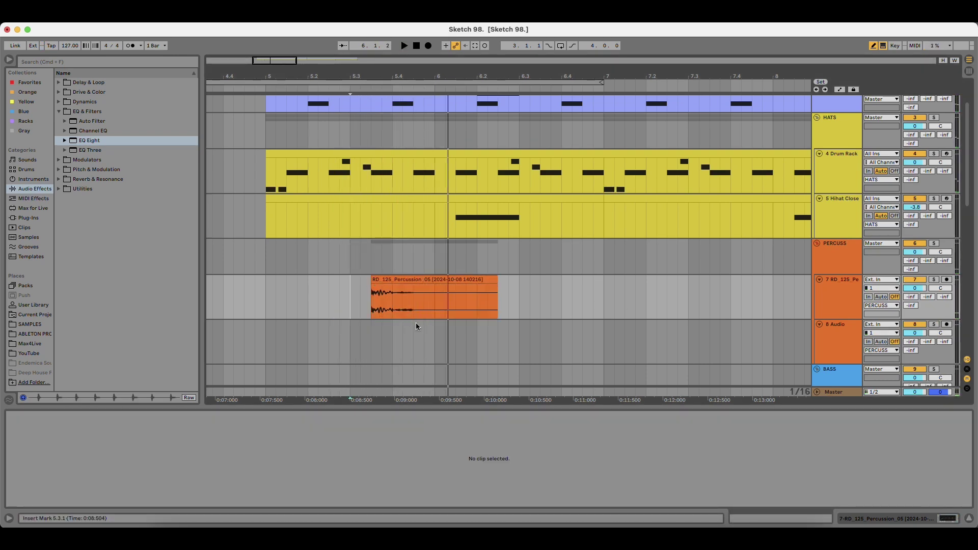
click(392, 304)
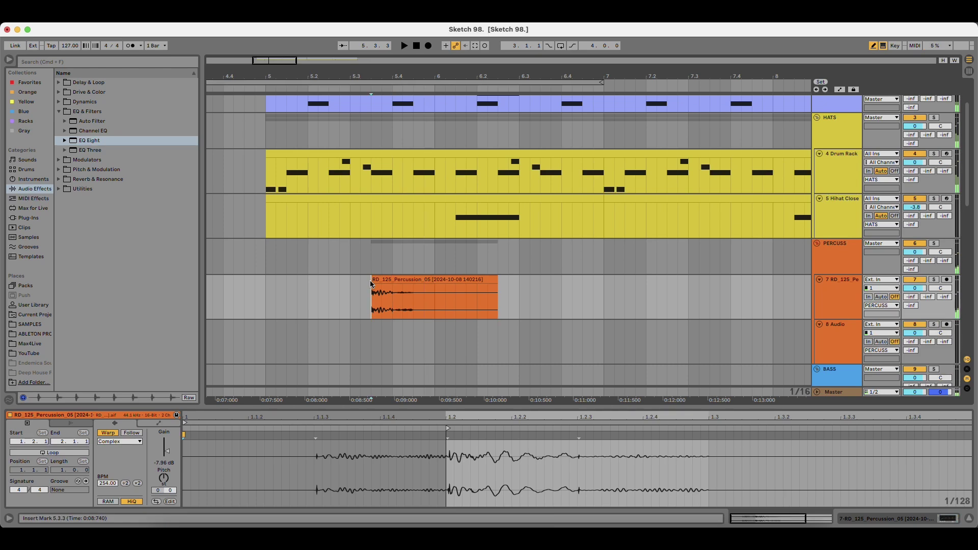
drag(370, 283, 391, 283)
key(space)
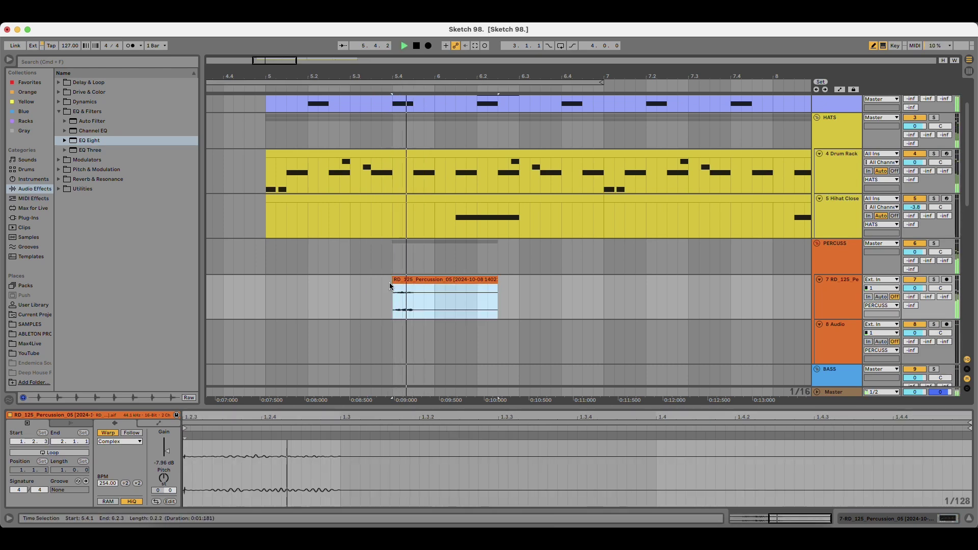
click(264, 283)
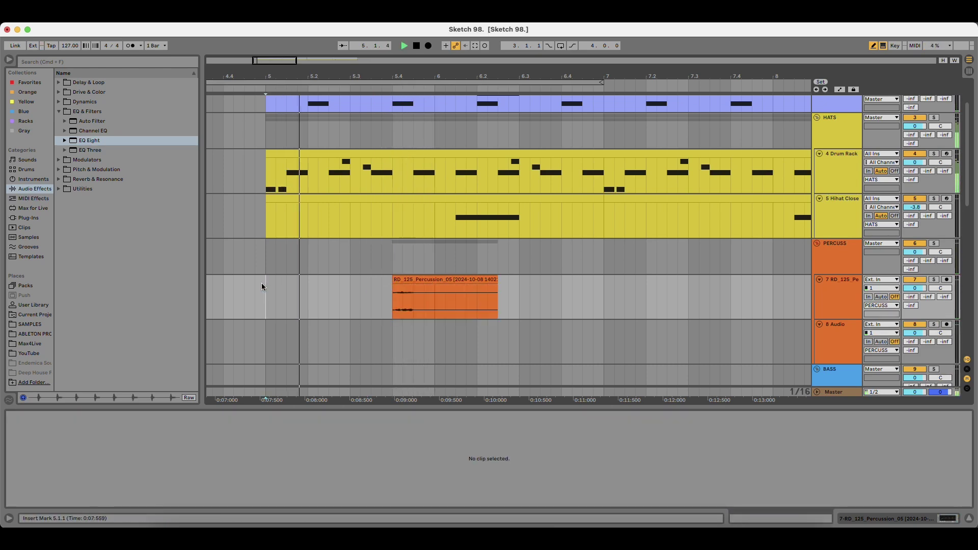
key(space)
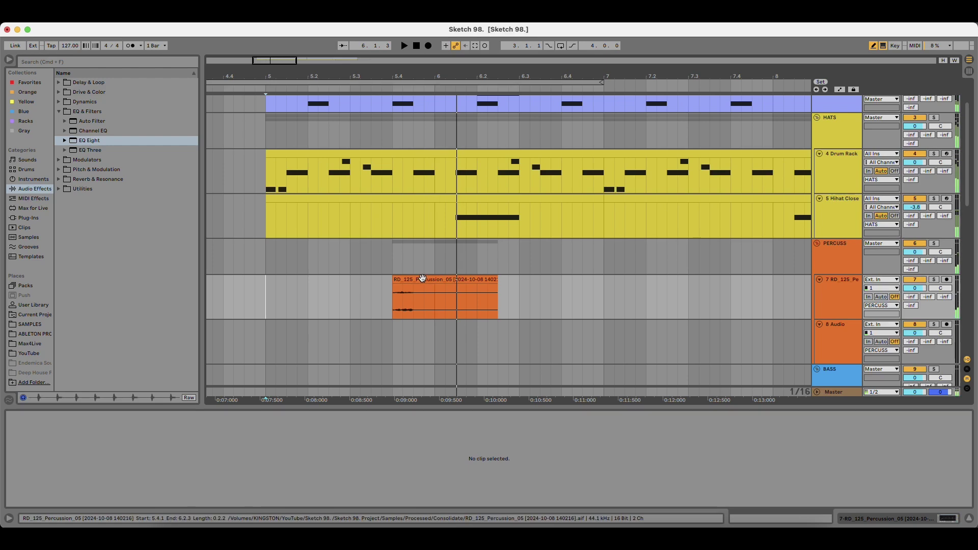
Move the trimmed percussion clip to 5.3.3, audition it from bar 5, and shorten its end to bar 6.
drag(423, 277, 402, 278)
click(266, 280)
key(space)
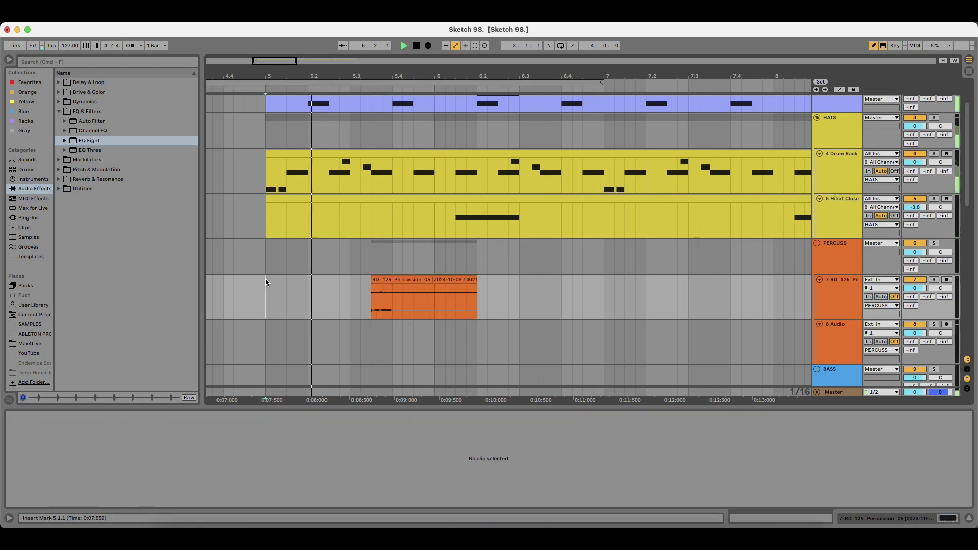
key(space)
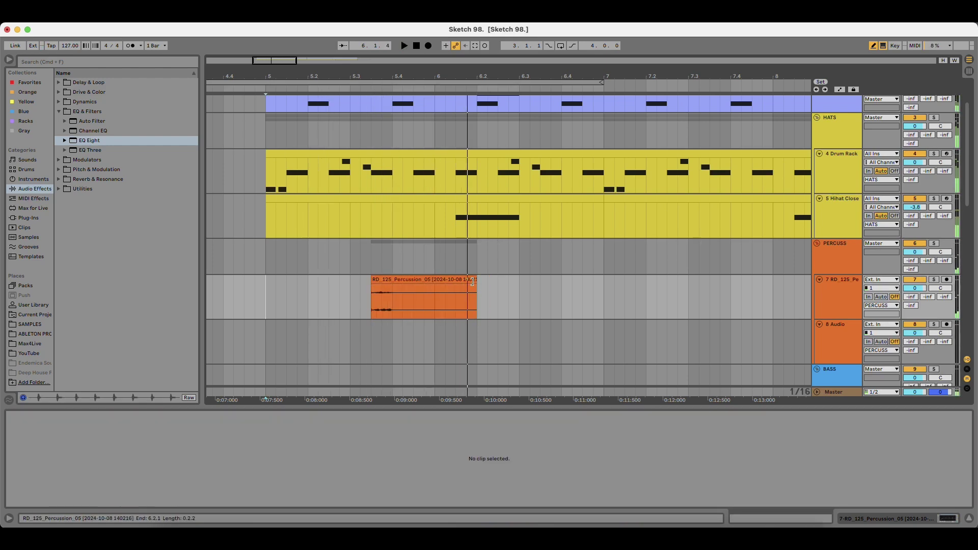
drag(477, 283, 434, 285)
Audition the percussion clip at 11.2.1, move it to 7.2.1 and play the pattern from bar 5.
key(minus)
key(minus)
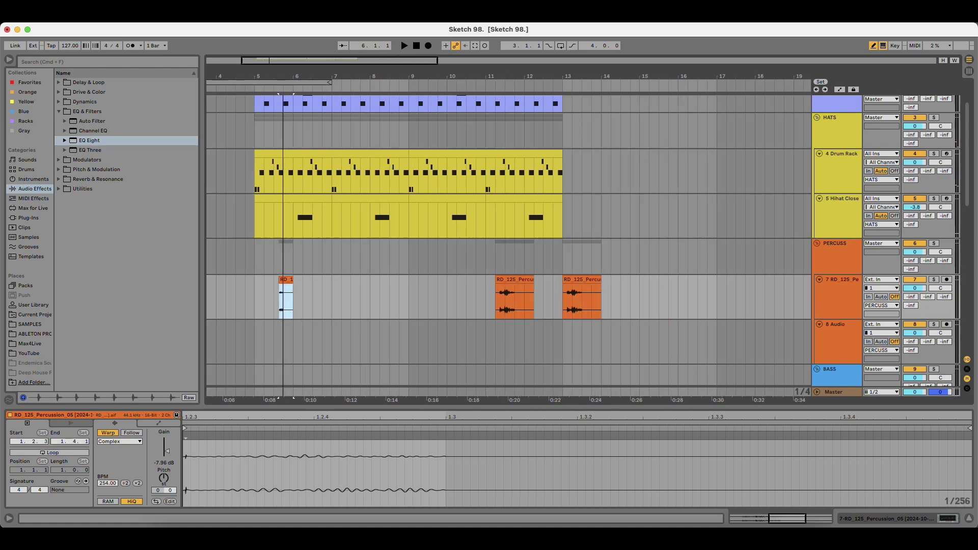
click(489, 282)
key(space)
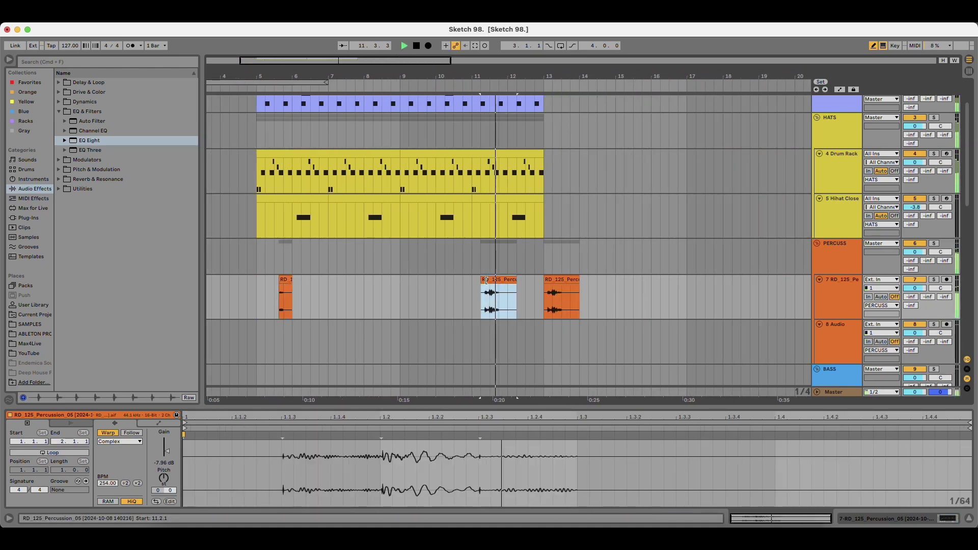
key(space)
drag(497, 280, 362, 285)
drag(278, 76, 277, 121)
key(space)
key(space)
click(212, 286)
key(space)
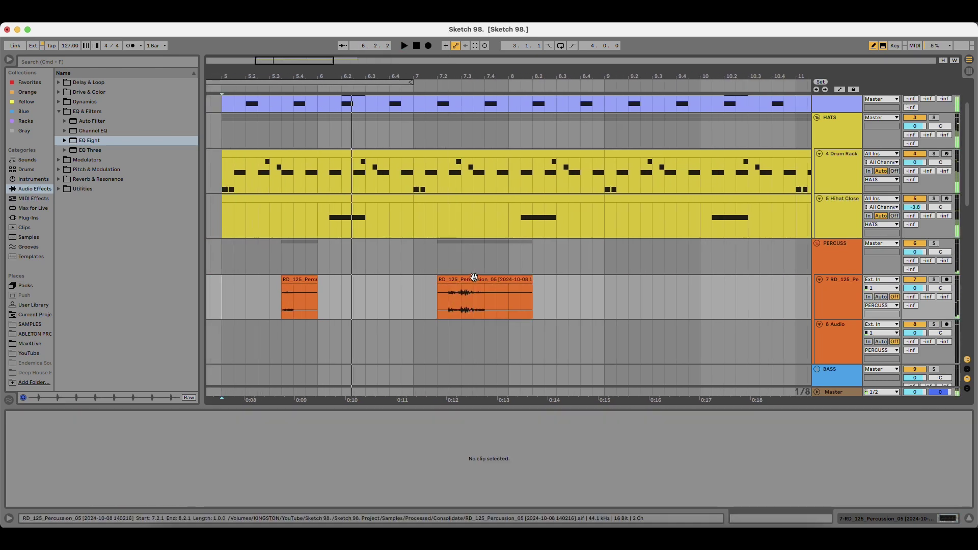
Shift that full-length percussion clip one bar earlier to 6.2.1 and play from bar 6.
drag(474, 277, 382, 290)
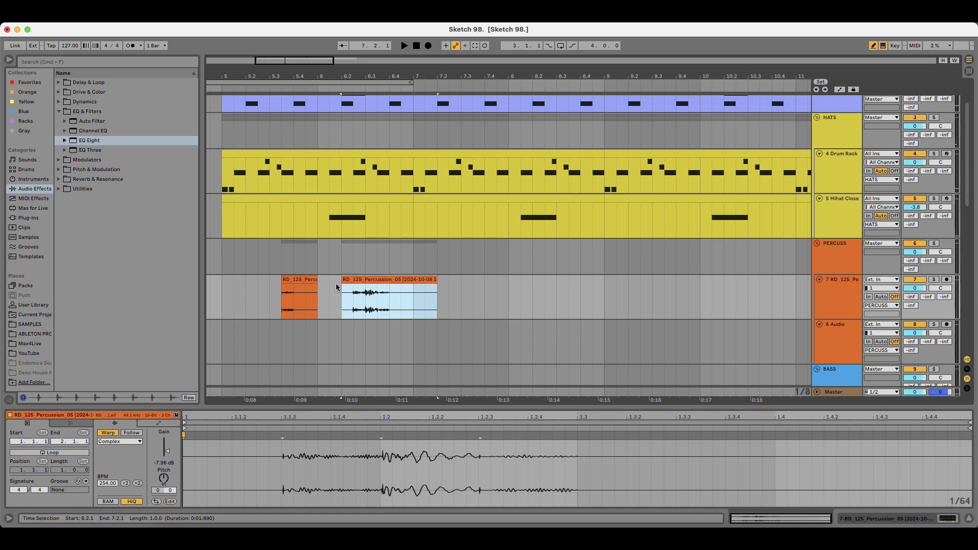
click(318, 290)
key(space)
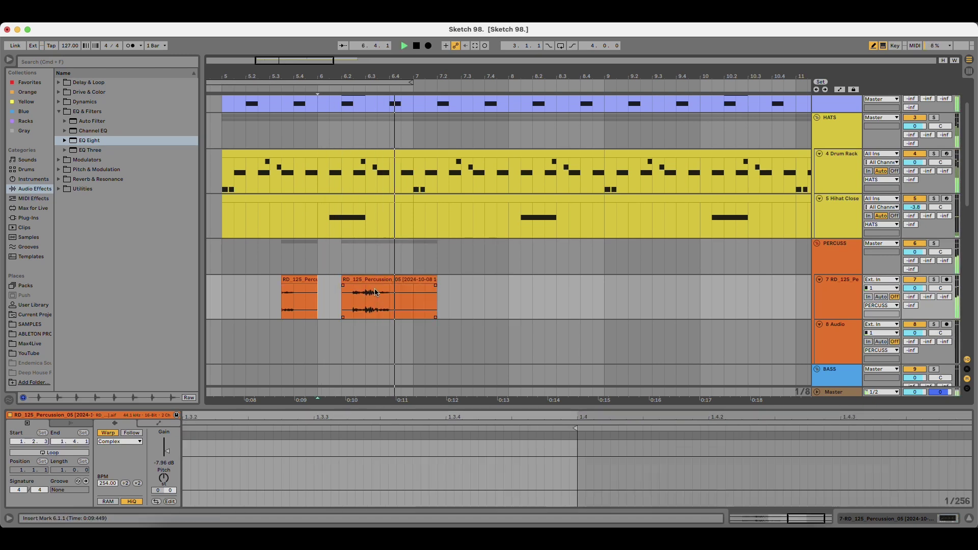
Cut half a beat at 6.3.1 out of the second percussion clip and trim the remaining tail to end at bar 7.
drag(365, 291, 375, 285)
key(Delete)
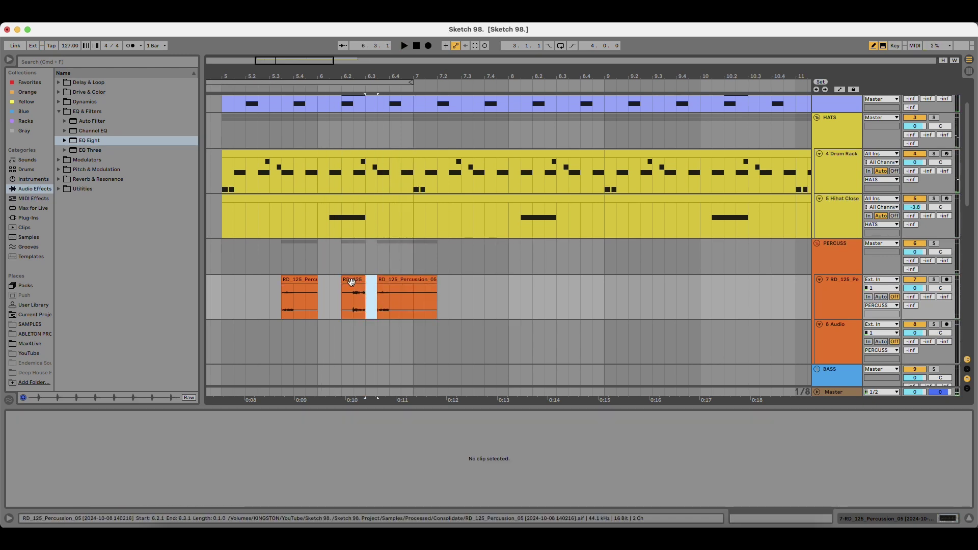
click(352, 279)
key(space)
key(space)
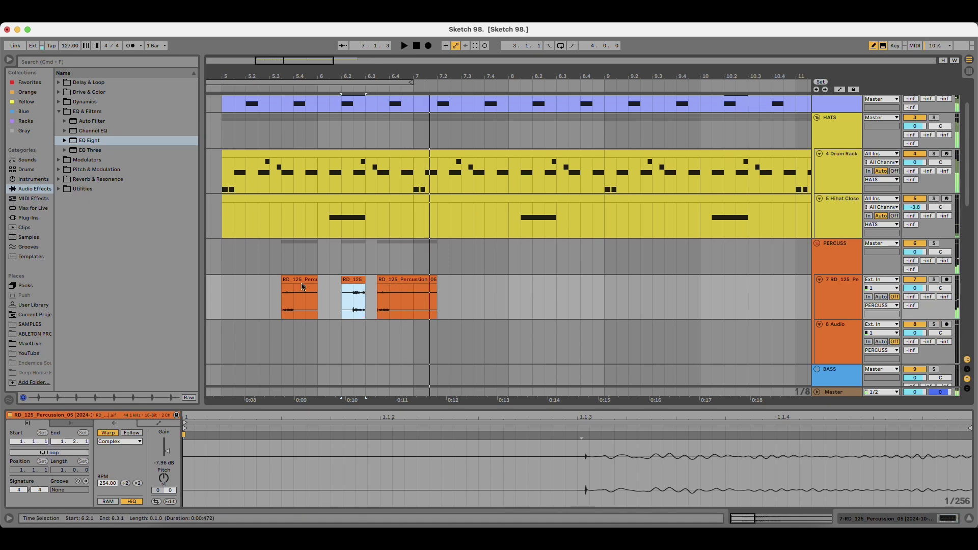
click(221, 282)
key(space)
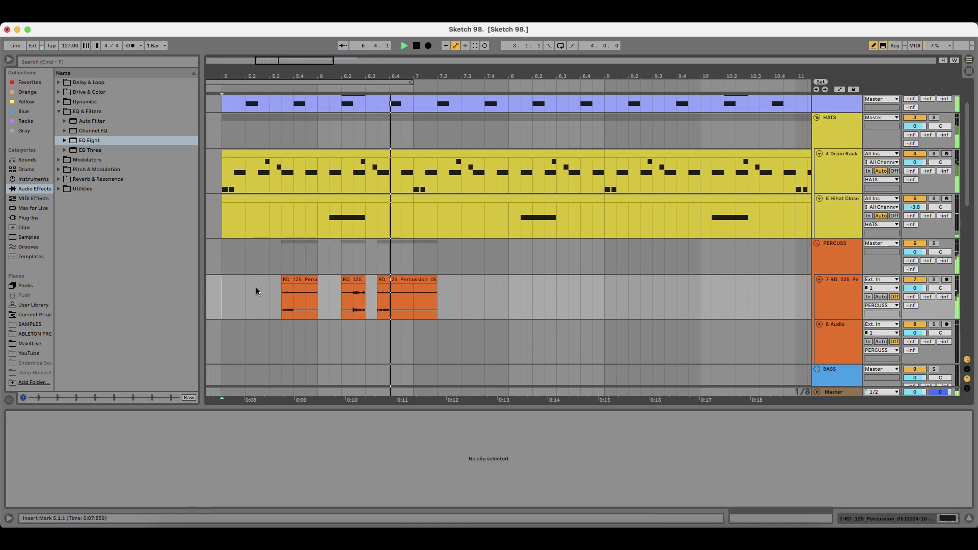
drag(433, 283, 410, 283)
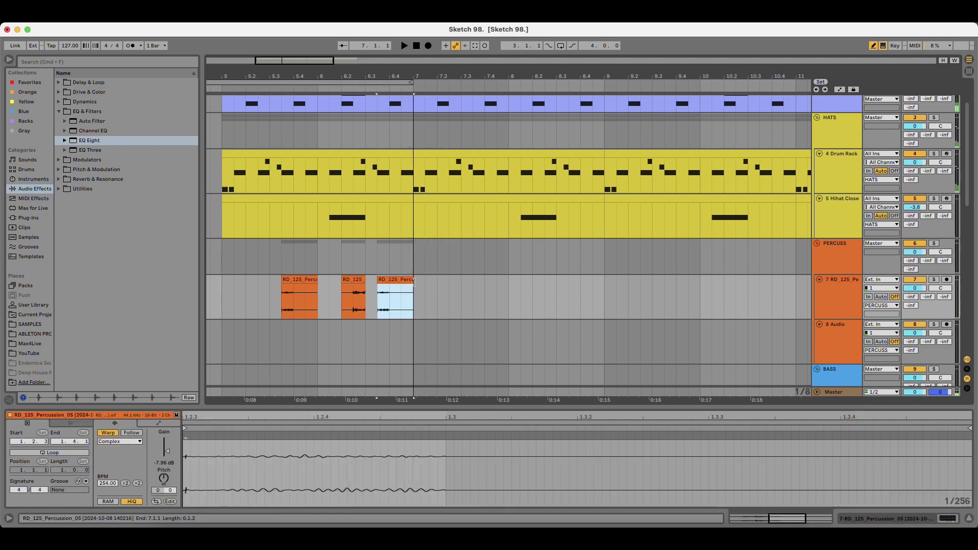
Delete the leftover percussion clip at bar 13 and duplicate the two-bar percussion pattern from bar 5 three times up to bar 13.
drag(362, 76, 363, 38)
drag(531, 295, 630, 295)
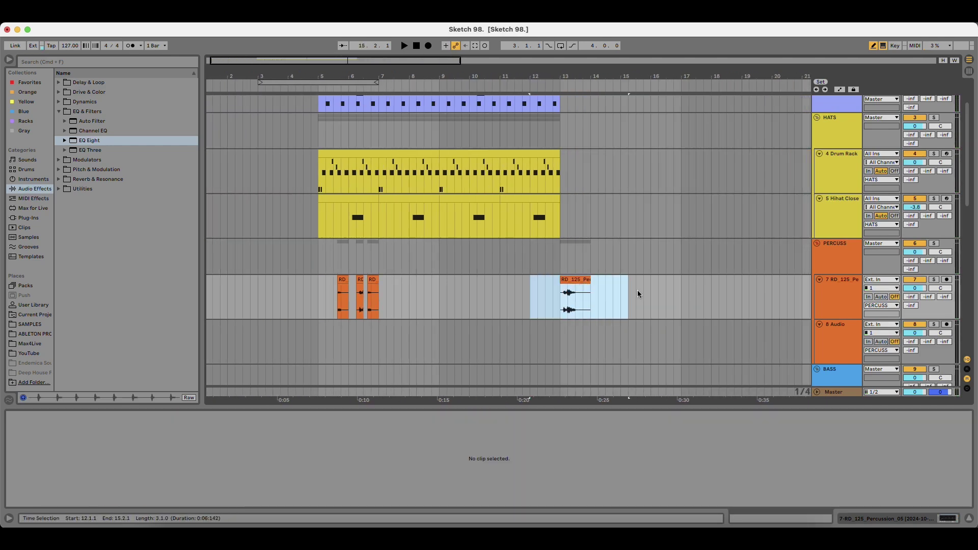
click(391, 281)
drag(310, 284, 378, 280)
click(318, 284)
key(super+d)
key(super+d)
key(super+d)
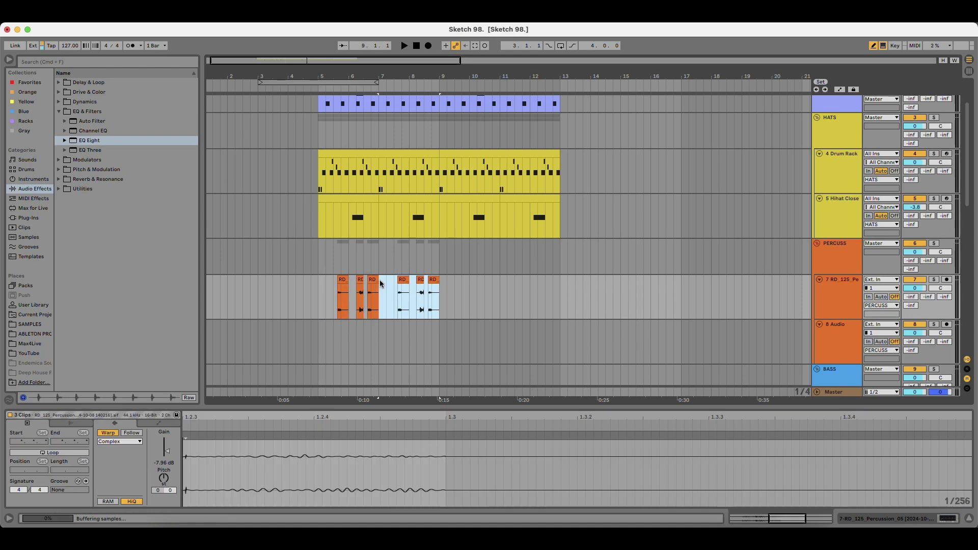
click(311, 293)
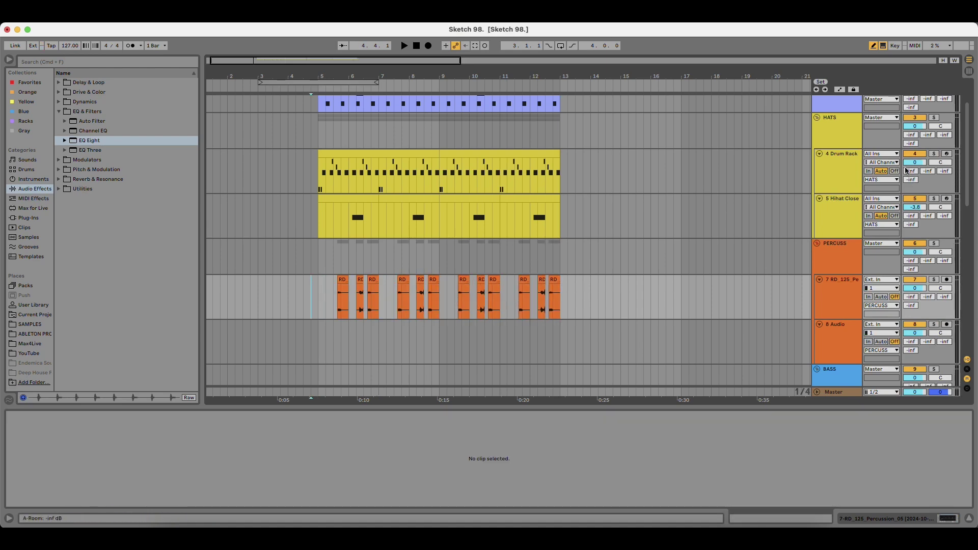
Select the C3 Hihat Closed pad on the 4 Drum Rack track and open the HATS folder of the DAS samples.
click(844, 158)
click(51, 452)
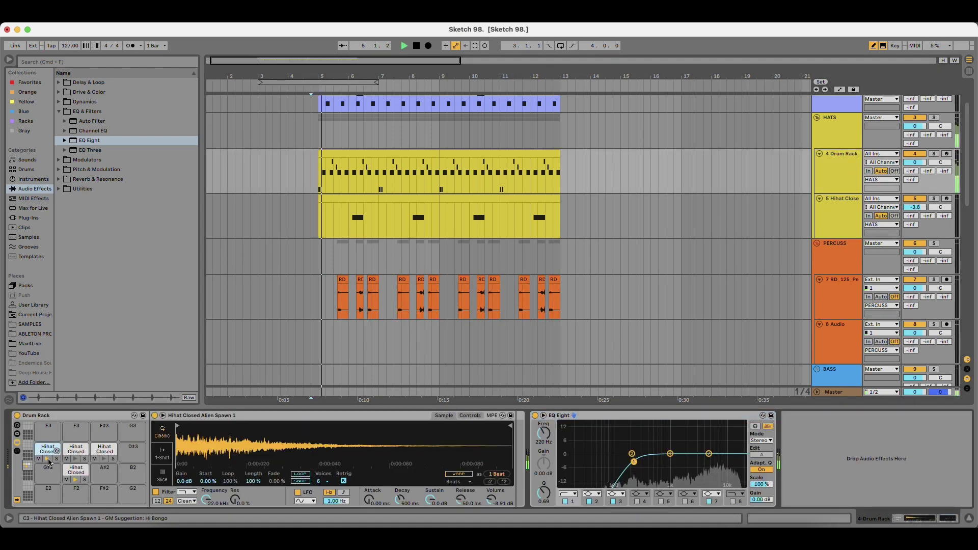
key(space)
click(43, 324)
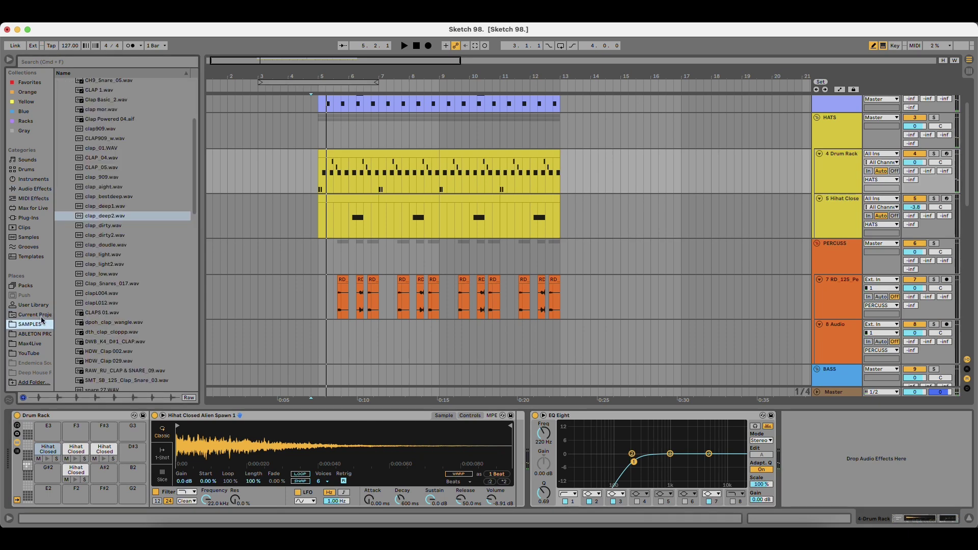
scroll(134, 231, up, 5)
click(99, 168)
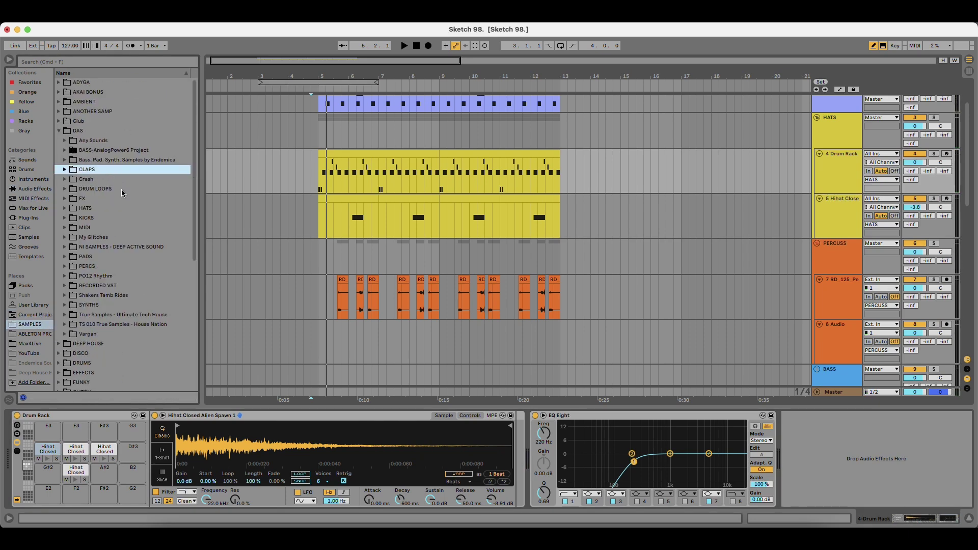
click(106, 211)
Audition the hat samples, replace the C3 pad's sample with HH005.WAV and play the beat.
key(Down)
scroll(127, 247, down, 1)
key(Down)
key(Down)
key(Down)
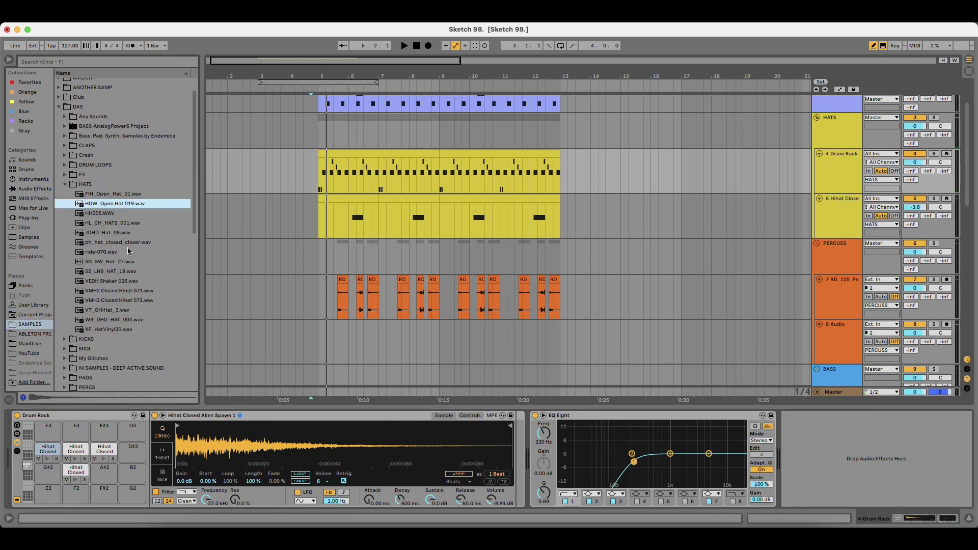
key(Up)
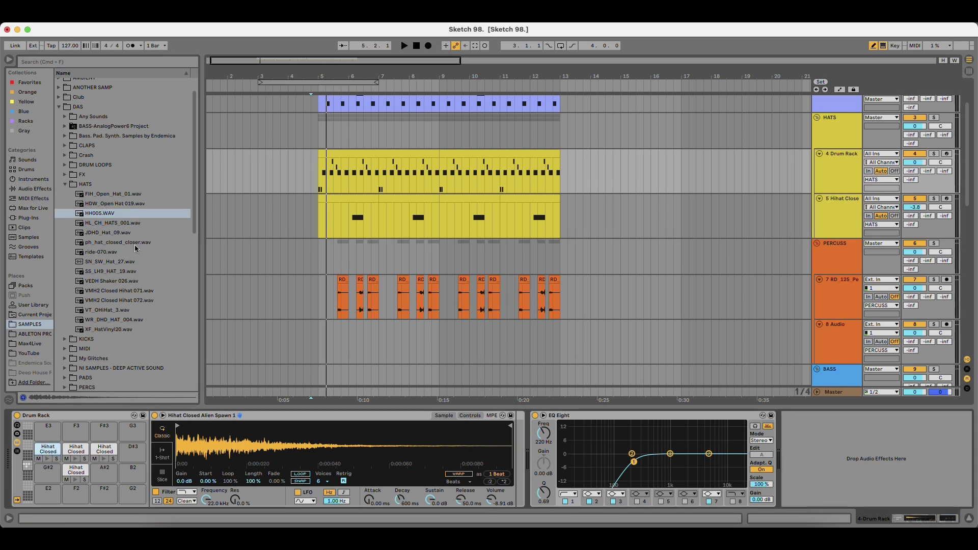
double_click(104, 214)
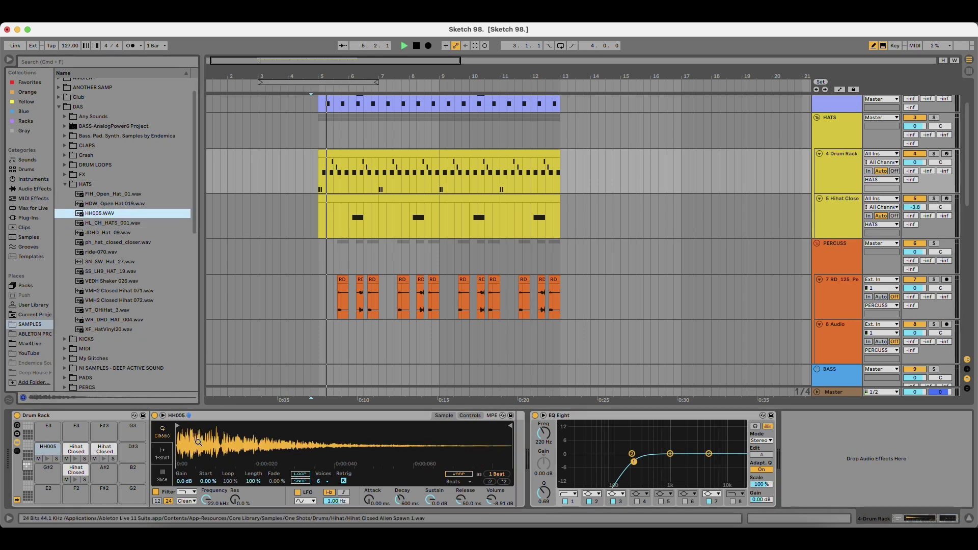
key(space)
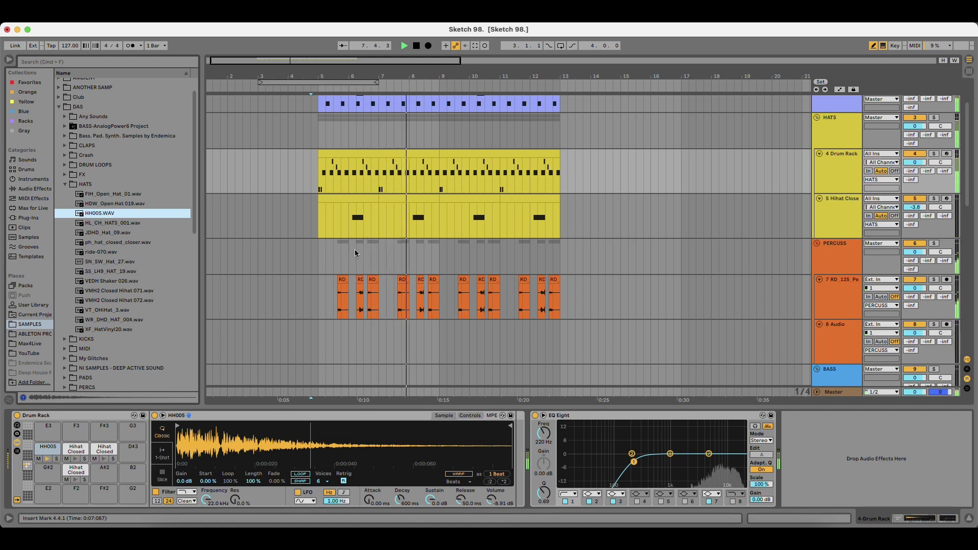
Collapse the HATS sample folder and select the empty 10 MIDI track in the BASS group.
scroll(326, 270, down, 2)
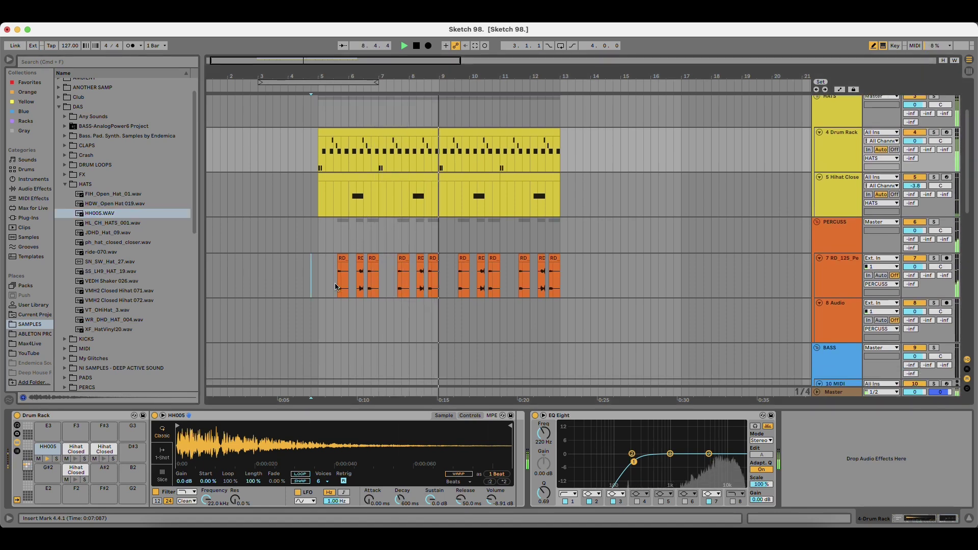
scroll(335, 282, down, 3)
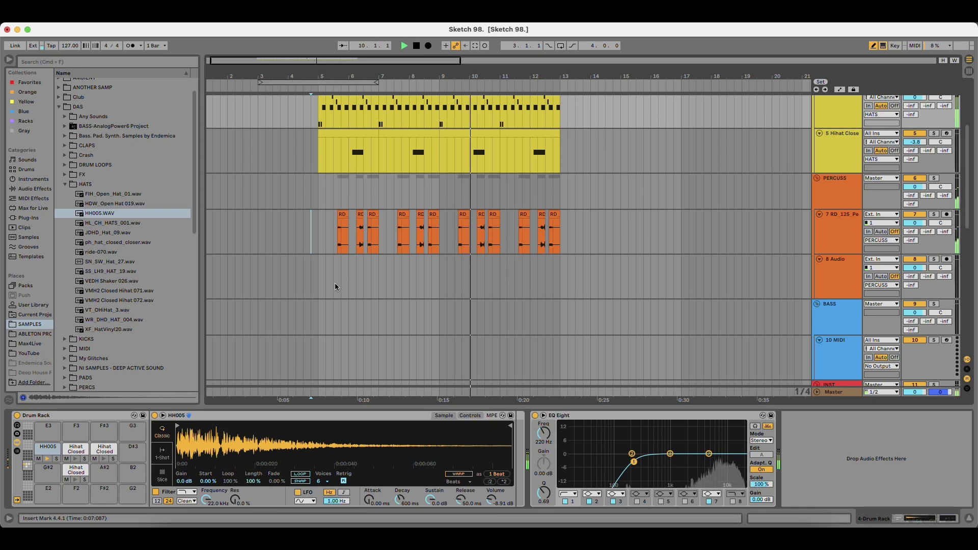
click(97, 187)
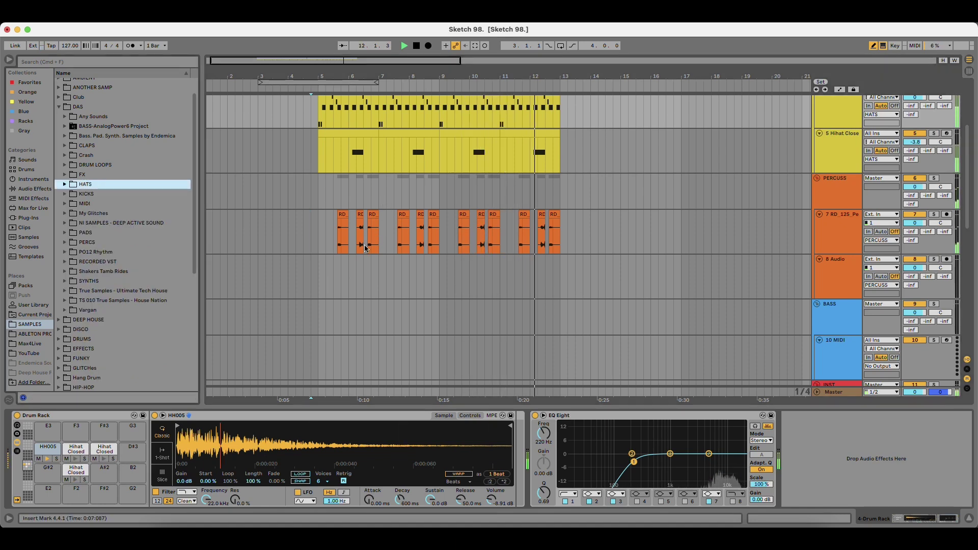
scroll(351, 252, down, 2)
click(844, 295)
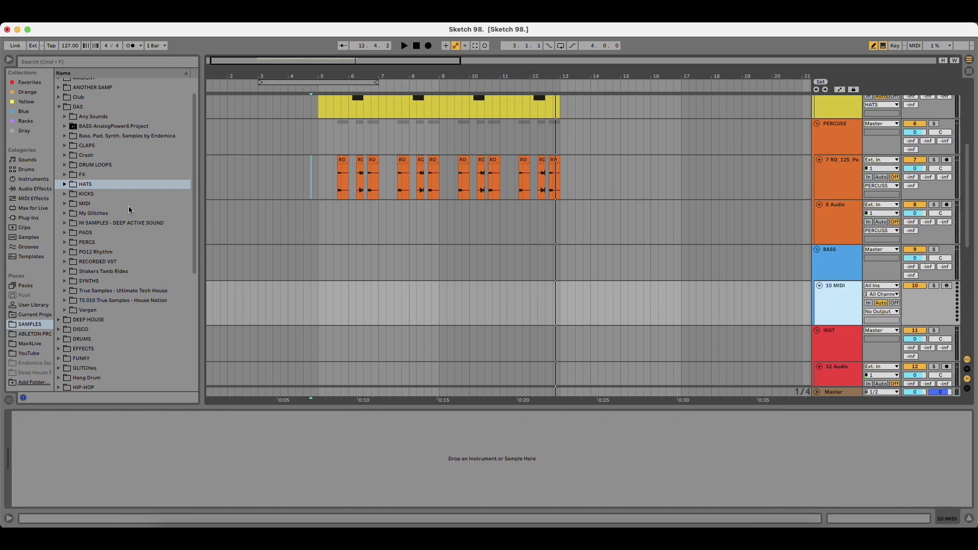
Collapse the DAS sample folder and open the DRUMS folder.
scroll(89, 144, up, 2)
double_click(94, 131)
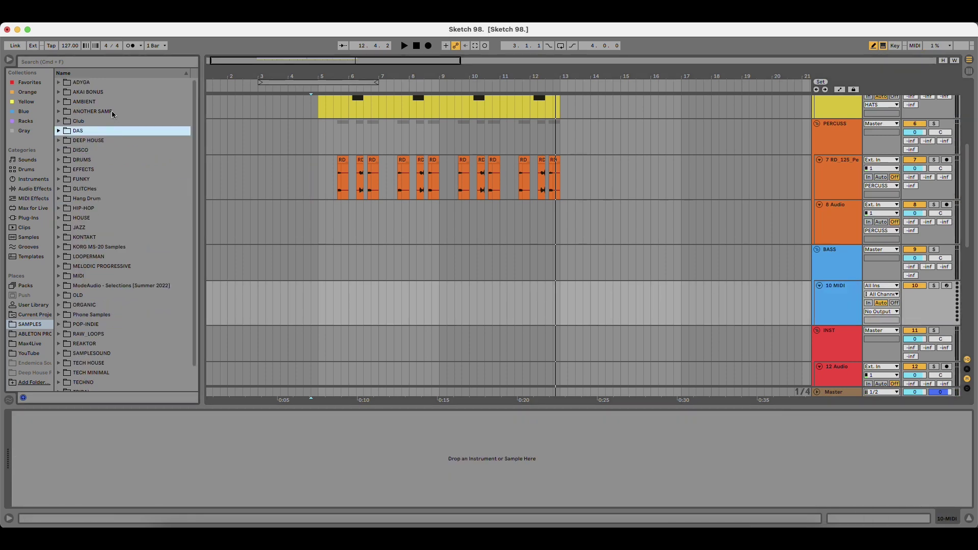
click(101, 139)
double_click(101, 160)
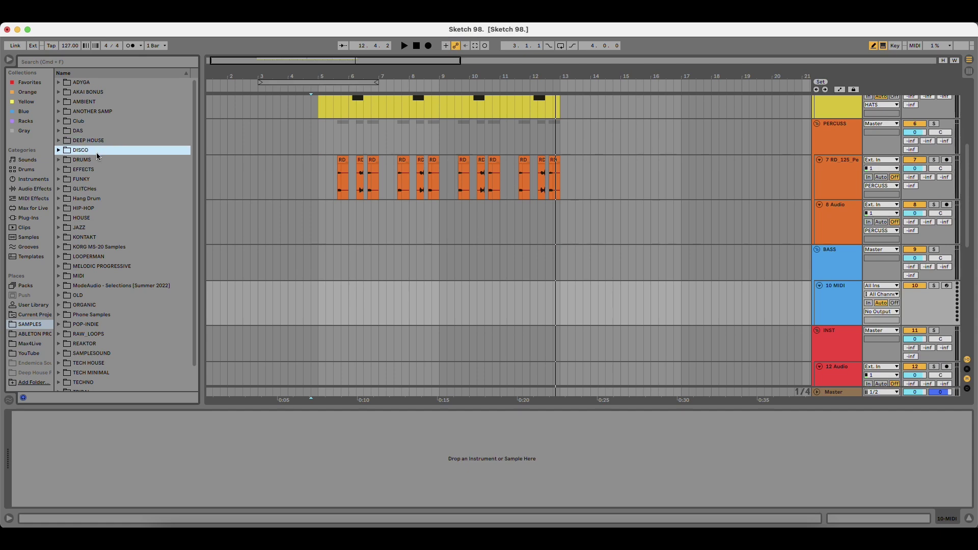
Audition the RD_125_Percussion loops from 02 onward in the PERCUSSION LOOPS folder.
click(153, 334)
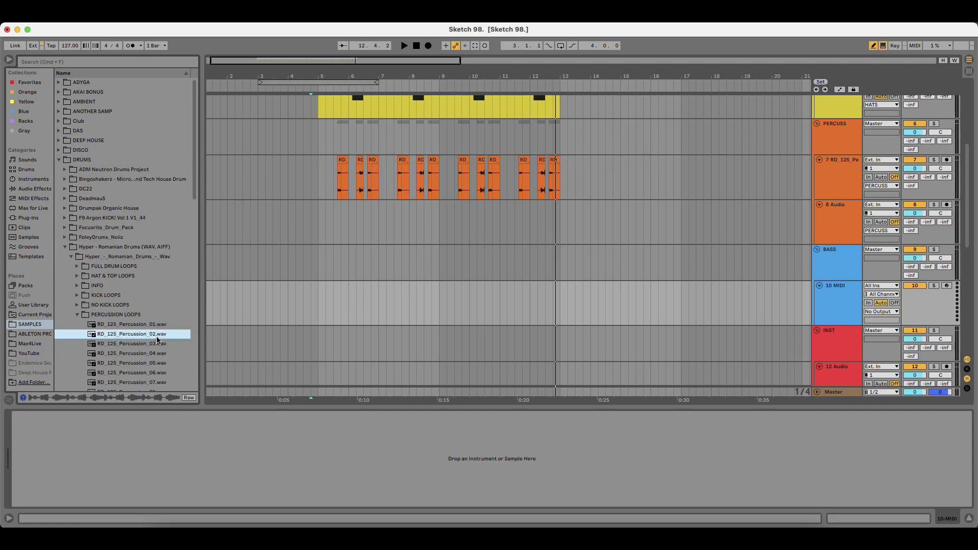
key(Down)
key(Down)
key(Down)
key(Down)
key(Down)
key(Down)
key(Down)
key(Down)
key(Down)
key(Down)
key(Down)
key(Down)
key(Down)
key(Down)
key(Down)
scroll(162, 301, down, 5)
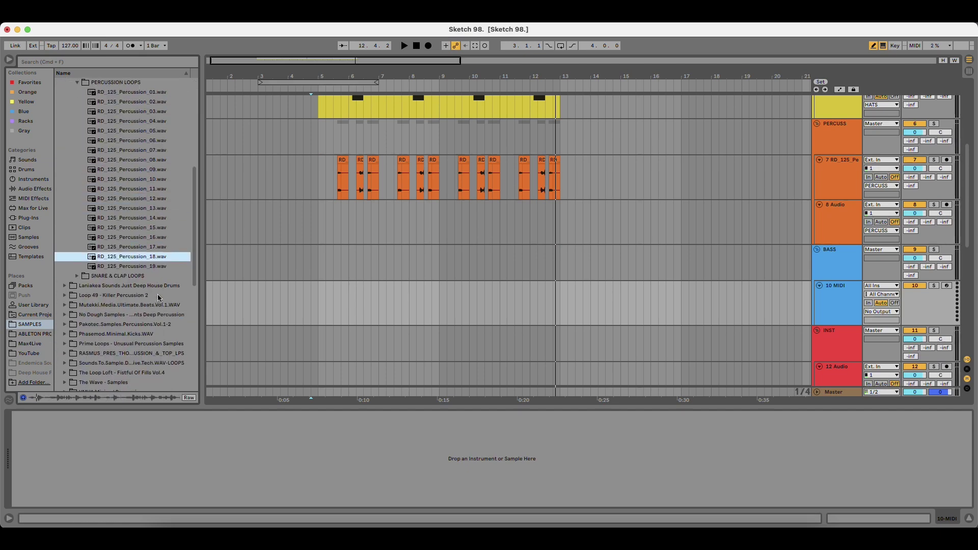
scroll(160, 296, down, 1)
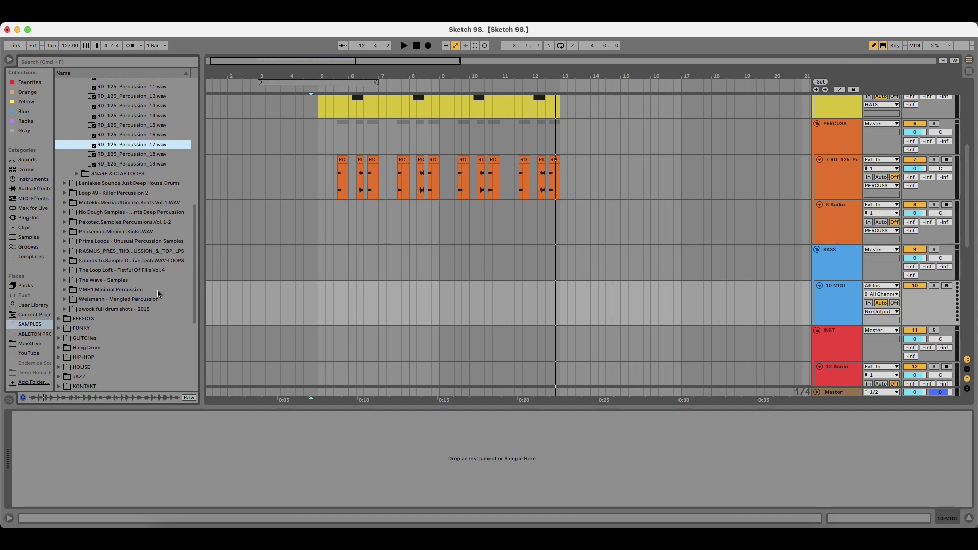
Place RD_125_Percussion_17.wav at bar 5 on the 8 Audio track and play it with the track volume at -4.7 dB.
click(824, 222)
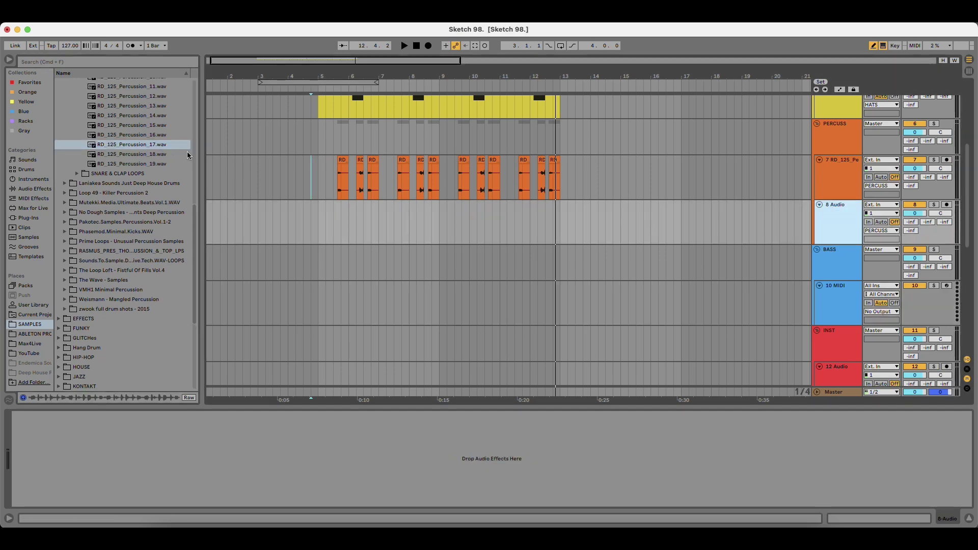
drag(168, 145, 315, 227)
key(space)
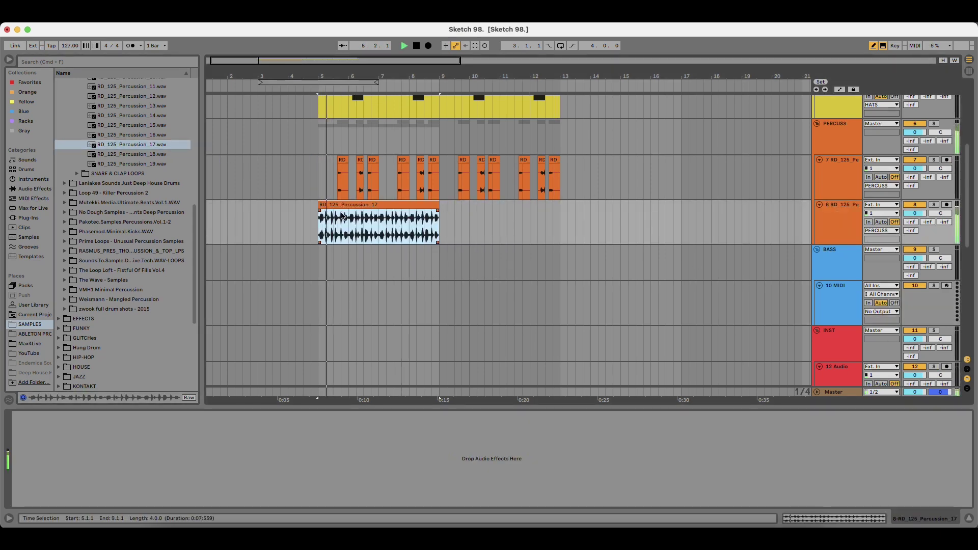
drag(916, 213, 915, 224)
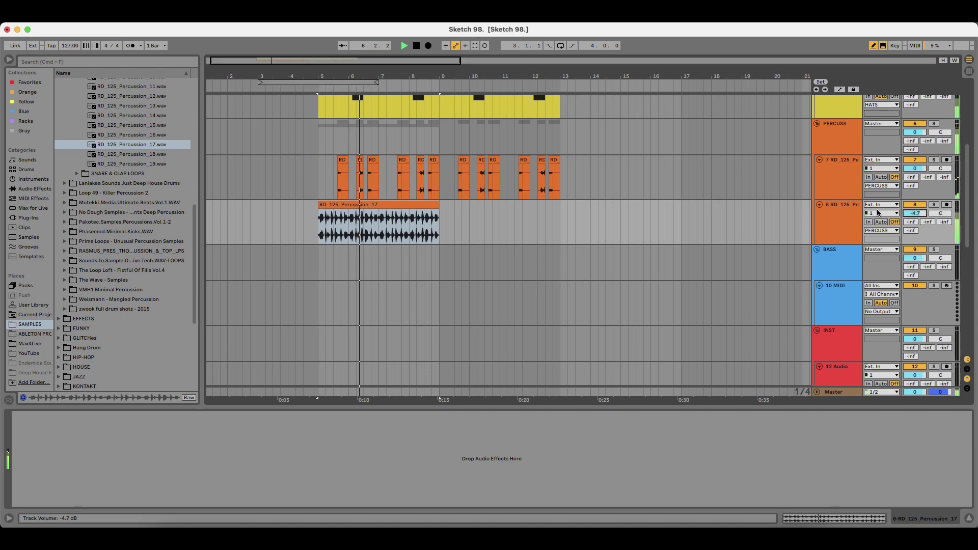
key(space)
key(space)
key(space)
Replace the loop on track 8 with a fresh RD_125_Percussion_17 clip at bar 5, trimmed to one beat and consolidated.
click(387, 206)
key(Delete)
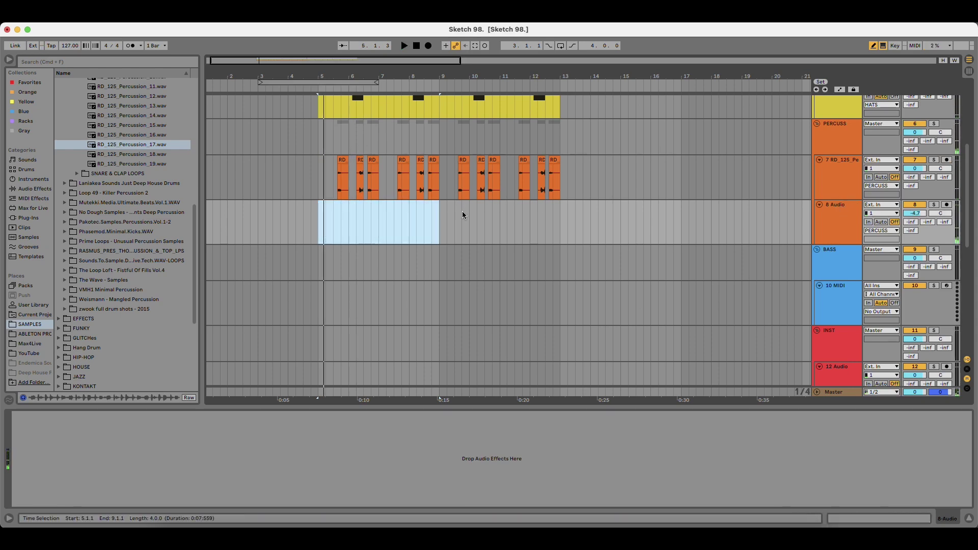
drag(154, 151, 318, 220)
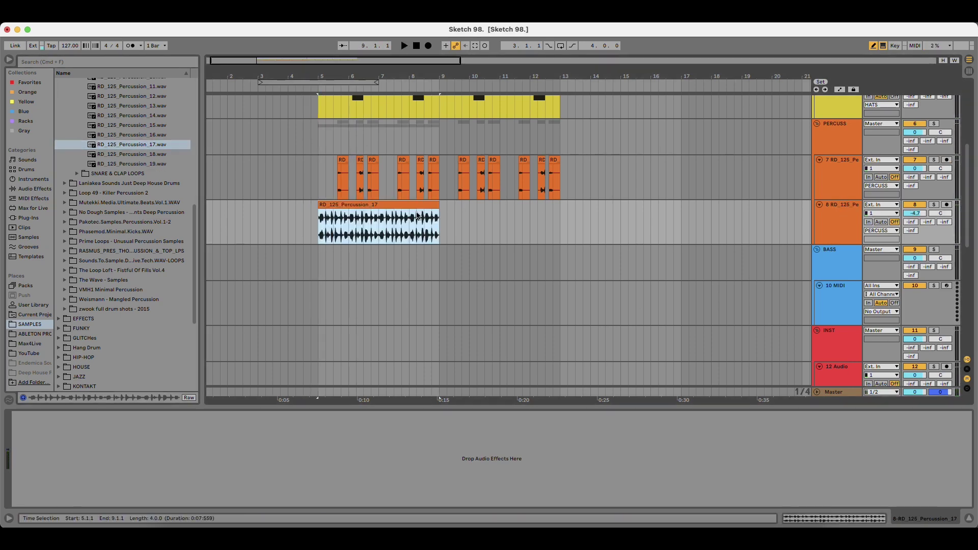
drag(436, 208, 322, 206)
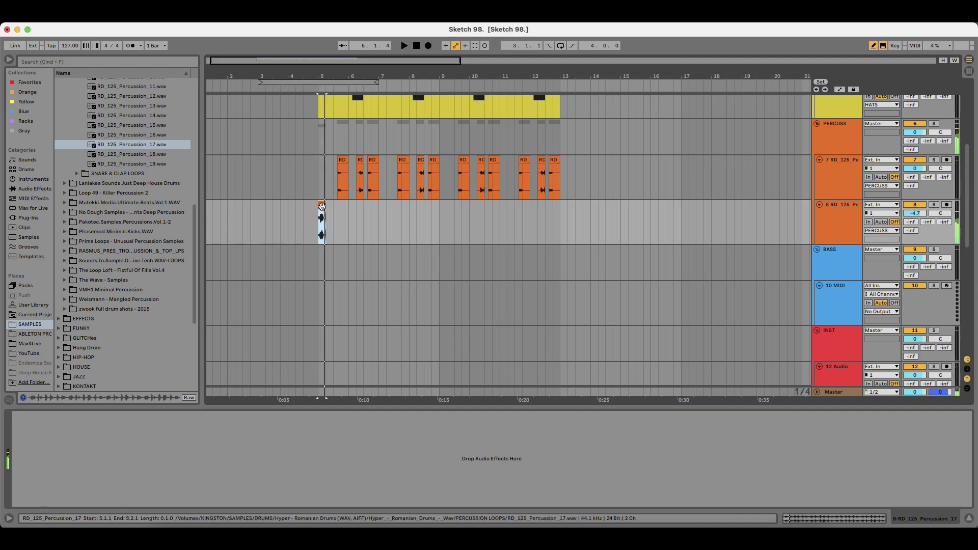
key(super+j)
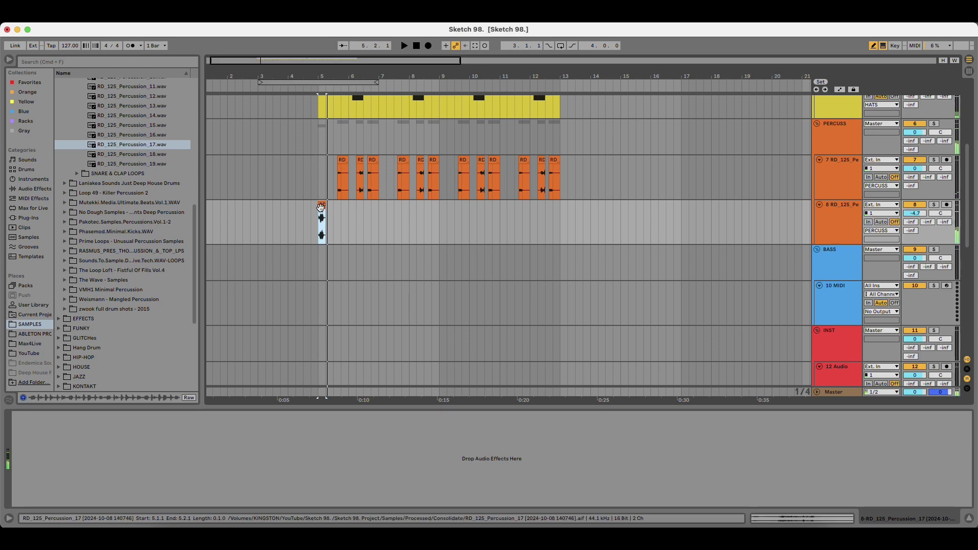
Double the consolidated clip's warp tempo to 254 BPM and show its Clip Gain envelope.
double_click(323, 211)
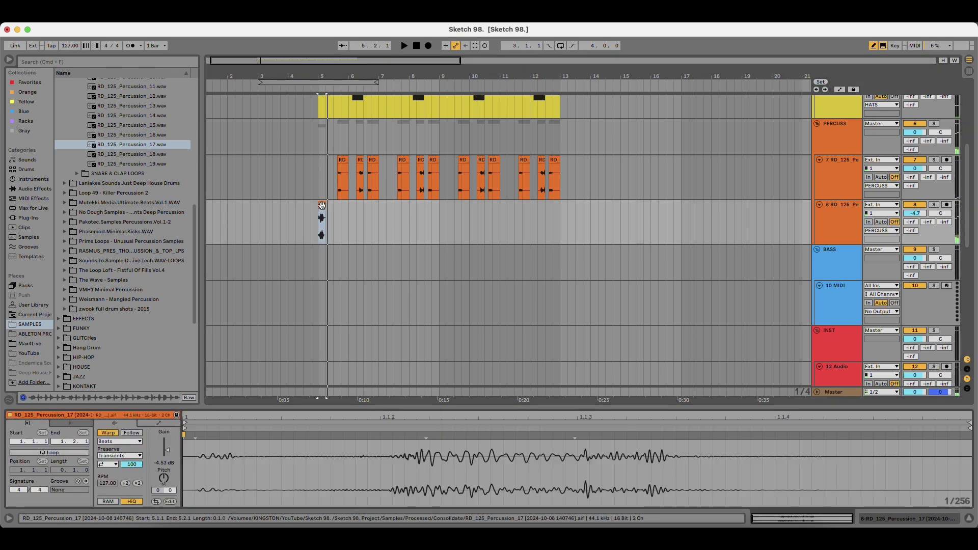
click(137, 484)
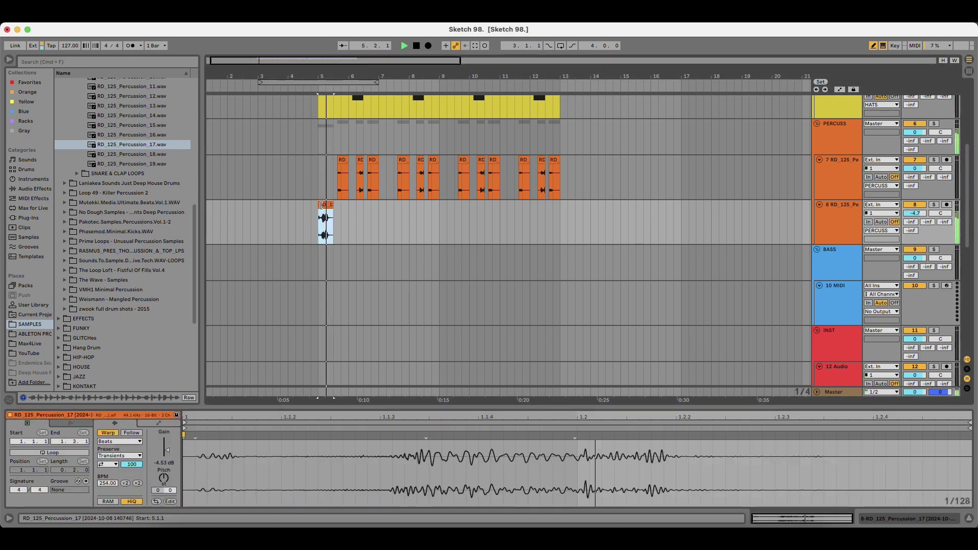
click(247, 421)
click(165, 423)
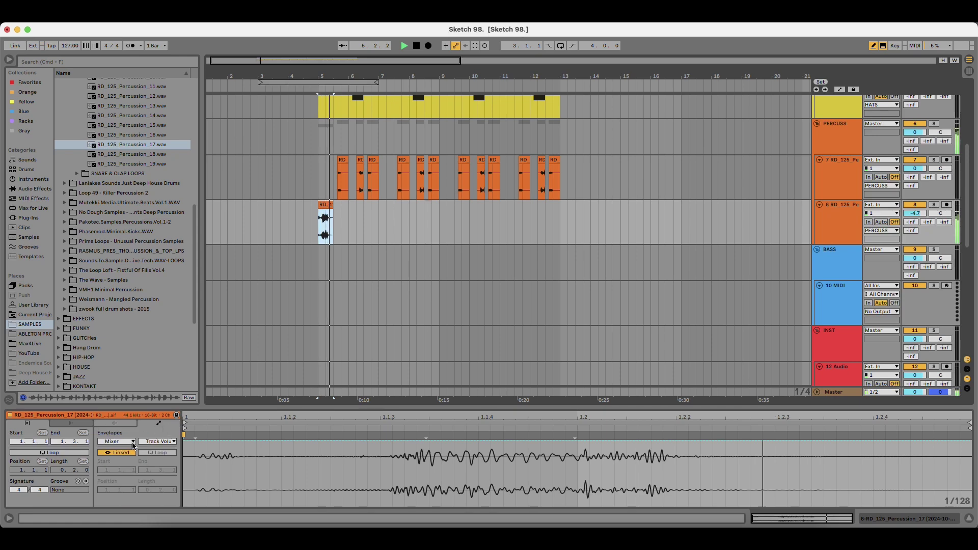
click(117, 441)
click(131, 449)
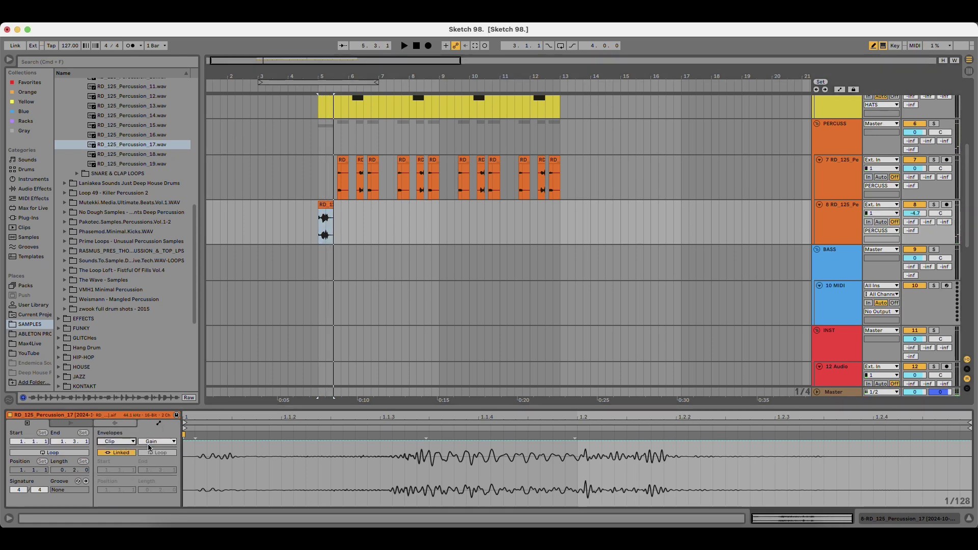
Silence the start of the clip up to 1.1.3 in its Gain envelope, testing different cut points by ear.
mouse_move(338, 493)
mouse_down()
mouse_move(335, 505)
mouse_move(182, 510)
mouse_up()
key(space)
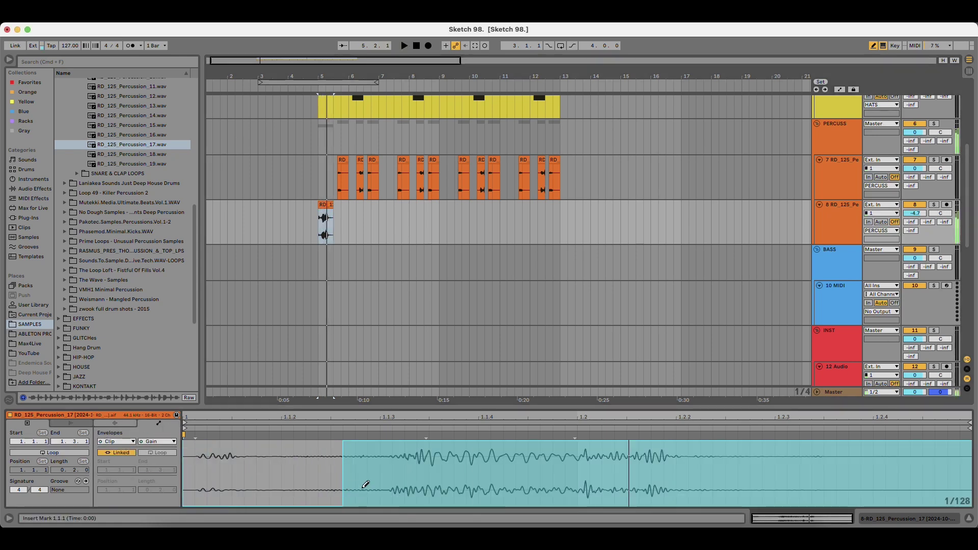
drag(380, 502, 264, 504)
key(space)
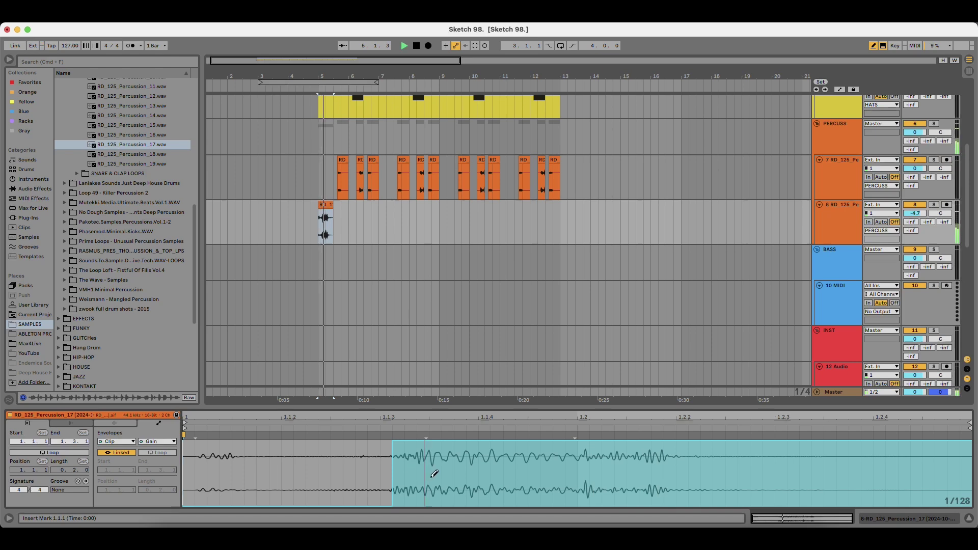
key(space)
drag(426, 498, 288, 510)
key(space)
key(space)
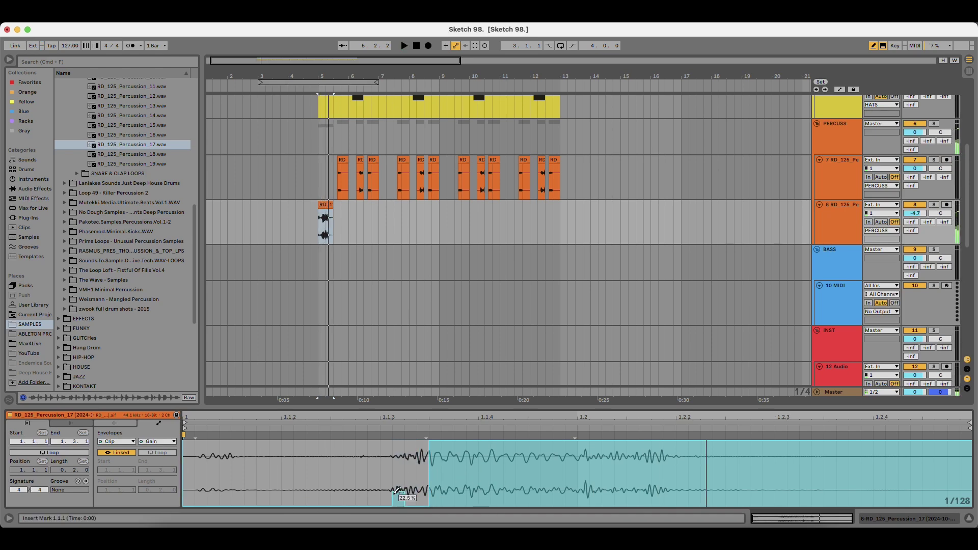
key(space)
drag(398, 438, 498, 440)
key(space)
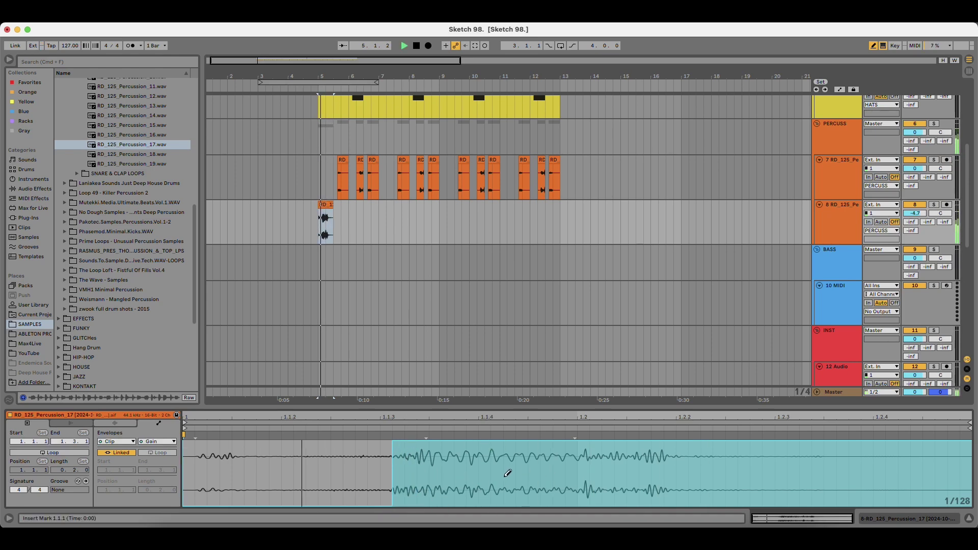
Lower the Gain envelope from 1.2 to the clip's end to isolate the middle hit, and play it.
drag(586, 477, 798, 474)
key(space)
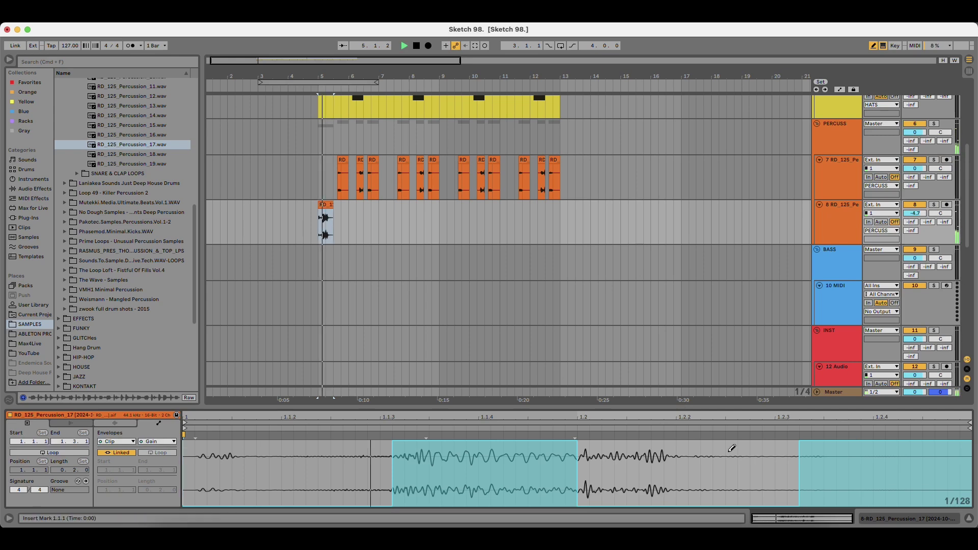
drag(935, 507, 743, 518)
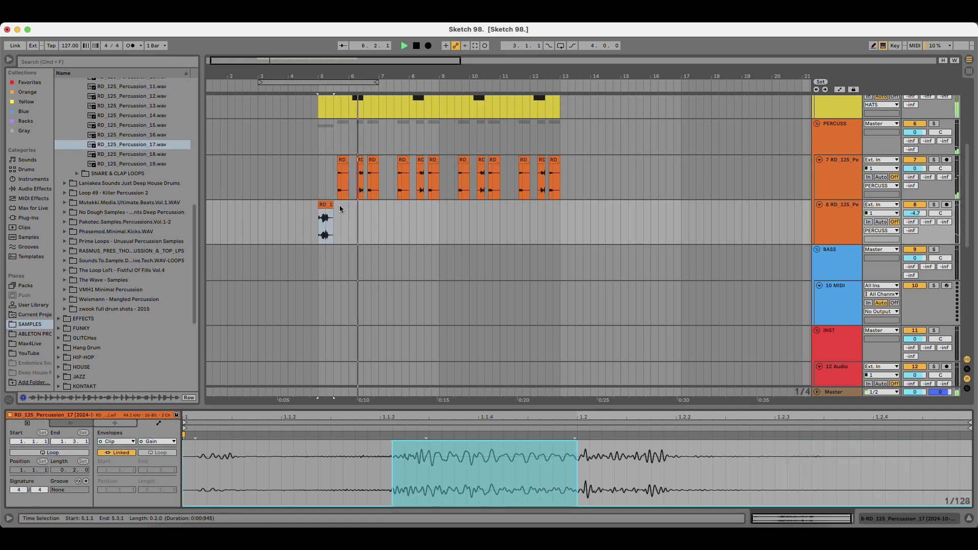
key(space)
key(space)
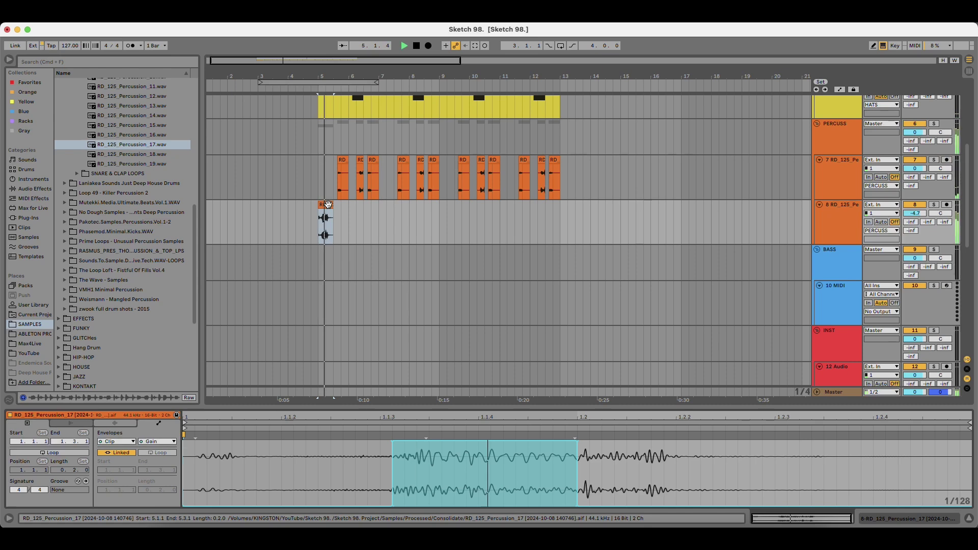
click(328, 205)
key(space)
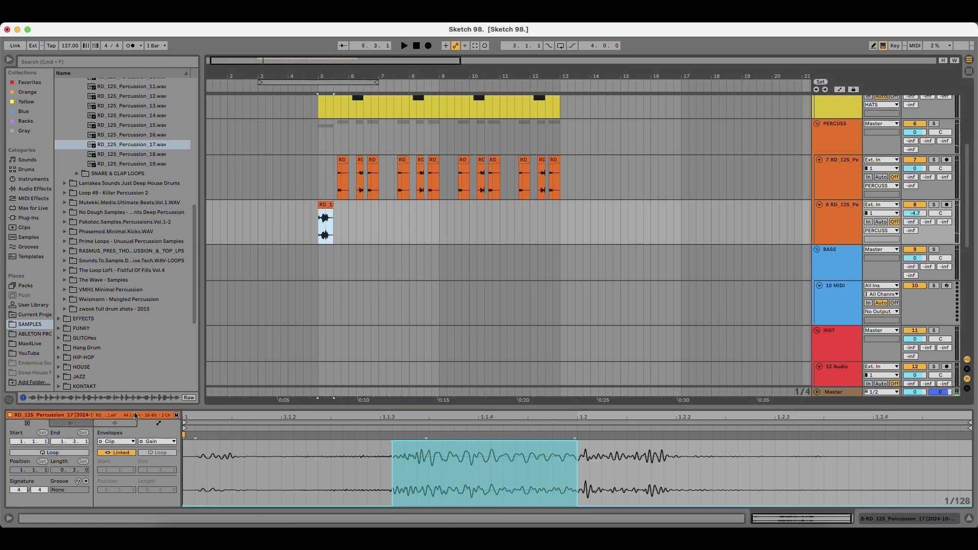
Return to the clip's sample settings and listen to the edited percussion hit closely around bar 5.
click(115, 423)
mouse_move(328, 77)
mouse_down()
mouse_move(340, 213)
mouse_move(358, 210)
mouse_move(327, 205)
mouse_up()
click(314, 210)
key(space)
key(space)
click(315, 213)
key(space)
key(space)
key(space)
key(space)
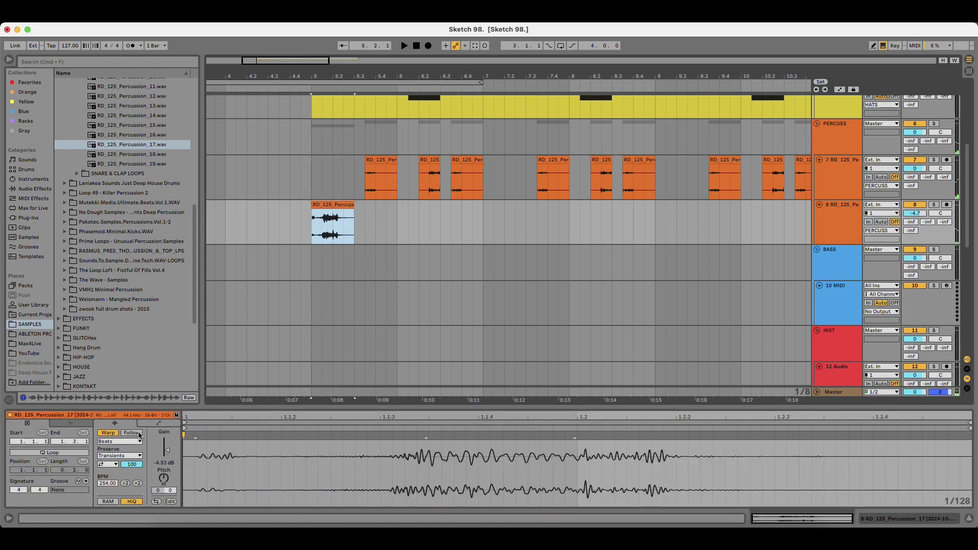
Try the percussion clip at a warp tempo of 508 BPM, undo the change and play again.
click(137, 483)
key(space)
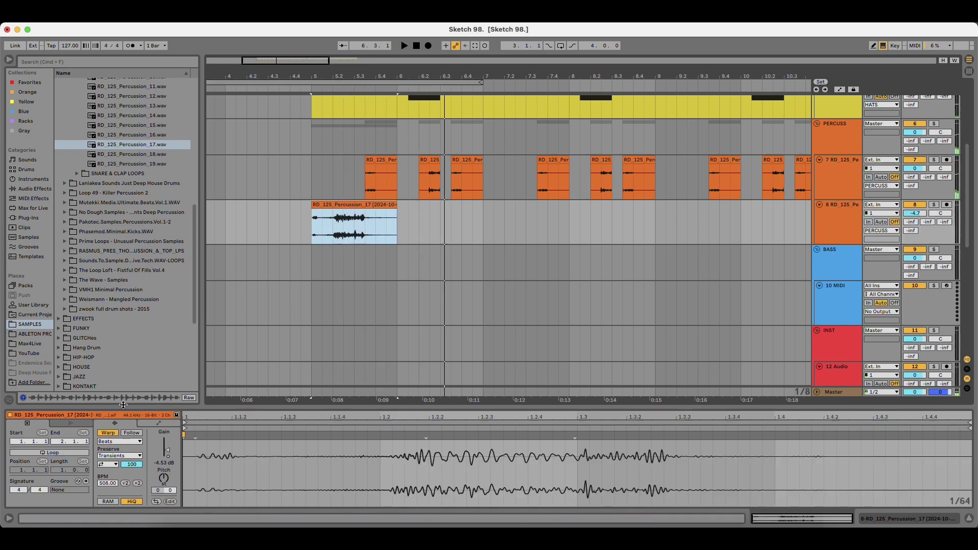
key(super+z)
key(space)
key(space)
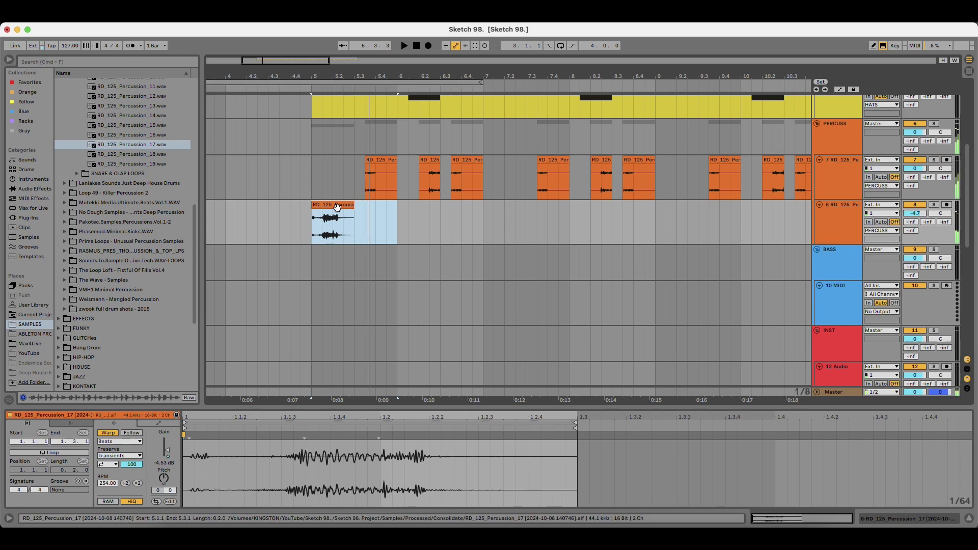
Delete the percussion clip from track 8 and audition the RD_125_Percussion loops from 19 back to 13.
click(337, 207)
key(Delete)
click(124, 164)
scroll(142, 254, up, 1)
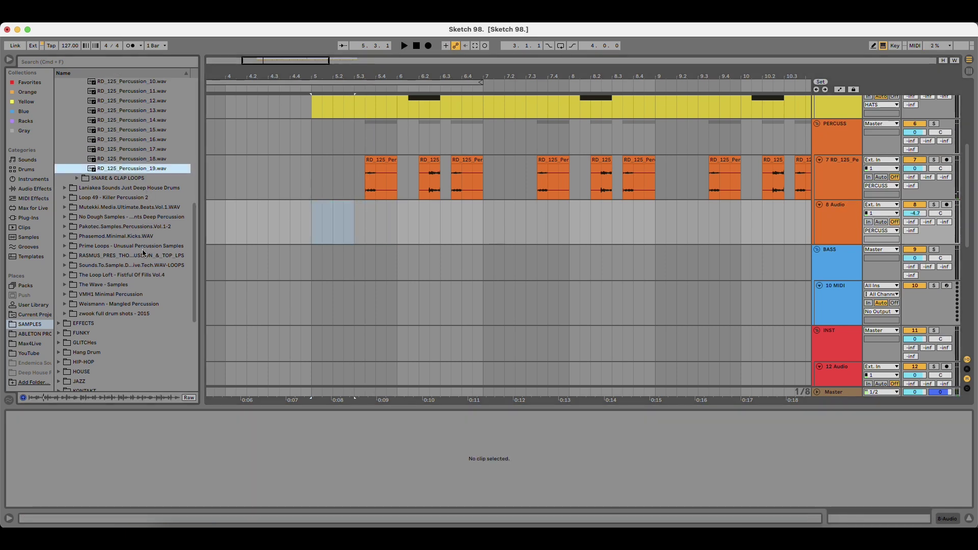
key(Up)
scroll(143, 254, up, 4)
scroll(144, 232, up, 1)
key(Up)
key(Up)
key(Up)
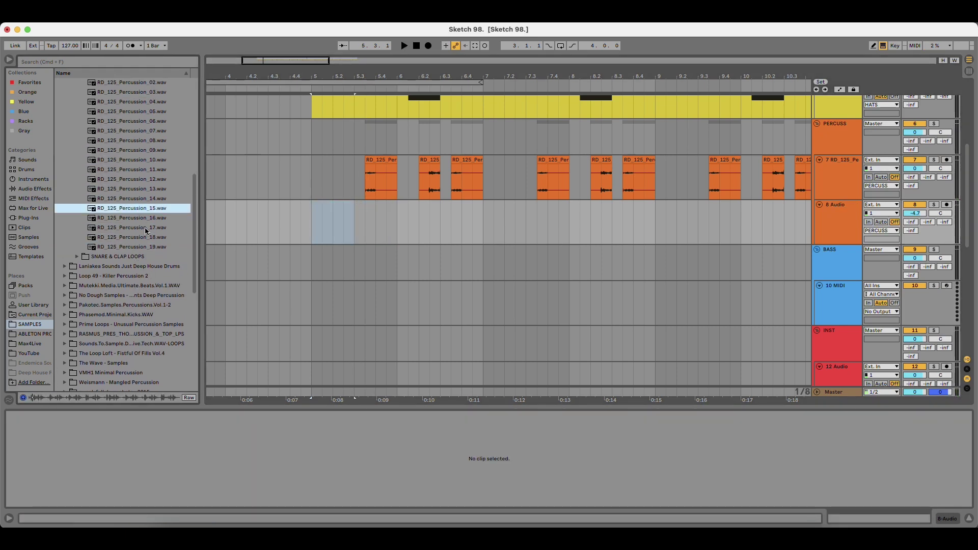
scroll(146, 231, up, 2)
key(Up)
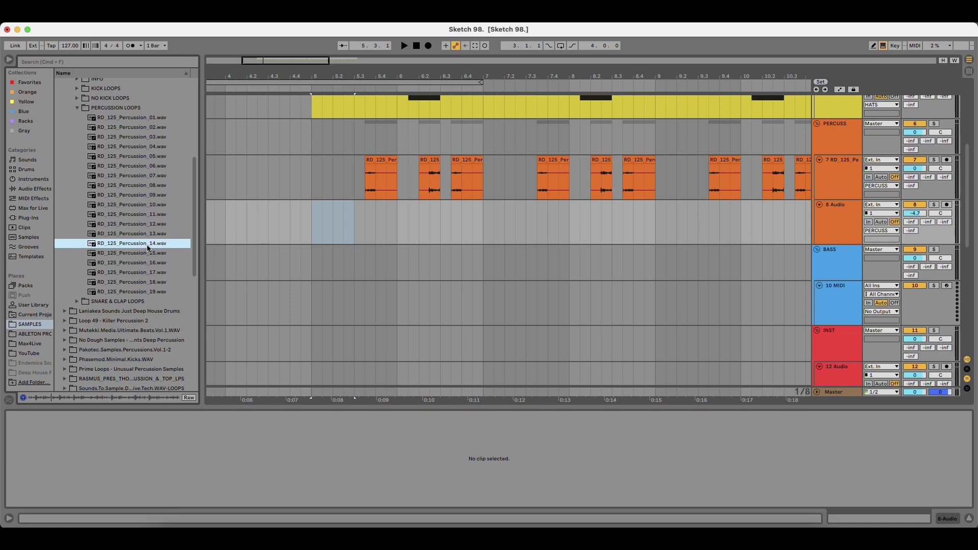
key(Up)
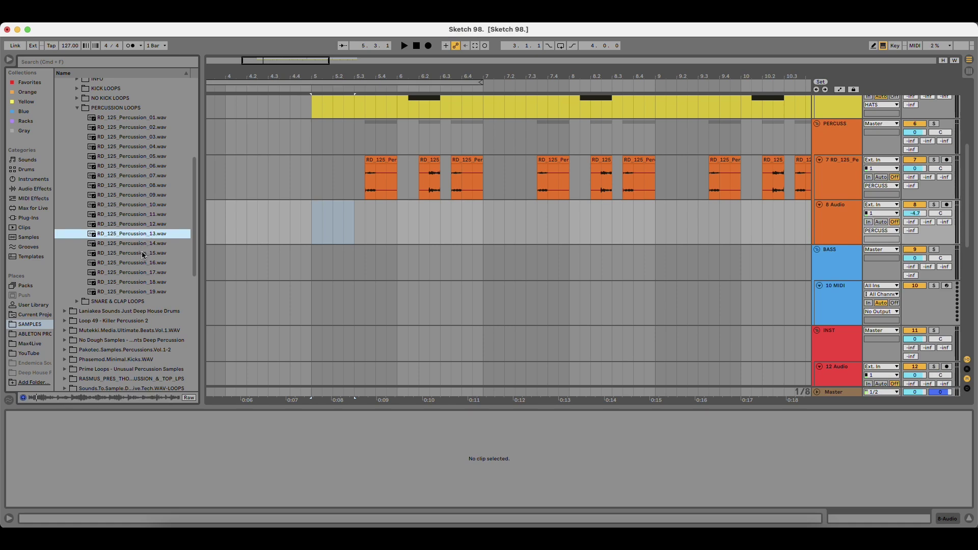
key(Down)
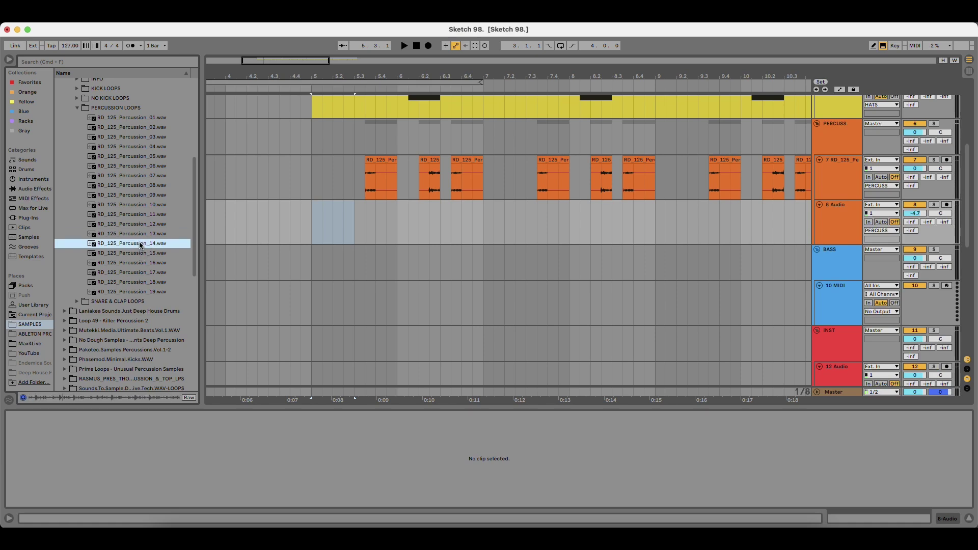
Place RD_125_Percussion_14.wav at bar 5 on track 8 and play it with the beat.
drag(139, 245, 316, 230)
key(space)
drag(442, 77, 383, 40)
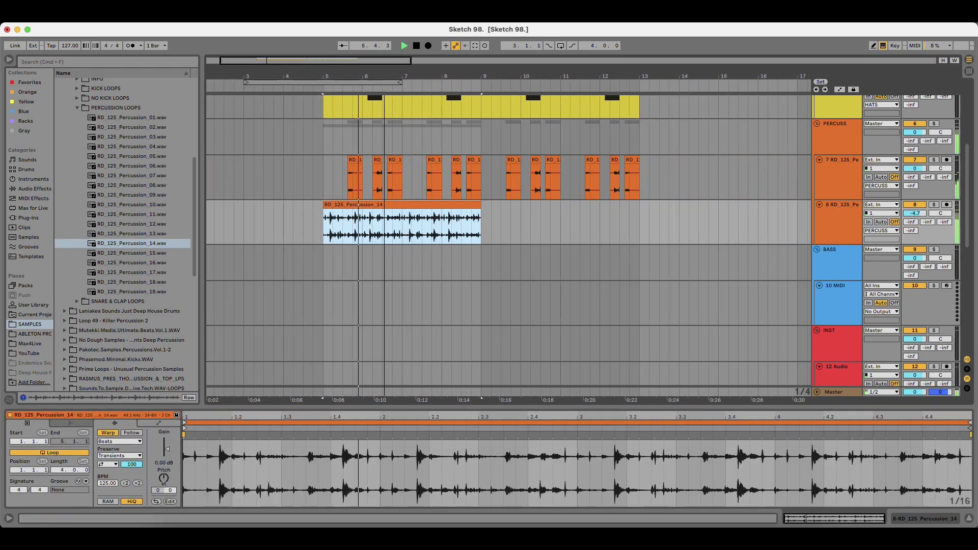
Replace the loop at bar 5 on track 8 with RD_125_Percussion_06.wav.
scroll(337, 284, up, 2)
click(132, 166)
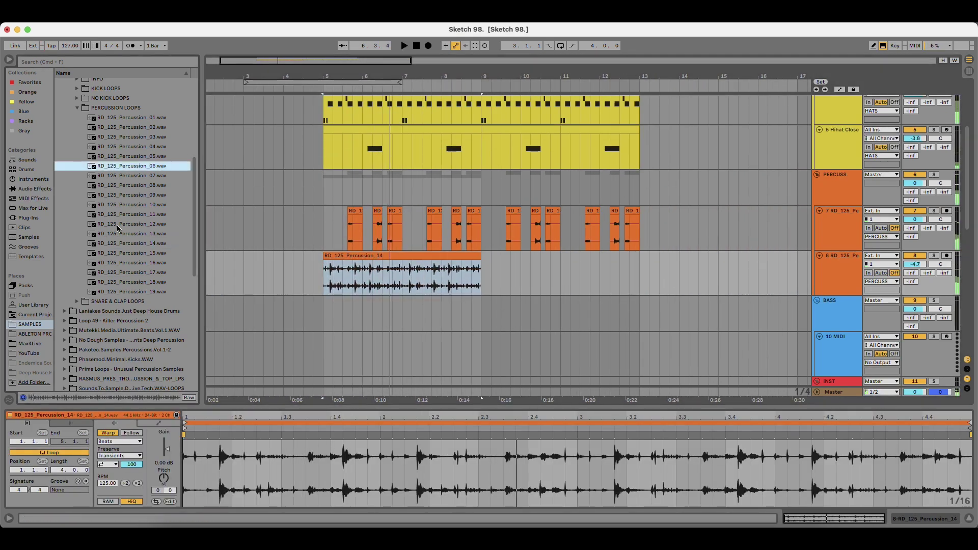
drag(138, 167, 322, 269)
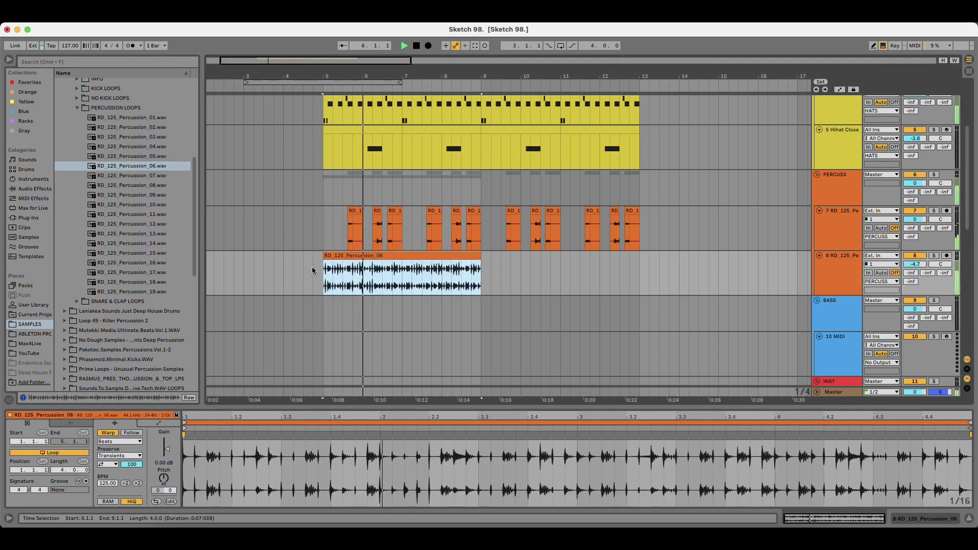
Preview more RD_125_Percussion loops, including 04 and 02, and close the PERCUSSION LOOPS folder.
scroll(321, 254, right, 3)
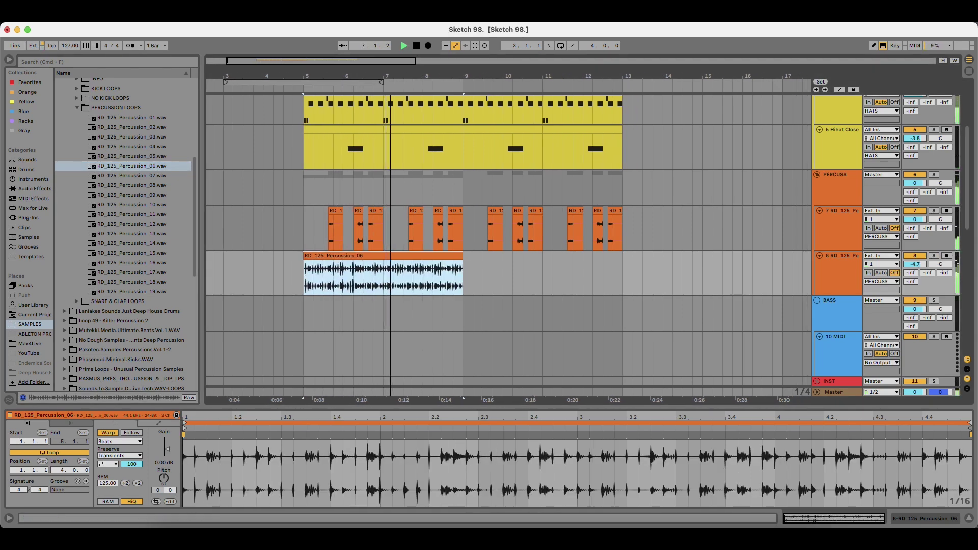
click(149, 147)
click(124, 108)
click(135, 128)
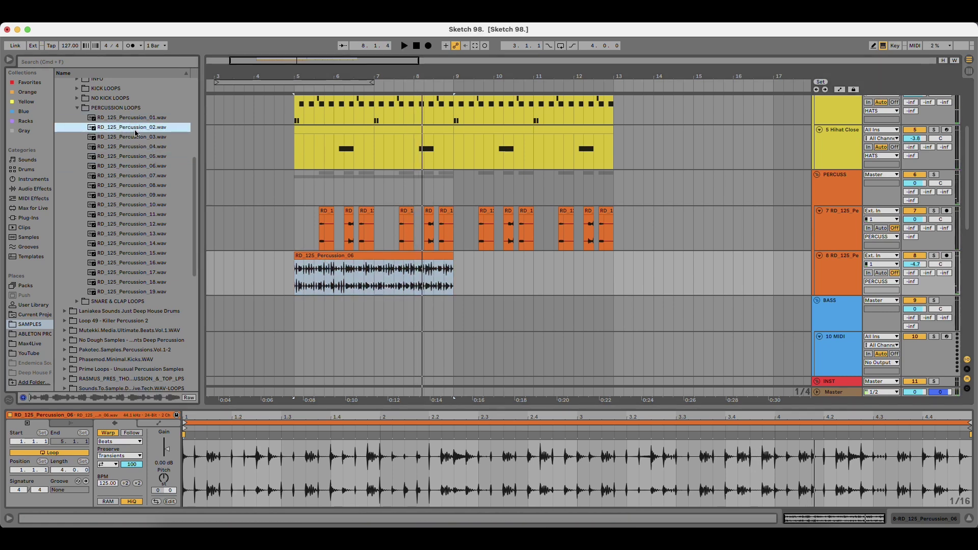
double_click(127, 108)
scroll(131, 287, down, 5)
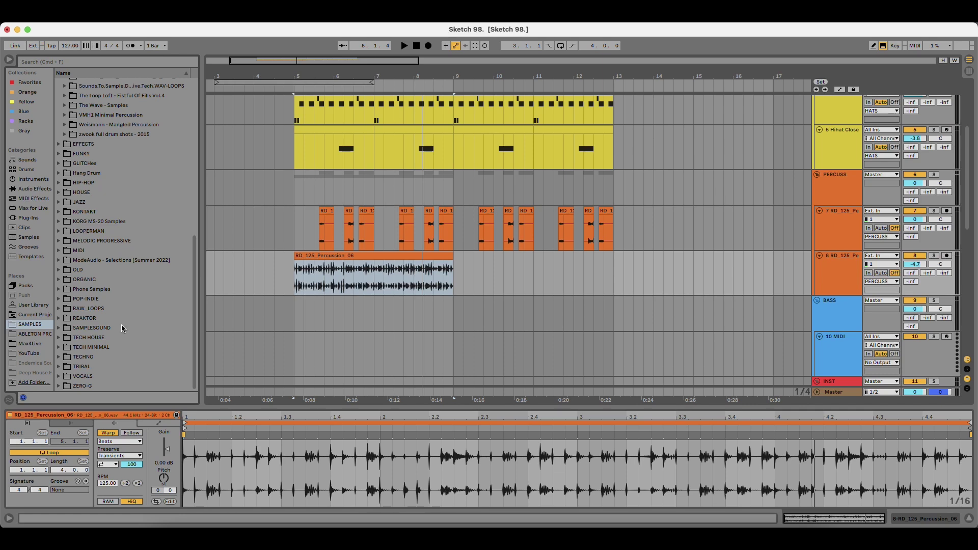
Open the loops folder of the Zenhiser - Plush Organic House pack in the ORGANIC samples.
double_click(105, 282)
scroll(127, 335, down, 2)
key(Down)
key(Down)
key(Down)
key(Right)
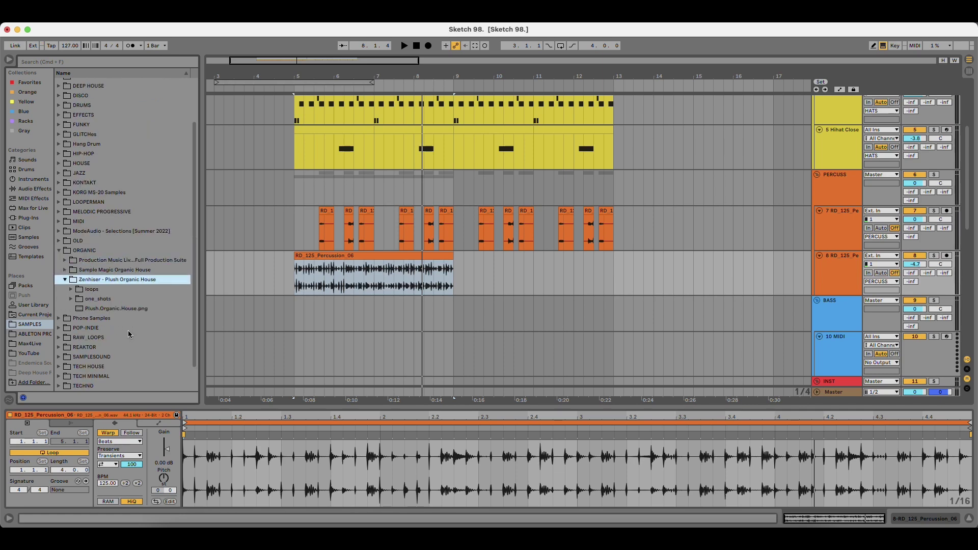
key(Down)
key(Right)
key(Down)
scroll(130, 333, down, 2)
click(121, 296)
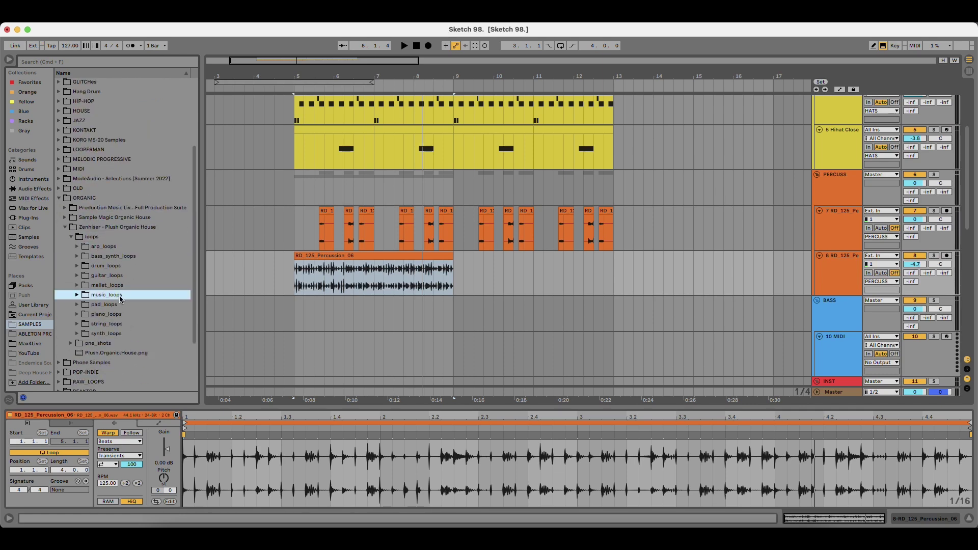
Preview the three ZEN_POH_120 loops in the mallet_loops folder.
key(Up)
key(Right)
key(Down)
key(Down)
scroll(135, 325, down, 2)
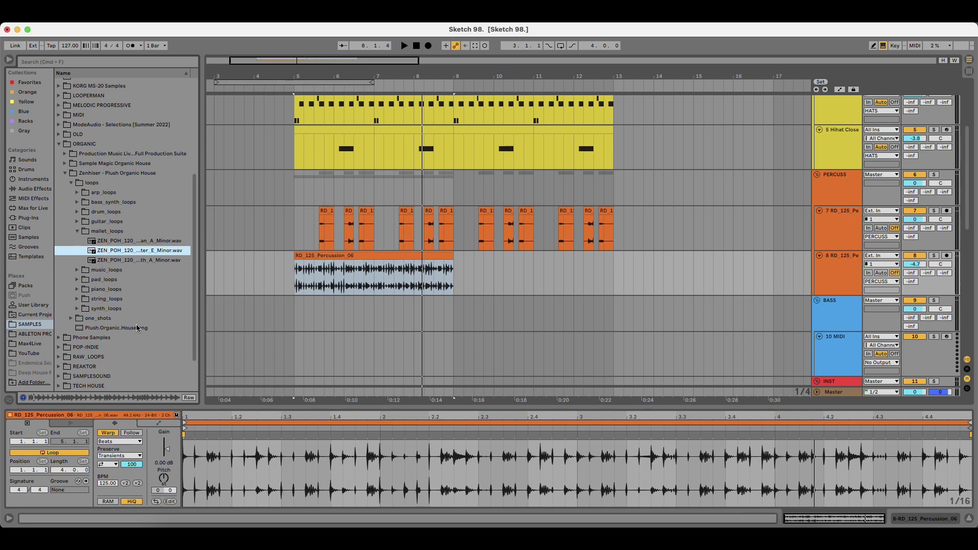
key(Down)
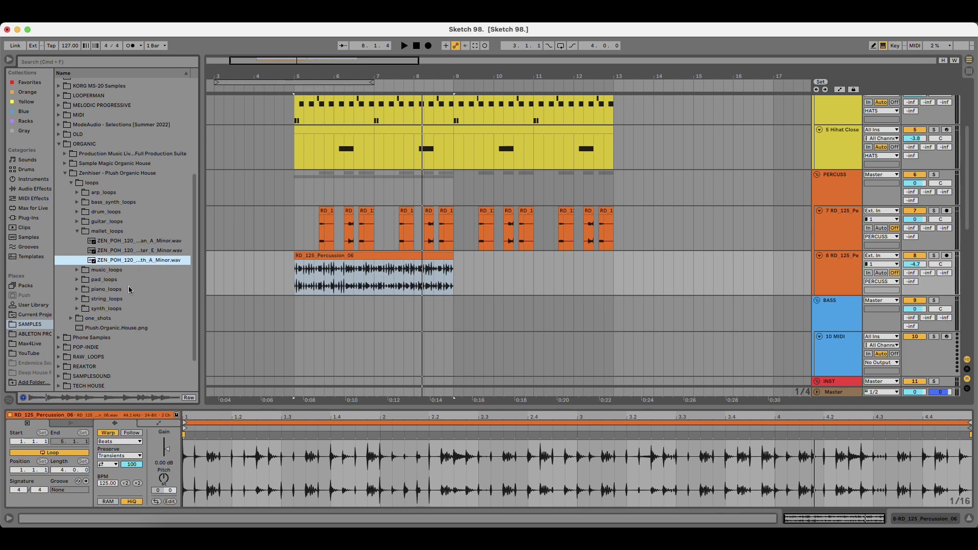
click(124, 241)
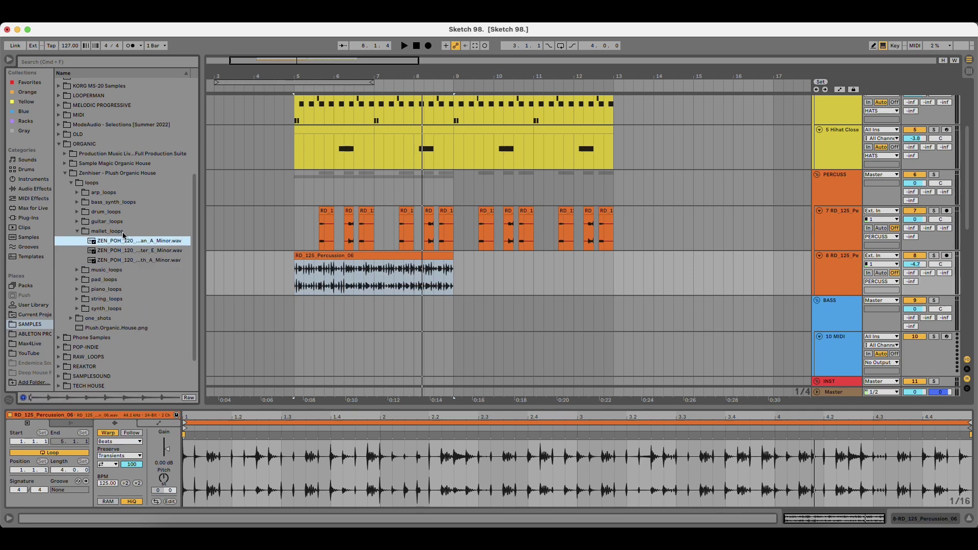
Open top_loops inside the drum_loops folder and preview its loops down to the bistre loop.
click(126, 212)
key(Right)
key(Down)
key(Down)
key(Down)
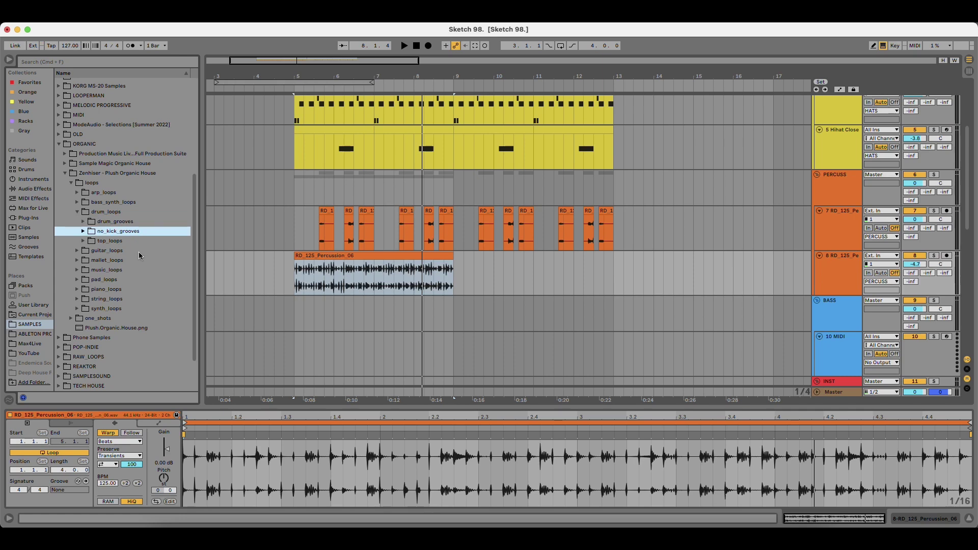
key(Right)
key(Down)
key(Down)
key(Down)
key(Down)
key(Down)
key(Down)
key(Down)
key(Down)
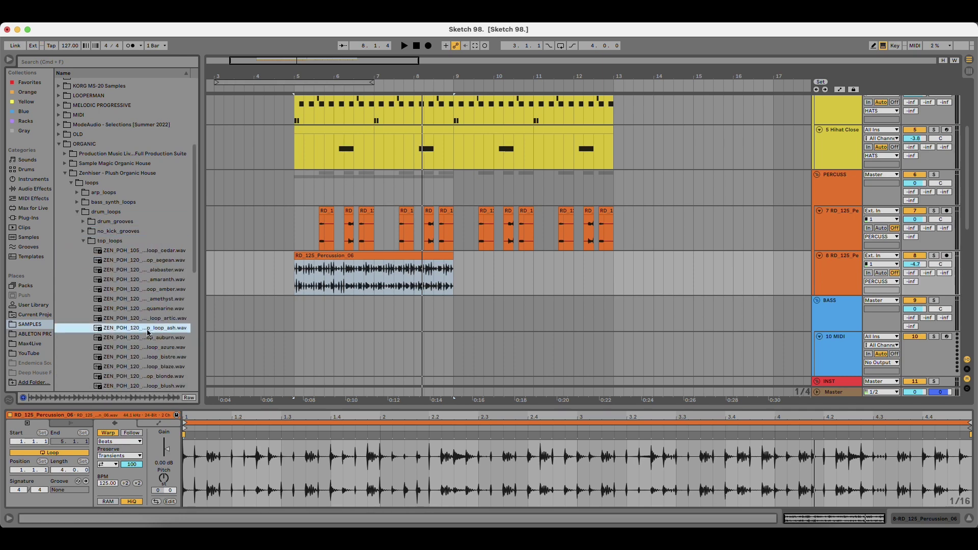
key(Down)
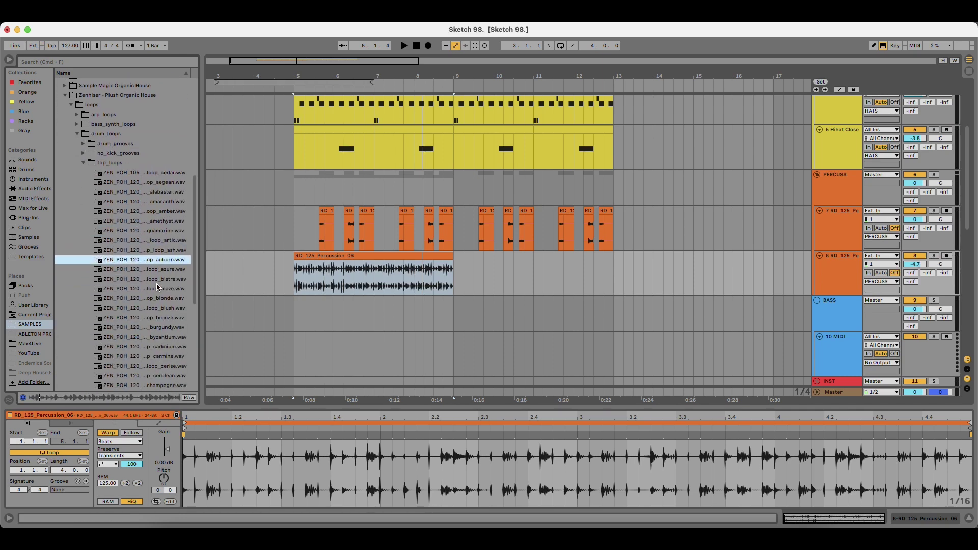
key(Down)
key(Down)
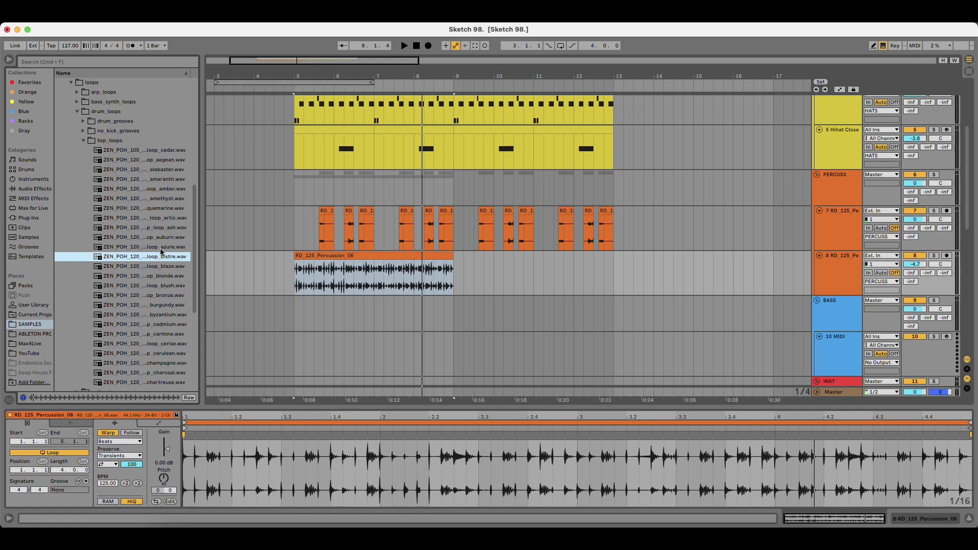
Replace the loop at bar 5 on track 8 with the Zenhiser bistre top loop and play it with the beat.
drag(161, 252, 298, 278)
key(space)
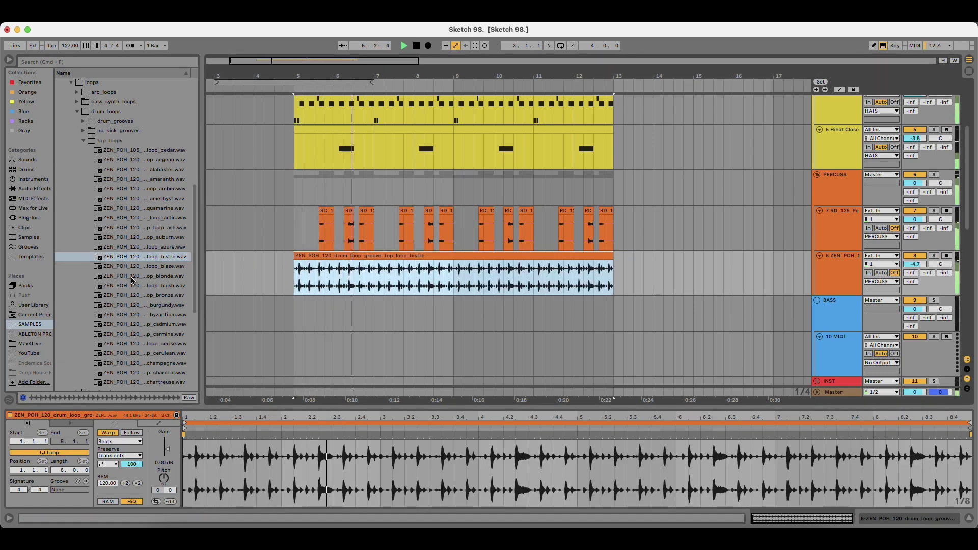
key(space)
Preview further Zenhiser top loops such as blush, carmine and charcoal, then the amaranth loop.
key(Down)
key(Down)
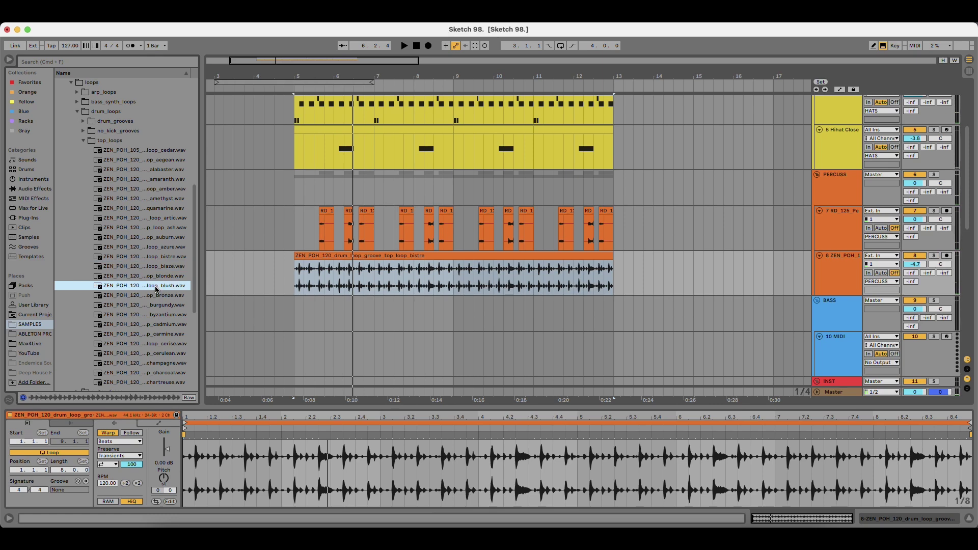
scroll(156, 293, down, 3)
click(147, 289)
key(Up)
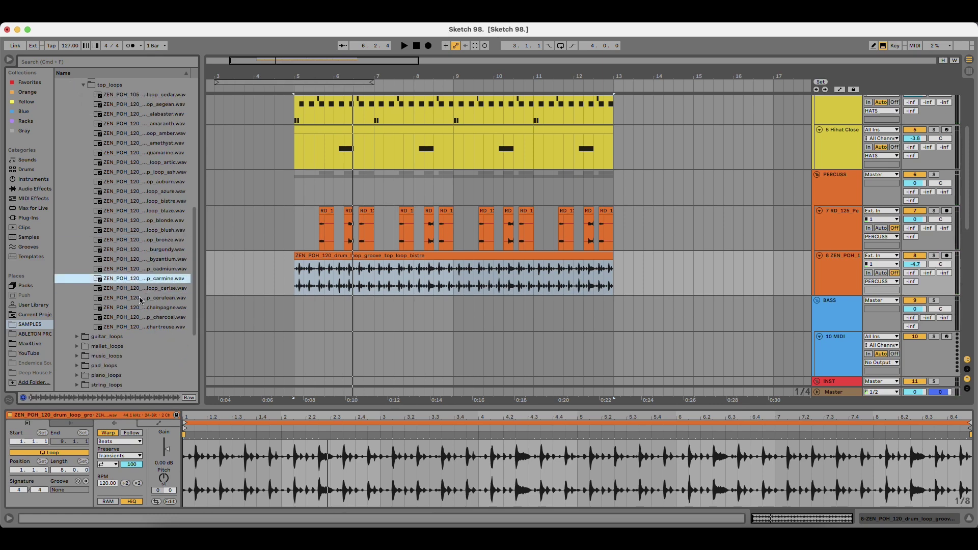
key(Up)
click(149, 307)
scroll(154, 310, down, 3)
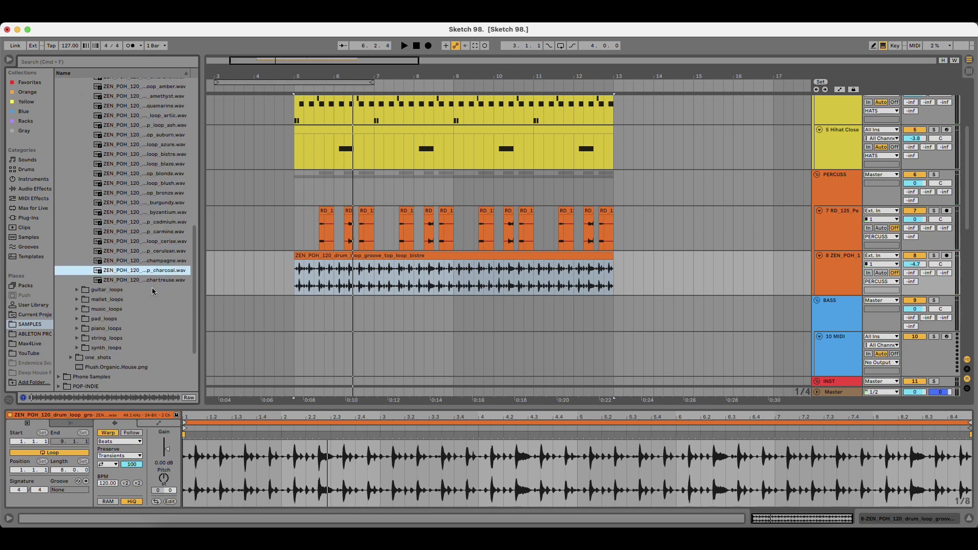
scroll(155, 306, up, 8)
click(159, 218)
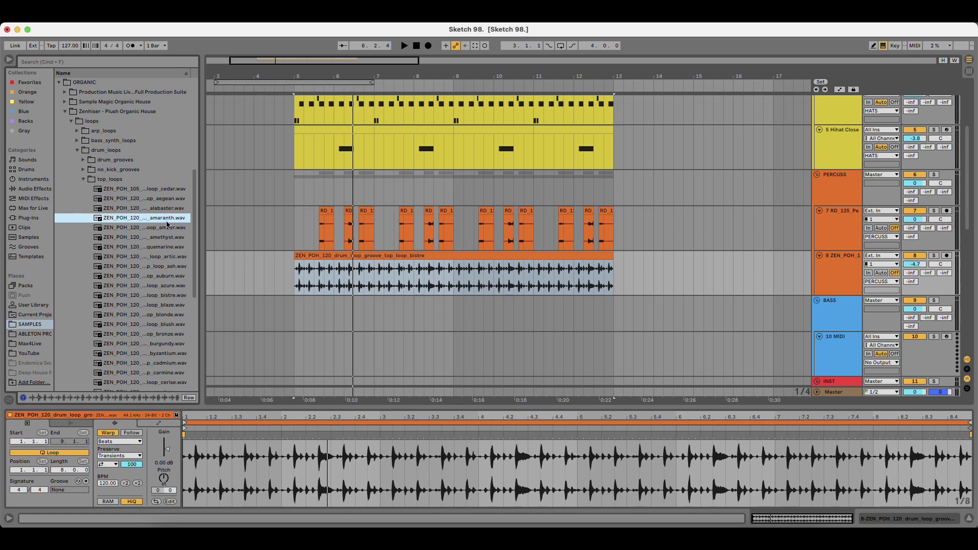
Replace the bistre loop at bar 5 on track 8 with the amaranth top loop and play it.
drag(168, 224, 297, 280)
key(space)
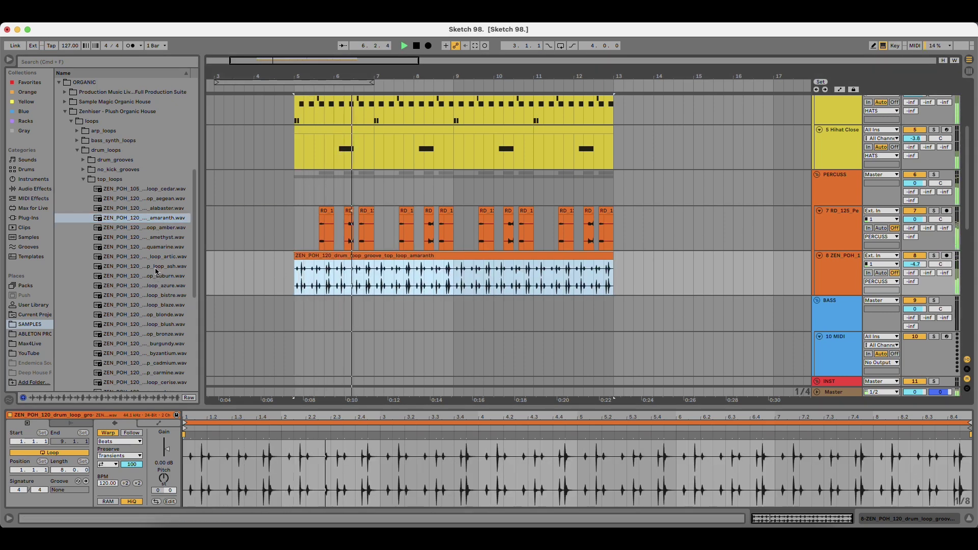
Preview the top loops from alabaster back to cedar and close the Zenhiser folders.
click(172, 207)
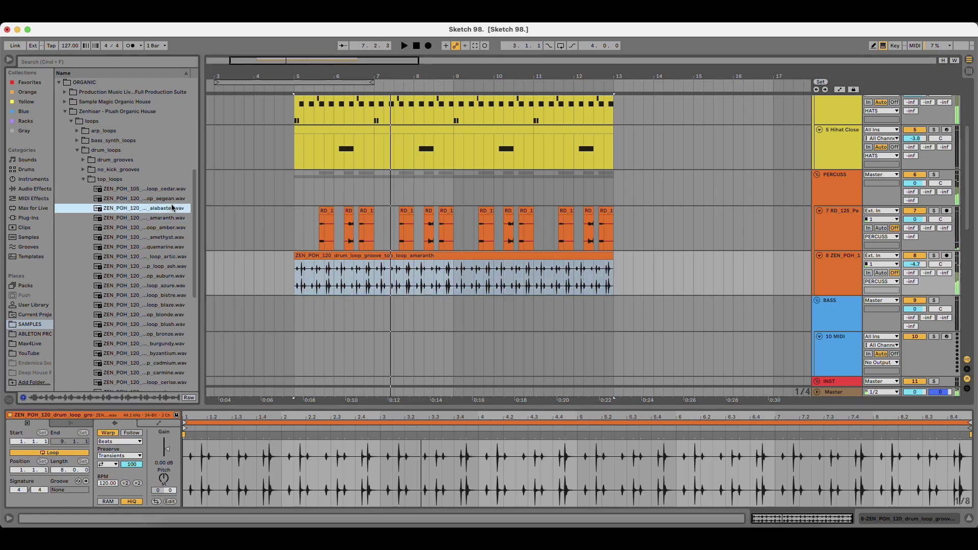
key(Up)
key(Up)
key(Up)
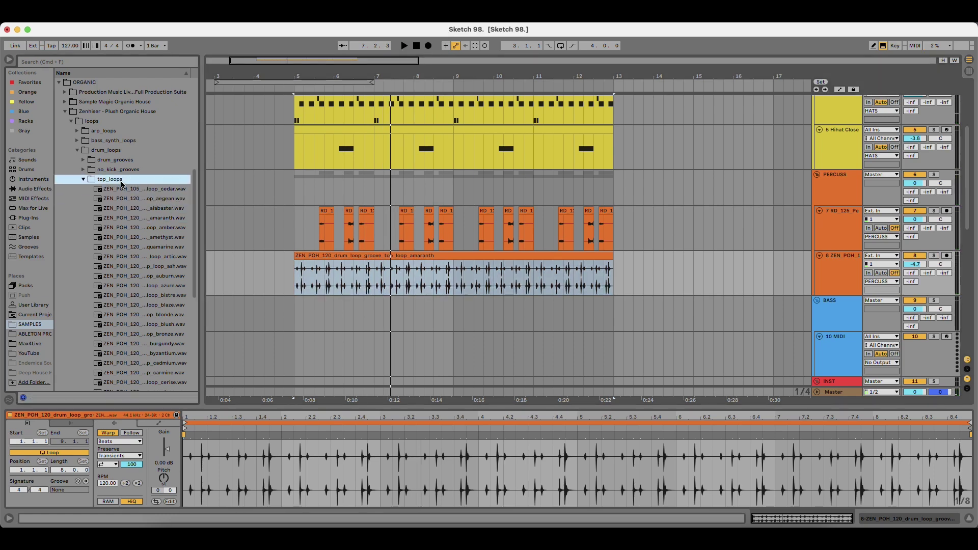
key(Left)
key(Up)
key(Up)
key(Up)
key(Left)
Open the Wavs folder of the Sample Magic Organic House pack.
click(118, 145)
key(Right)
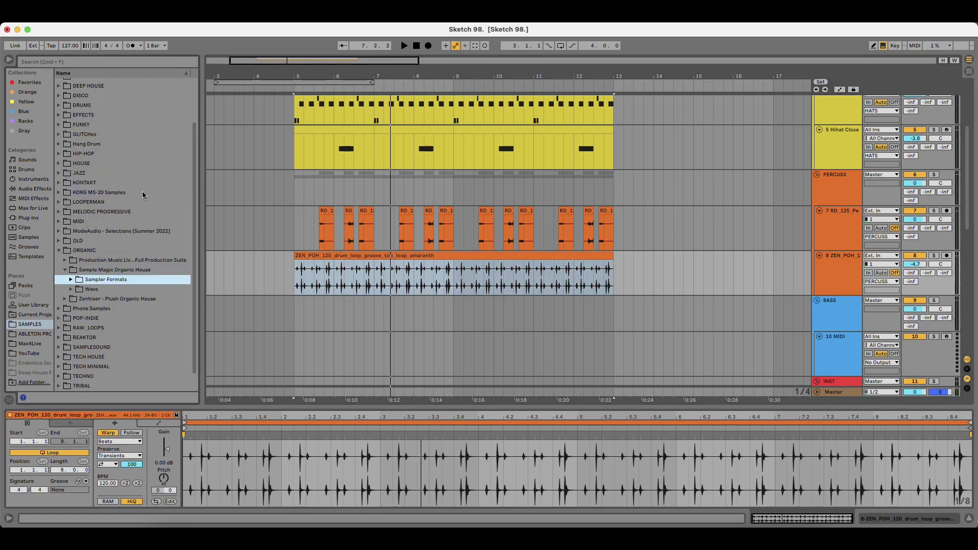
key(Down)
key(Right)
key(Down)
scroll(144, 305, down, 3)
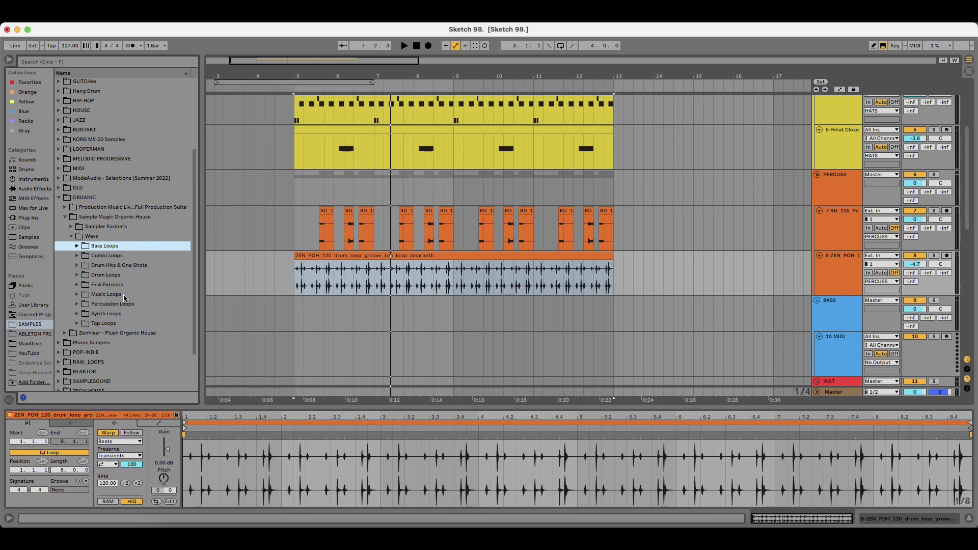
Preview the loops in the 128 folder of Drum Loops, from oh_drlp_128_hitch1.wav to oh_drlp_128_justustop.wav.
click(120, 277)
key(Right)
key(Down)
key(Down)
key(Right)
key(Down)
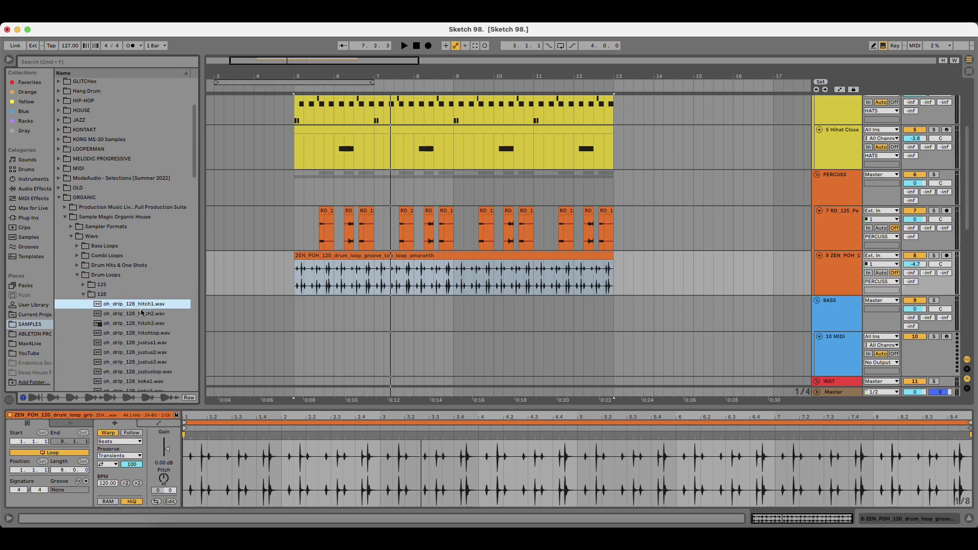
key(Down)
scroll(141, 312, down, 1)
key(Down)
scroll(141, 312, down, 2)
key(Down)
scroll(141, 312, down, 2)
key(Down)
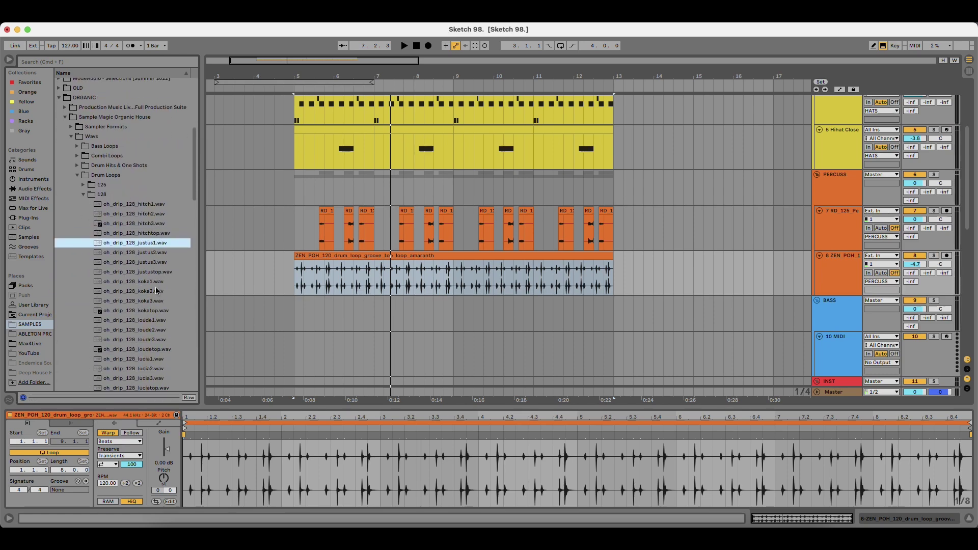
key(Down)
scroll(149, 295, down, 3)
key(Down)
key(Down)
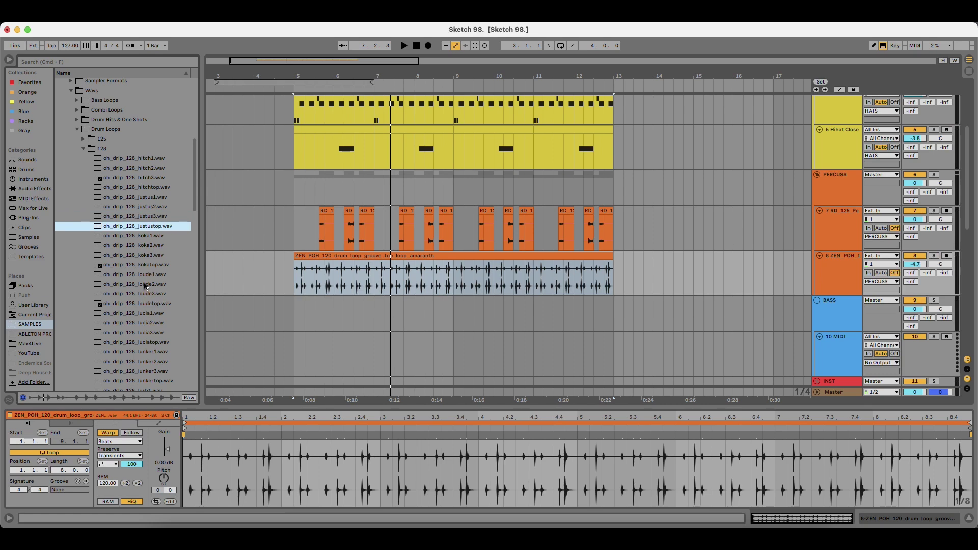
Close Drum Loops and preview the burner loops in the 125 folder of Combi Loops.
scroll(137, 216, up, 2)
click(121, 186)
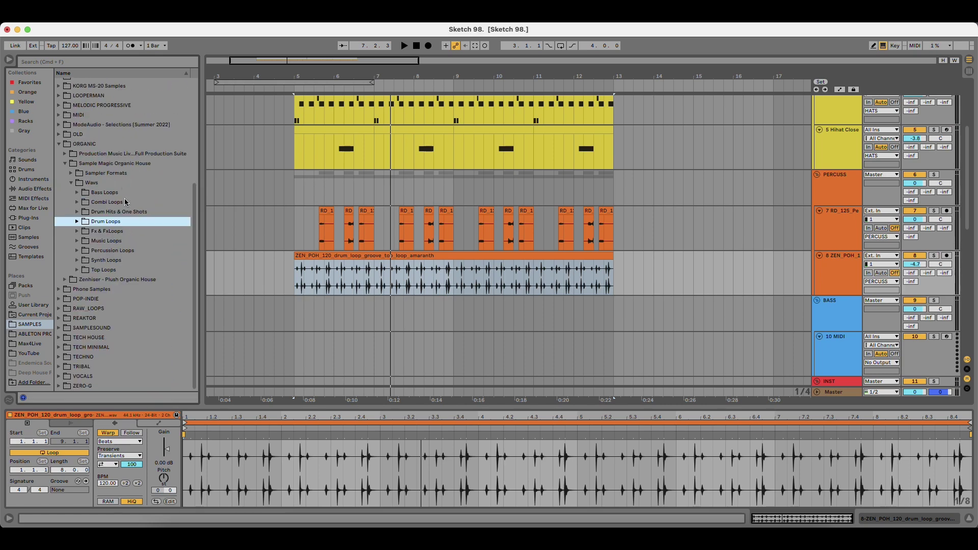
click(124, 202)
key(Down)
key(Down)
key(Down)
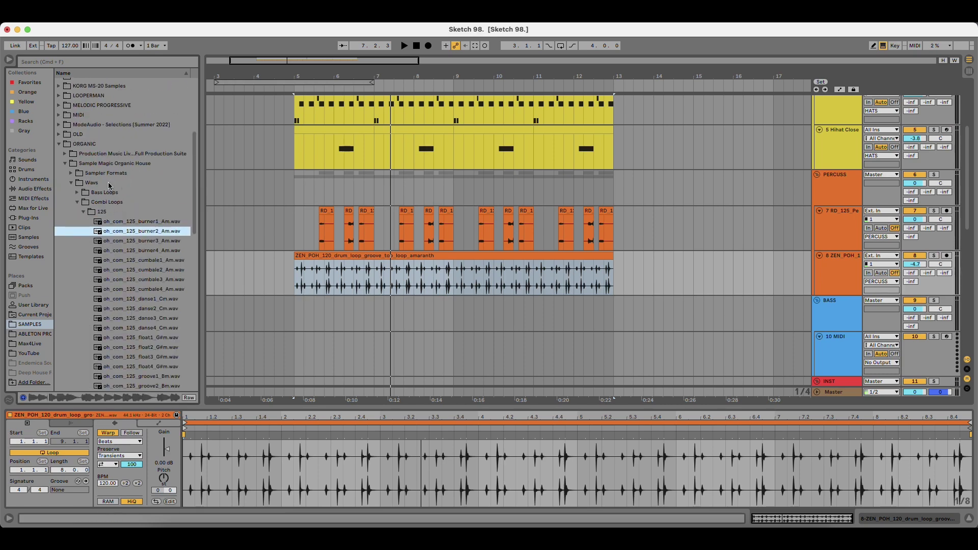
key(Left)
key(Left)
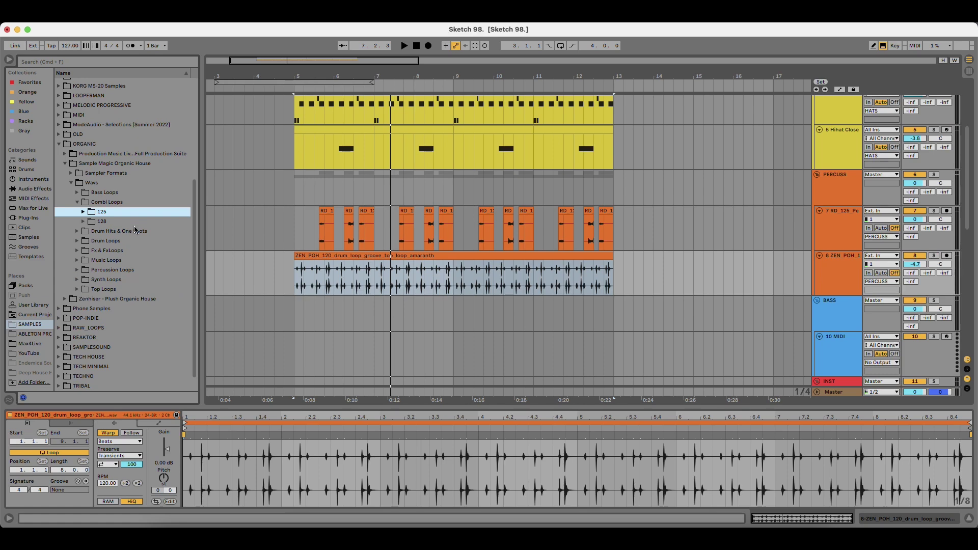
Close the Sample Magic pack and open Loops under 01 - Samples and Loops in the ORGANIC Full Production Suite pack.
click(109, 184)
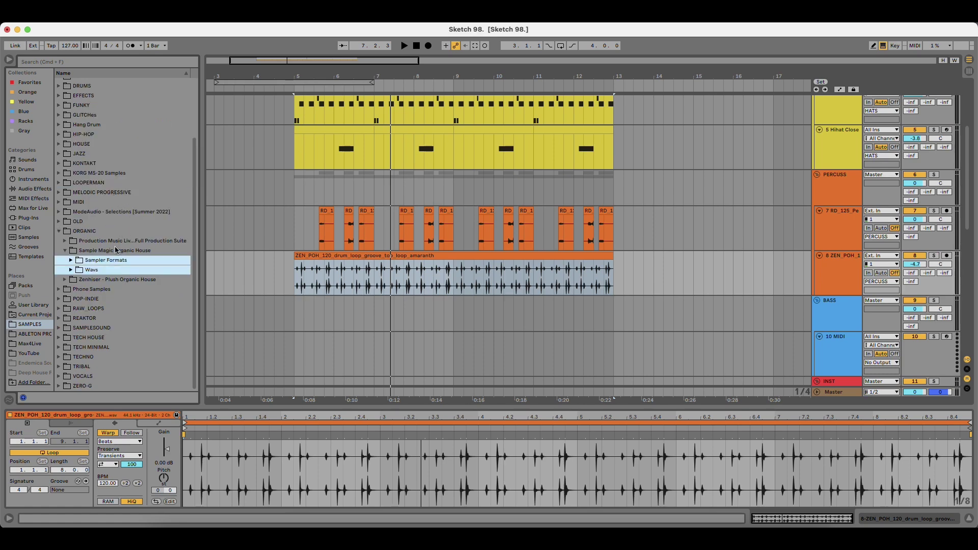
key(Left)
key(Left)
key(Up)
key(Right)
key(Down)
key(Down)
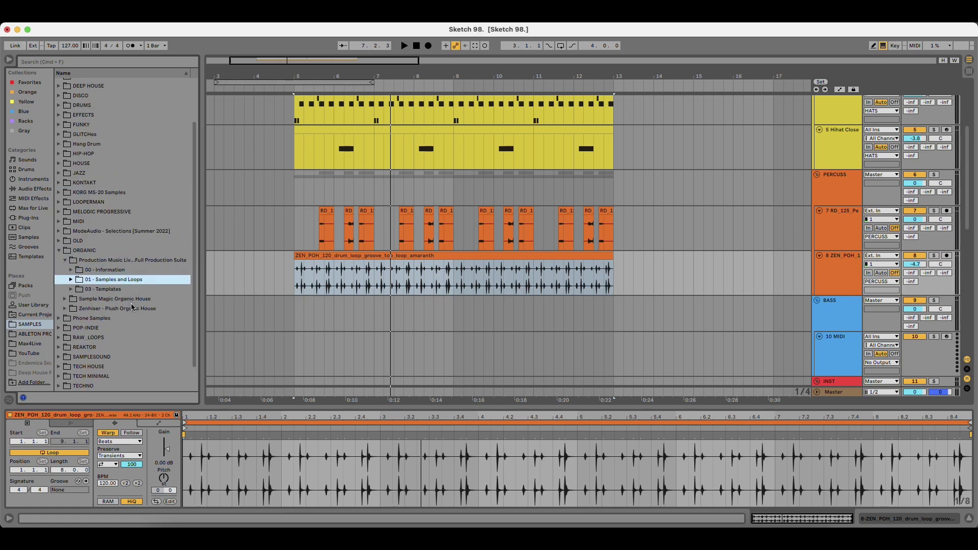
key(Right)
key(Down)
key(Right)
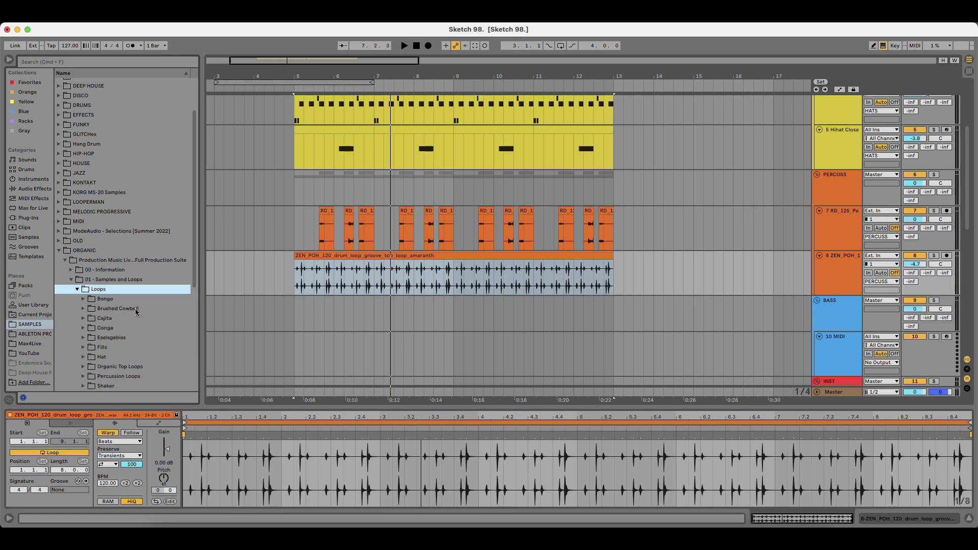
Open the Conga loop folder and preview the 001 conga loop.
key(Down)
scroll(139, 311, down, 2)
key(Down)
key(Down)
key(Down)
key(Right)
key(Down)
scroll(141, 325, down, 3)
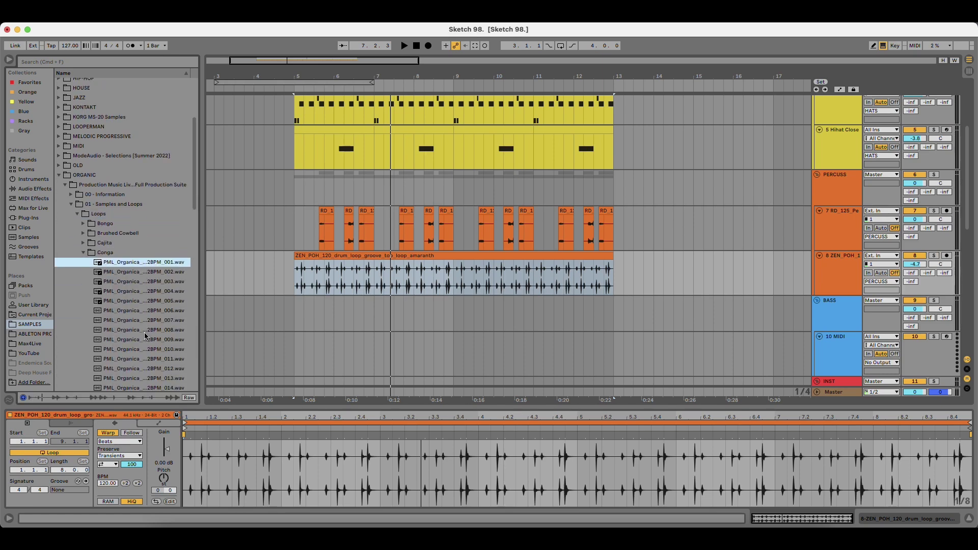
scroll(145, 336, down, 3)
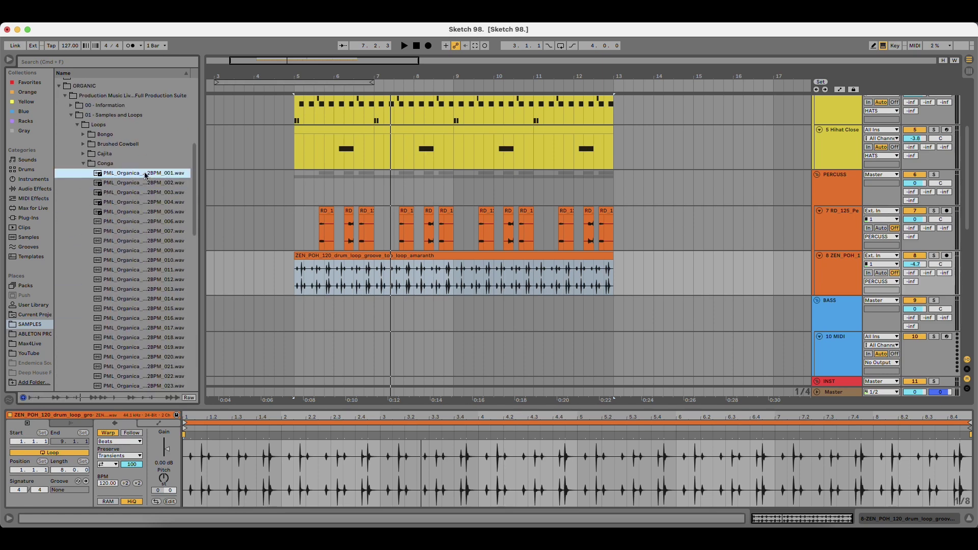
Place PML_Organica_3_CongaLoop_122BPM_001 at bar 5 on track 8 during playback and delete the leftover amaranth clip after it.
drag(144, 175, 321, 277)
key(space)
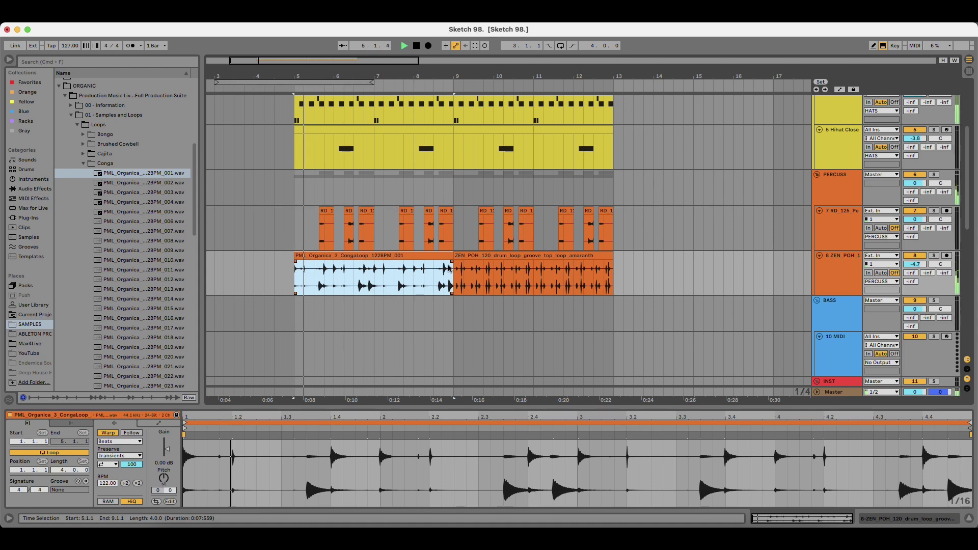
click(476, 257)
key(Delete)
click(431, 257)
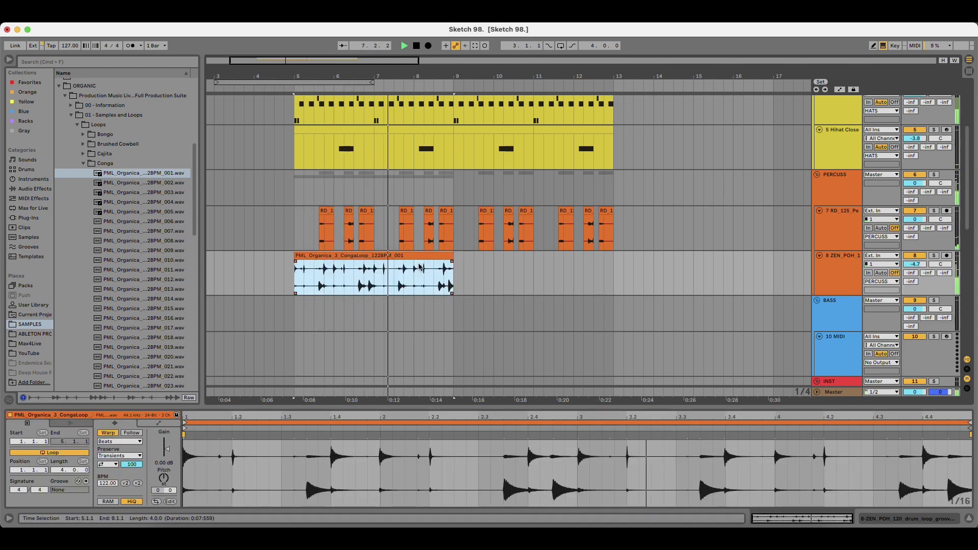
Replace the conga clip at bar 5 on track 8 with PML_Organica_3_CongaLoop_122BPM_002 and play it with the beat.
click(133, 182)
drag(135, 185, 298, 282)
key(space)
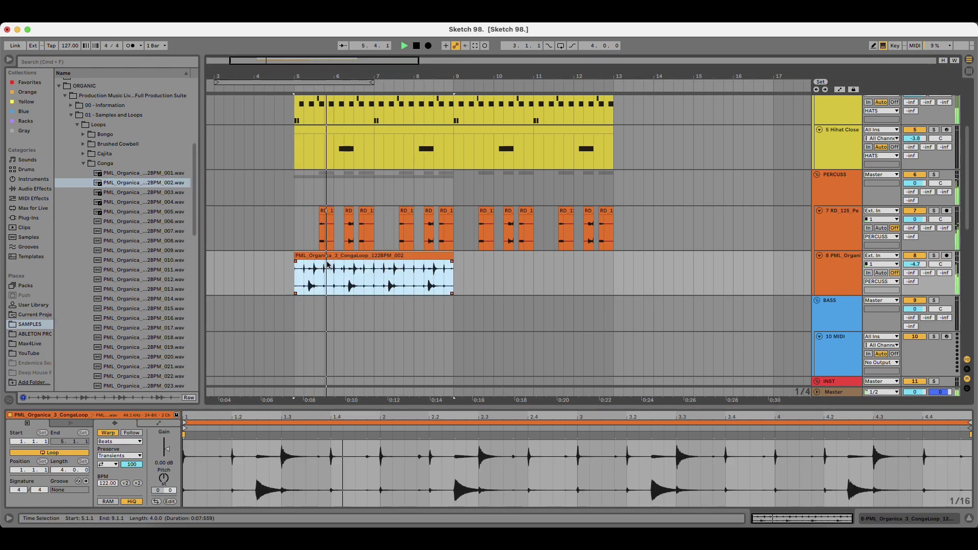
key(space)
key(space)
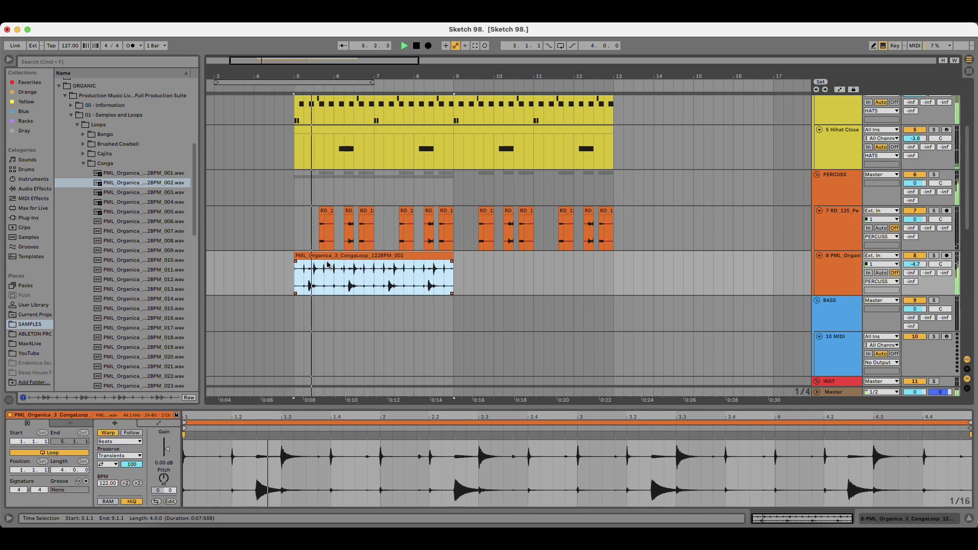
Shorten the 002 conga clip to its first beat, repeat it at the start of every bar from 5 to 12 and play it.
drag(453, 268, 293, 262)
key(space)
key(space)
key(super+d)
key(super+d)
key(super+d)
click(295, 279)
key(space)
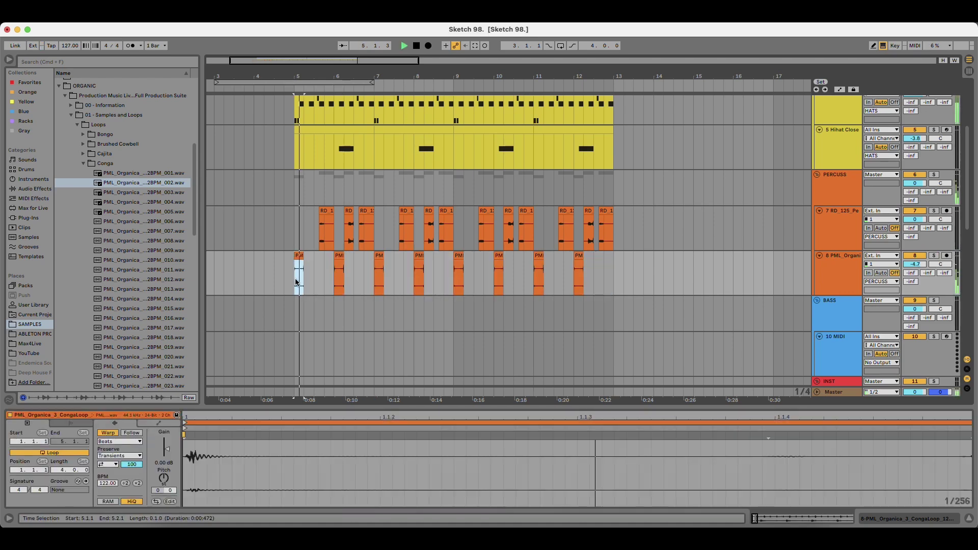
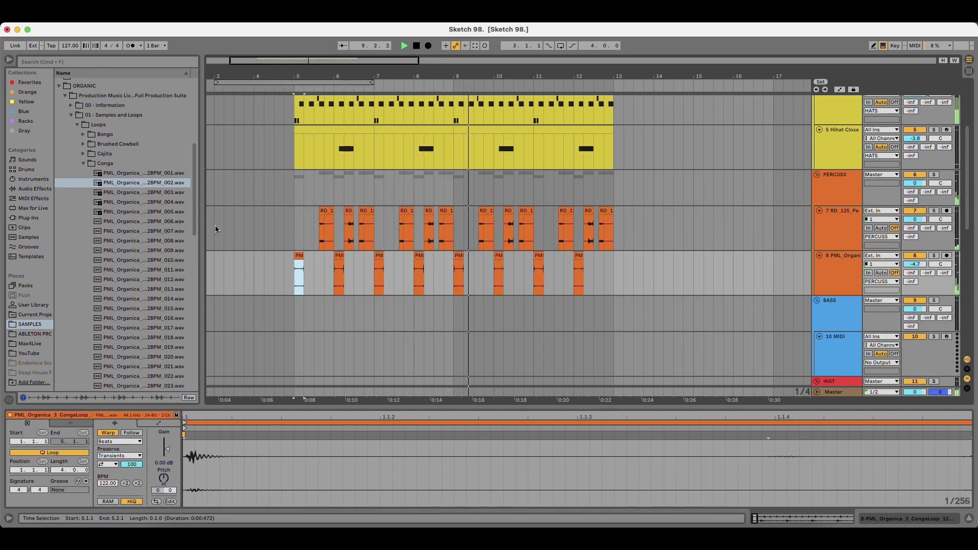
Audition more conga loops further down the Conga folder, starting with 004.
click(137, 203)
click(132, 215)
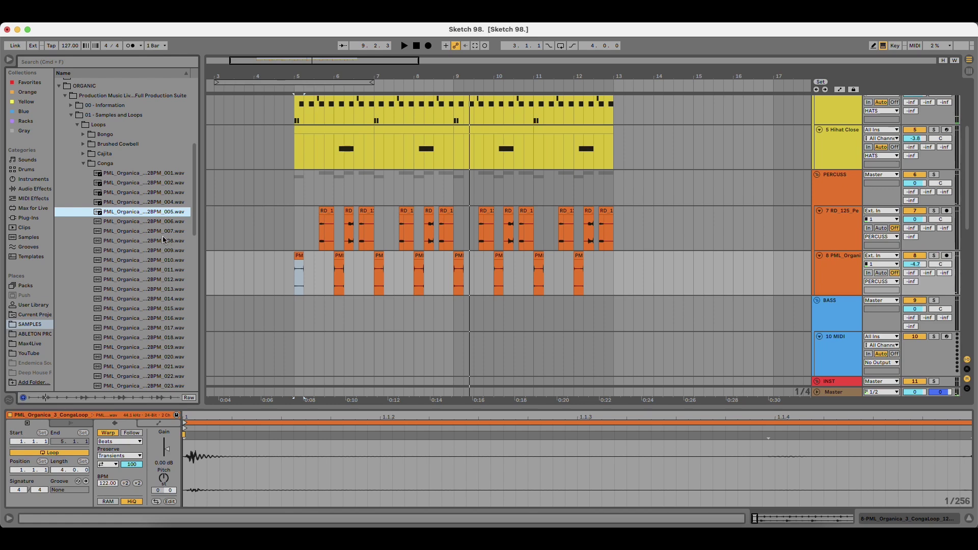
key(Down)
key(Down)
key(Down)
scroll(148, 276, down, 2)
key(Down)
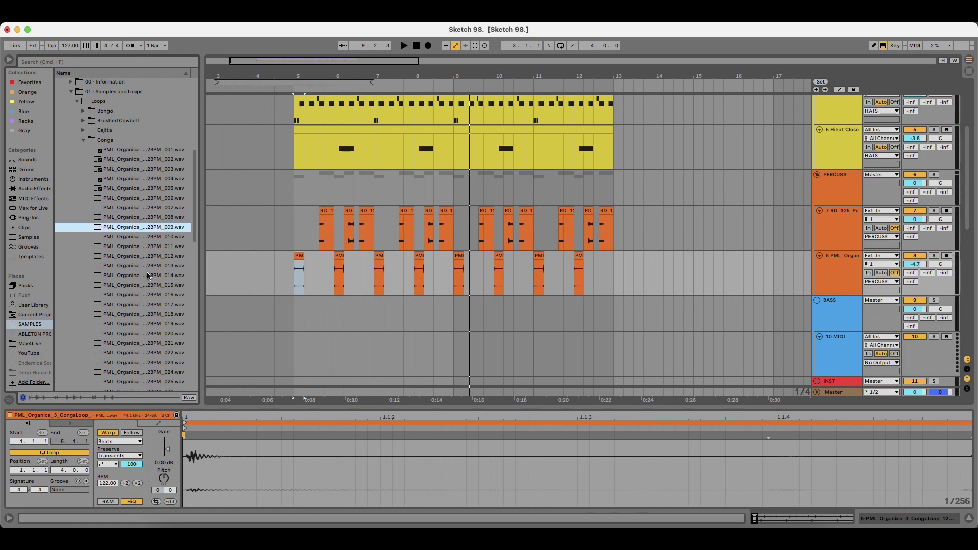
key(Down)
scroll(136, 299, down, 3)
key(Down)
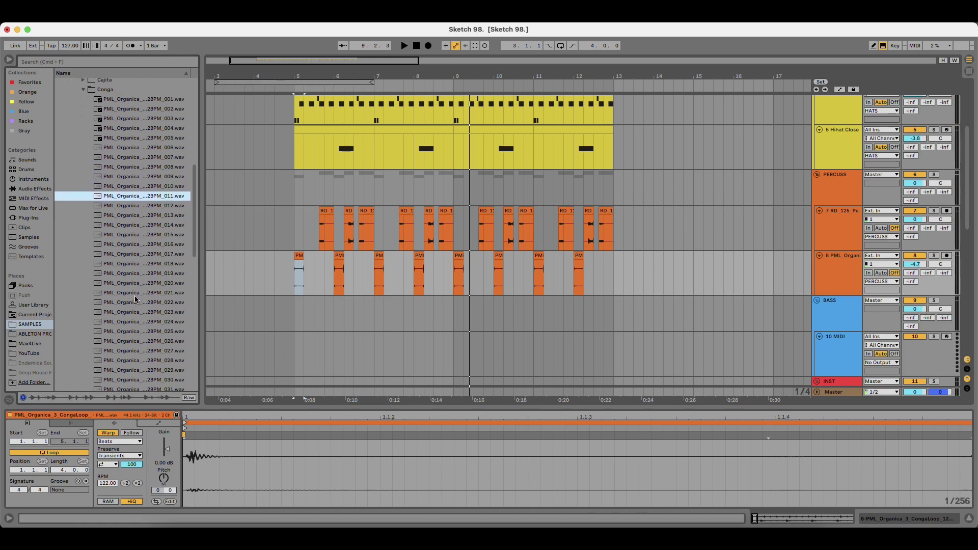
key(Down)
click(131, 309)
scroll(135, 313, down, 3)
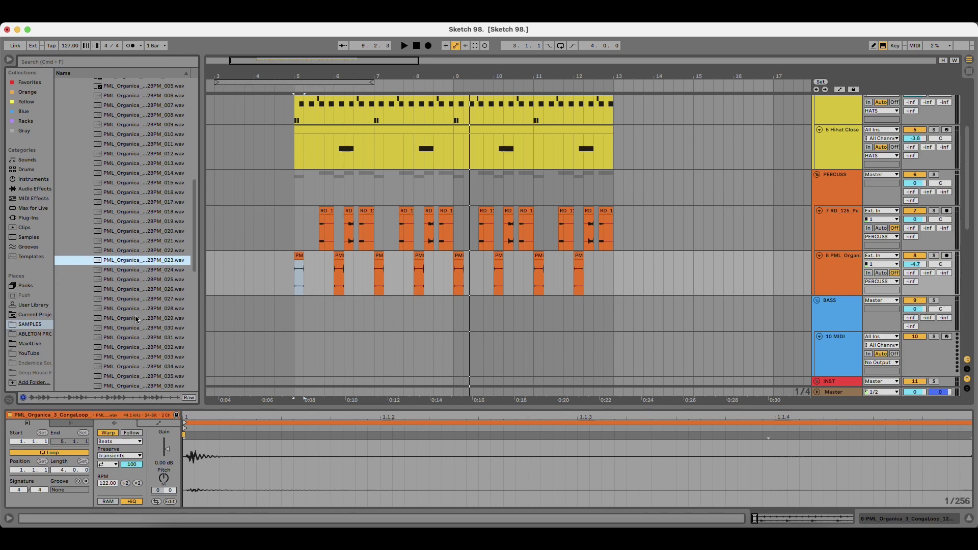
click(135, 316)
Close the Conga folder, open Cajita and preview its first loops.
scroll(136, 312, up, 5)
scroll(137, 313, up, 4)
click(120, 218)
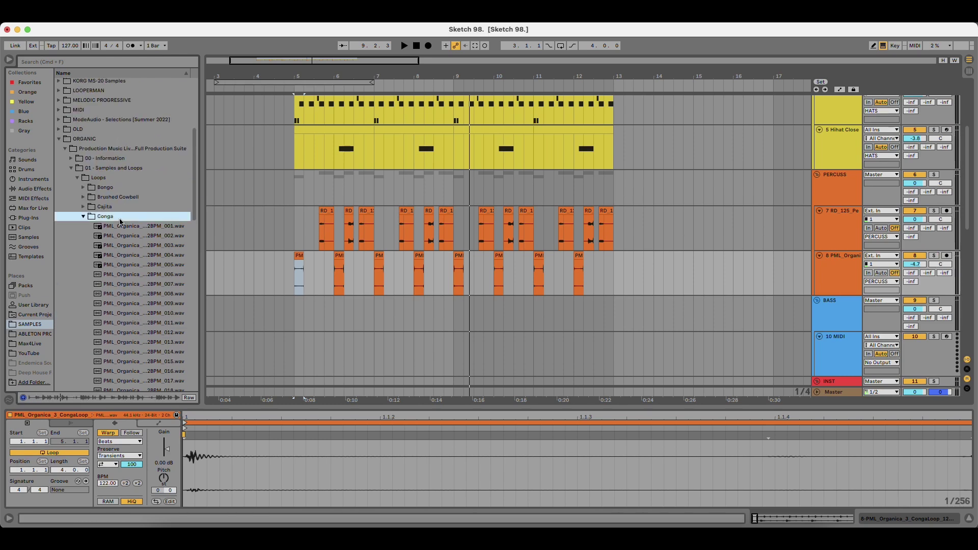
key(Left)
key(Up)
key(Right)
key(Down)
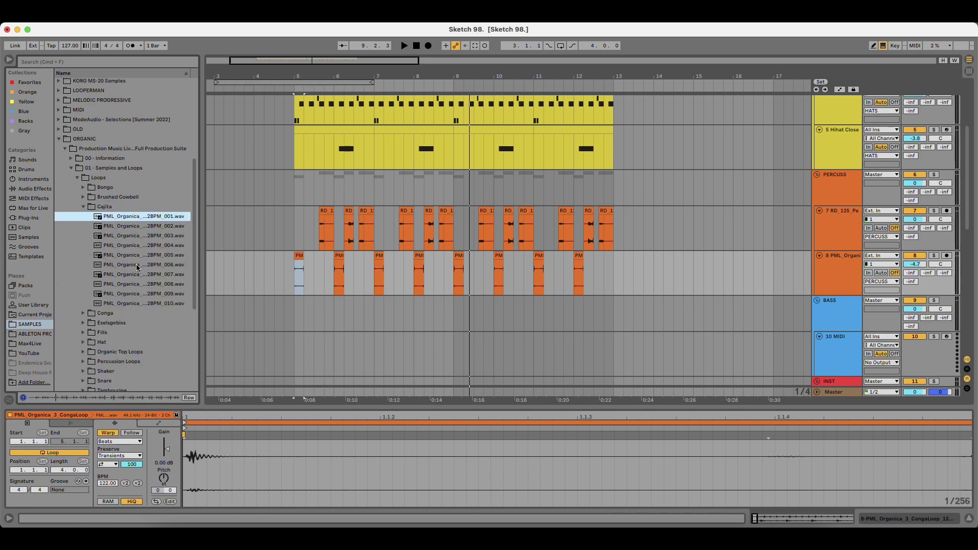
key(Down)
key(Down)
key(Up)
key(Up)
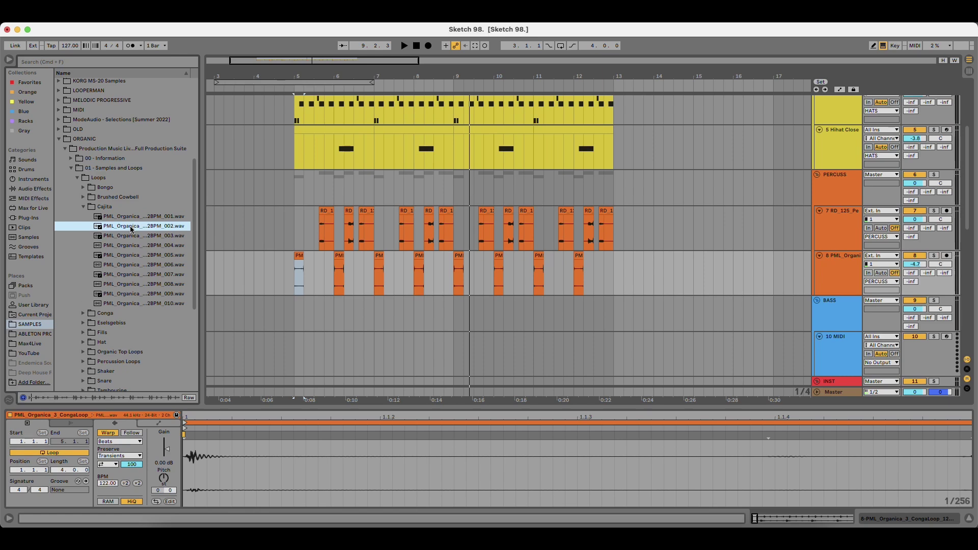
Try PML_Organica_3_CajitaLoop_122BPM_001 at bar 5 on track 8 and play it with the beat.
drag(130, 217, 292, 274)
key(space)
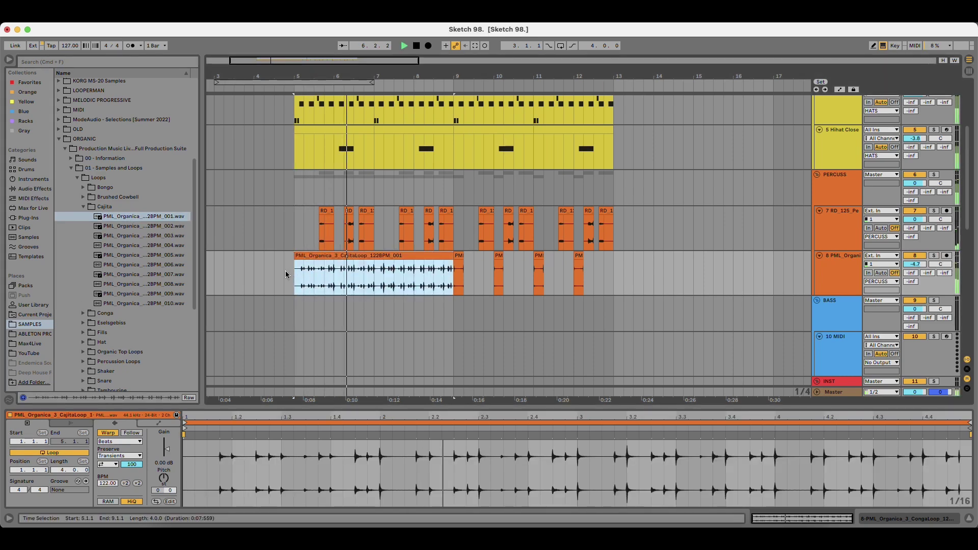
key(space)
Preview the Cajita loops 002 to 007.
click(144, 227)
click(143, 236)
click(141, 246)
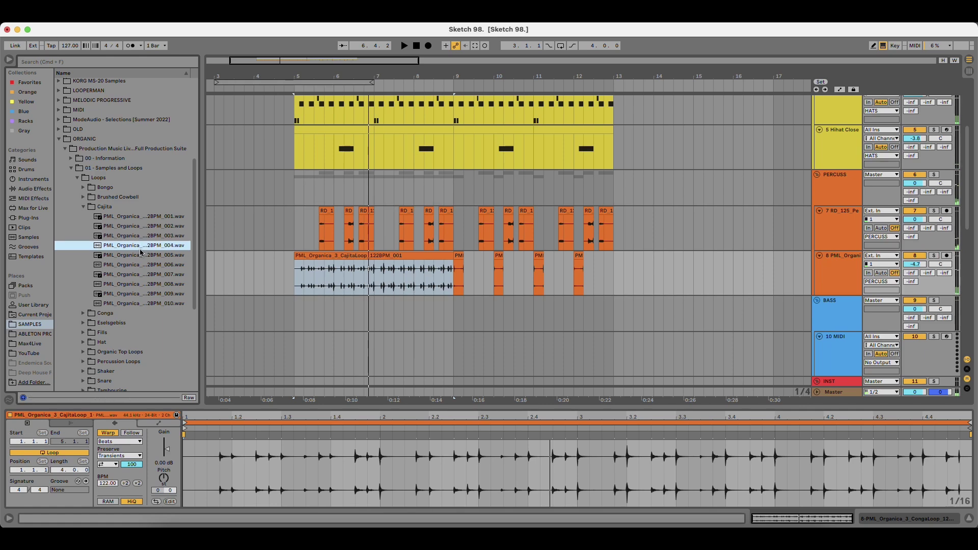
key(Down)
key(Down)
key(Down)
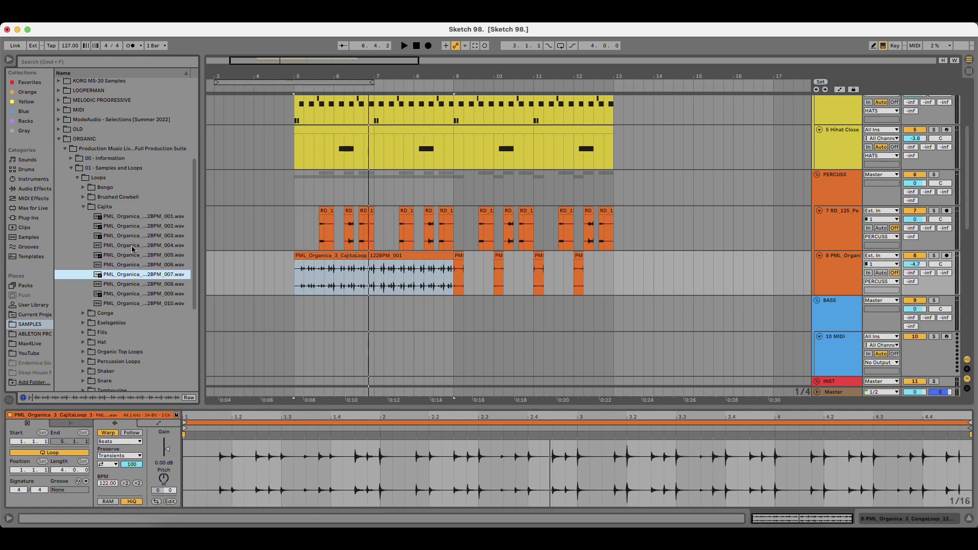
Try PML_Organica_3_CajitaLoop_122BPM_004 at bar 5 on track 8 and play it with the beat.
drag(133, 246, 293, 284)
key(space)
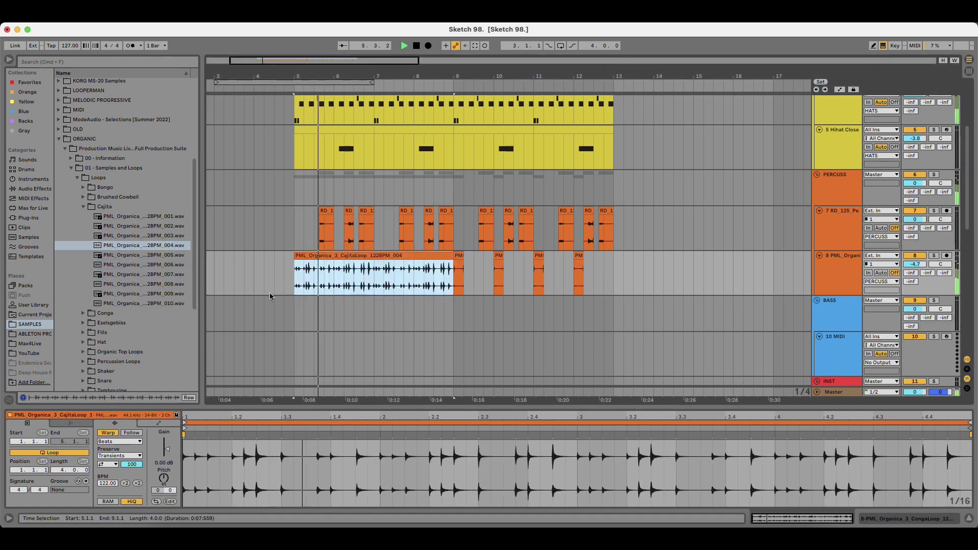
key(space)
key(space)
key(space)
Preview the last Cajita loops, 008 to 010.
click(155, 284)
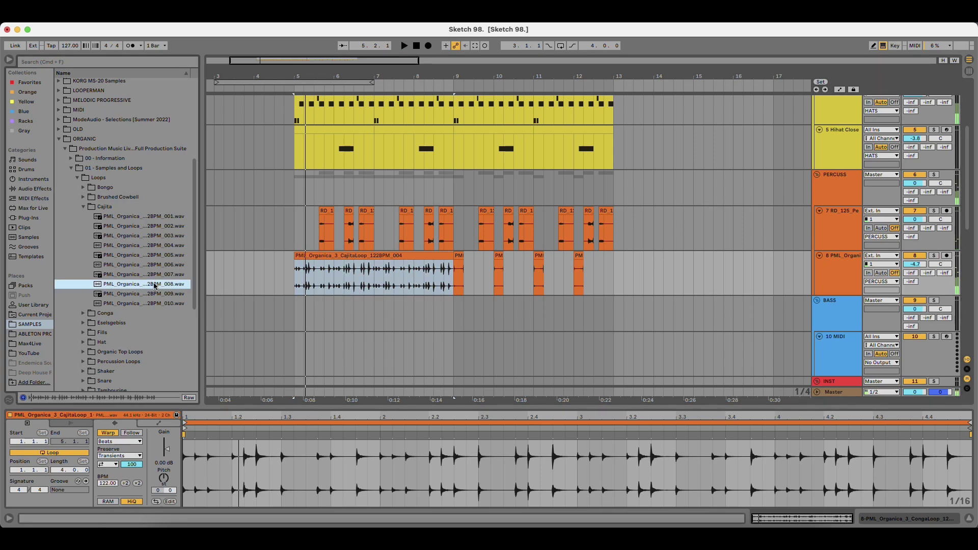
click(165, 292)
key(Down)
Preview loops in the Brushed Cowbell folder, and open the Bongo folder to preview its loops up to 006.
click(133, 208)
click(132, 199)
click(133, 208)
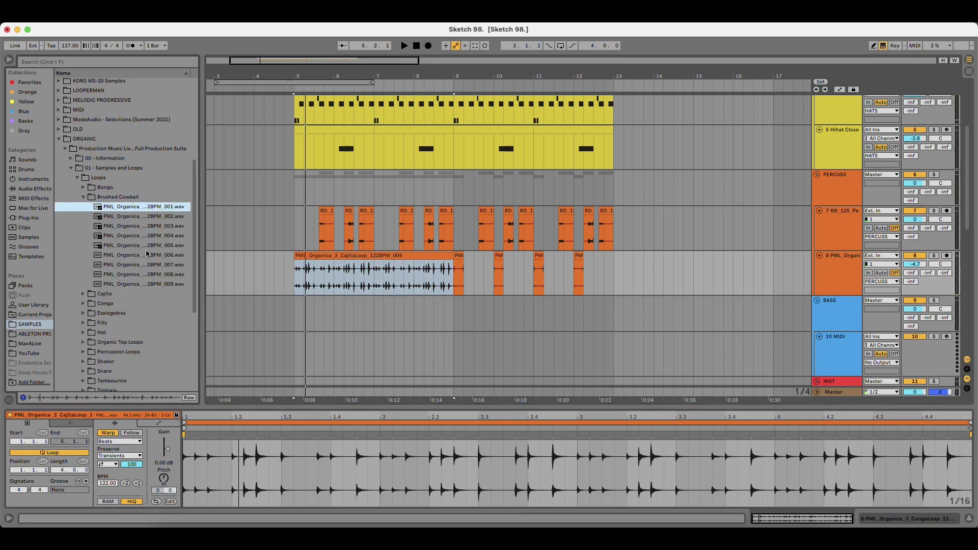
click(146, 253)
click(131, 199)
click(131, 189)
click(131, 198)
click(136, 250)
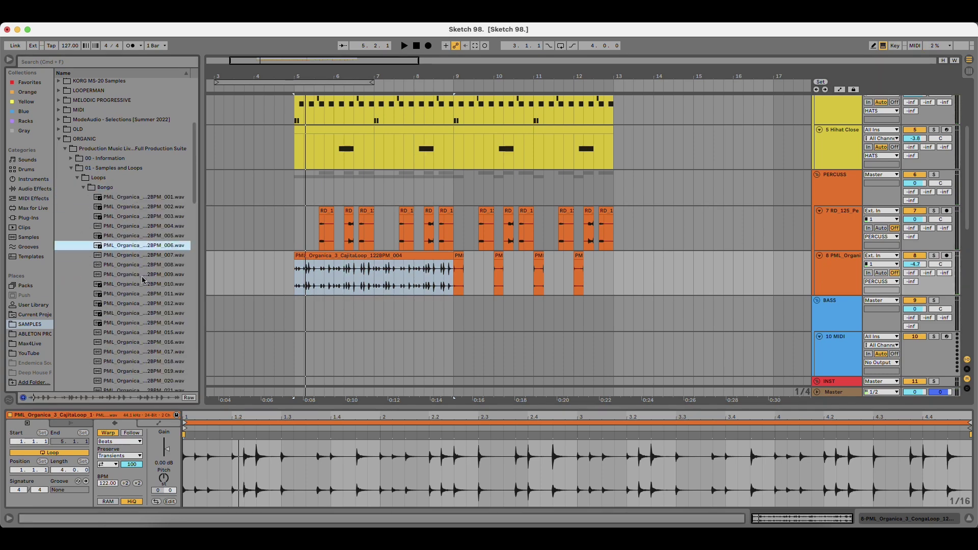
Try PML_Organica_3_BongoLoop_122BPM_007 at bar 5 on track 8 during playback and delete the clip.
key(Down)
drag(138, 255, 295, 280)
key(space)
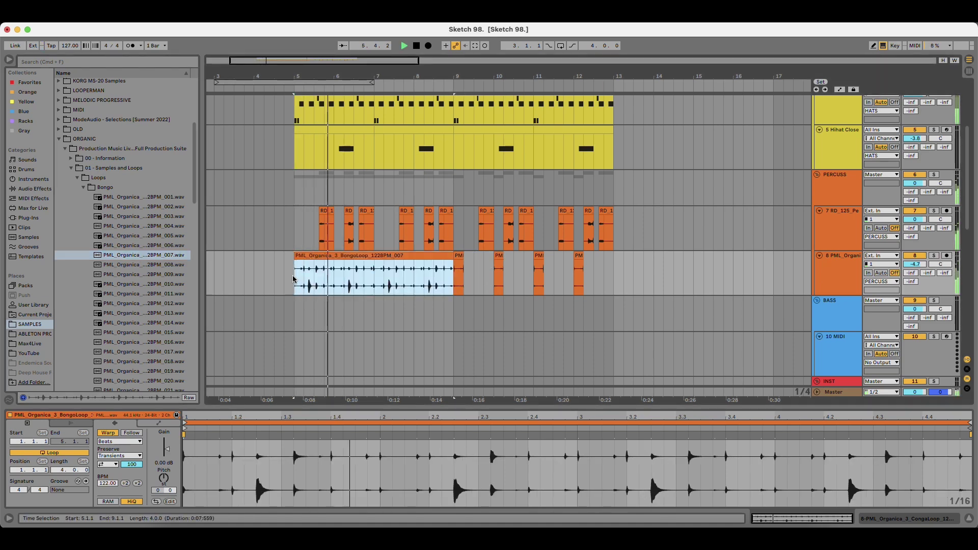
click(462, 257)
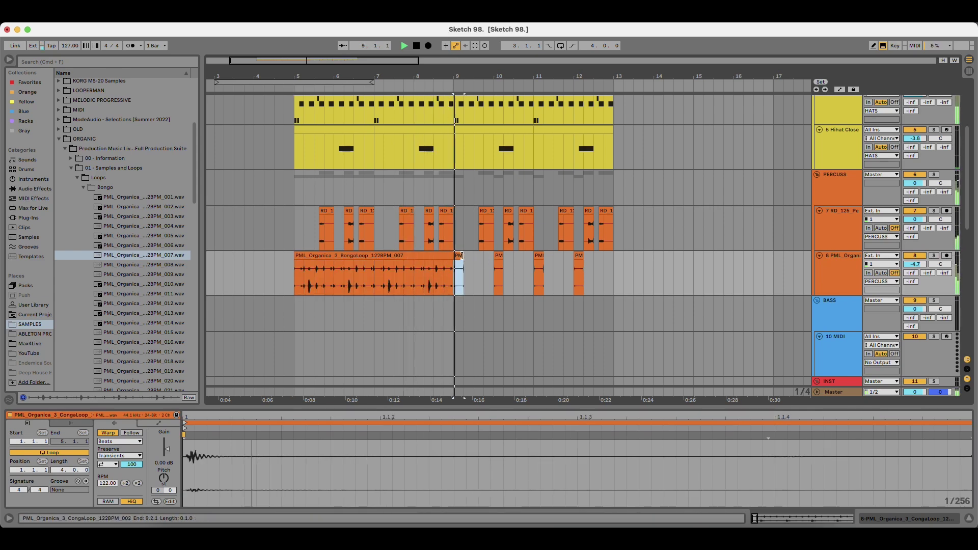
click(436, 257)
key(space)
key(Delete)
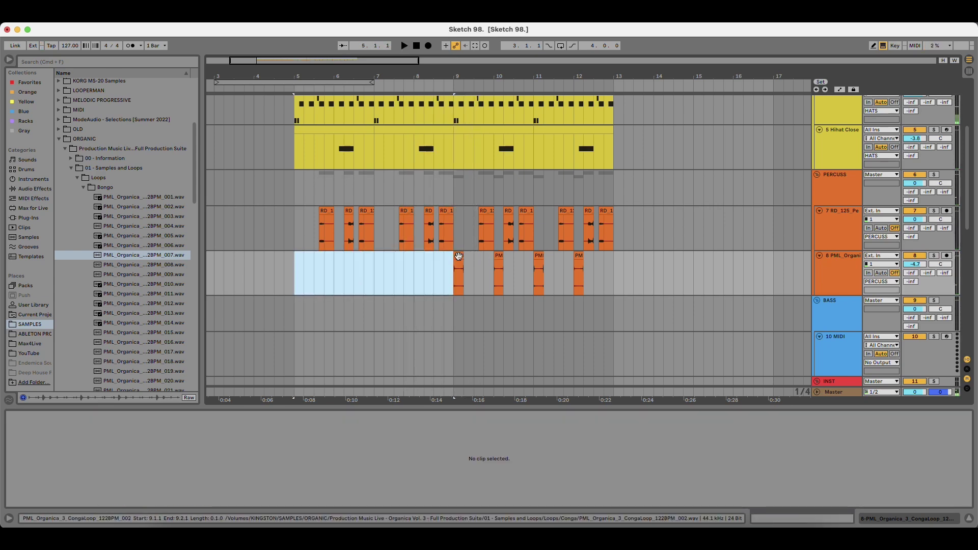
Move the four remaining conga clips on track 8 half a beat later, so the first starts at 9.1.3, and play them.
click(459, 256)
drag(459, 260, 614, 260)
drag(460, 76, 459, 142)
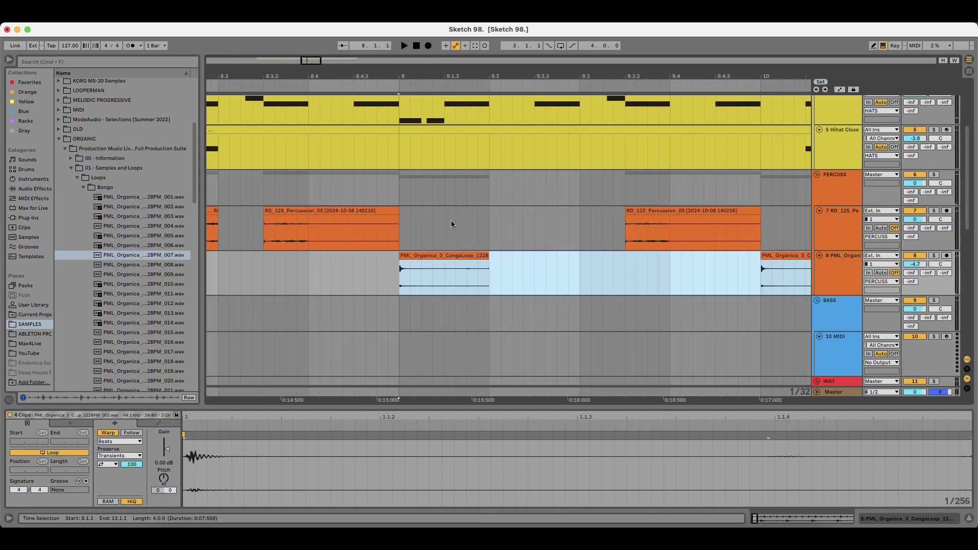
drag(442, 254, 487, 255)
click(399, 255)
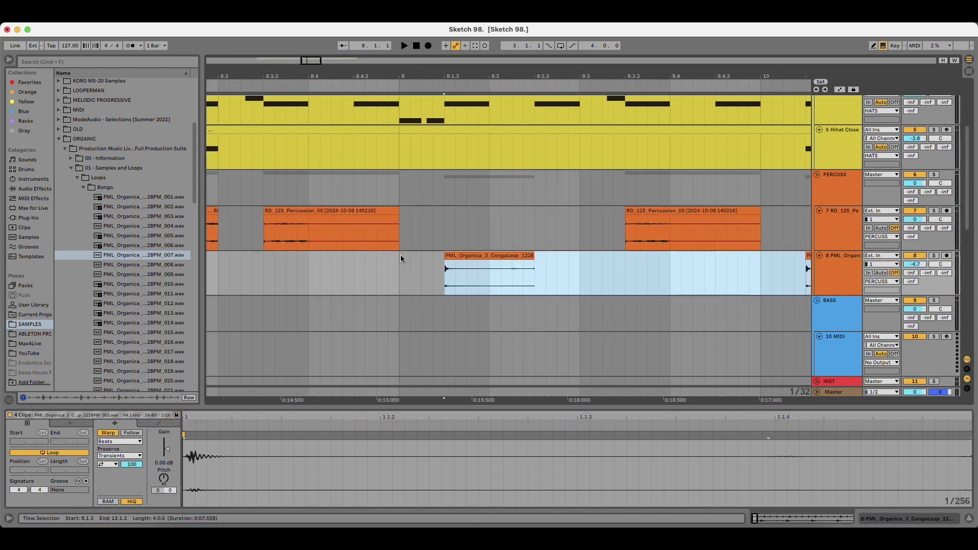
key(space)
Copy the four shifted conga clips into bars 5 to 8 of track 8 and play the result.
drag(476, 77, 416, 15)
drag(536, 257, 288, 261)
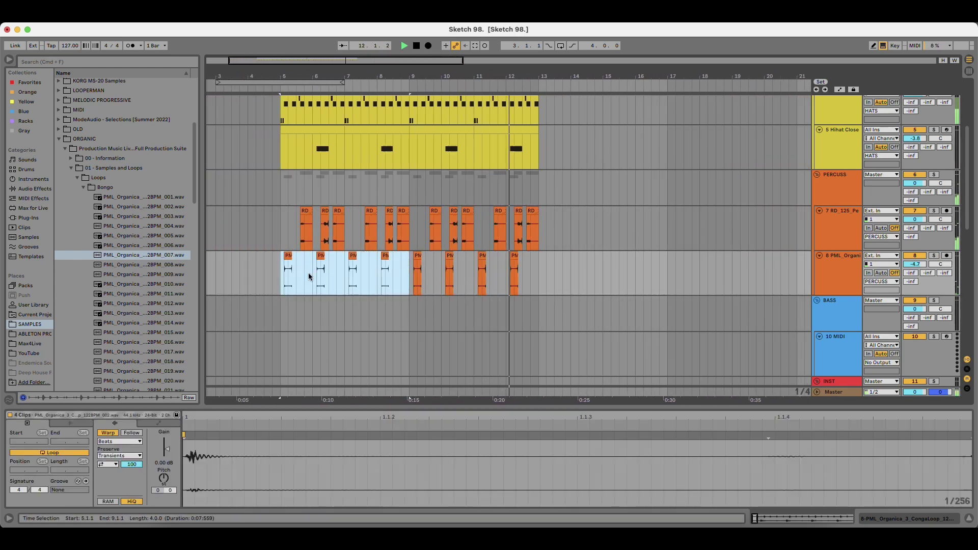
key(space)
key(space)
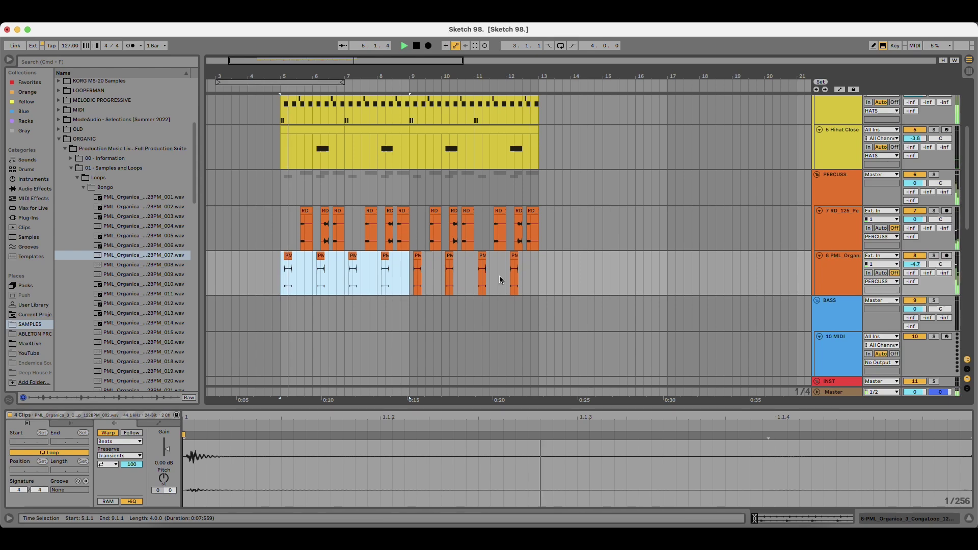
key(space)
Lower the volume of conga track 8 to -8.7 dB.
click(789, 265)
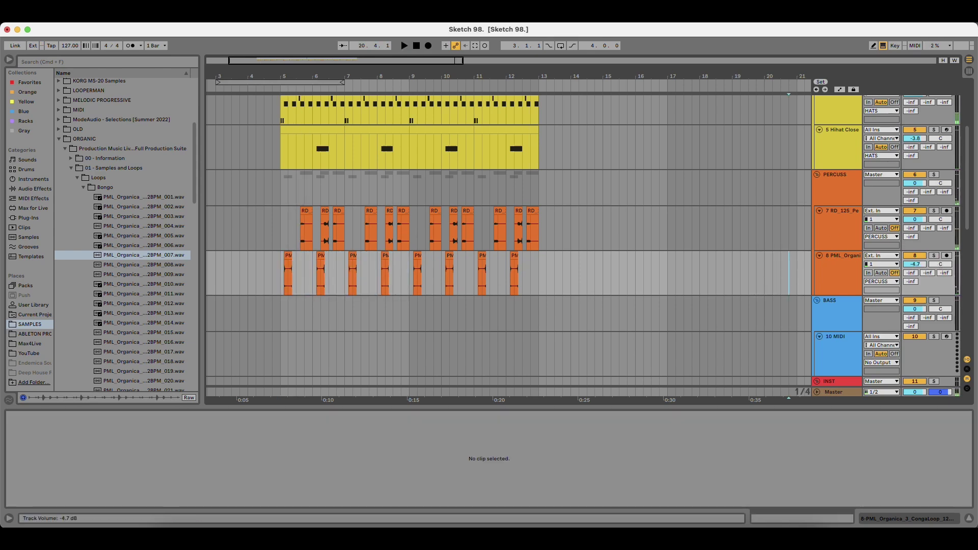
scroll(357, 298, up, 2)
key(space)
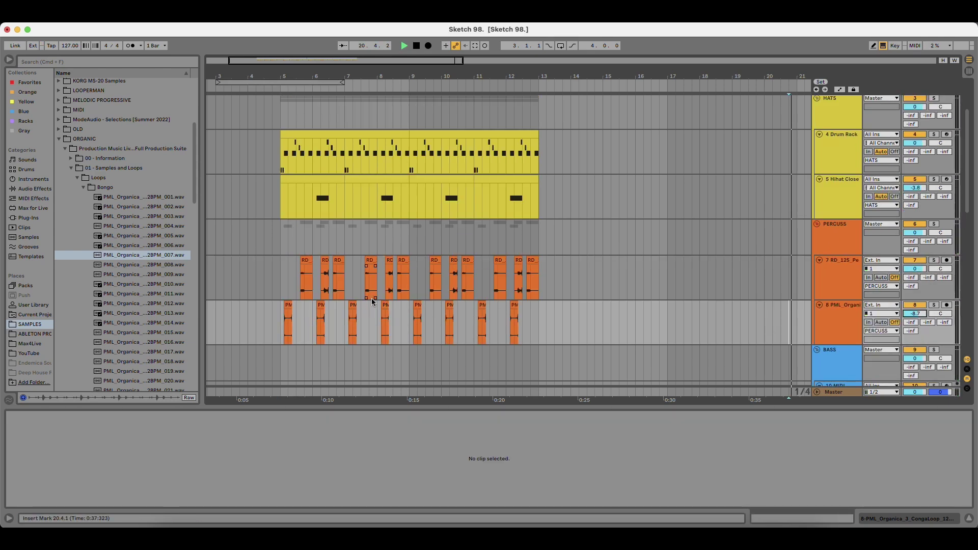
Play the sketch from bar 5 and close the ORGANIC sample folder.
key(space)
click(278, 238)
key(space)
click(59, 139)
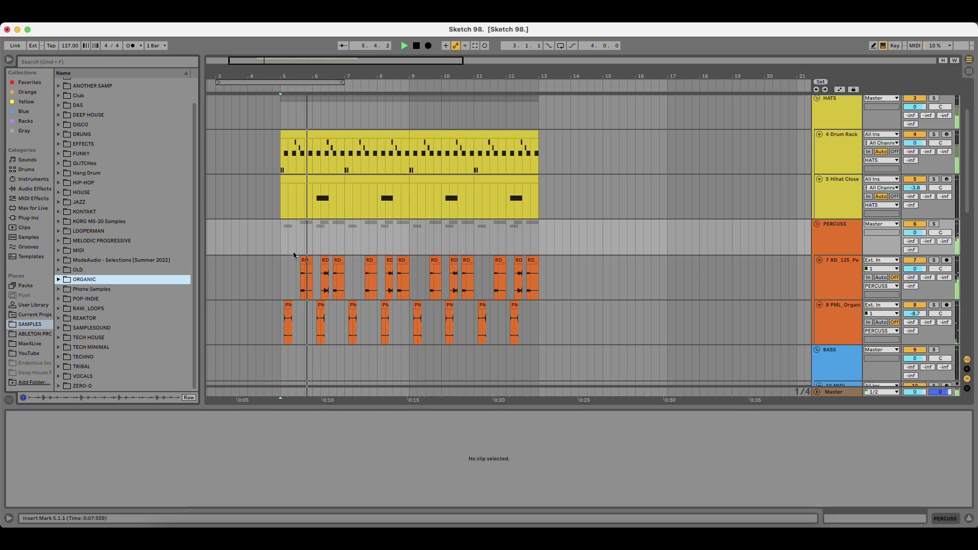
scroll(292, 252, up, 3)
scroll(292, 252, down, 3)
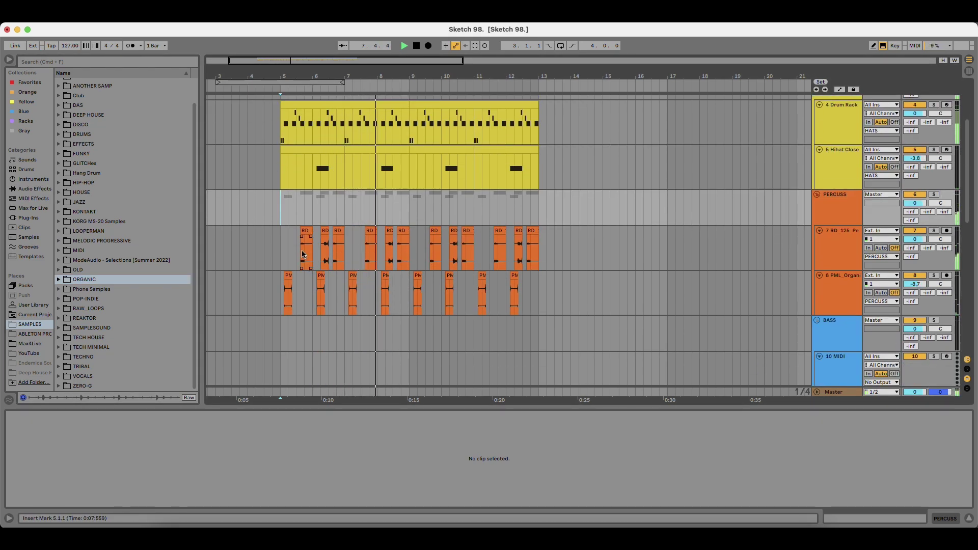
Deactivate the short percussion clips at 6.2.1 and 10.2.1 on track 7 while listening to the beat.
key(space)
click(326, 230)
key(space)
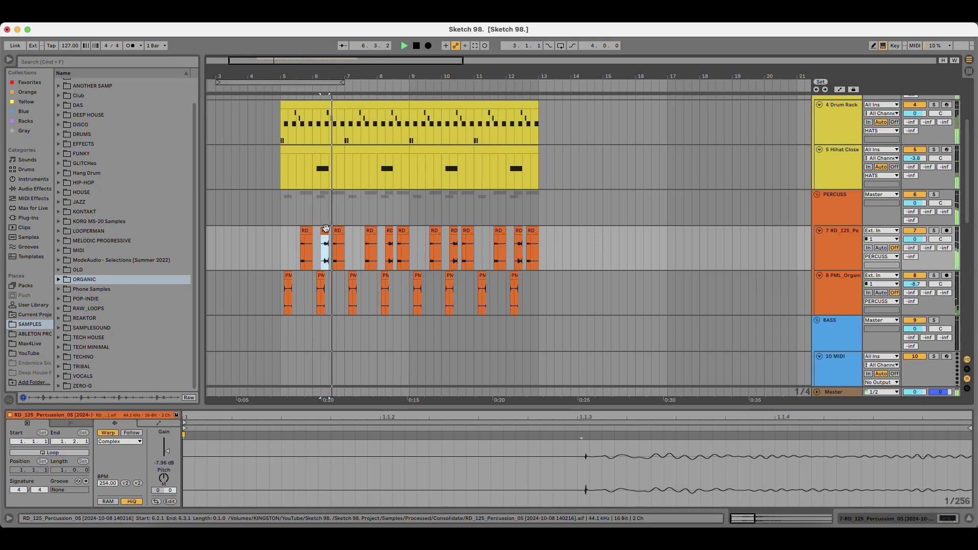
click(453, 231)
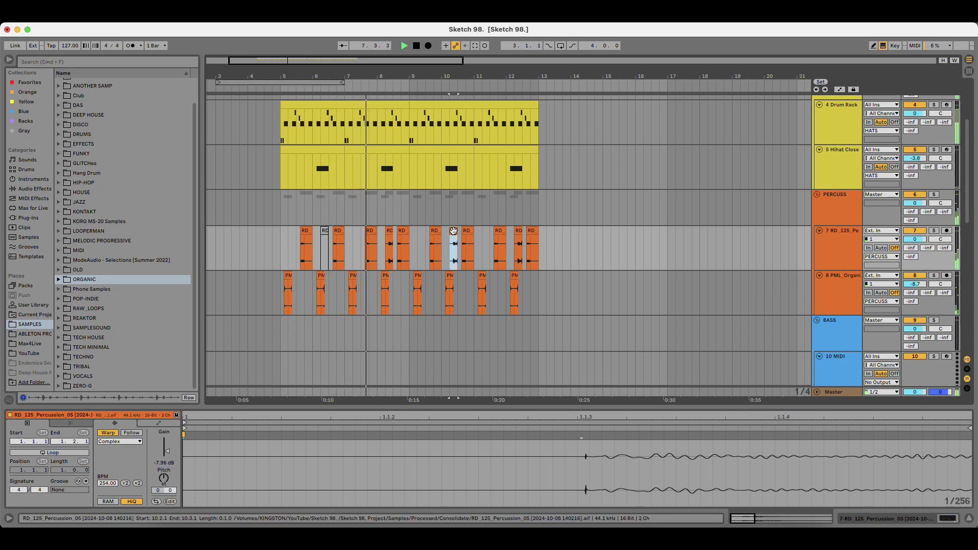
key(0)
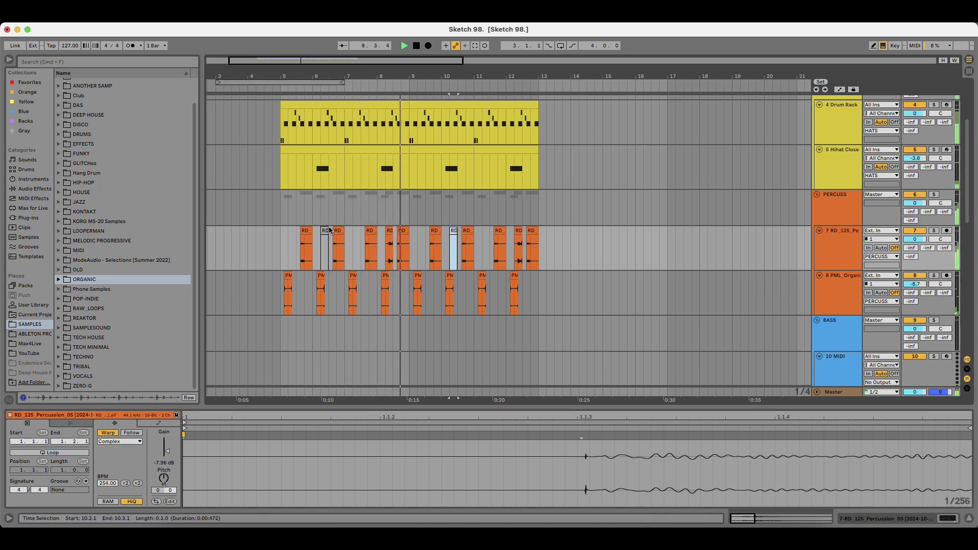
key(space)
Place the insert marker at bar 5 on MIDI track 10 and show the local VST plug-ins.
scroll(424, 302, down, 5)
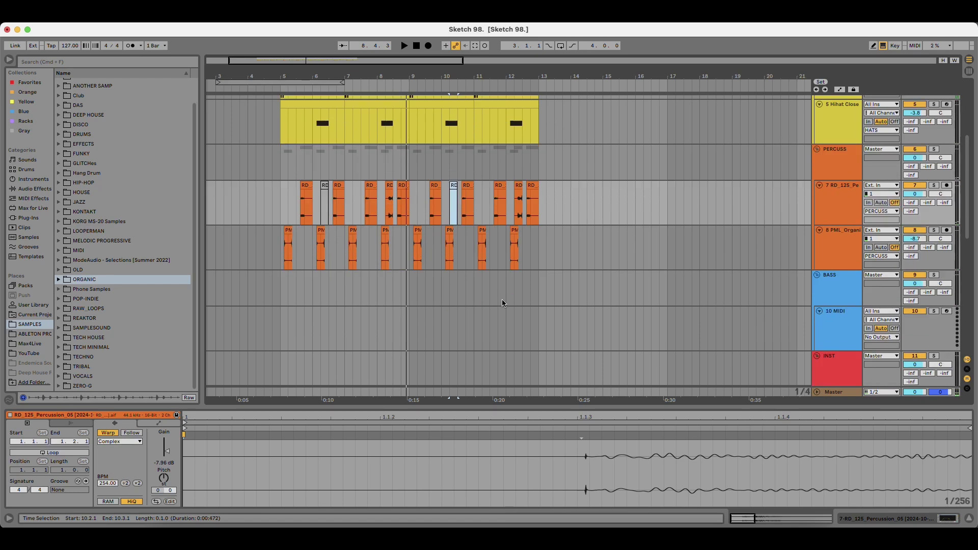
click(288, 265)
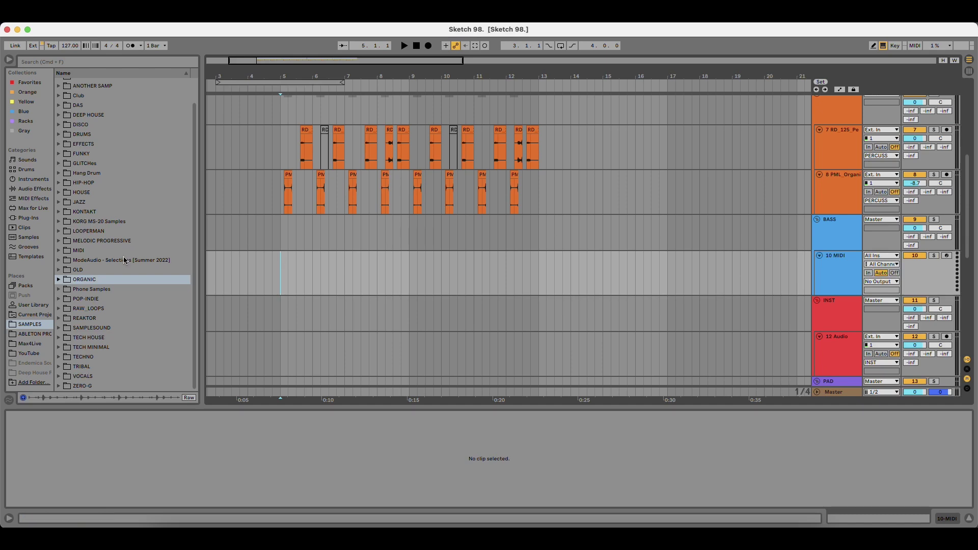
click(31, 219)
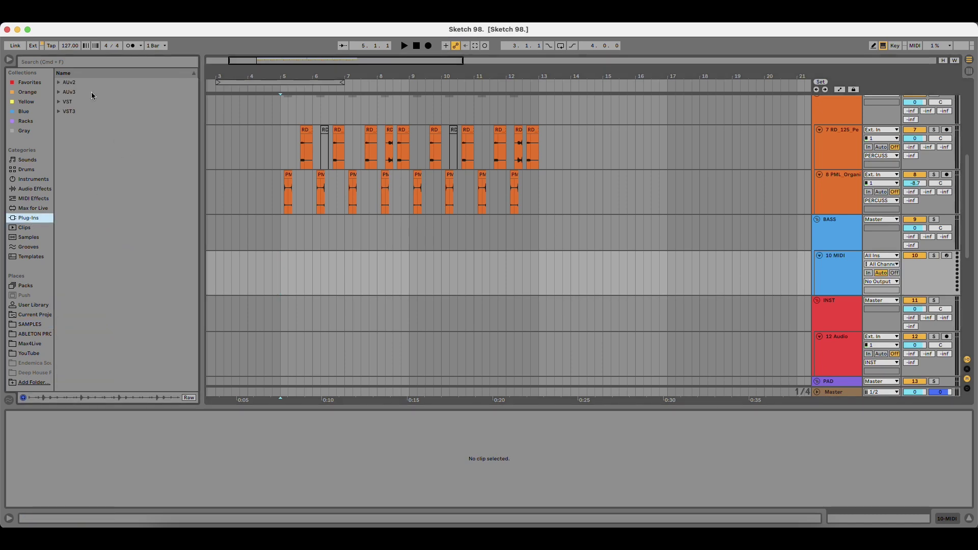
click(84, 83)
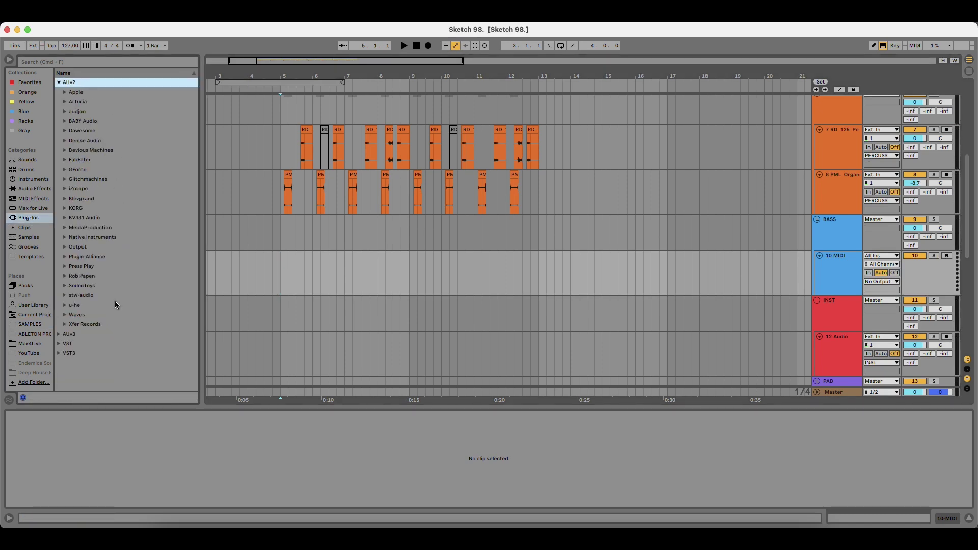
key(Left)
key(Down)
key(Down)
key(Right)
key(Down)
key(Down)
key(Right)
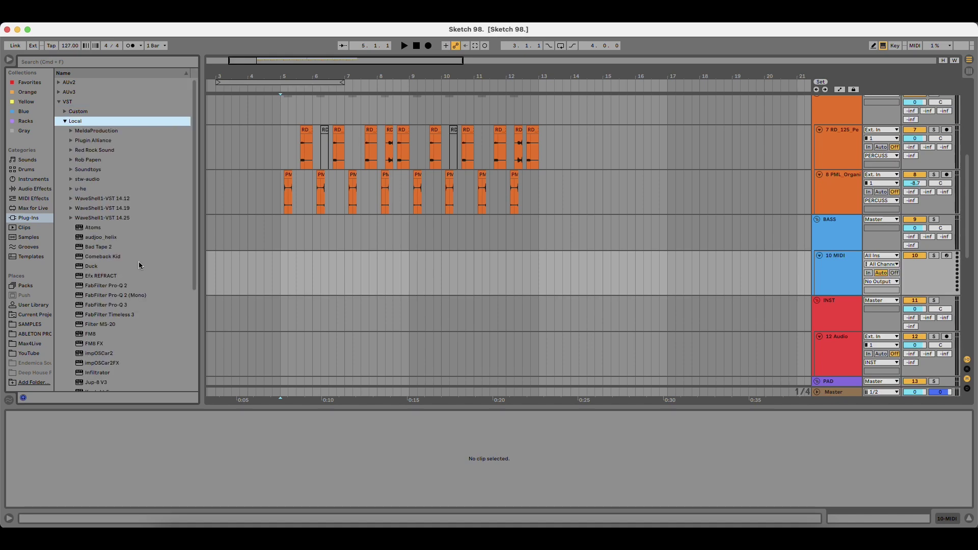
Look through the Plugin Alliance and MeldaProduction plug-in folders for a suitable instrument.
key(Down)
key(Down)
key(Right)
key(Down)
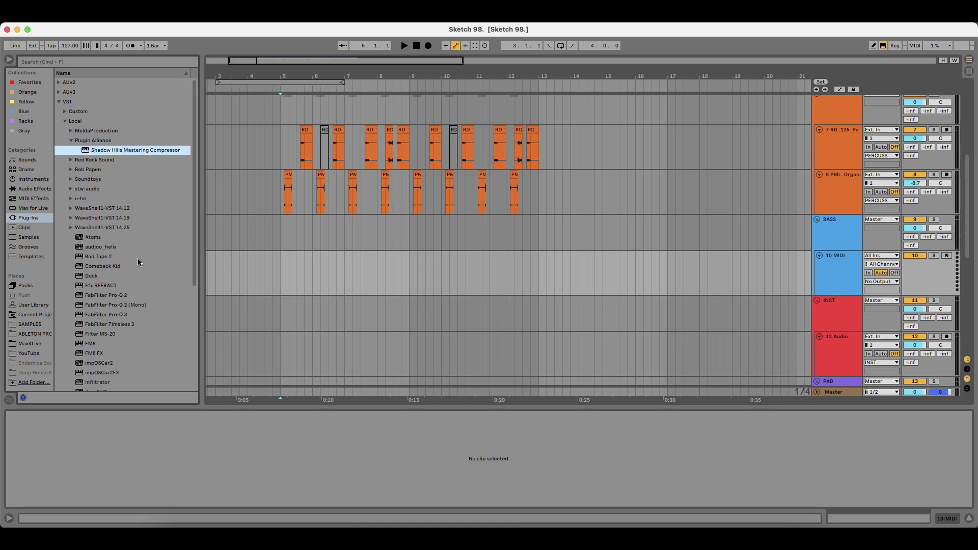
key(Up)
key(Left)
key(Up)
key(Right)
key(Down)
key(Right)
key(Down)
key(Up)
key(Up)
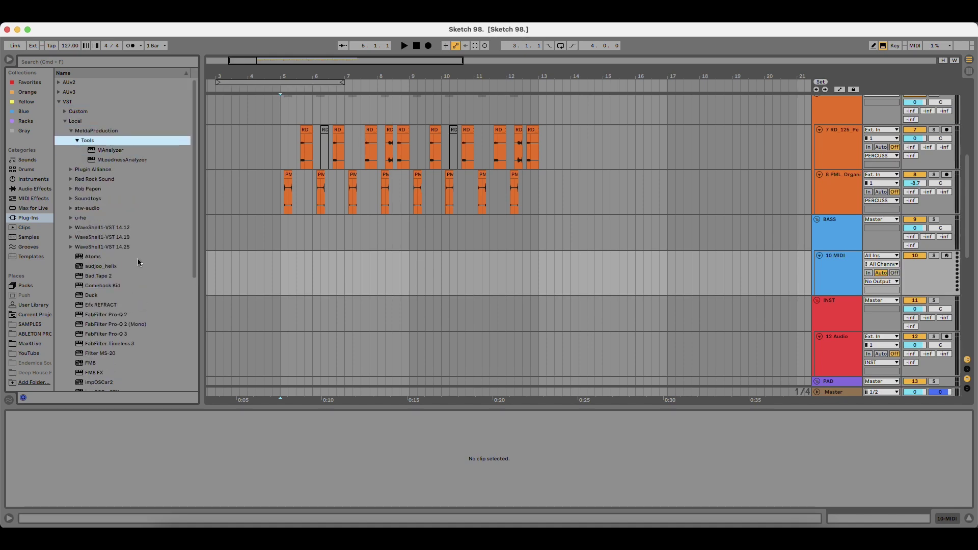
key(Left)
Load the Ting VST instrument onto MIDI track 10.
scroll(135, 280, down, 6)
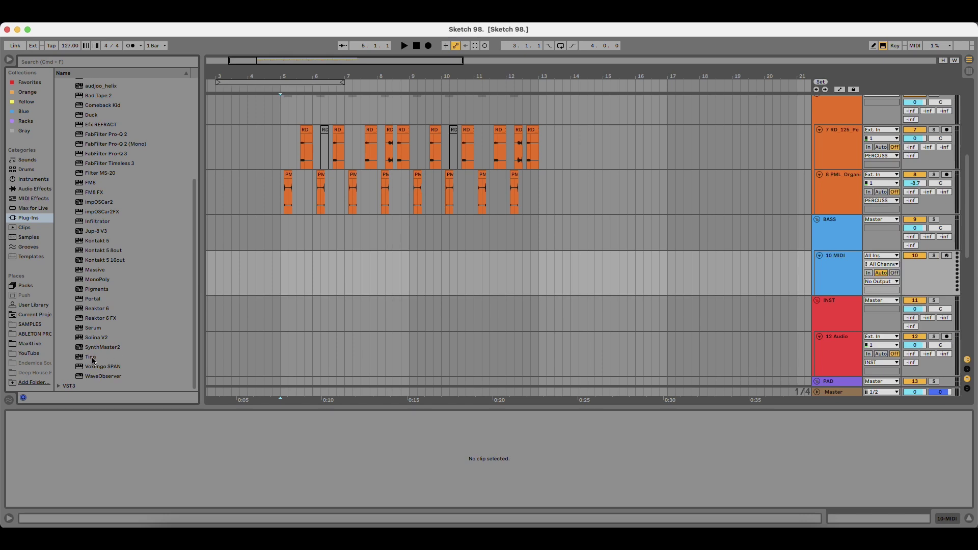
drag(93, 360, 503, 271)
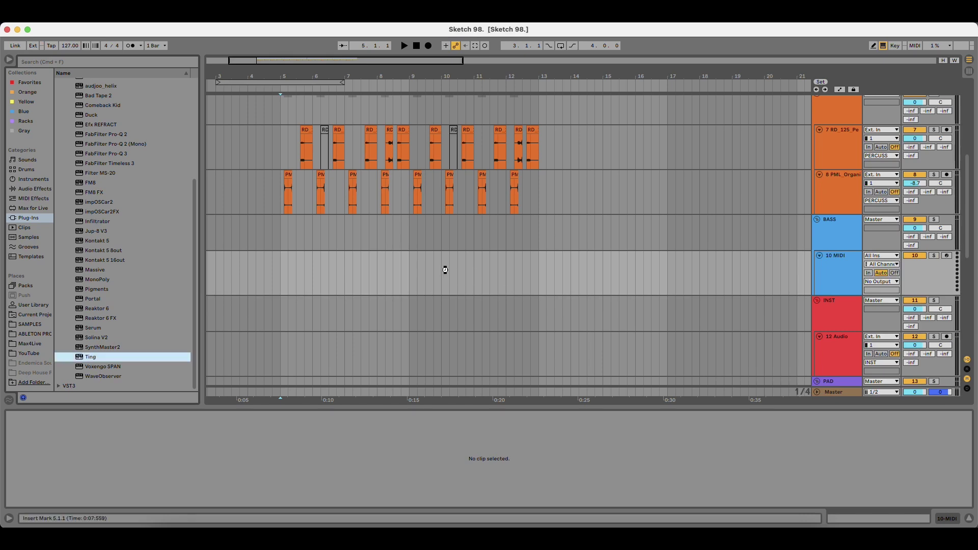
drag(444, 271, 442, 271)
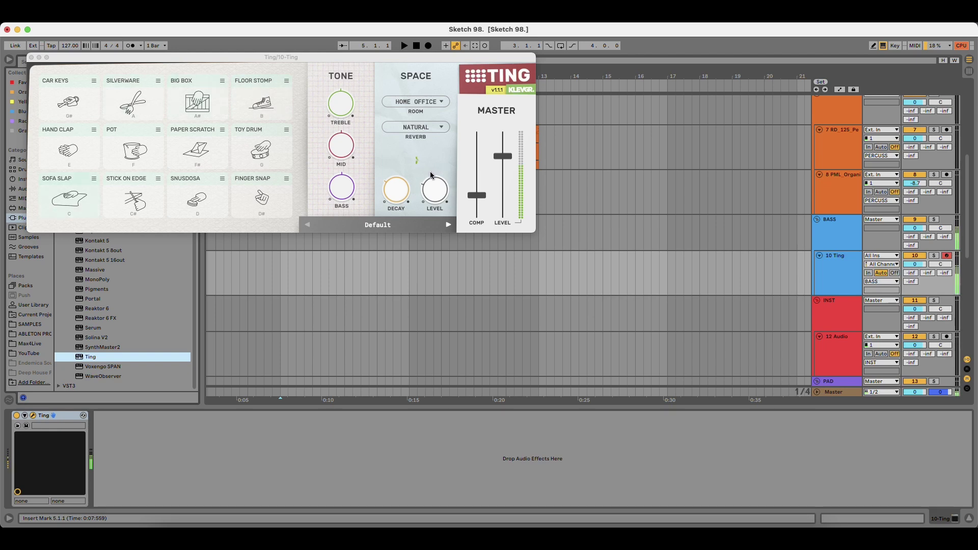
Raise Ting's master level to maximum and check the Floor Stomp sound's settings.
drag(508, 161, 507, 138)
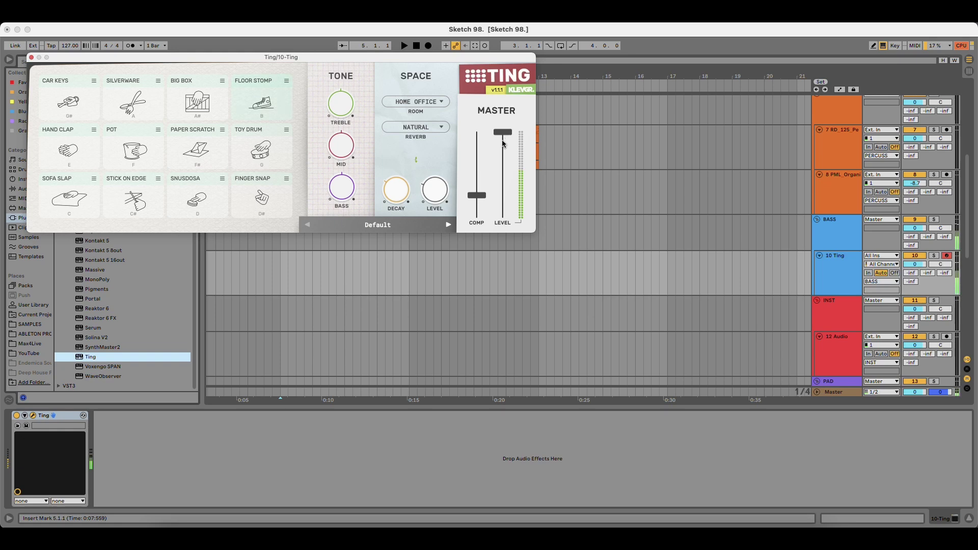
right_click(260, 113)
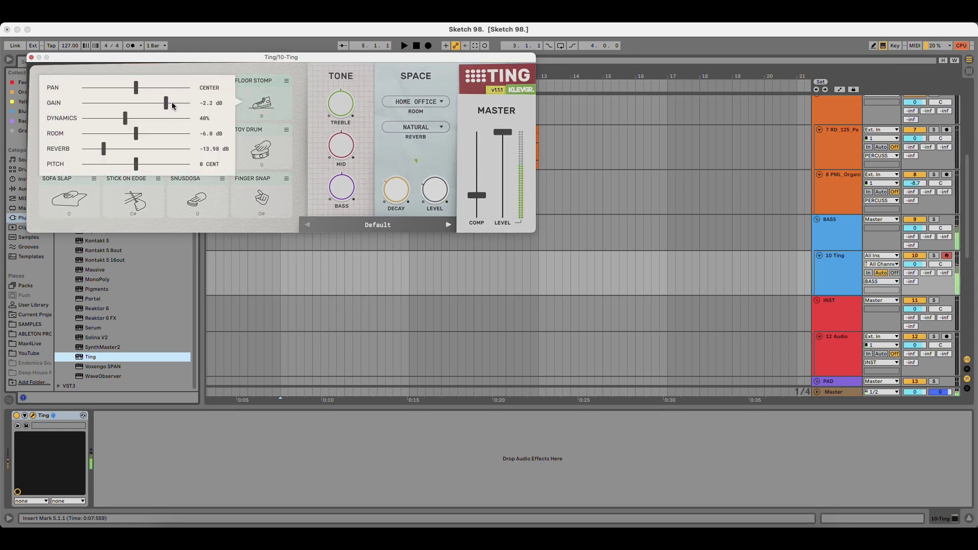
click(304, 109)
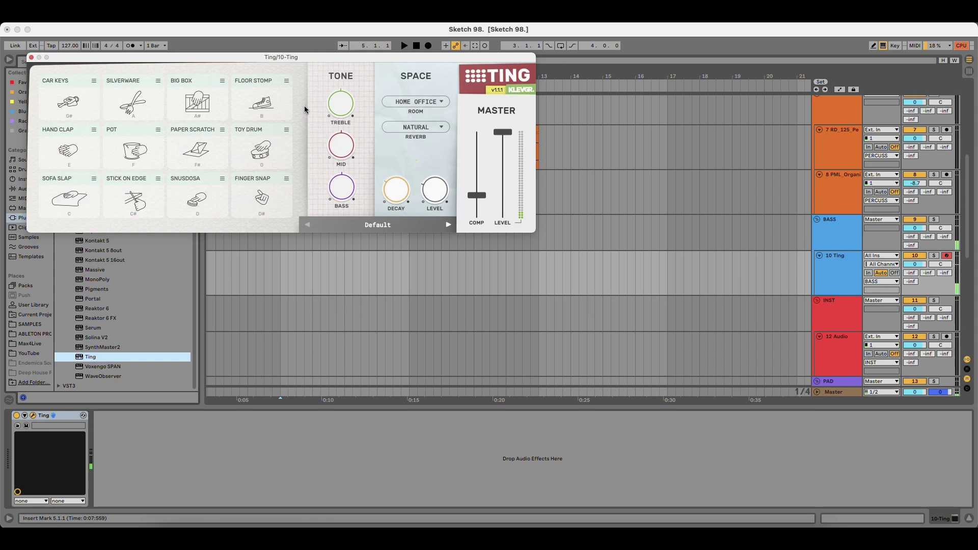
Play short passes of the sketch from bar 5 to audition Ting's sounds against the beat.
key(space)
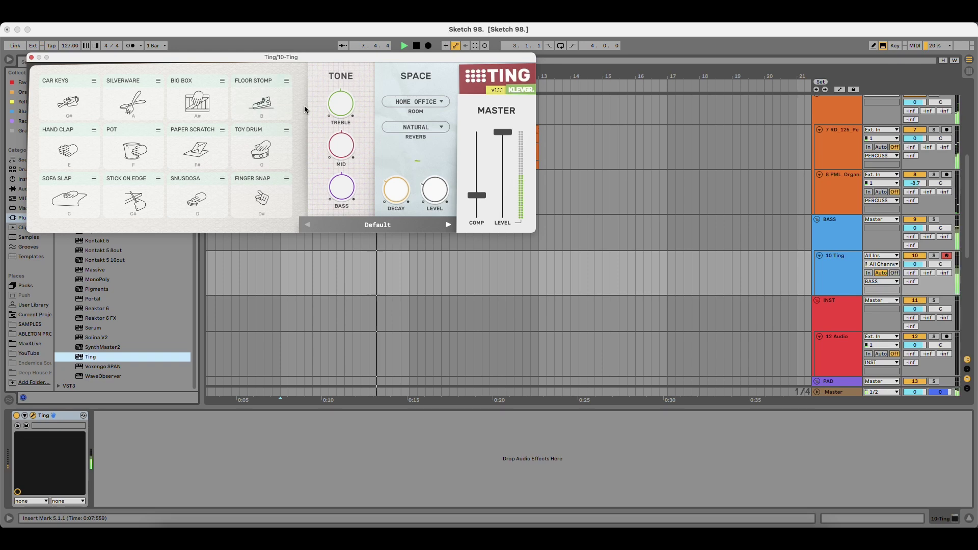
key(space)
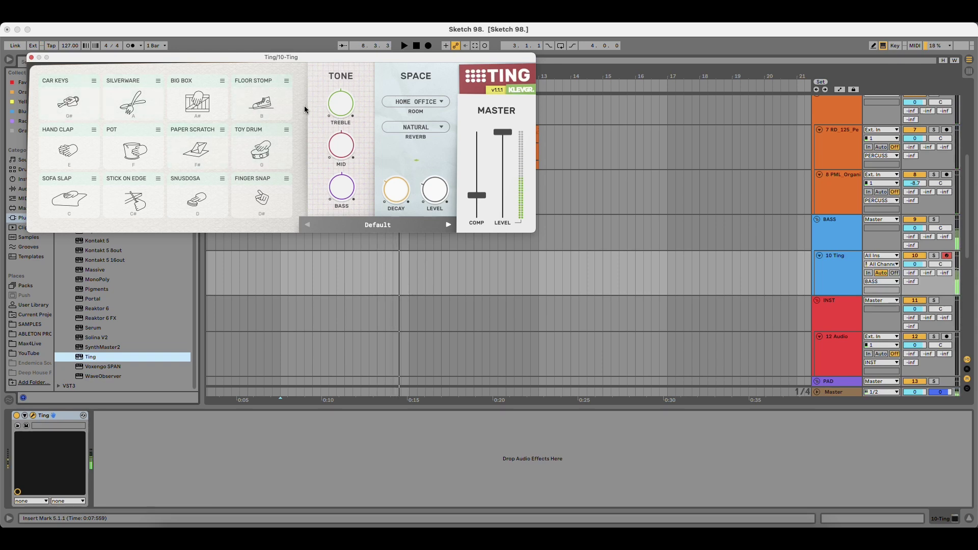
key(space)
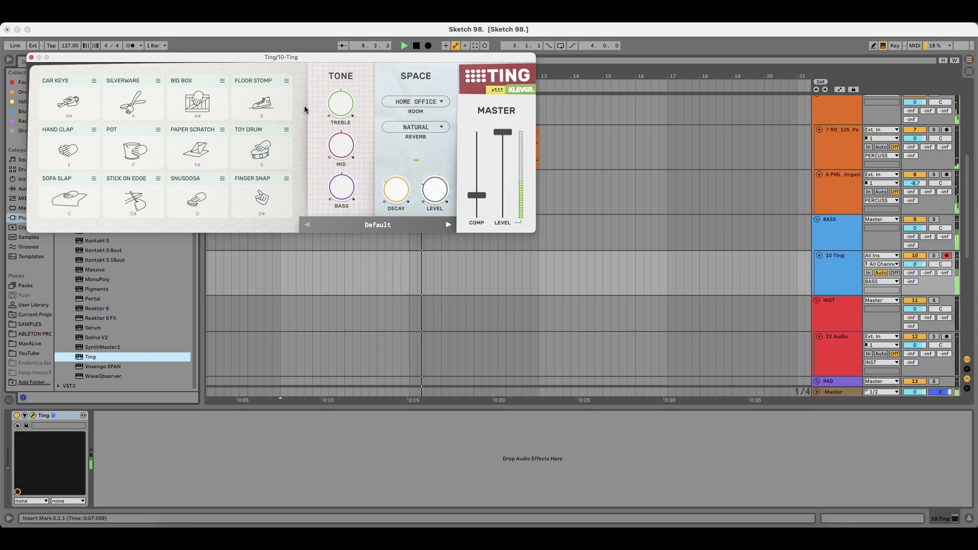
key(space)
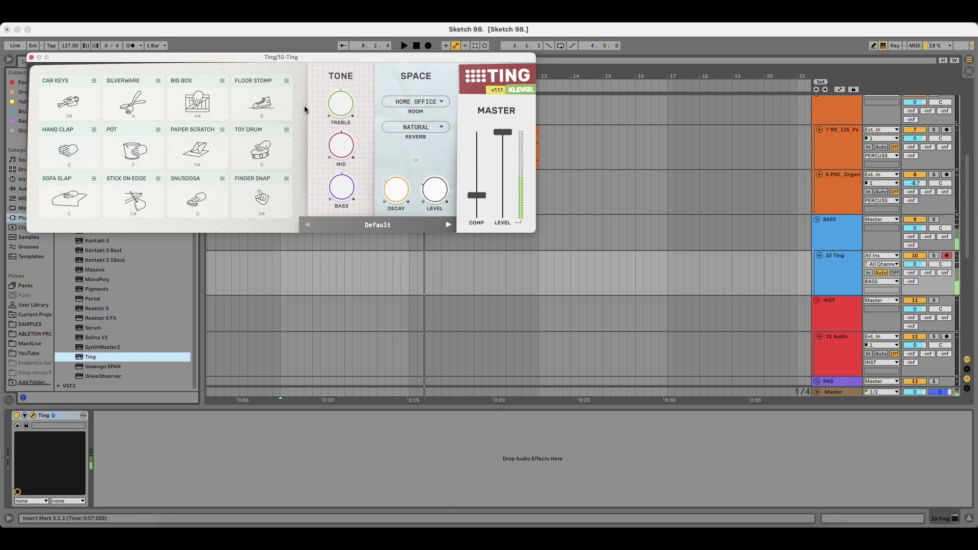
key(space)
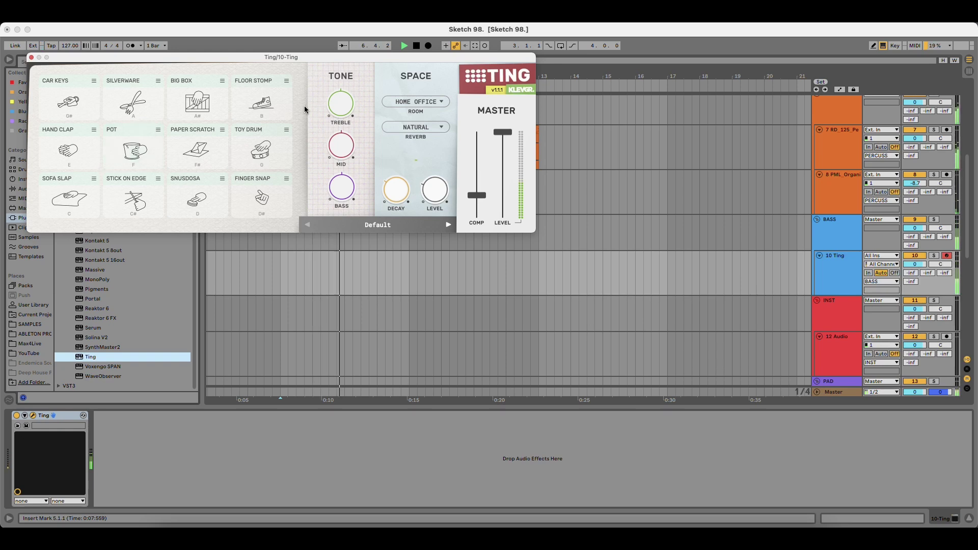
key(space)
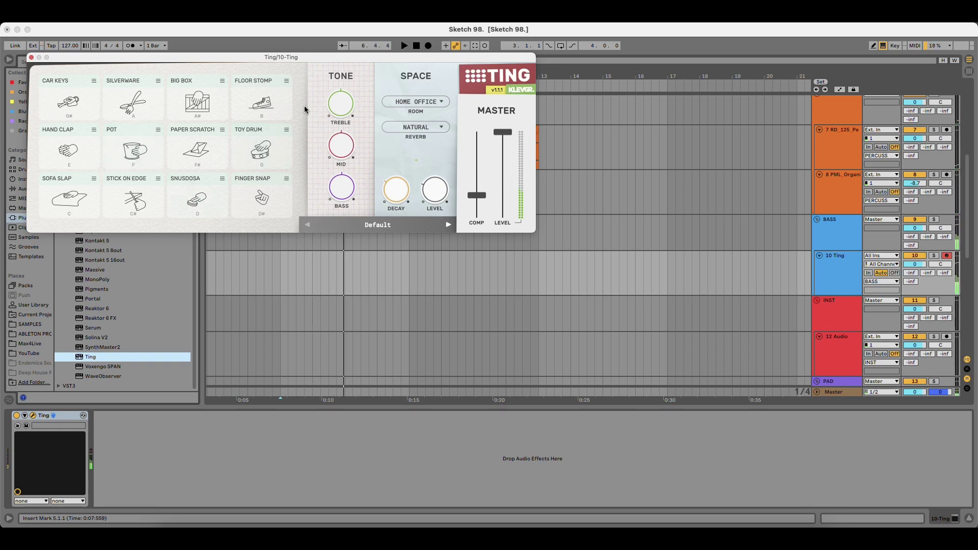
Try Ting's Snusdosa, Stick on Edge and Finger Snap sounds and rehearse a pattern over the beat.
key(s)
key(w)
key(e)
key(space)
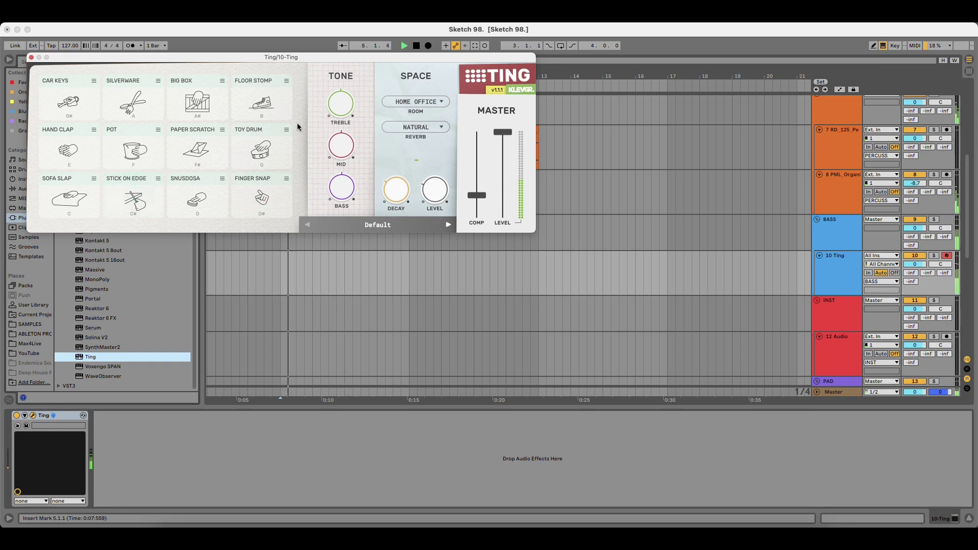
key(space)
key(space)
key(space)
key(space)
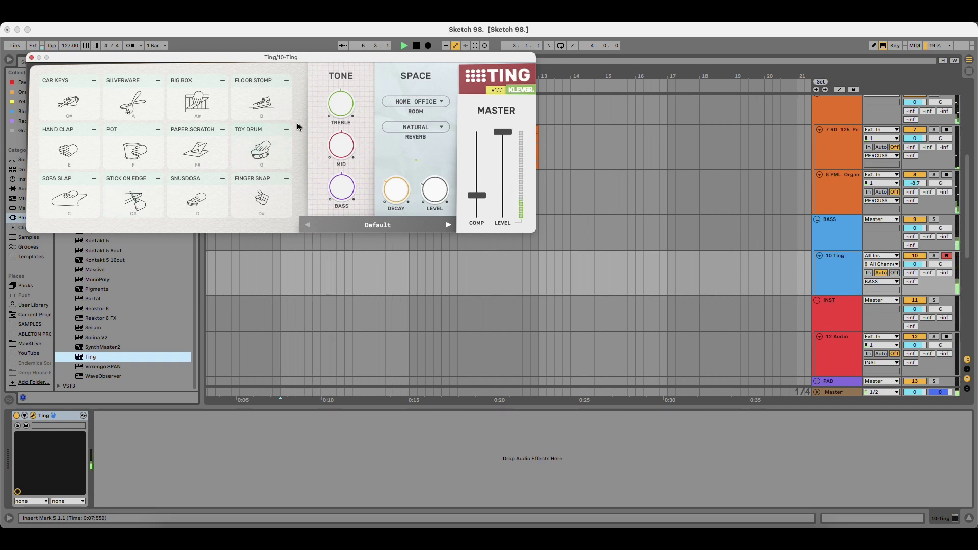
key(space)
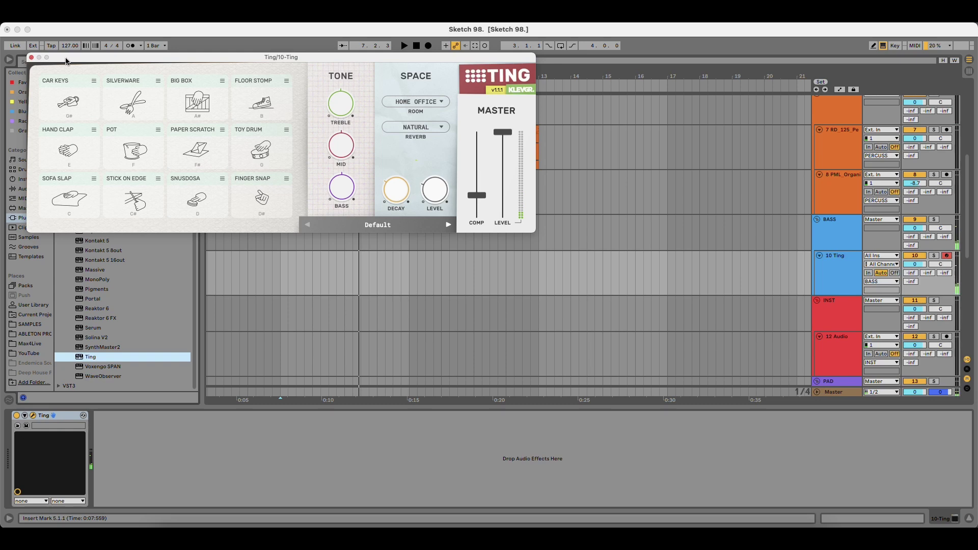
Move the Ting window off the tracks and record a first percussion take on track 10 from bar 5.
drag(66, 61, 158, 368)
click(288, 270)
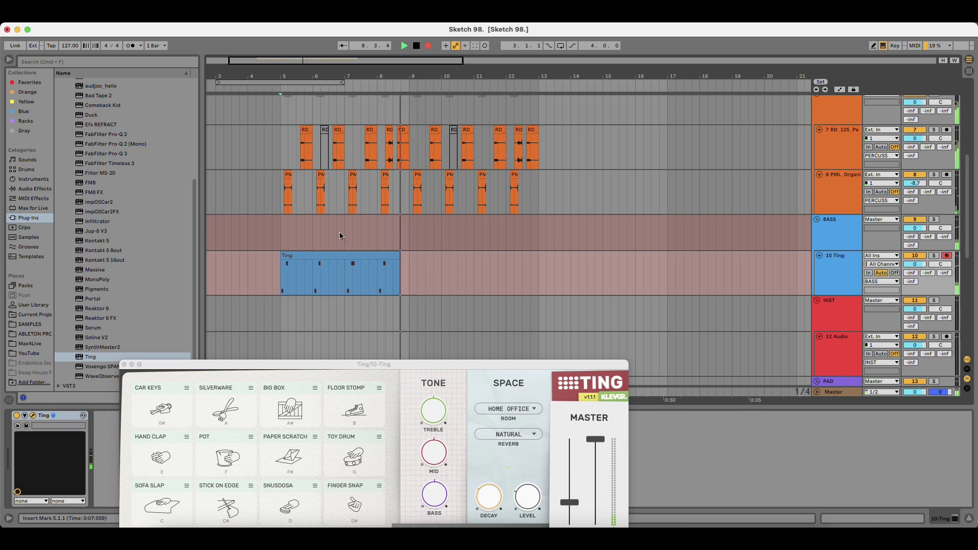
key(space)
Open the recorded Ting clip's notes and enlarge the note editor to inspect them.
double_click(291, 291)
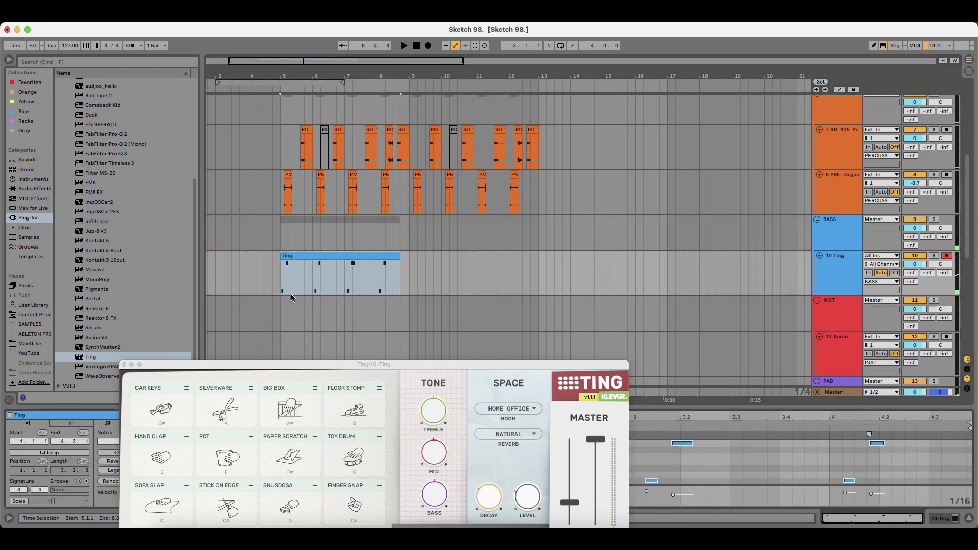
drag(261, 368, 549, 147)
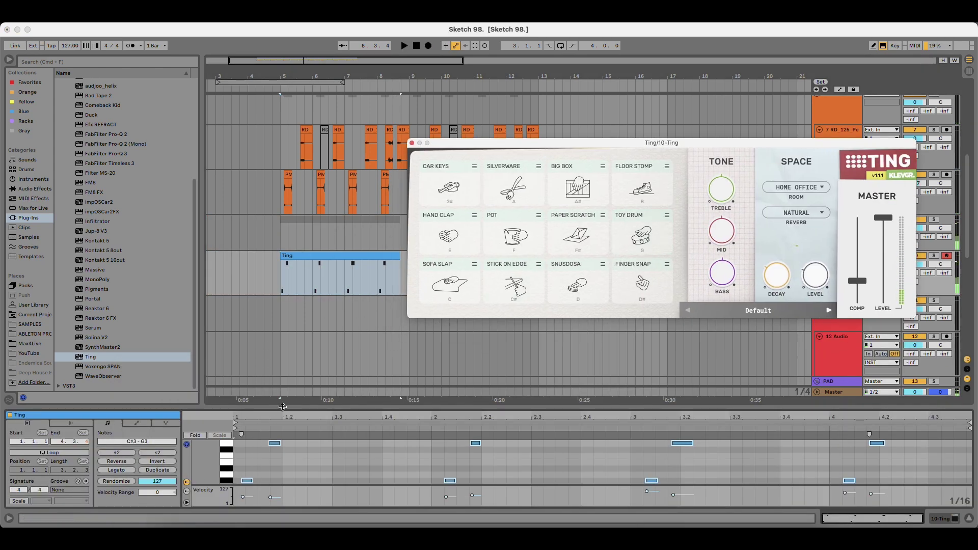
drag(283, 408, 283, 259)
click(295, 375)
scroll(296, 367, up, 2)
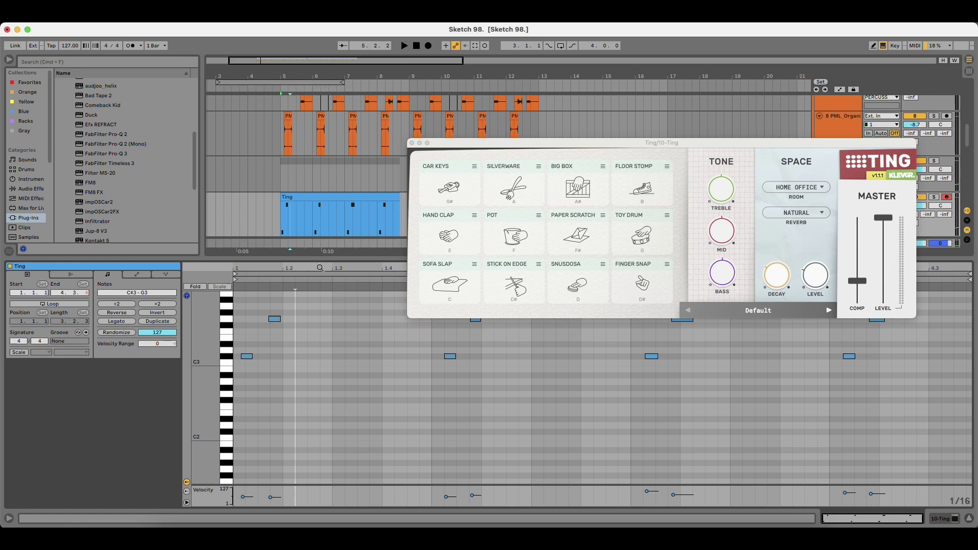
Delete the first Ting take from track 10 and record a new alternating G3 and C#3 pattern over the beat.
click(319, 207)
key(Delete)
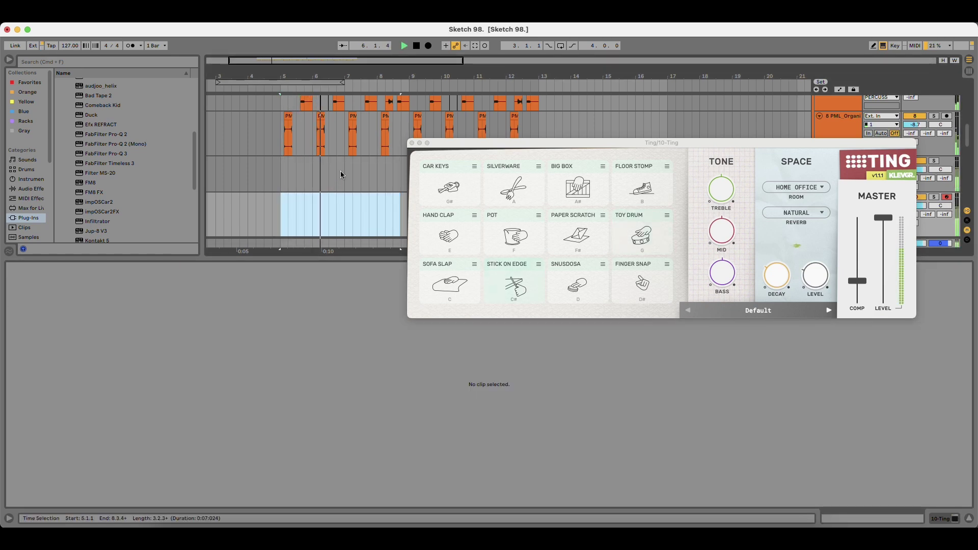
click(428, 46)
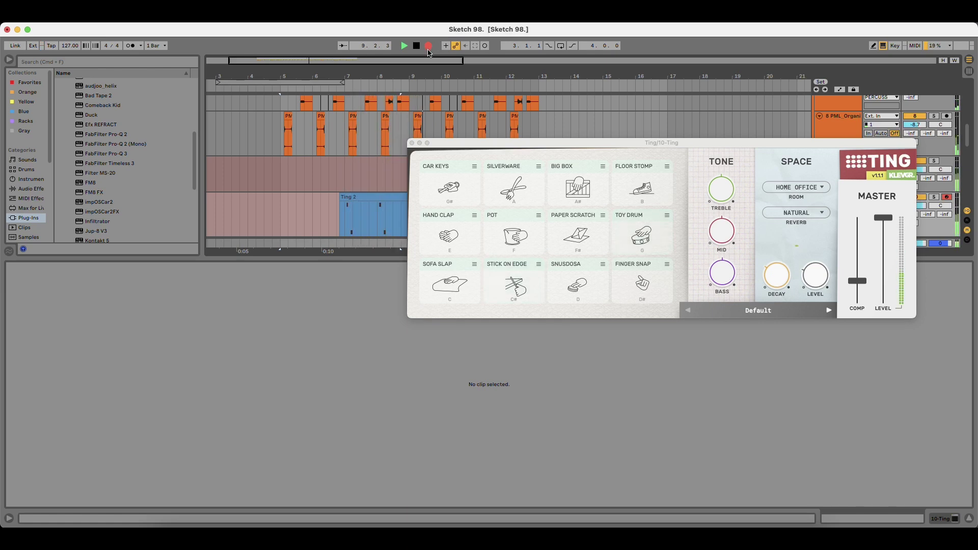
key(space)
Close the Ting window, trim the new clip's start to 7.1.1 and move the clip to bar 5.
click(412, 143)
click(346, 197)
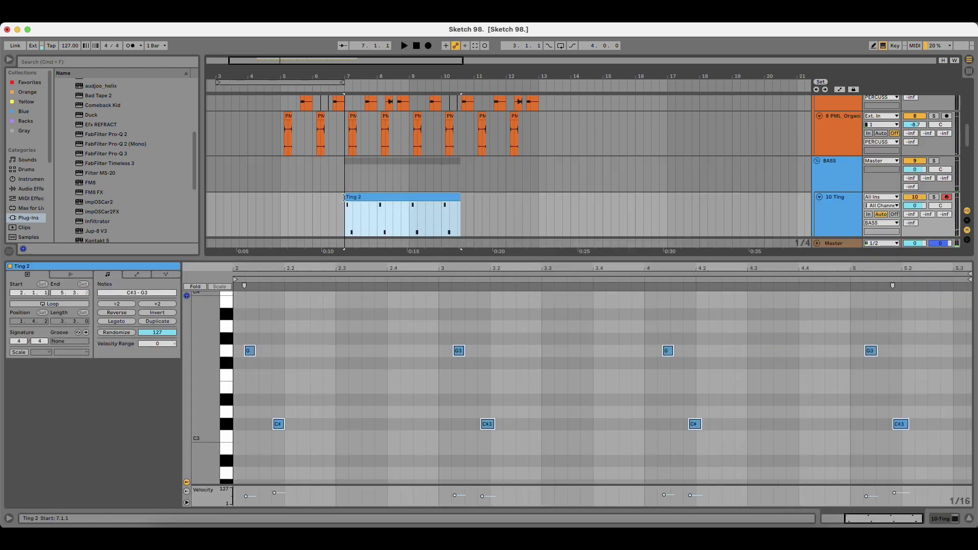
drag(347, 197, 287, 197)
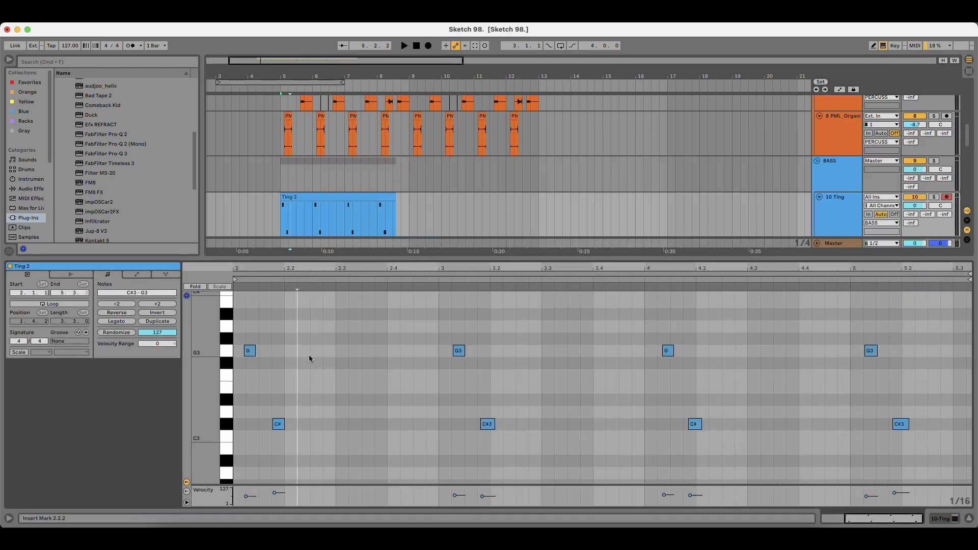
Quantize all notes in the Ting 2 clip and play the result briefly.
key(super+a)
key(space)
key(space)
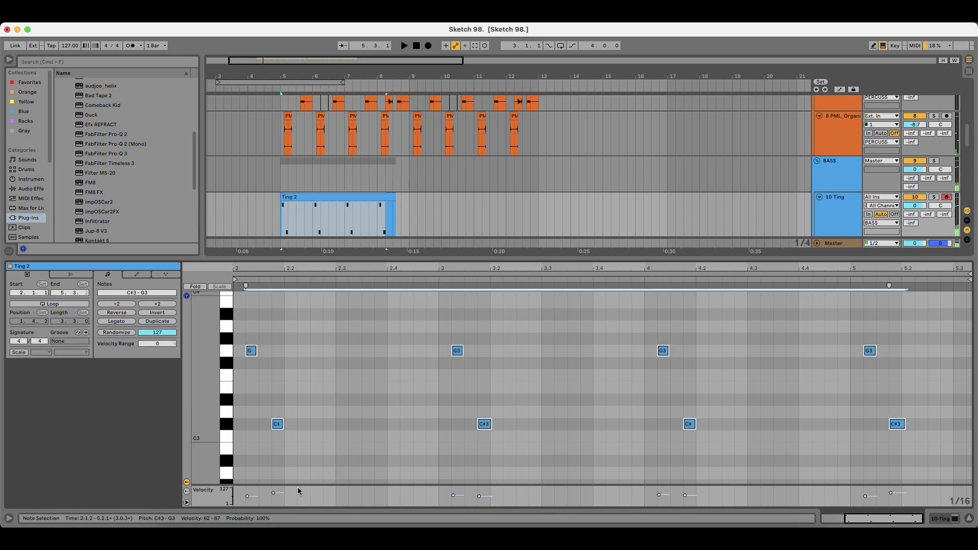
Set the velocity of the Ting 2 clip's first C#3 note to 71 and extend the clip's end to 9.1.1.
drag(273, 493, 273, 494)
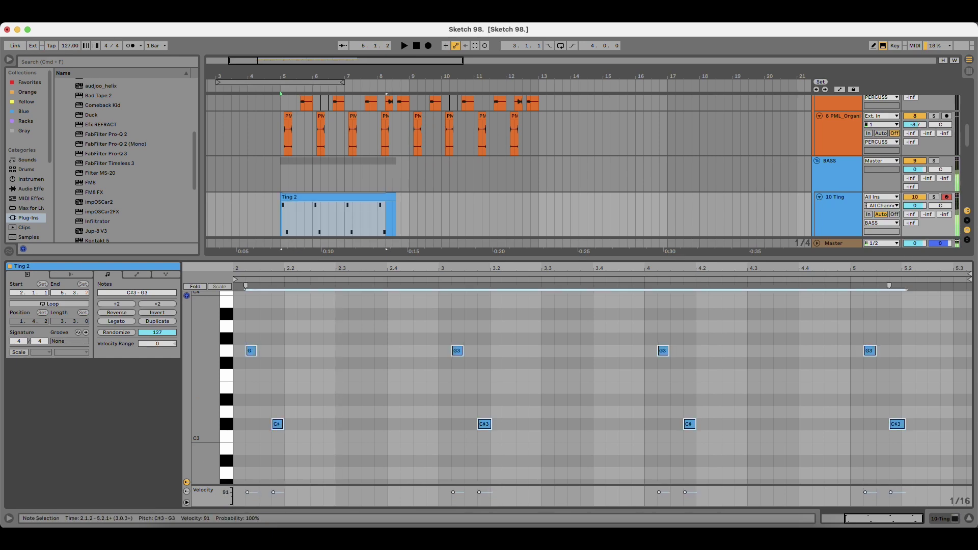
click(329, 454)
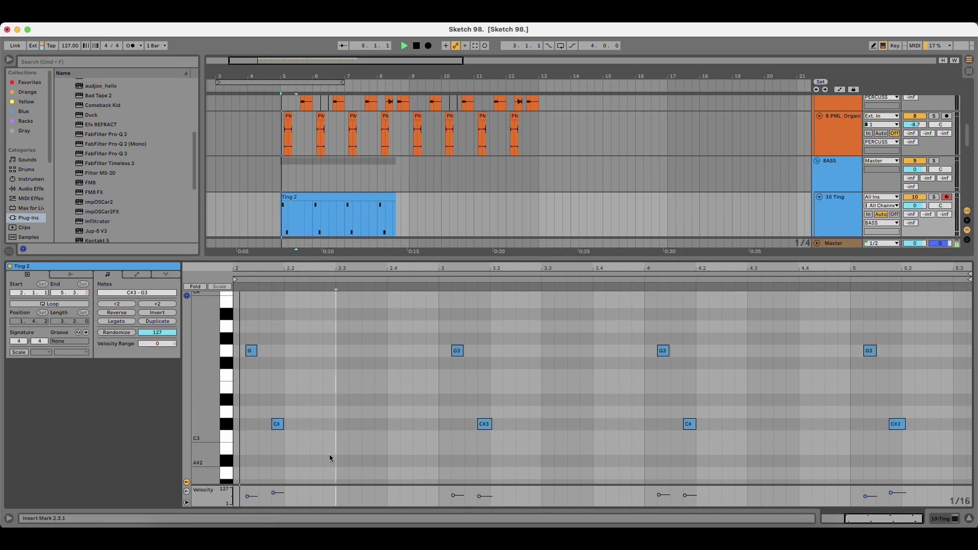
click(277, 492)
key(space)
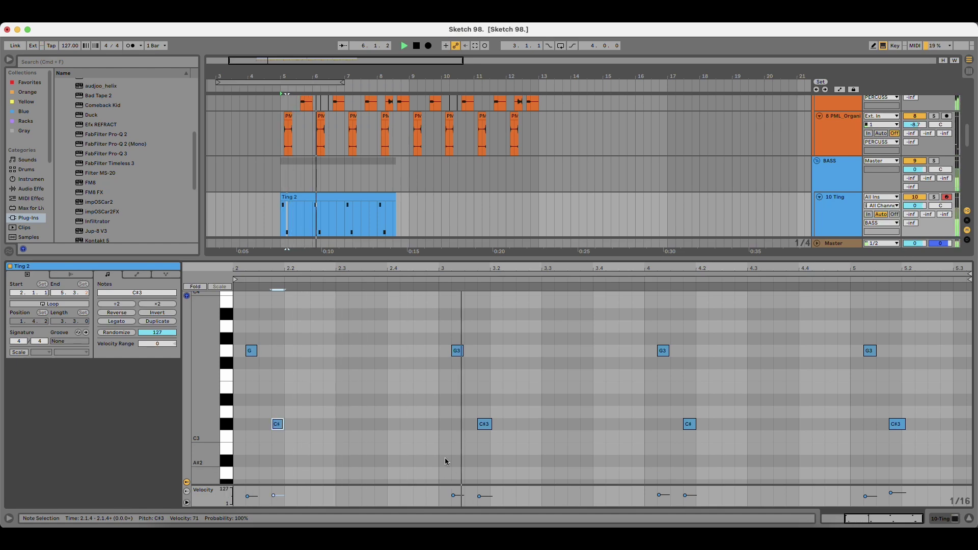
drag(396, 198, 408, 198)
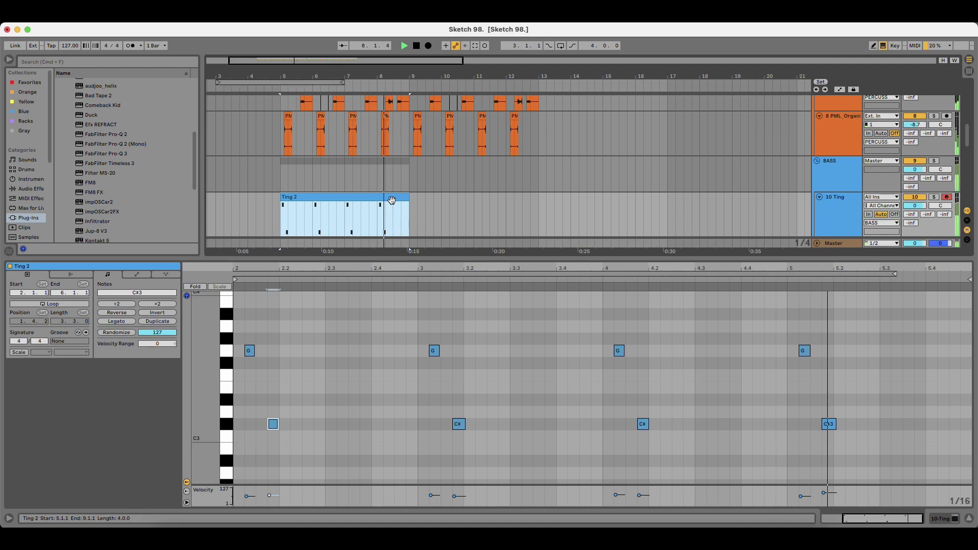
Add two B3 notes of length 0.0.2 at 2.2.3 and 2.3.3 in the Ting 2 clip, with velocity 76.
key(space)
key(space)
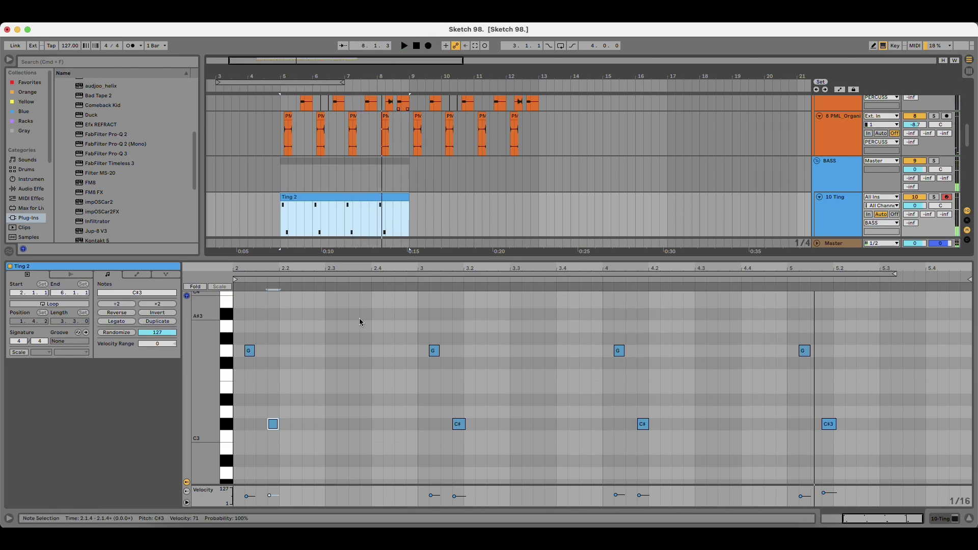
double_click(307, 303)
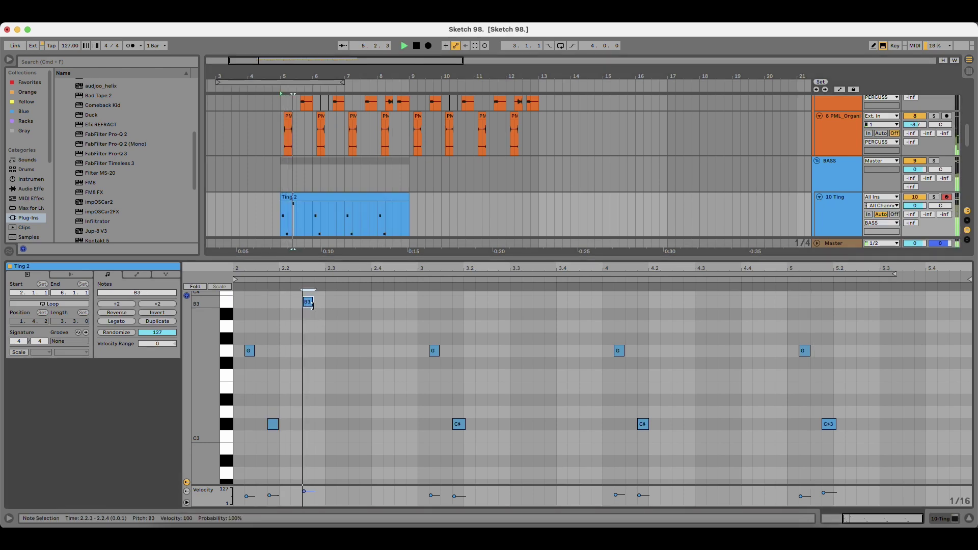
drag(312, 306, 324, 479)
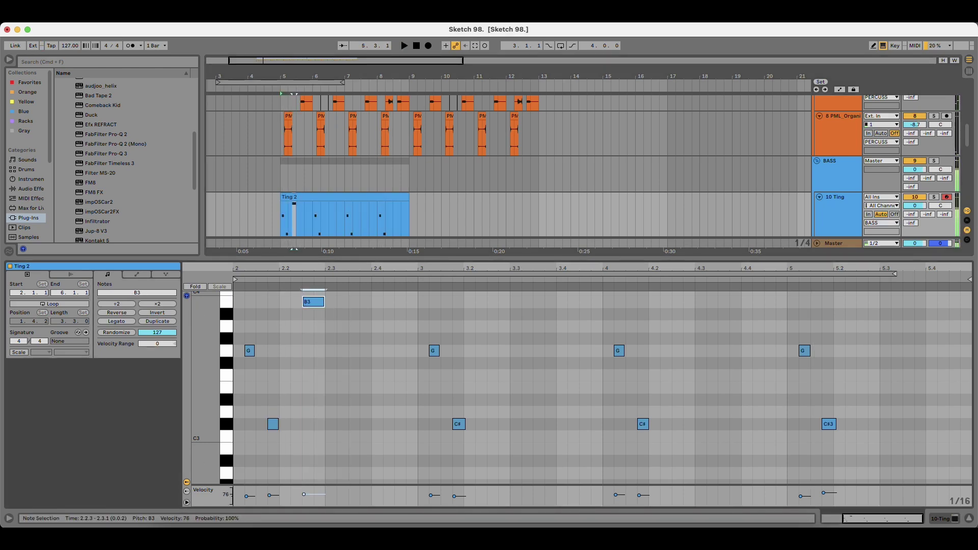
double_click(359, 303)
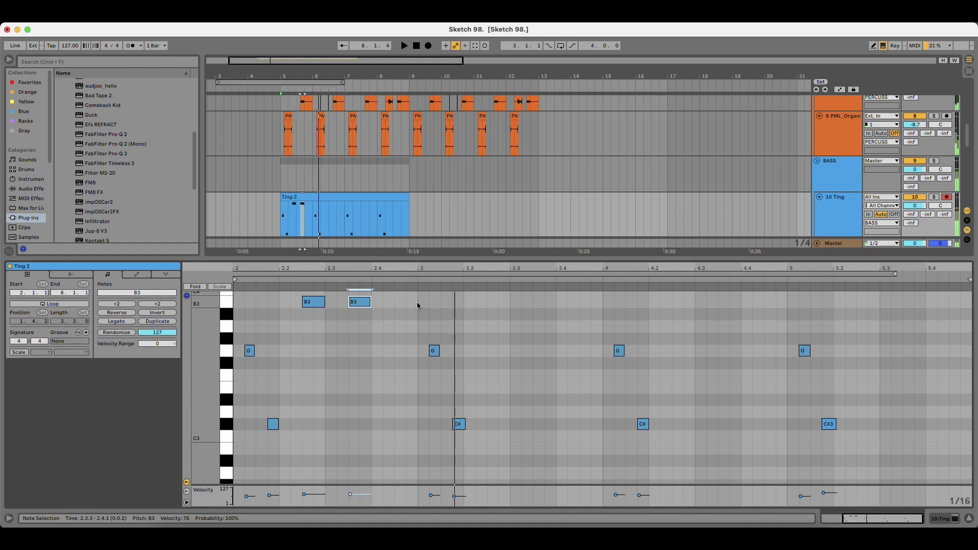
Duplicate the pair of B3 notes into the clip's following three bars and play the result briefly.
drag(418, 300, 254, 302)
key(super+d)
key(super+d)
key(super+d)
key(space)
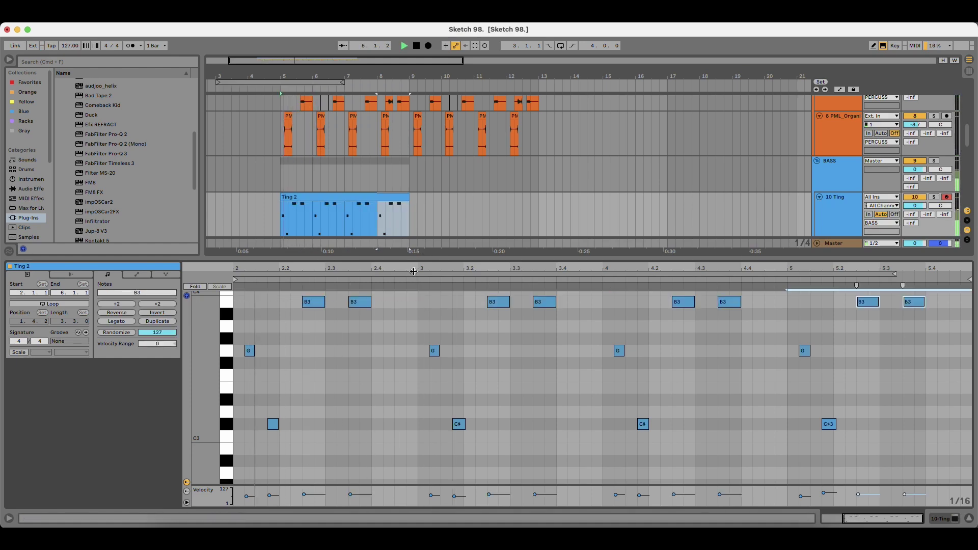
key(space)
key(space)
Move all C#3 notes in the Ting 2 clip down one semitone to C3 and play the pattern.
click(229, 424)
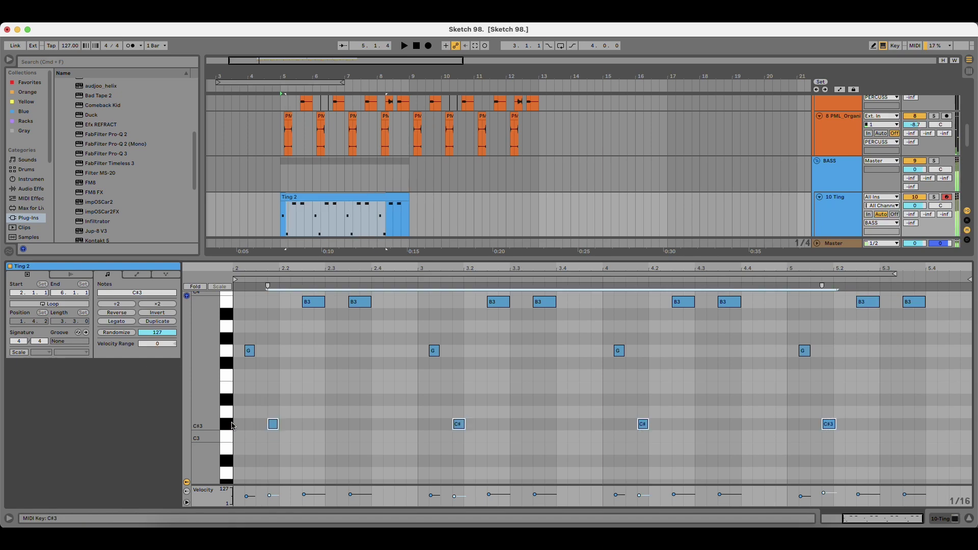
click(229, 438)
click(228, 413)
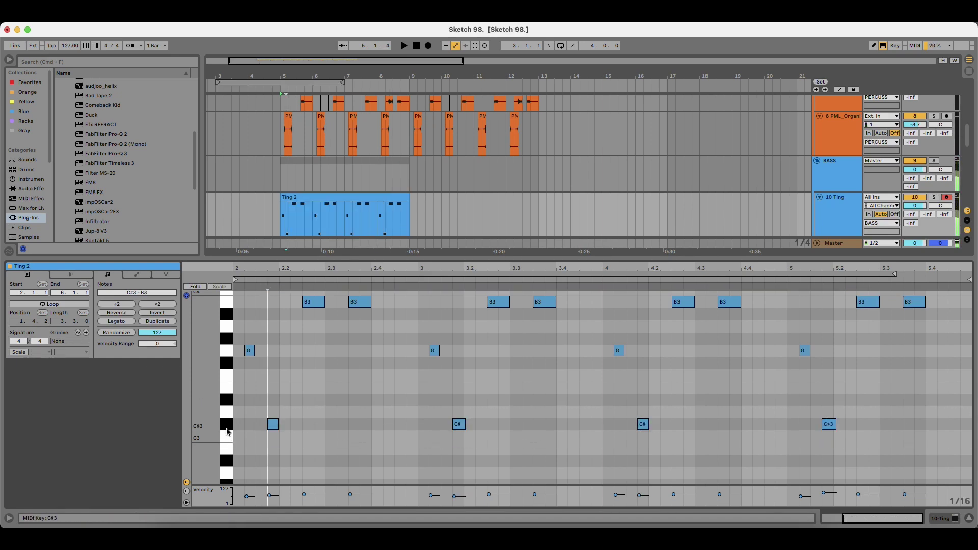
click(227, 427)
click(226, 439)
click(227, 439)
click(227, 424)
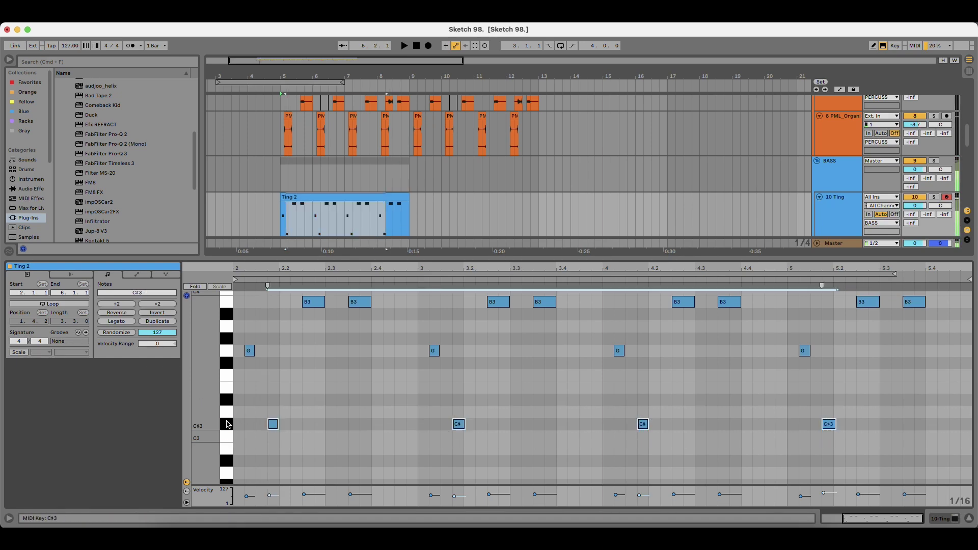
key(Down)
key(space)
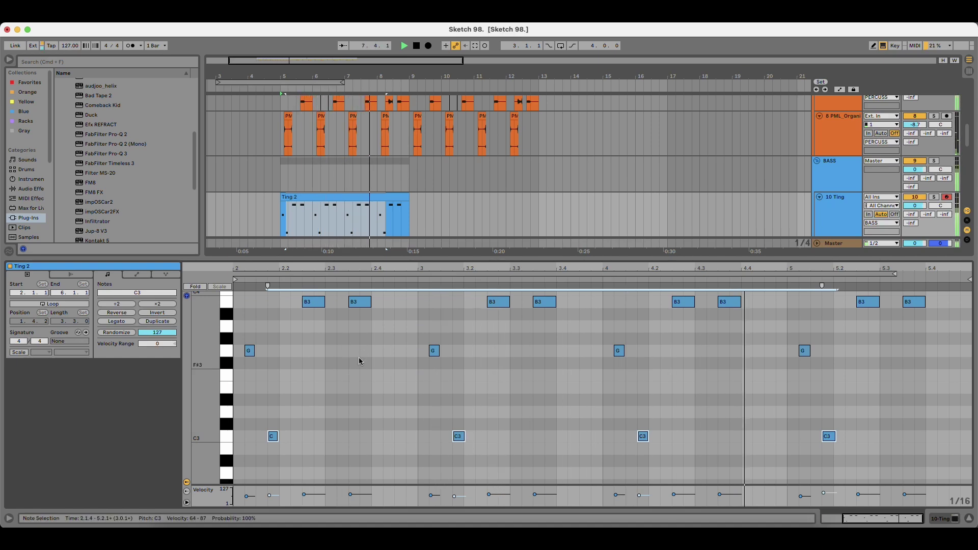
key(space)
Deactivate the second B3 note in each of the four bars and start playback.
click(361, 302)
click(552, 304)
key(0)
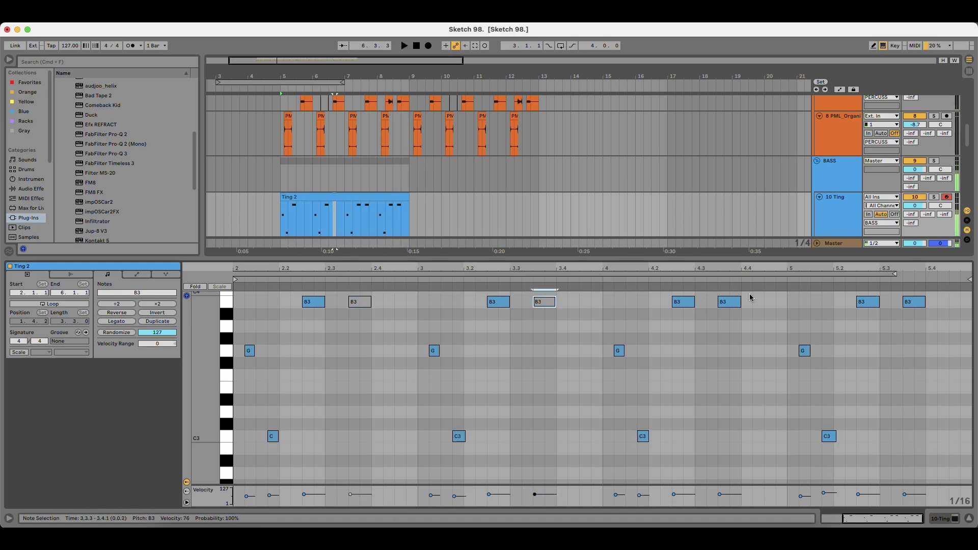
click(736, 303)
click(918, 306)
key(0)
key(space)
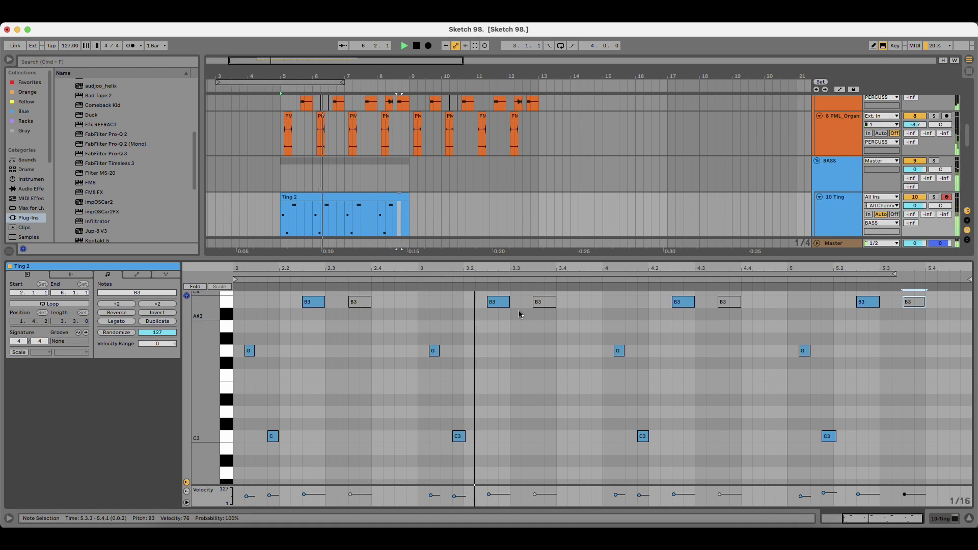
Stop playback, move the Ting track into the PERCUSS group below track 8, and assign the track color to its clips.
drag(780, 258, 790, 408)
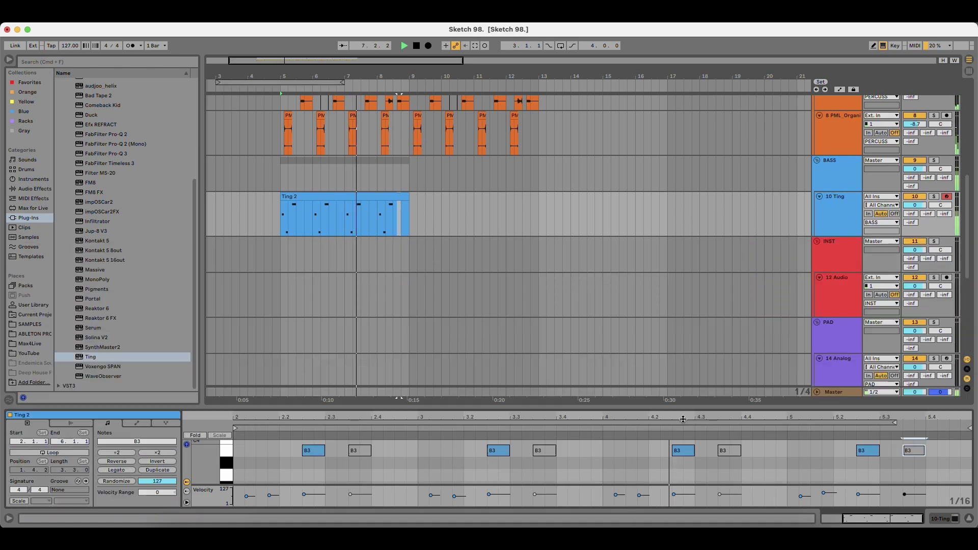
scroll(820, 294, up, 5)
click(836, 329)
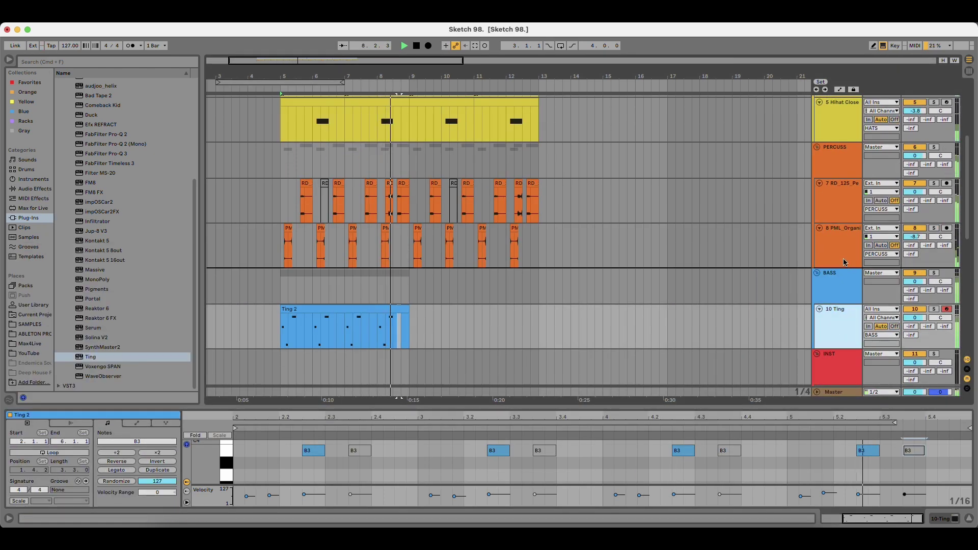
key(space)
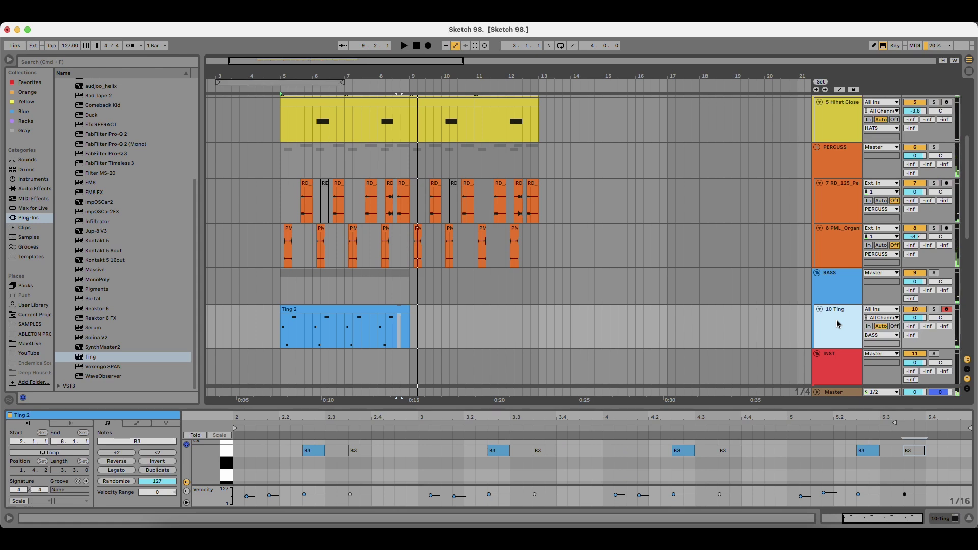
drag(837, 324, 839, 228)
right_click(840, 229)
key(Escape)
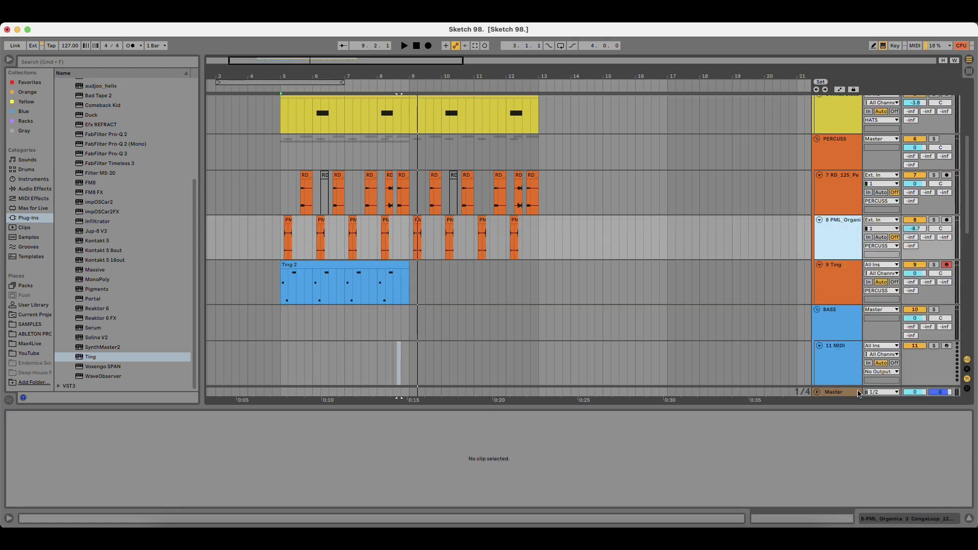
right_click(840, 294)
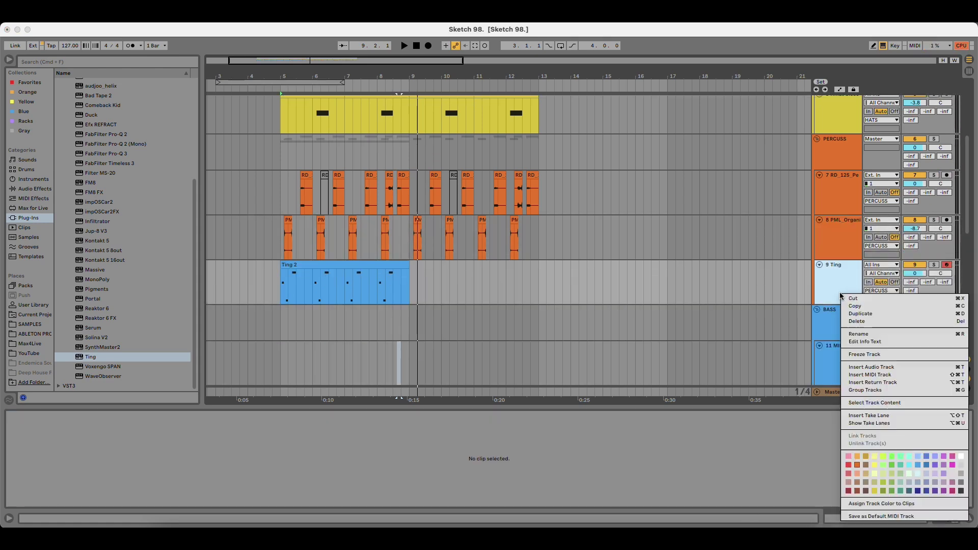
click(875, 503)
Duplicate the Ting 2 clip to bar 9 and set the Ting track's volume to -3.0 dB during playback.
click(403, 265)
key(space)
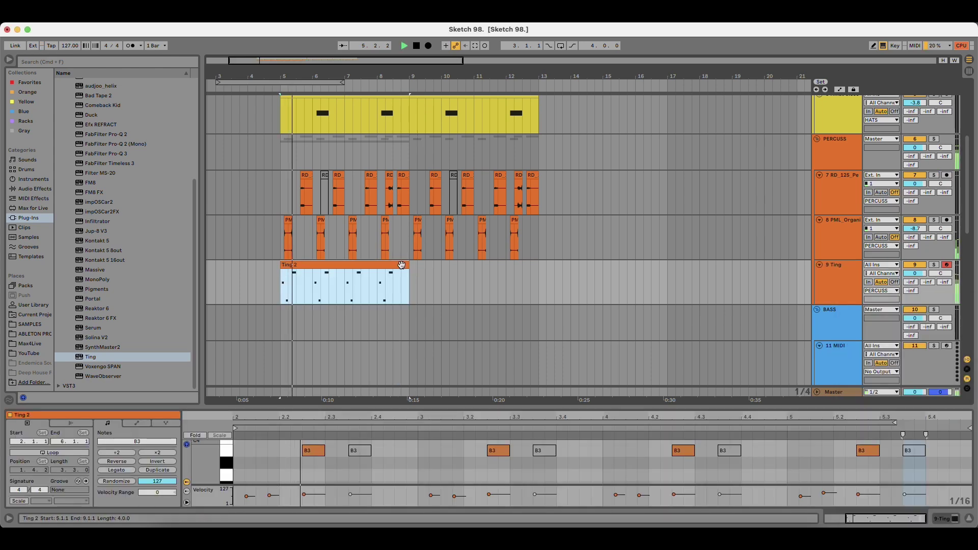
key(super+d)
scroll(436, 284, down, 1)
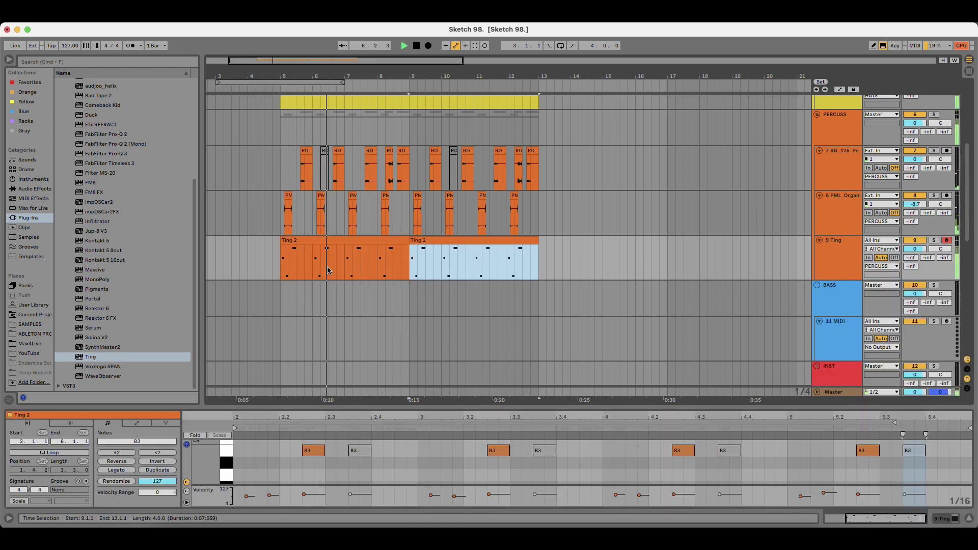
scroll(483, 280, down, 1)
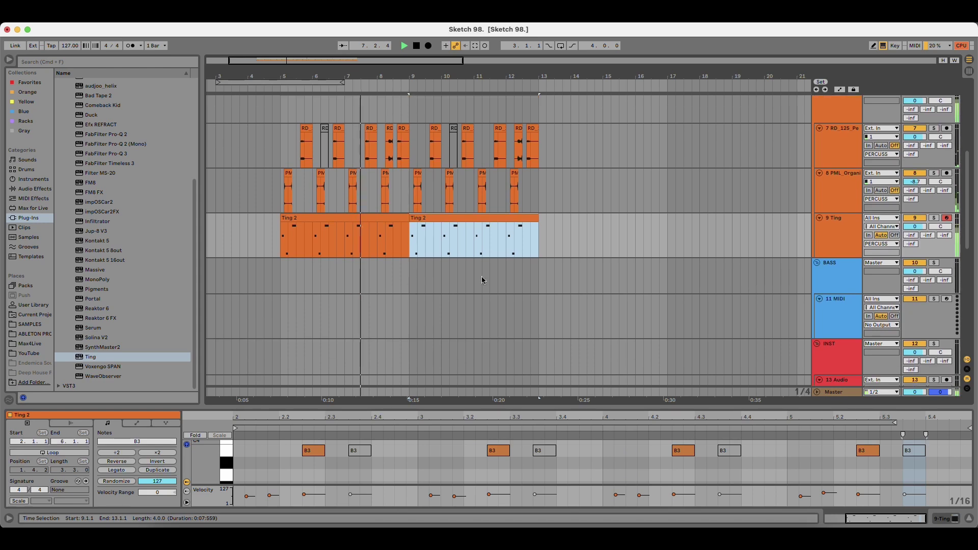
drag(915, 227, 915, 227)
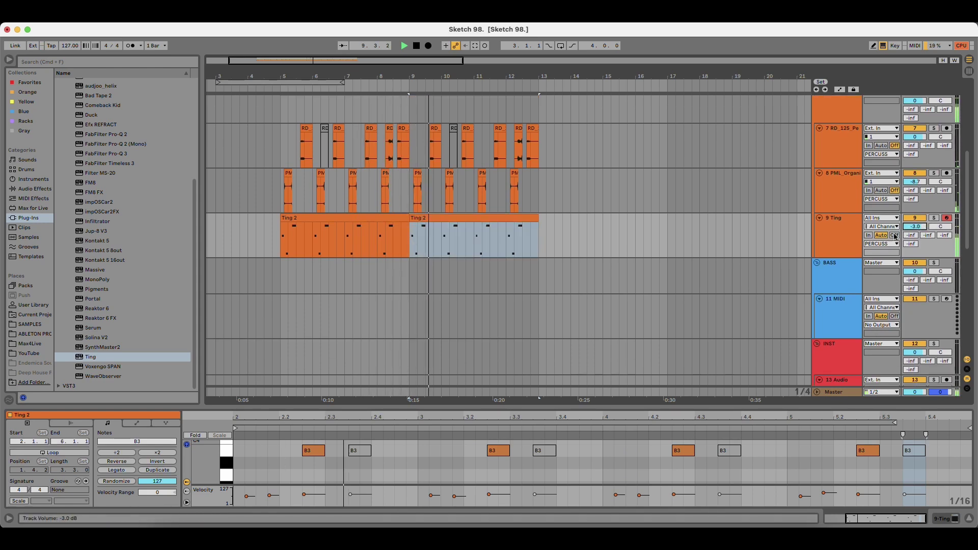
scroll(474, 295, down, 1)
click(280, 252)
key(space)
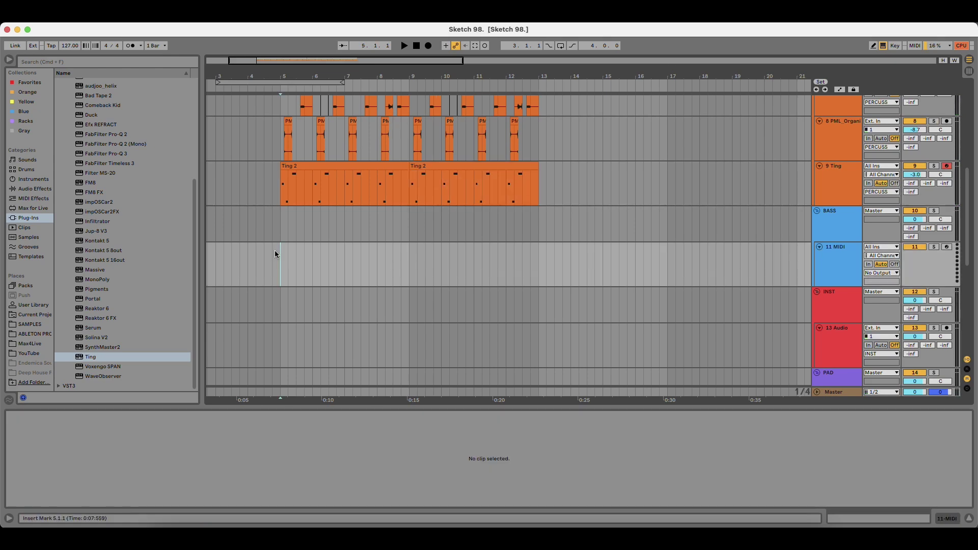
Move the Analog track out of the PAD group to just above it and color the track bright green.
scroll(274, 249, down, 5)
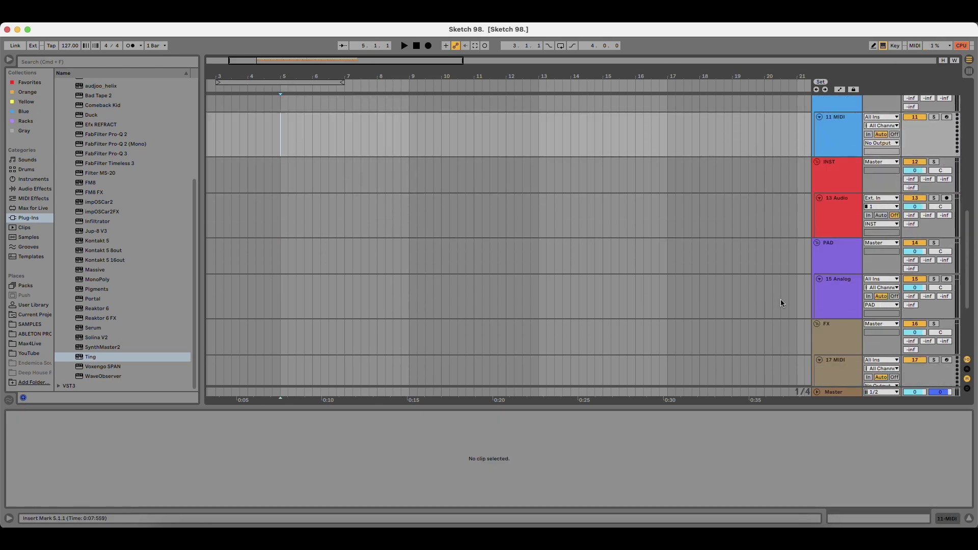
click(825, 297)
drag(833, 299, 843, 244)
right_click(845, 248)
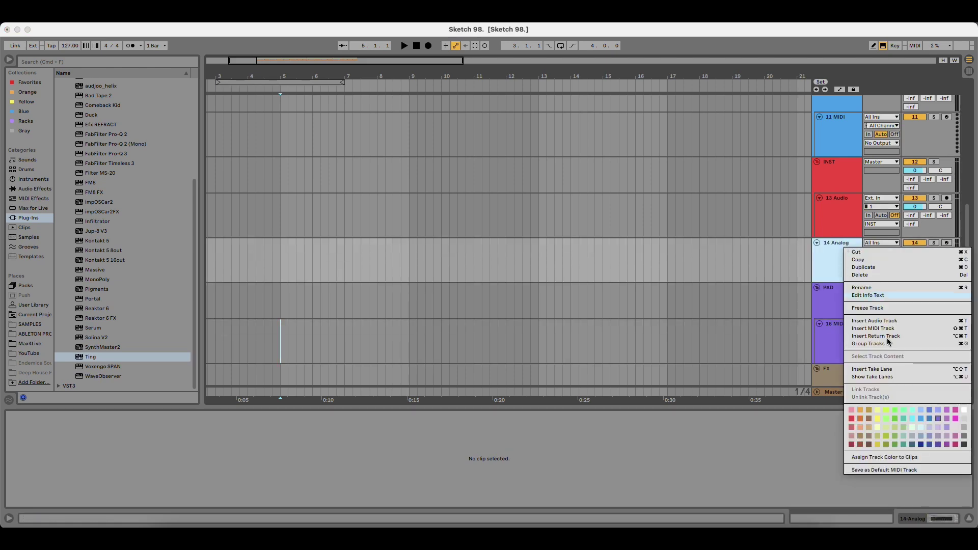
click(886, 418)
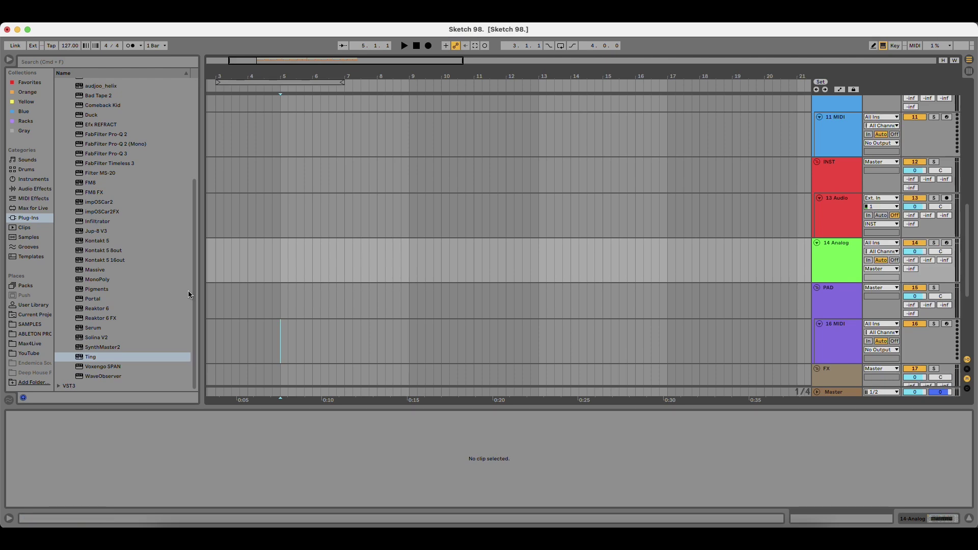
Load the Pigments plug-in onto the empty MIDI track in the PAD group and move its window clear of the track headers.
drag(92, 292, 387, 334)
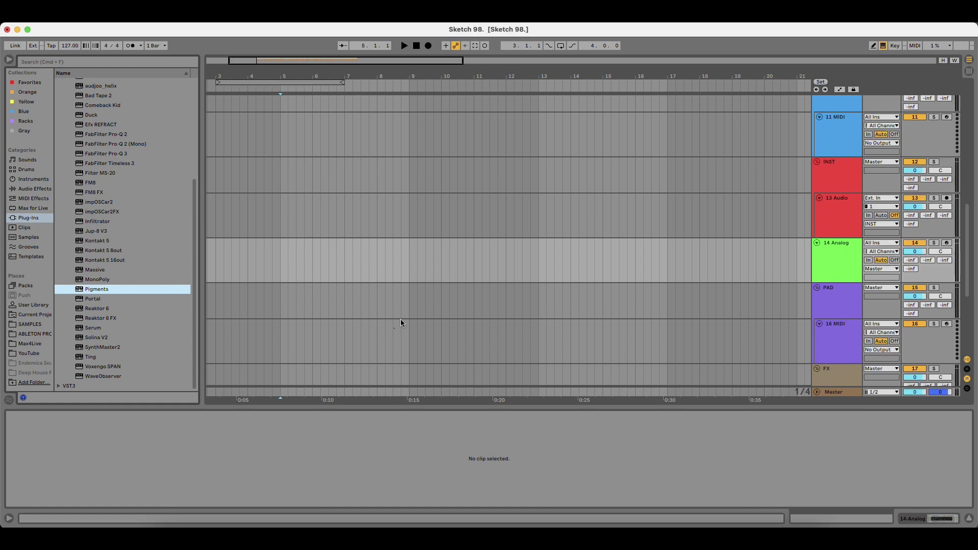
drag(401, 319, 399, 319)
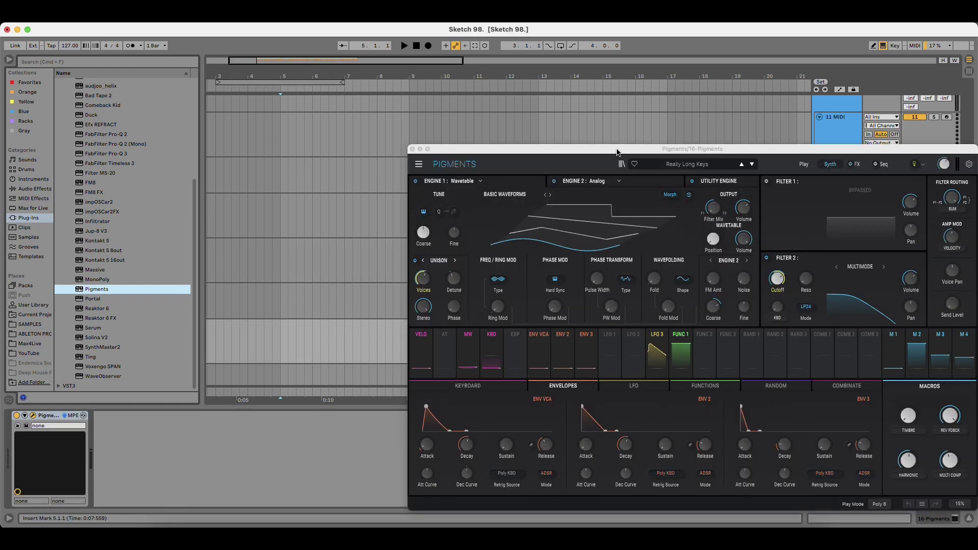
drag(612, 155, 359, 103)
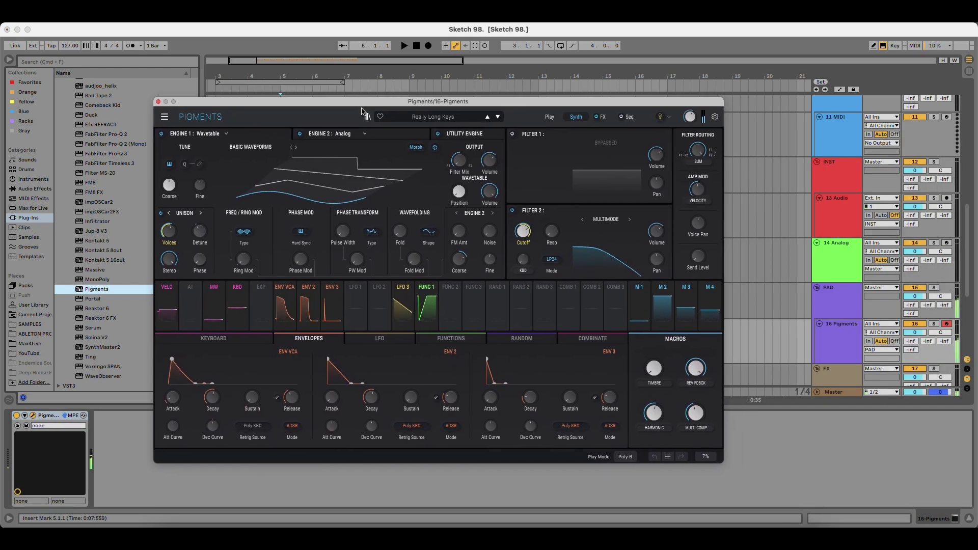
Open the Pigments preset browser and filter the presets by the Pad type.
click(435, 117)
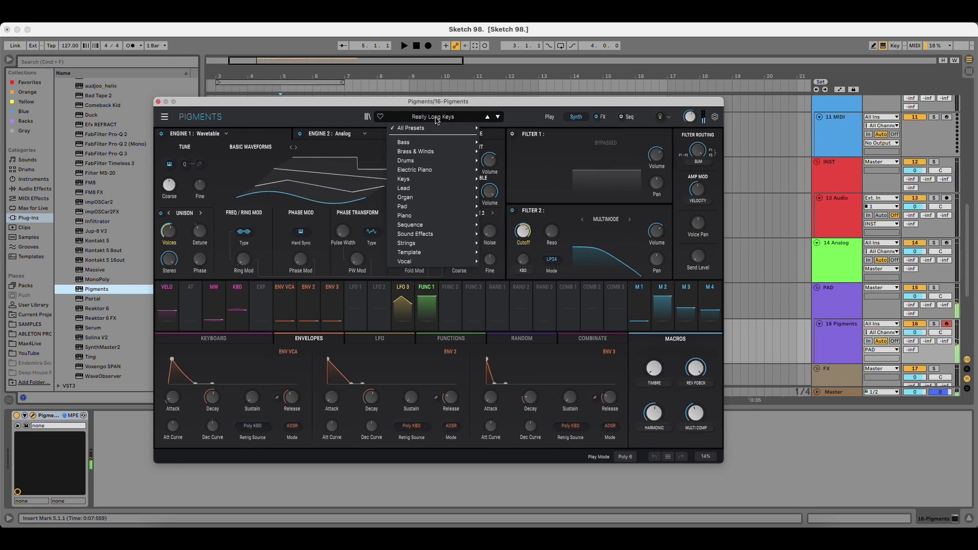
click(369, 119)
click(278, 166)
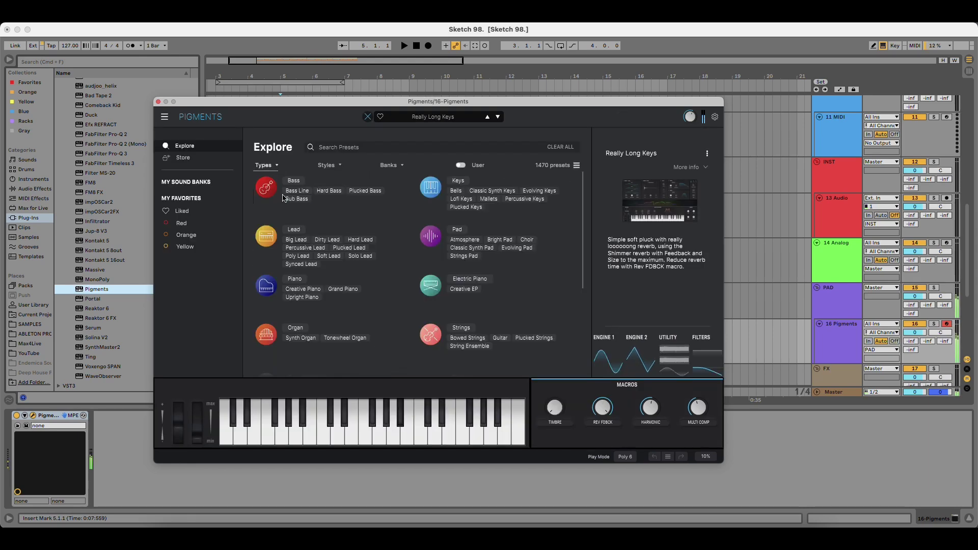
click(429, 242)
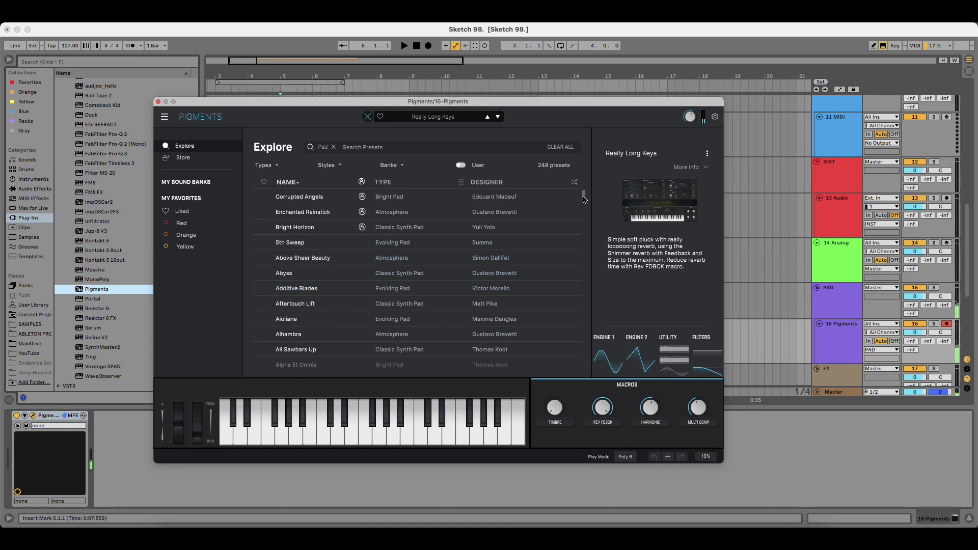
Audition the Star Jumping, SpiRL and Starfield pad presets, and load Stecato Pad.
drag(584, 198, 584, 347)
click(337, 287)
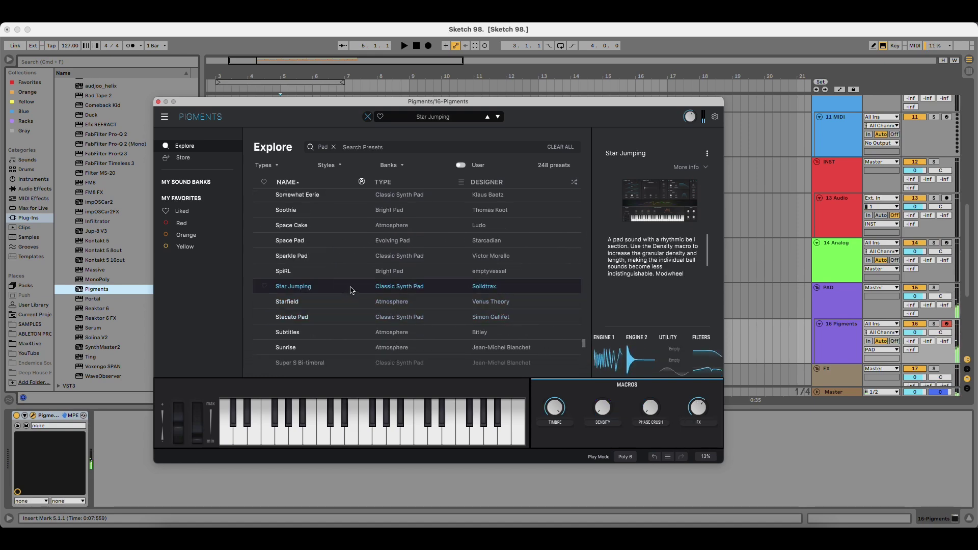
click(325, 277)
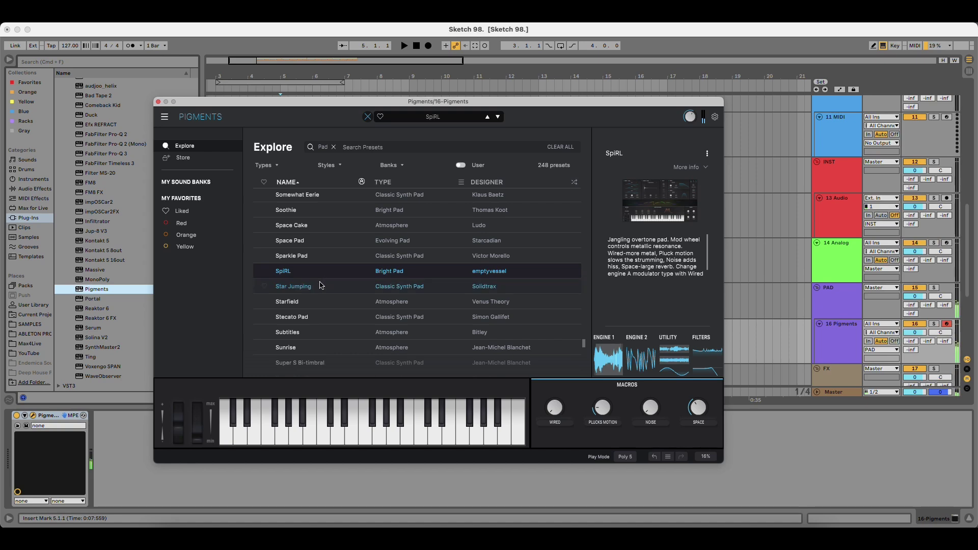
click(324, 285)
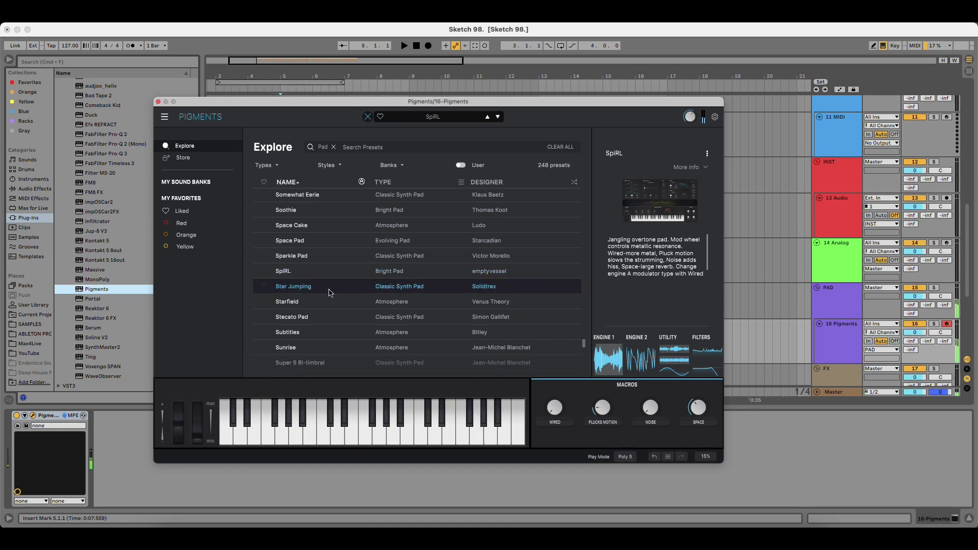
click(319, 301)
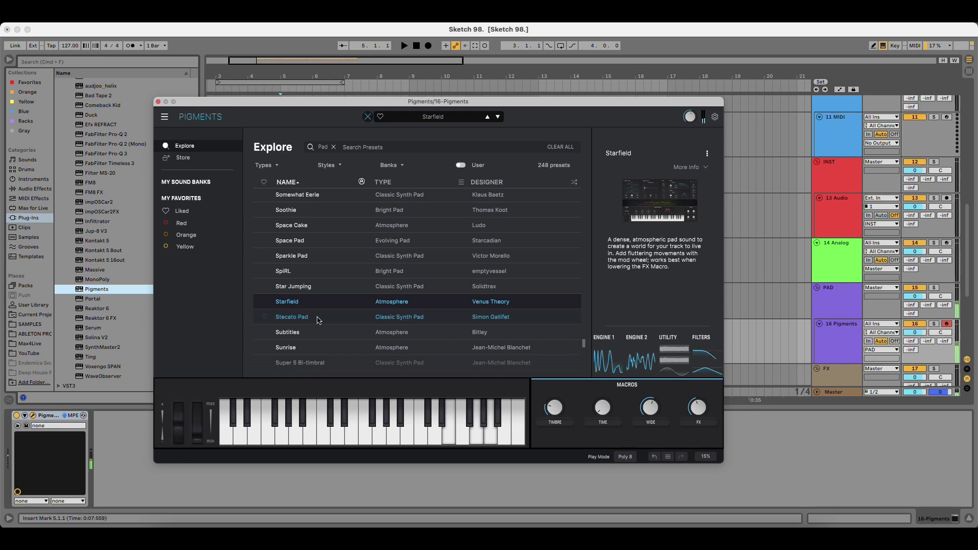
click(318, 318)
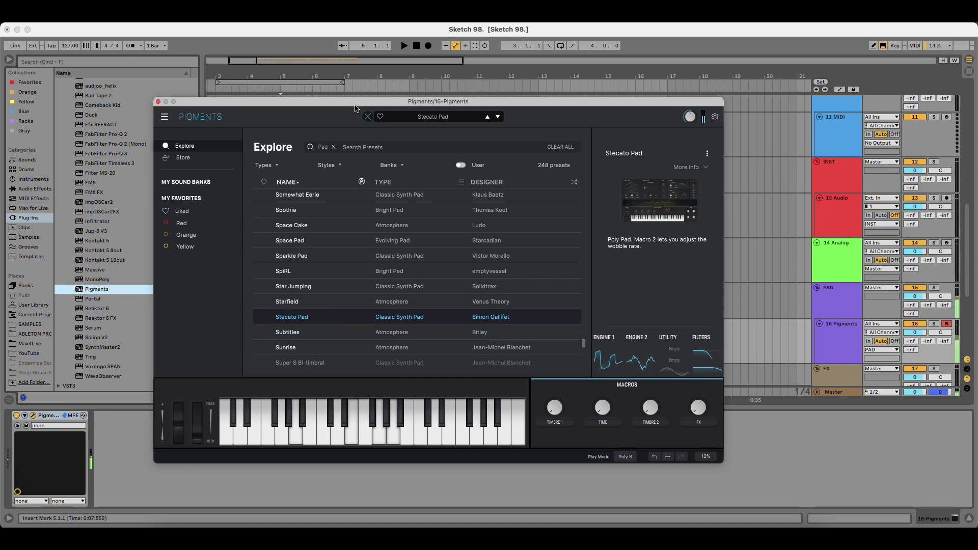
Load the Subtitles pad preset and play the arrangement with it, moving the Pigments window down to clear the tracks.
drag(355, 108, 335, 96)
click(306, 321)
scroll(314, 302, down, 3)
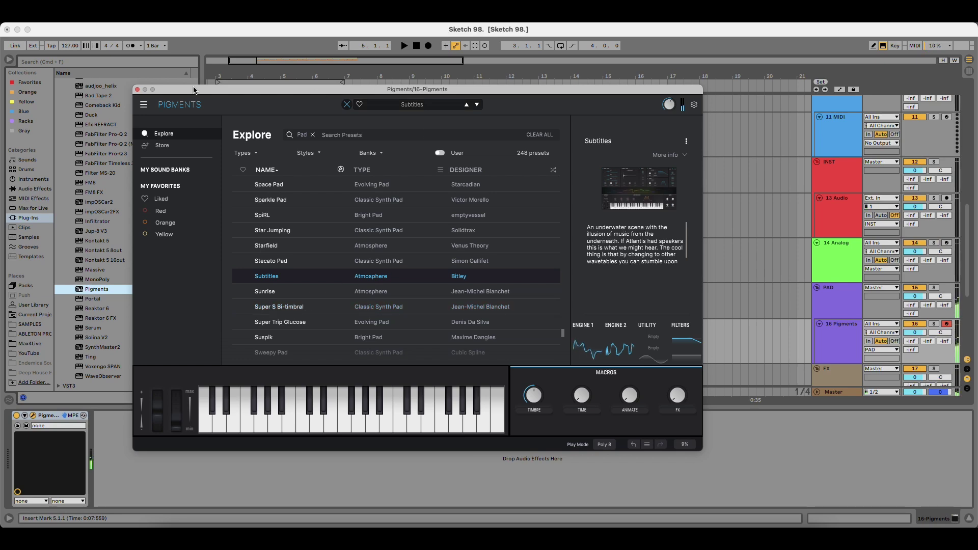
drag(194, 91, 207, 344)
key(space)
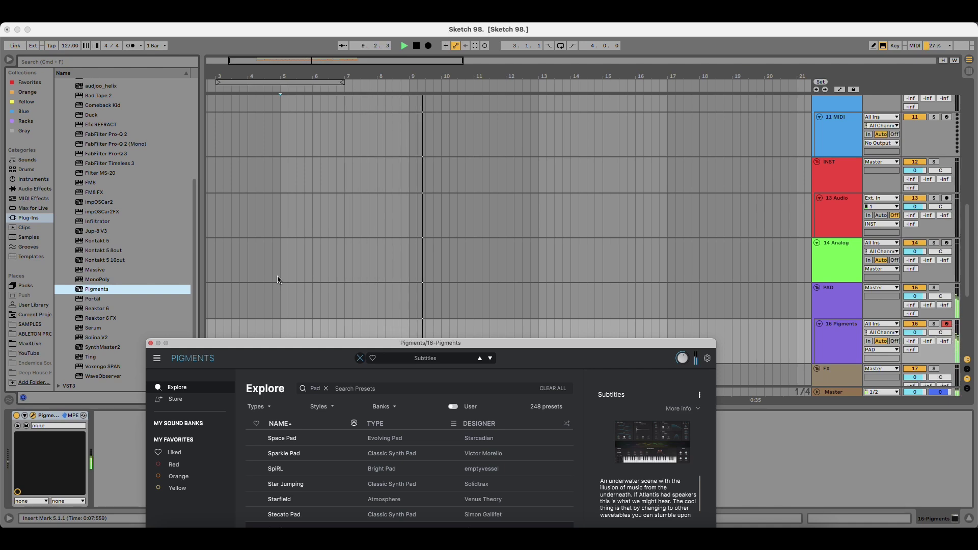
scroll(326, 254, down, 3)
scroll(326, 255, down, 2)
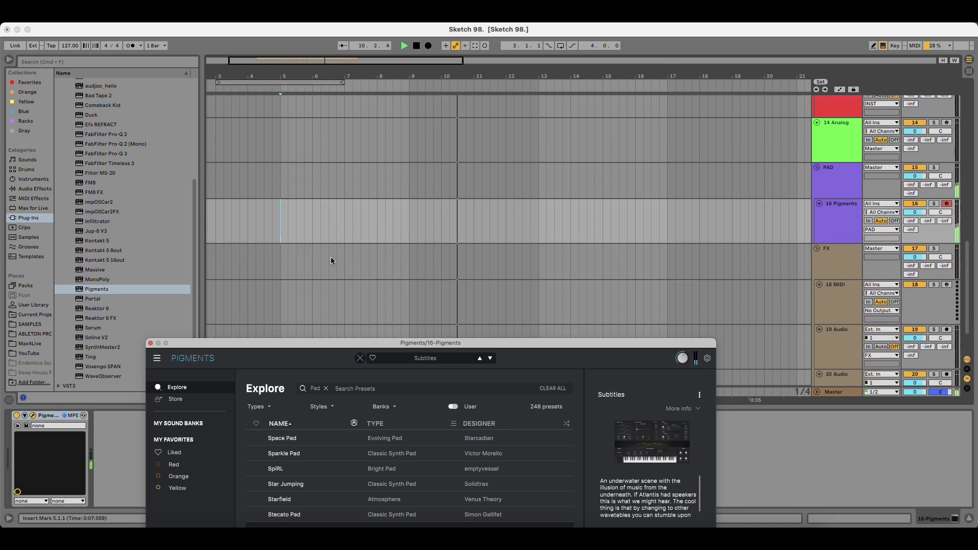
key(space)
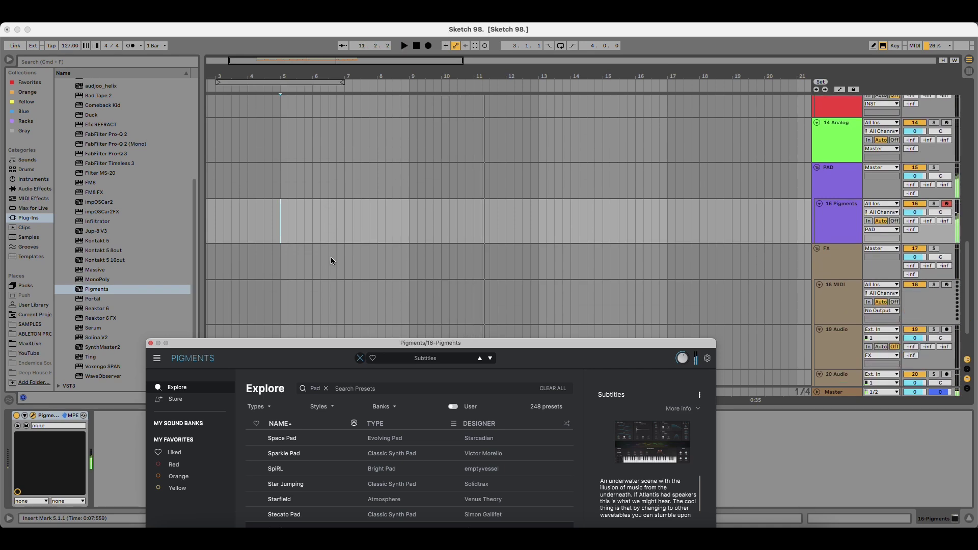
Audition the Sunrise and Super S Bi-timbral pad presets, and reload Subtitles.
drag(349, 343, 331, 184)
click(280, 386)
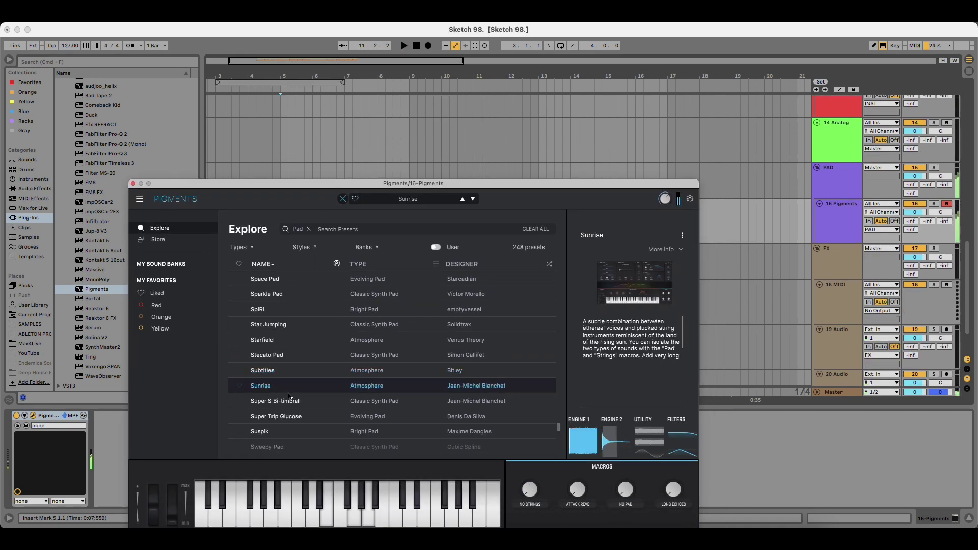
click(292, 402)
click(288, 378)
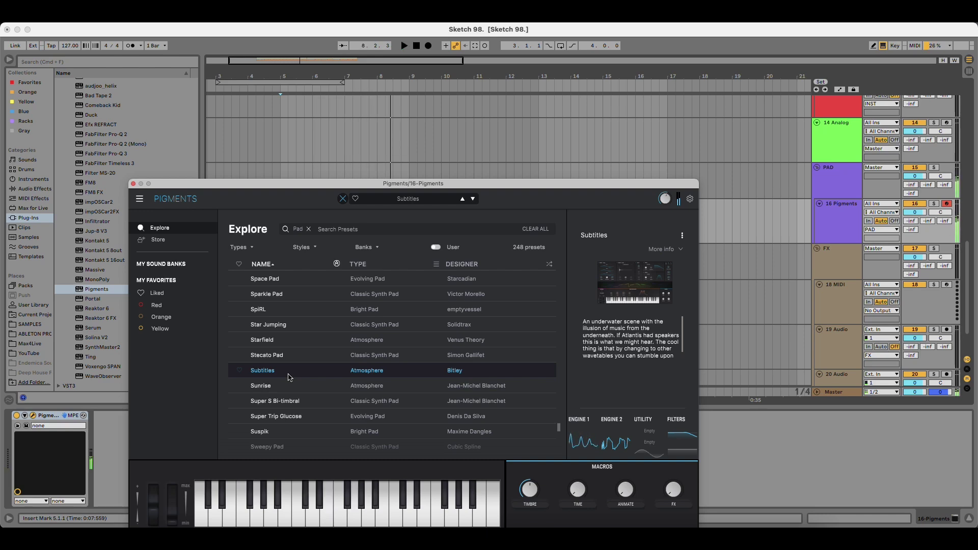
Audition the Super S Bi-timbral, Super Trip Glucose and Suspik pad presets, playing the arrangement with Suspik.
scroll(290, 413, down, 1)
click(296, 383)
click(293, 396)
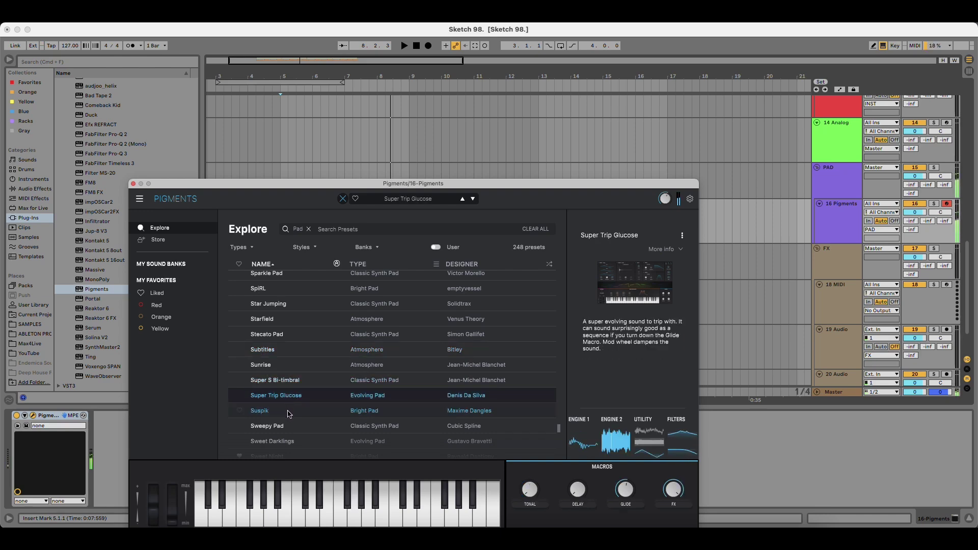
click(291, 414)
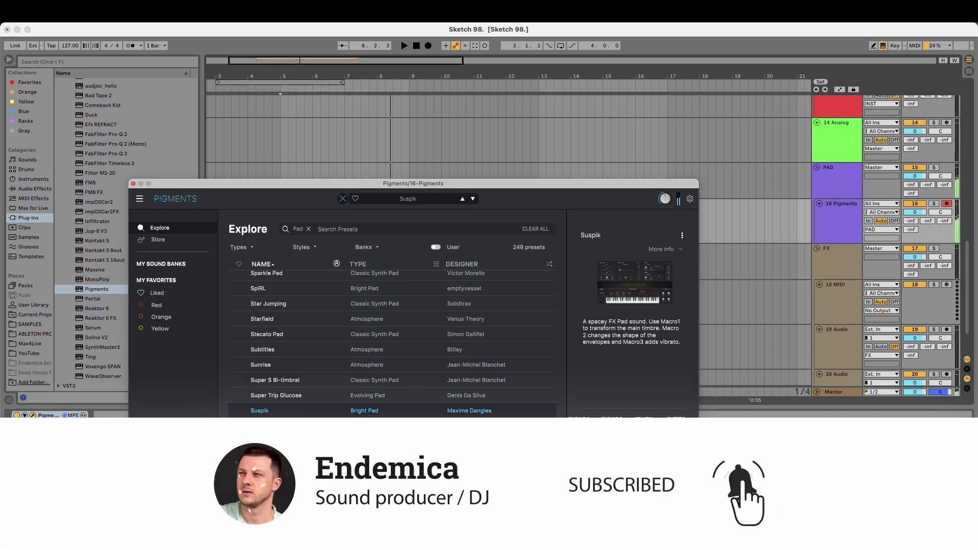
key(space)
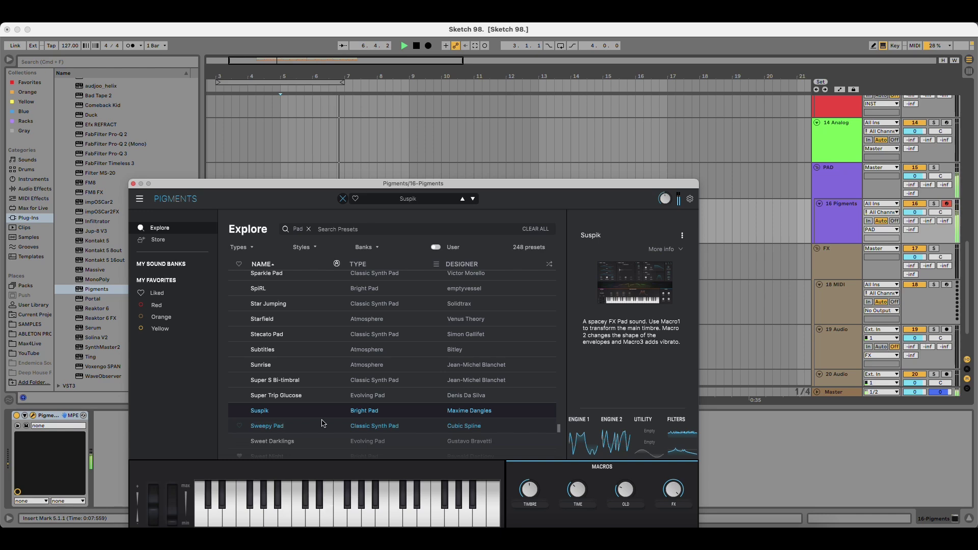
Audition Sweepy Pad and Sweet Darklings, load the Sweet Night pad preset, and close the Pigments window.
scroll(321, 423, down, 3)
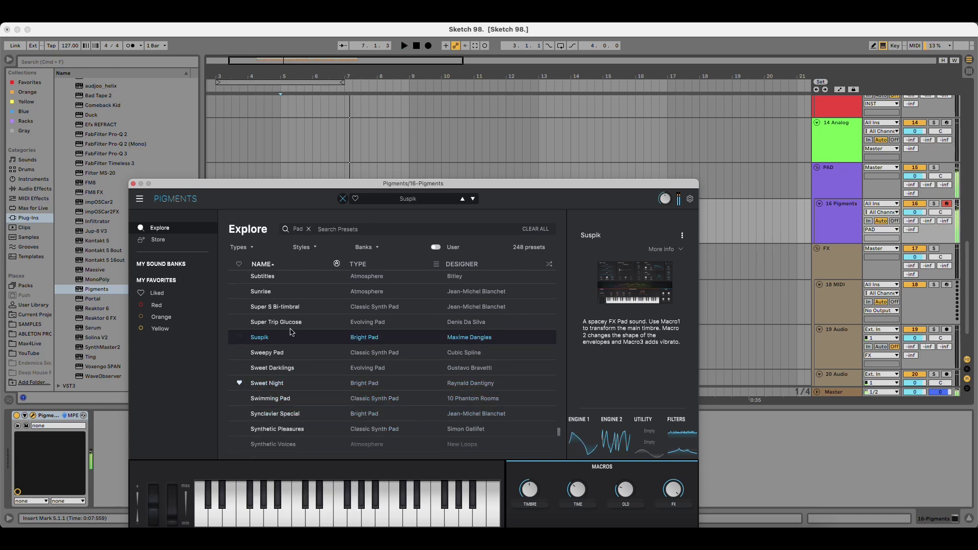
click(299, 355)
click(301, 368)
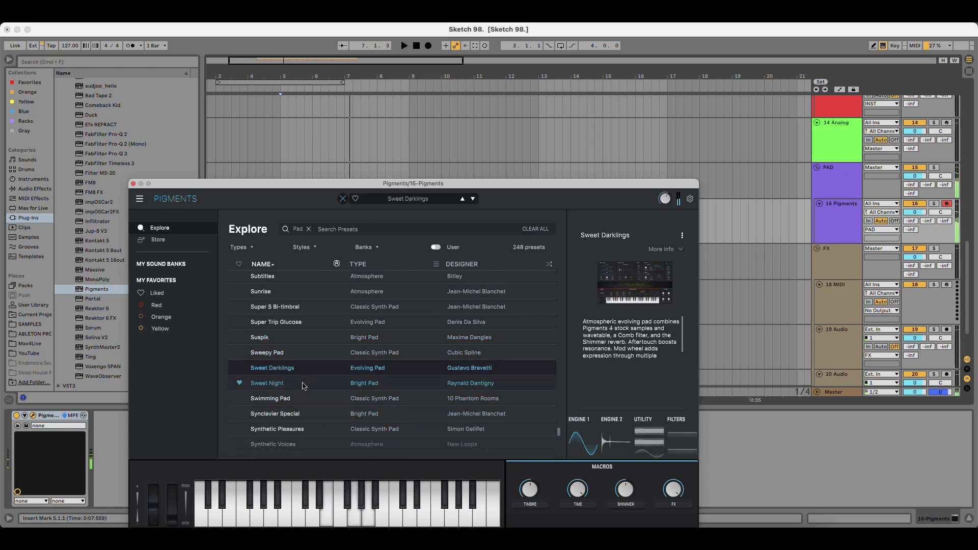
click(302, 385)
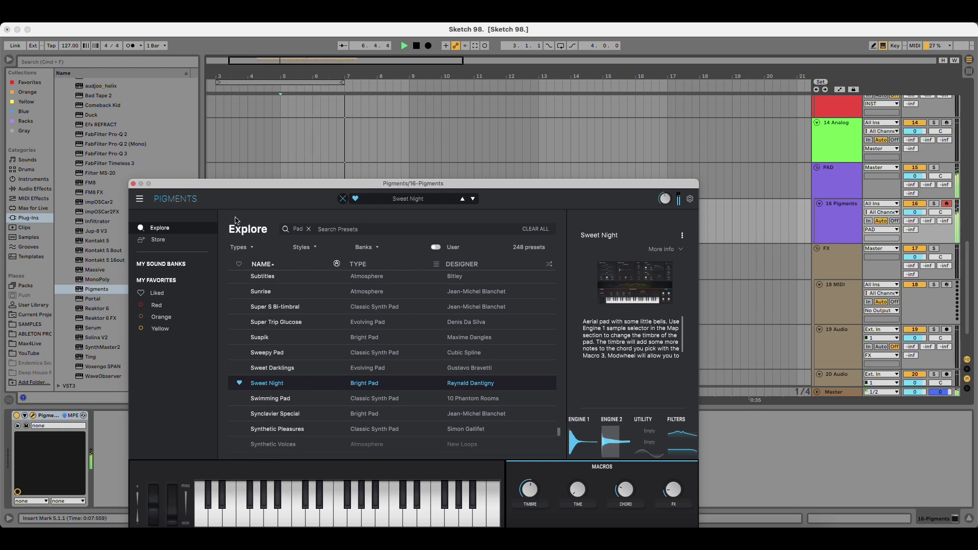
click(133, 184)
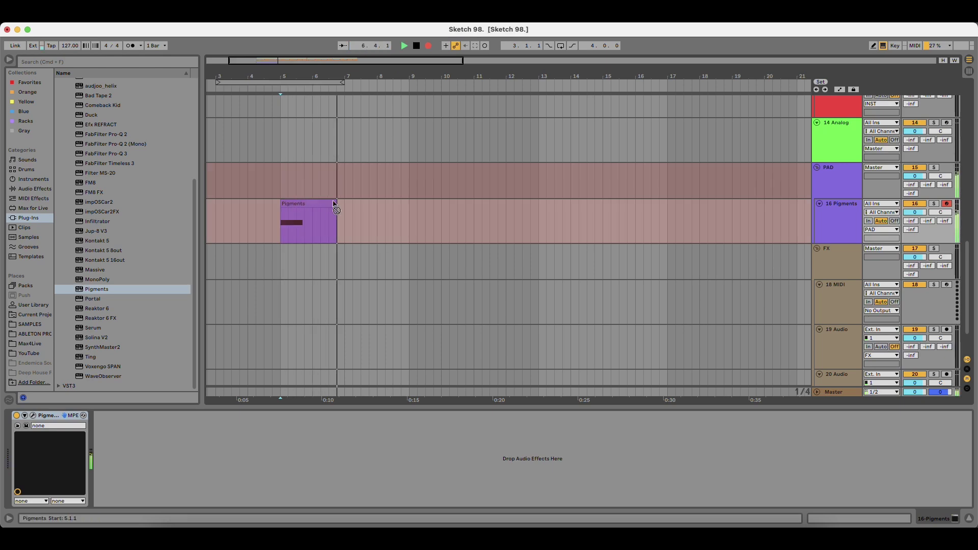
Stop recording, extend the Pigments pad clip to four bars ending at bar 9, and duplicate it right behind itself.
key(space)
drag(336, 204, 409, 204)
click(397, 204)
click(364, 204)
key(super+d)
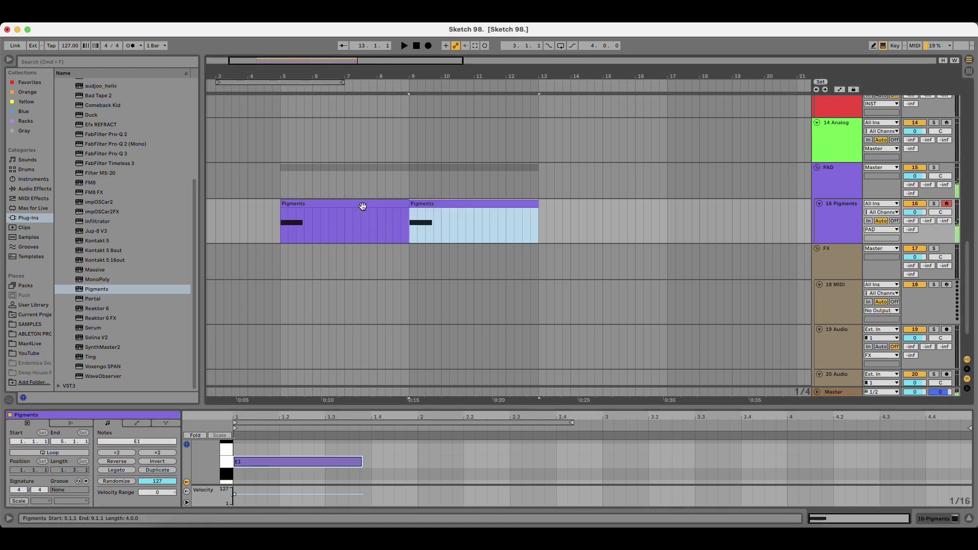
Play the pad from its first clip and lower the 16 Pigments track volume to -5.0 dB.
click(367, 203)
key(space)
click(852, 210)
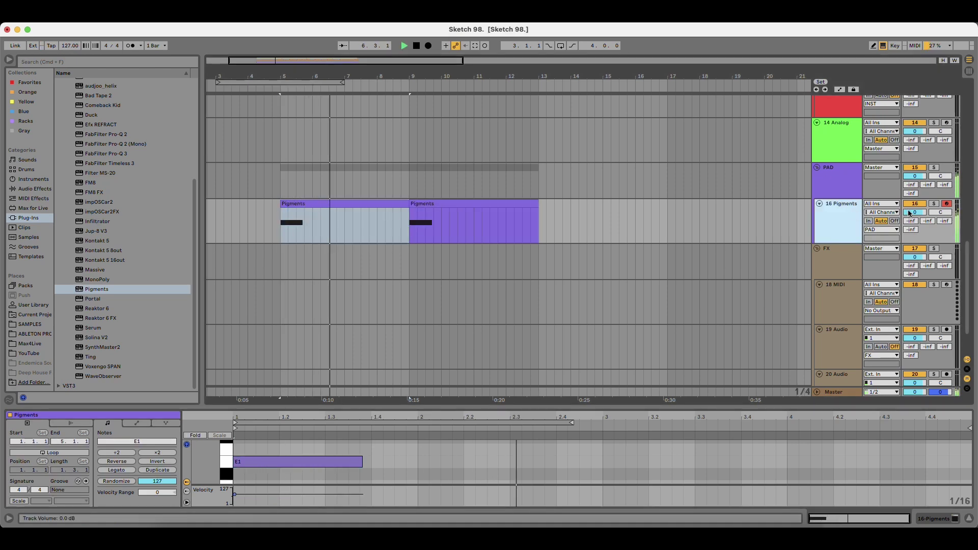
drag(914, 213, 914, 226)
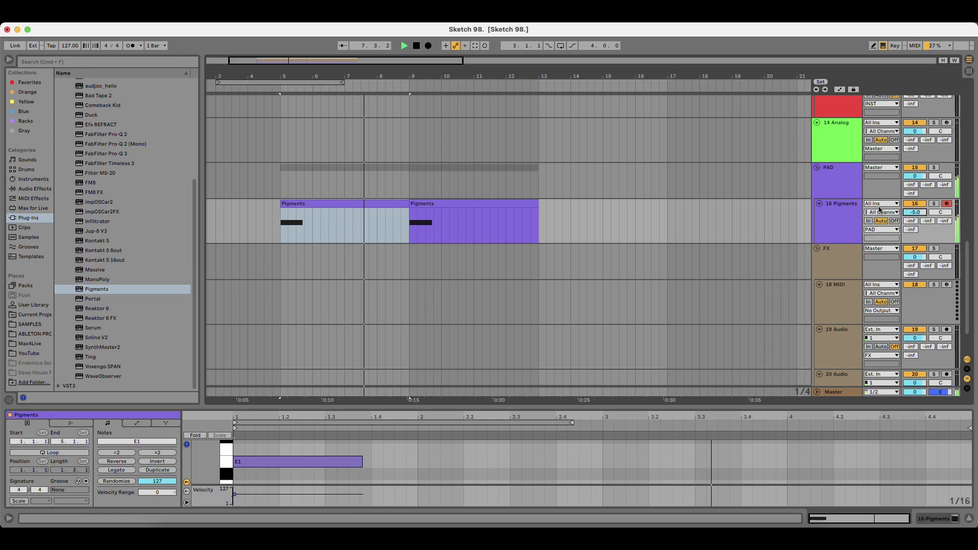
Insert an empty MIDI track directly below 16 Pigments in the PAD group.
click(844, 213)
key(super+shift+t)
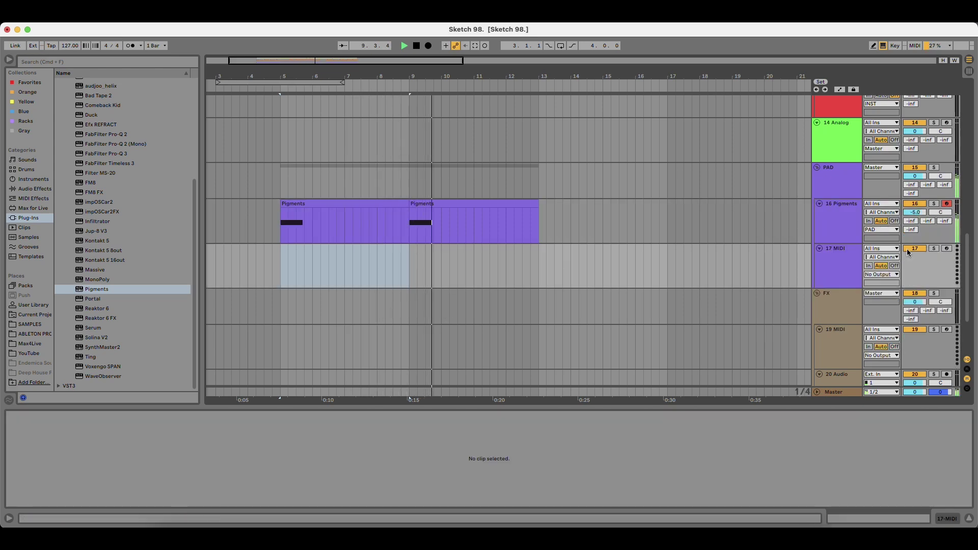
click(849, 218)
Duplicate both Pigments clips together so the pad part continues from bar 13 to bar 21.
scroll(280, 275, up, 3)
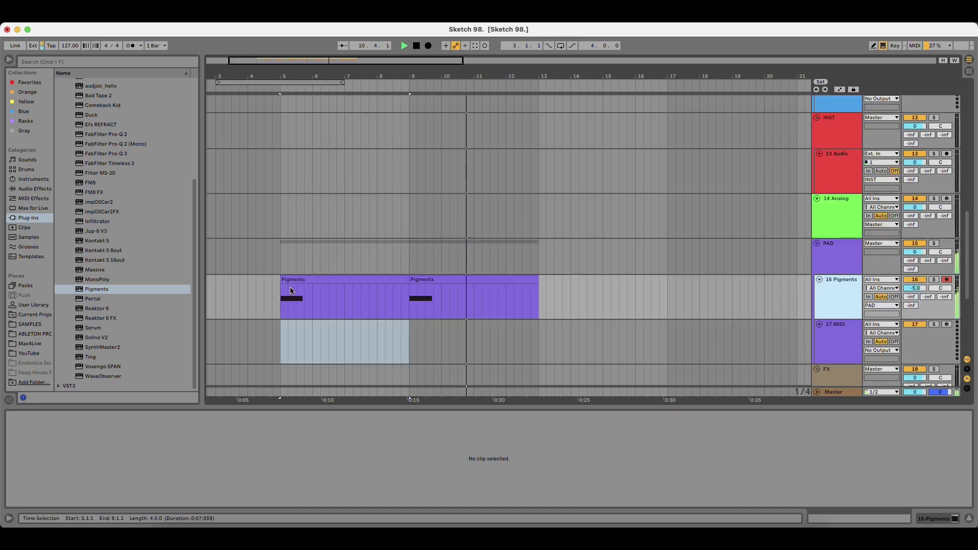
click(420, 280)
shift+click(390, 280)
key(super+d)
Duplicate the hats and percussion clips of bars 5 to 13 so they continue to bar 21.
scroll(390, 281, up, 9)
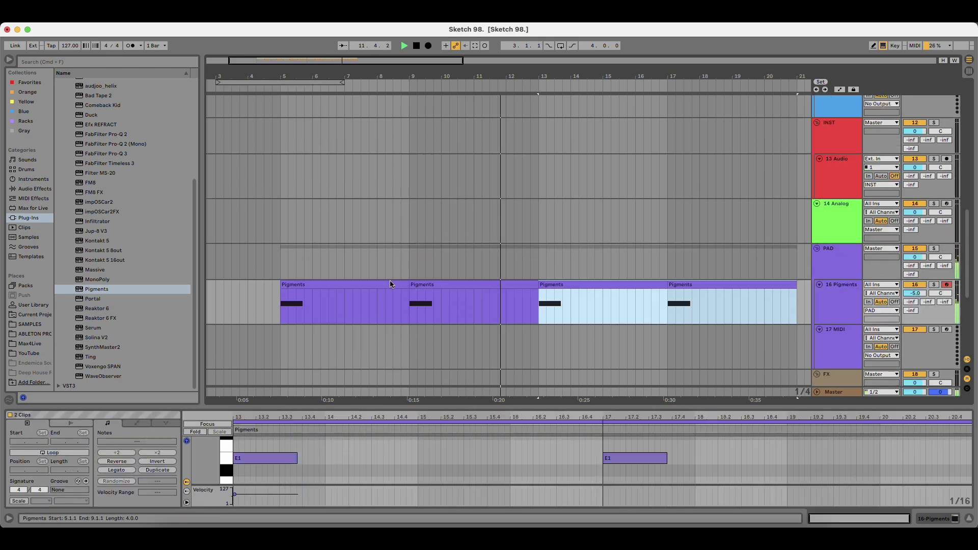
scroll(389, 281, up, 3)
click(487, 311)
scroll(487, 293, up, 2)
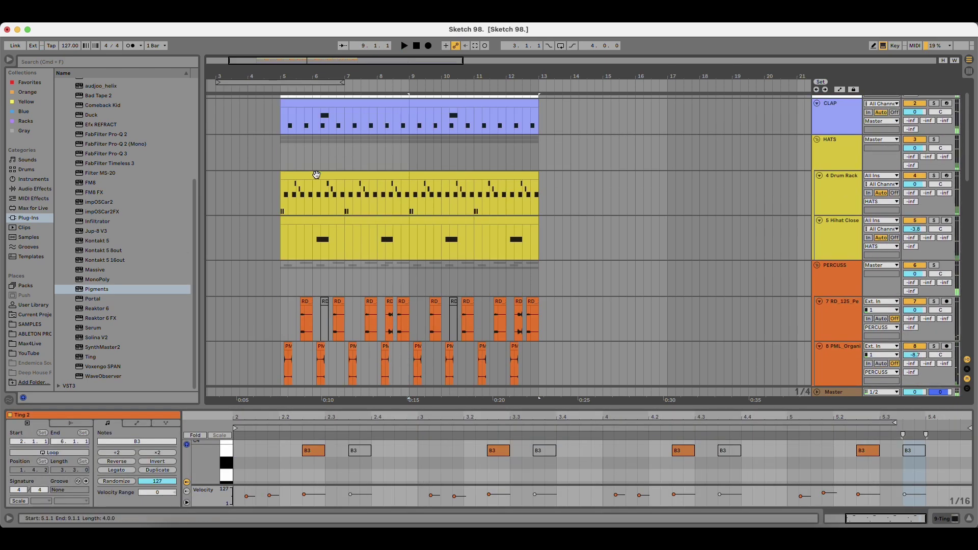
shift+click(305, 178)
key(super+d)
scroll(417, 227, up, 1)
Duplicate the kick and clap clips of bars 5 to 13 so they continue to bar 21.
click(523, 138)
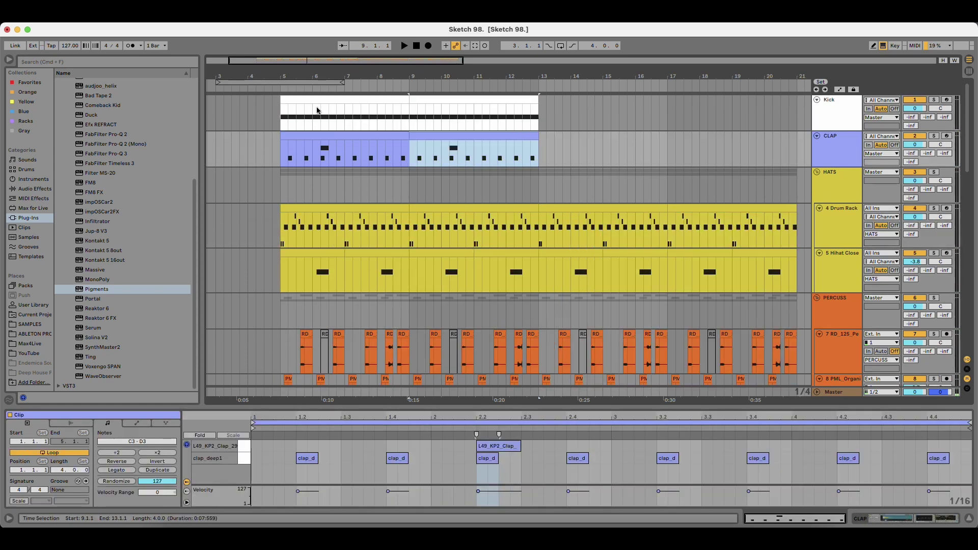
shift+click(317, 101)
key(super+d)
Play the extended arrangement from bar 13 to check the drums together with the pad.
drag(424, 77, 335, 56)
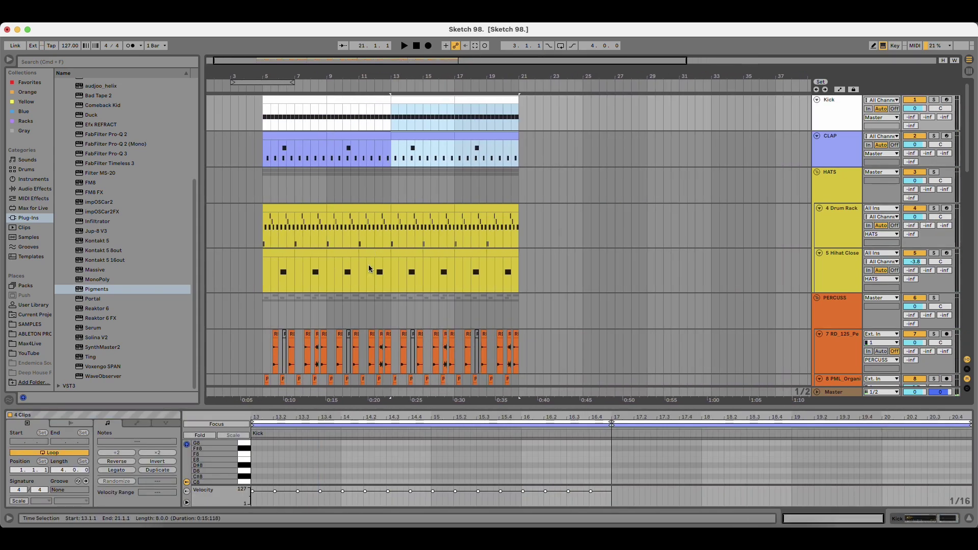
scroll(371, 272, down, 3)
click(393, 333)
scroll(393, 333, down, 5)
key(space)
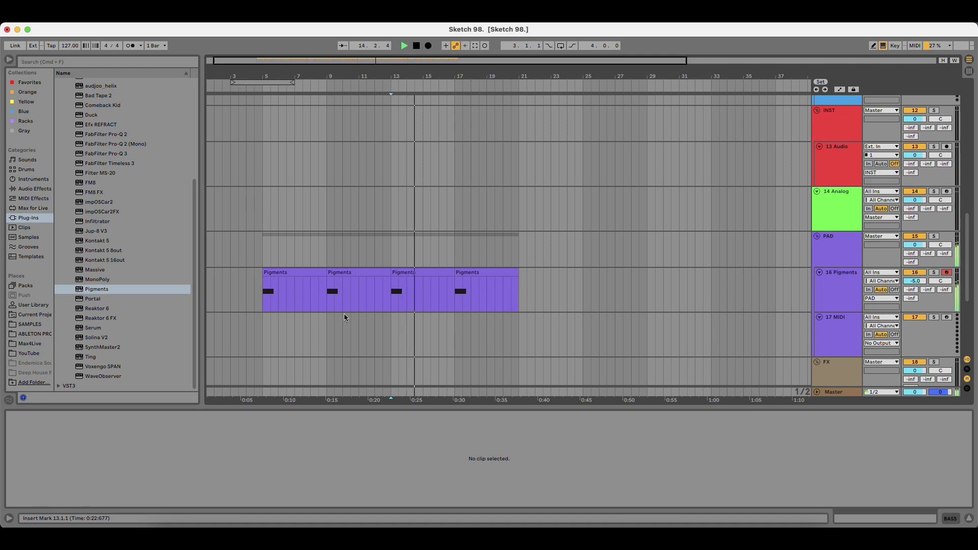
scroll(401, 313, up, 3)
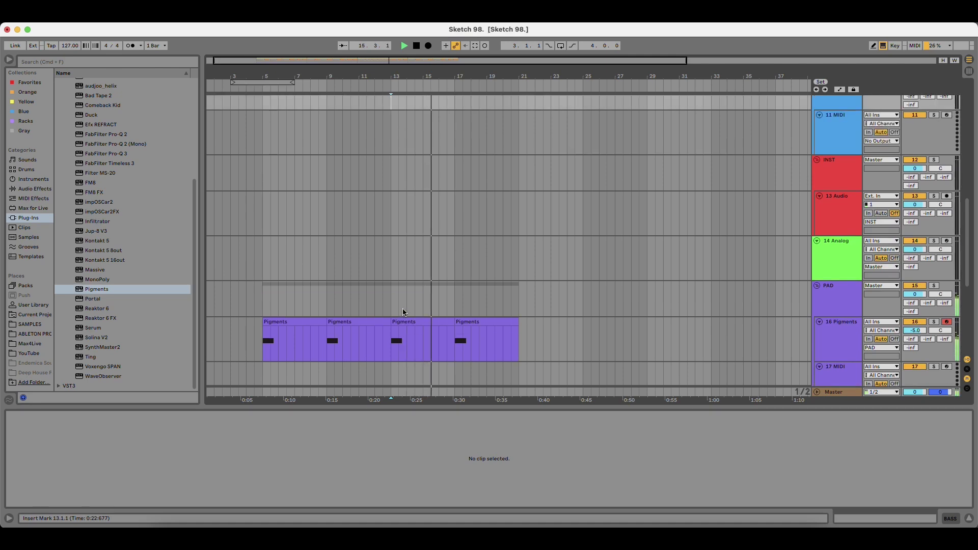
scroll(402, 311, down, 3)
scroll(401, 313, down, 2)
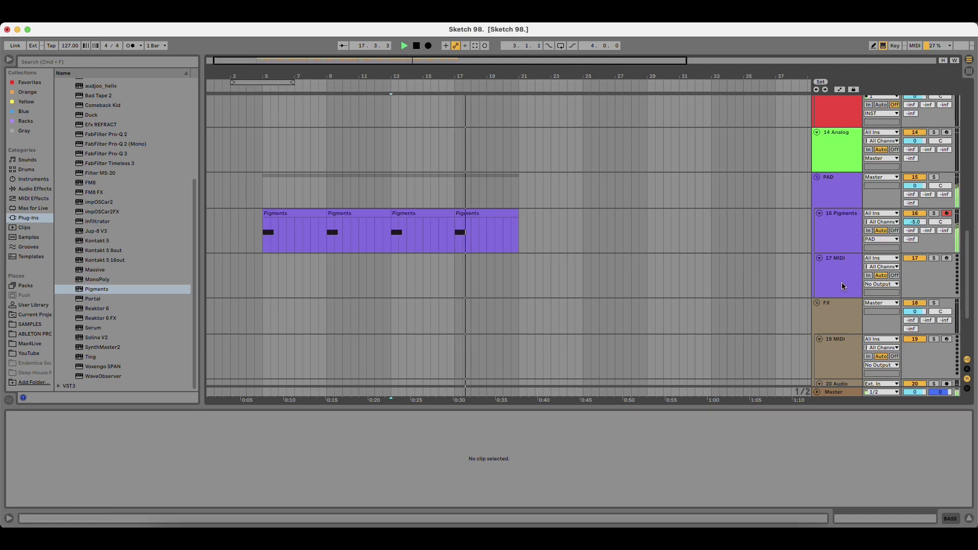
Stop playback, check the loaded preset in Pigments, and rename the pad track to Sweet night.
click(839, 224)
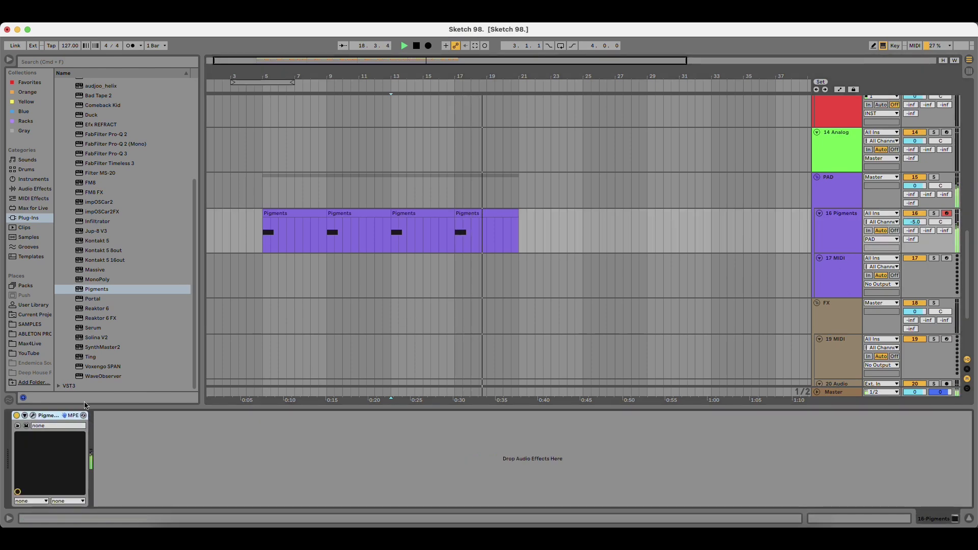
key(space)
click(33, 416)
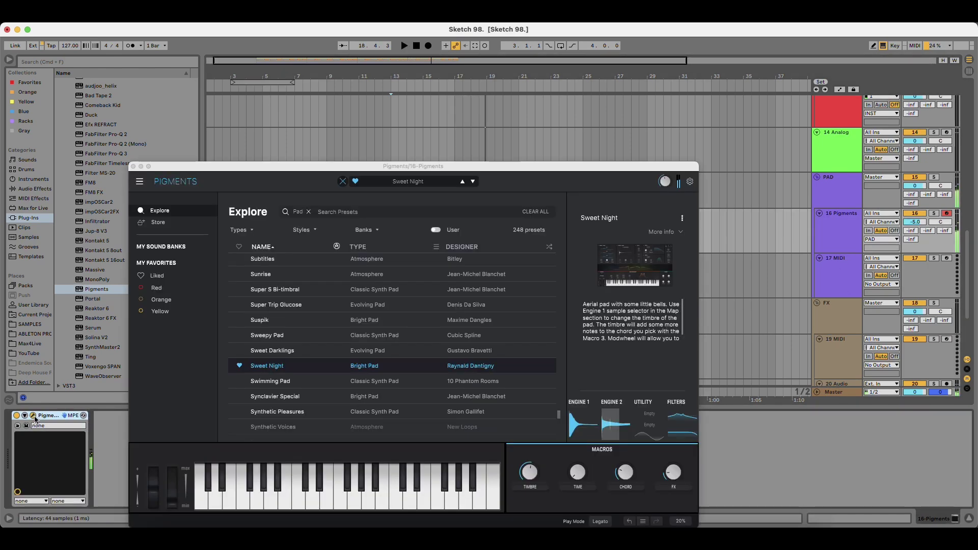
click(34, 416)
click(837, 227)
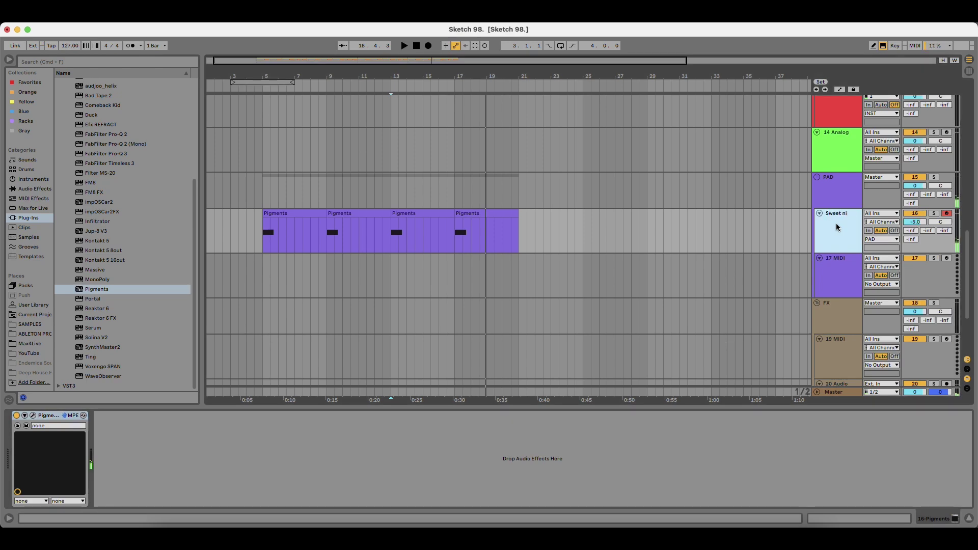
Remove the pad clips after bar 13, and freeze and flatten the Sweet night track to audio.
right_click(837, 226)
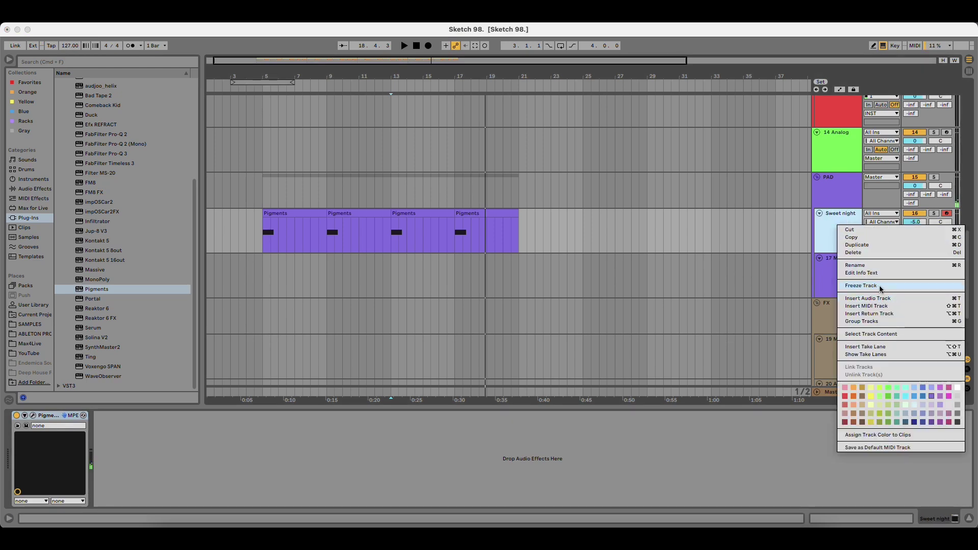
click(879, 286)
right_click(846, 225)
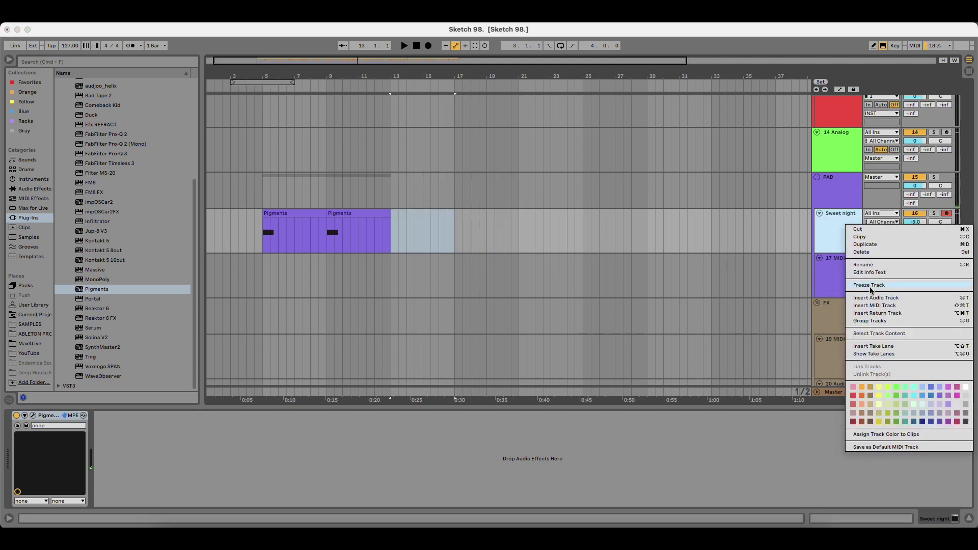
click(875, 286)
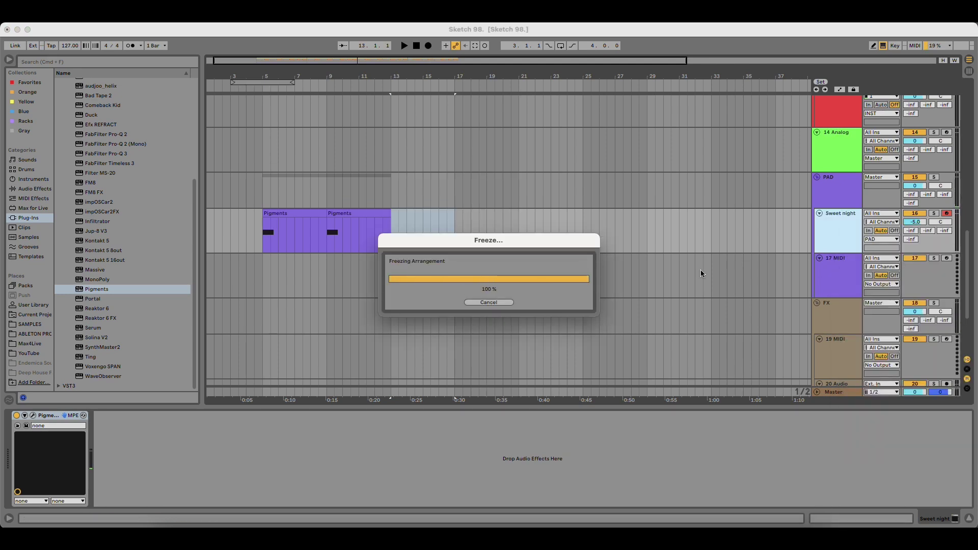
right_click(840, 232)
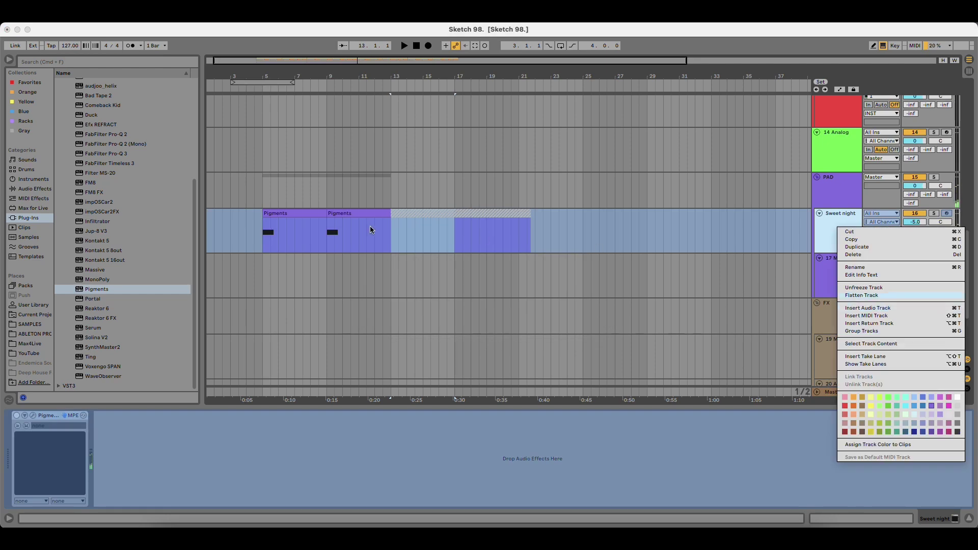
Duplicate the eight-bar frozen pad clip at bar 13 and extend the copy's end to about bar 26.
drag(320, 215, 386, 215)
key(super+d)
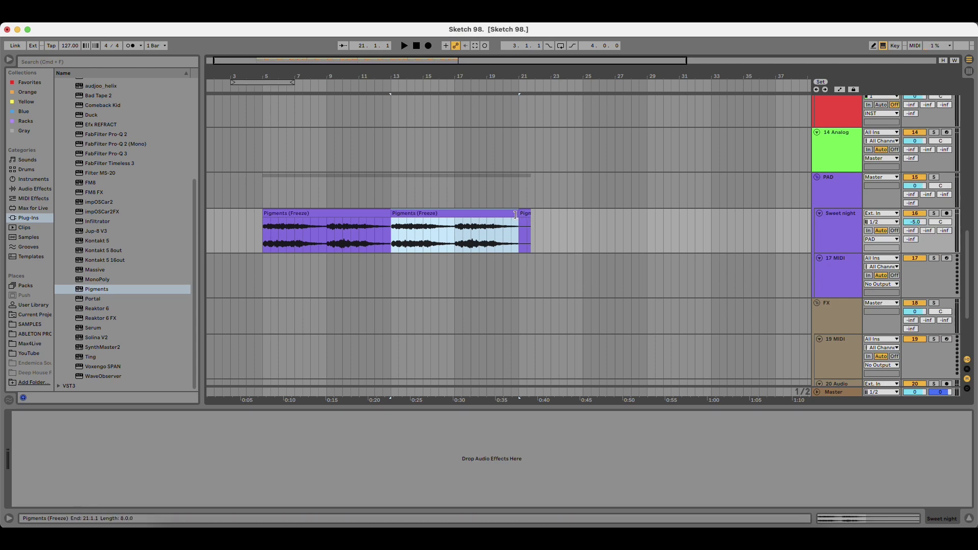
drag(520, 215, 602, 217)
Play the pad and add EQ Eight to Sweet night, cutting band 2 by 4.34 dB at 250 Hz.
click(348, 214)
key(space)
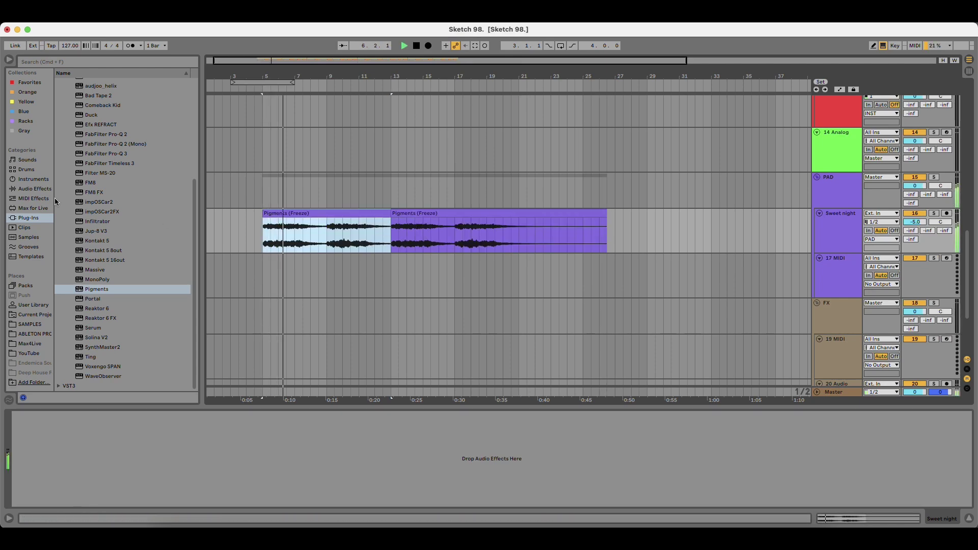
click(42, 189)
drag(133, 142, 355, 245)
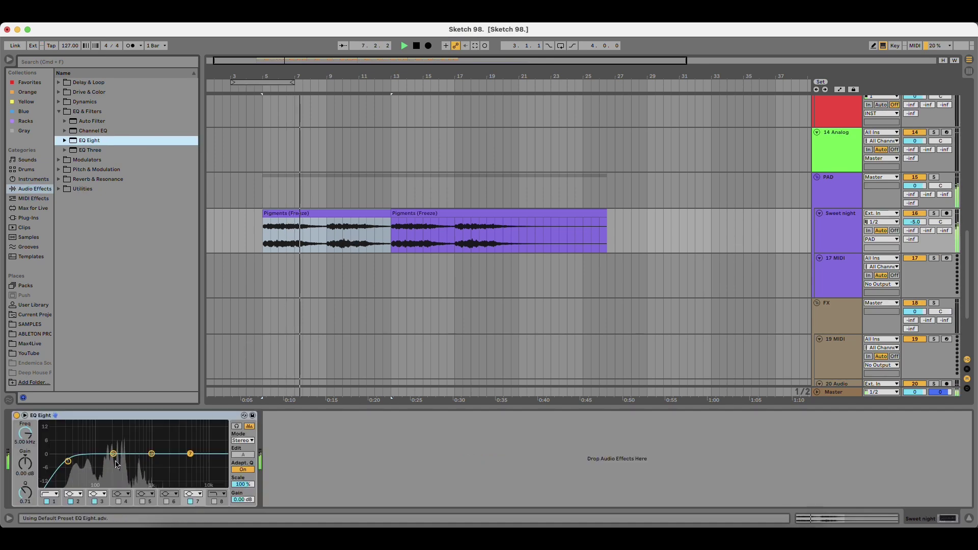
drag(68, 463, 118, 463)
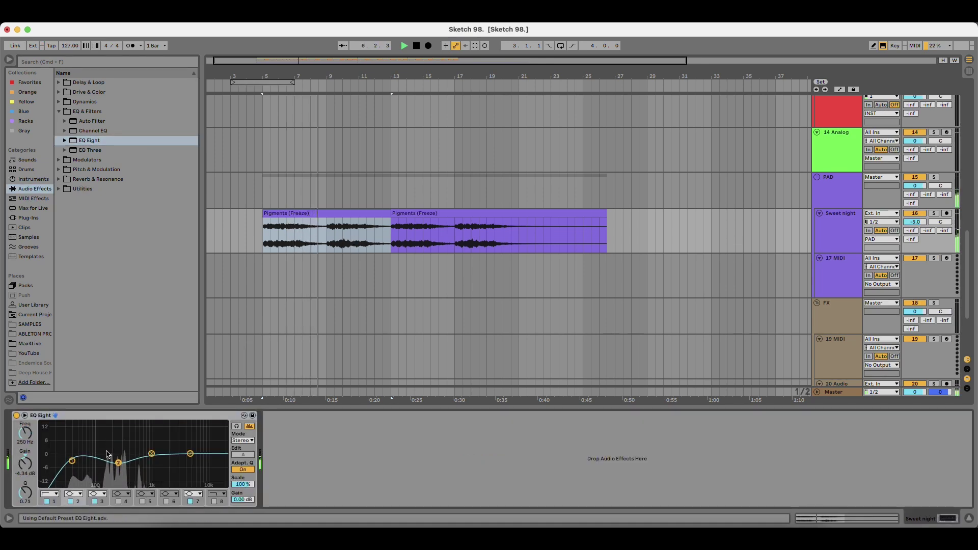
Duplicate the EQ Eight, set the copy's low cut to 211 Hz, and turn off its bands 2 and 3.
click(106, 417)
key(super+d)
drag(323, 461, 365, 461)
click(322, 501)
click(347, 502)
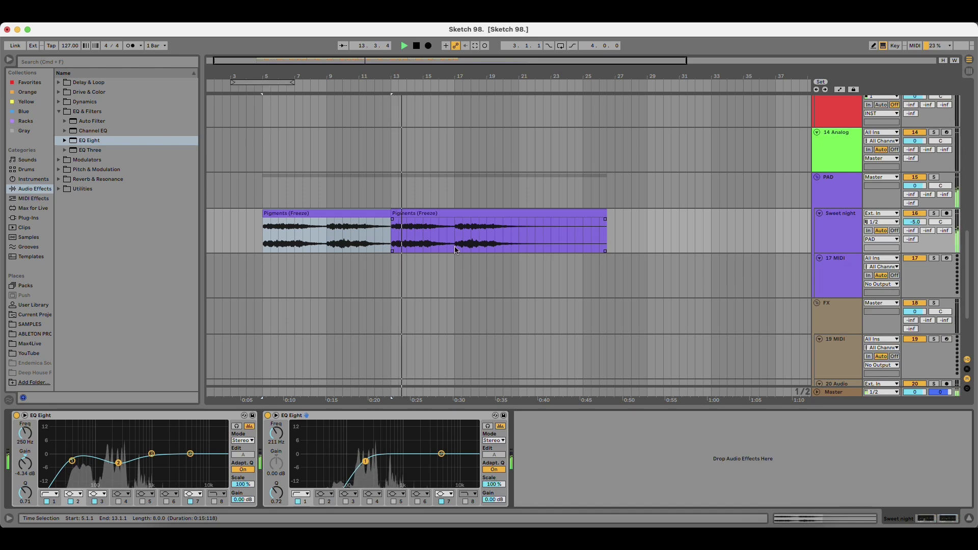
Stop playback and load the Pigments plug-in onto the 11 MIDI track in the BASS group.
click(506, 257)
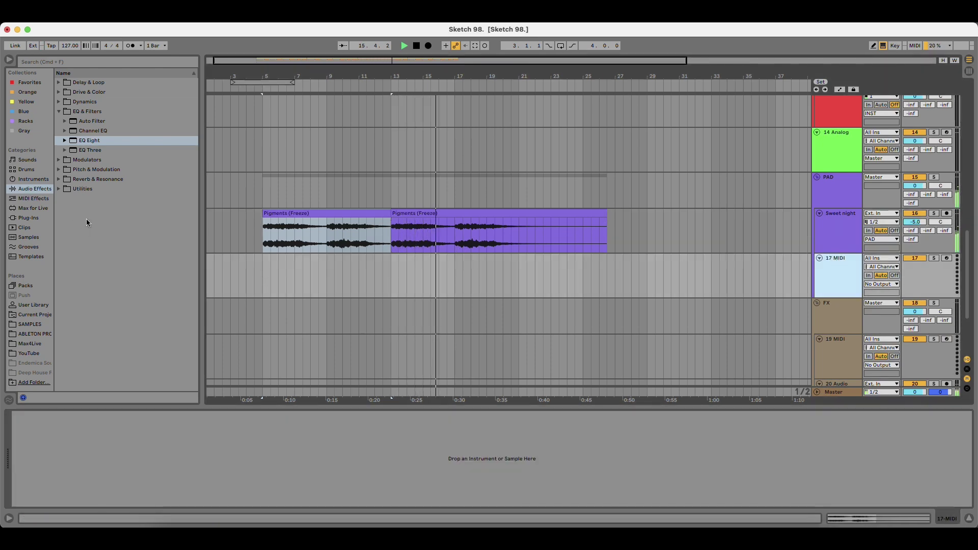
key(space)
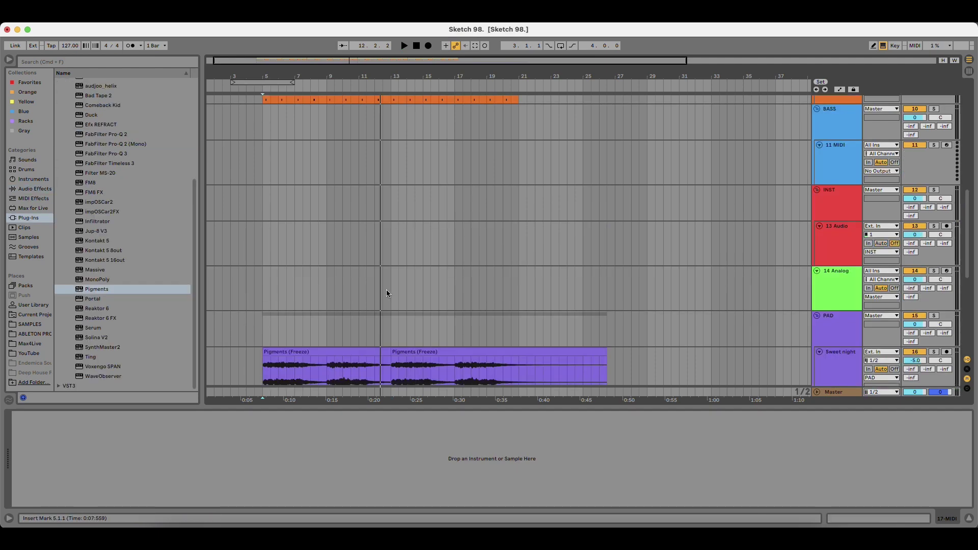
scroll(386, 290, up, 2)
click(836, 178)
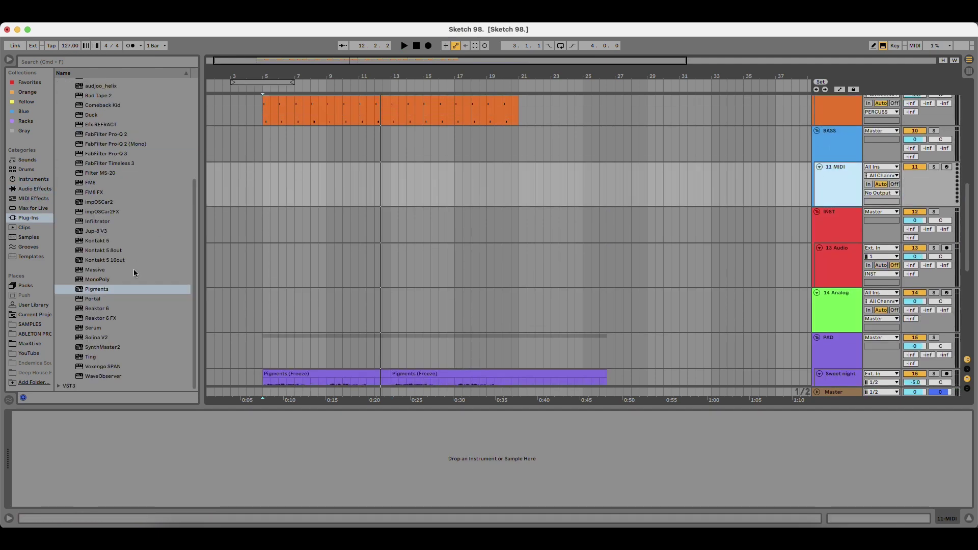
drag(105, 291, 369, 171)
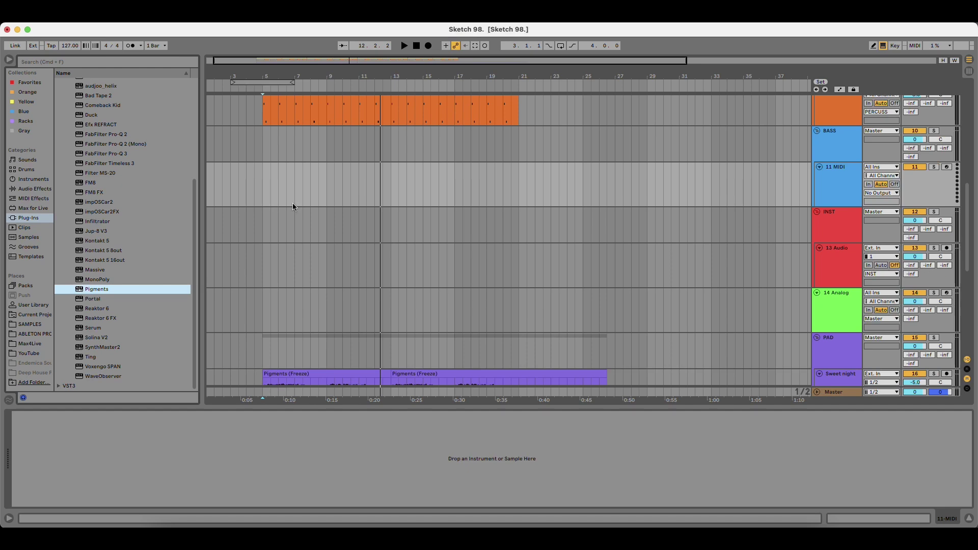
drag(366, 187, 365, 187)
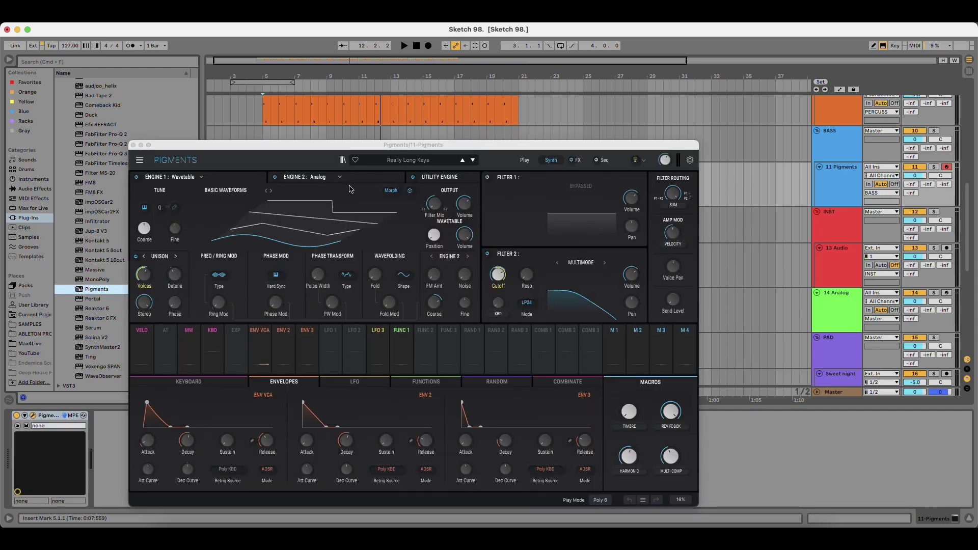
Filter the Pigments presets by the Bass type, load Perceptions, and close the plug-in window.
click(343, 160)
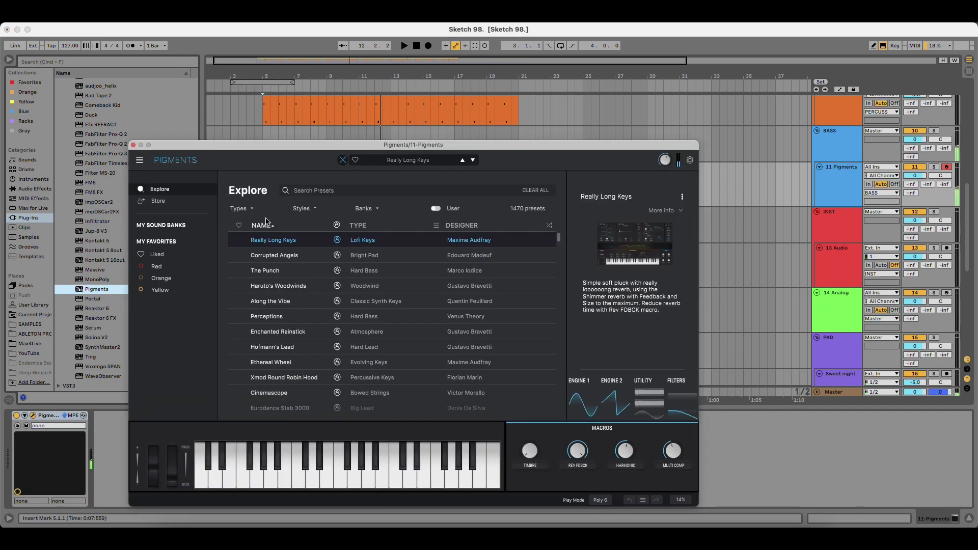
click(242, 208)
click(246, 233)
click(281, 256)
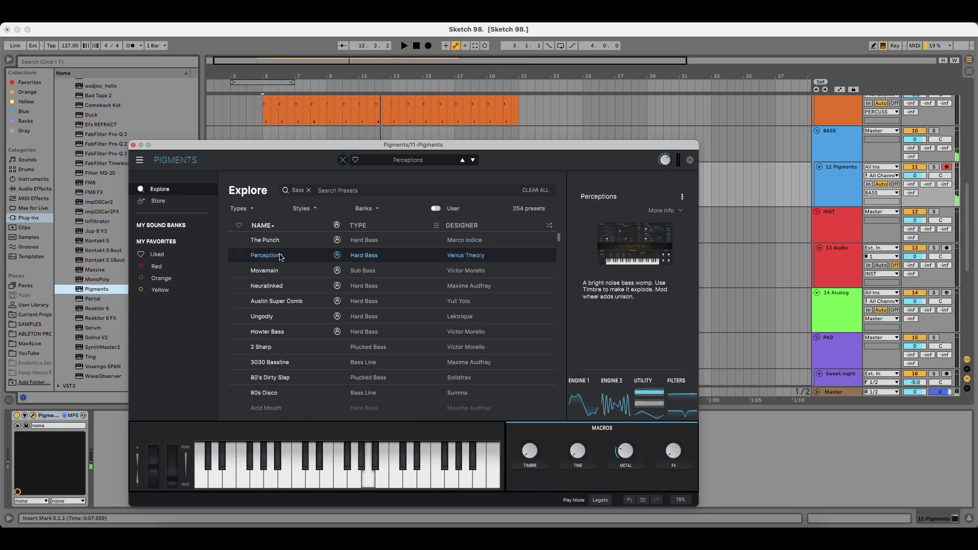
click(133, 145)
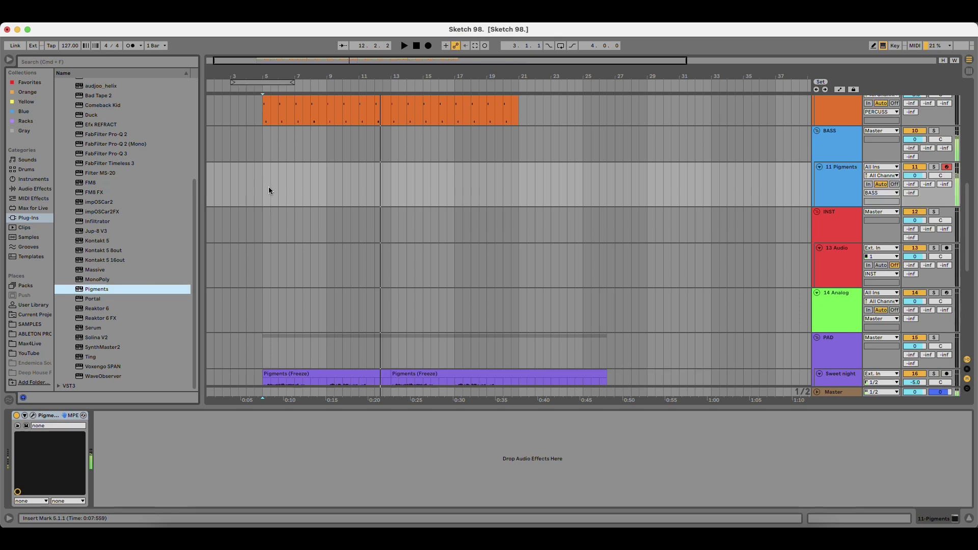
Record a bass clip with two E2 notes on the 11 Pigments track, starting at bar 5.
click(263, 174)
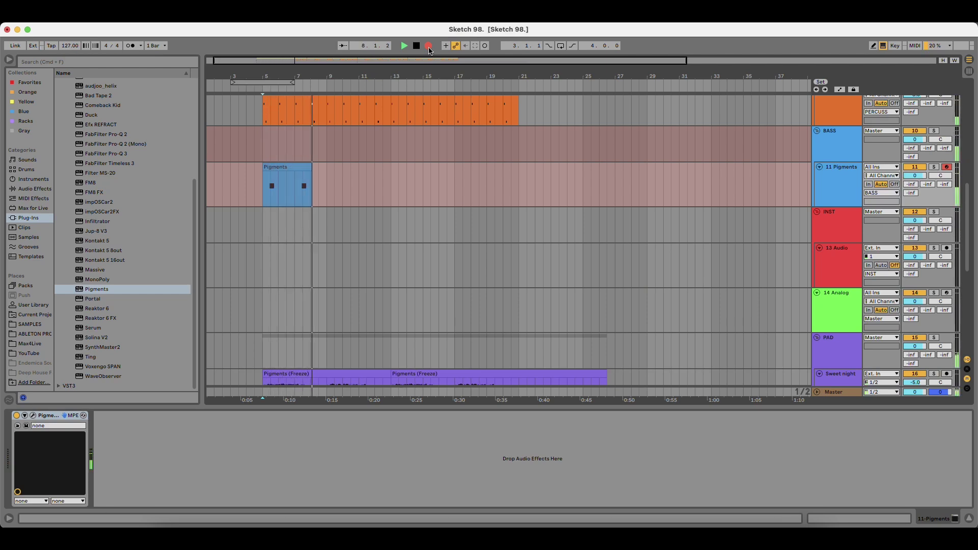
key(space)
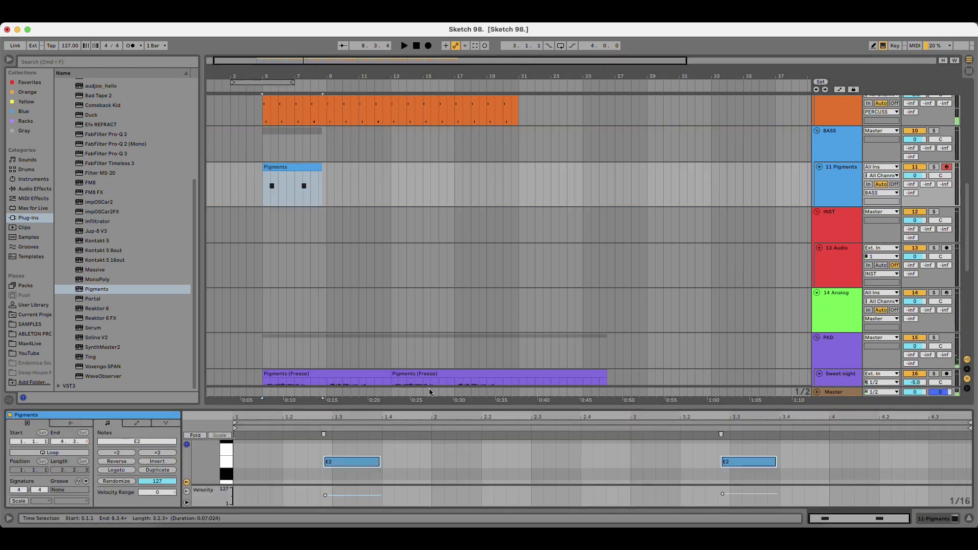
click(485, 468)
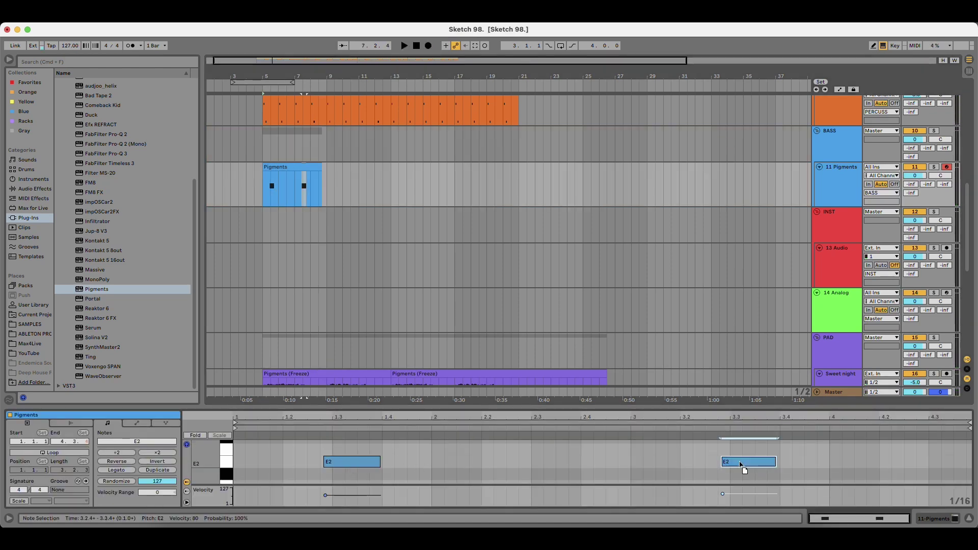
Shorten the first E2 note slightly and extend the Pigments clip to bar 9.
drag(344, 467, 341, 468)
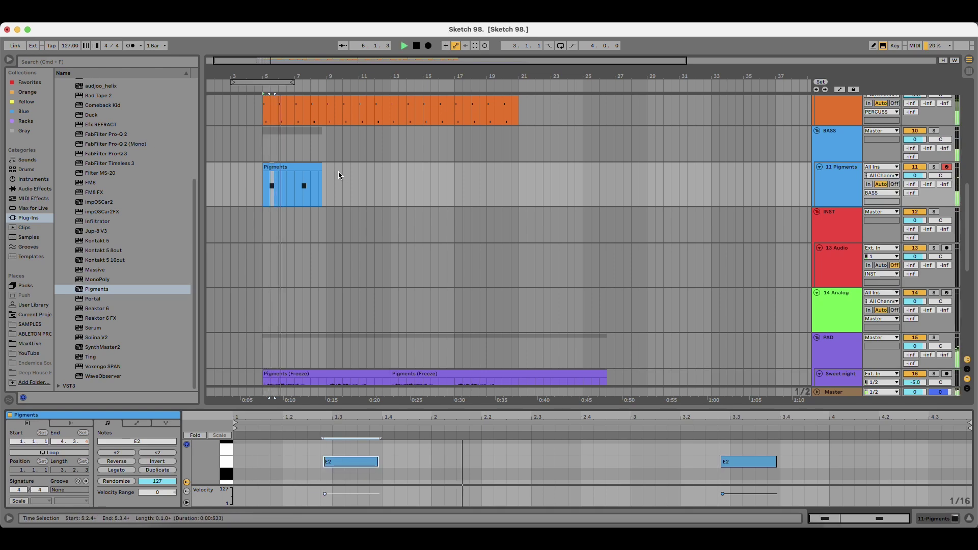
drag(322, 179, 327, 176)
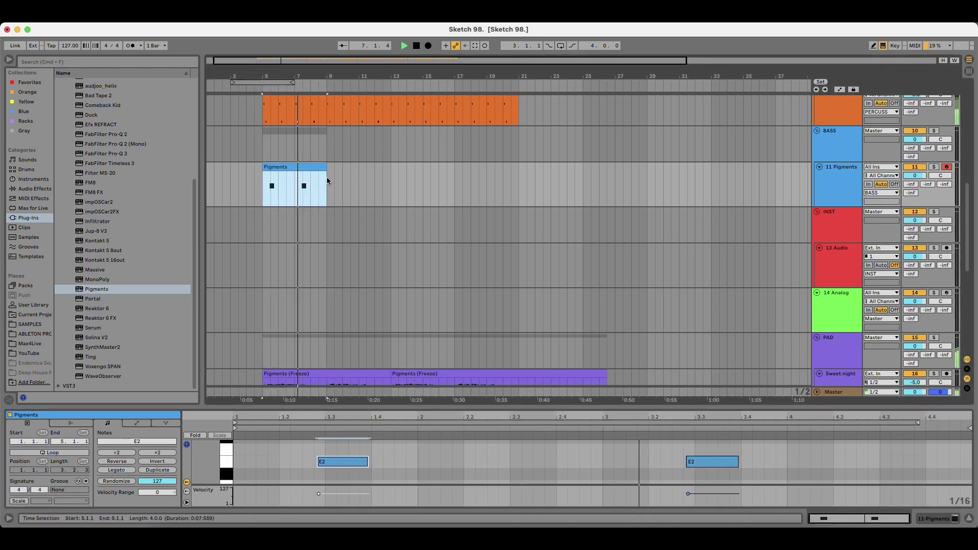
key(space)
click(337, 461)
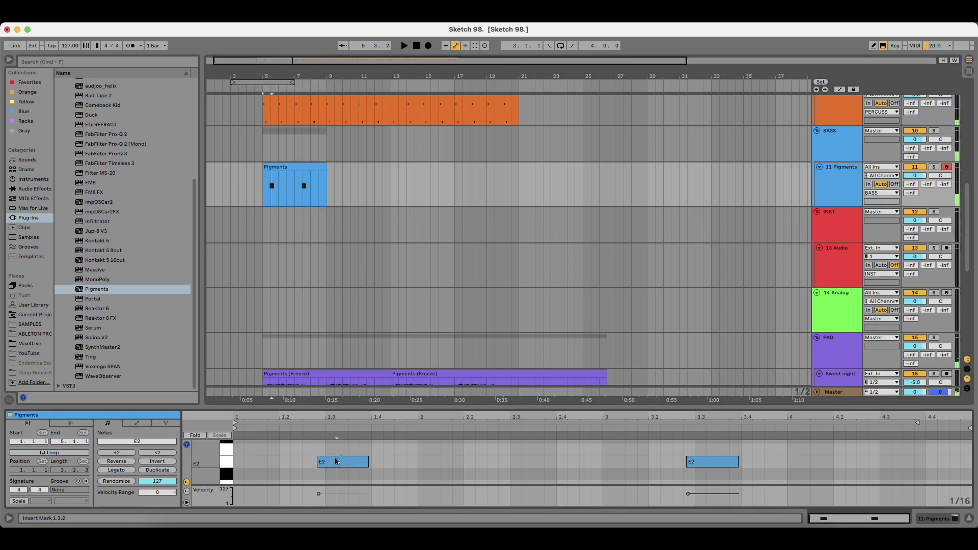
Try shifting both E2 notes slightly later to 1.3.1, and undo the recent clip edits.
key(super+a)
drag(335, 460, 340, 461)
key(space)
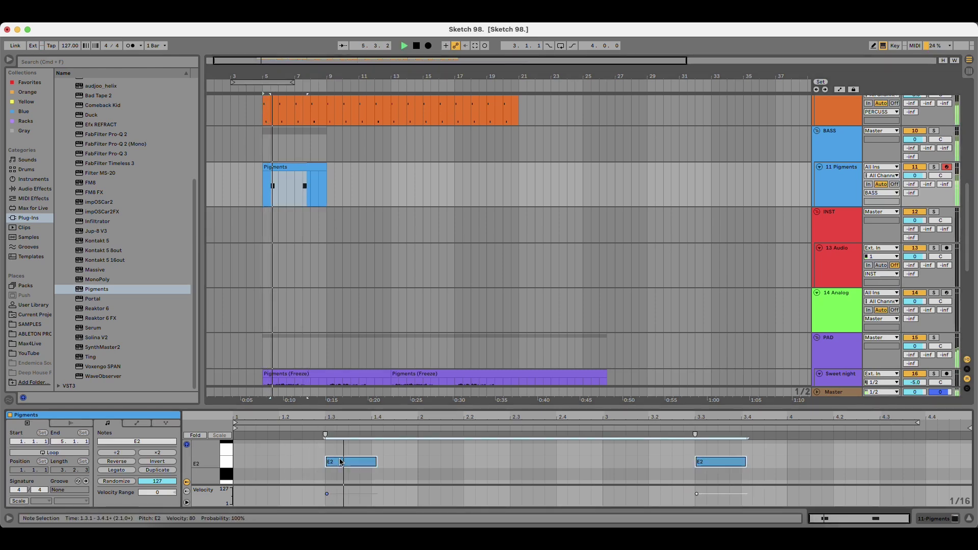
key(super+z)
key(super+z)
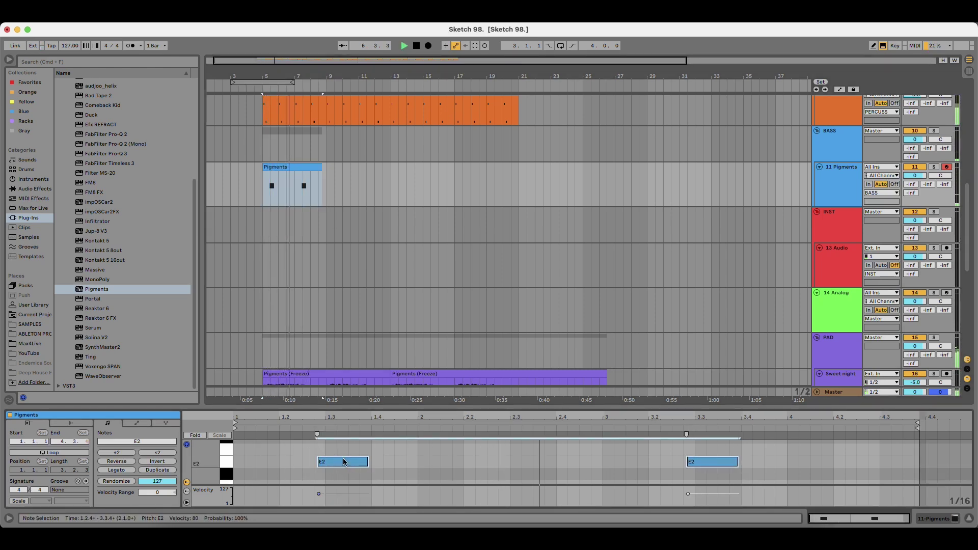
click(406, 459)
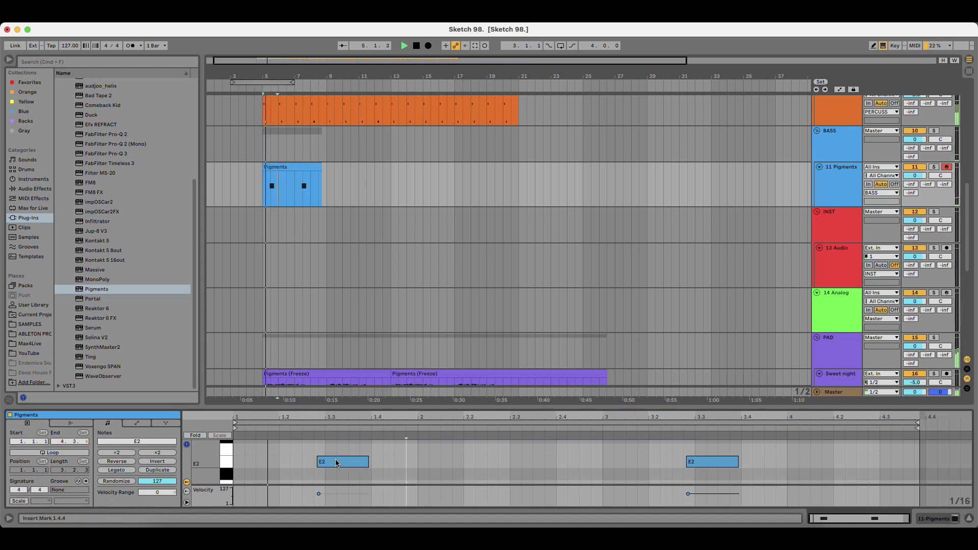
Delete the bass clip on the 11 Pigments track and set the insert point at bar 5.
click(284, 166)
key(Delete)
click(262, 167)
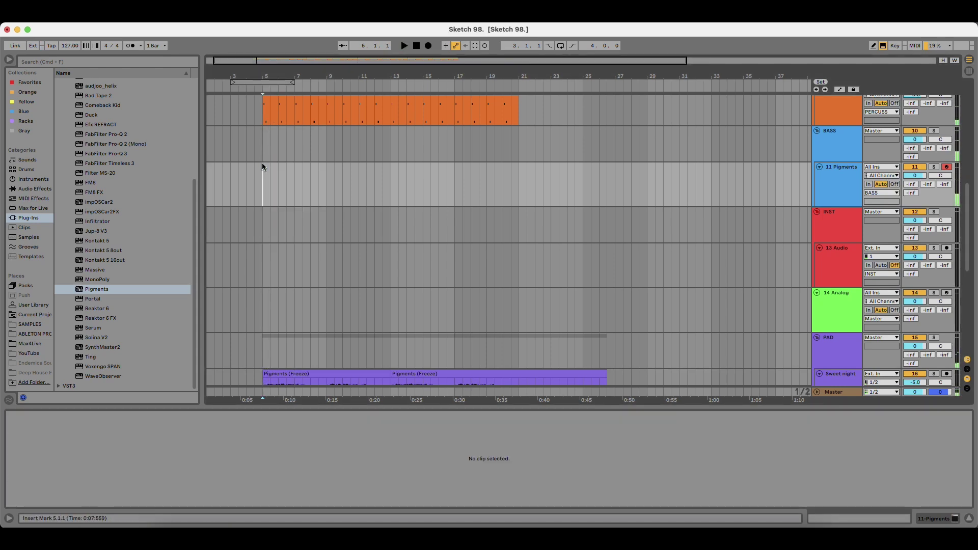
Record a new Pigments bass clip with four E2 notes from bar 5 and extend it to bar 13.
click(842, 182)
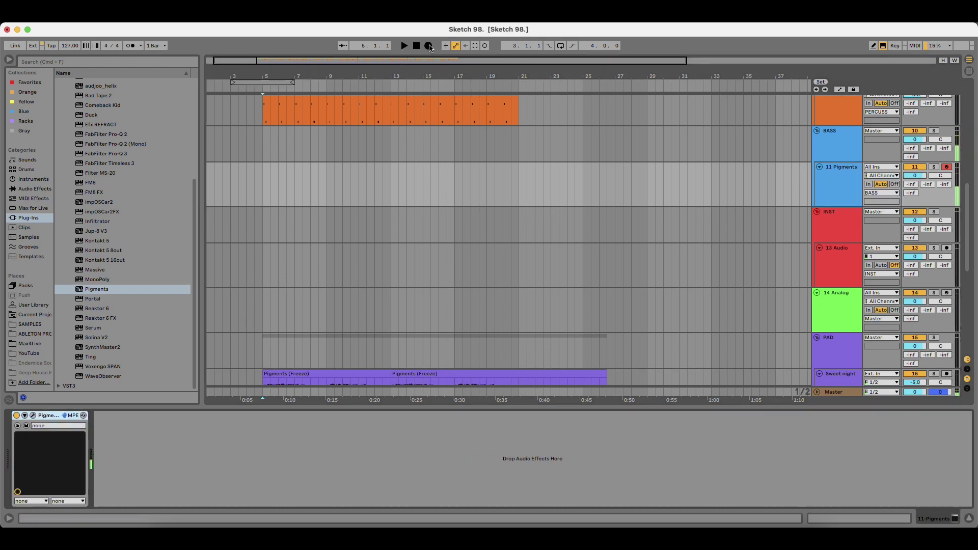
key(F9)
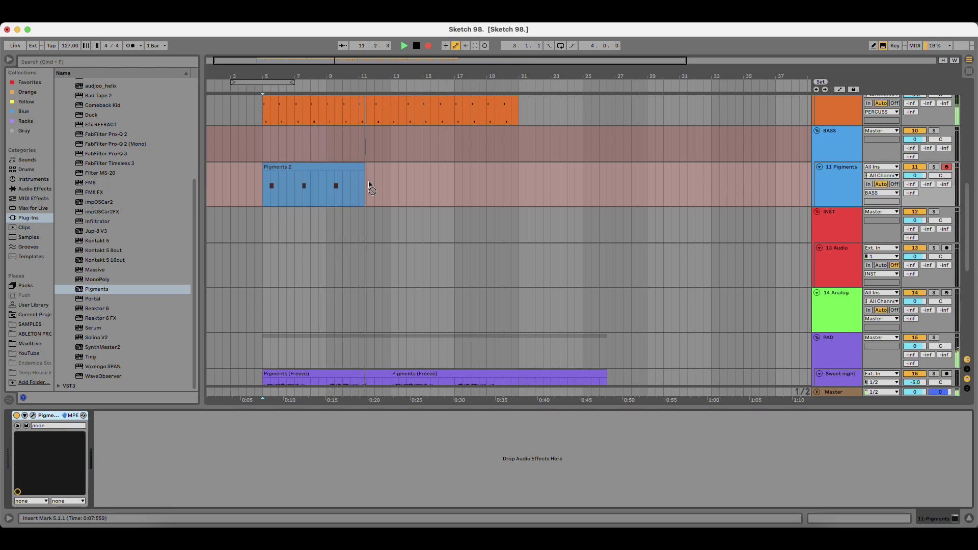
key(space)
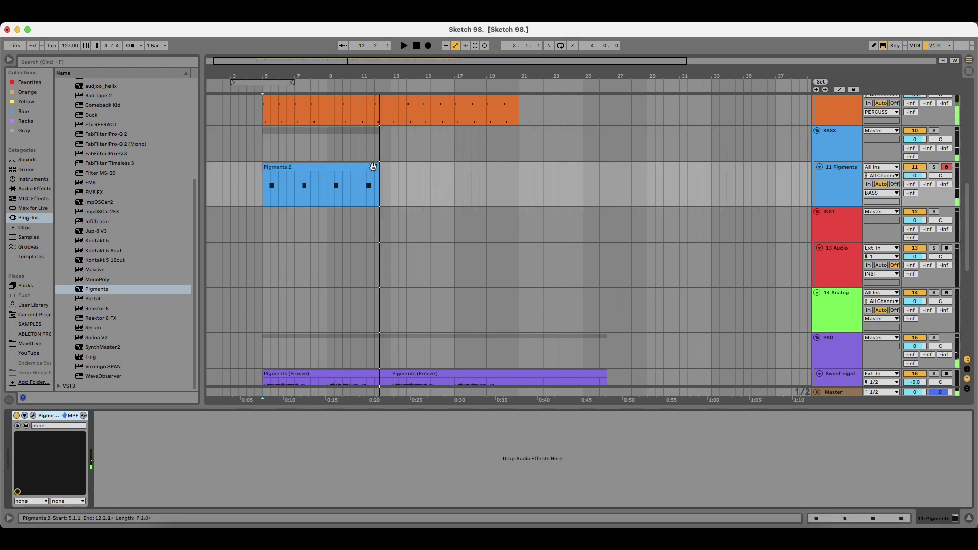
double_click(372, 167)
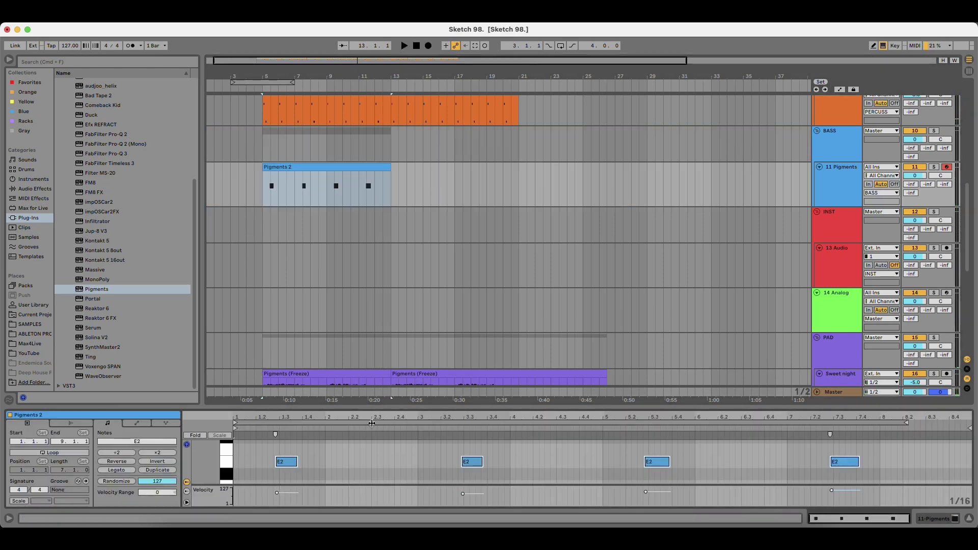
click(360, 457)
click(342, 167)
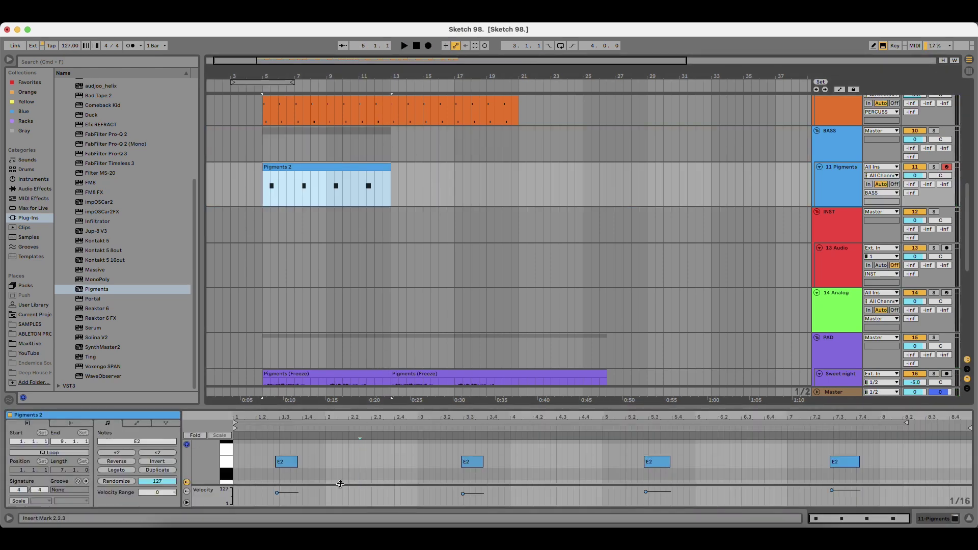
Deactivate the first and third E2 notes and duplicate the bass clip to bar 13.
click(285, 465)
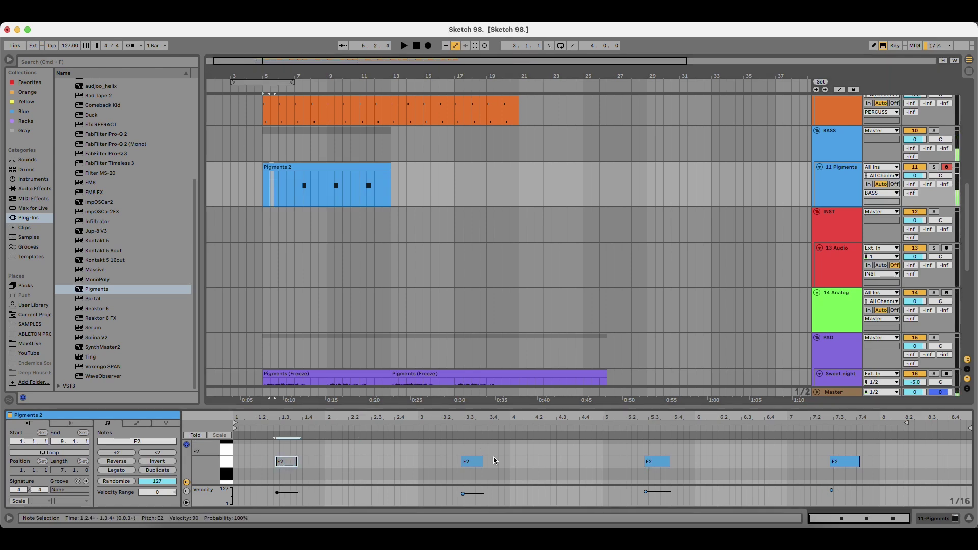
click(656, 464)
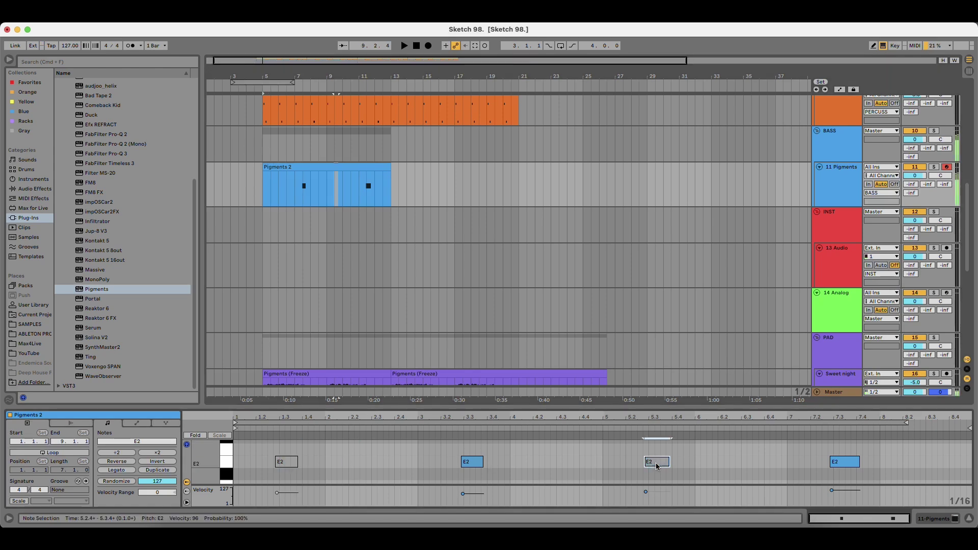
click(322, 166)
key(super+d)
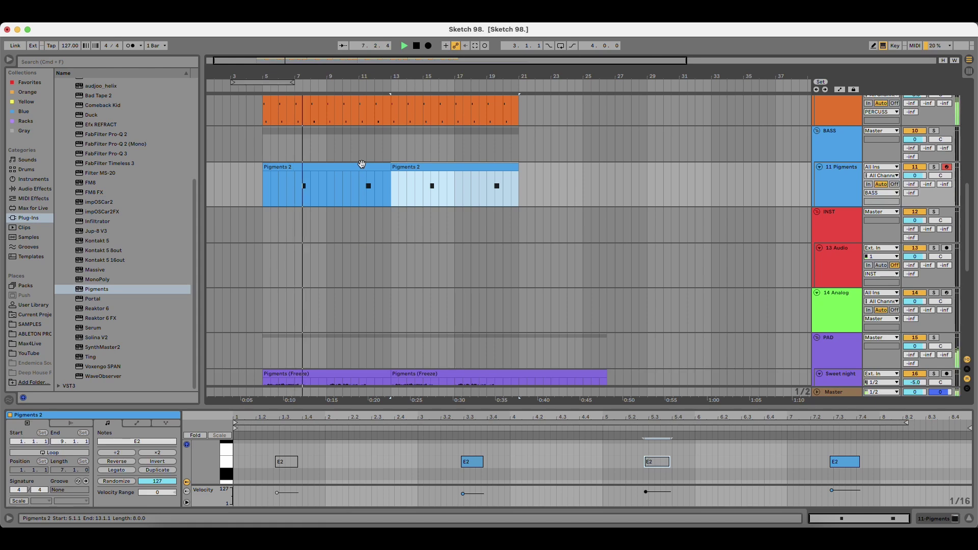
Play the duplicated bass clip and nudge its second E2 note slightly earlier.
key(space)
drag(460, 417, 460, 444)
click(474, 463)
click(424, 427)
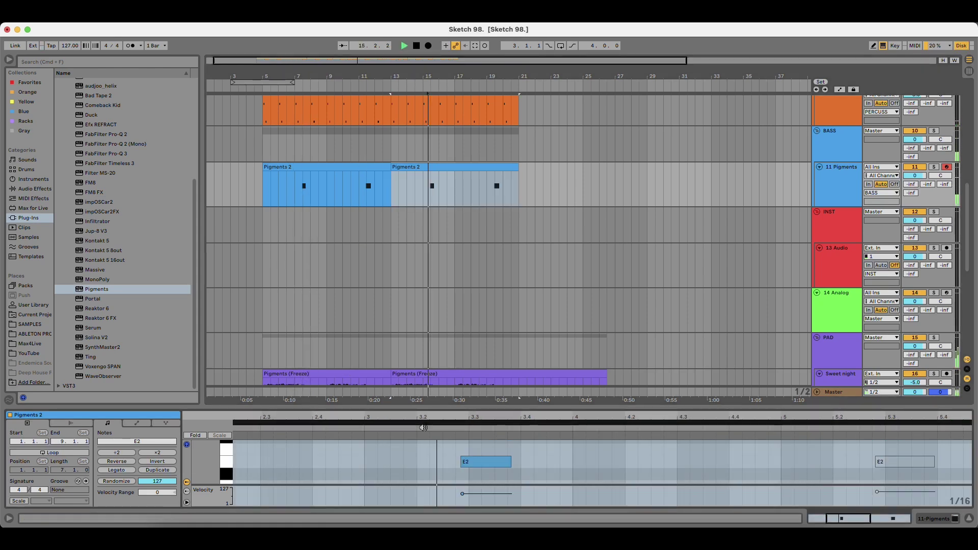
click(423, 428)
key(space)
drag(475, 462, 472, 462)
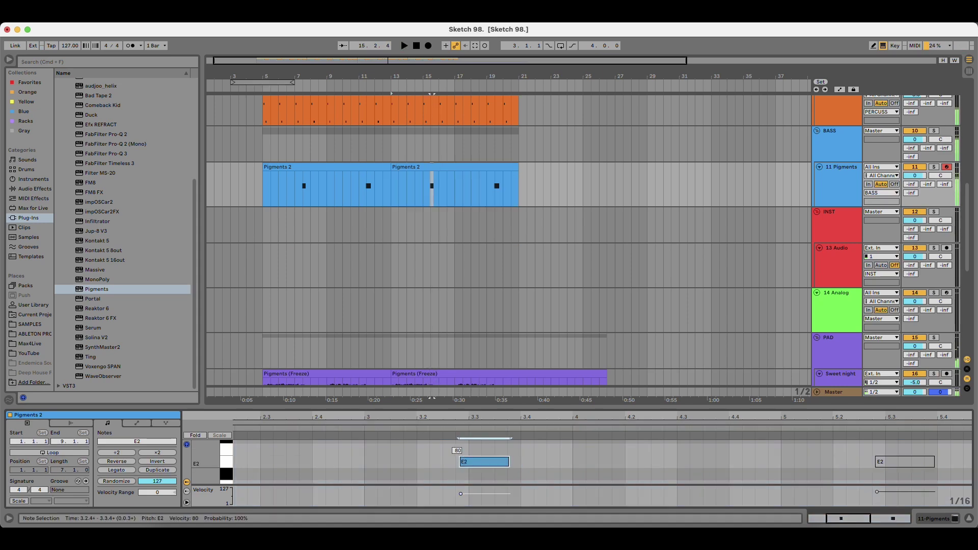
Copy the nudged E2 note over the fourth note, near 7.2.4, in the duplicated clip.
click(432, 432)
drag(601, 417, 462, 382)
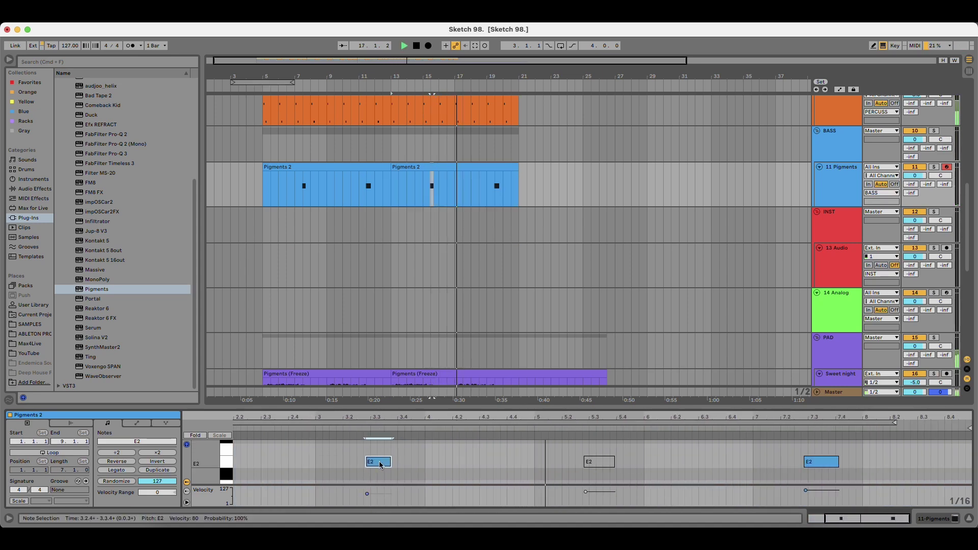
drag(379, 461, 818, 463)
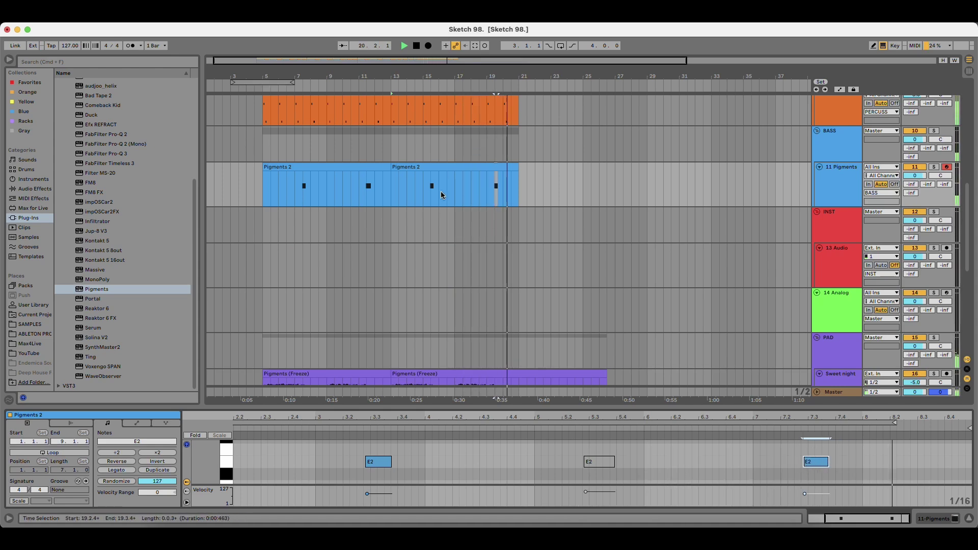
Compare both bass clips by playback and replace the one at bar 5 with a copy of the edited clip.
click(441, 167)
key(space)
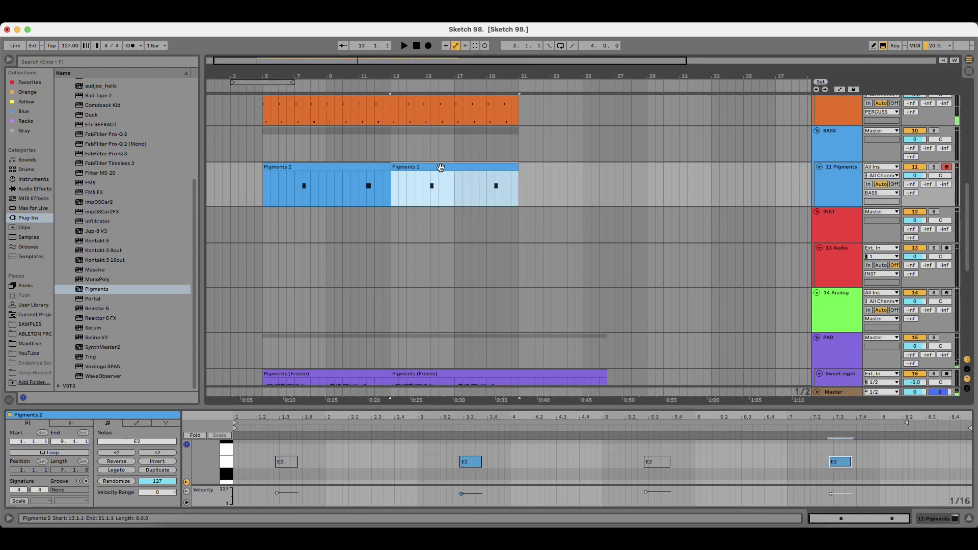
click(364, 168)
key(space)
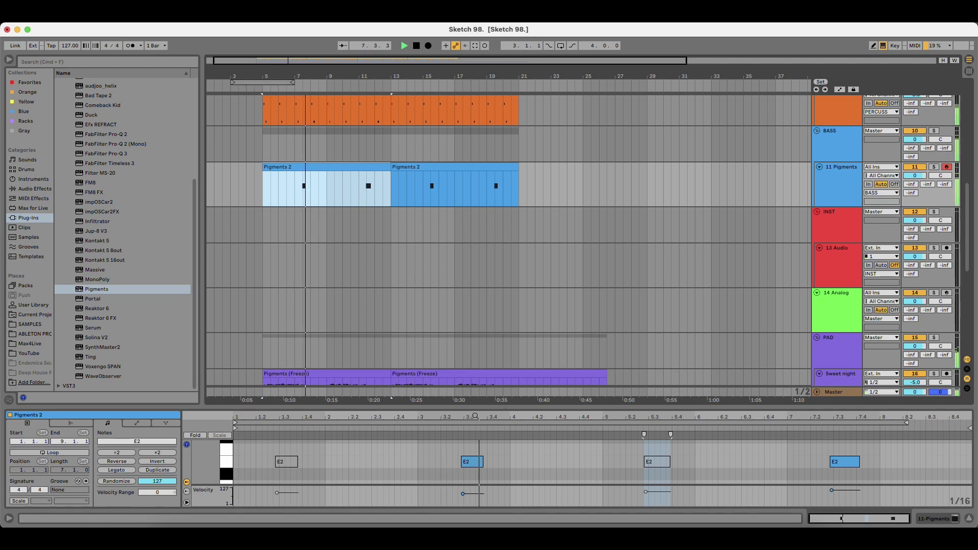
click(432, 170)
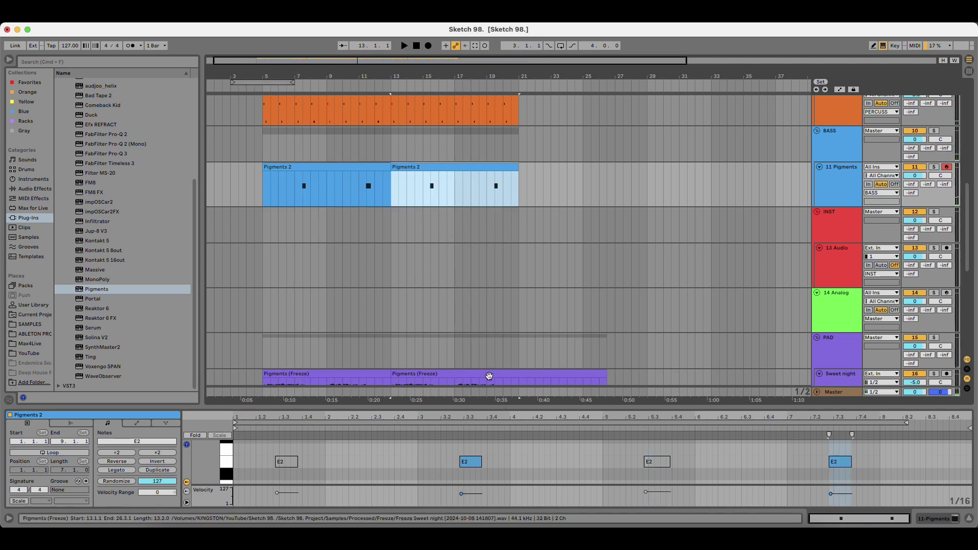
drag(432, 170, 310, 169)
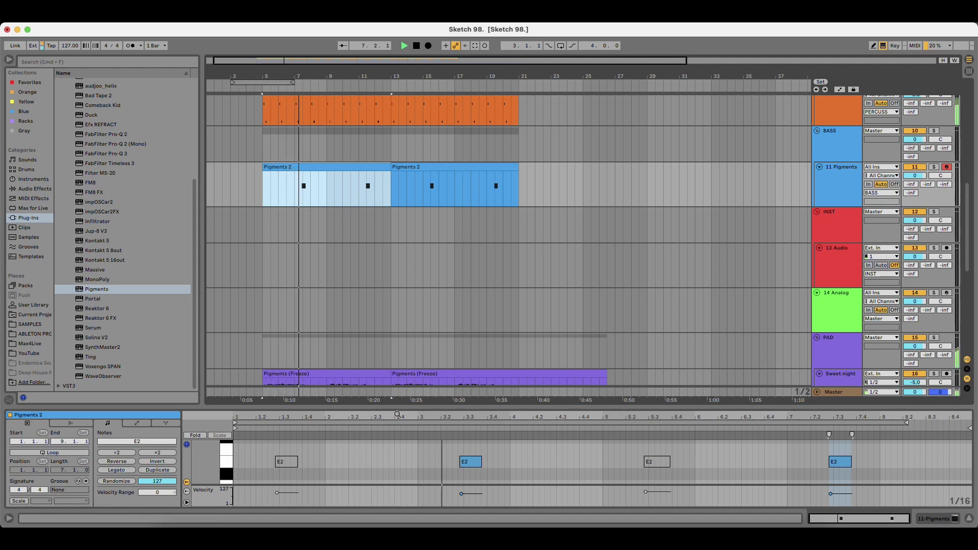
Copy the second E2 note over the deactivated first note of the bar 5 clip and audition it.
key(space)
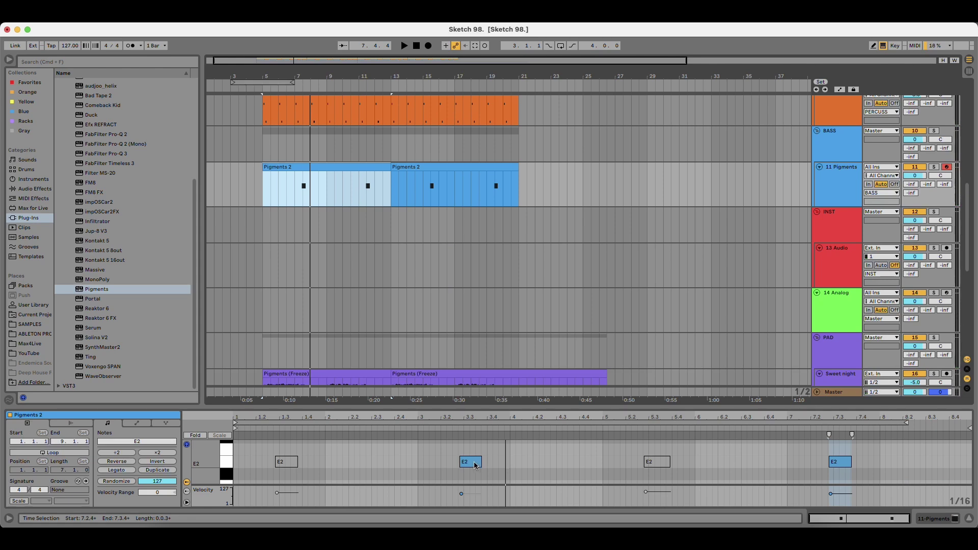
click(290, 464)
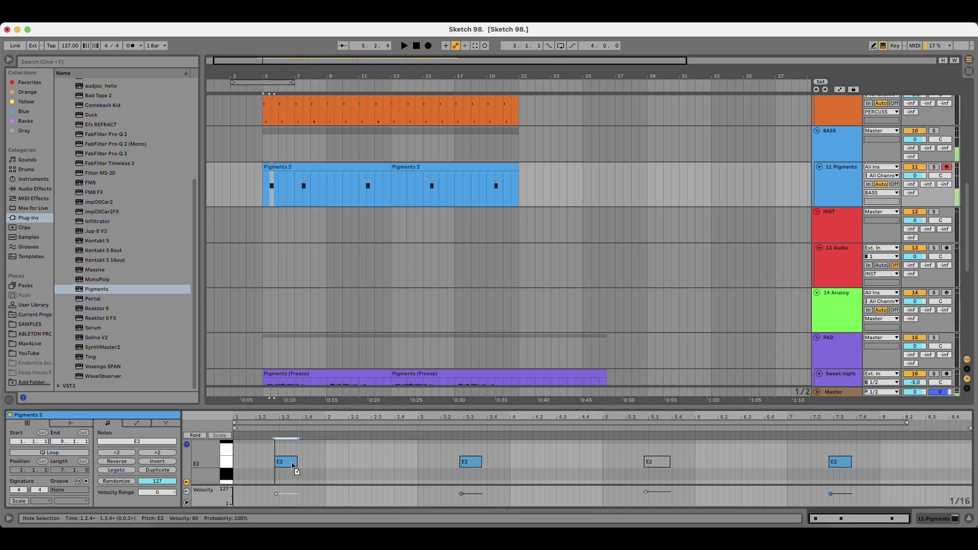
drag(292, 465, 294, 464)
key(space)
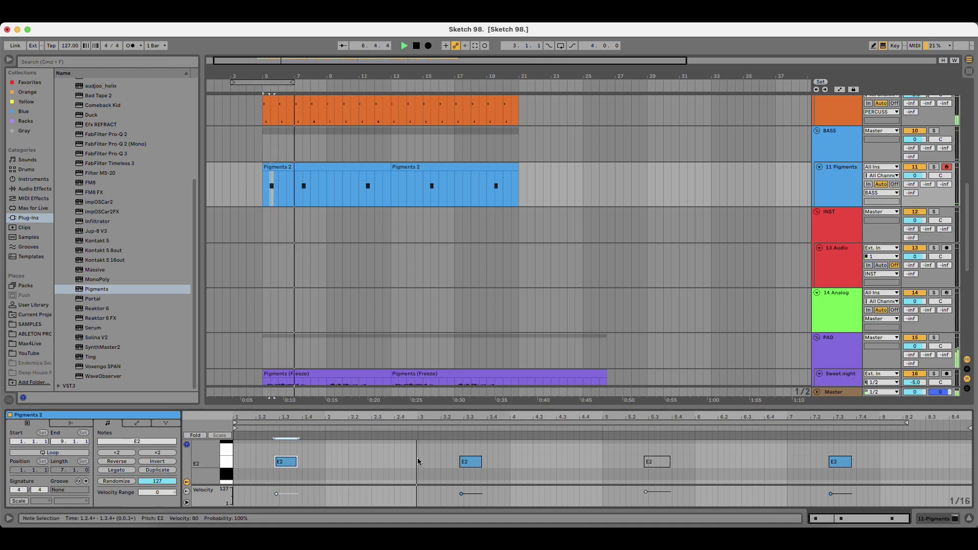
key(space)
Duplicate bars 3–4 of the clip over its bars 5–6, and duplicate the whole clip over the one at bar 13.
drag(419, 458, 601, 467)
key(super+d)
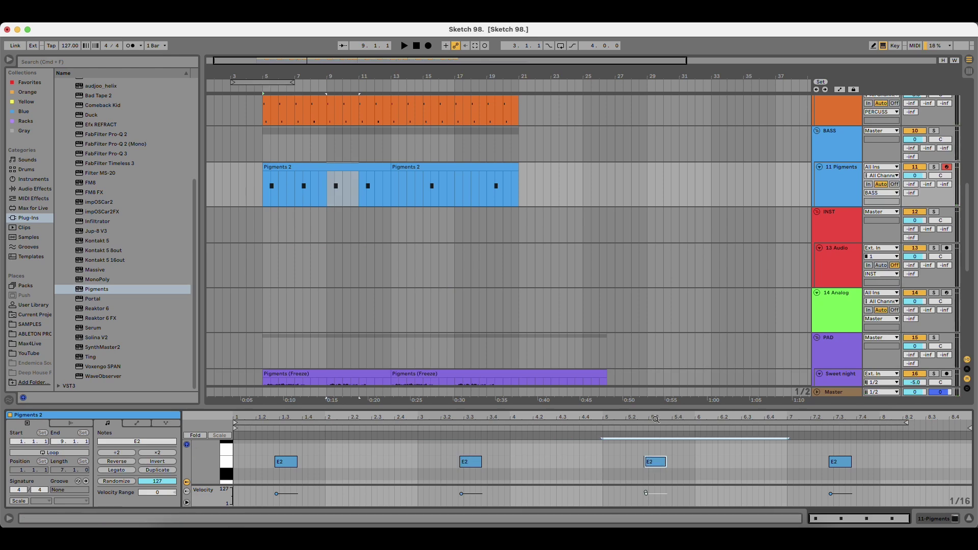
drag(655, 419, 652, 441)
click(599, 472)
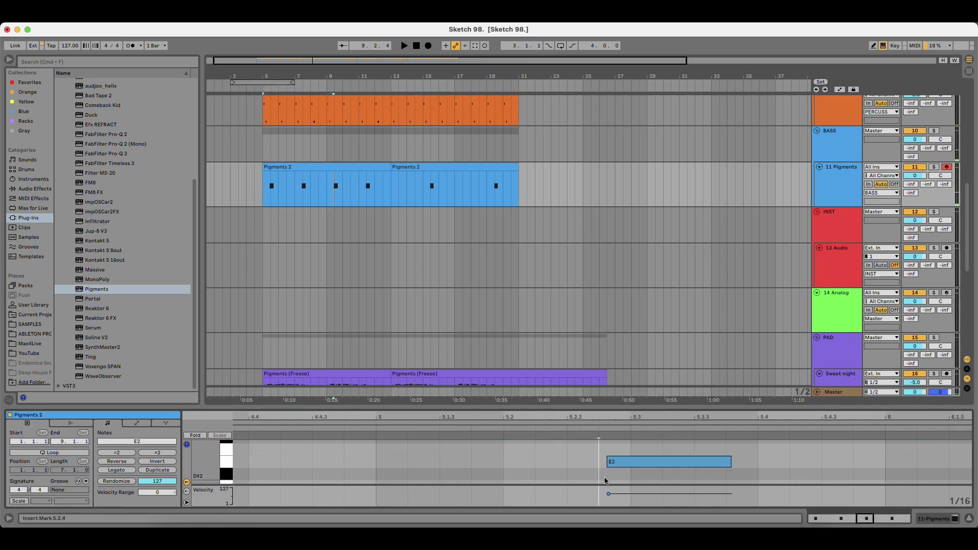
click(373, 168)
key(super+d)
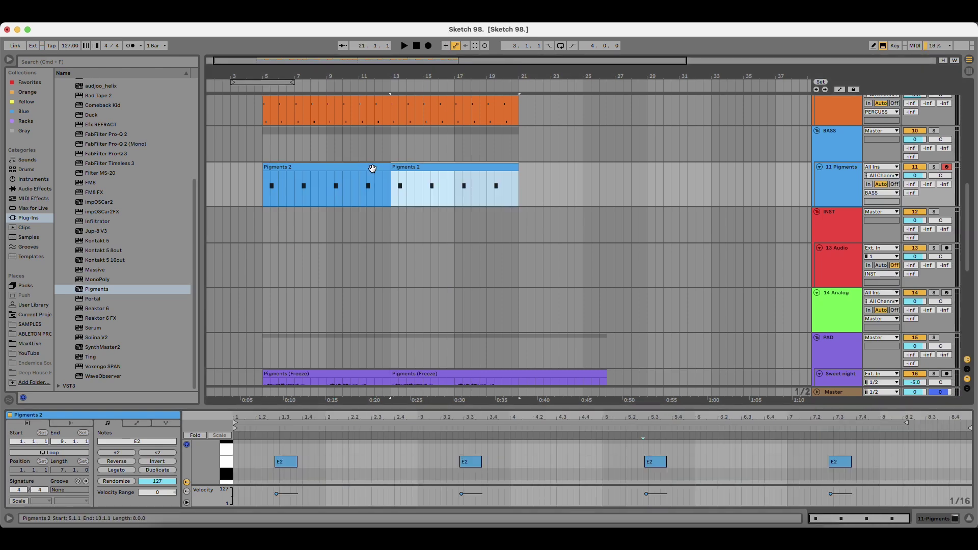
Insert a new MIDI track below 11 Pigments in the BASS group and set its insert point at bar 5.
click(849, 176)
key(super+shift+t)
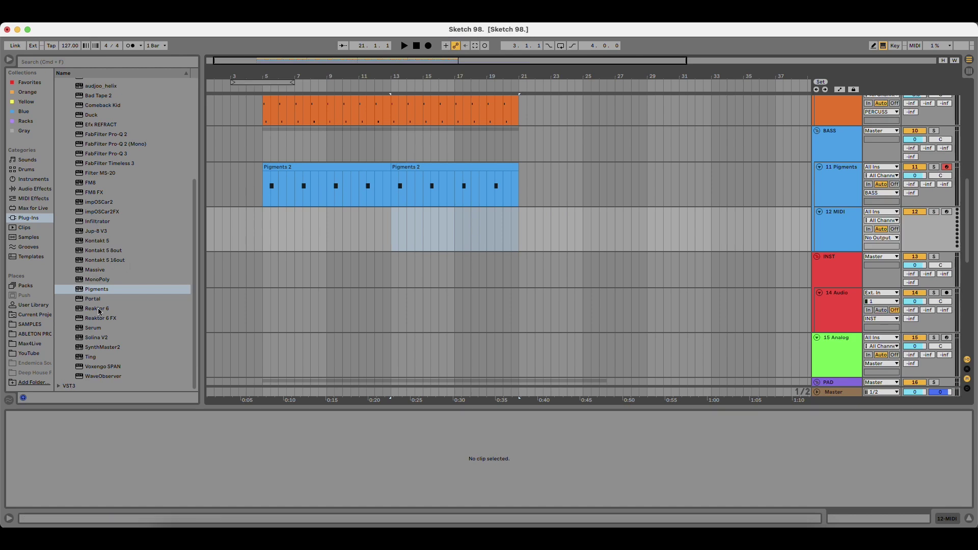
click(259, 235)
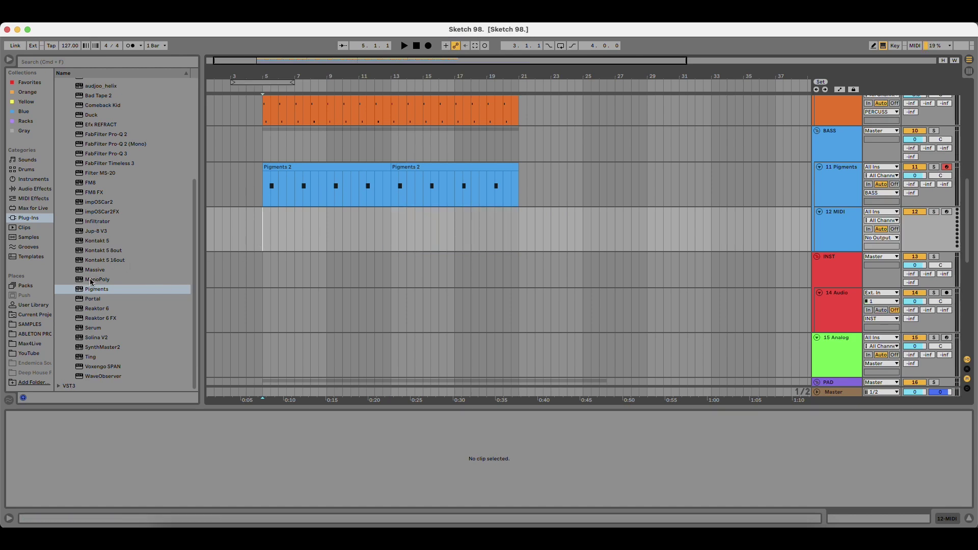
Load the u-he Diva plug-in onto the 12 MIDI track, reposition its window, and open its preset browser.
scroll(117, 309, up, 5)
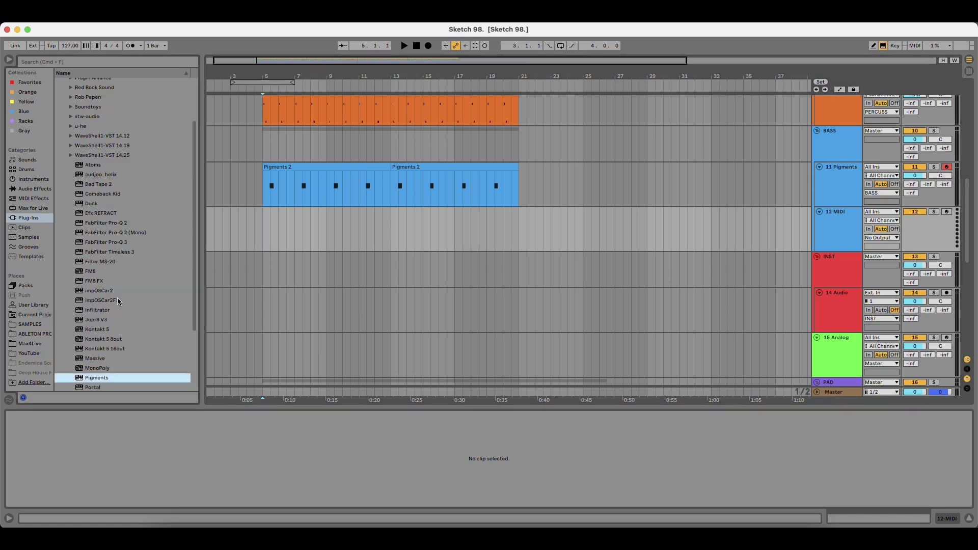
click(72, 182)
drag(92, 194, 377, 230)
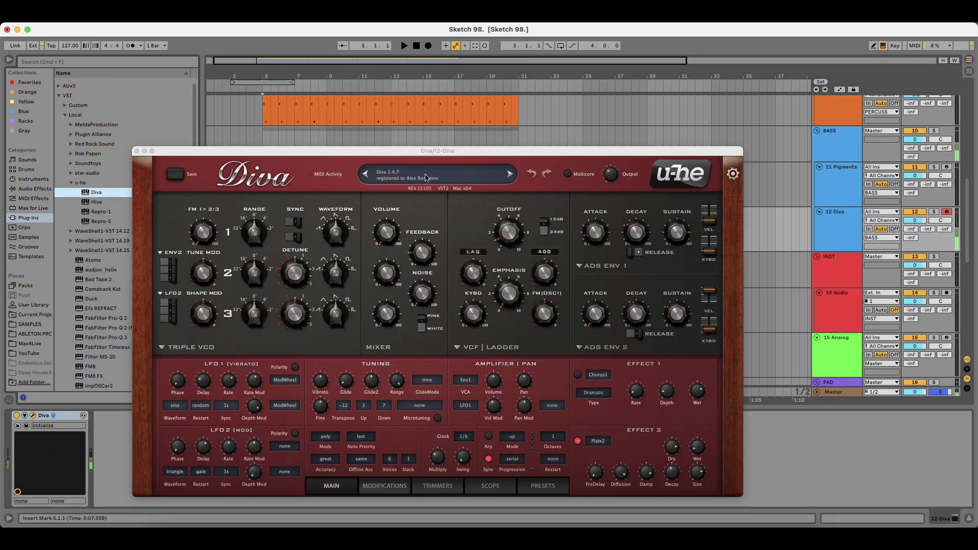
drag(423, 153, 422, 136)
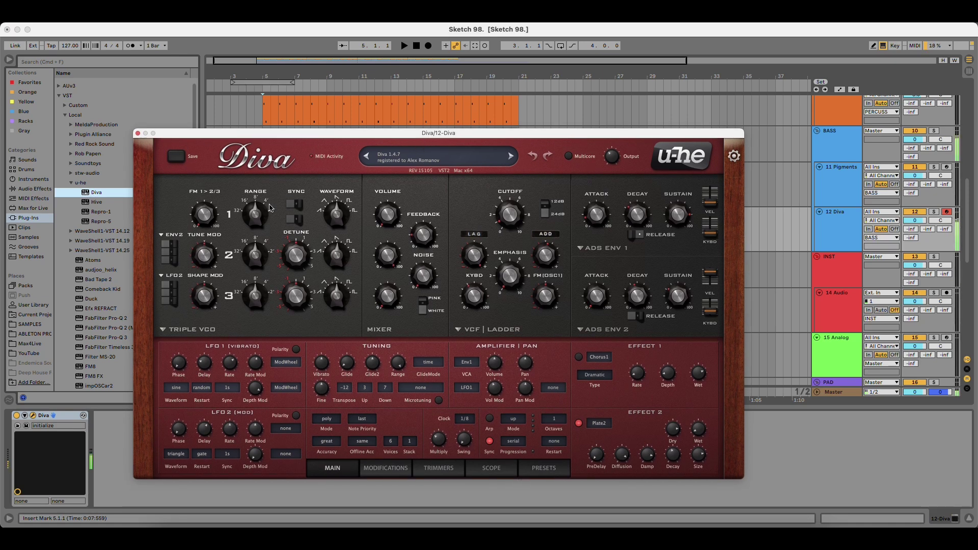
drag(393, 132, 392, 108)
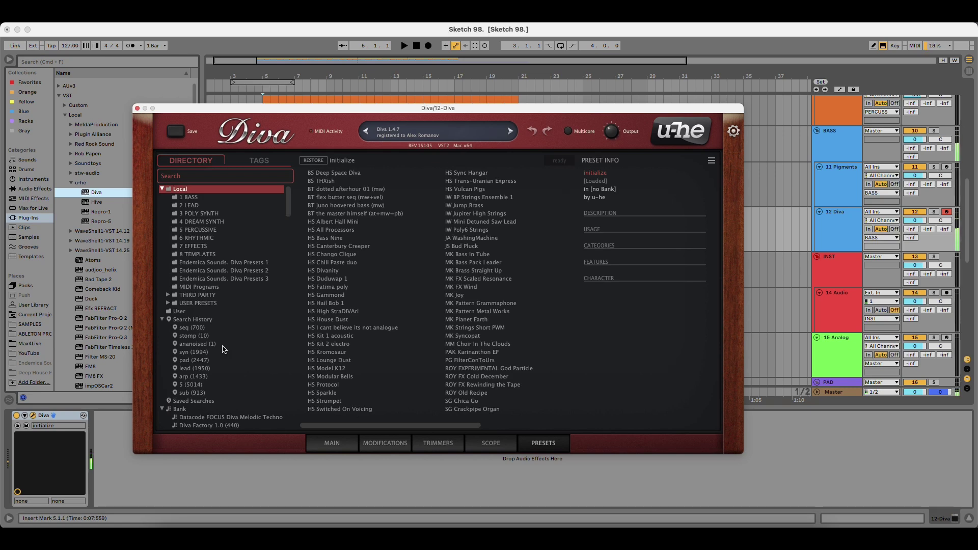
Search the Diva presets for "bass" and audition BAS MID Snappy Midlanders, BAS Neon Land Bass and BAS LOW TriSaw Bass.
click(219, 177)
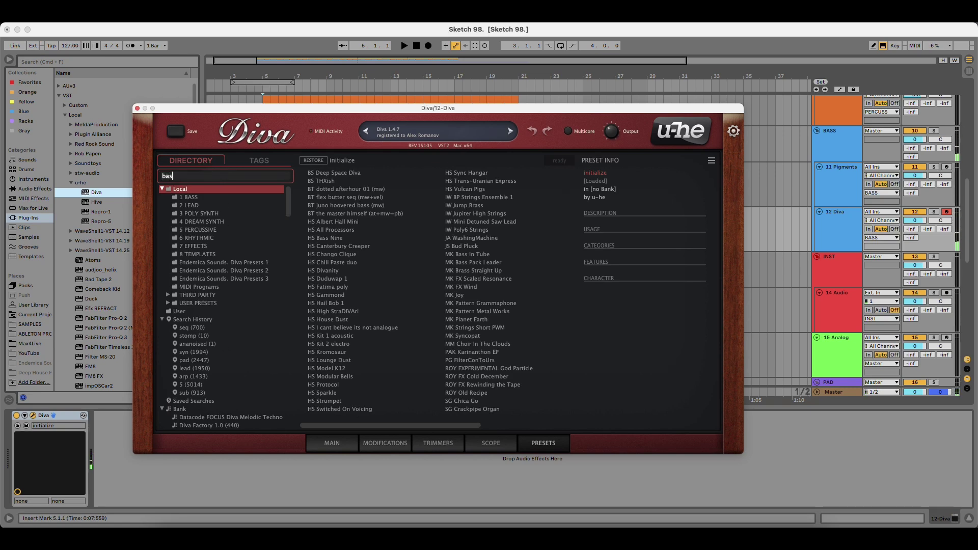
text(bass)
key(Return)
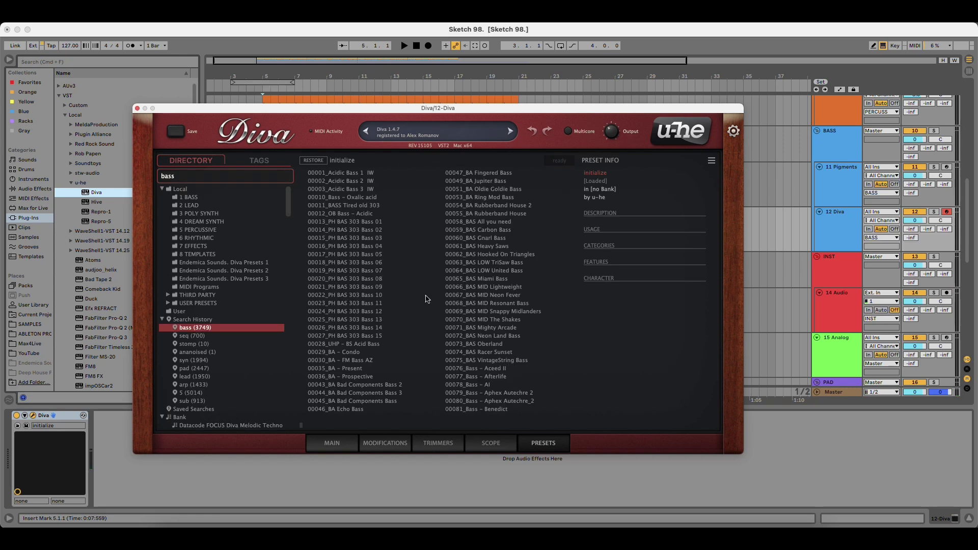
click(497, 311)
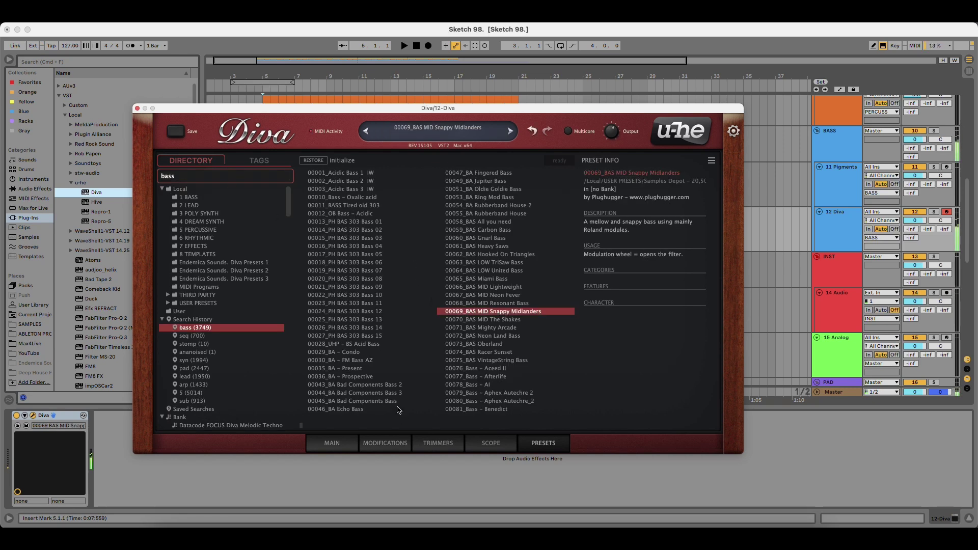
click(494, 336)
click(502, 264)
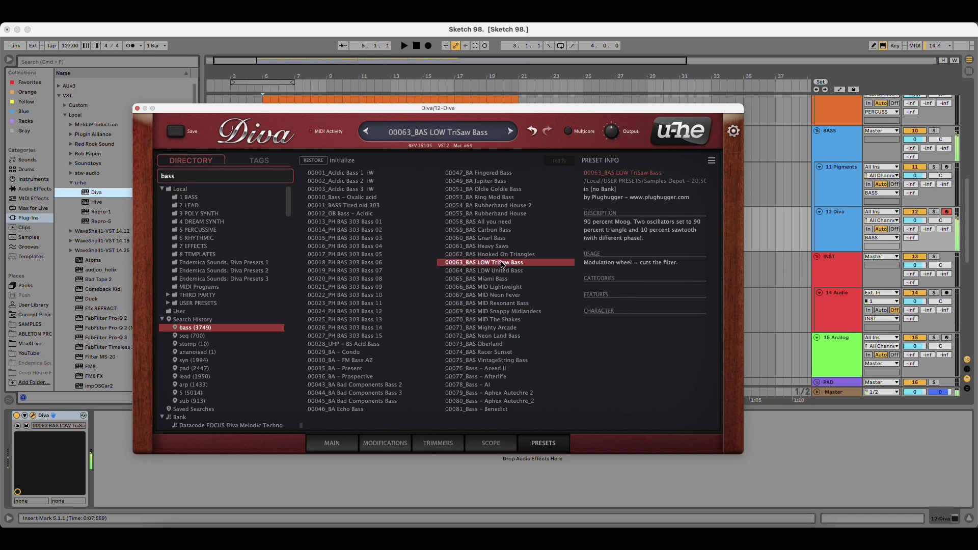
Compare against the armed 11 Pigments track, re-arm 12 Diva, and audition Miami Bass, Mighty Arcade and other bass presets.
click(946, 168)
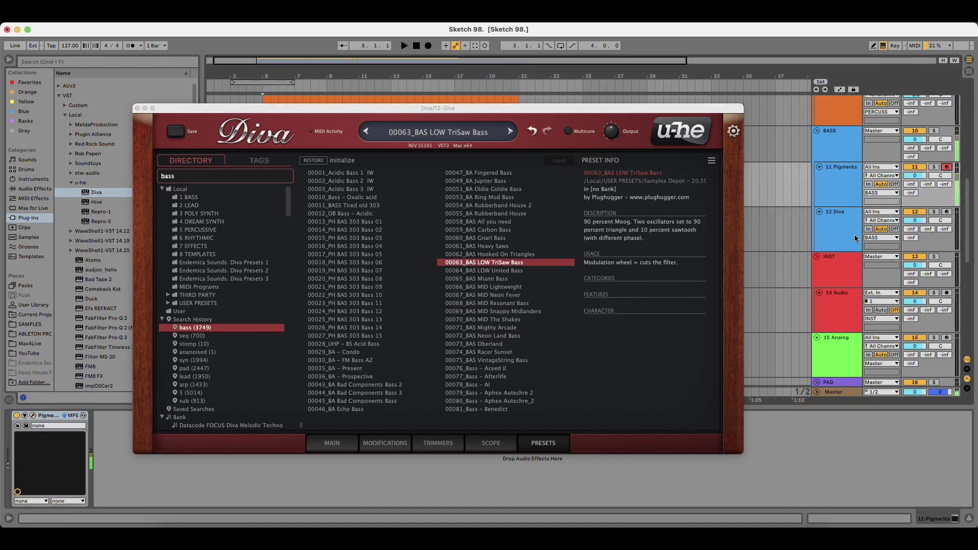
click(947, 212)
click(492, 279)
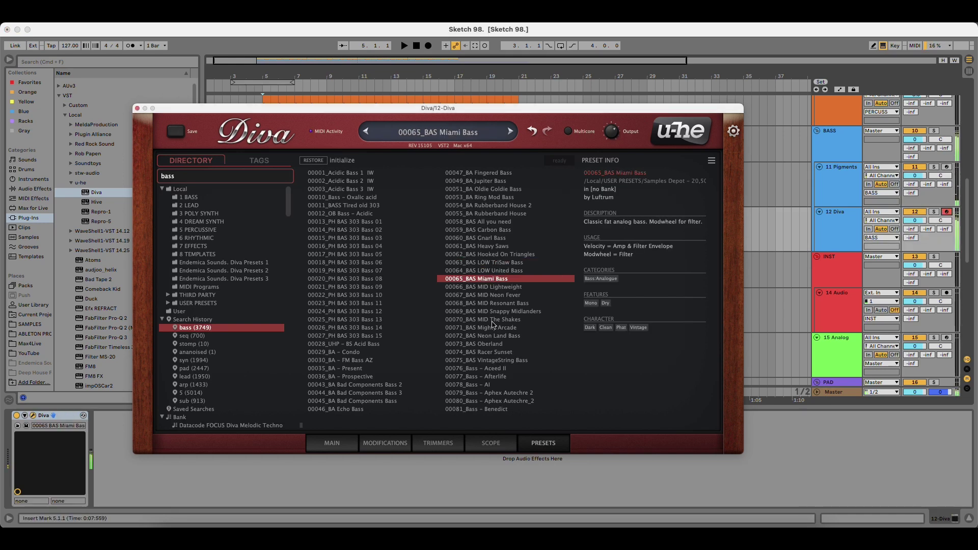
click(491, 328)
click(499, 312)
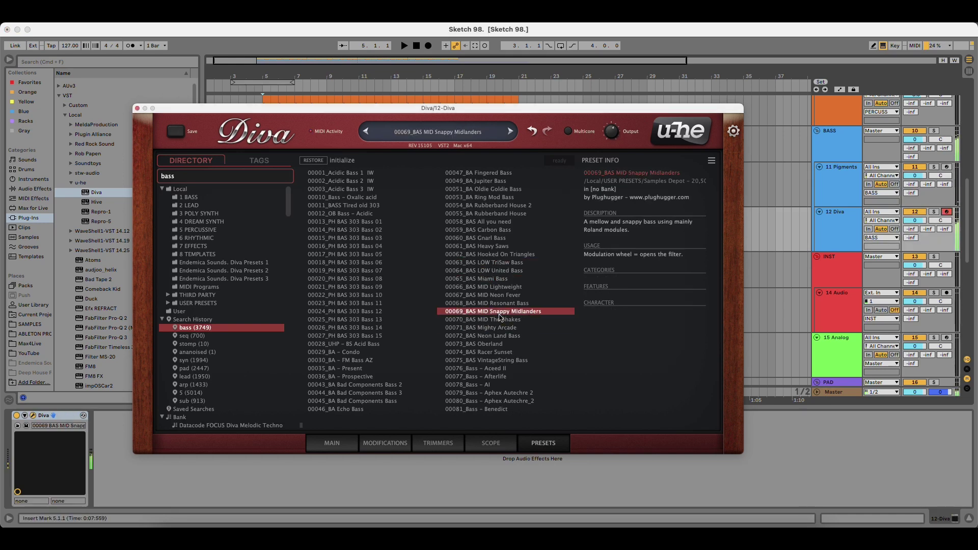
click(487, 386)
Audition further bass results in the Diva preset list, including BS Tapestries and BS The Short Sea.
drag(302, 428, 319, 427)
click(345, 305)
click(356, 320)
click(356, 335)
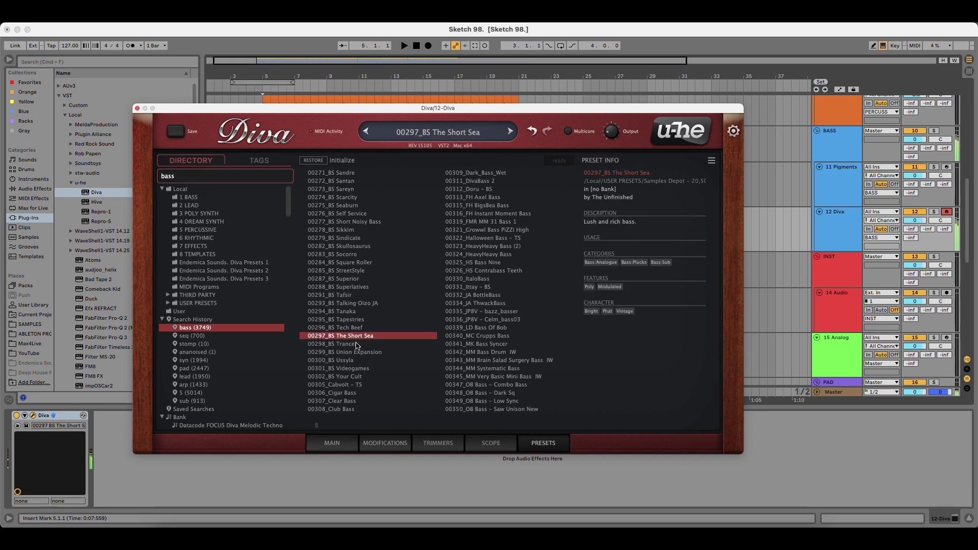
click(356, 344)
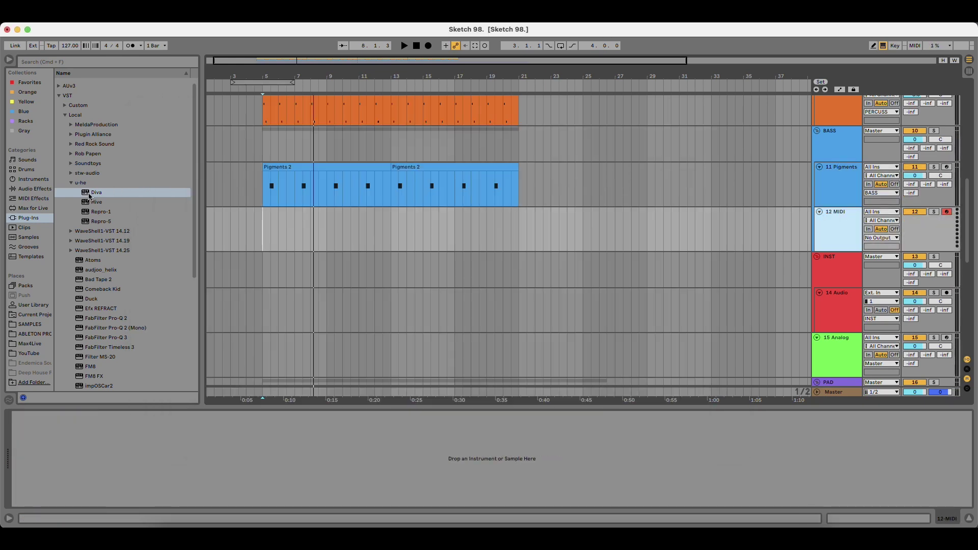
Load a fresh Diva onto the 12 MIDI track with the BS Blob preset from Endemica Sounds. Diva Presets 2, and close its window.
drag(96, 193, 386, 251)
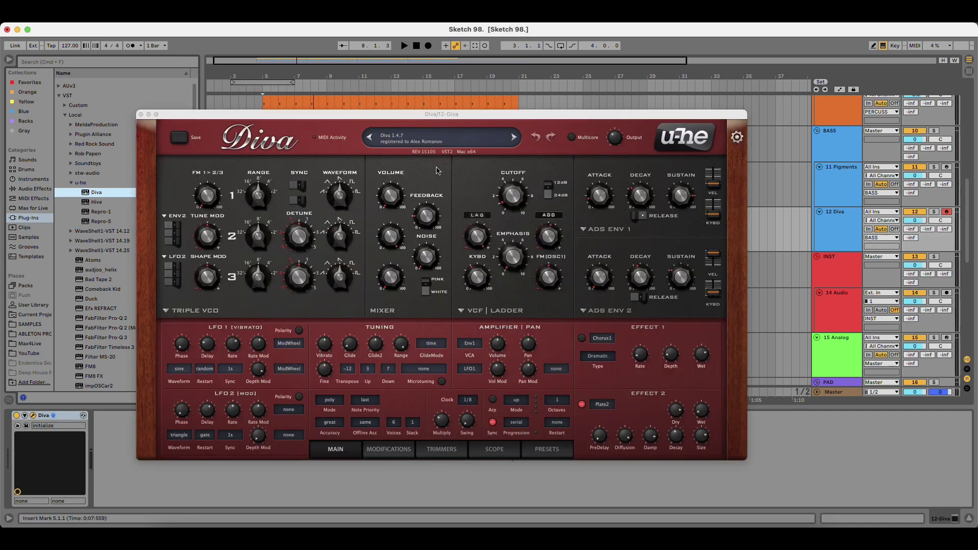
click(556, 449)
click(242, 280)
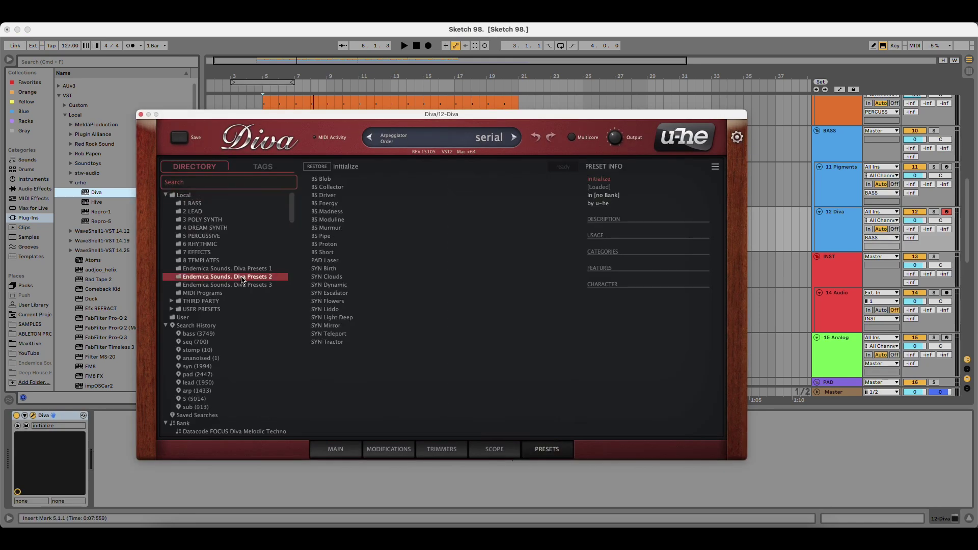
click(326, 181)
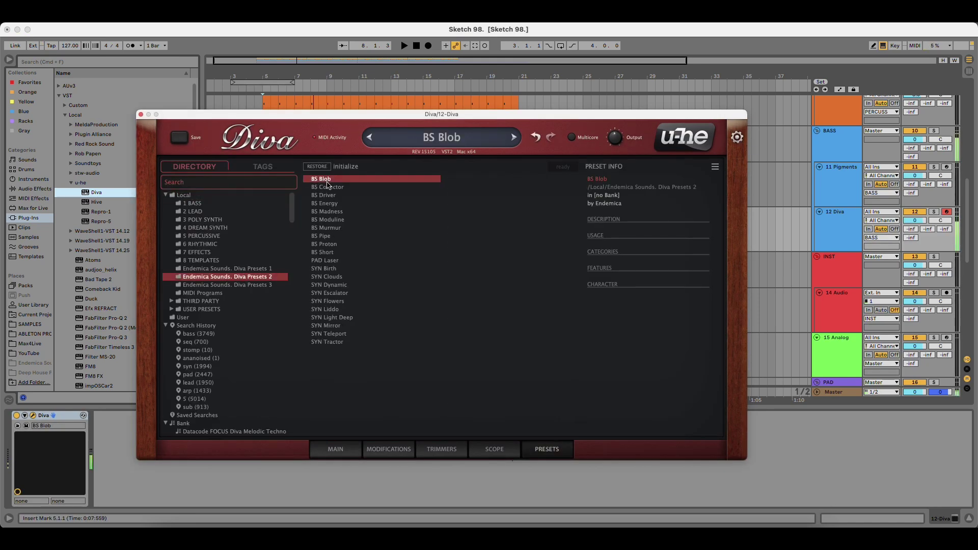
click(141, 114)
Record a two-note E2 bass take on the 12 Diva track starting at bar 5.
click(267, 221)
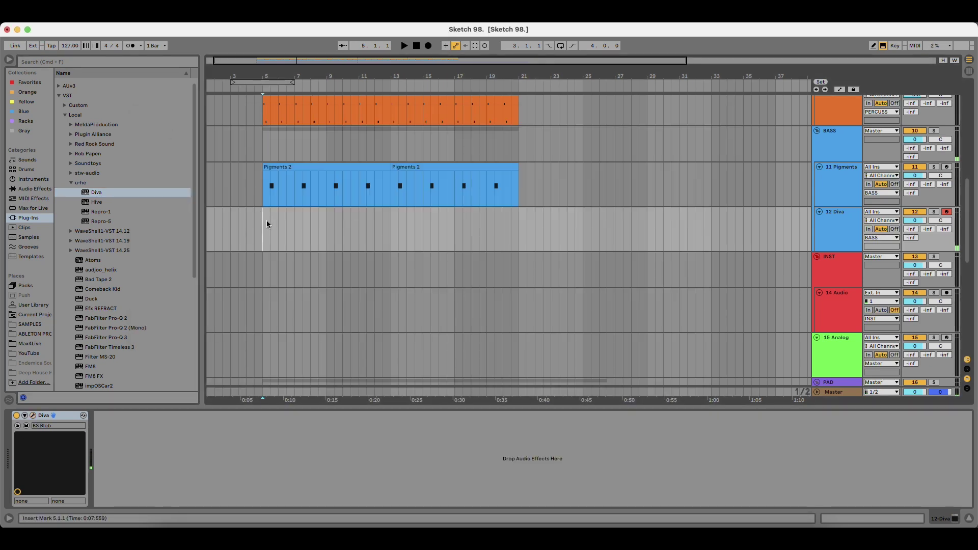
click(428, 46)
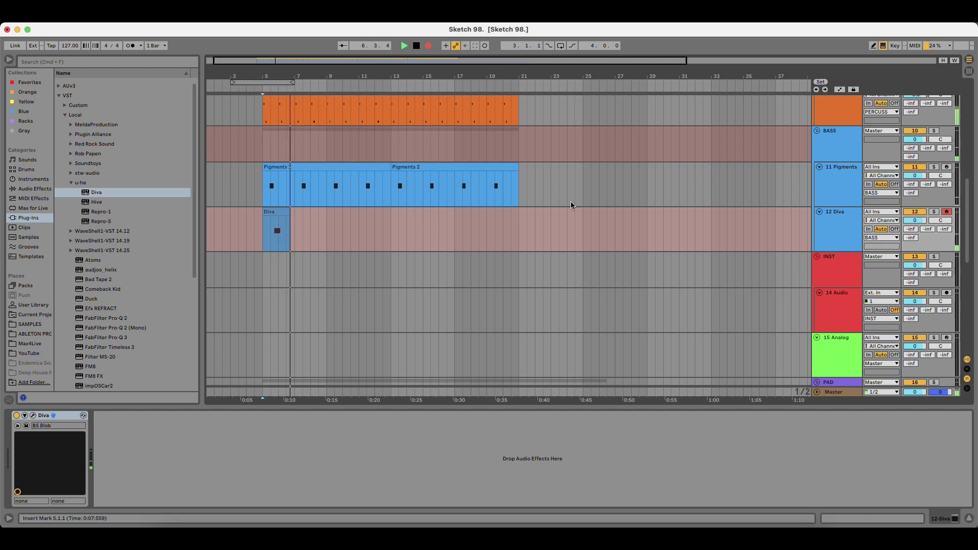
key(space)
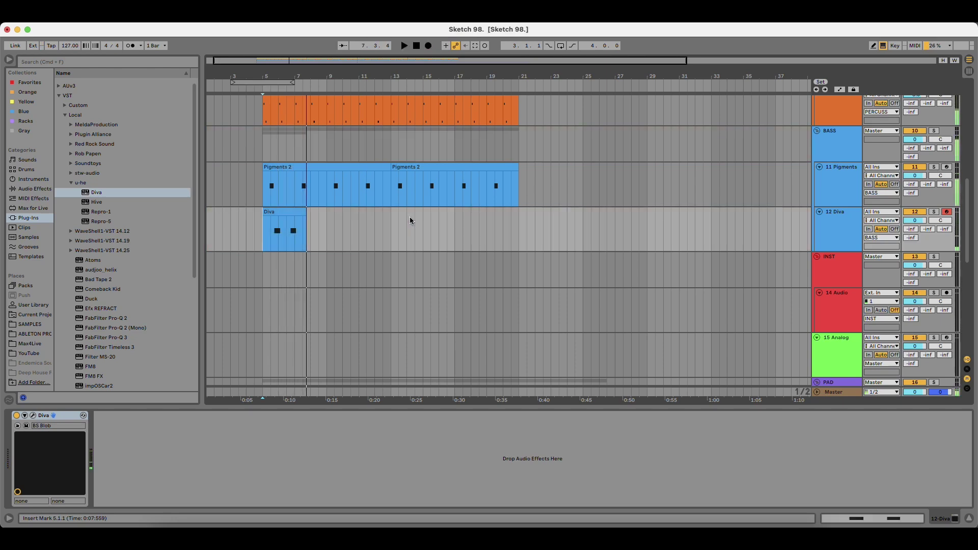
Deactivate the 11 Pigments track and delete both of its Pigments 2 clips.
click(915, 167)
click(302, 168)
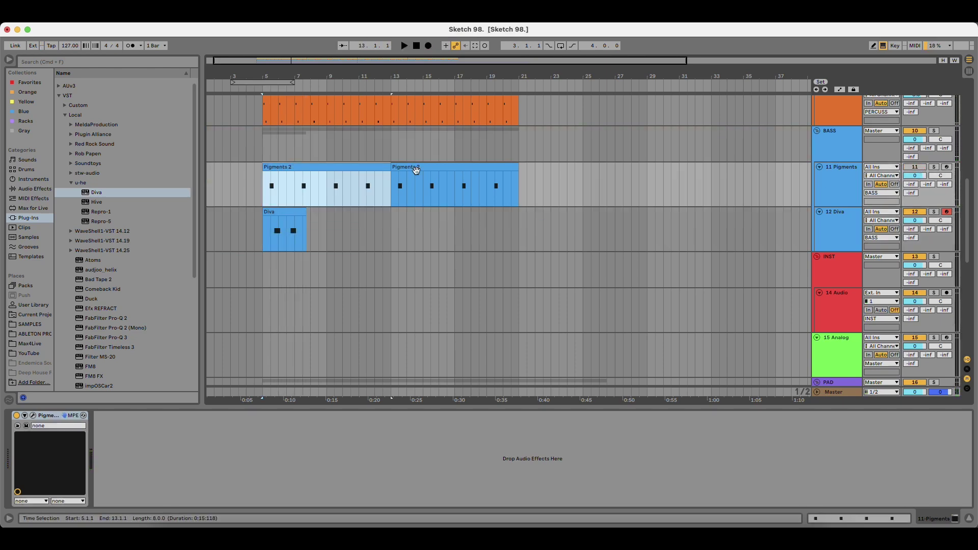
key(Delete)
click(415, 168)
key(Delete)
Quantize and slightly shorten both E2 notes in the recorded Diva clip, playing it back to check.
click(296, 208)
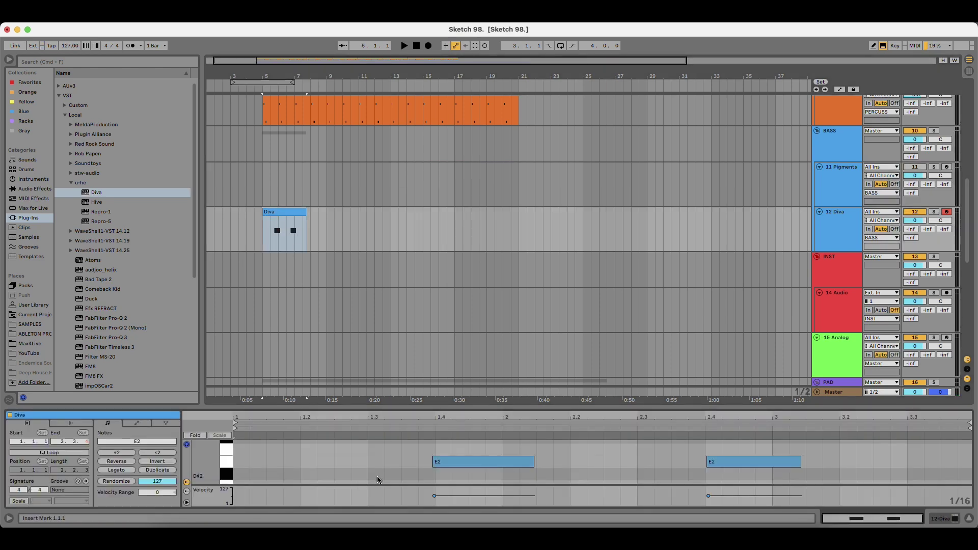
key(space)
click(581, 462)
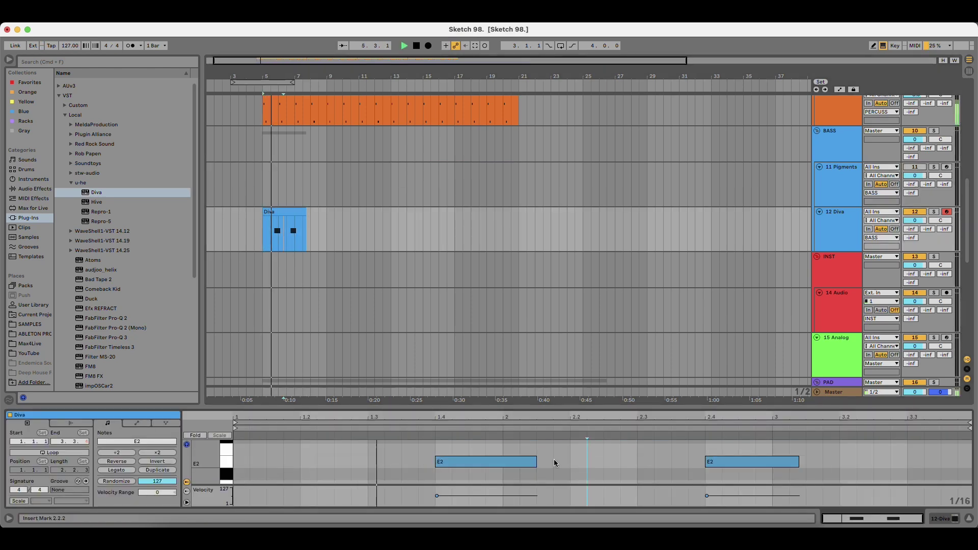
key(space)
click(521, 465)
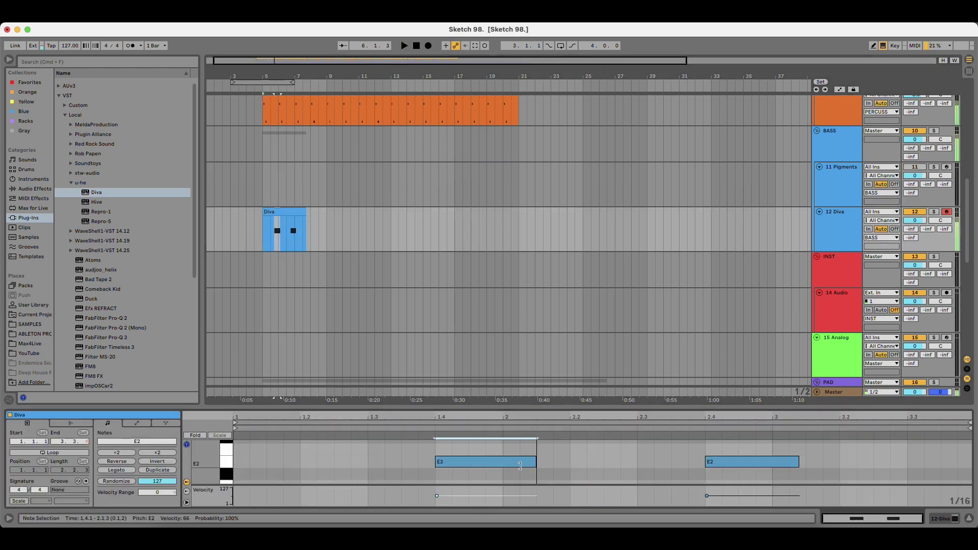
drag(521, 466, 742, 463)
key(space)
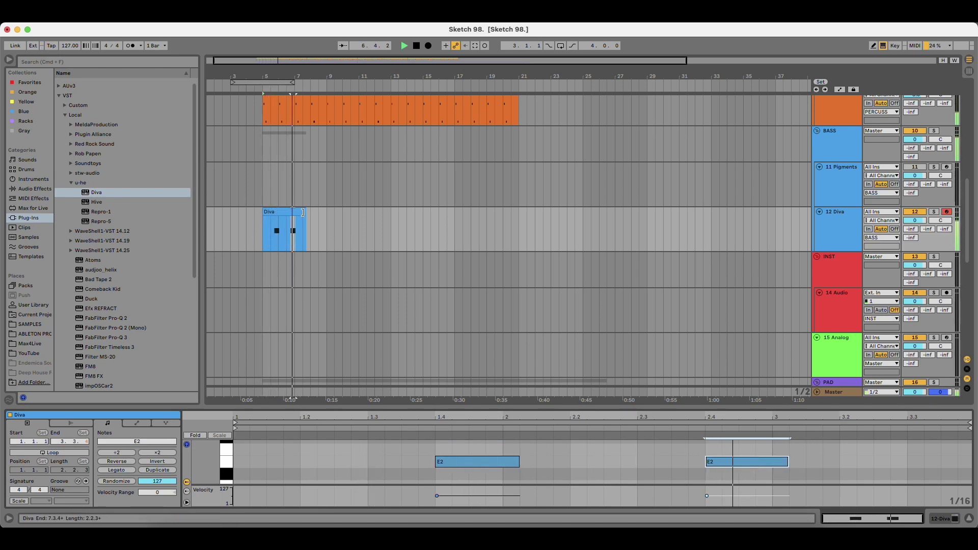
Trim the Diva clip to two bars with only its first E2 note and duplicate it three times up to bar 13.
double_click(730, 465)
drag(305, 212, 294, 211)
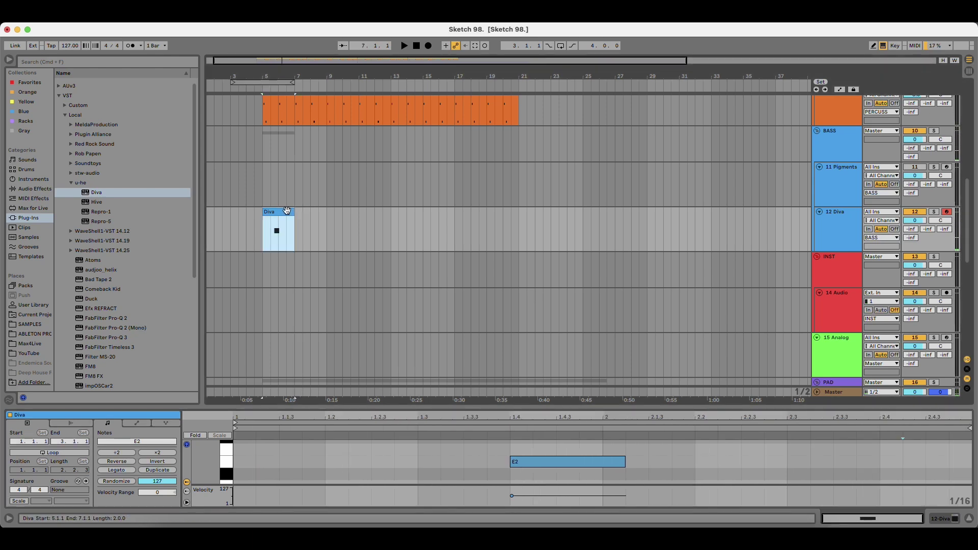
key(super+d)
key(super+d)
key(super+d)
Play from bar 5 and duplicate the four Diva clips together so they fill bars 13 to 21.
key(space)
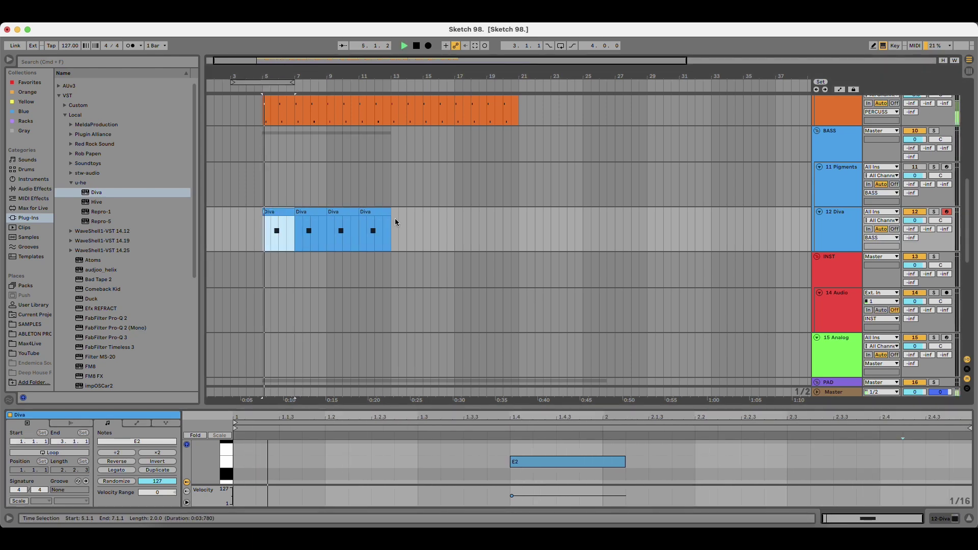
shift+click(278, 219)
shift+click(277, 212)
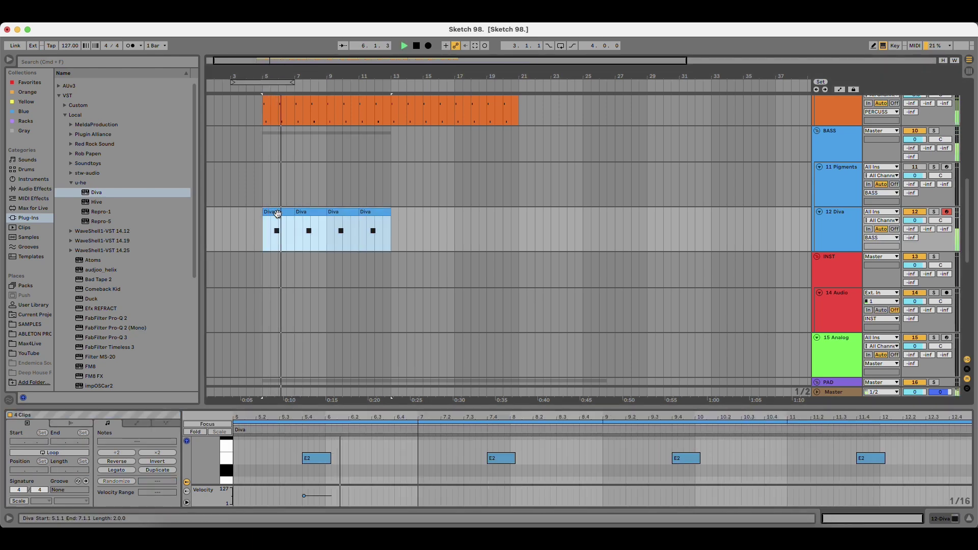
key(super+d)
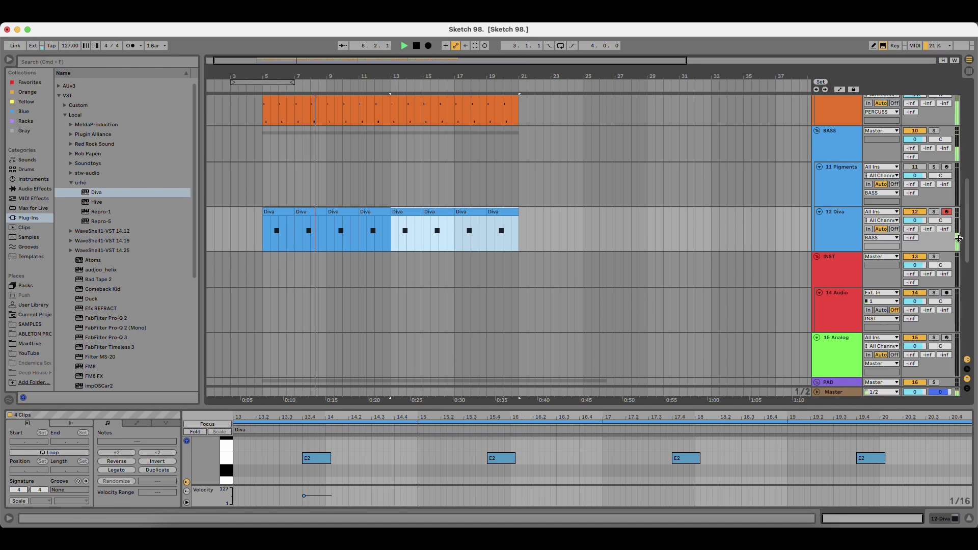
Reactivate and arm the 11 Pigments track, and play the arrangement from bar 5 to try its sound over the Diva bass.
click(839, 198)
key(space)
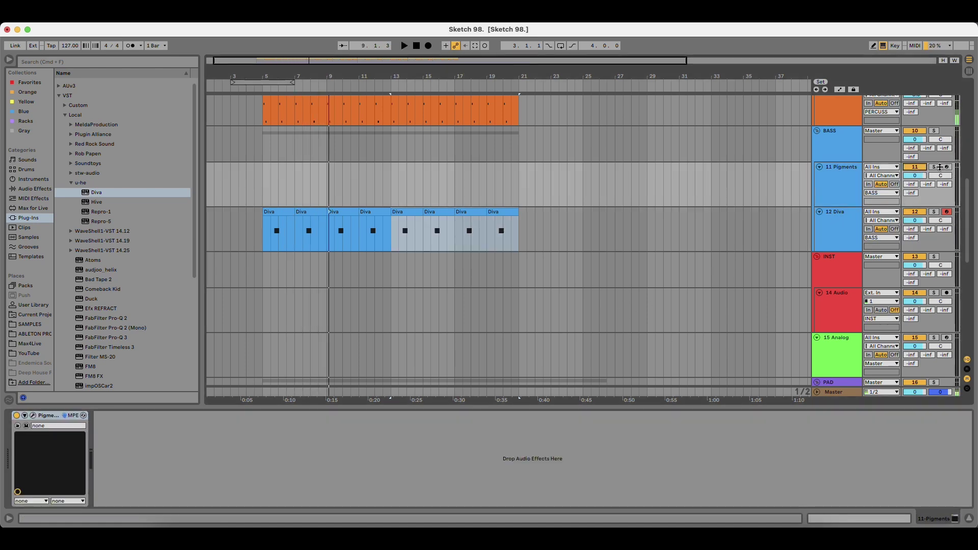
click(947, 168)
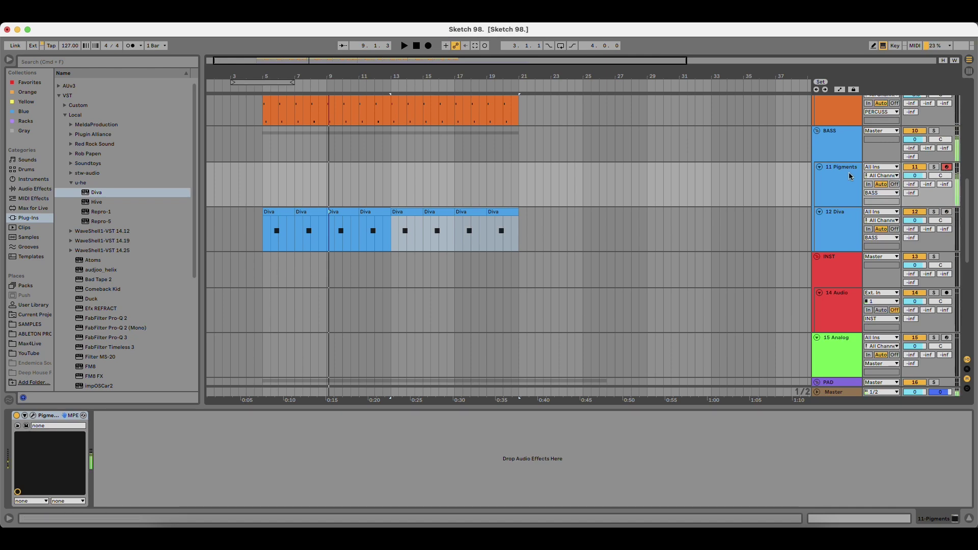
click(265, 180)
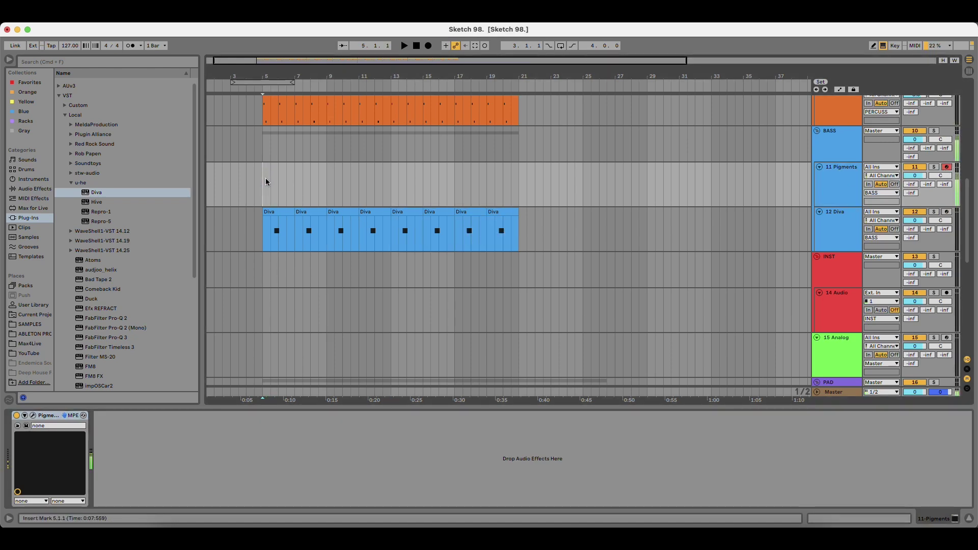
key(space)
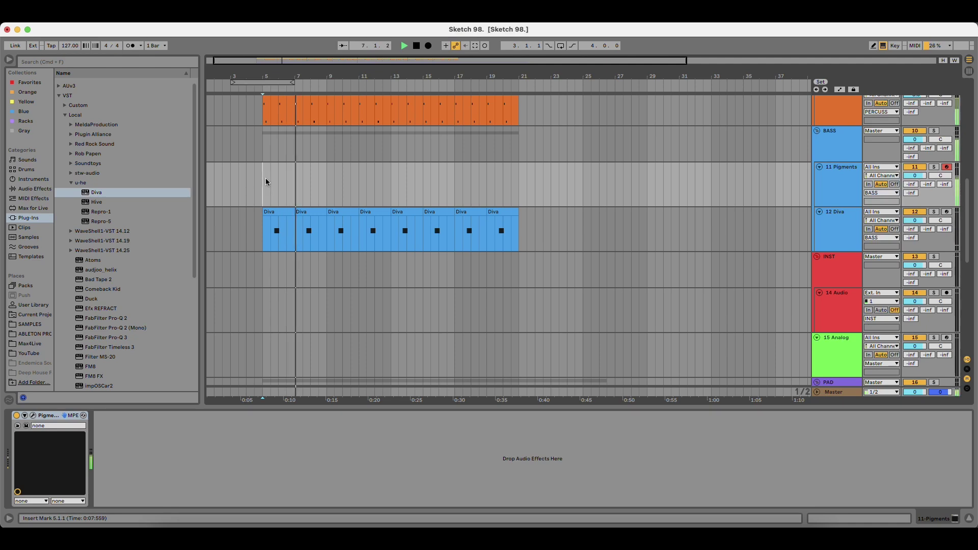
key(space)
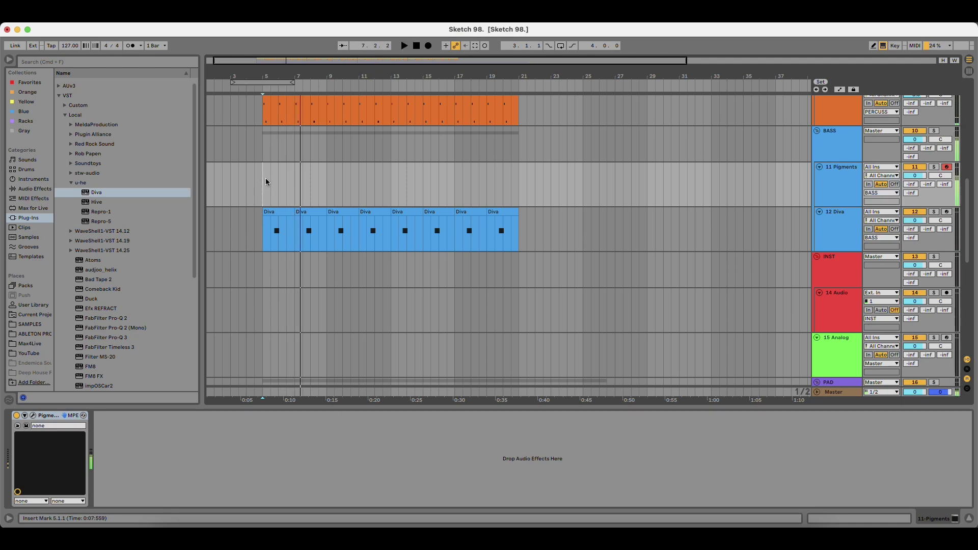
Try the Hyperfolder bass preset in Pigments on track 11 and move the plug-in window clear of the browser.
click(32, 416)
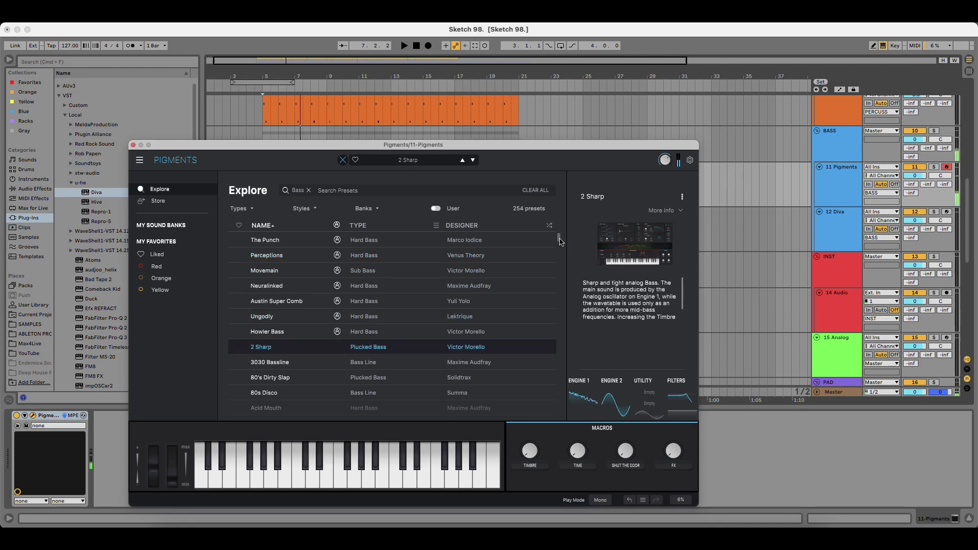
scroll(536, 283, down, 10)
click(265, 313)
drag(222, 143, 438, 107)
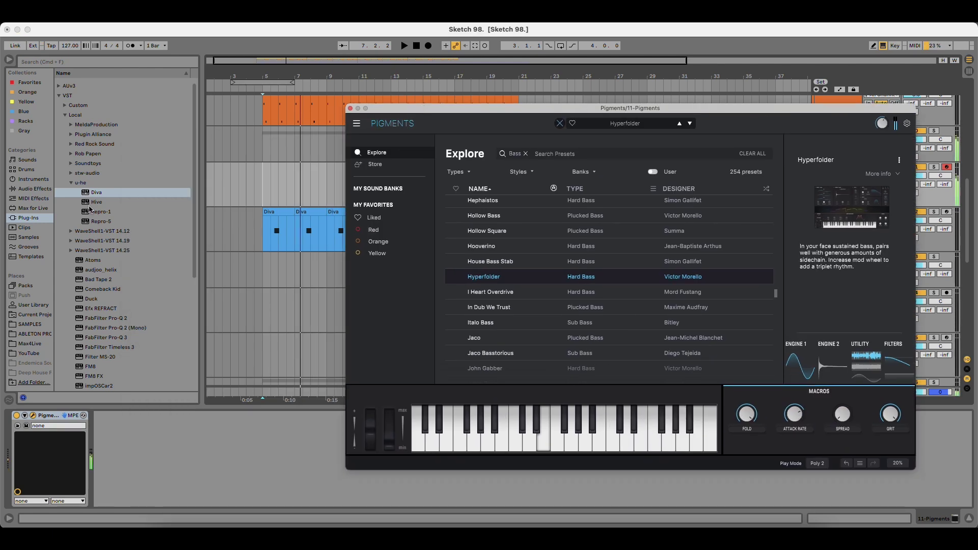
Replace Pigments on track 11 with Diva, reposition its window, and open its preset browser.
drag(97, 194, 84, 451)
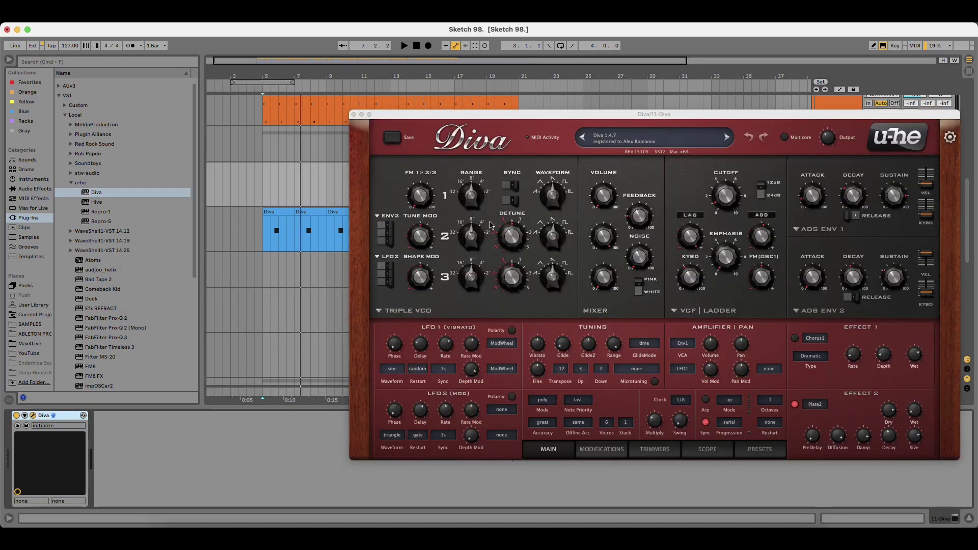
drag(595, 115, 332, 92)
click(497, 425)
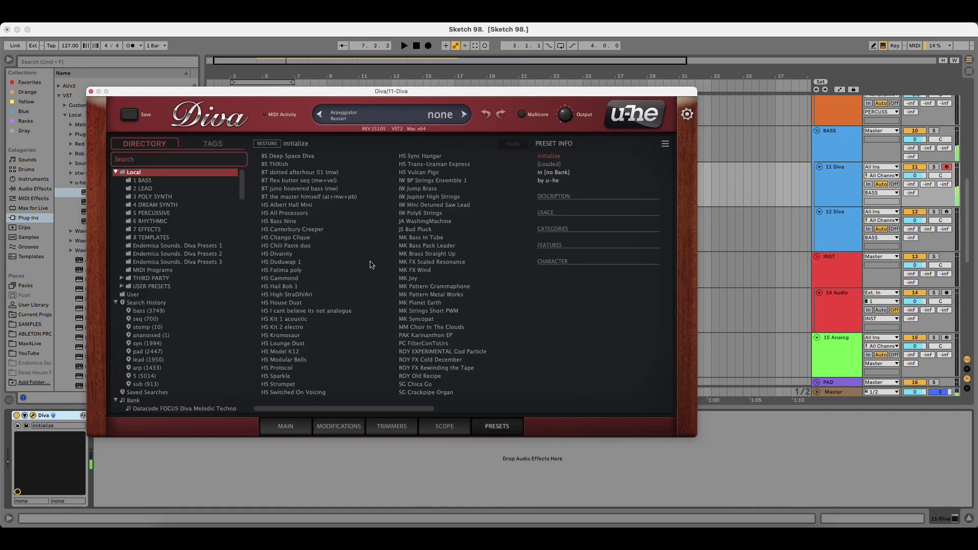
Audition the bass presets from BS Collector through BS Moduline in the Endemica Sounds. Diva Presets 2 folder.
click(191, 253)
click(279, 165)
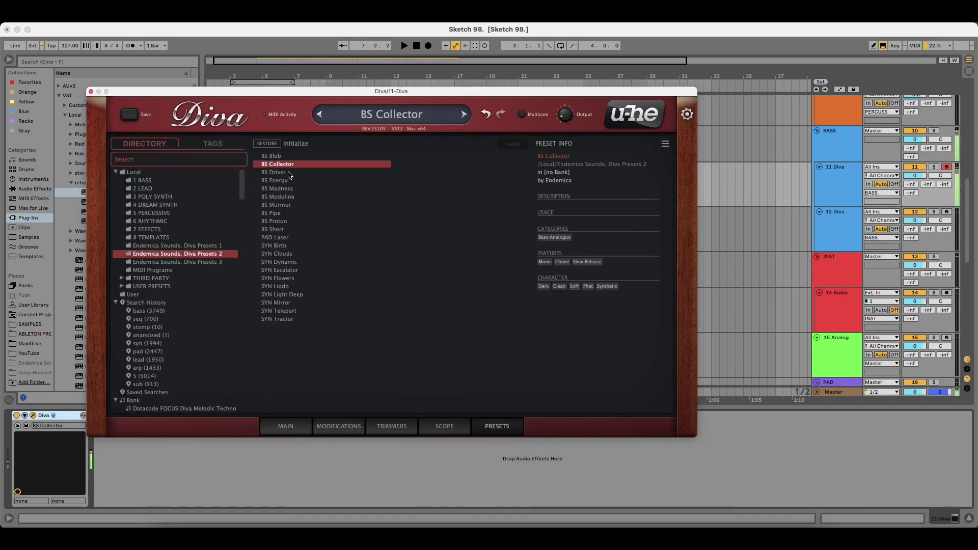
click(288, 173)
click(289, 181)
click(292, 188)
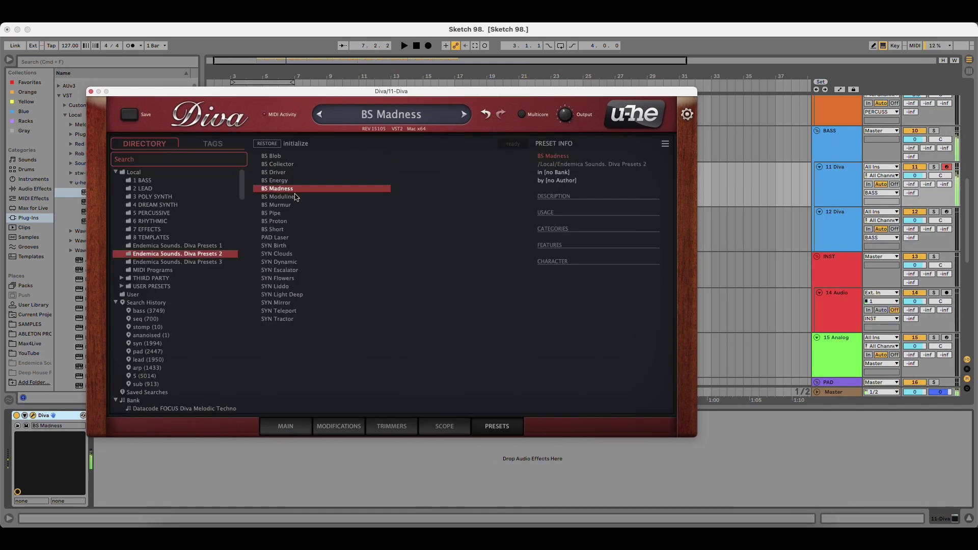
click(294, 196)
click(294, 189)
Audition the bass presets from BS Almost Moog through BS Transition in the Endemica Sounds. Diva Presets 3 folder.
click(211, 261)
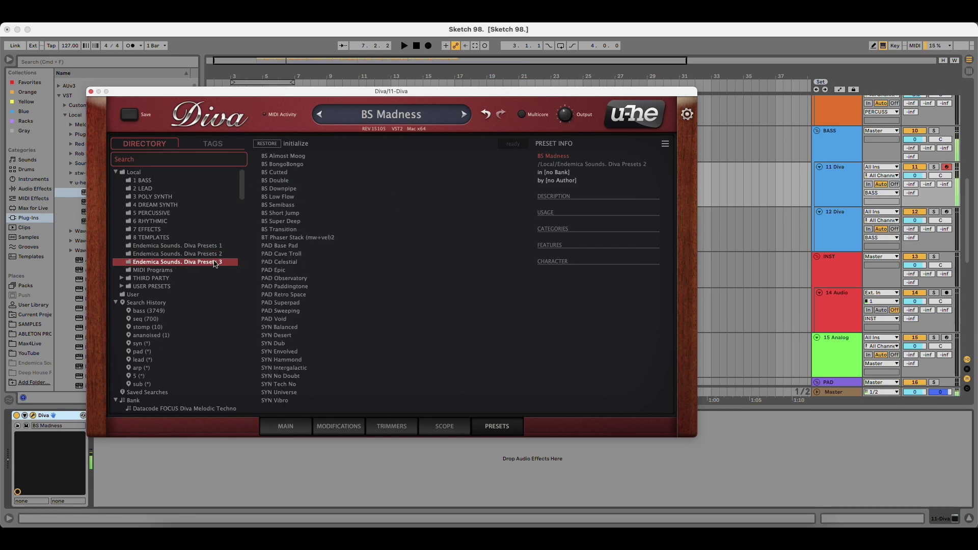
click(293, 156)
click(294, 164)
click(290, 173)
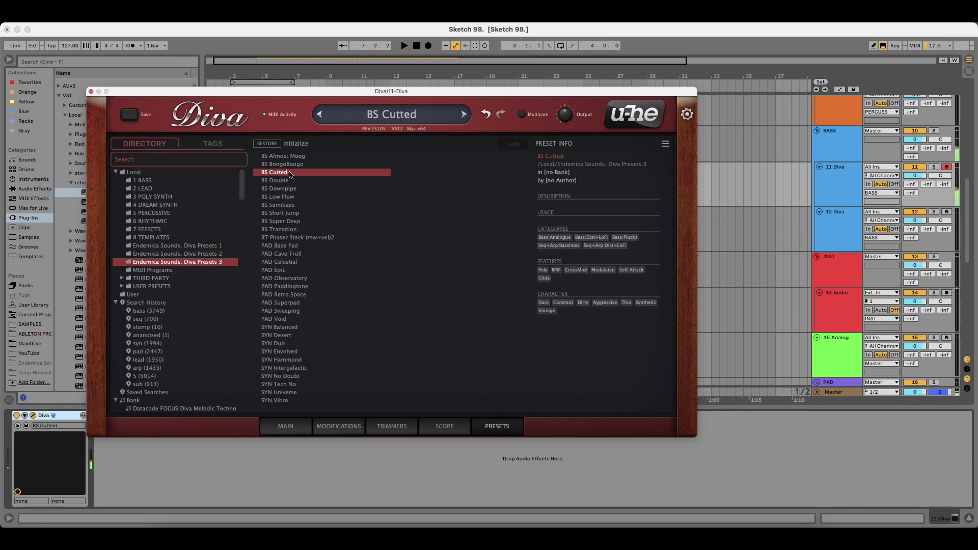
click(295, 181)
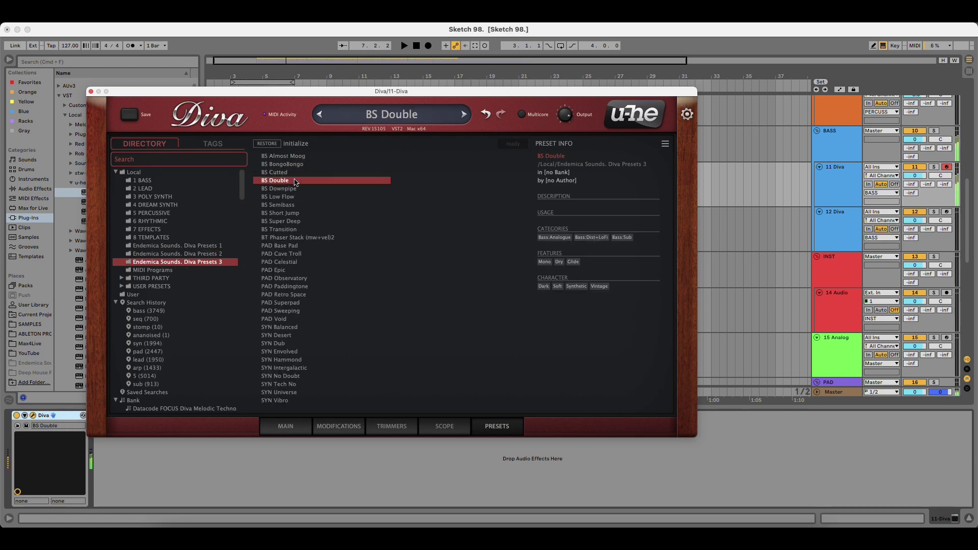
click(296, 189)
click(296, 197)
click(297, 205)
click(296, 213)
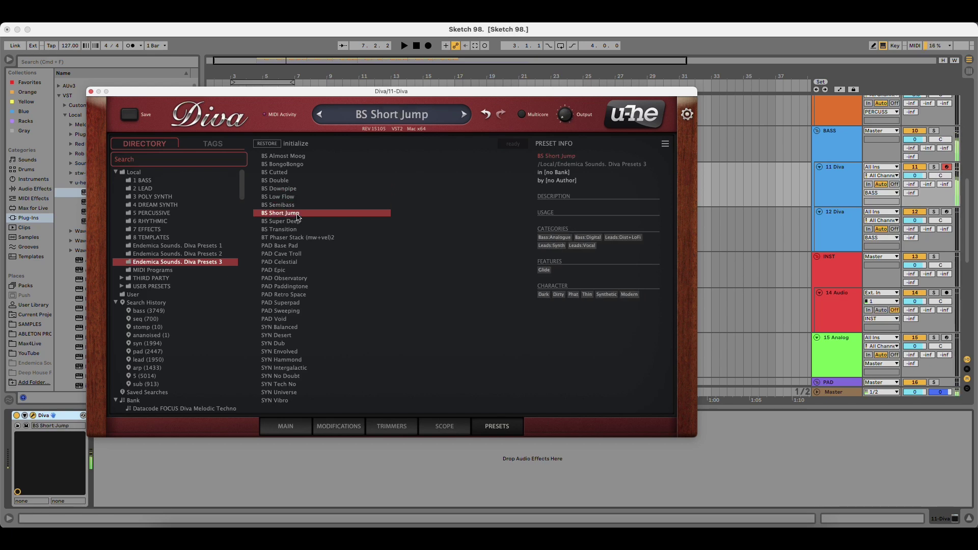
click(300, 226)
click(302, 230)
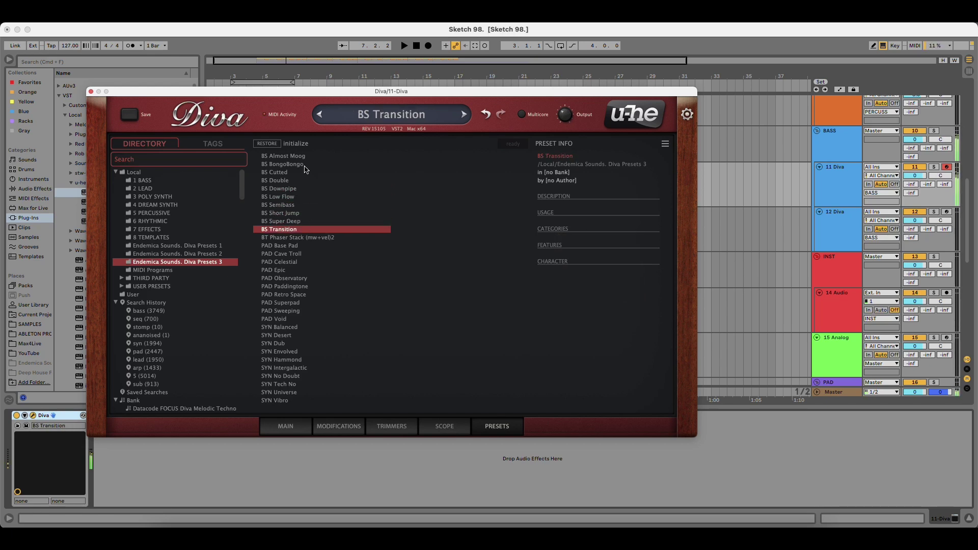
Compare the same folder's bass presets again, from BS Almost Moog and BS BongoBongo down to BS Super Deep.
click(301, 158)
click(299, 166)
key(Up)
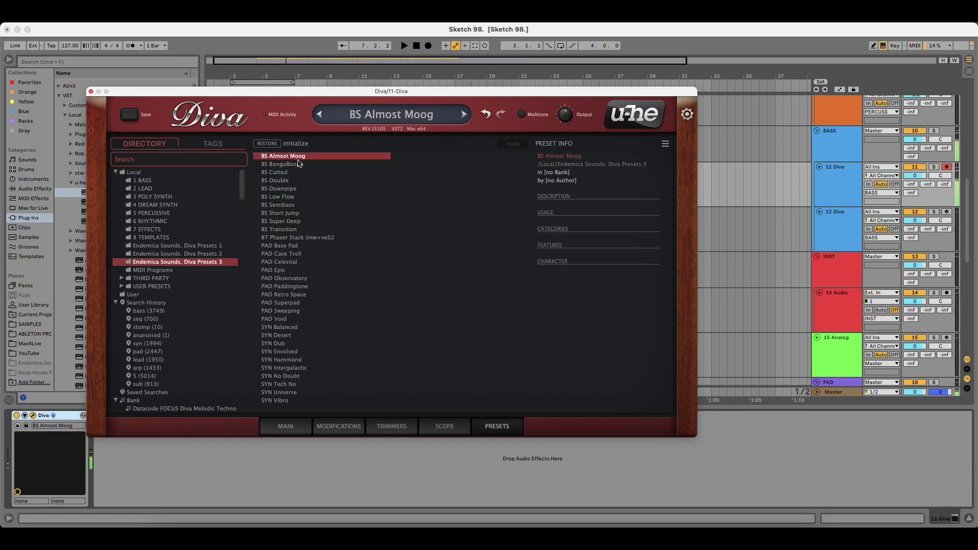
click(297, 166)
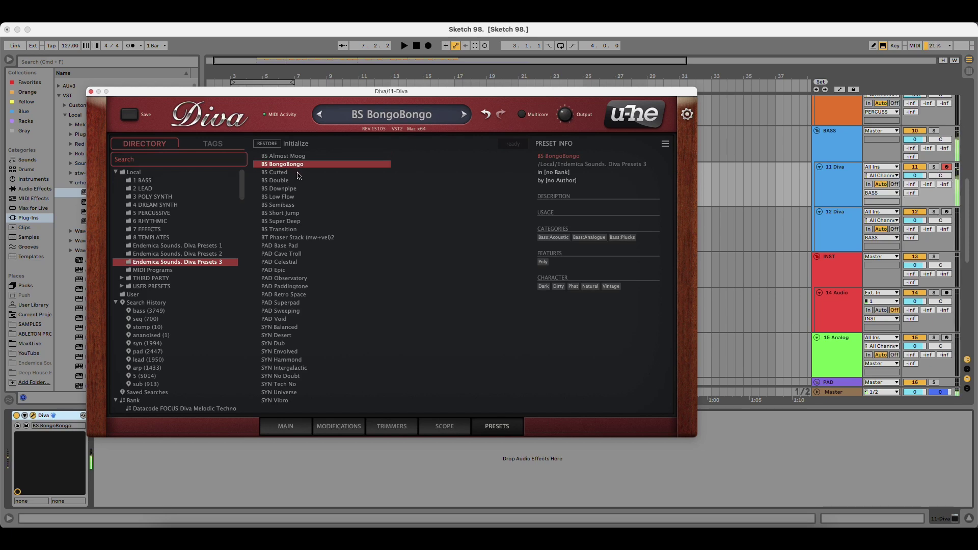
click(300, 173)
click(299, 181)
click(299, 189)
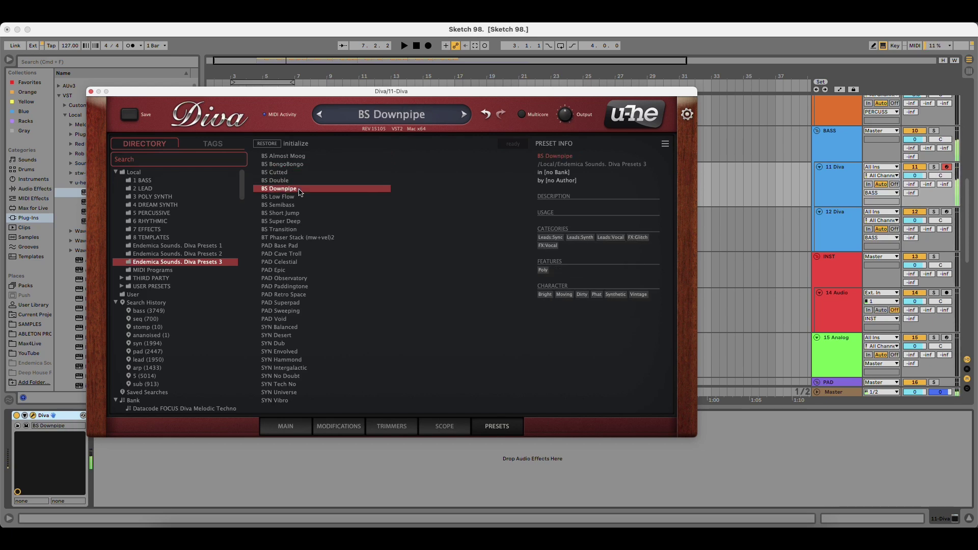
click(300, 199)
click(300, 207)
click(302, 214)
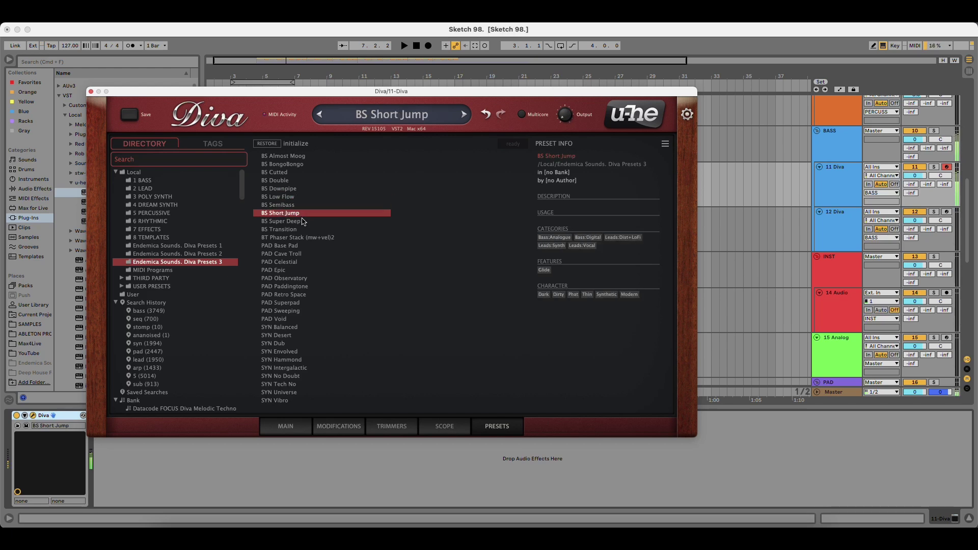
click(304, 222)
key(Up)
Load the BS Almost Moog preset, adjust Diva's output level, and close the plug-in window from its main page.
click(308, 157)
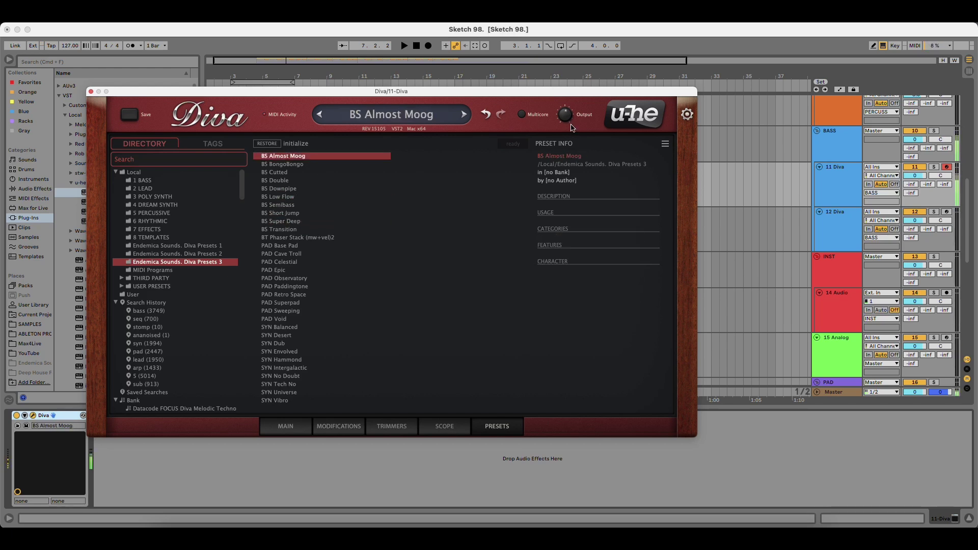
drag(572, 128, 570, 105)
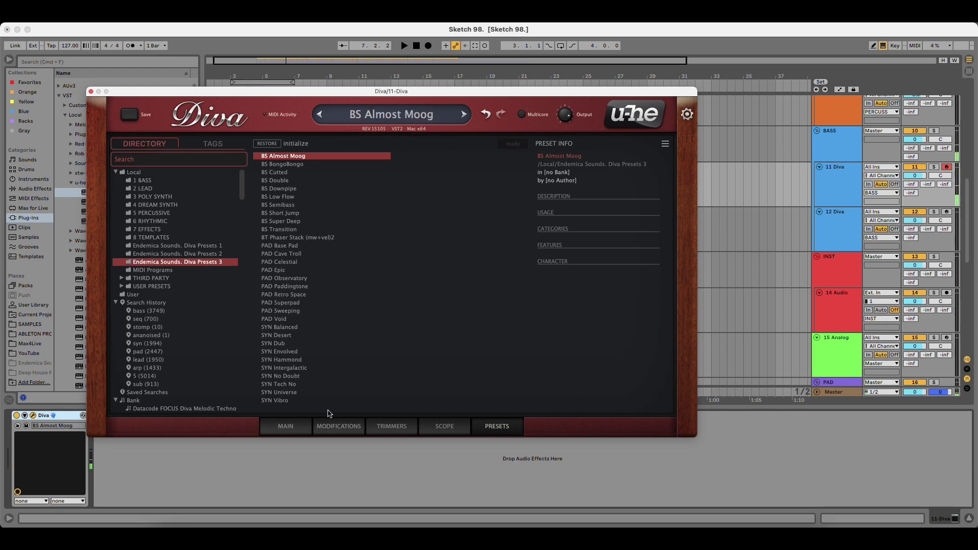
click(307, 423)
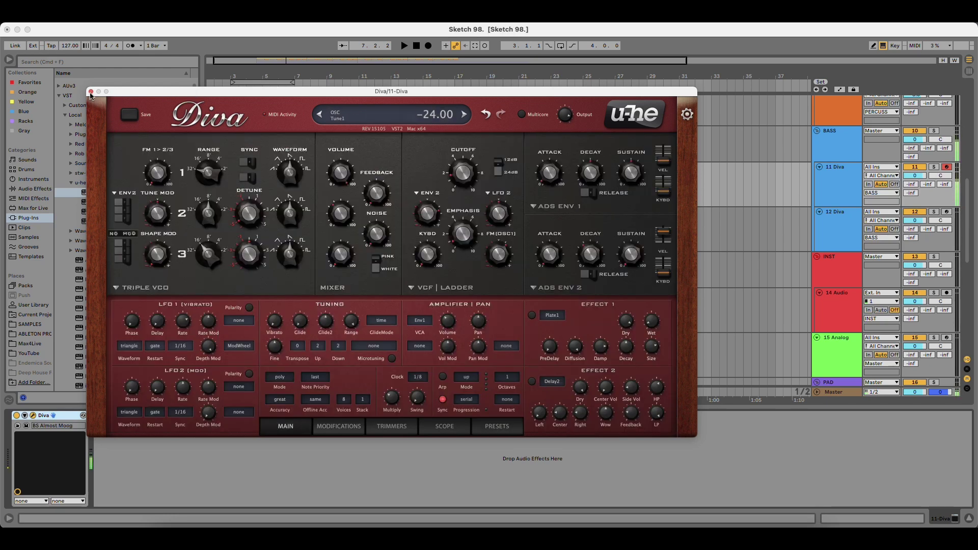
click(91, 92)
Play the arrangement repeatedly from bar 5 to try BS Almost Moog on track 11 over the track 12 bass.
click(263, 175)
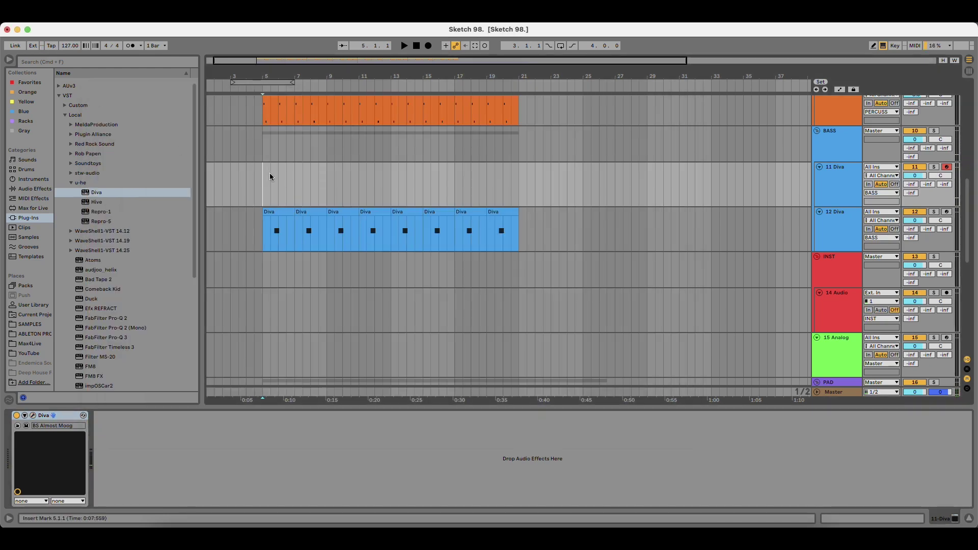
key(space)
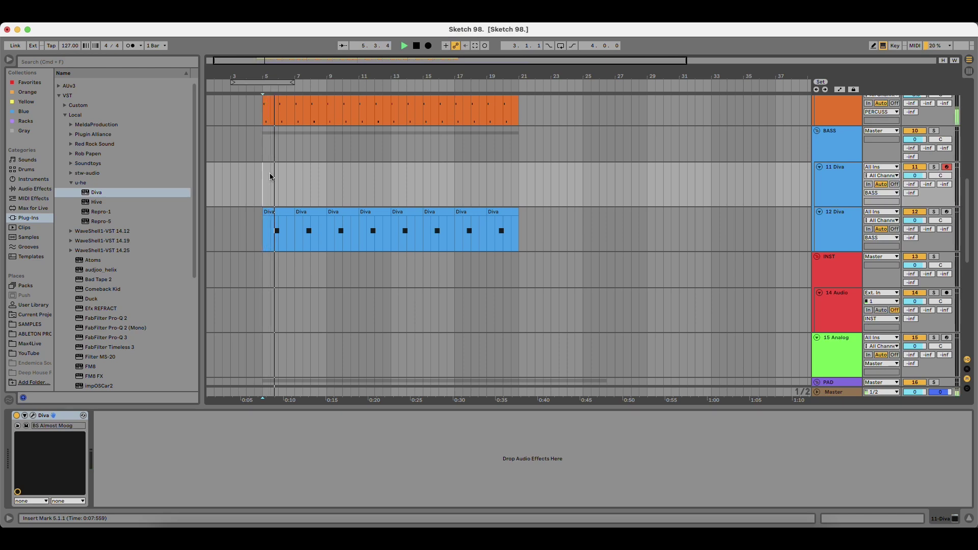
key(space)
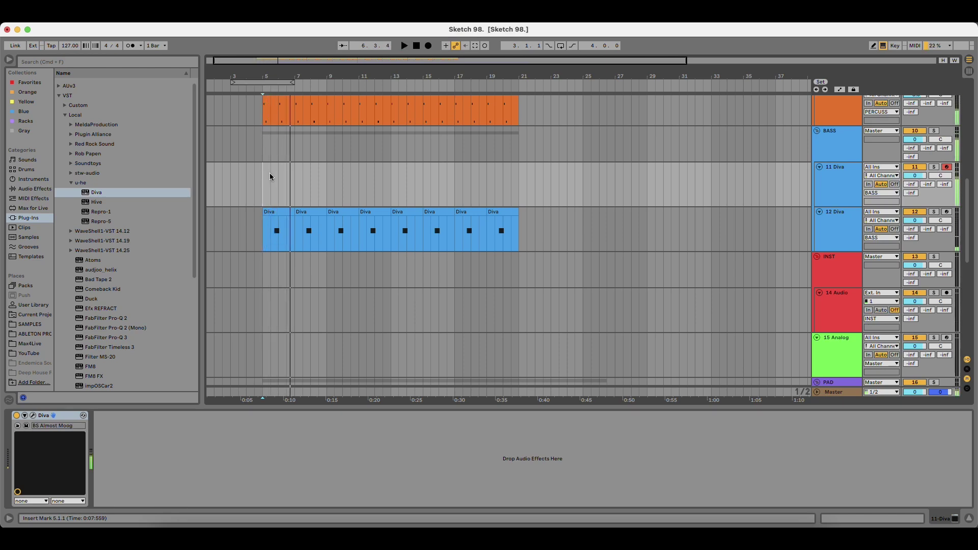
key(space)
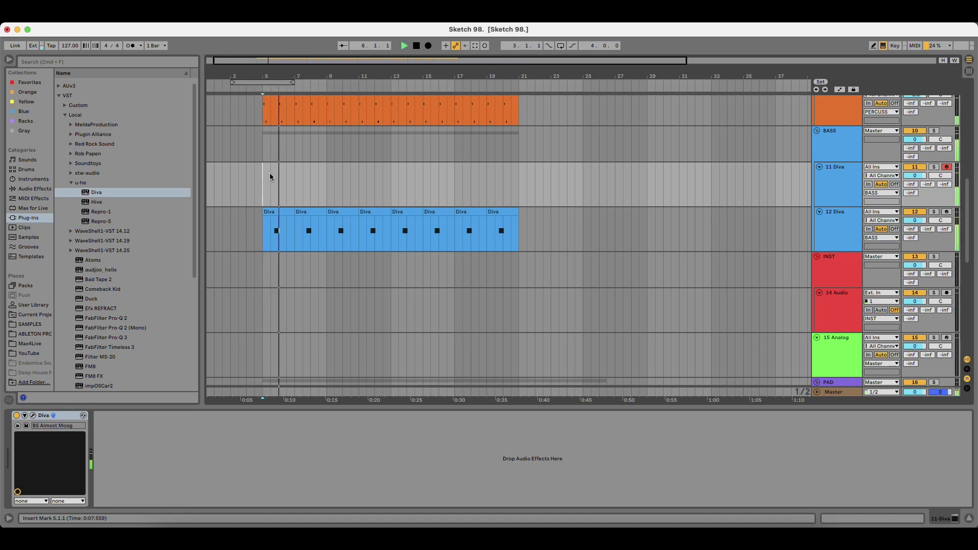
key(space)
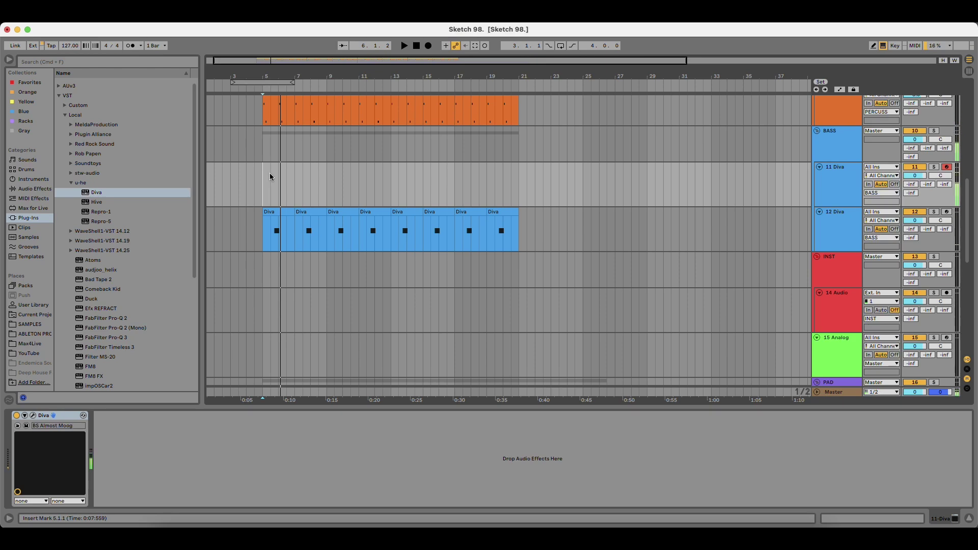
key(space)
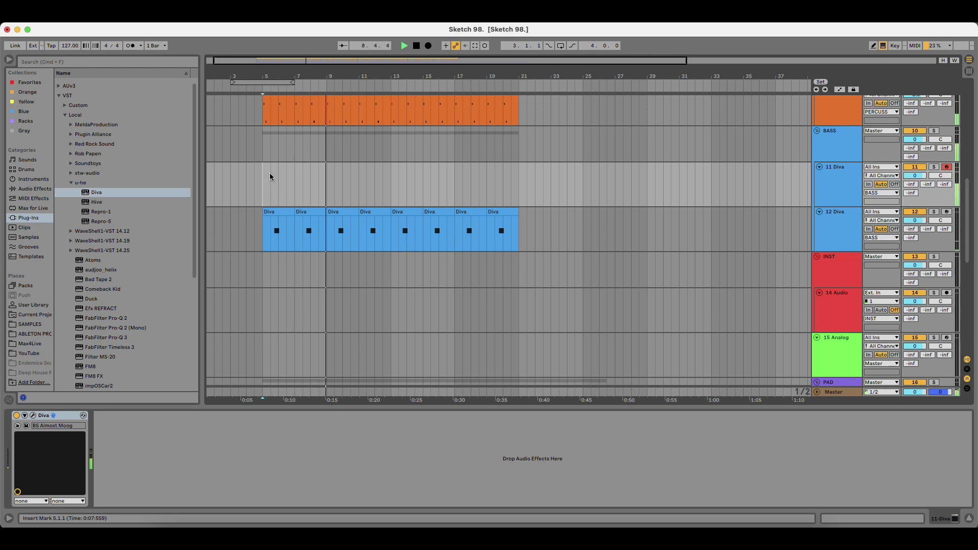
key(space)
scroll(285, 183, up, 3)
key(space)
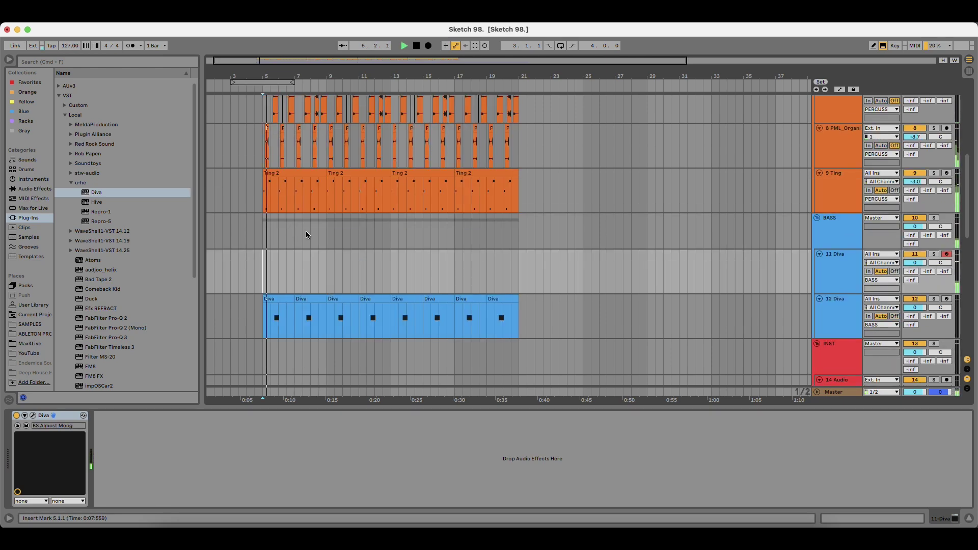
key(space)
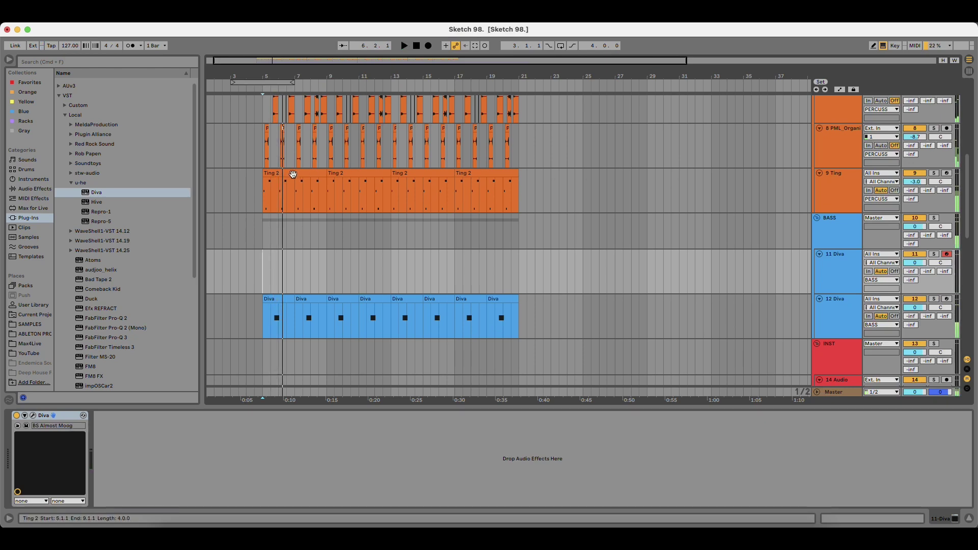
Open the first Ting 2 clip, select its B3 notes, and replay the arrangement to compare them with the bass.
click(293, 174)
click(227, 453)
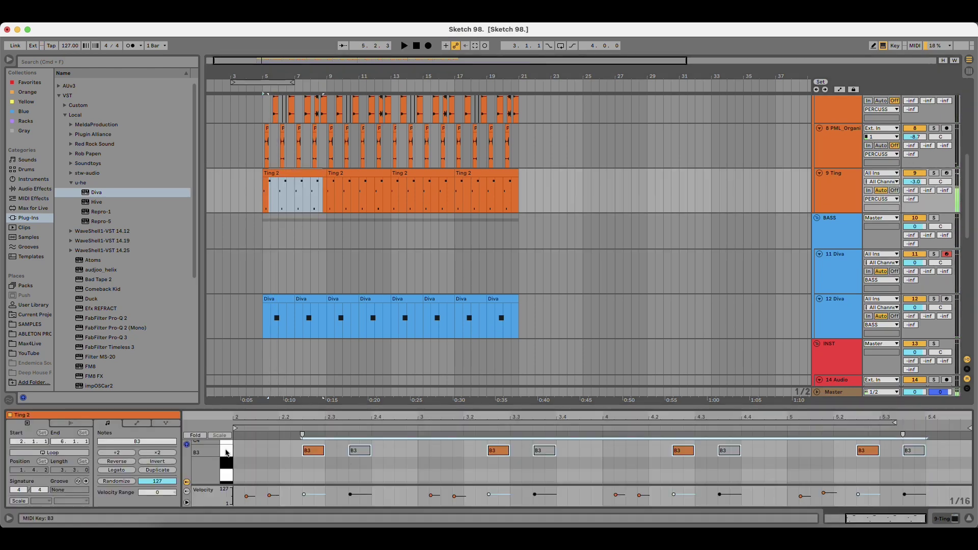
key(space)
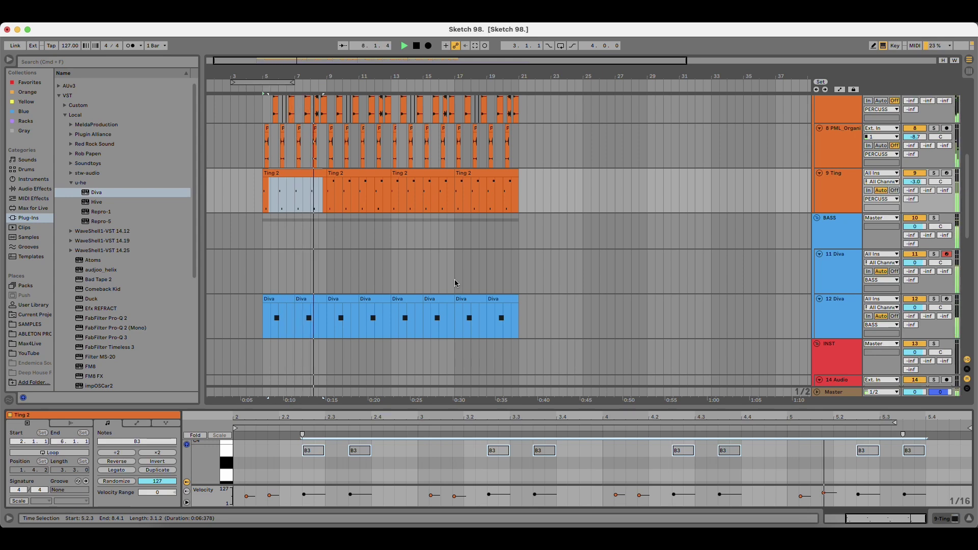
key(space)
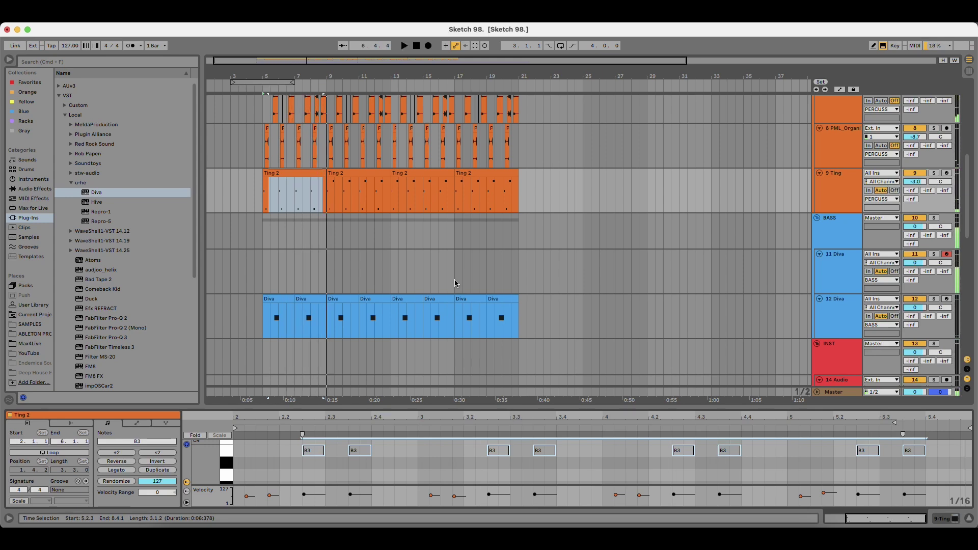
scroll(455, 279, down, 5)
key(space)
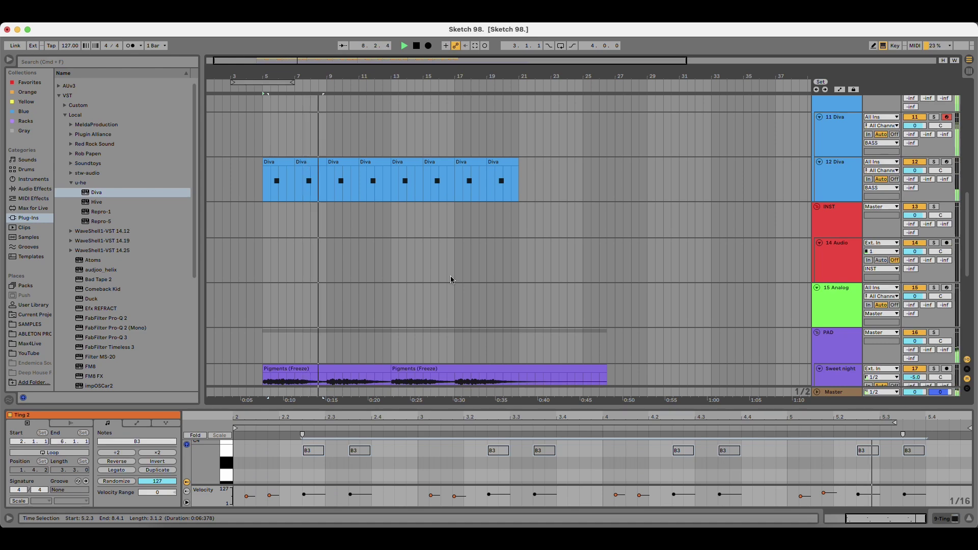
key(space)
Reopen the Diva window on track 11 and bring up its preset browser.
click(828, 126)
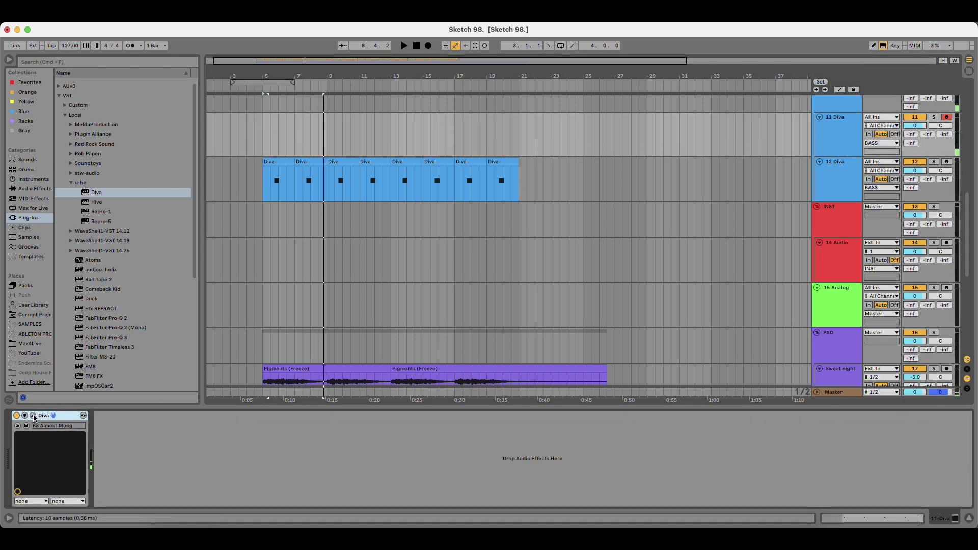
click(34, 415)
click(428, 115)
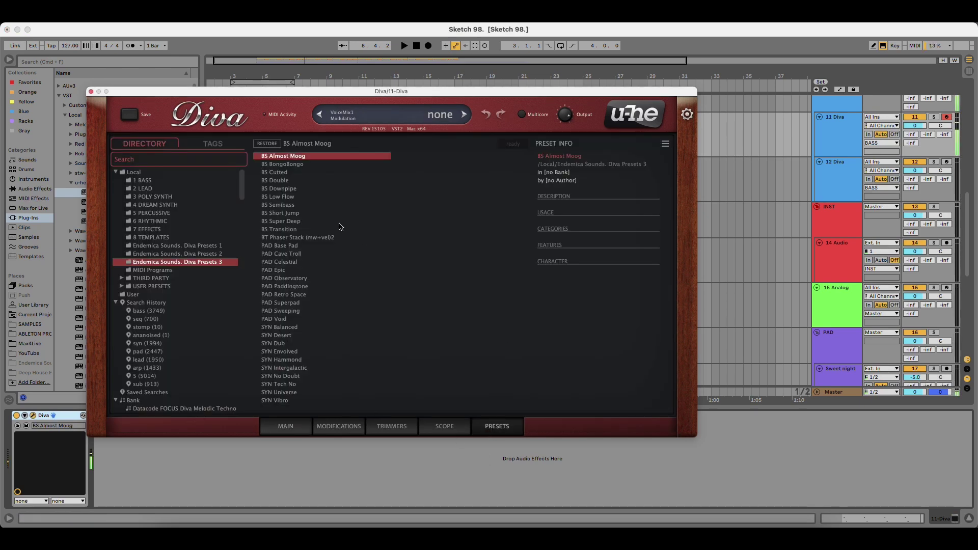
Audition BT Phaser Stack (mw+vel)2, BS Transition and BS Super Deep against each other on track 11.
click(312, 238)
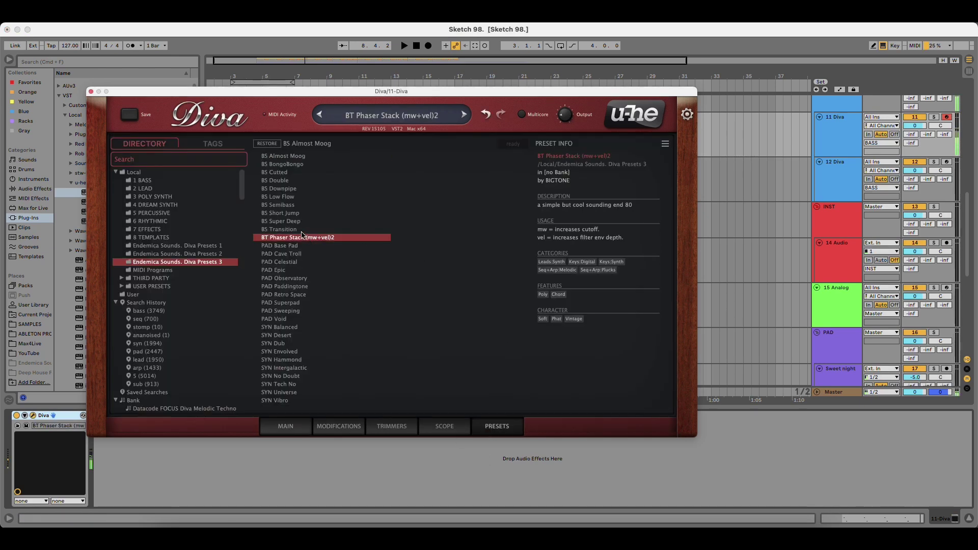
click(302, 232)
click(301, 238)
click(304, 230)
click(306, 222)
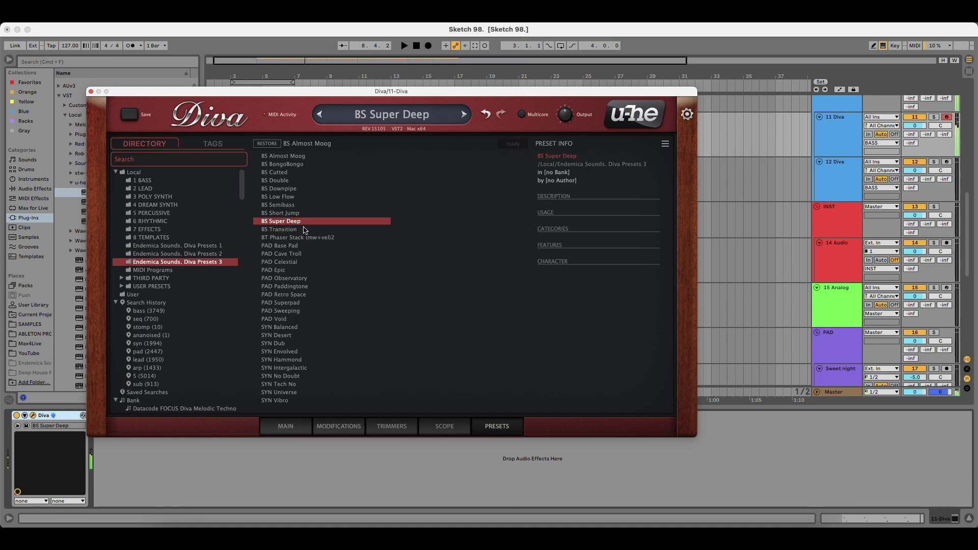
click(306, 229)
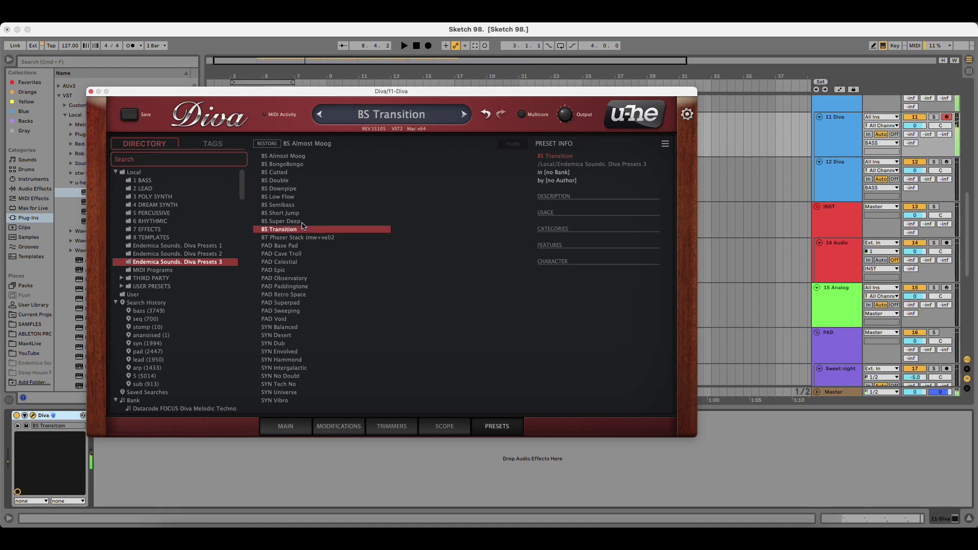
click(302, 221)
Audition the bass presets from BS Short Jump back up to BS Double, and load BS BongoBongo.
click(306, 213)
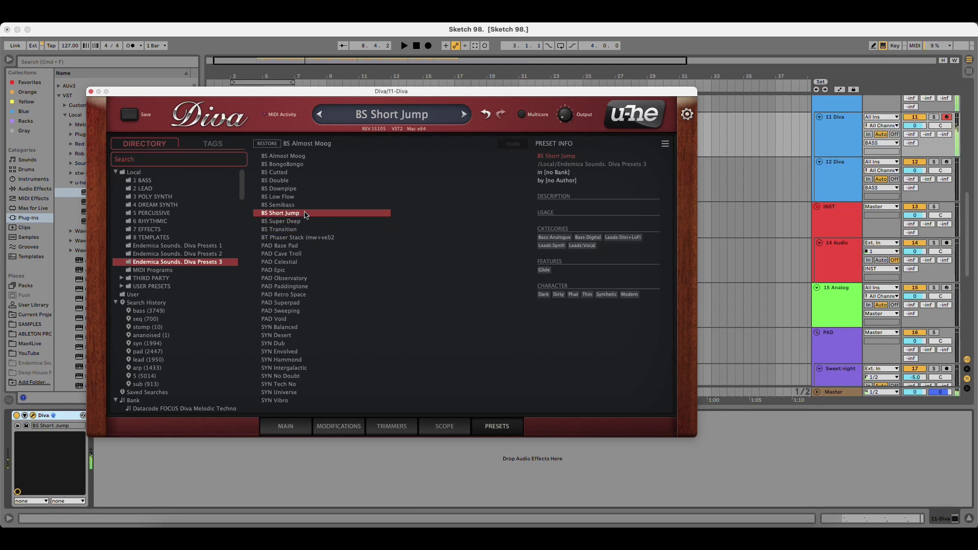
click(303, 206)
click(302, 197)
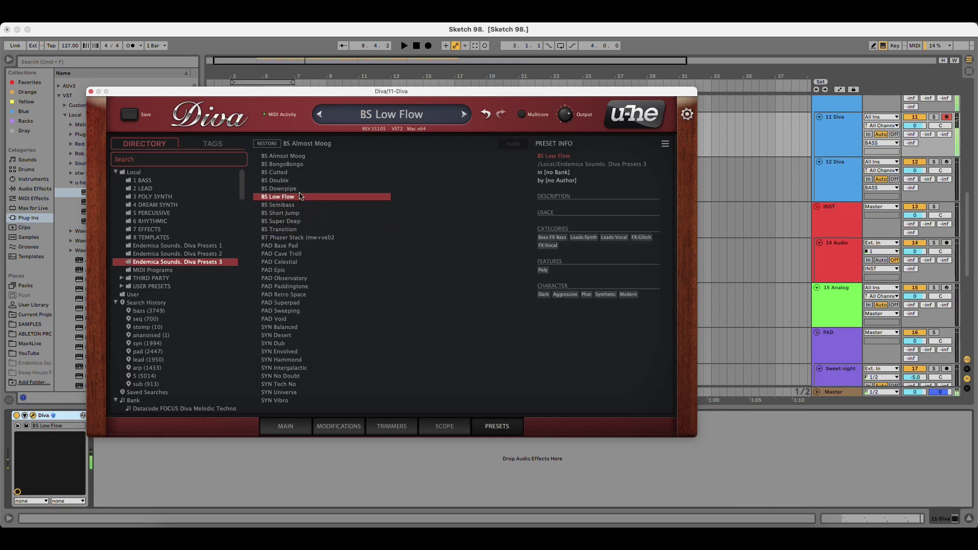
click(300, 189)
click(300, 196)
click(298, 189)
click(297, 184)
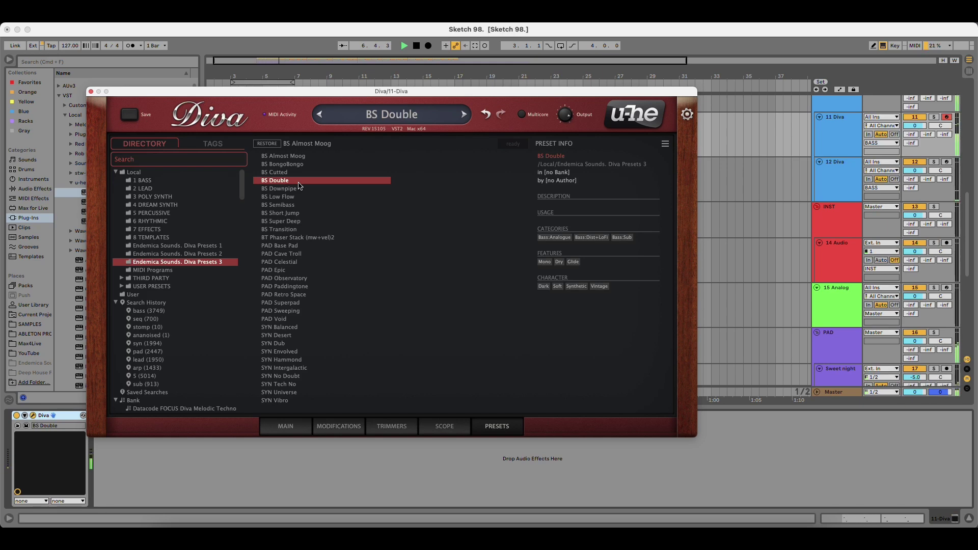
click(295, 164)
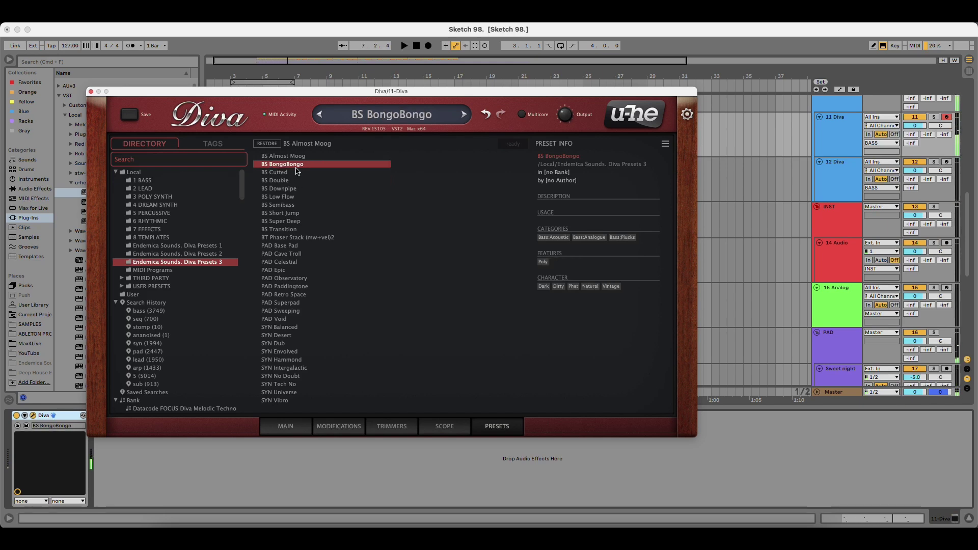
Audition BS Cutted and BS Almost Moog on track 11, load BS Double, and show the synth's main controls.
click(297, 172)
click(302, 156)
click(299, 183)
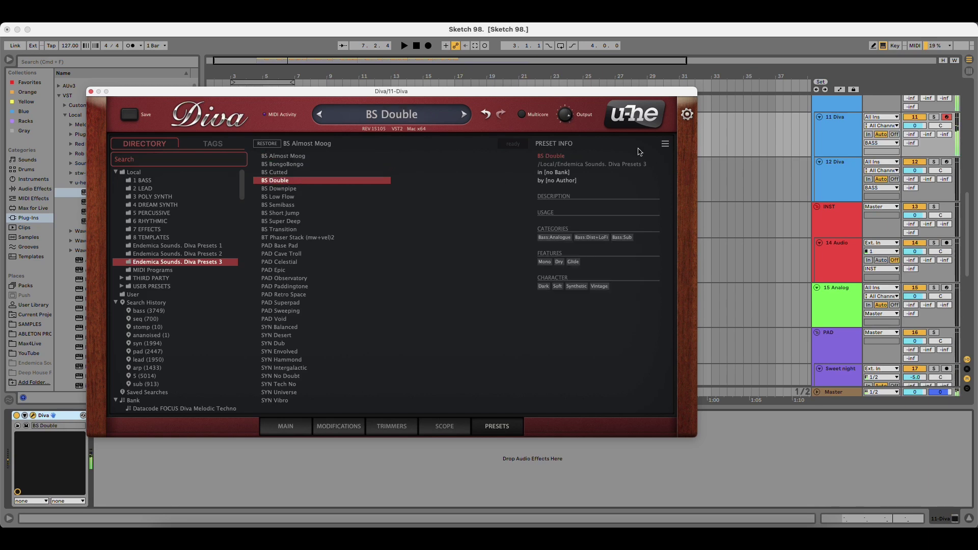
click(285, 428)
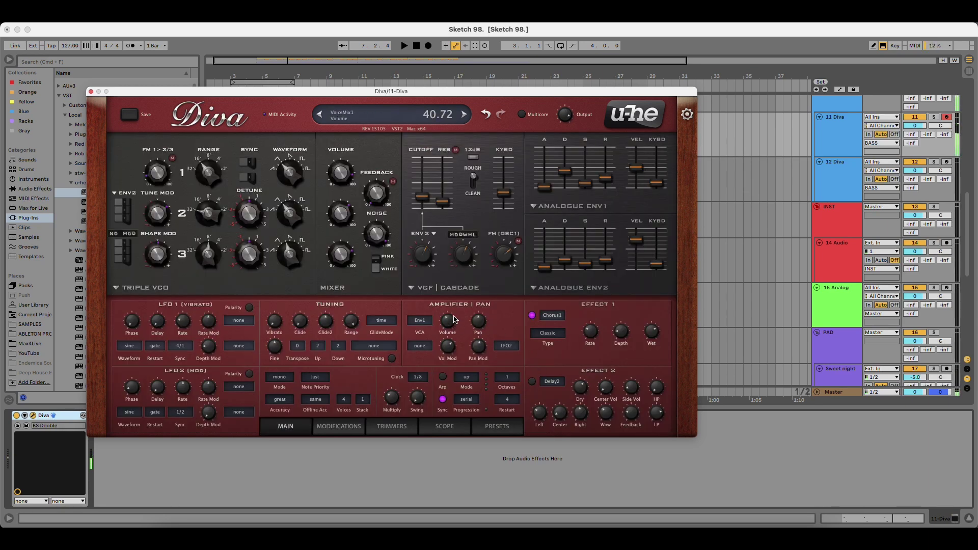
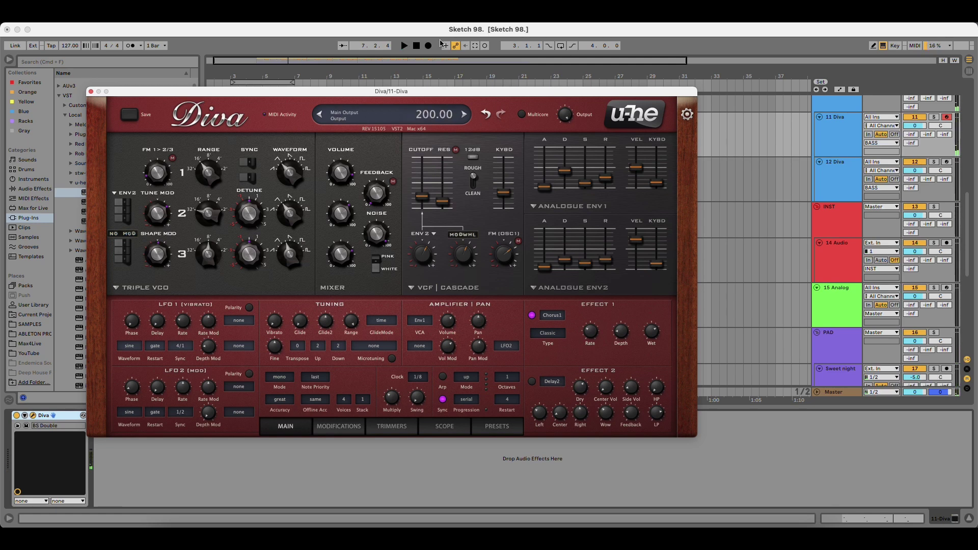
Record a four-bar E2 and G2 bass part on track 11 from bar 5, then stop and close the Diva window.
click(428, 45)
drag(417, 92, 365, 235)
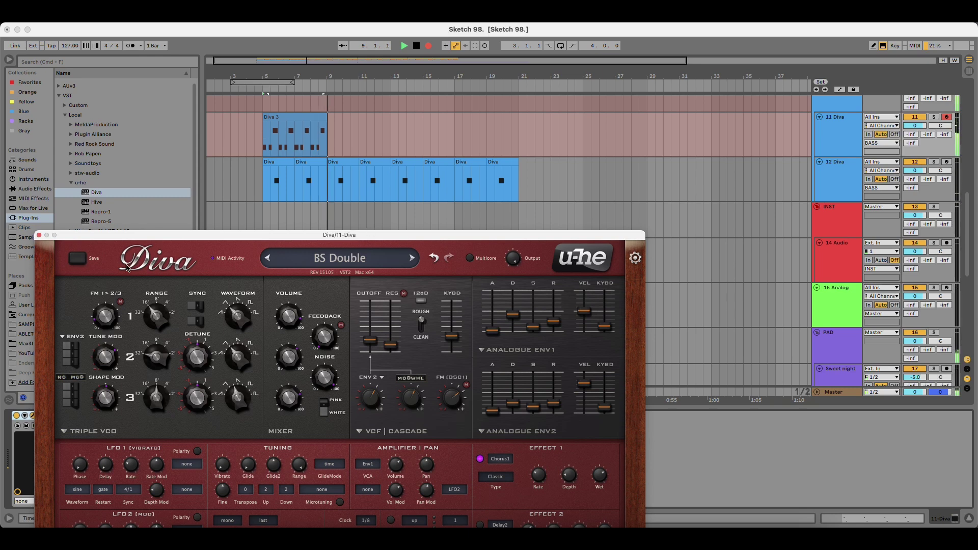
key(space)
click(39, 235)
Open the recorded Diva 3 clip, quantize its notes to the grid, and play it back.
click(301, 116)
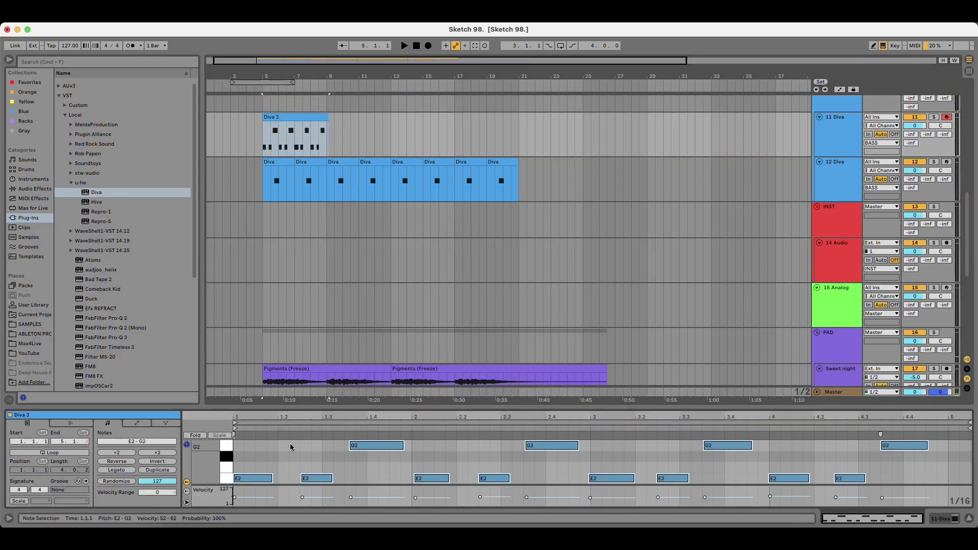
click(309, 451)
key(space)
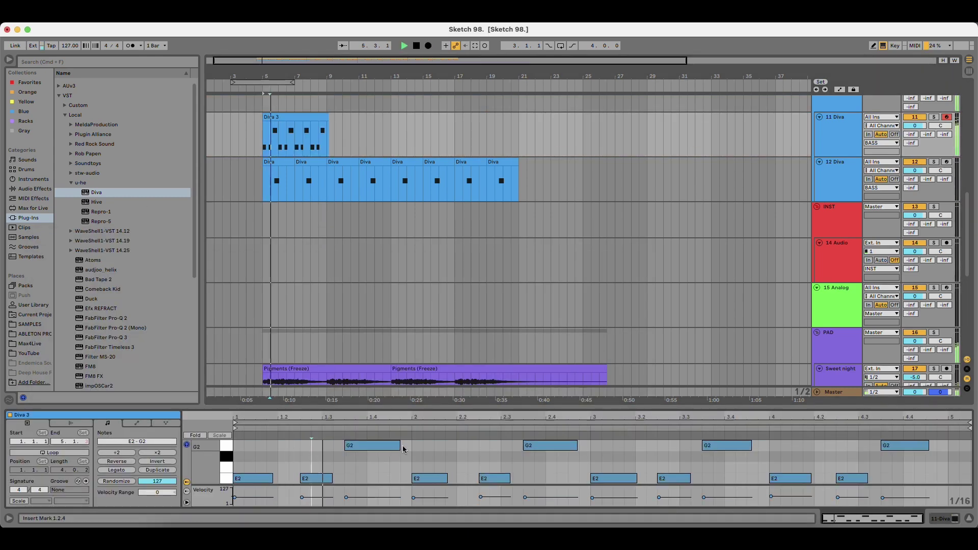
key(space)
key(space)
drag(268, 77, 268, 131)
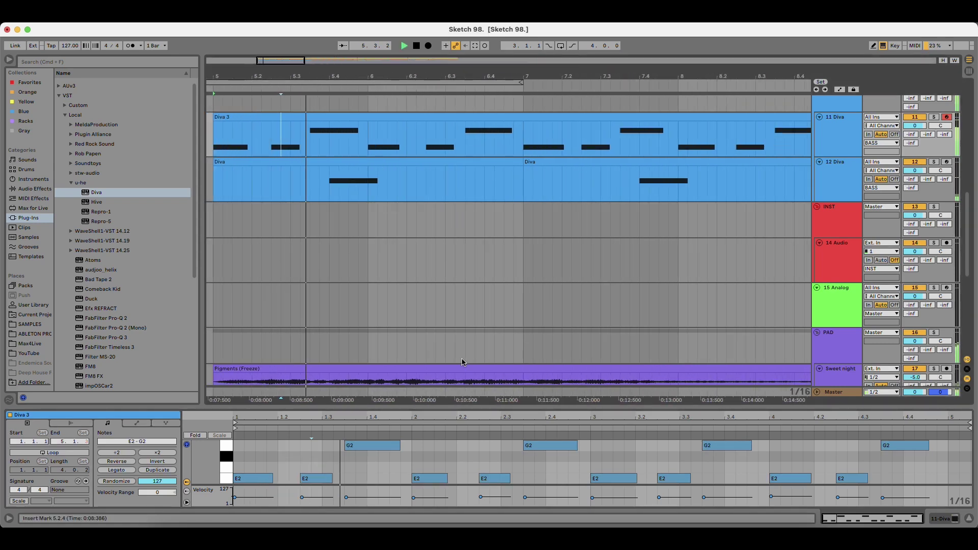
key(space)
Shorten the first and third G2 notes to about two sixteenths and the second and fourth to about one beat.
drag(400, 447, 365, 446)
key(space)
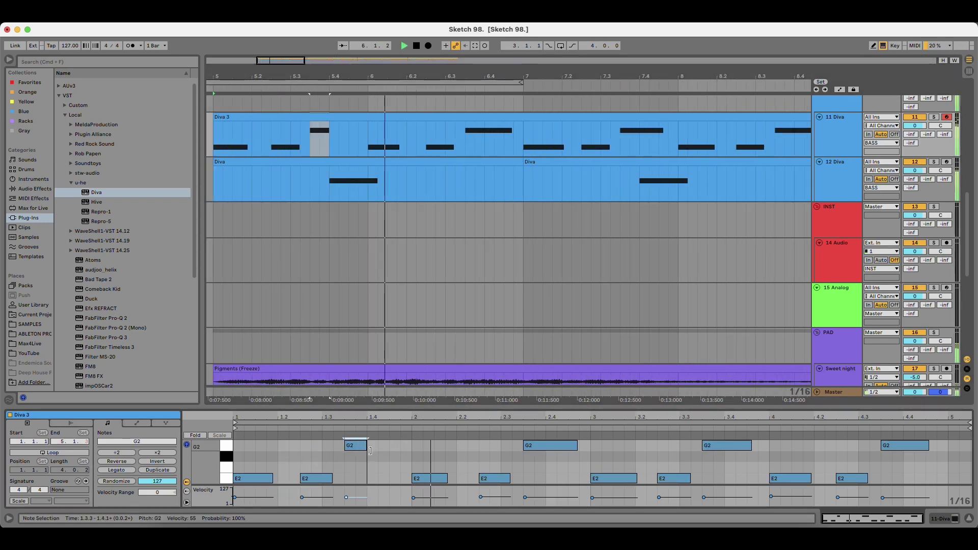
key(space)
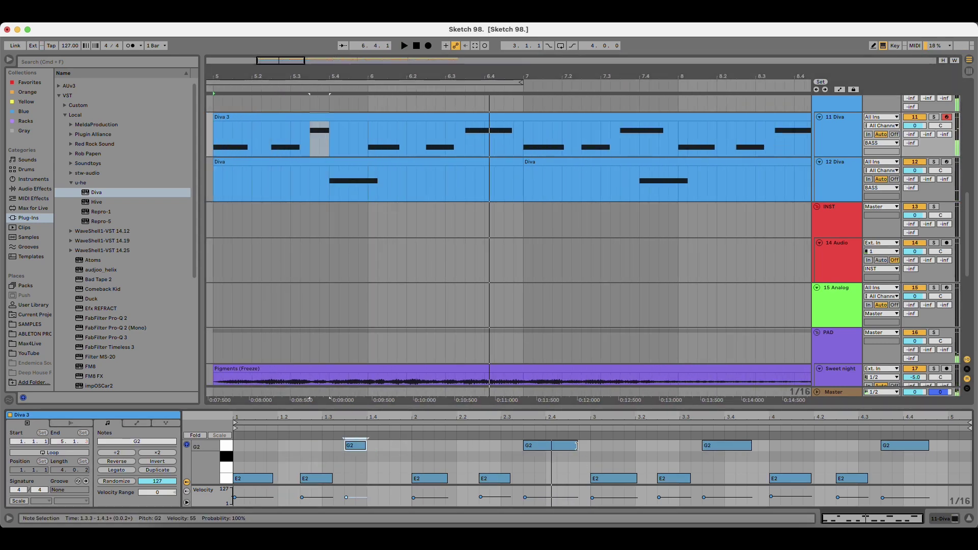
drag(577, 446, 567, 446)
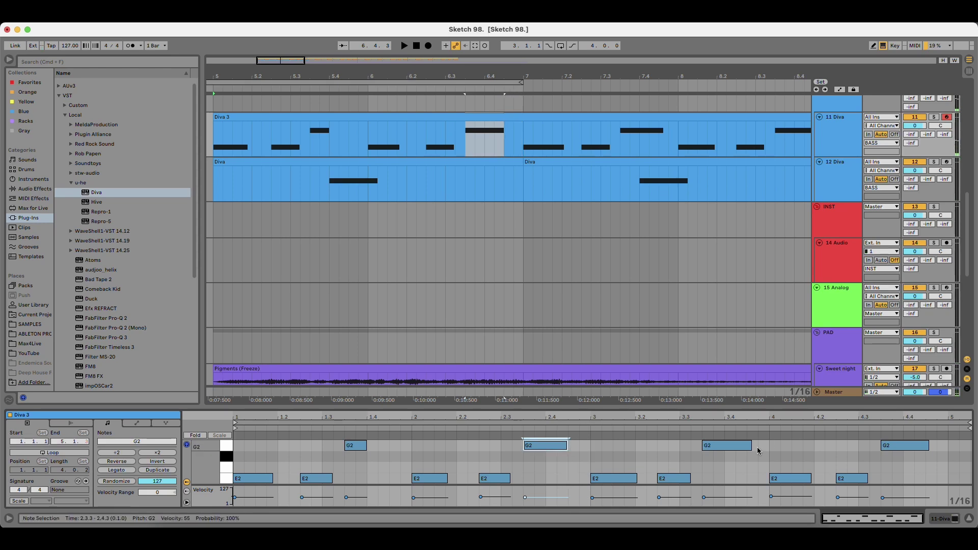
drag(751, 447, 724, 447)
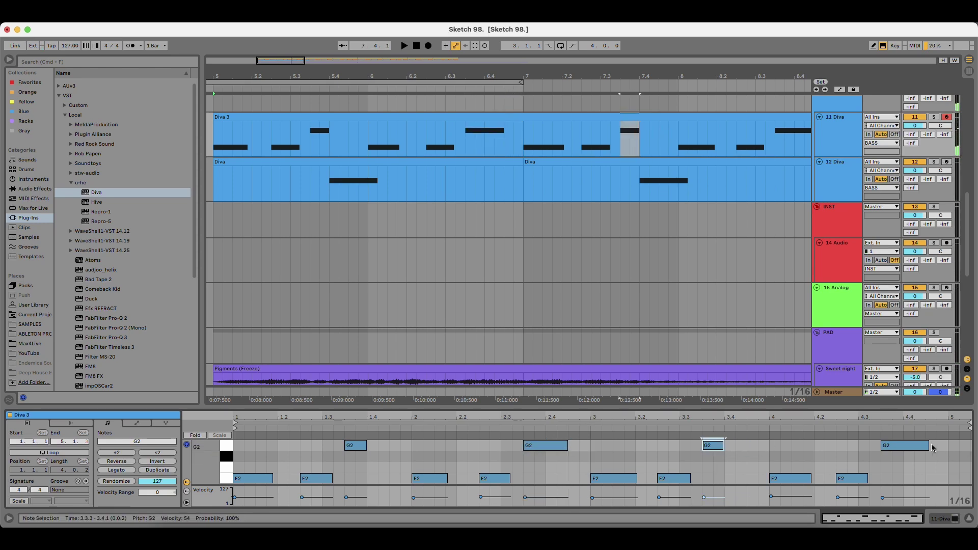
drag(929, 447, 923, 447)
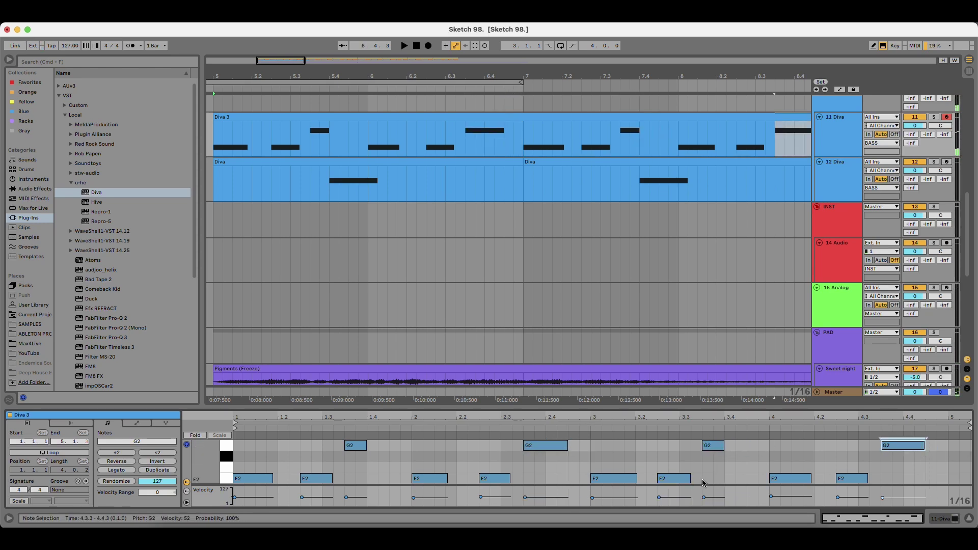
Shorten the second E2 note in each of the four bars to about two sixteenths and replay the part.
drag(332, 482, 319, 482)
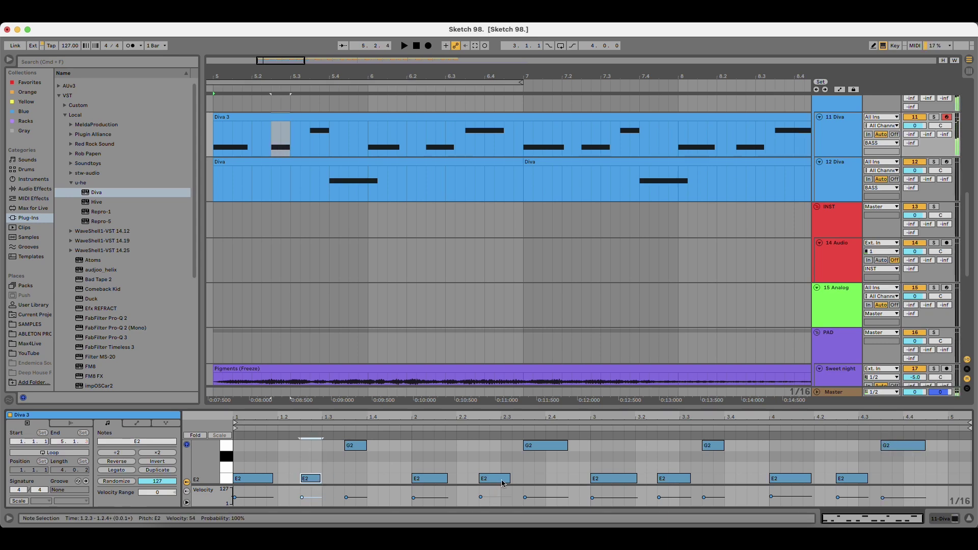
drag(503, 482, 497, 481)
drag(690, 482, 675, 483)
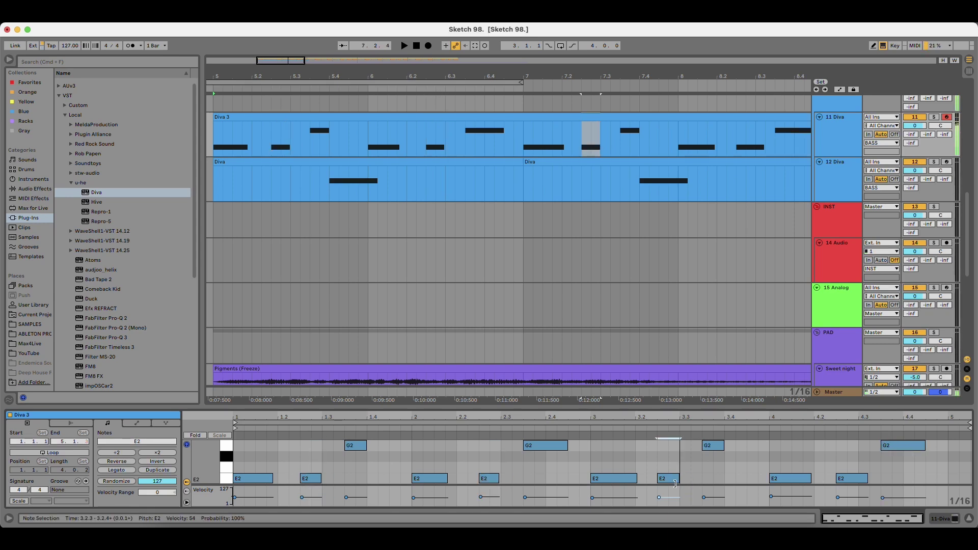
drag(866, 481, 857, 481)
key(space)
Trim the Diva 3 clip to end at bar 9 and duplicate it until the part reaches bar 21.
drag(356, 77, 311, 46)
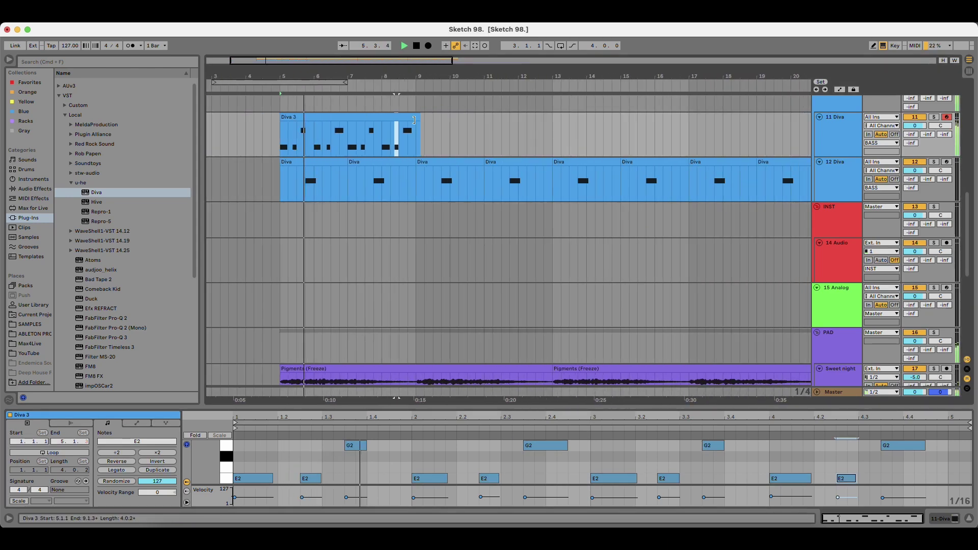
drag(419, 118, 411, 118)
key(super+d)
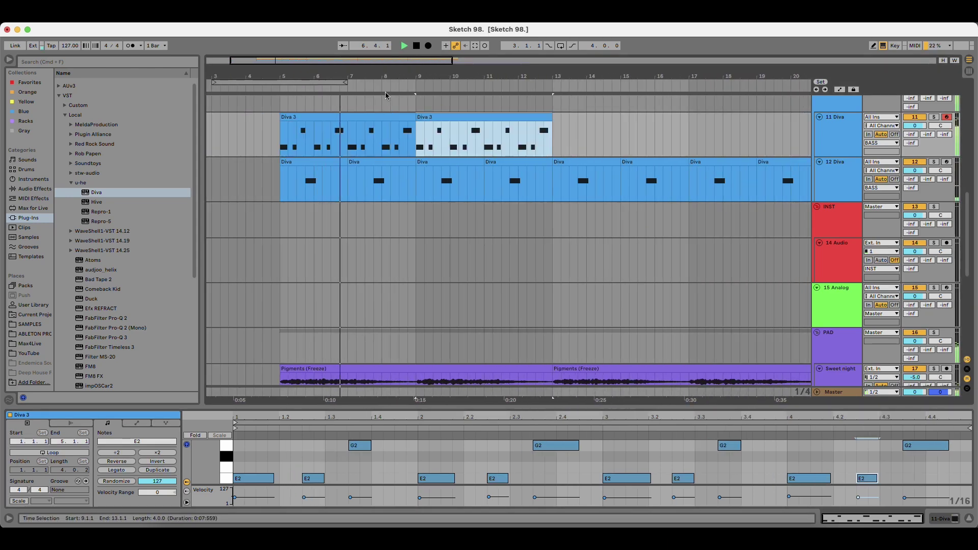
key(super+d)
key(minus)
Add an Auto Filter after the two EQ Eights on the Sweet night track, with its low-pass cutoff at about 551 Hz.
scroll(872, 273, down, 3)
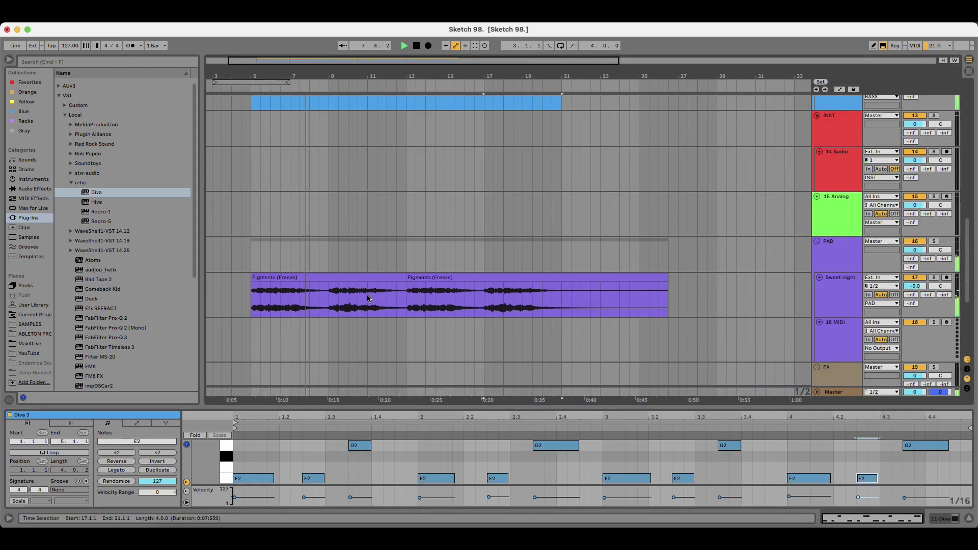
click(846, 285)
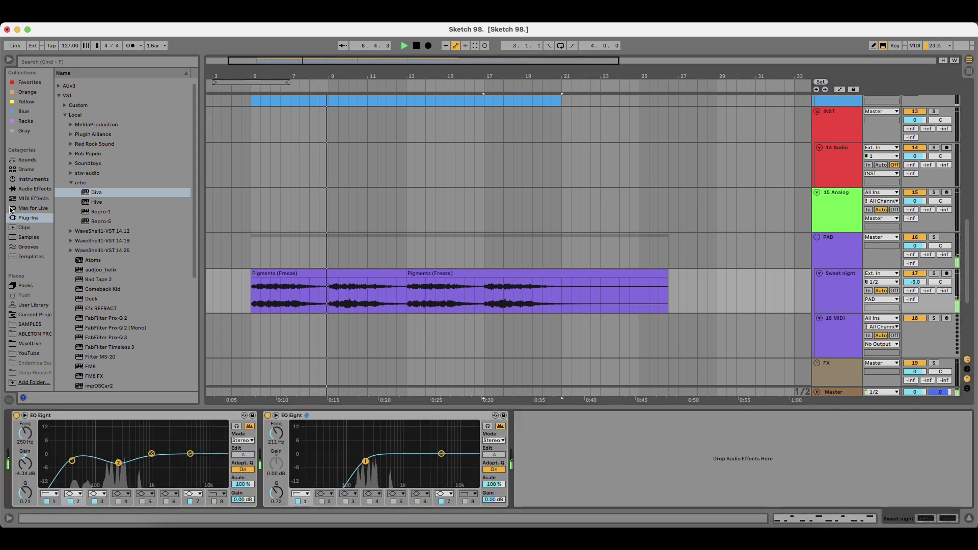
click(35, 189)
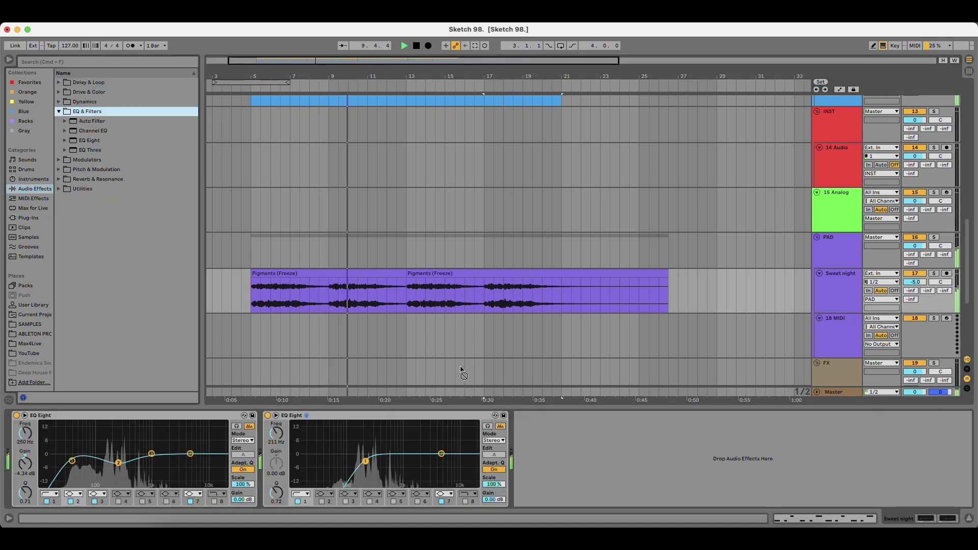
click(89, 111)
drag(97, 125, 591, 464)
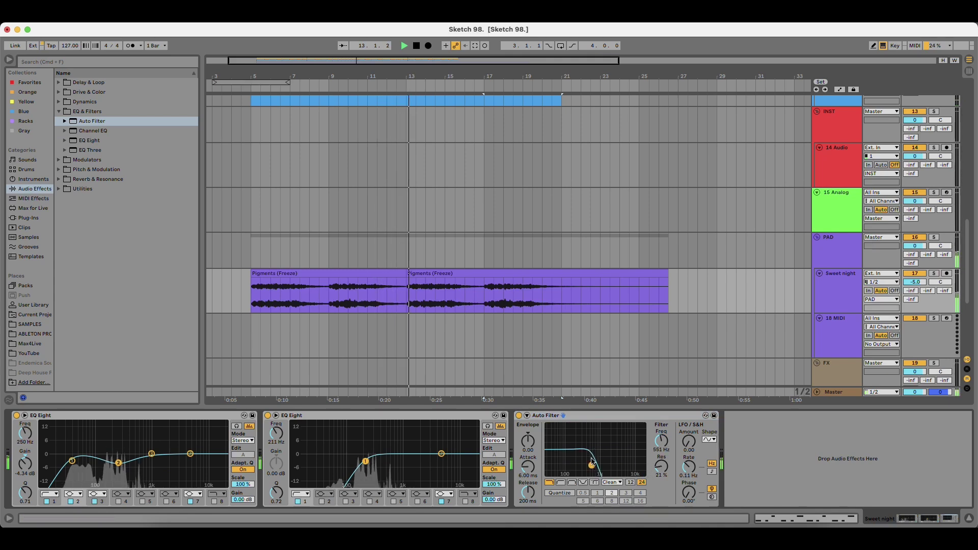
Duplicate the first Ting 2 clip on track 9 three times, replacing the clips up to bar 21.
scroll(270, 301, up, 5)
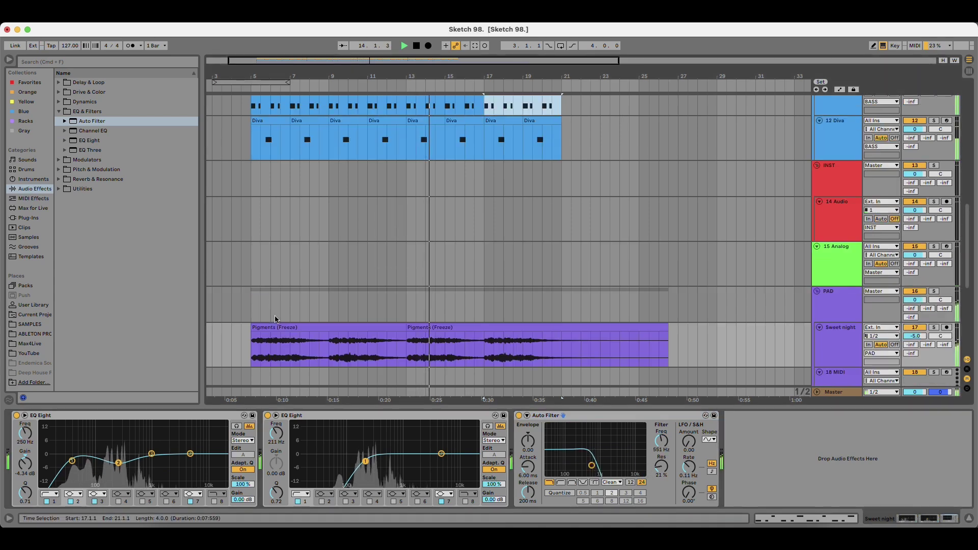
scroll(246, 288, up, 2)
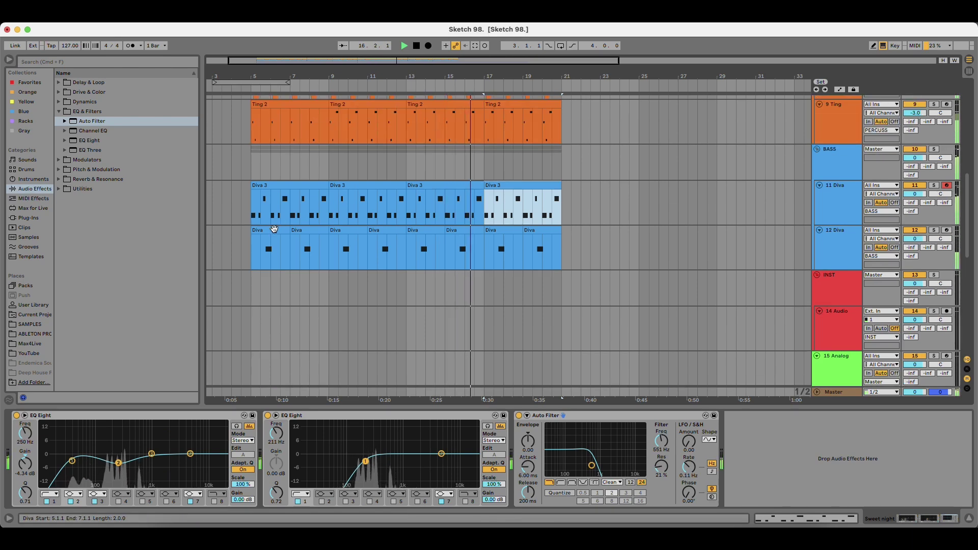
scroll(575, 275, up, 4)
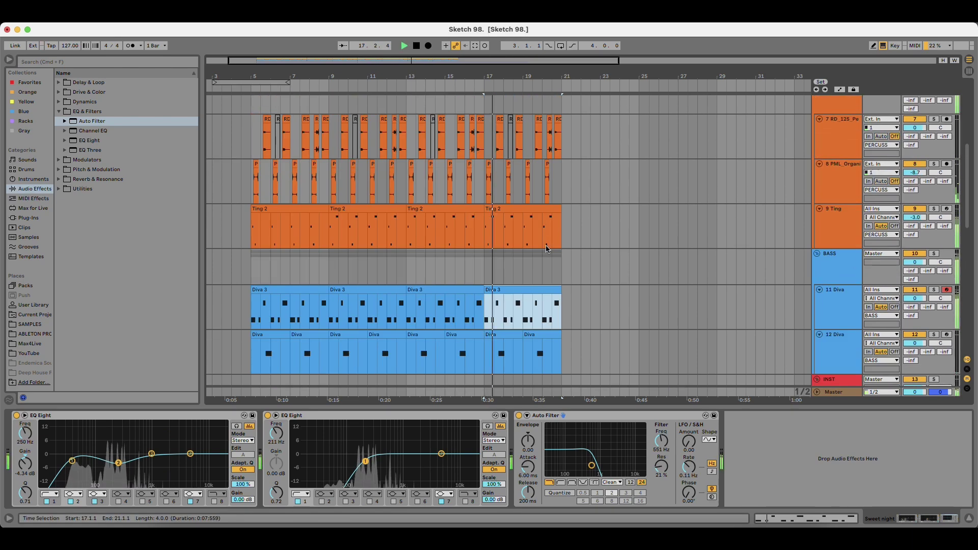
click(290, 211)
key(super+d)
key(super+d)
key(super+d)
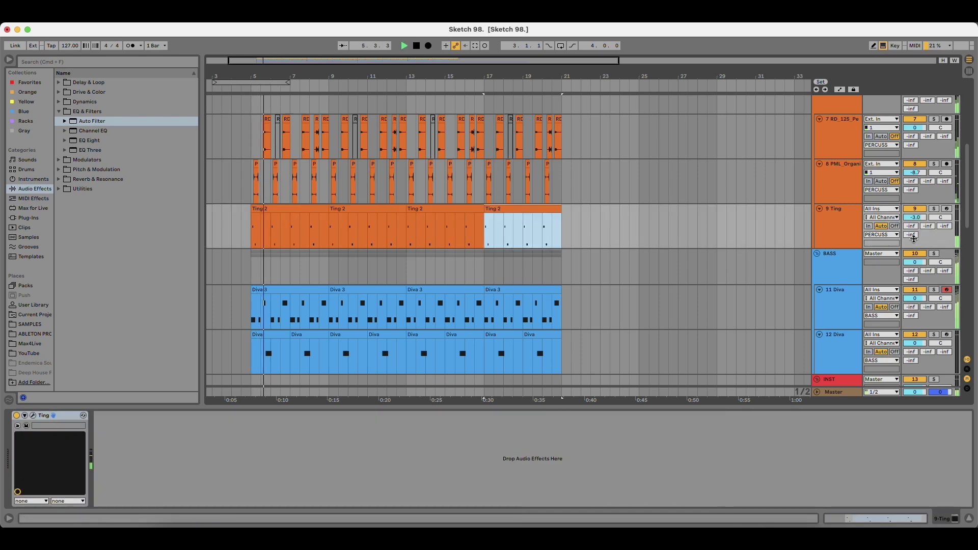
Solo percussion track 7 and raise the low-cut frequency of its EQ Eight to about 211 Hz.
click(934, 119)
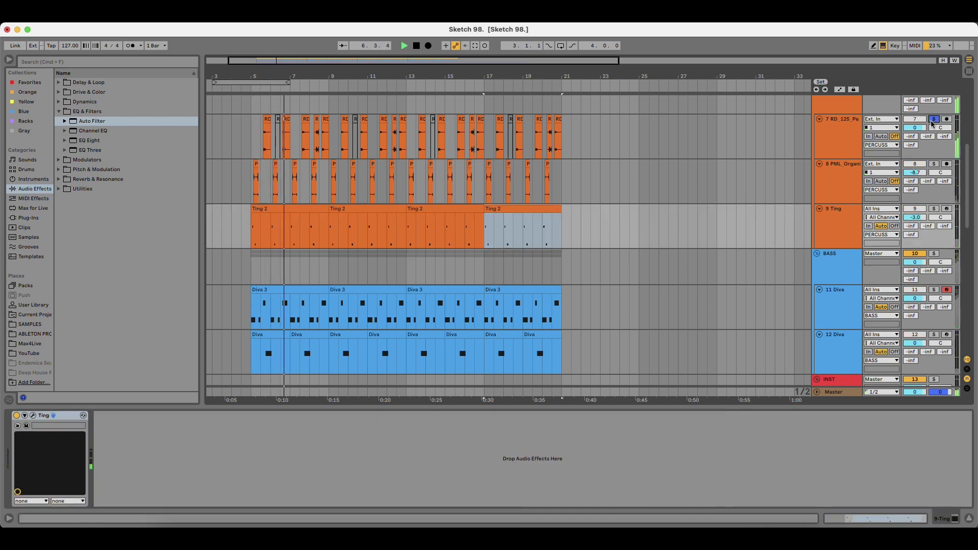
click(819, 119)
click(843, 121)
click(819, 119)
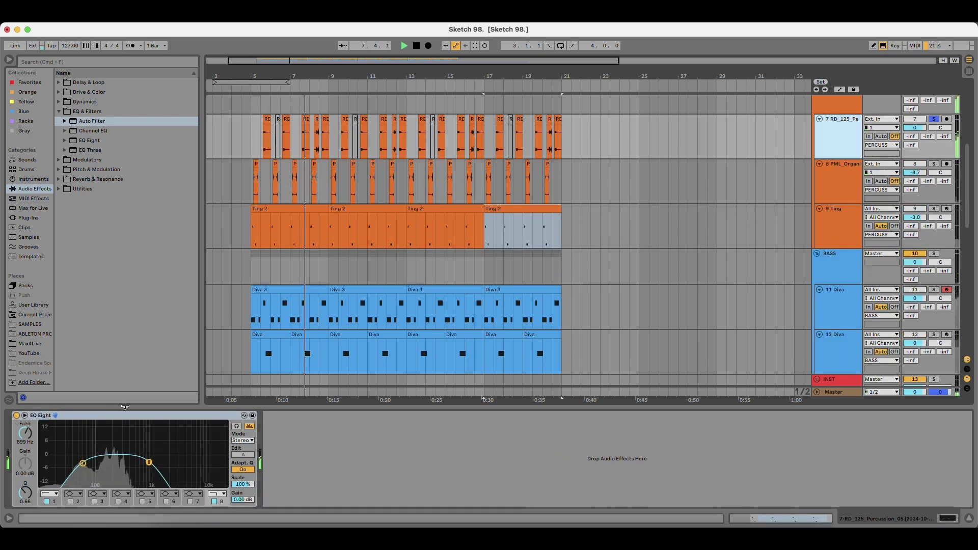
drag(83, 463, 114, 460)
Restart playback from bar 5, solo the track 8 conga loop to listen to it, and turn the solo off.
click(251, 168)
key(space)
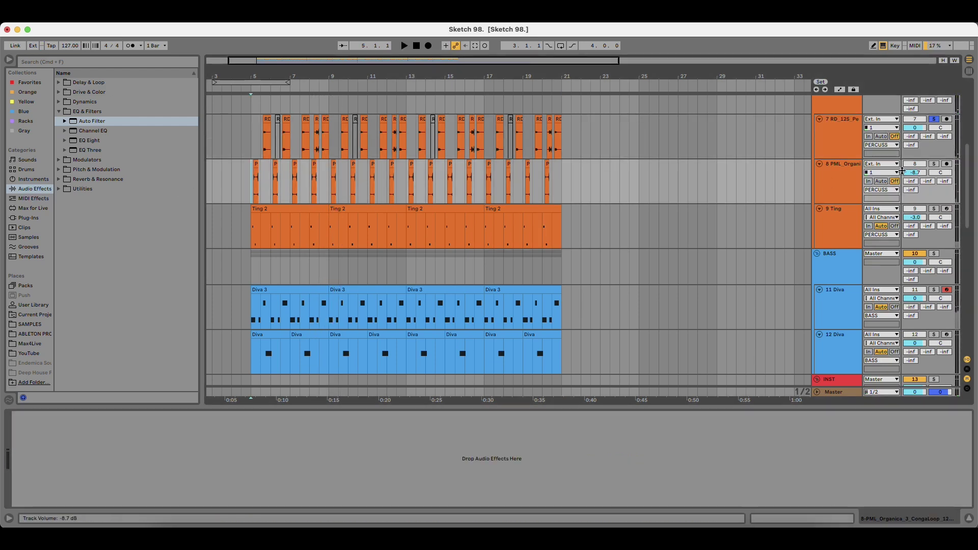
key(space)
click(934, 165)
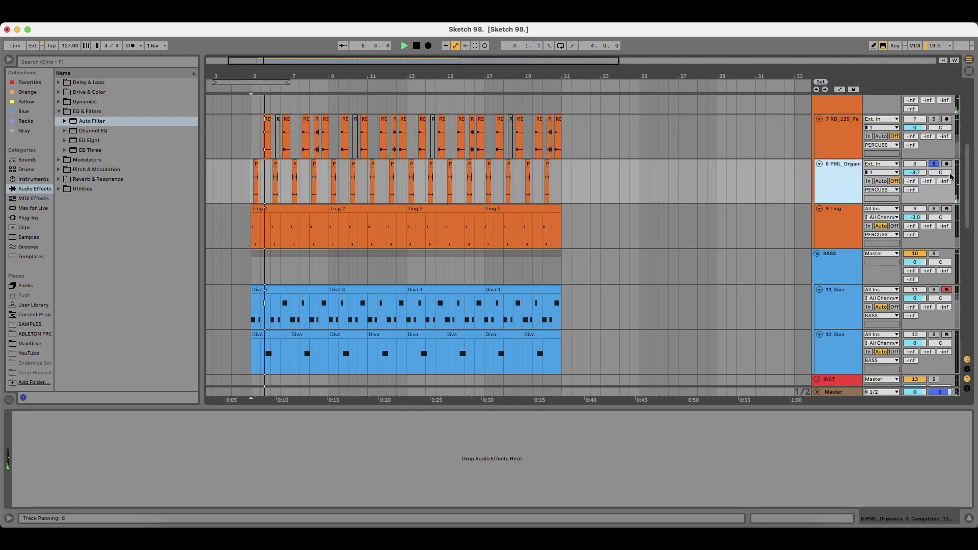
key(space)
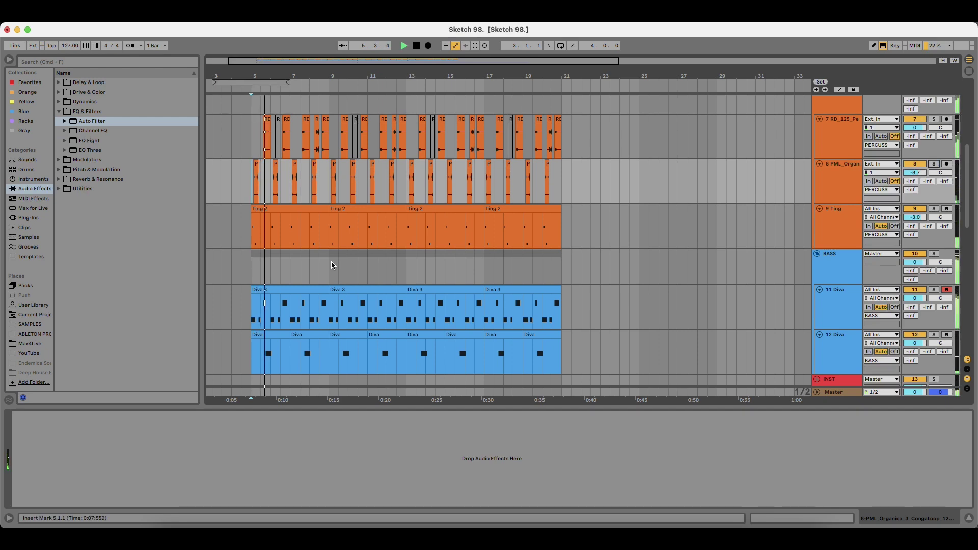
Copy track 7's EQ Eight to the Ting track, with the high cut at 5.74 kHz and low cut at 245 Hz.
click(562, 232)
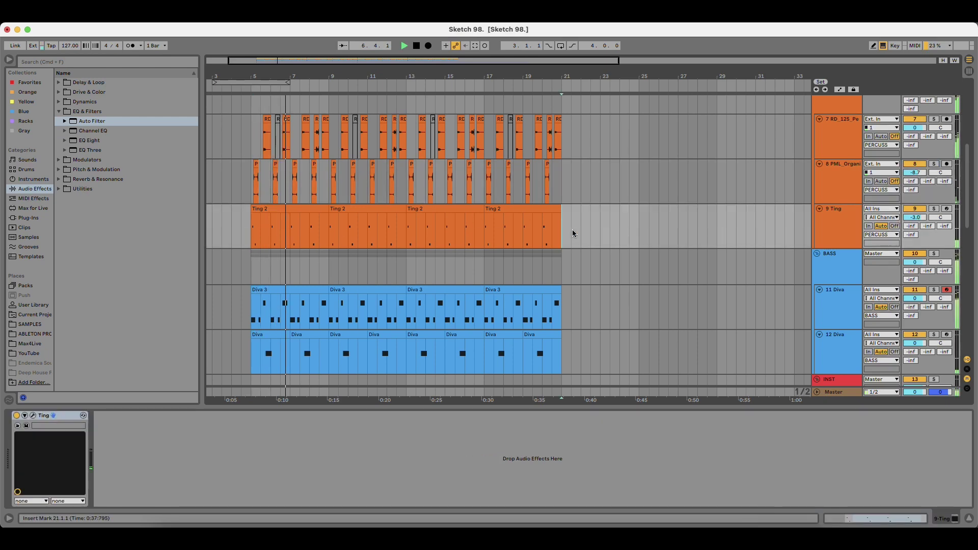
click(571, 136)
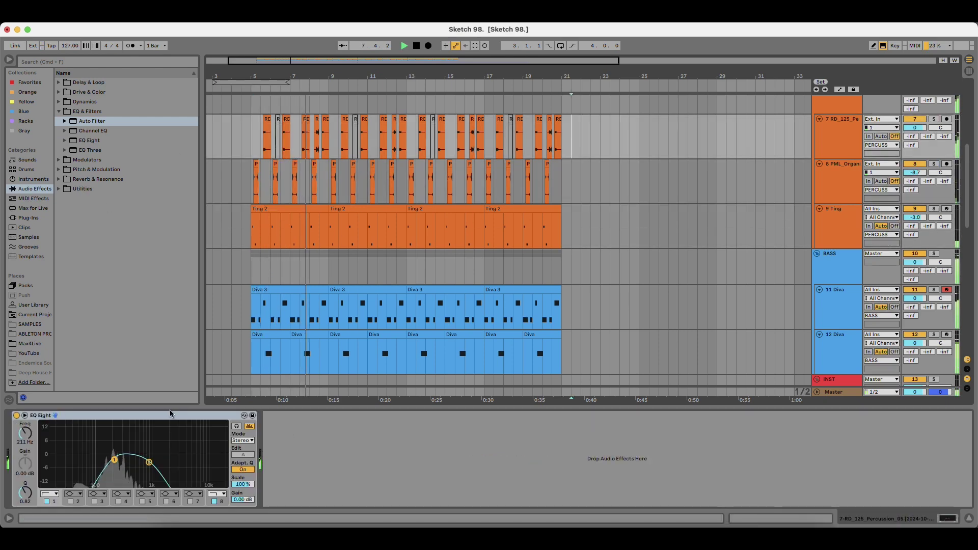
drag(160, 417, 570, 267)
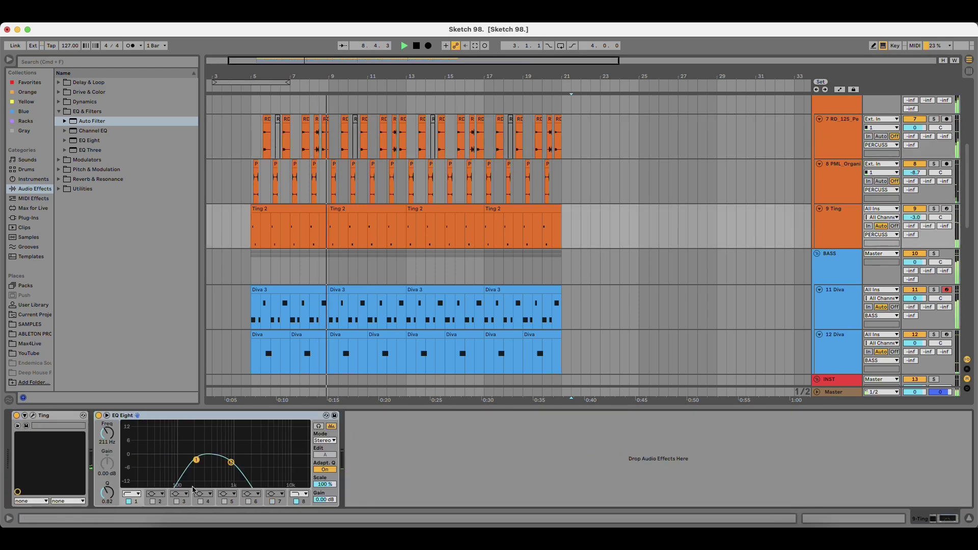
drag(231, 462, 276, 464)
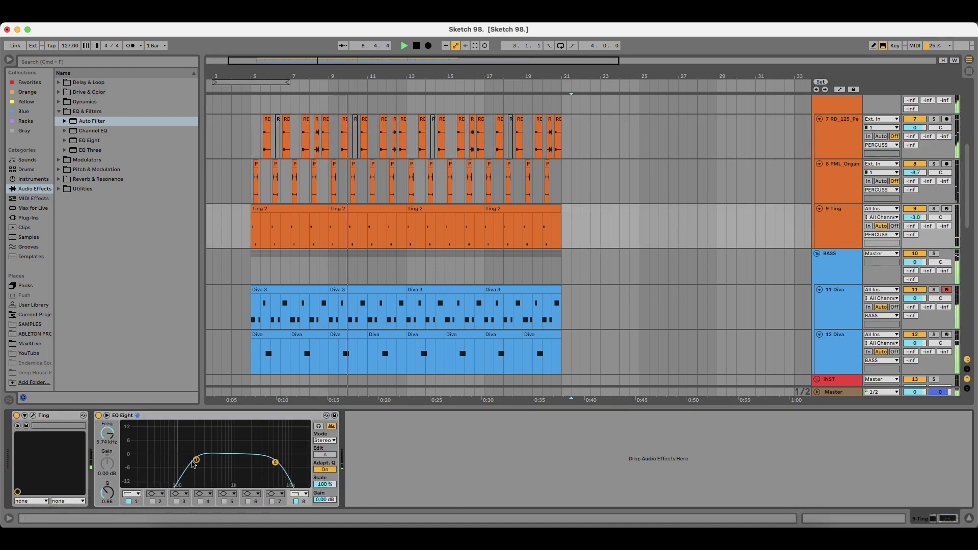
drag(196, 461, 200, 463)
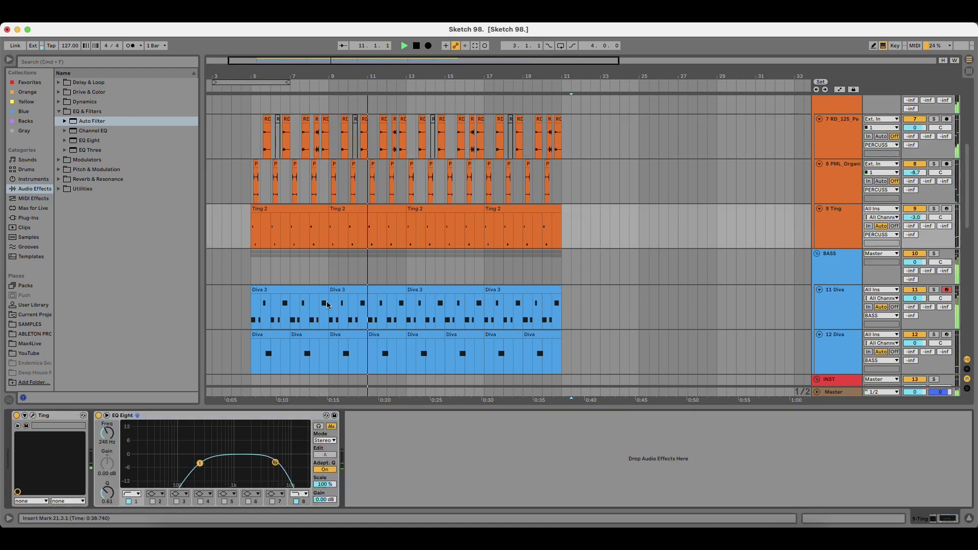
scroll(325, 300, down, 4)
scroll(320, 298, down, 2)
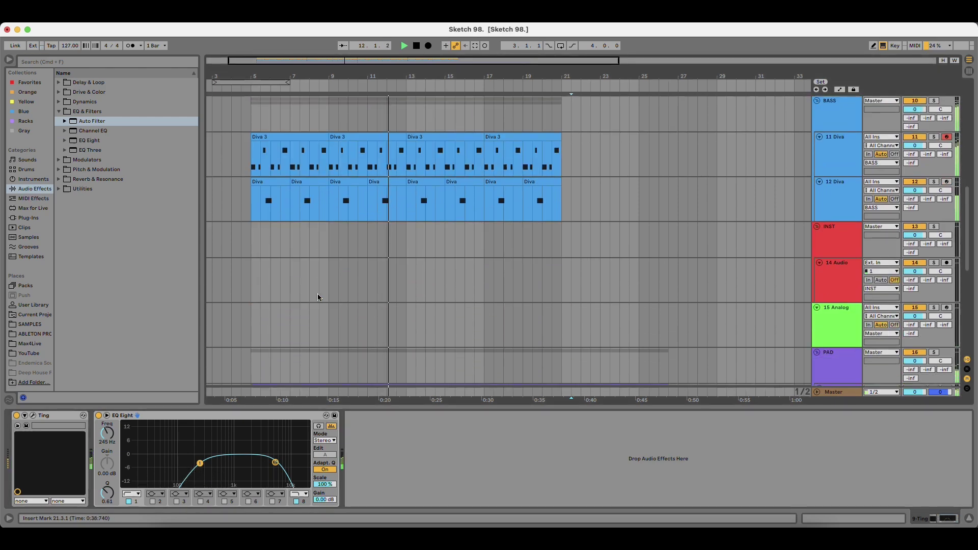
Lower the volume of the Sweet night pad track to -6.0 dB and stop playback.
scroll(312, 293, down, 4)
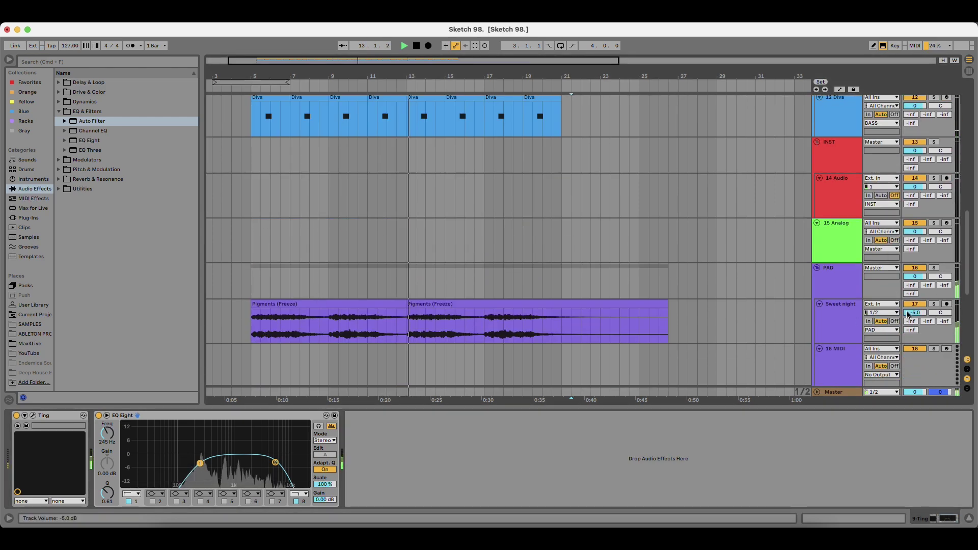
drag(914, 313, 915, 315)
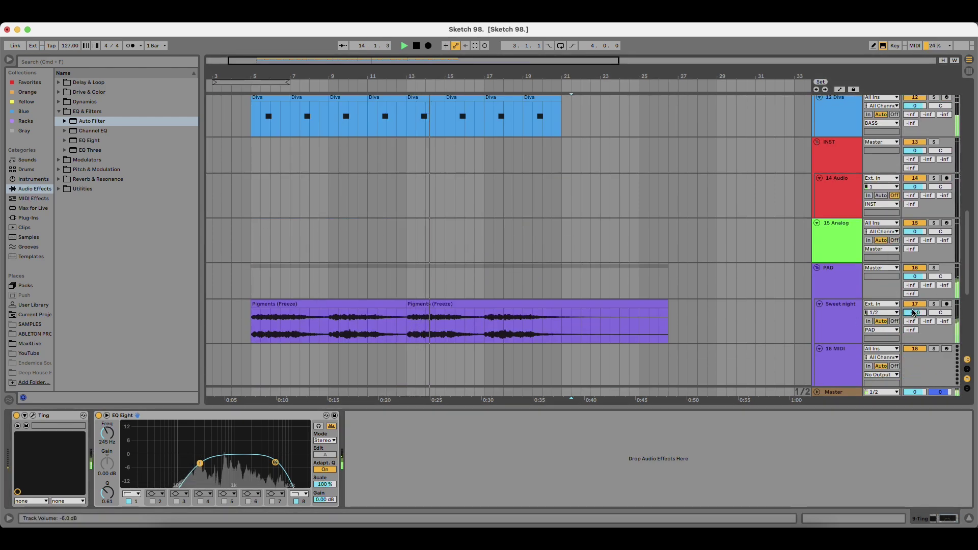
key(space)
scroll(330, 232, up, 1)
scroll(329, 232, up, 3)
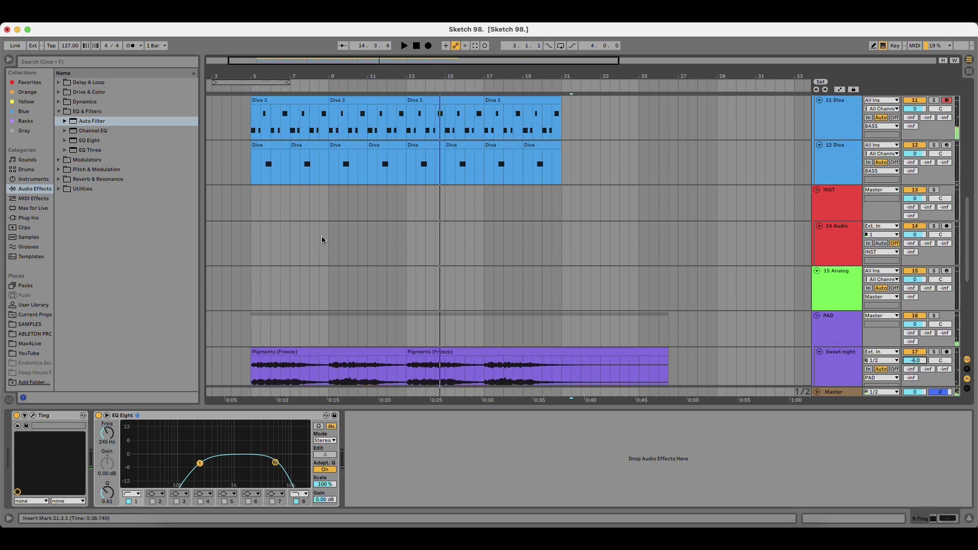
scroll(313, 270, up, 2)
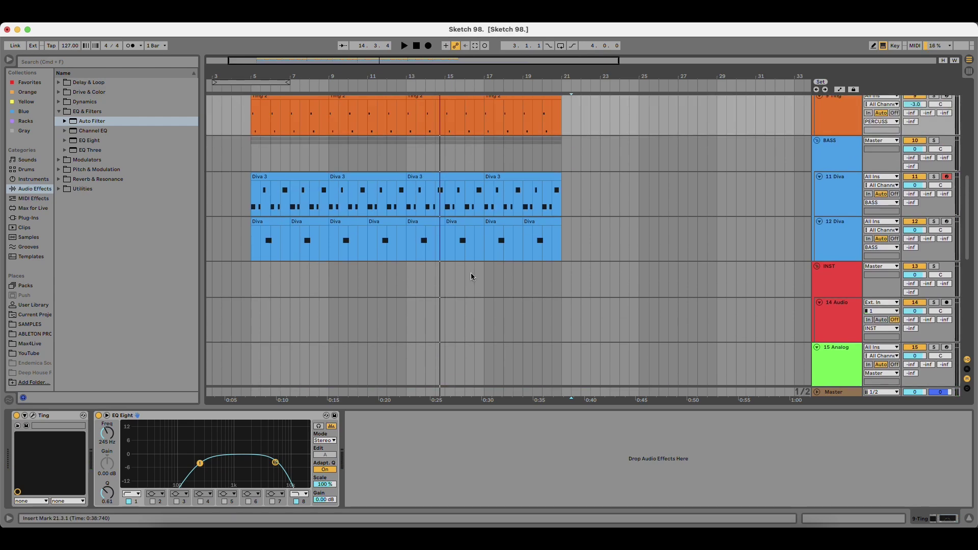
Insert a MIDI track below 14 Audio in the INST group and load the u-he Diva plug-in on it.
scroll(797, 292, down, 3)
click(842, 266)
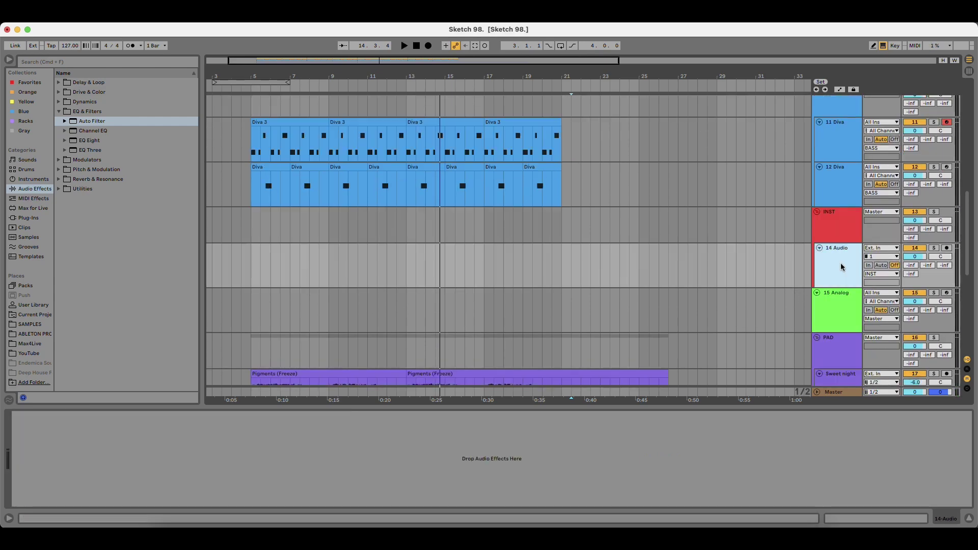
key(super+shift+t)
click(29, 218)
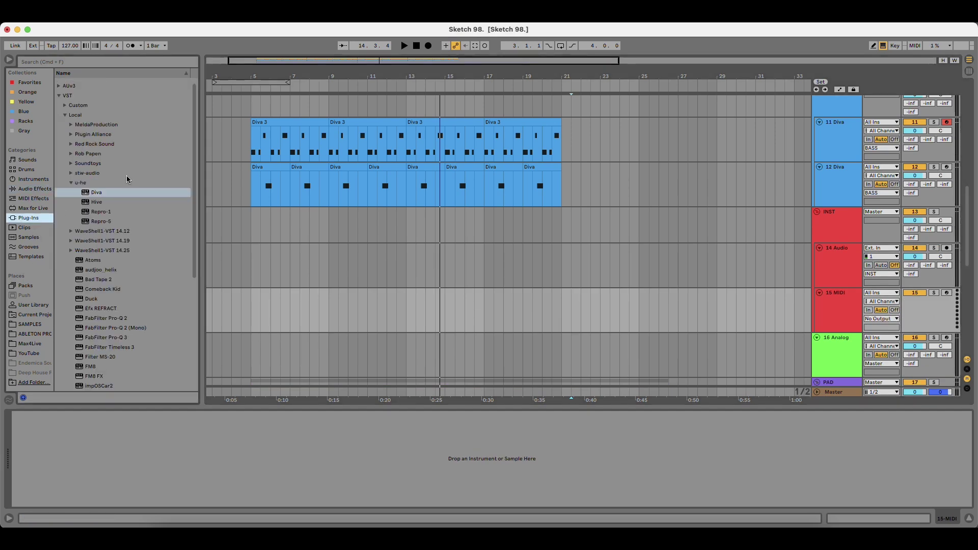
click(95, 193)
key(Return)
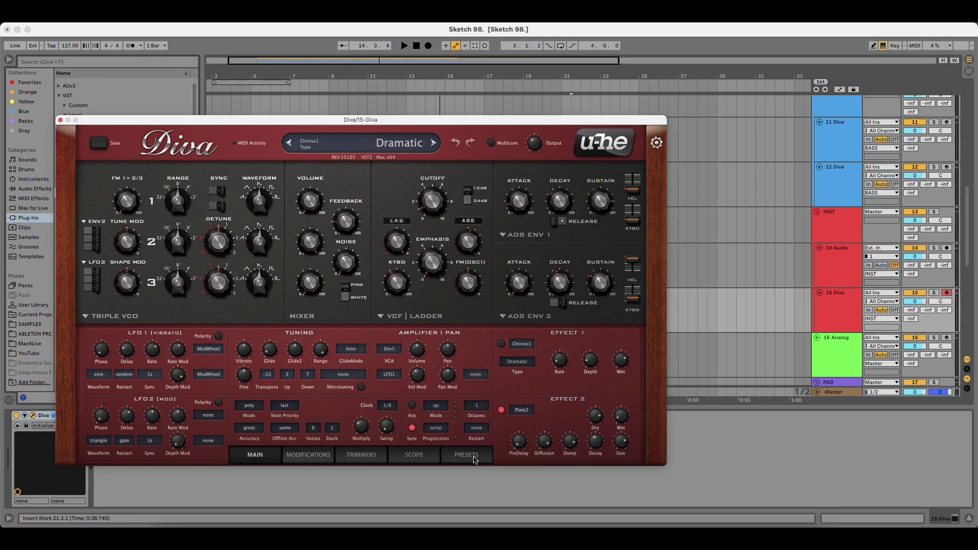
Load the Diva preset BT Phaser Stack (mw+vel)2 from Endemica Sounds. Diva Presets 3 and close the plug-in window.
click(474, 461)
click(144, 290)
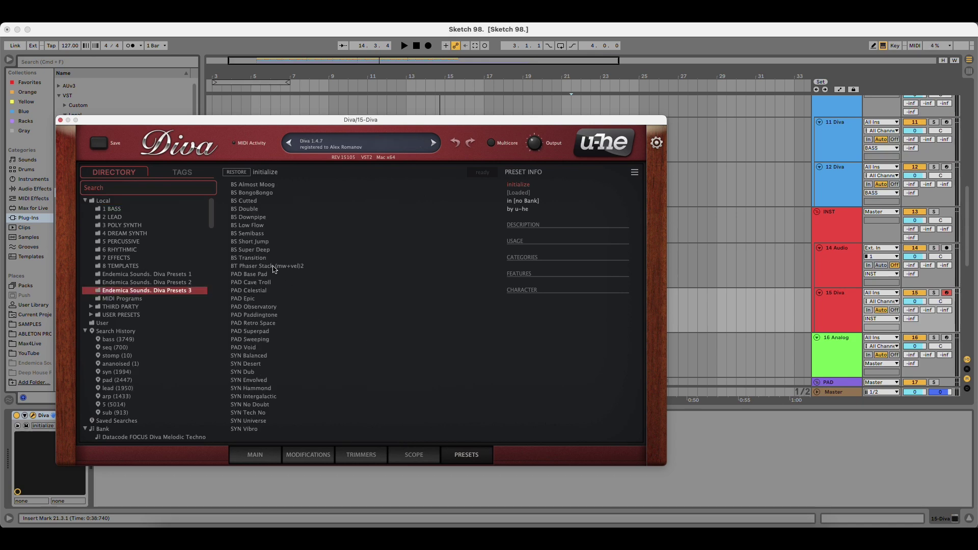
click(274, 267)
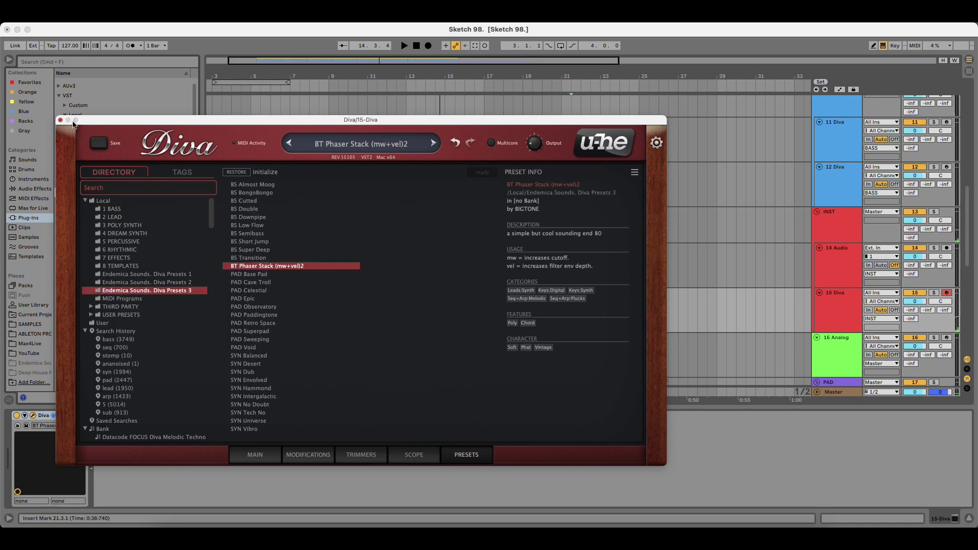
click(60, 120)
Rehearse over playback from bar 5 and record a roughly three-bar Diva part on track 15 from that bar.
click(253, 297)
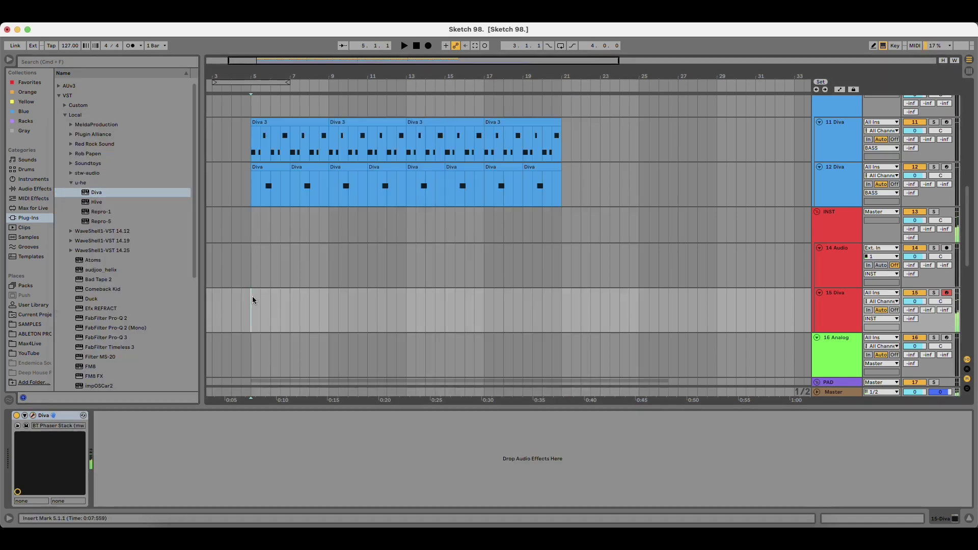
key(space)
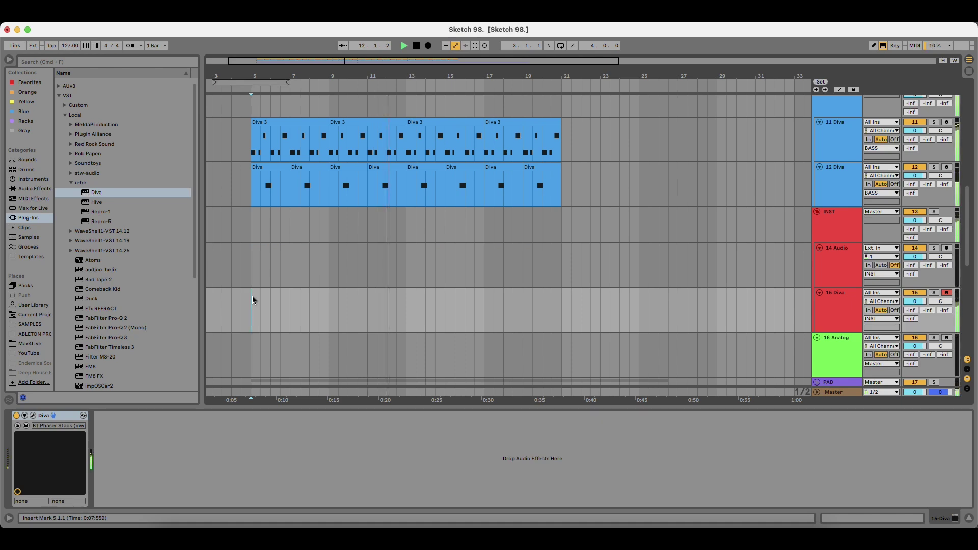
key(space)
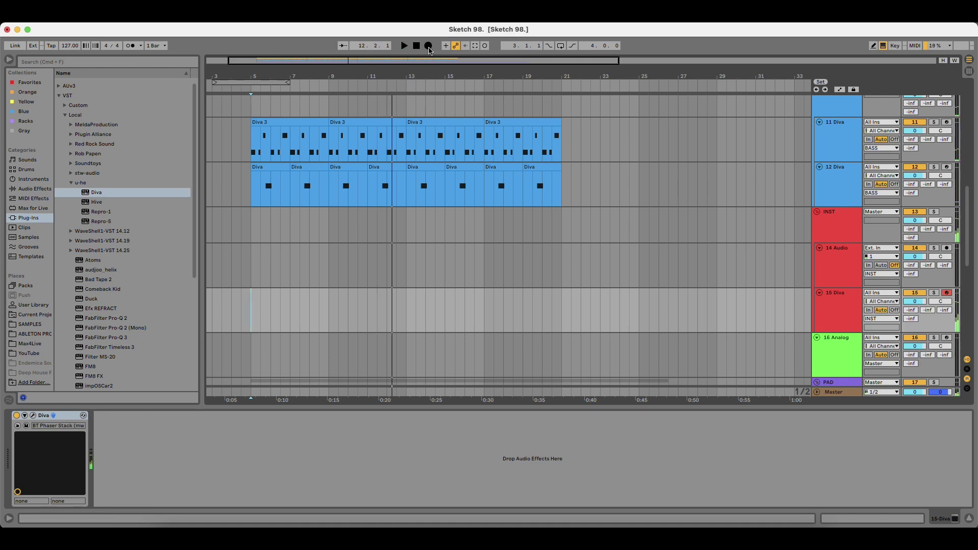
drag(267, 72, 289, 72)
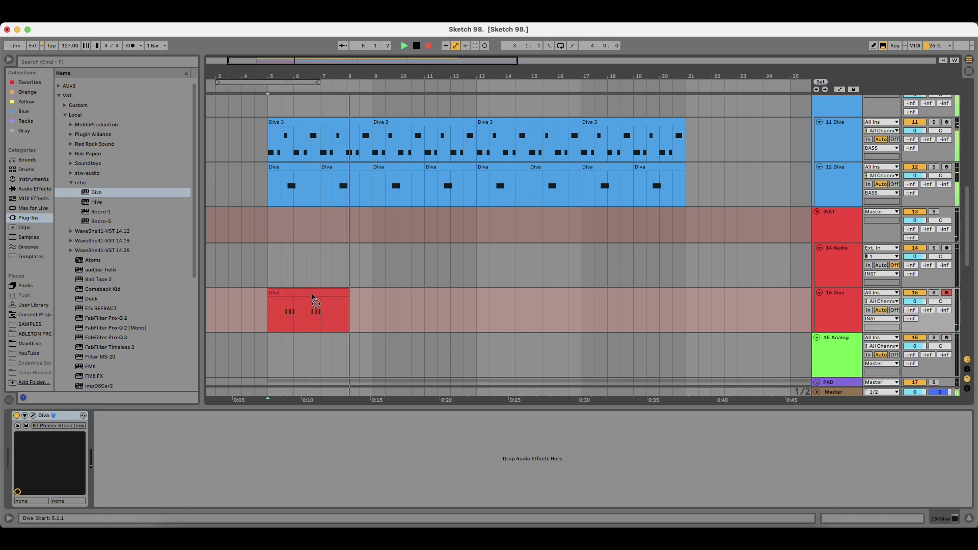
key(space)
Delete the first group of notes in the recorded track 15 clip and quantize the remaining E2 notes.
double_click(310, 294)
drag(490, 478, 347, 458)
key(Delete)
key(space)
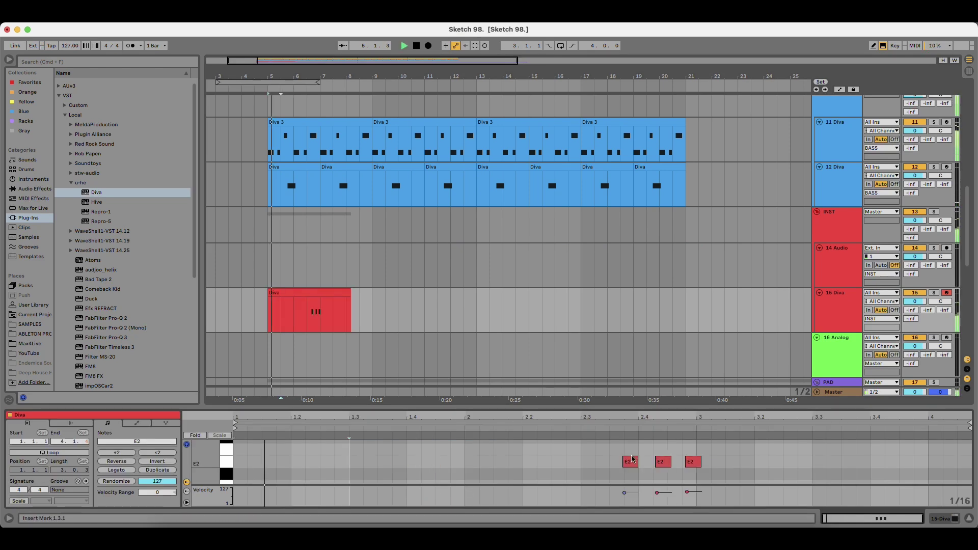
click(580, 459)
key(super+a)
key(super+u)
click(572, 449)
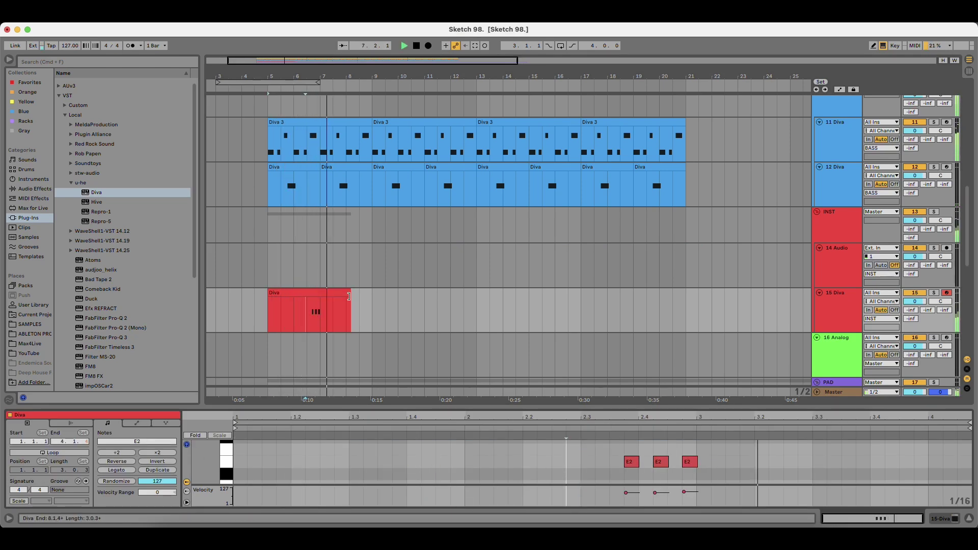
Extend the track 15 Diva clip to four bars and duplicate it three times up to bar 21.
drag(349, 296, 371, 296)
key(super+d)
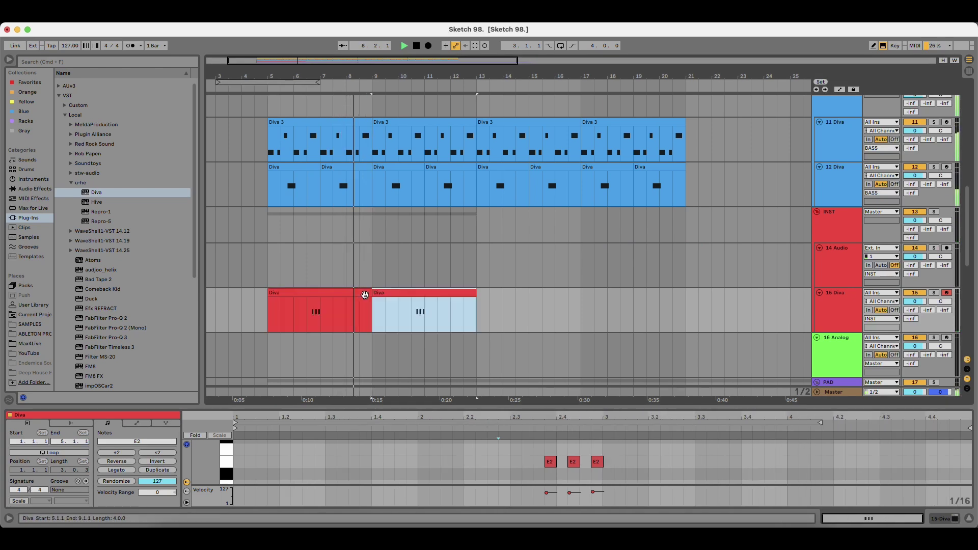
key(super+d)
key(super+d)
Mute the Sweet night pad track for comparison and replay the section from bar 5 with the new Diva part.
scroll(705, 297, down, 5)
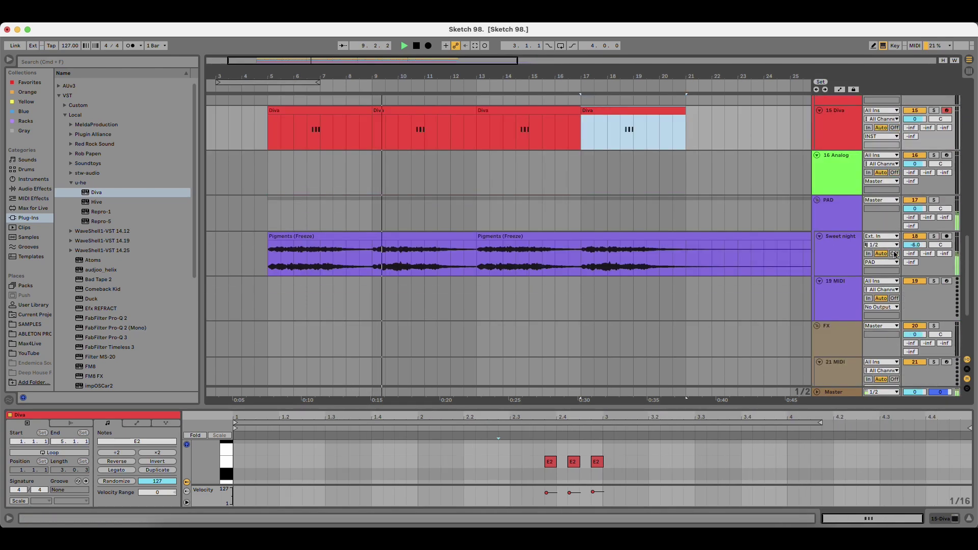
click(915, 236)
drag(354, 77, 311, 76)
scroll(221, 298, up, 4)
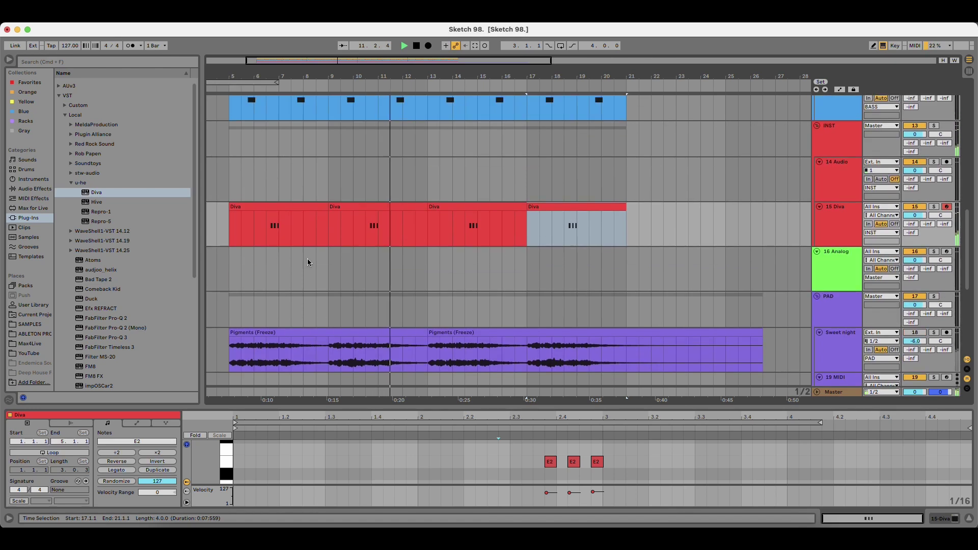
scroll(356, 250, up, 1)
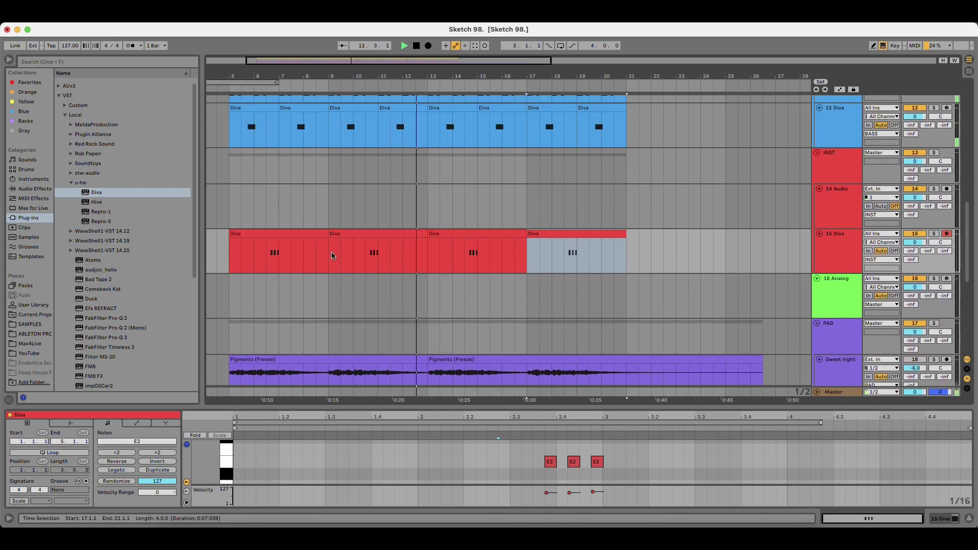
click(300, 258)
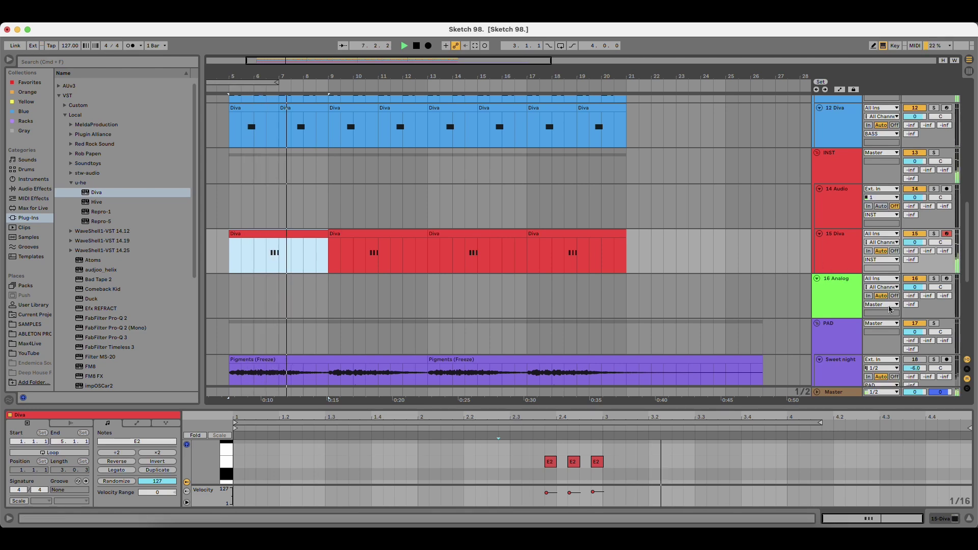
scroll(890, 309, down, 2)
click(297, 312)
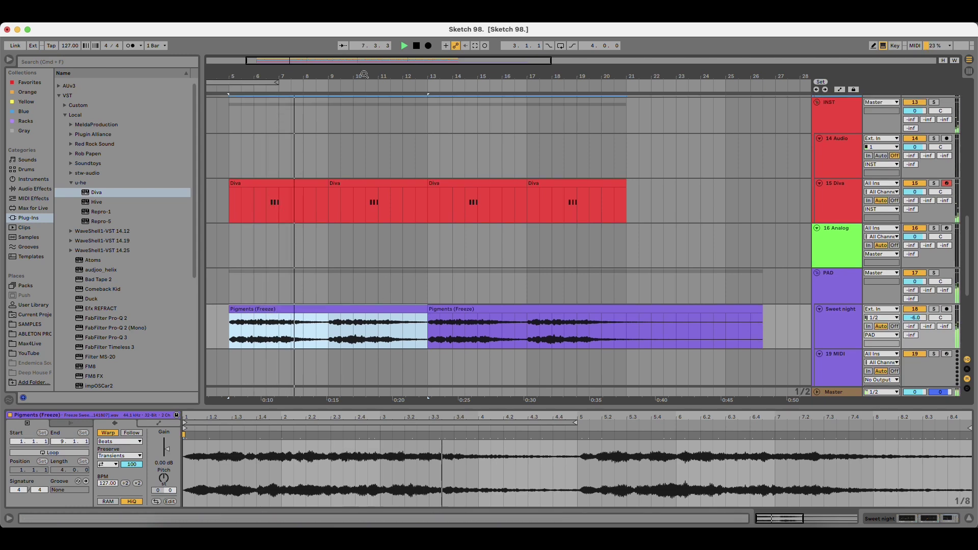
drag(365, 74, 388, 67)
scroll(421, 190, up, 3)
key(space)
Insert a MIDI track below 12 Diva in the BASS group and load the Wavetable instrument on it.
click(837, 159)
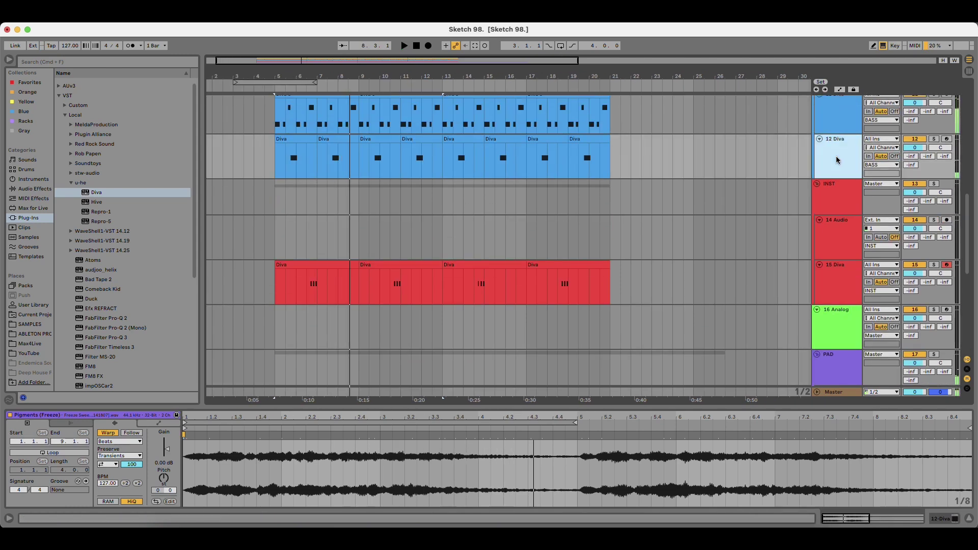
key(super+shift+t)
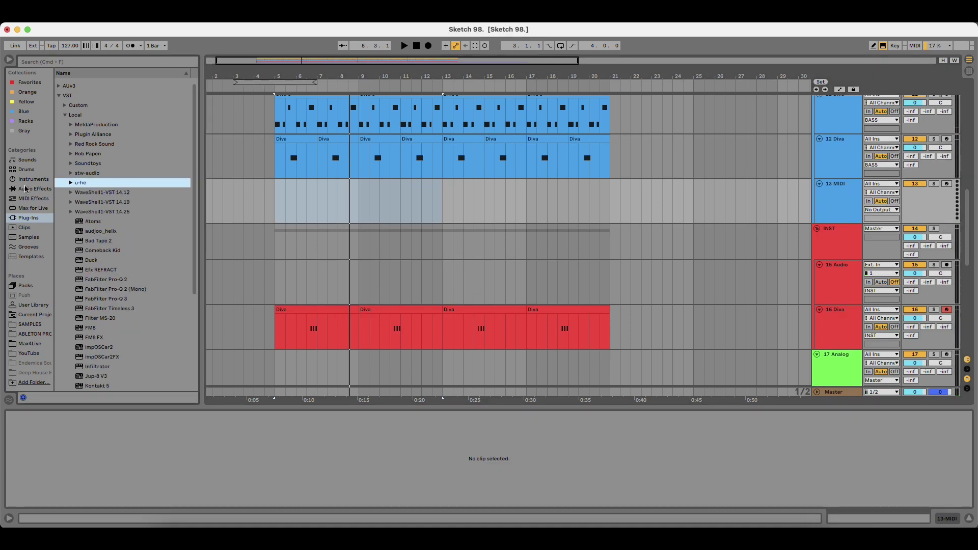
click(31, 179)
click(59, 208)
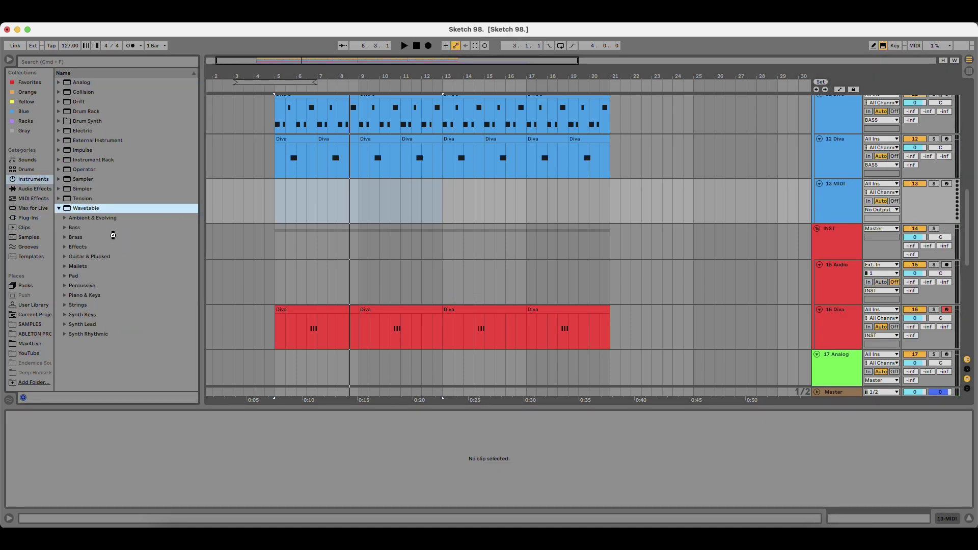
double_click(146, 212)
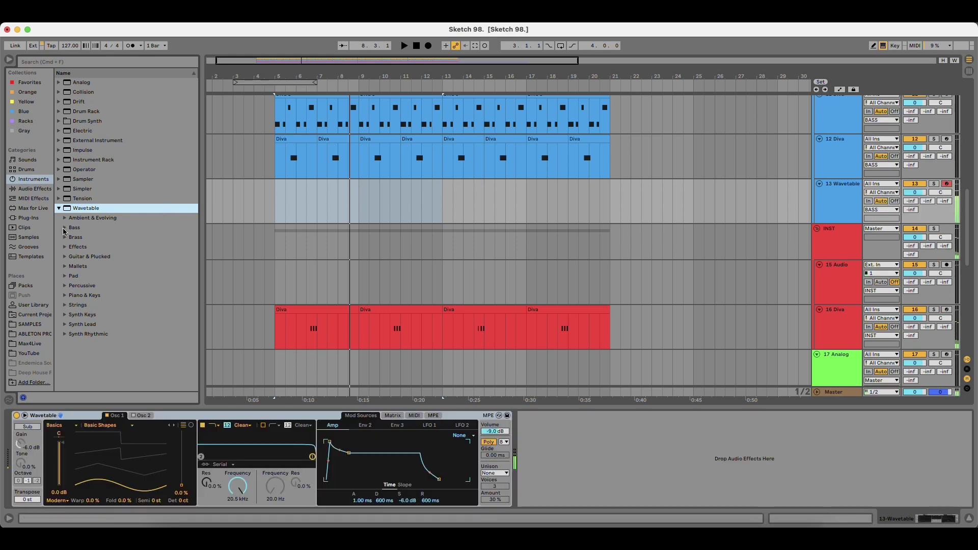
Audition Wavetable's Bass presets from the start of the list through Complex Gut Kicked Bass.
click(64, 228)
click(80, 238)
click(97, 256)
scroll(120, 279, down, 3)
key(Down)
click(123, 279)
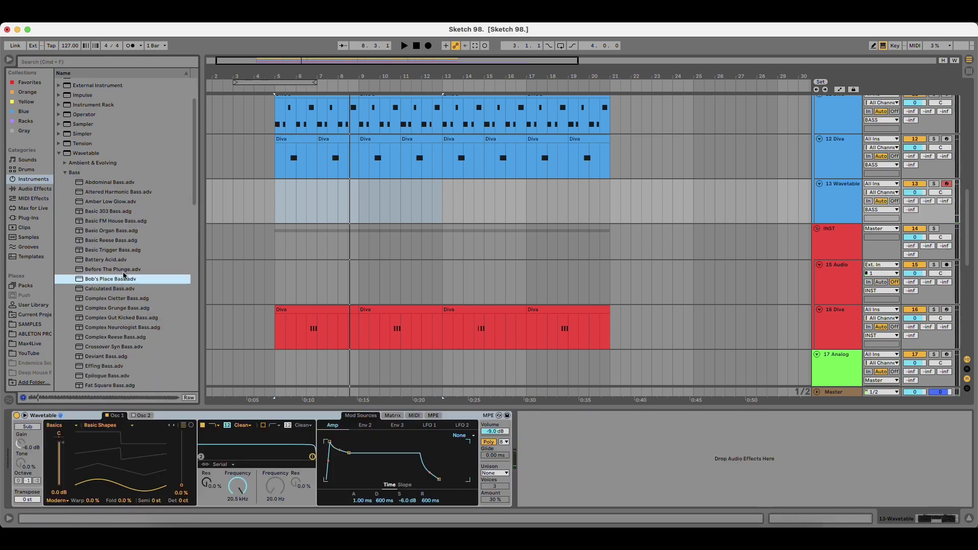
scroll(125, 275, down, 4)
key(Down)
scroll(132, 275, down, 2)
key(Down)
key(Down)
scroll(119, 273, down, 2)
key(Down)
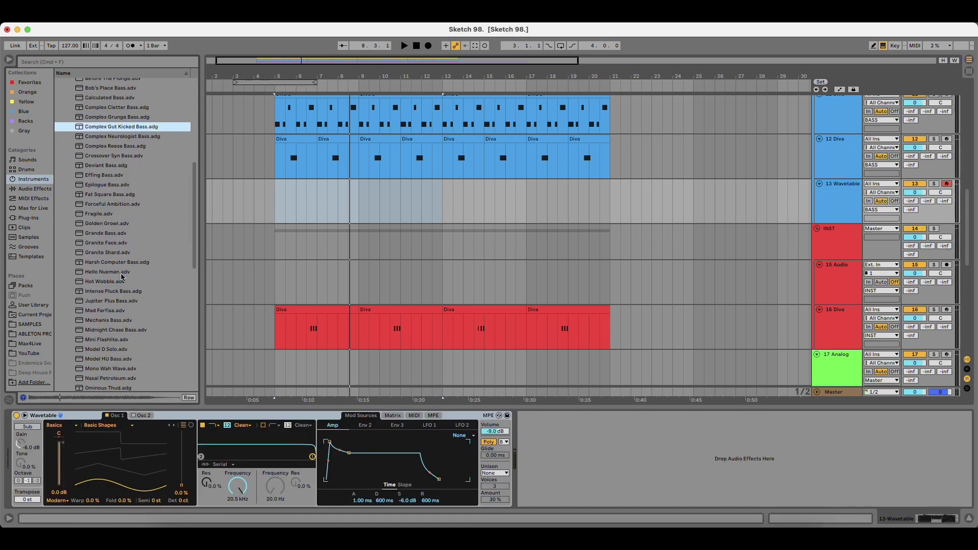
Audition the presets around Granite Shard and load Grande Bass.adv on track 13.
click(120, 252)
key(Up)
key(Up)
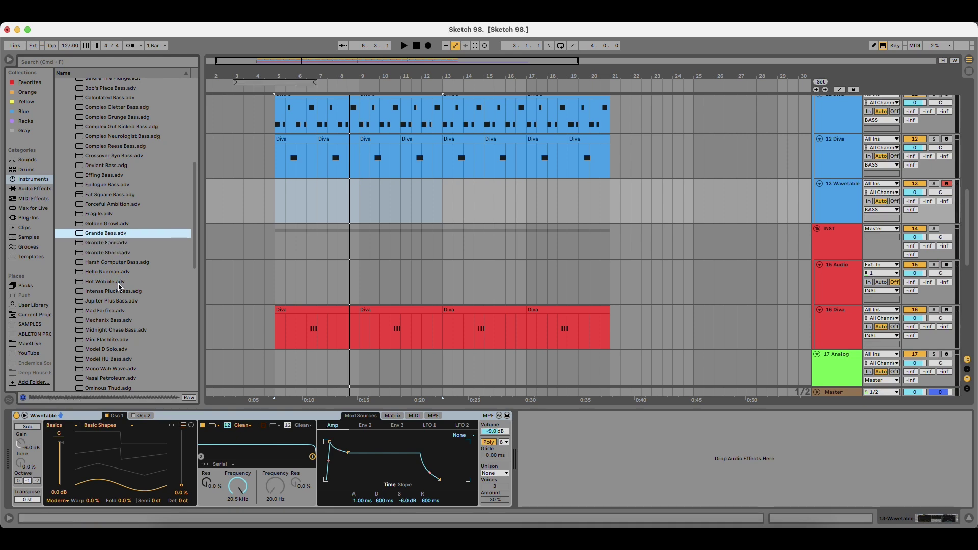
click(121, 227)
double_click(92, 235)
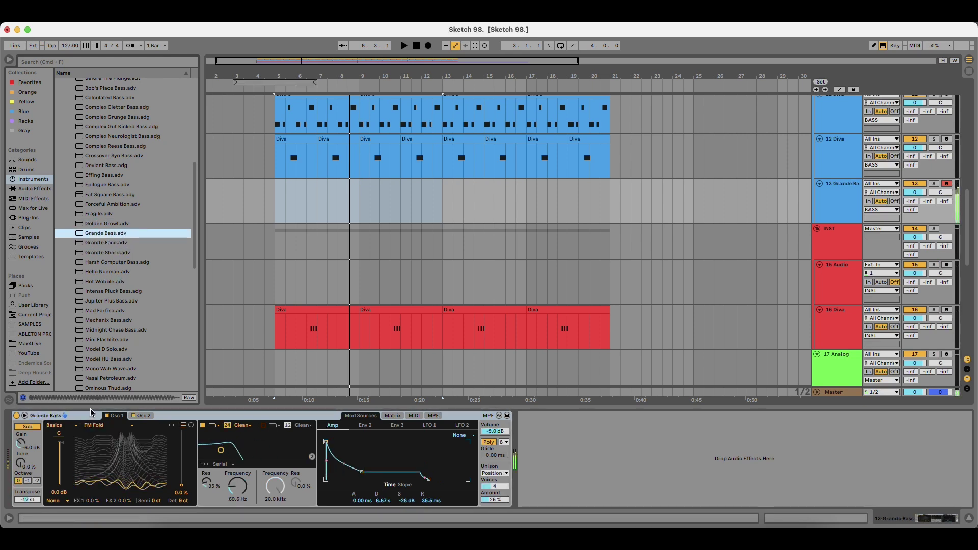
Clear the half-bar clip created at bar 5 on the Grande Bass track and try the sound over playback from there.
double_click(277, 197)
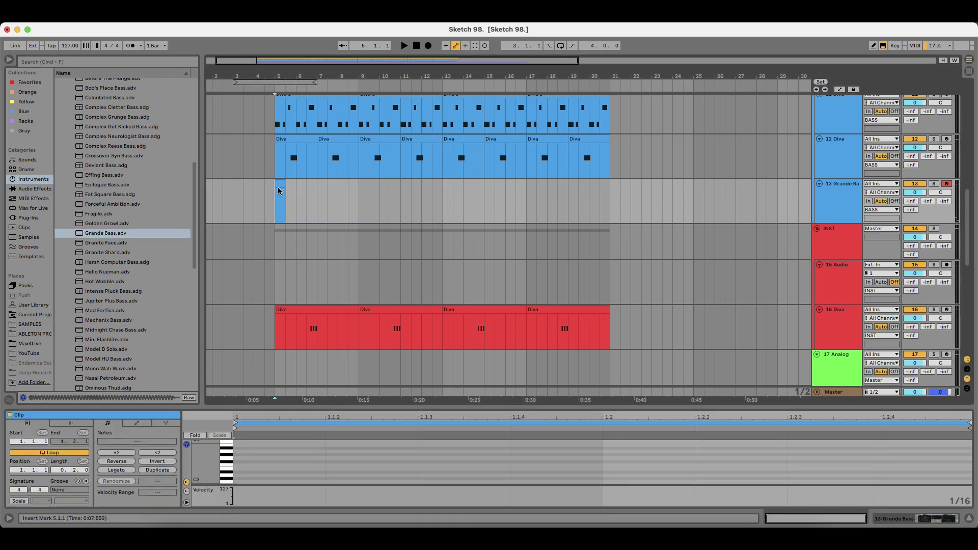
click(283, 185)
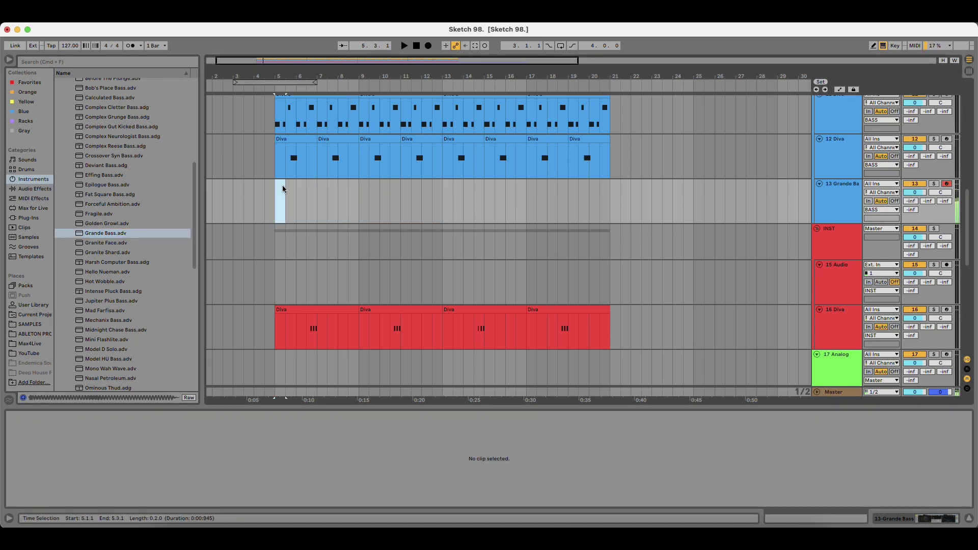
key(space)
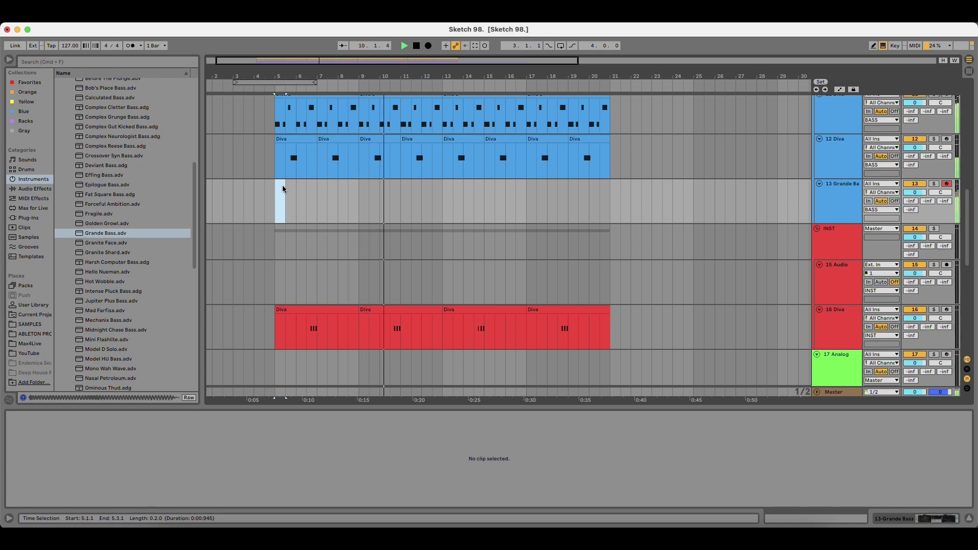
key(space)
key(space)
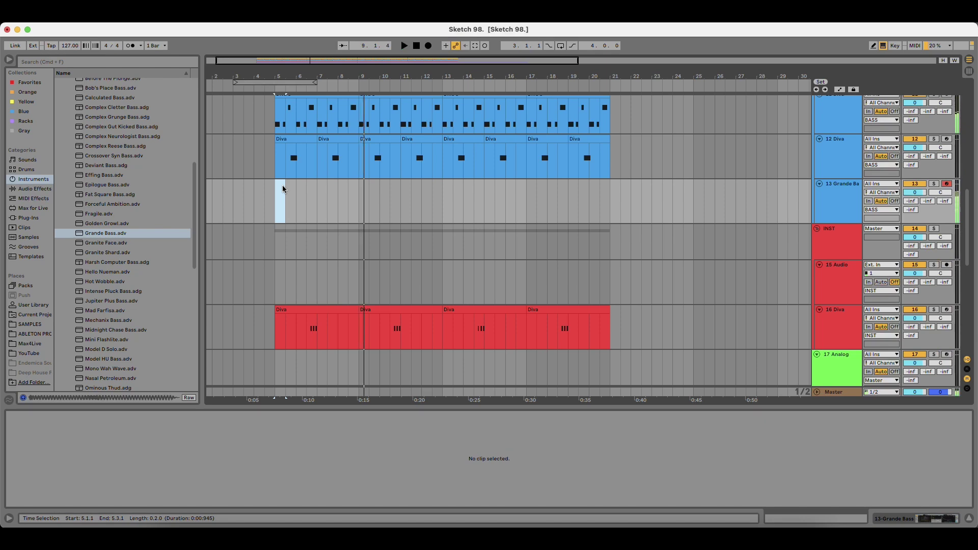
Mute the track 11 Diva bass and replay the section from bar 5 with Grande Bass.
scroll(391, 185, up, 1)
key(space)
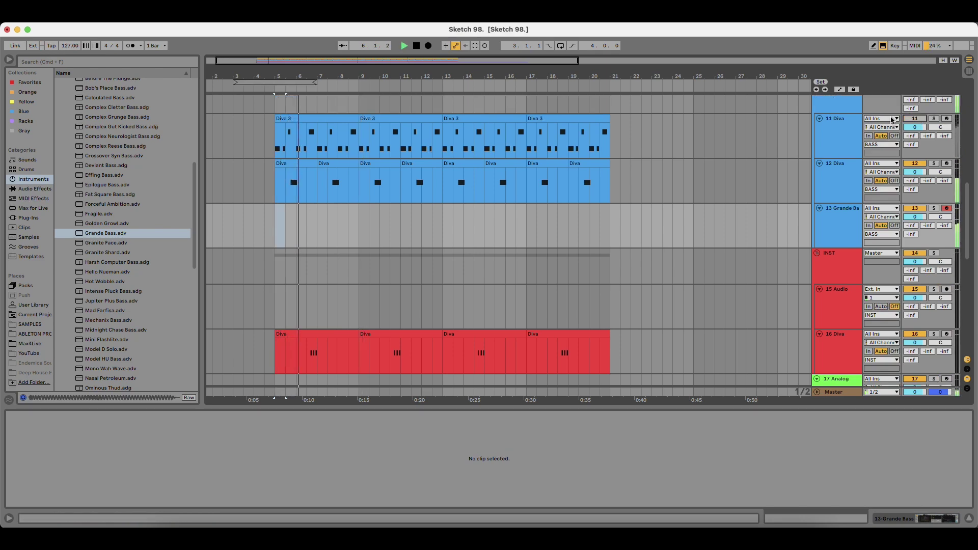
key(space)
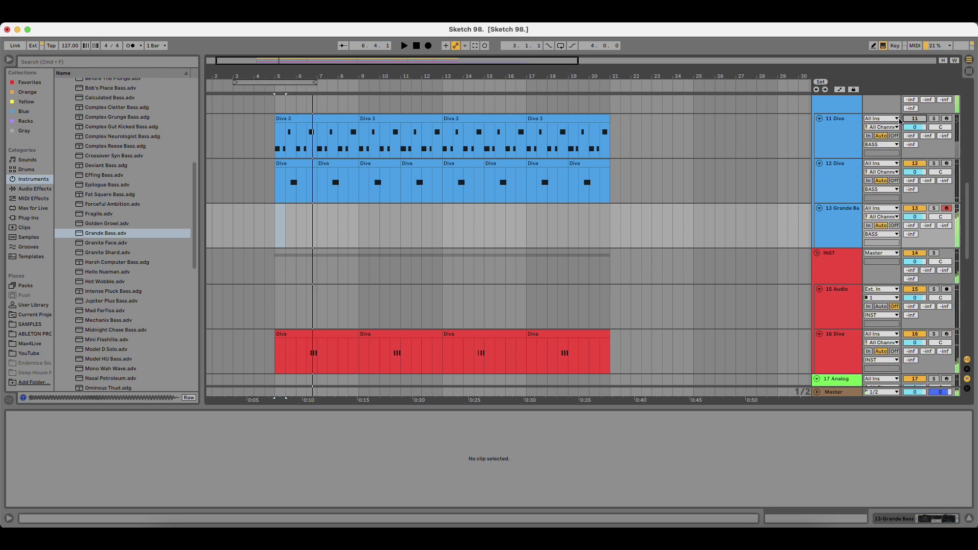
Audition Grande Bass over playback and change its oscillator 1 wavetable to Graphite from the Collection category.
key(space)
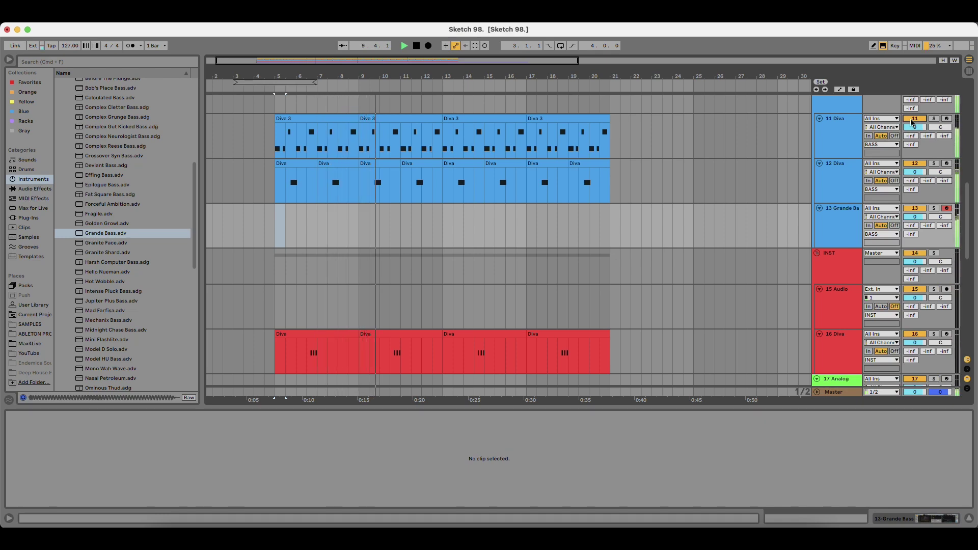
click(854, 223)
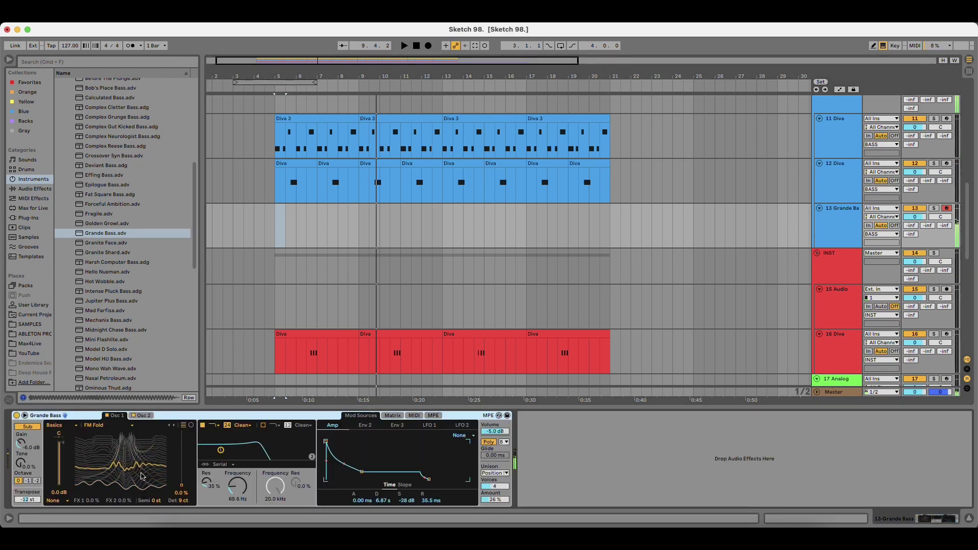
drag(141, 477, 141, 428)
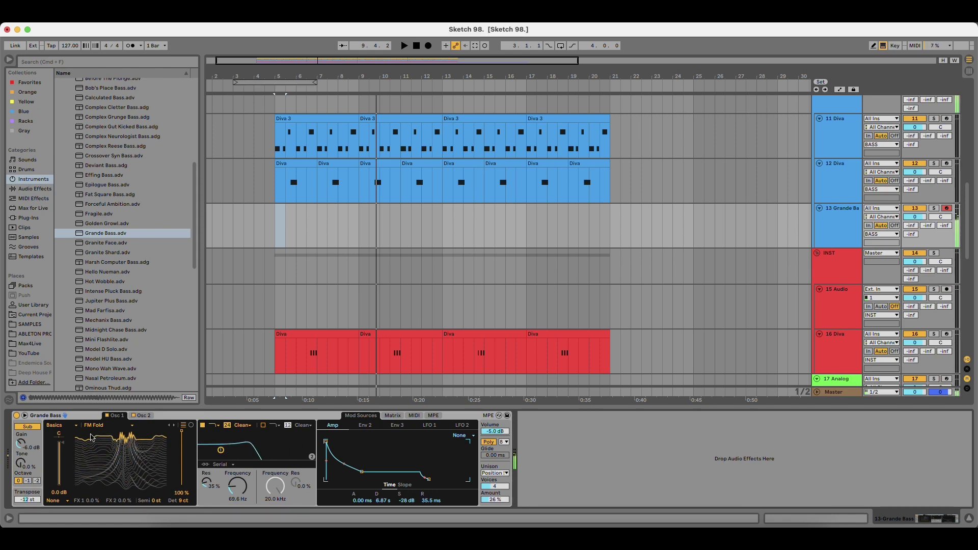
click(64, 431)
click(62, 440)
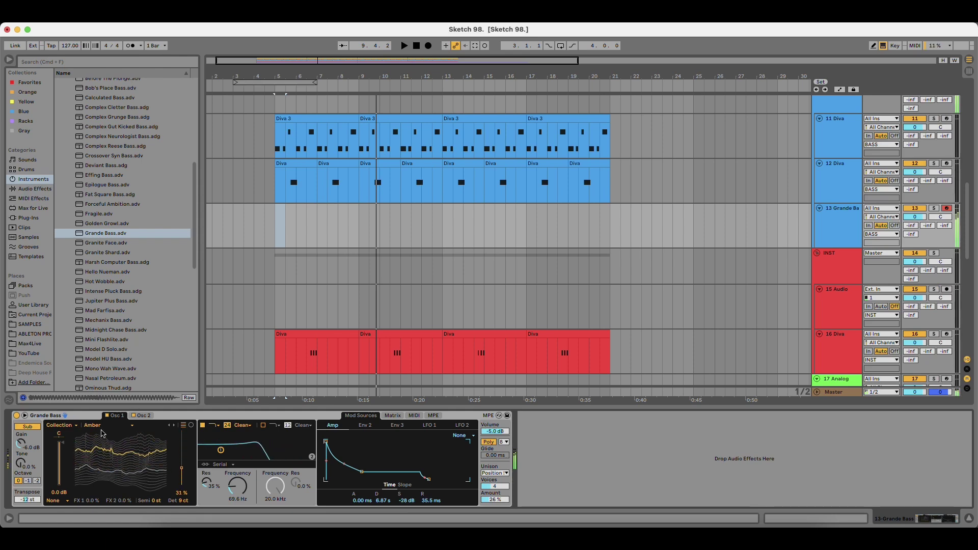
click(103, 426)
click(113, 357)
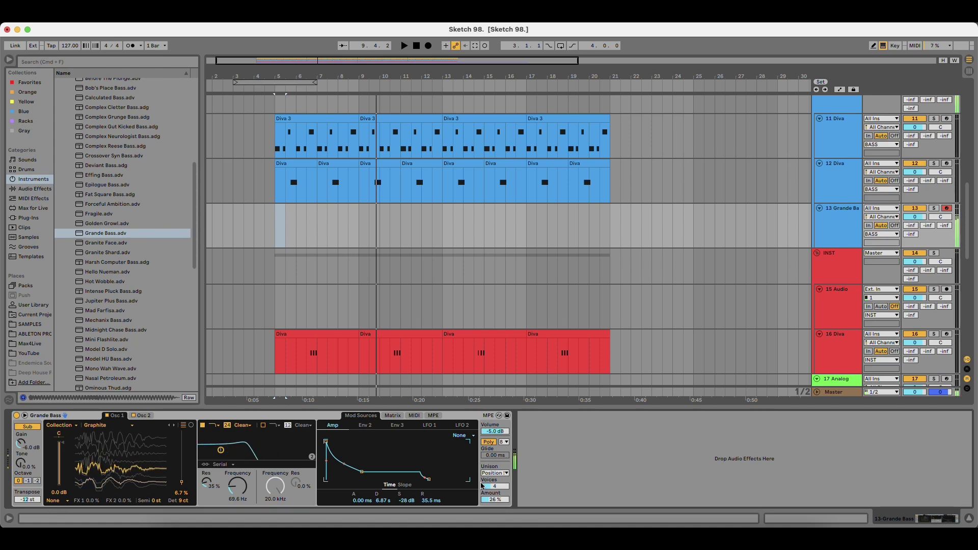
Make Grande Bass mono with unison set to None, and give oscillator 1 the Fm effect at 19% amount with wavetable position 81%.
click(505, 475)
click(505, 423)
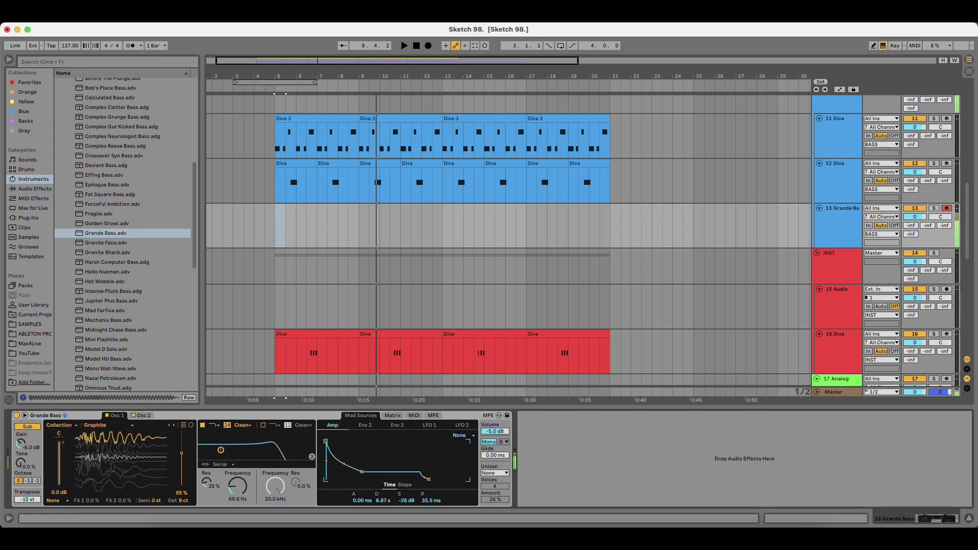
click(68, 501)
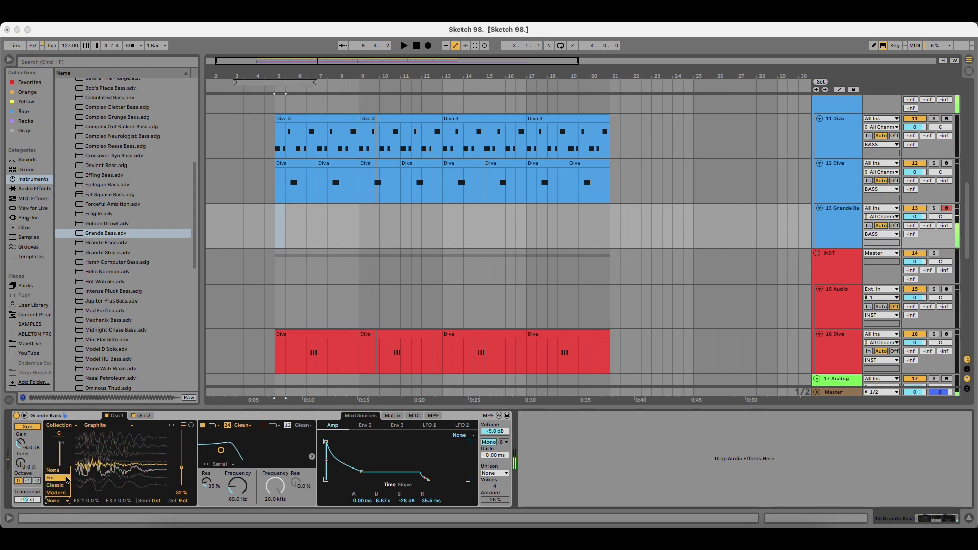
click(63, 480)
drag(122, 501, 123, 489)
drag(182, 467, 181, 483)
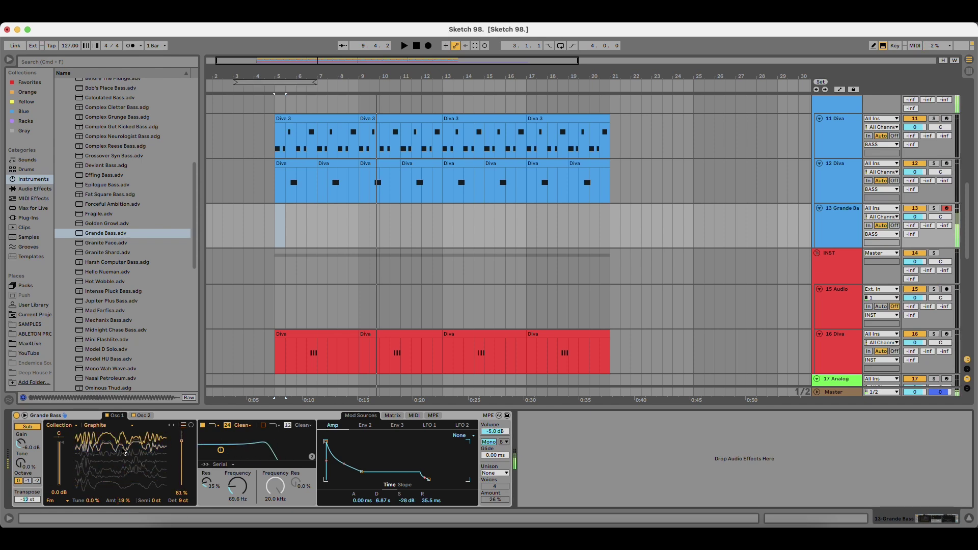
key(space)
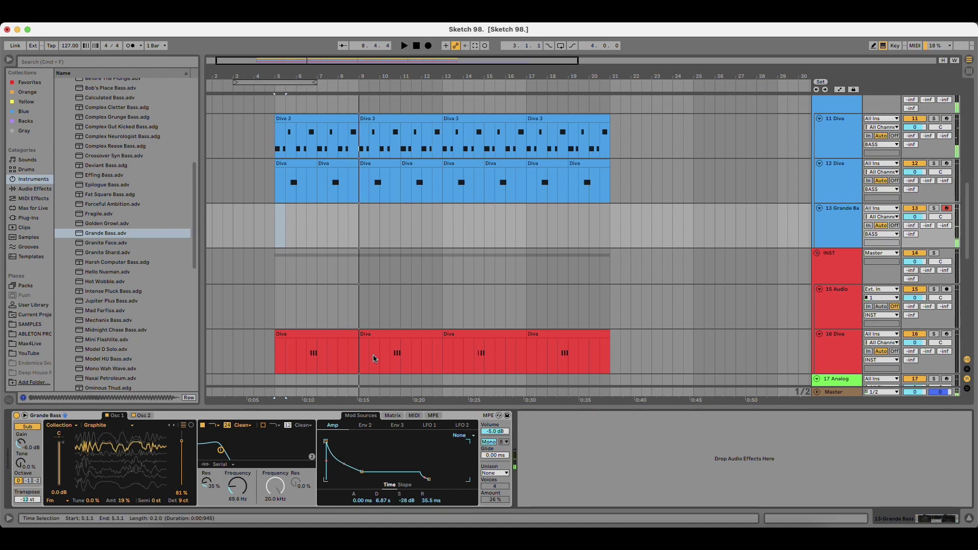
mouse_move(277, 209)
mouse_down()
mouse_move(349, 213)
mouse_move(276, 210)
mouse_up()
click(354, 214)
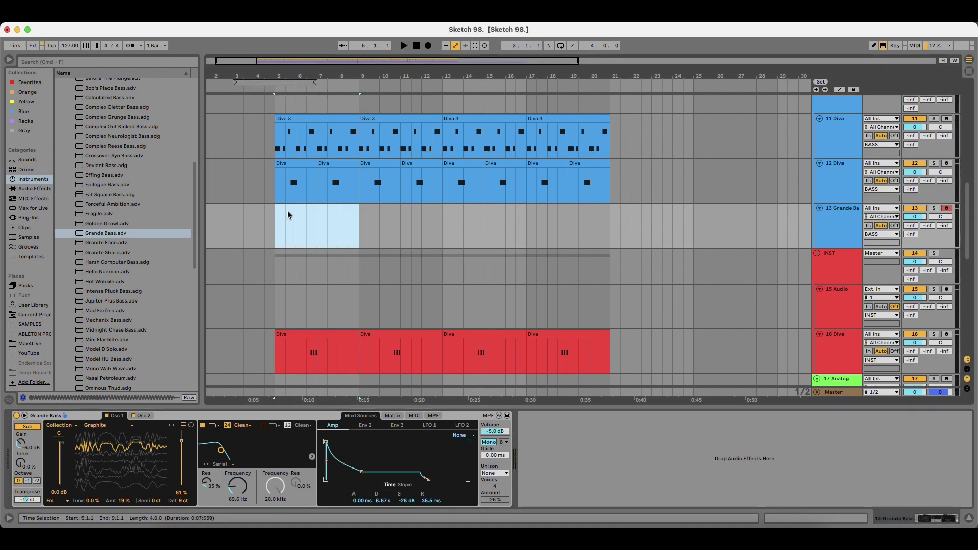
key(super+shift+m)
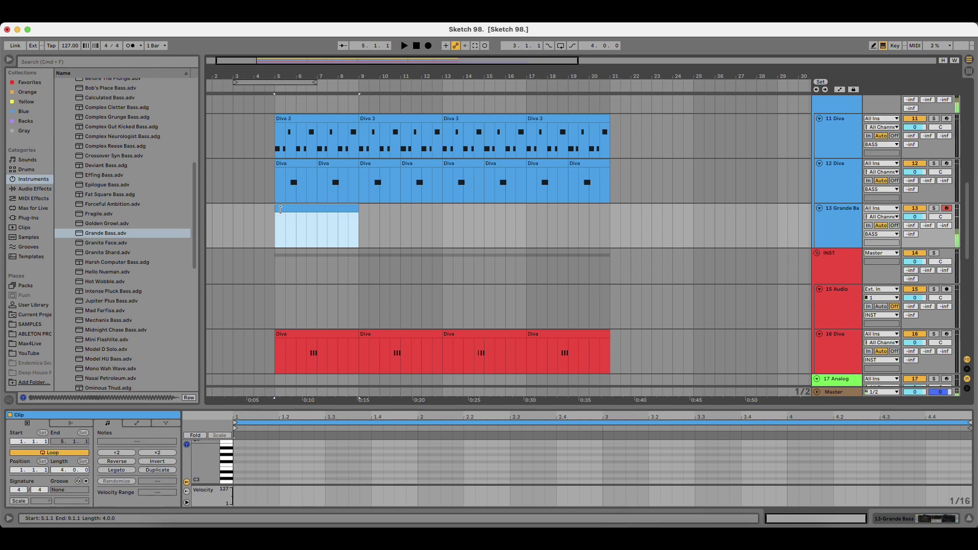
key(Delete)
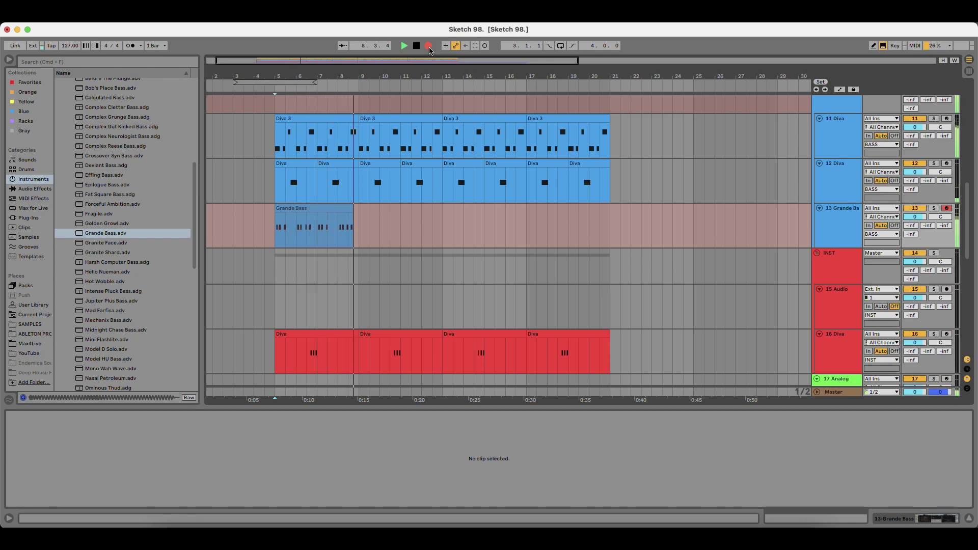
End the Grande Bass recording at bar 9, quantize all its E1 notes and replay the clip from bar 5.
key(space)
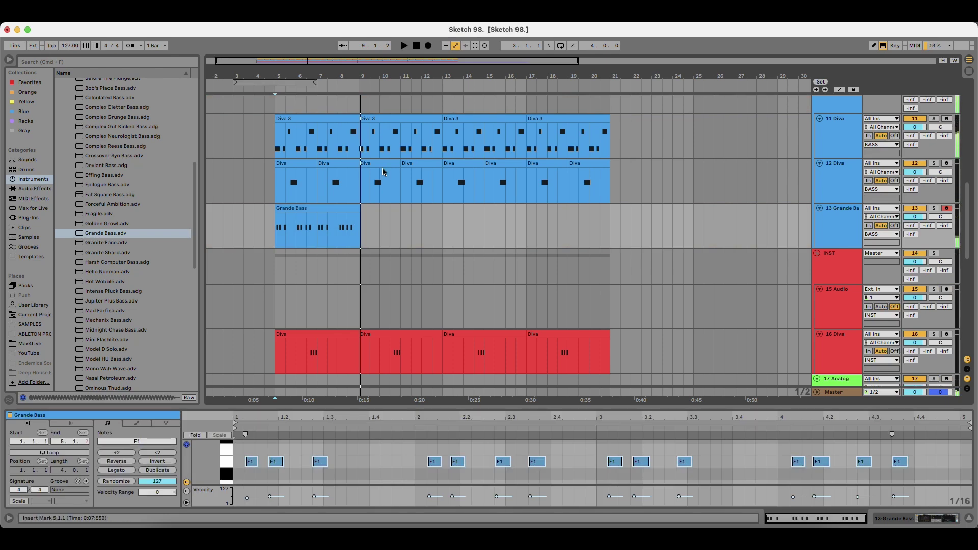
click(363, 463)
key(super+a)
key(super+u)
click(319, 208)
key(space)
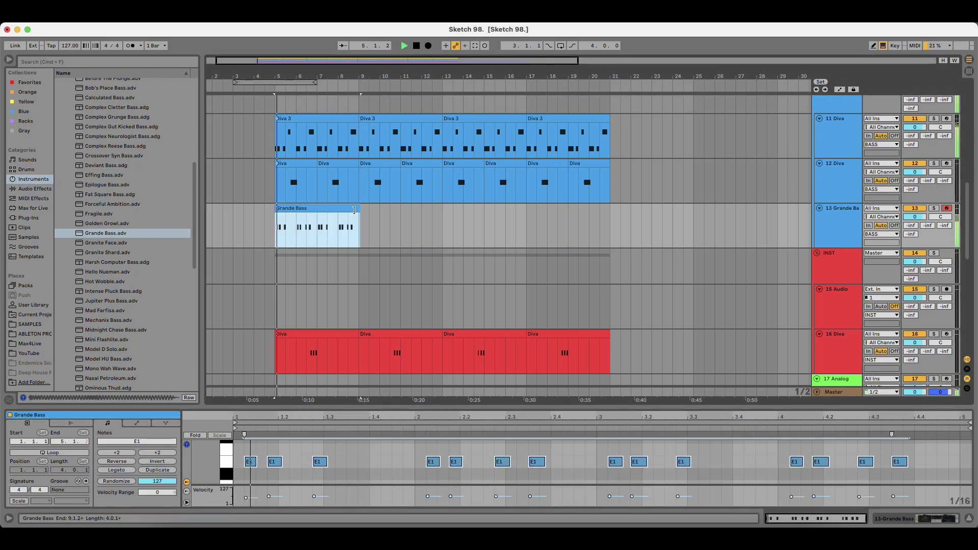
Trim the Grande Bass clip to end at bar 9 and duplicate it three times to fill up to bar 21.
drag(360, 208, 359, 208)
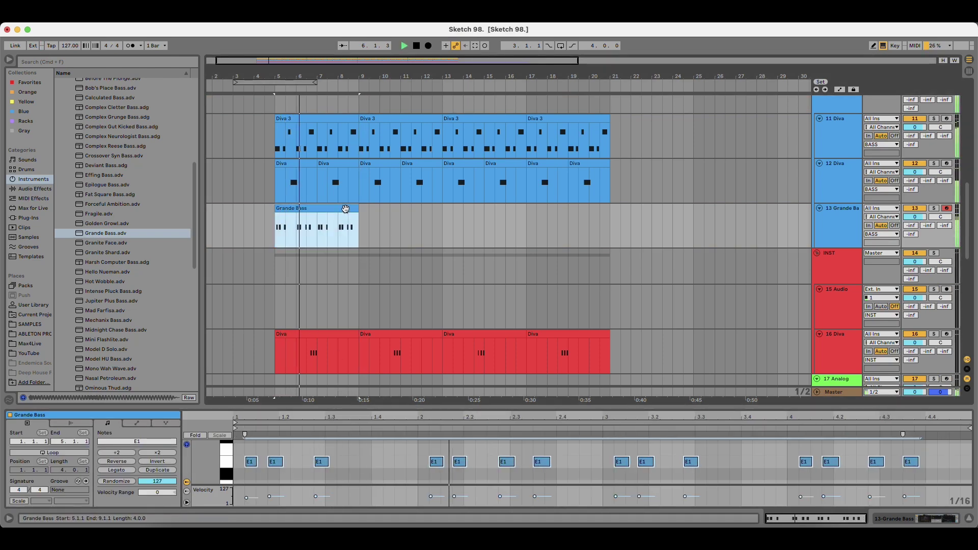
key(super+d)
key(super+d)
key(super+d)
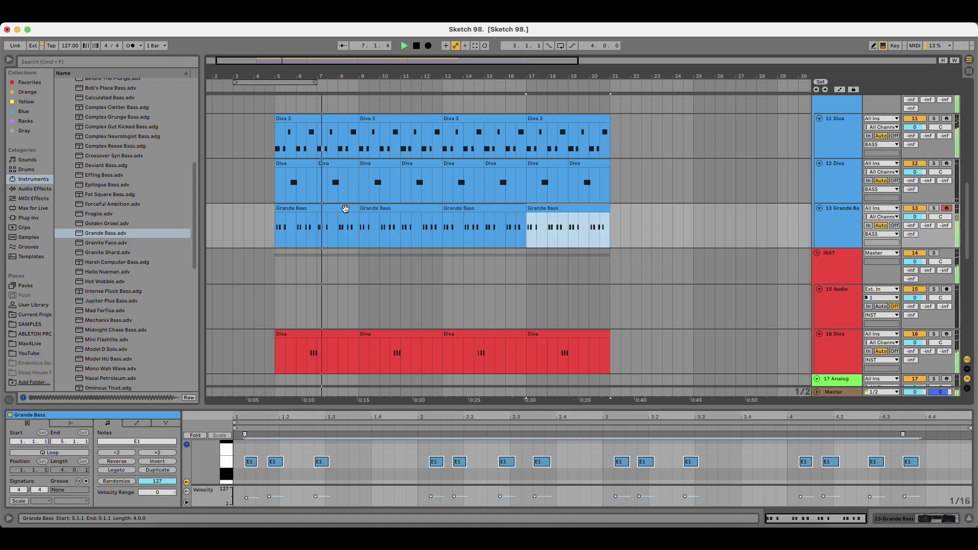
Arm the track 16 Diva for playing and check its synth and effect settings on the plug-in's main page.
scroll(352, 215, down, 5)
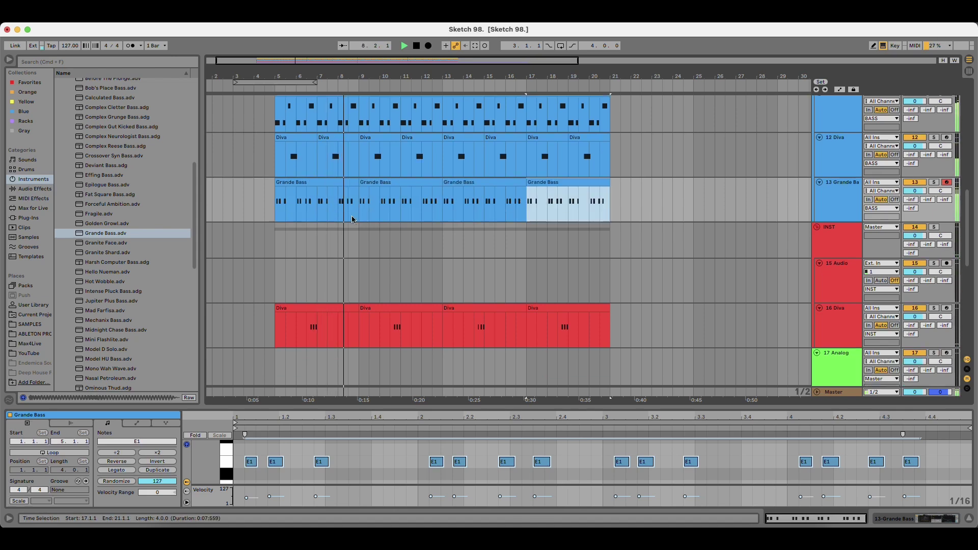
scroll(382, 264, up, 2)
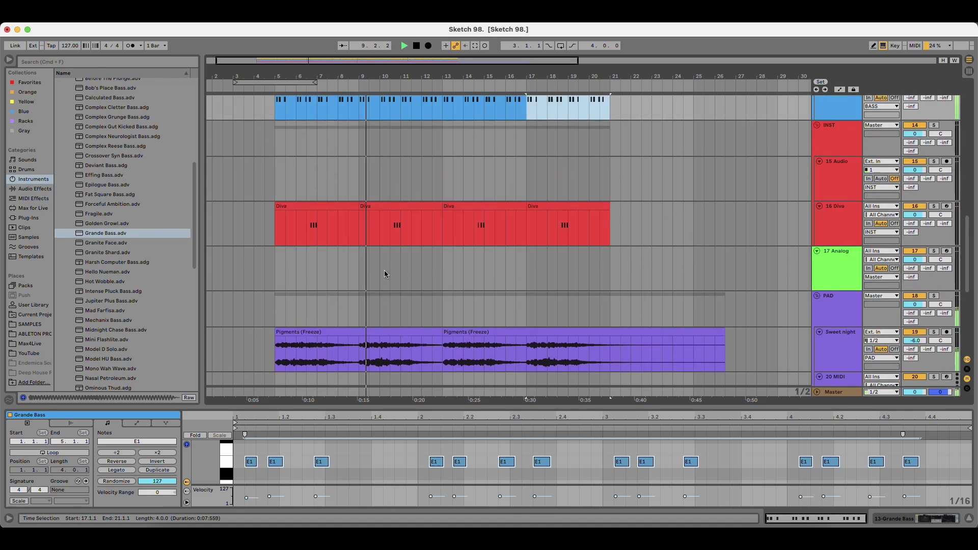
click(685, 237)
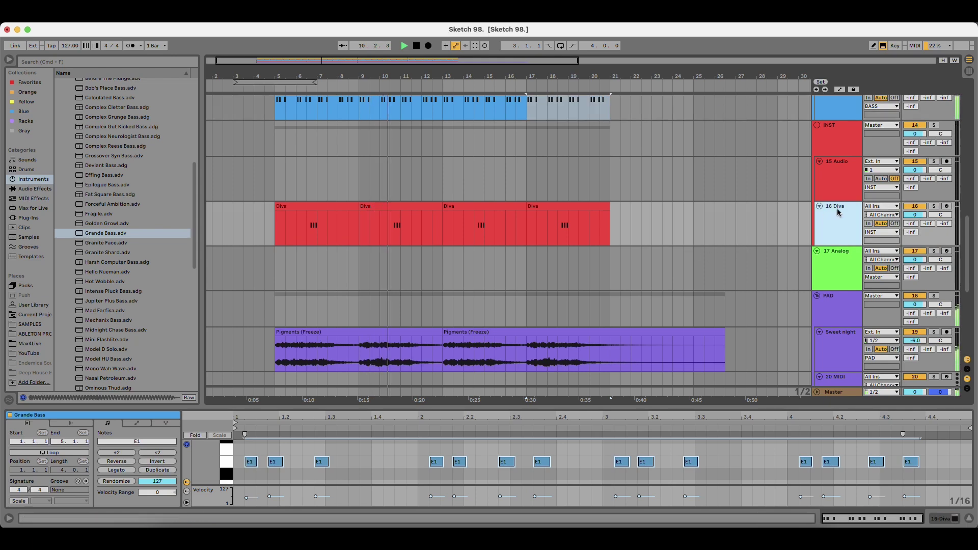
key(shift+Tab)
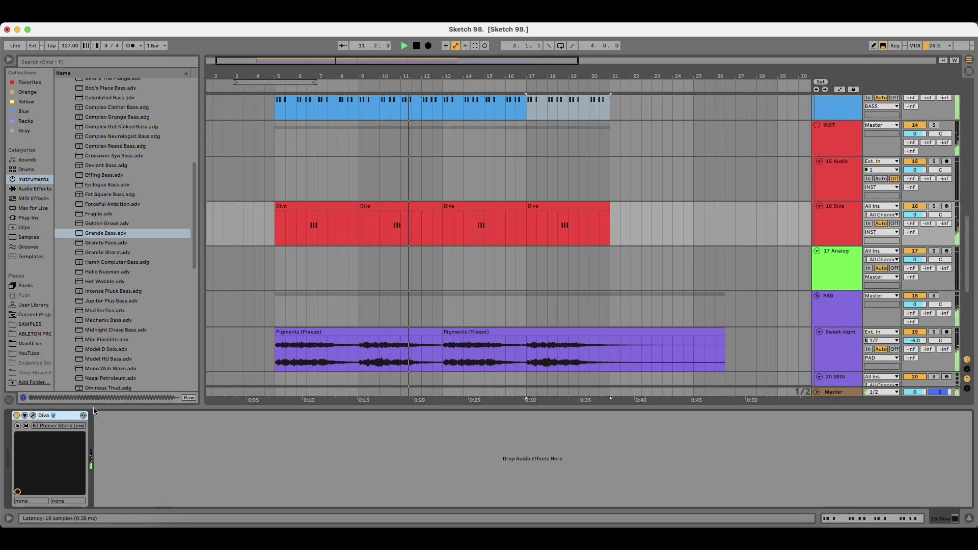
click(33, 415)
click(947, 206)
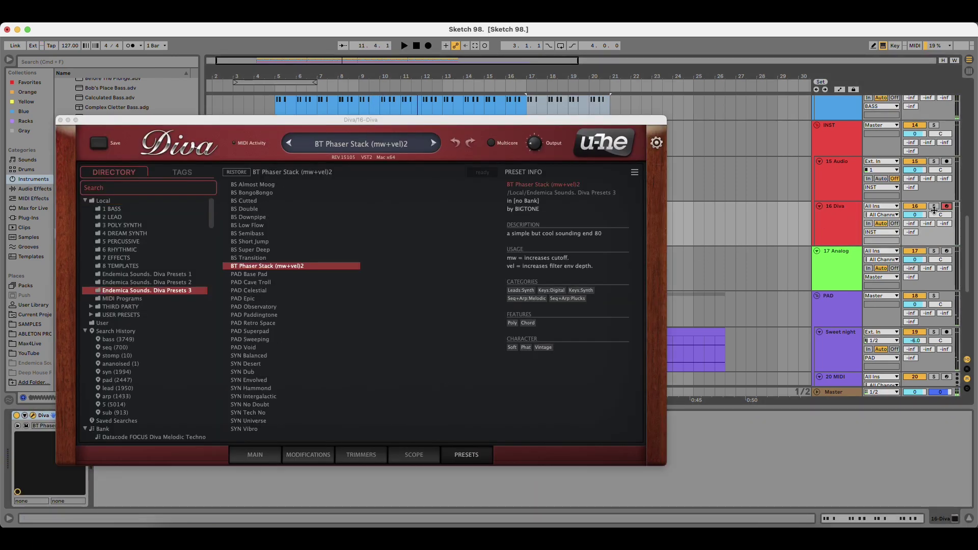
click(270, 452)
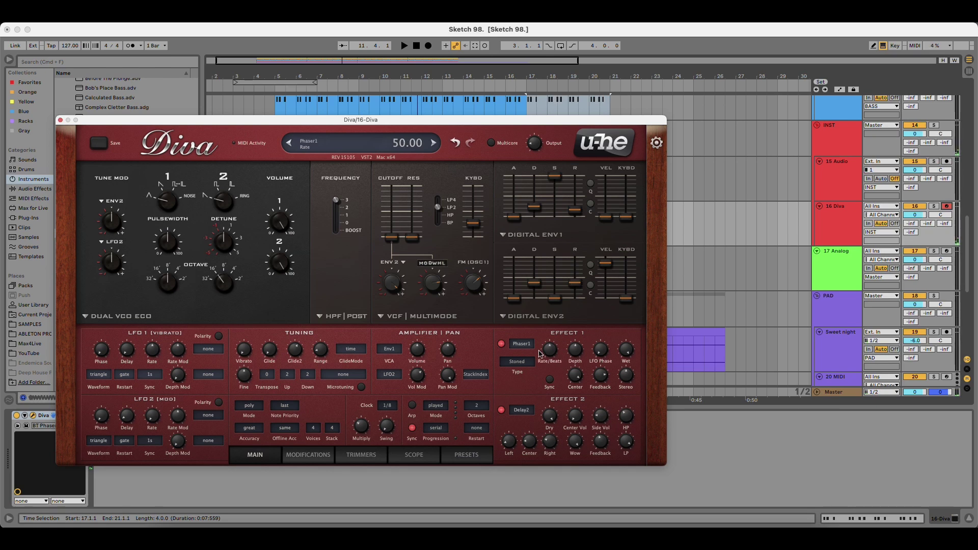
click(60, 119)
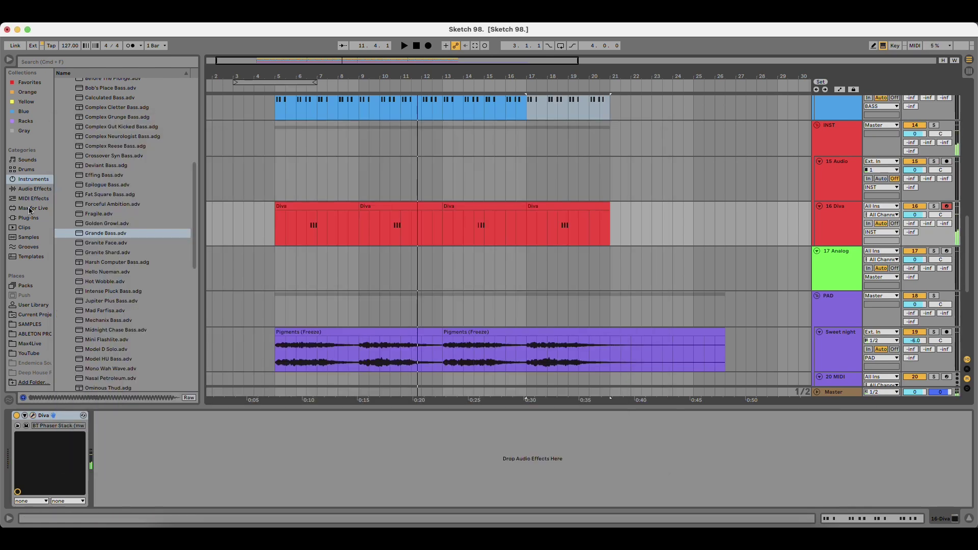
Add Reverb after Diva on track 16 with Dry/Wet at 21% and Density set to High, and replay from bar 5.
click(34, 189)
click(63, 179)
drag(102, 179, 163, 455)
drag(351, 496, 350, 515)
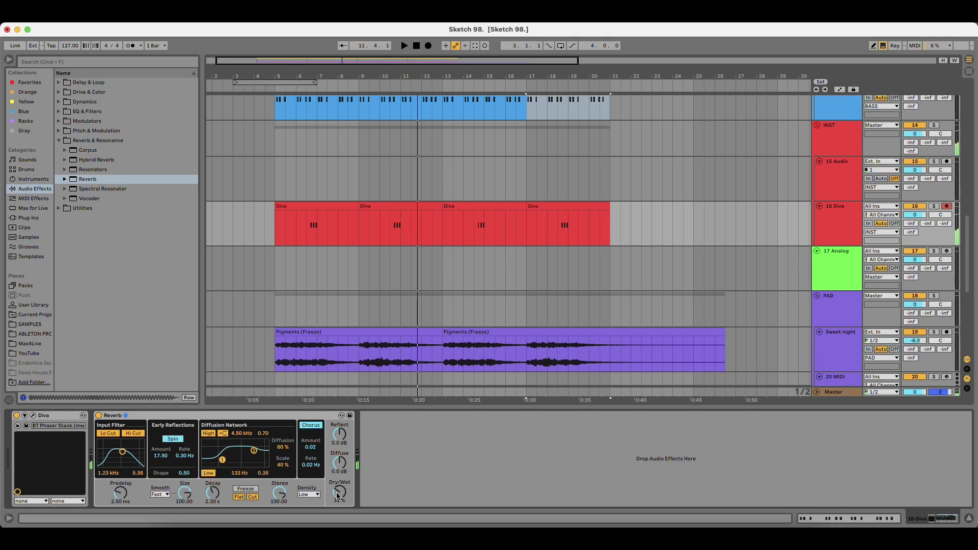
click(309, 494)
click(307, 489)
click(326, 204)
key(space)
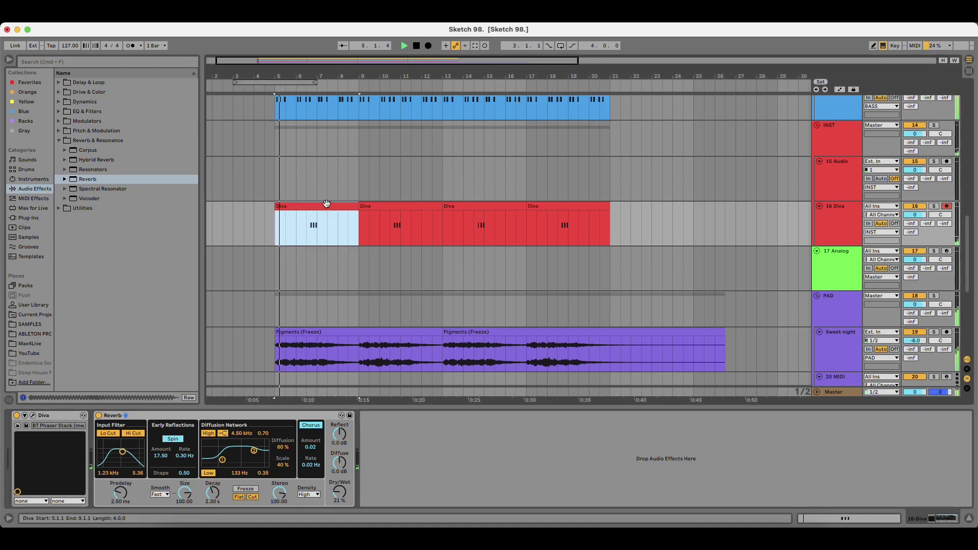
Set the main output level of the track 16 Diva to 52.
scroll(317, 251, up, 1)
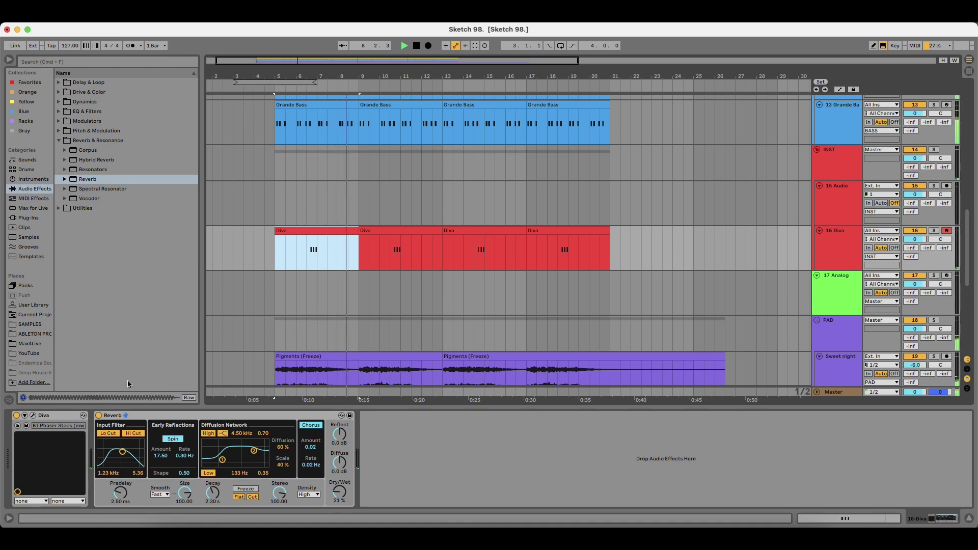
click(33, 416)
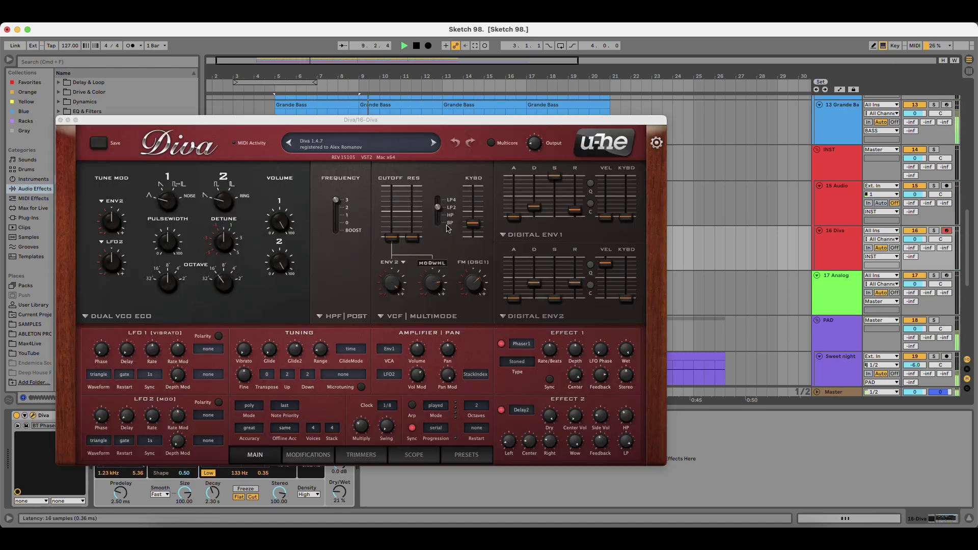
mouse_move(540, 144)
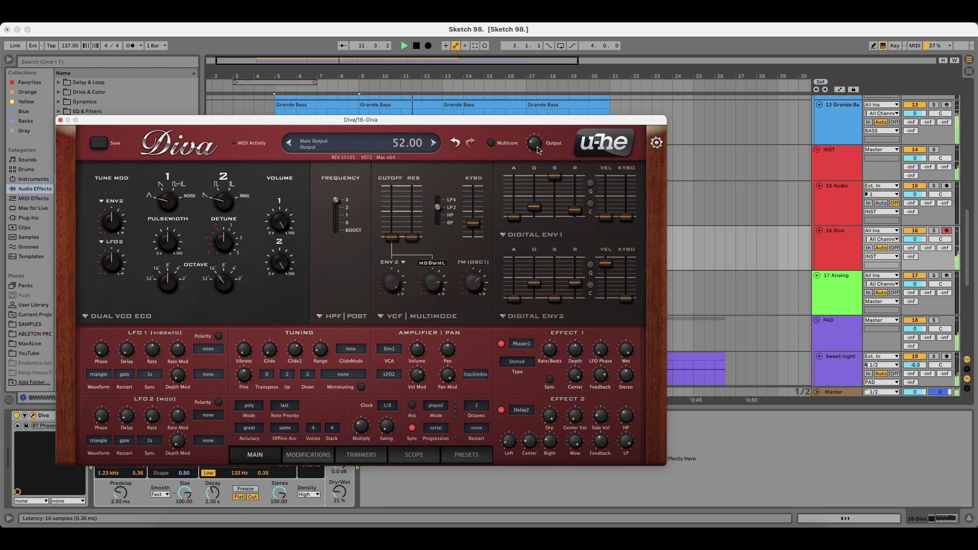
click(60, 120)
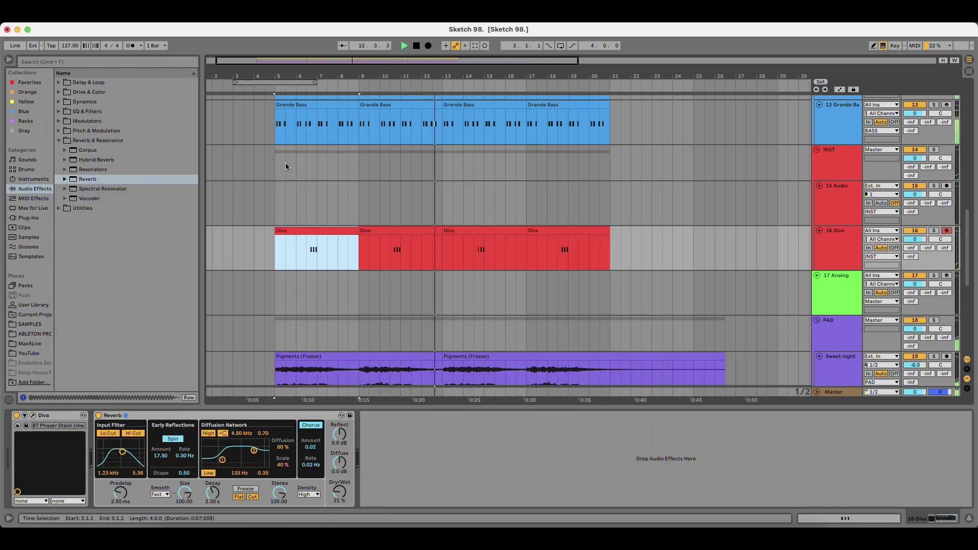
In bar 1 of the first Grande Bass clip, move the second E1 note to 1.1.3 and shorten the third to a sixteenth.
scroll(303, 132, up, 2)
double_click(309, 164)
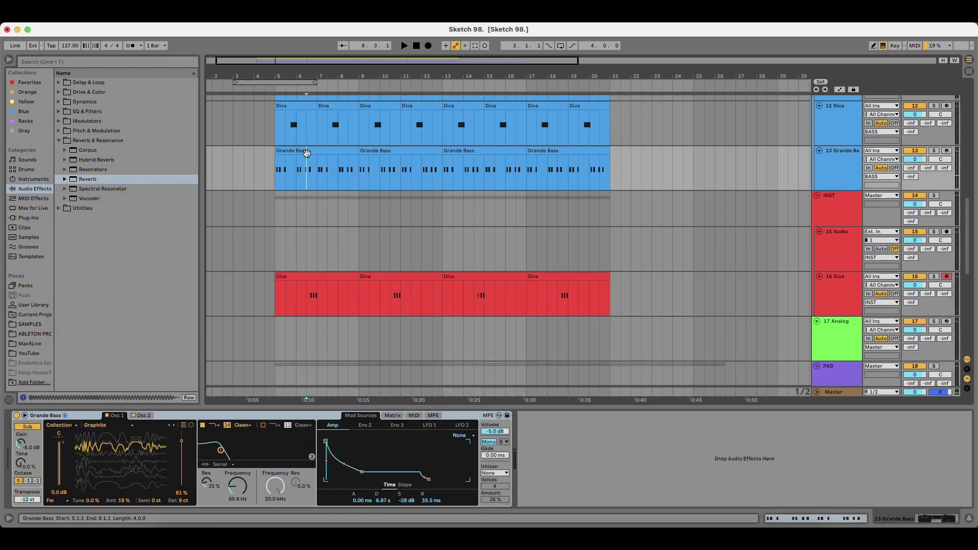
click(289, 459)
drag(258, 462, 266, 465)
key(space)
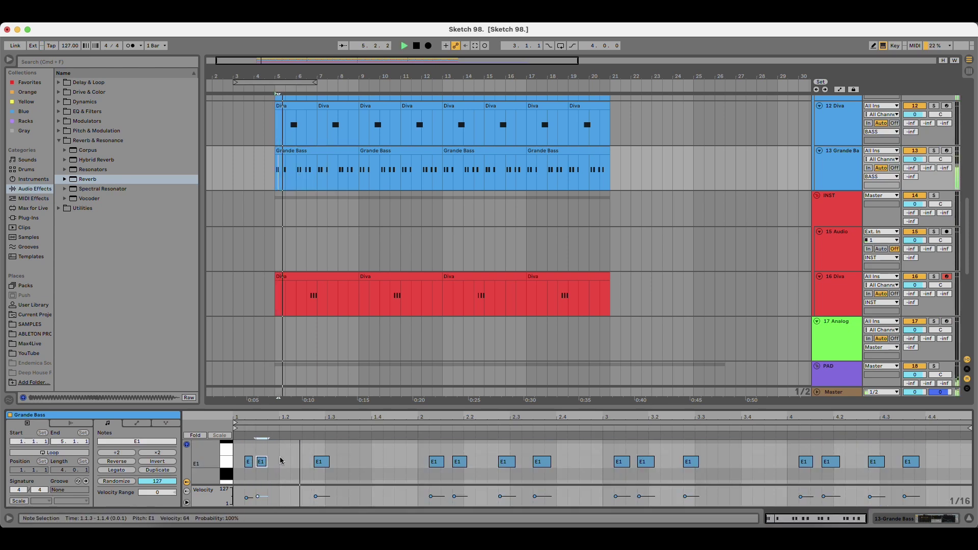
drag(326, 464, 321, 465)
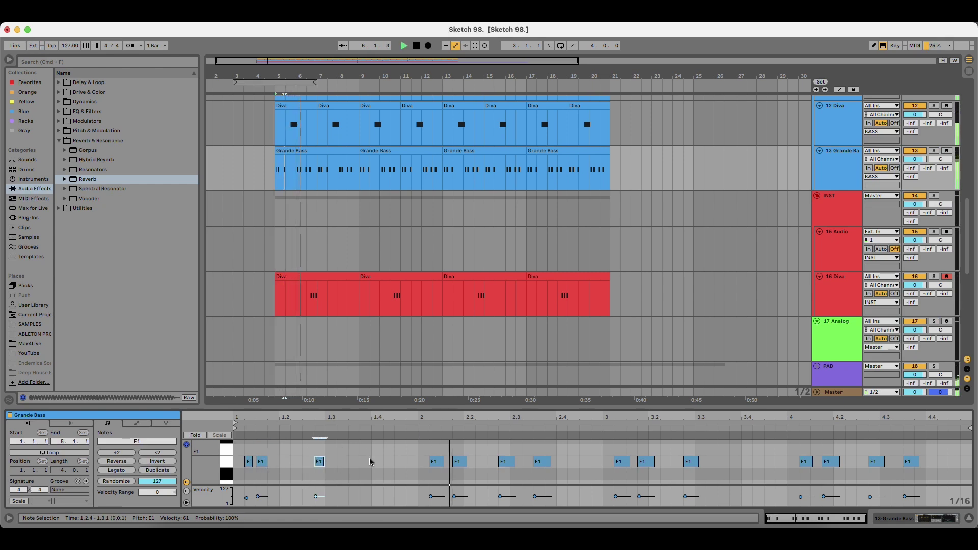
Reduce the opening note pair in the clip's bar 2 to one E1 at 2.1.2, and shorten bar 3's first two notes to sixteenths.
drag(441, 468, 453, 467)
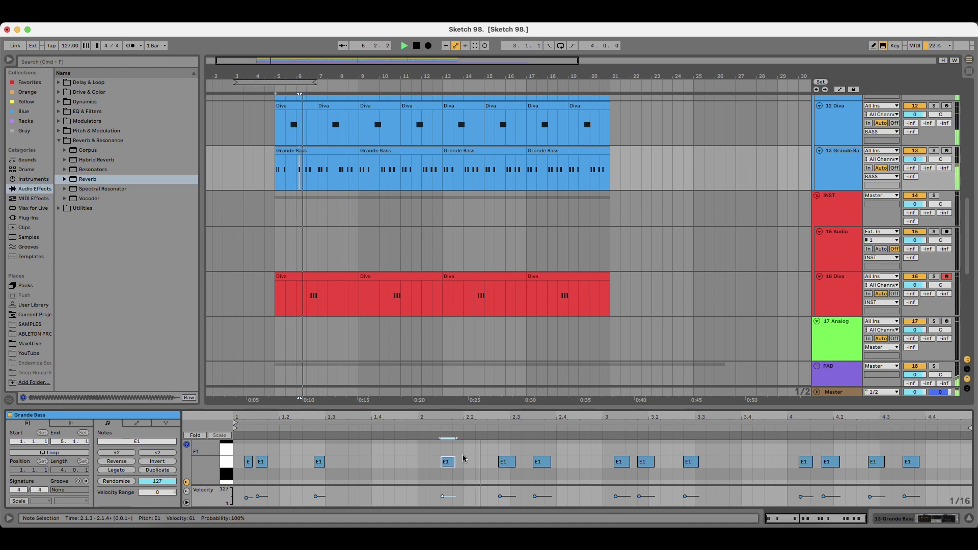
drag(448, 463, 436, 467)
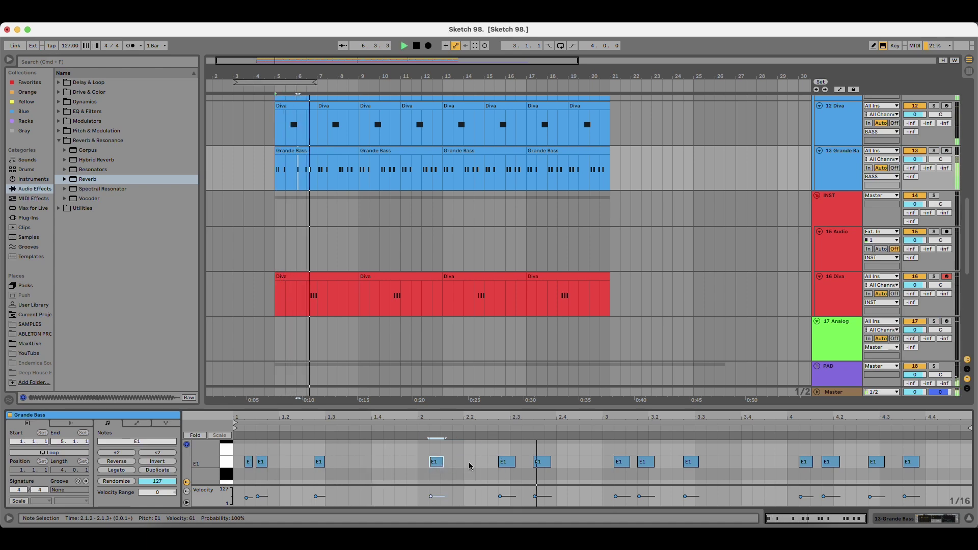
click(630, 463)
click(643, 462)
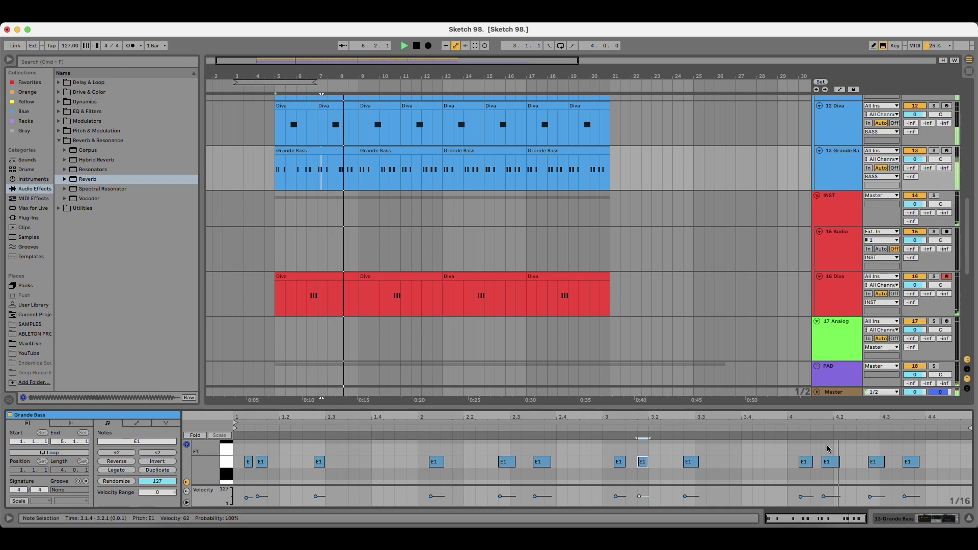
Stop playback and duplicate the edited first Grande Bass clip three times, filling track 13 up to bar 21.
key(space)
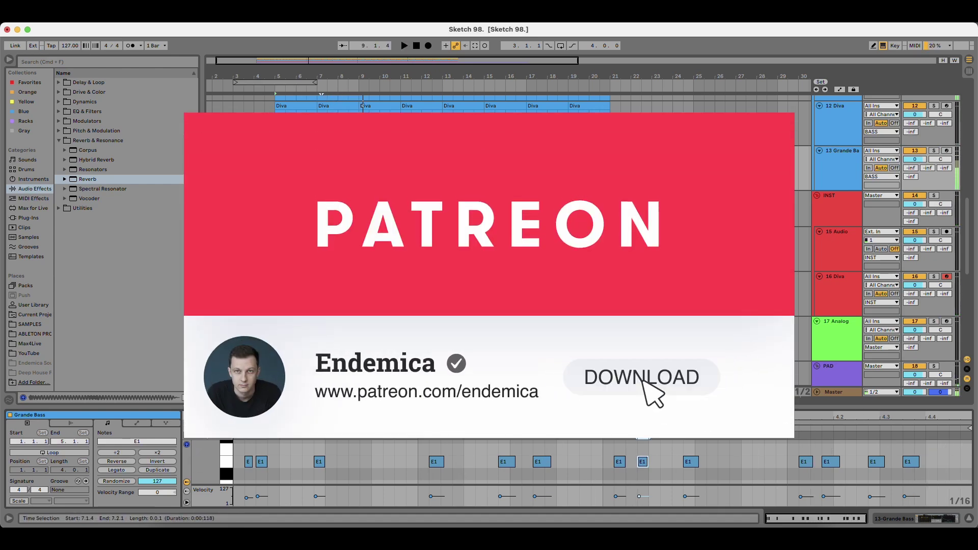
key(super+d)
key(super+d)
key(super+d)
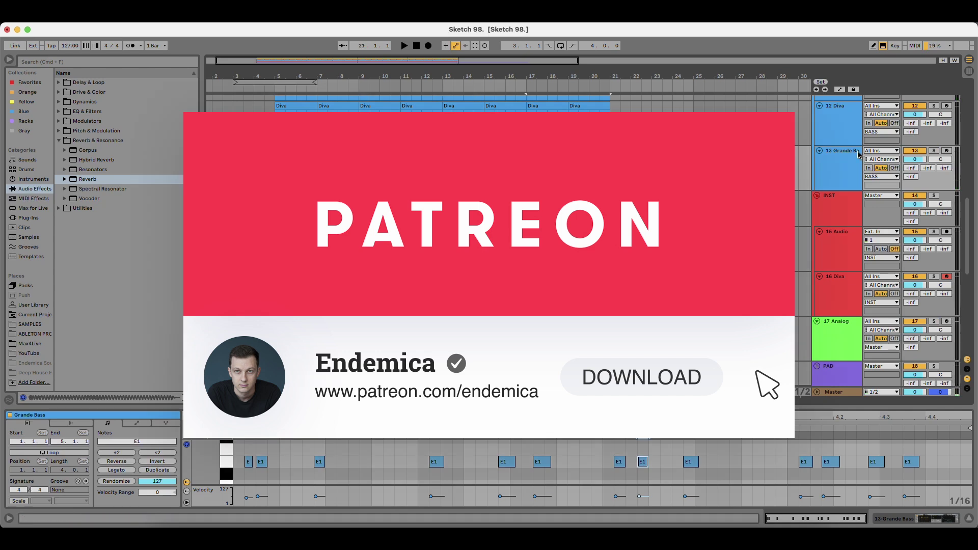
Set Grande Bass Filter 1 to 36.6 Hz with 21% resonance, and its Env 2 frequency modulation to 38.
click(859, 154)
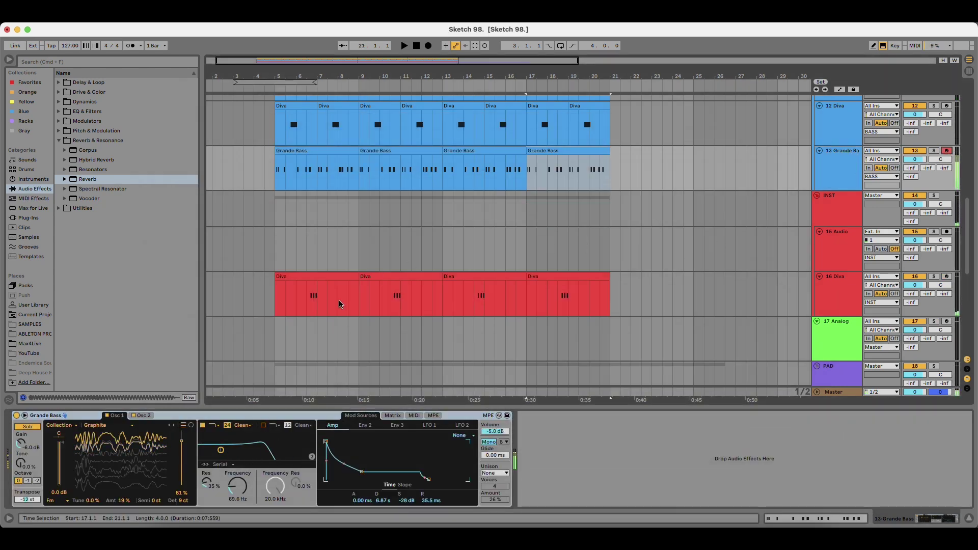
click(296, 152)
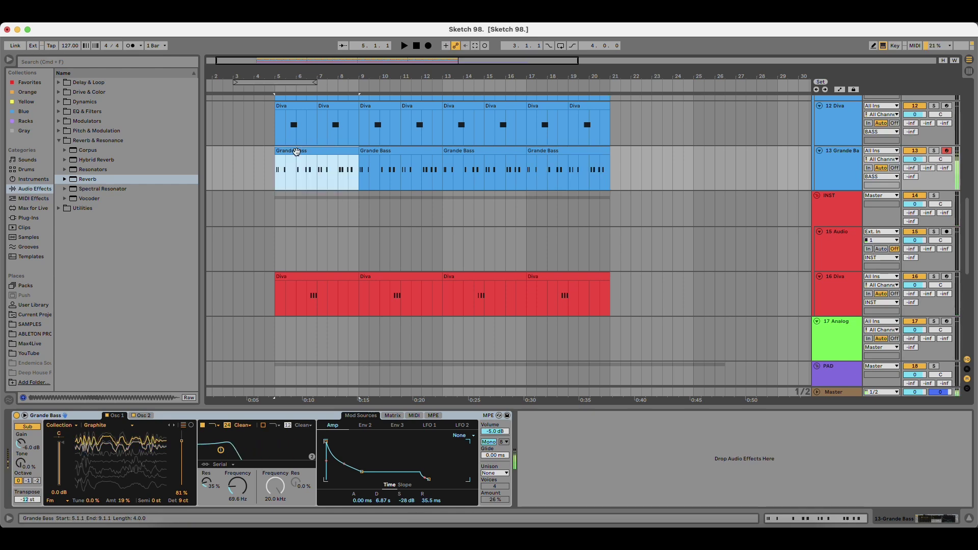
drag(237, 486, 216, 485)
click(392, 415)
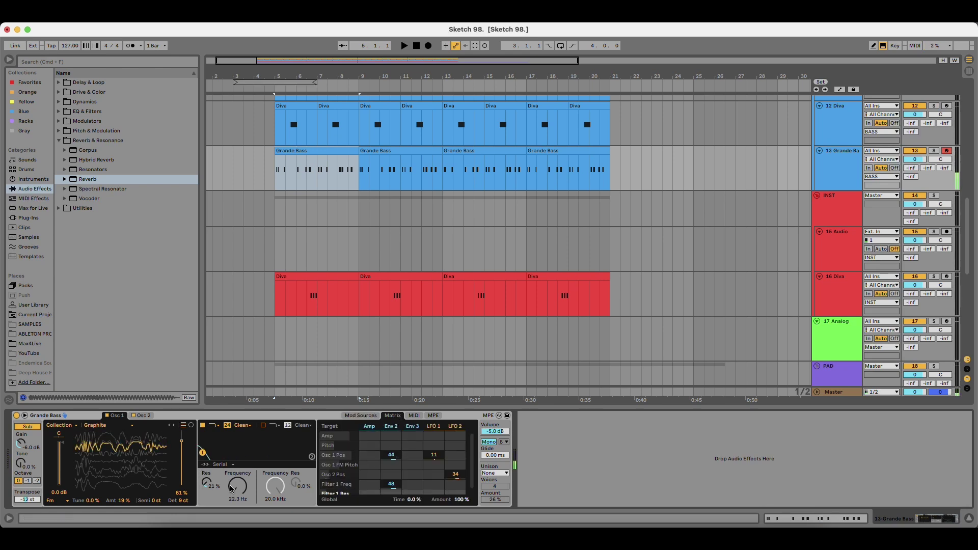
drag(231, 489, 232, 449)
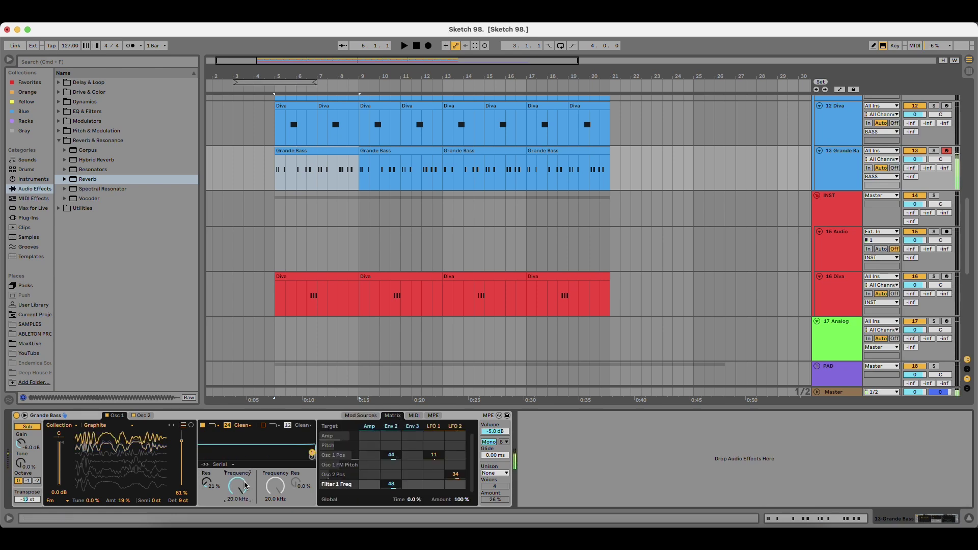
drag(246, 486, 245, 515)
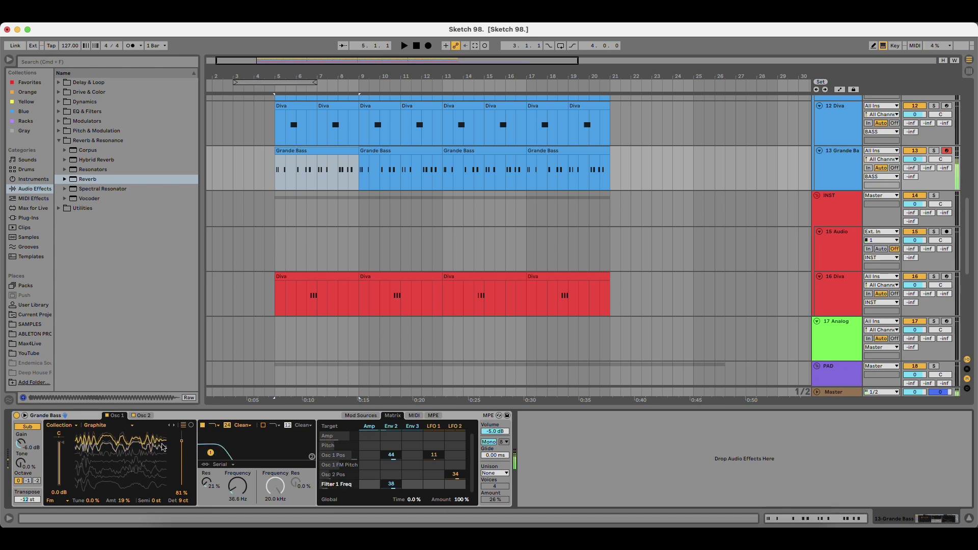
Set Grande Bass Osc 1 wavetable position to 100% and FM amount to 10%, and replay from bar 5.
drag(108, 466, 114, 442)
drag(123, 500, 123, 493)
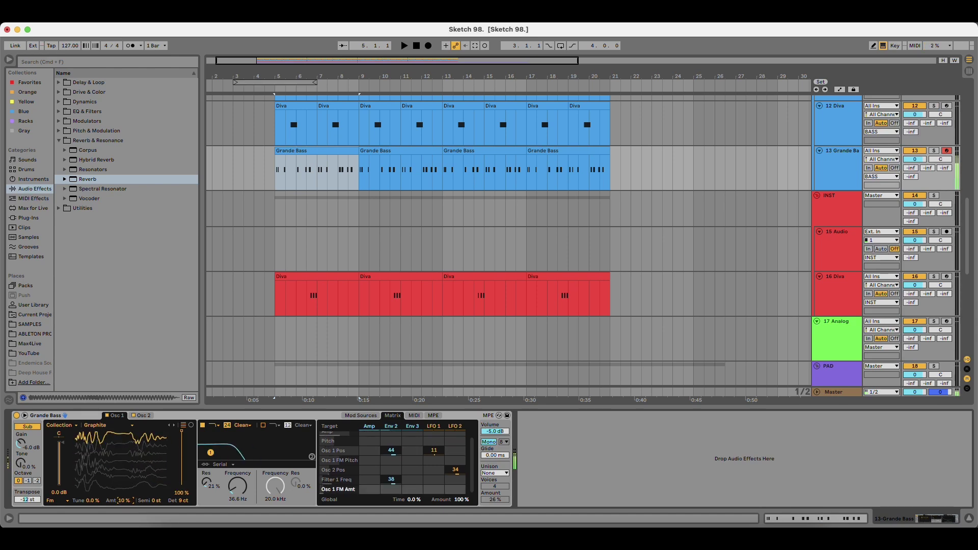
click(132, 447)
key(space)
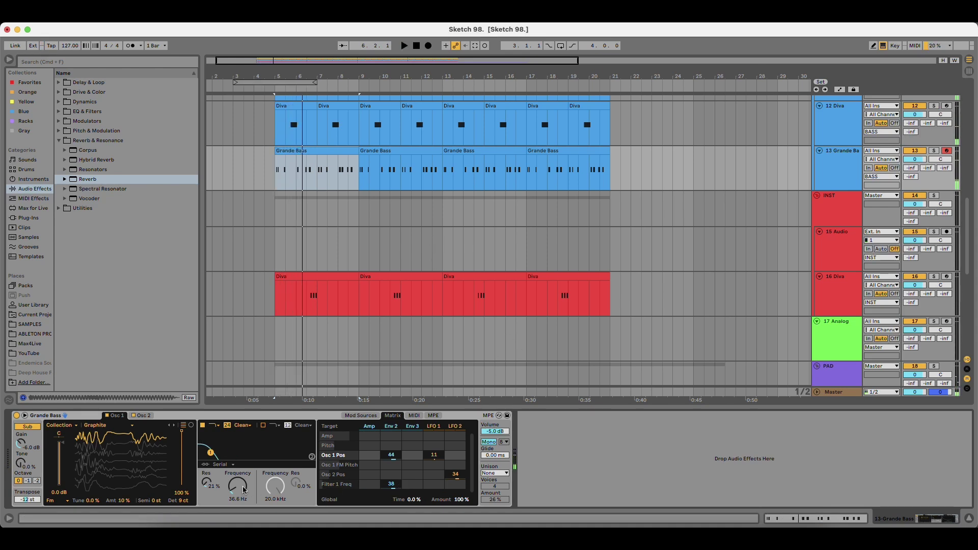
Raise Grande Bass Filter 1 frequency to 74.9 Hz and set the Osc 1 wavetable position to 97% between replays.
key(space)
drag(243, 490, 243, 481)
key(space)
key(space)
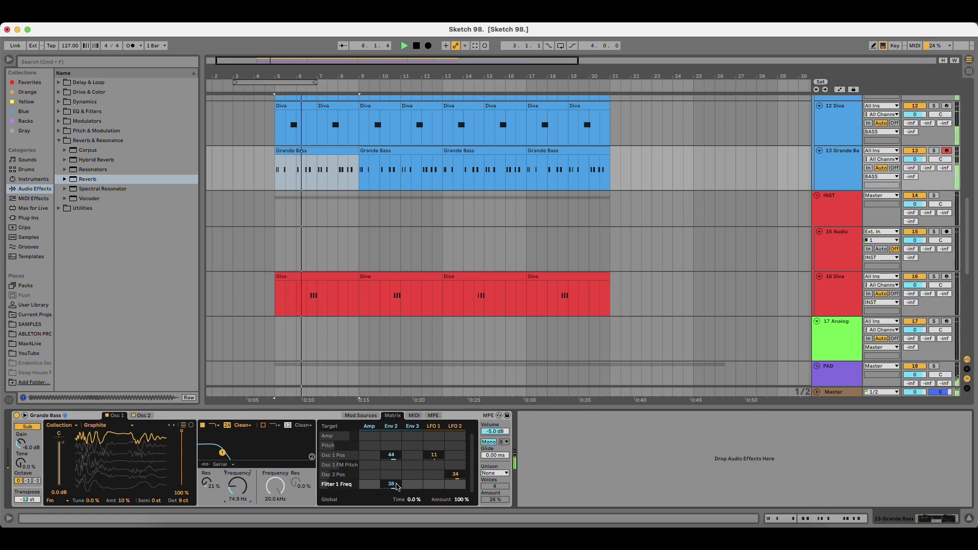
mouse_move(177, 437)
mouse_down()
mouse_move(181, 485)
mouse_move(181, 432)
mouse_up()
key(space)
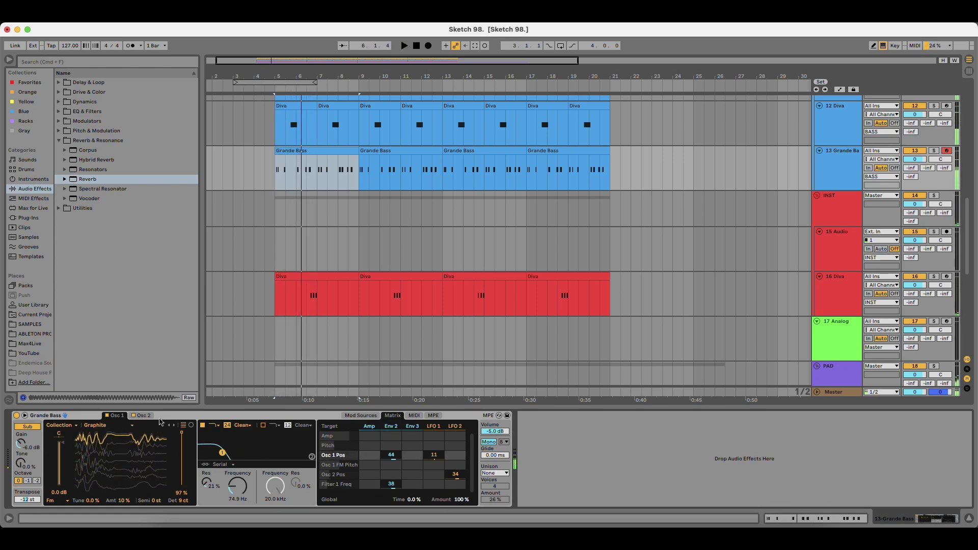
Solo the Grande Bass track and replay its first clip repeatedly from bar 5.
key(space)
click(934, 151)
key(space)
key(space)
key(space)
key(space)
key(space)
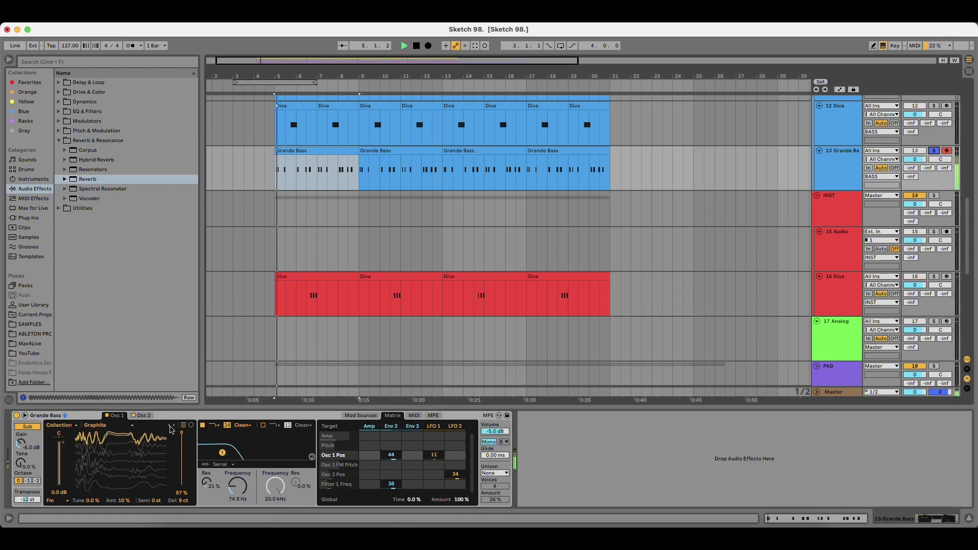
Set Grande Bass Filter 1 frequency to 93.3 Hz and the Osc 1 wavetable position to 96%.
drag(242, 491, 242, 481)
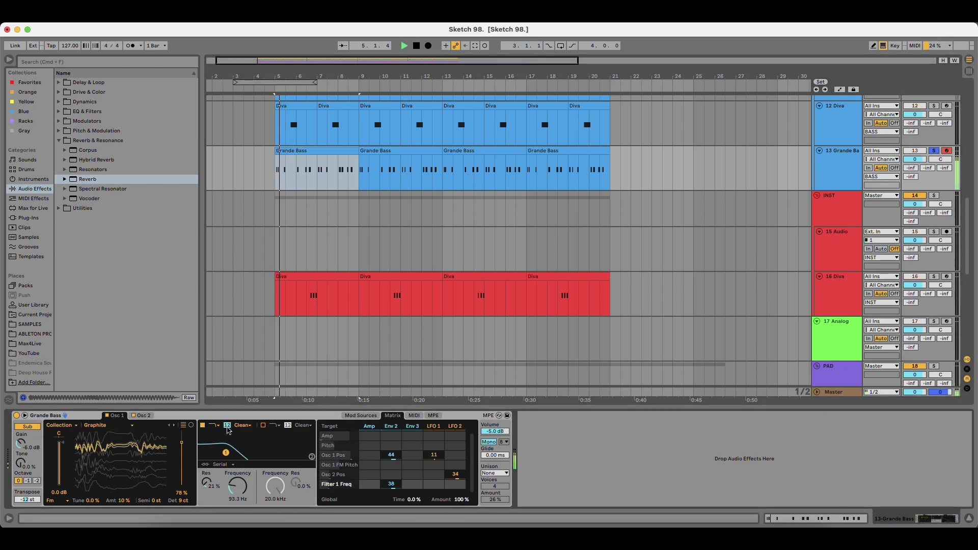
drag(156, 441, 156, 462)
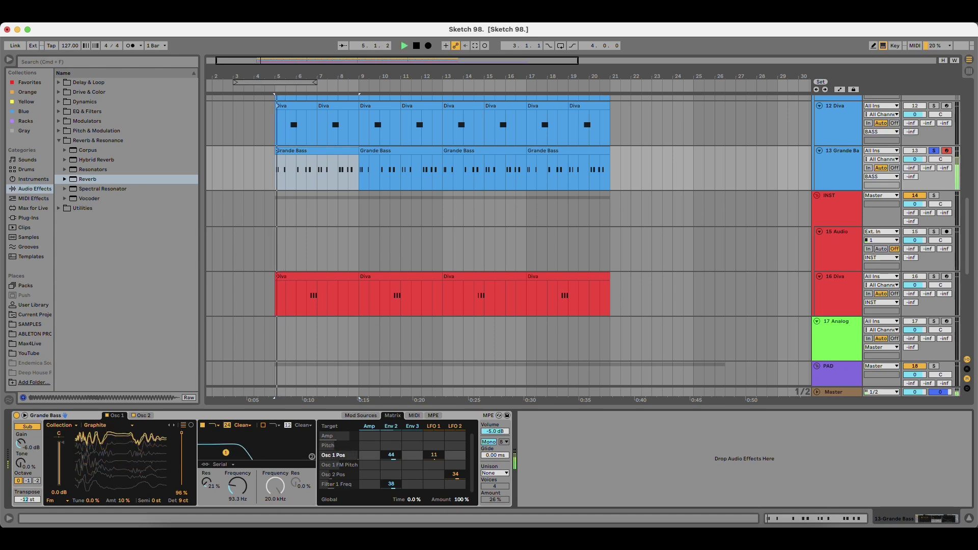
drag(129, 505, 129, 503)
Try the Classic and None effect modes on Osc 1, and return to Fm with an amount of 9.4%.
key(space)
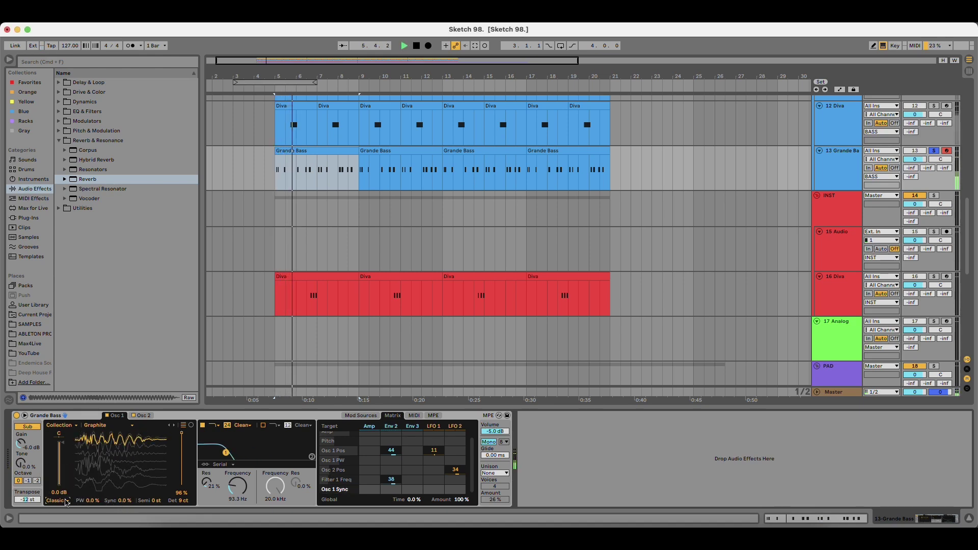
click(65, 479)
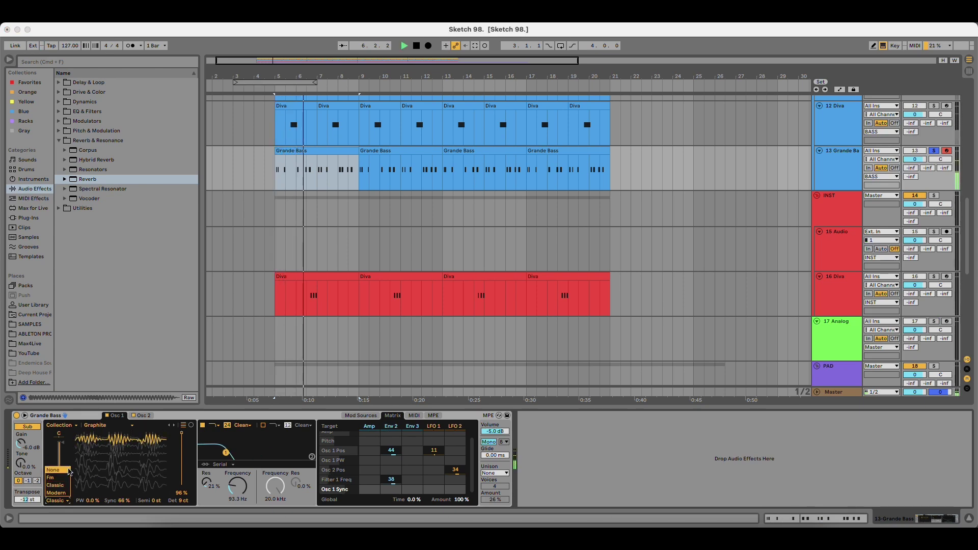
click(69, 471)
click(56, 501)
click(62, 479)
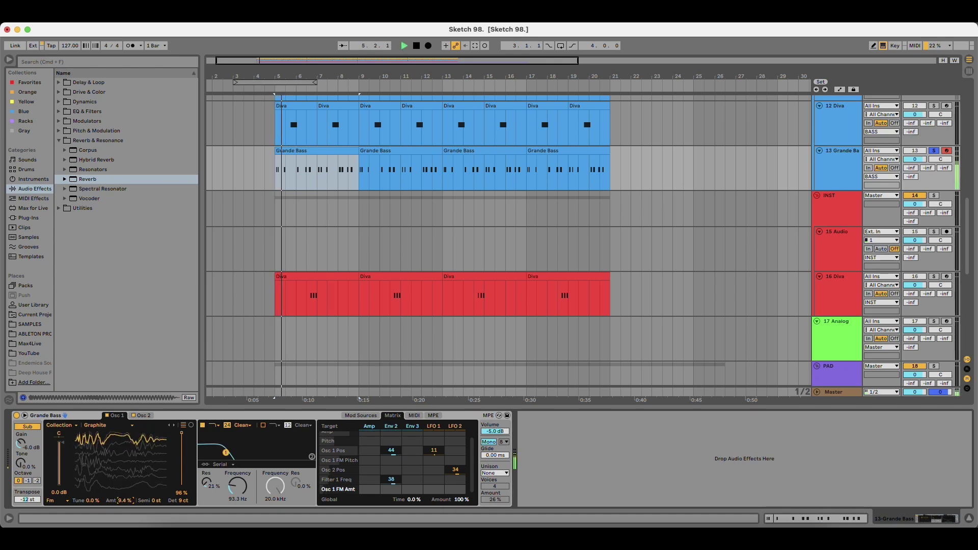
drag(238, 486, 238, 503)
Unsolo the Grande Bass track and replay the full mix from bar 5.
key(space)
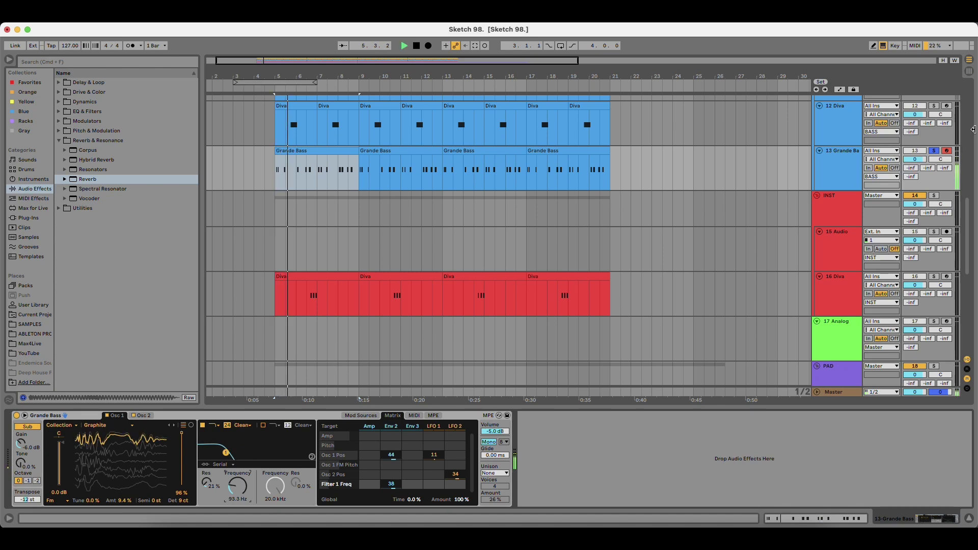
key(space)
click(934, 151)
key(space)
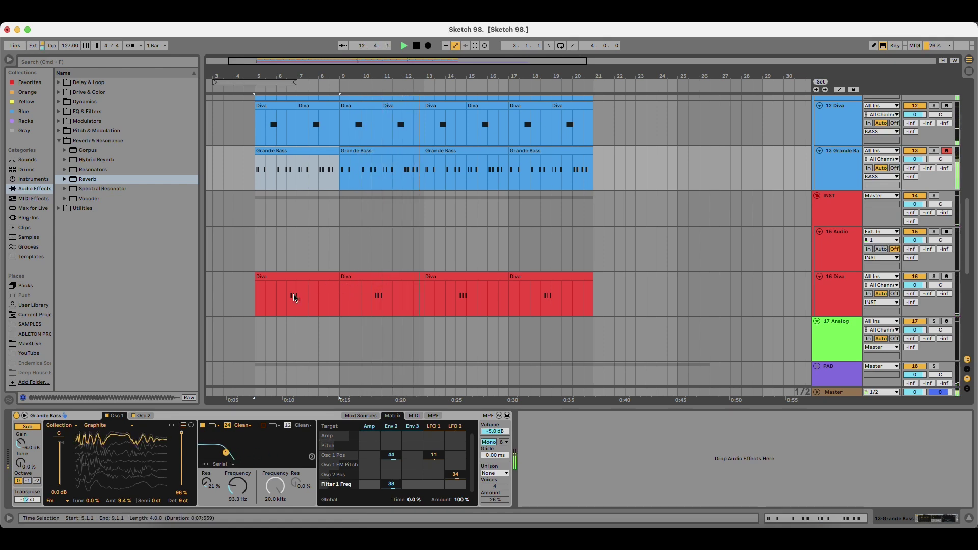
Fill the Sweet night pad track up to bar 37 with eight-bar Pigments (Freeze) clips.
scroll(275, 298, up, 5)
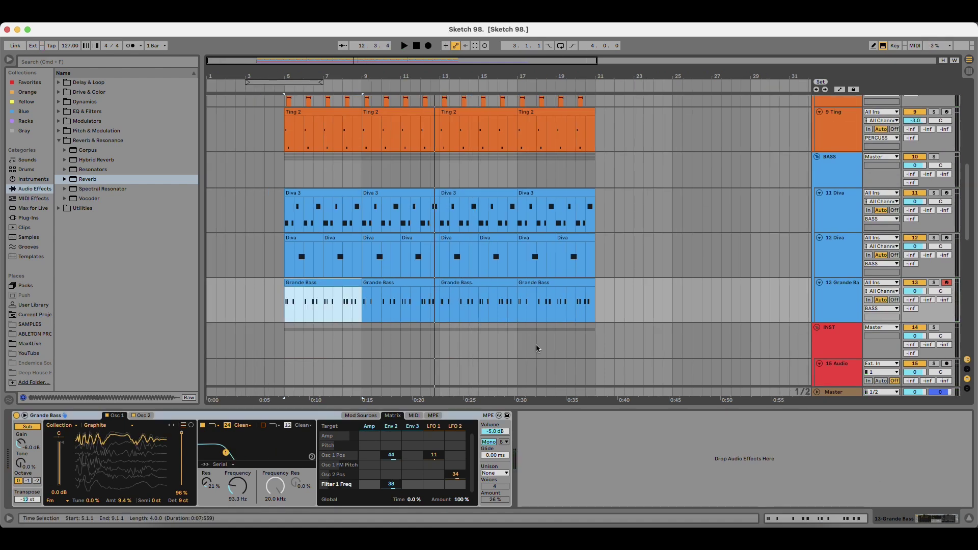
scroll(372, 283, up, 3)
scroll(372, 284, up, 9)
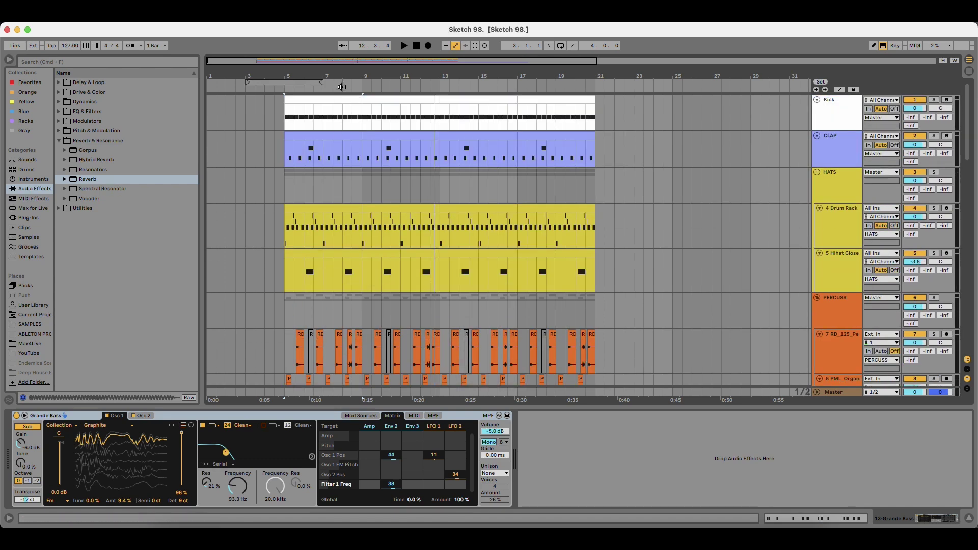
drag(342, 77, 343, 65)
scroll(321, 214, down, 20)
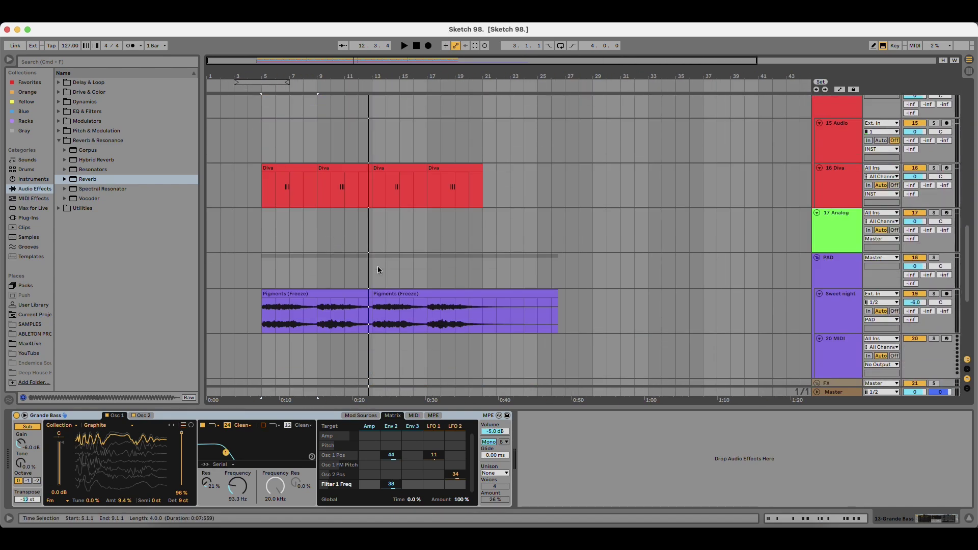
drag(342, 291, 565, 308)
key(super+d)
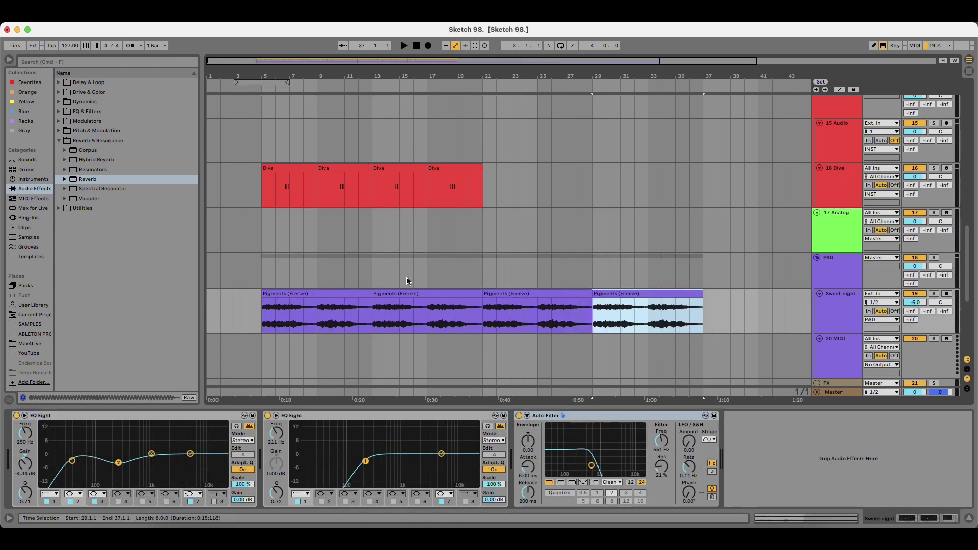
Move the BASS group and track 16 Diva clips from bars 5–21 to start at bar 21, and play from bar 5.
scroll(406, 284, up, 5)
click(442, 278)
scroll(343, 250, up, 3)
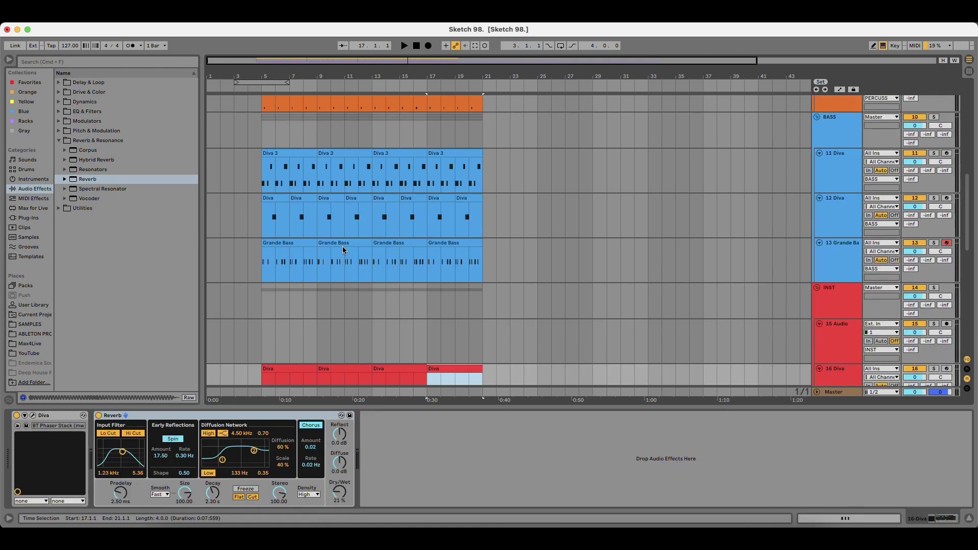
shift+click(286, 152)
drag(280, 152, 502, 162)
click(266, 169)
scroll(375, 270, up, 8)
key(space)
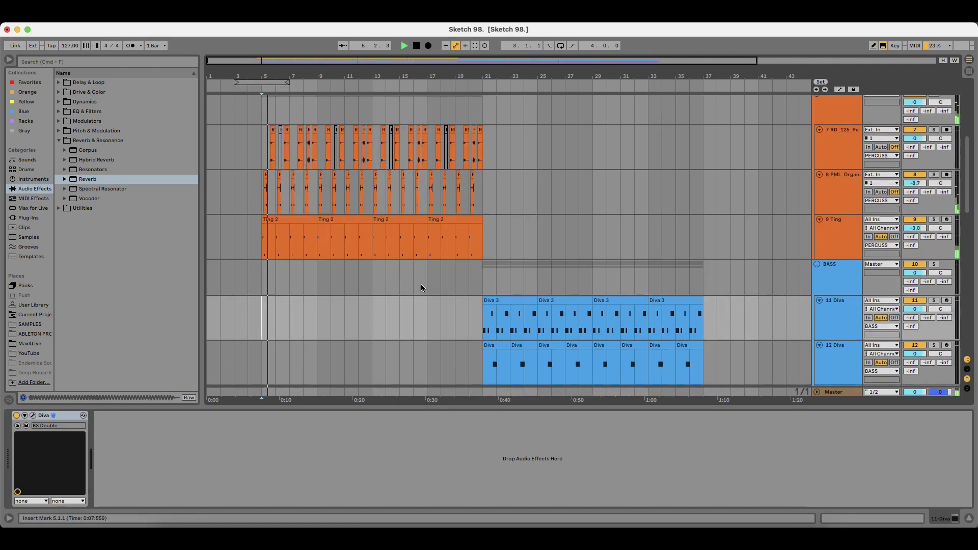
Duplicate the drum and percussion clips into bars 21–37 and cut the kick out of bar 20.
click(453, 275)
scroll(453, 275, up, 5)
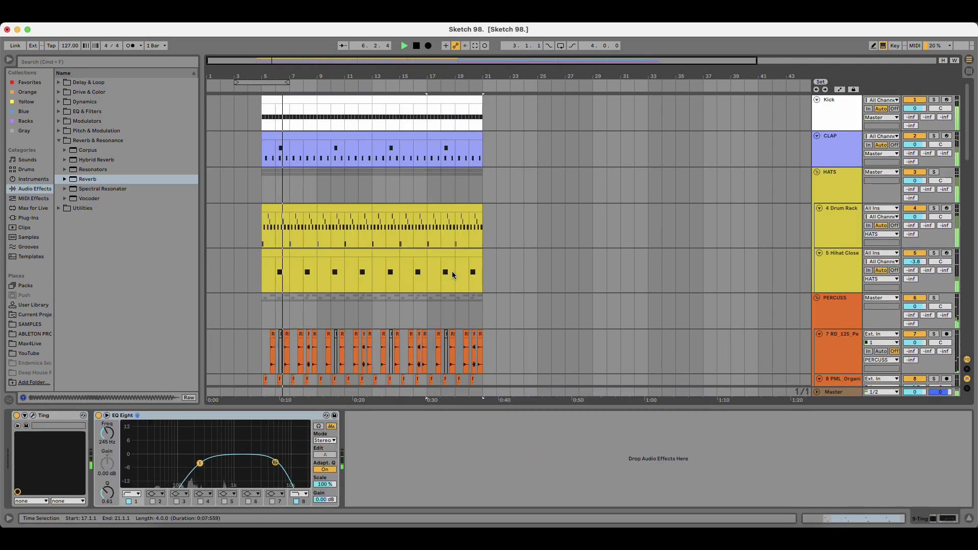
key(super+a)
key(super+d)
drag(482, 100, 417, 72)
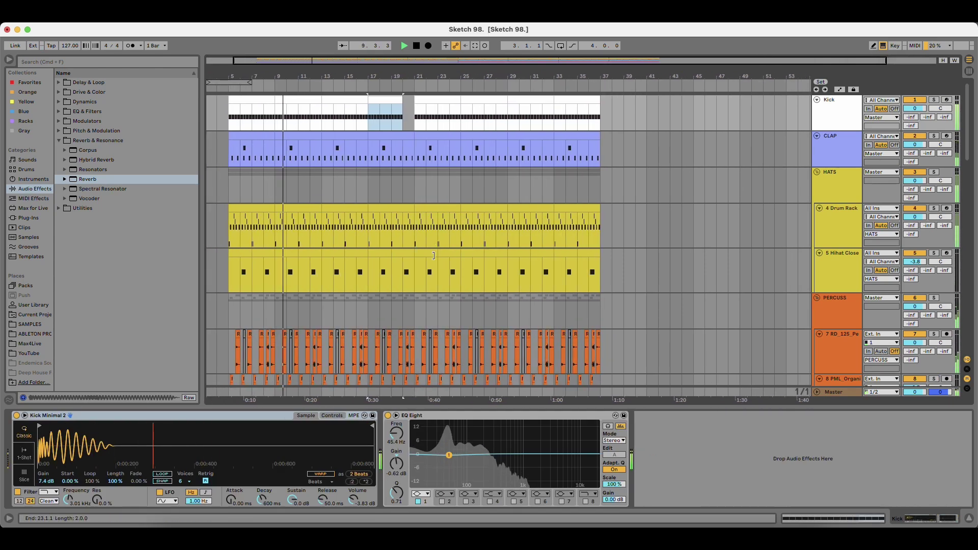
Copy the first four bars of the track 11 and 12 Diva clips to bar 13, and duplicate the copies at bar 17.
scroll(368, 305, down, 3)
scroll(368, 305, down, 10)
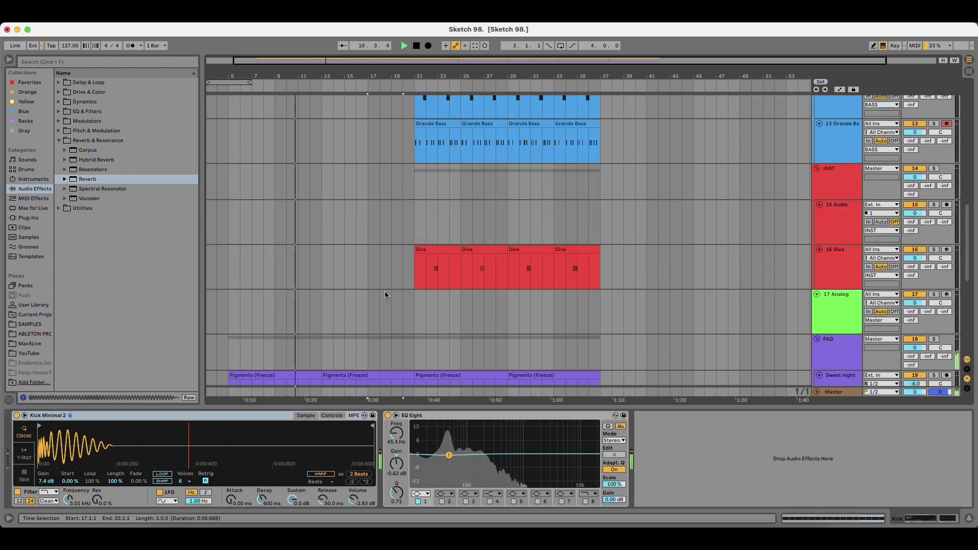
scroll(384, 291, up, 4)
click(441, 215)
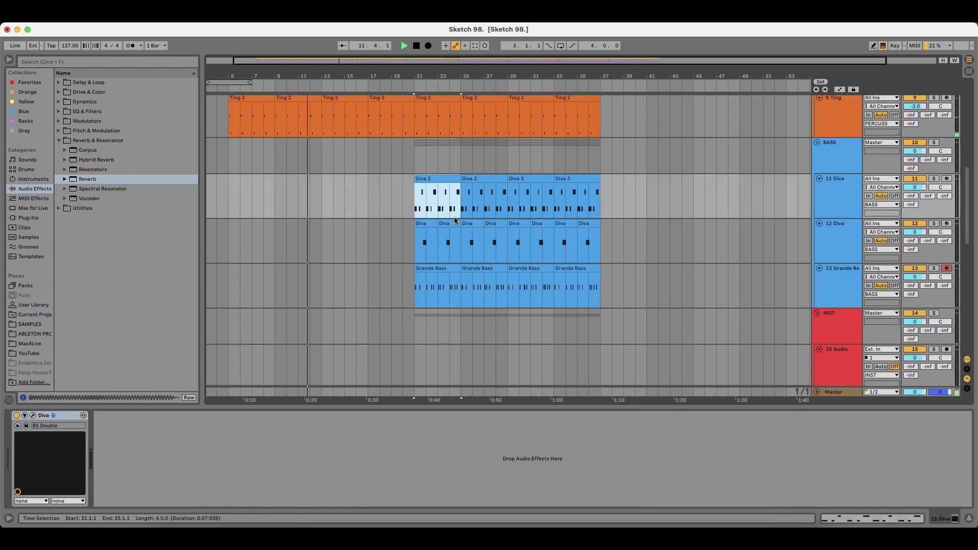
shift+click(427, 222)
drag(427, 223, 337, 225)
key(super+d)
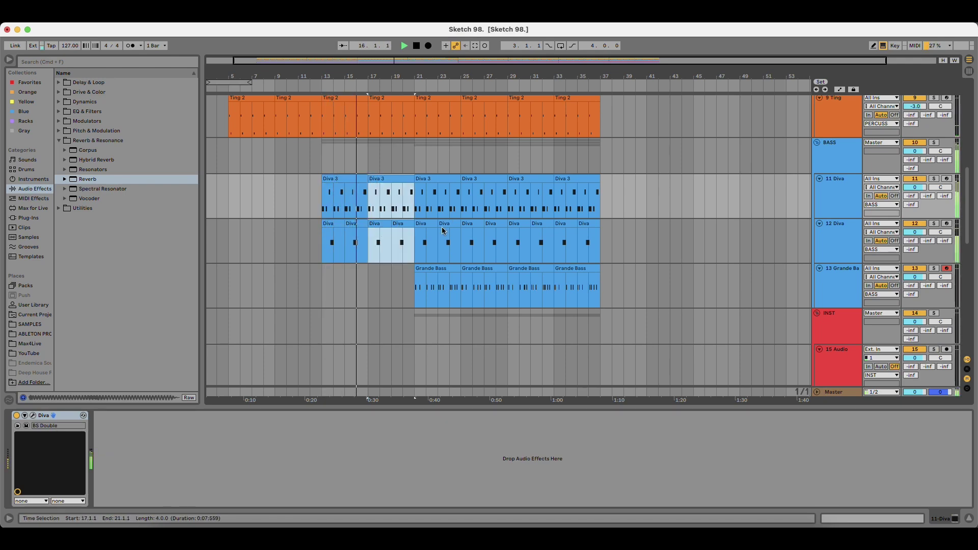
Delete the two Grande Bass clips covering bars 21–29 on track 13.
click(433, 270)
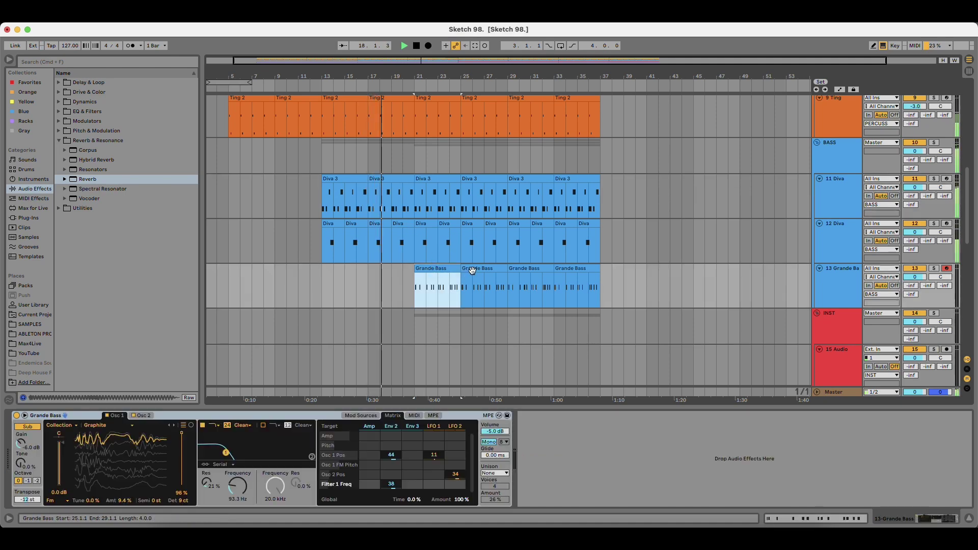
shift+click(473, 270)
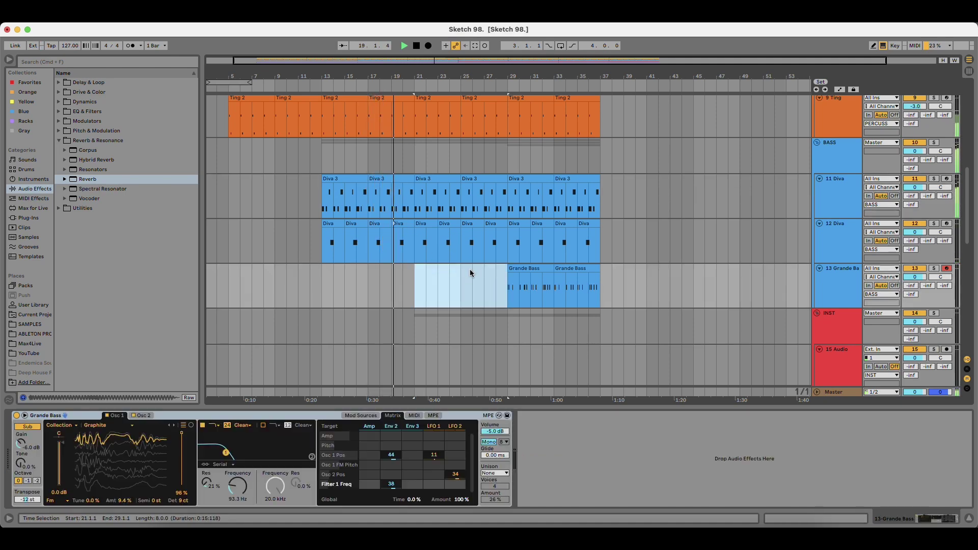
key(Delete)
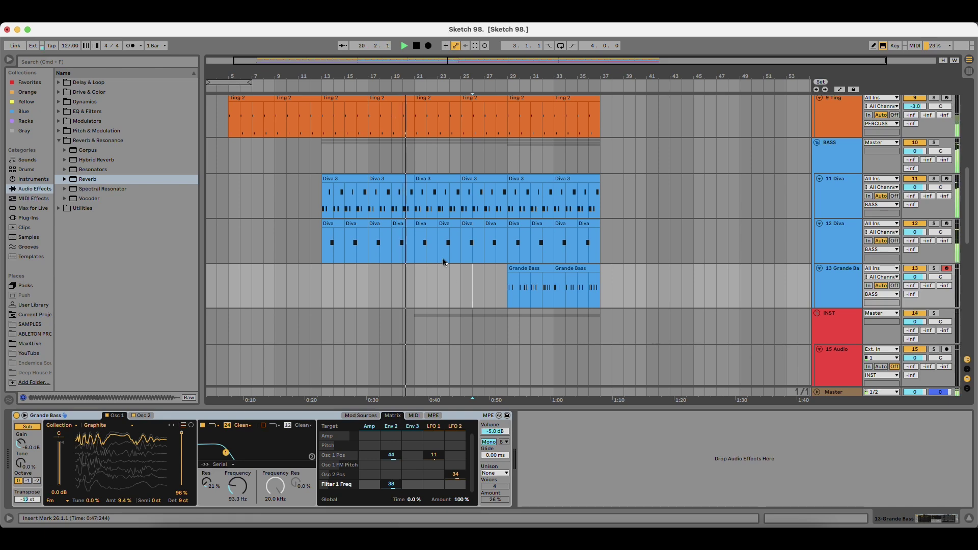
scroll(433, 260, up, 5)
scroll(396, 261, up, 8)
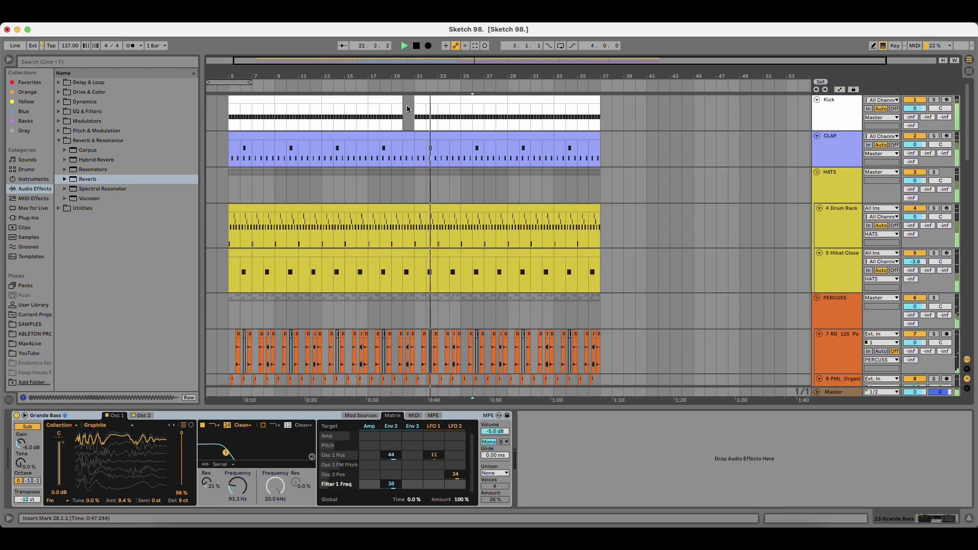
scroll(460, 274, down, 20)
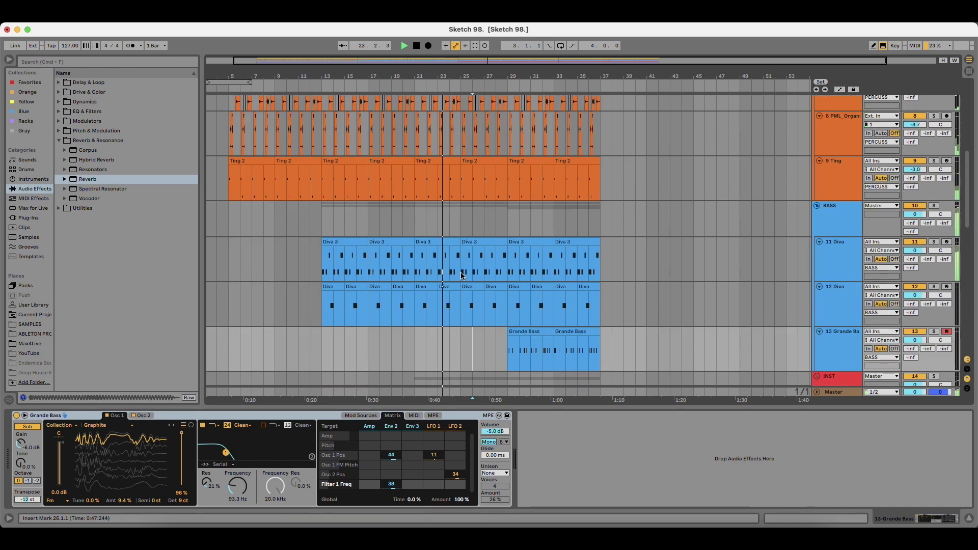
Move the four track 16 Diva clips from bars 21–37 to start at bar 37.
scroll(463, 261, up, 4)
click(537, 251)
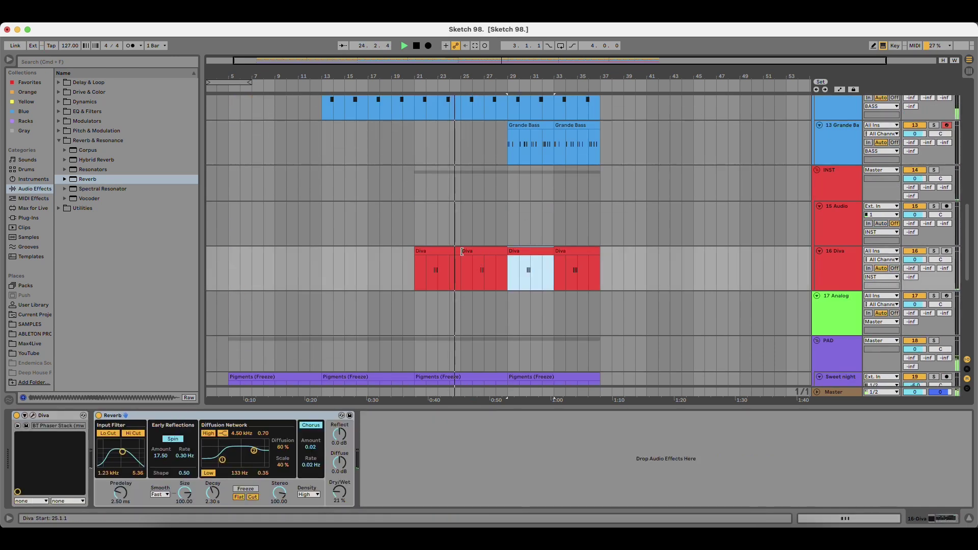
click(442, 251)
shift+click(567, 252)
drag(434, 250, 610, 251)
scroll(505, 194, right, 5)
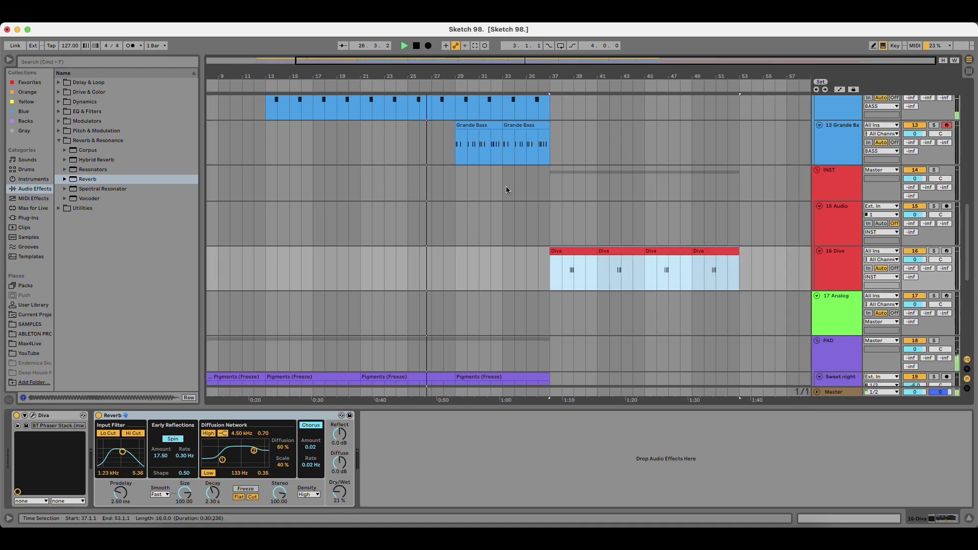
Move the two Grande Bass clips on track 13 to start at bar 37.
scroll(519, 222, up, 5)
click(480, 240)
shift+click(510, 240)
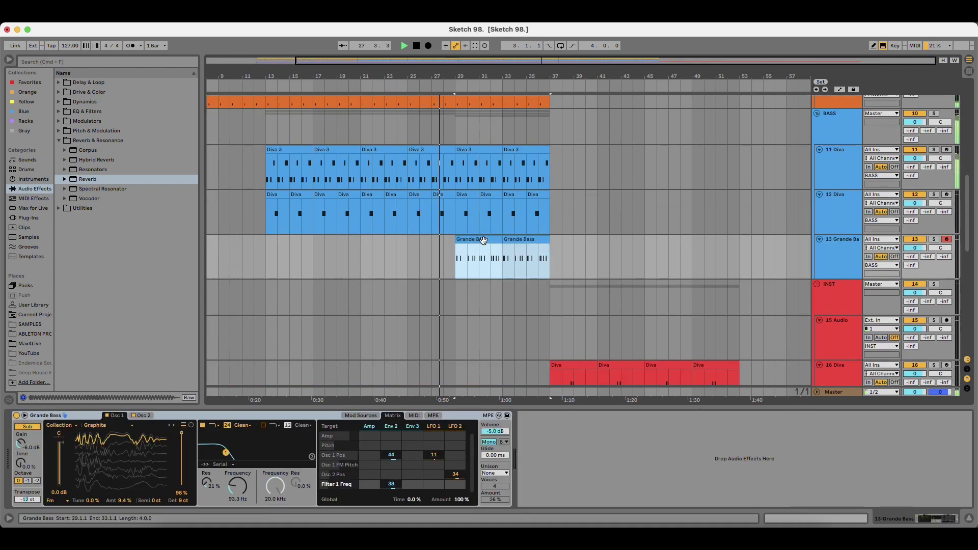
drag(482, 240, 573, 253)
Duplicate the track 11 and 12 Diva clips from bars 21–37 into bars 37–53.
click(531, 203)
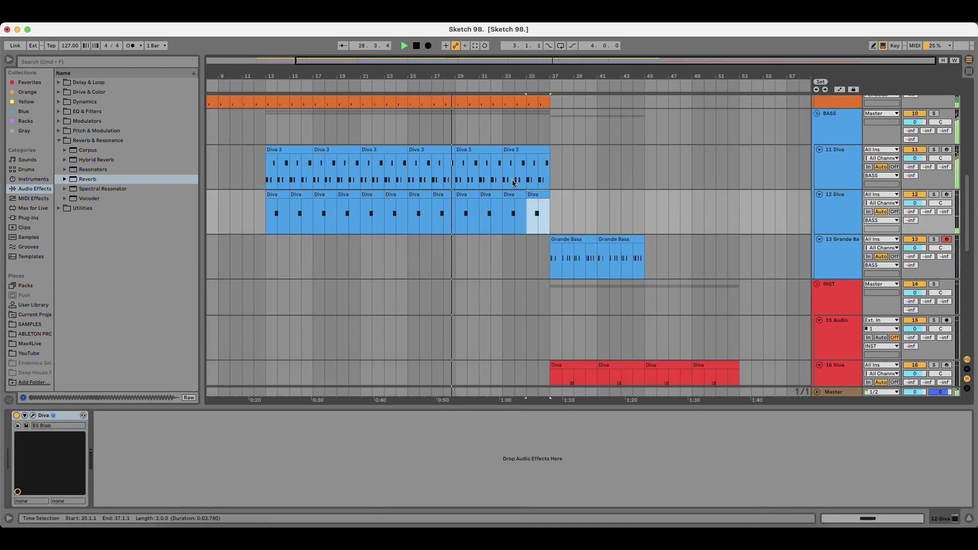
shift+click(377, 149)
key(super+d)
scroll(470, 174, up, 10)
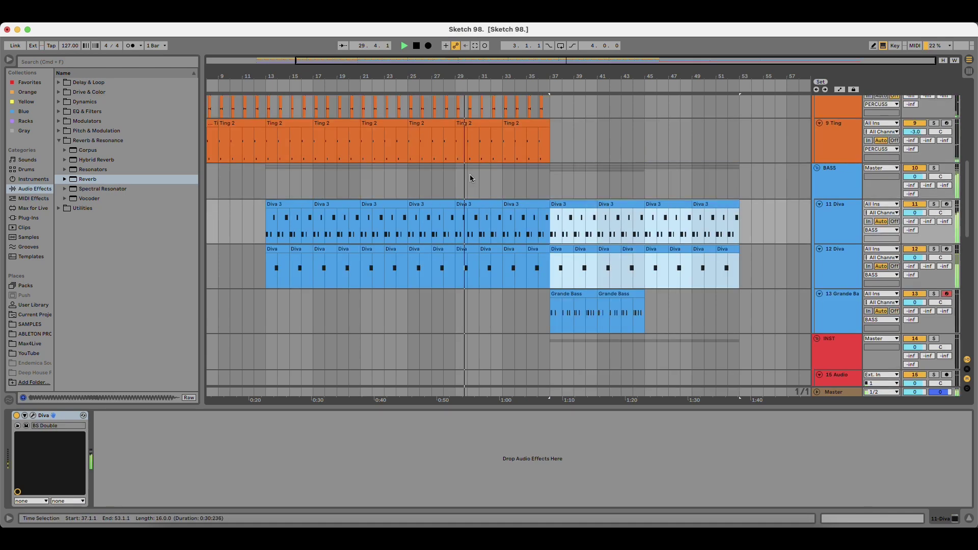
Delete the two kick clips covering bars 29–37.
scroll(469, 183, up, 3)
click(478, 98)
key(Delete)
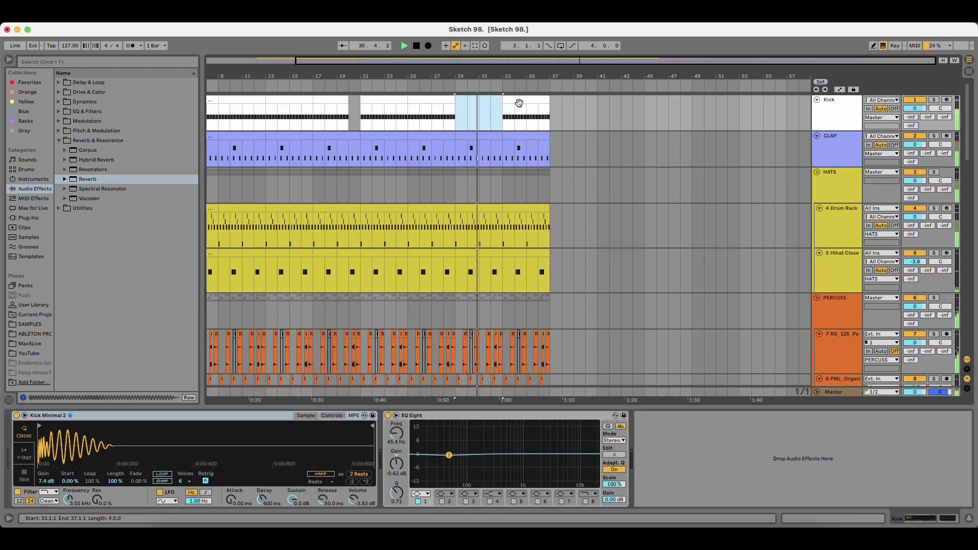
click(520, 101)
key(Delete)
Fill the kick gap at bar 20 and copy the kick and clap clips from bars 5–21 to bar 37.
drag(348, 100, 432, 78)
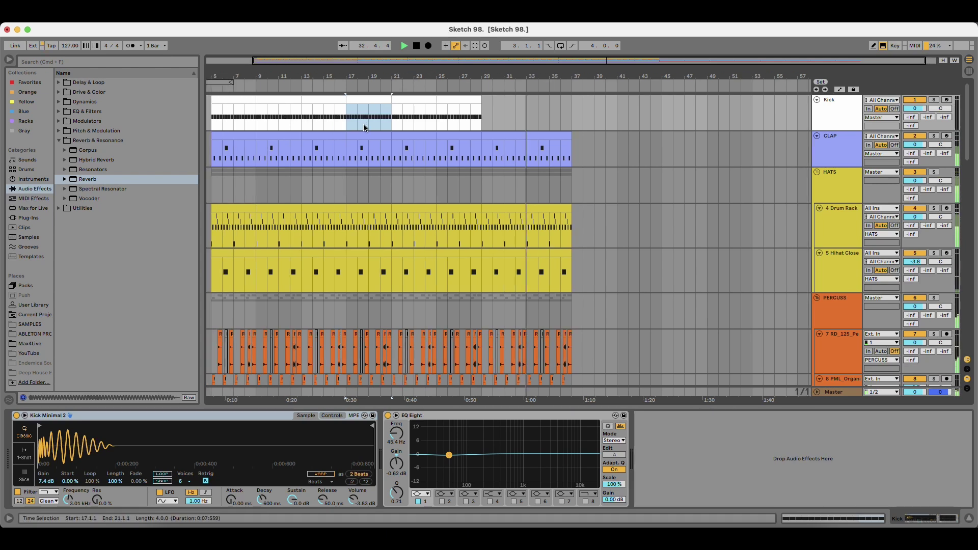
shift+click(242, 137)
drag(228, 103, 593, 116)
Stop playback and add a locator named Part 1 at bar 37.
right_click(573, 88)
key(Escape)
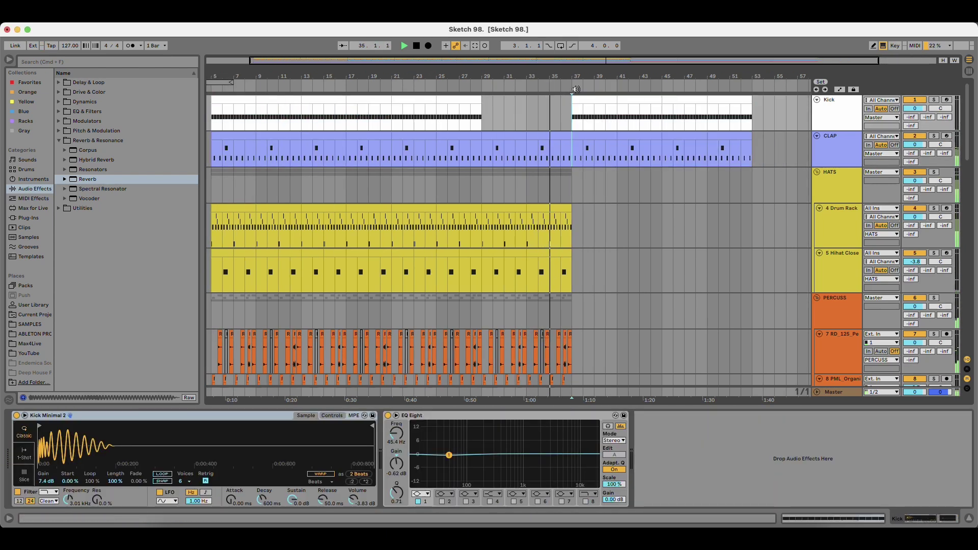
key(space)
right_click(572, 88)
click(587, 112)
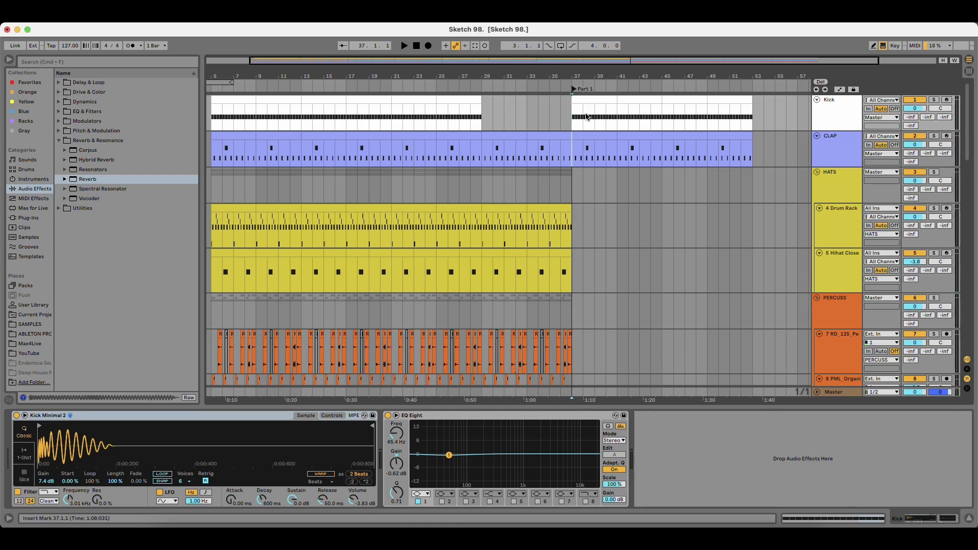
Add a locator named Start at bar 5.
scroll(240, 80, left, 2)
right_click(235, 90)
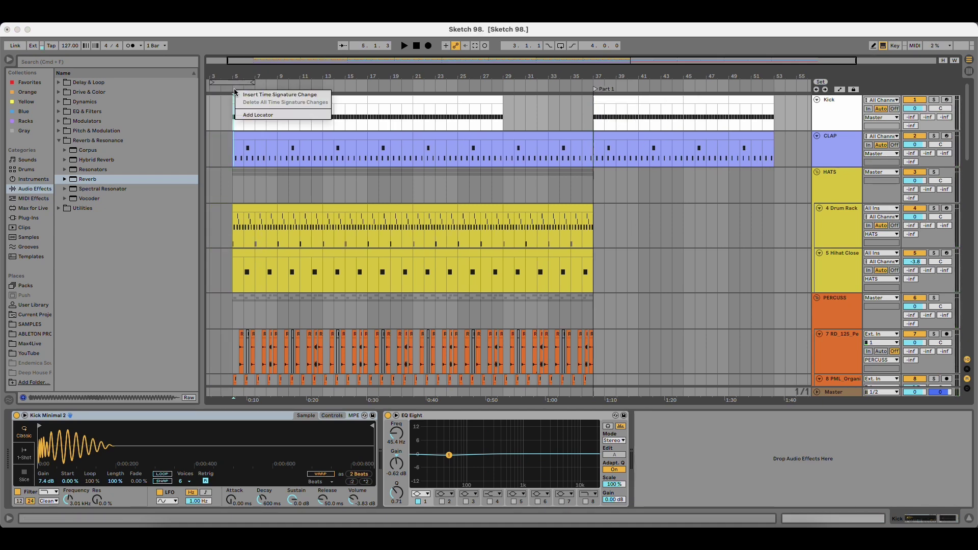
click(251, 115)
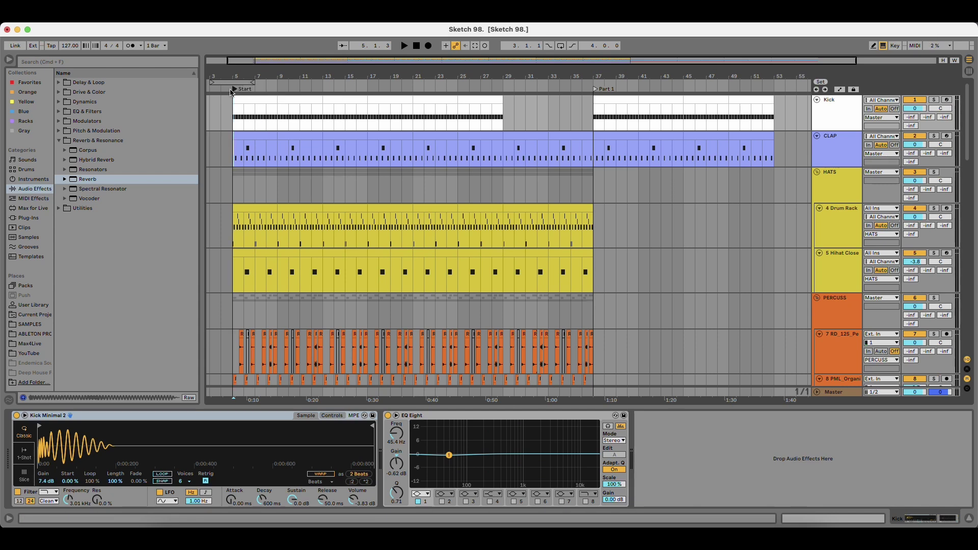
Duplicate the hat and percussion clips on tracks 4 to 9 from bars 5–37 into bars 37–69.
scroll(524, 266, down, 8)
scroll(545, 255, up, 4)
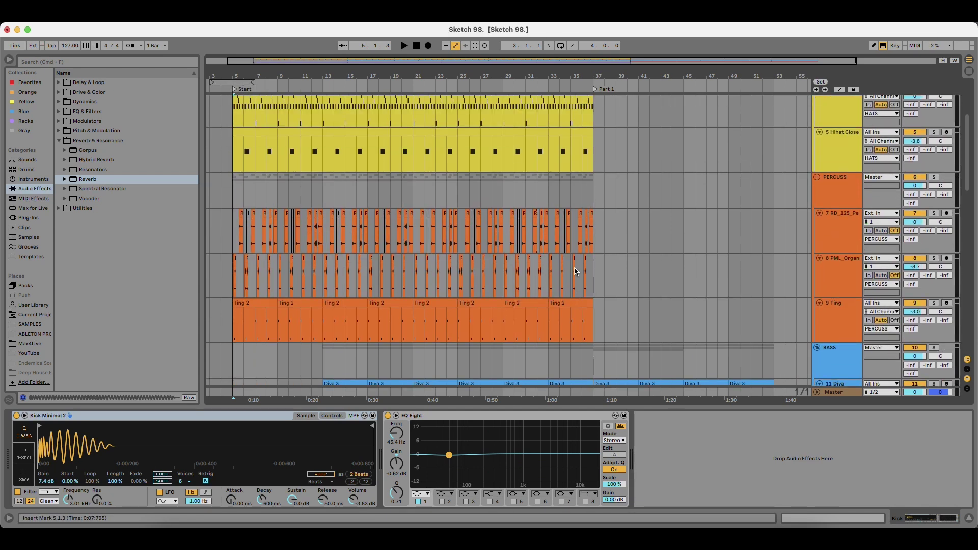
click(581, 304)
scroll(257, 154, up, 3)
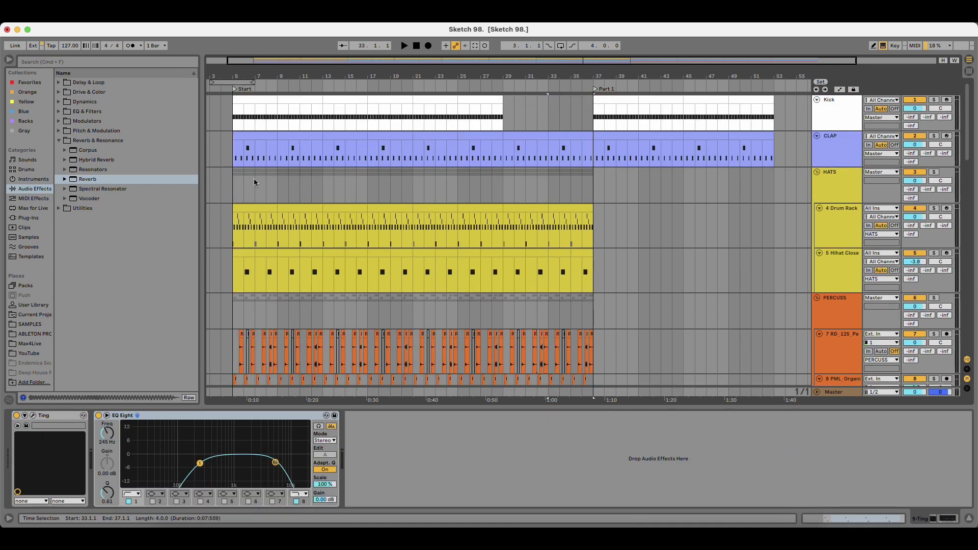
shift+click(249, 206)
key(super+d)
Play from bar 36 and duplicate the kick and clap clips from bars 37–53 into bars 53–69.
click(349, 183)
key(space)
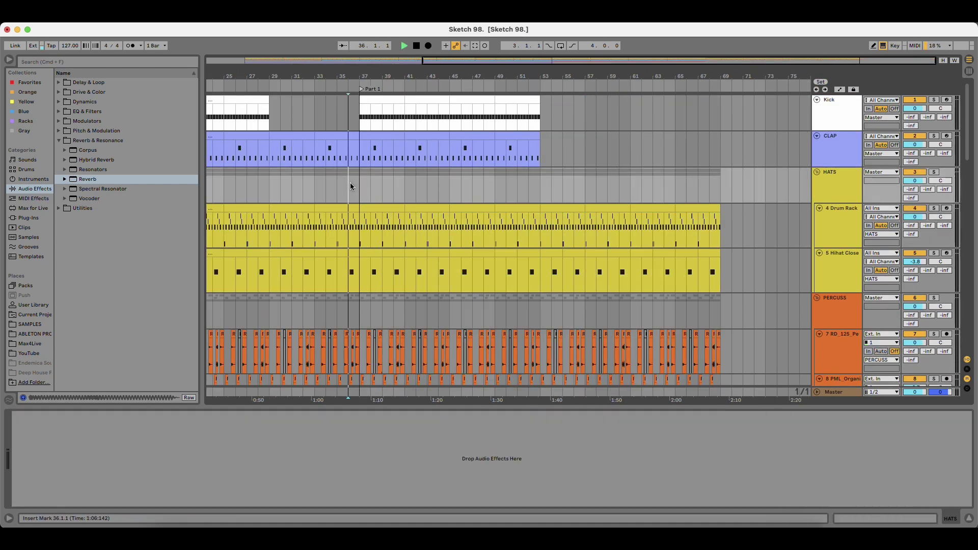
drag(349, 78, 471, 74)
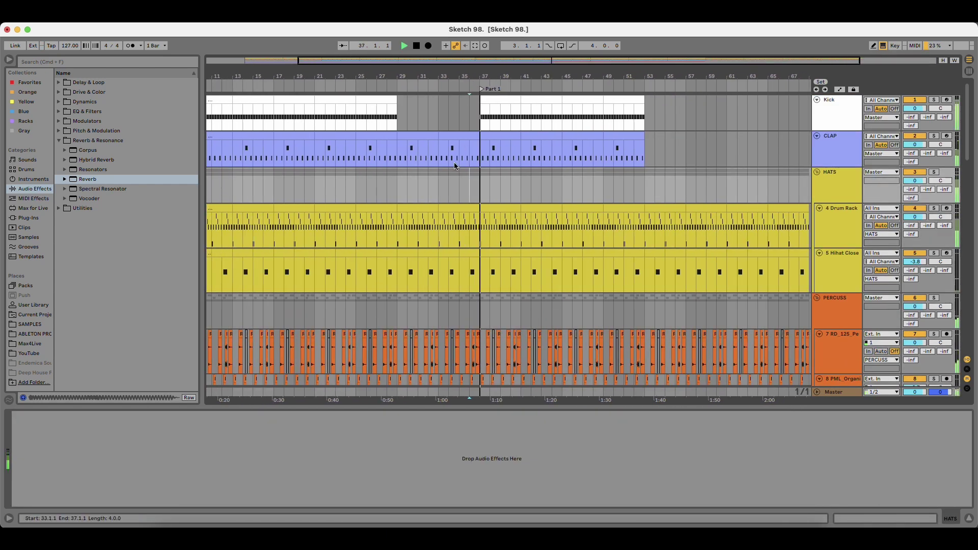
drag(644, 149, 481, 112)
key(super+d)
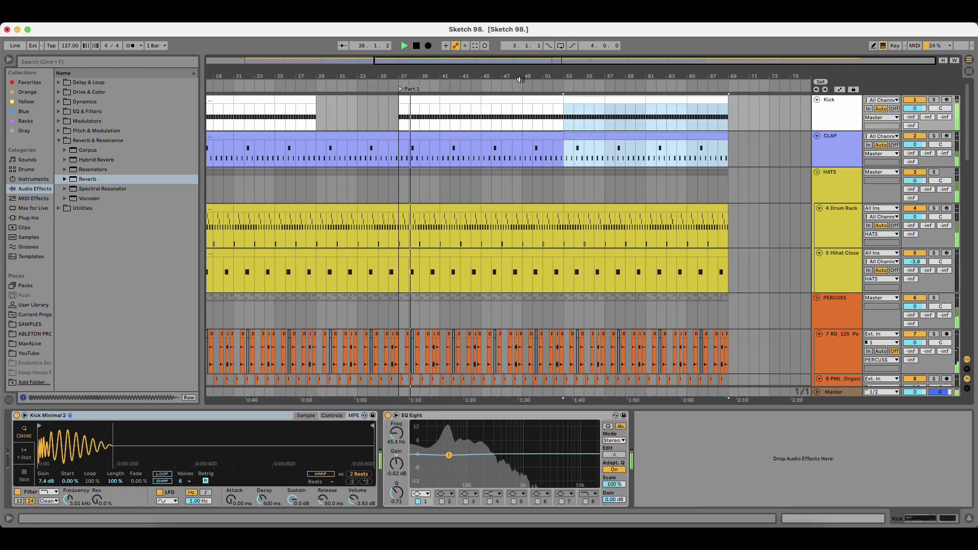
Play from around bar 33 and extend the last Pigments pad clip on the Sweet night track to bar 41.
drag(517, 80, 539, 75)
scroll(427, 288, down, 13)
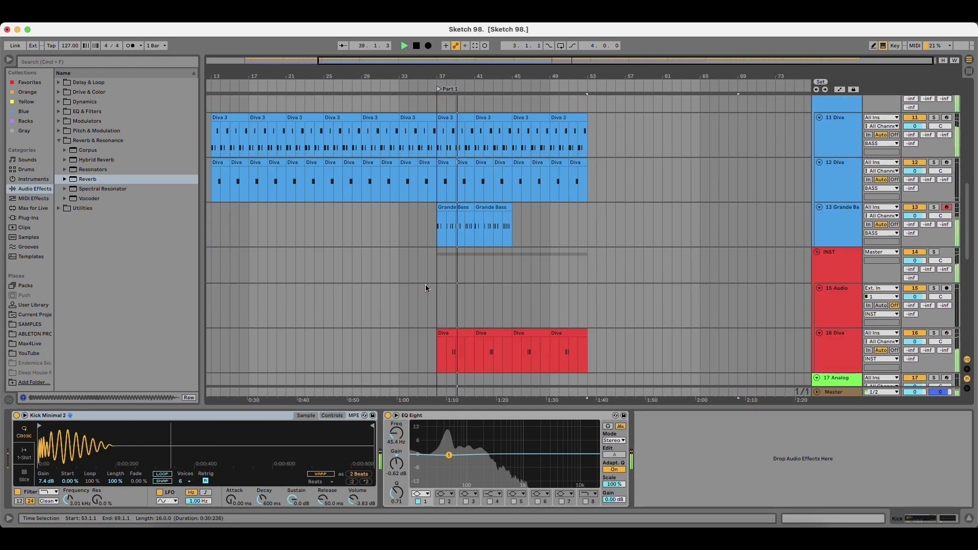
scroll(426, 282, down, 2)
click(401, 178)
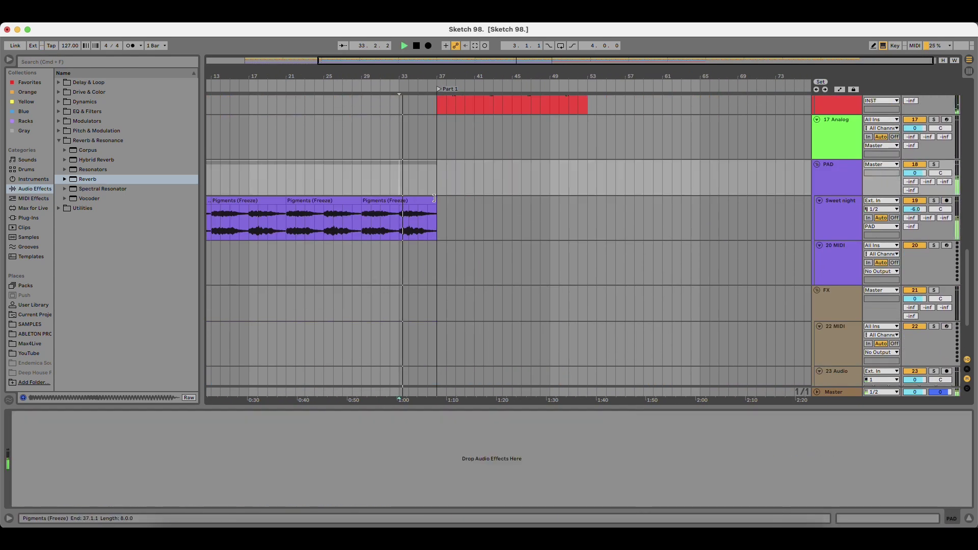
drag(437, 205, 475, 204)
scroll(470, 250, up, 4)
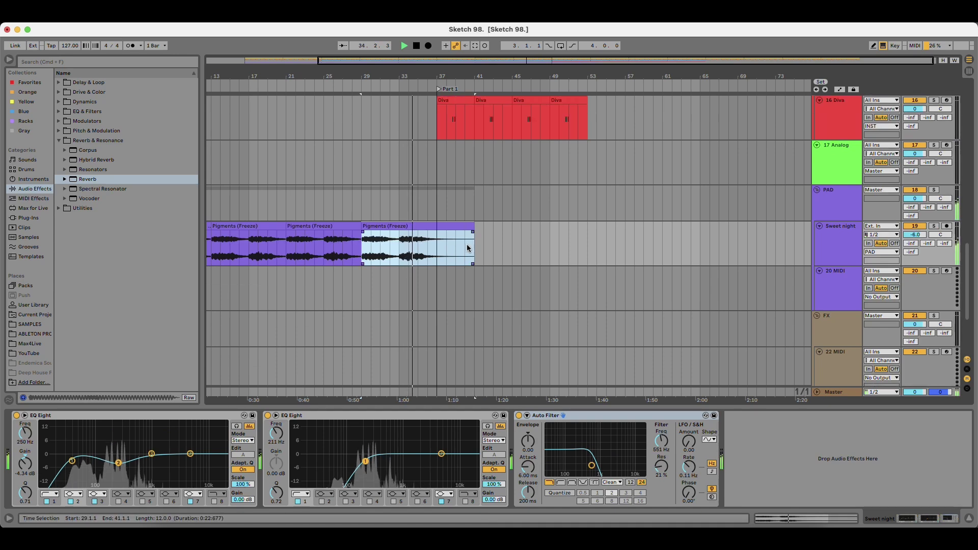
scroll(470, 250, up, 3)
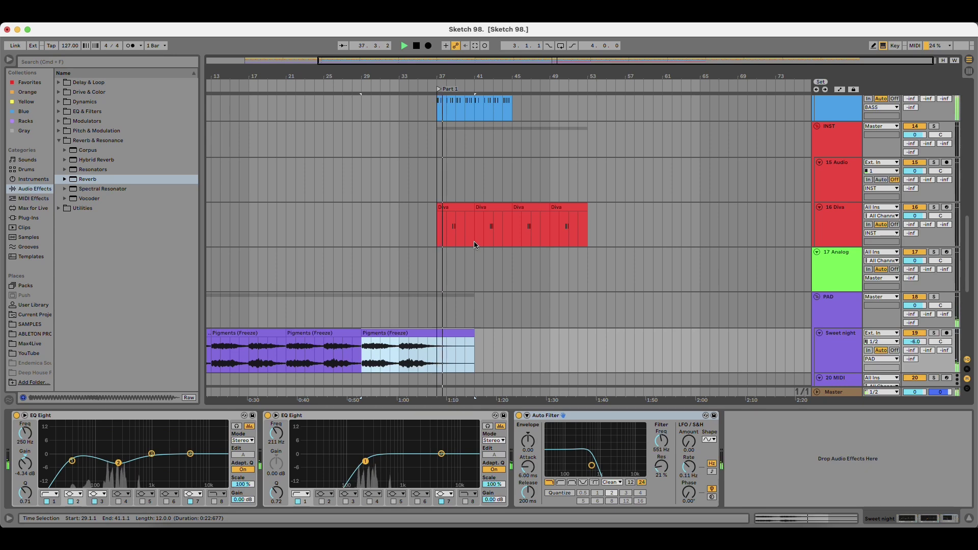
Duplicate the two Grande Bass clips from bars 37–45 into bars 45–53.
scroll(489, 252, up, 3)
click(498, 135)
shift+click(461, 136)
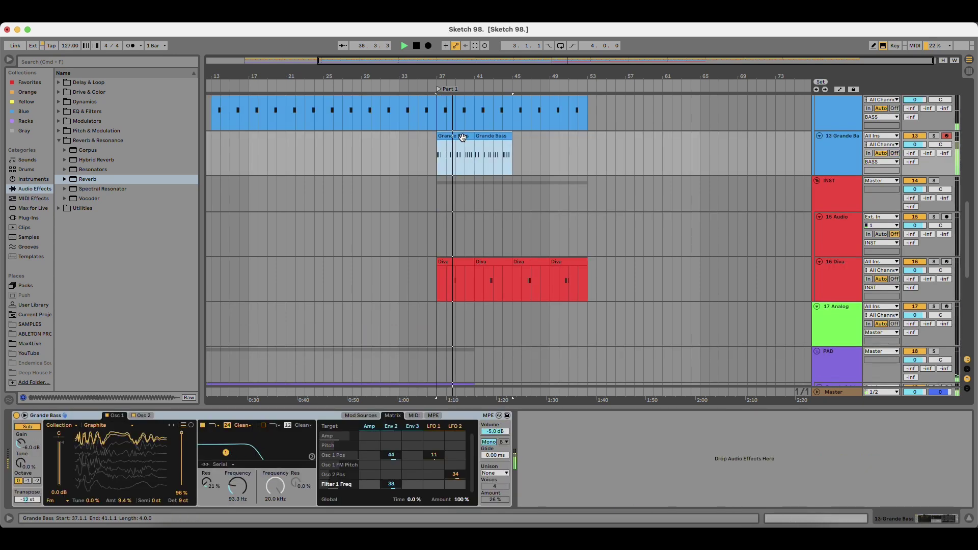
key(super+d)
Duplicate the clips on tracks 11 to 16 from bars 37–53 into bars 53–69.
click(565, 261)
scroll(462, 253, up, 5)
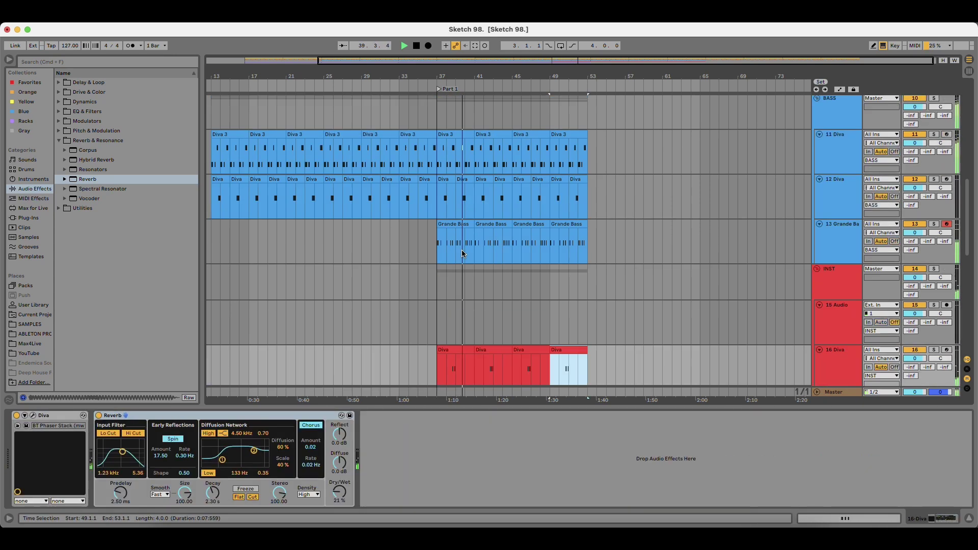
shift+click(463, 142)
key(super+d)
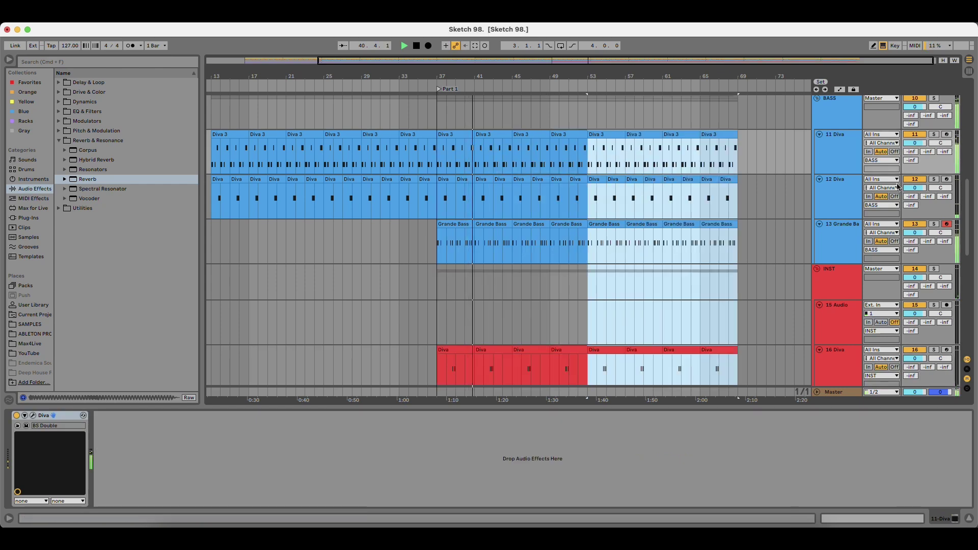
Solo the two Diva bass tracks in turn, renaming track 12 to Bulb and track 11 to Line.
click(836, 179)
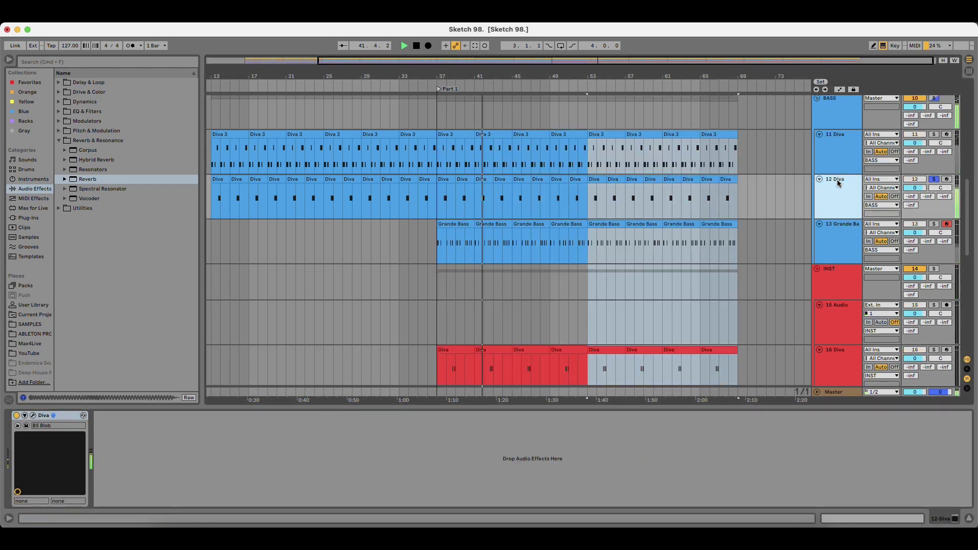
key(super+r)
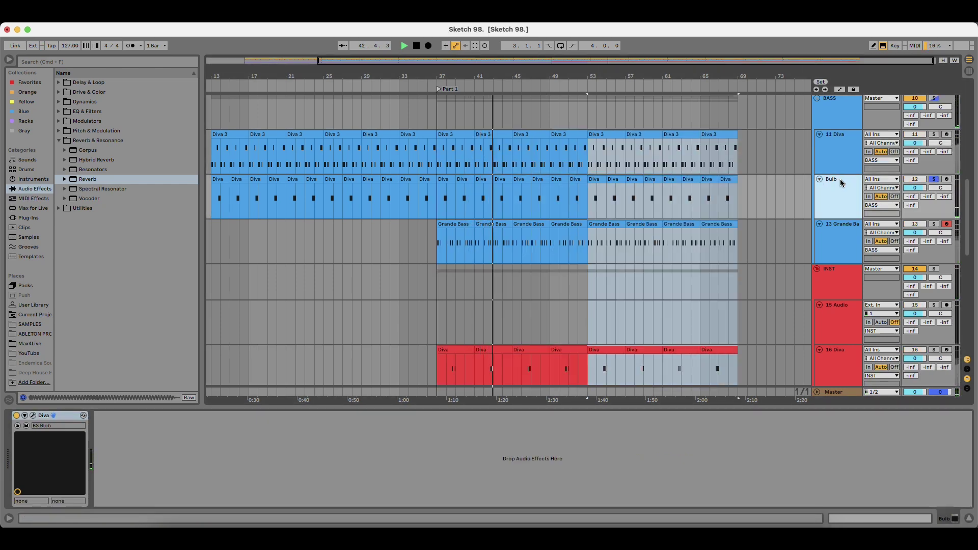
click(833, 145)
click(934, 134)
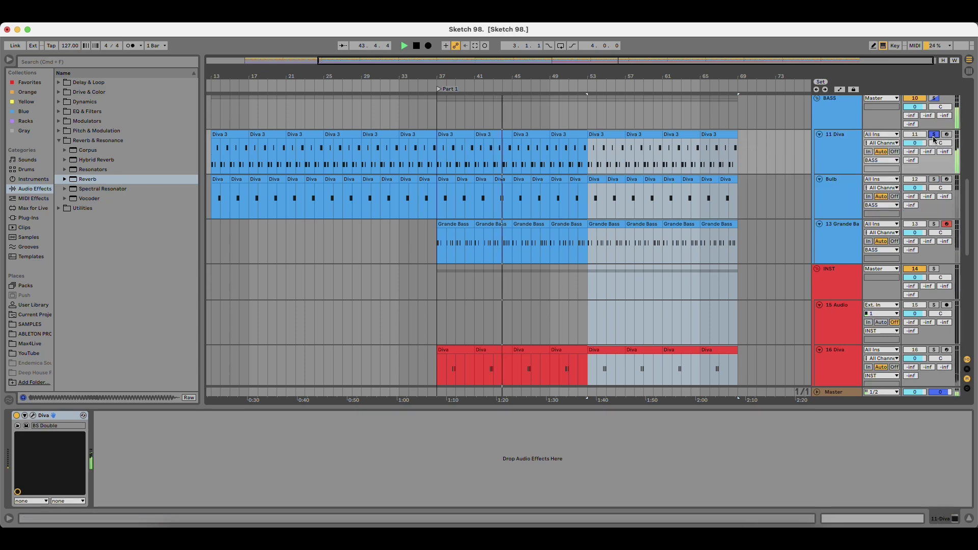
click(775, 151)
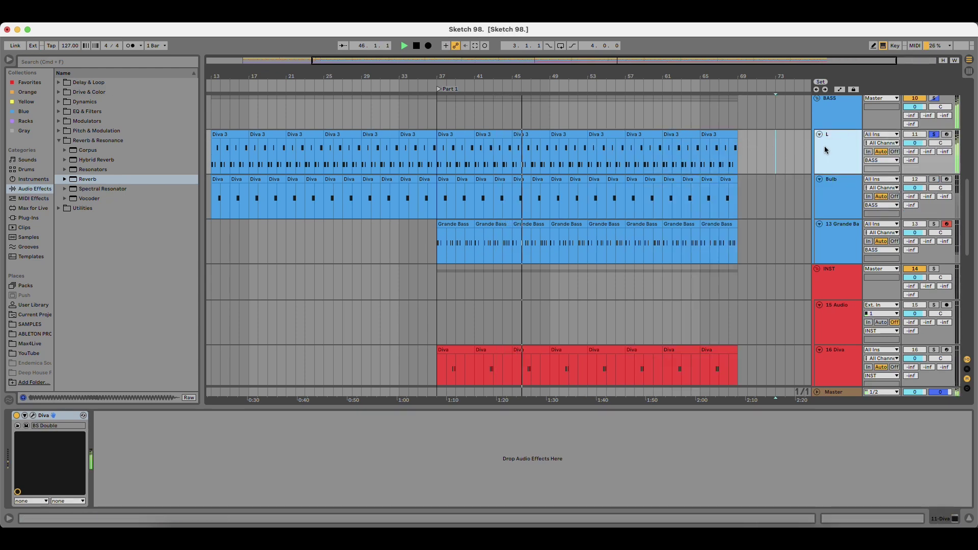
text(Line)
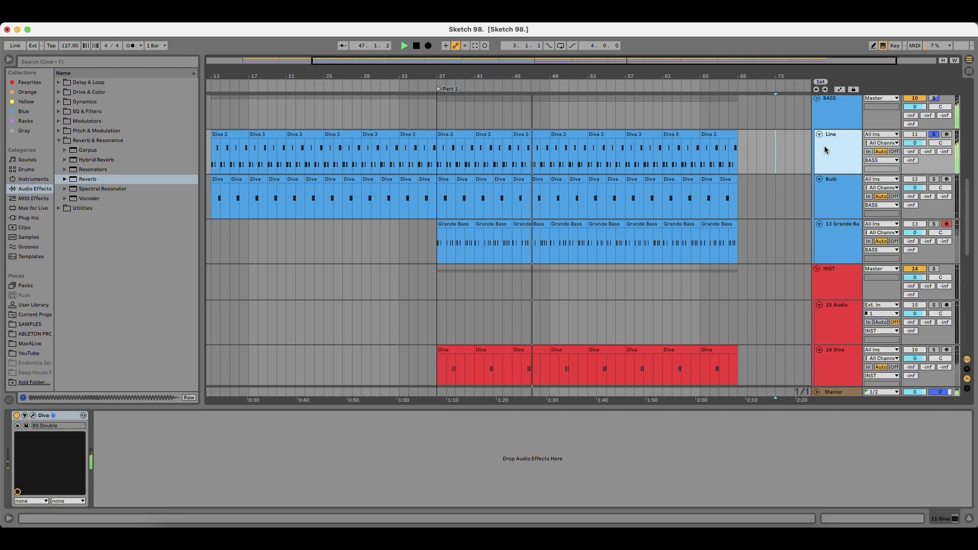
key(Return)
Solo the Grande Bass track, rename it Short, and switch the solo to the whole BASS group.
click(844, 229)
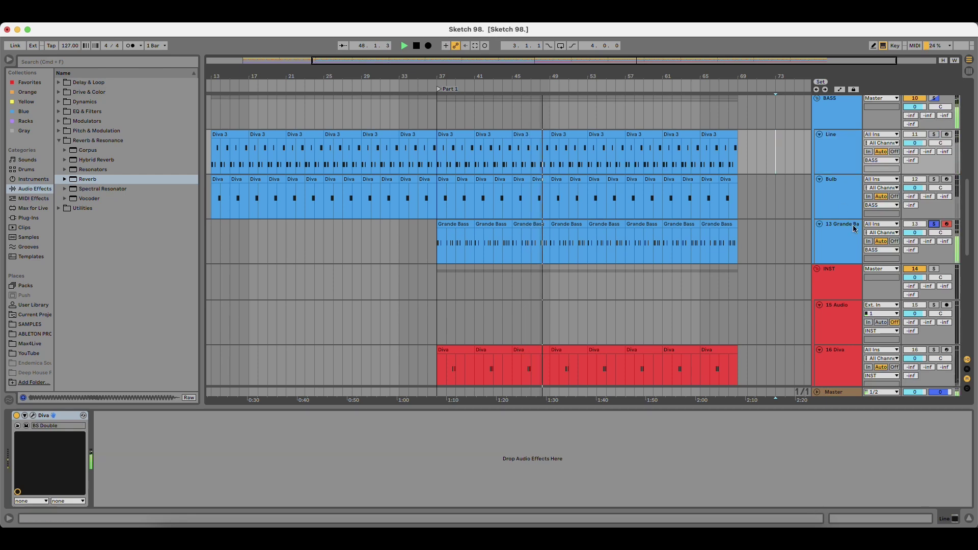
key(super+r)
text(Sho)
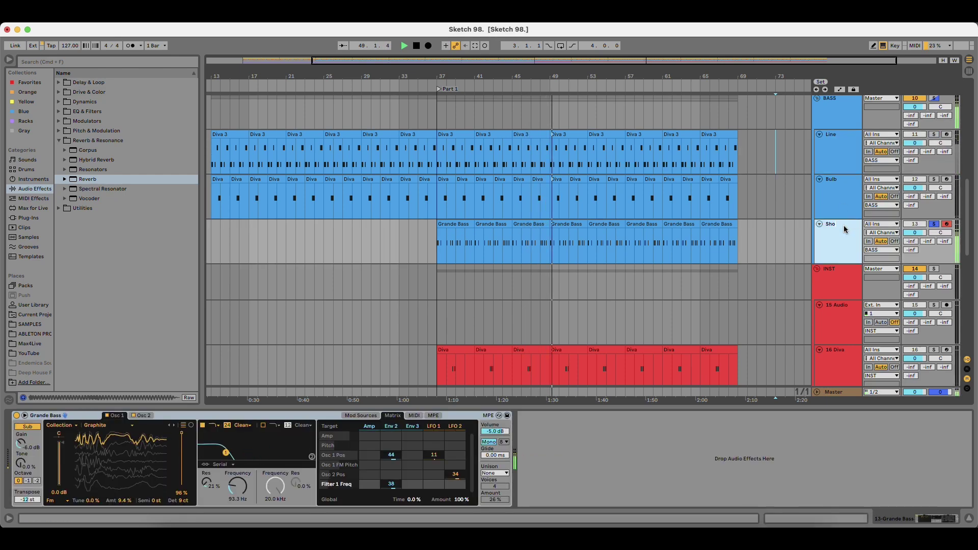
text(rt)
key(Return)
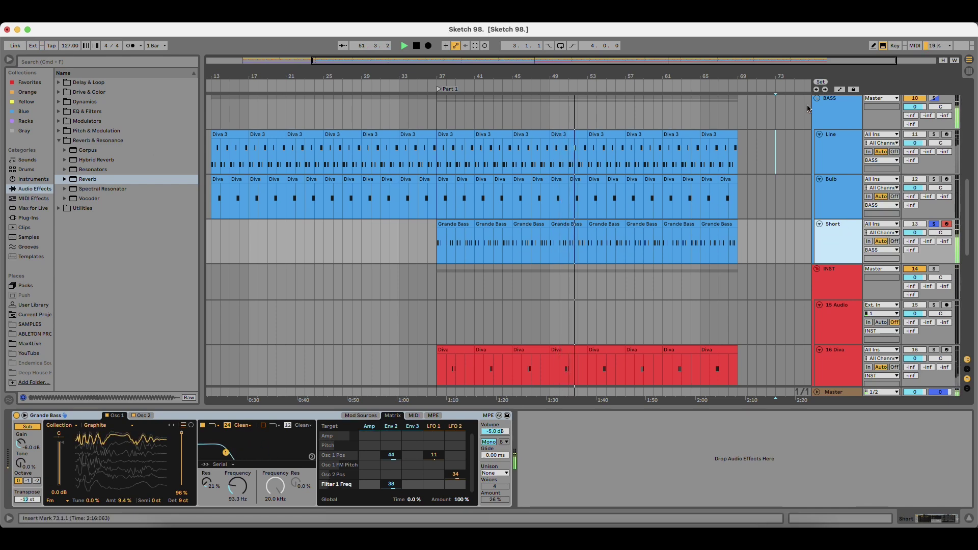
click(934, 98)
Add an EQ Eight from the EQ & Filters effects to the Short bass track.
click(838, 153)
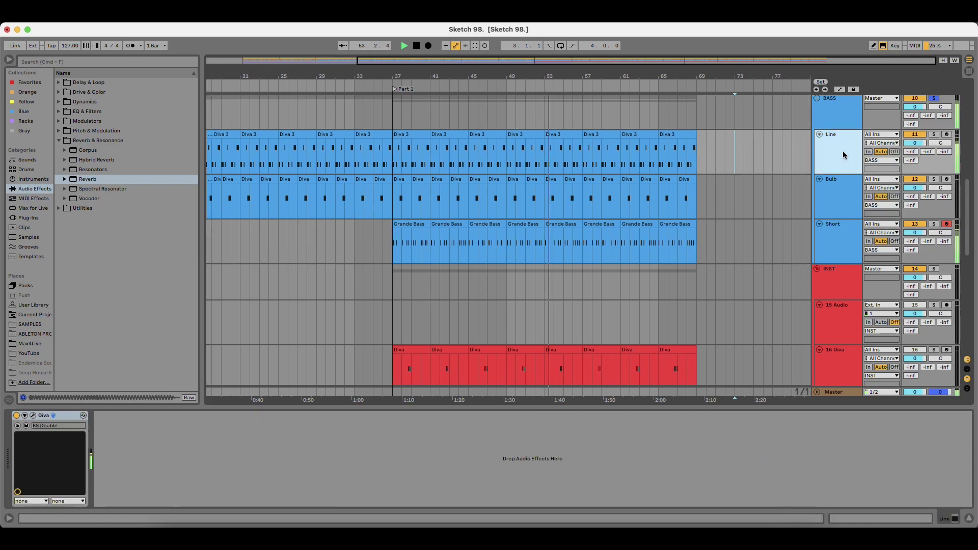
click(31, 178)
click(33, 188)
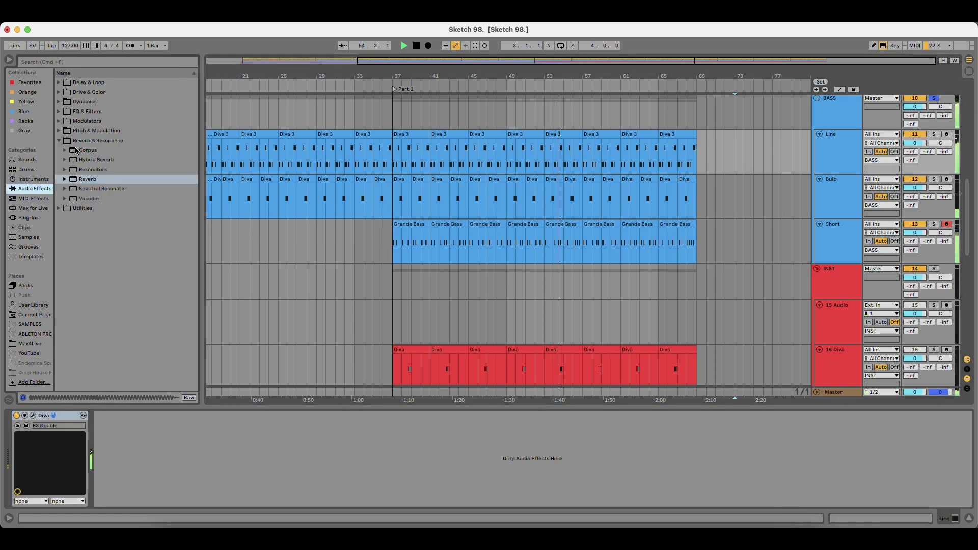
click(96, 140)
click(87, 111)
drag(89, 141, 583, 256)
Set EQ Eight band 1 on the Short track to a low shelf at 150 Hz with -4.34 dB gain.
click(556, 494)
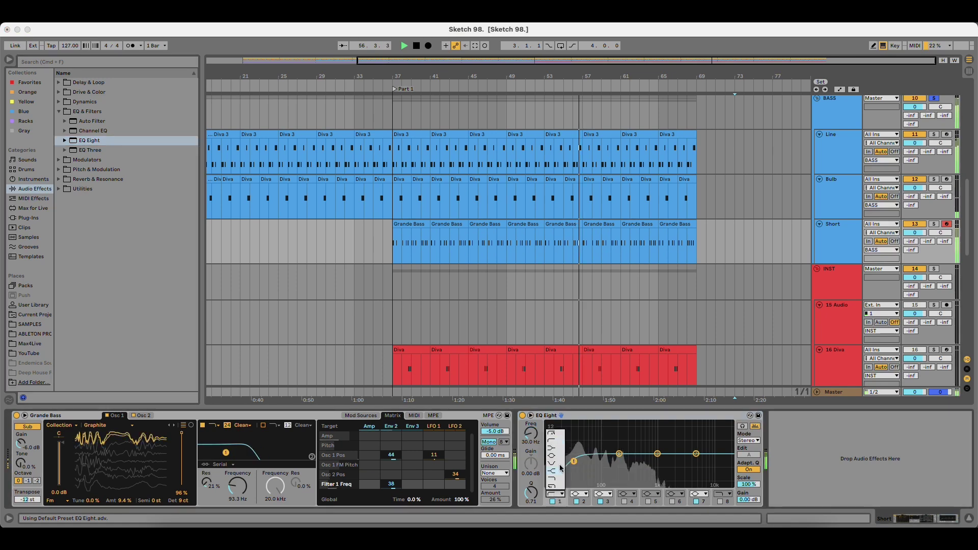
click(556, 448)
drag(573, 454, 612, 462)
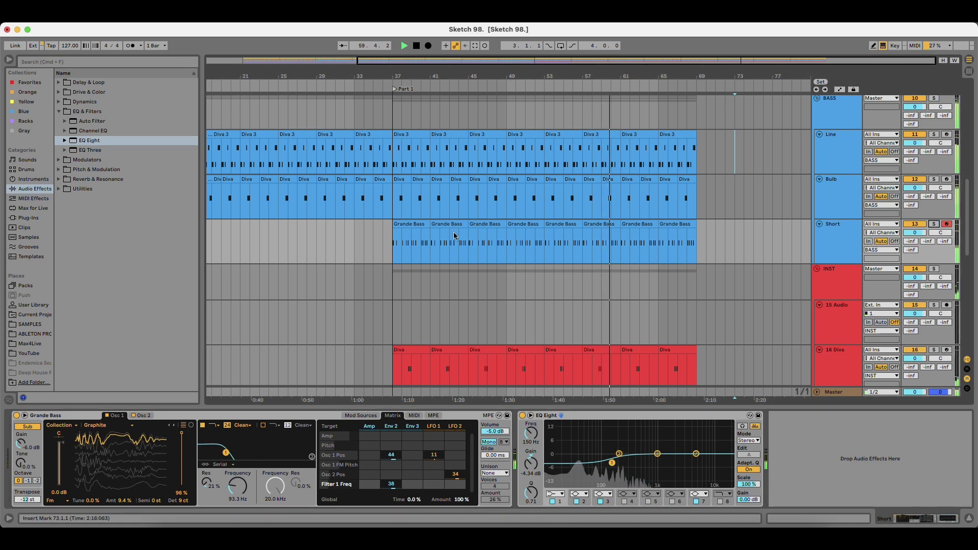
Audition the arrangement from bar 57 with the playback start set on the BASS group.
scroll(408, 280, down, 6)
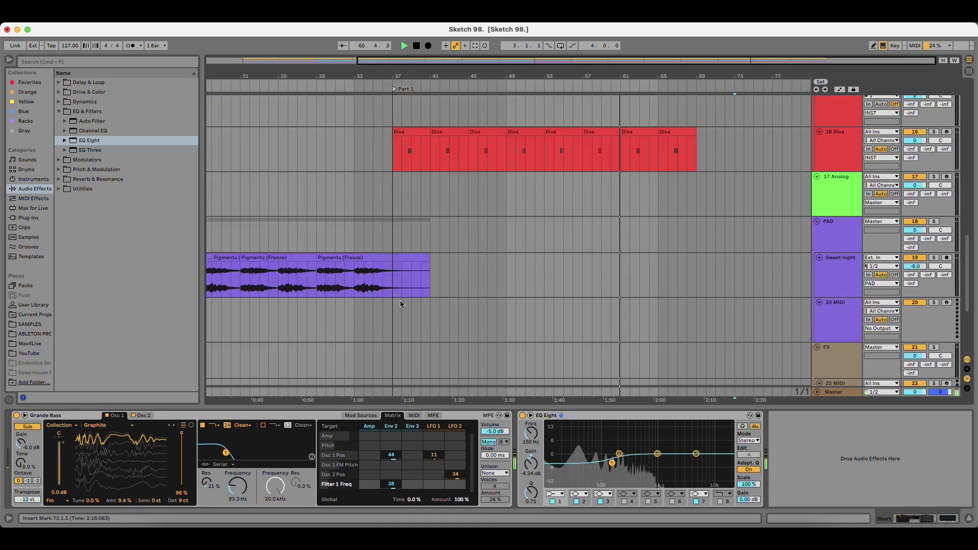
scroll(401, 303, up, 10)
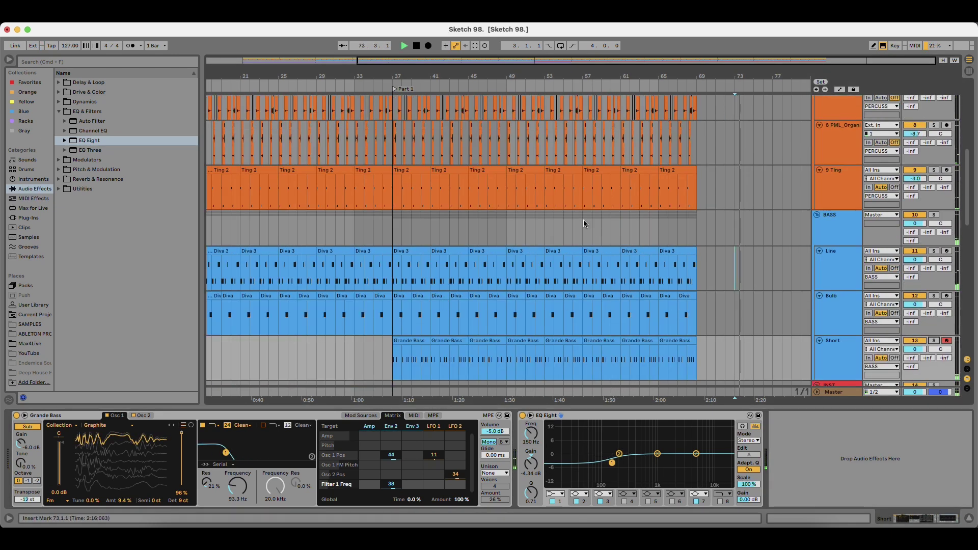
click(583, 223)
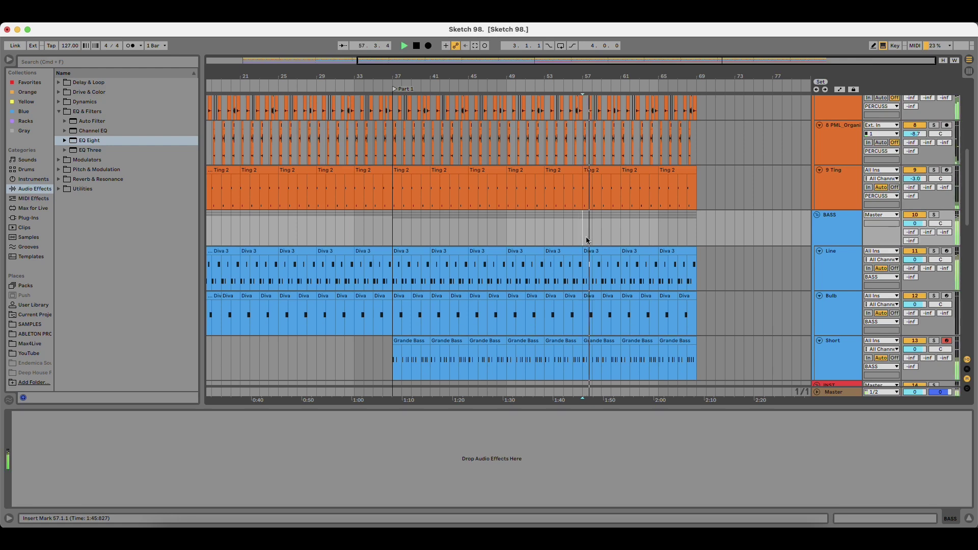
Play the arrangement from the start of Part 1 at bar 37 and again from bar 22.
scroll(388, 259, up, 4)
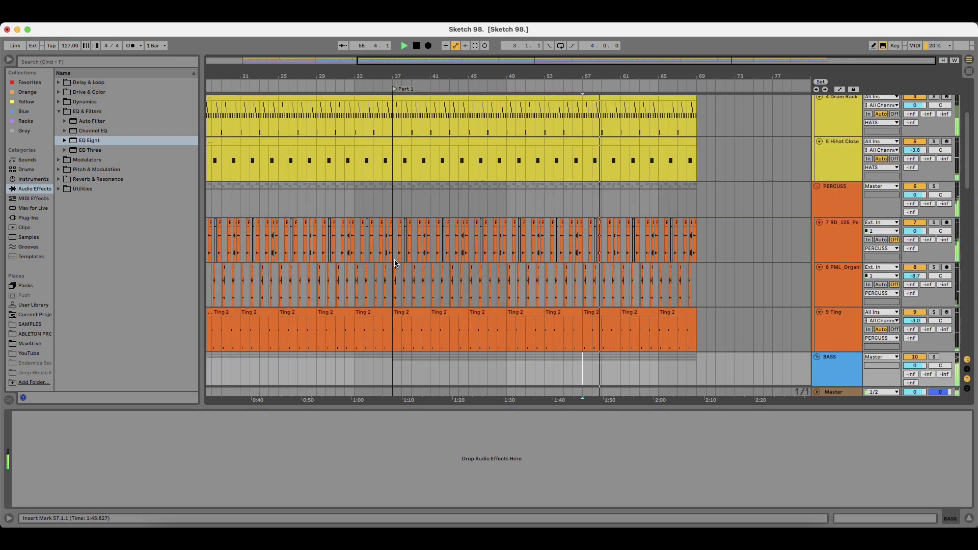
click(394, 217)
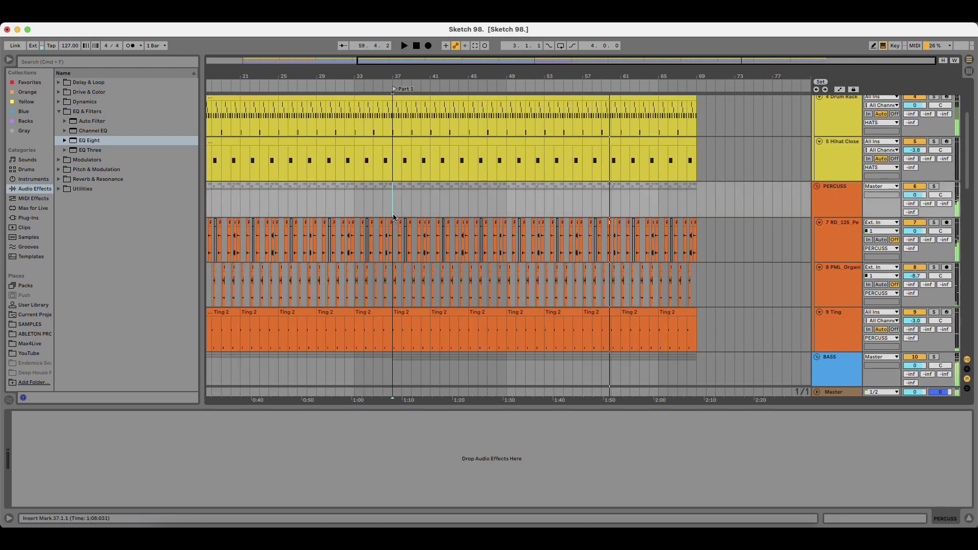
click(933, 223)
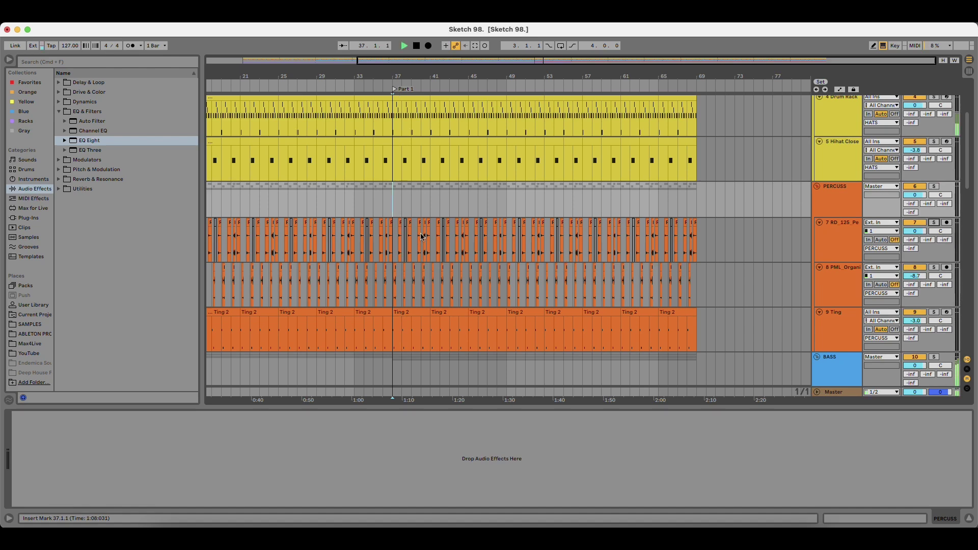
drag(388, 76, 428, 80)
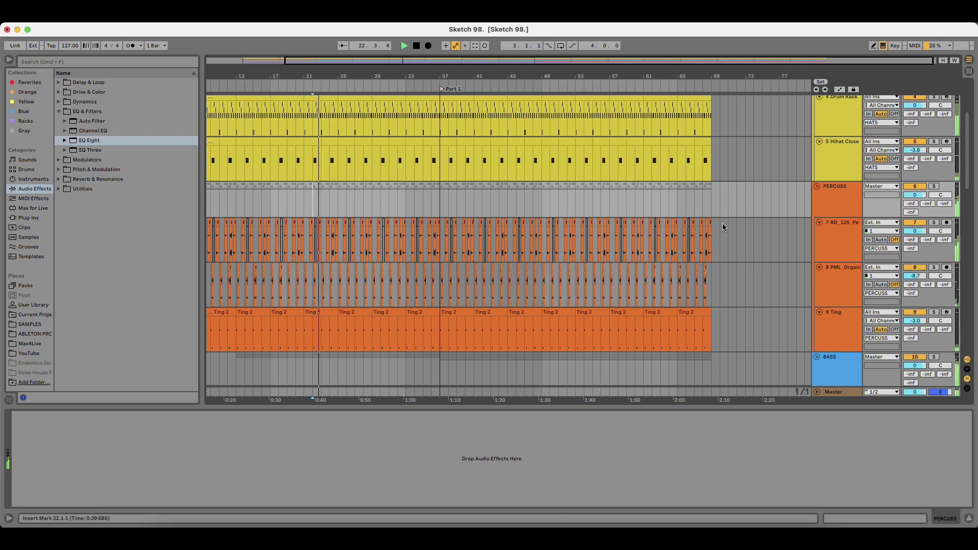
Deactivate the clips on percussion track 7 from bar 37 to the end and play the arrangement from bar 37.
drag(716, 225, 448, 227)
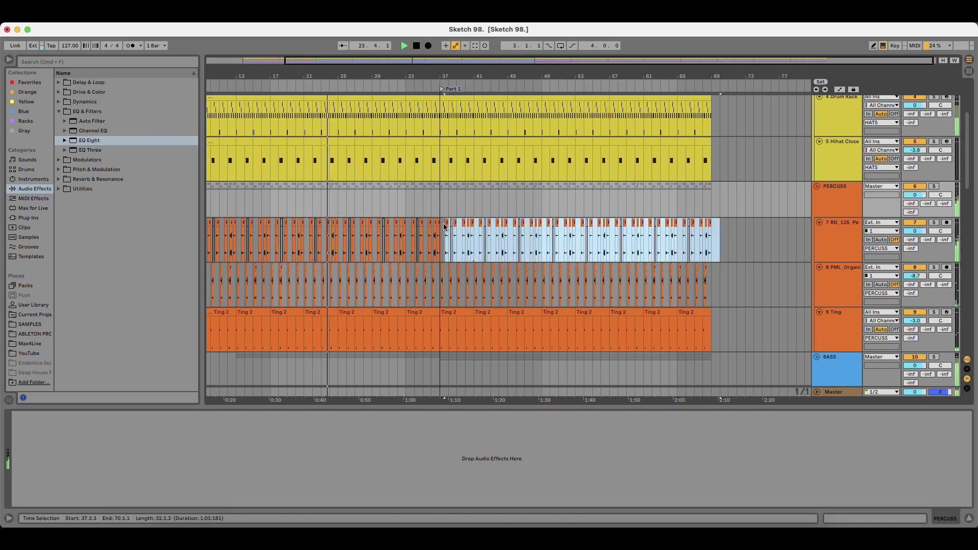
key(0)
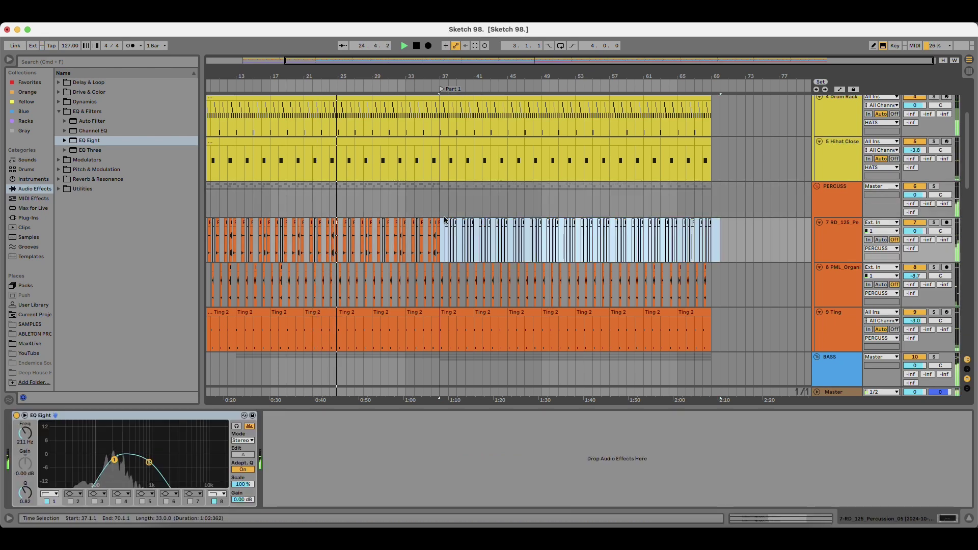
click(436, 212)
key(space)
key(space)
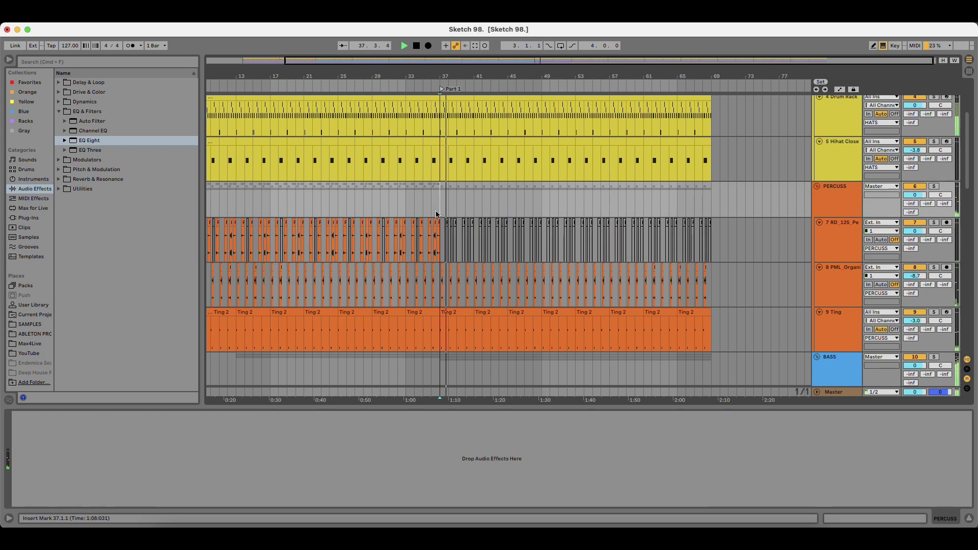
Delete the deactivated clips on percussion track 7 after the Part 1 locator, then stop playback after listening.
scroll(454, 223, down, 2)
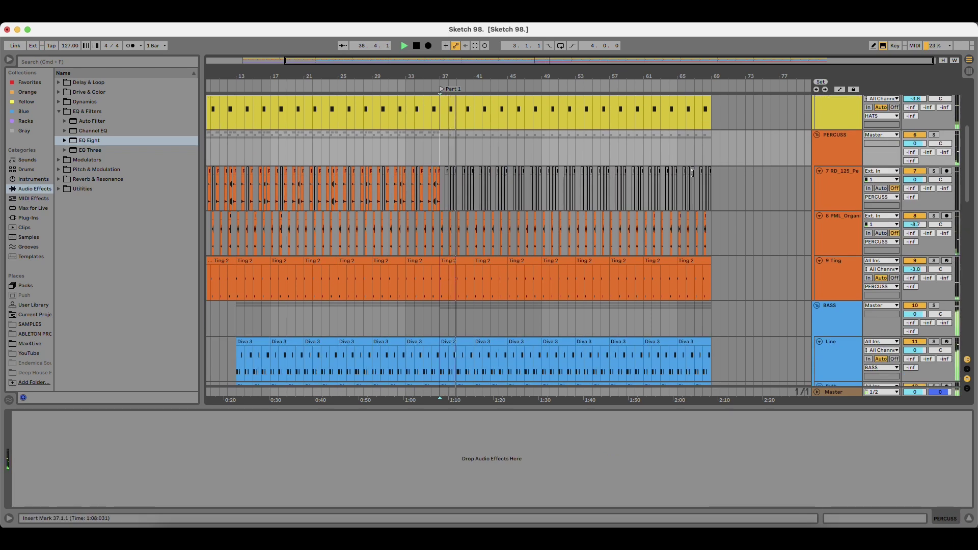
drag(717, 169, 443, 183)
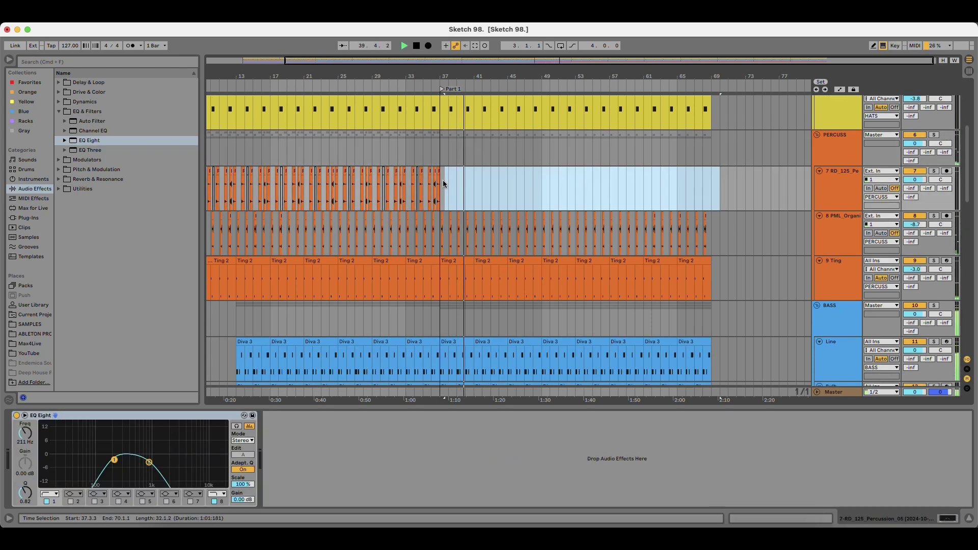
click(448, 175)
scroll(458, 233, down, 2)
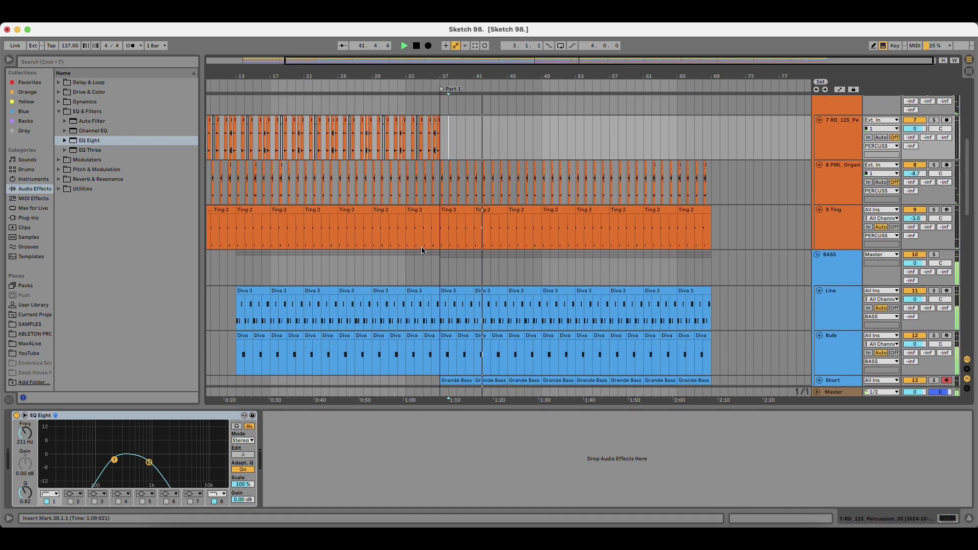
scroll(422, 250, down, 5)
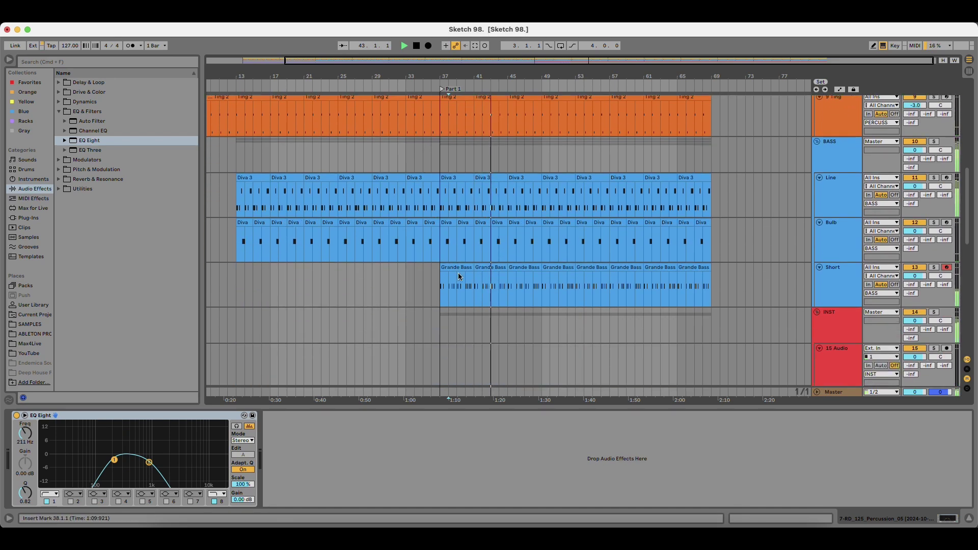
scroll(461, 263, down, 3)
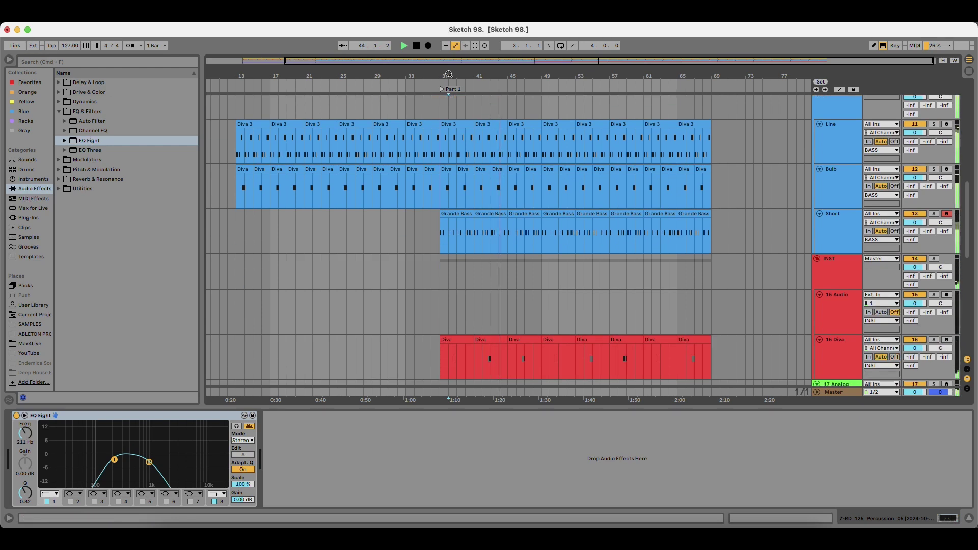
drag(449, 75, 439, 75)
key(space)
Load the u-he Diva plug-in onto MIDI track 22 in the FX group.
scroll(424, 252, down, 10)
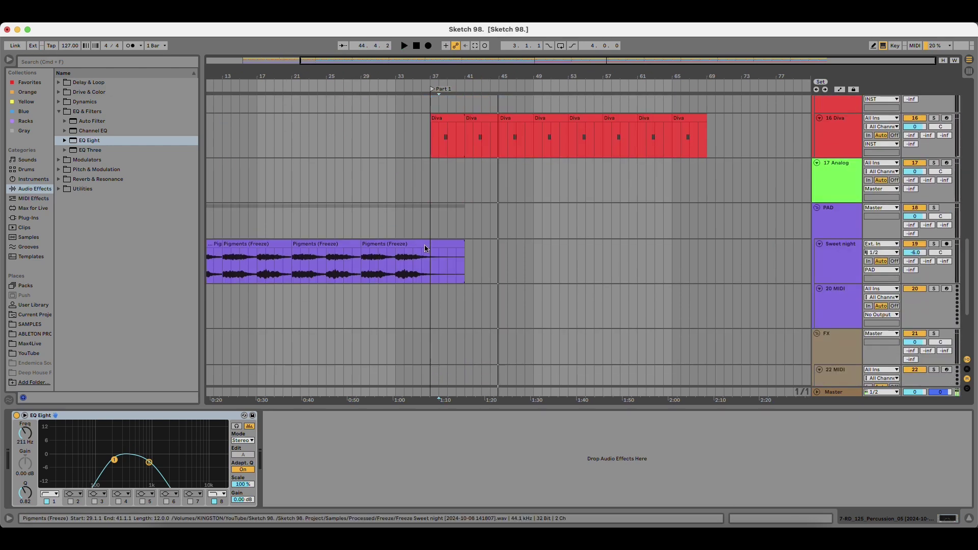
scroll(427, 249, down, 8)
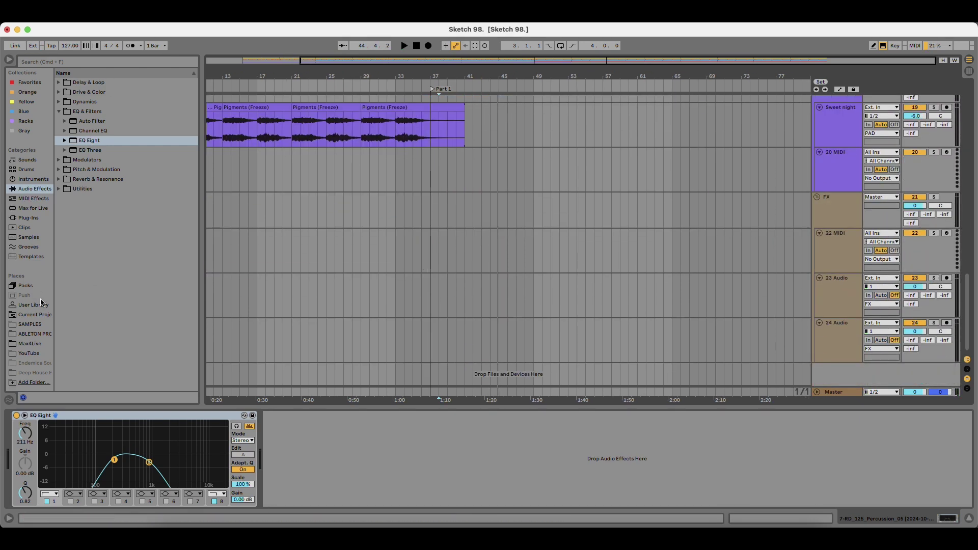
click(44, 219)
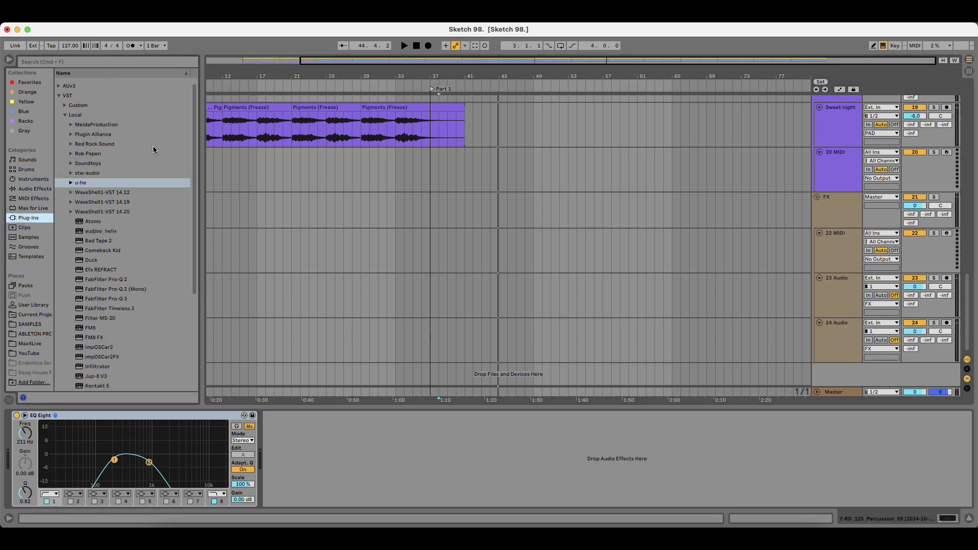
click(85, 182)
drag(99, 195, 694, 251)
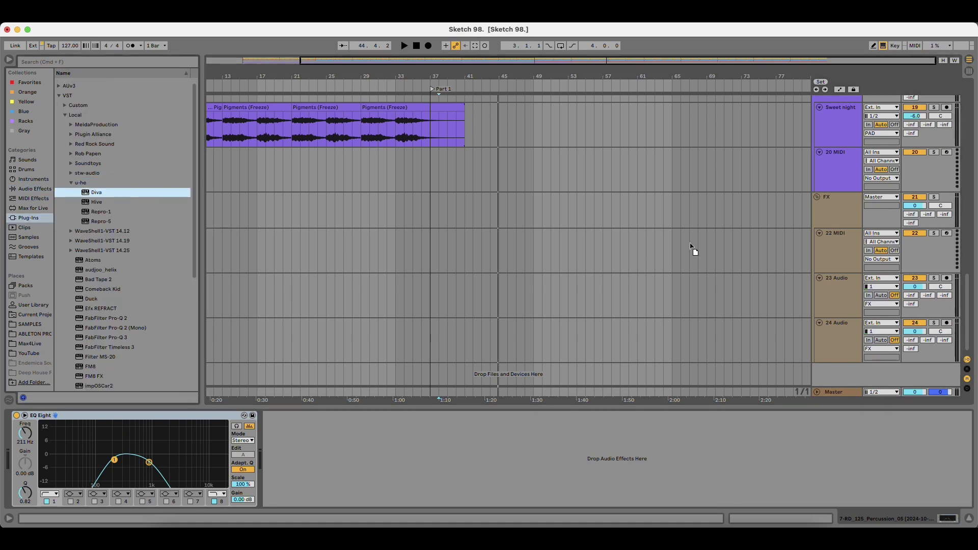
drag(482, 246, 462, 247)
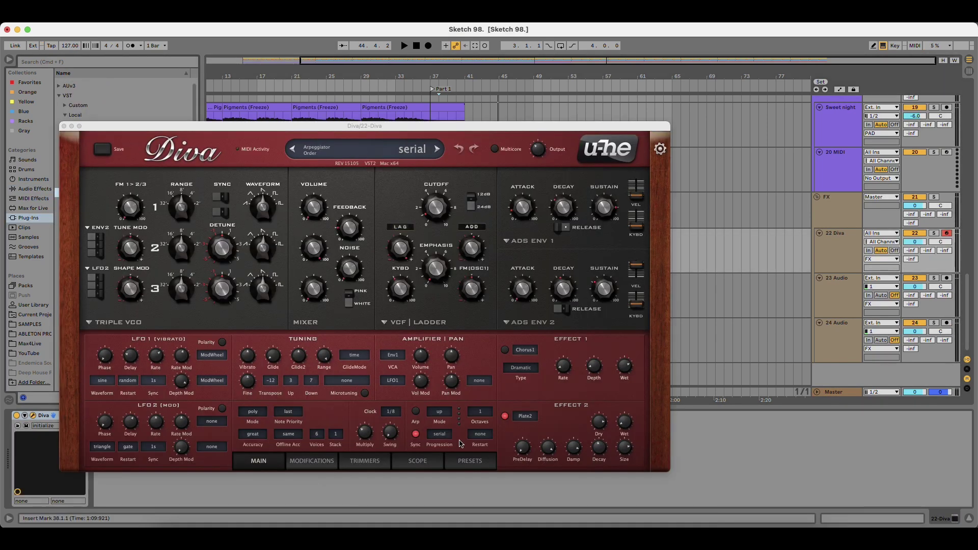
Search Diva's presets for "effect" and "fx", load 02822_FX - Air Hits AZ, and close the plug-in window.
click(470, 460)
drag(329, 129, 416, 125)
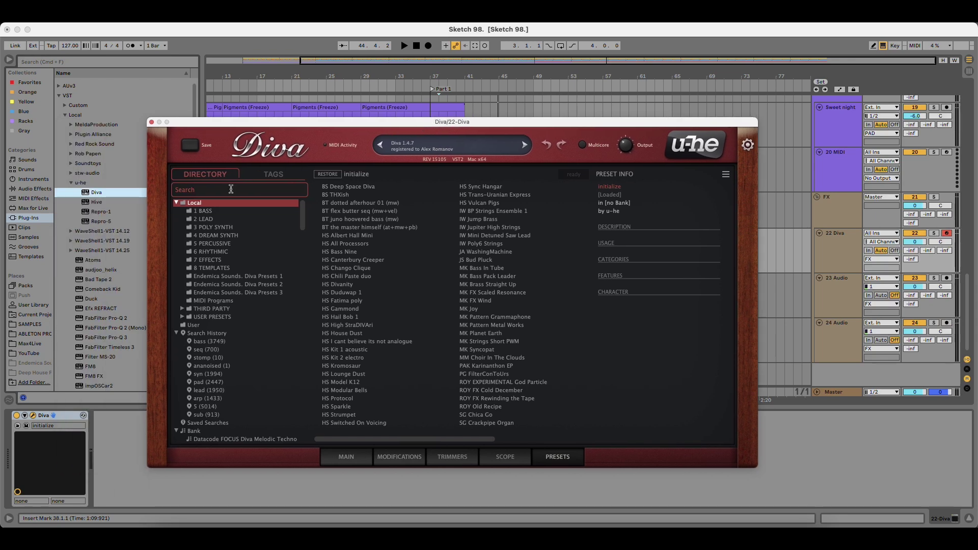
text(effect)
key(Return)
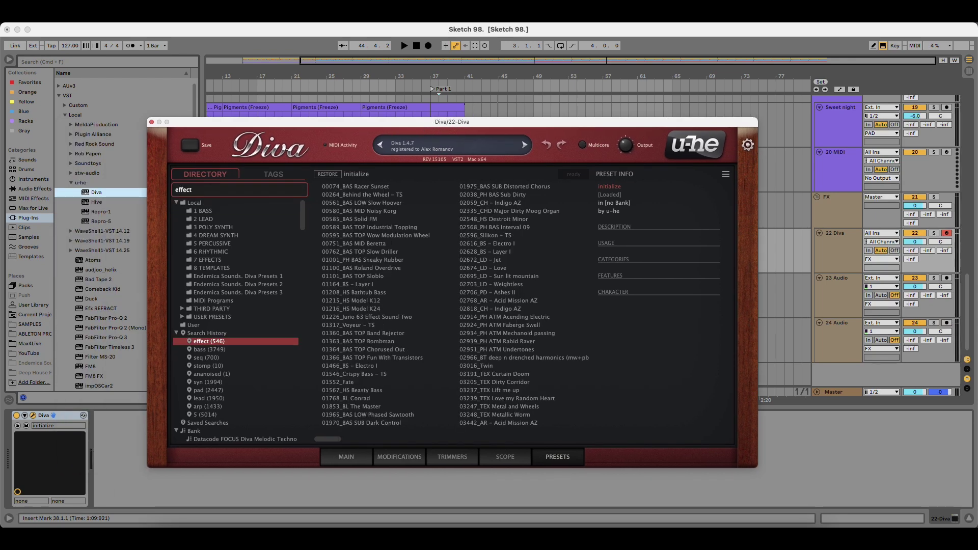
click(374, 221)
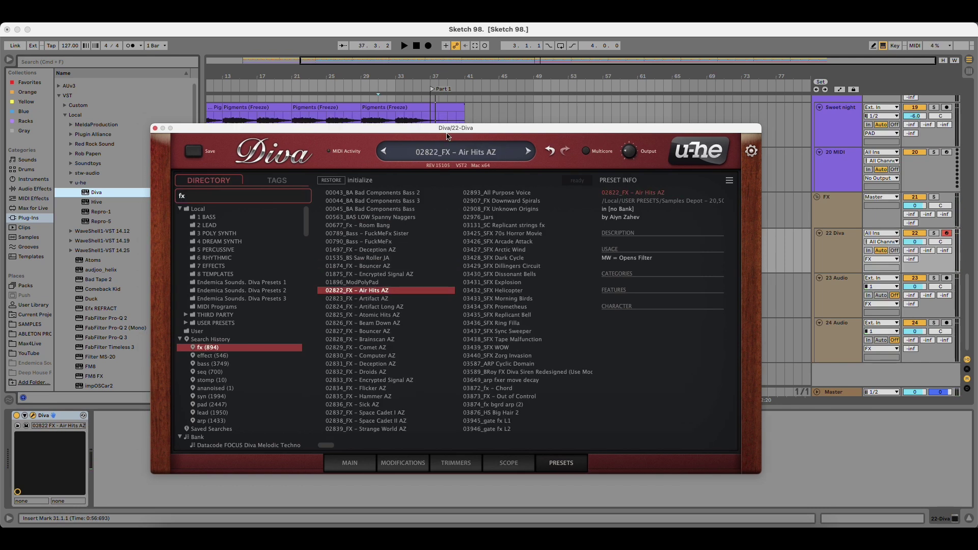
click(156, 128)
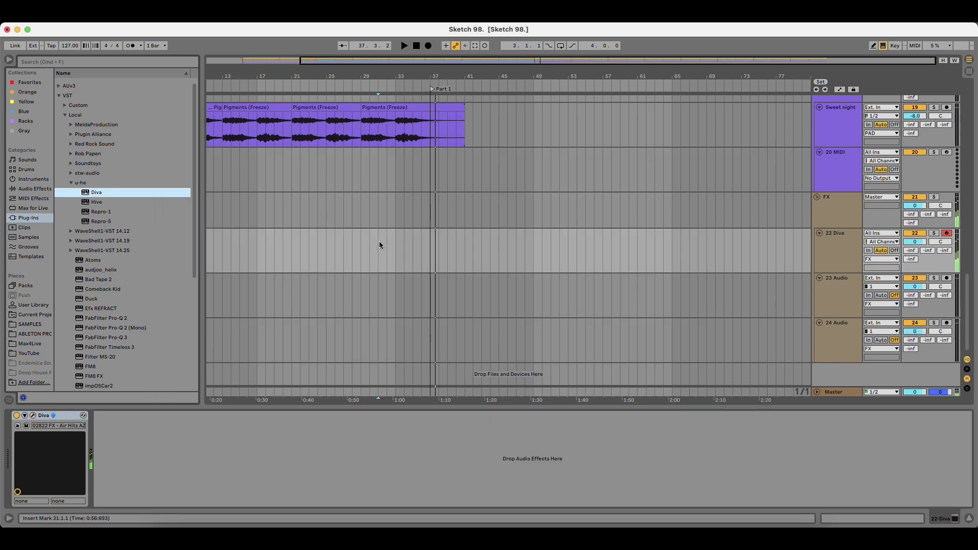
Record a held note on the Diva FX track from bar 33 up to bar 37.
click(396, 249)
click(428, 46)
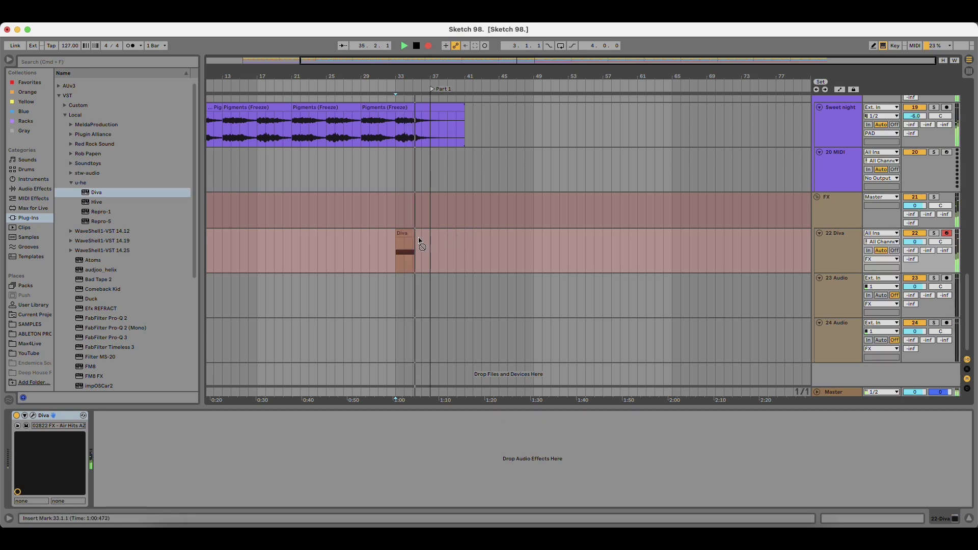
key(space)
click(417, 233)
Open the recorded Diva clip and lengthen its E2 note to the end of the four-bar clip.
double_click(416, 233)
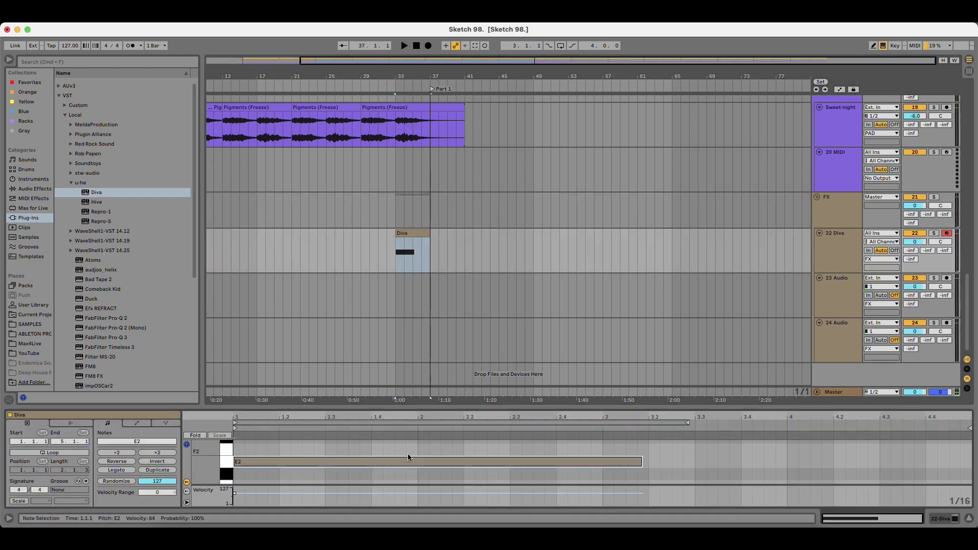
click(408, 459)
drag(642, 465, 948, 464)
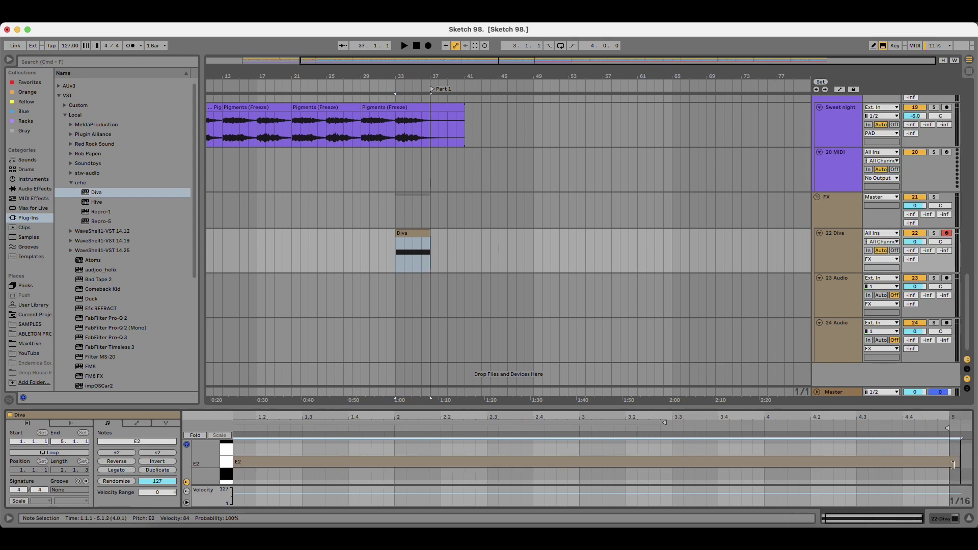
Freeze the Diva track in the FX group and flatten it to audio.
right_click(842, 243)
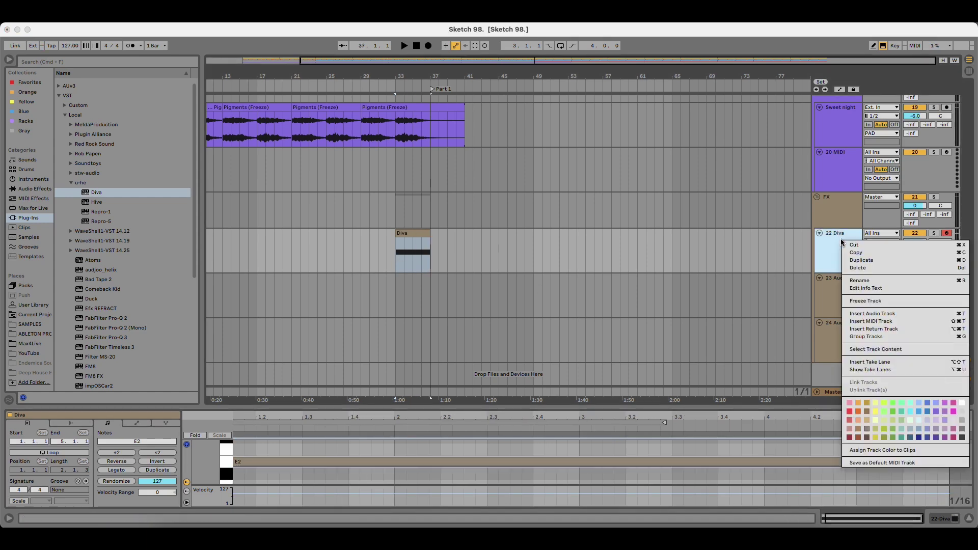
click(872, 301)
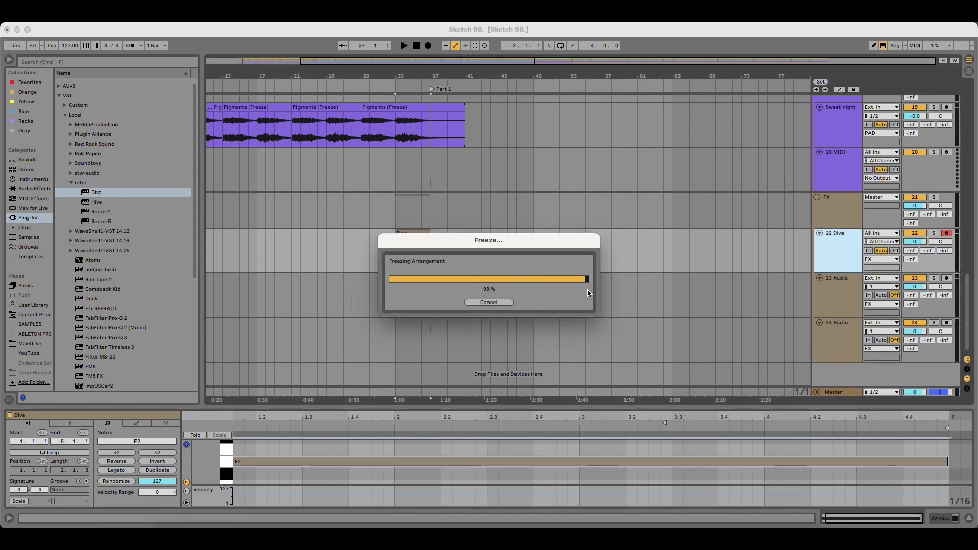
right_click(834, 251)
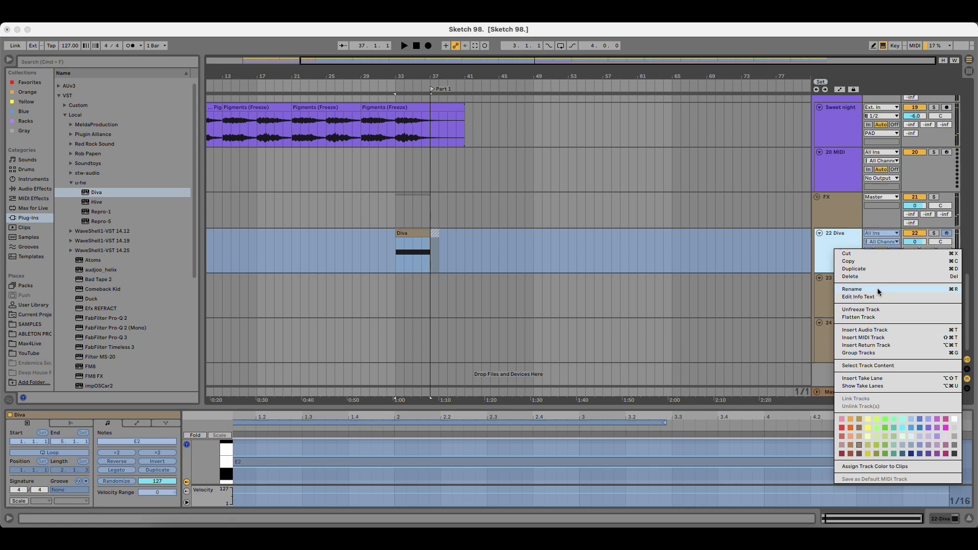
click(869, 319)
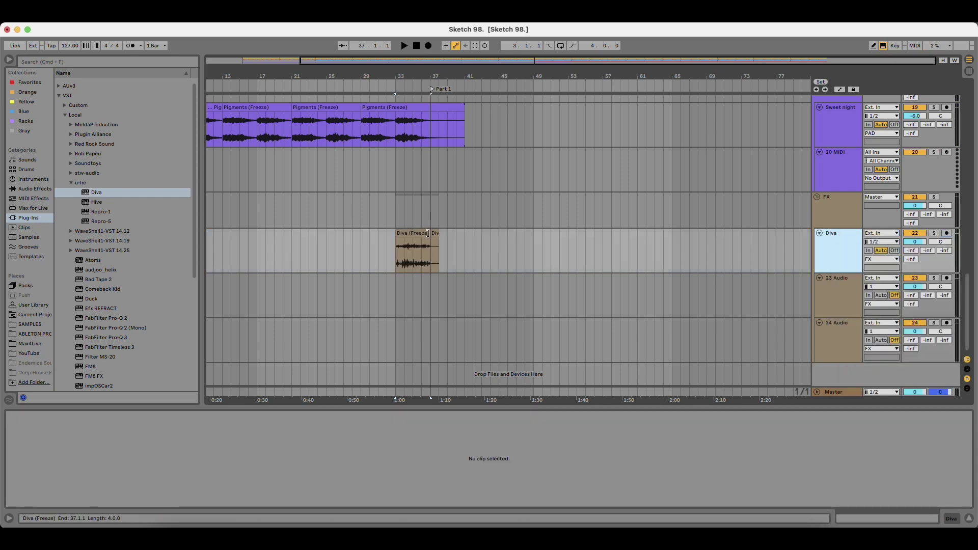
Play from bar 33 and set the flattened Diva track's volume to -4.4 dB and its second send to -21.0 dB.
key(space)
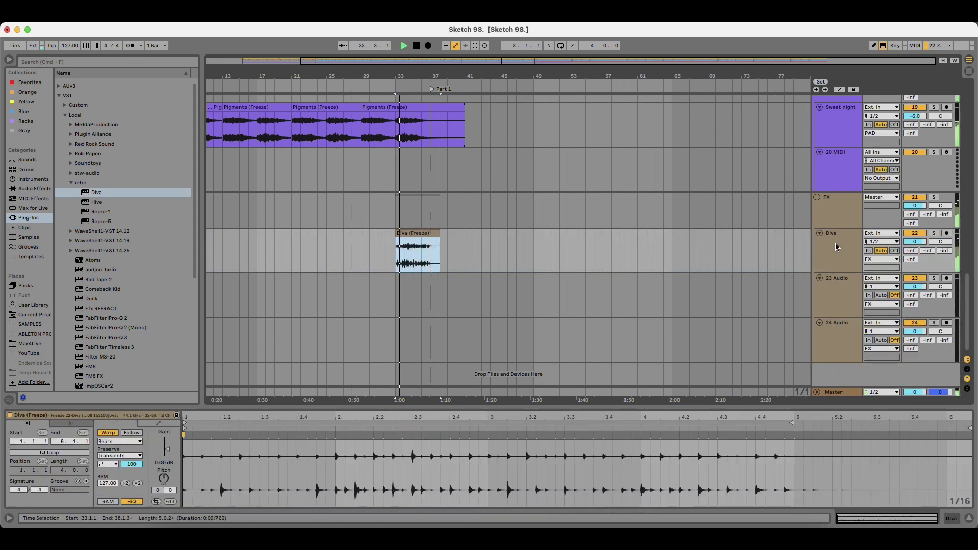
drag(915, 242, 928, 262)
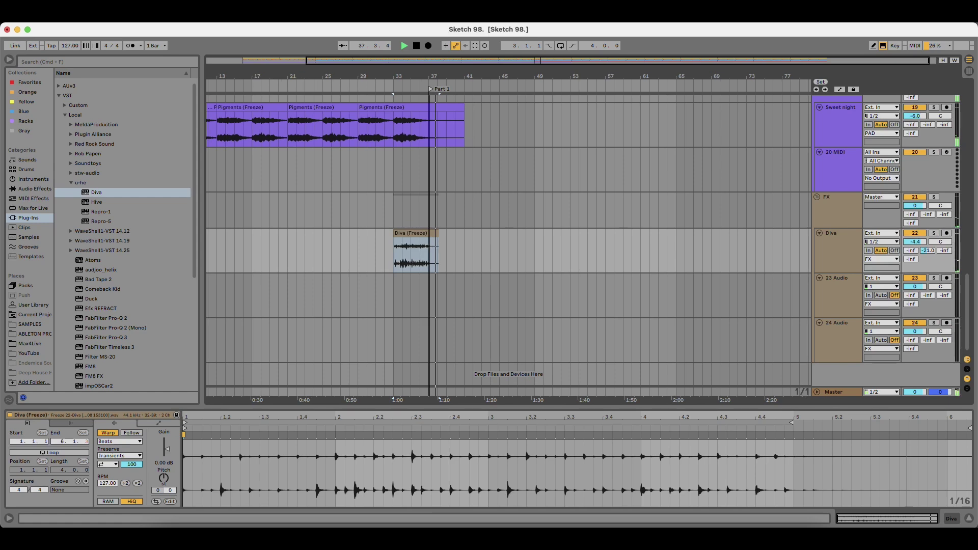
Insert a new MIDI track below track 16 Diva and load the Diva plug-in onto it.
scroll(850, 255, up, 5)
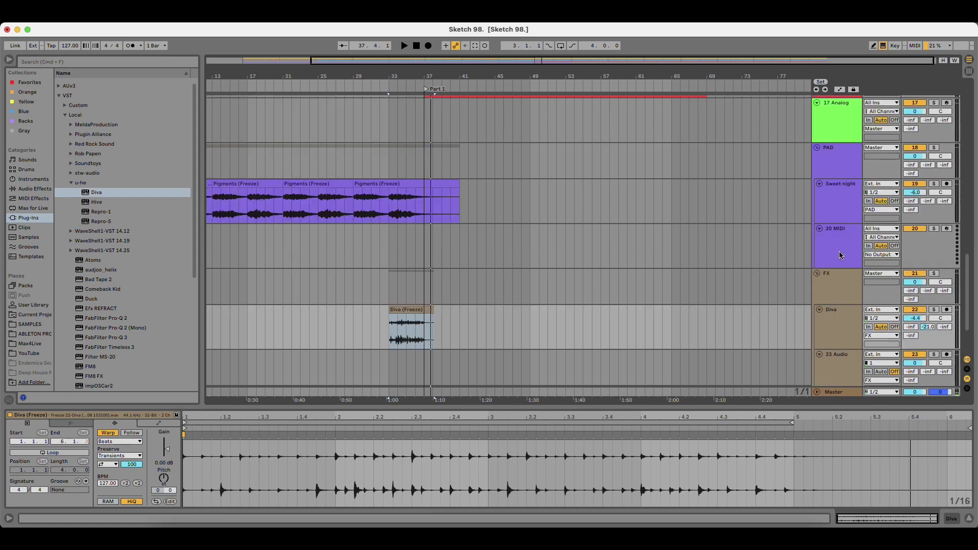
click(833, 123)
key(super+shift+t)
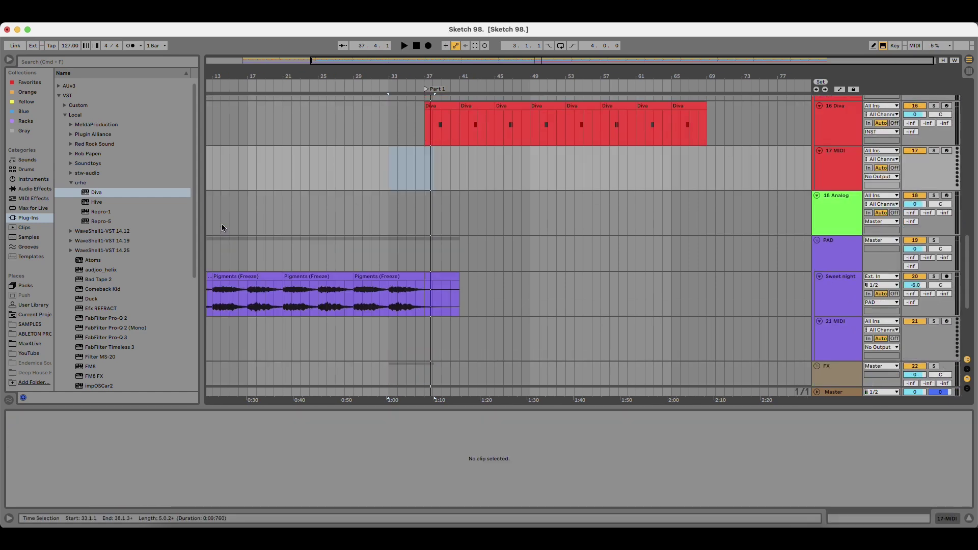
click(105, 195)
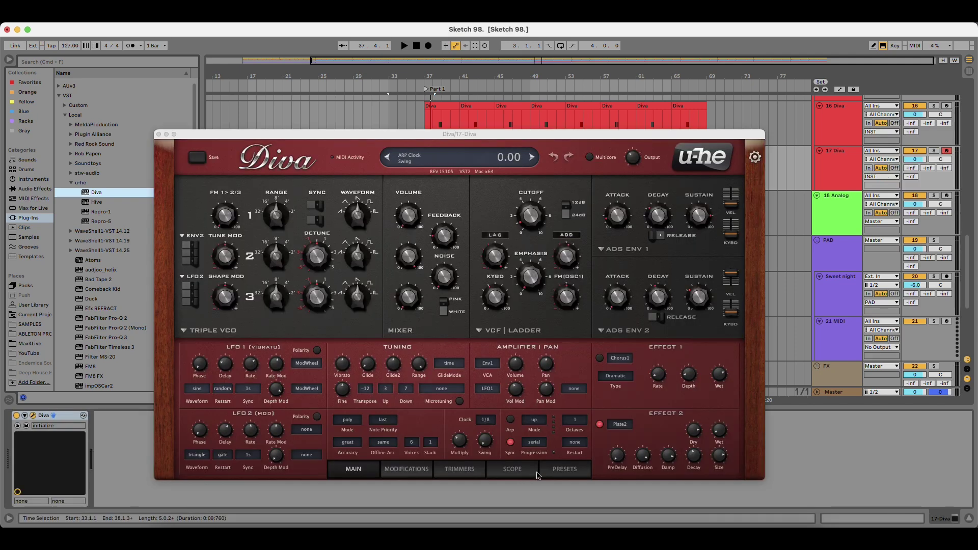
Search the new Diva's presets for "cop" and load 07602_ARP Bad Cop.
click(560, 470)
click(266, 204)
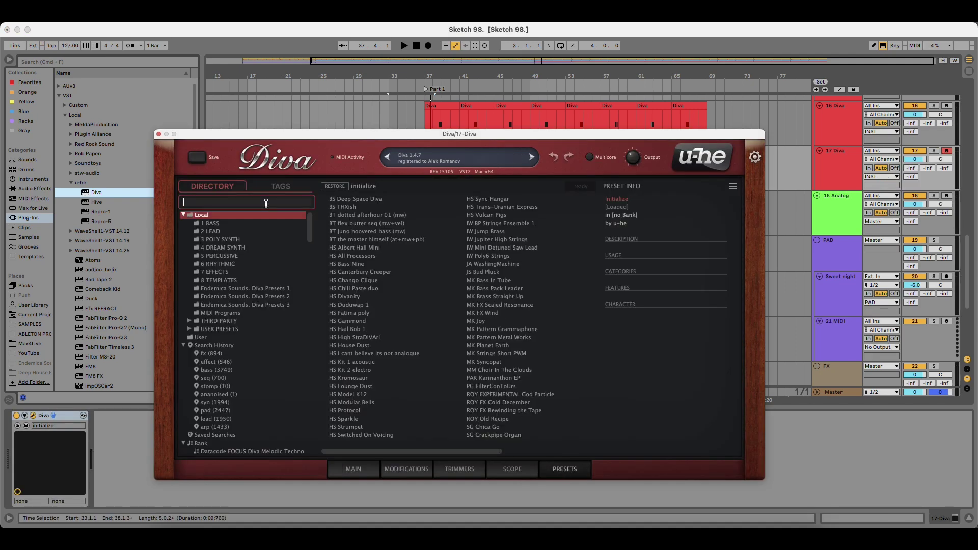
text(cop)
key(Return)
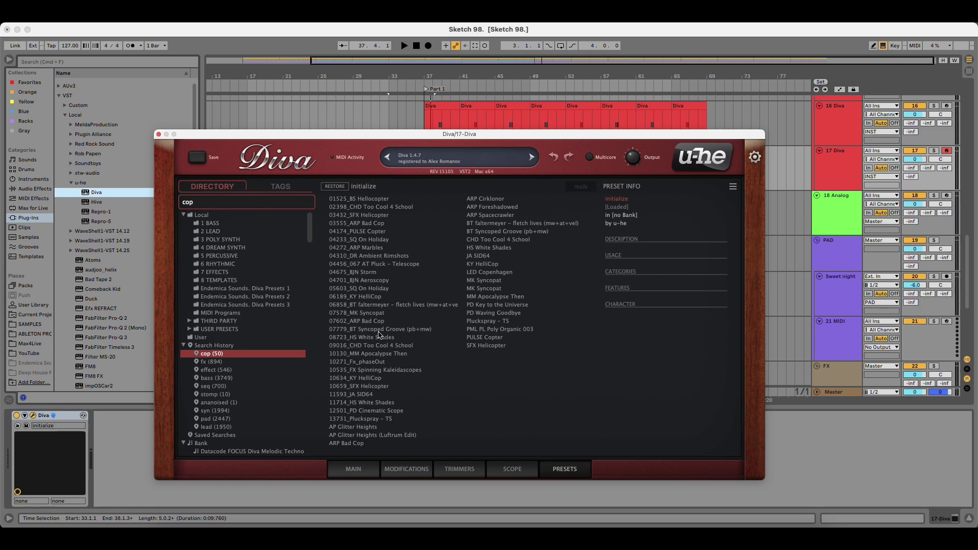
click(378, 331)
click(369, 322)
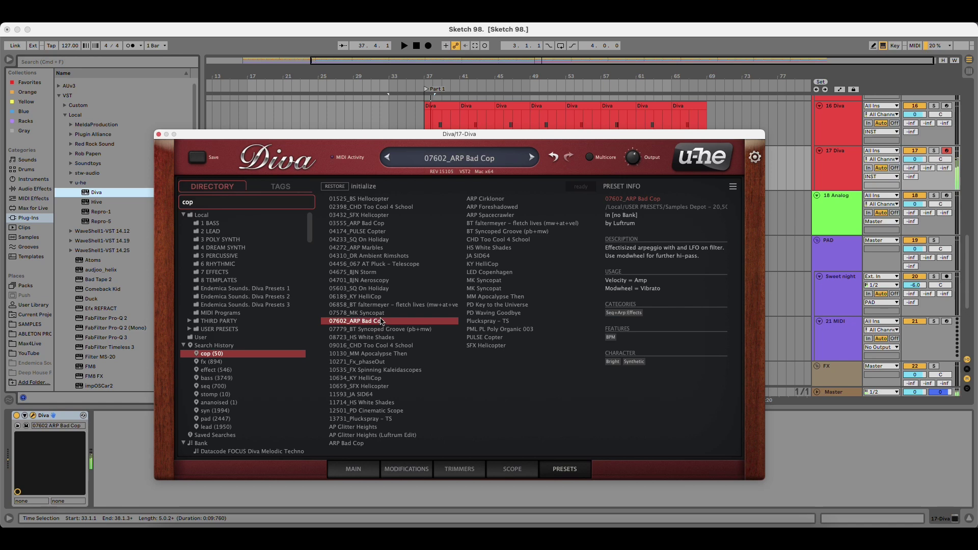
On Diva's main page, try other waveforms for the first digital oscillator and set the second oscillator to Multisaw.
click(357, 468)
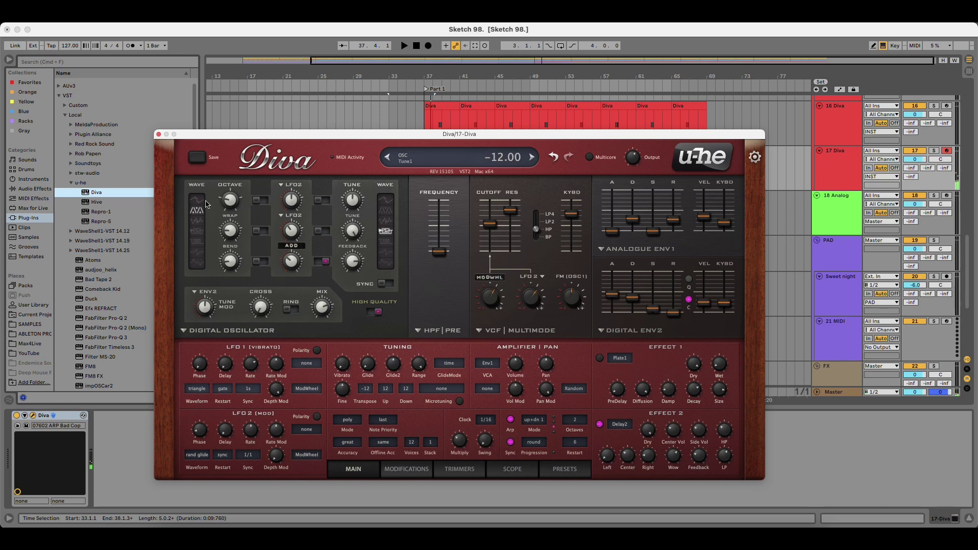
click(199, 222)
click(197, 233)
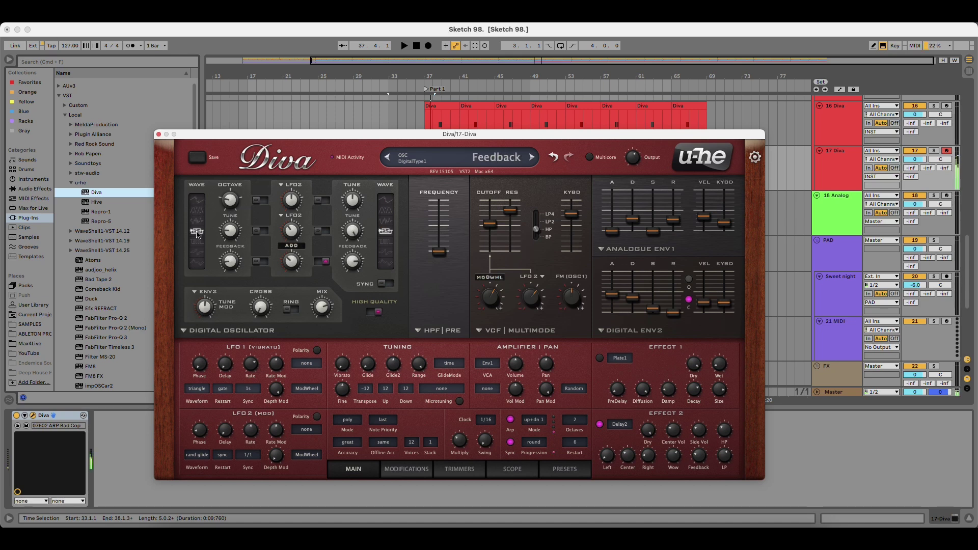
click(198, 211)
click(198, 233)
click(199, 222)
click(385, 200)
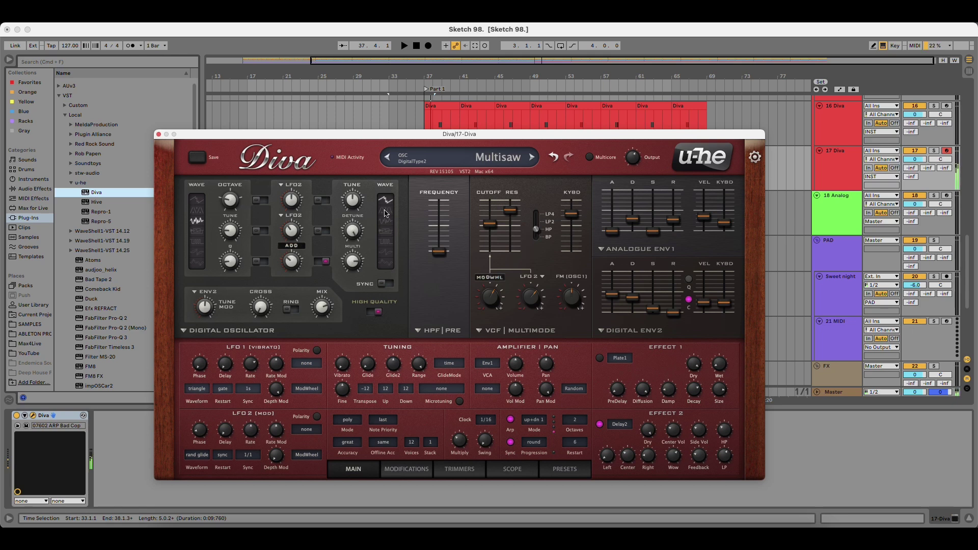
Try the Noise, Feedback, Saw and Triangle waveforms for Diva's second digital oscillator.
click(385, 211)
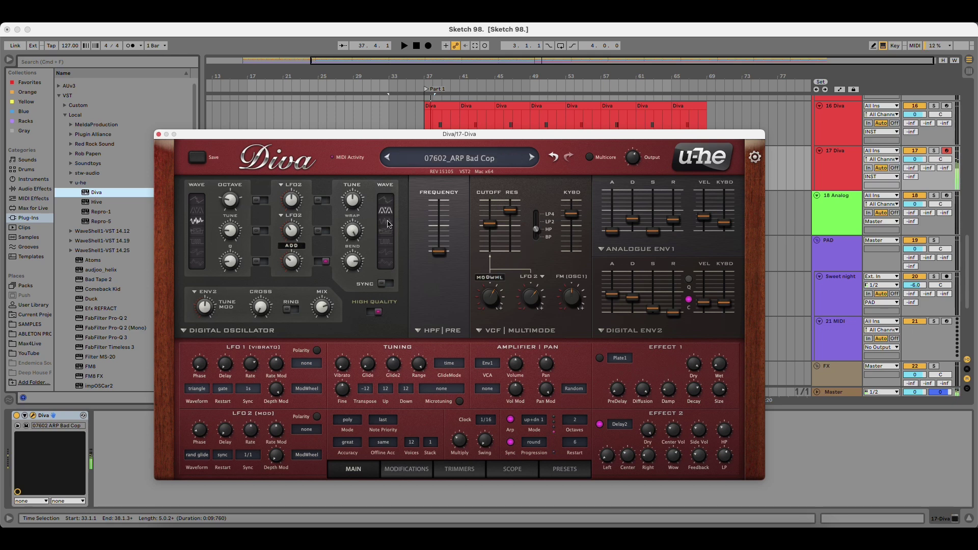
click(385, 222)
click(386, 233)
click(386, 223)
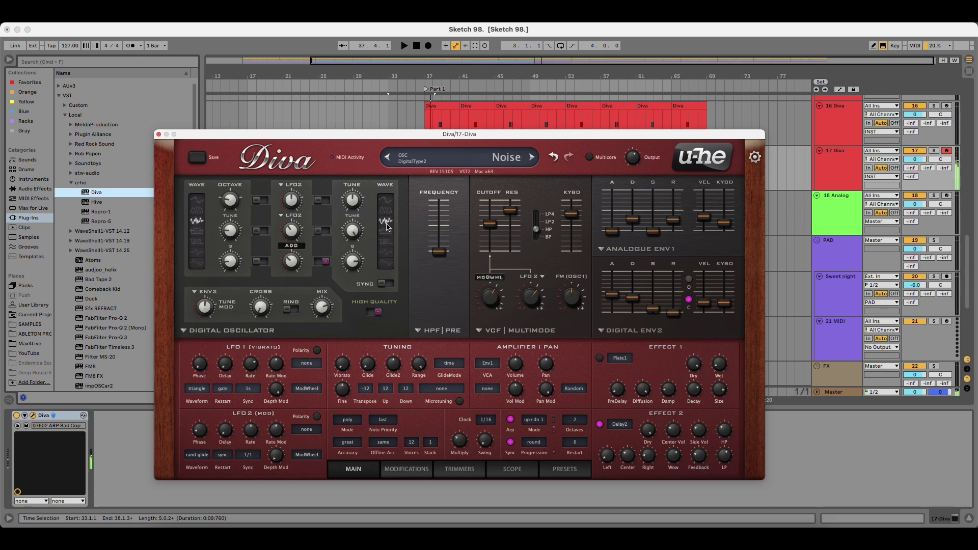
click(386, 242)
click(385, 233)
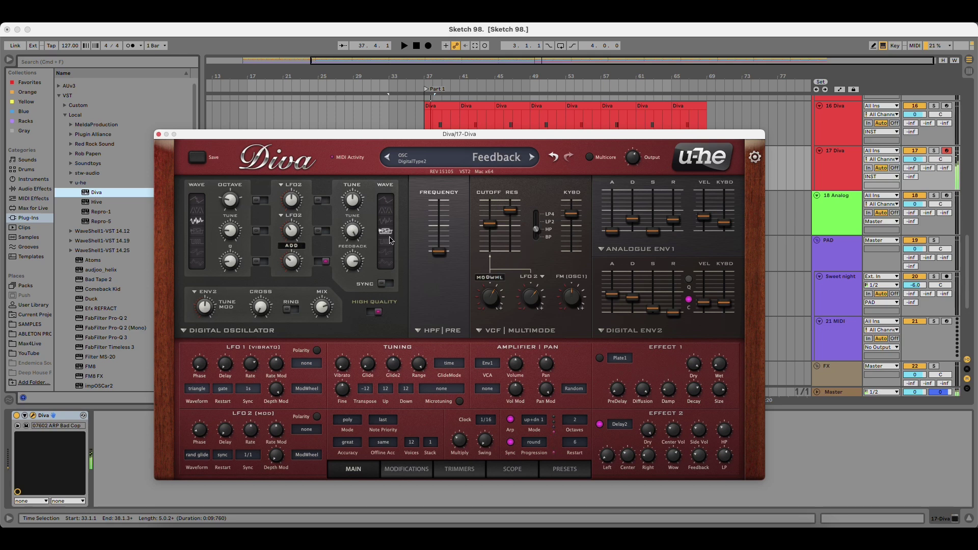
click(387, 253)
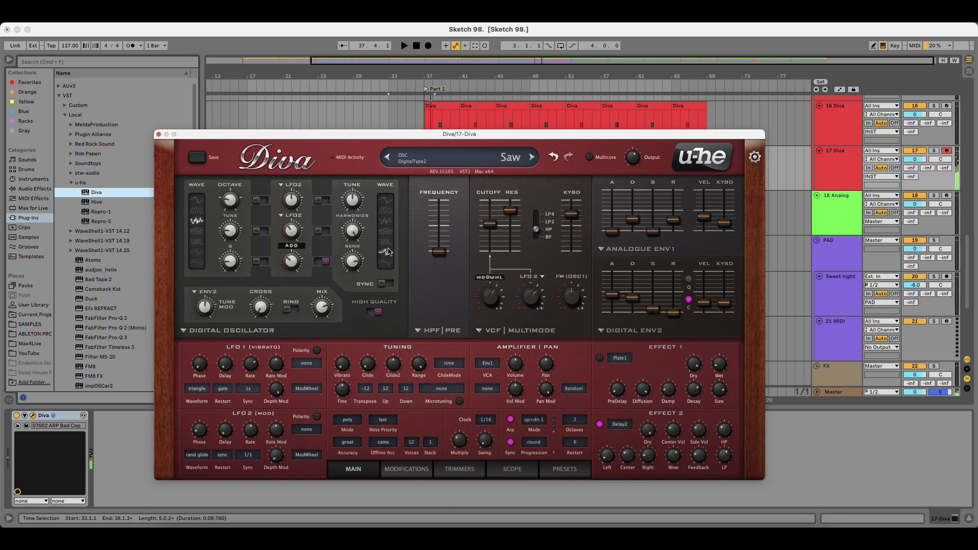
click(385, 235)
click(388, 265)
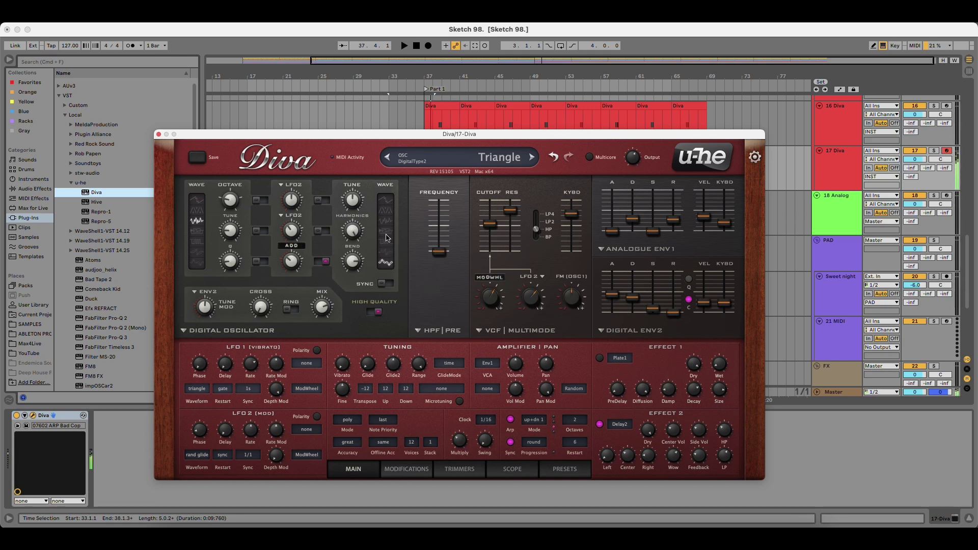
Move the Diva window off the arrangement, play from bar 36 and set the second digital oscillator's waveform to Feedback.
drag(460, 135, 379, 273)
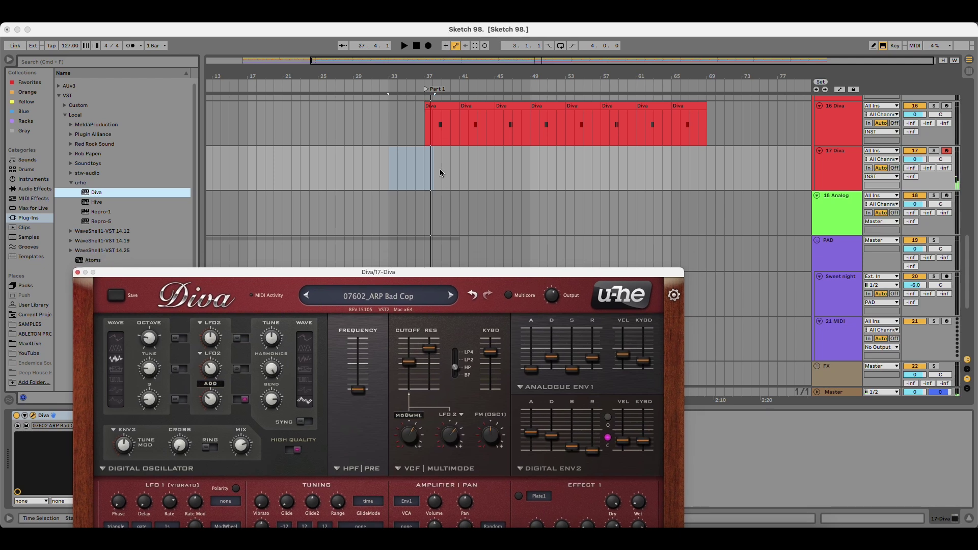
click(423, 159)
click(423, 160)
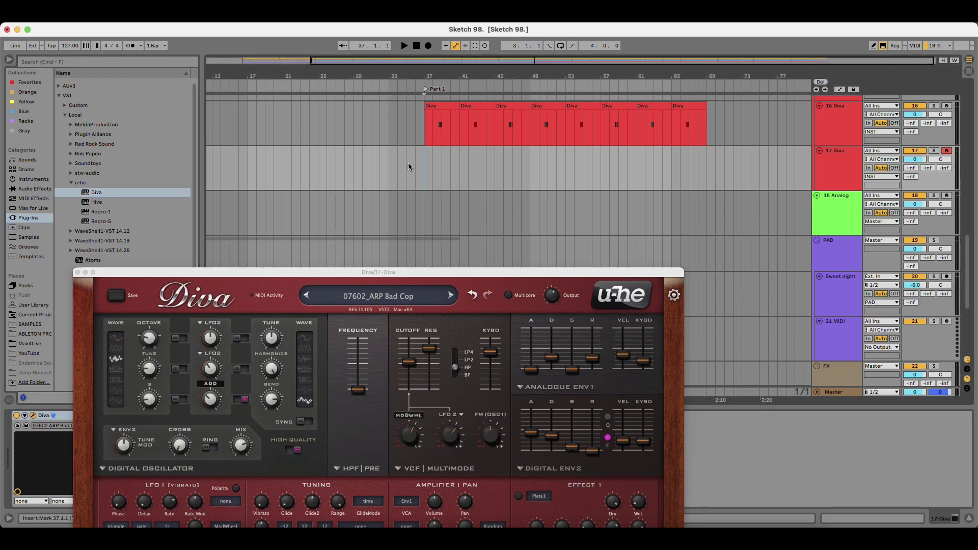
click(418, 162)
key(space)
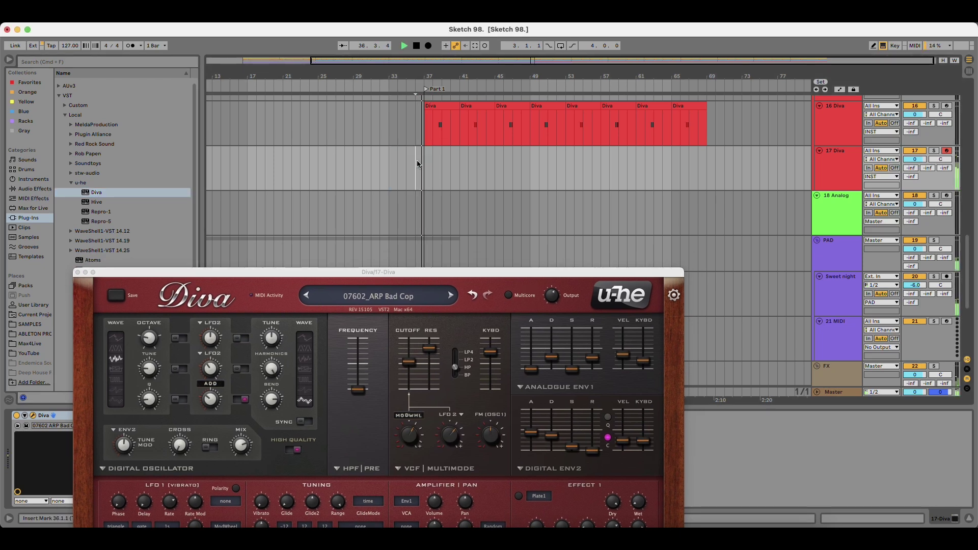
click(309, 368)
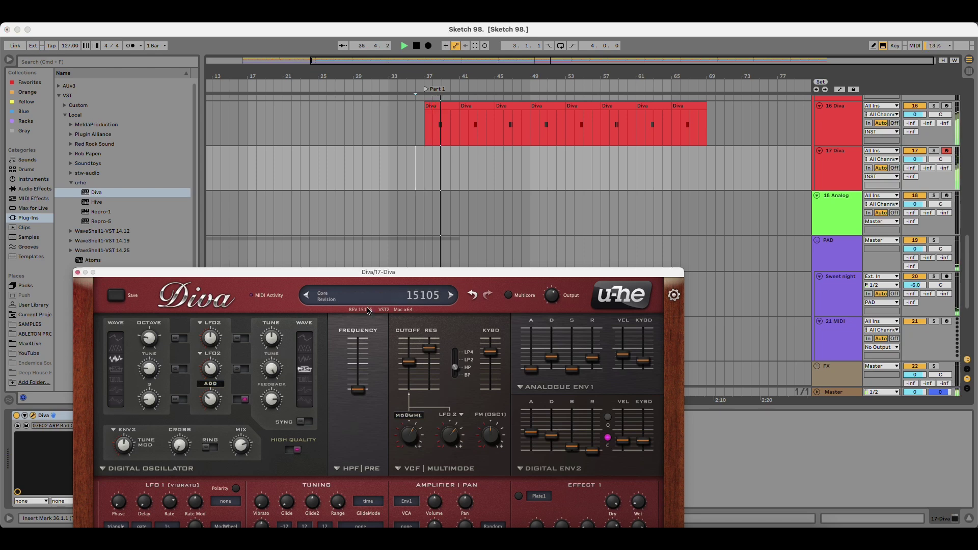
key(space)
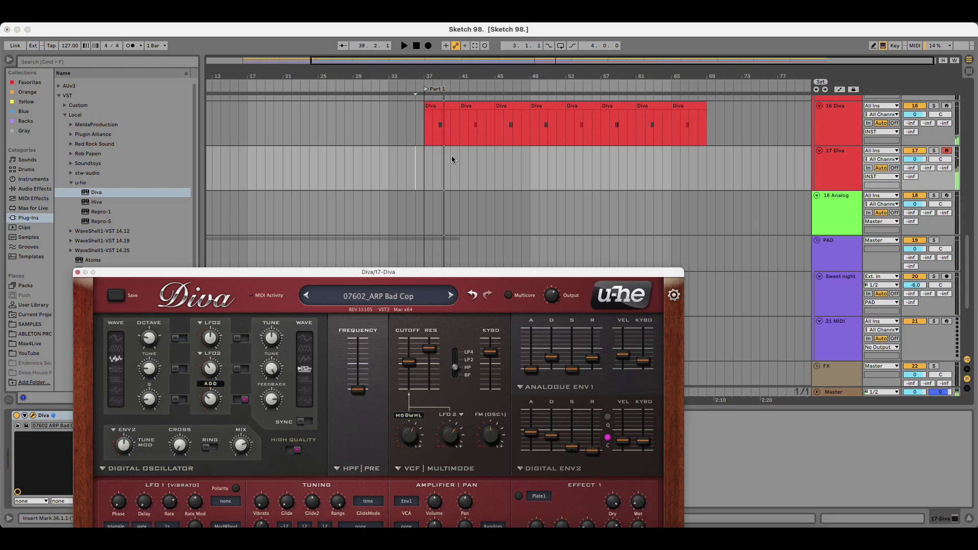
Record a MIDI clip on track 17 Diva from bar 37 to about bar 41 and close the Diva window.
click(428, 160)
click(428, 46)
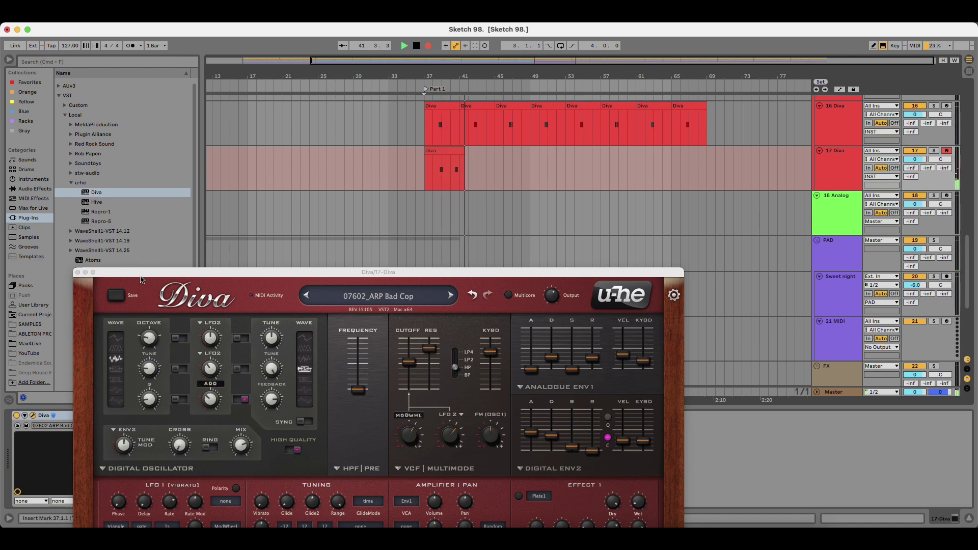
key(space)
click(78, 273)
Delete the first E1 note from the recorded Diva clip and extend the clip's end to bar 53.
double_click(447, 151)
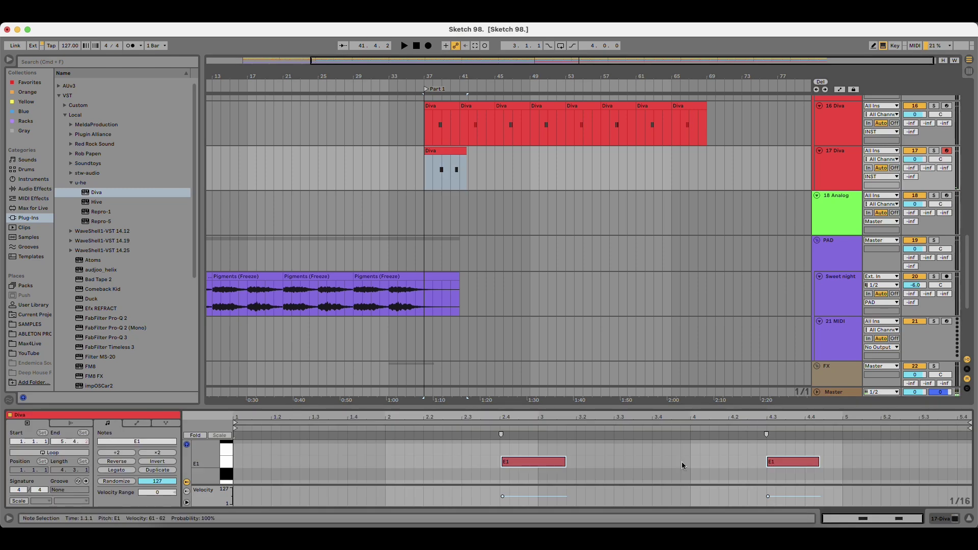
double_click(557, 465)
click(701, 477)
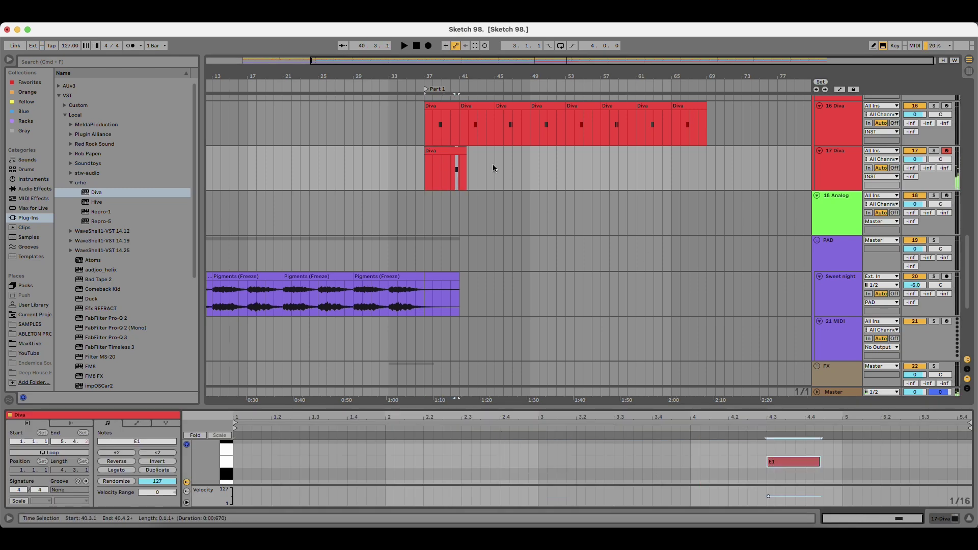
key(space)
drag(466, 152, 566, 163)
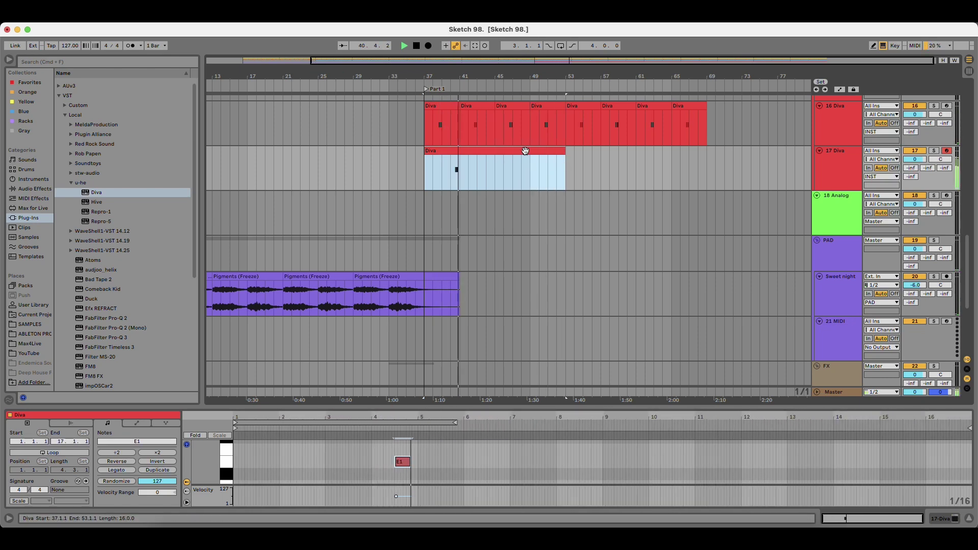
Reopen the Diva plug-in window on track 17 and set the second digital oscillator's waveform to Saw.
click(817, 179)
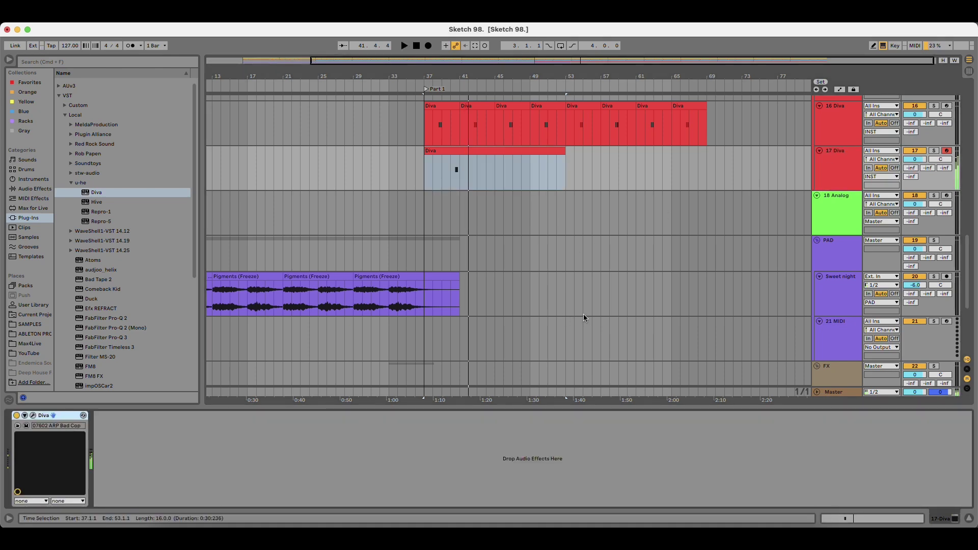
click(834, 162)
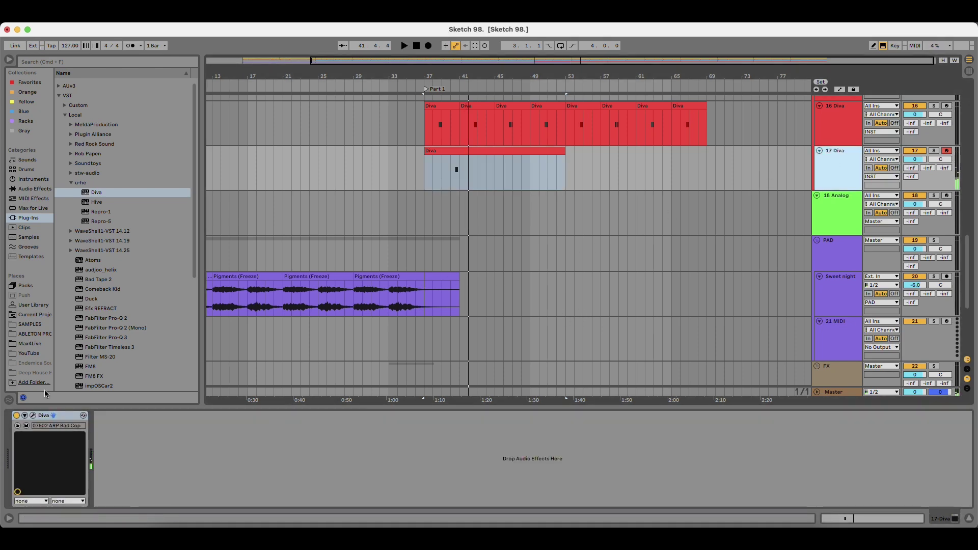
click(33, 415)
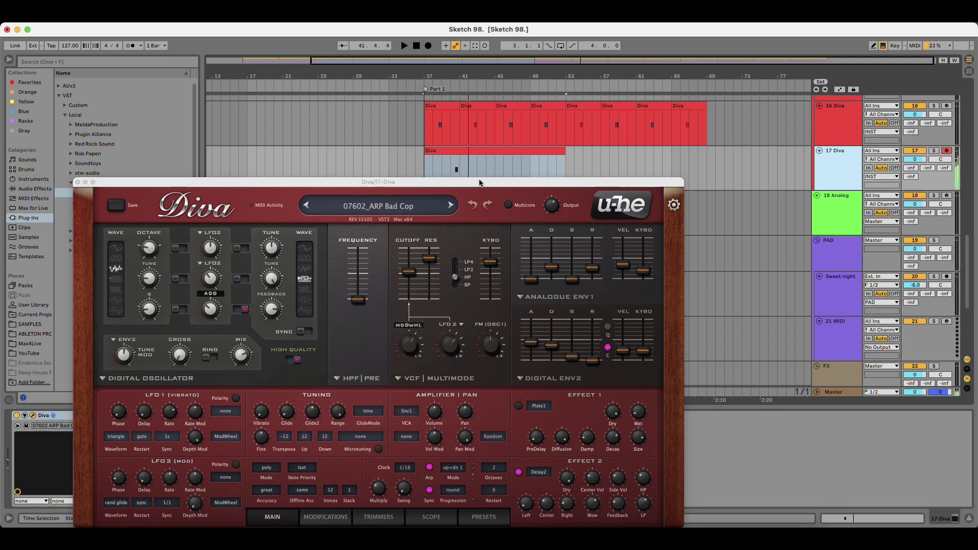
drag(479, 183, 491, 111)
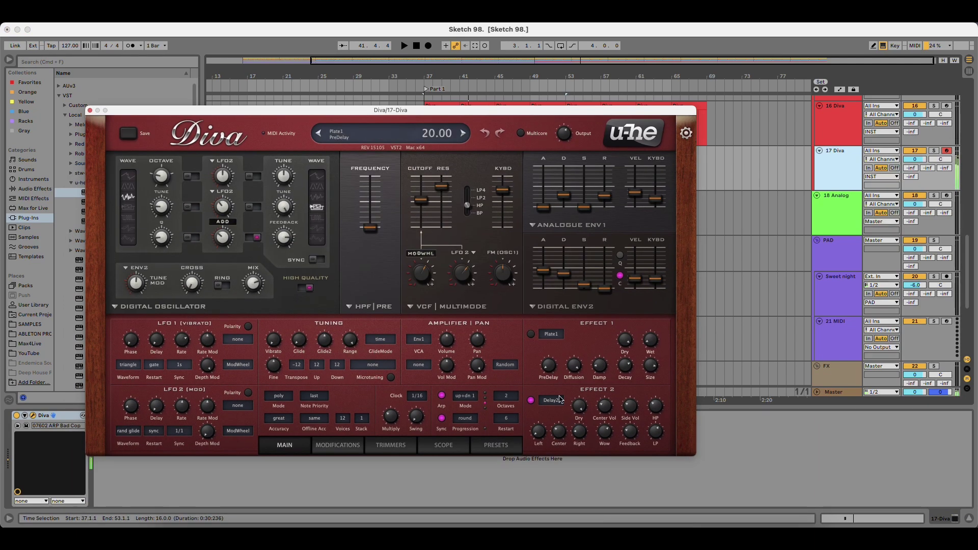
click(316, 238)
click(318, 230)
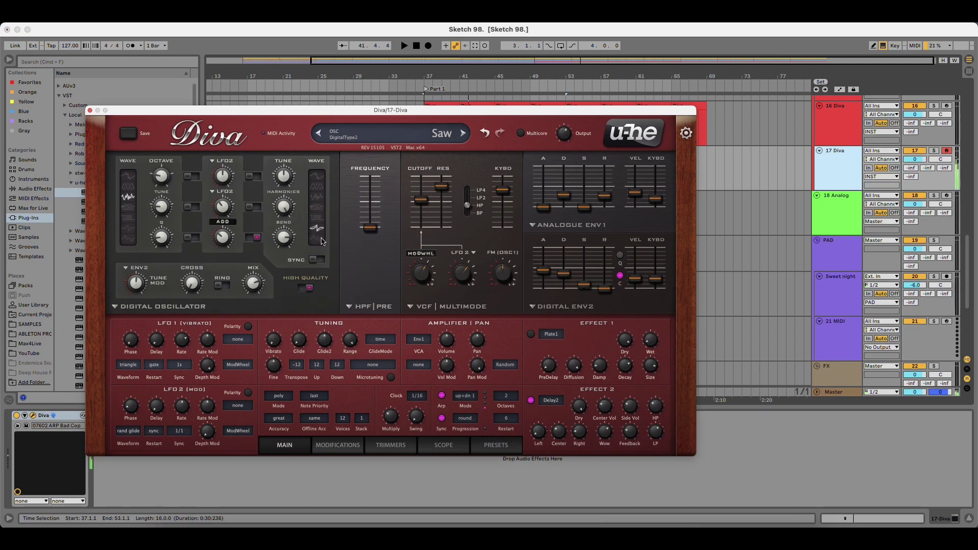
Play the new Diva clip from bar 40 and compare Triangle and Saw on the second digital oscillator.
drag(357, 110, 313, 269)
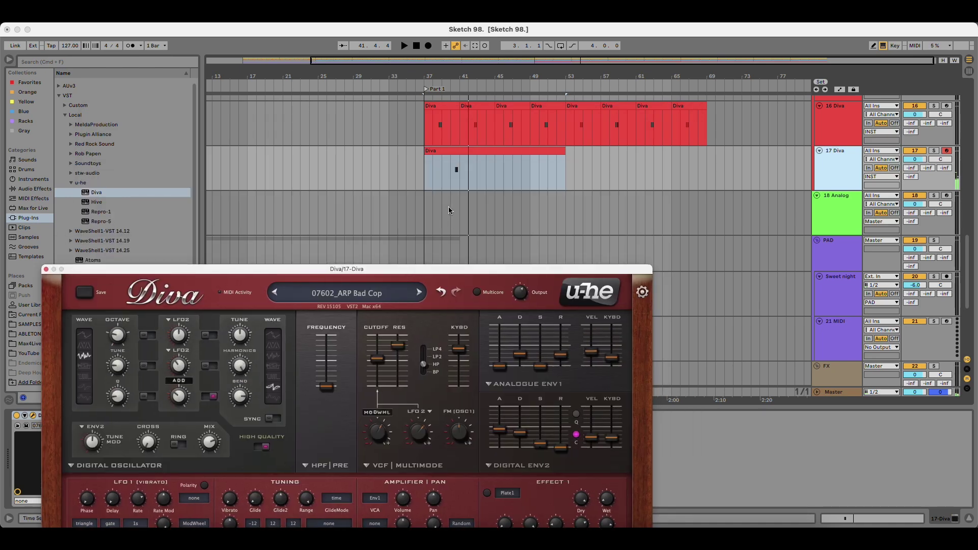
click(450, 180)
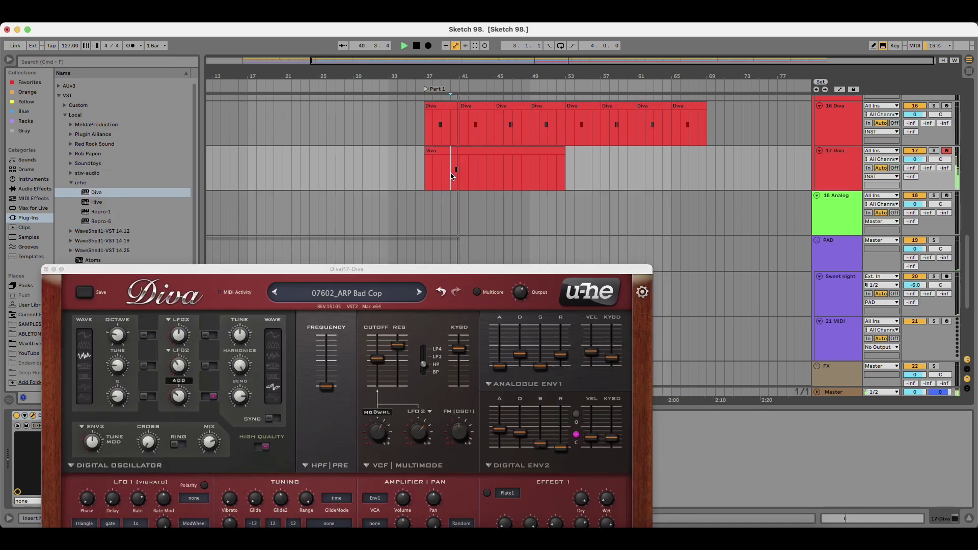
click(274, 402)
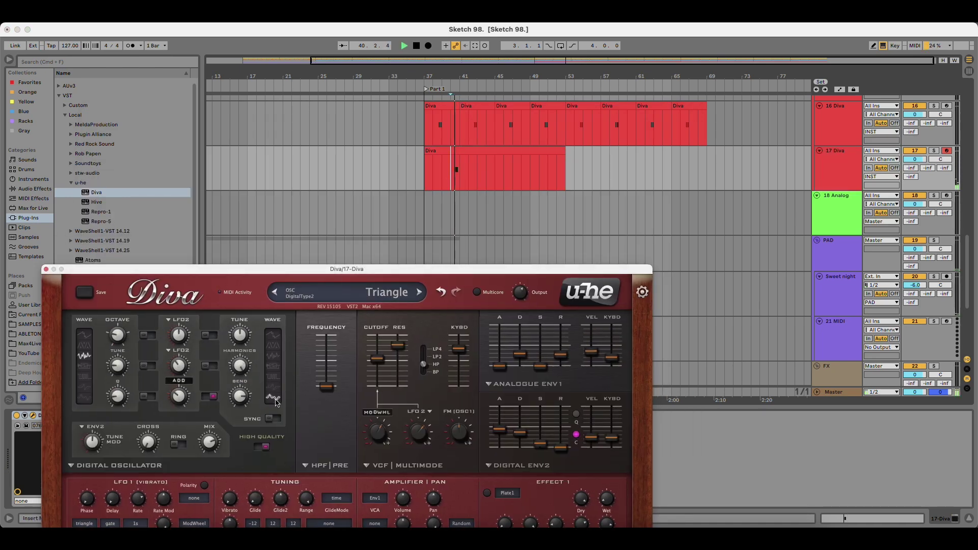
click(274, 388)
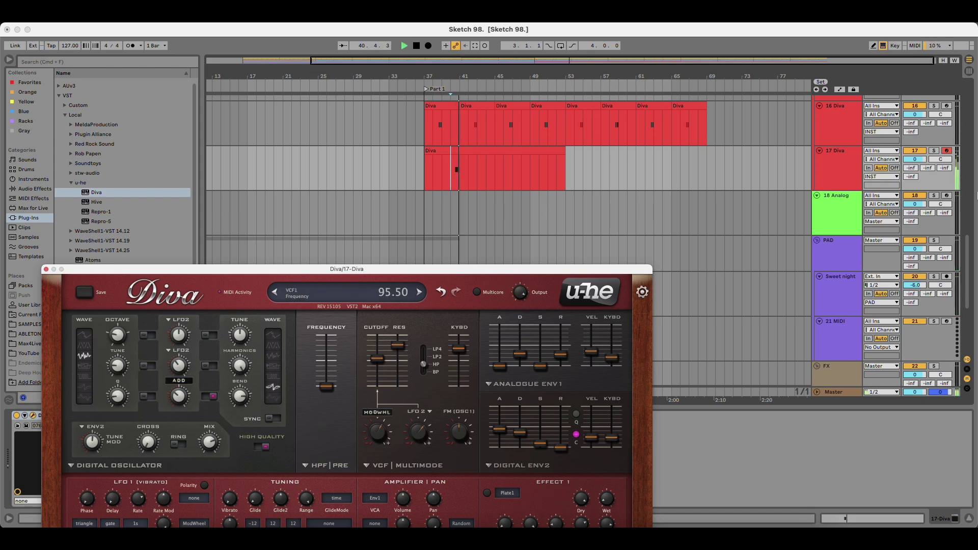
With track 17 soloed, try other waveforms for the first oscillator, return it to Noise and set the second oscillator to Triangle.
click(934, 151)
click(83, 367)
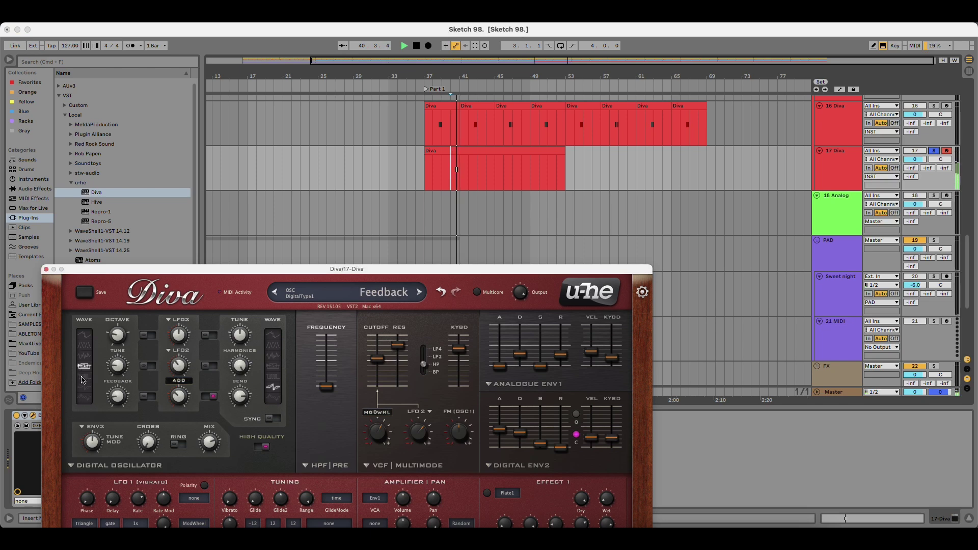
click(85, 377)
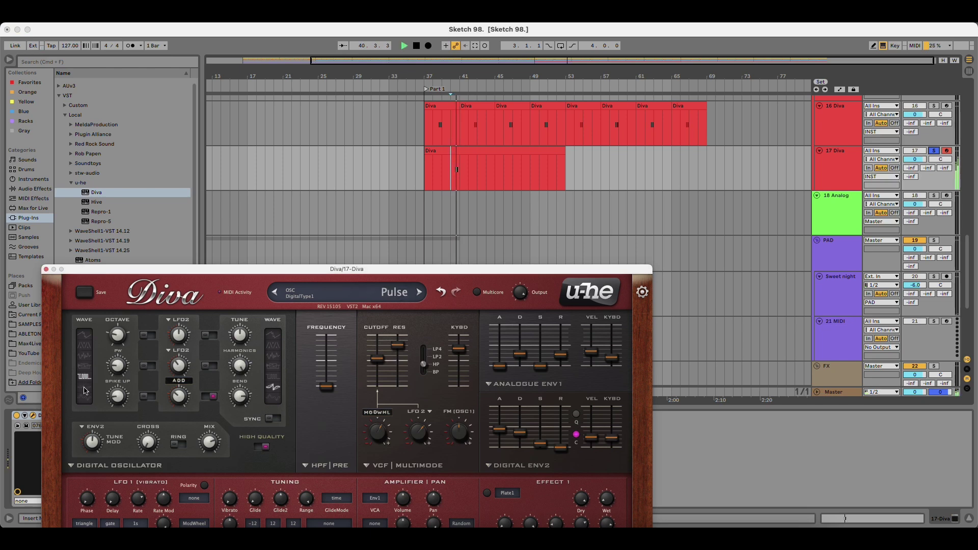
click(84, 389)
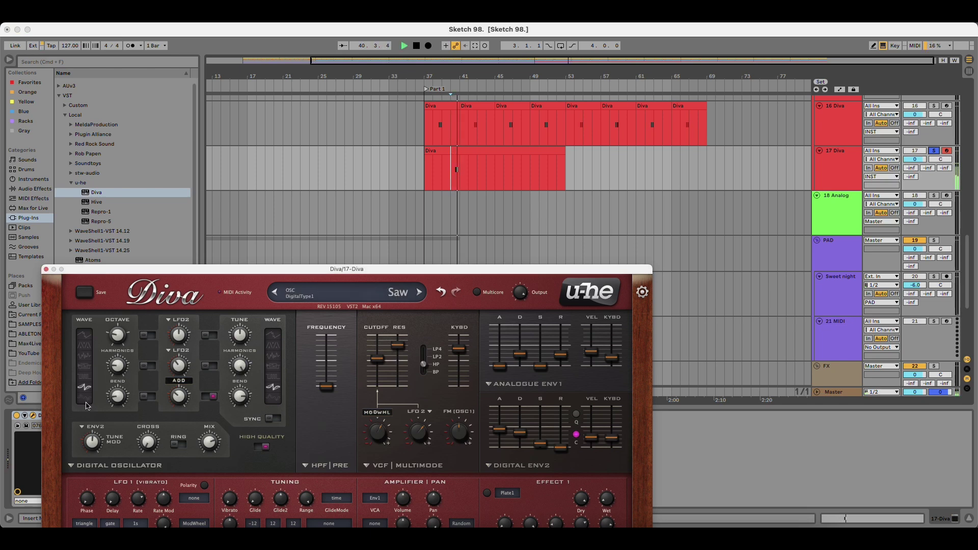
click(86, 402)
click(86, 339)
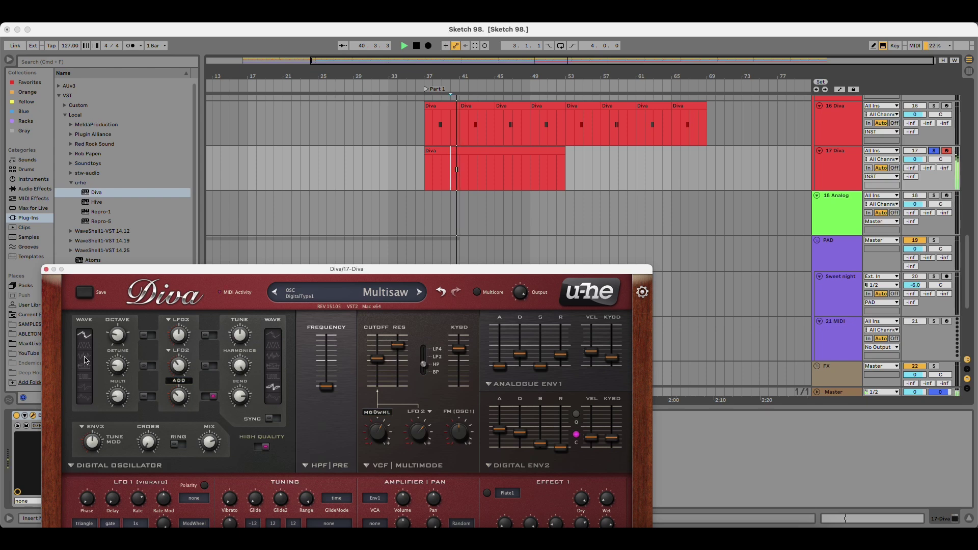
click(84, 358)
click(274, 400)
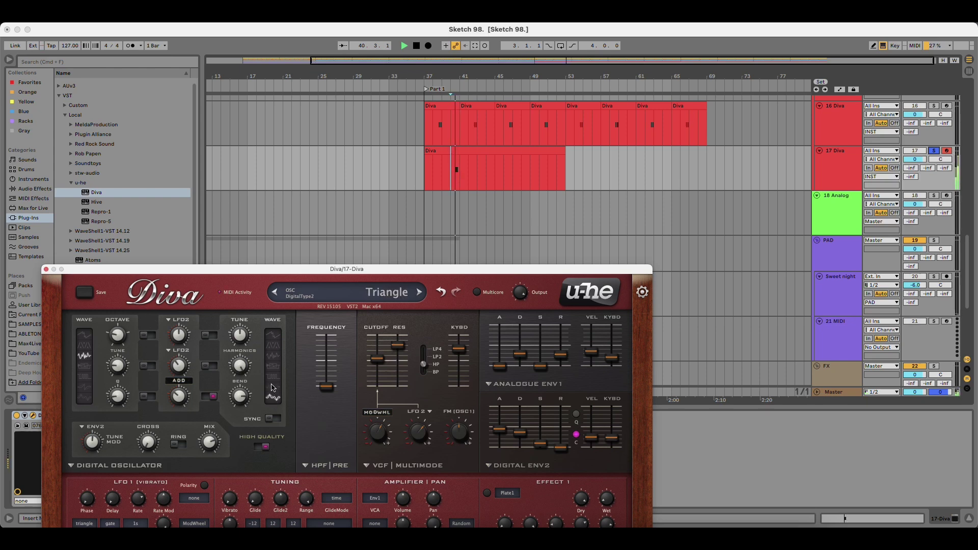
click(935, 151)
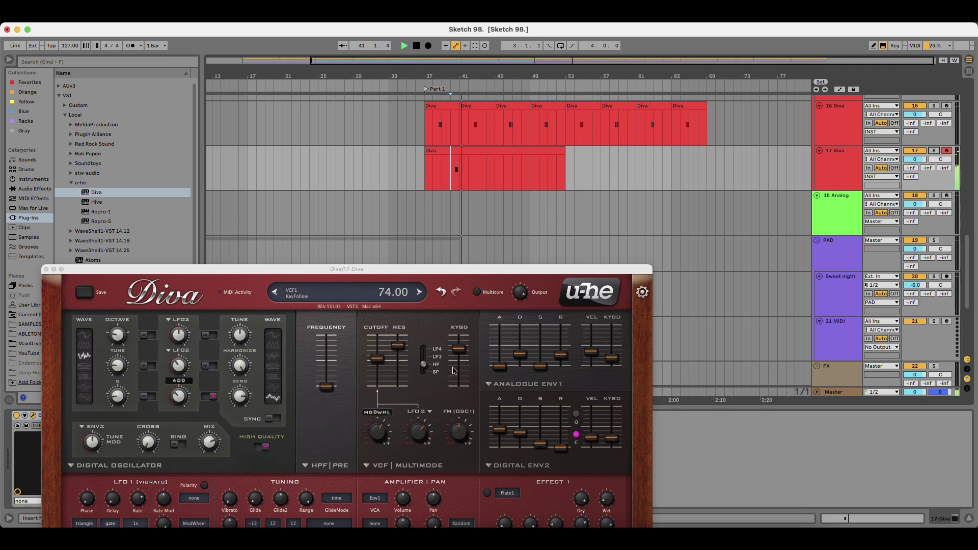
Compare Noise, Feedback and Multisaw on the second digital oscillator within the full mix and set it to Feedback.
click(274, 357)
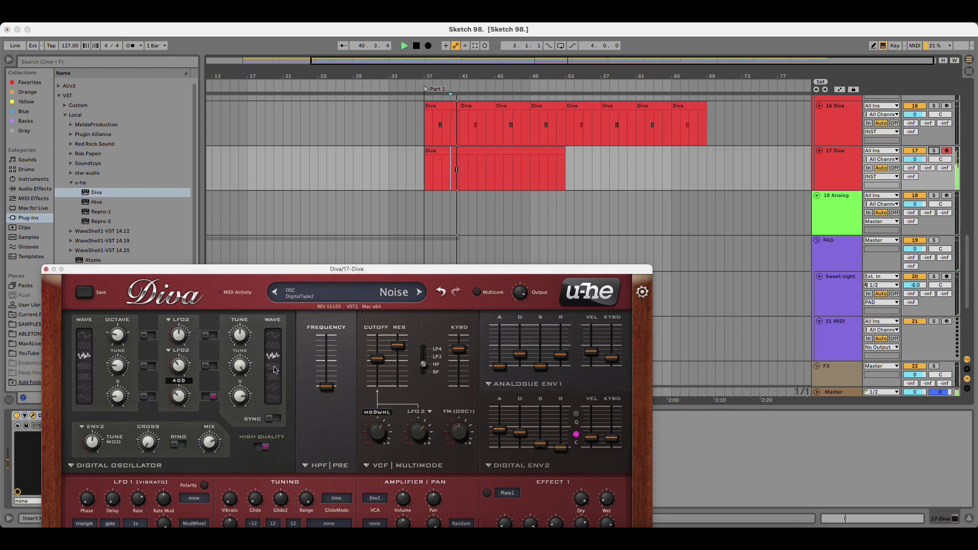
click(274, 366)
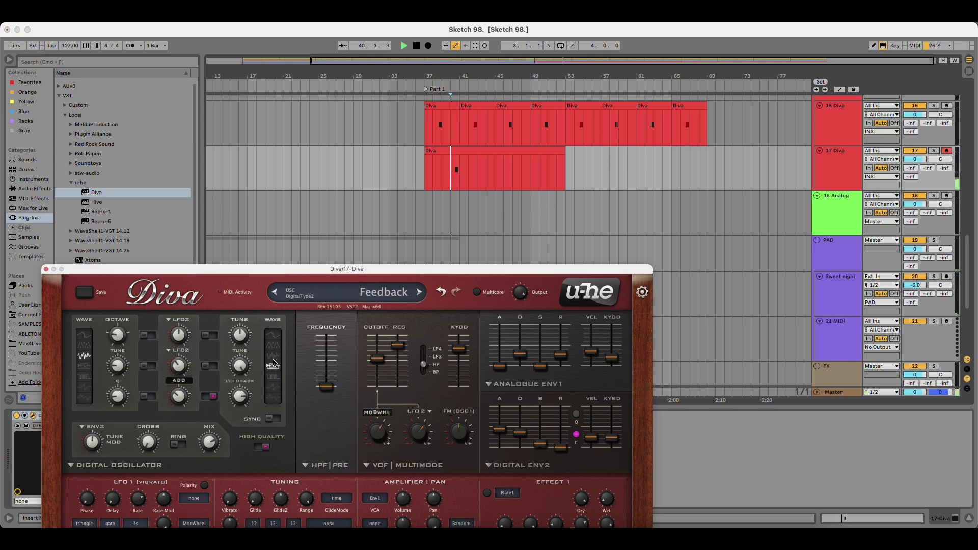
click(274, 357)
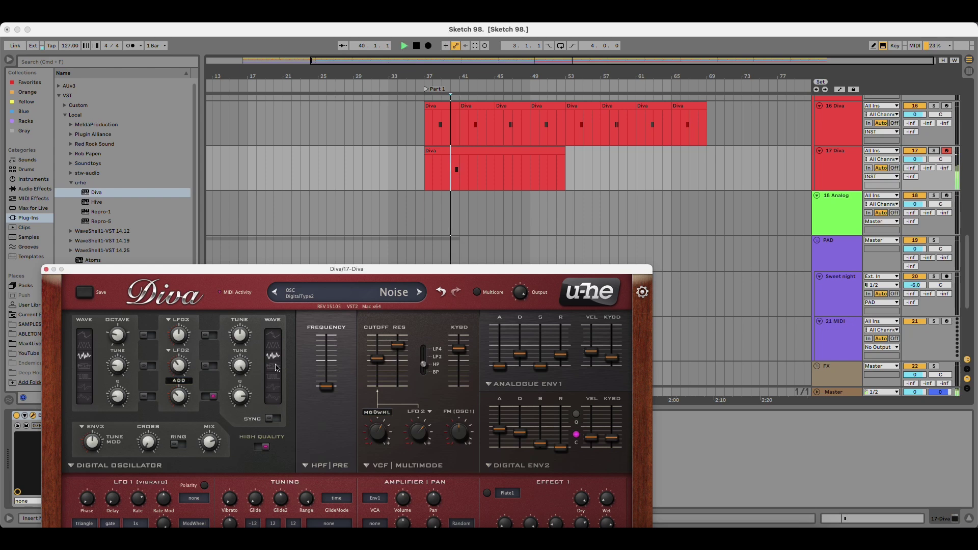
click(275, 366)
click(273, 356)
key(space)
click(274, 365)
key(space)
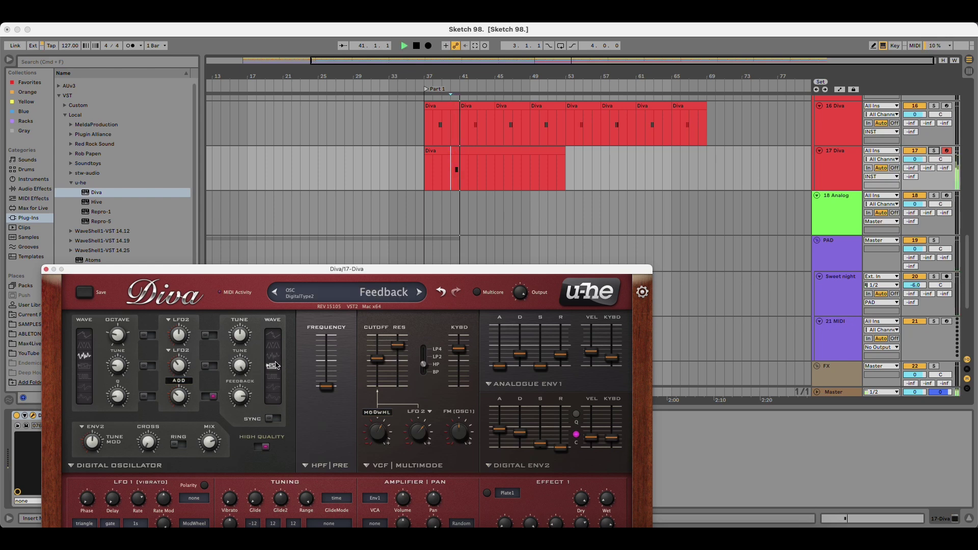
click(274, 334)
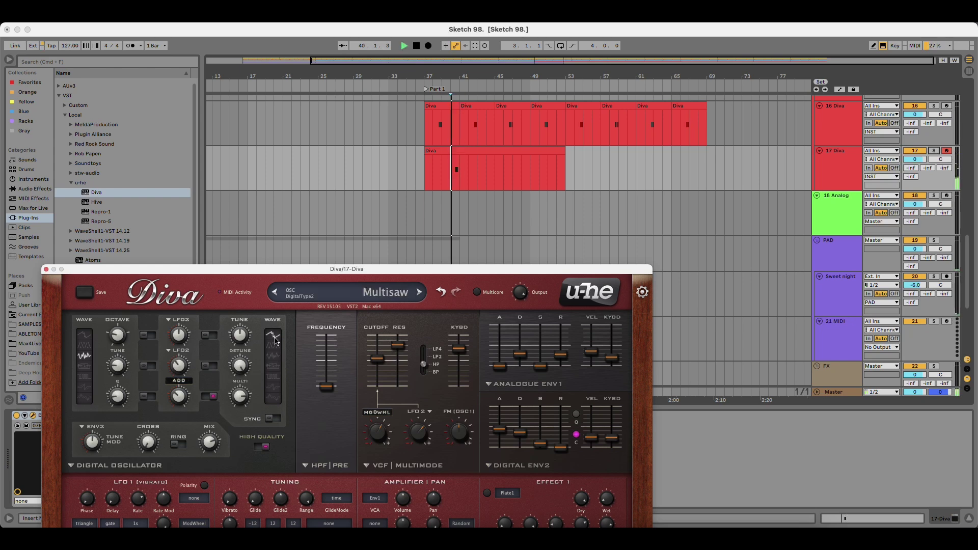
click(274, 367)
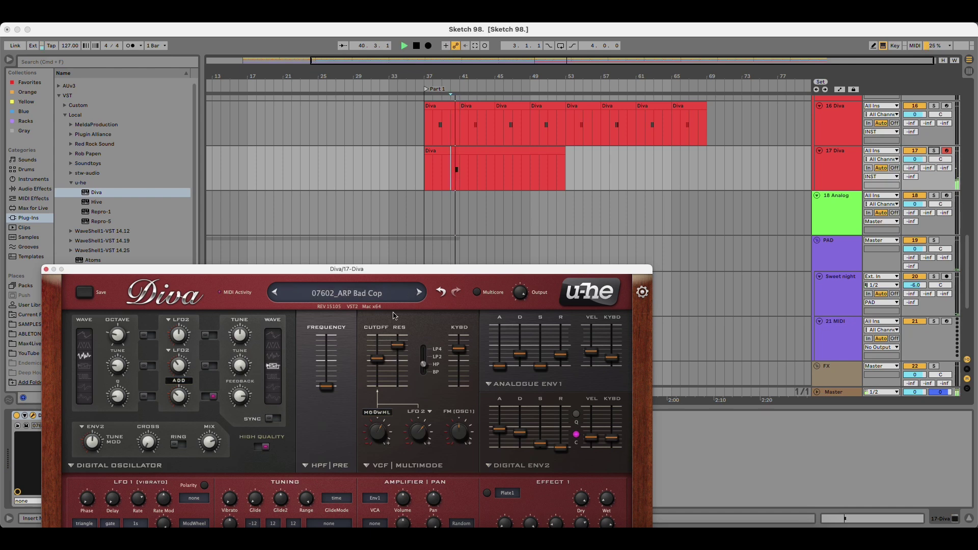
Close track 17's Diva window, stop playback and shorten its Diva clip to end at bar 41.
drag(362, 266, 398, 200)
click(82, 203)
key(space)
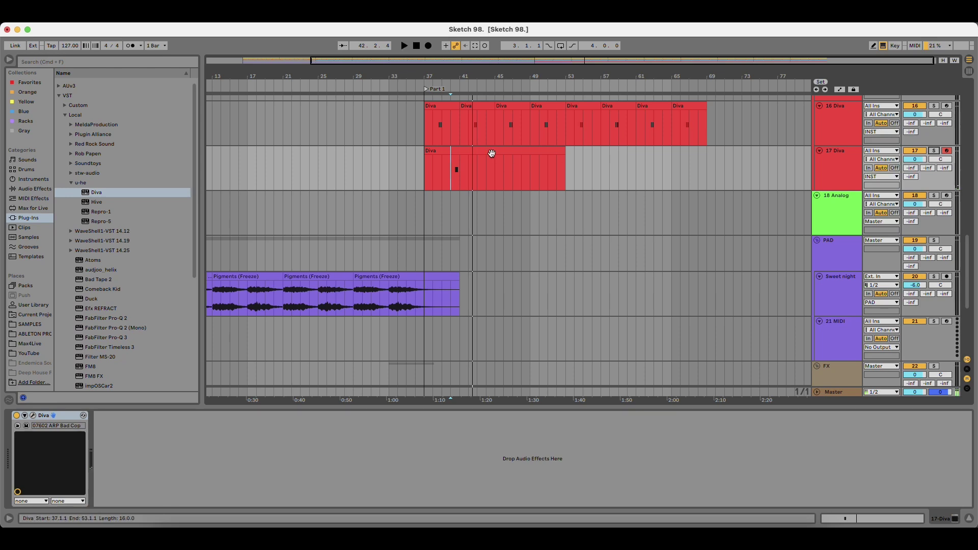
click(492, 153)
drag(564, 151, 461, 150)
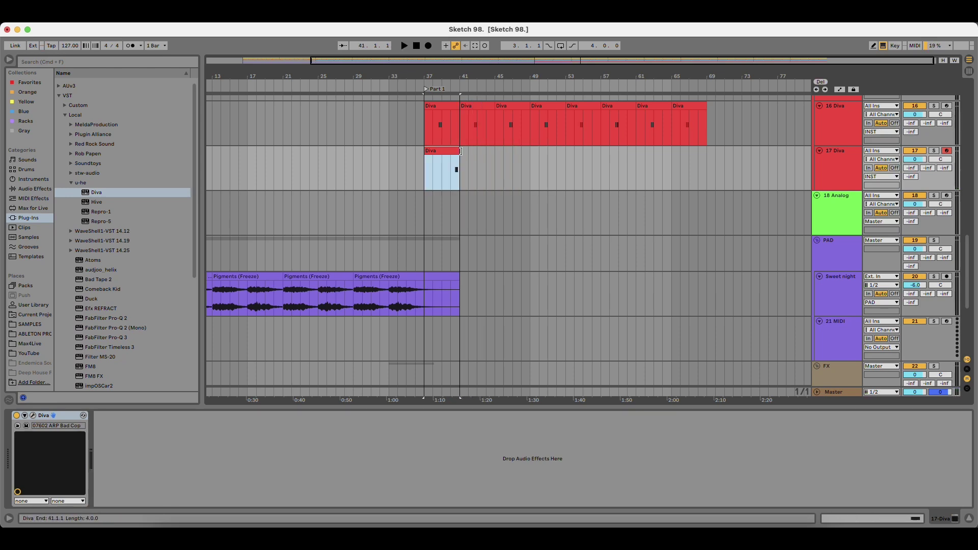
Freeze the Diva track 17 and flatten it to audio.
right_click(840, 159)
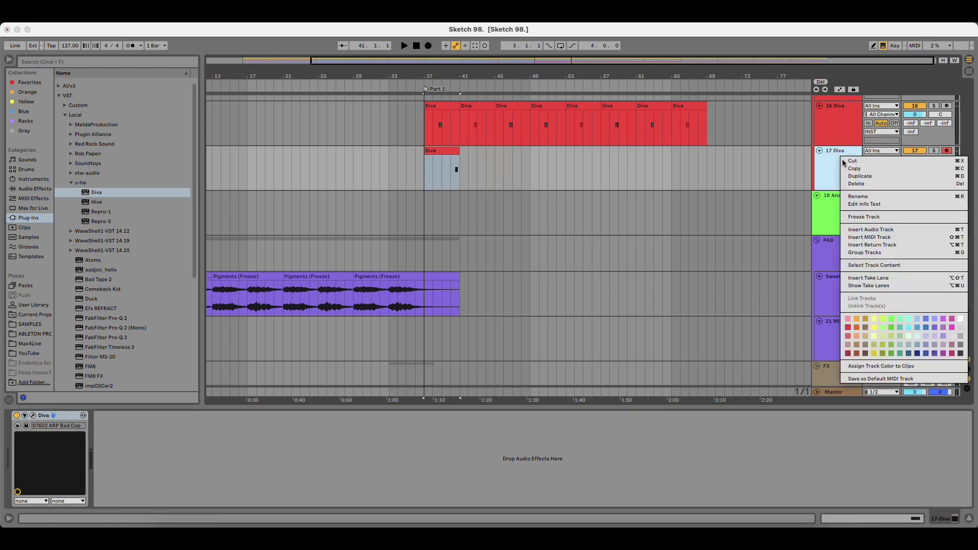
click(871, 218)
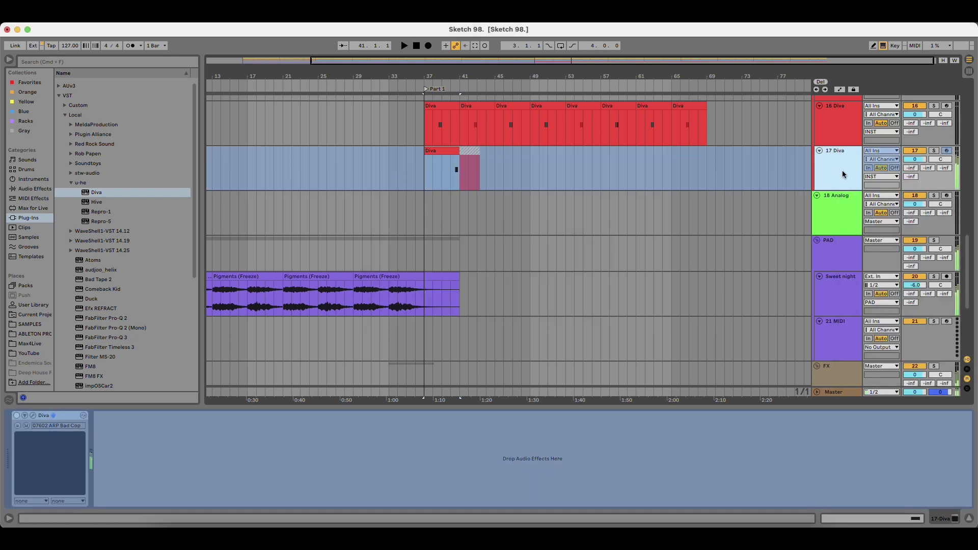
right_click(842, 165)
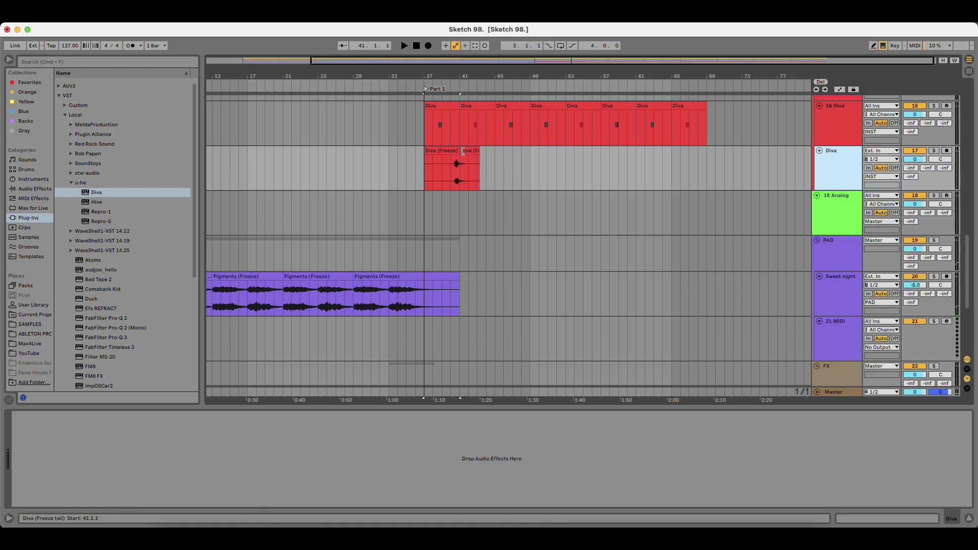
Join the flattened Diva clip with its freeze tail and copy the result to bar 53 on track 17.
click(442, 154)
key(space)
drag(458, 155, 572, 170)
click(539, 169)
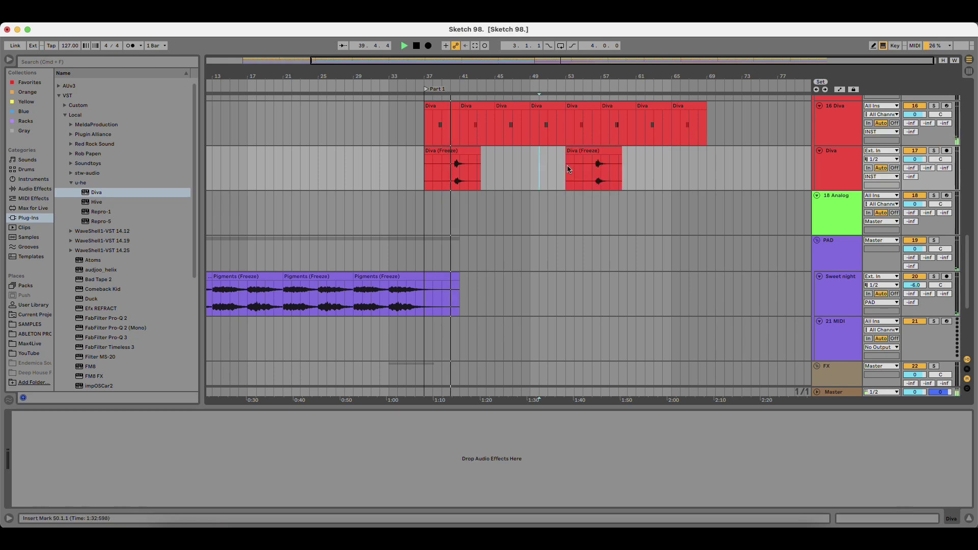
Lower track 17's volume to -6.9 dB and add an Auto Filter to the track.
drag(915, 159, 915, 170)
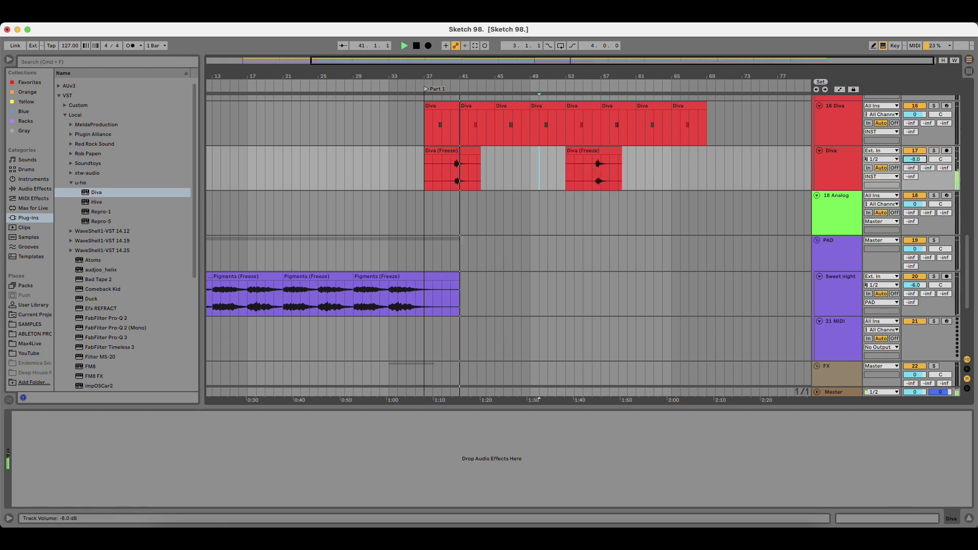
click(33, 178)
click(34, 189)
key(space)
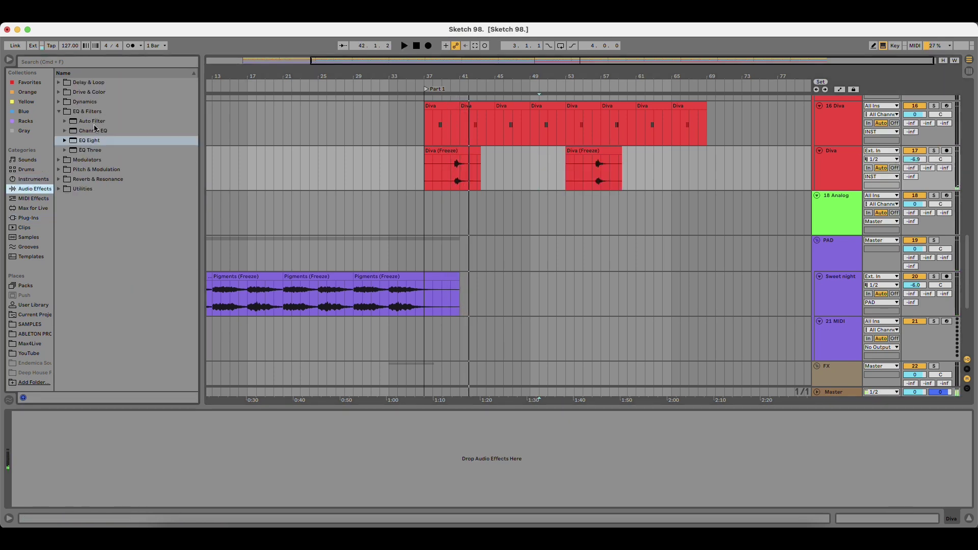
mouse_move(95, 122)
mouse_down()
mouse_move(224, 146)
mouse_move(554, 178)
mouse_up()
click(451, 180)
key(space)
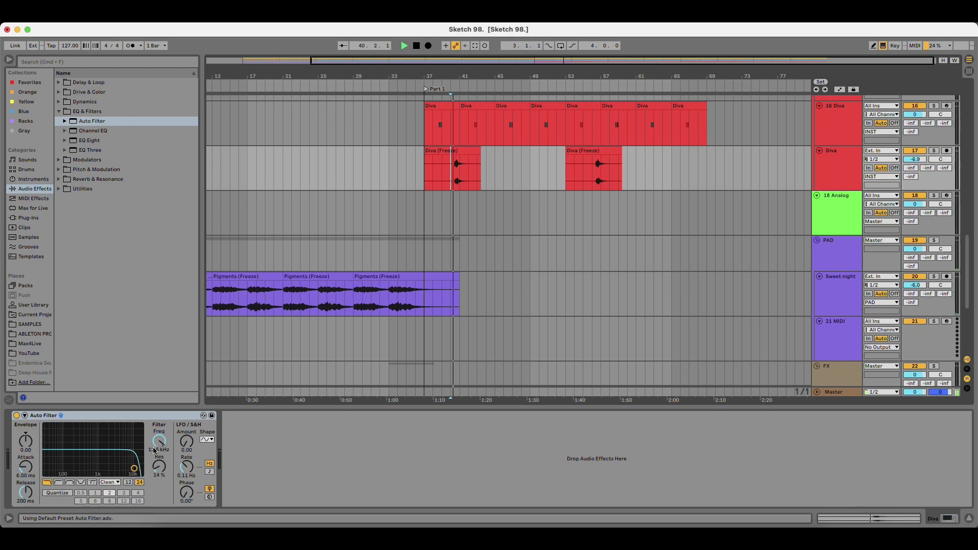
Set track 17's Auto Filter to 2.72 kHz with 31% resonance and the track volume to -7.0 dB, auditioning from bar 40.
drag(134, 468, 105, 463)
key(space)
key(space)
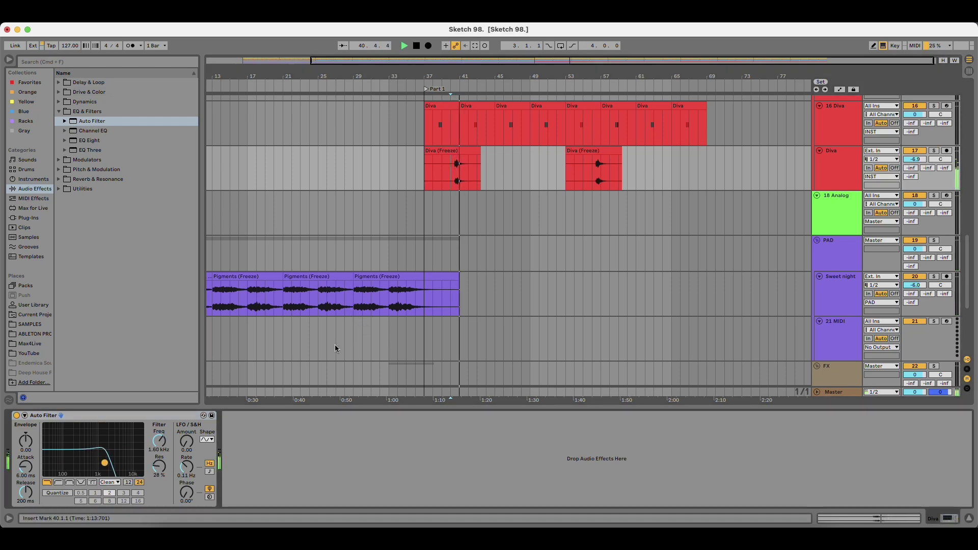
drag(106, 463, 115, 461)
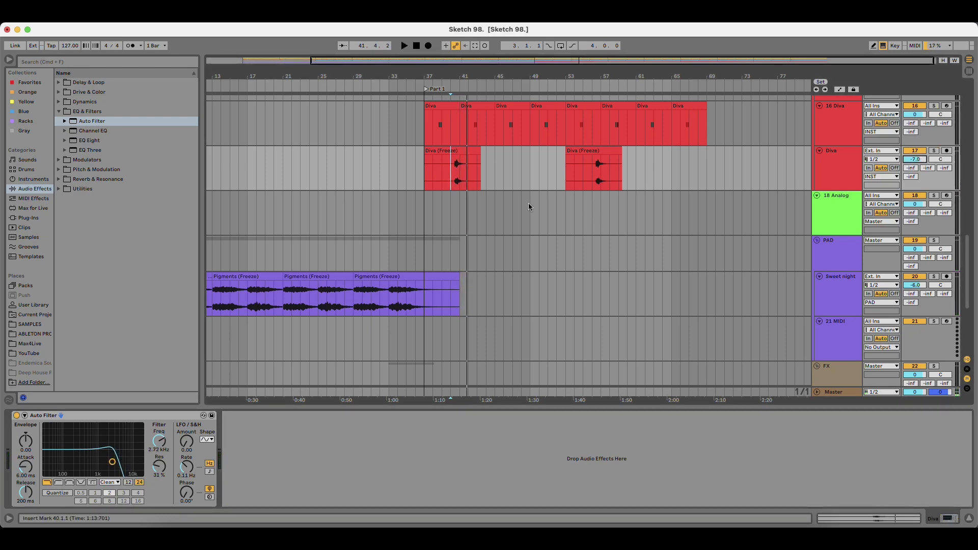
Add EQ Eight to the Diva track 23 in the FX group and set its low cut to 230 Hz with Q 0.47.
scroll(509, 255, down, 2)
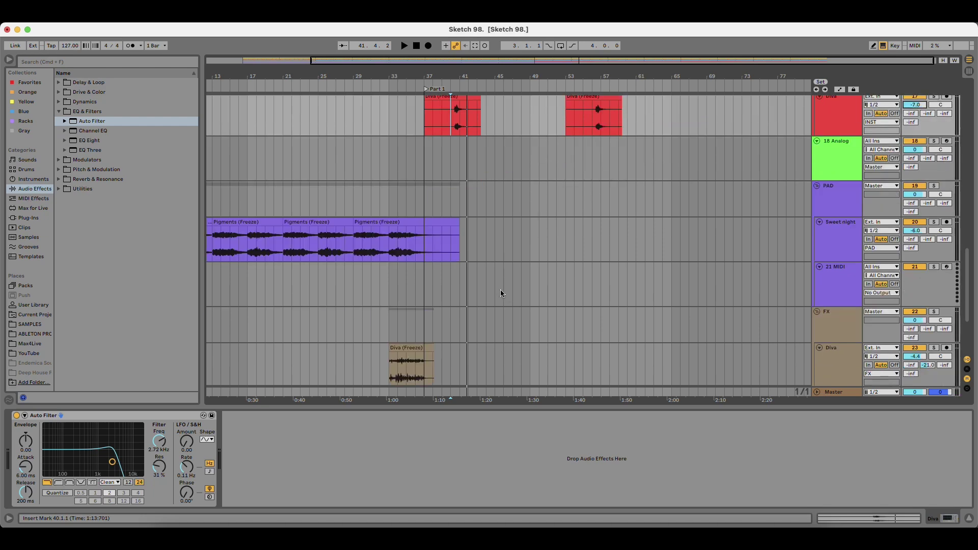
click(393, 290)
scroll(397, 301, down, 2)
key(space)
scroll(382, 291, down, 1)
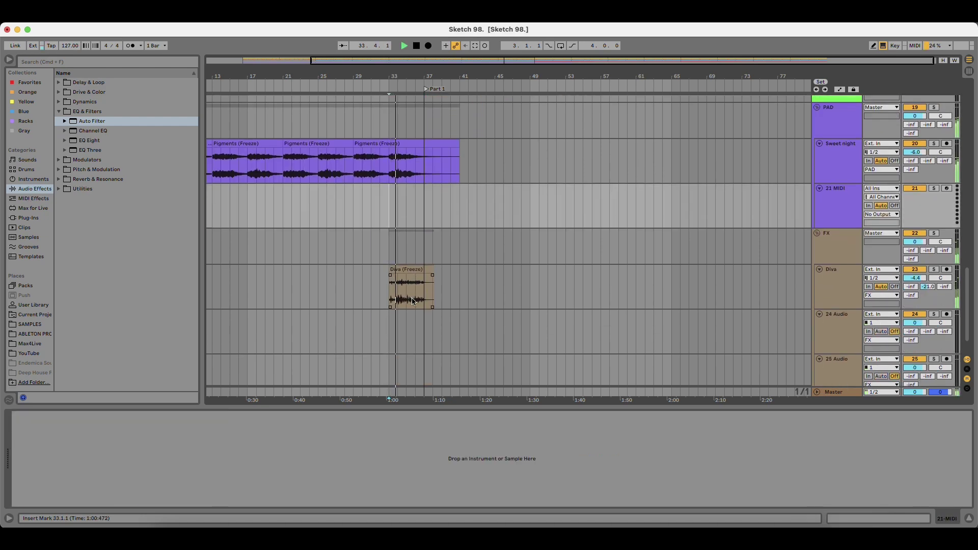
drag(90, 140, 432, 285)
drag(69, 462, 116, 466)
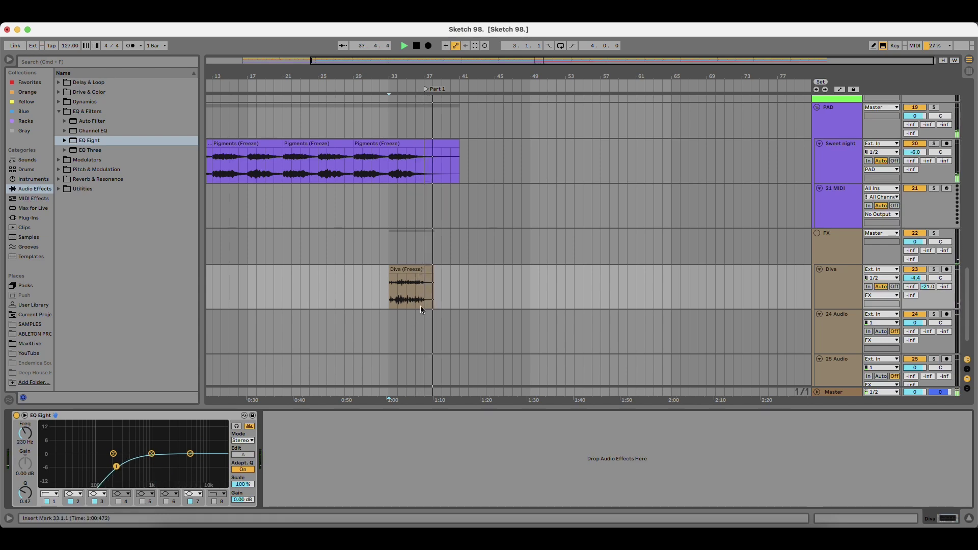
Add EQ Eight to the Bulb bass track, solo the track and set the low cut to 79.1 Hz with Q 0.66.
scroll(527, 286, up, 5)
scroll(543, 301, up, 4)
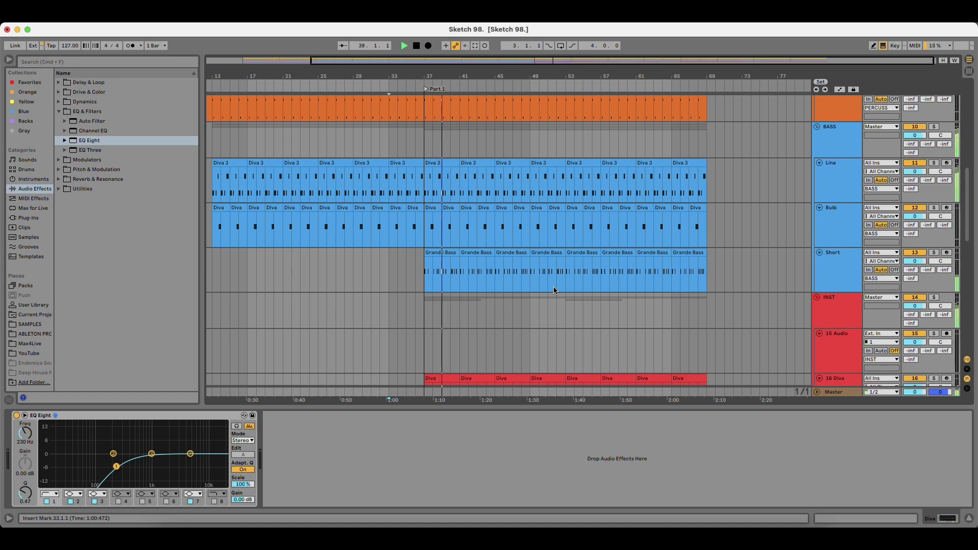
click(835, 222)
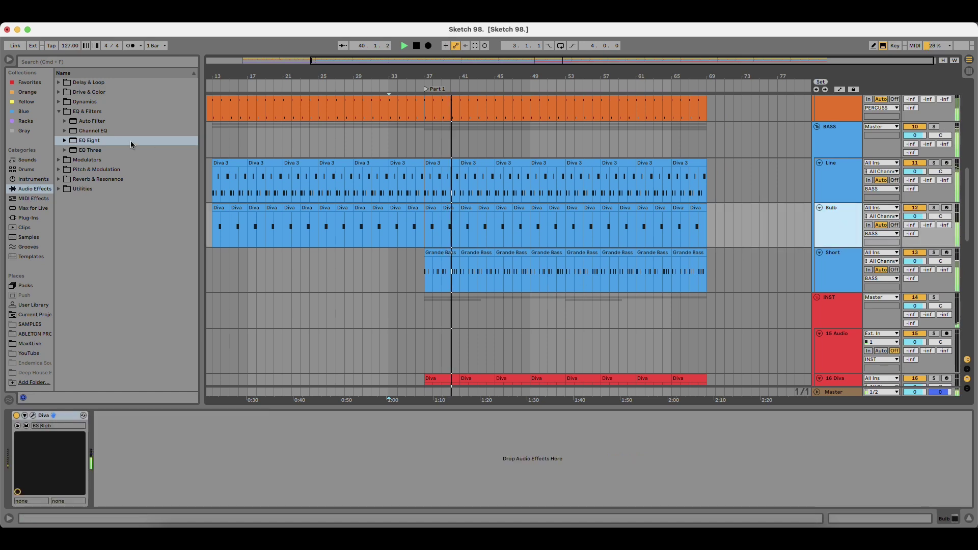
drag(129, 142, 635, 229)
click(934, 207)
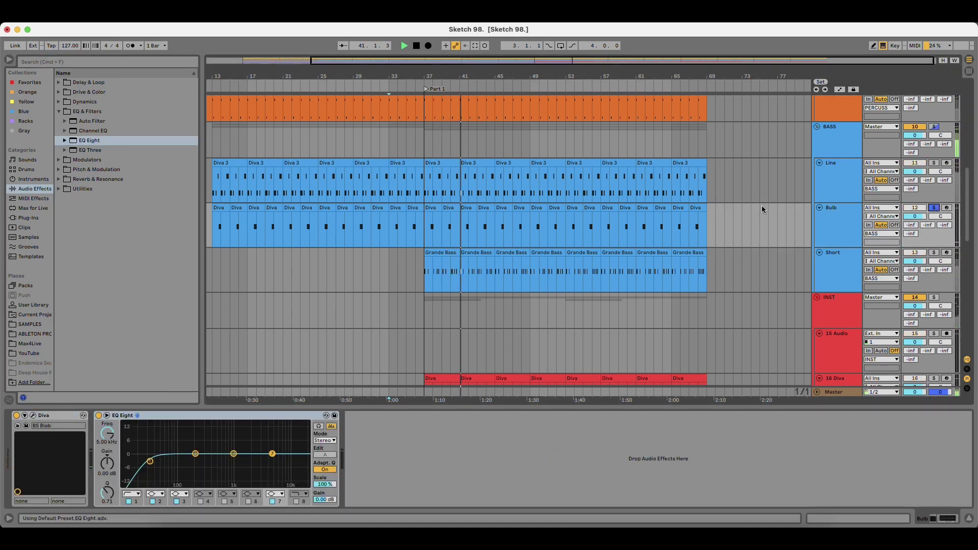
drag(150, 461, 173, 463)
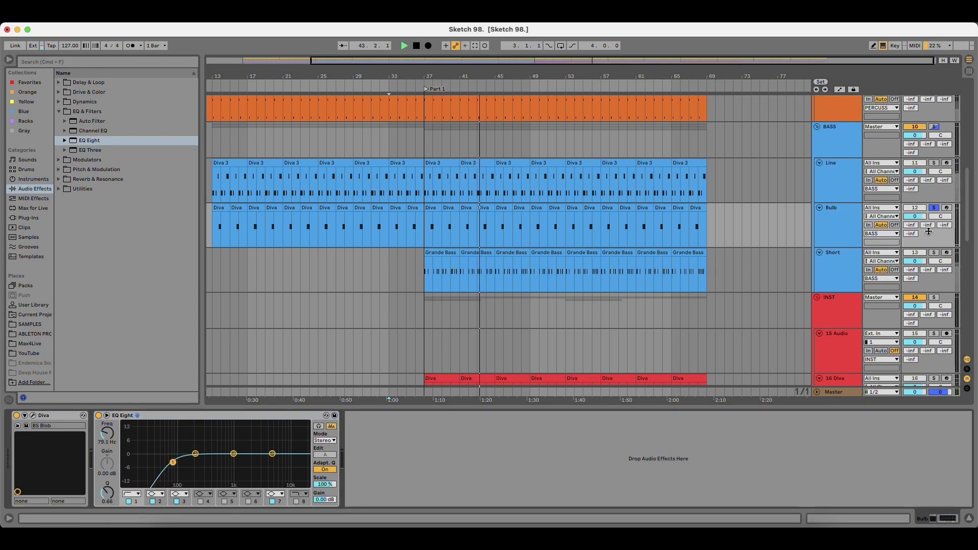
Set the output of the Bulb track's Diva to 120 and unsolo the track.
click(33, 416)
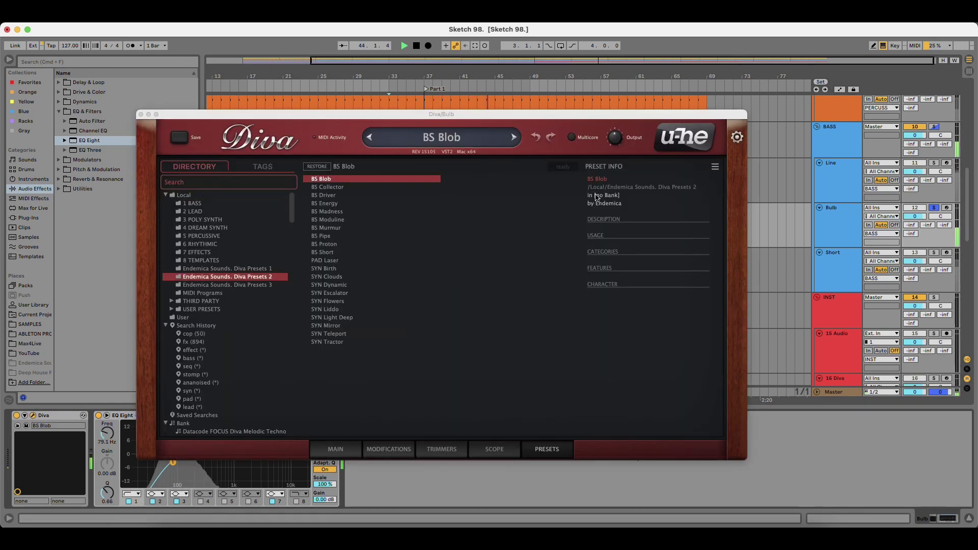
drag(619, 142, 621, 138)
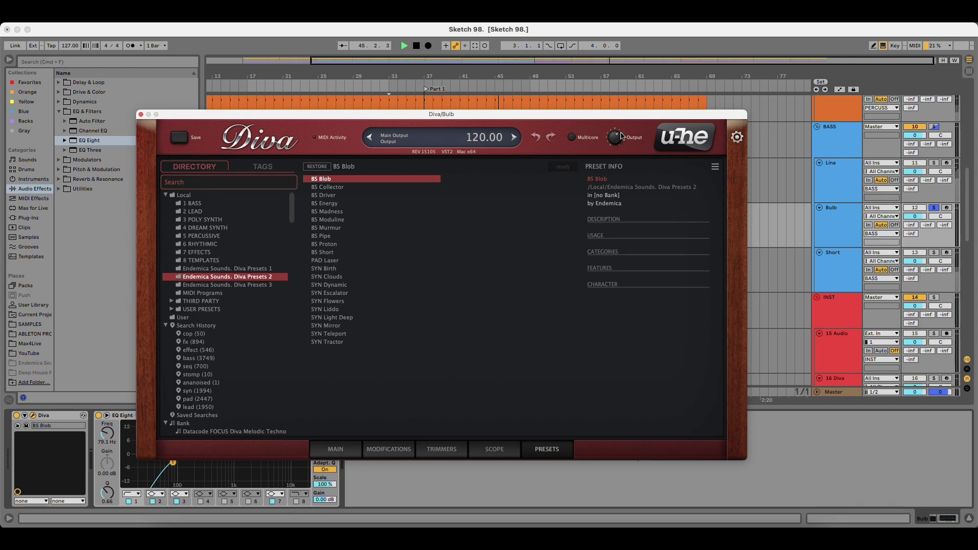
click(141, 114)
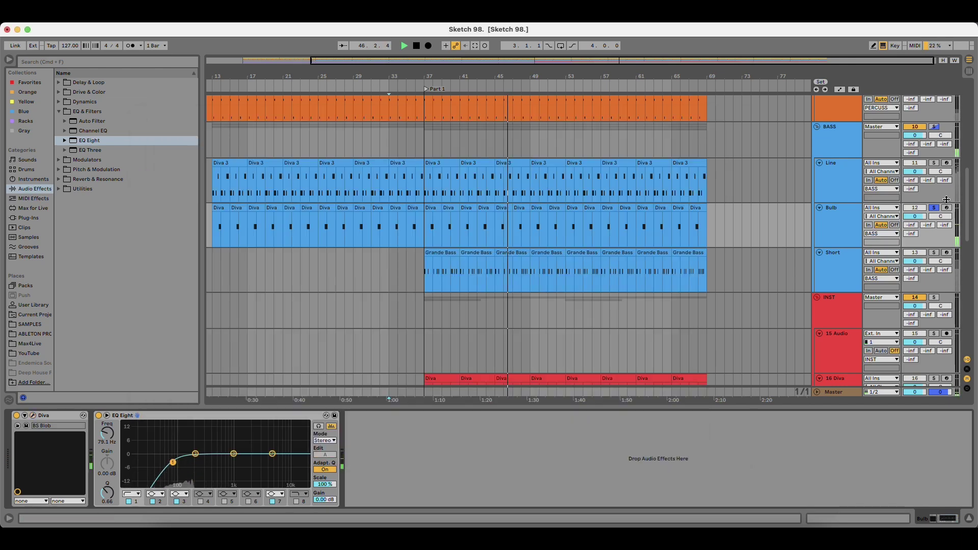
click(934, 208)
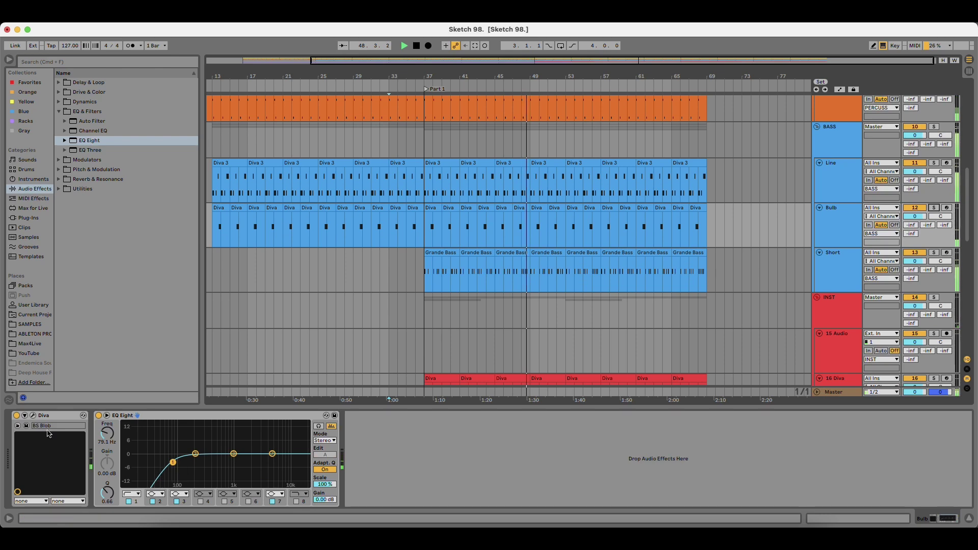
Readjust the Bulb Diva's output level within the full mix, switch to its main page and close the plug-in window.
click(33, 416)
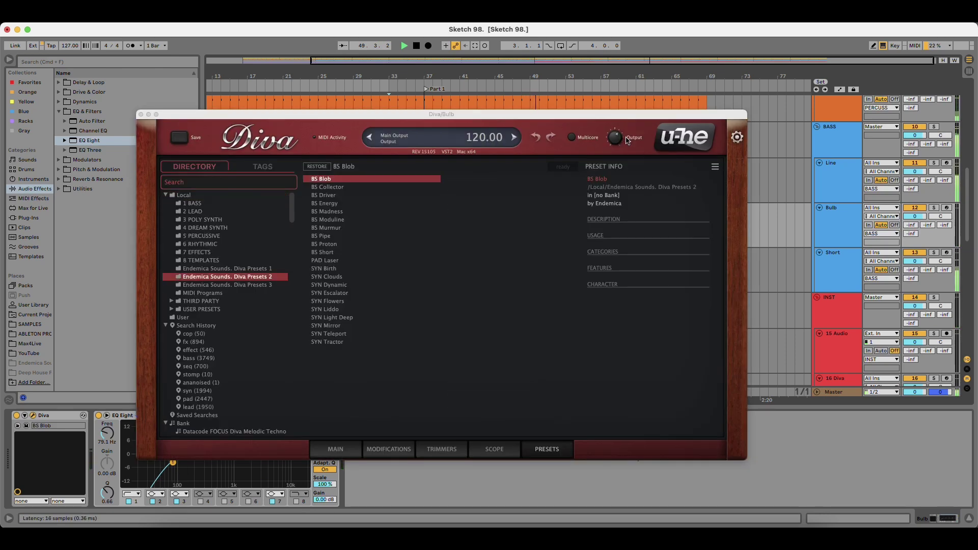
drag(619, 141, 618, 144)
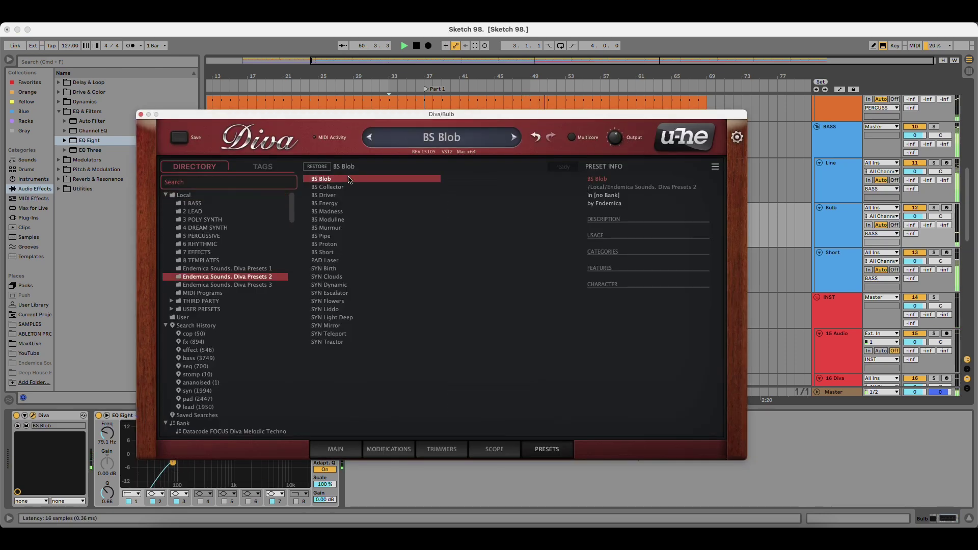
click(333, 451)
click(142, 116)
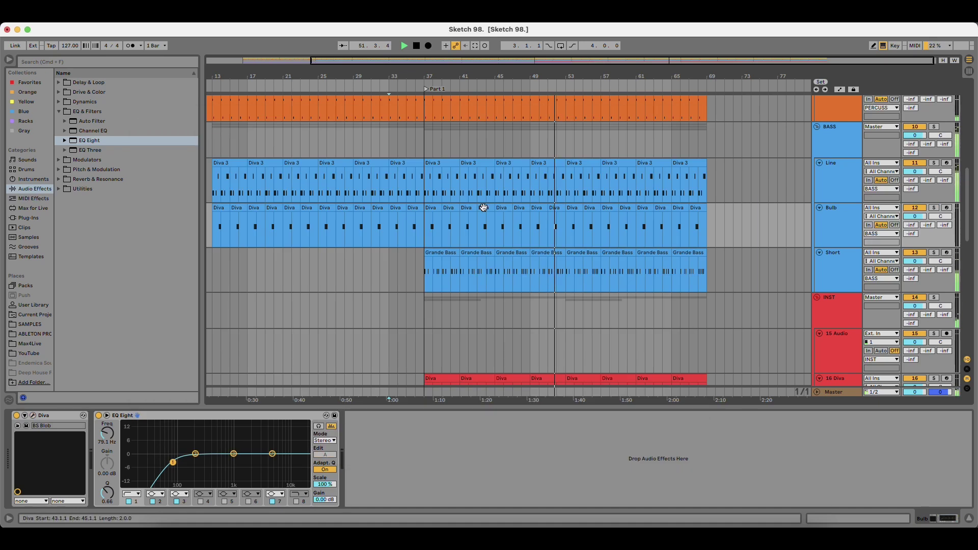
Stop playback and load Diva onto the empty MIDI track 21 in the PAD group.
click(421, 310)
key(space)
scroll(452, 331, down, 10)
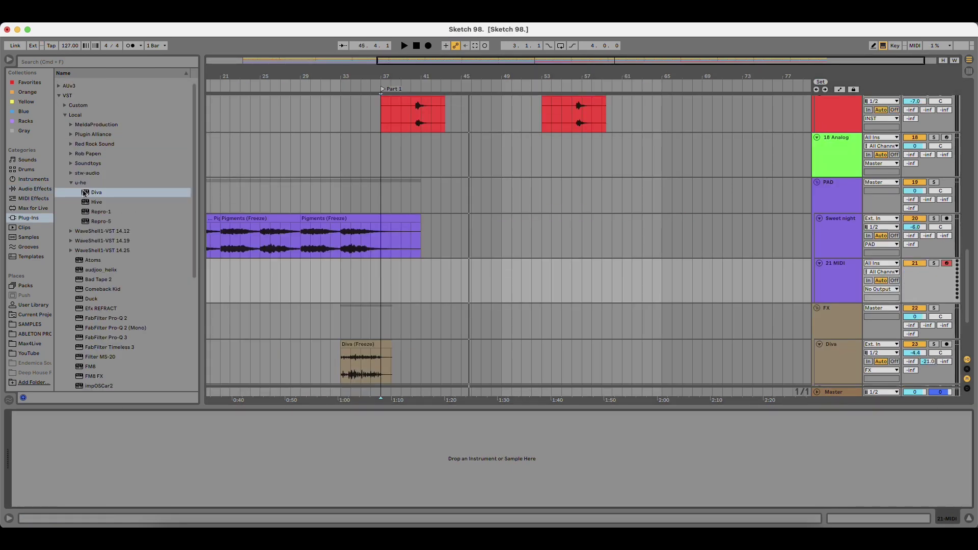
drag(84, 193, 408, 291)
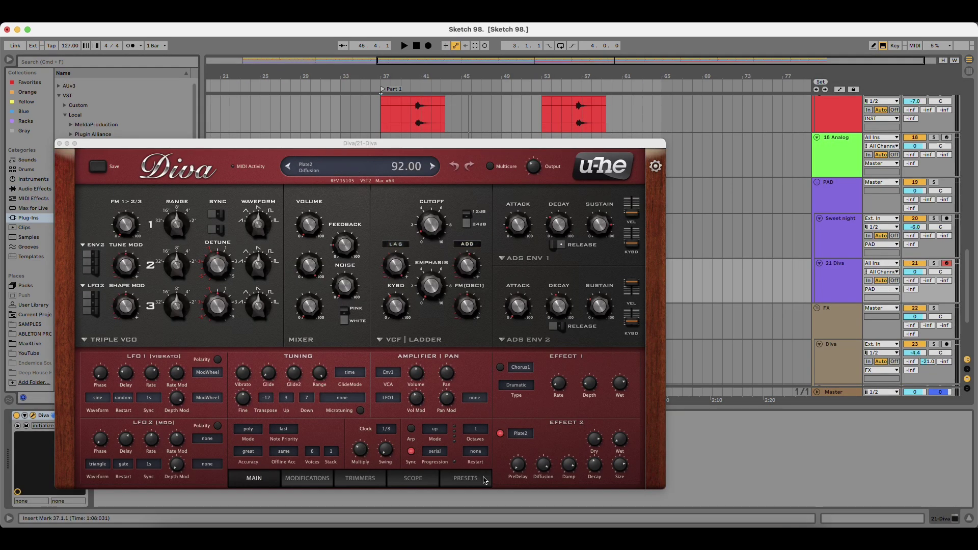
Search Diva's presets for "emperor", load 04489_100 AT Pad – Emperor and close the plug-in window.
click(465, 478)
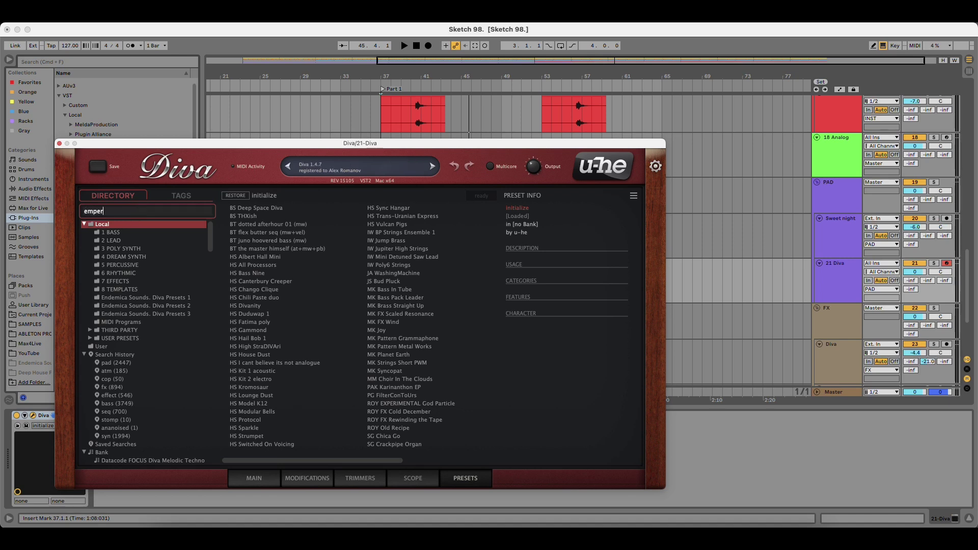
key(Return)
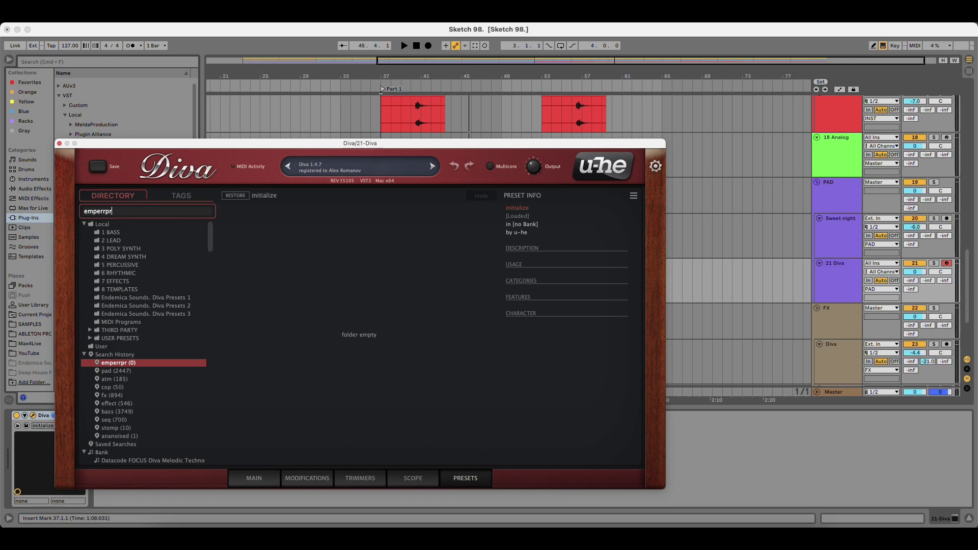
key(Return)
key(Return)
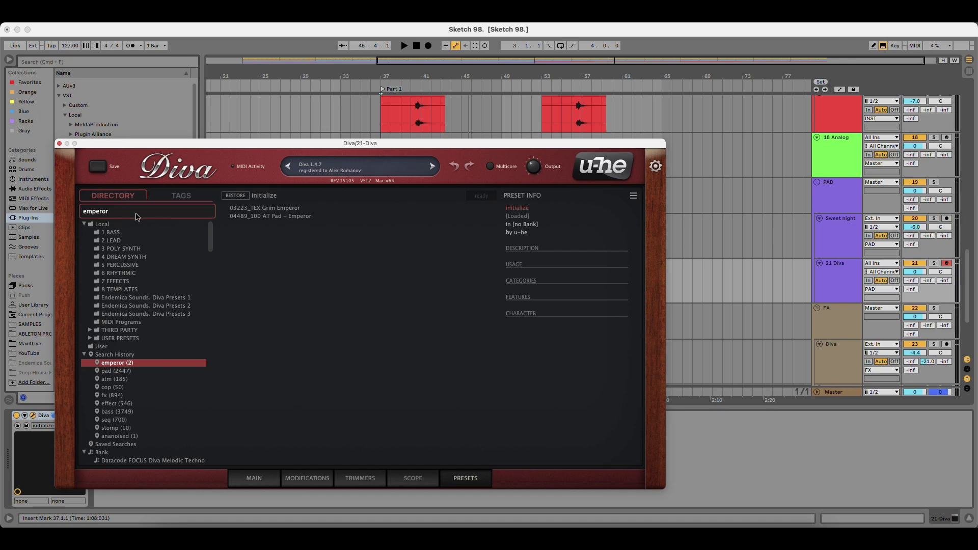
click(274, 218)
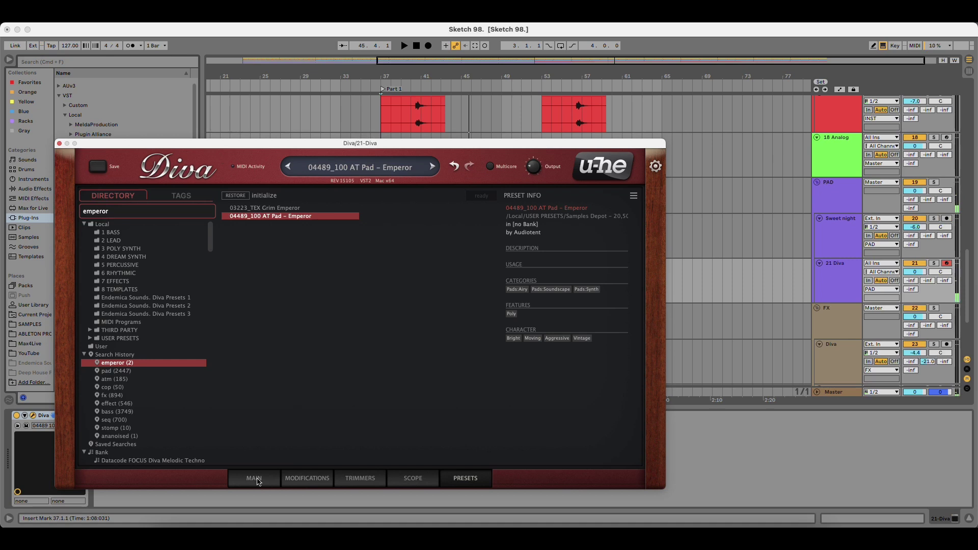
click(254, 479)
click(59, 144)
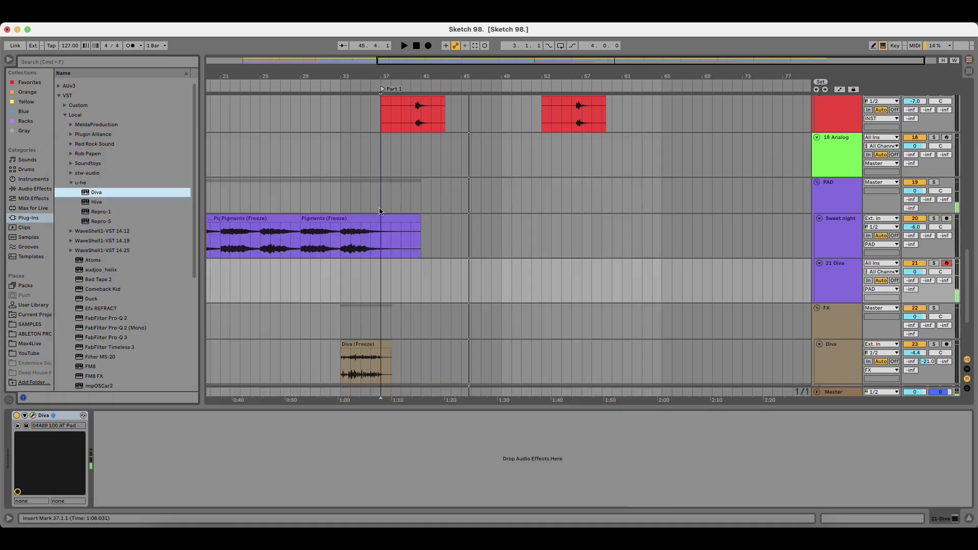
Play the arrangement from bar 37 with the new Diva pad track 21 selected and review the surrounding tracks.
click(391, 192)
scroll(445, 300, up, 2)
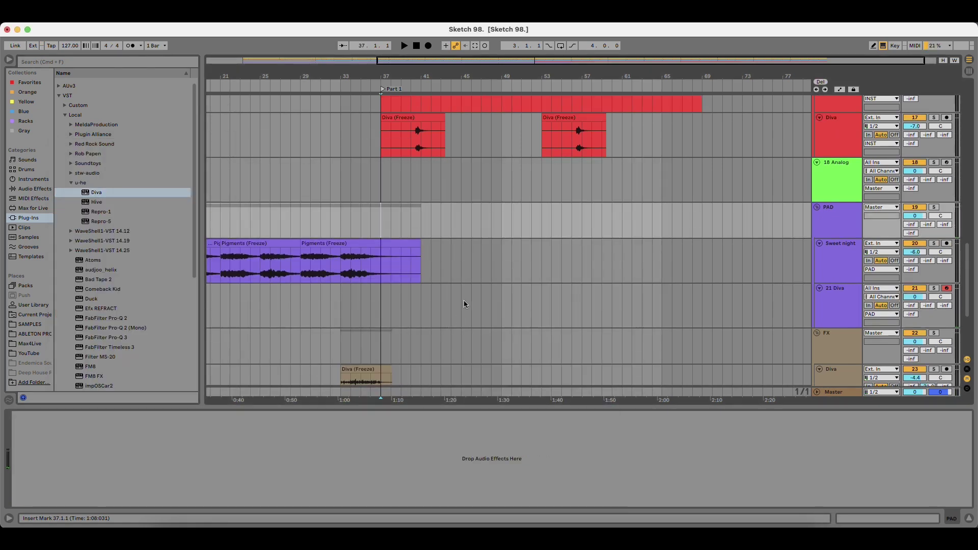
click(382, 300)
key(space)
scroll(420, 310, up, 10)
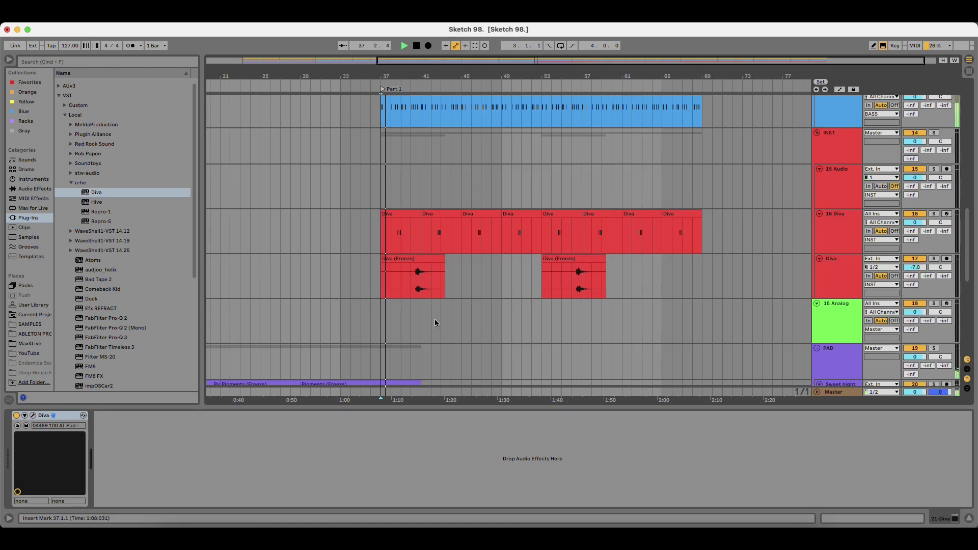
scroll(439, 326, down, 6)
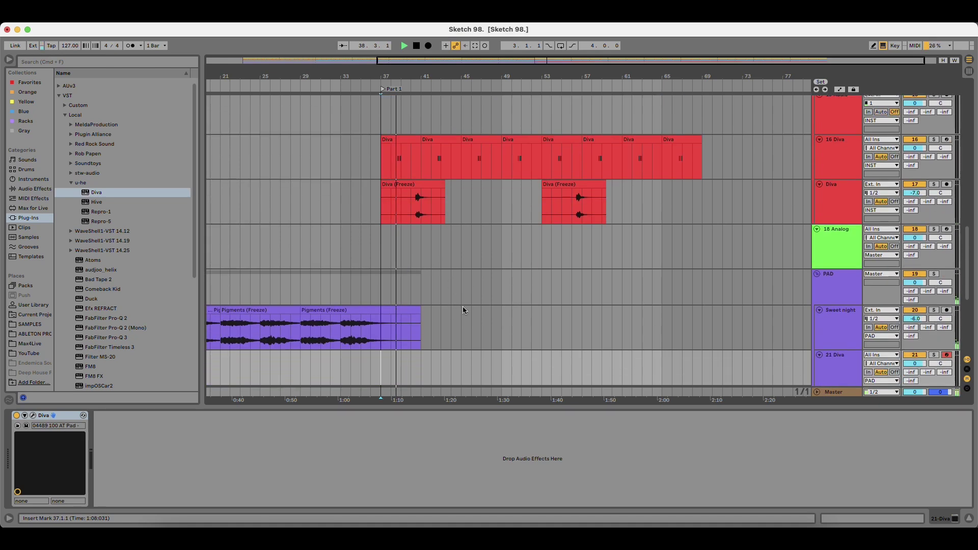
Record an eight-bar MIDI clip of the Diva pad on track 21 starting at bar 45, and stop the transport.
click(461, 325)
key(space)
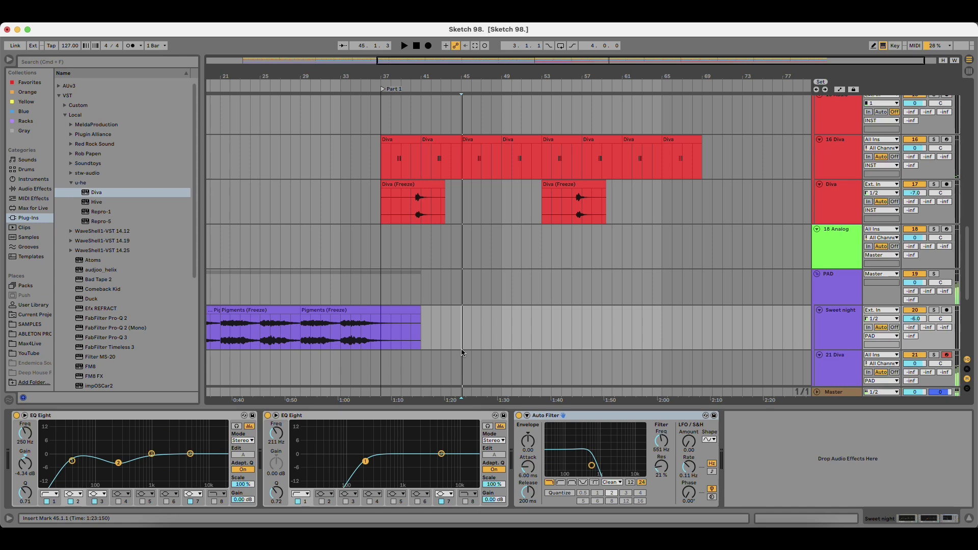
click(429, 46)
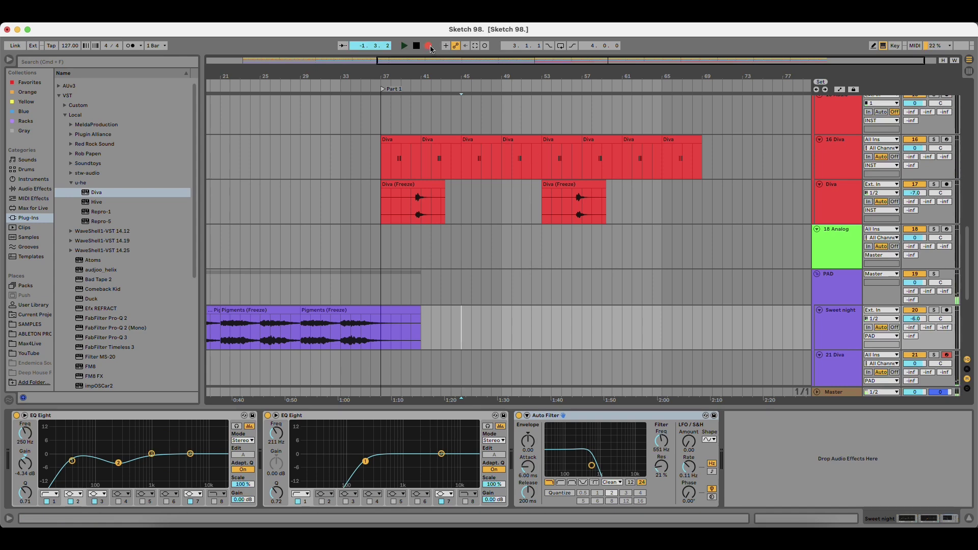
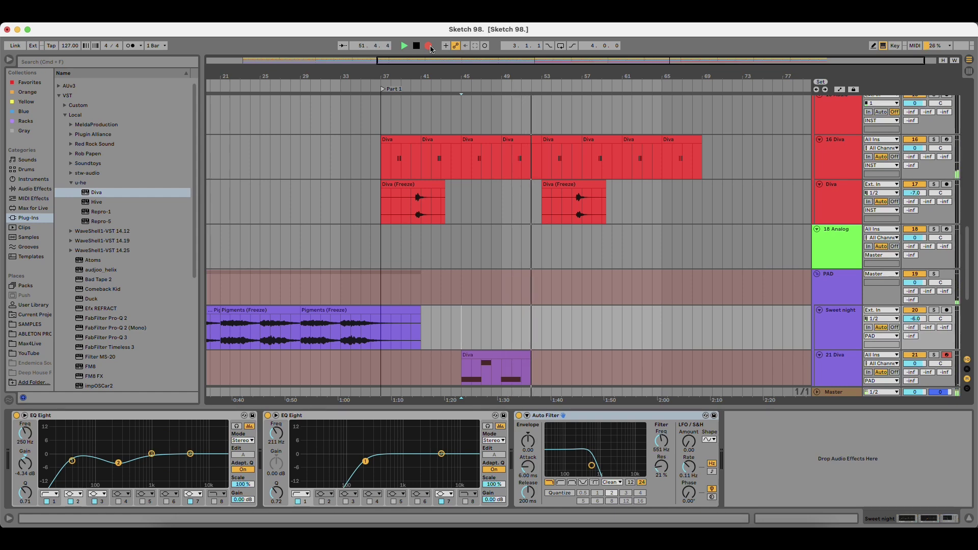
click(430, 48)
key(space)
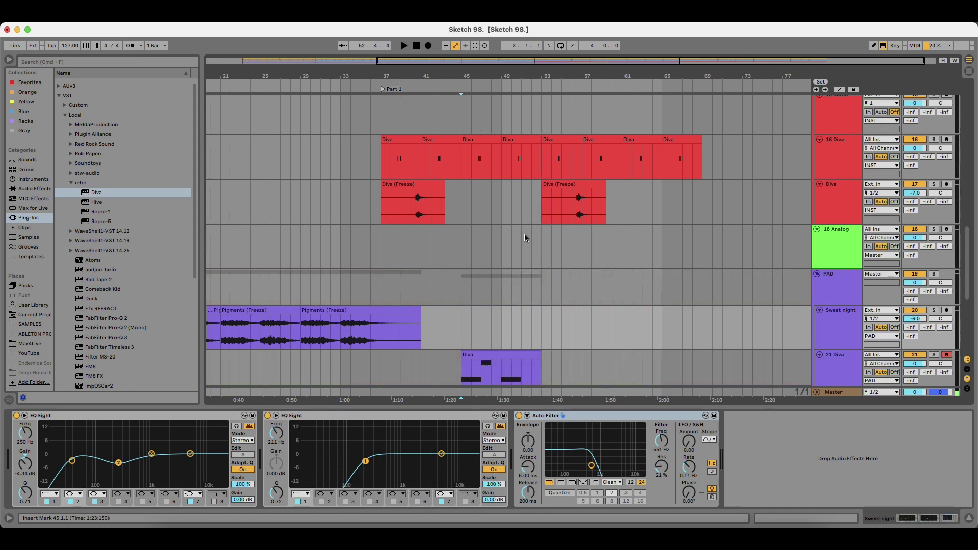
Move the recorded Diva clip on track 21 to start at bar 53, play it from bar 52 and open its notes.
scroll(532, 256, down, 2)
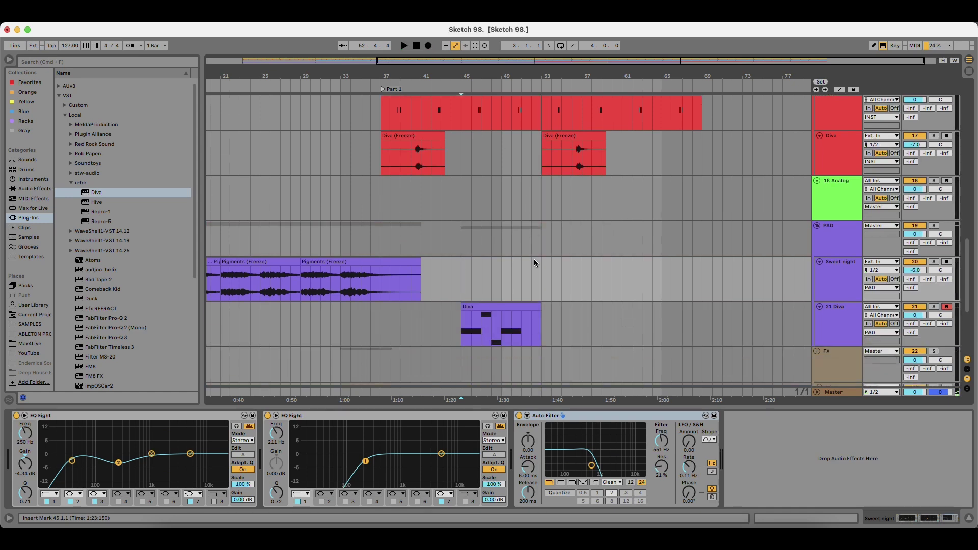
click(528, 307)
drag(523, 309, 572, 309)
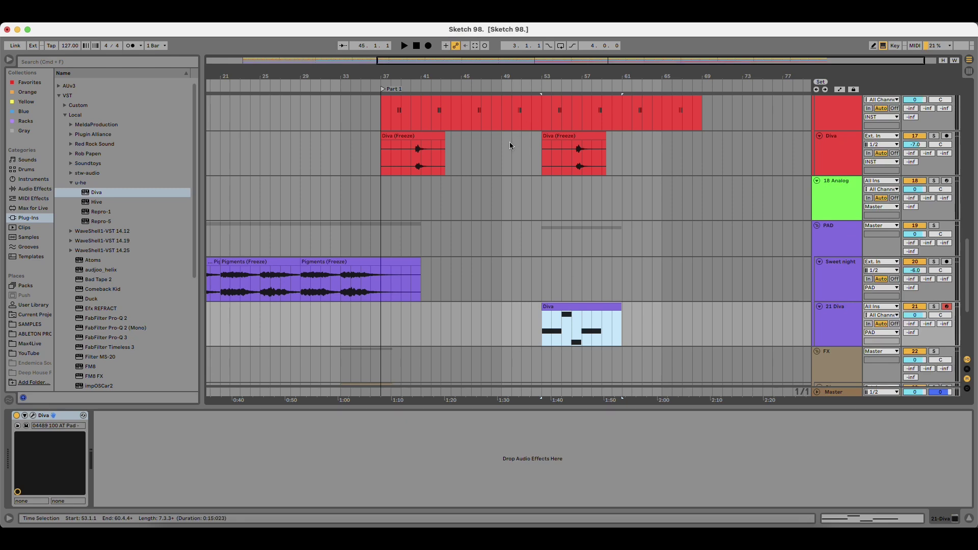
click(529, 313)
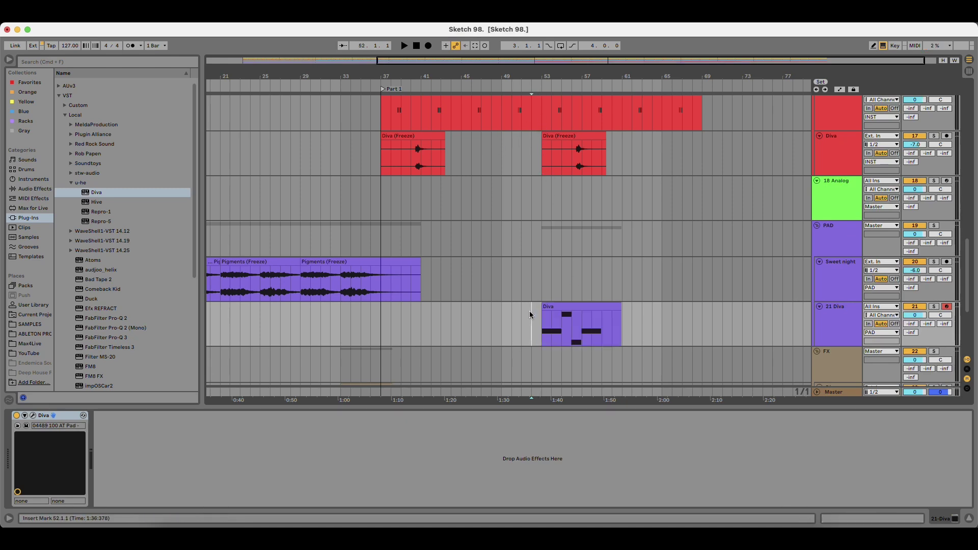
double_click(549, 310)
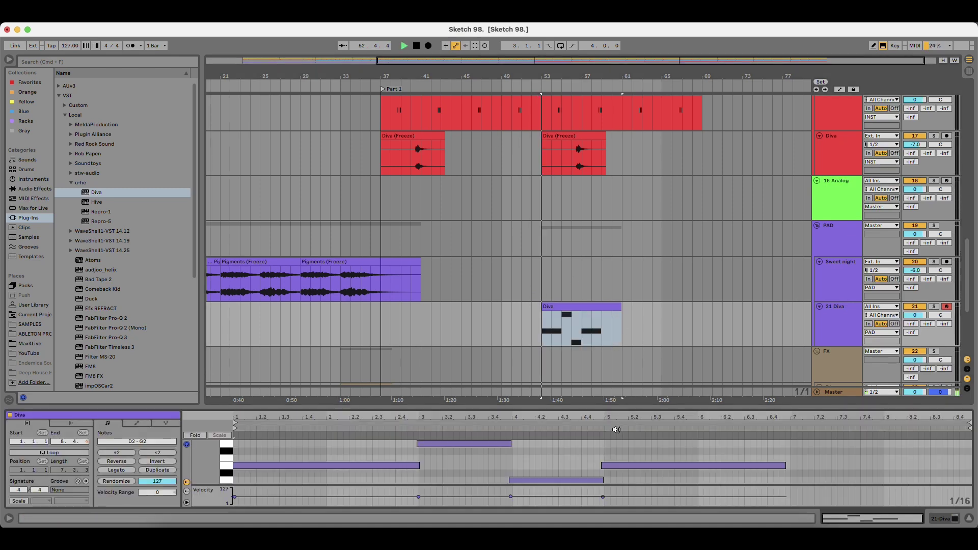
Add an EQ Eight and an Auto Filter after Diva on track 21.
click(846, 313)
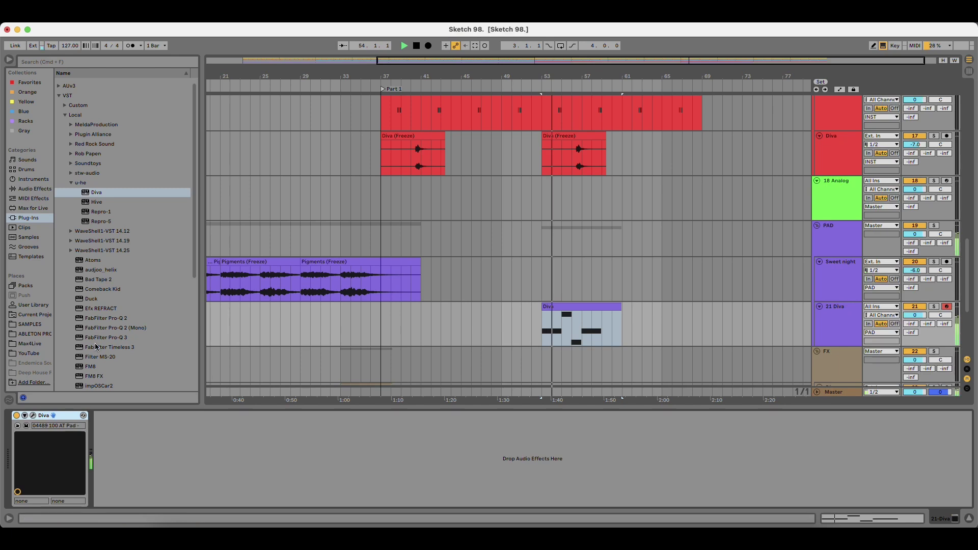
click(34, 188)
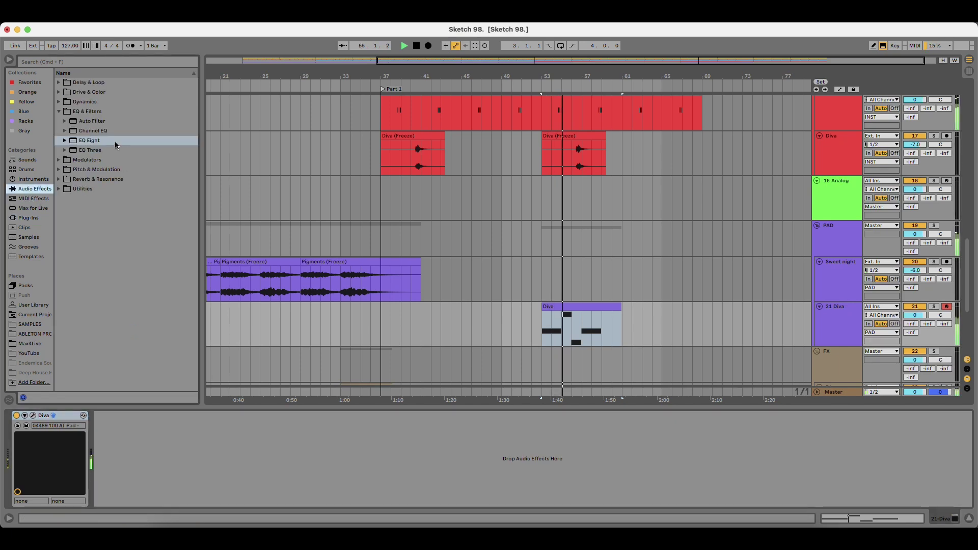
drag(89, 140, 187, 464)
drag(94, 121, 374, 462)
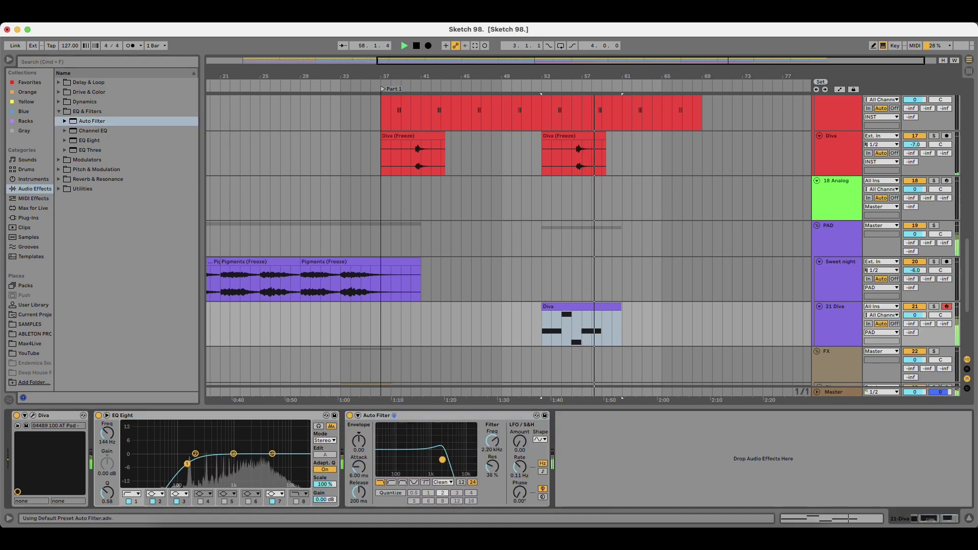
In track 21's Diva, adjust the Plate2 dry level, switch the VCF ladder mode to 24db during playback and close the plug-in window.
click(33, 416)
mouse_move(599, 468)
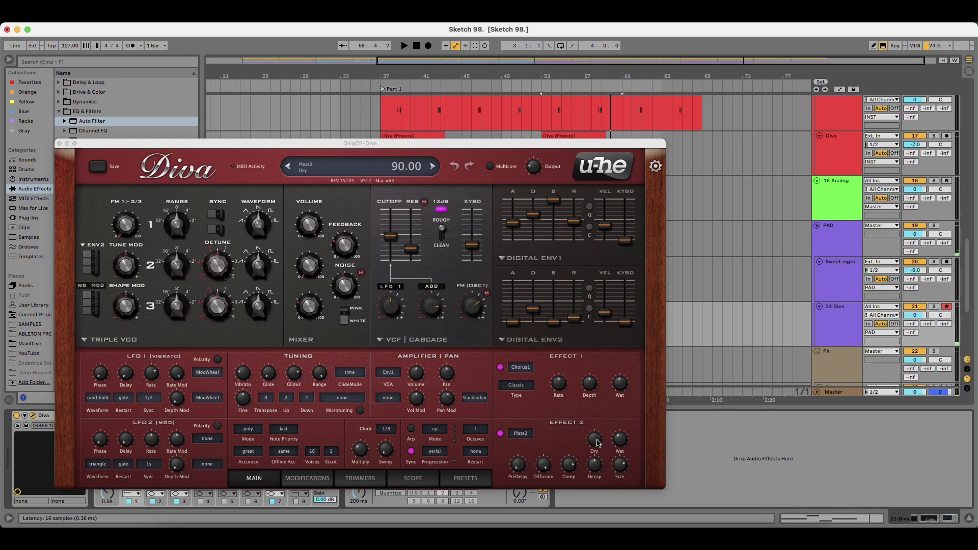
drag(599, 443, 599, 428)
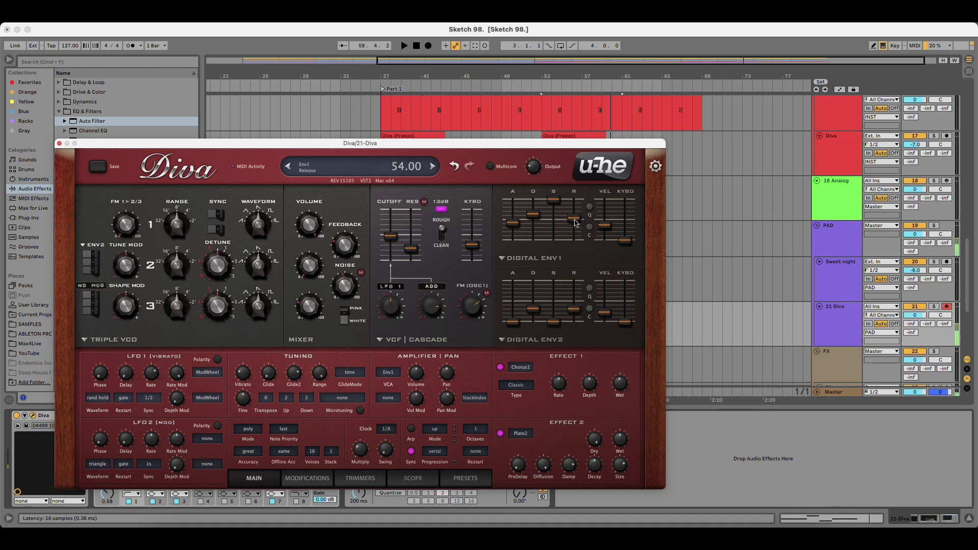
key(space)
mouse_move(408, 148)
mouse_down()
mouse_move(382, 348)
mouse_move(440, 223)
mouse_move(409, 161)
mouse_up()
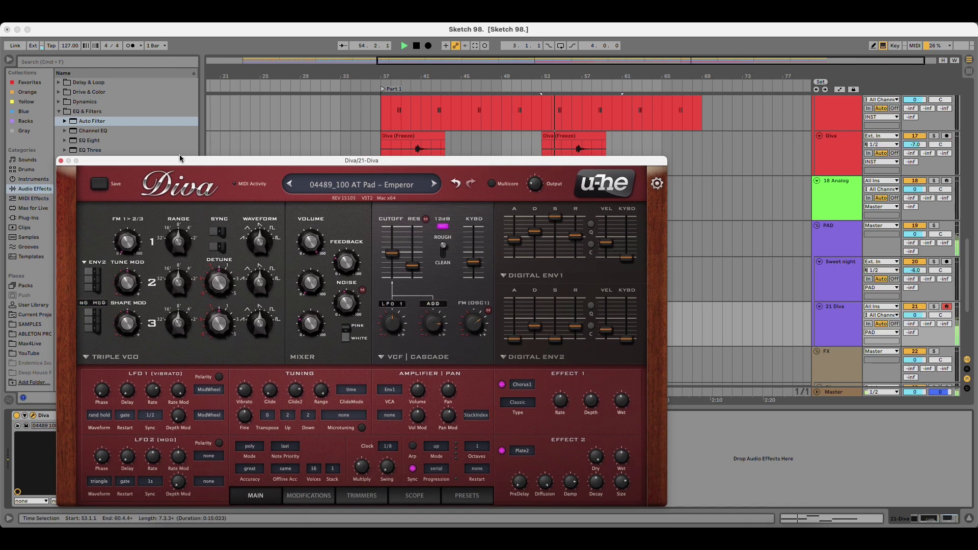
mouse_move(448, 232)
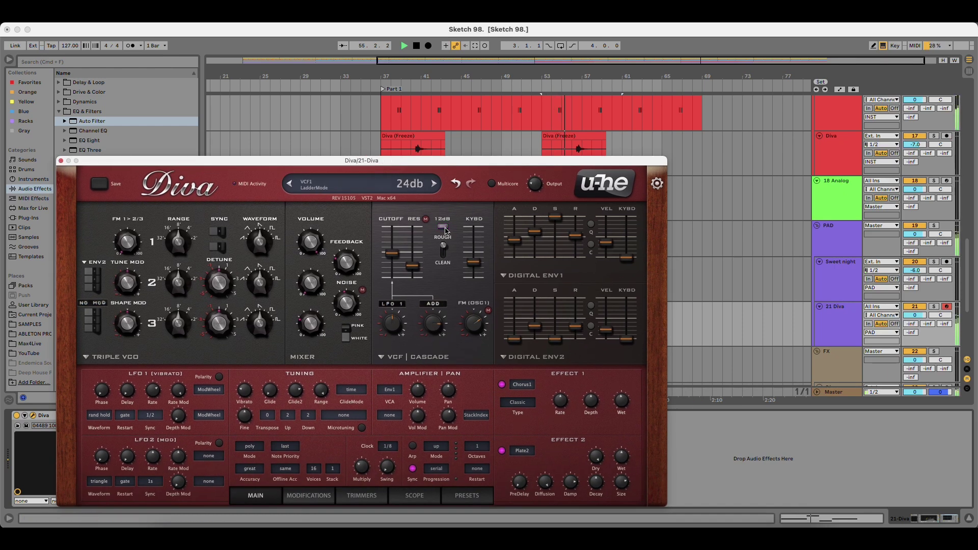
click(60, 162)
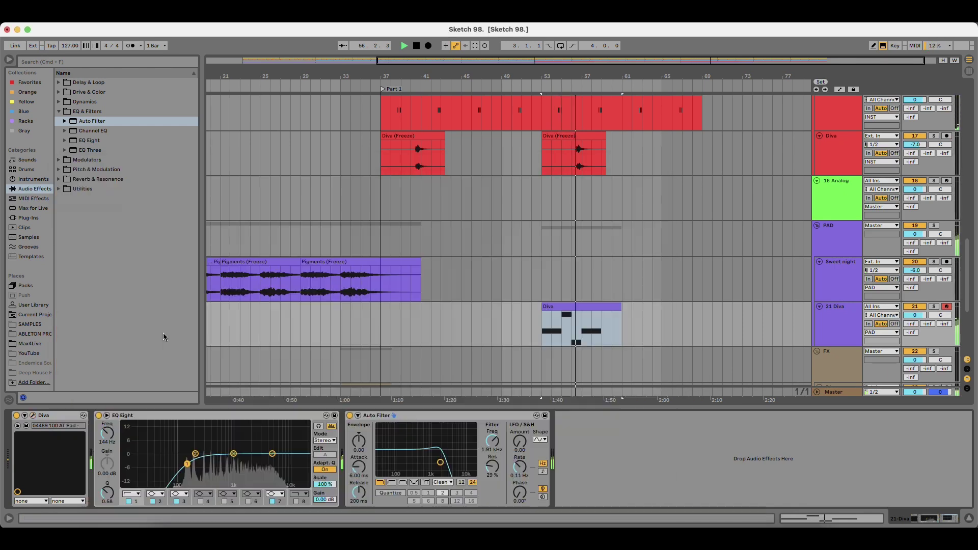
Compare the pad with Auto Filter bypassed, then set its frequency to 3.37 kHz and resonance to 20% and reselect the clip.
click(350, 416)
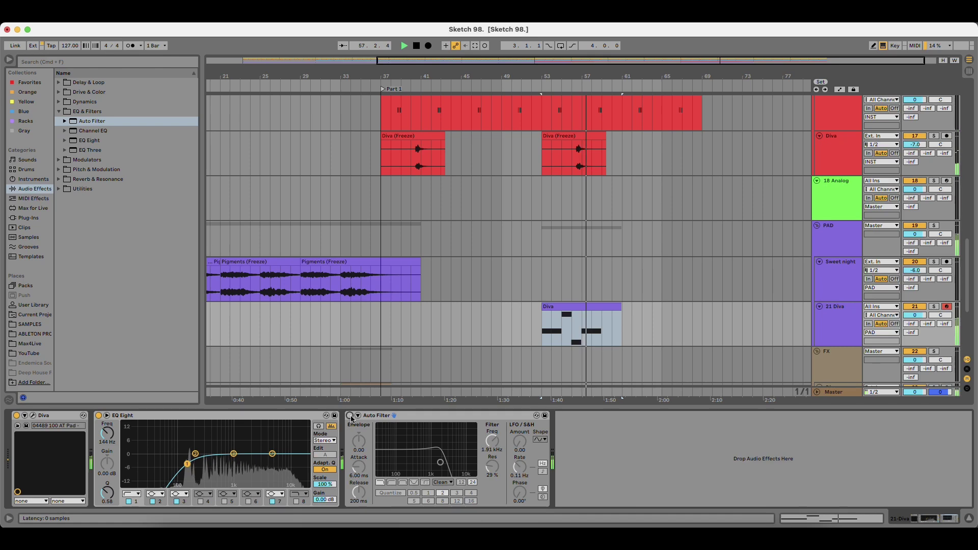
drag(440, 462, 449, 467)
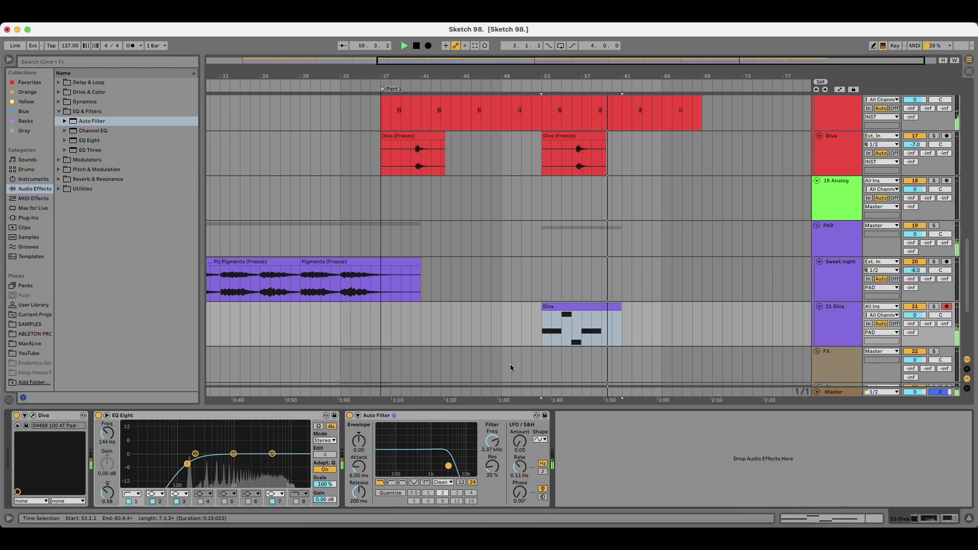
click(609, 309)
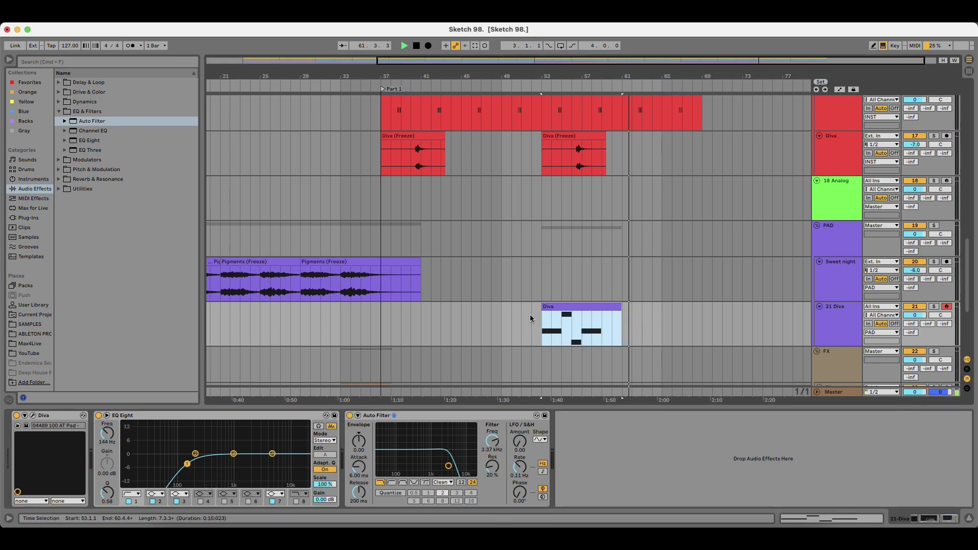
Solo track 21, listen to the pad from bar 53, and check Diva's VCF cutoff before closing the plug-in window.
click(932, 307)
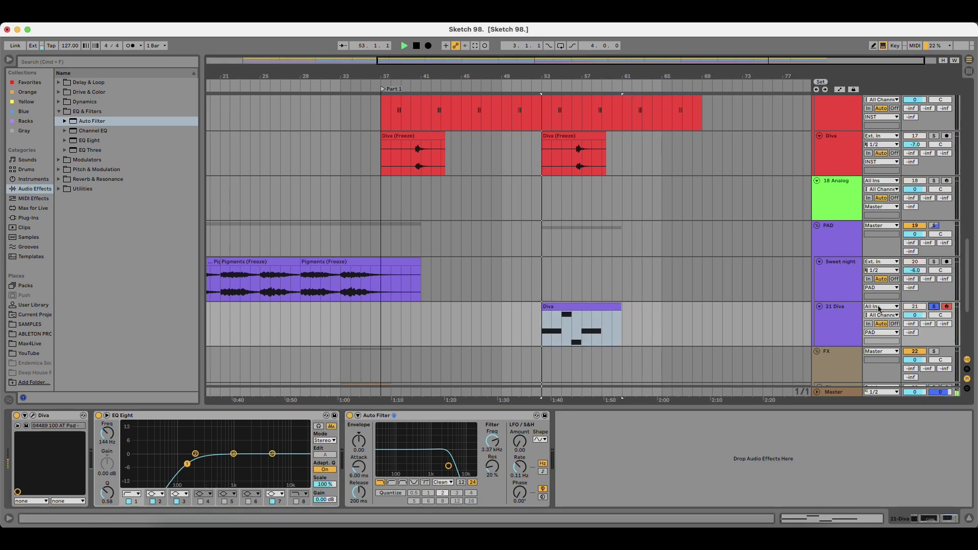
click(33, 415)
mouse_move(403, 241)
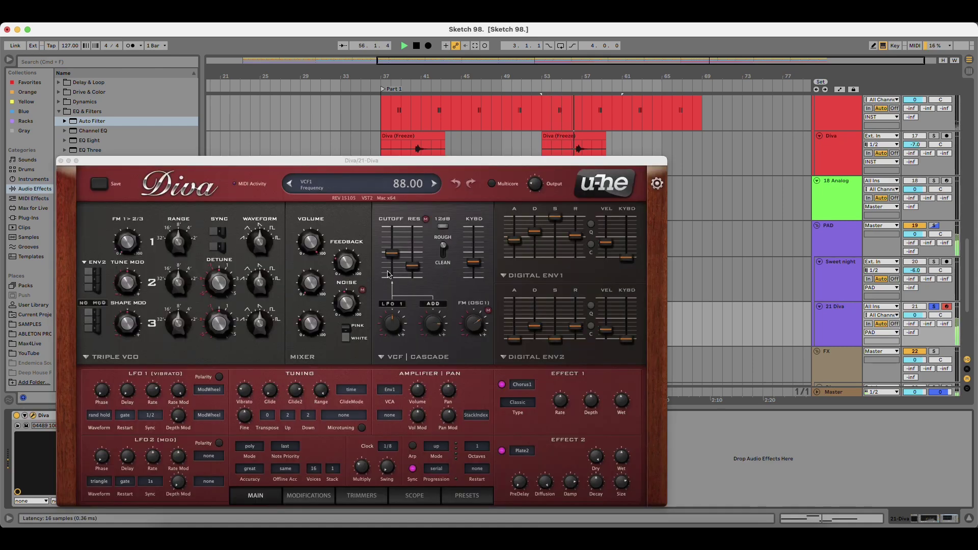
click(68, 161)
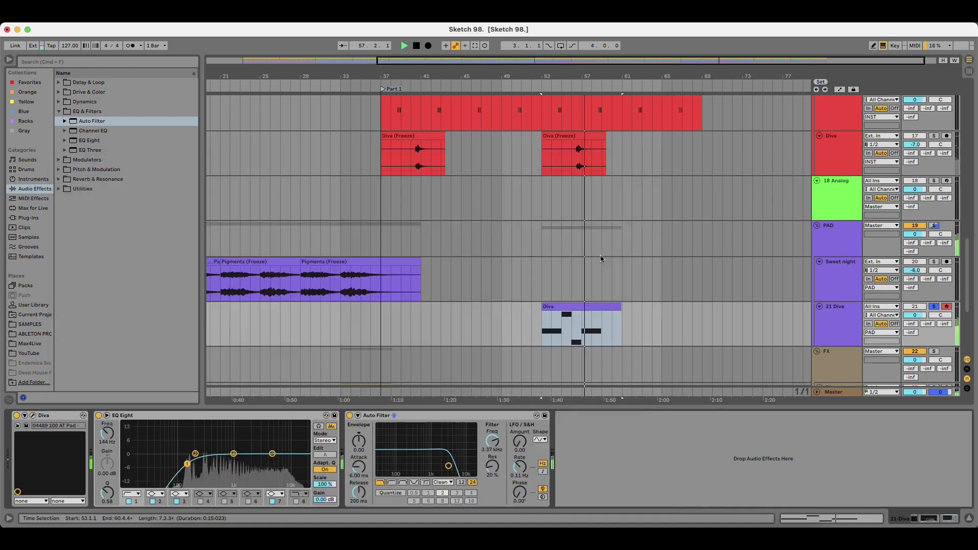
Stop playback, freeze and flatten the Diva pad track 21, and rename it Emperor.
key(space)
click(837, 315)
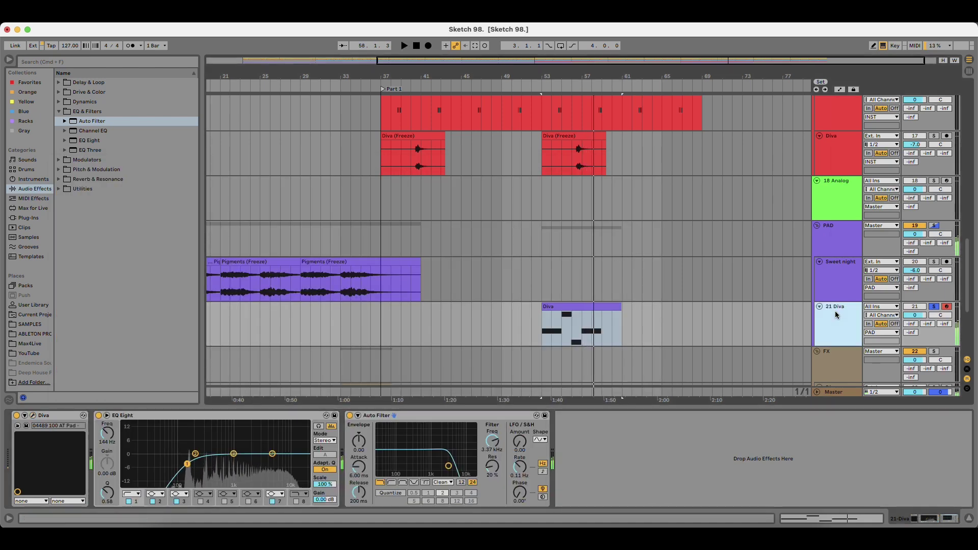
right_click(841, 309)
click(883, 146)
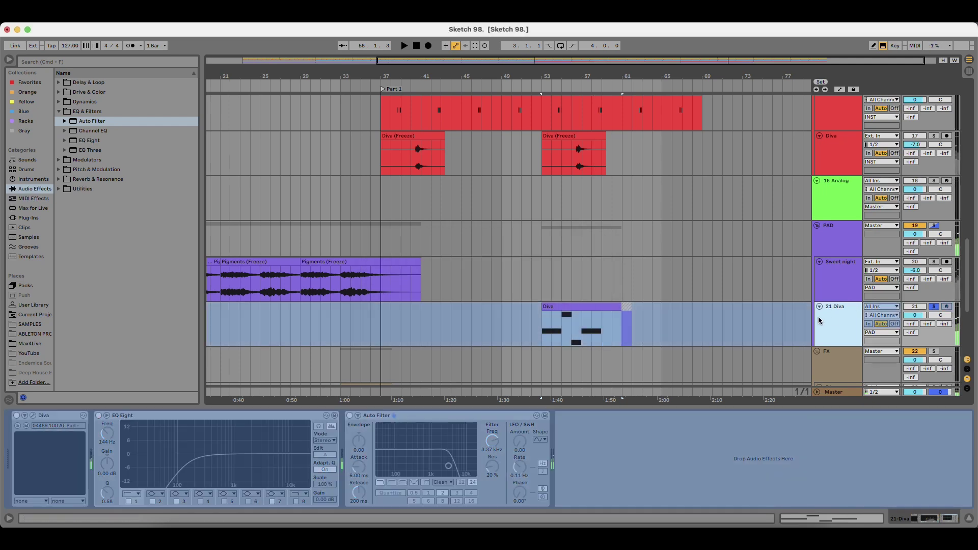
right_click(852, 305)
click(883, 150)
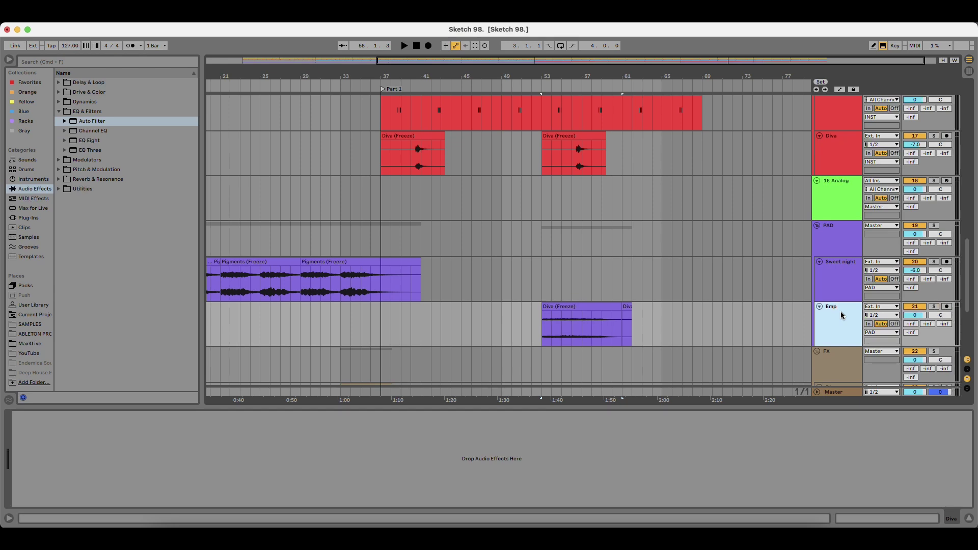
Consolidate the Emperor track's clips into one from bar 53 to 62, play it and set the track volume to -2.2 dB.
click(582, 307)
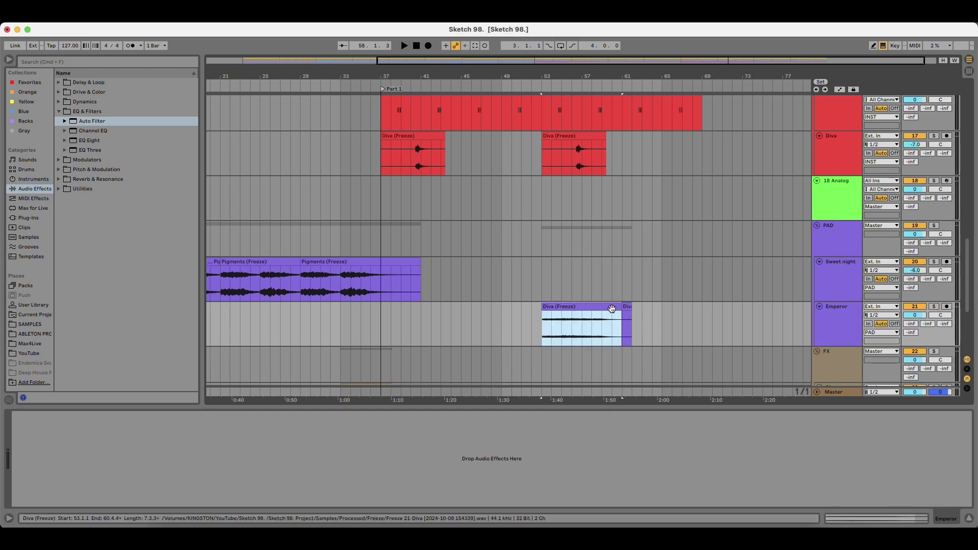
key(space)
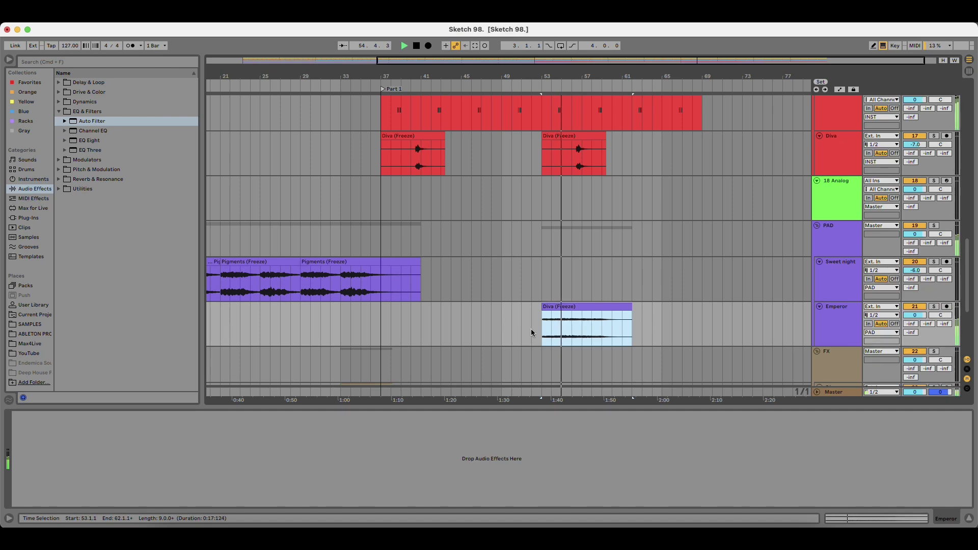
scroll(530, 336, down, 5)
drag(915, 209, 915, 217)
click(545, 233)
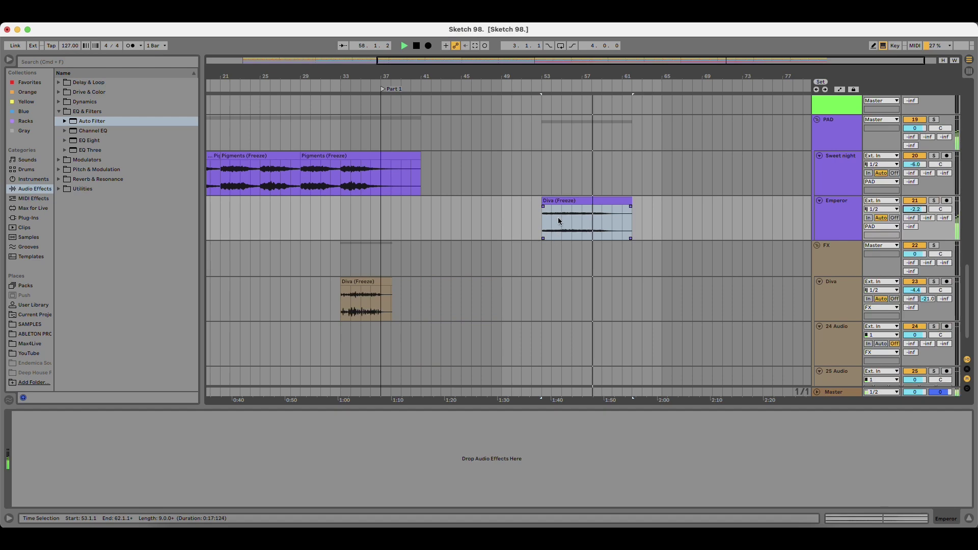
Play the arrangement from bar 52 and review the bass, instrument, percussion and drum tracks around the Emperor pad entry.
drag(580, 78, 520, 88)
click(434, 210)
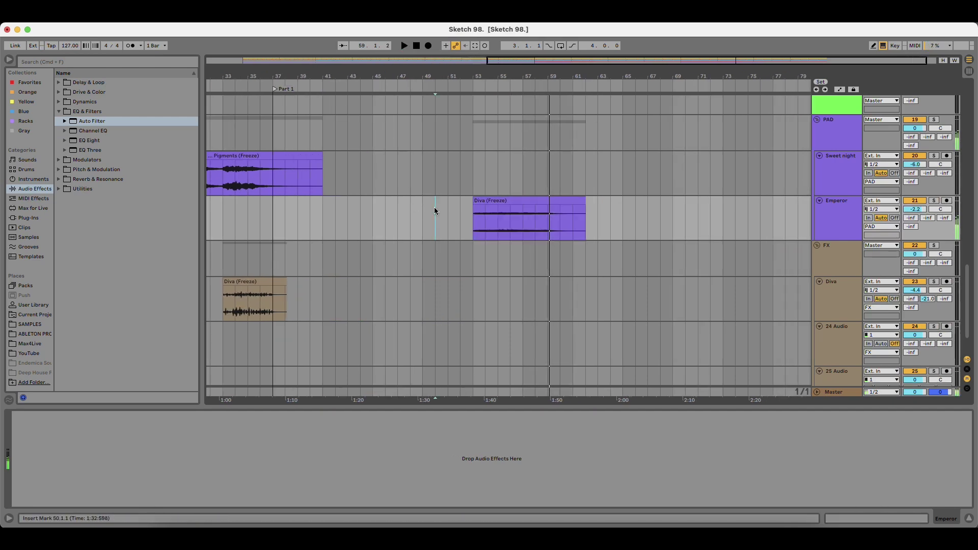
scroll(452, 243, up, 10)
key(space)
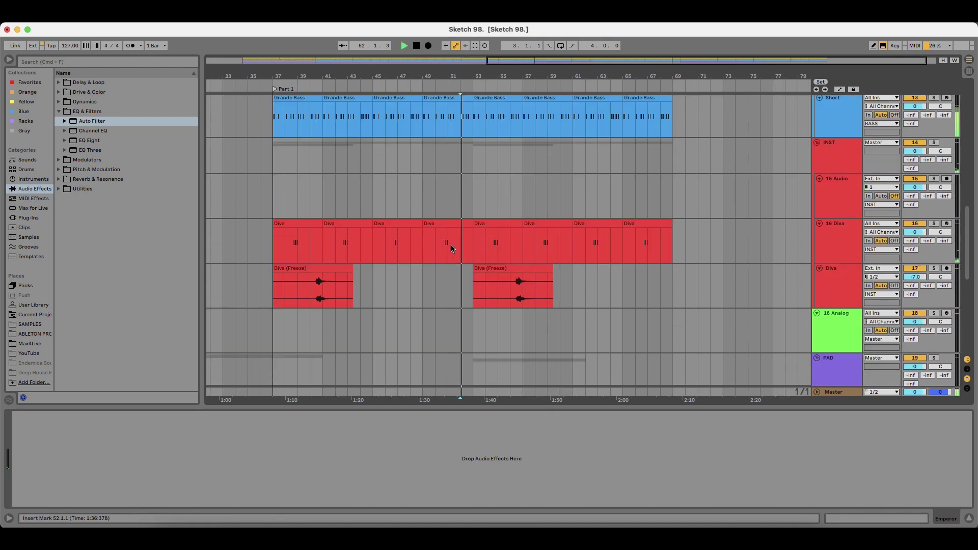
scroll(453, 250, down, 3)
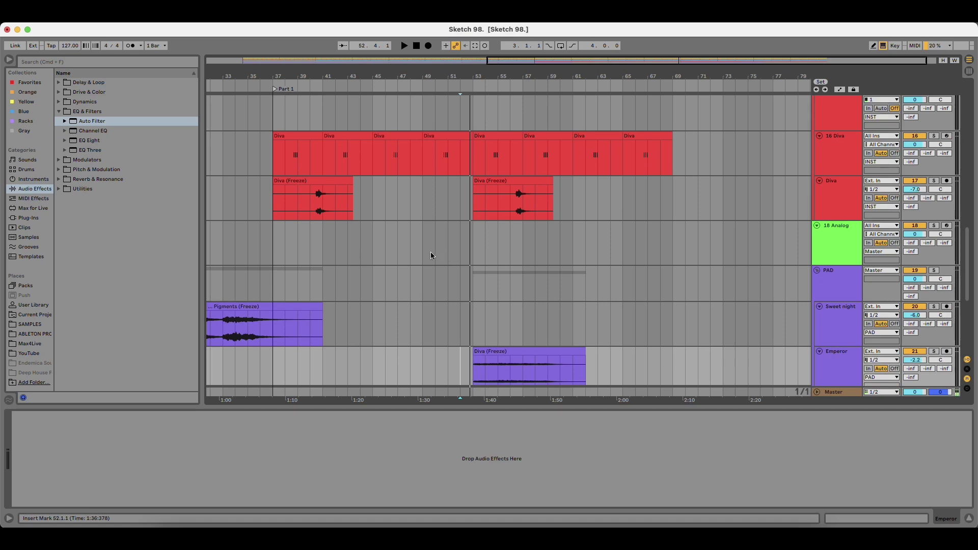
click(461, 253)
key(space)
key(space)
scroll(461, 254, up, 15)
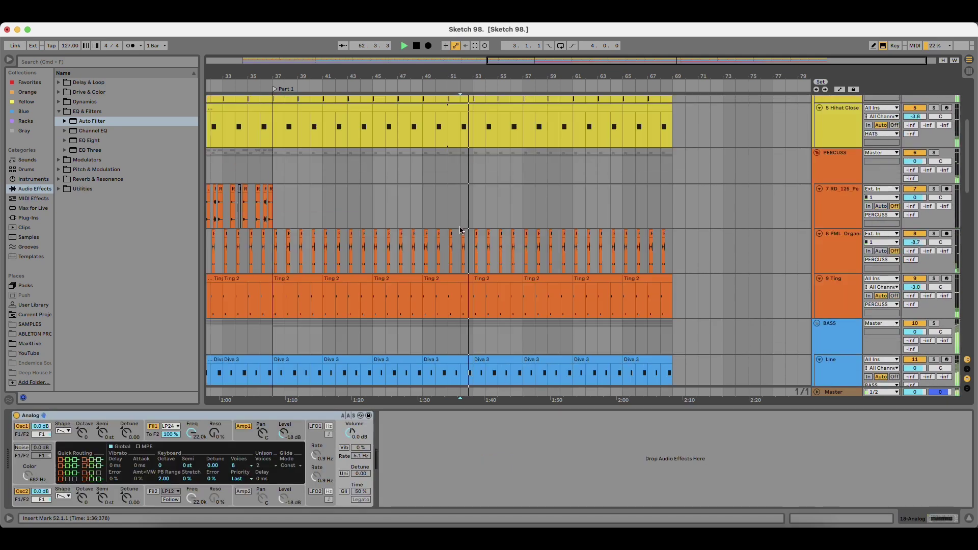
key(space)
key(space)
Delete the two Kick clips between bars 53 and 61 and select the following Kick clip.
click(505, 102)
key(Delete)
click(546, 102)
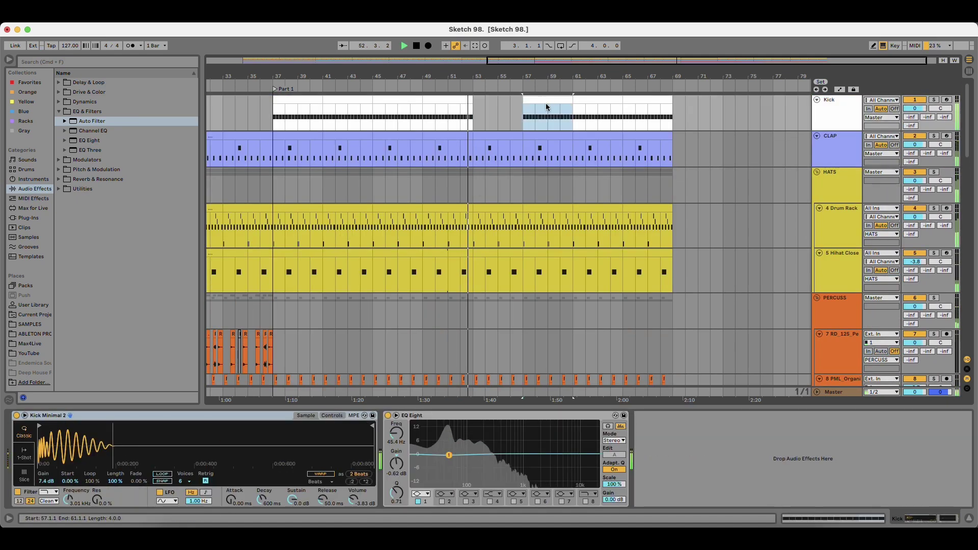
key(Delete)
click(583, 101)
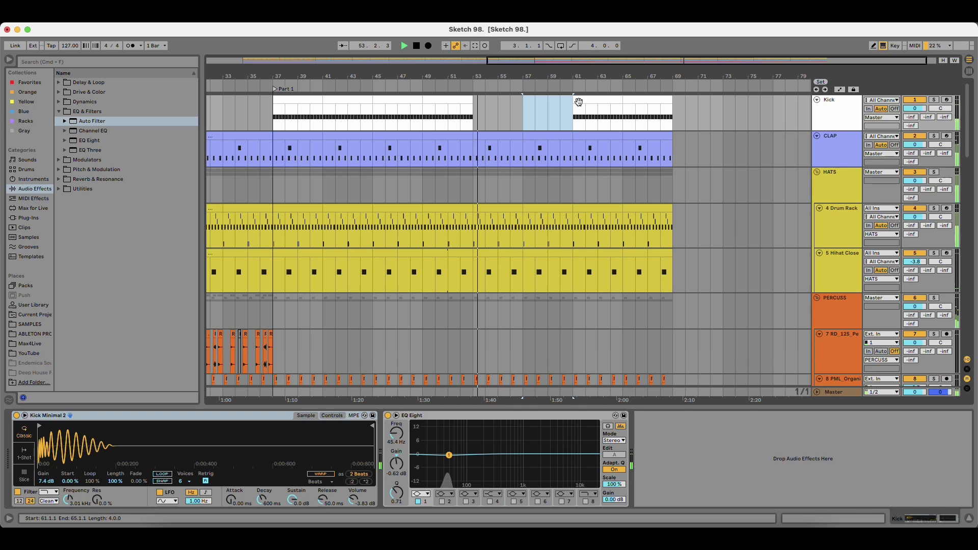
click(550, 104)
click(604, 100)
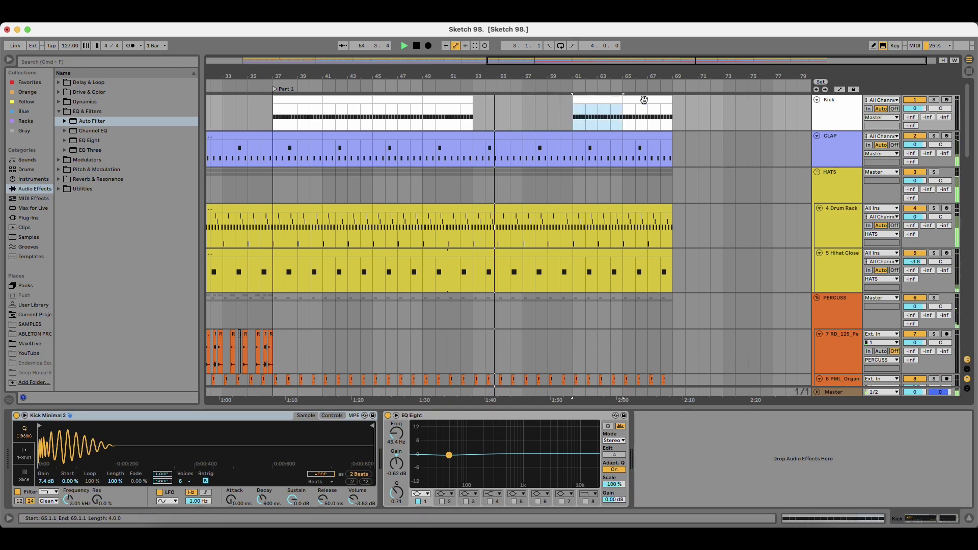
Delete the remaining Kick clips between bars 61 and 69.
key(Delete)
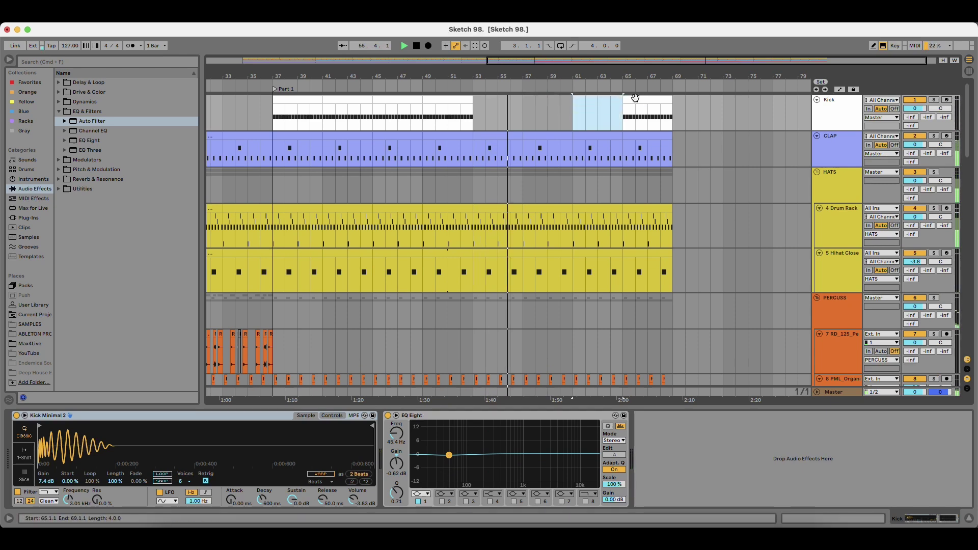
click(636, 99)
key(Delete)
Copy the Kick, CLAP and HATS clips from bars 37–53 to bars 69–85.
click(438, 136)
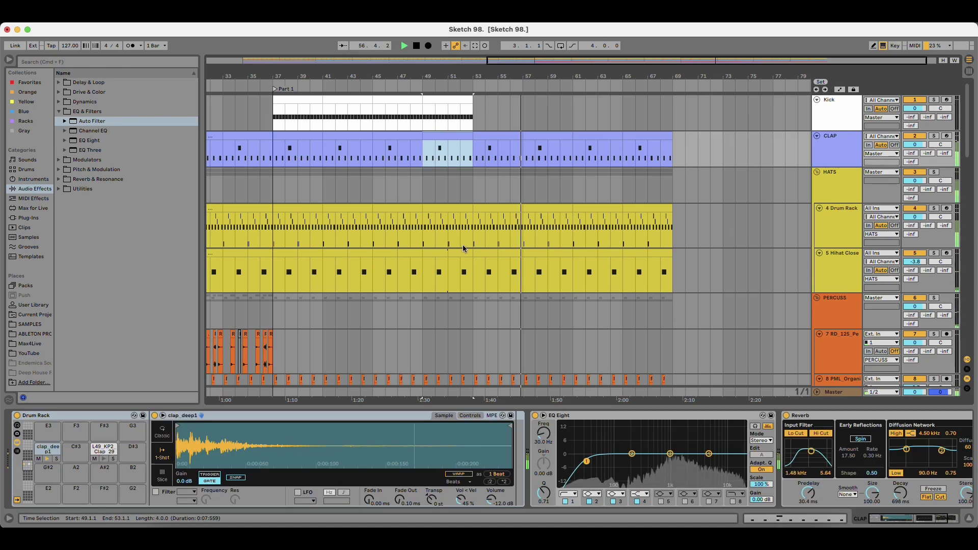
click(462, 252)
shift+click(304, 100)
drag(302, 100, 703, 123)
drag(637, 77, 594, 66)
Copy the Emperor clip to bar 61 and the Sweet night Pigments clip to bars 53, 61 and 69.
scroll(566, 224, down, 4)
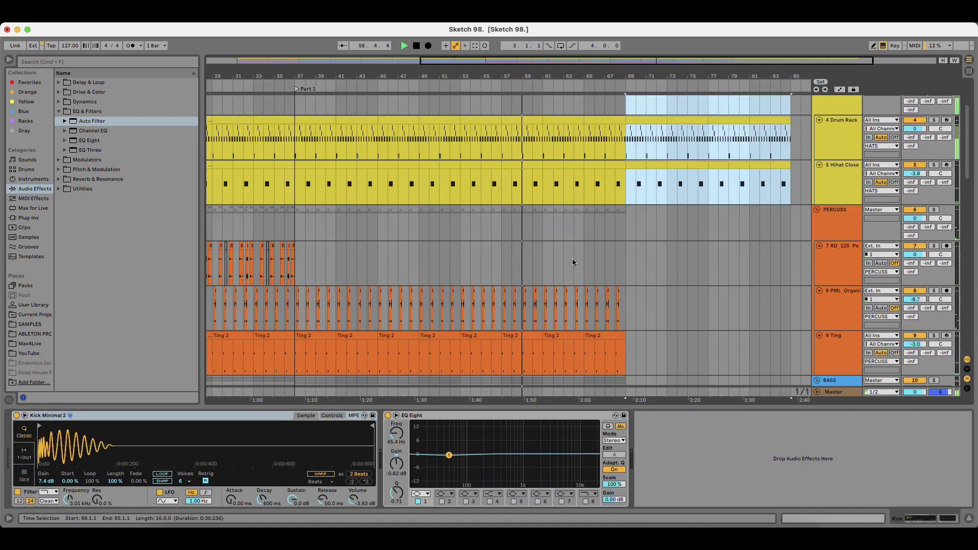
scroll(575, 273, down, 12)
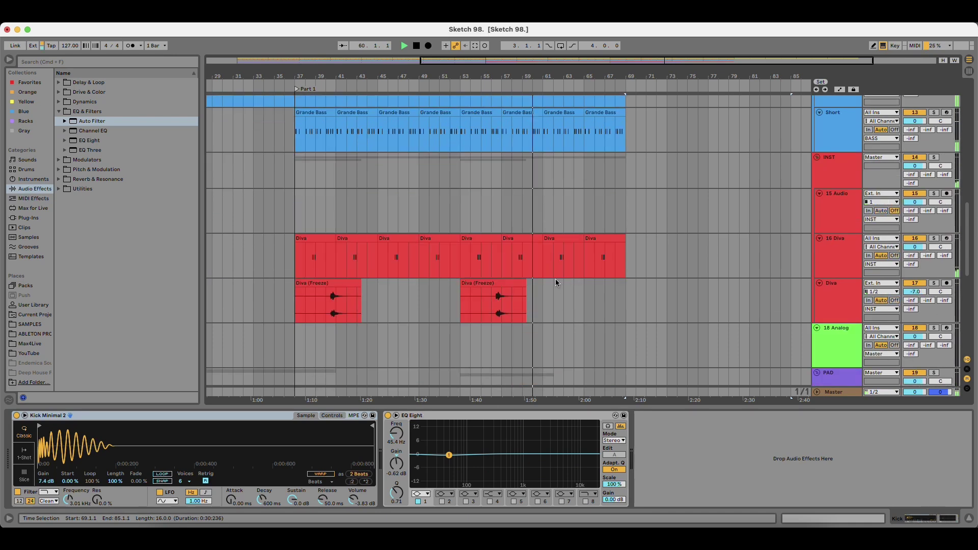
drag(507, 322, 590, 321)
scroll(490, 267, up, 3)
scroll(491, 268, down, 3)
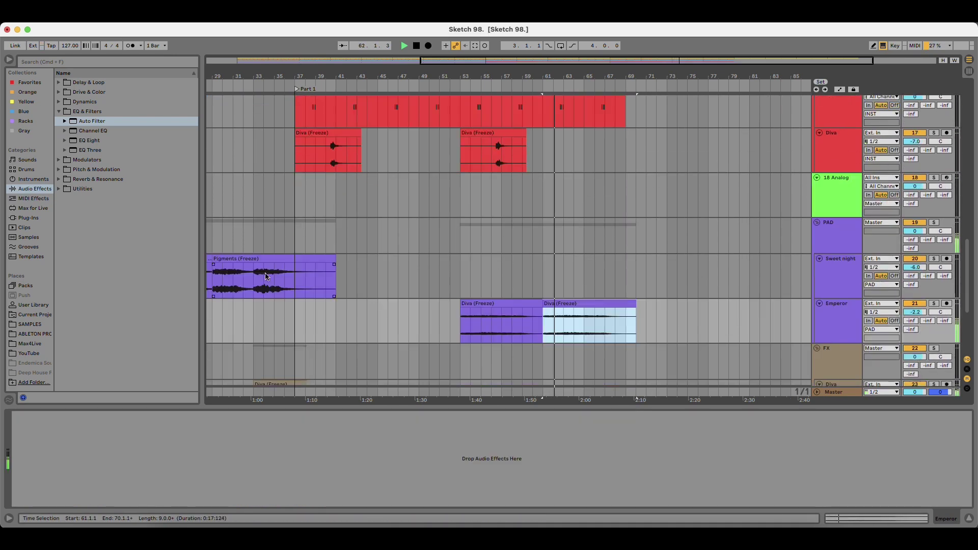
drag(296, 264, 666, 268)
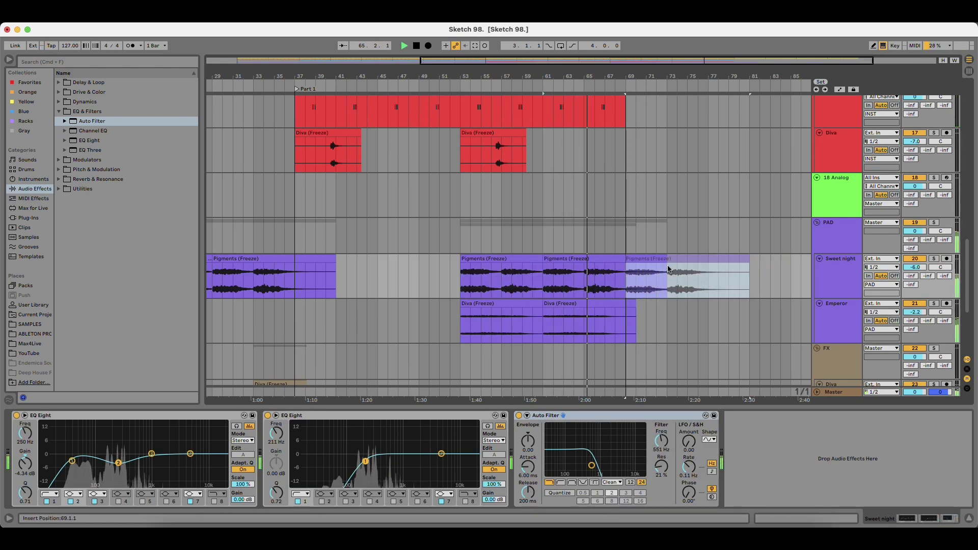
Duplicate the clips of the two Diva instrument tracks from bars 53–69 to bars 69–85.
scroll(528, 256, up, 3)
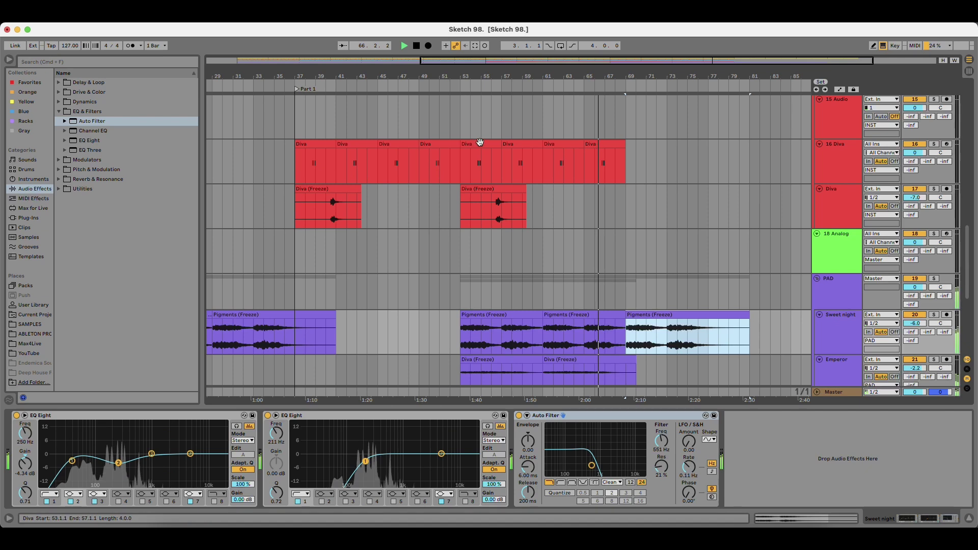
click(481, 148)
shift+click(627, 202)
Duplicate the Ting, Line, Bulb, Short and PML_Organica conga loop clips from bars 53–69 to bars 69–85.
scroll(627, 202, up, 10)
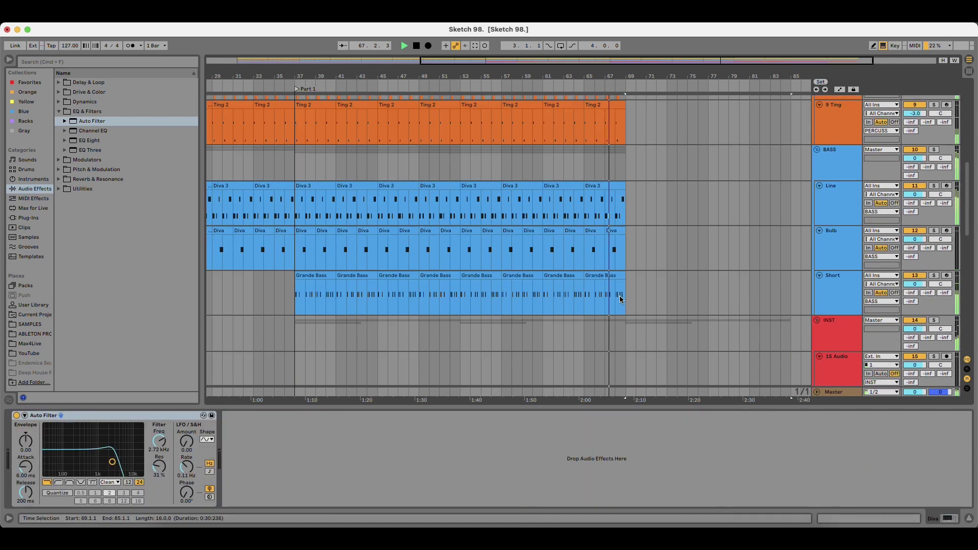
click(614, 277)
shift+click(474, 104)
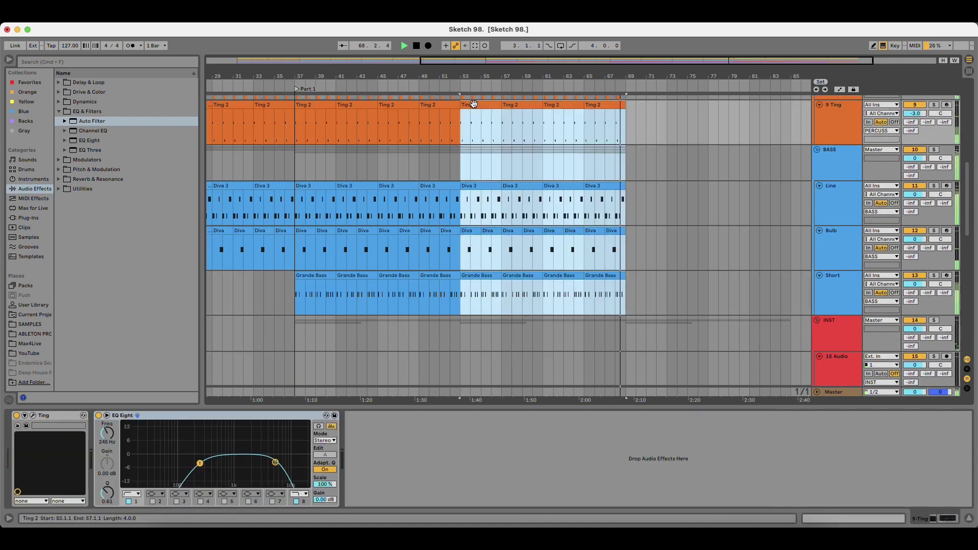
key(super+d)
scroll(516, 250, up, 5)
scroll(515, 250, up, 3)
drag(627, 243, 464, 249)
key(super+d)
Play the arrangement from bar 68 and review the bass, instrument, pad and FX tracks.
scroll(530, 272, up, 3)
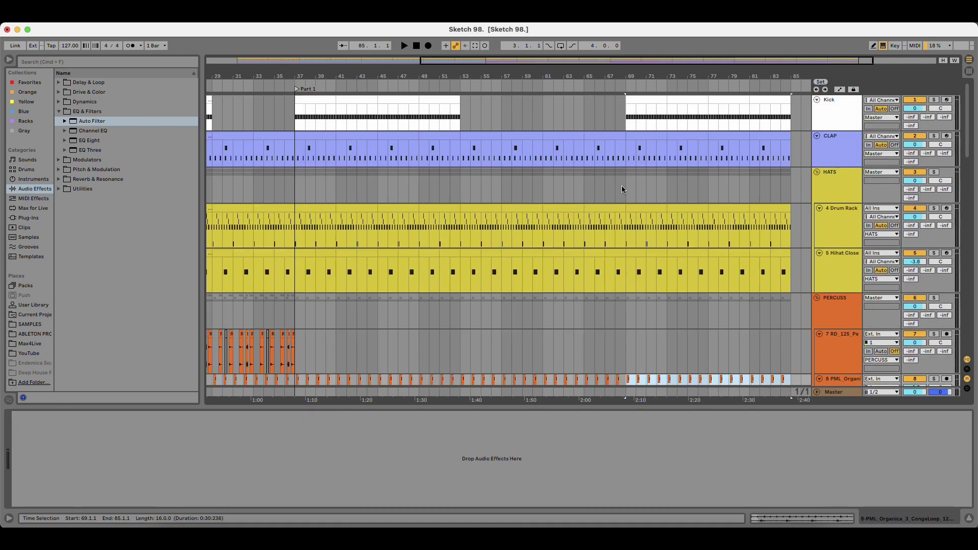
click(620, 191)
key(space)
mouse_move(631, 78)
mouse_down()
mouse_move(530, 81)
mouse_move(648, 66)
mouse_move(641, 71)
mouse_up()
scroll(597, 267, down, 7)
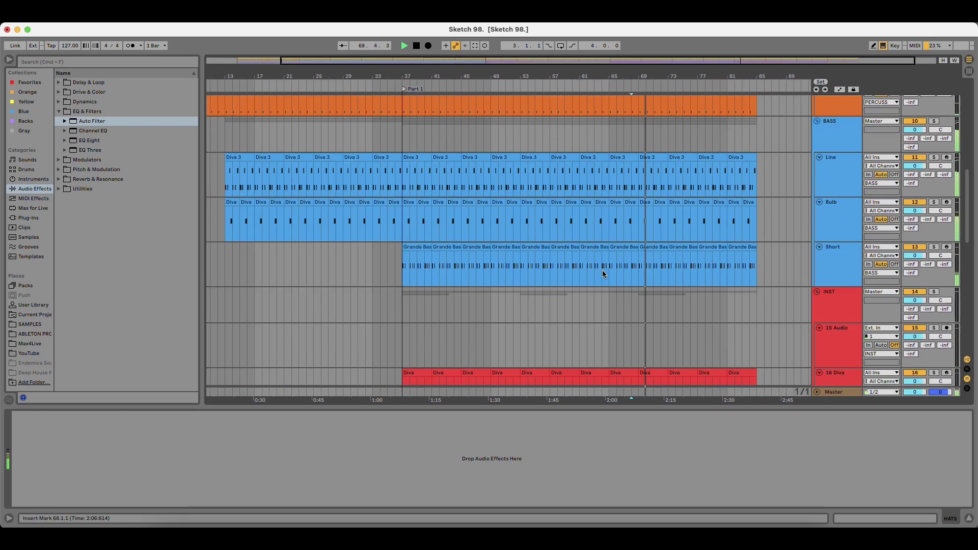
scroll(602, 272, down, 10)
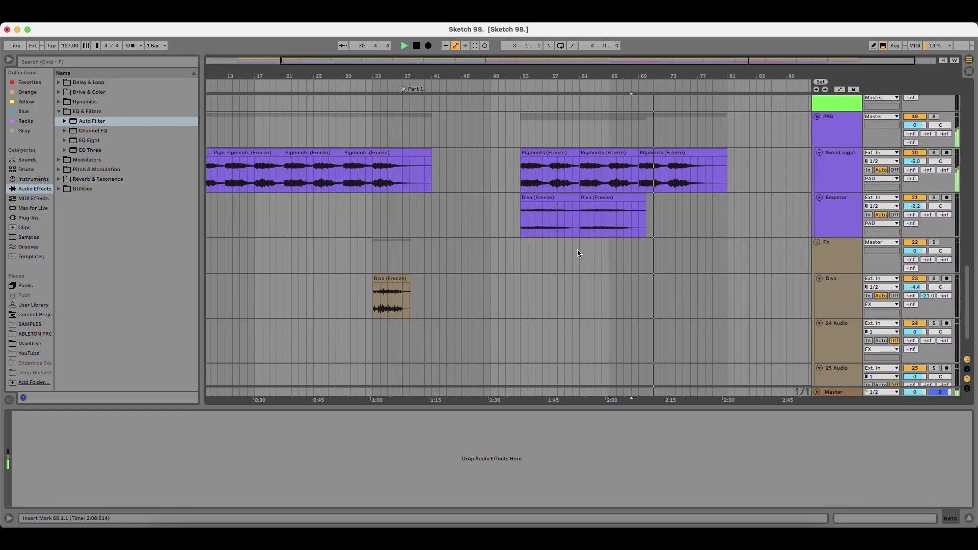
Add a locator at bar 53 and name it Break.
click(521, 123)
right_click(520, 88)
click(535, 116)
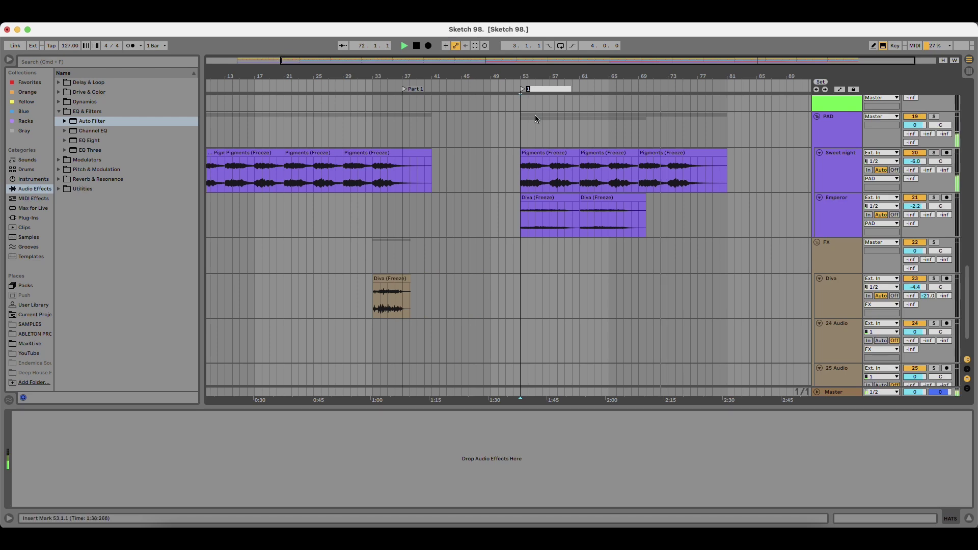
text(Break)
key(Return)
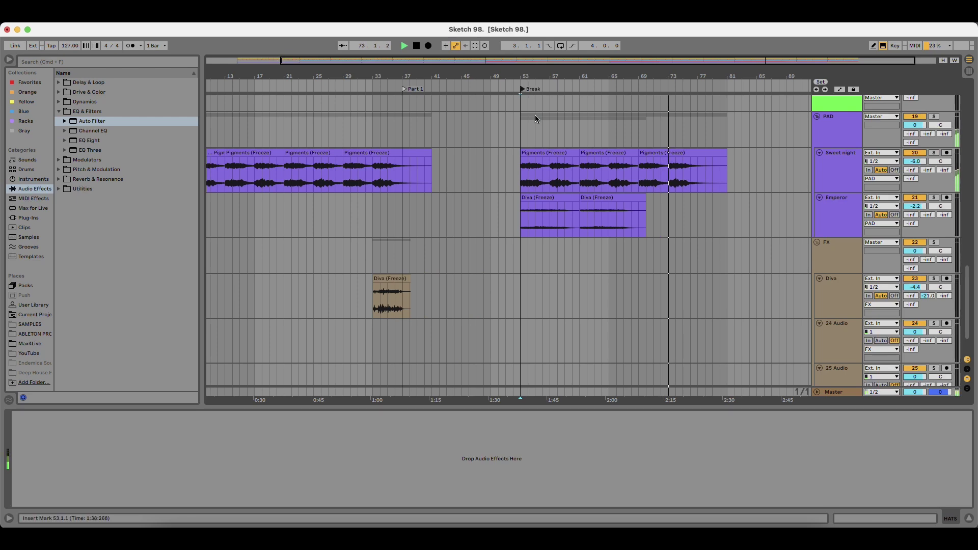
Play the arrangement from bar 49 into the break and place the insert marker at bar 50 on the FX Diva track.
scroll(562, 260, up, 2)
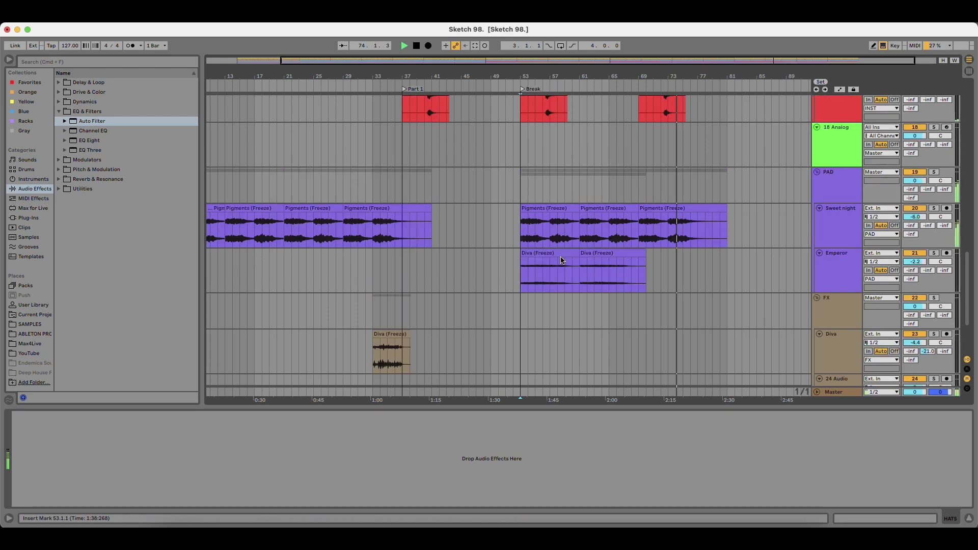
scroll(562, 260, up, 2)
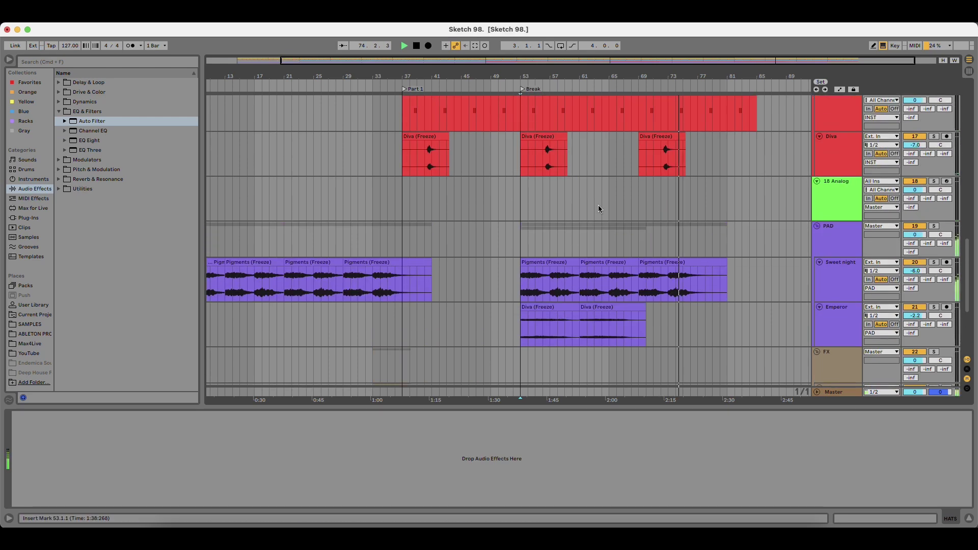
click(604, 94)
key(space)
drag(633, 79, 588, 117)
scroll(509, 217, down, 6)
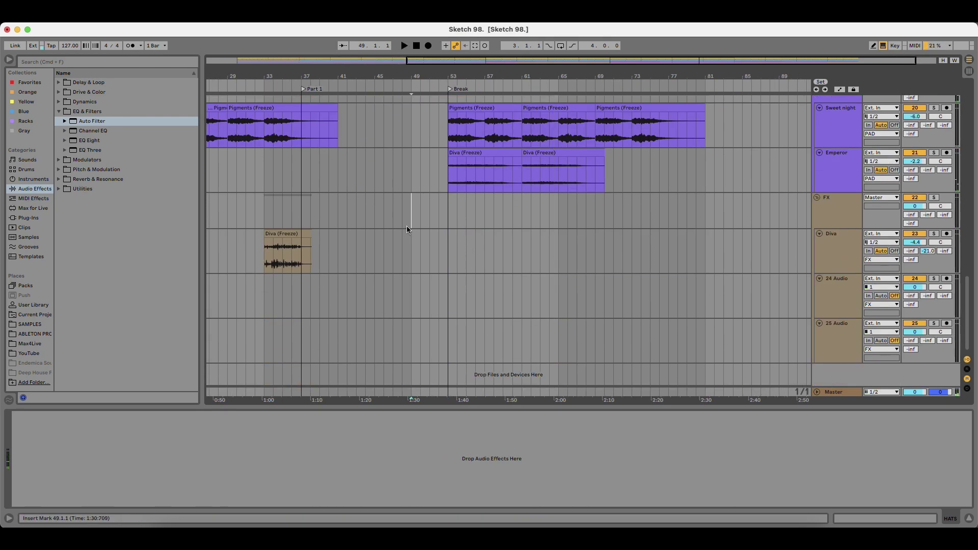
click(421, 258)
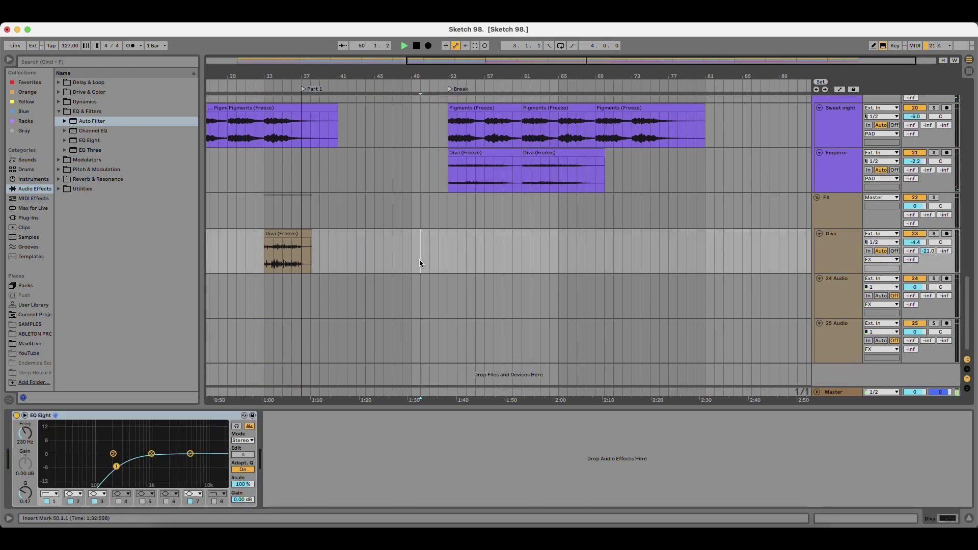
Open the Ambient Cinematic folder within the EFFECTS samples and check the Glitch-o-Matic samples.
click(45, 325)
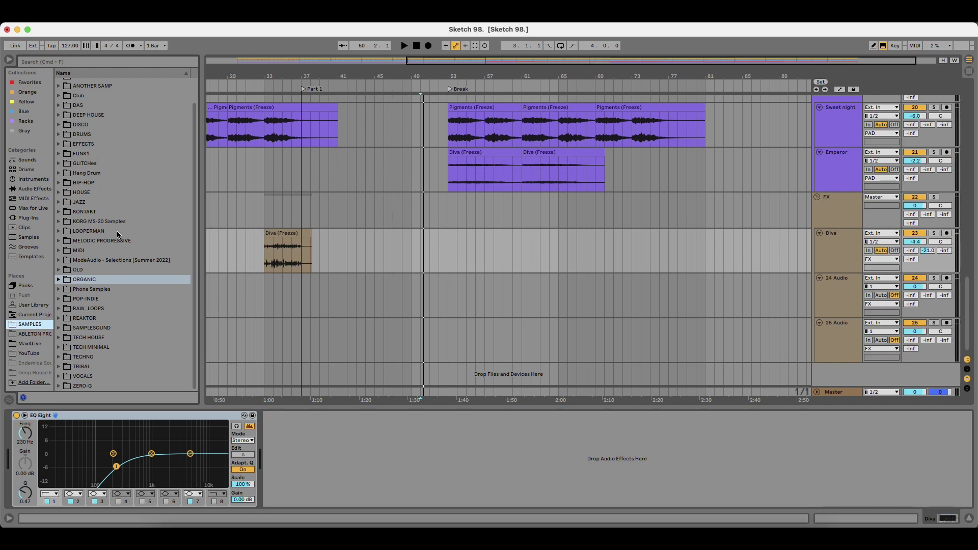
double_click(101, 144)
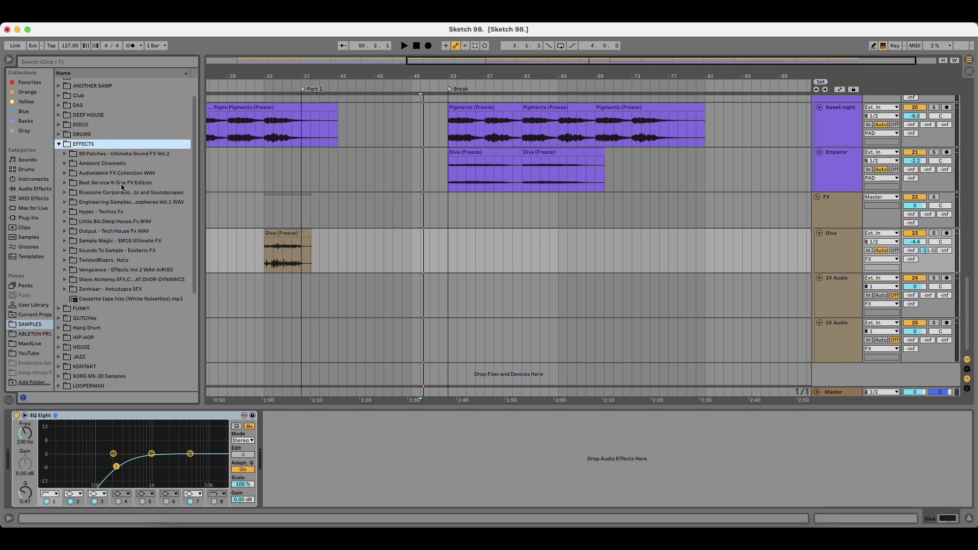
double_click(105, 166)
key(Right)
key(Down)
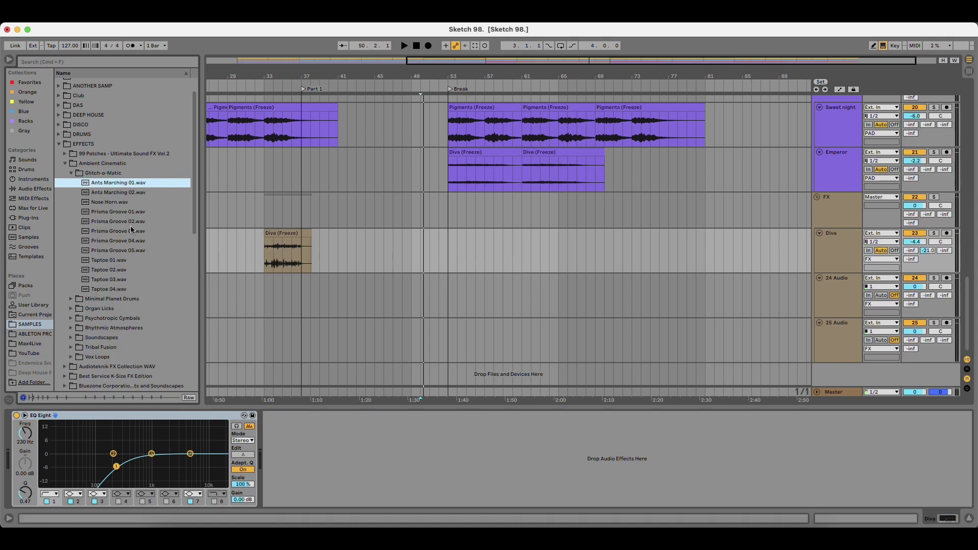
click(141, 245)
key(Left)
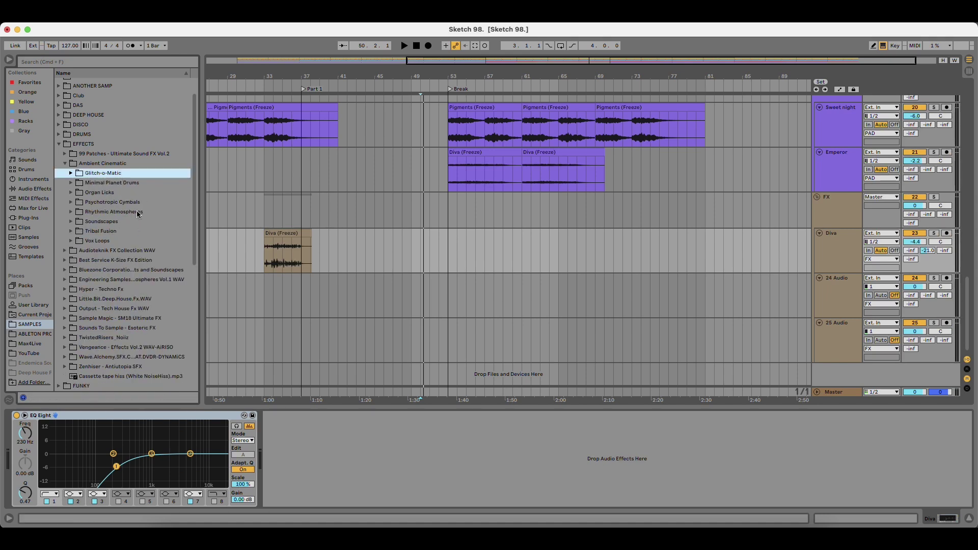
Check the Vox Loops and Tribal Fusion sample folders for a break effect.
click(132, 239)
key(Right)
key(Down)
key(Left)
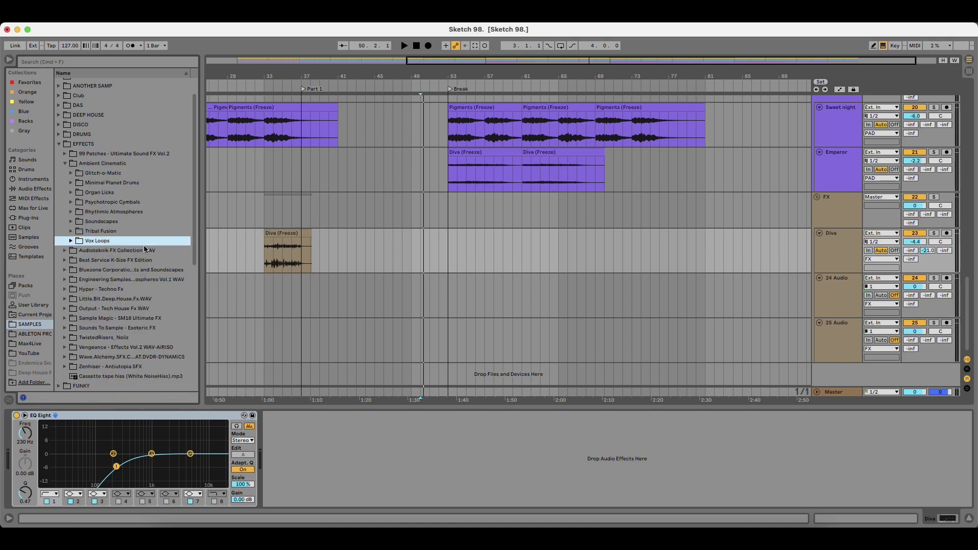
key(Up)
key(Right)
key(Left)
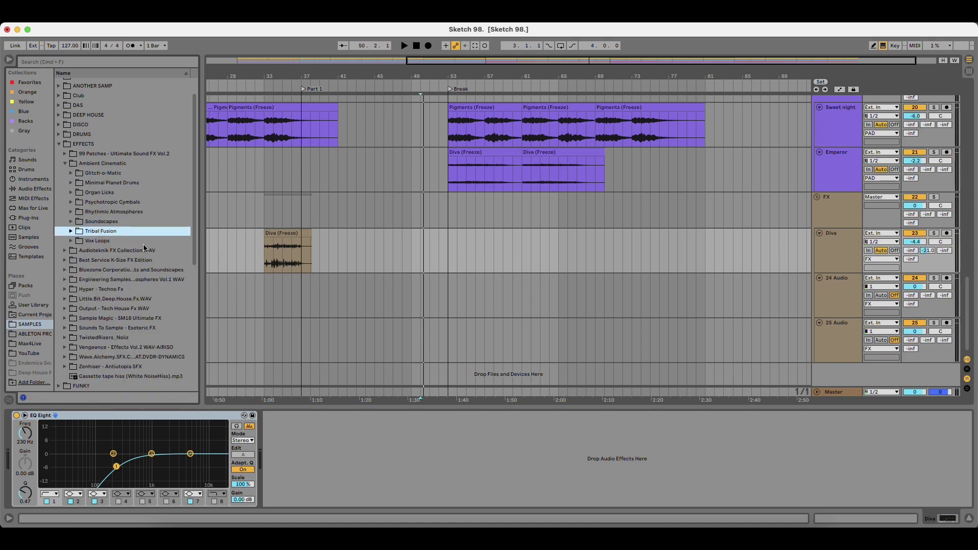
Preview the samples in the Minimal Planet Drums folder one after another.
click(121, 183)
key(Right)
key(Down)
key(Down)
key(Down)
key(Down)
key(Down)
key(Down)
key(Down)
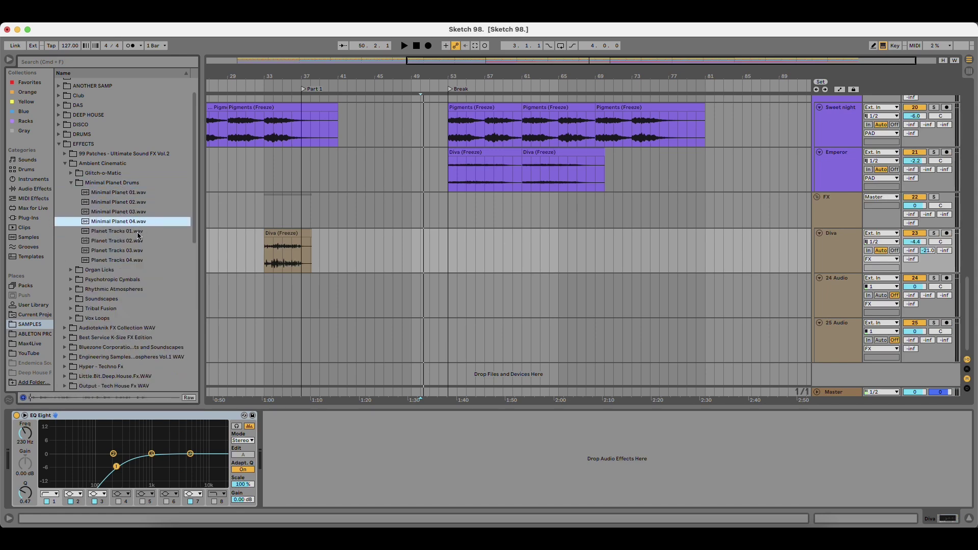
scroll(138, 255, down, 1)
key(Down)
key(Down)
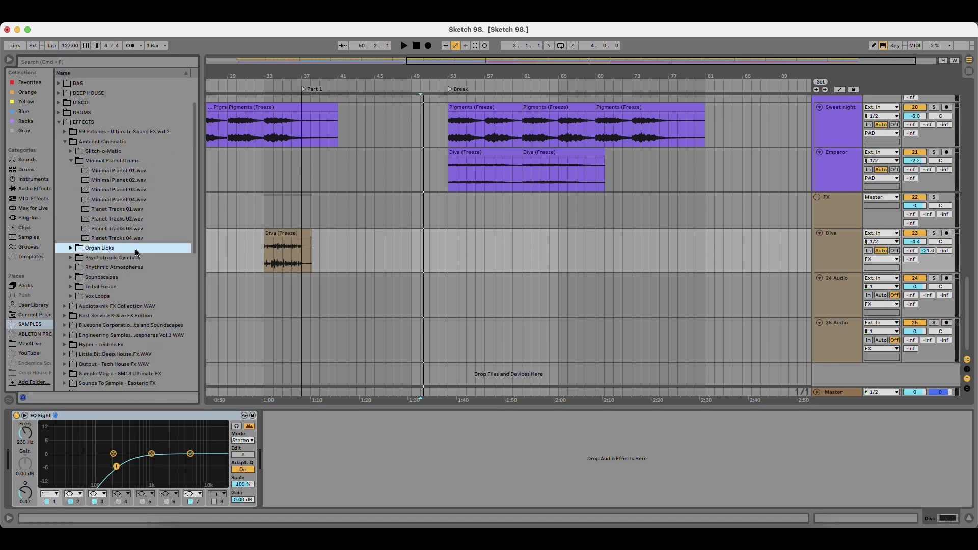
Check the Organ Licks folder and preview Cymbal Mood 01.wav from the Psychotropic Cymbals folder.
key(Right)
key(Down)
key(Left)
key(Down)
key(Right)
key(Down)
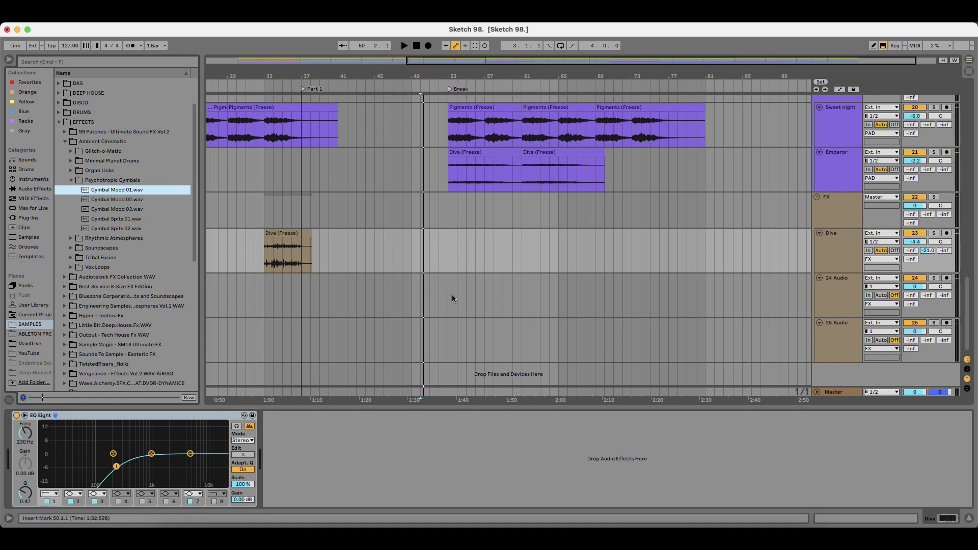
Place Cymbal Mood 01.wav on audio track 24 at bar 53, play it in context and collapse the Psychotropic Cymbals folder.
scroll(453, 299, up, 3)
scroll(459, 305, down, 2)
drag(128, 191, 448, 335)
key(space)
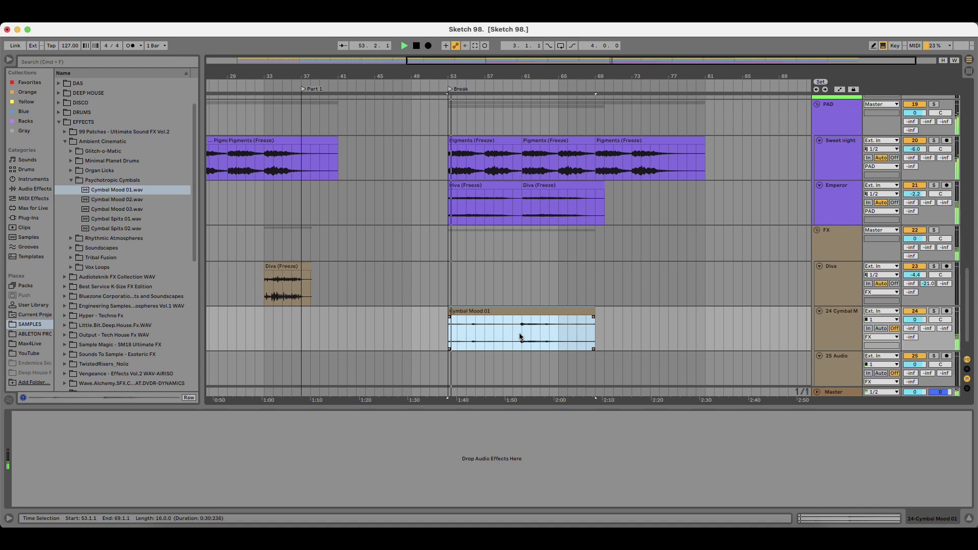
click(581, 311)
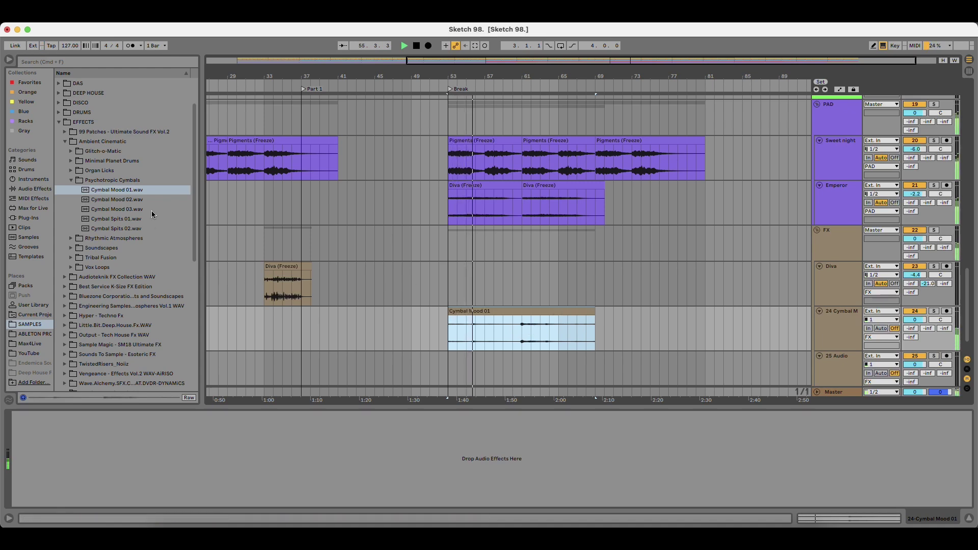
click(130, 180)
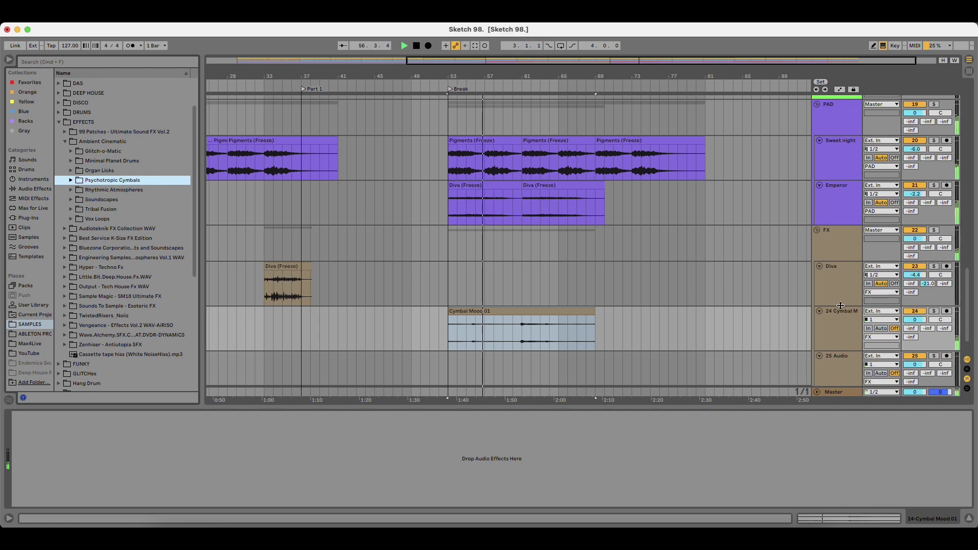
click(106, 144)
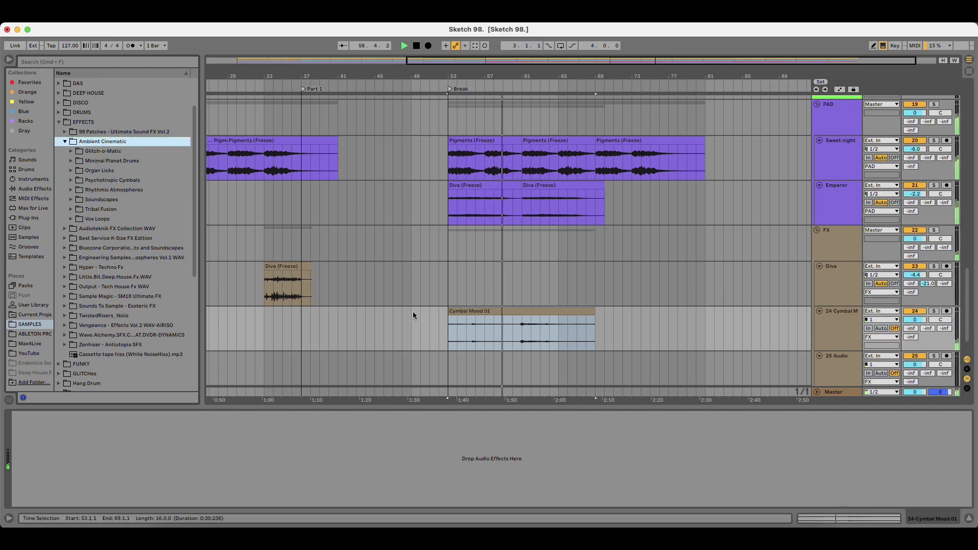
Copy the FX Diva clip to bar 65 and set the Cymbal Mood track's volume to -3.5 dB.
drag(275, 275, 575, 278)
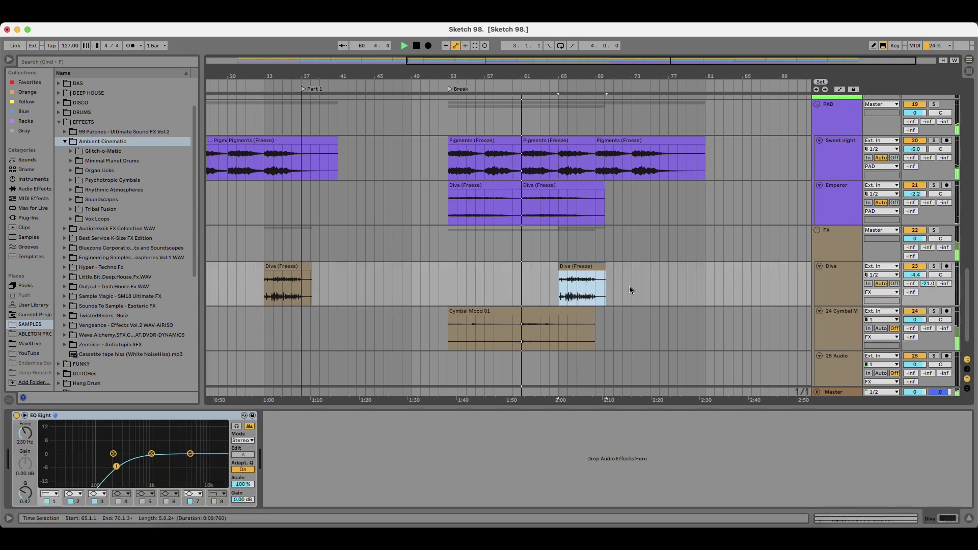
drag(915, 319, 915, 328)
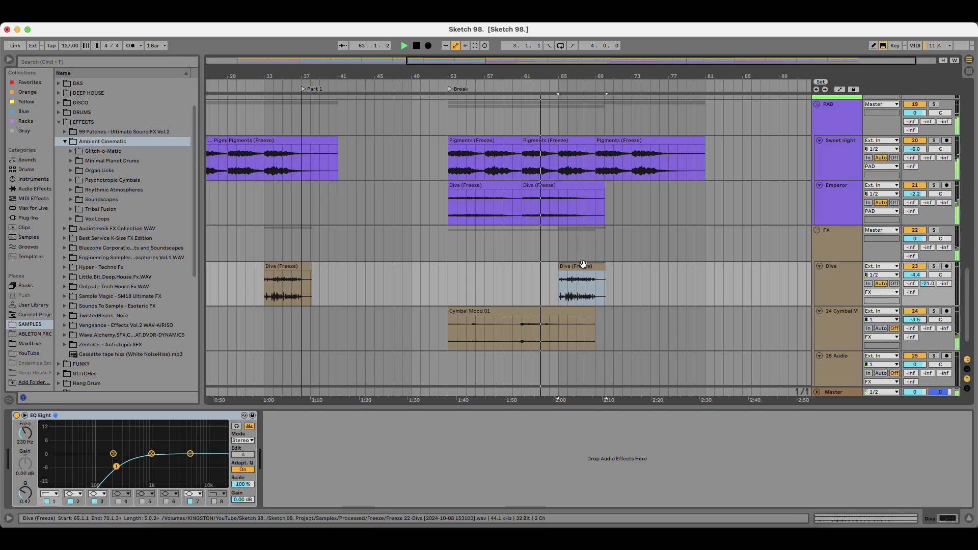
Add a locator at bar 69, where the full section with the kick begins.
scroll(583, 264, up, 6)
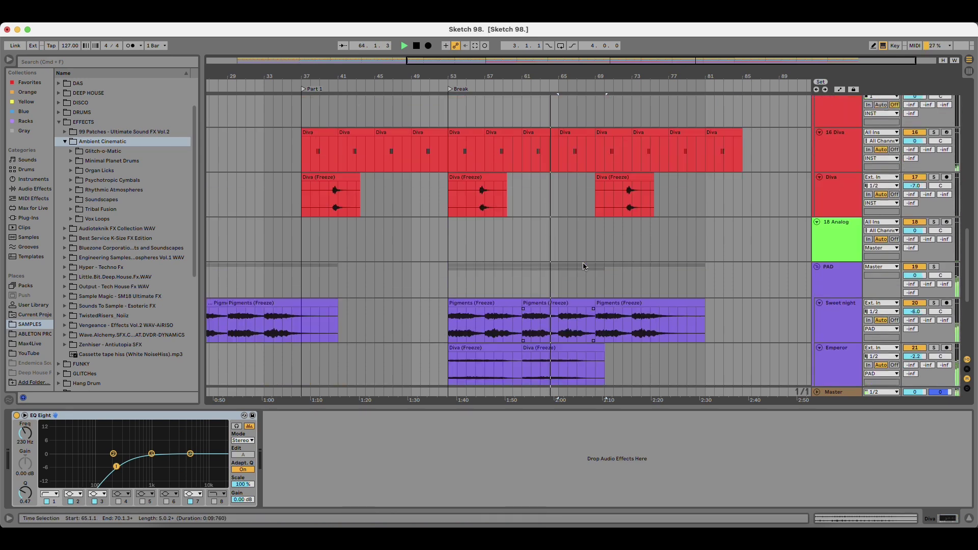
right_click(600, 90)
click(605, 92)
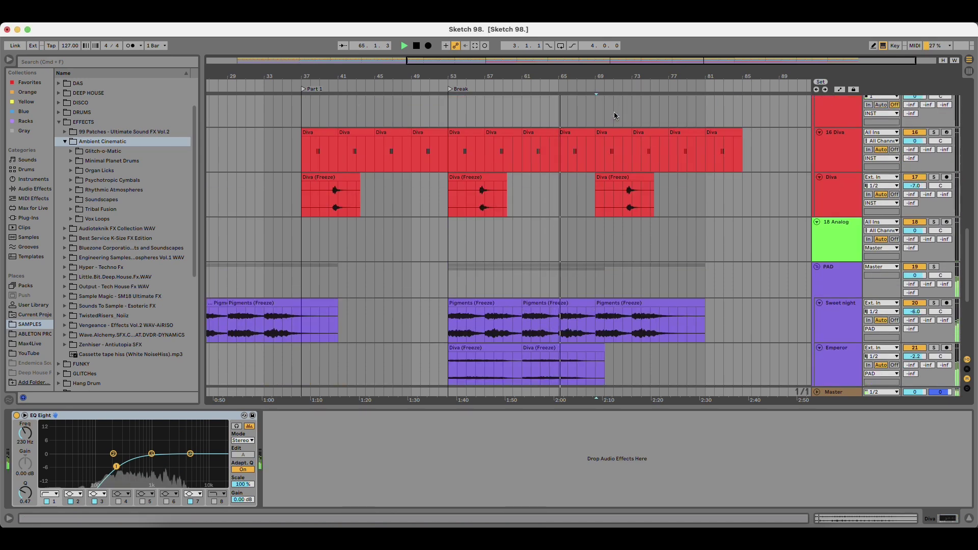
scroll(599, 263, down, 4)
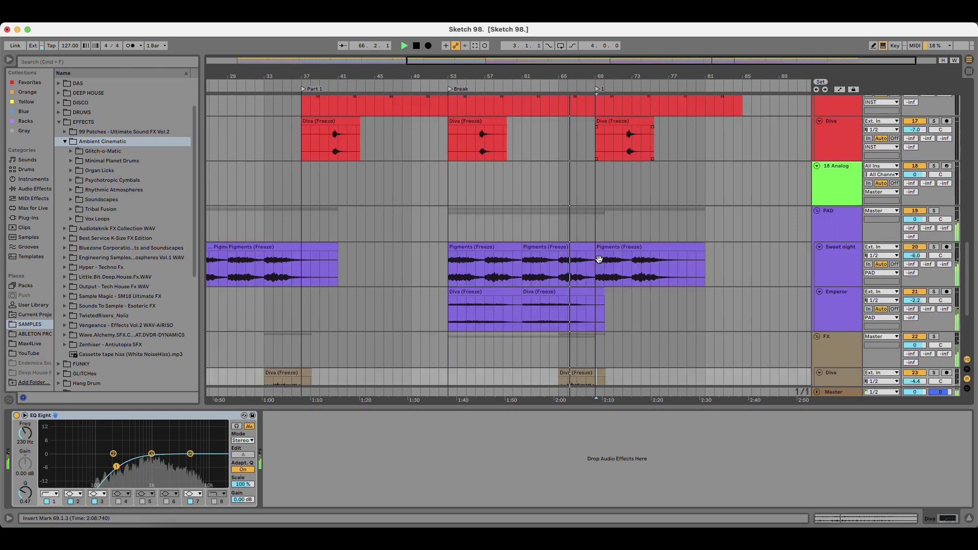
scroll(609, 269, down, 1)
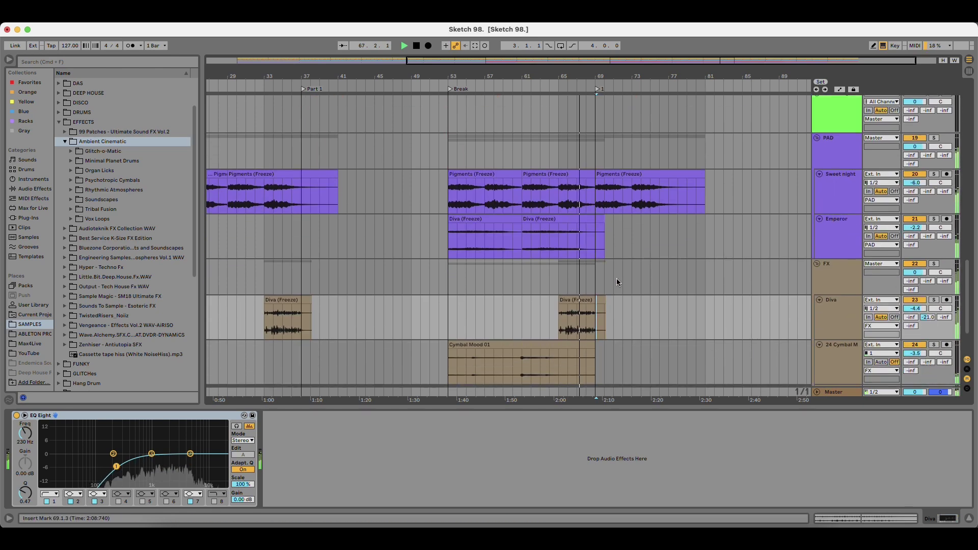
scroll(612, 288, up, 6)
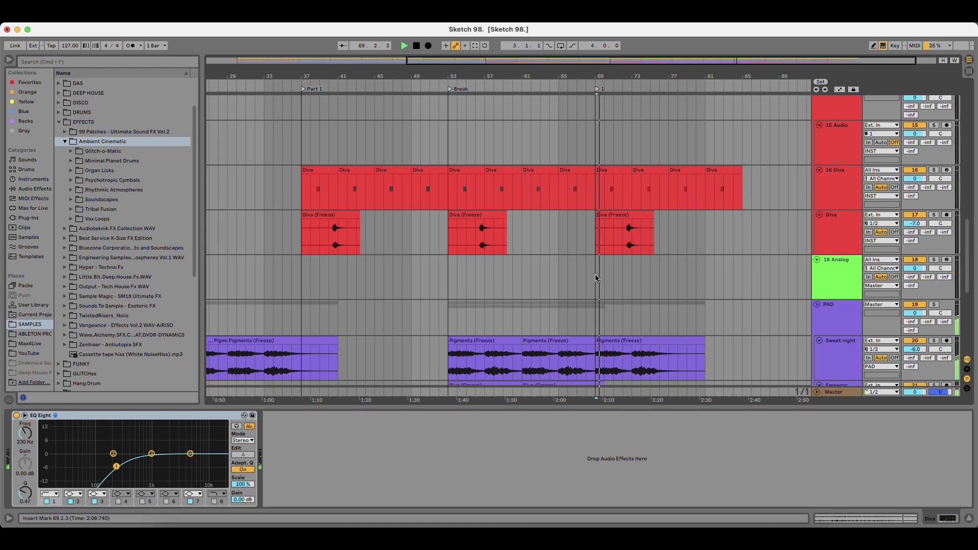
Solo the 4 Drum Rack track and, in its EQ Eight, boost band 7 by 2.60 dB at 7.58 kHz with Q 0.57 and disable band 2.
scroll(601, 286, up, 20)
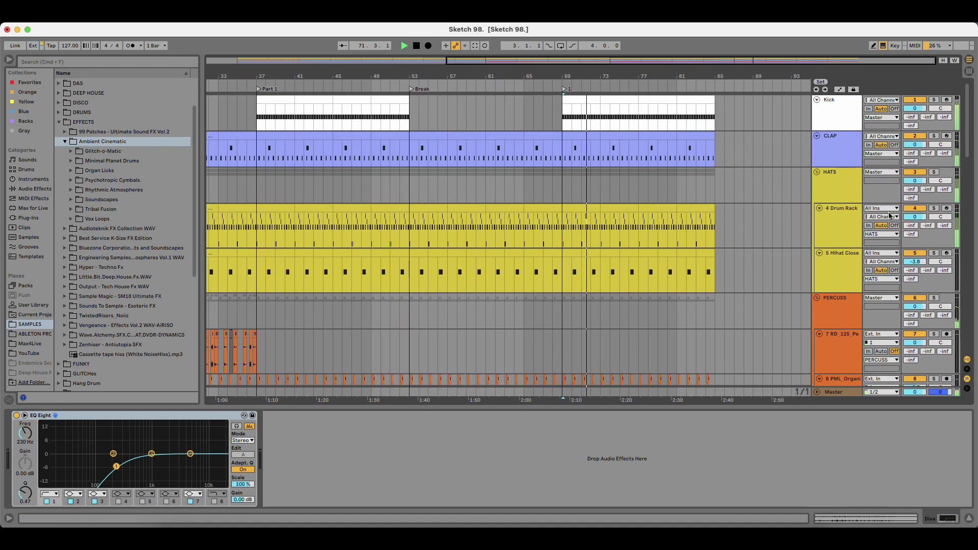
click(844, 222)
click(934, 208)
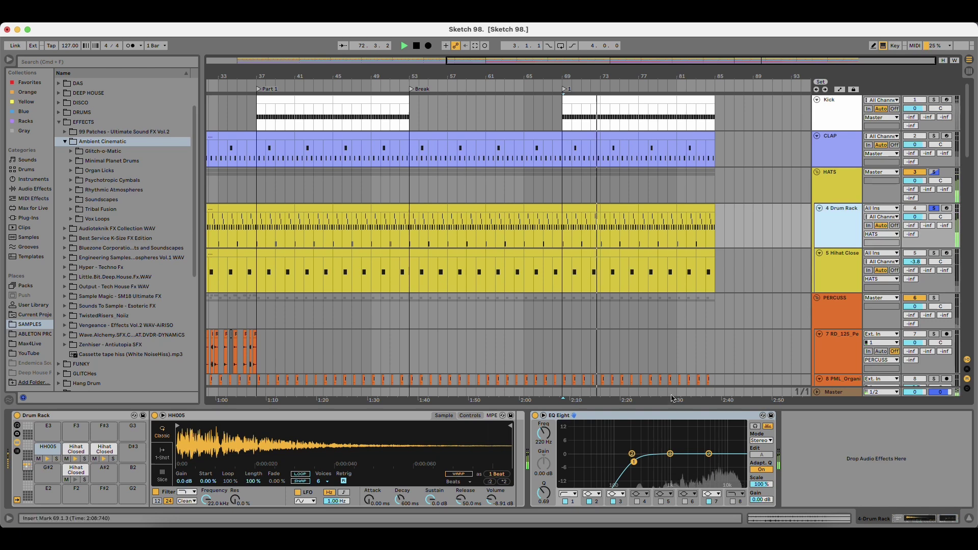
drag(709, 454, 718, 447)
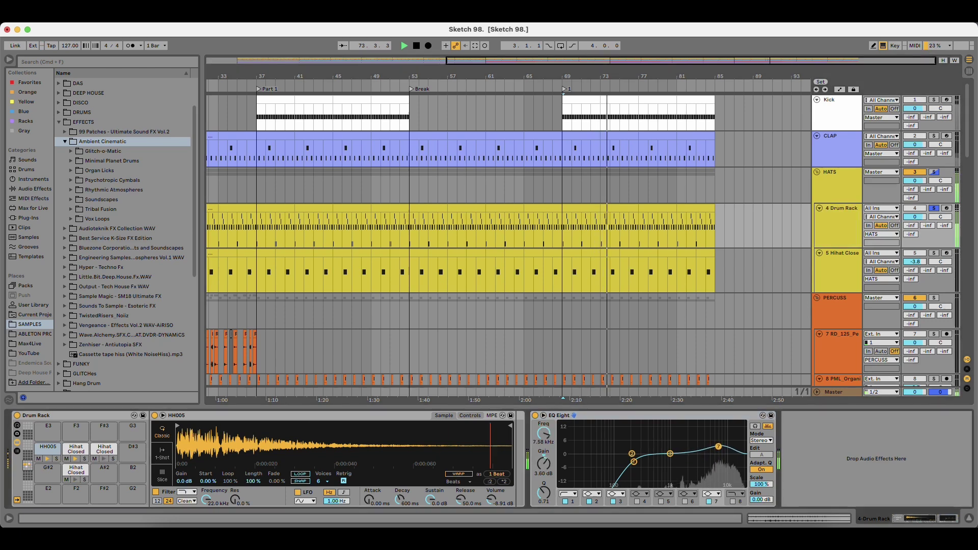
click(589, 502)
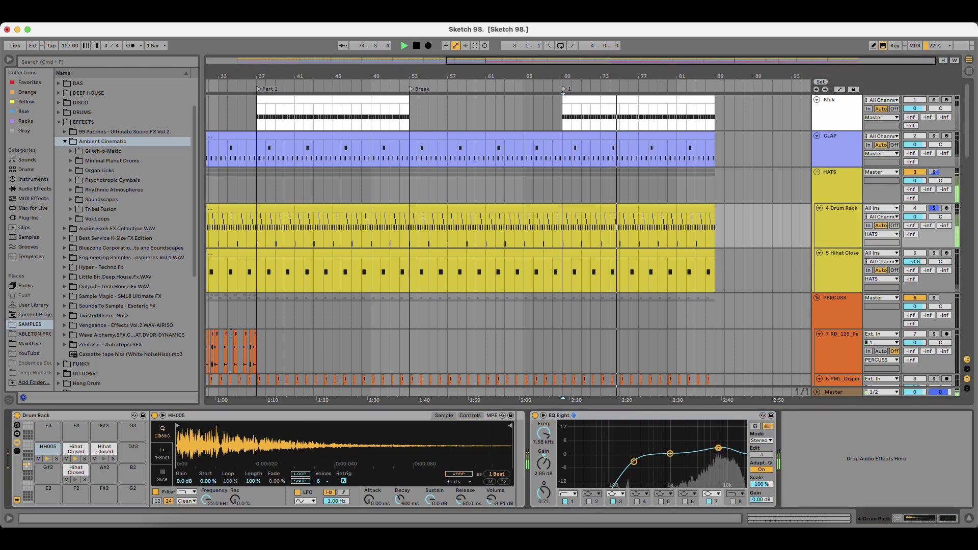
drag(718, 448, 719, 449)
drag(543, 492, 543, 498)
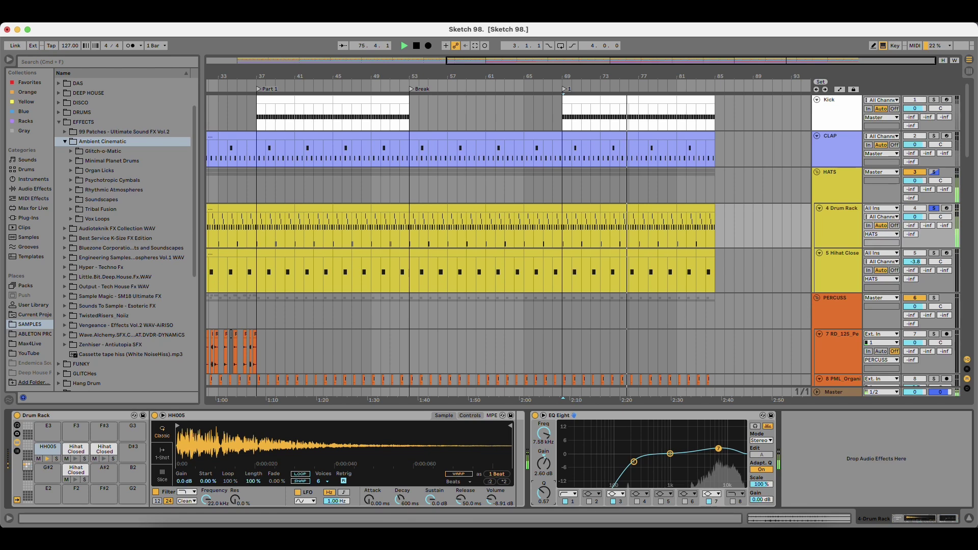
Disable EQ Eight bands 2 and 3 on the Hihat Closed Reverb track and play the full section from bar 69.
click(847, 265)
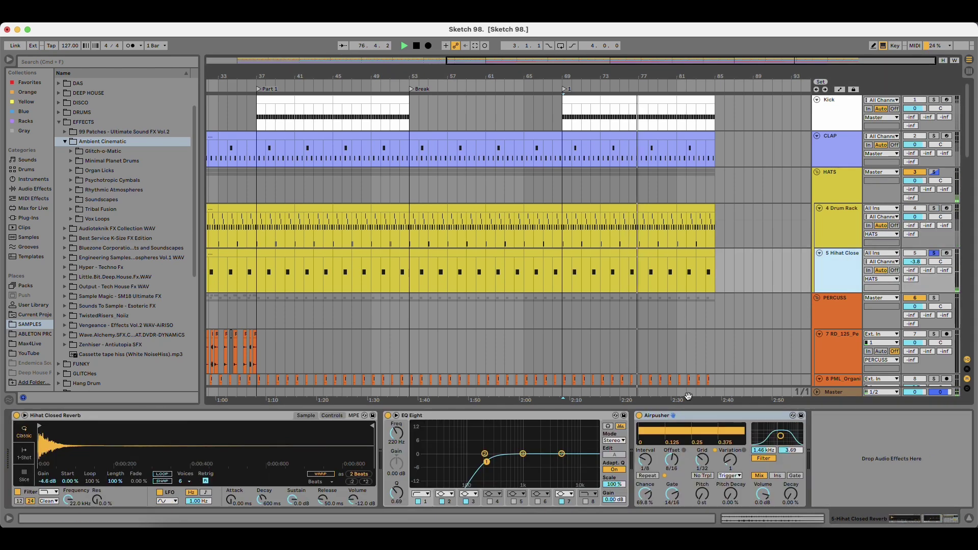
click(466, 502)
click(650, 273)
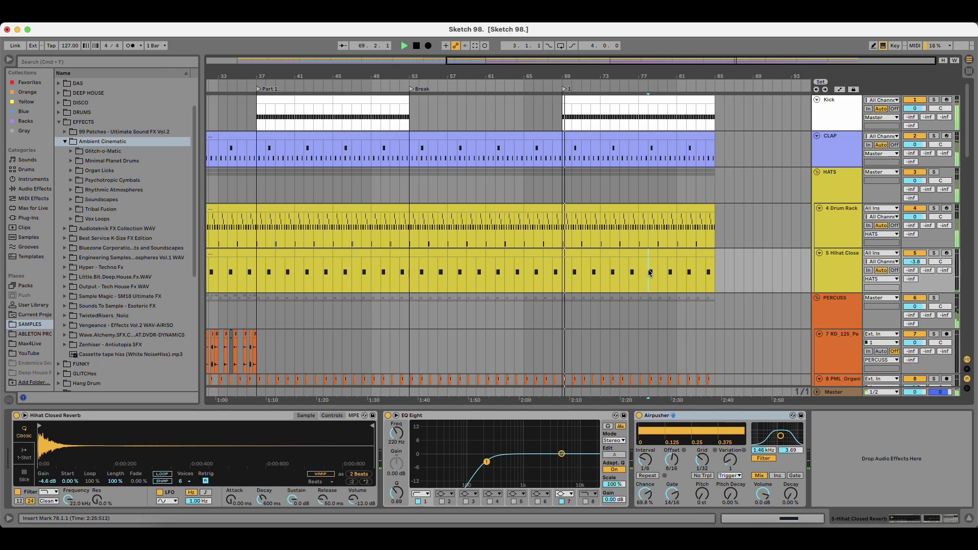
scroll(661, 291, down, 1)
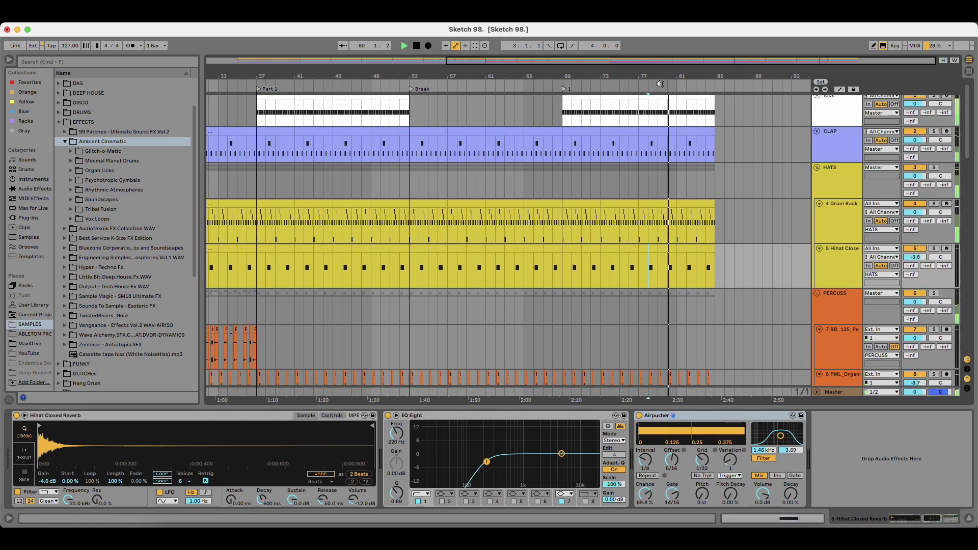
scroll(739, 255, down, 2)
key(space)
Add an audio track below the Hihat Closed Reverb track and preview Warp Wave Drum 01.wav from the Rhythmic Atmospheres folder.
click(852, 271)
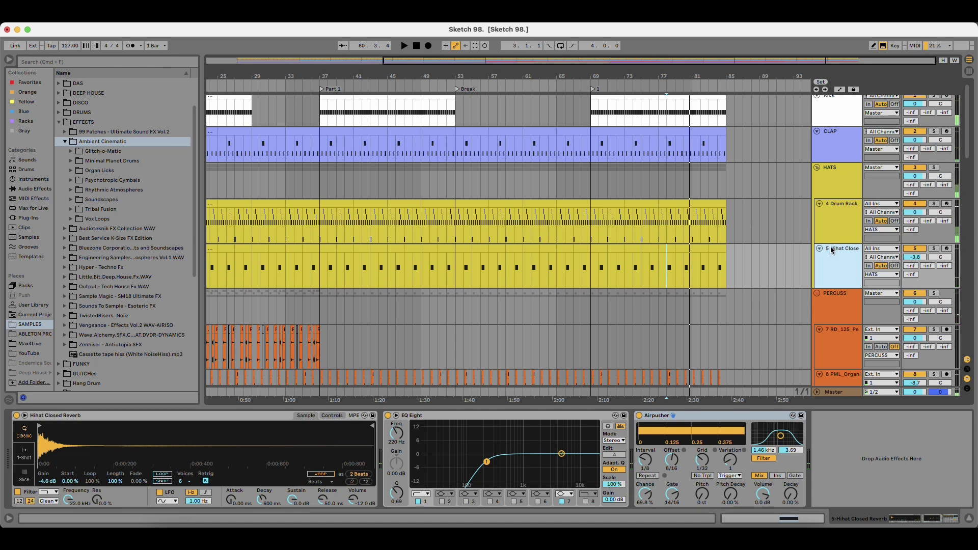
key(super+t)
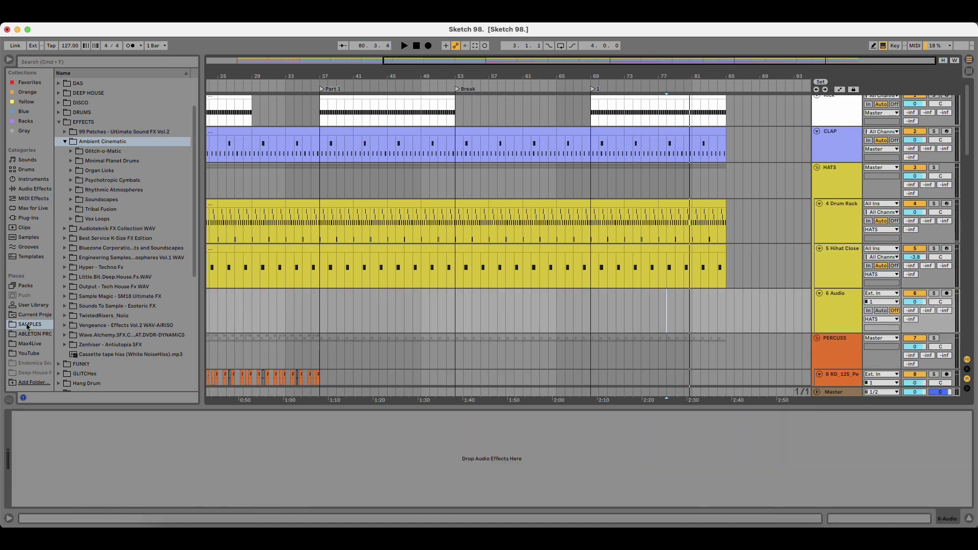
click(101, 130)
click(108, 142)
click(115, 190)
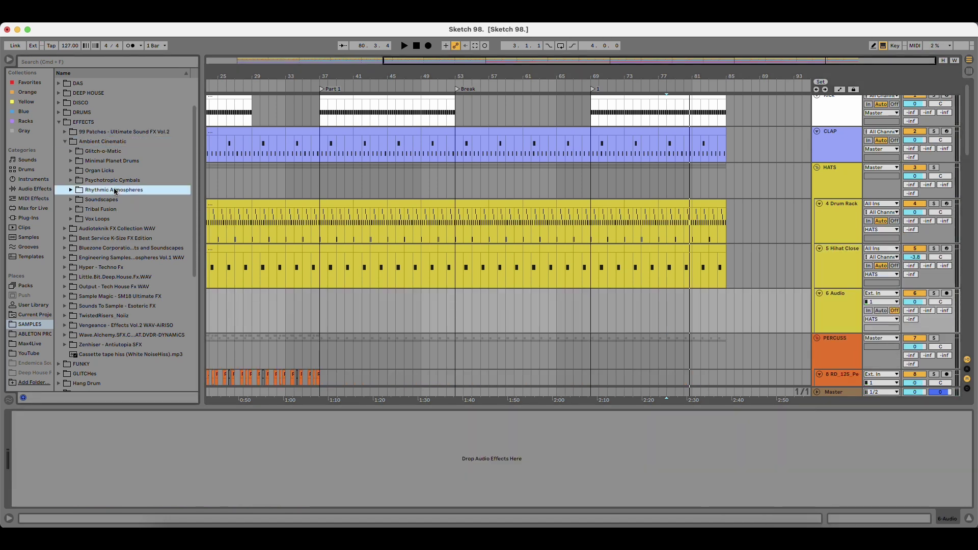
click(133, 201)
click(130, 240)
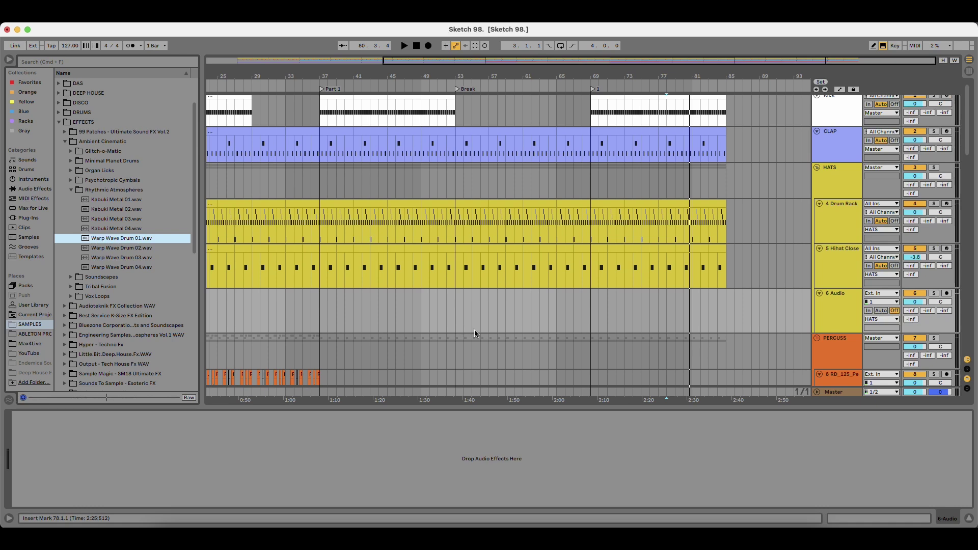
Go to the FX tracks and preview Warp Wave Drum 02.wav, 03.wav and 04.wav.
scroll(474, 329, down, 10)
key(space)
scroll(477, 333, down, 15)
key(space)
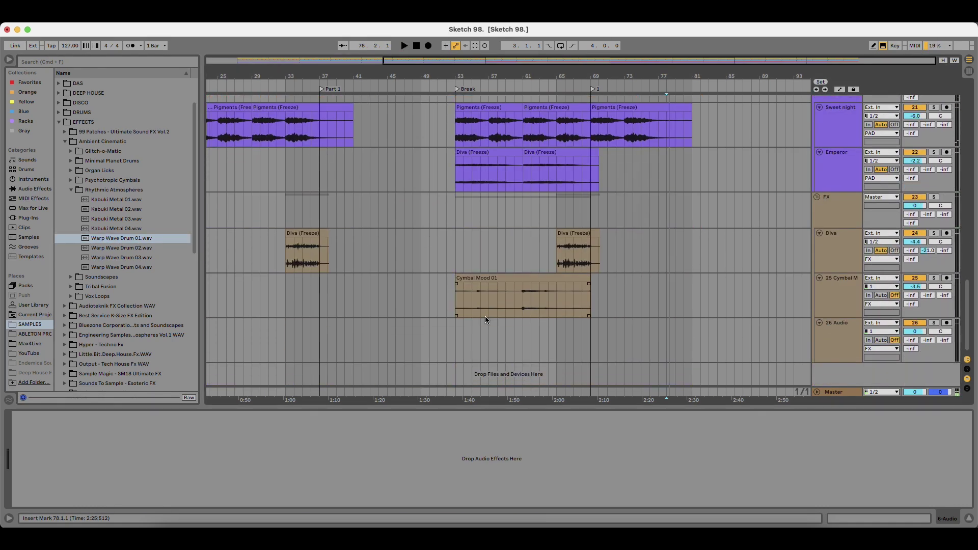
click(133, 250)
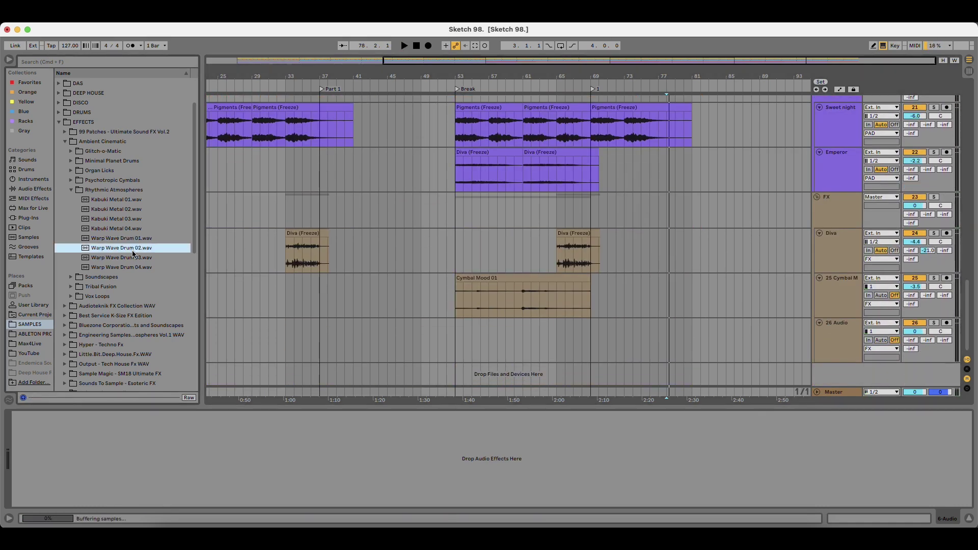
click(129, 259)
click(127, 267)
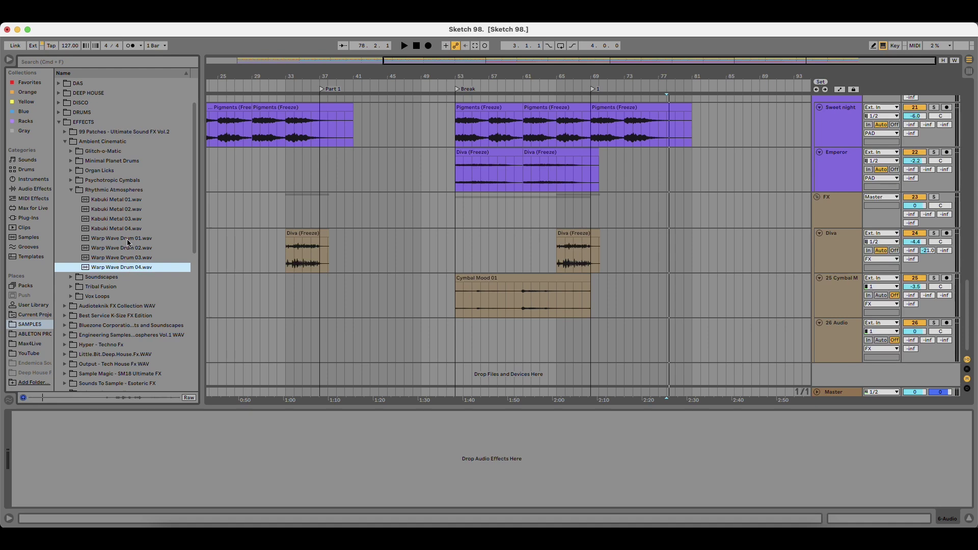
Place Warp Wave Drum 01.wav on audio track 26 at bar 61, play it in context and duplicate the clip up to bar 93.
drag(125, 238, 528, 344)
key(space)
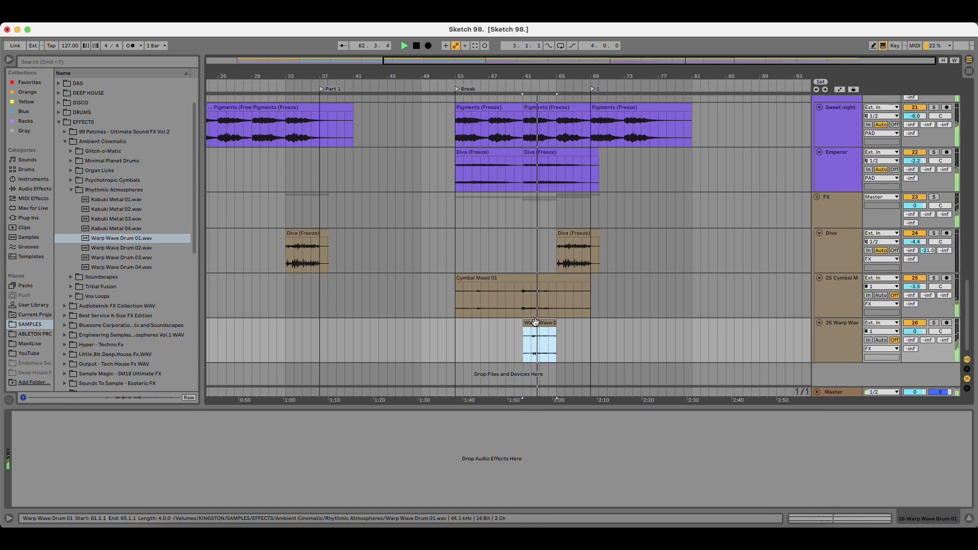
key(super+d)
key(super+d)
key(super+d)
key(super+d)
key(super+d)
key(super+d)
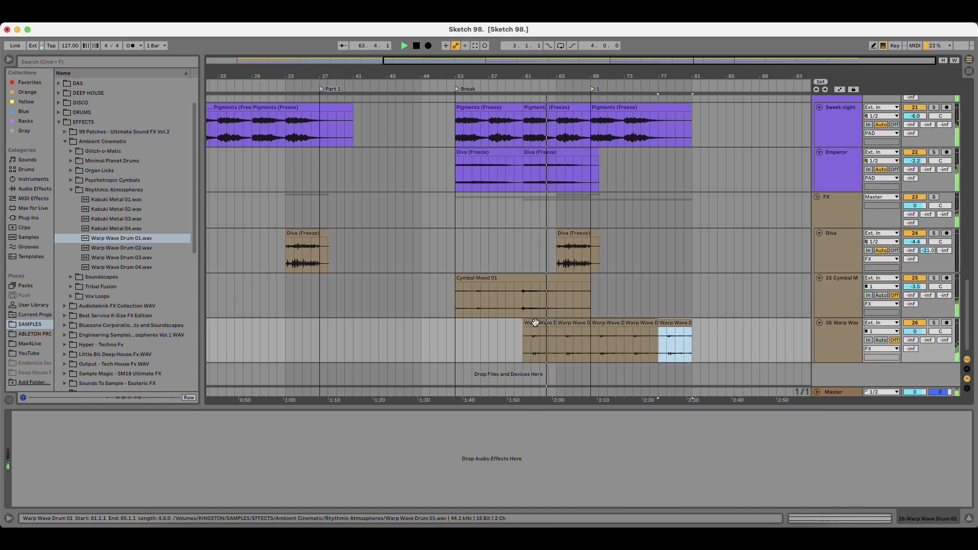
key(super+d)
drag(667, 78, 600, 80)
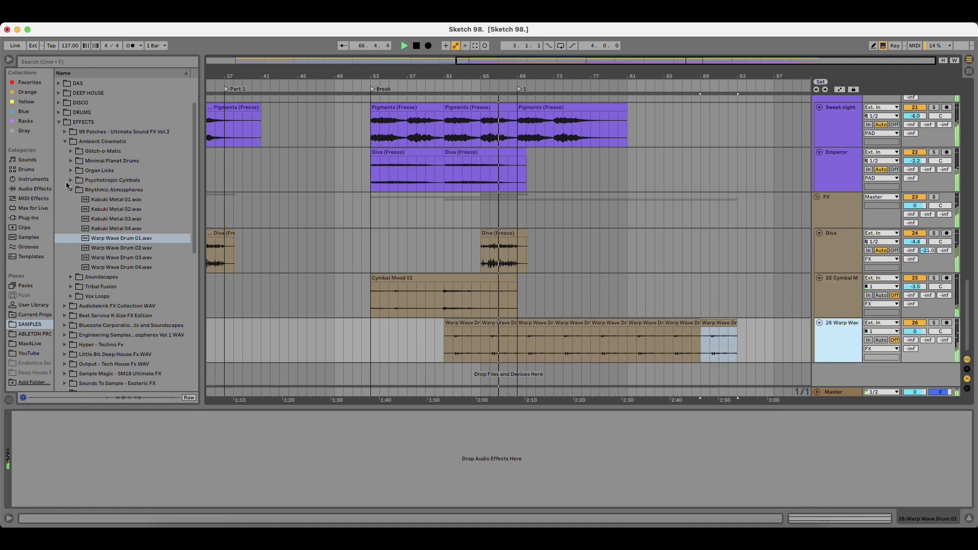
Add EQ Eight to the Warp Wave Drum track with a low cut at 240 Hz, Q 0.61, and disable band 2.
click(33, 188)
drag(84, 143, 511, 322)
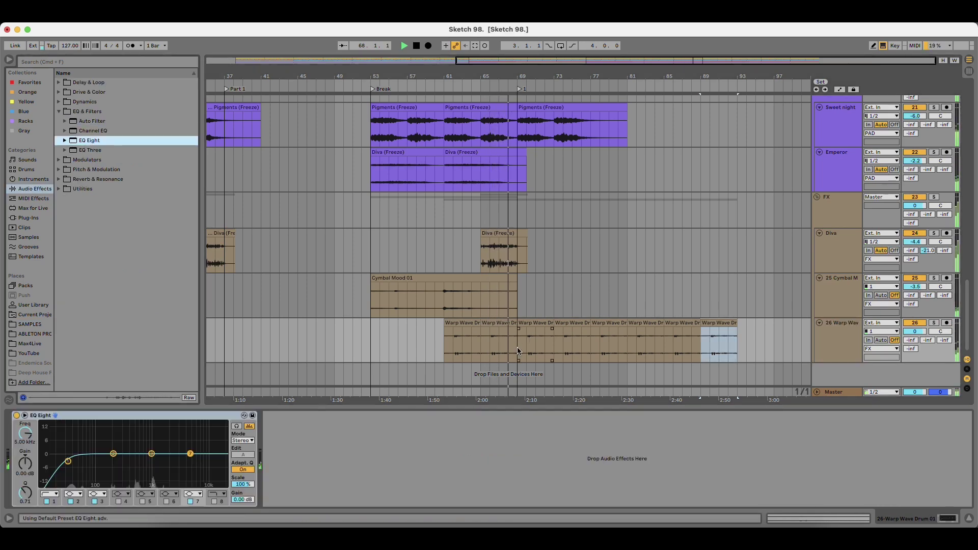
drag(68, 462, 117, 463)
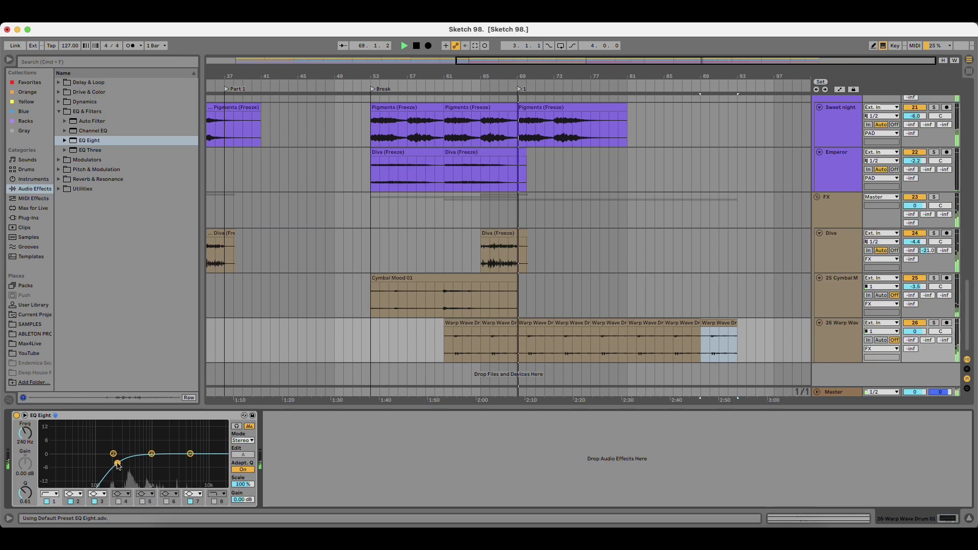
click(71, 502)
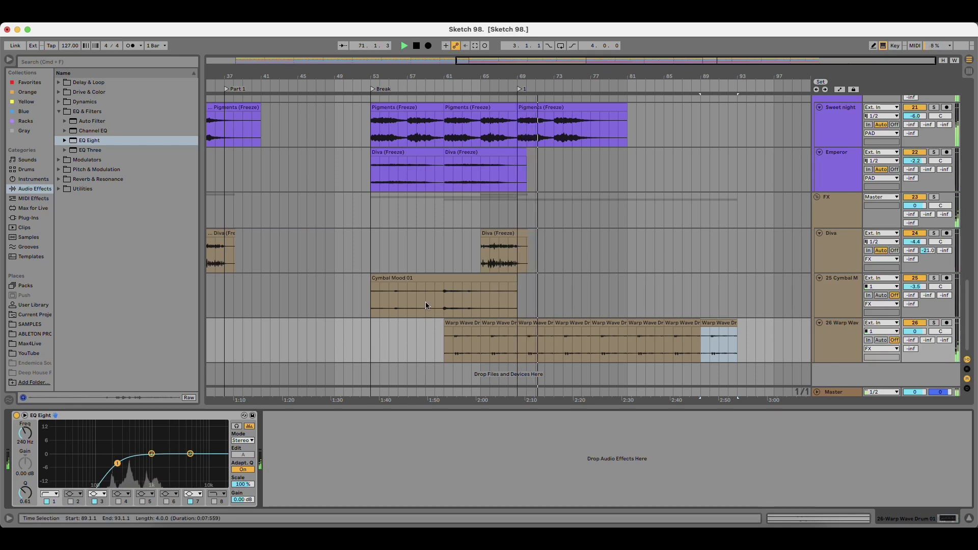
Delete the Sweet night pad clip starting at bar 69 and extend the preceding clip to bar 73.
scroll(603, 207, up, 2)
click(560, 132)
key(Delete)
click(546, 137)
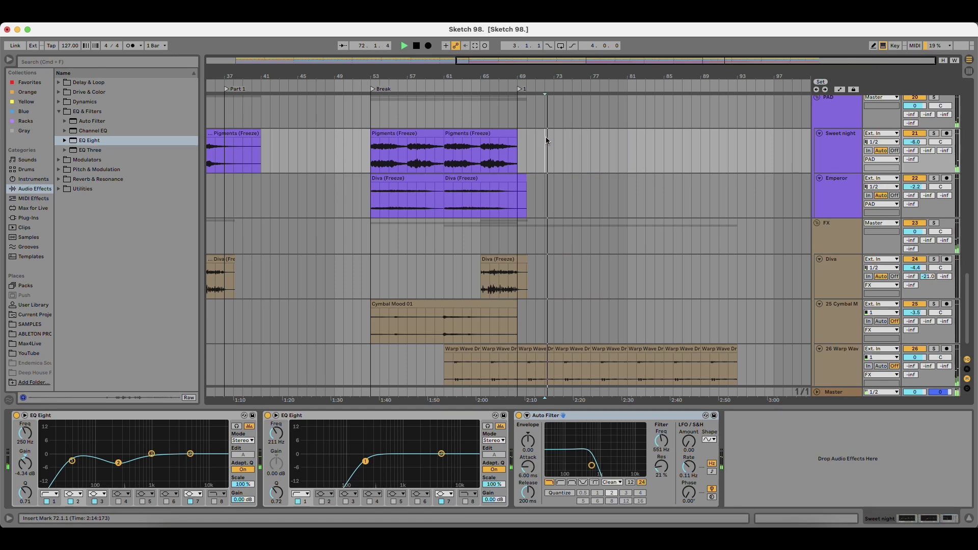
drag(518, 137, 559, 142)
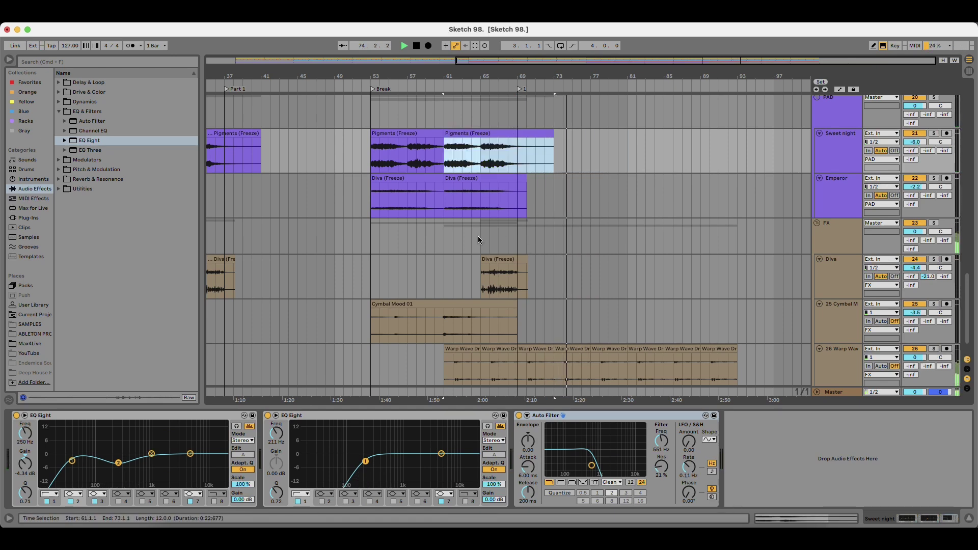
Play the arrangement briefly from bar 49, before the Break.
key(space)
click(340, 228)
click(334, 226)
key(space)
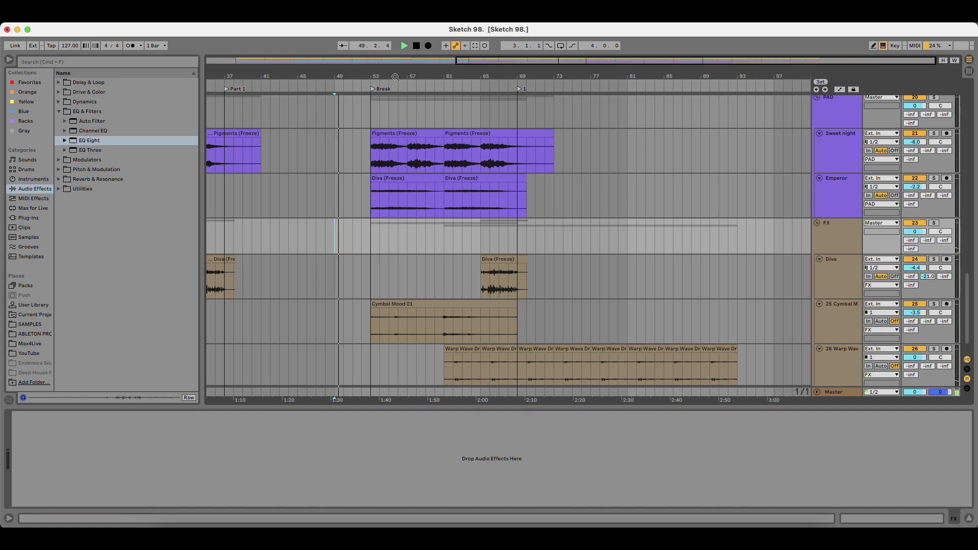
key(space)
drag(349, 76, 522, 77)
Add an audio track below the Warp Wave Drum track and search the SAMPLES library for "long".
scroll(520, 294, down, 1)
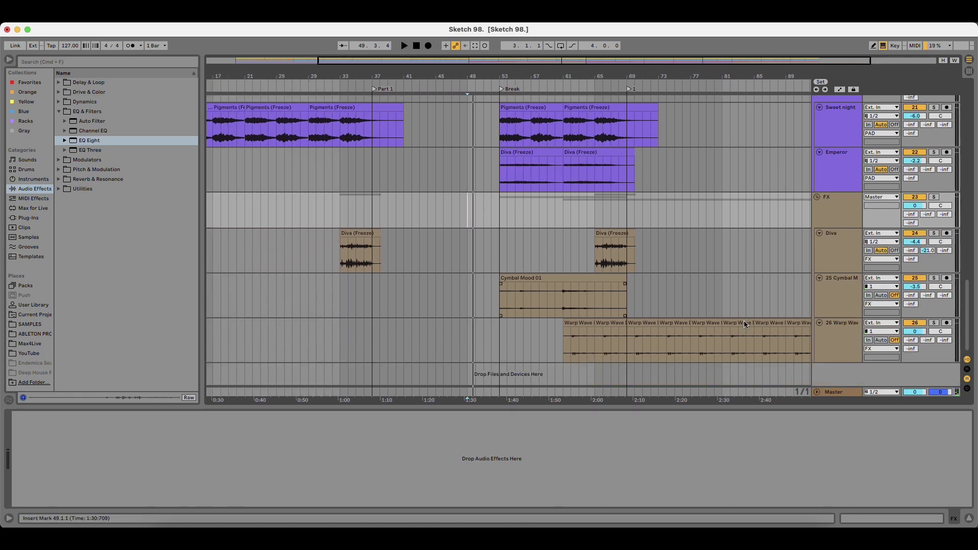
click(846, 331)
key(super+t)
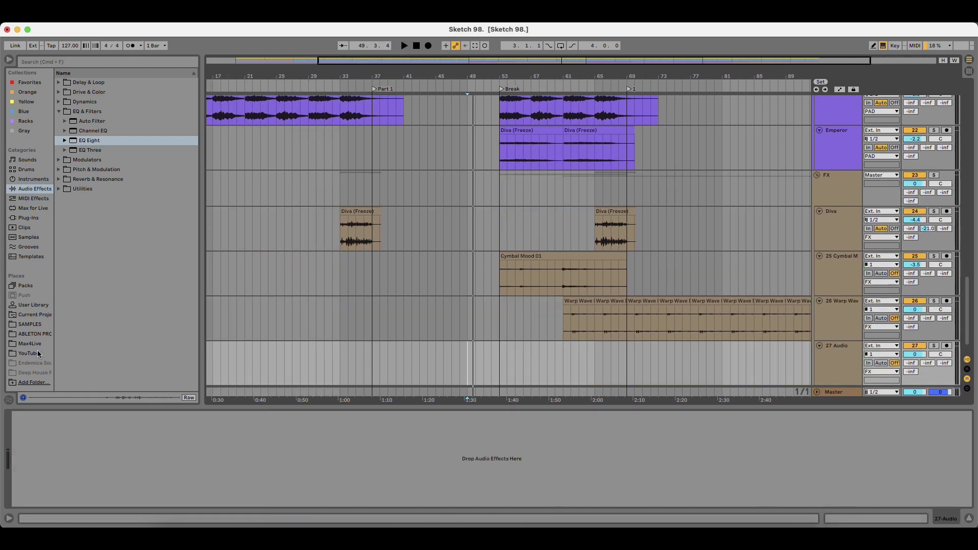
click(33, 326)
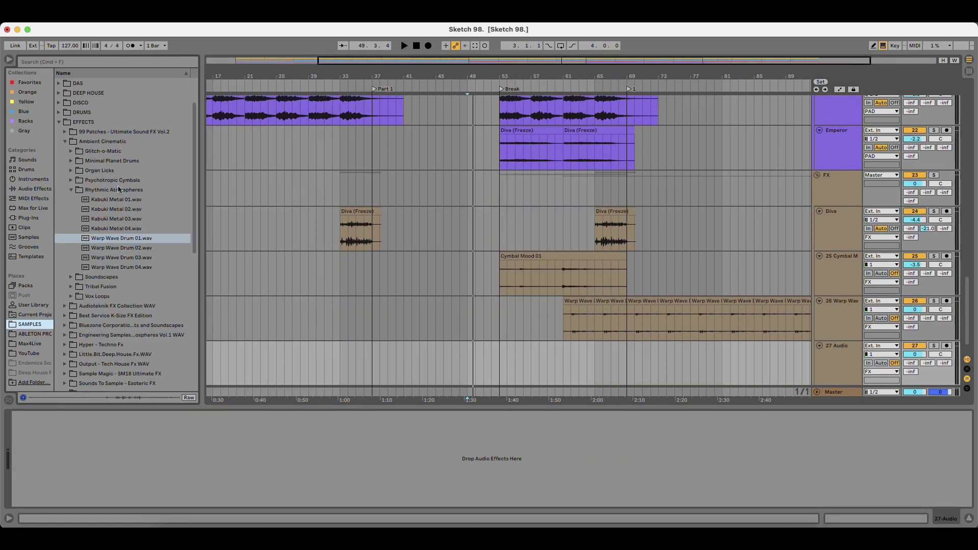
click(113, 64)
text(long)
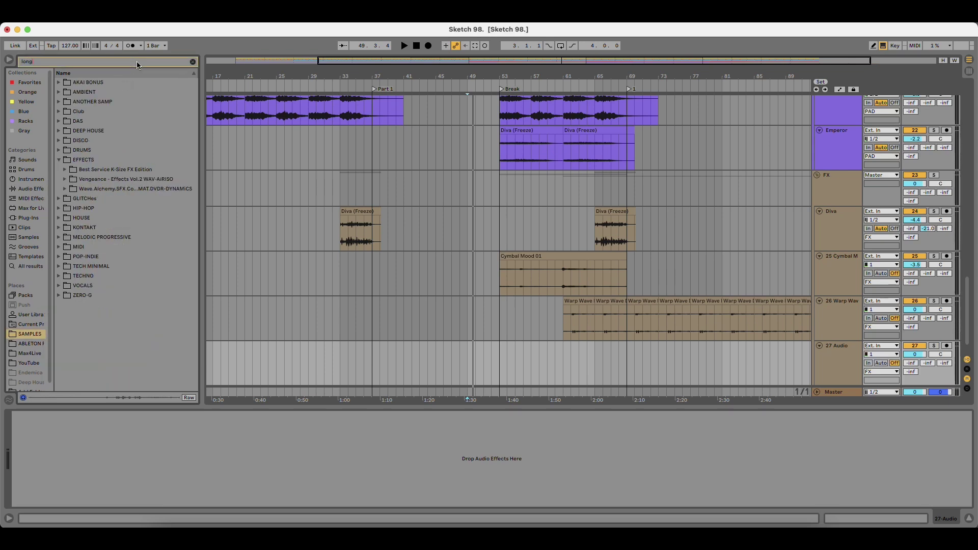
Open the KSFX Atmos folder in Best Service K-Size FX Edition and preview its LongChord, LongReverse and LongSynth samples.
click(120, 169)
click(141, 181)
key(Right)
key(Down)
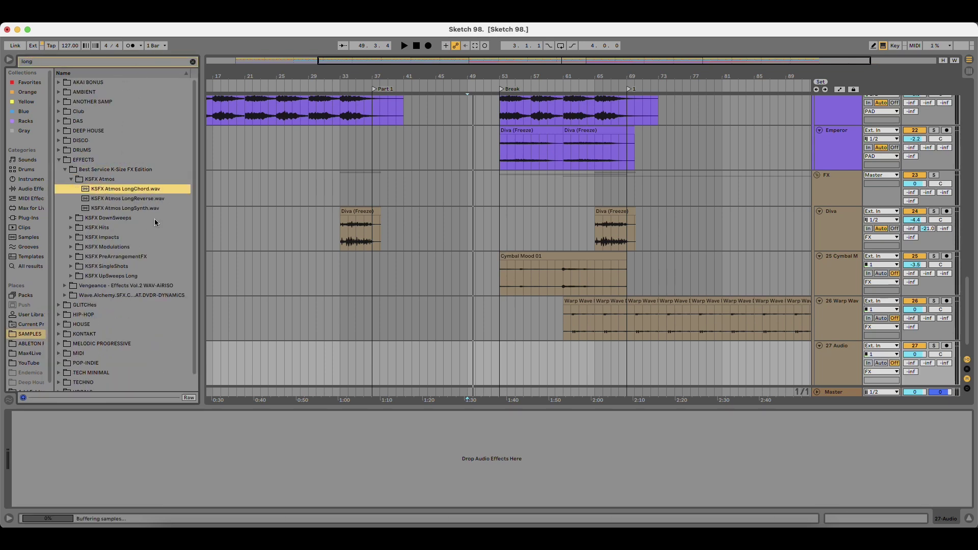
key(Down)
key(Down)
key(Down)
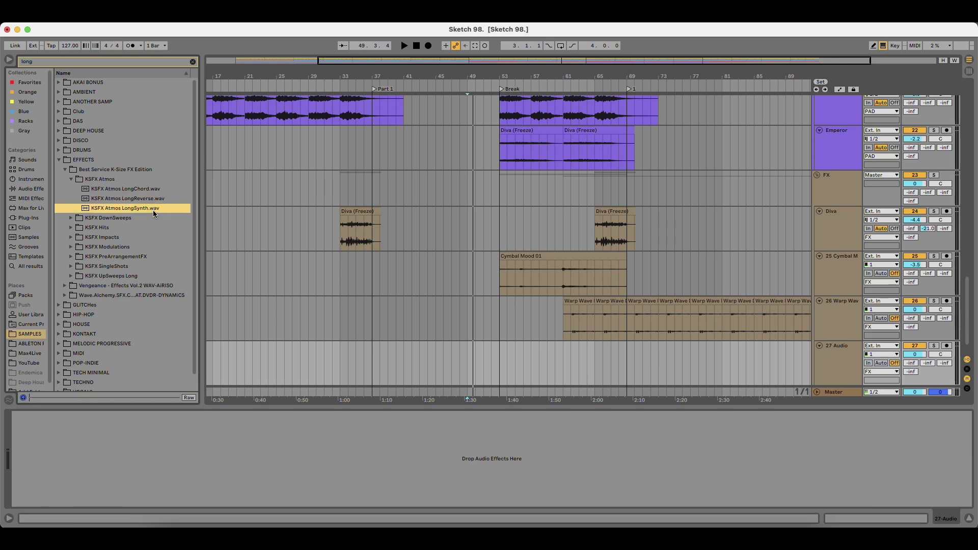
Preview the matching samples in the KSFX DownSweeps and KSFX Modulations folders, including LongRoom.
key(Right)
key(Down)
key(Down)
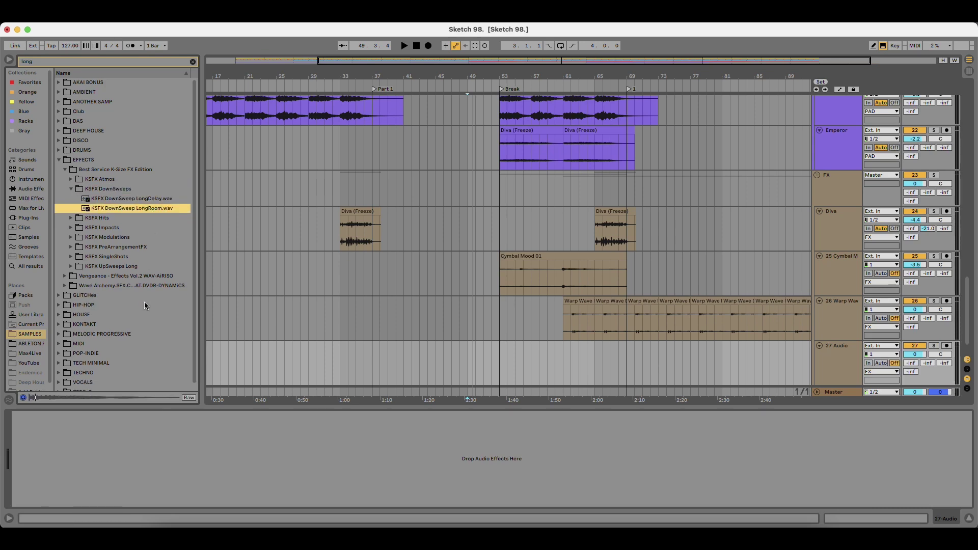
key(Down)
key(Down)
key(Down)
key(Right)
key(Down)
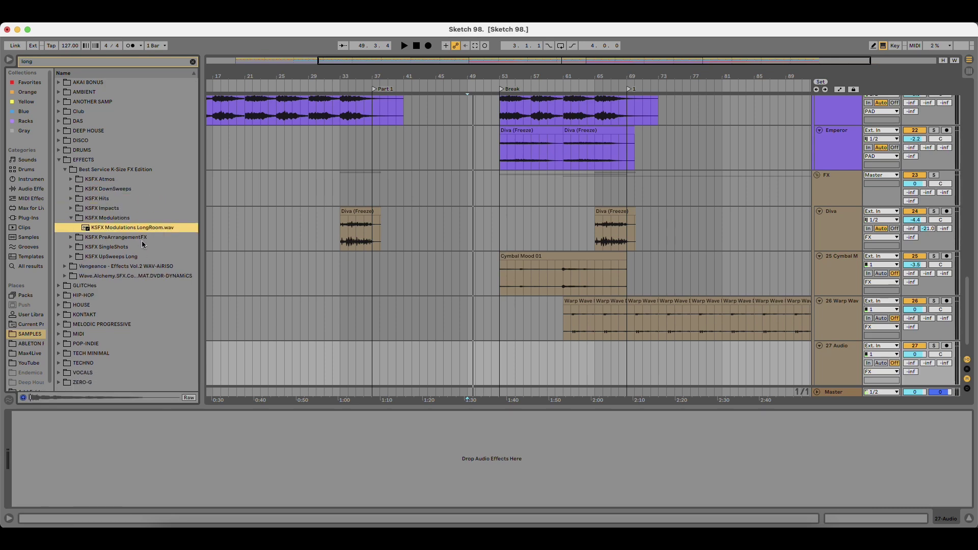
Preview KSFX PreArrFX LongLine and the two LongDelay samples in the KSFX SingleShots folder.
key(Down)
key(Right)
key(Down)
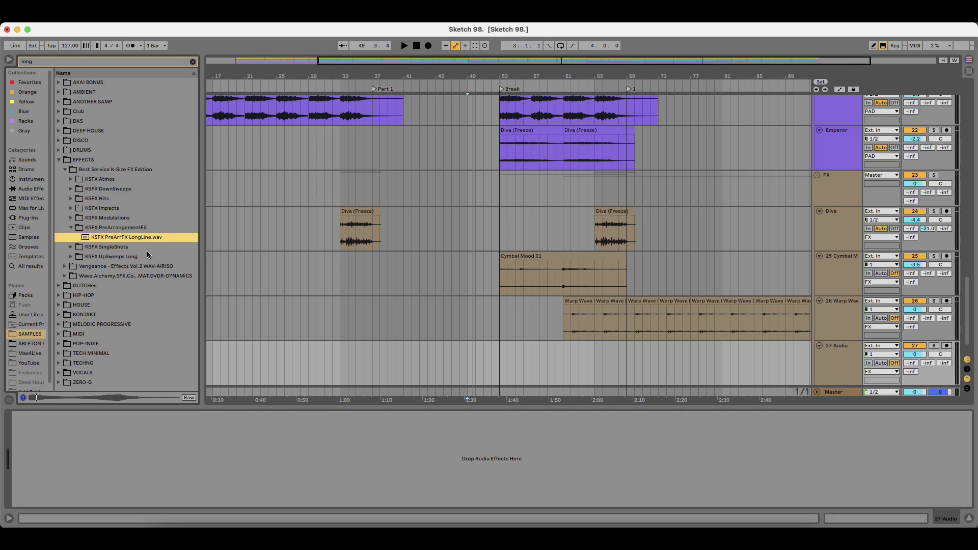
key(Down)
key(Right)
key(Down)
click(147, 259)
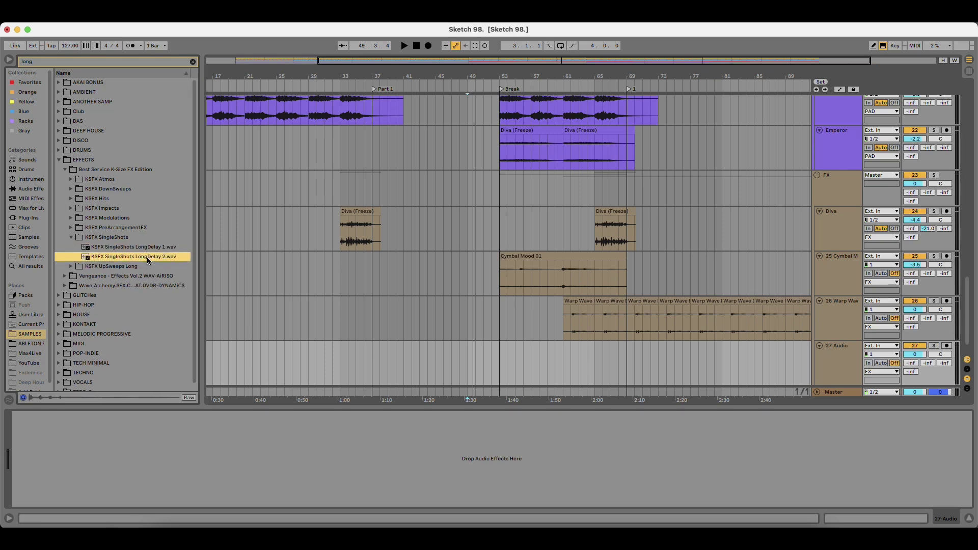
Open the KSFX UpSweeps Long folder and preview its Abstruse and All samples.
click(123, 267)
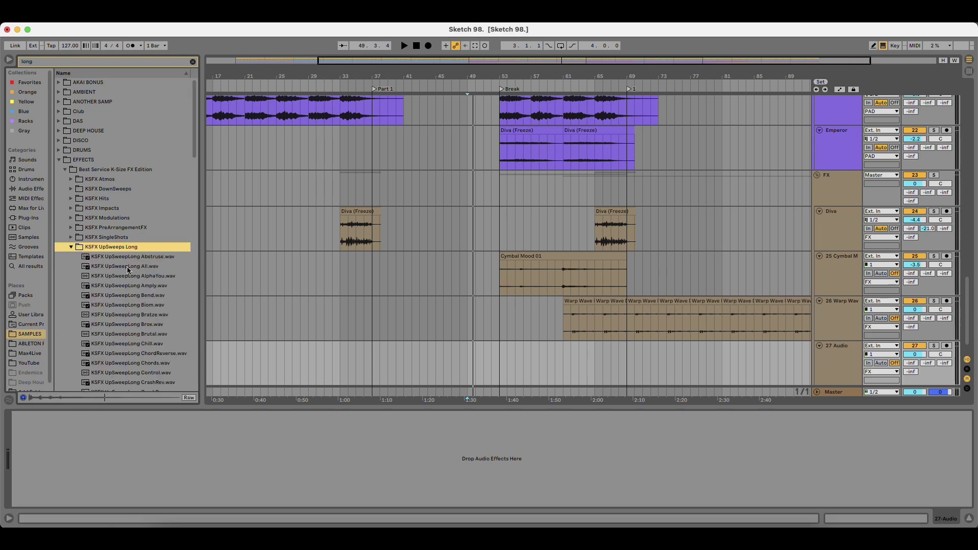
key(Down)
scroll(145, 318, down, 1)
key(Down)
scroll(146, 337, down, 2)
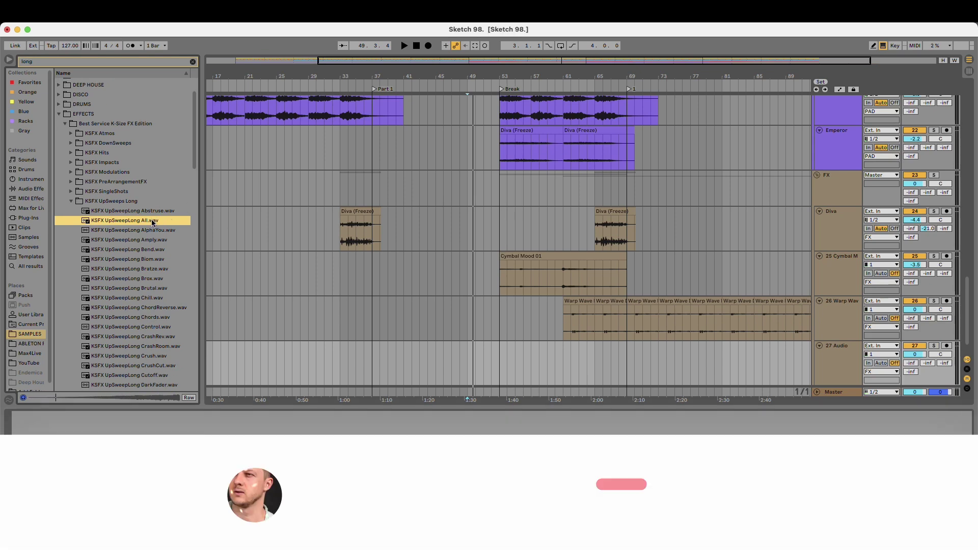
Place KSFX UpSweepLong All on the new audio track at bar 61 and preview the AlphaYou, Amply, Bend and Biom samples.
drag(153, 220, 564, 366)
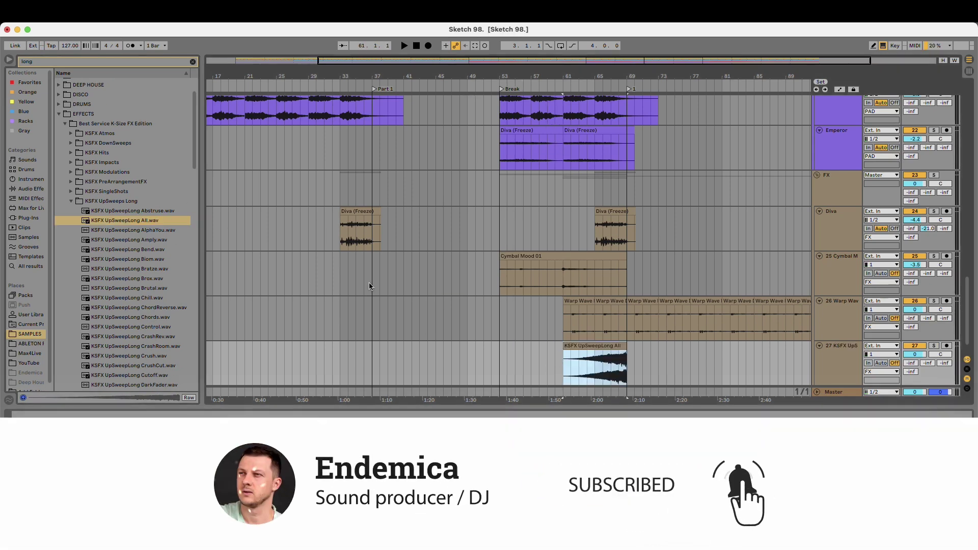
click(144, 240)
key(Up)
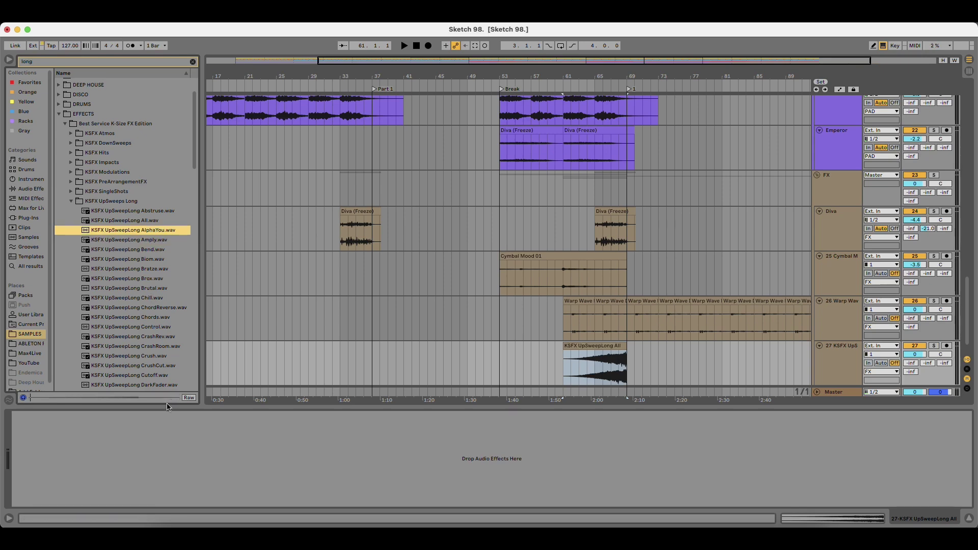
key(Down)
key(Down)
key(Down)
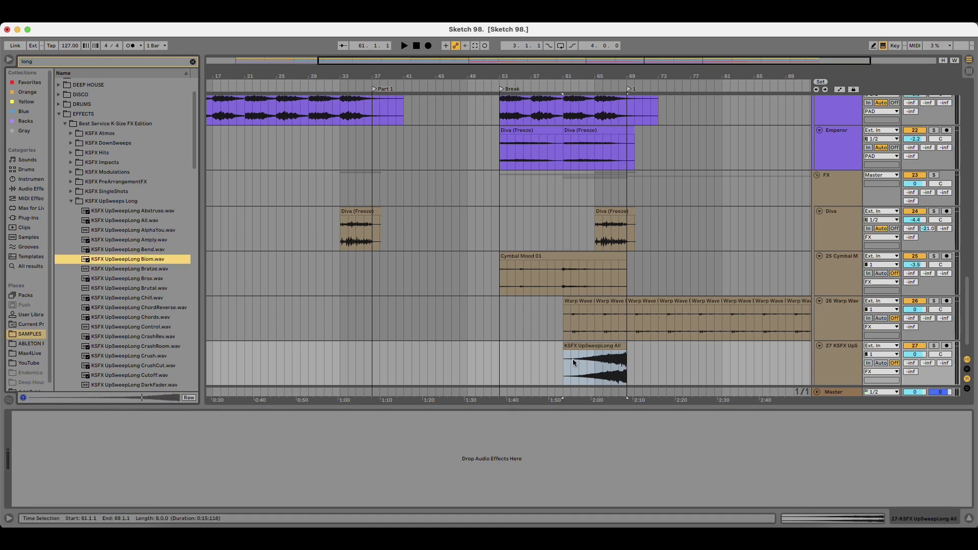
Play from bar 67 with the upsweep track soloed, compare the clip's Warp off and on, and set its gain to -11.4 dB.
click(613, 372)
key(space)
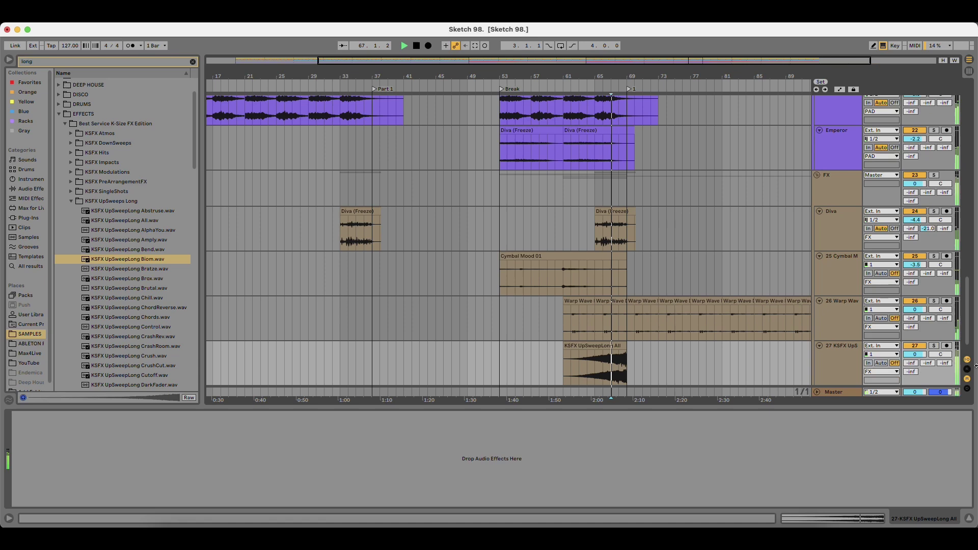
click(934, 346)
double_click(602, 364)
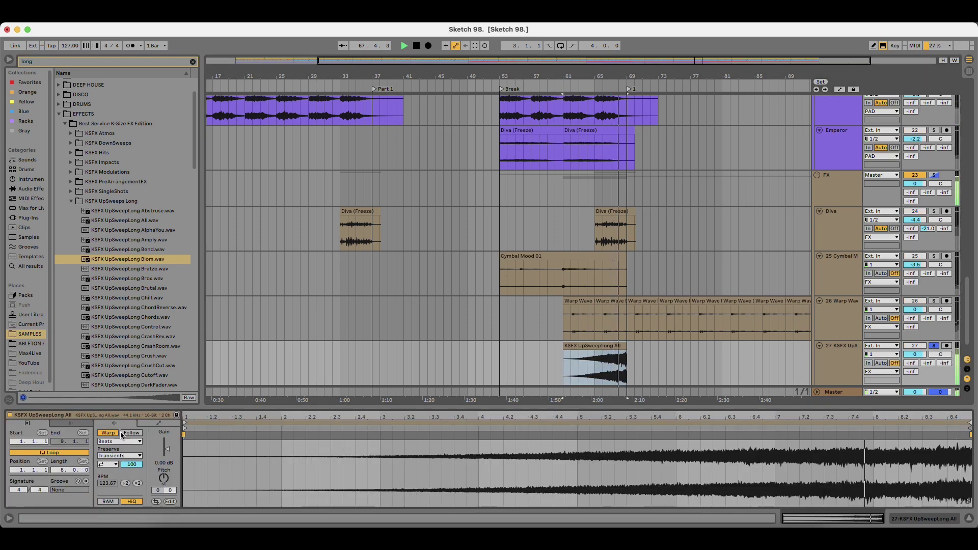
click(108, 433)
click(108, 433)
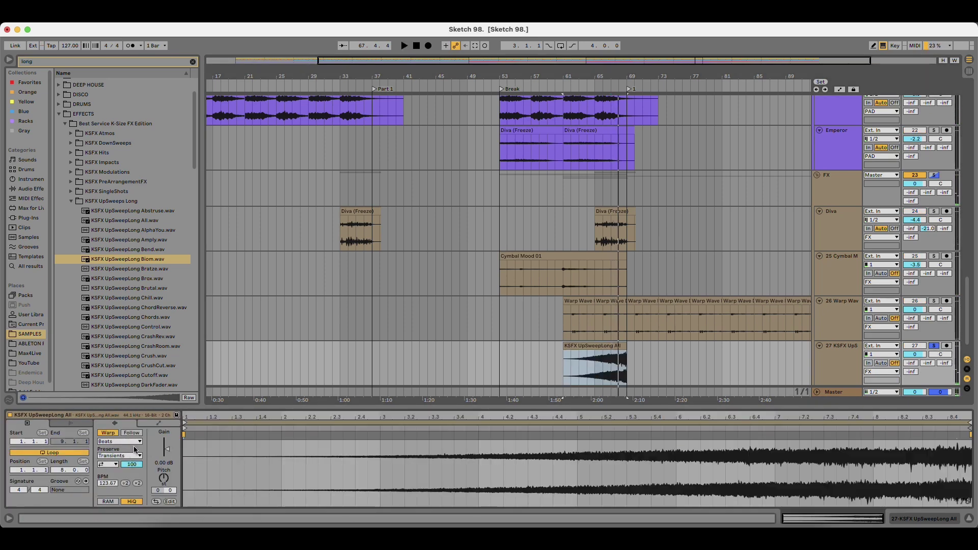
Preview the KSFX UpSweepLong samples from Bratze through Crush.
click(139, 280)
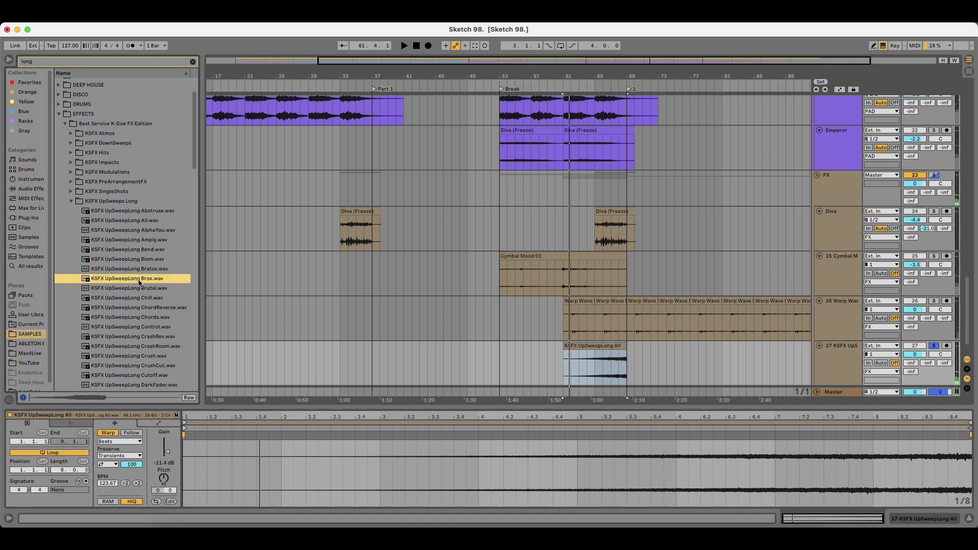
key(Up)
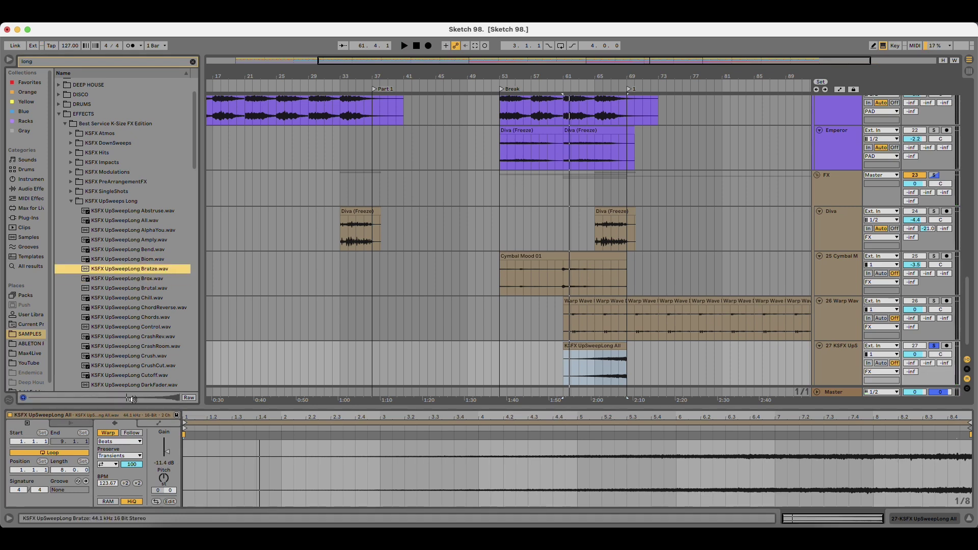
key(Down)
key(Up)
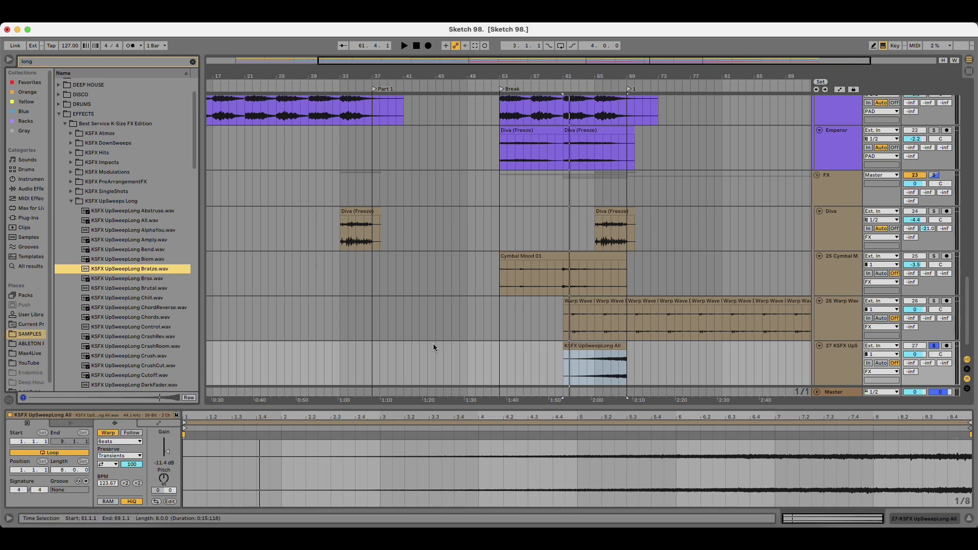
key(Down)
key(Down)
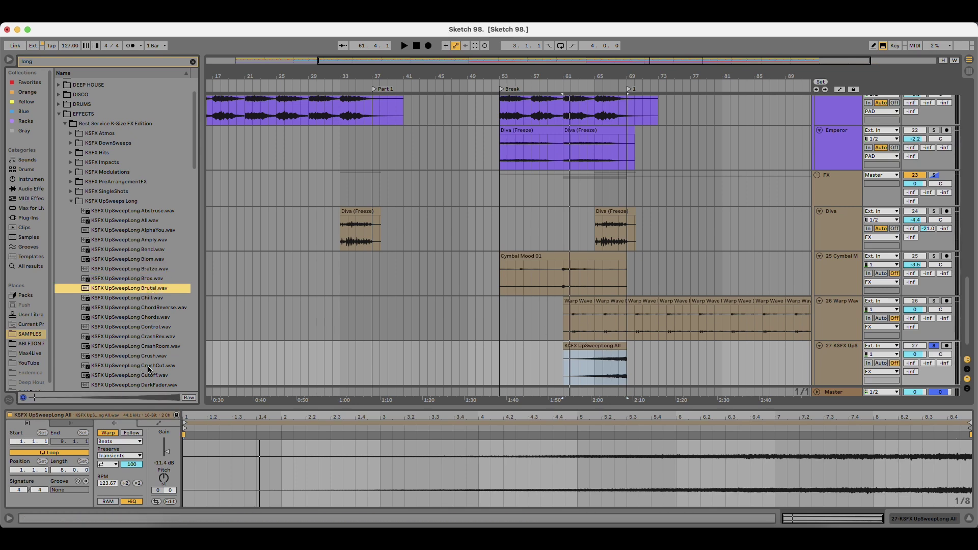
scroll(129, 372, down, 3)
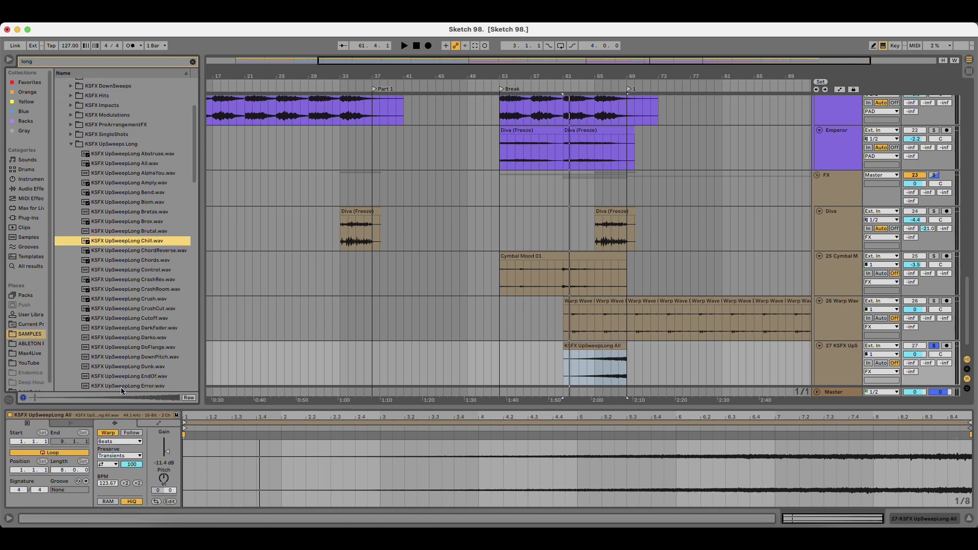
key(Down)
key(Down)
key(Down)
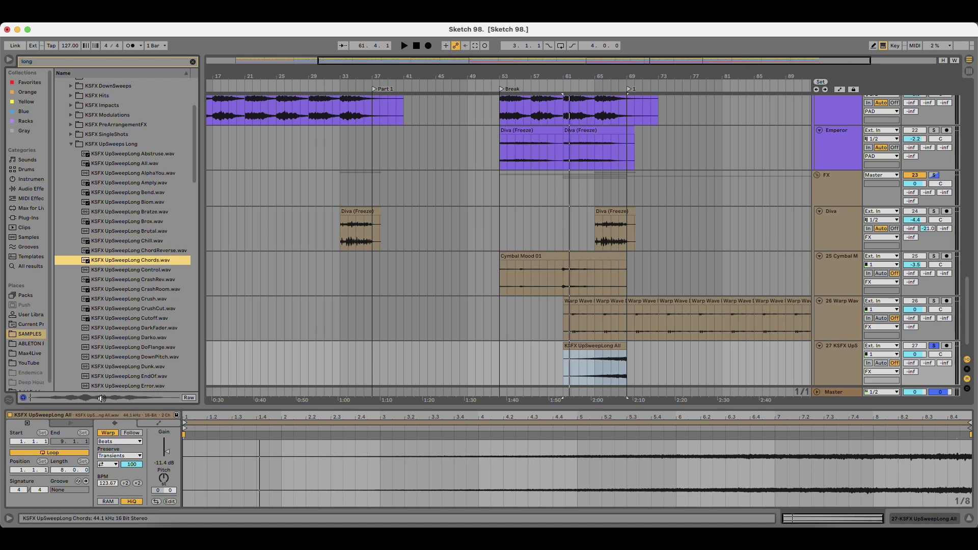
key(Down)
key(Down)
key(Down)
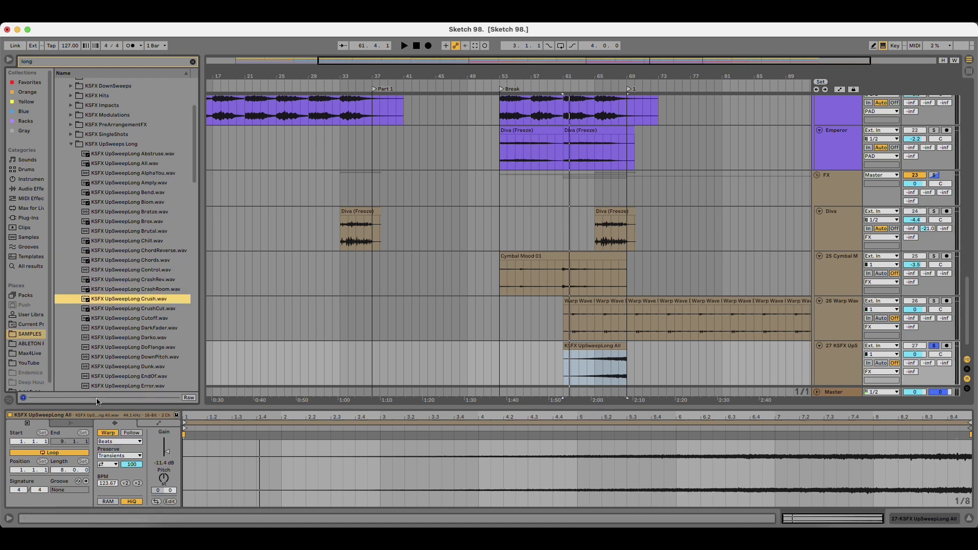
Preview the KSFX UpSweepLong samples from CrushCut through Falling.
scroll(111, 351, down, 5)
key(Down)
key(Down)
key(Down)
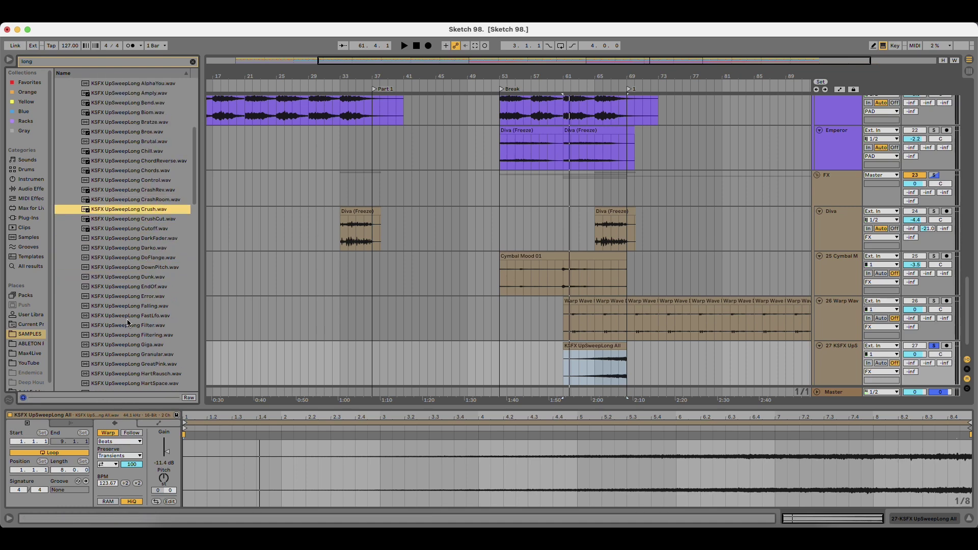
key(Down)
key(Down)
key(Down)
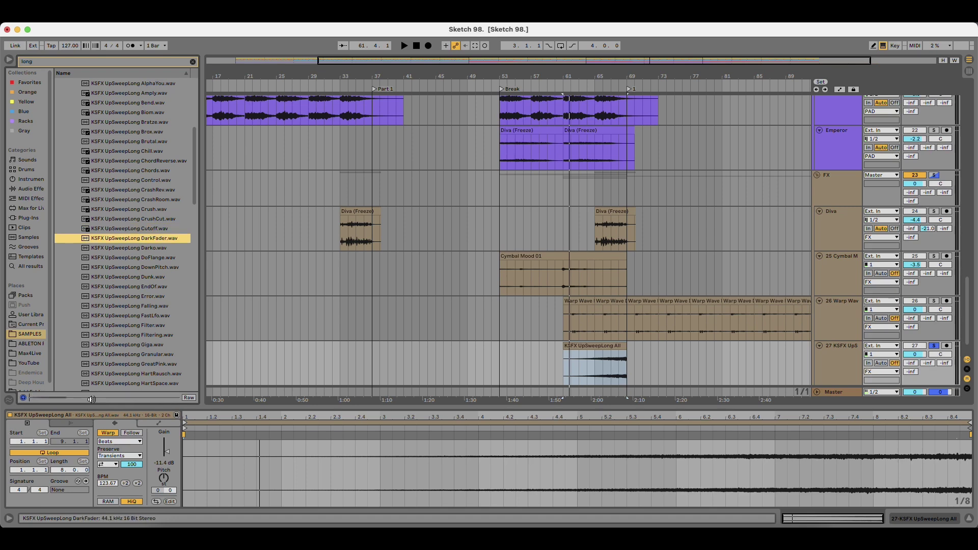
key(Up)
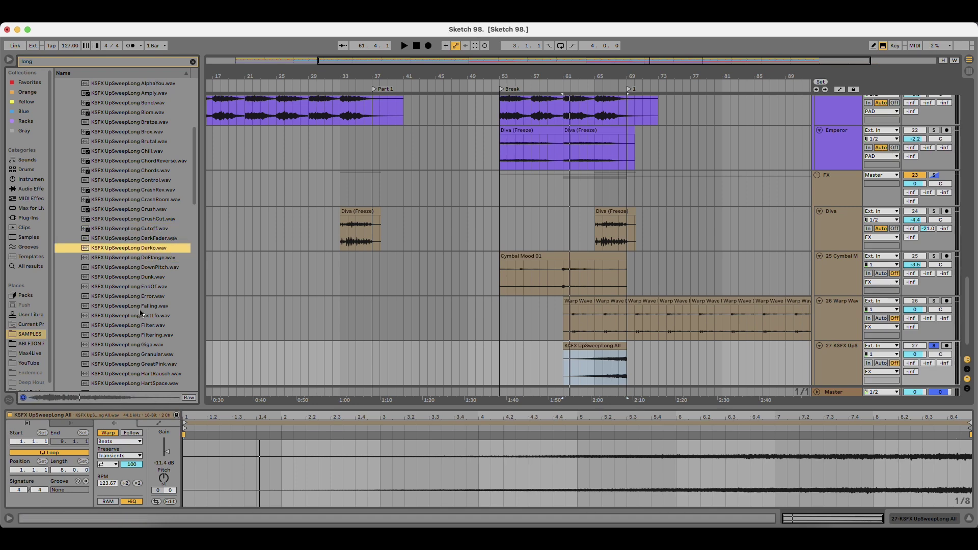
key(Down)
key(Down)
scroll(145, 351, down, 5)
key(Down)
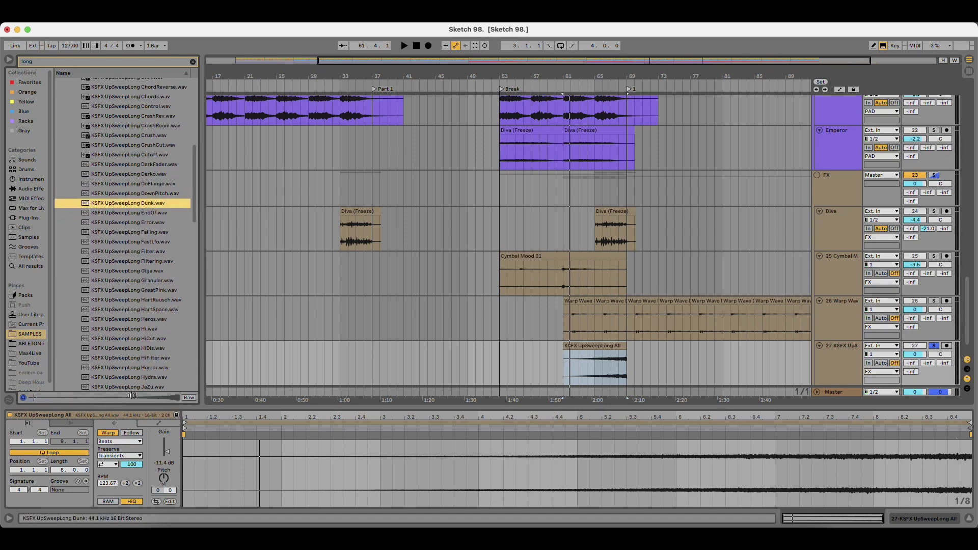
key(Down)
key(Down)
key(Down)
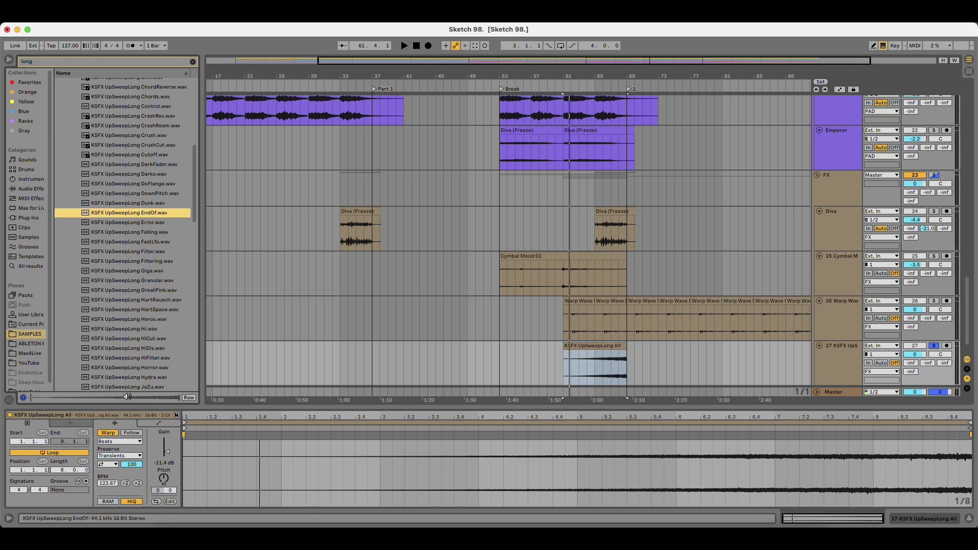
scroll(118, 370, down, 5)
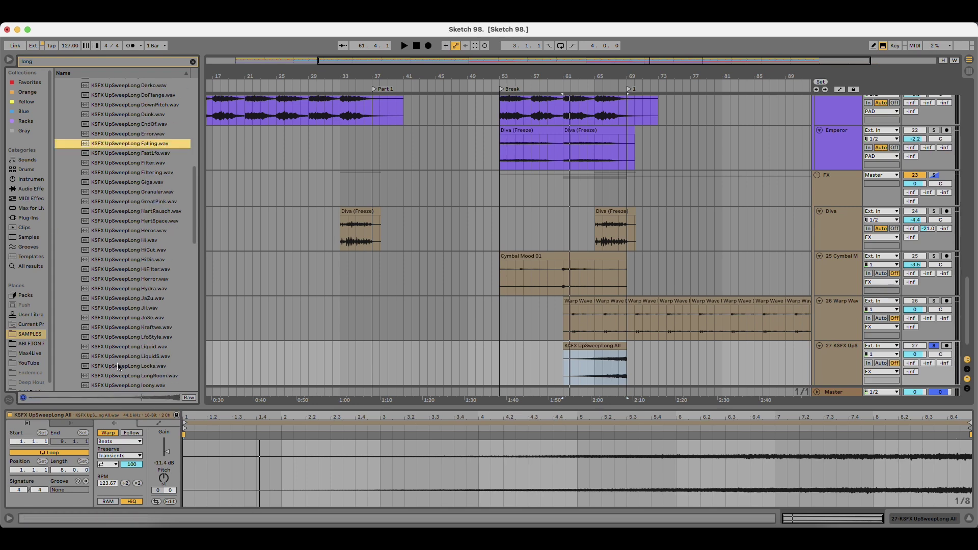
Play the upsweep unsoloed from bar 65, then move the KSFX UpSweepLong All clip to bar 45, ending at the Break.
key(space)
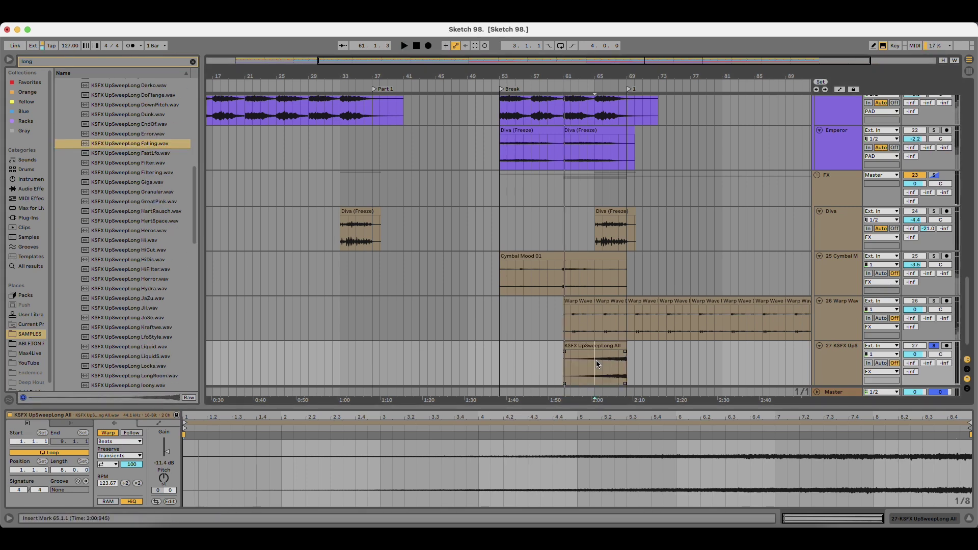
click(596, 360)
click(843, 359)
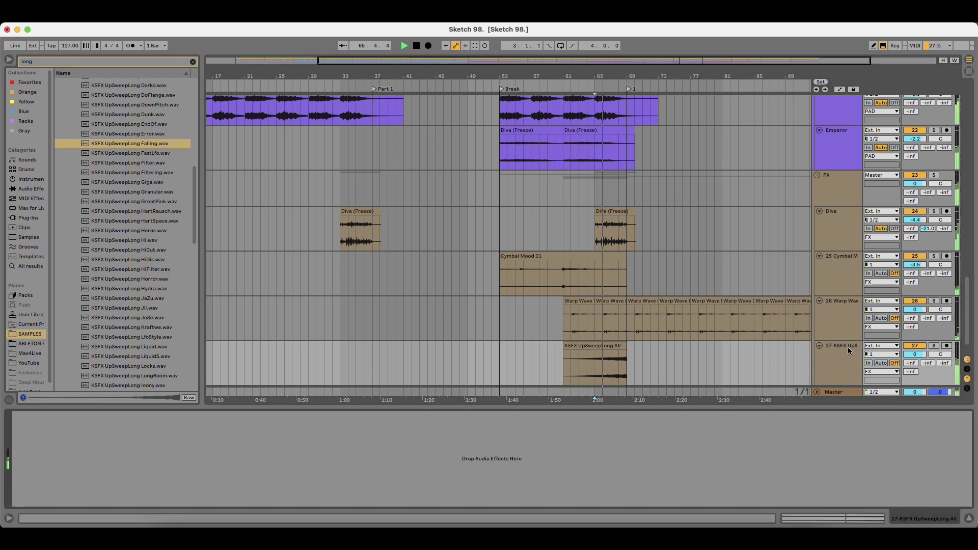
drag(594, 347, 487, 365)
click(477, 370)
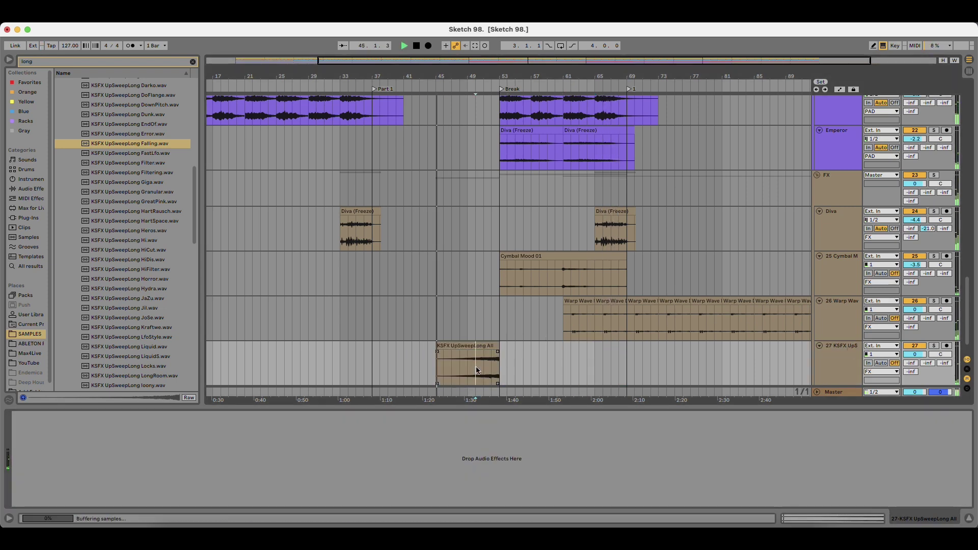
Preview the KSFX UpSweepLong Heros, Hi, HiCut and HiDis samples.
click(156, 241)
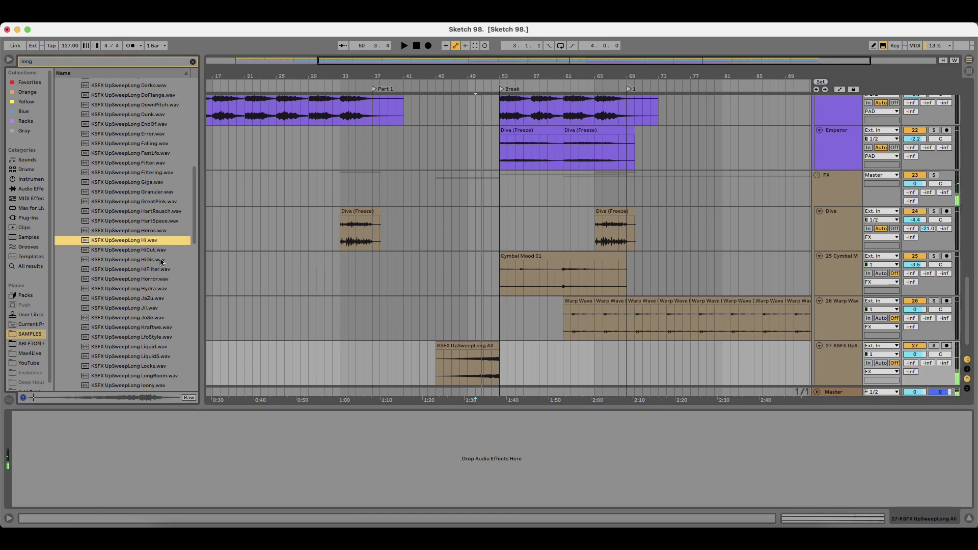
key(Up)
key(Down)
key(Down)
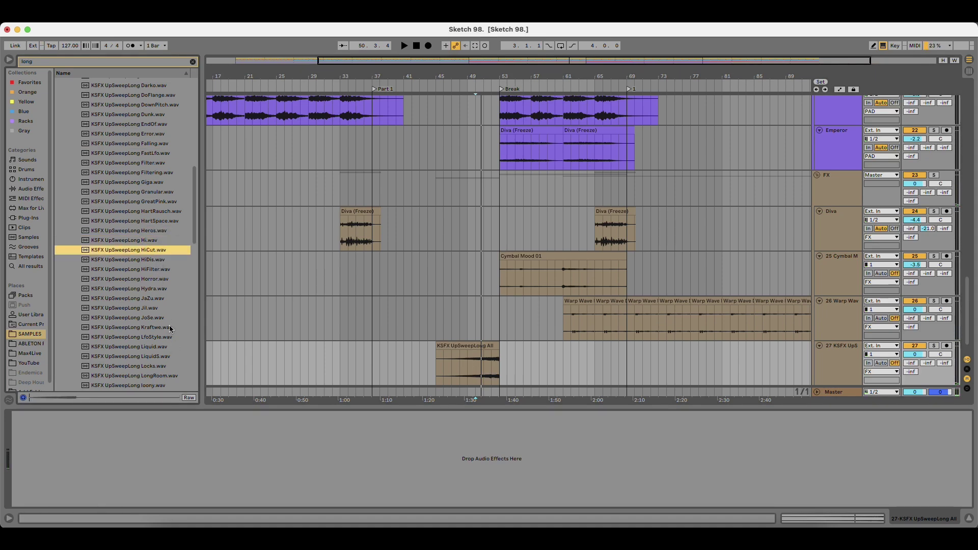
key(Down)
key(Up)
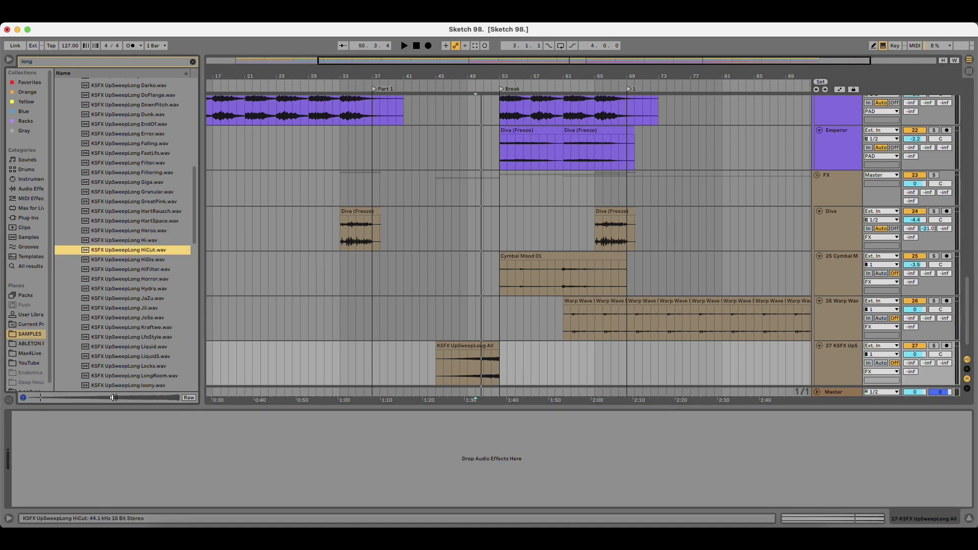
Replace the upsweep clip at bar 45 with KSFX UpSweepLong HiCut and set its gain to -16.0 dB.
key(space)
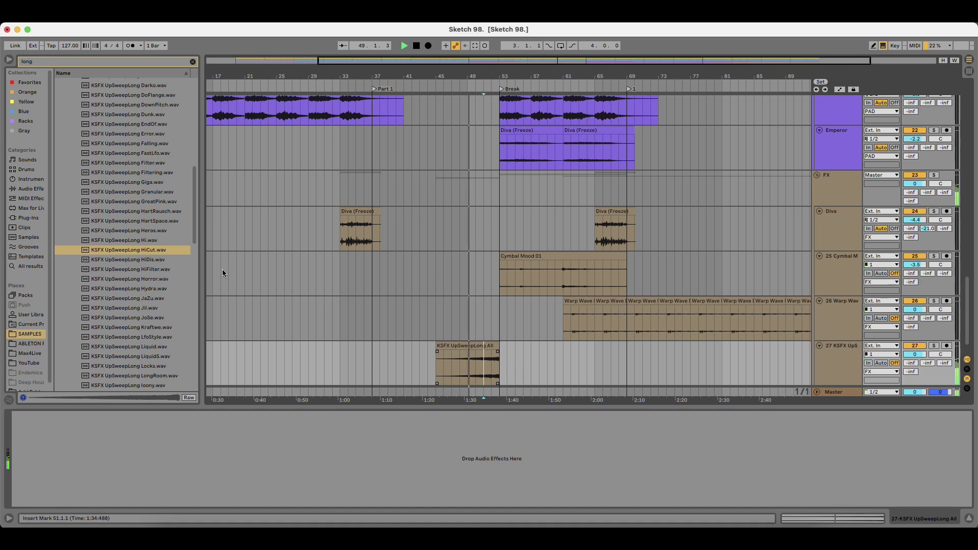
drag(146, 250, 437, 371)
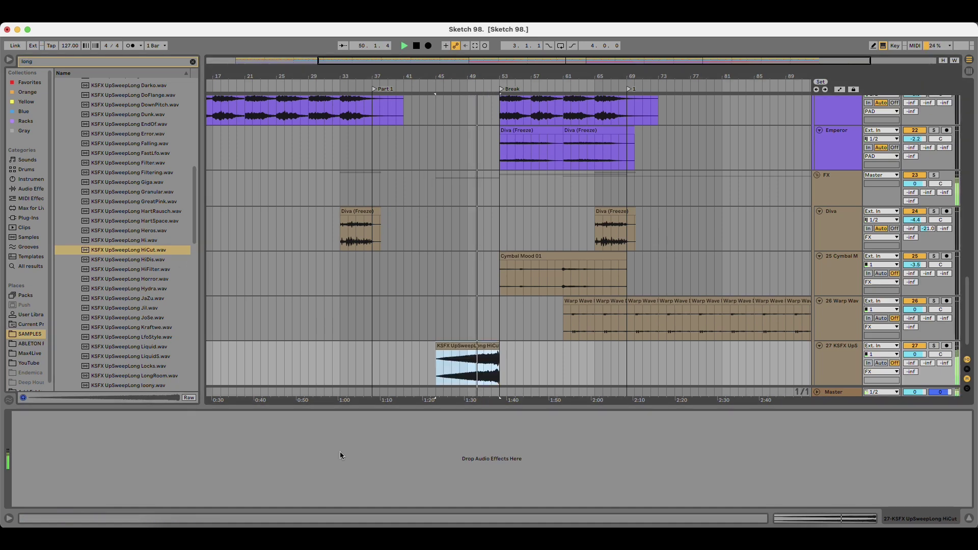
drag(167, 449, 167, 453)
Place KSFX UpSweepLong JaZu at bar 49 leading into the Break, and delete the HiCut clip before it.
click(126, 289)
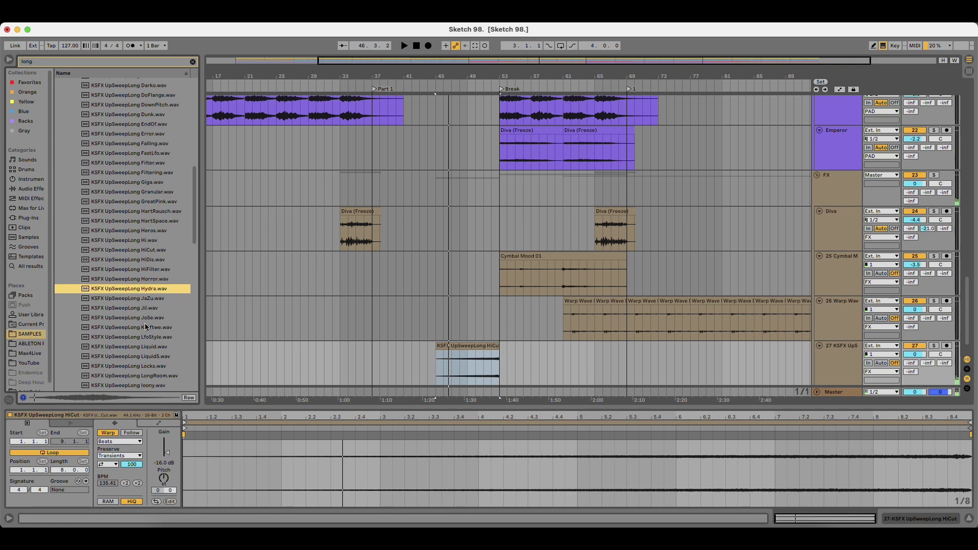
key(Down)
scroll(146, 336, down, 2)
drag(148, 270, 474, 353)
key(space)
click(458, 347)
key(Delete)
click(489, 346)
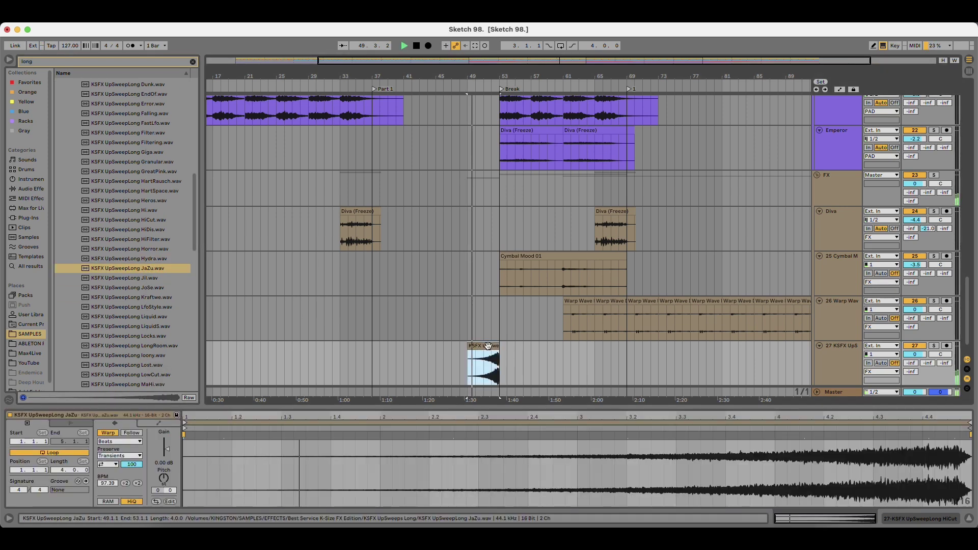
Set the JaZu upsweep clip's gain to -10.5 dB and rename its track "up".
drag(167, 449, 168, 455)
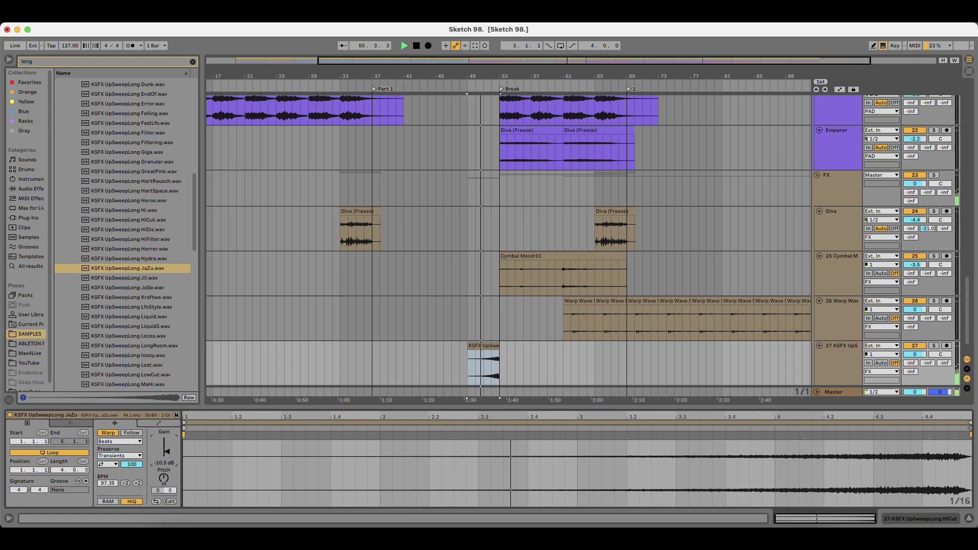
click(838, 361)
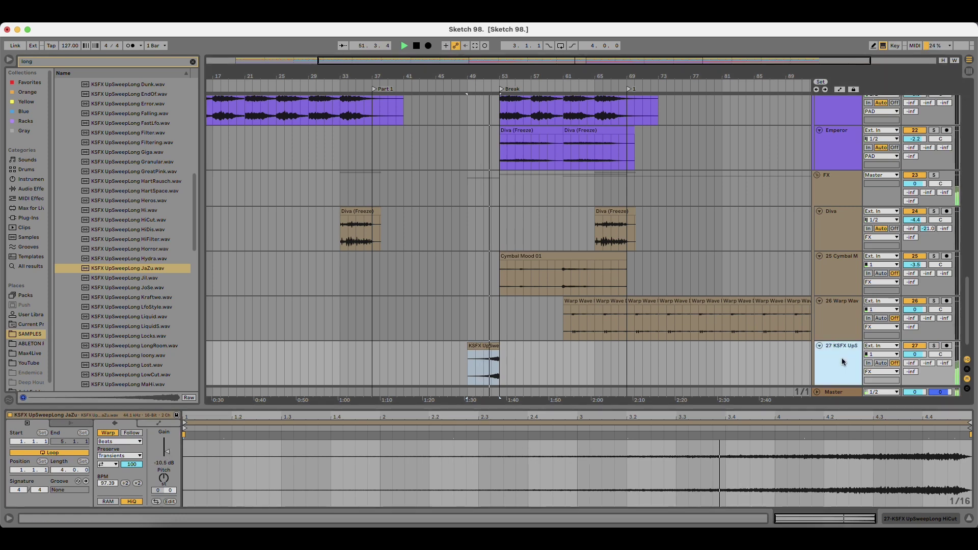
key(super+r)
text(up)
key(Return)
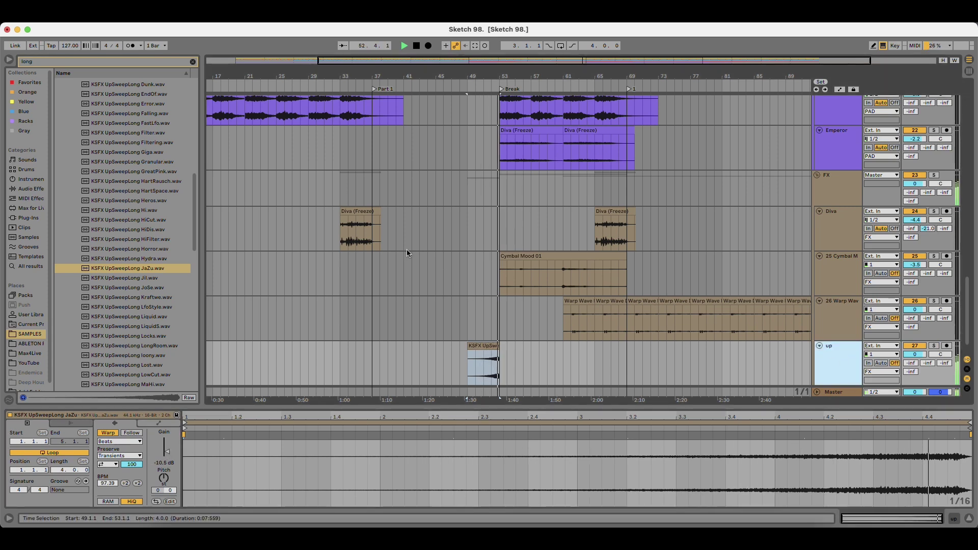
Insert a new audio track below the up track.
scroll(406, 256, right, 3)
scroll(476, 278, down, 2)
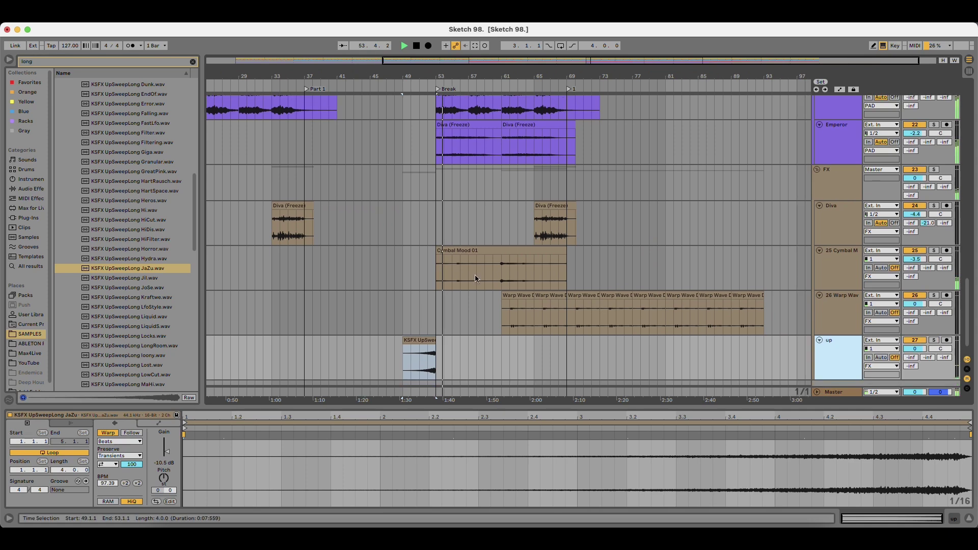
key(super+t)
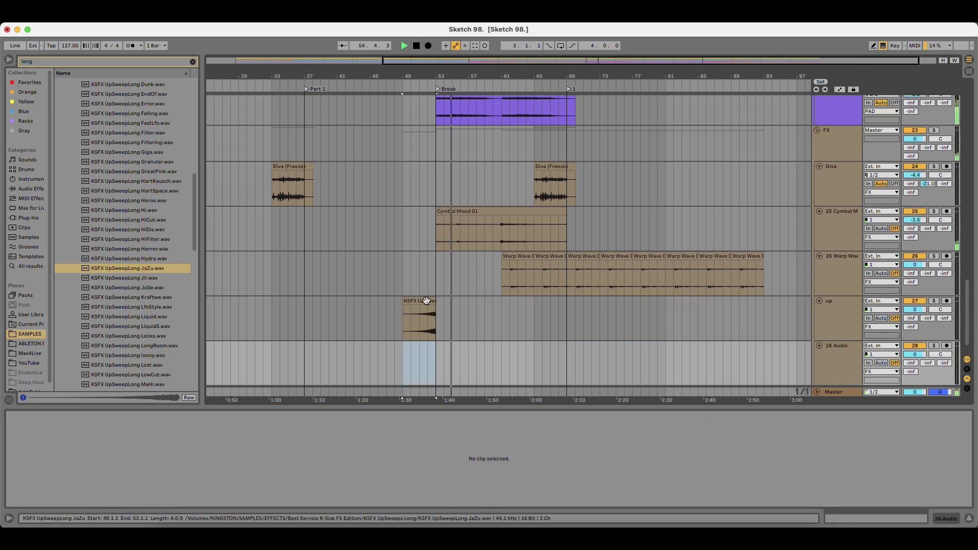
Play the upsweep clip from bar 49 and raise the up track's second send to -17.0 dB.
click(426, 301)
key(space)
key(space)
drag(928, 318, 927, 302)
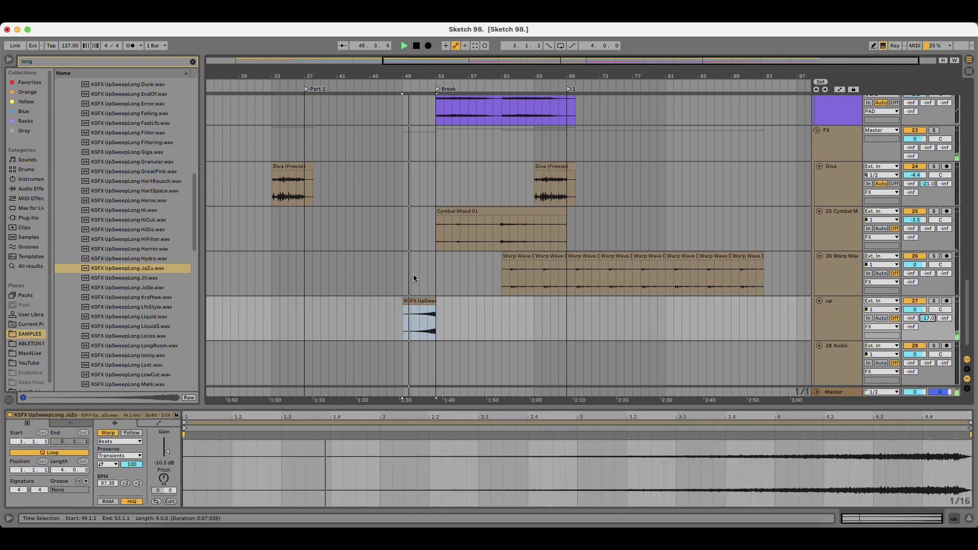
Put an EQ Eight with a low cut at 230 Hz on the up track and play the upsweep from bar 49.
click(682, 219)
key(space)
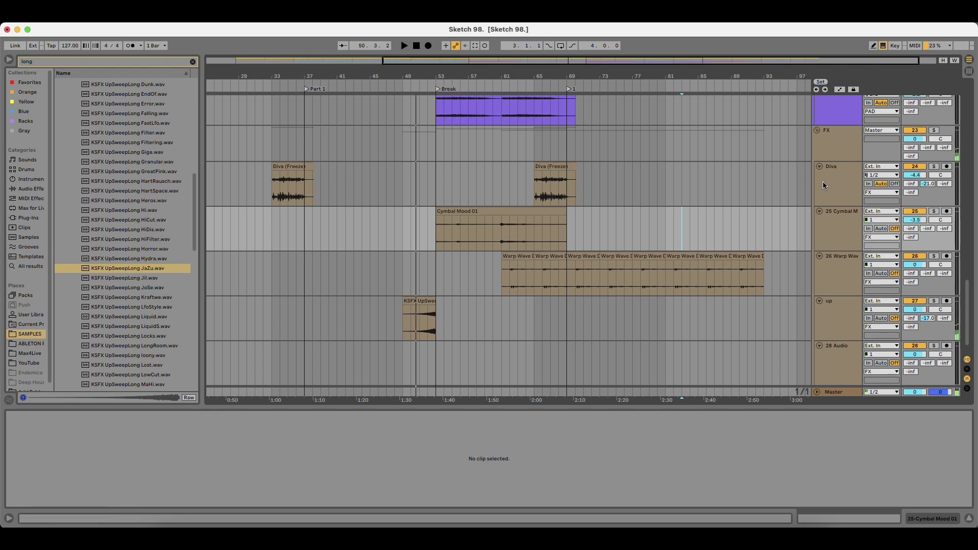
key(Up)
drag(518, 328, 516, 327)
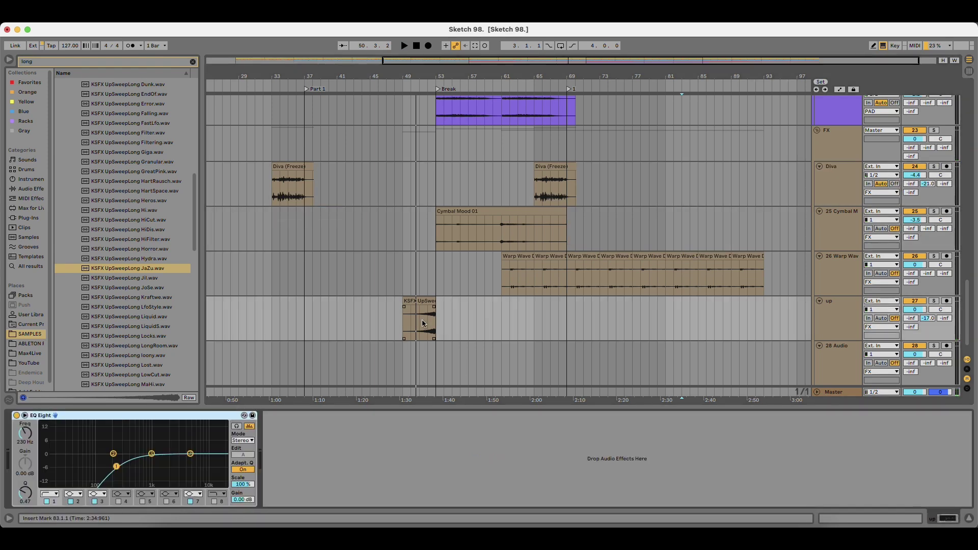
click(427, 322)
key(space)
click(419, 321)
key(space)
key(space)
click(423, 301)
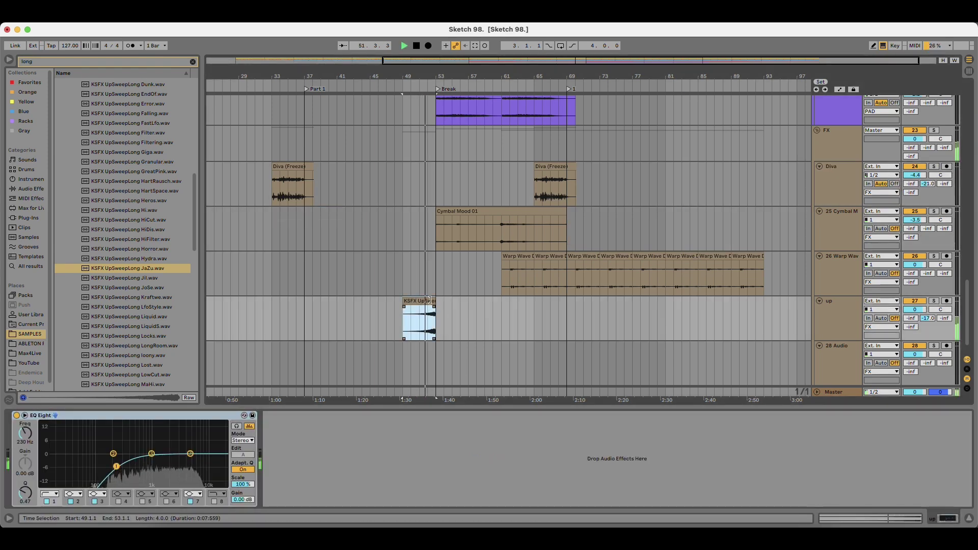
Change the JaZu upsweep clip's warp mode to Complex and play it from bar 51.
key(space)
double_click(425, 302)
key(space)
click(120, 441)
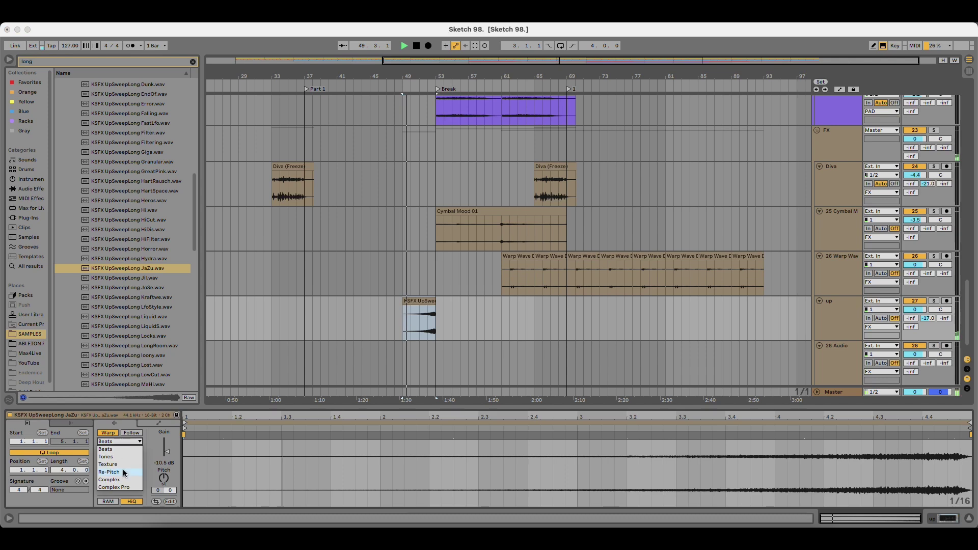
click(120, 480)
click(416, 321)
key(space)
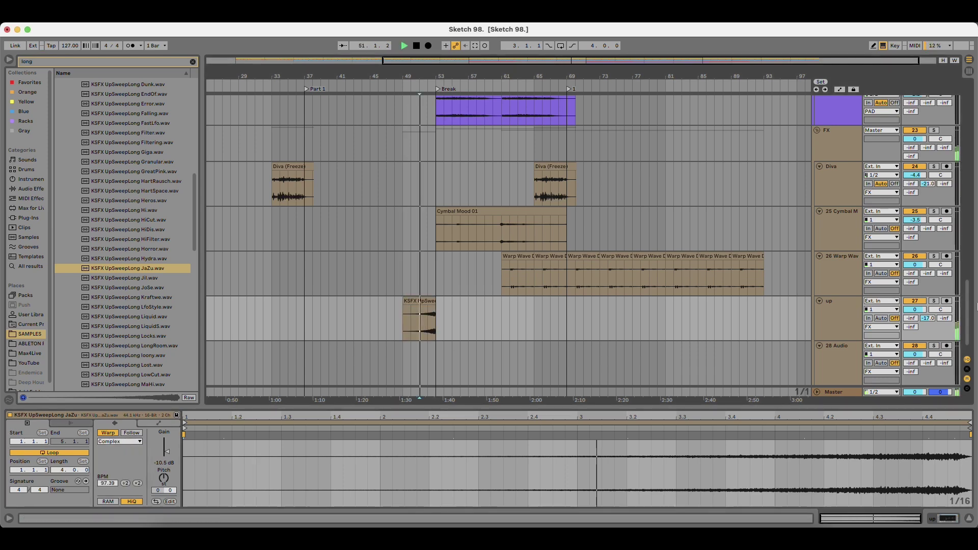
Solo the up track and, in its EQ Eight, enable a band 8 high cut at 6.39 kHz and switch off bands 2, 3 and 7.
click(936, 301)
click(854, 303)
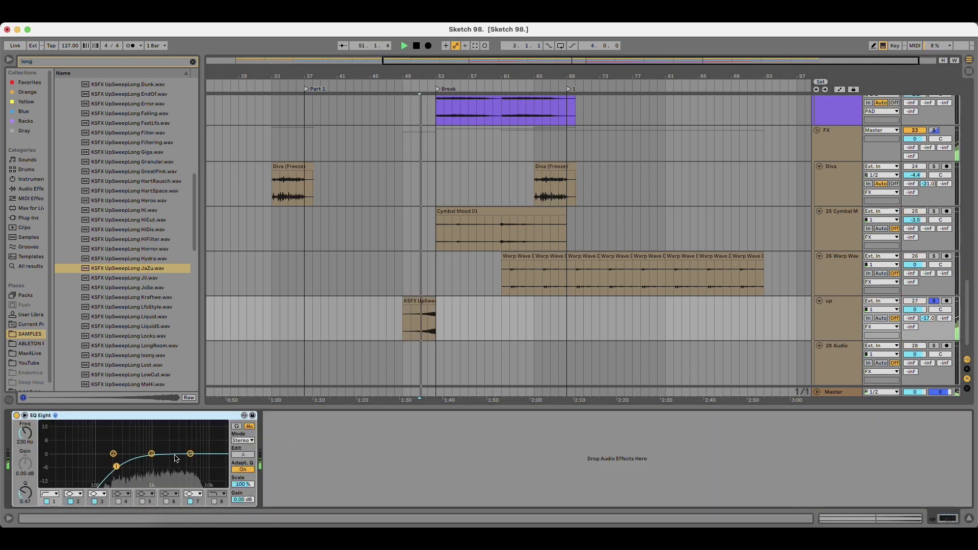
drag(190, 453, 187, 465)
click(190, 502)
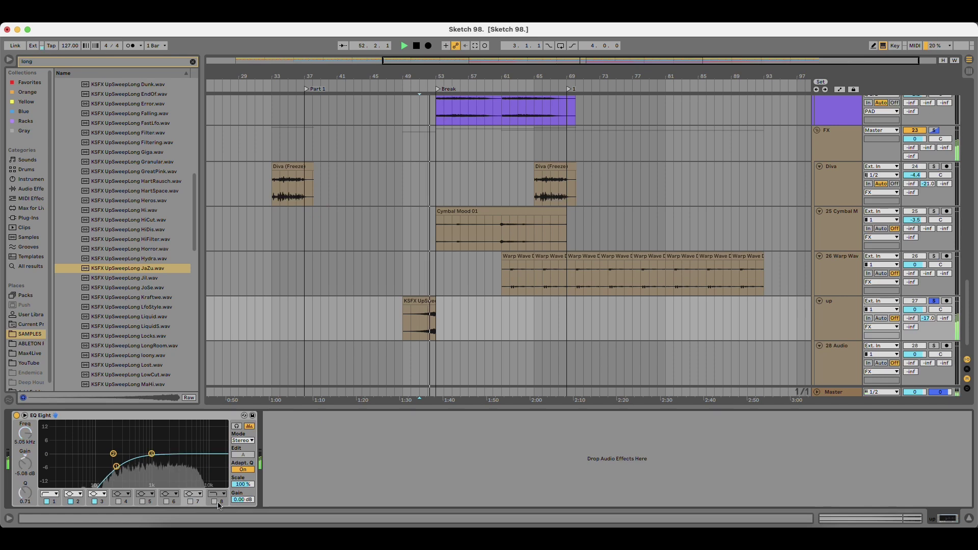
click(214, 502)
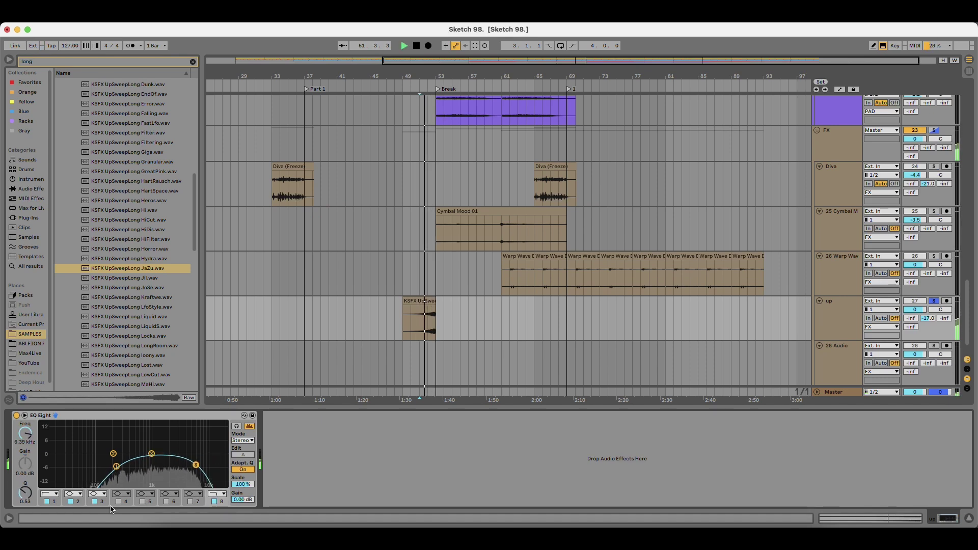
click(94, 502)
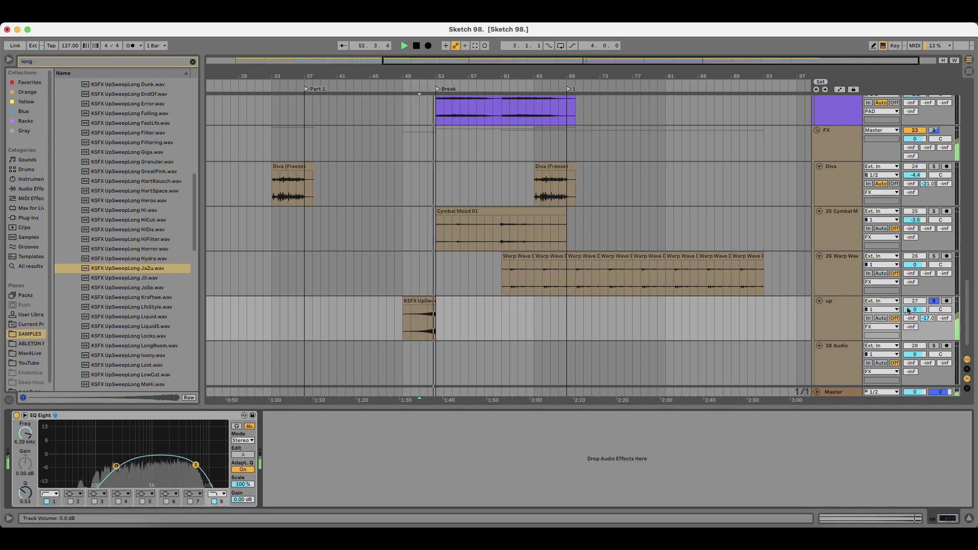
Unsolo the up track and play the upsweep from bar 51 with the full mix.
click(934, 301)
key(space)
key(space)
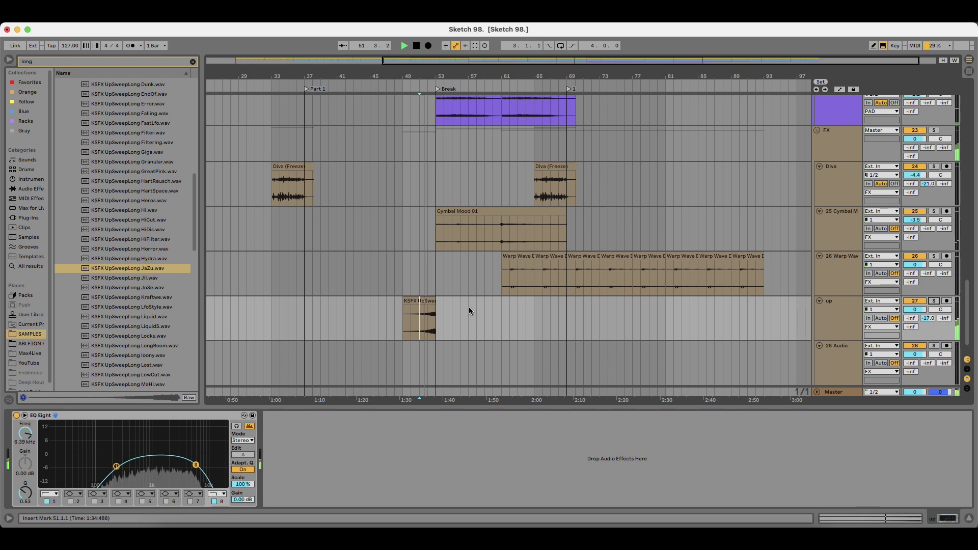
Collapse the KSFX UpSweeps Long folder in the sample search results.
scroll(128, 244, up, 12)
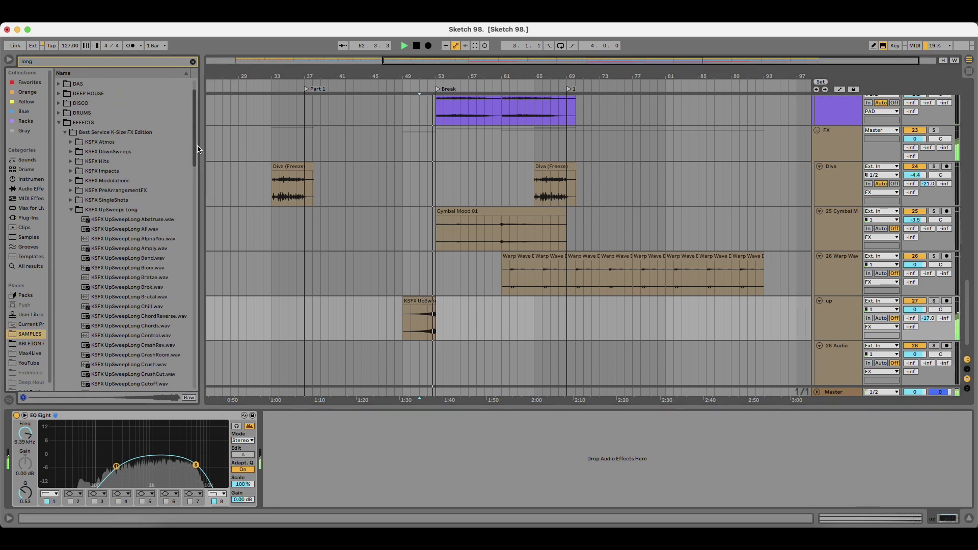
click(108, 241)
click(108, 243)
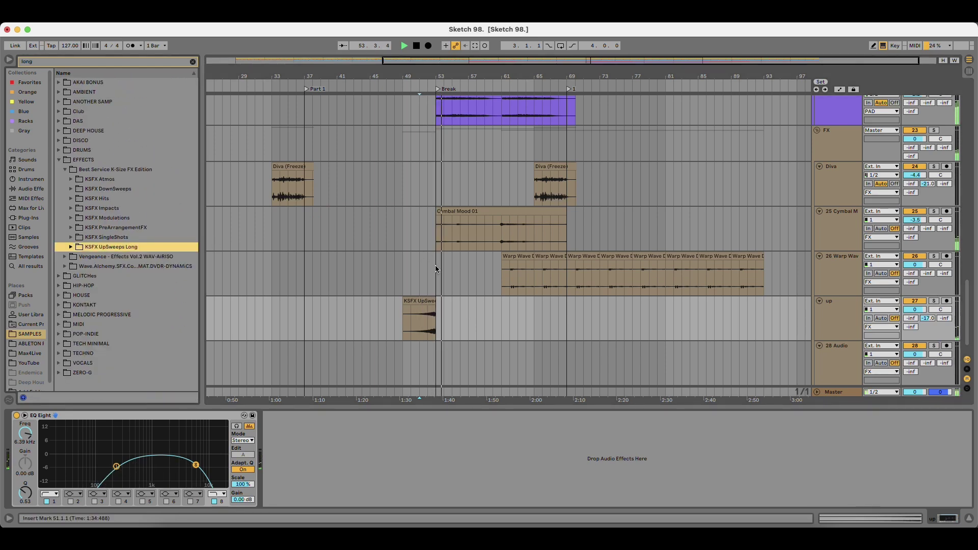
Shorten the Kick clip before the Break so it ends at bar 52, and play the transition into the Break.
click(424, 274)
scroll(426, 272, up, 5)
scroll(426, 270, up, 15)
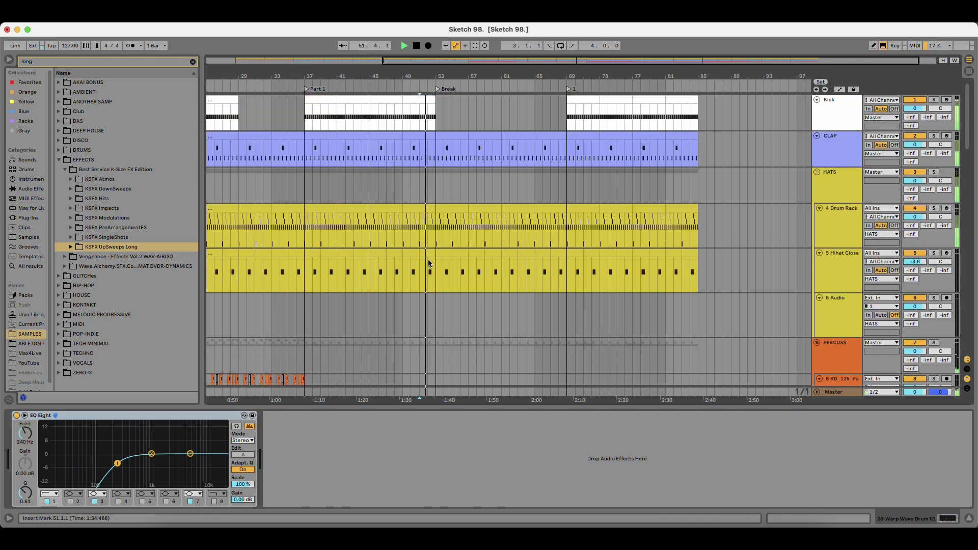
drag(432, 96, 426, 99)
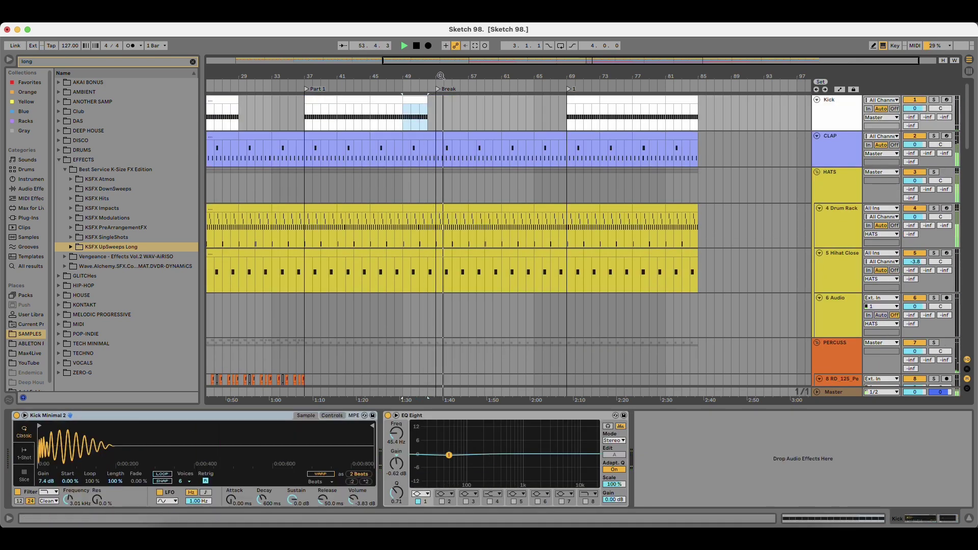
drag(448, 77, 469, 71)
scroll(470, 211, down, 2)
scroll(423, 286, down, 10)
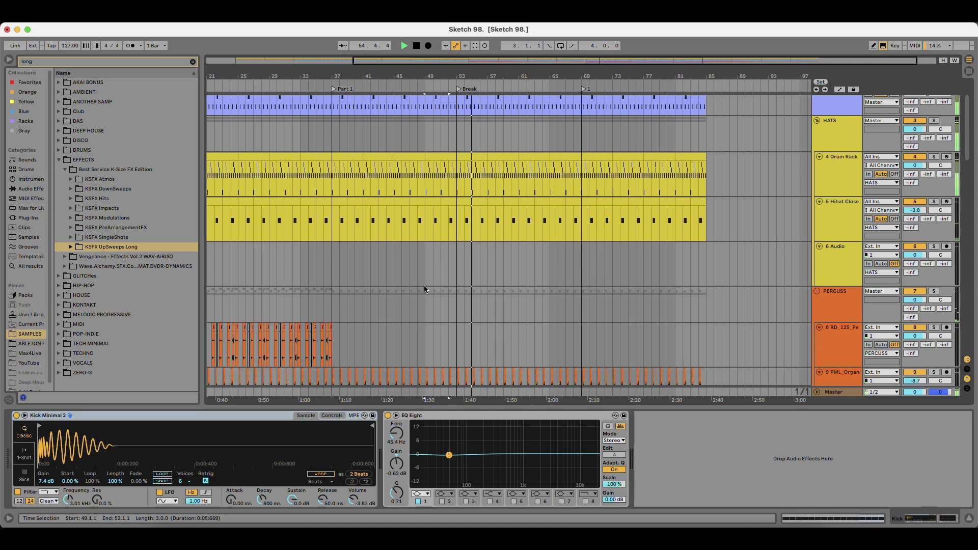
scroll(383, 295, down, 3)
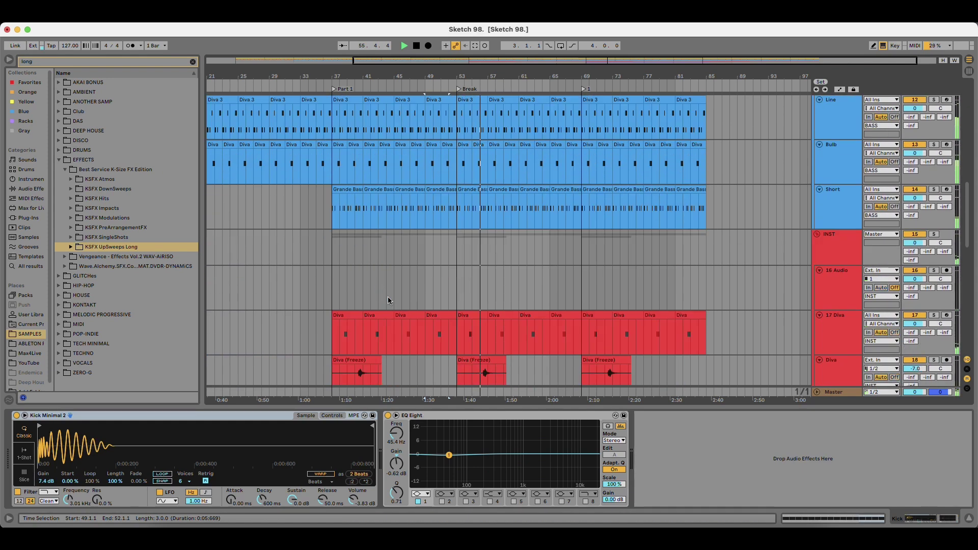
scroll(386, 298, down, 4)
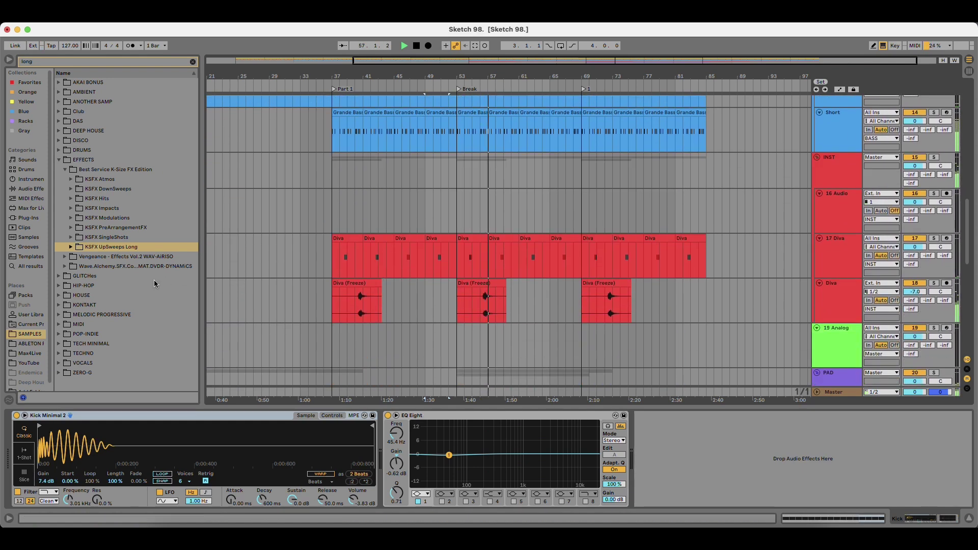
key(space)
Expand the Vengeance Effects Vol.2 VFX2 Sweeps Long folder and bring the empty track below up into view.
click(143, 257)
key(Right)
key(Down)
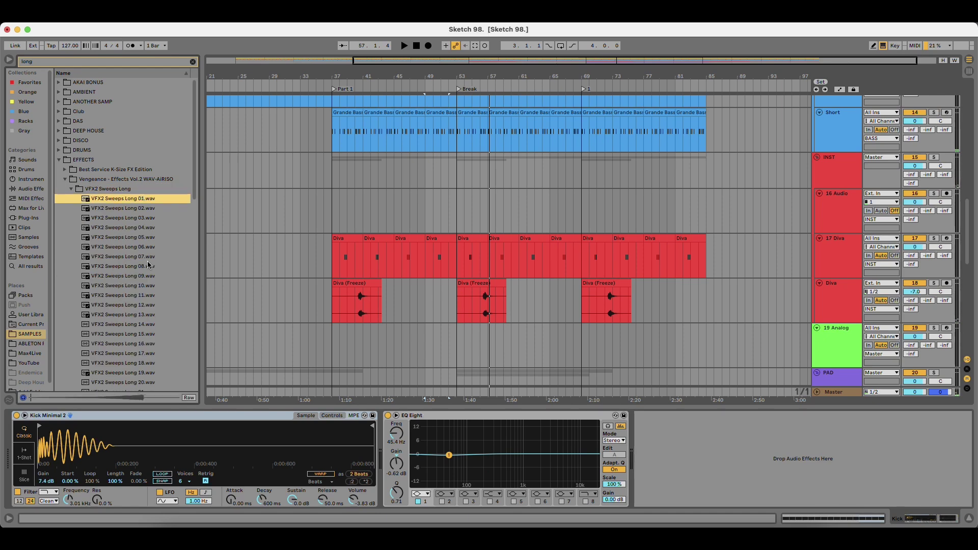
scroll(533, 318, down, 10)
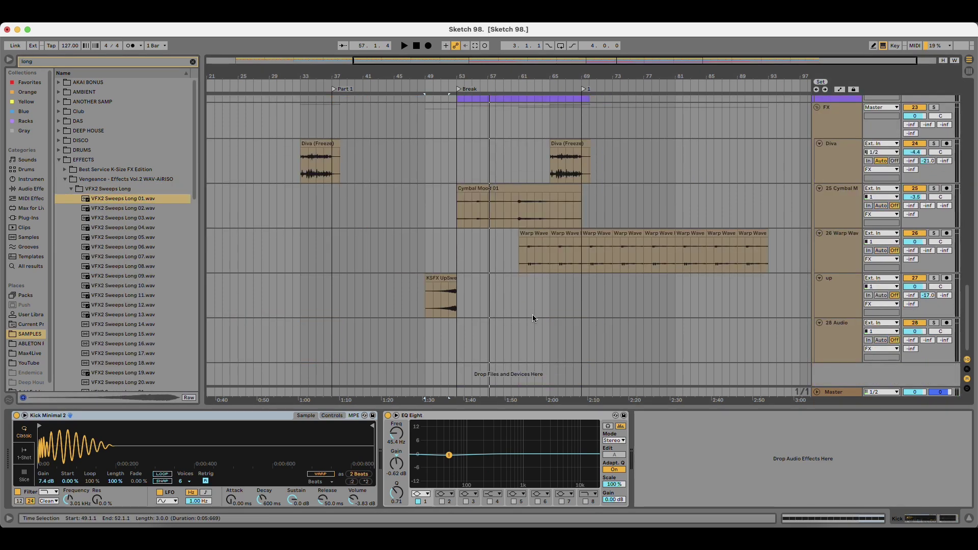
Preview the VFX2 Sweeps Long samples 07 to 15.
click(170, 257)
scroll(175, 319, down, 1)
key(Down)
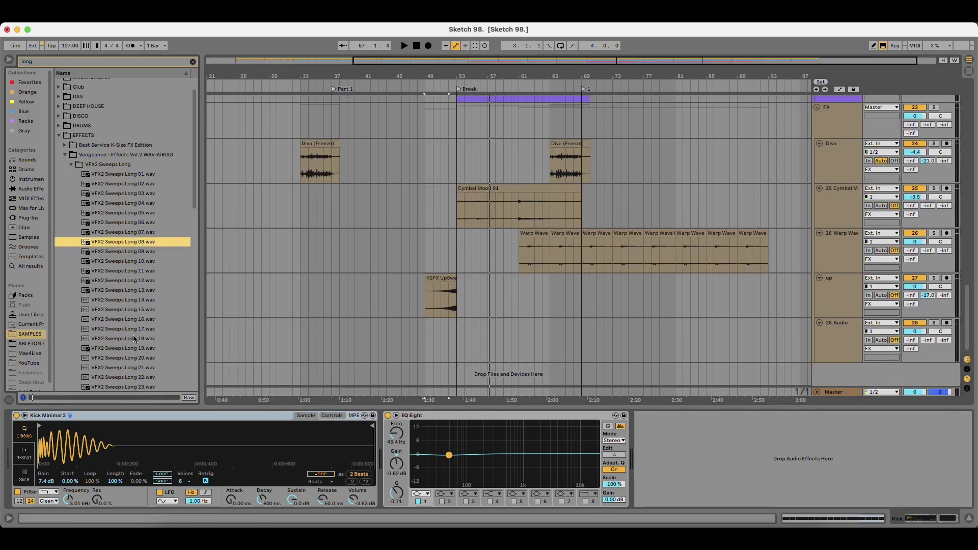
key(Up)
key(Down)
key(Down)
key(Down)
key(Down)
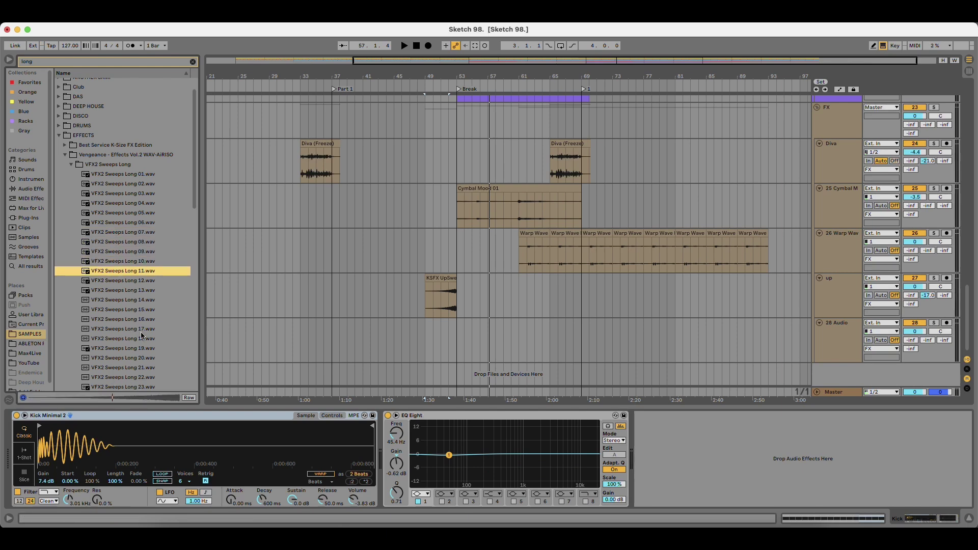
key(Down)
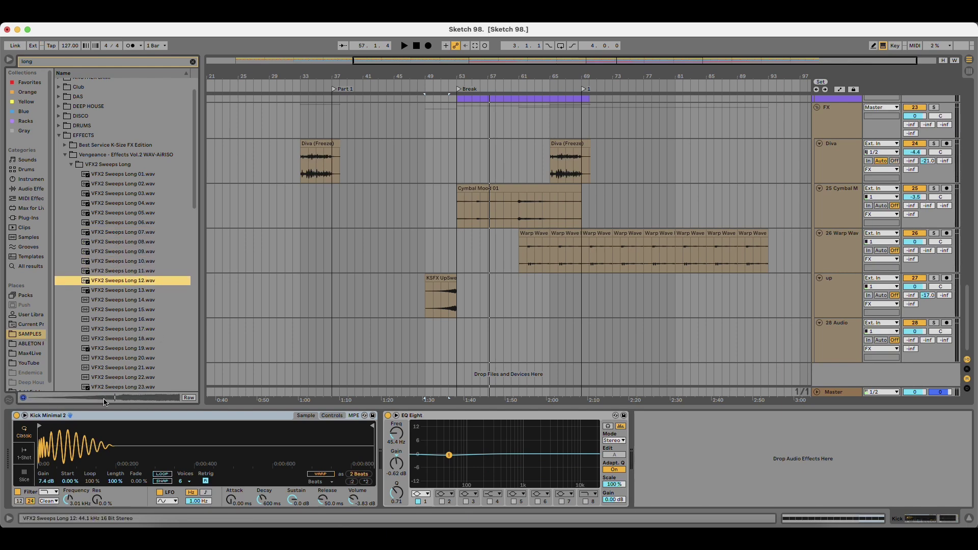
key(Down)
key(Down)
key(Down)
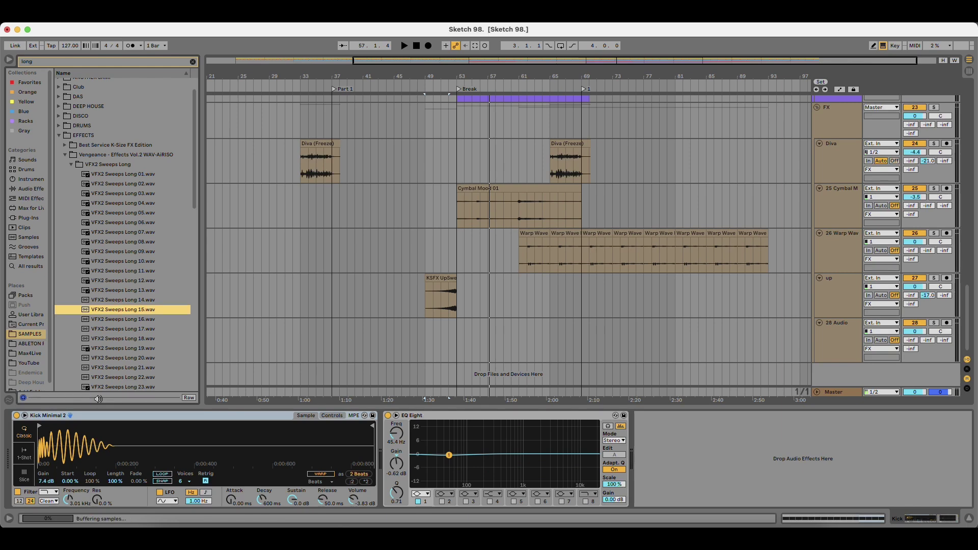
Preview VFX2 Sweeps Long 20 and 16, followed by samples 36 to 39.
scroll(144, 270, down, 3)
click(144, 268)
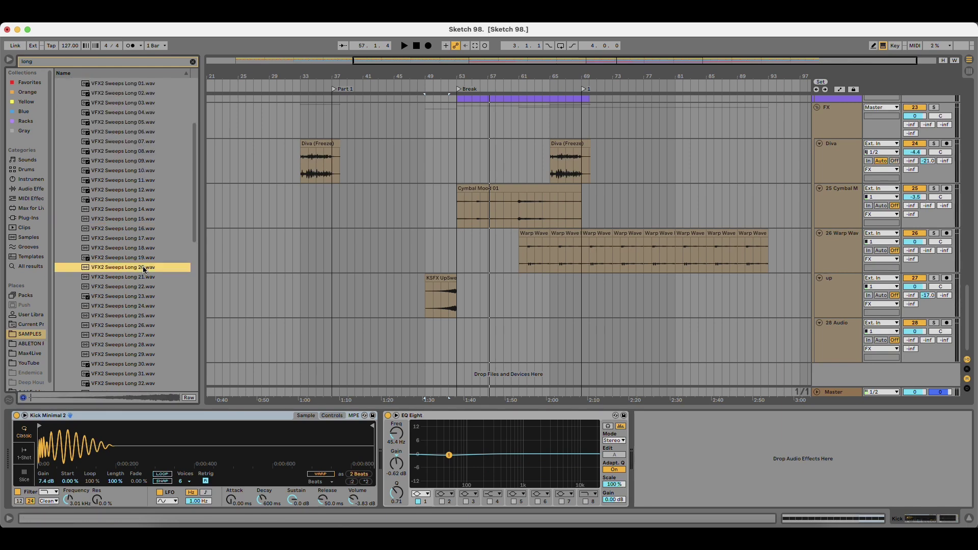
click(131, 232)
scroll(130, 336, down, 3)
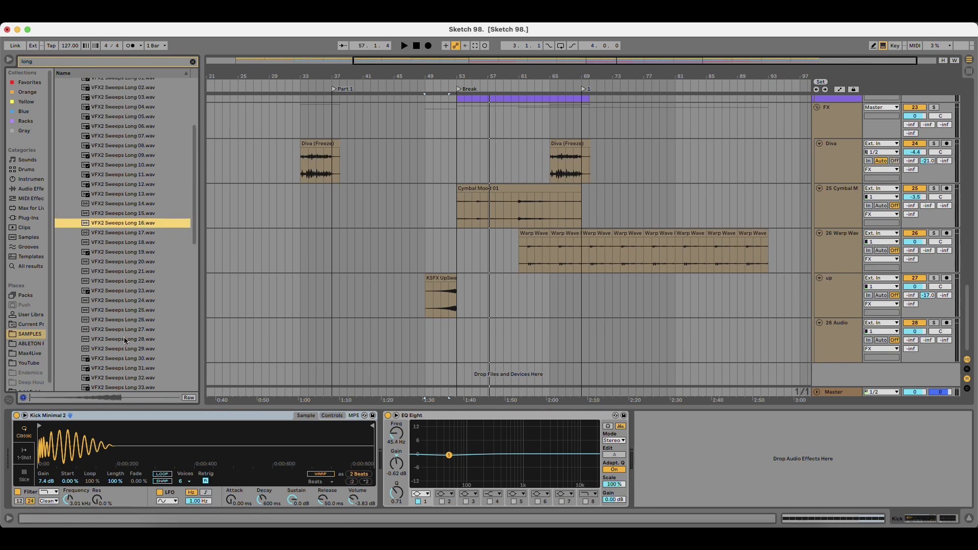
click(127, 335)
scroll(125, 339, down, 3)
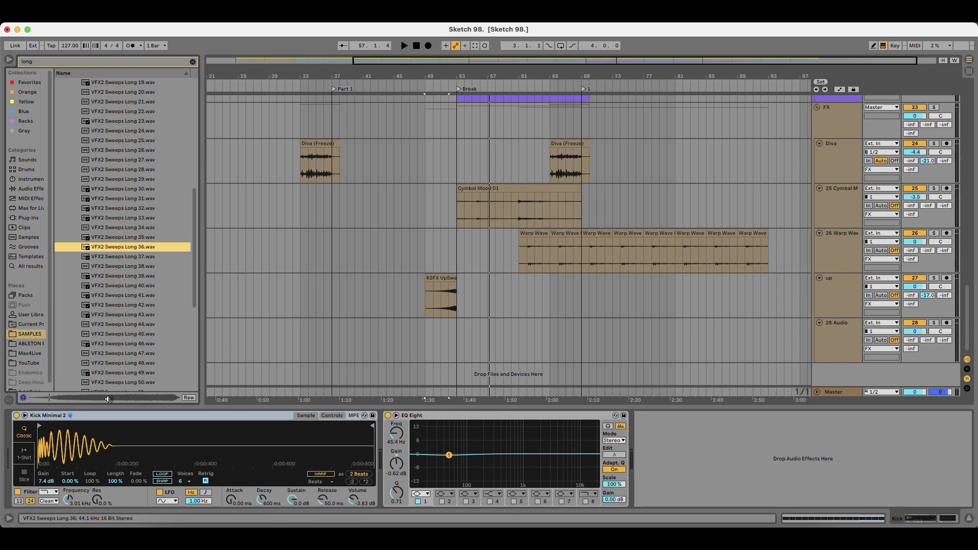
key(Down)
key(Down)
key(Down)
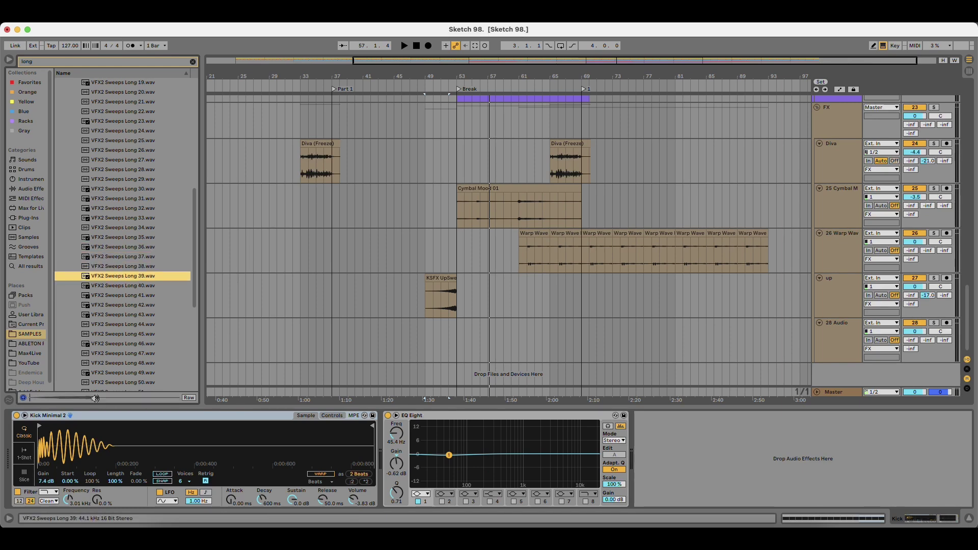
Preview VFX2 Sweeps Long 44 and place it on track 28 at bar 61, ending at bar 69.
click(122, 327)
scroll(121, 352, down, 4)
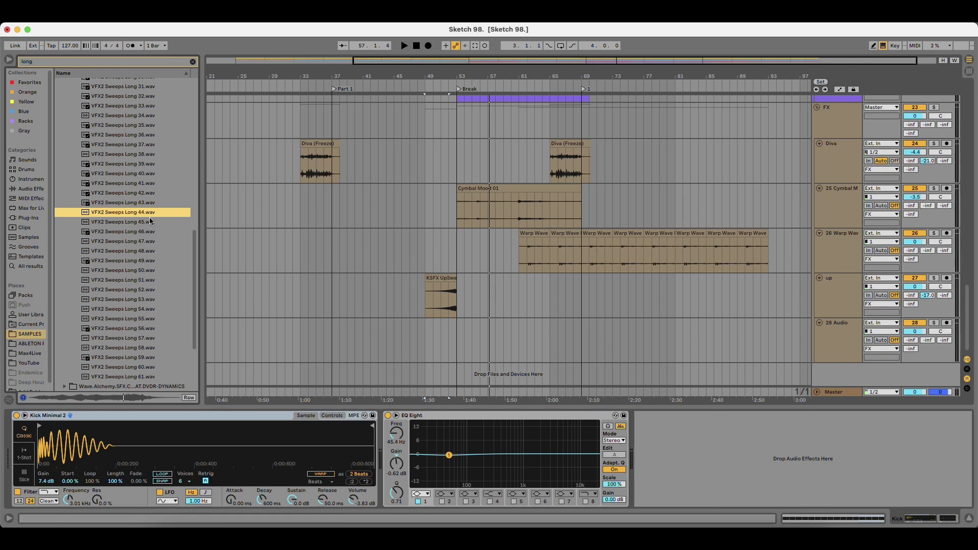
drag(149, 219, 521, 345)
key(shift+Tab)
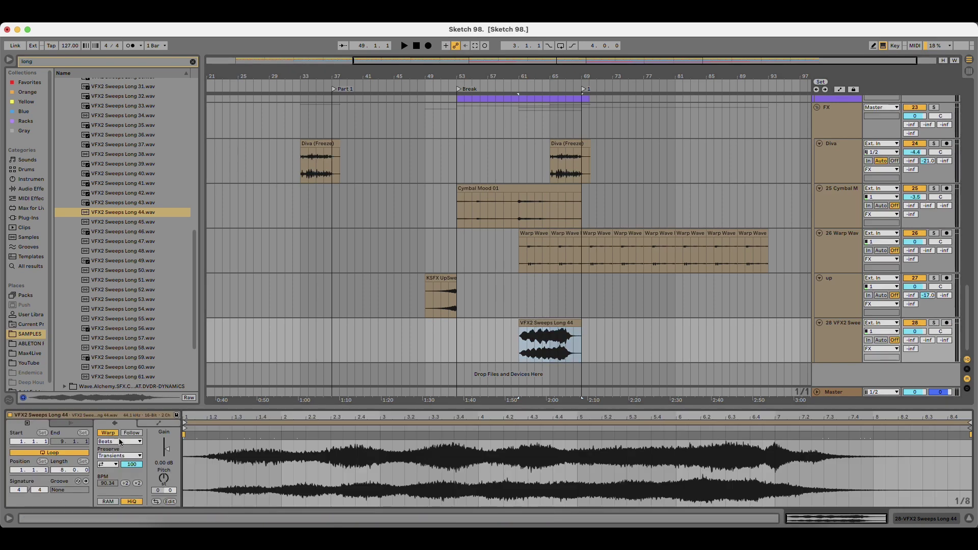
Turn off warping on the VFX2 Sweeps Long 44 clip and lower its gain to -10.0 dB during playback.
click(108, 434)
key(space)
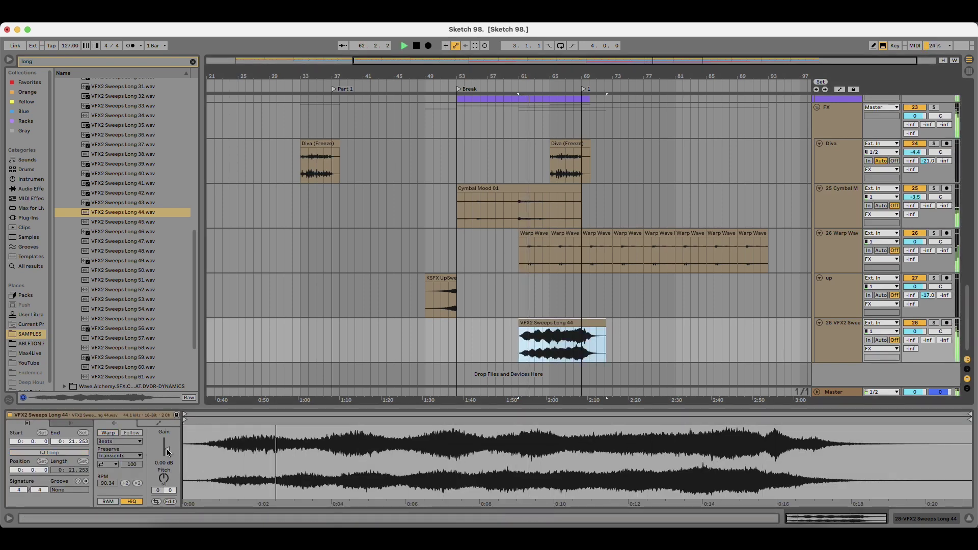
drag(161, 446, 170, 455)
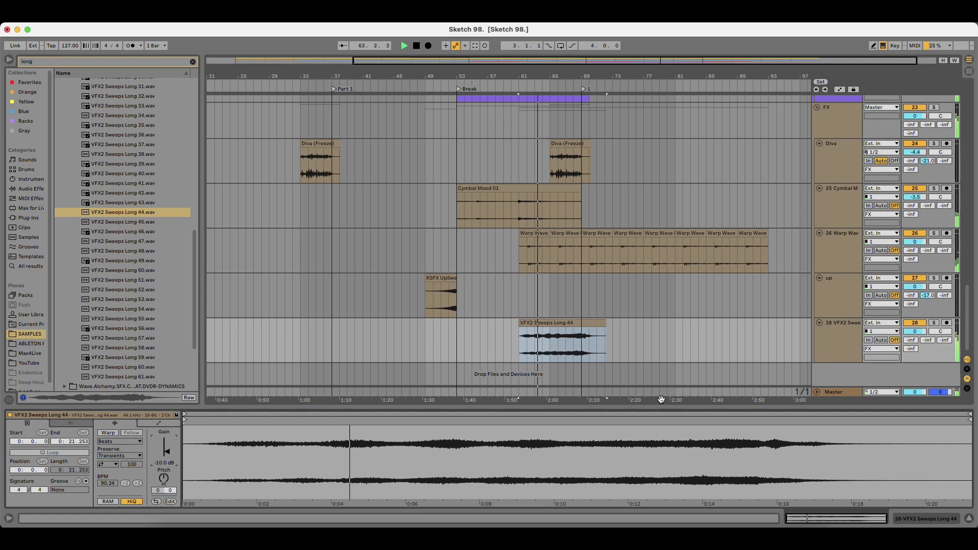
Warp the VFX2 Sweeps Long 44 clip in Complex mode and pull a new warp marker near its end back to about bar 11.
click(108, 433)
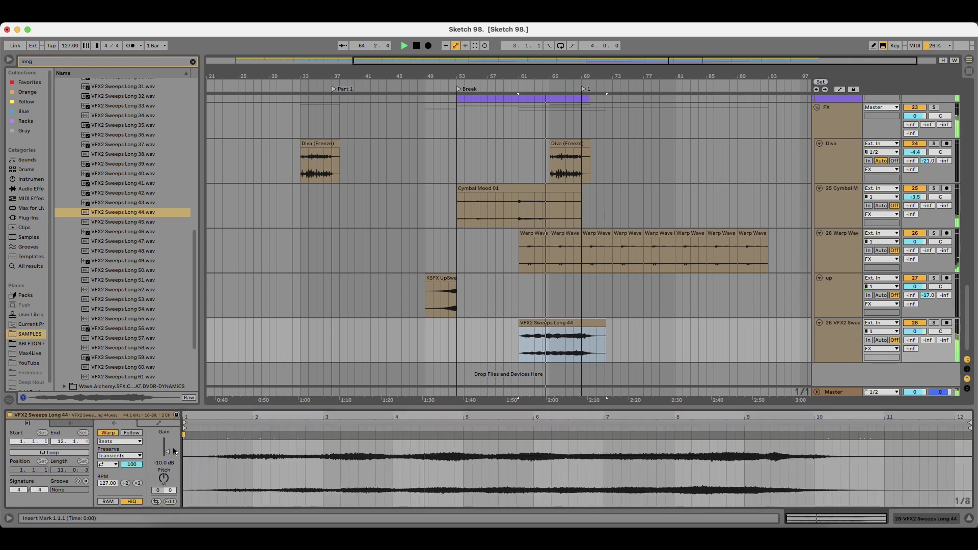
click(125, 442)
click(120, 482)
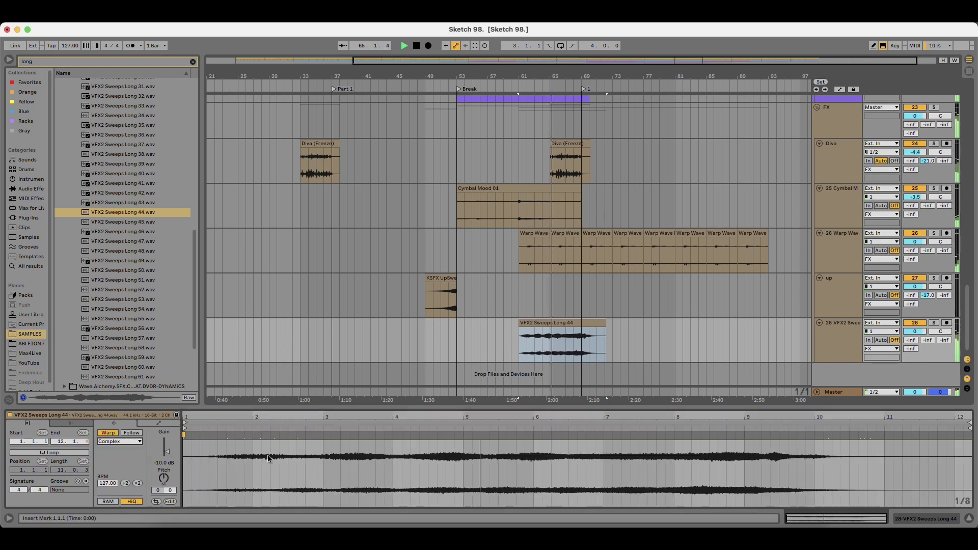
double_click(932, 435)
drag(933, 435, 897, 435)
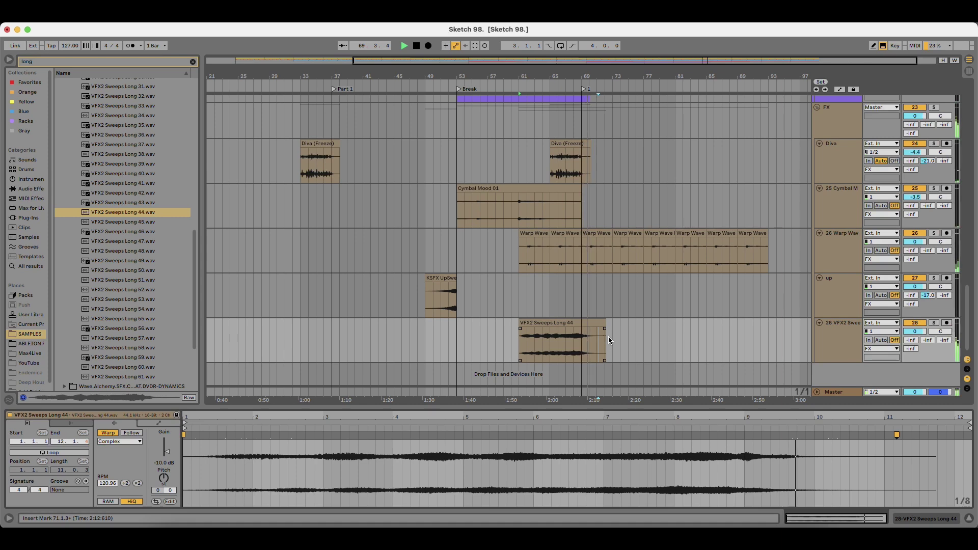
Copy the EQ Eight from the up track to the VFX2 Sweeps track and lower that track's volume to -5.7 dB during playback.
click(835, 323)
key(space)
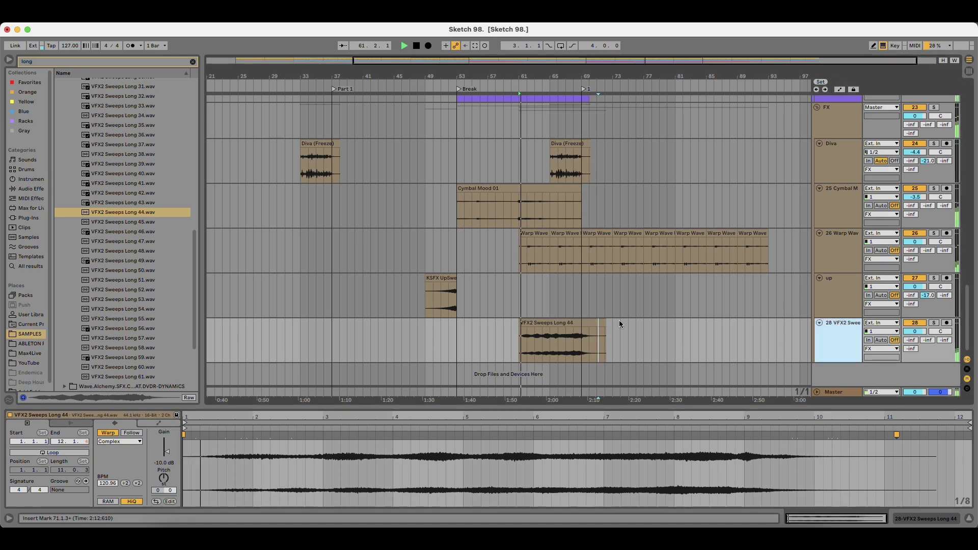
click(835, 282)
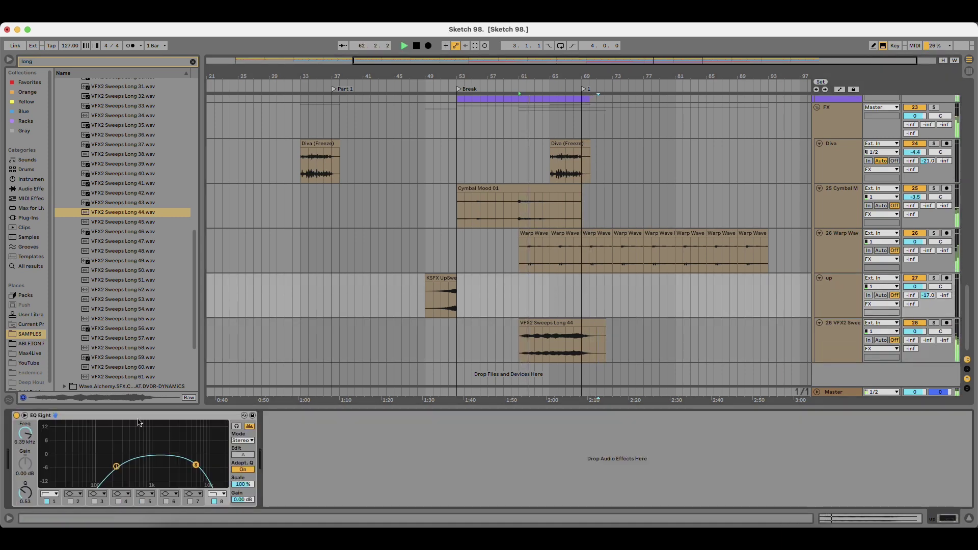
click(891, 337)
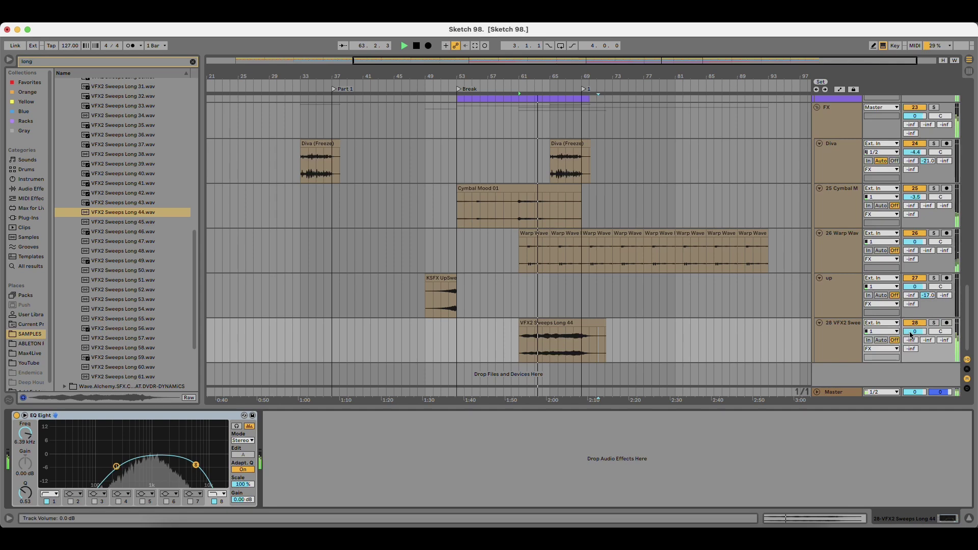
drag(913, 332, 913, 346)
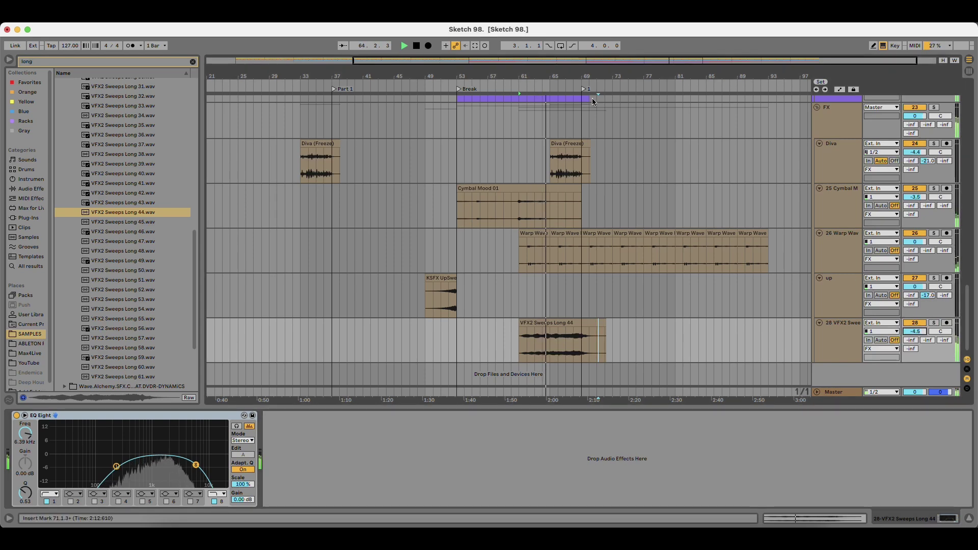
drag(915, 331, 915, 336)
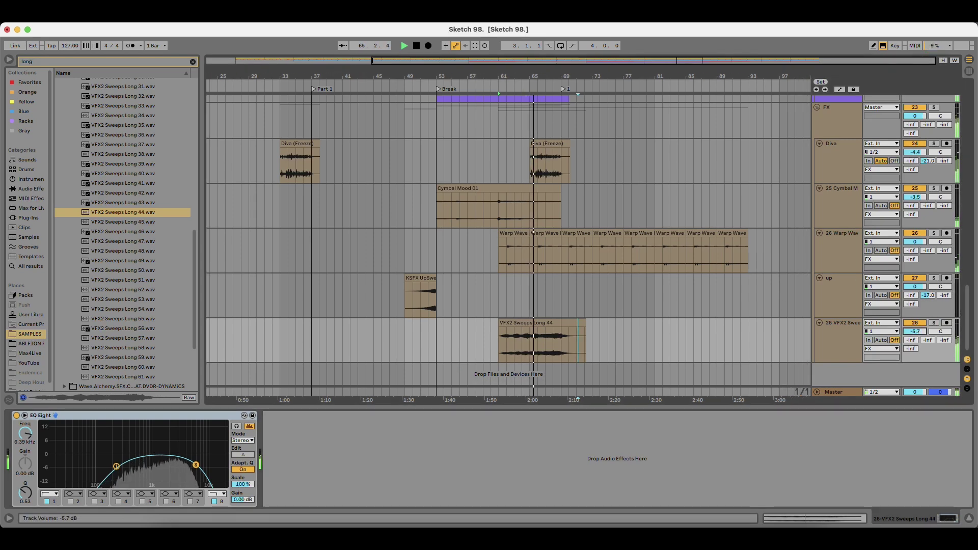
Rename the VFX2 Sweeps track as noise.
double_click(828, 330)
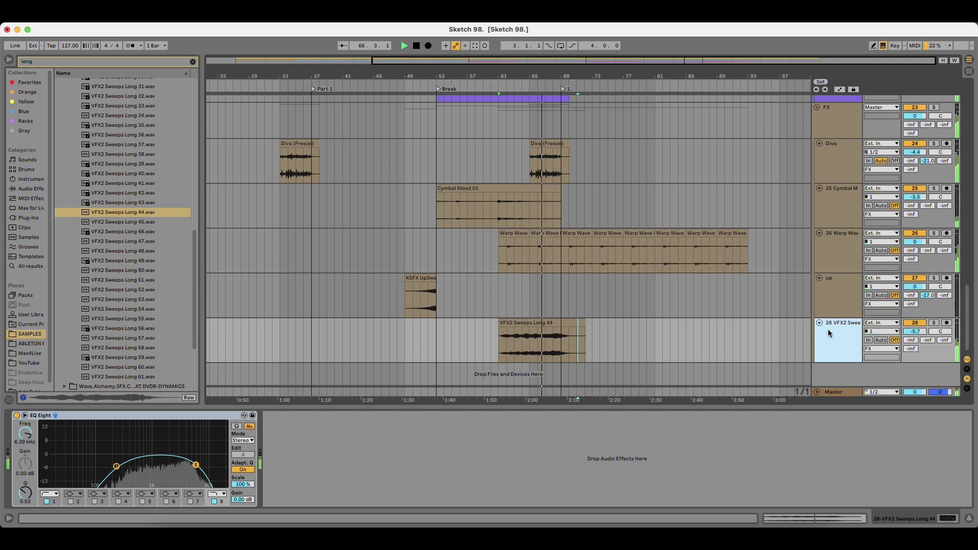
text(noie)
key(Return)
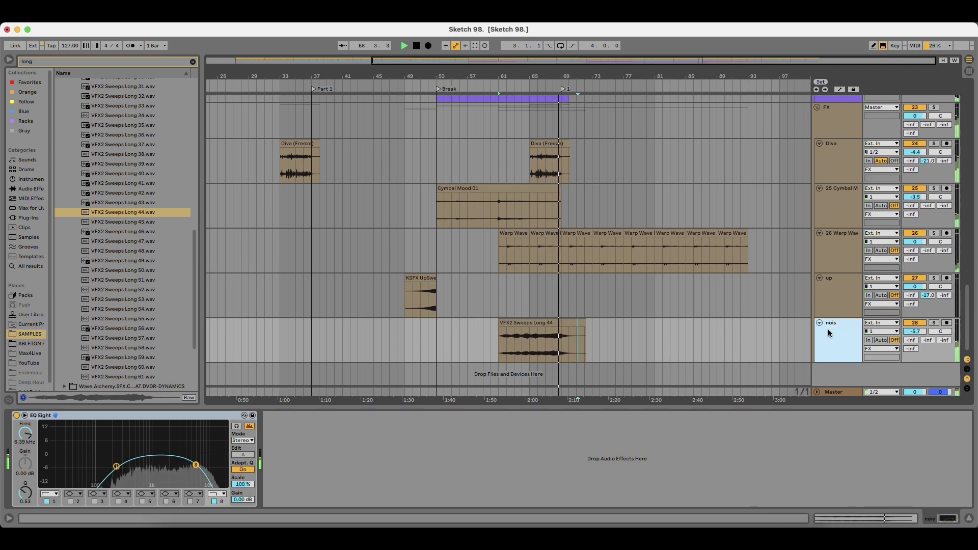
text(e)
key(Return)
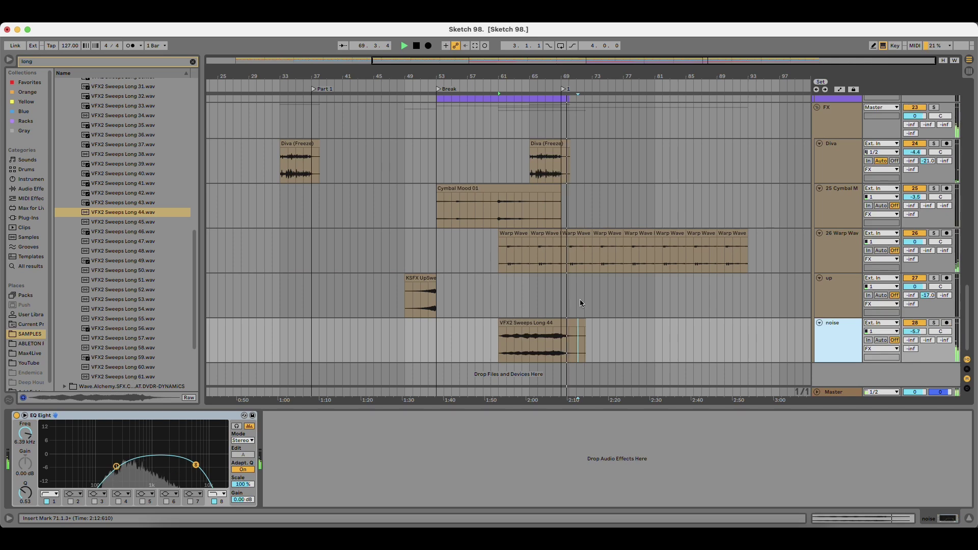
Insert an audio track below the Ting track in the PERCUSS group.
scroll(548, 270, up, 5)
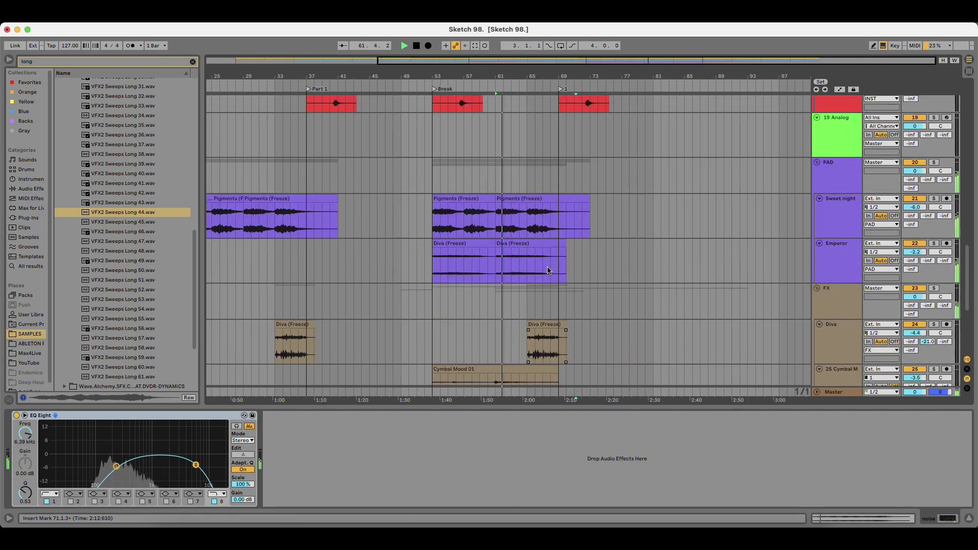
scroll(547, 270, up, 15)
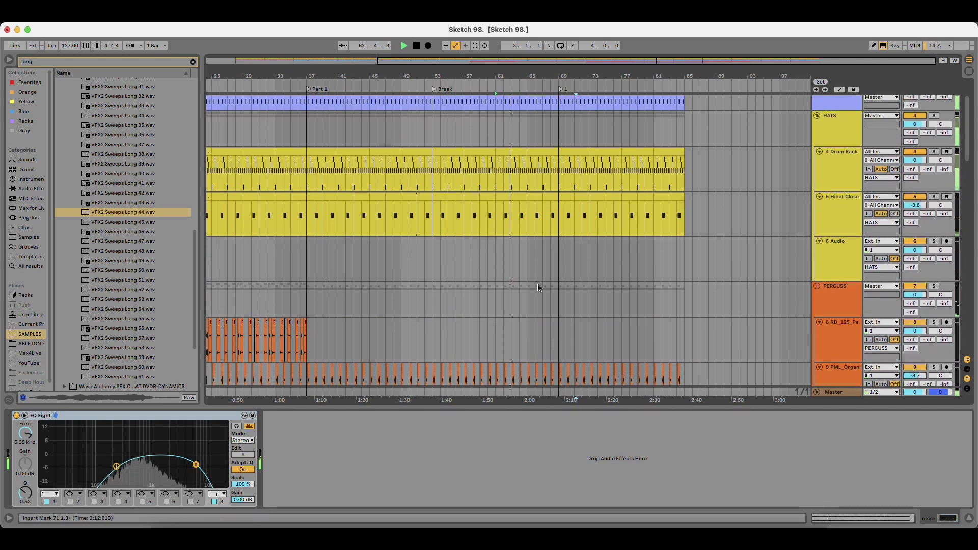
scroll(538, 284, up, 3)
scroll(825, 302, down, 10)
click(838, 303)
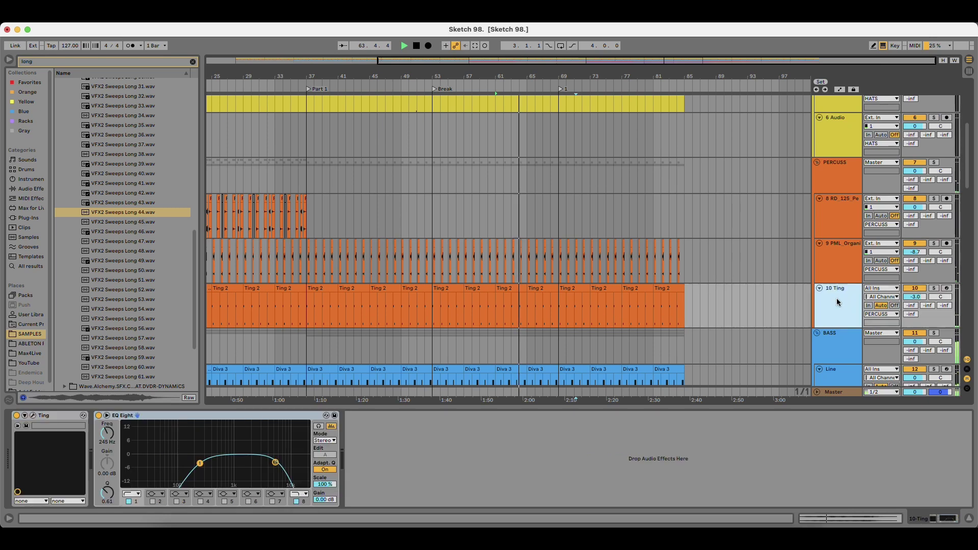
key(super+t)
Clear the sample search, collapse the Ambient Cinematic, Vengeance Effects and Hyper Romanian Drums folders, and leave the DRUMS folder open.
click(192, 62)
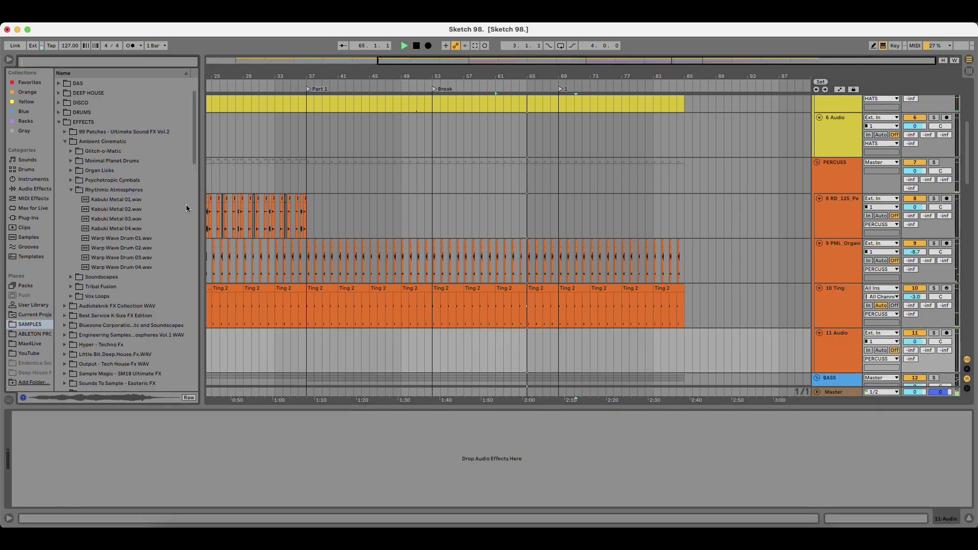
click(99, 144)
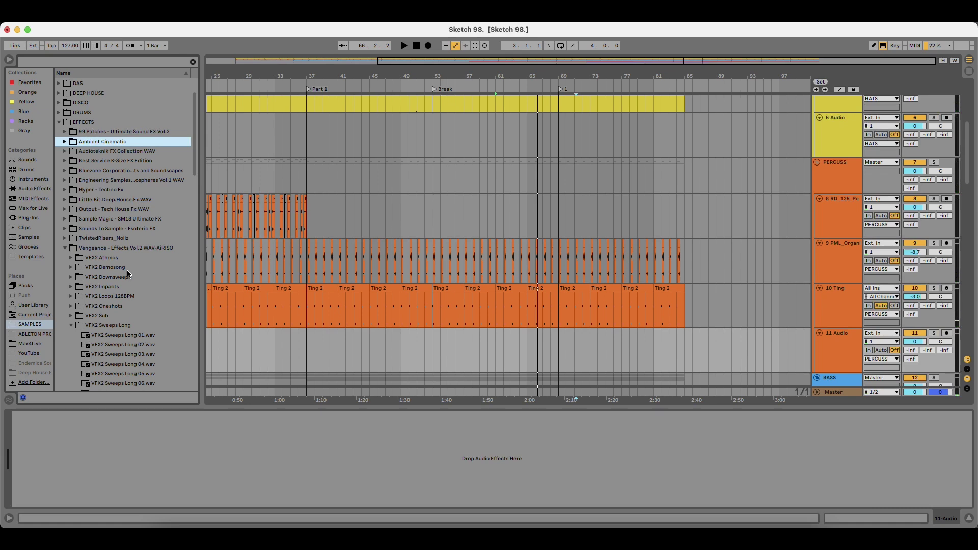
click(125, 250)
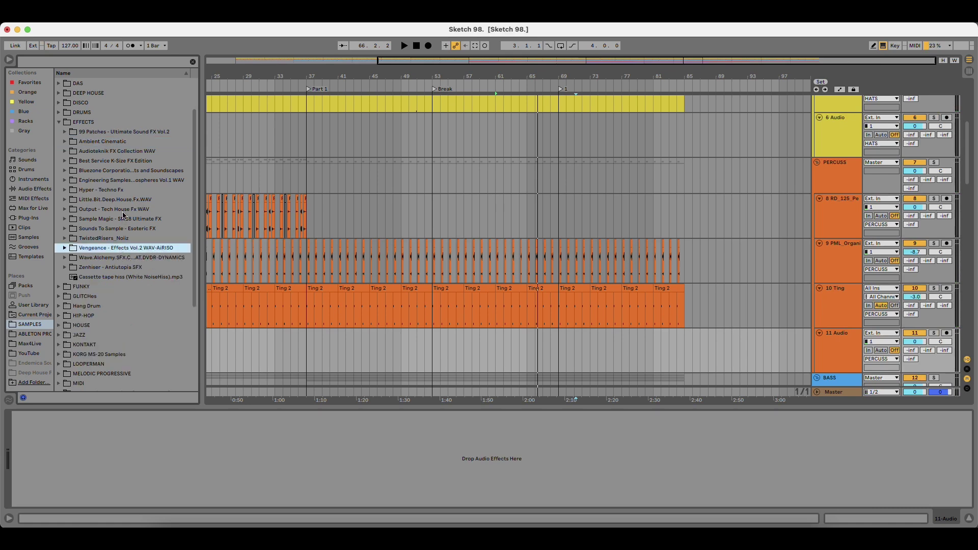
click(113, 109)
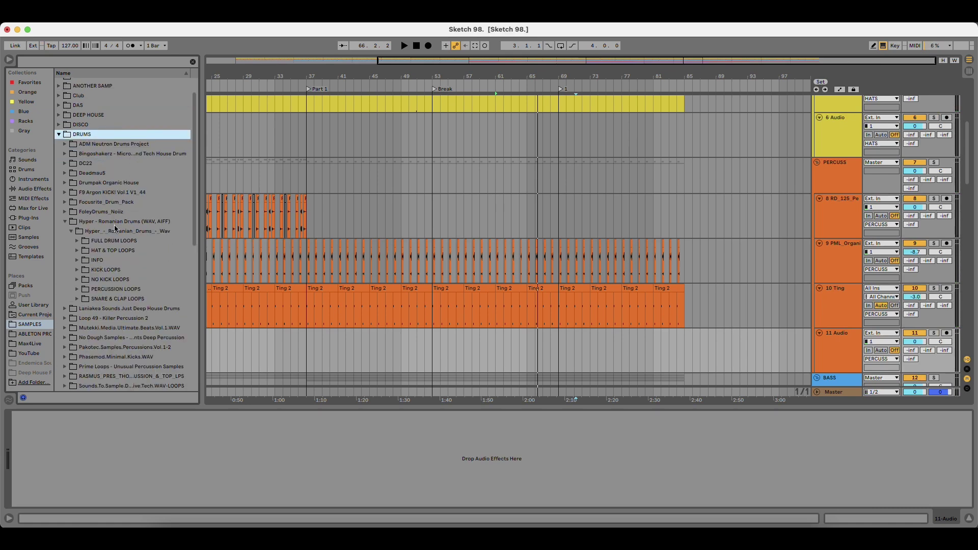
click(114, 222)
Expand the Focusrite_Drum_Pack folder down to its HEAVY 120BPM samples.
key(Up)
key(Up)
key(Right)
key(Down)
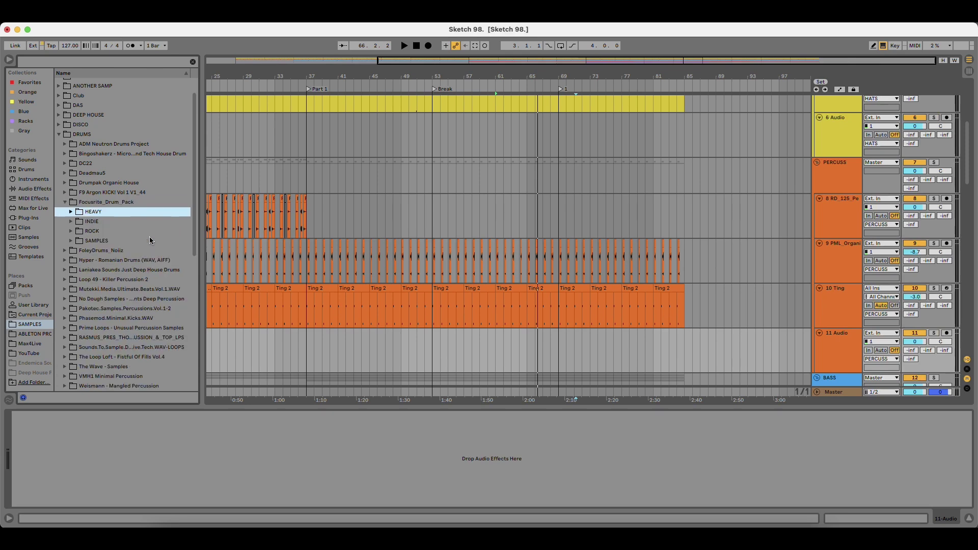
key(Right)
key(Down)
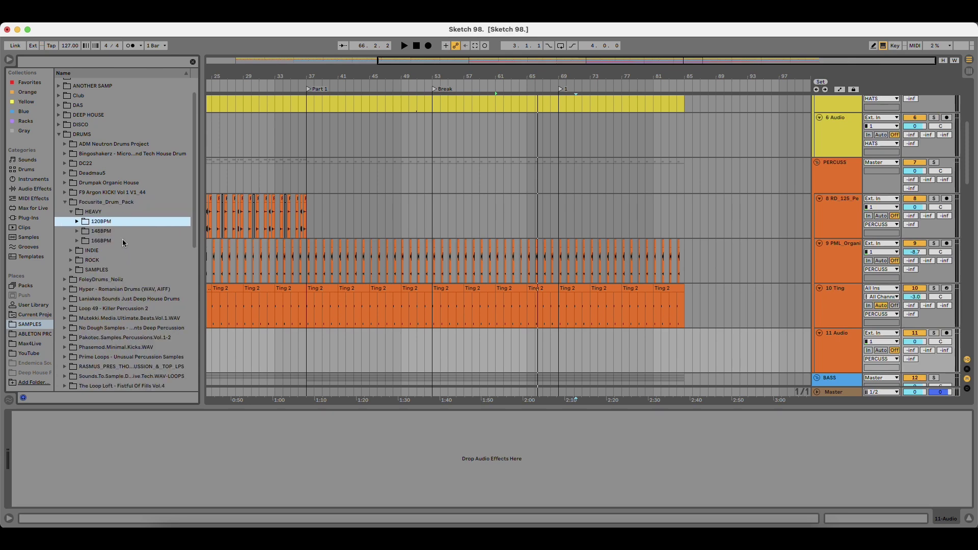
key(Right)
key(Down)
Preview the Crashes, Fill and Heavy Full samples in the 120BPM folder, and collapse Focusrite_Drum_Pack.
click(127, 249)
click(128, 300)
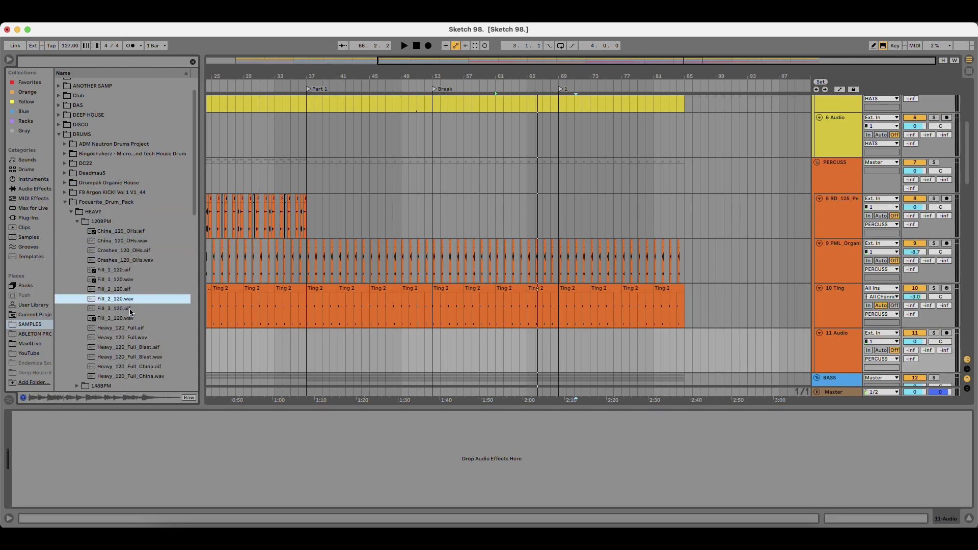
key(Up)
click(123, 280)
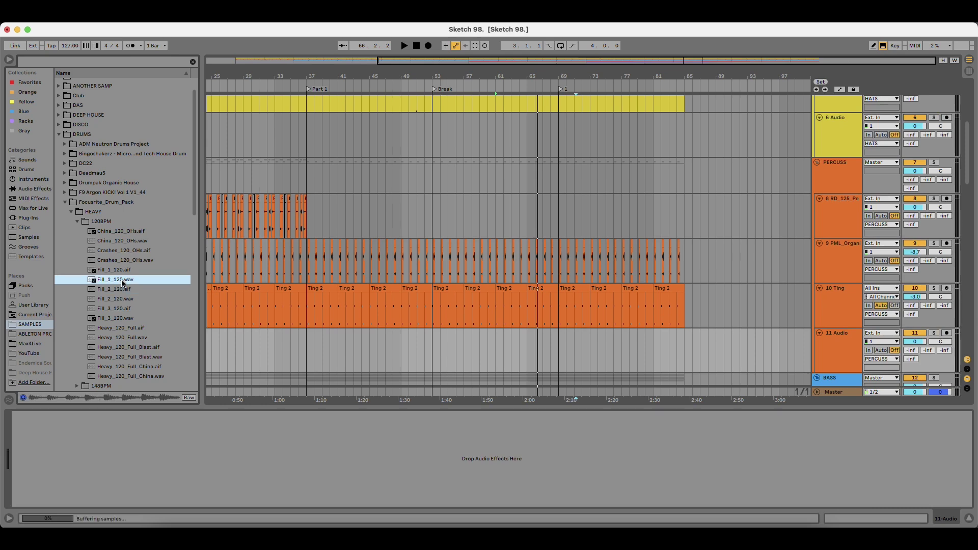
key(Up)
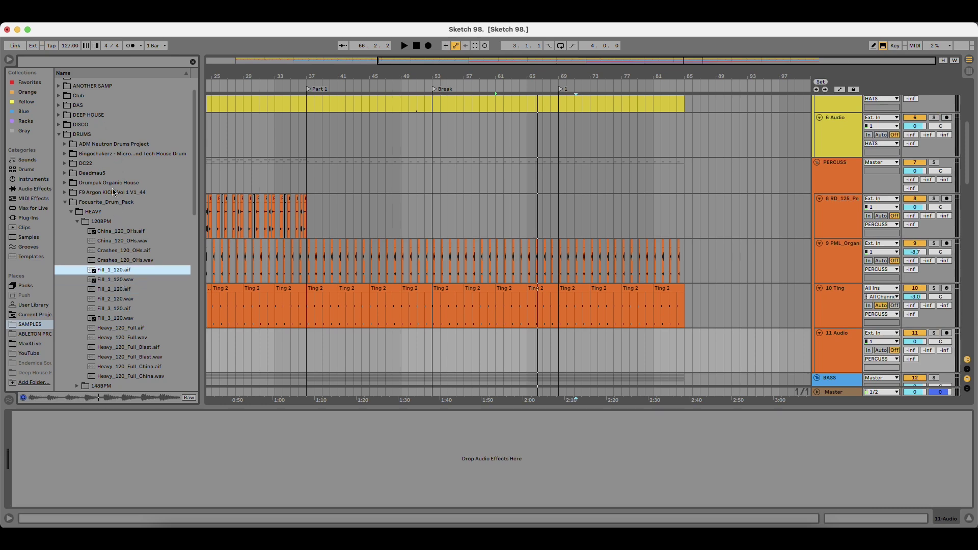
click(122, 337)
key(Up)
key(Up)
key(Up)
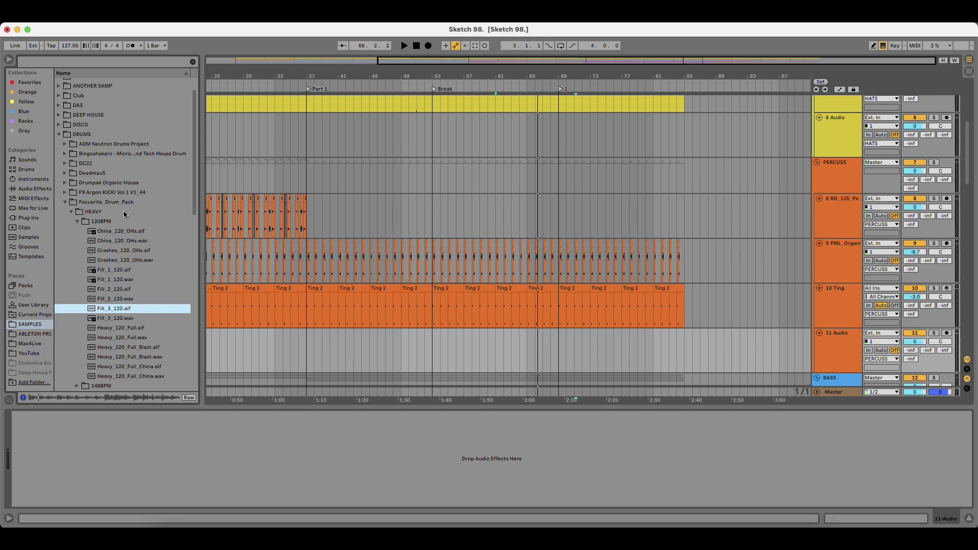
double_click(110, 205)
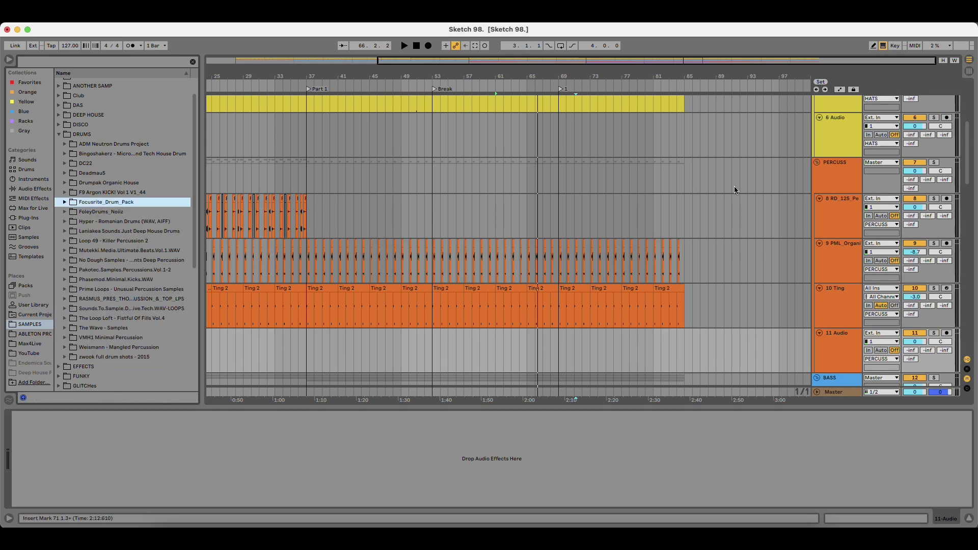
Insert a MIDI track directly below the Ting track.
scroll(839, 230, down, 3)
click(847, 250)
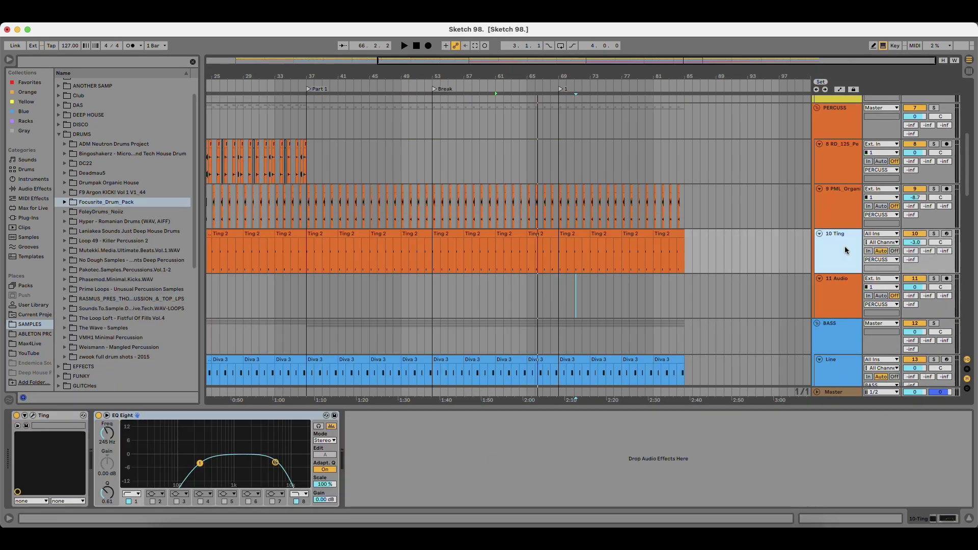
key(super+shift+t)
Search the samples for "snare" and expand the Snares folder of The Wave - Samples.
click(94, 61)
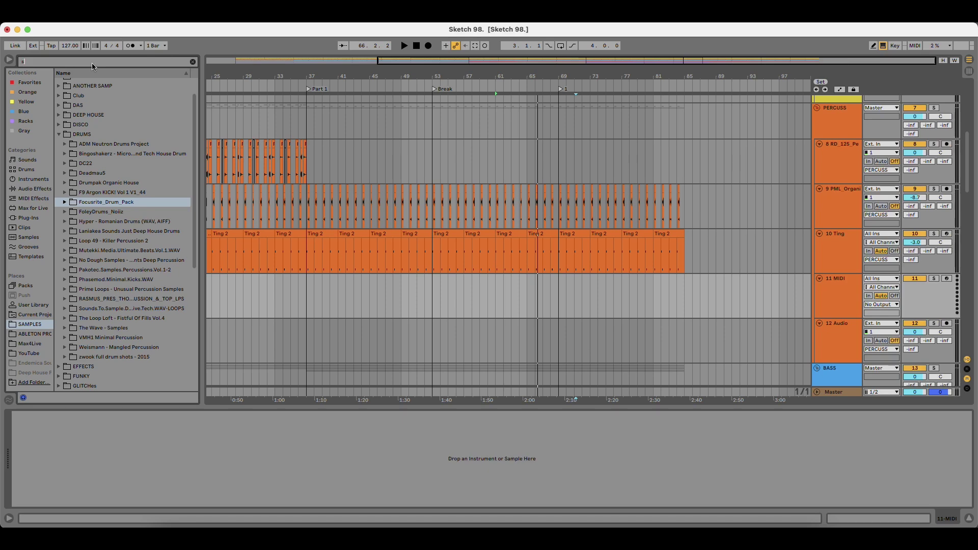
text(snare)
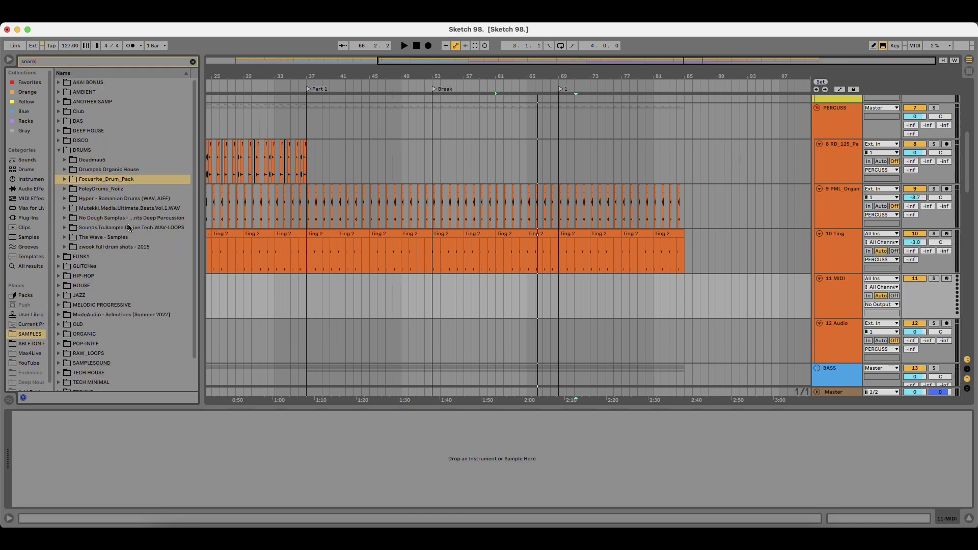
click(110, 182)
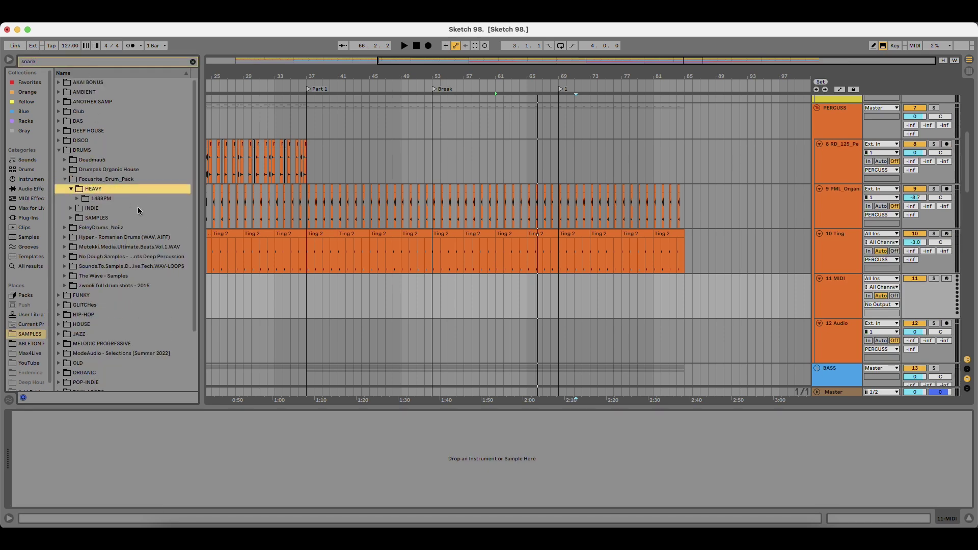
click(119, 287)
click(127, 277)
key(Down)
key(Right)
Preview The Wave samples Snare 1 to 7 and load Snare 7 as the instrument of the new MIDI track.
key(Down)
key(Down)
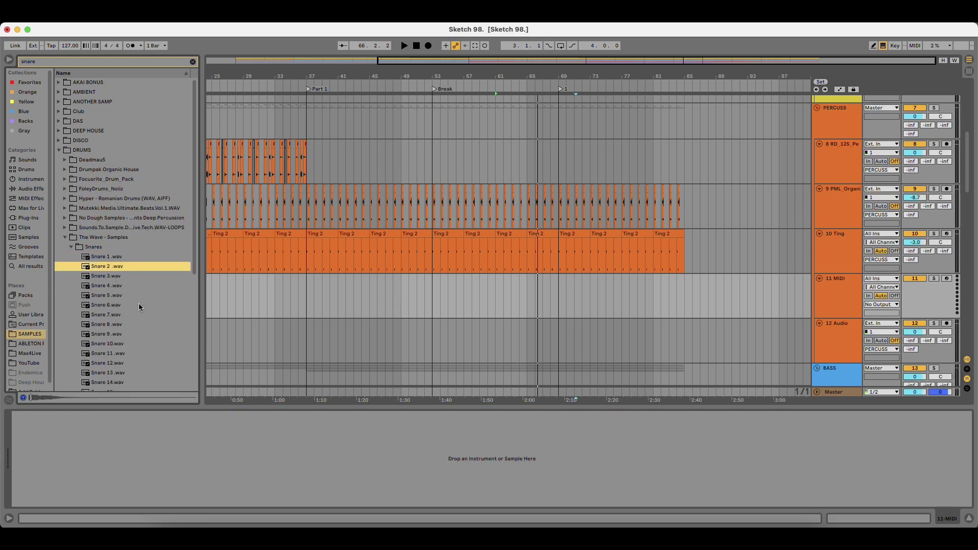
key(Down)
key(Down)
key(Down)
key(Down)
key(Down)
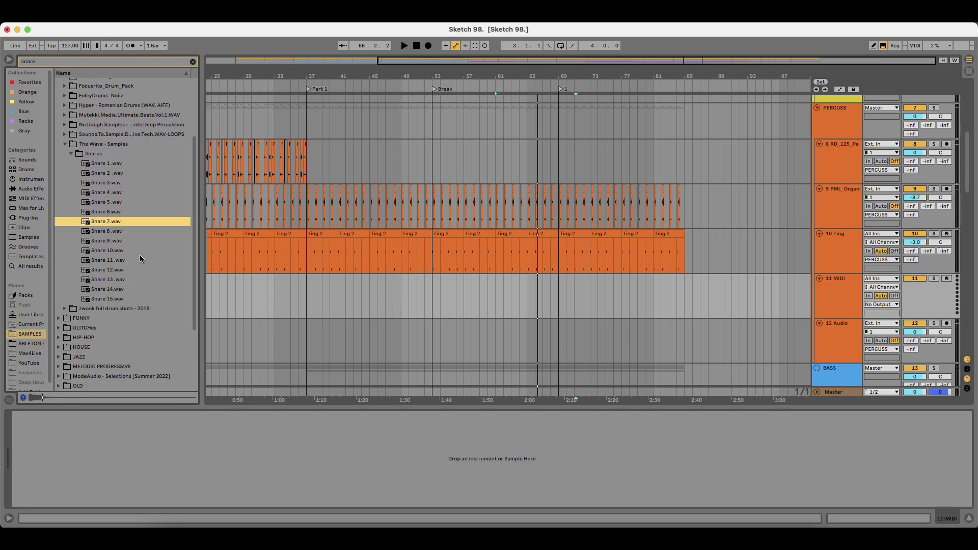
key(Up)
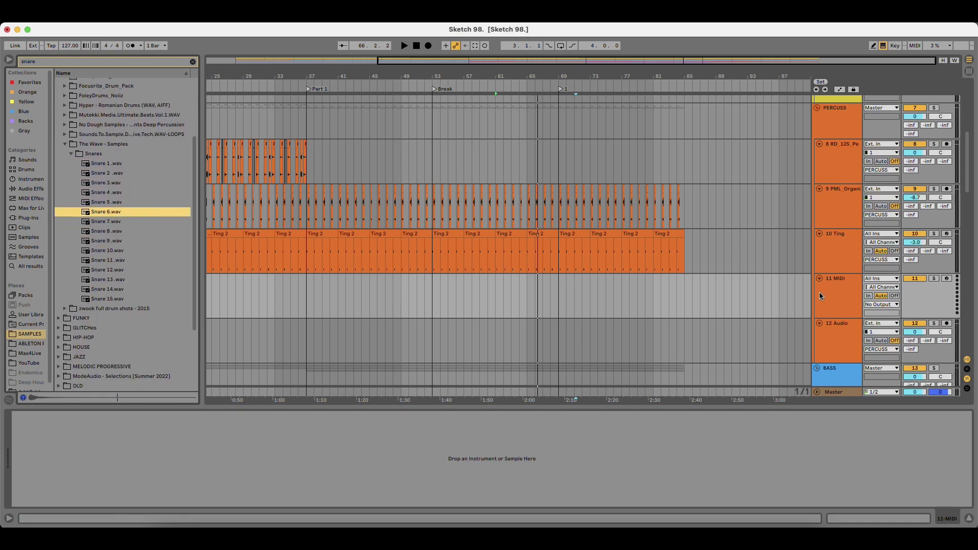
click(121, 223)
drag(230, 451, 226, 442)
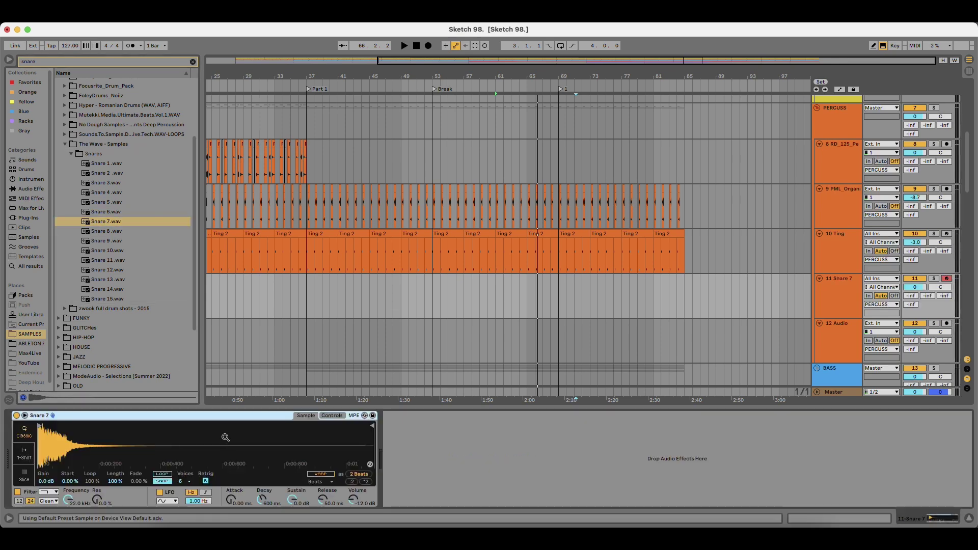
Record a live MIDI snare part on the Snare 7 track from about bar 63 up to bar 69.
key(space)
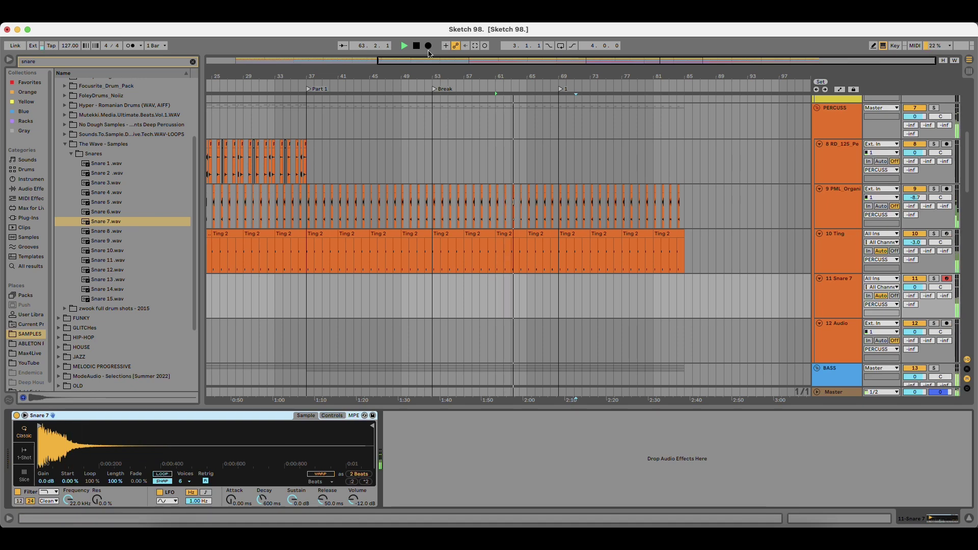
key(F9)
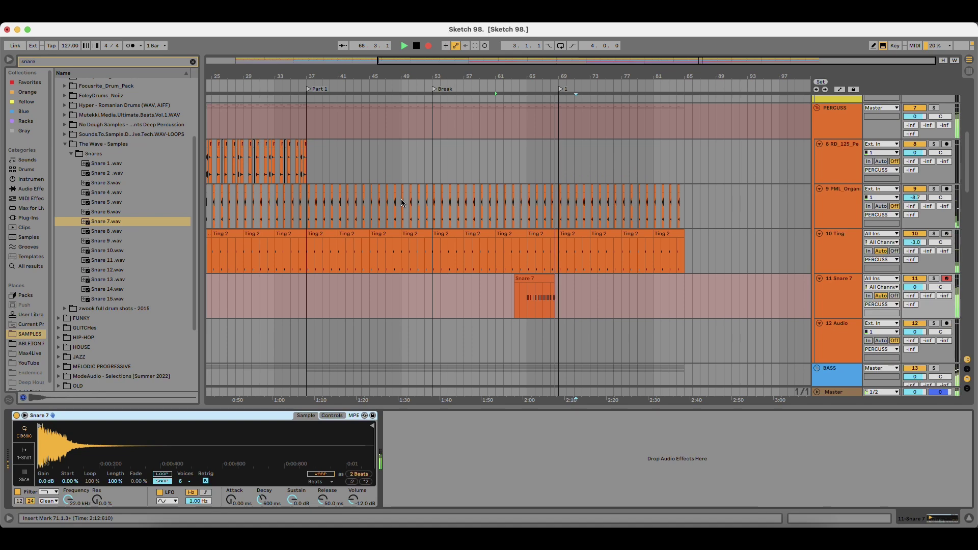
key(space)
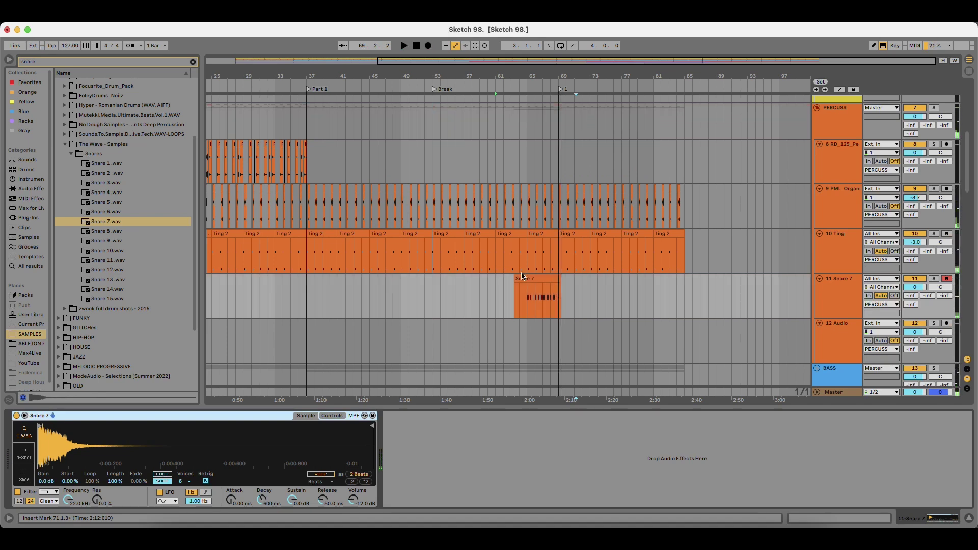
Trim the recorded Snare 7 clip to span bars 65 to 69 and quantize all its notes.
drag(516, 279, 528, 279)
double_click(535, 278)
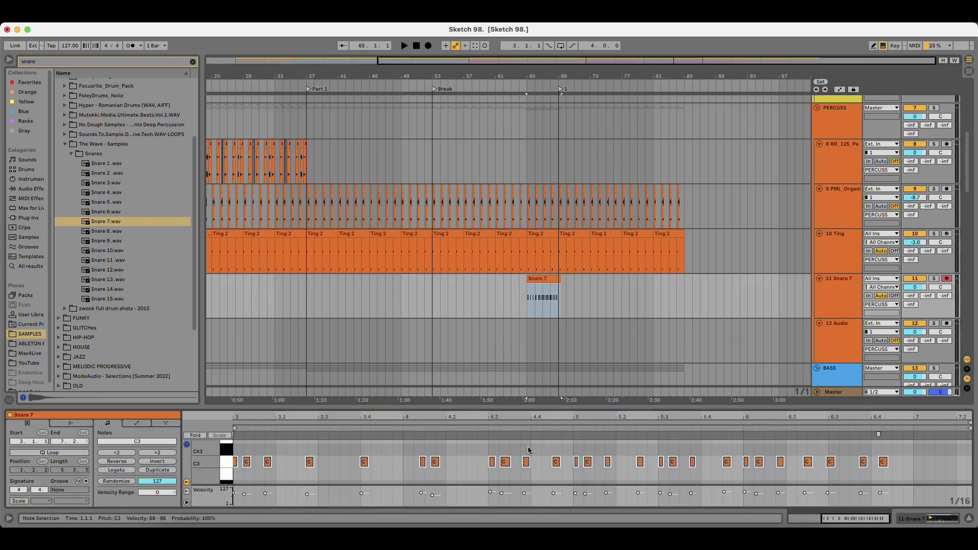
click(529, 448)
key(super+a)
key(super+u)
key(space)
drag(559, 279, 556, 279)
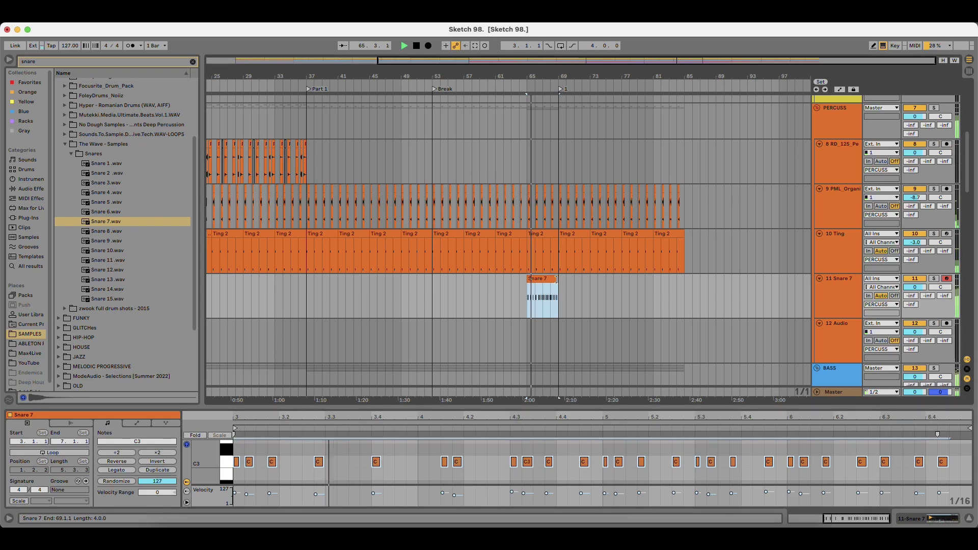
key(space)
Preview Snare 10 from The Wave samples.
click(113, 250)
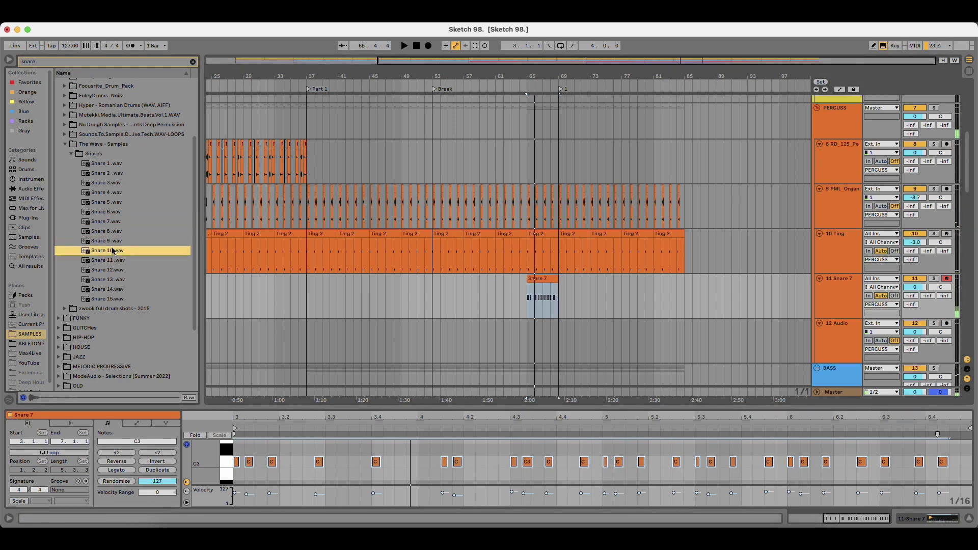
Audition the Snare 11 to 13 samples and try Snare 12.wav in the snare track's sampler.
click(816, 297)
click(122, 260)
click(129, 270)
click(116, 279)
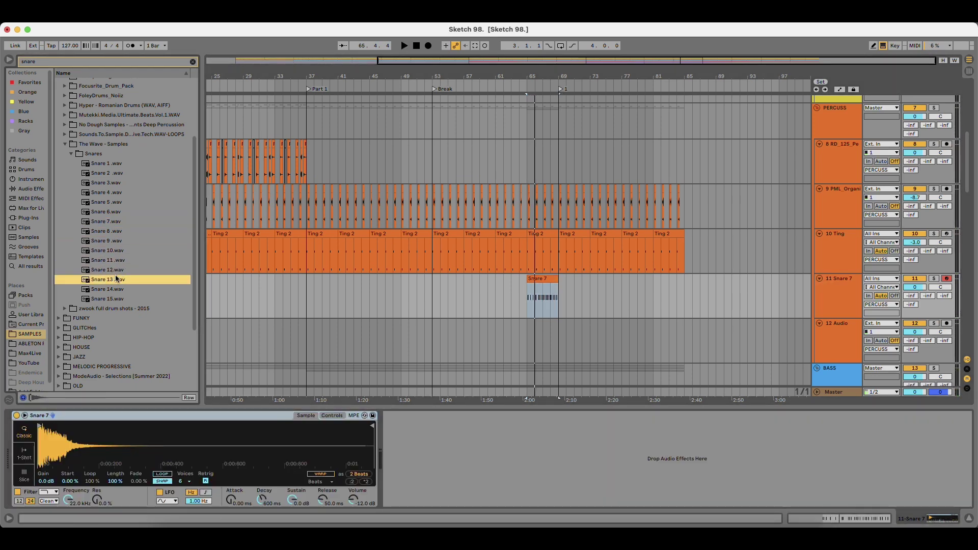
drag(109, 271, 100, 436)
key(space)
key(space)
Preview Snare 13 and 14, load Snare 14.wav into the snare track's sampler, and play the arrangement.
click(119, 279)
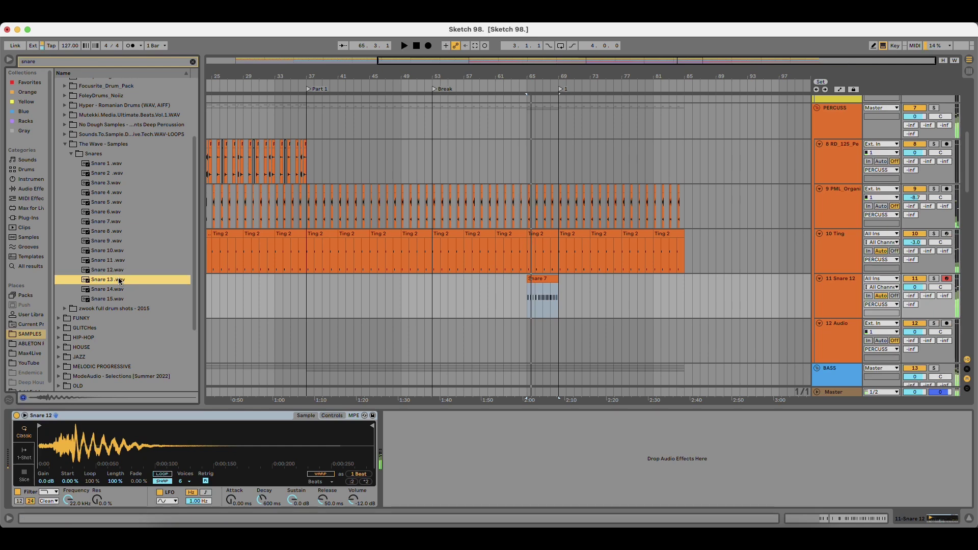
click(118, 289)
drag(118, 289, 88, 437)
key(space)
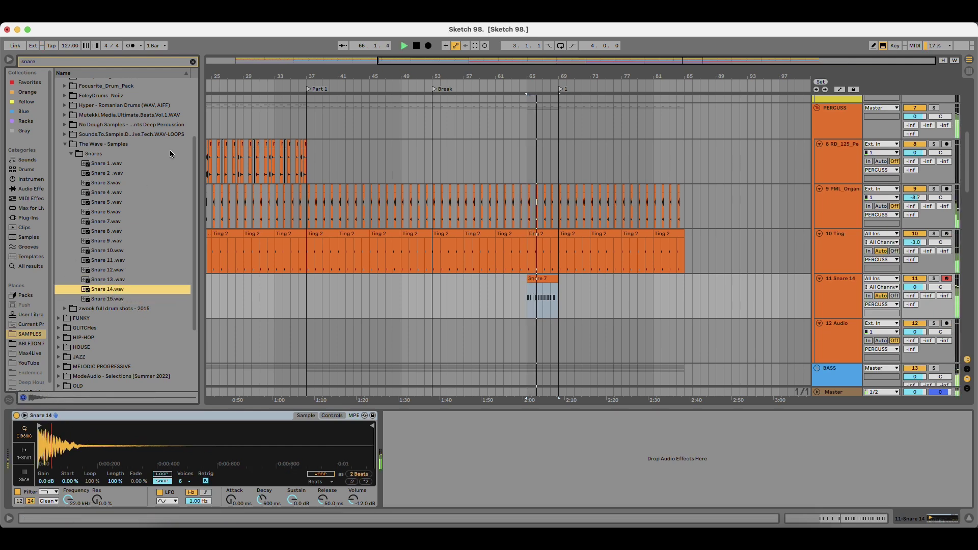
Browse the audio effects and add EQ Eight after the sampler on the snare track.
click(32, 198)
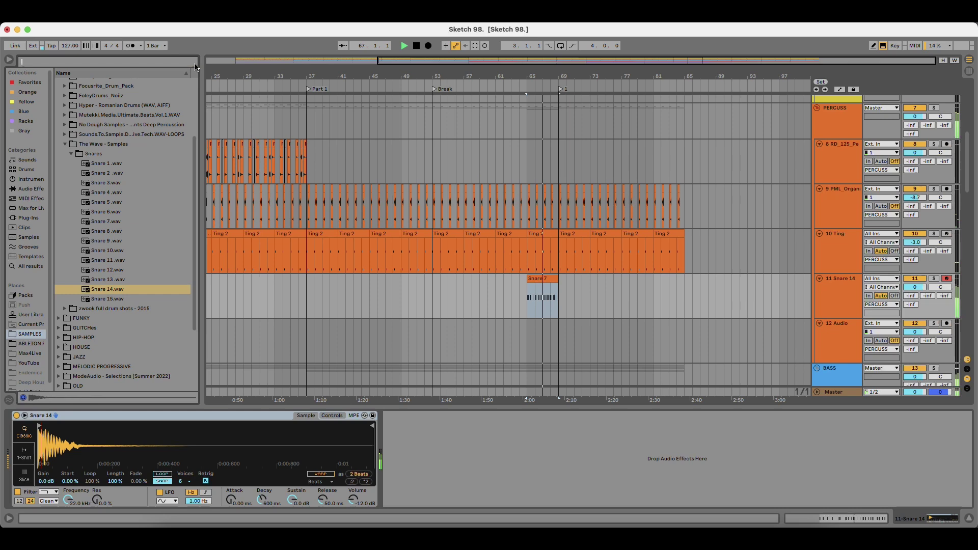
click(35, 189)
drag(117, 141, 476, 457)
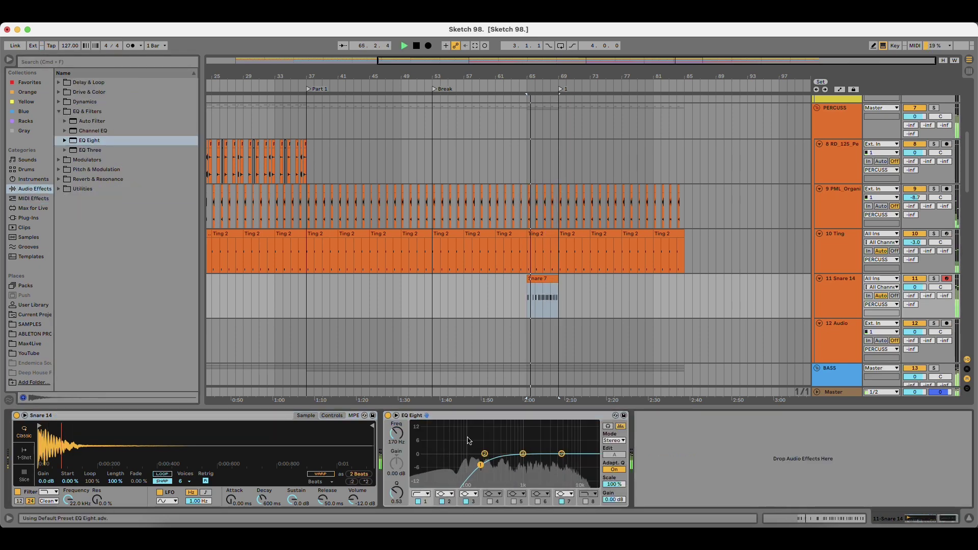
Add the Echo effect after EQ Eight on the snare track and set its left delay to Notes.
click(98, 112)
click(90, 82)
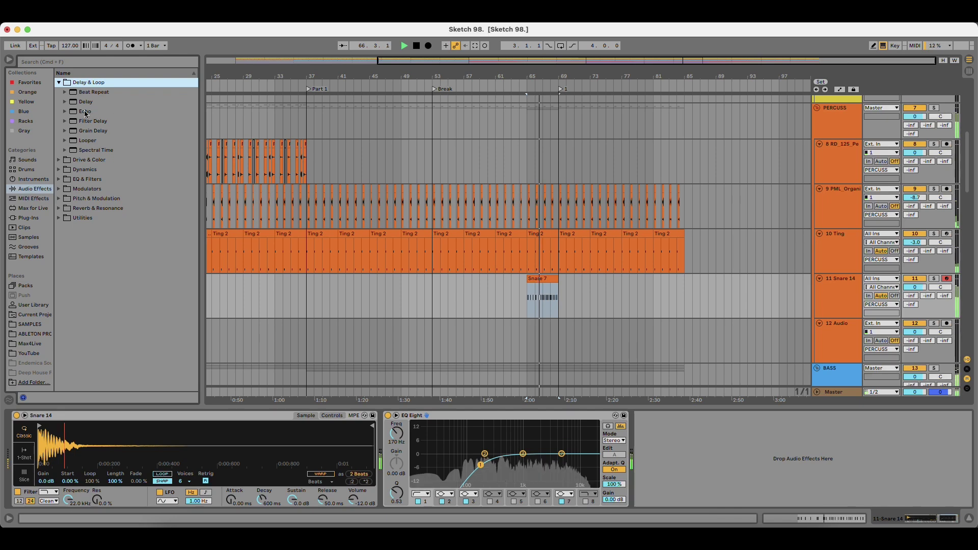
drag(85, 112, 693, 483)
drag(751, 477, 749, 477)
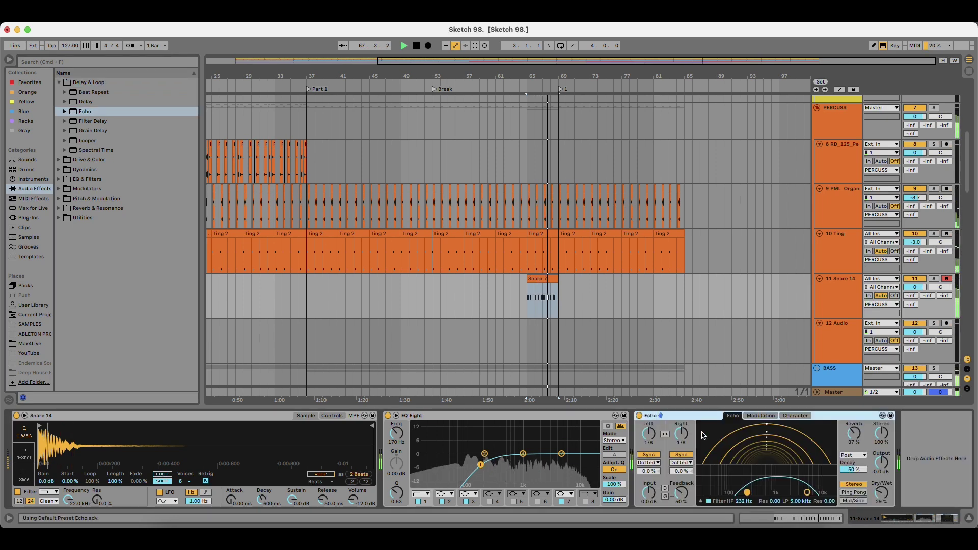
click(657, 463)
click(645, 471)
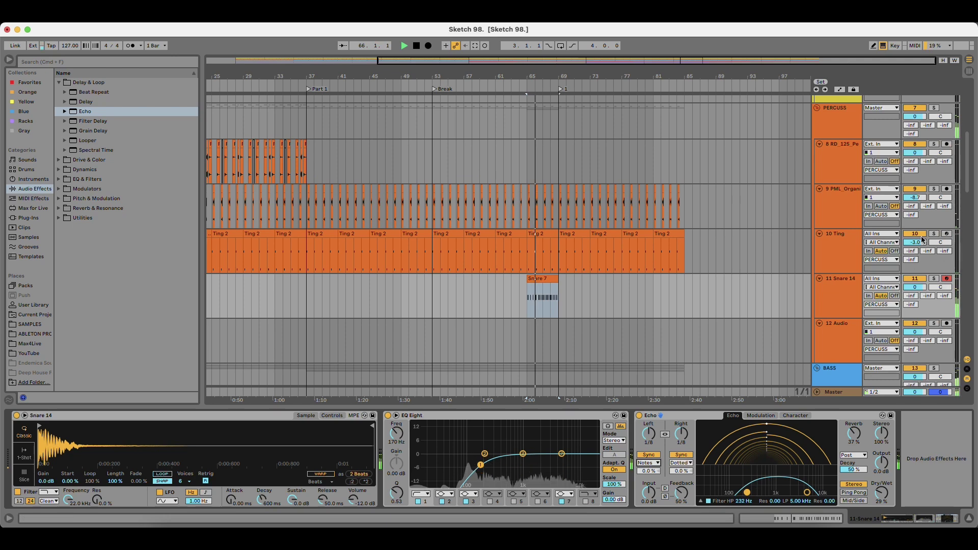
With the snare track soloed, set Echo to Ping Pong, 37% dry/wet and 18% reverb.
click(935, 280)
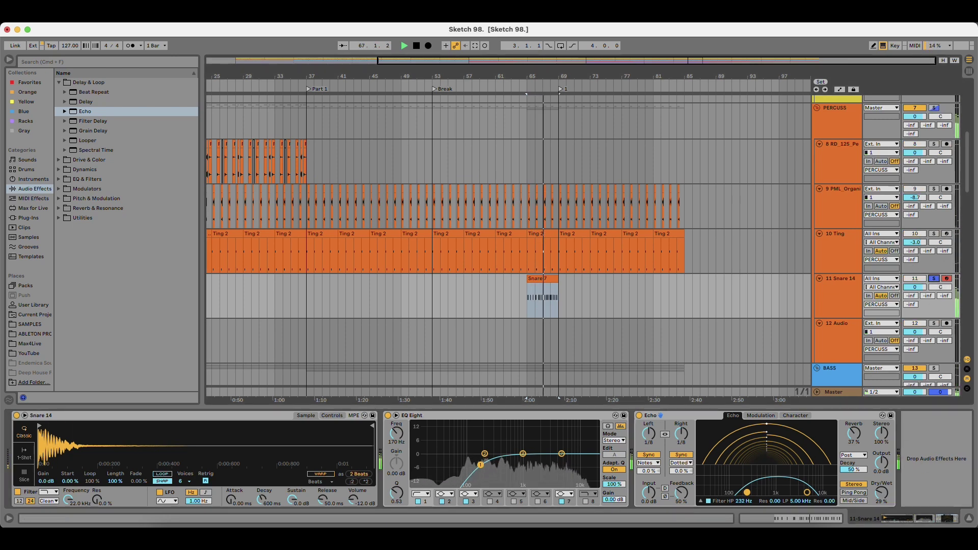
drag(881, 493, 881, 487)
click(861, 492)
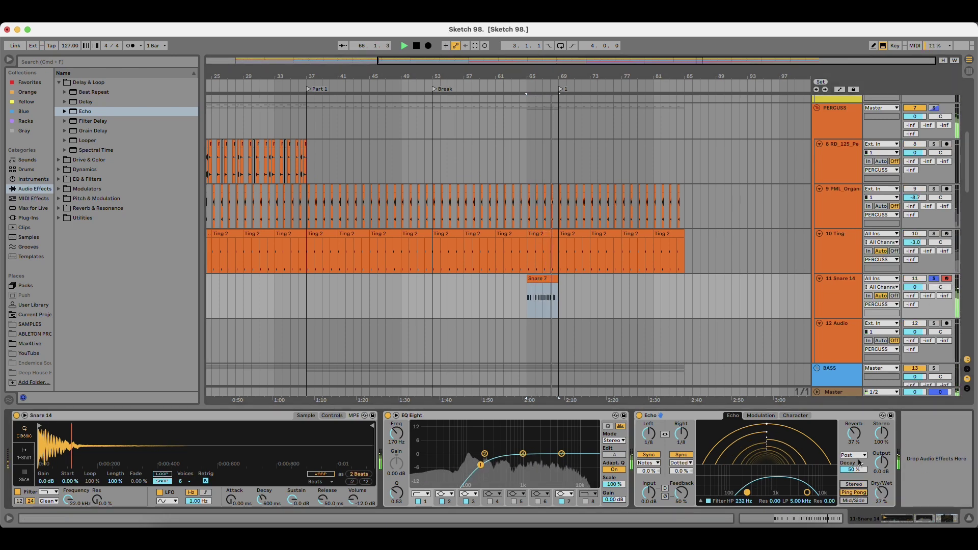
click(859, 446)
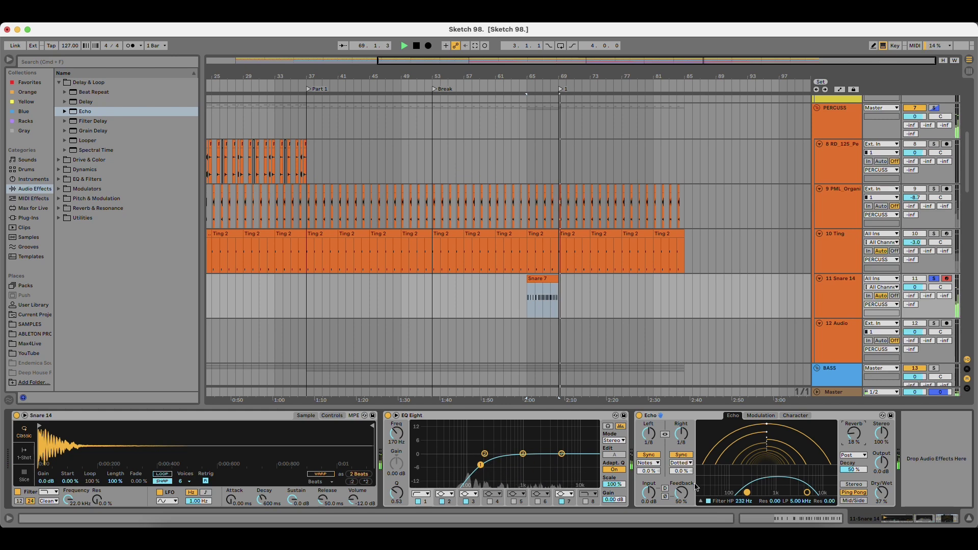
Unsolo the snare track and play the four-bar fill section with the full mix.
key(space)
click(934, 278)
key(space)
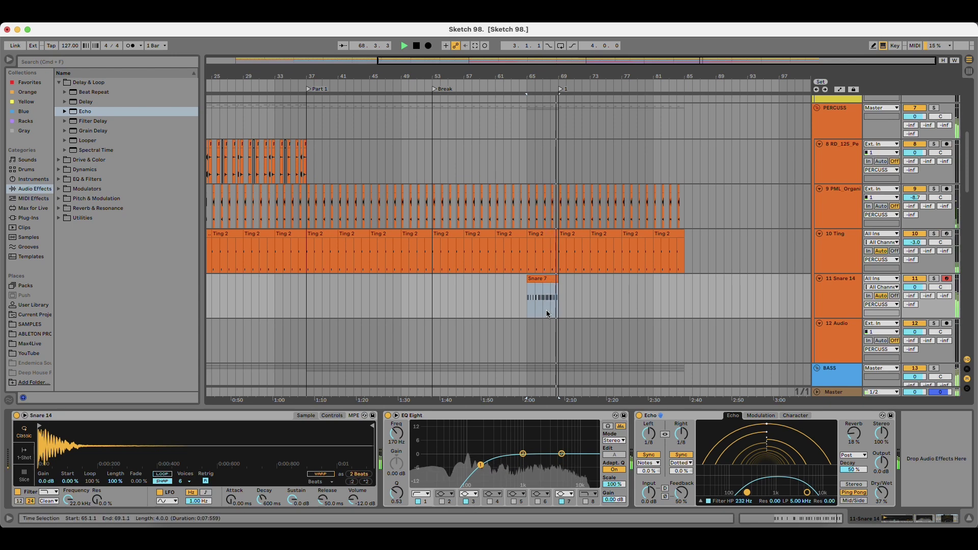
key(space)
Shorten the Ting 2 clip that starts at bar 65 so it ends at bar 68.
drag(550, 75, 445, 108)
key(space)
scroll(425, 264, down, 5)
scroll(426, 264, up, 4)
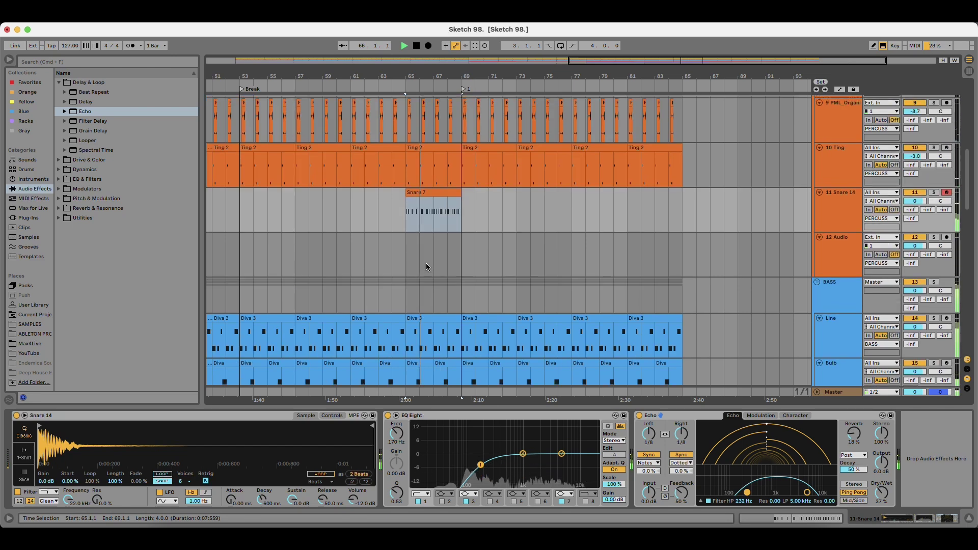
drag(460, 169, 448, 169)
scroll(438, 239, up, 2)
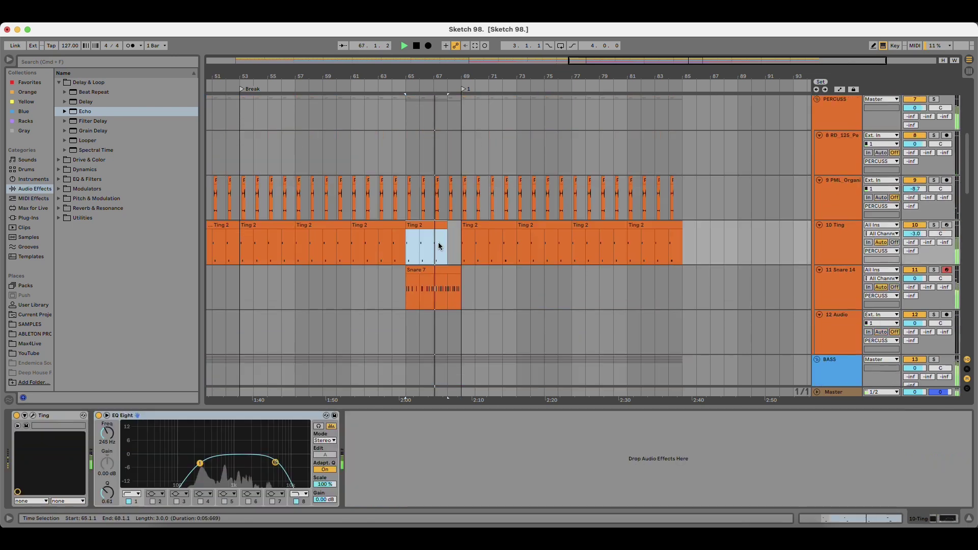
Shorten the Line bass track's Diva 3 clip that starts at bar 65 so it ends at bar 68.
scroll(439, 244, down, 5)
click(455, 248)
drag(455, 248, 448, 248)
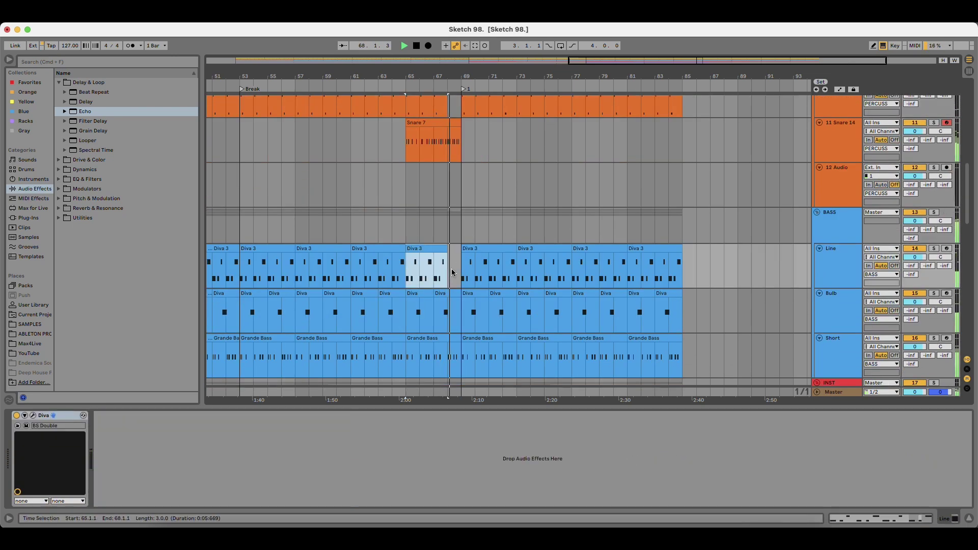
scroll(450, 265, down, 3)
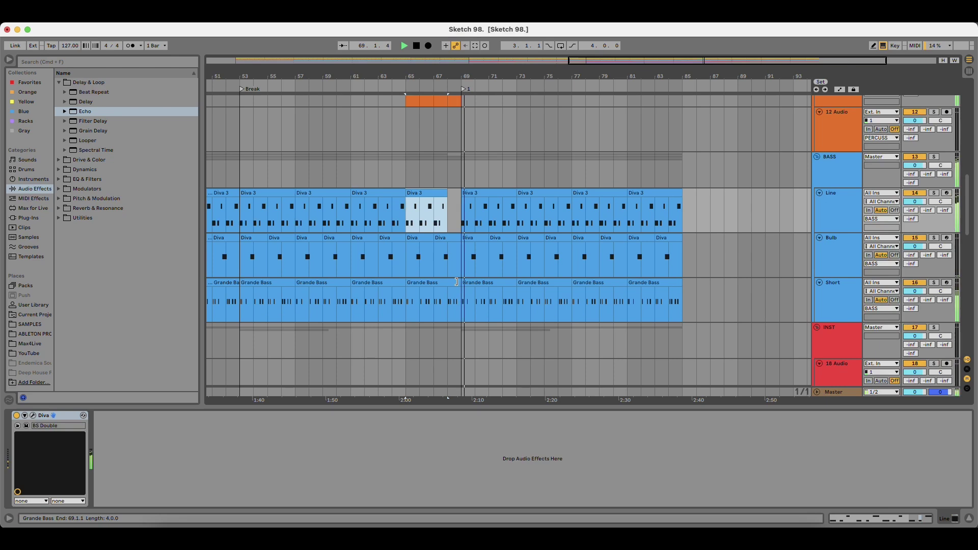
scroll(443, 157, up, 2)
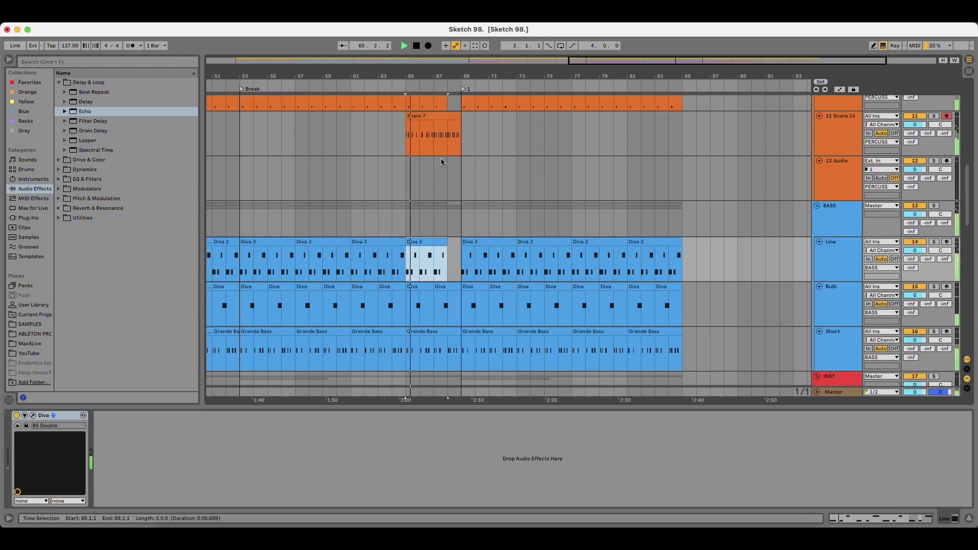
Toggle the noise track's mute to compare the mix, and lower its volume to -12.2 dB.
click(448, 178)
scroll(463, 243, down, 10)
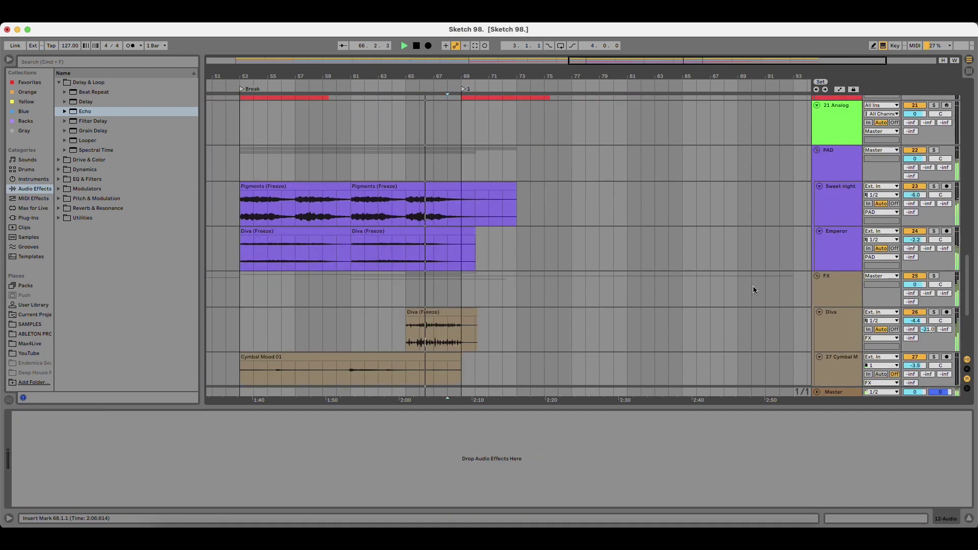
scroll(683, 334, down, 3)
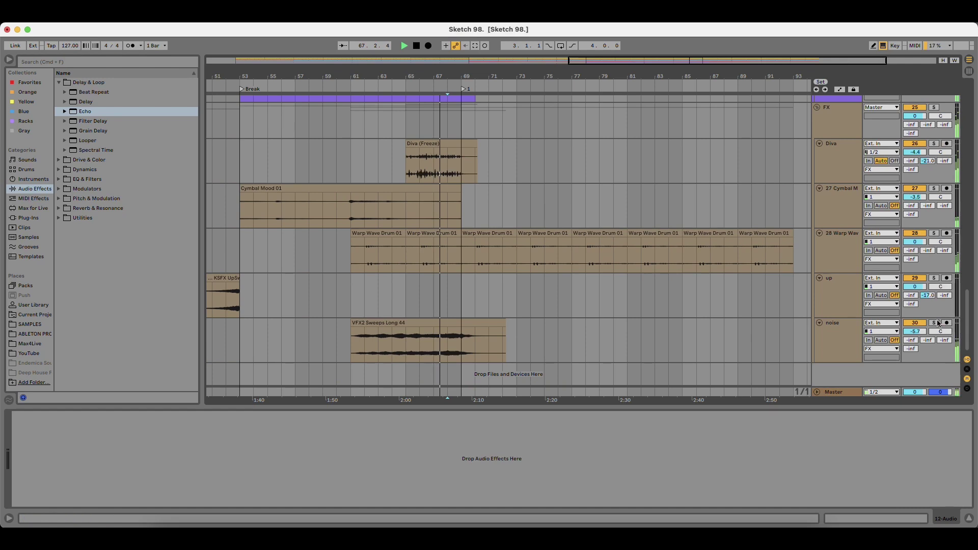
click(922, 325)
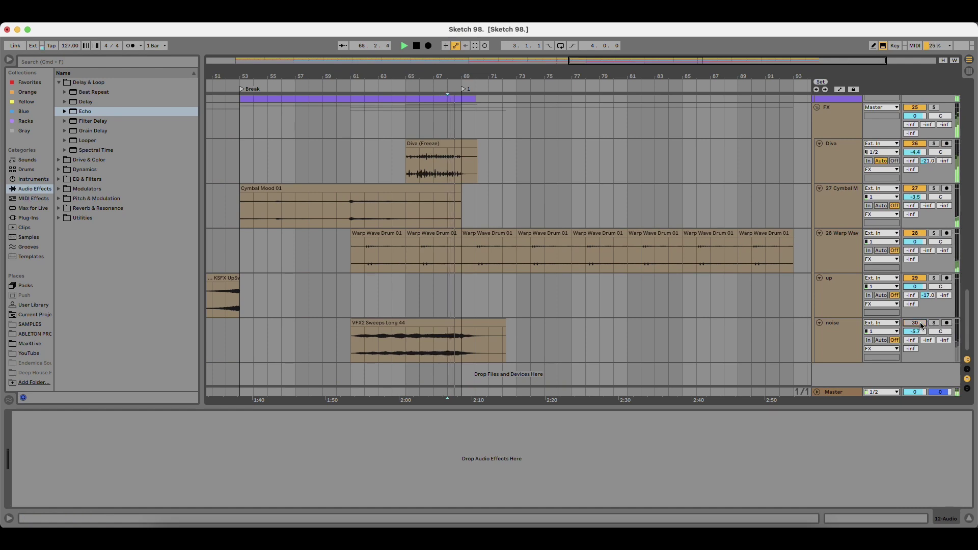
click(922, 325)
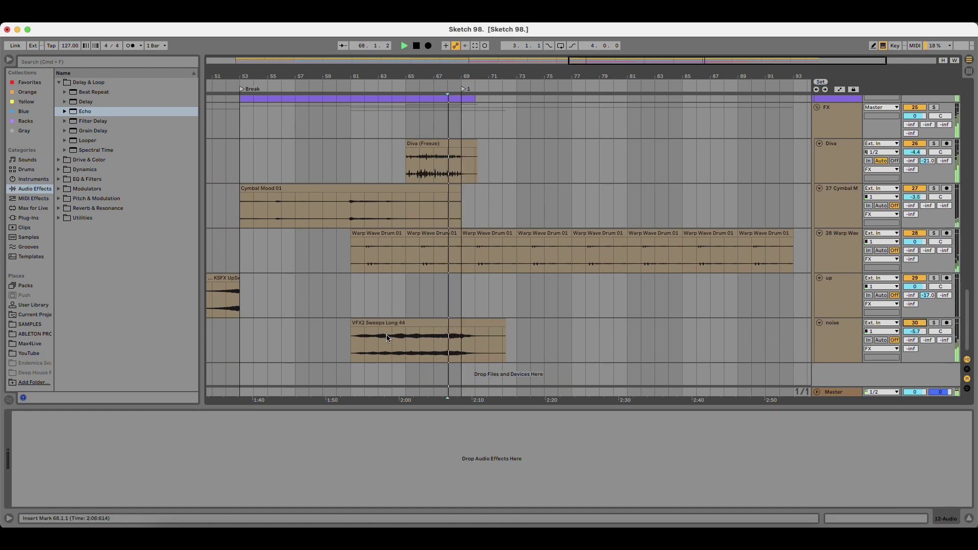
click(430, 342)
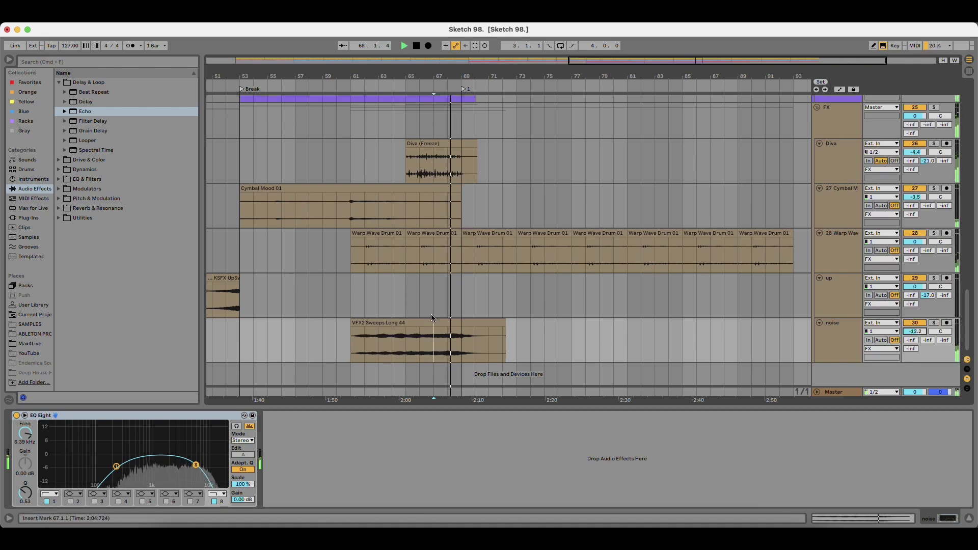
Open the Snare 7 MIDI clip at bar 65 for note editing and play it from its start.
scroll(423, 301, up, 3)
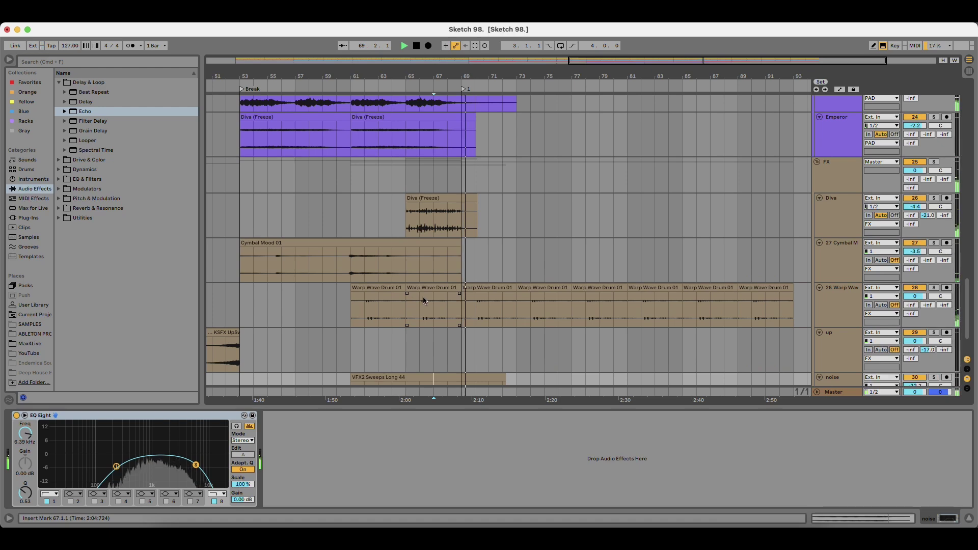
scroll(422, 296, up, 10)
key(space)
scroll(426, 293, up, 15)
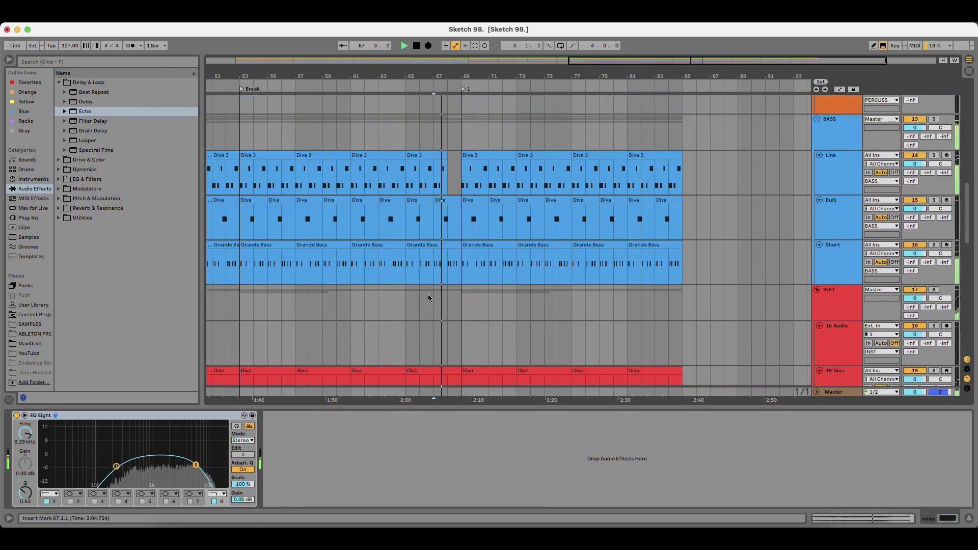
double_click(444, 178)
key(space)
key(space)
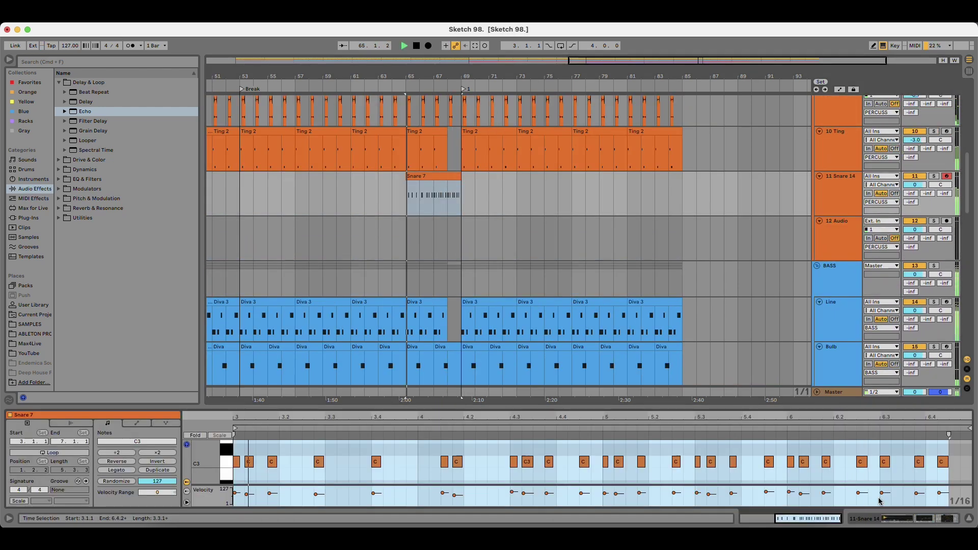
Duplicate the C3 snare note at 6.1.2 repeatedly to fill the clip's last bar with sixteenth notes through 6.4.4.
click(813, 445)
key(space)
click(804, 462)
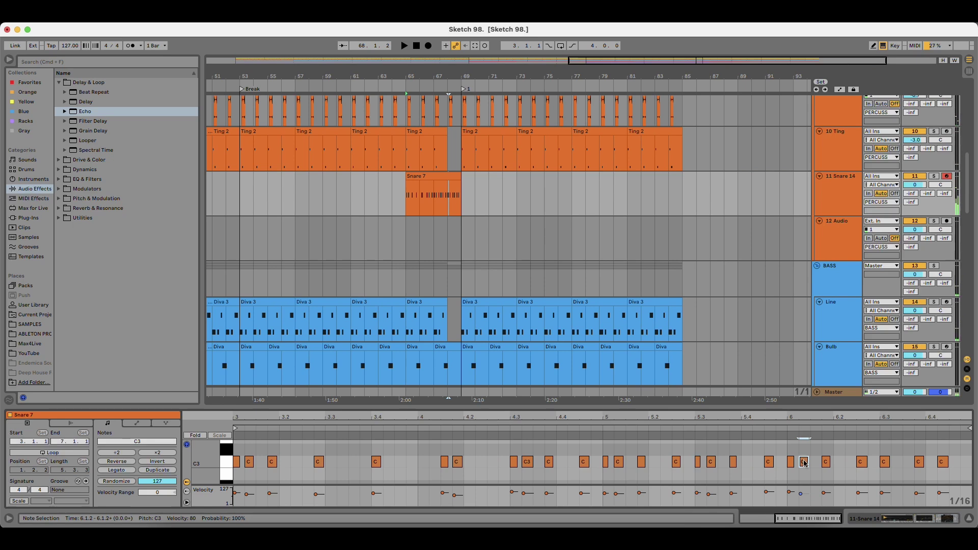
drag(805, 463, 814, 464)
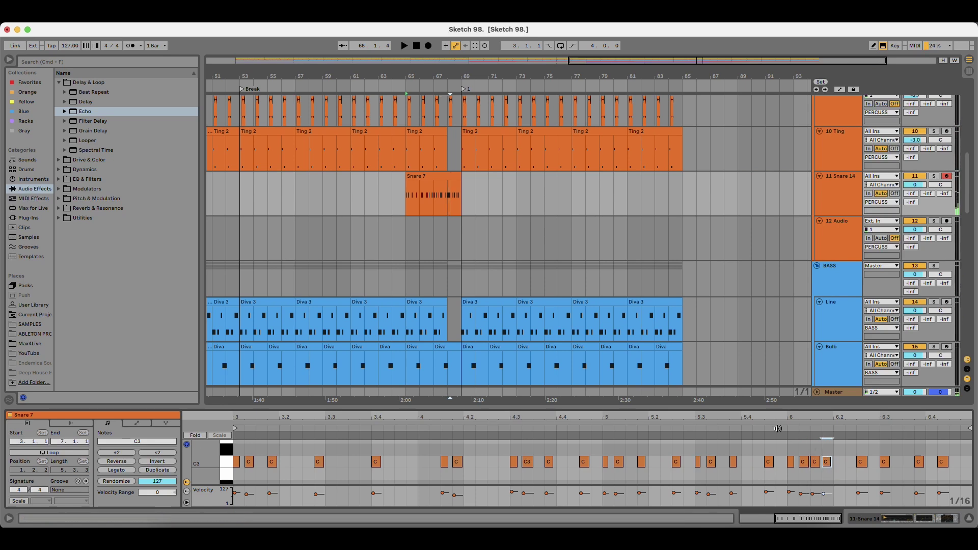
drag(831, 462, 900, 466)
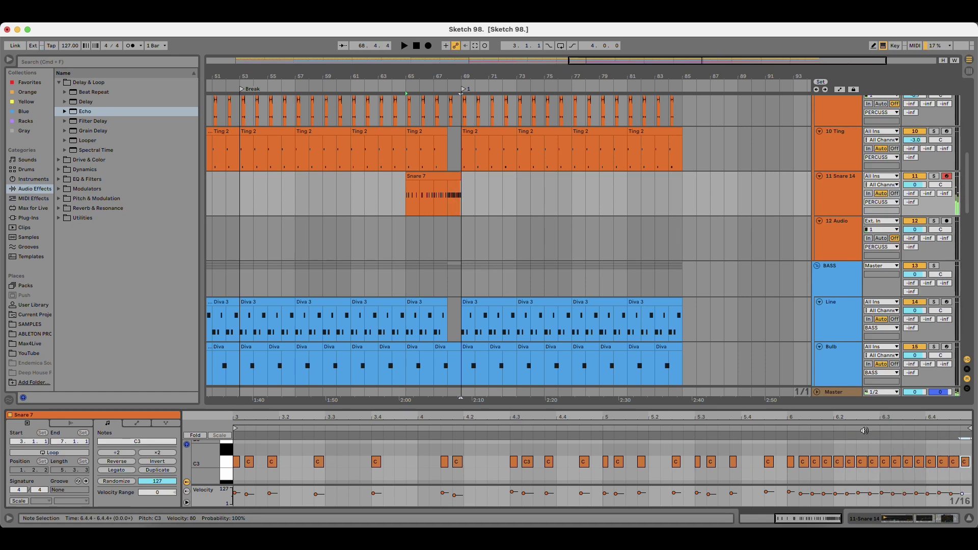
Play the arrangement from bar 67 to hear the denser snare fill leading into bar 69.
key(space)
click(463, 219)
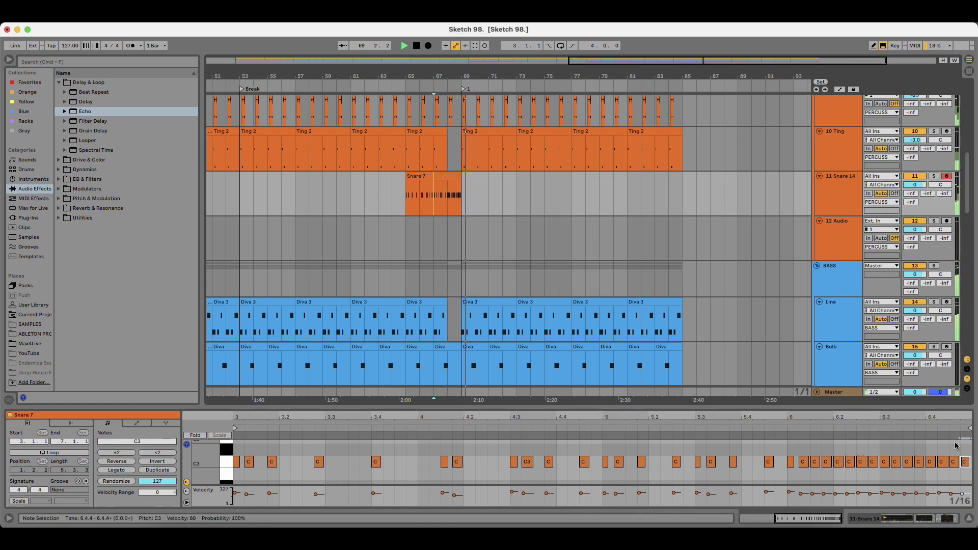
key(space)
key(space)
Thin out the end of the snare fill by deleting the notes at 6.3.3, 6.4.1, 6.4.2 and 6.4.4.
click(781, 429)
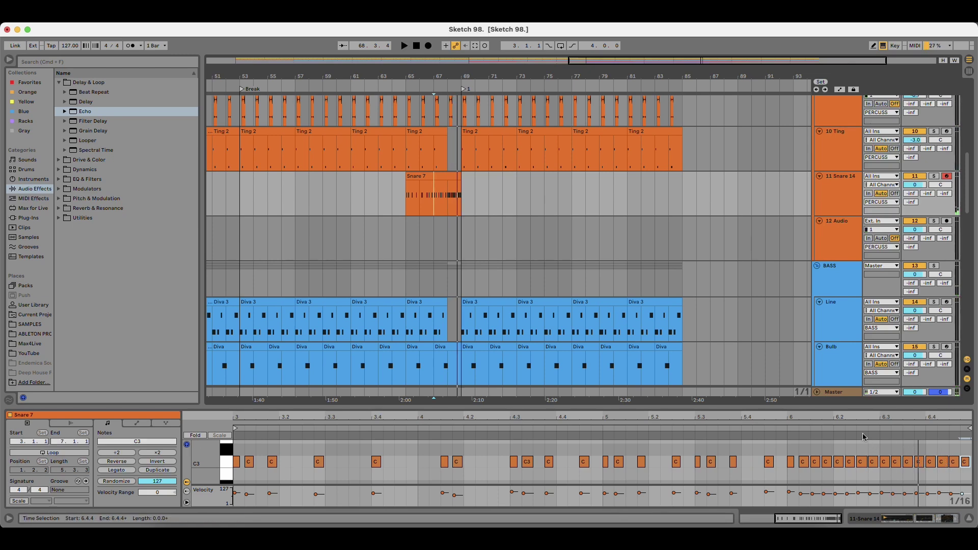
double_click(932, 462)
double_click(942, 463)
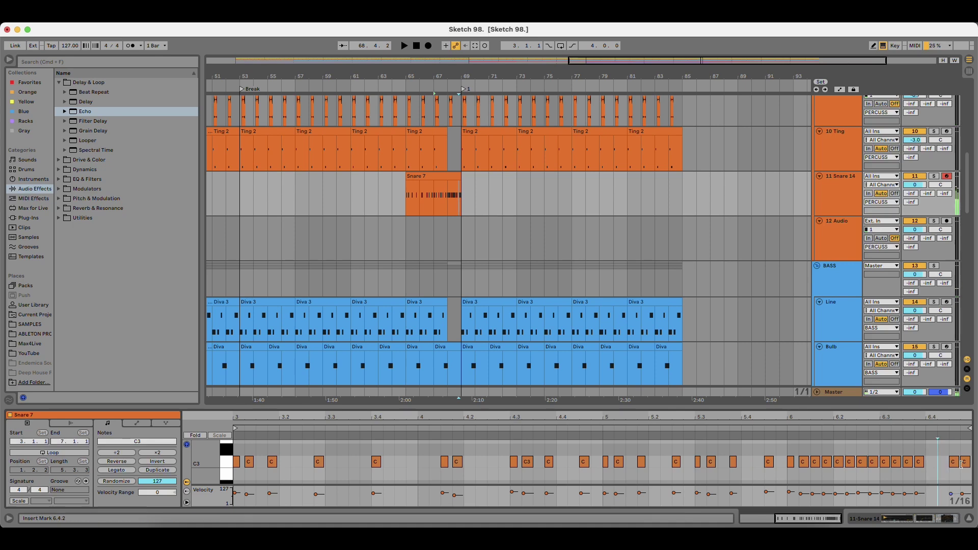
double_click(965, 463)
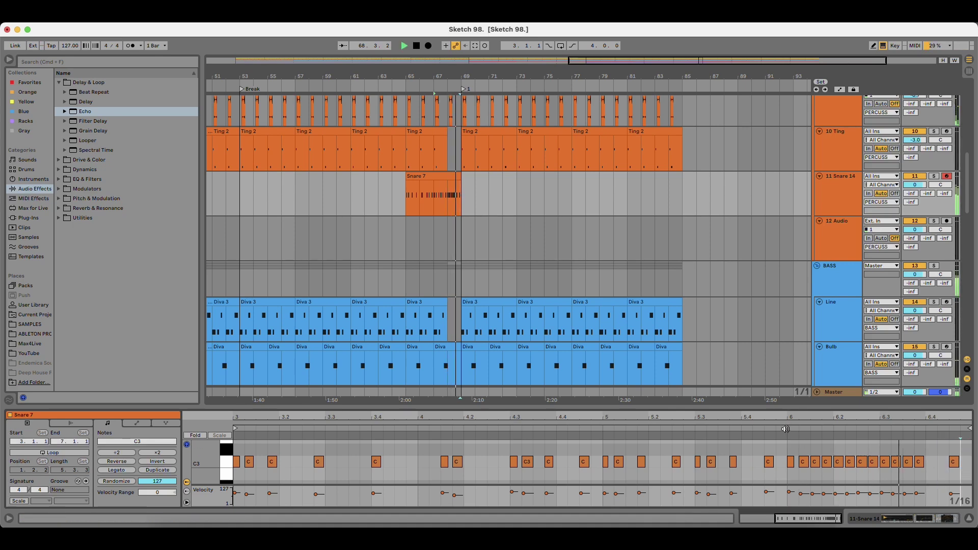
double_click(908, 463)
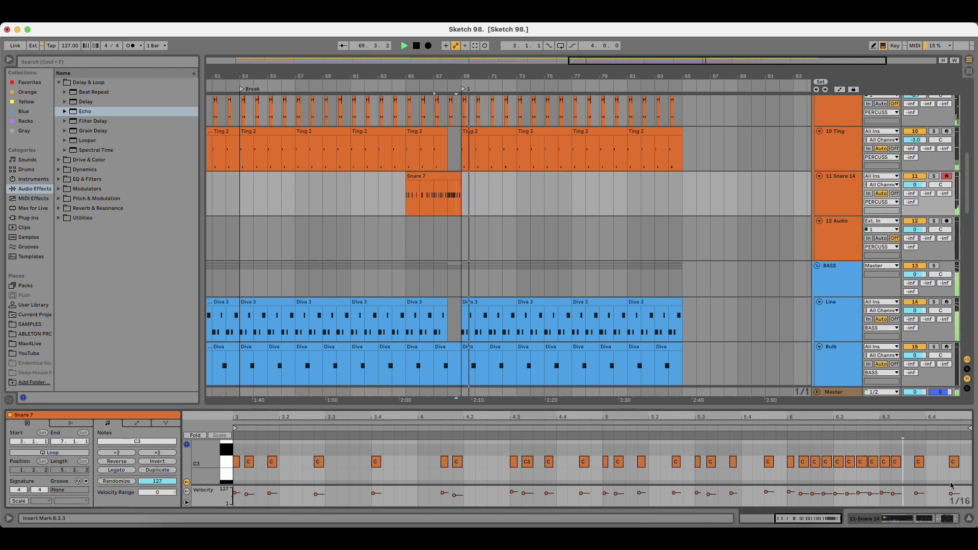
Replay the thinned fill and switch off the Echo effect on the snare track.
key(space)
key(space)
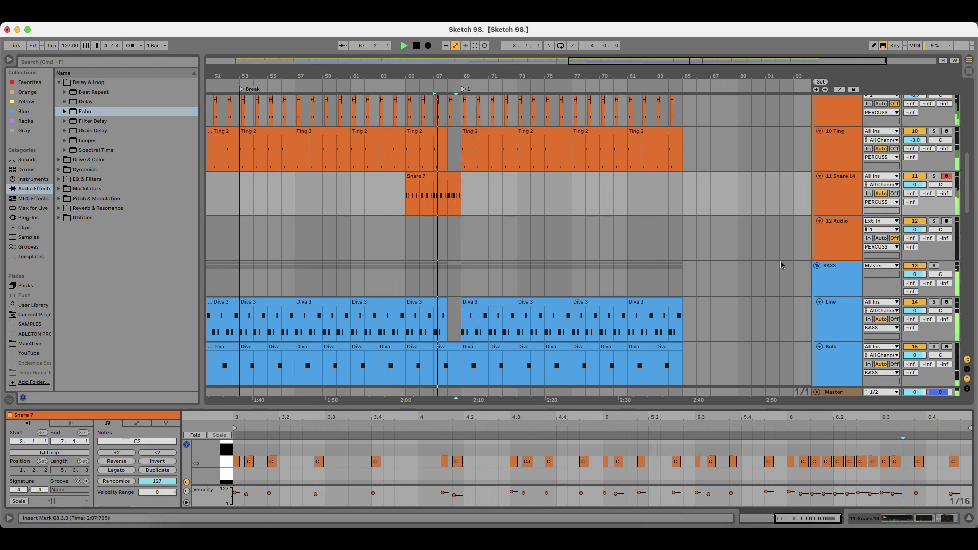
double_click(849, 186)
click(638, 416)
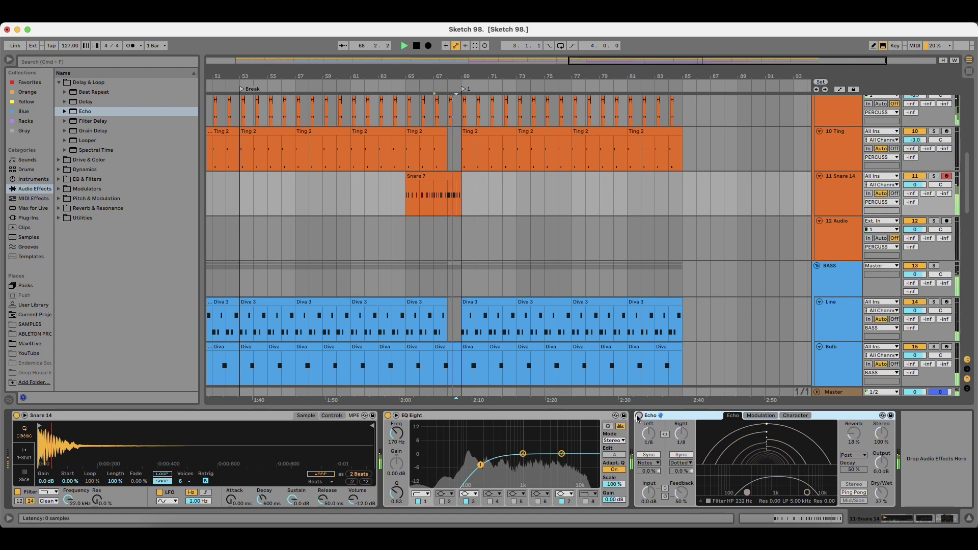
Switch the snare track's Echo effect back on and replay the fill from bar 67.
click(639, 415)
key(space)
key(space)
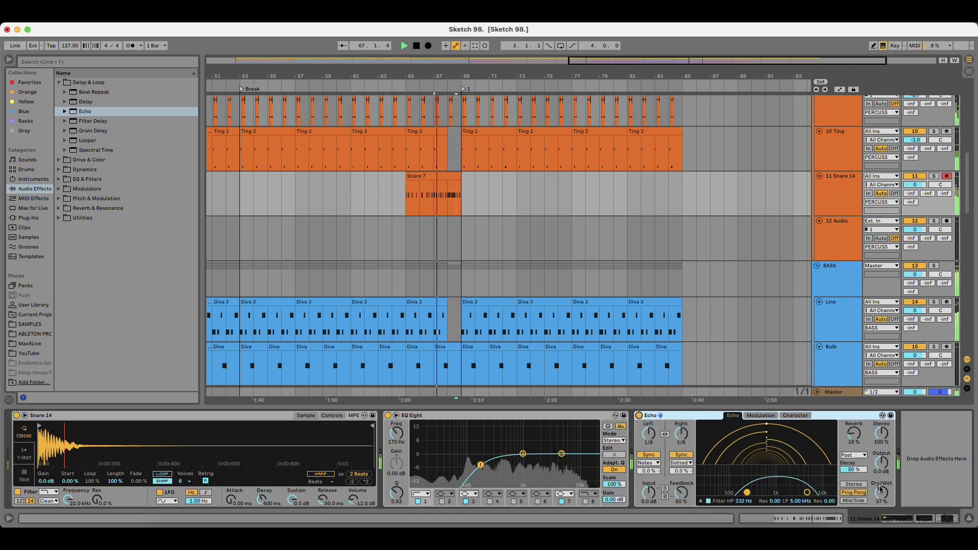
Browse the SAMPLES drum folders and audition hits from The Wave snares and VMH1 Minimal Percussion.
click(29, 324)
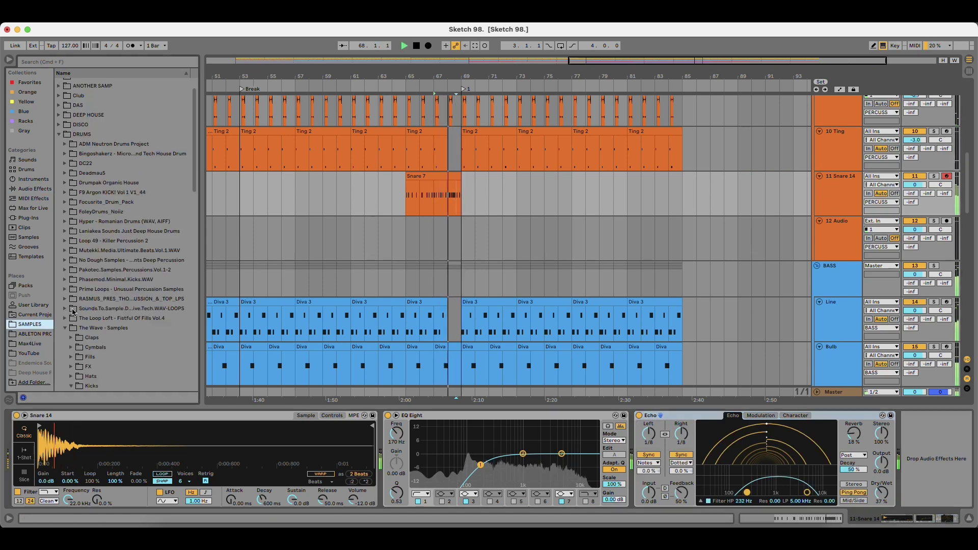
scroll(105, 317, down, 10)
click(108, 321)
scroll(109, 323, down, 4)
click(113, 326)
scroll(116, 334, down, 4)
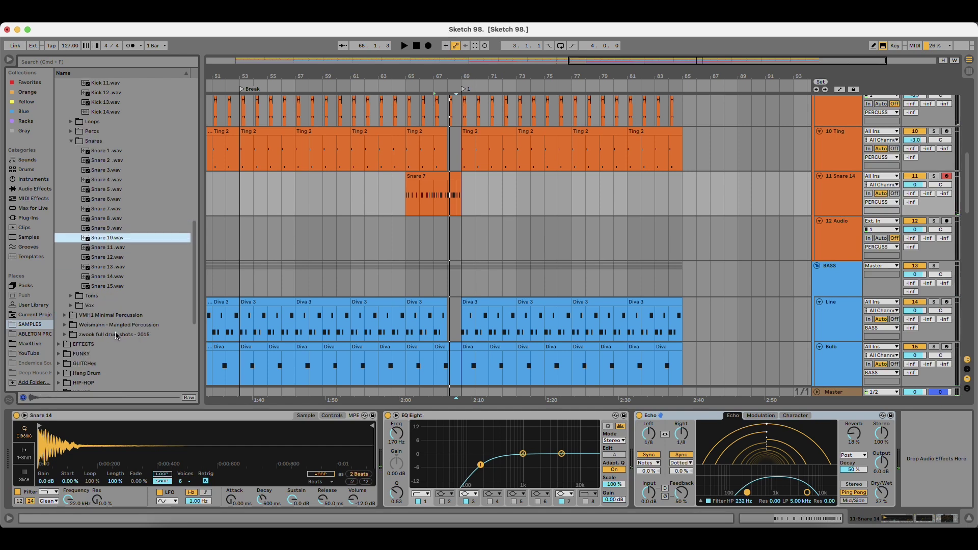
key(Down)
key(Down)
key(Down)
key(Down)
key(Down)
click(138, 316)
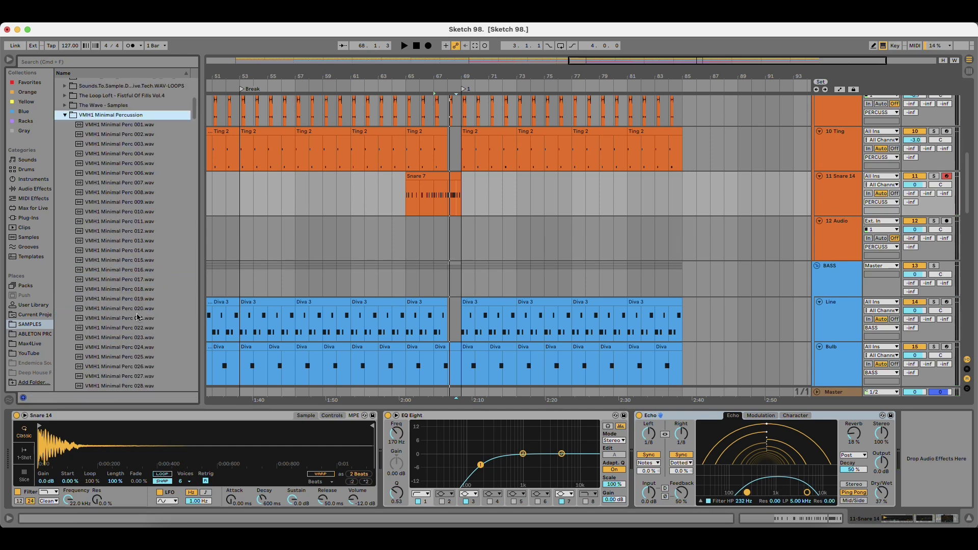
key(Down)
key(Down)
key(Down)
Search the samples for "snare" and load snare prog-002.wav from the zwook full drum shots snares prog folder into the snare track's sampler.
click(89, 61)
text(sna)
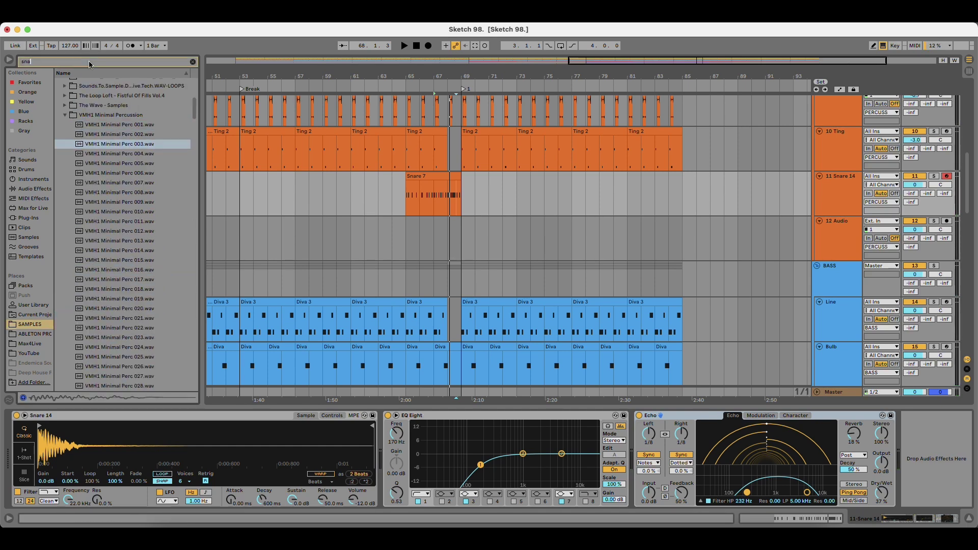
text(re)
click(138, 248)
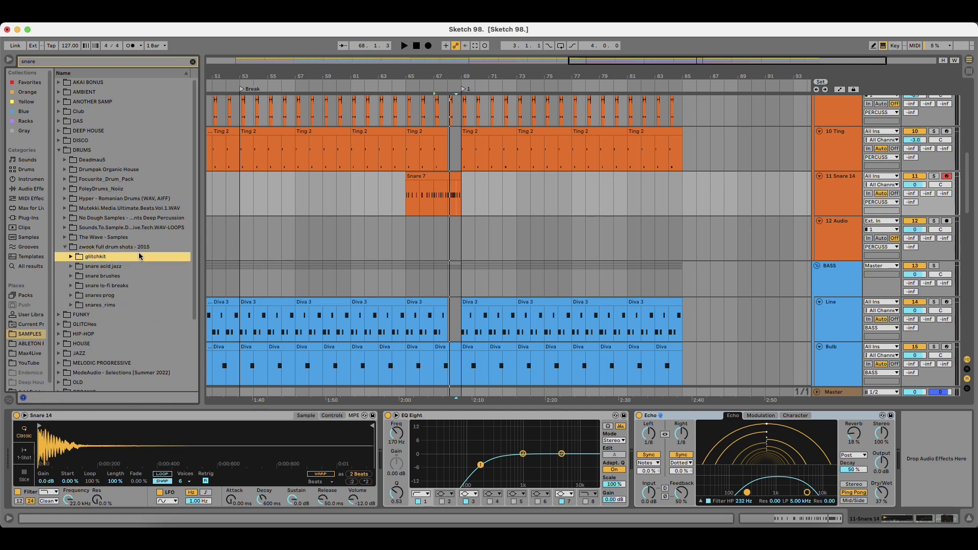
scroll(145, 273, down, 3)
click(128, 255)
key(Up)
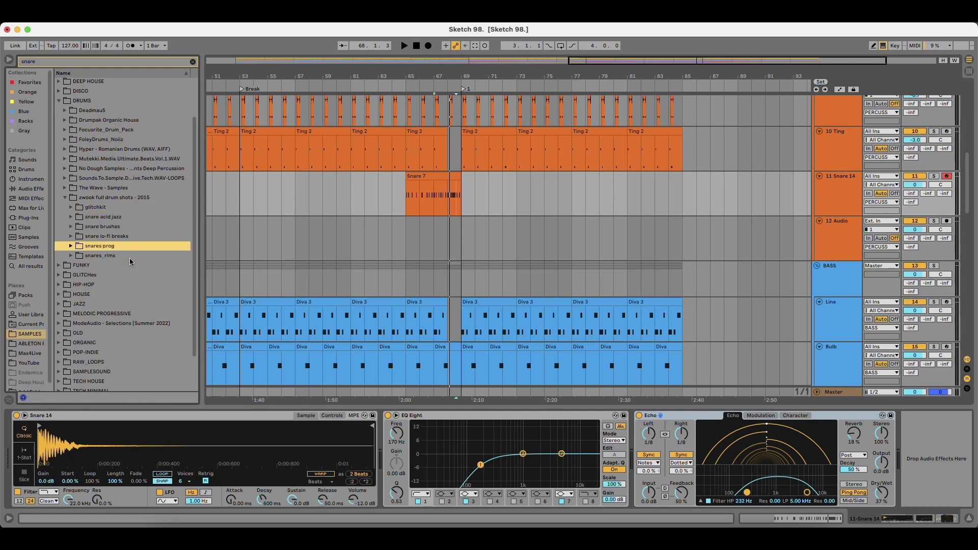
key(Right)
key(Down)
key(Down)
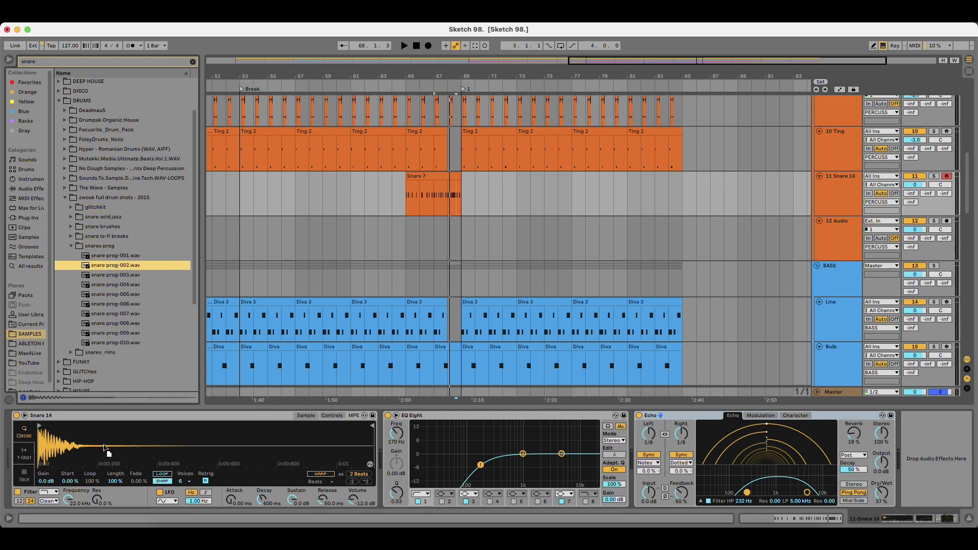
drag(104, 447, 105, 448)
Set the Echo Feedback to 24 % while auditioning the new snare, and set the snare track's second send to -17.2.
key(space)
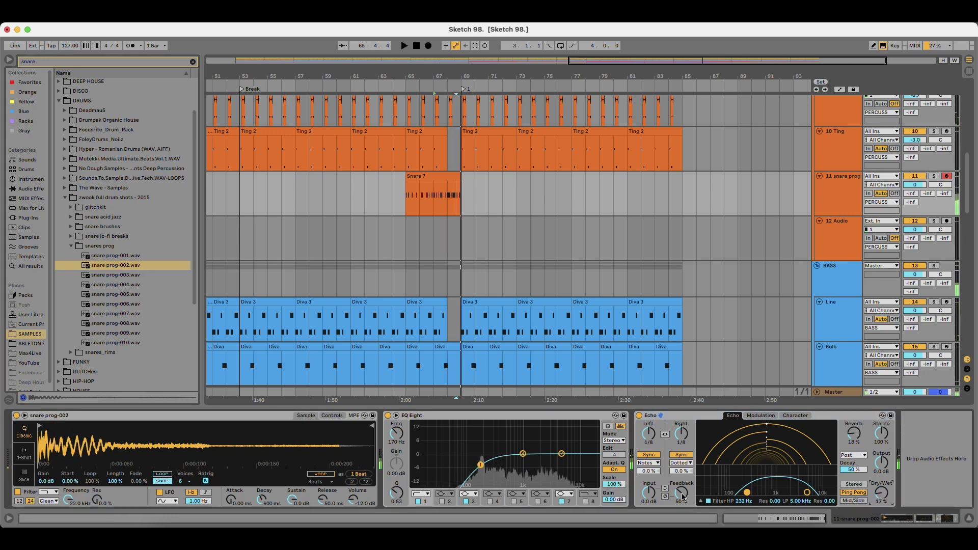
key(space)
drag(682, 495, 682, 509)
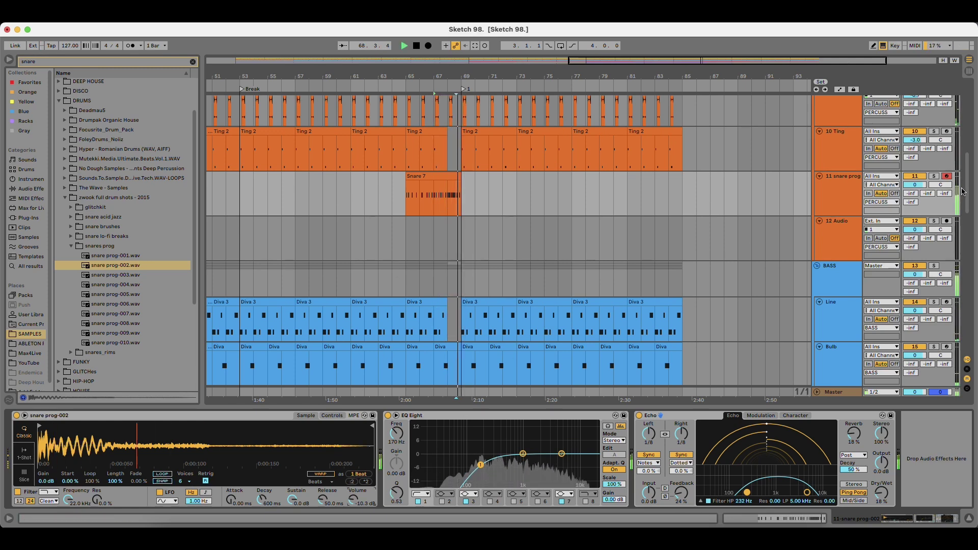
drag(928, 194, 928, 184)
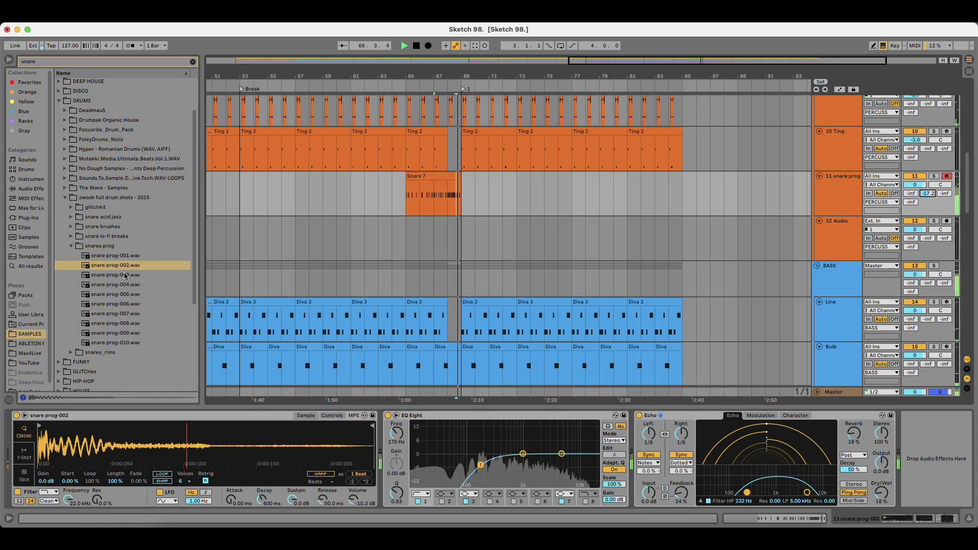
Play the arrangement from bar 65 and review the pad and FX tracks around the transition at bar 69.
click(408, 230)
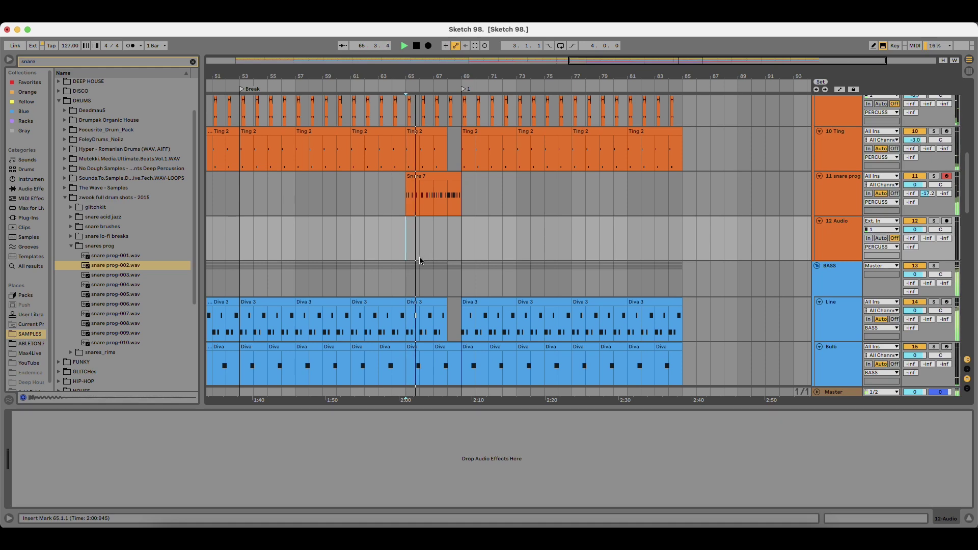
scroll(420, 273, down, 10)
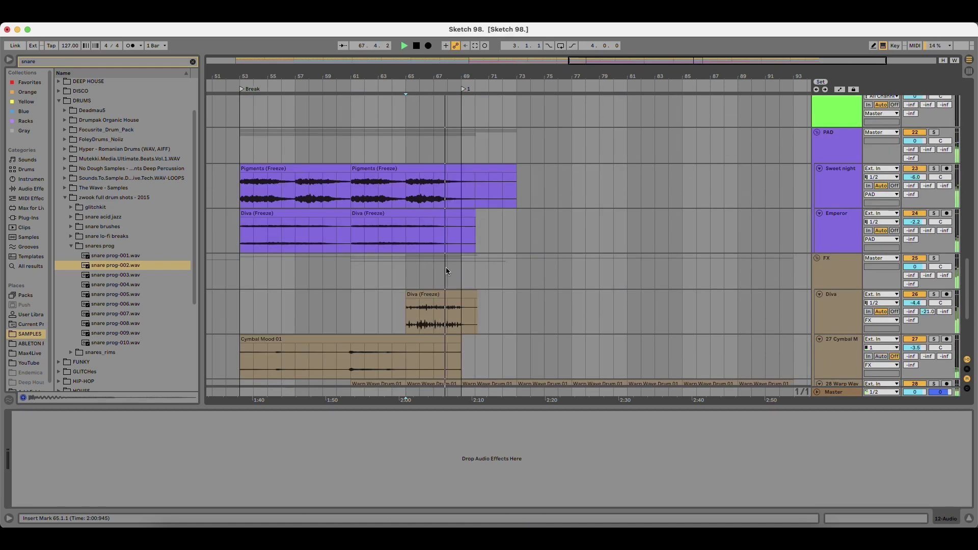
scroll(474, 323, down, 5)
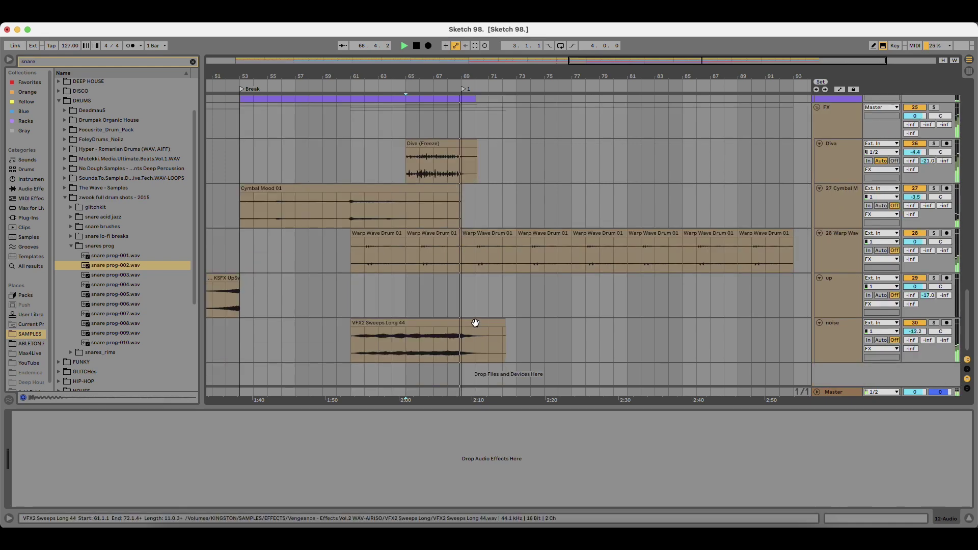
scroll(474, 309, up, 15)
Replay from bar 65 and shorten the Snare 7 clip so that it ends at bar 68.
key(space)
key(space)
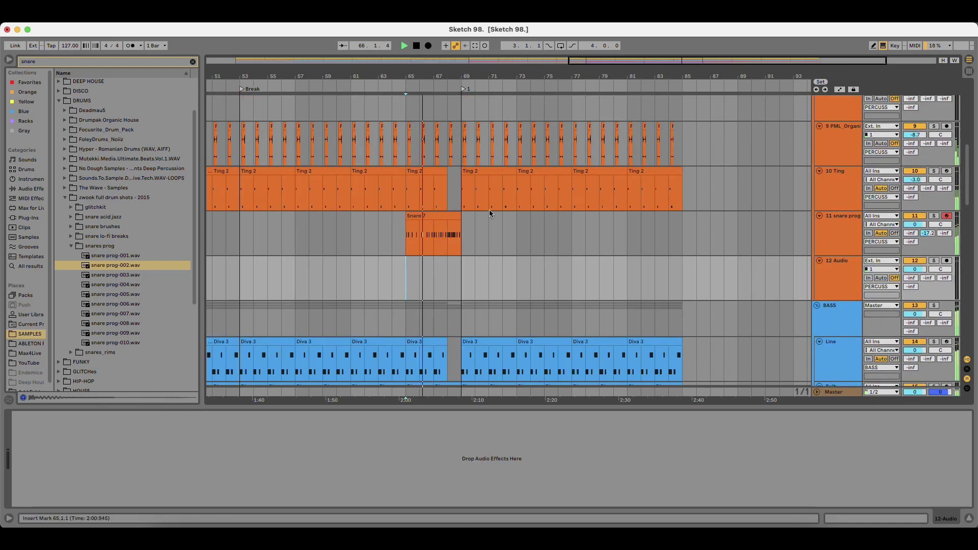
mouse_move(455, 219)
mouse_down()
mouse_move(437, 219)
mouse_move(445, 222)
mouse_up()
key(space)
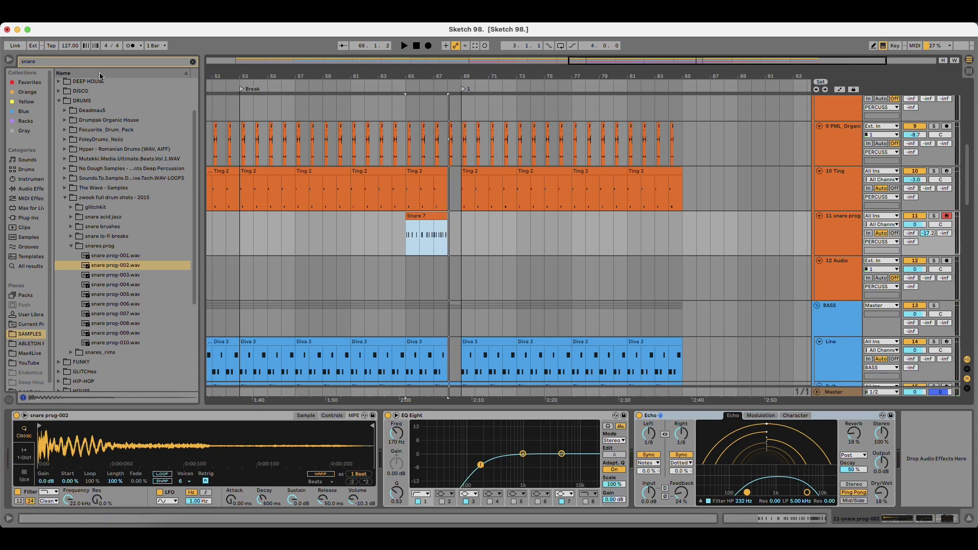
Search the samples for "fill" and audition the files in the Fills folder of The Wave - Samples.
click(90, 63)
text(fill)
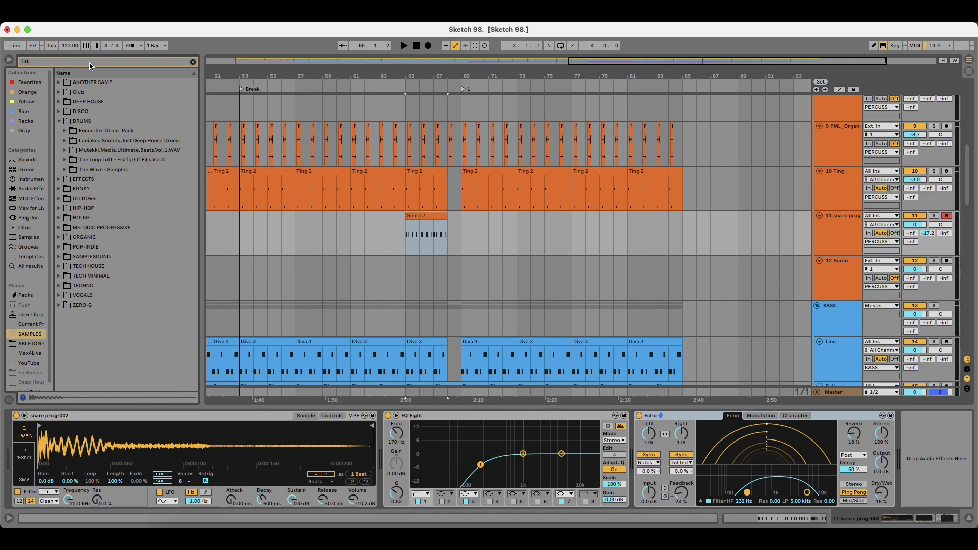
click(109, 173)
click(171, 180)
click(148, 192)
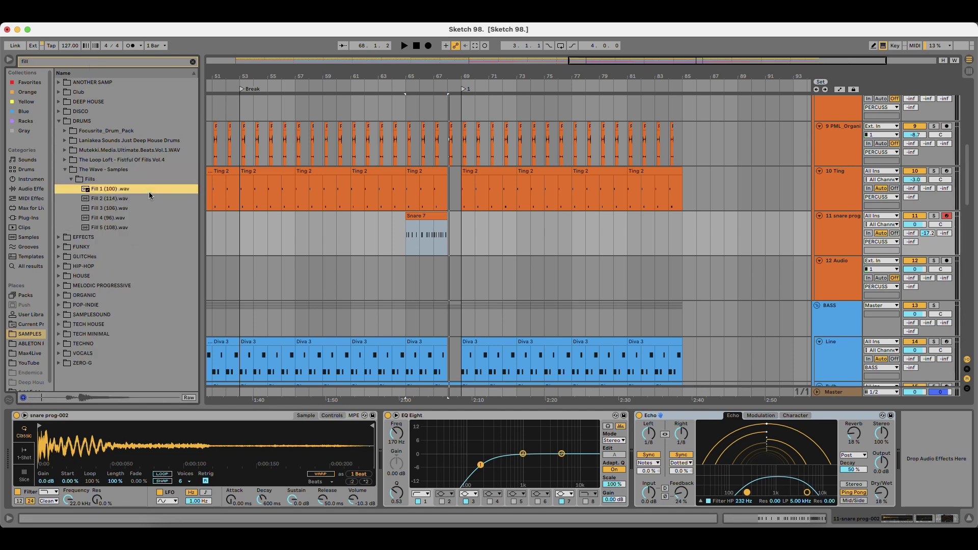
click(127, 216)
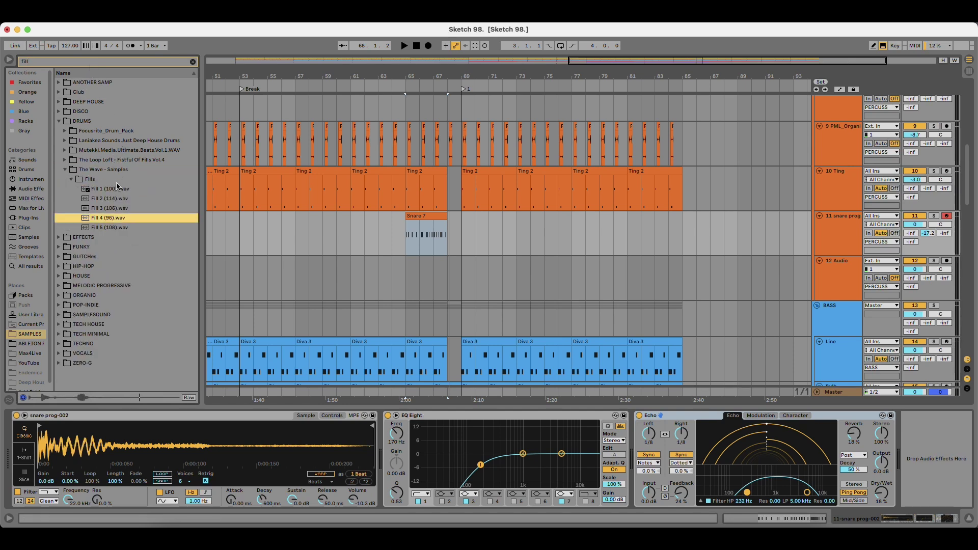
click(115, 208)
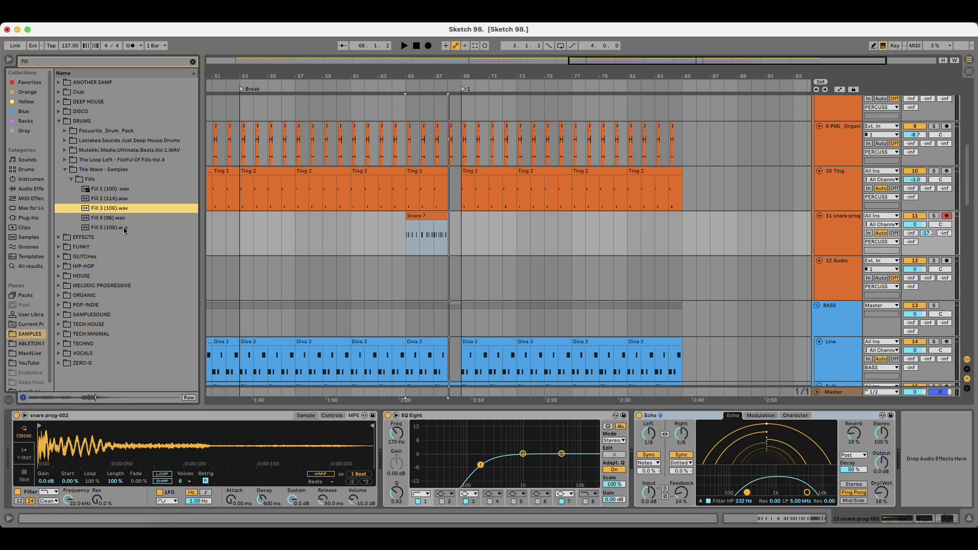
key(Down)
Try Fill 4 (96).wav on the empty audio track at bar 68, swap it for Fill 5 (108).wav, and play from bar 67.
drag(117, 219, 451, 281)
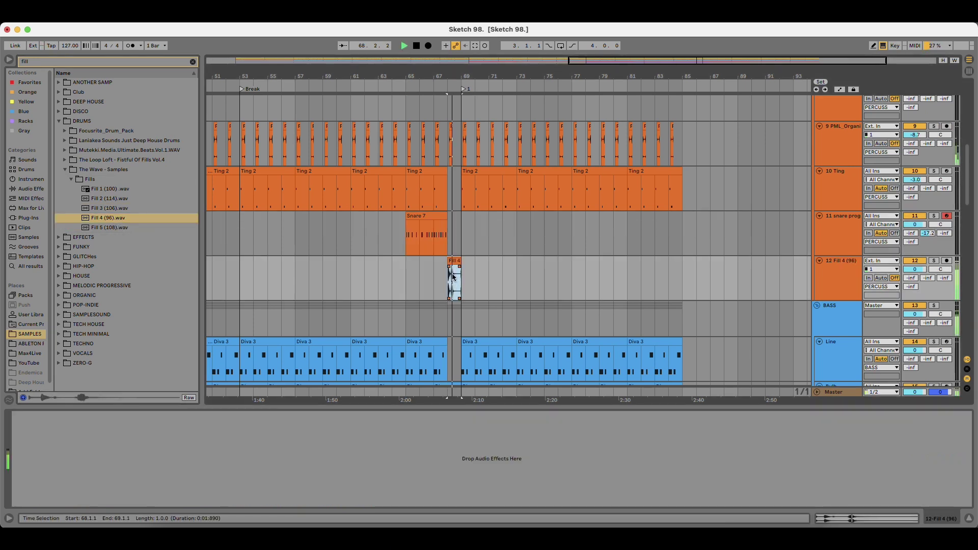
click(114, 229)
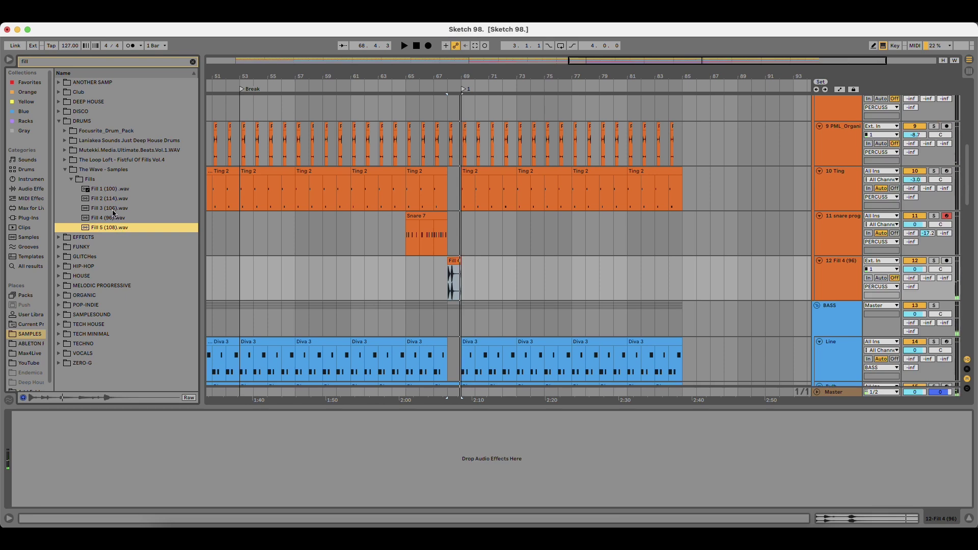
drag(116, 226, 452, 278)
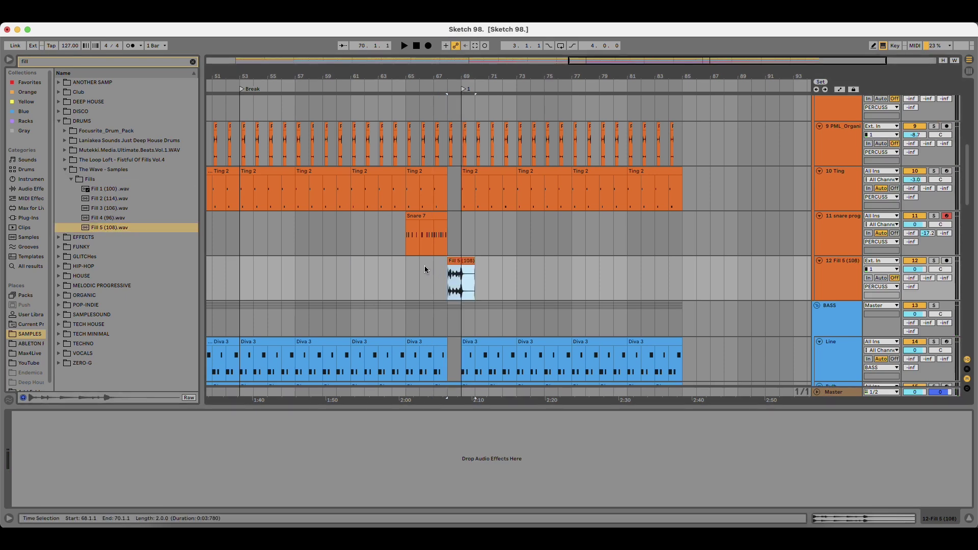
click(409, 267)
key(space)
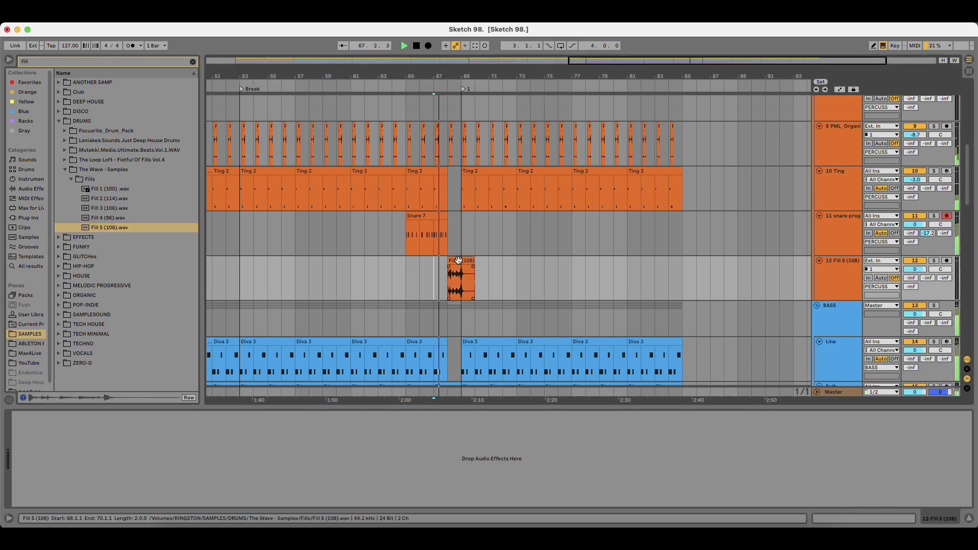
Open the Fill 5 clip, turn Warp off and on again to reset its tempo to 127 BPM, and replay it.
click(459, 260)
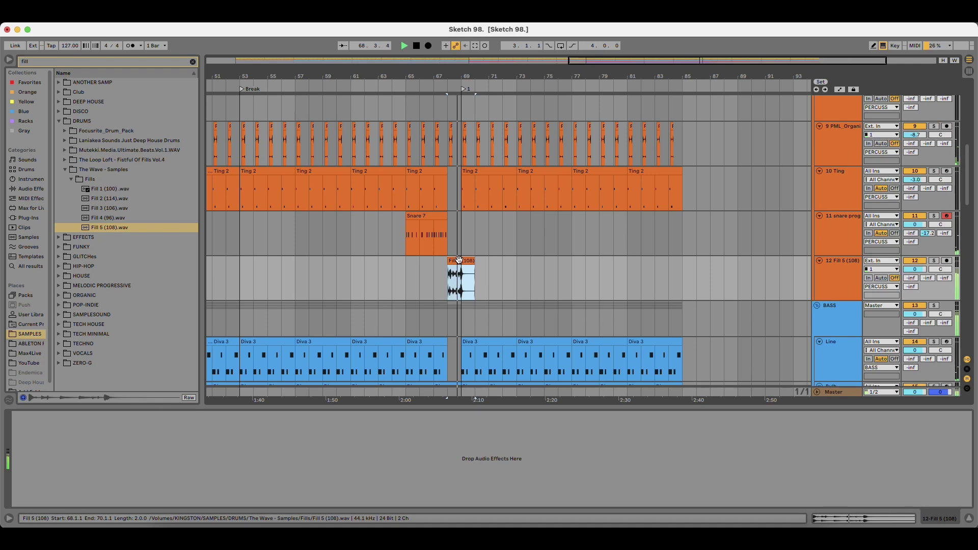
double_click(461, 261)
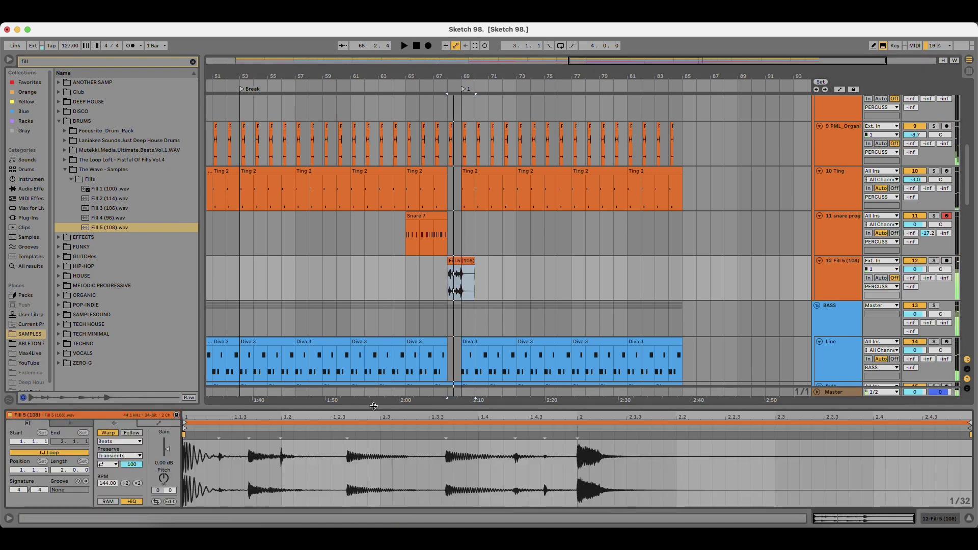
click(108, 434)
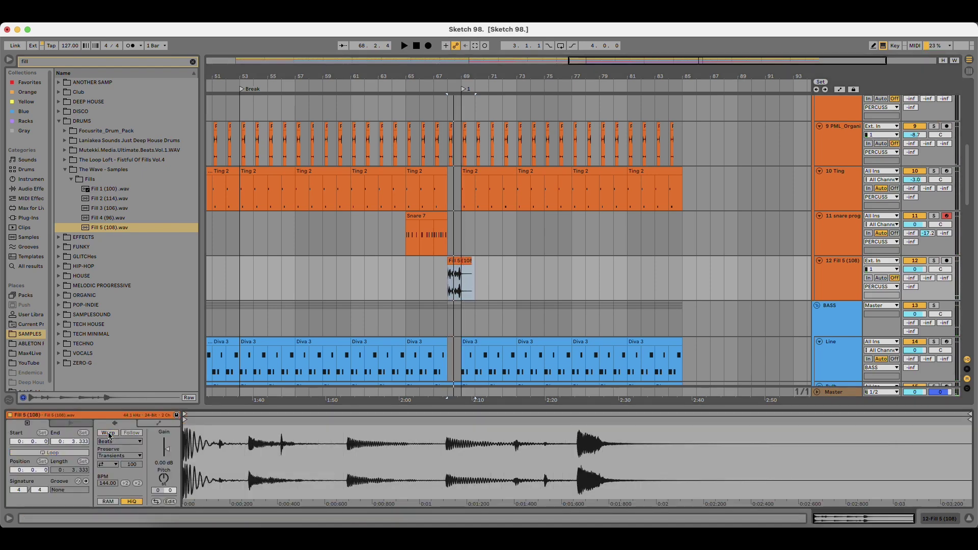
click(108, 434)
key(space)
key(space)
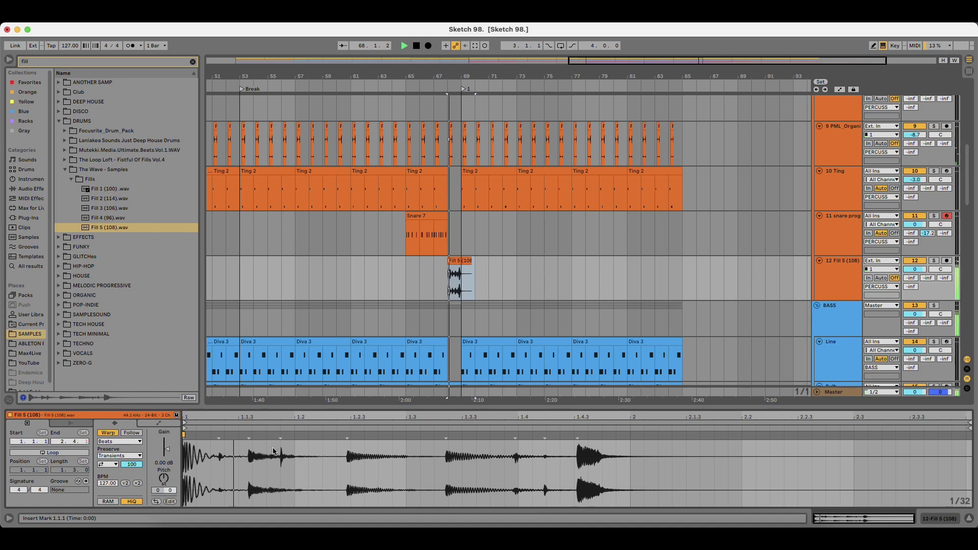
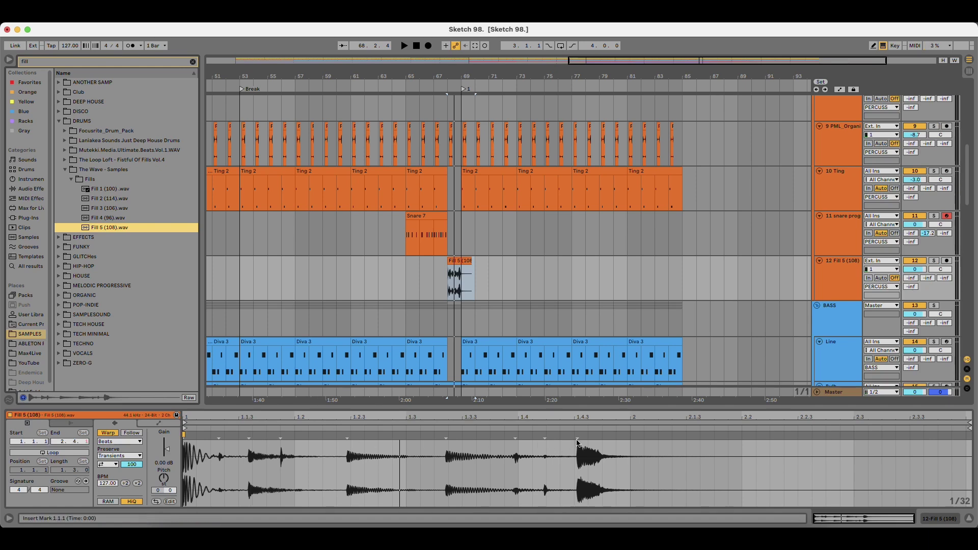
Move the warp marker on Fill 5's last loud hit to beat 1.4 and replay the fill into bar 69.
drag(578, 437, 519, 437)
key(space)
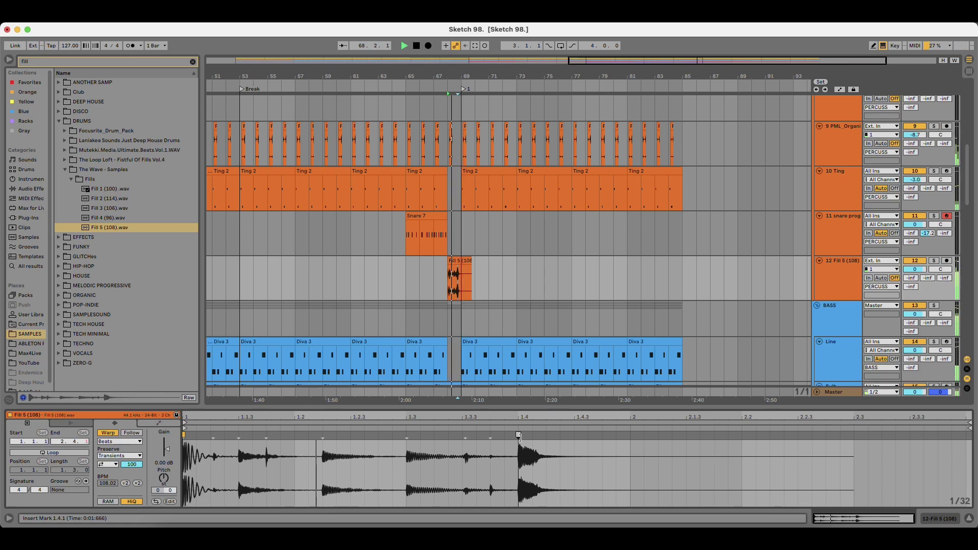
key(space)
mouse_move(519, 437)
mouse_down()
mouse_move(458, 437)
mouse_move(520, 438)
mouse_up()
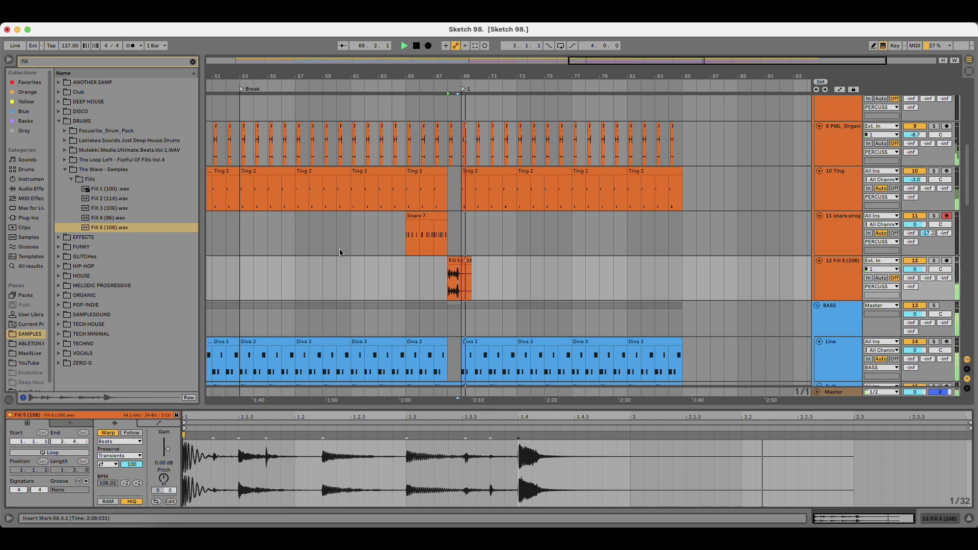
key(space)
Audition the other fills and replace the Fill 5 clip at bar 68 with Fill 3 (106).wav.
click(108, 208)
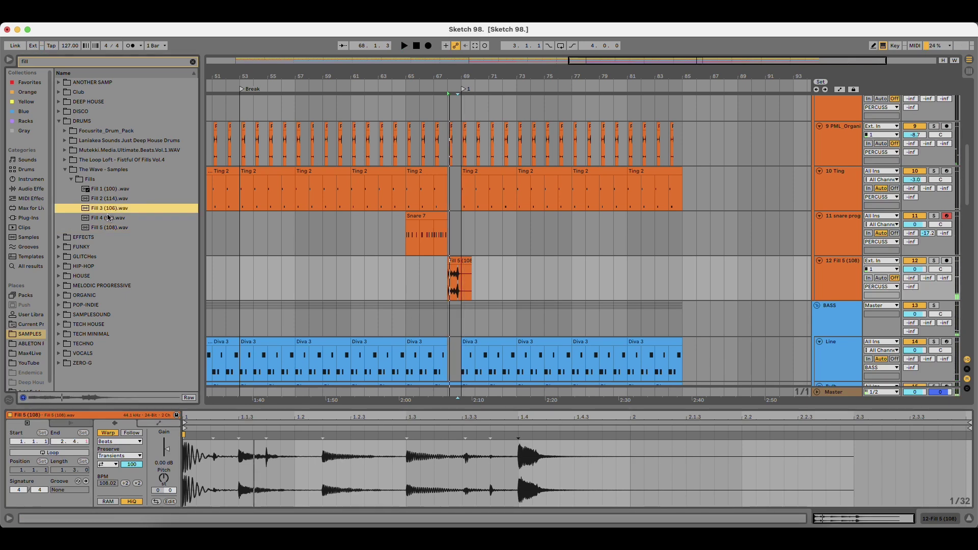
click(109, 217)
drag(109, 208, 454, 278)
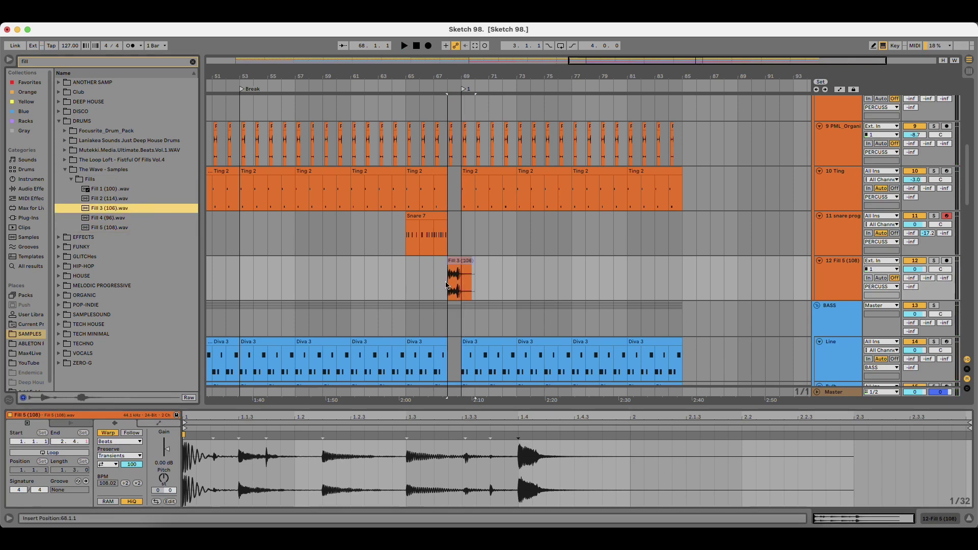
key(space)
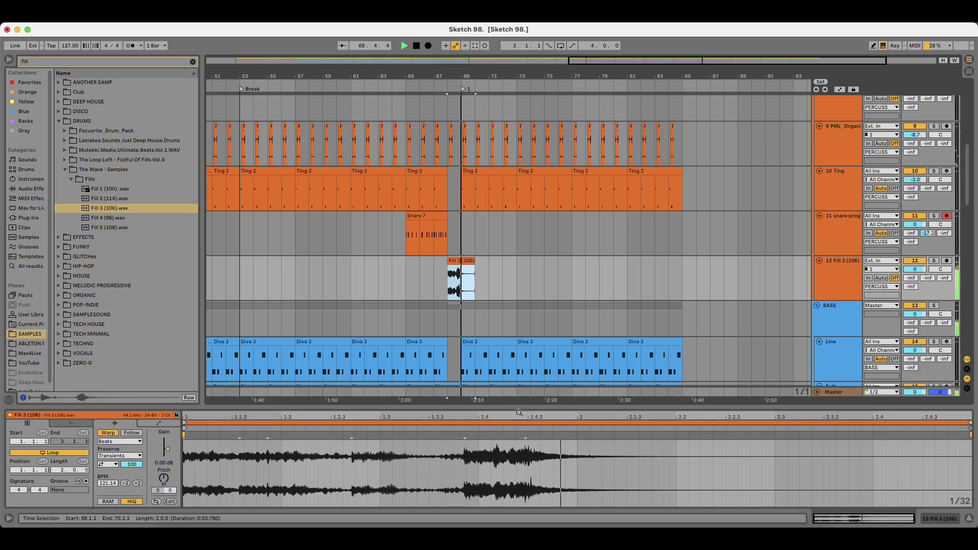
Replay Fill 3 and move the warp marker on its last hit back to beat 1.4.
key(space)
key(space)
drag(526, 437, 479, 437)
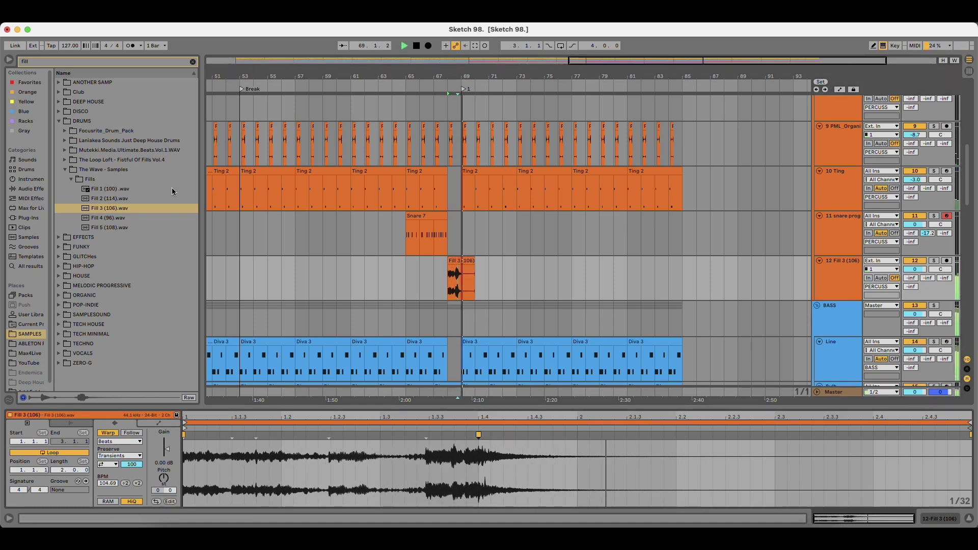
Open the classic fills - 125bpm folder in the Sample Magic - SM18 Ultimate FX effects pack and audition its first fills.
click(116, 191)
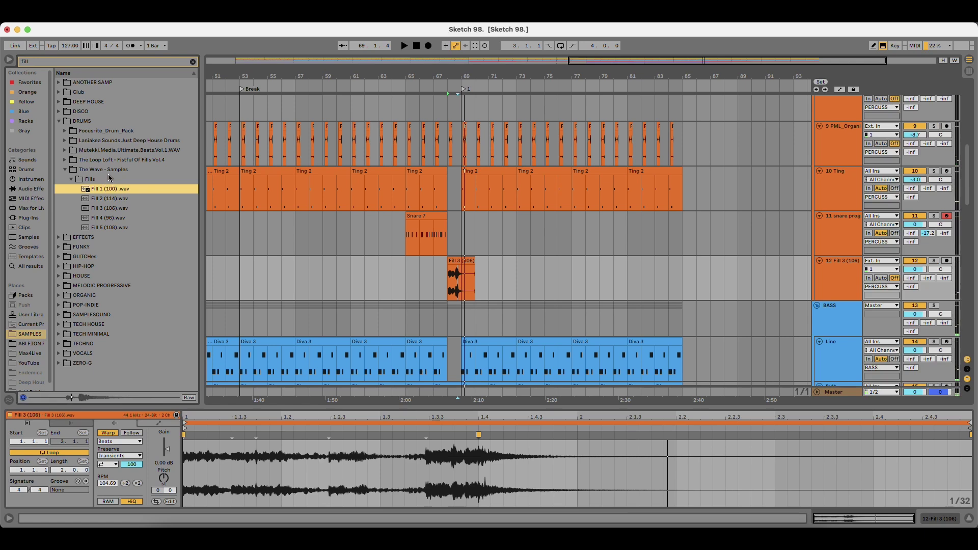
click(105, 239)
key(Down)
key(Right)
key(Down)
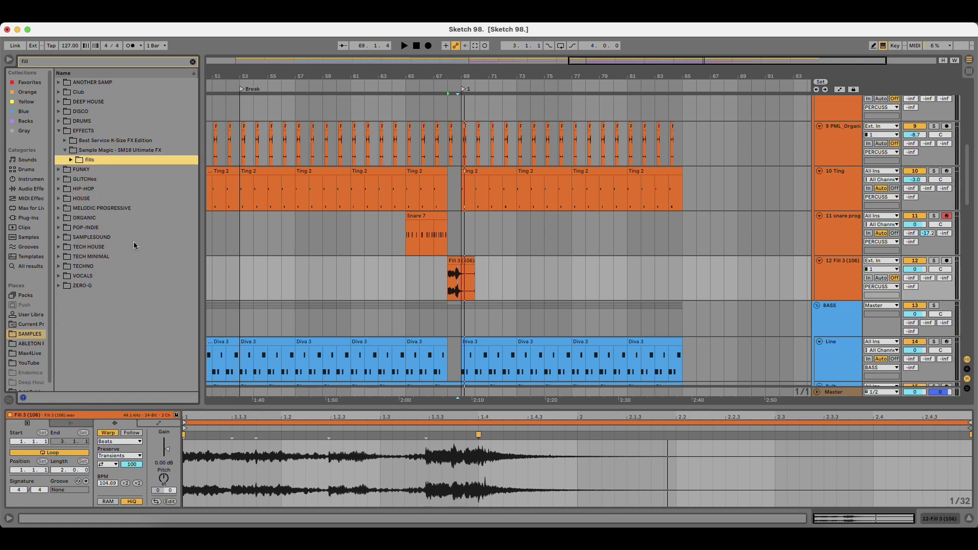
key(Right)
key(Down)
key(Right)
key(Down)
key(Right)
key(Down)
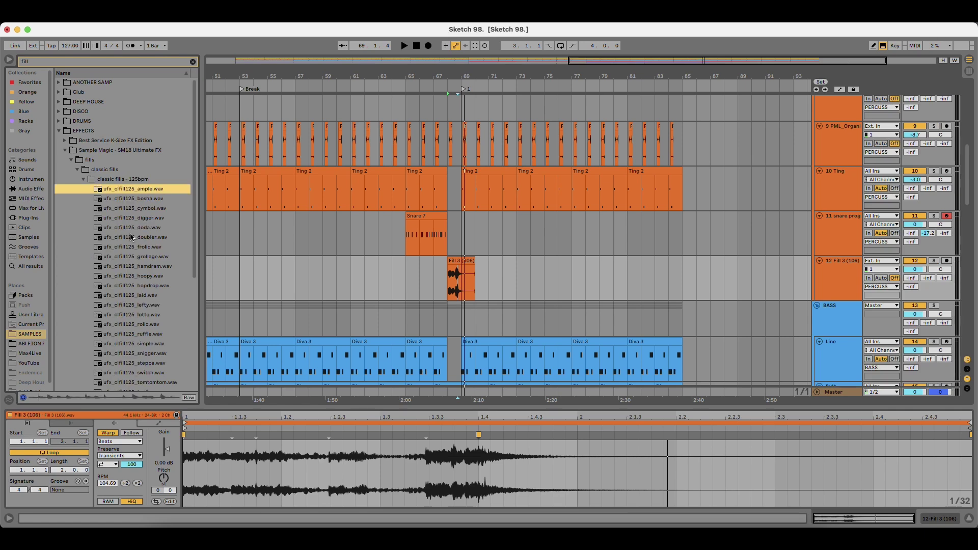
key(Down)
key(Down)
scroll(147, 302, down, 2)
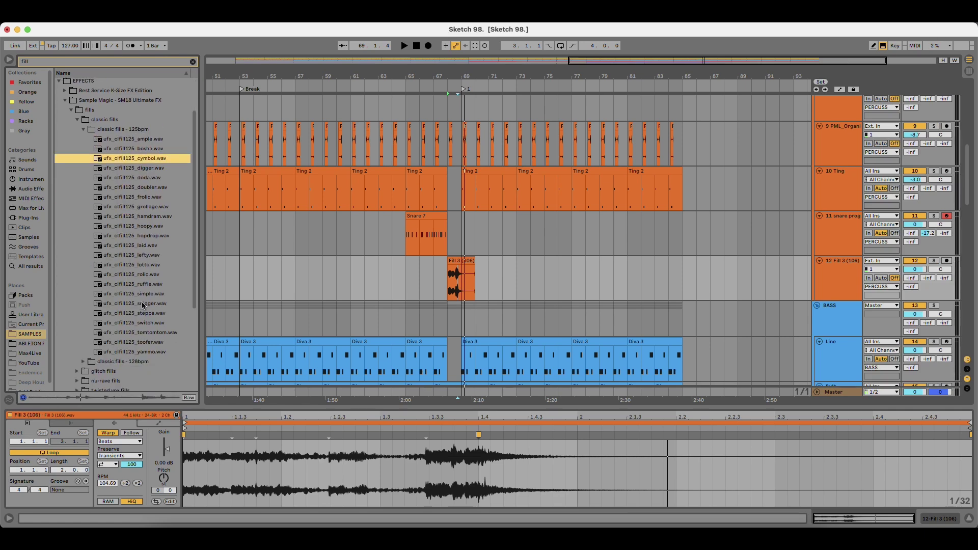
Place ufx_clfill125_cymbol.wav at bar 68, delete the leftover Fill 3 part after bar 69, and replay the fill.
key(Down)
drag(135, 160, 454, 270)
key(space)
click(465, 261)
key(Delete)
click(454, 259)
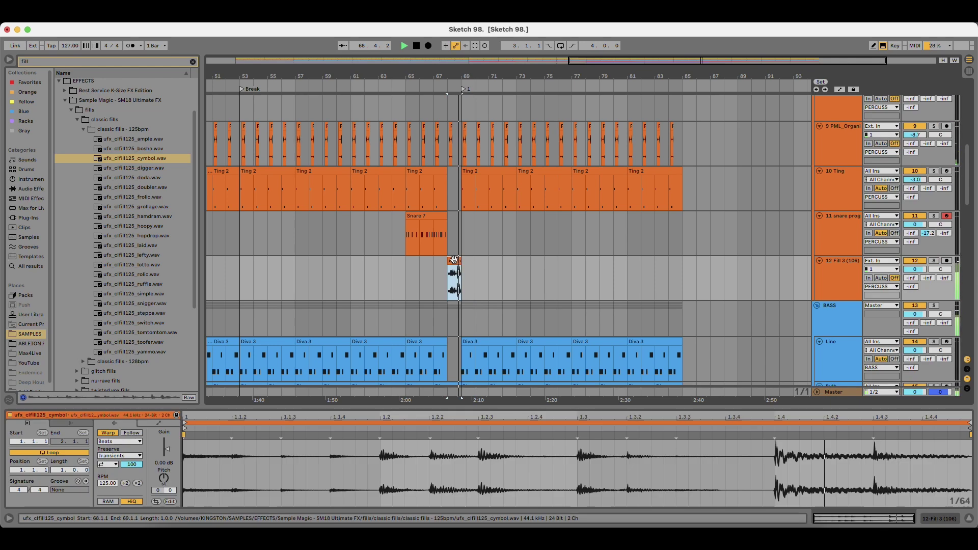
key(space)
key(space)
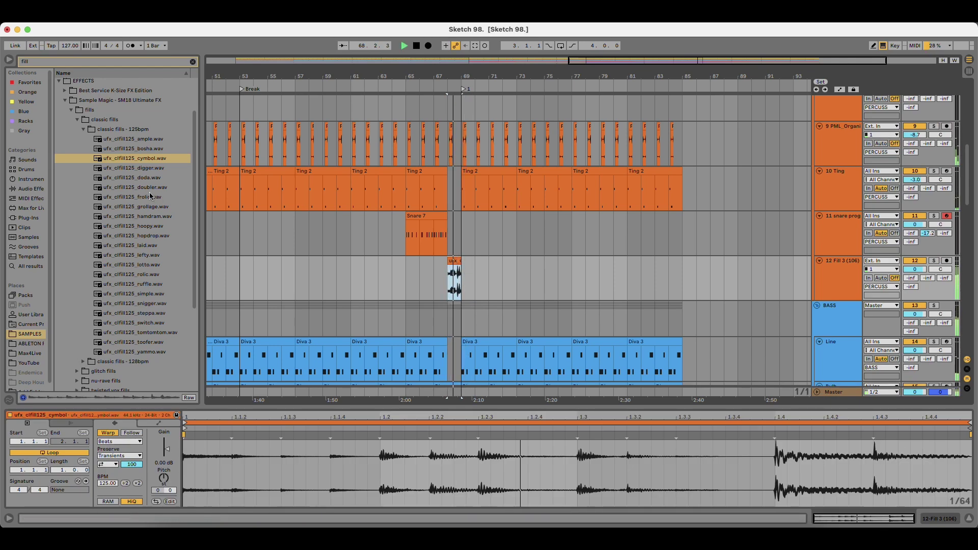
key(space)
key(space)
key(space)
Audition more 125bpm fills and replace the clip at bar 68 with ufx_clfill125_grollage.wav.
click(137, 189)
key(Down)
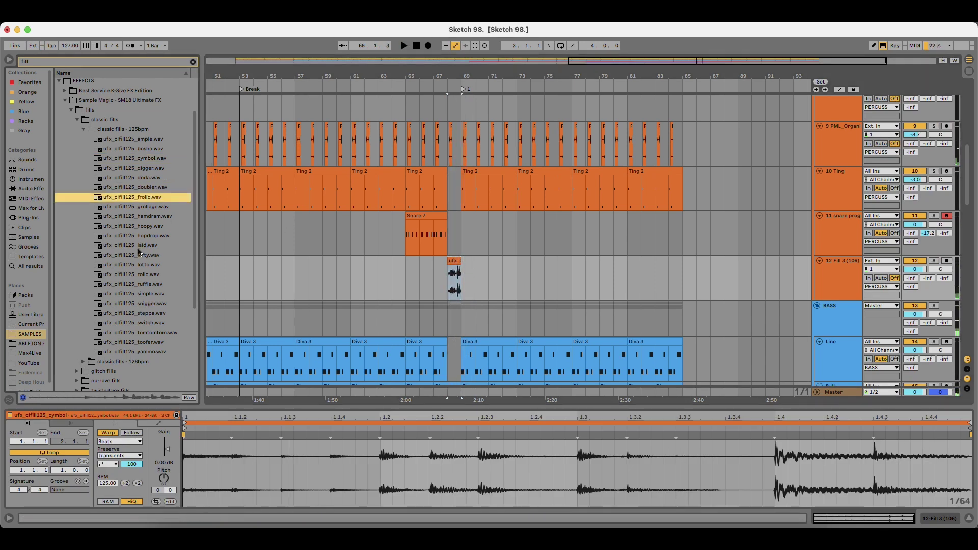
key(Down)
key(Down)
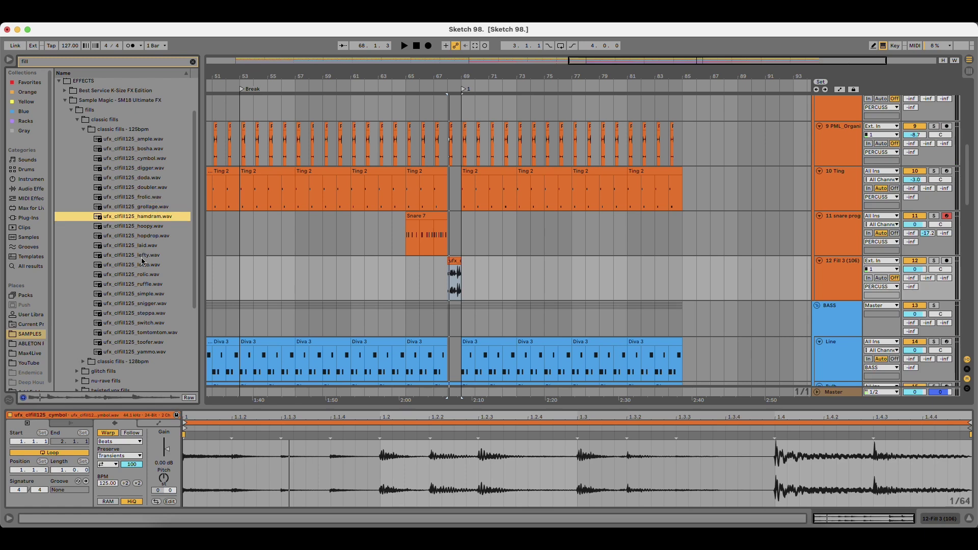
key(Up)
drag(138, 212, 453, 281)
Play the new fill, replay from bar 65, and lower the fill sample track's volume to -3.2 dB.
key(space)
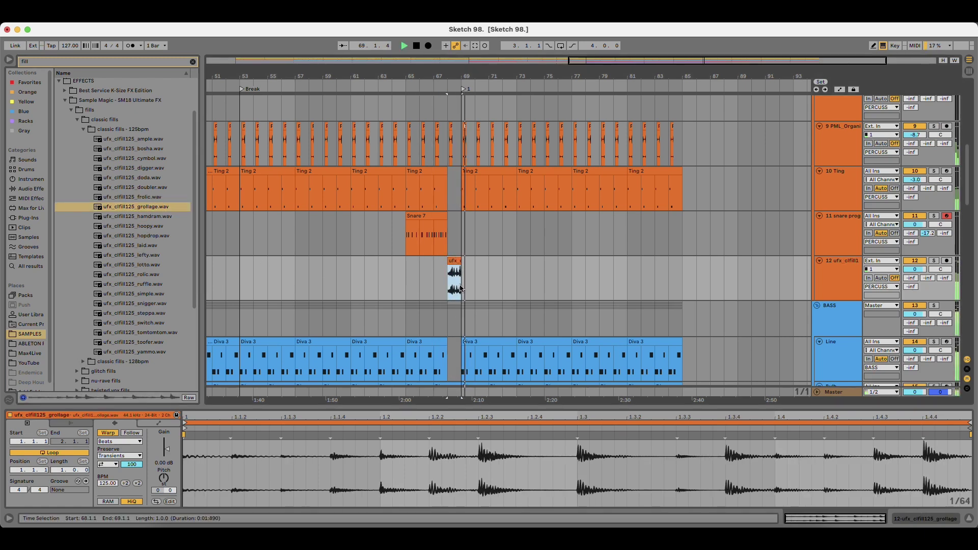
click(409, 264)
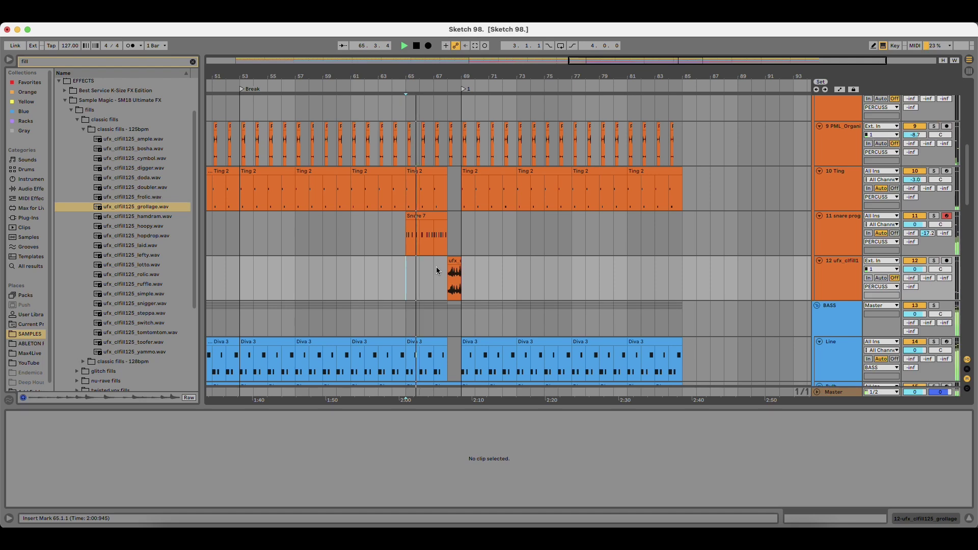
drag(915, 269, 915, 276)
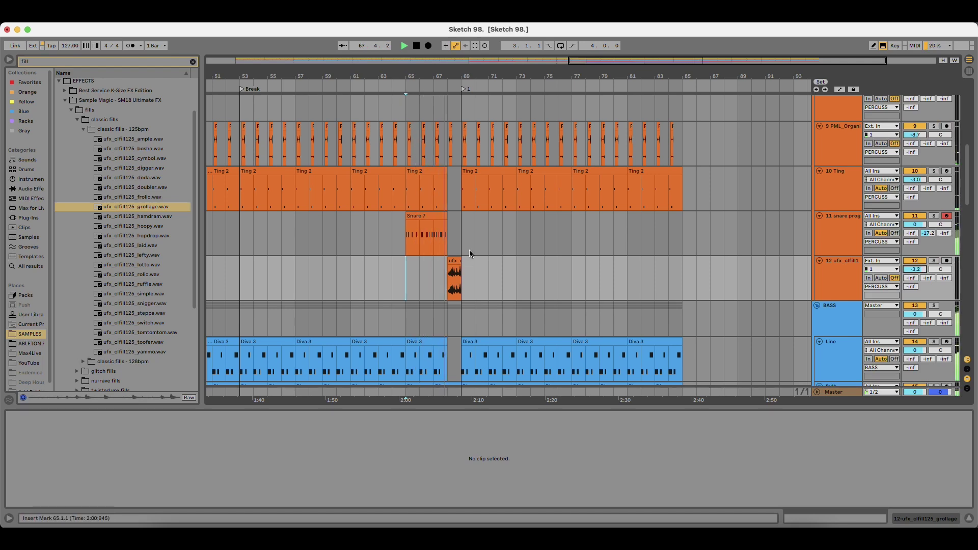
Rename the snare track to fill 1 and the fill sample track below it to fill 2.
click(842, 230)
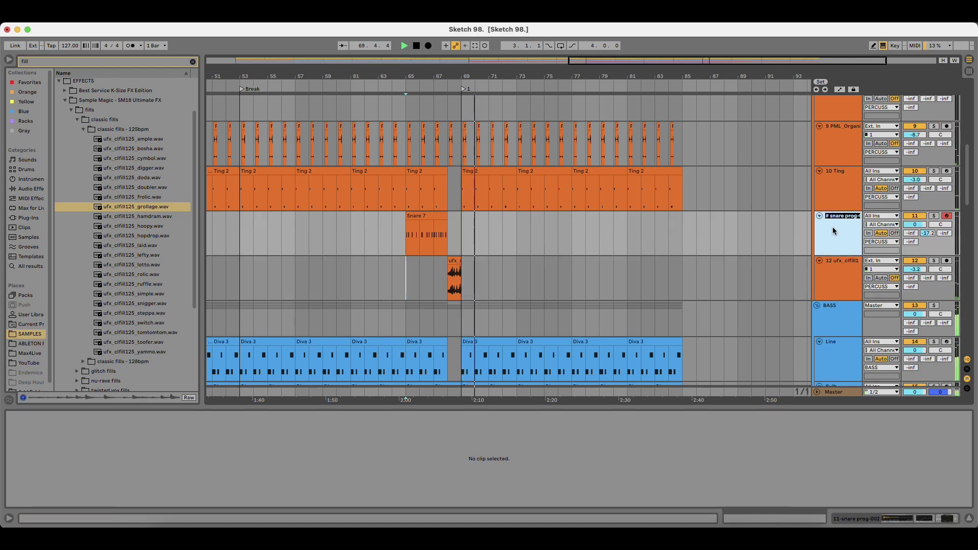
key(super+r)
text(fill 1)
key(Return)
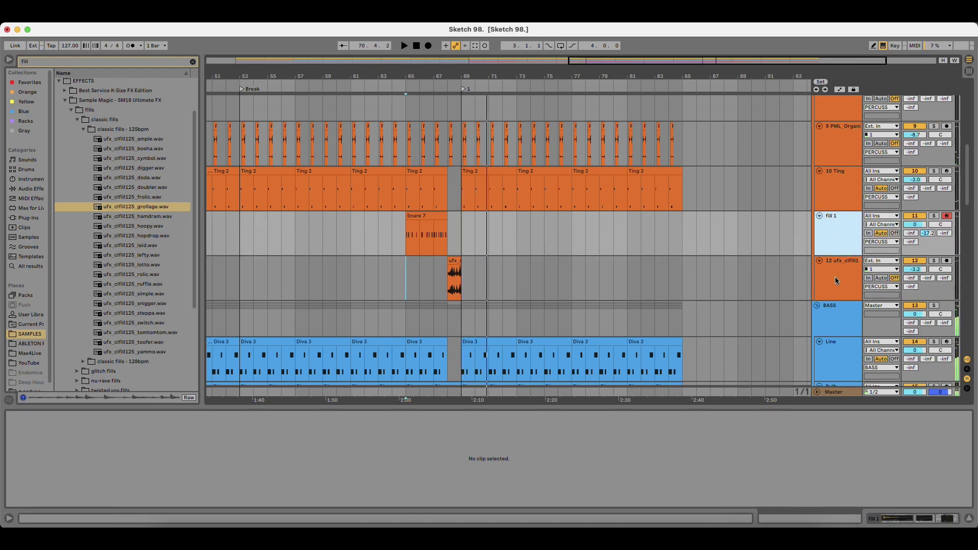
click(841, 282)
key(super+r)
text(fill 2)
key(Return)
Replay the transition from bar 65 and fold the fill 1 and fill 2 tracks.
key(space)
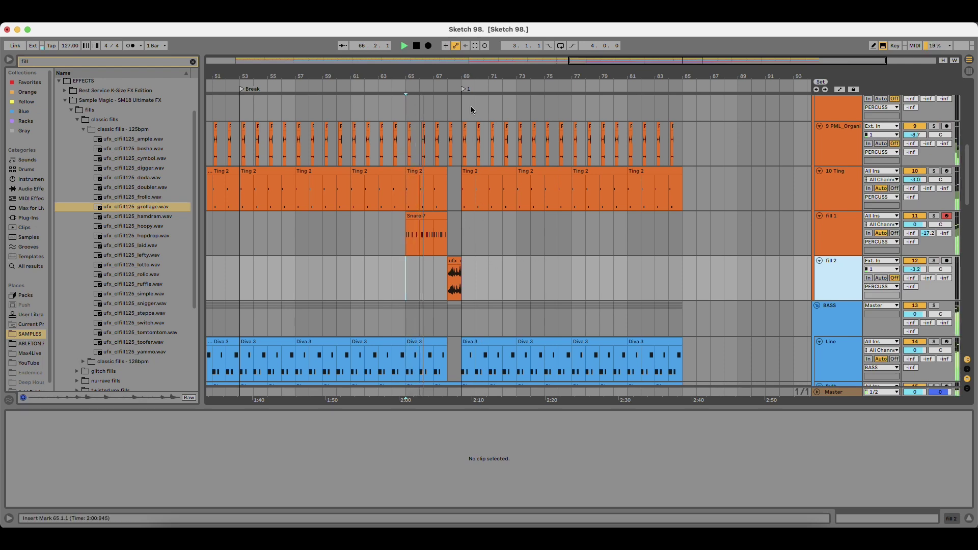
drag(446, 77, 437, 66)
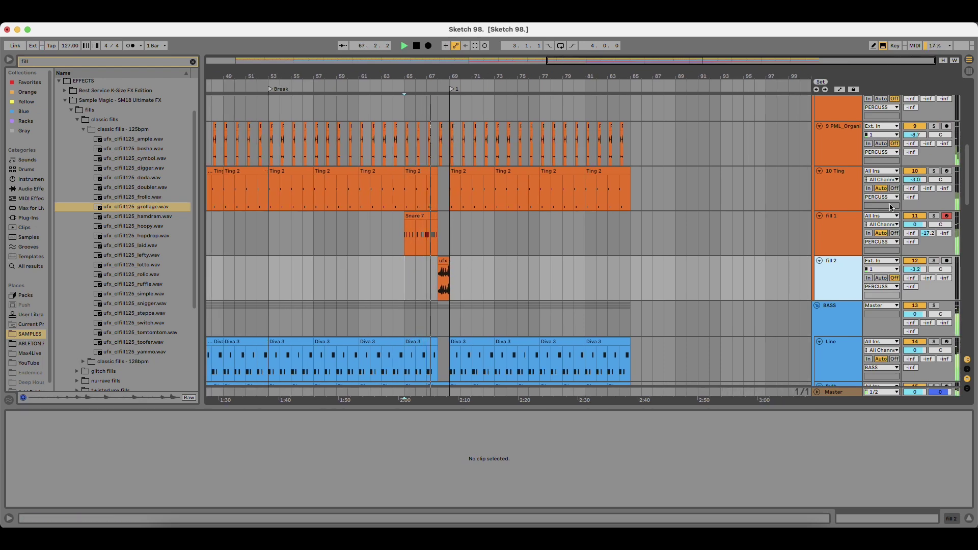
click(820, 216)
click(820, 225)
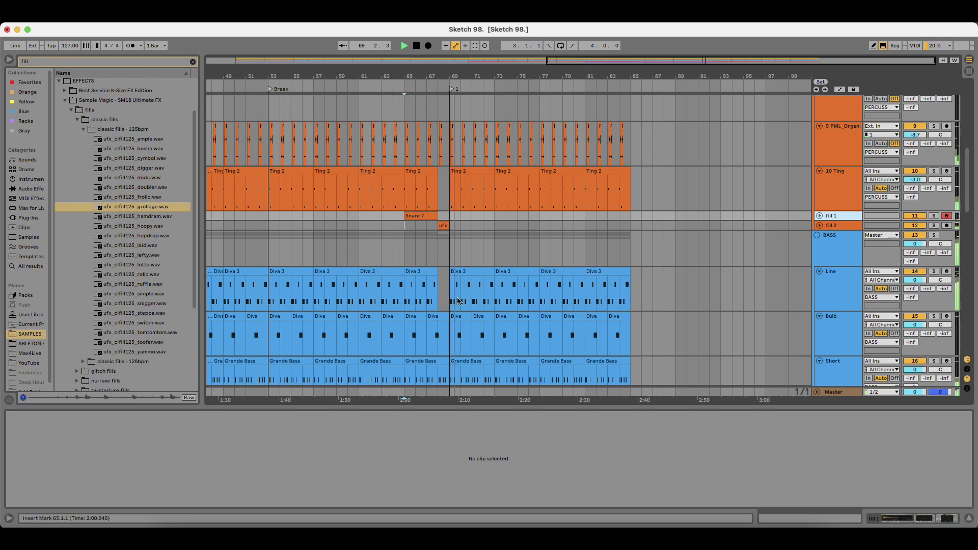
Trim the VFX2 Sweeps Long 44 clip on the noise track so it ends at bar 69.
scroll(469, 310, down, 10)
scroll(448, 310, down, 7)
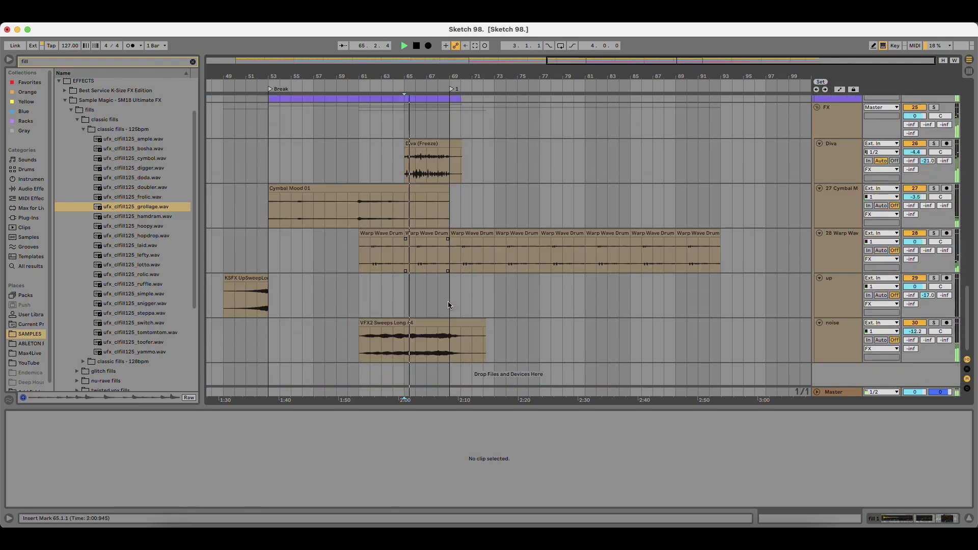
click(451, 332)
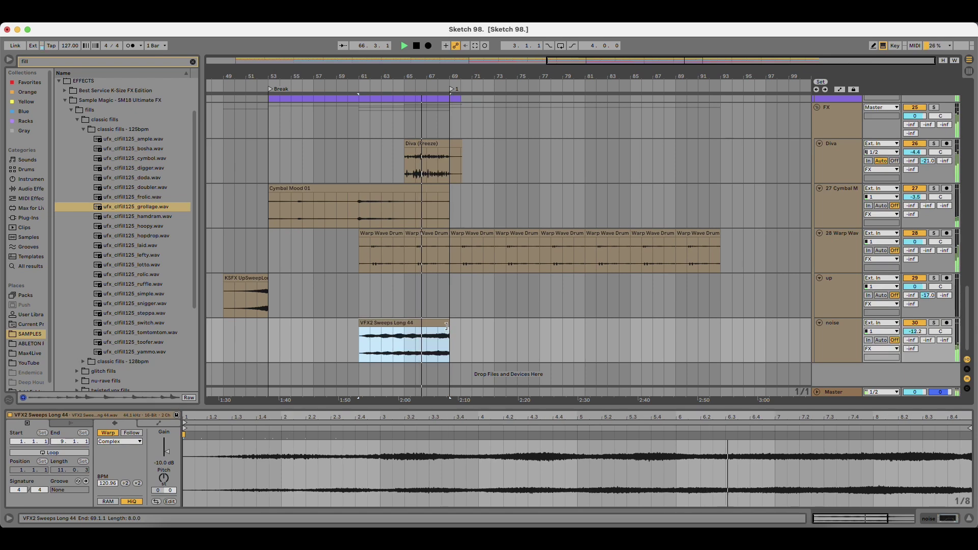
drag(452, 329, 449, 327)
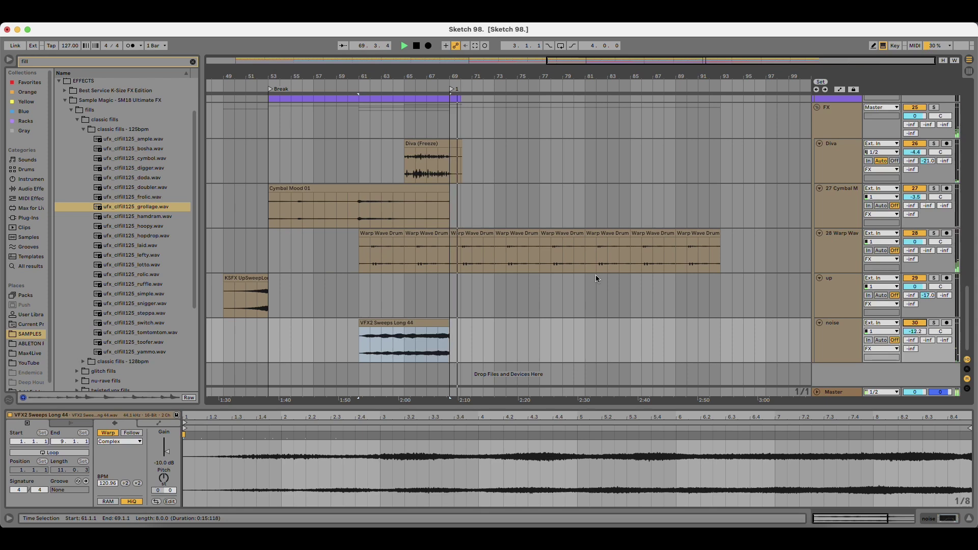
In the CLAP track's EQ Eight, raise the low-cut frequency, boost band 3 by 2.11 dB at 5.16 kHz, and turn off band 4.
scroll(438, 301, up, 15)
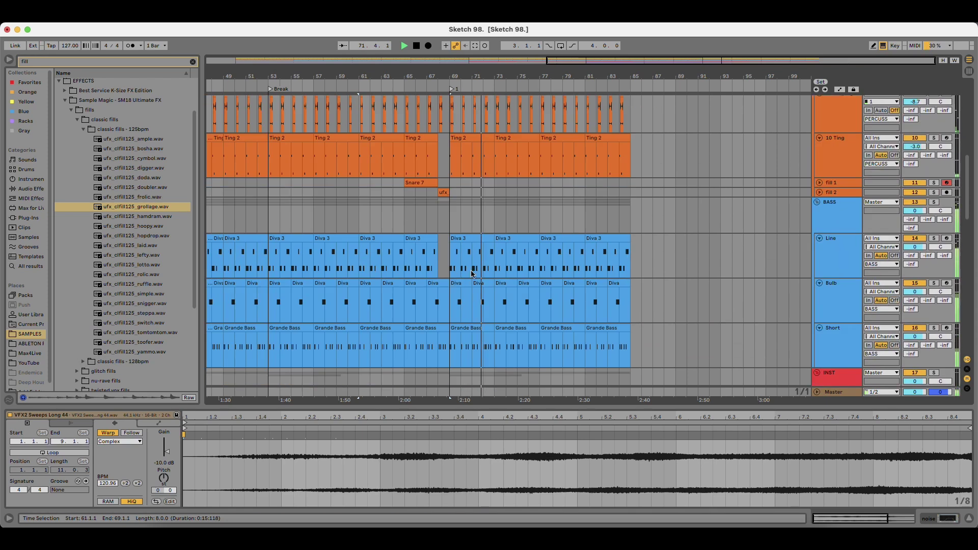
scroll(505, 283, up, 12)
click(854, 157)
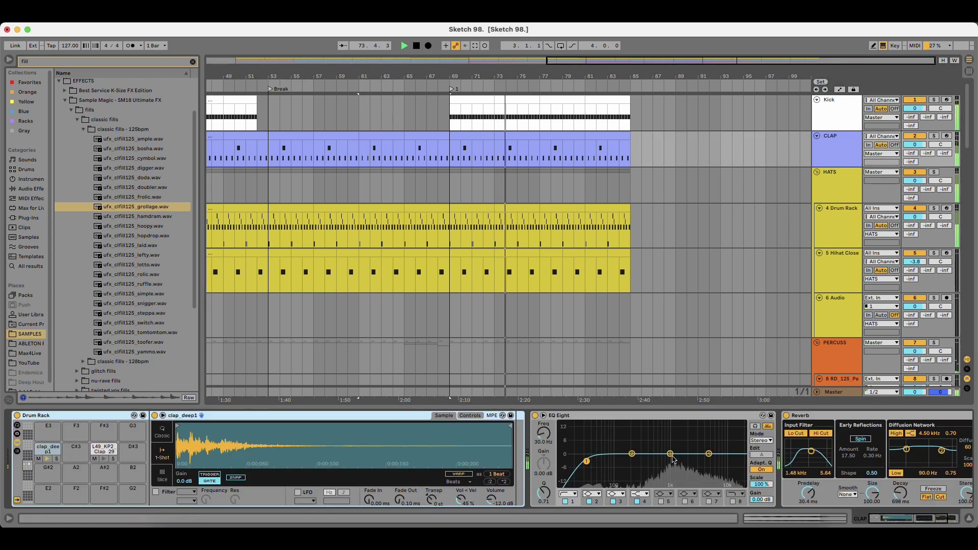
drag(586, 461, 625, 462)
mouse_move(709, 454)
mouse_down()
mouse_move(671, 453)
mouse_move(716, 442)
mouse_move(710, 450)
mouse_up()
click(642, 503)
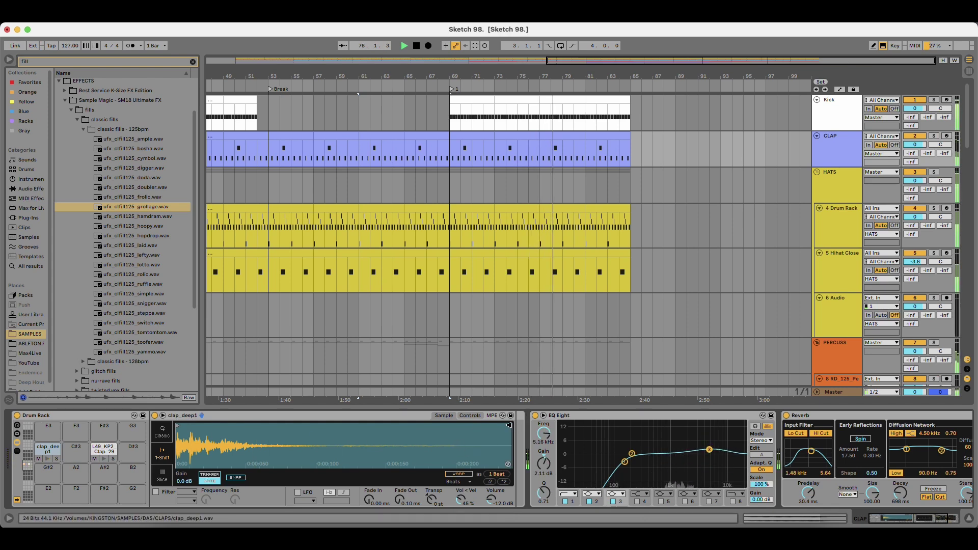
Shorten the clap_deep1 sample to slightly under half its length and stop playback.
mouse_move(510, 426)
mouse_down()
mouse_move(261, 425)
mouse_move(321, 425)
mouse_up()
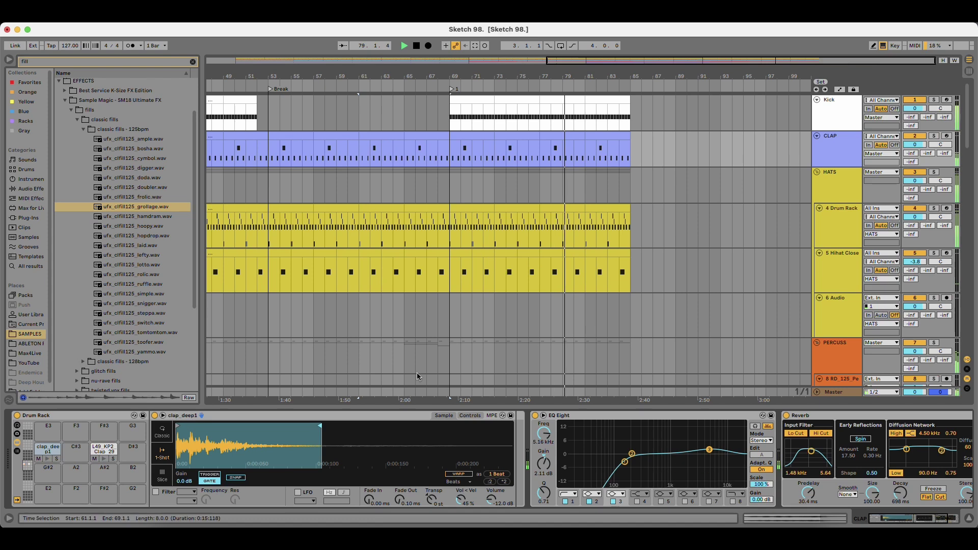
key(space)
drag(450, 76, 419, 83)
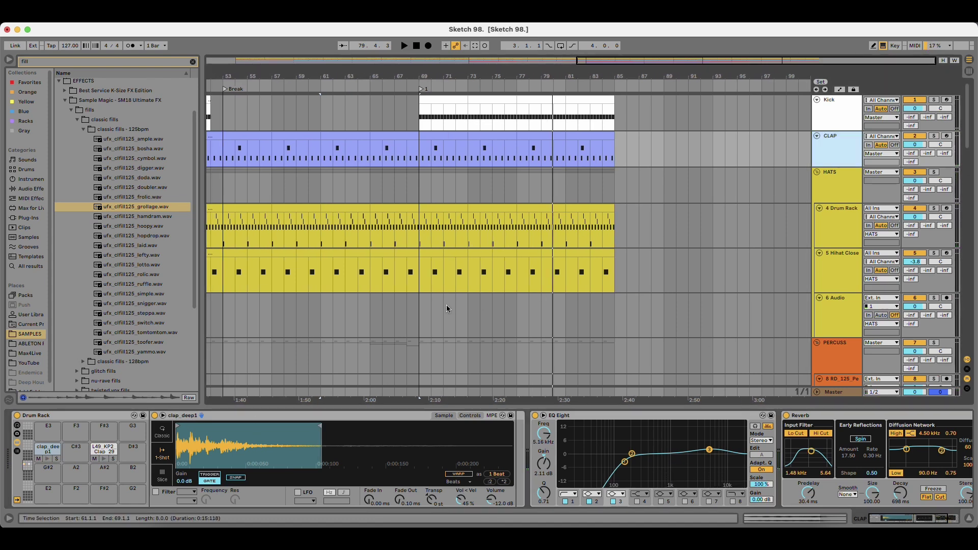
Insert a new MIDI track below the closed hi-hat track in the HATS group.
click(404, 303)
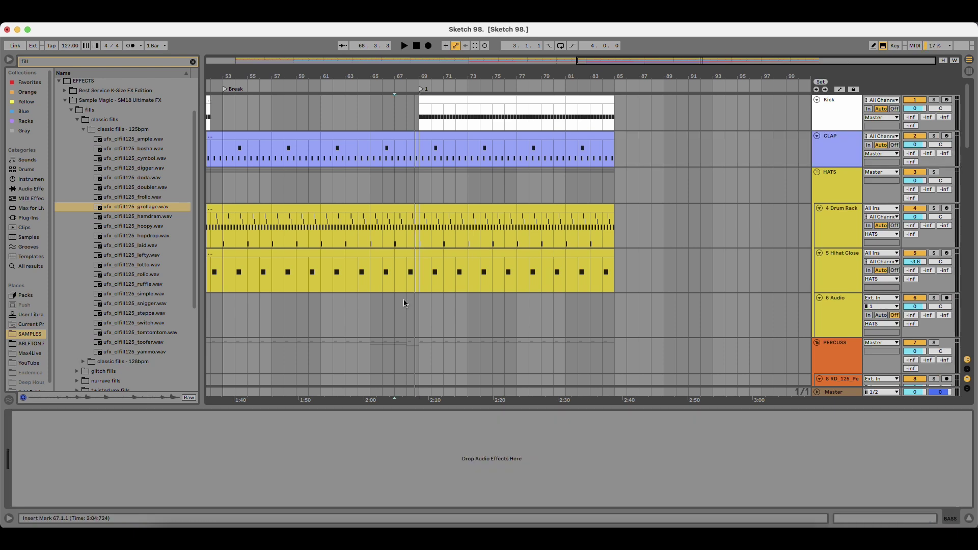
drag(519, 75, 612, 70)
click(845, 274)
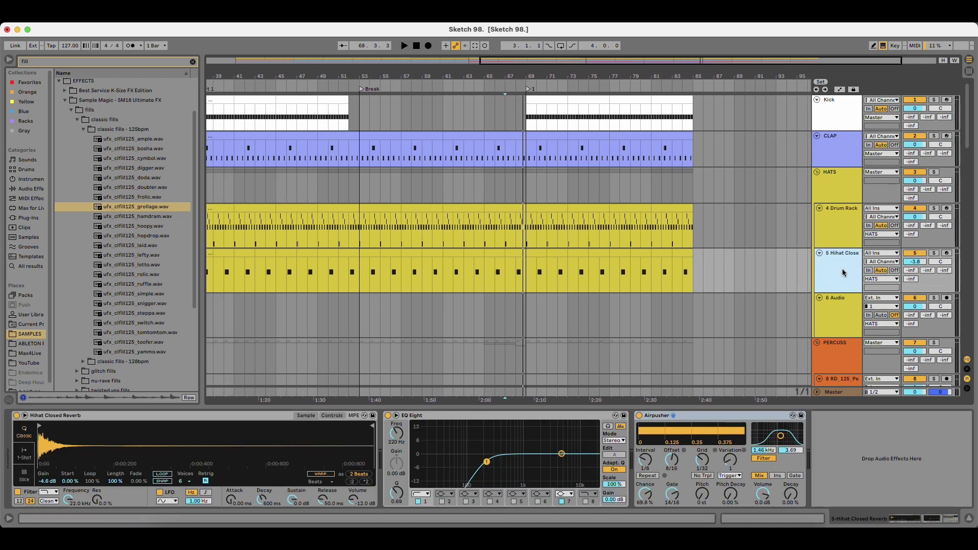
key(super+shift+t)
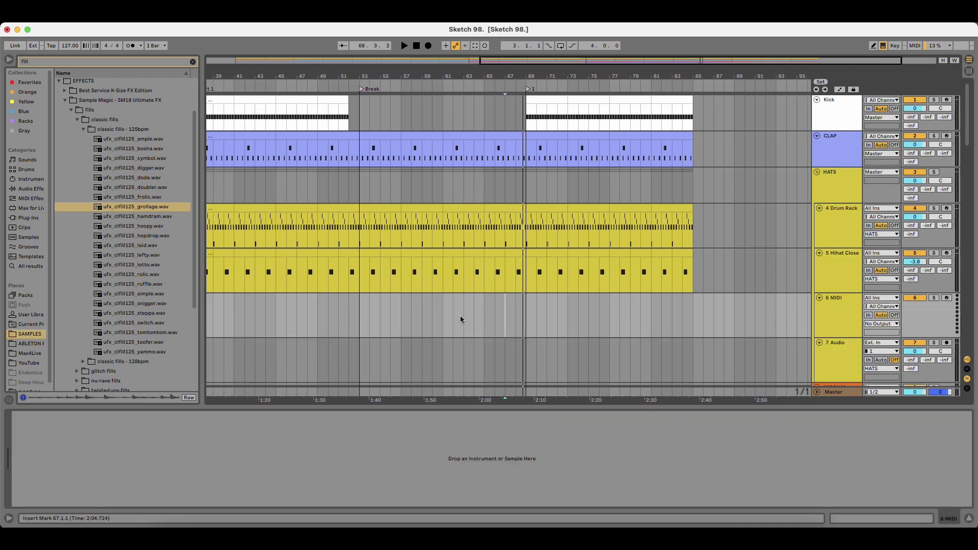
Clear the browser search, collapse the EFFECTS folder, and expand the DRUMS sample folder.
click(114, 64)
click(193, 62)
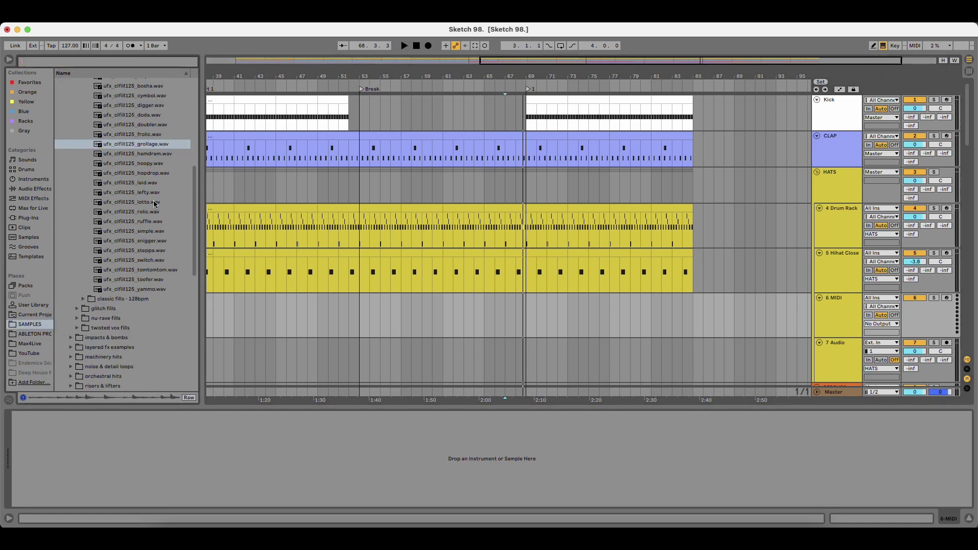
scroll(151, 260, up, 10)
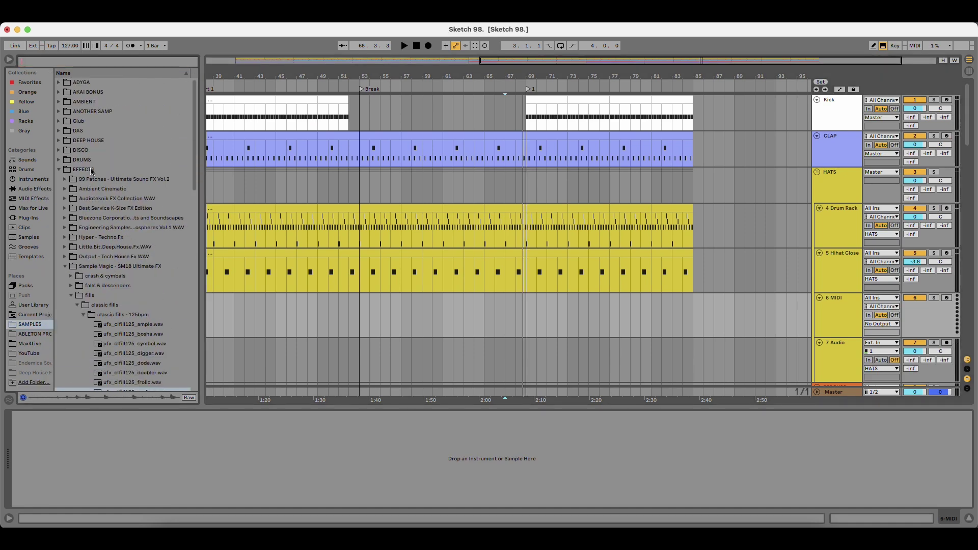
click(91, 171)
click(93, 160)
scroll(138, 293, down, 5)
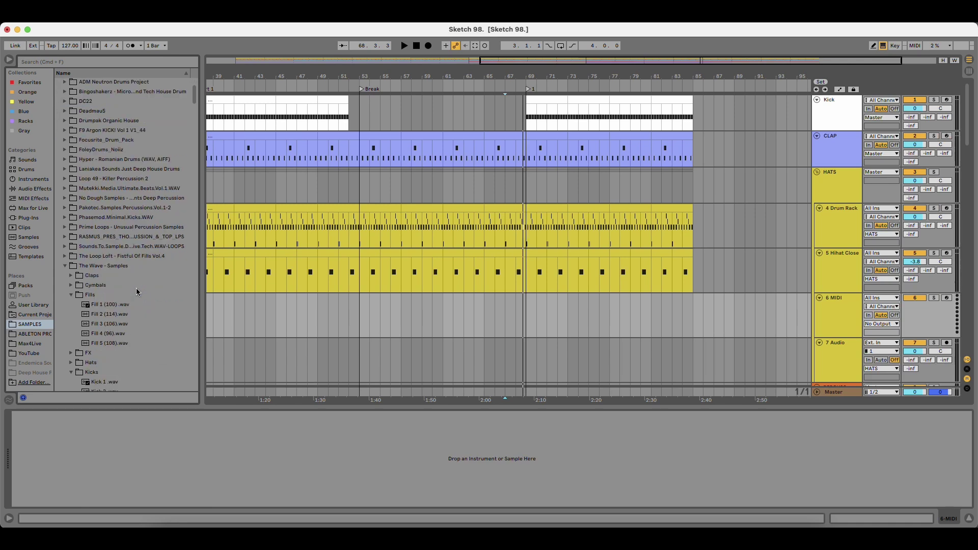
Collapse The Wave - Samples pack and its subfolders to reach the zwook full drum shots - 2015 pack.
click(124, 278)
click(118, 307)
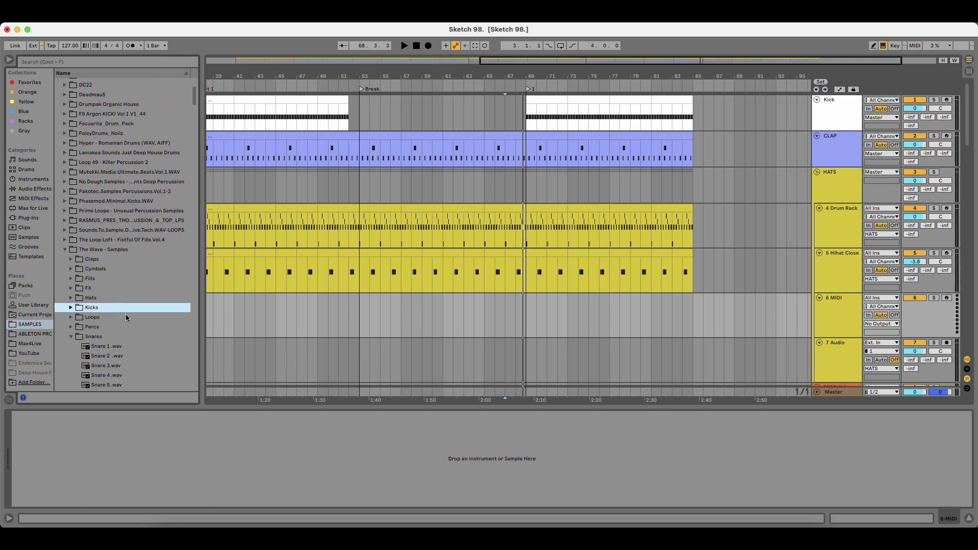
click(118, 338)
click(116, 348)
scroll(116, 310, down, 4)
key(Down)
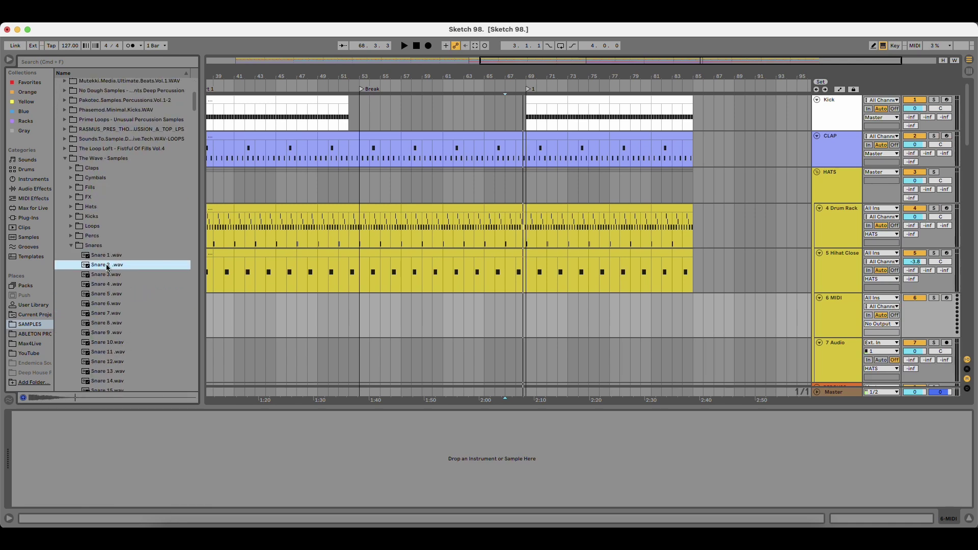
click(116, 246)
click(114, 275)
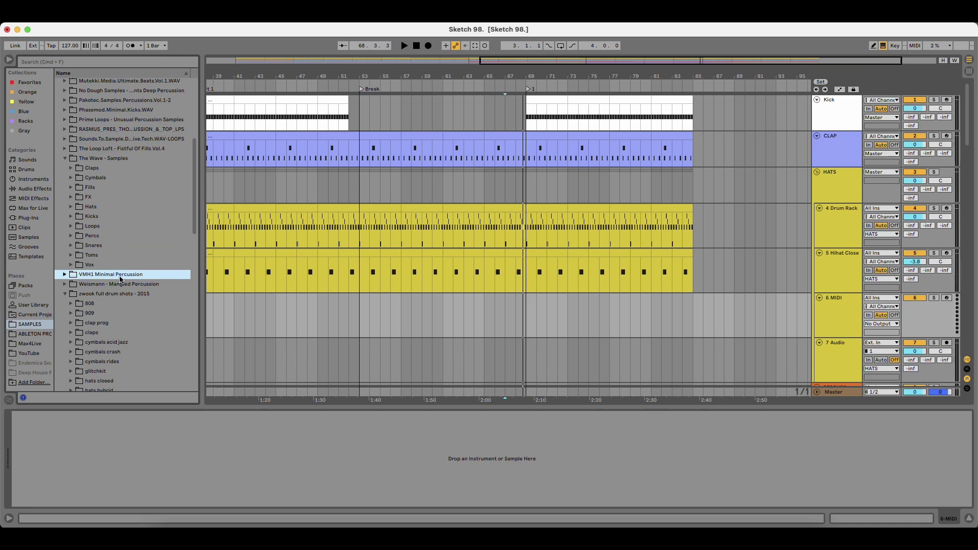
click(121, 279)
key(Left)
click(131, 188)
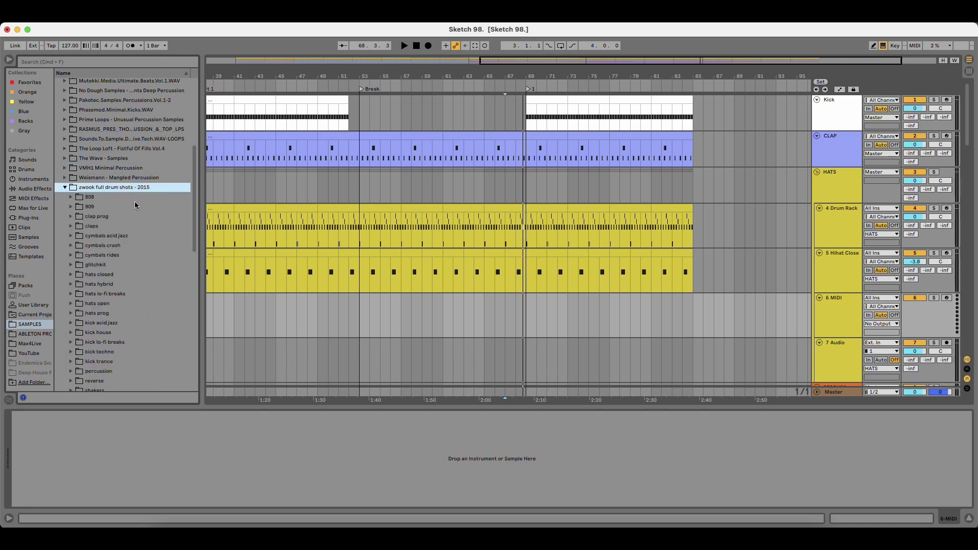
Expand the shakers folder in the zwook pack and load shakers-001.wav onto the new MIDI track in the HATS group.
scroll(127, 334, down, 2)
click(114, 339)
scroll(125, 343, down, 5)
key(Down)
key(Down)
key(Down)
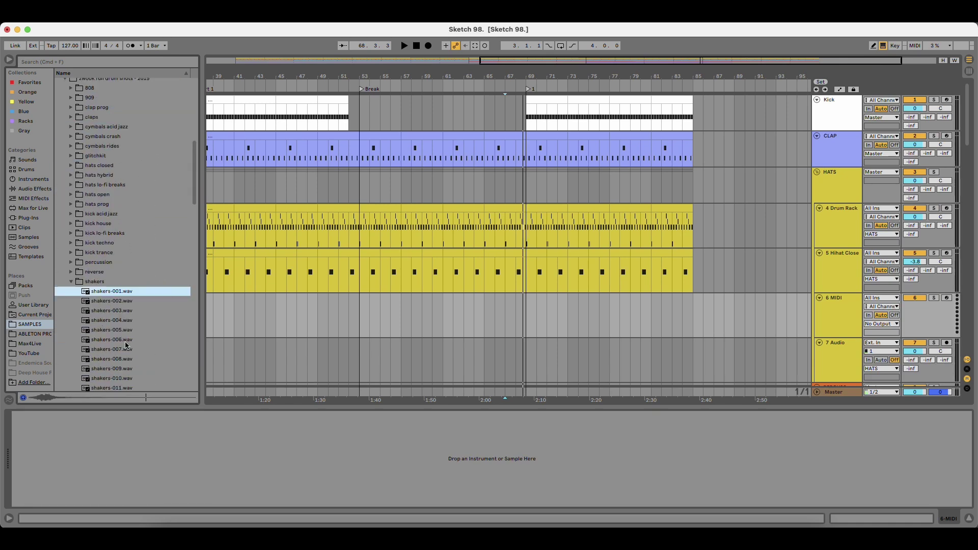
key(Up)
key(Up)
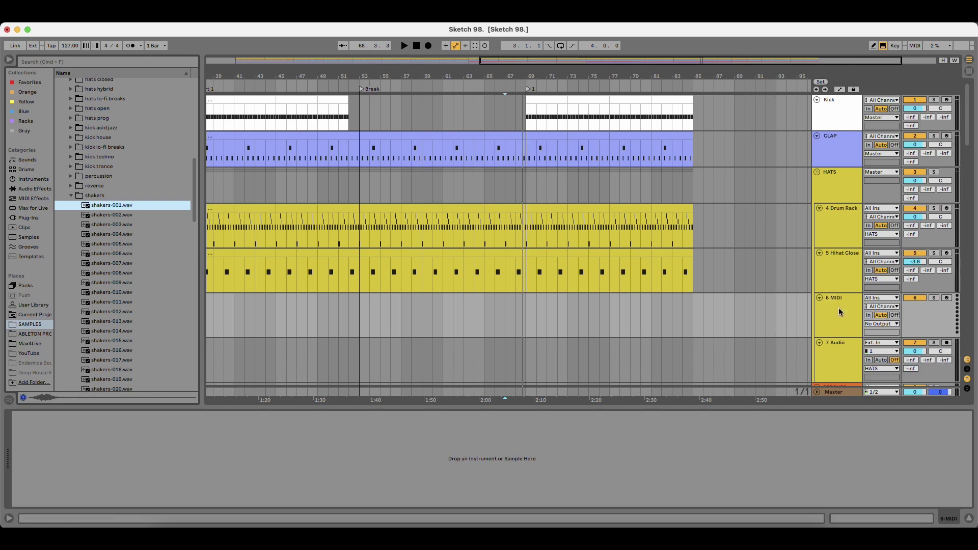
drag(107, 206, 316, 438)
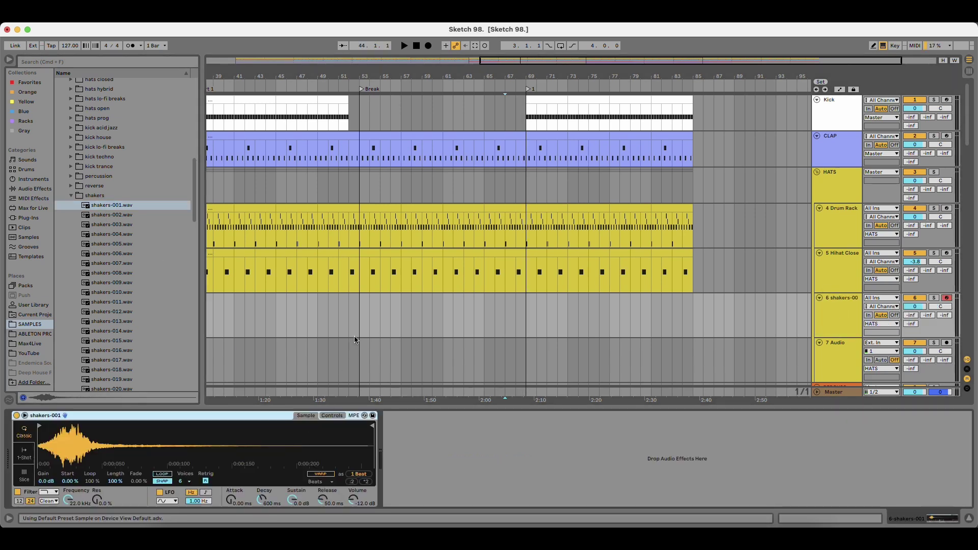
Create a four-bar MIDI clip at bar 53 on the shaker track and enter four C3 sixteenth notes in its first beat.
drag(362, 302, 399, 304)
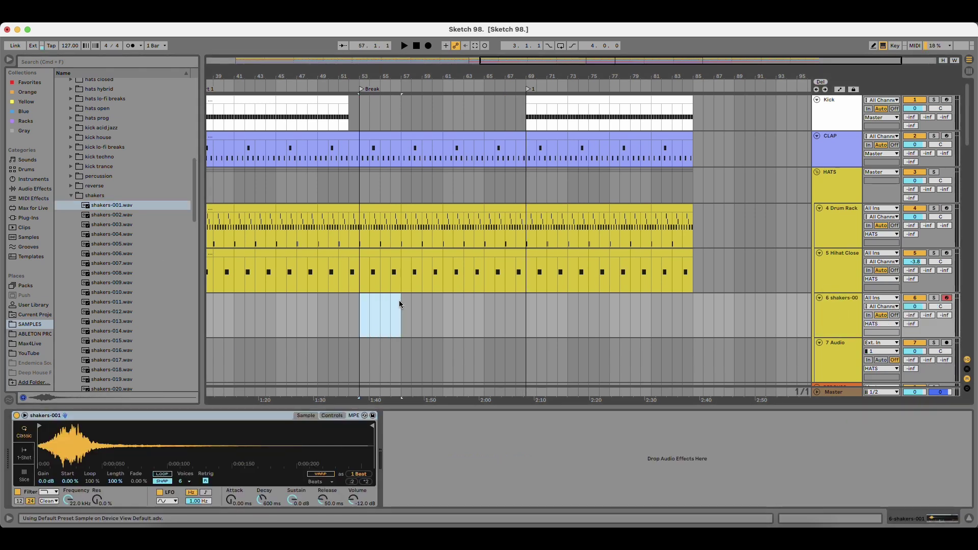
key(super+shift+m)
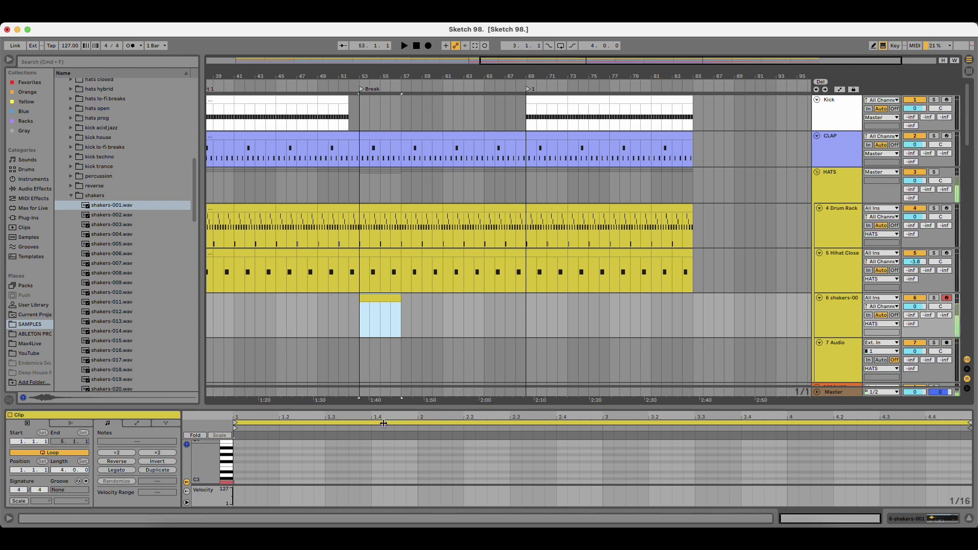
click(260, 468)
double_click(241, 461)
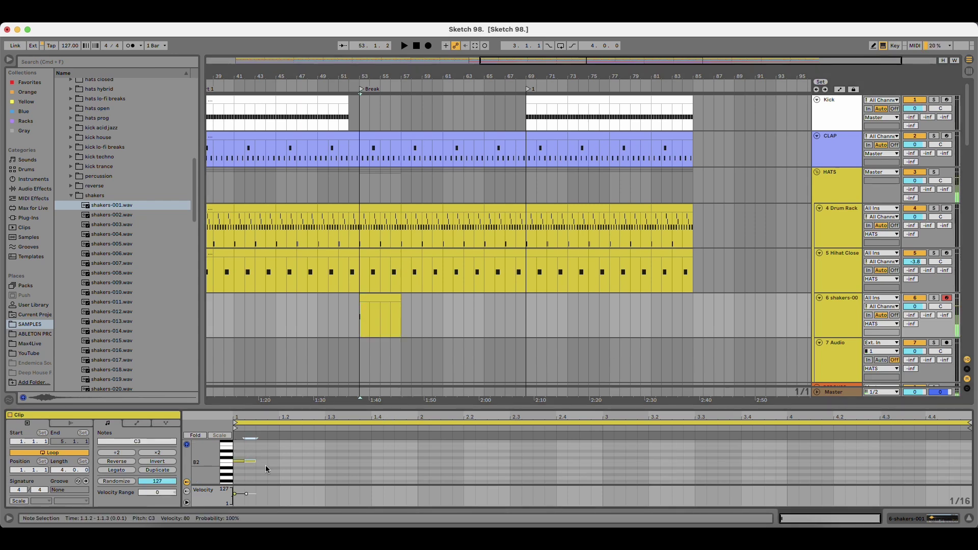
Solo the shaker track and vary the velocities of the four notes between 16 and 61.
click(934, 298)
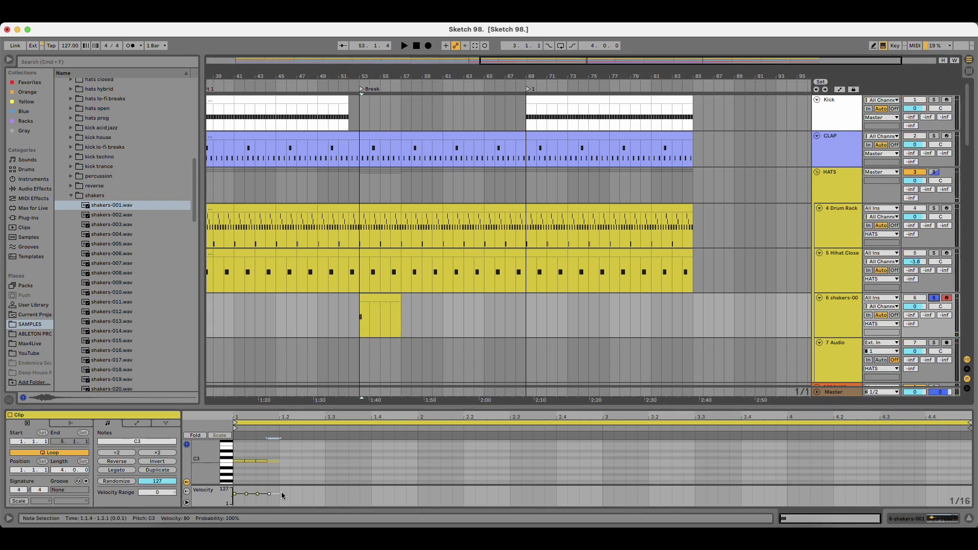
key(space)
mouse_move(237, 495)
mouse_down()
mouse_move(235, 506)
mouse_move(275, 498)
mouse_up()
Duplicate the four-note shaker pattern until it fills the four-bar clip, and play it back.
key(ctrl+a)
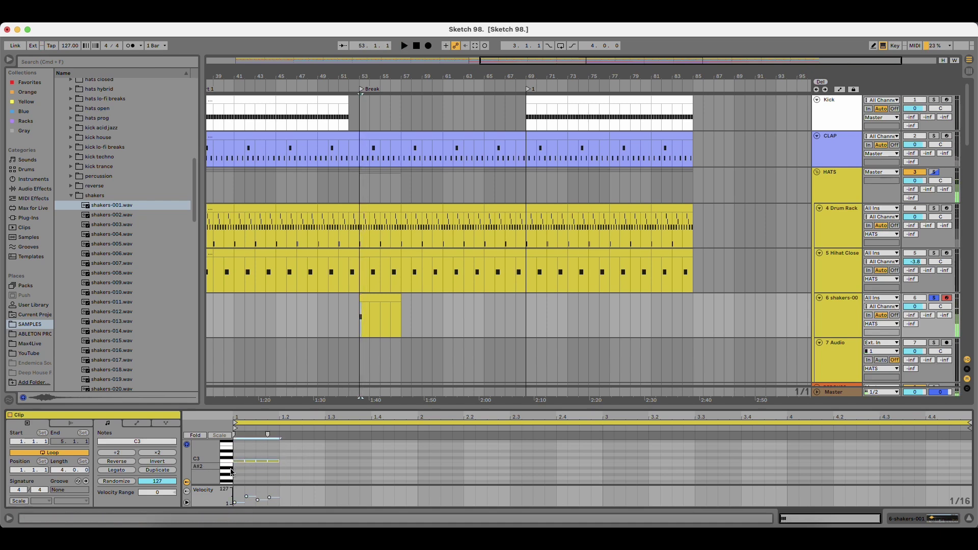
key(ctrl+d)
key(space)
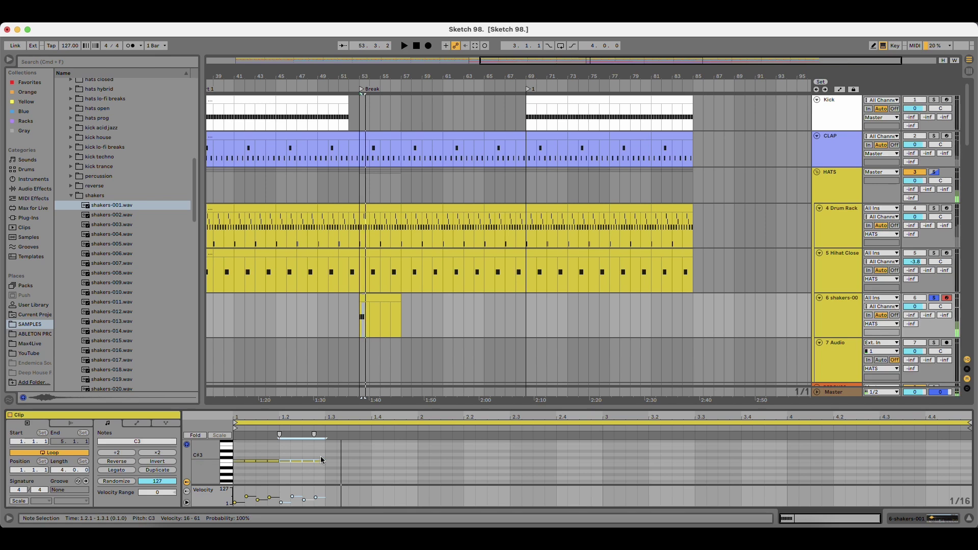
key(ctrl+a)
key(ctrl+d)
key(super+d)
key(super+d)
key(super+d)
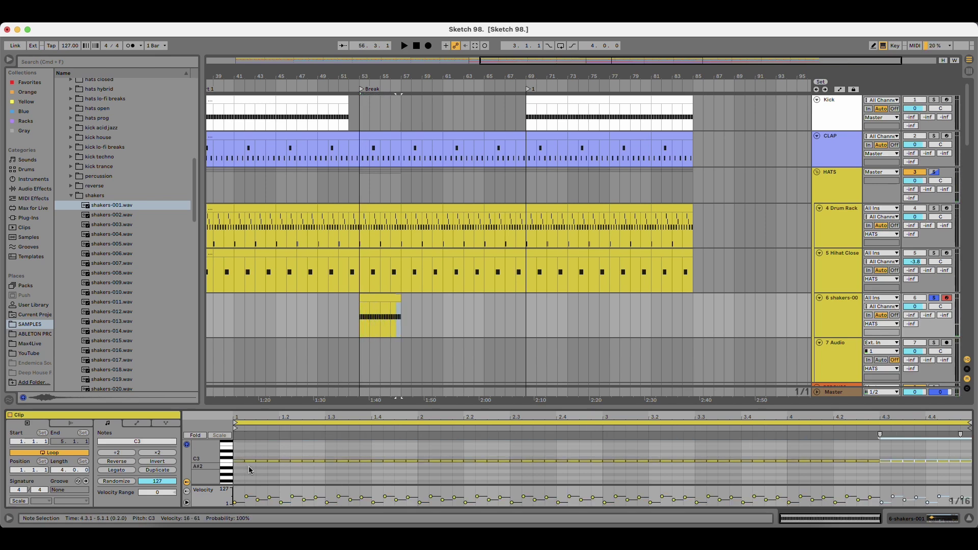
key(space)
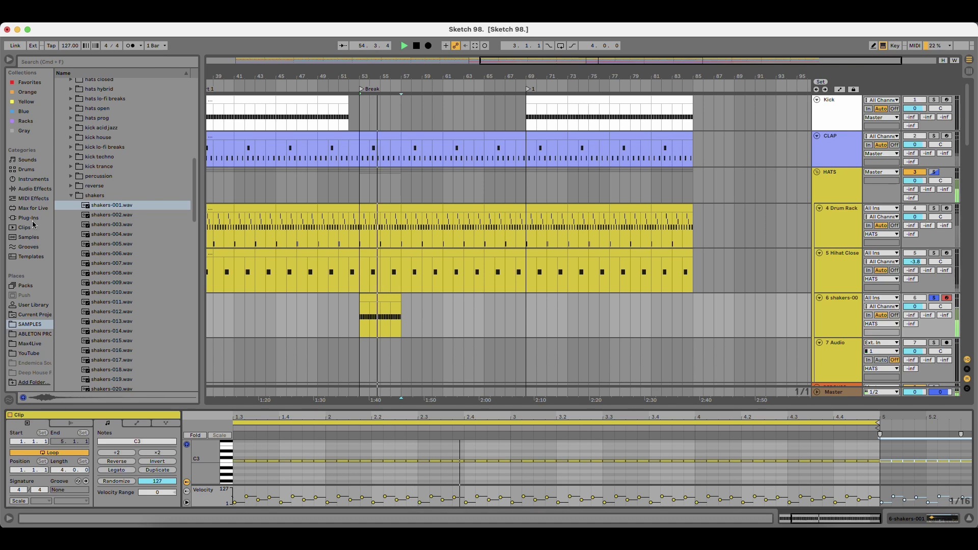
Assign the Swing 16ths 61 groove to the shaker clip through the groove pool, and replace it there with Swing 16ths 59.
click(35, 245)
scroll(108, 189, down, 20)
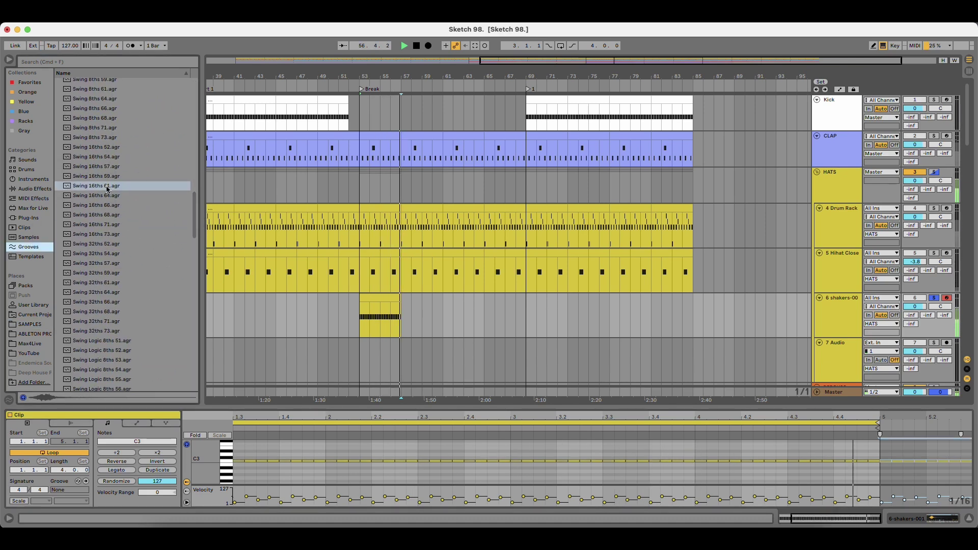
click(9, 400)
drag(109, 190, 83, 380)
click(83, 492)
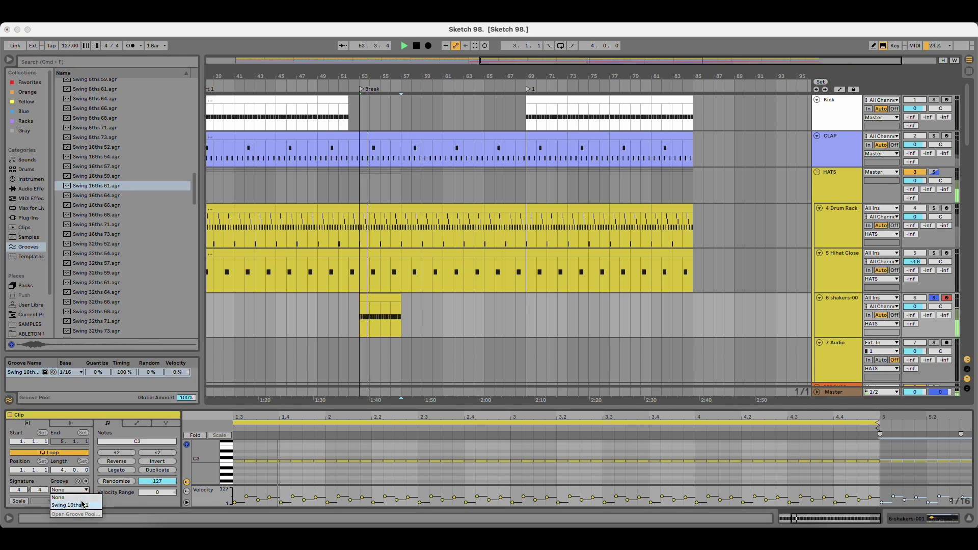
click(69, 505)
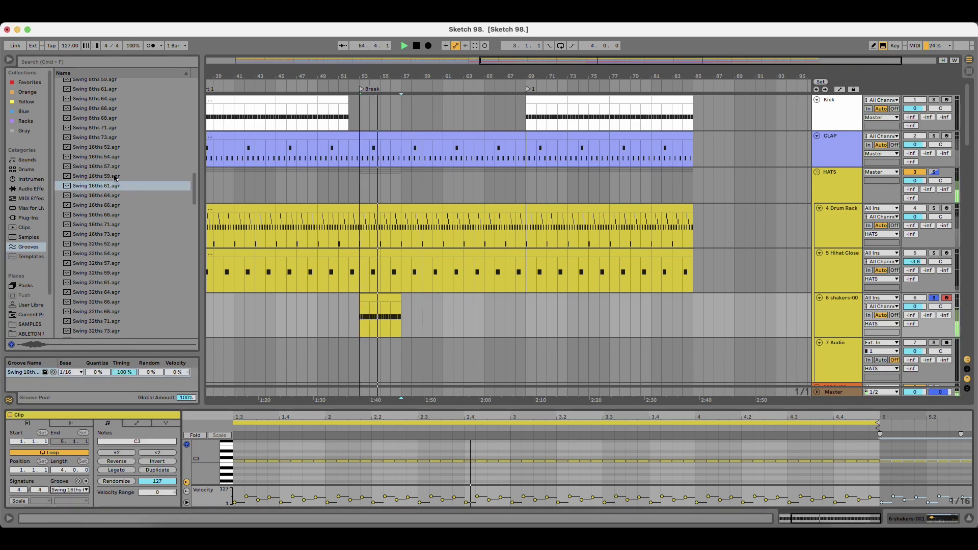
drag(116, 177, 30, 372)
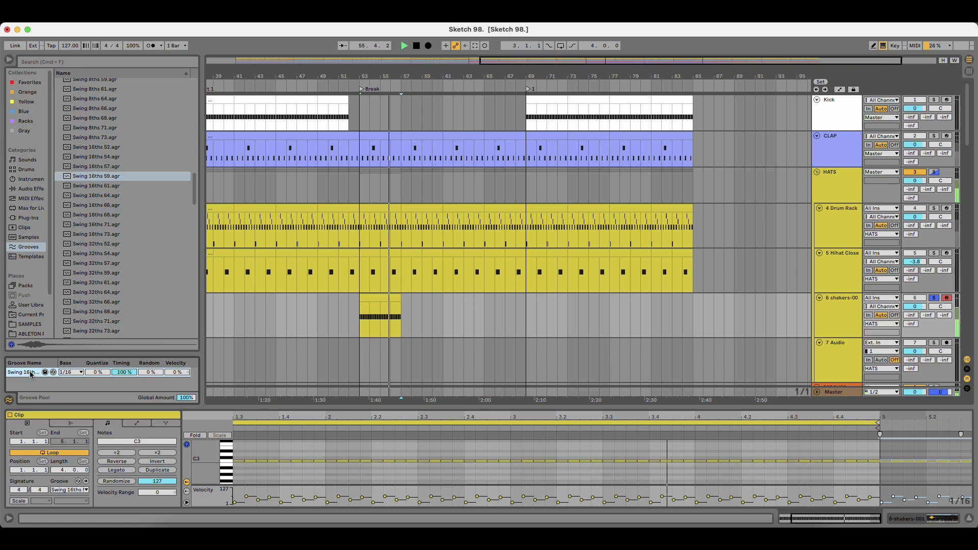
Unsolo the shaker track and lower the shakers-001 sample's gain to -11 dB.
click(934, 299)
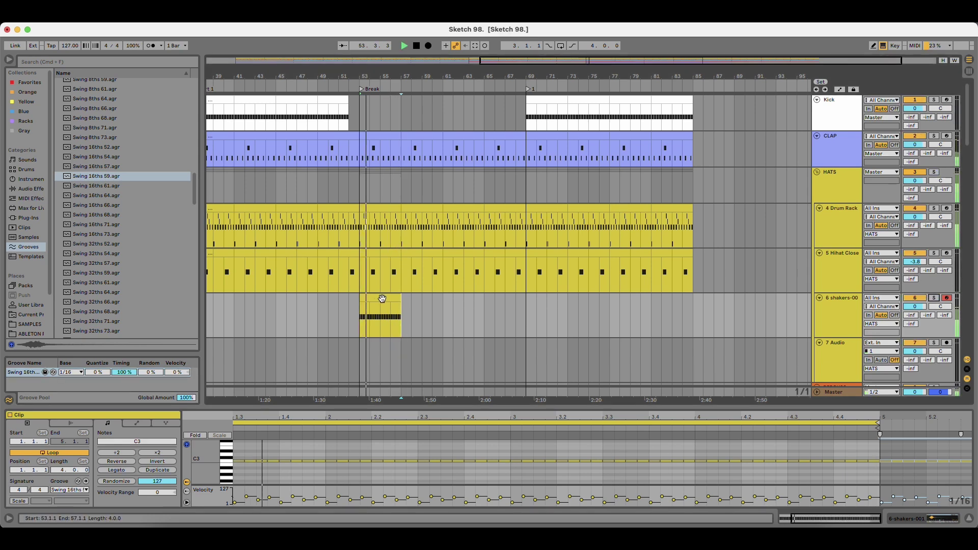
click(830, 304)
click(830, 304)
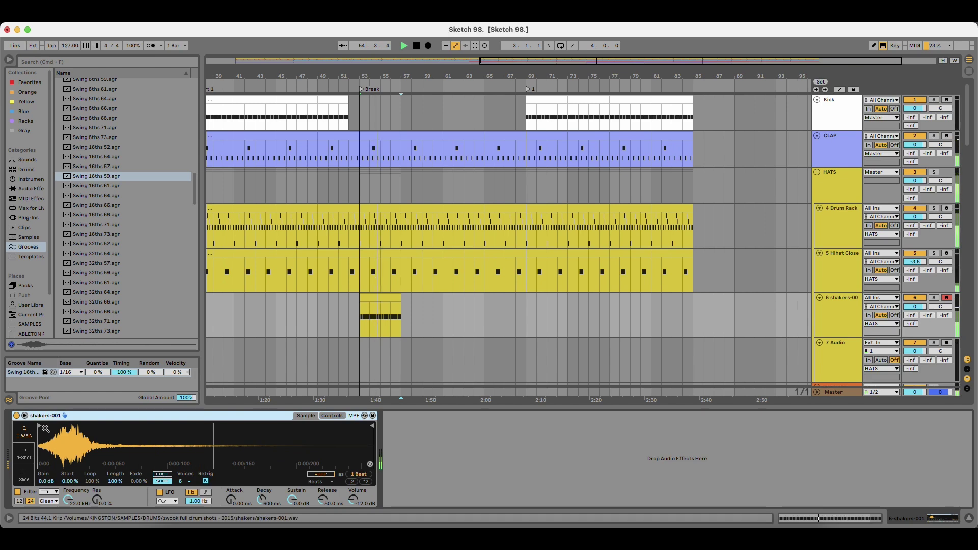
mouse_move(79, 422)
mouse_down()
mouse_move(94, 422)
mouse_move(54, 422)
mouse_up()
drag(54, 486, 53, 504)
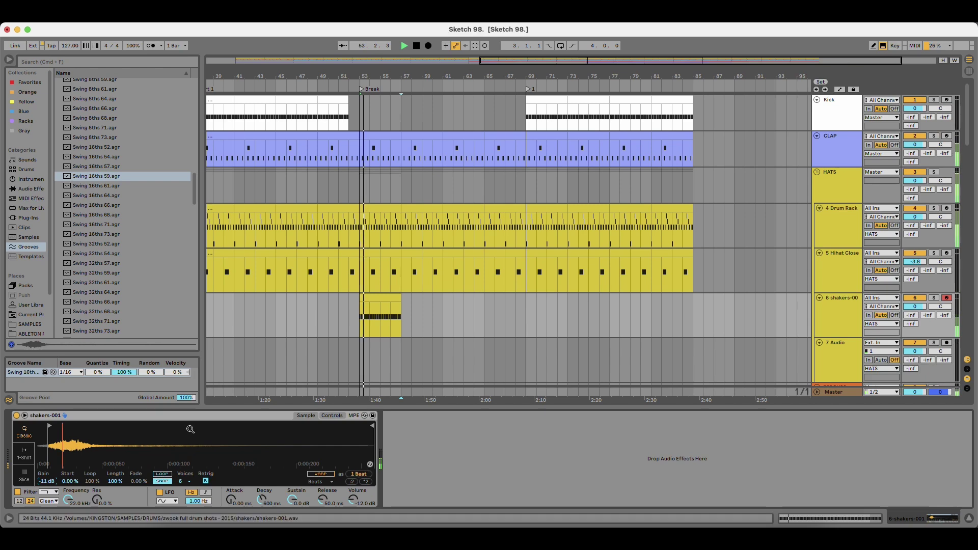
Duplicate the four-bar shaker clip seven times so the part runs from bar 53 to bar 85.
click(385, 300)
key(super+d)
key(super+d)
key(super+d)
key(super+d)
key(super+d)
key(super+d)
key(super+d)
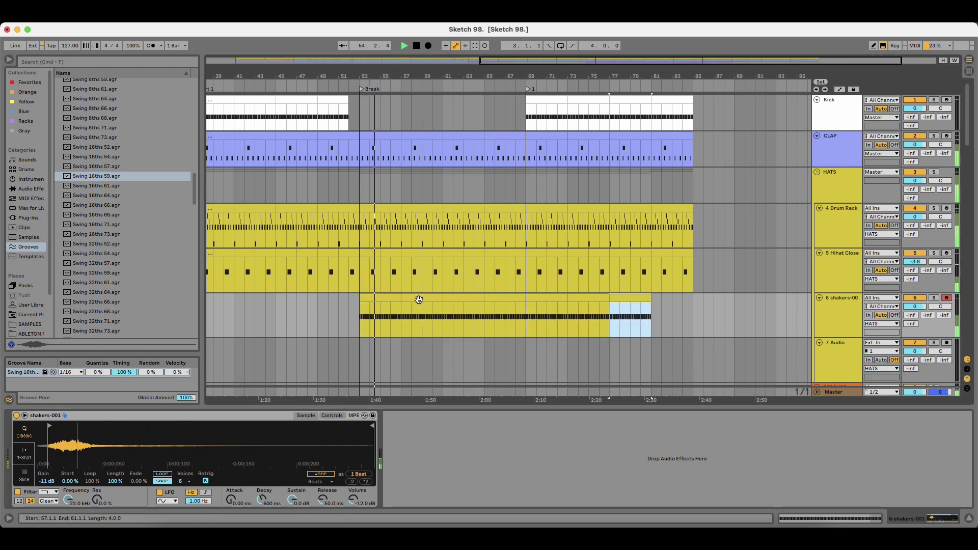
Listen to the shakers from just before bar 69, set their track volume to -2.3 dB, and stop playback.
click(517, 312)
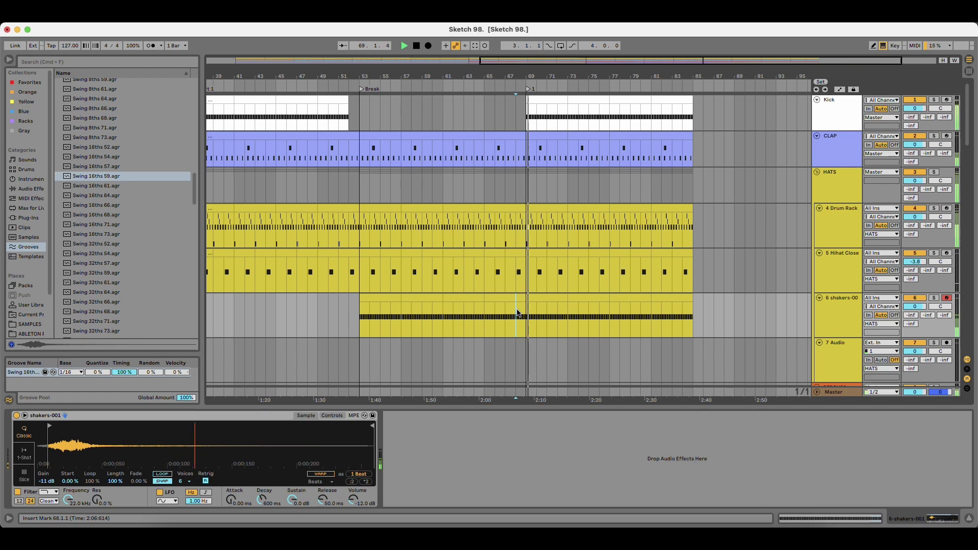
click(505, 298)
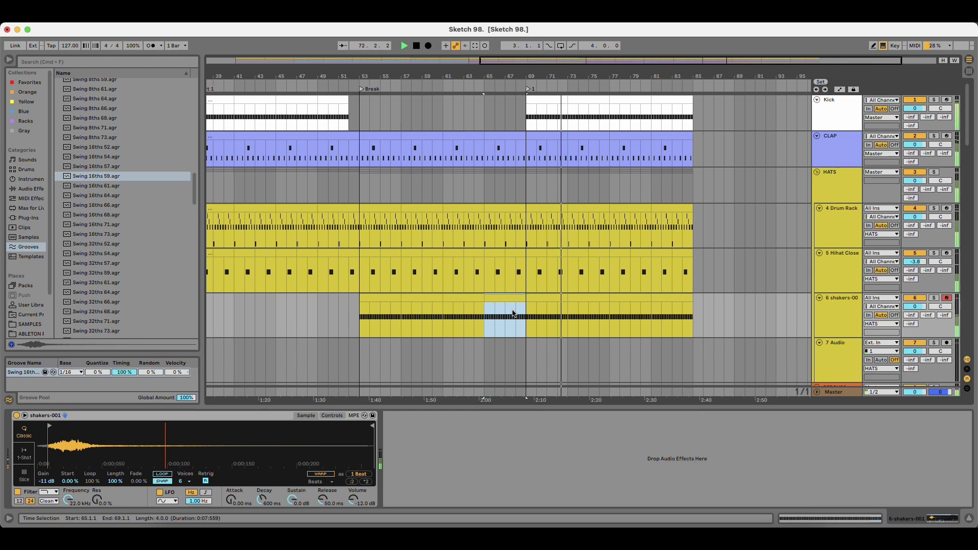
click(912, 300)
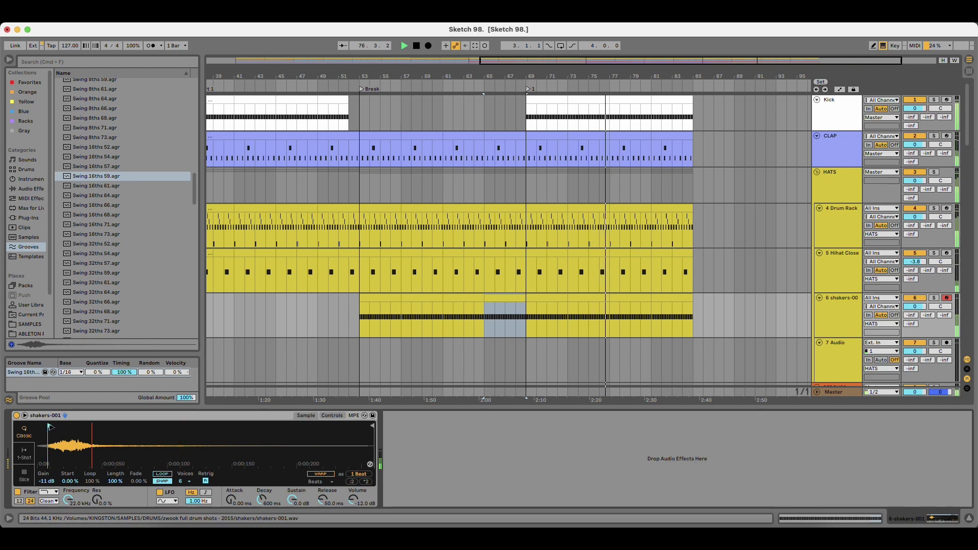
mouse_move(915, 306)
mouse_down()
mouse_move(915, 316)
mouse_move(920, 310)
mouse_up()
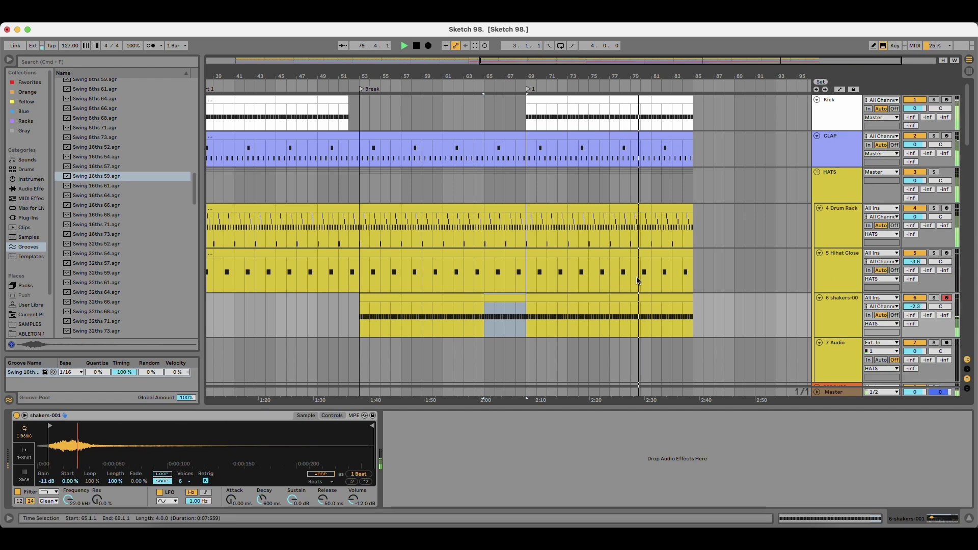
drag(444, 77, 407, 77)
key(space)
Insert a new MIDI track below the frozen Diva audio track in the INST group.
scroll(389, 249, down, 8)
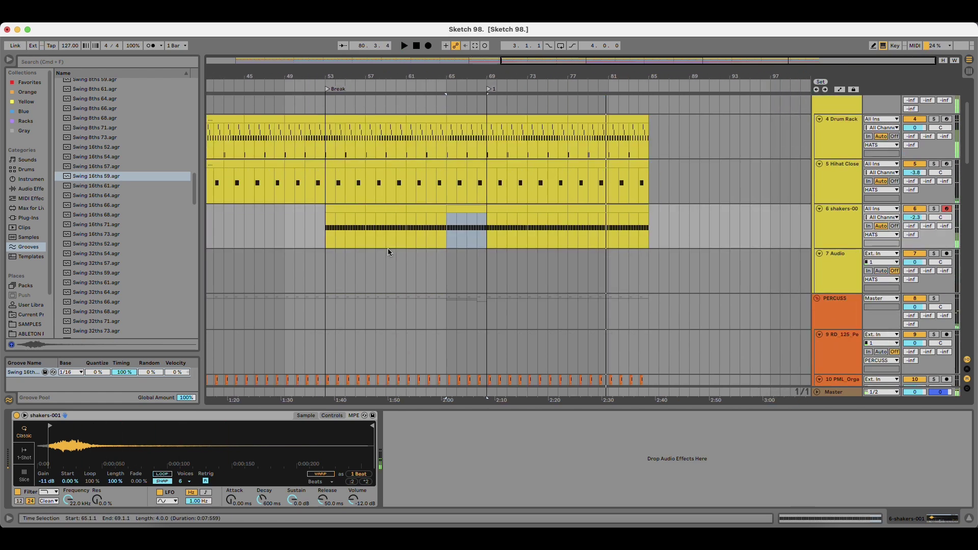
scroll(423, 283, down, 8)
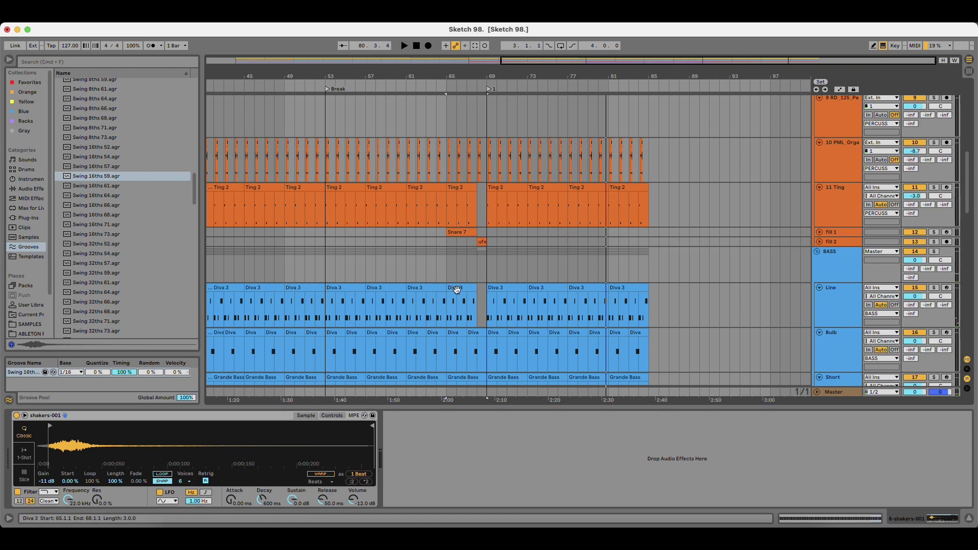
scroll(462, 289, down, 15)
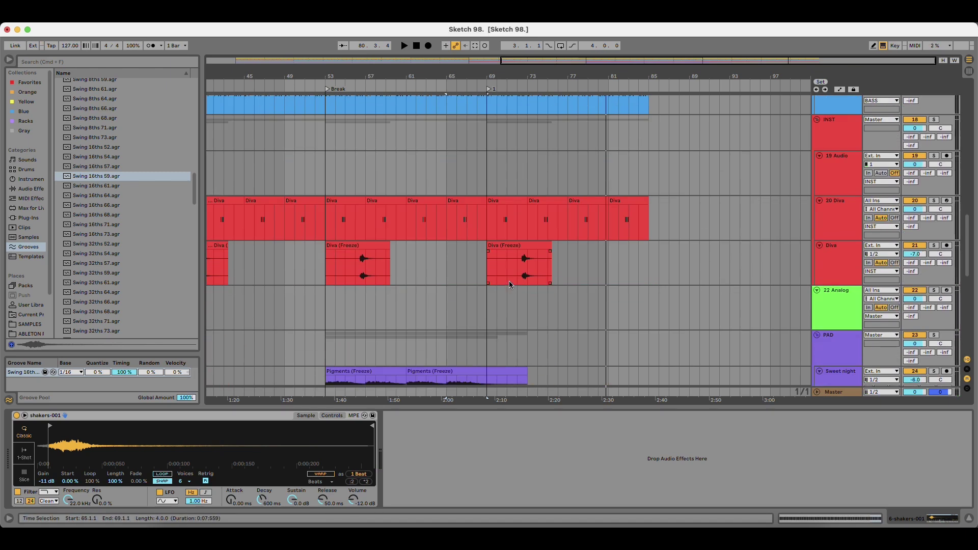
scroll(843, 223, down, 3)
click(842, 217)
key(super+shift+t)
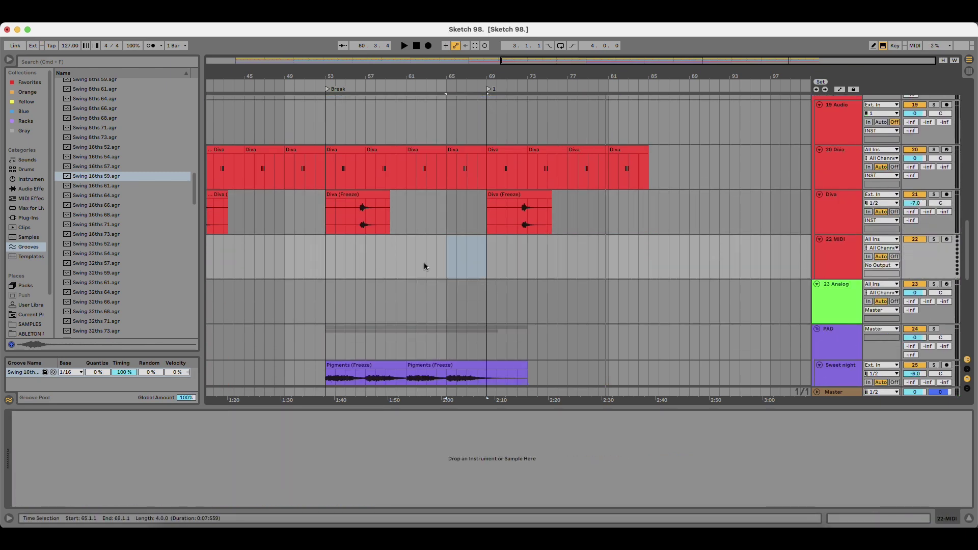
Place the insert marker at bar 69 and load the u-he Diva VST on the new MIDI track.
click(483, 257)
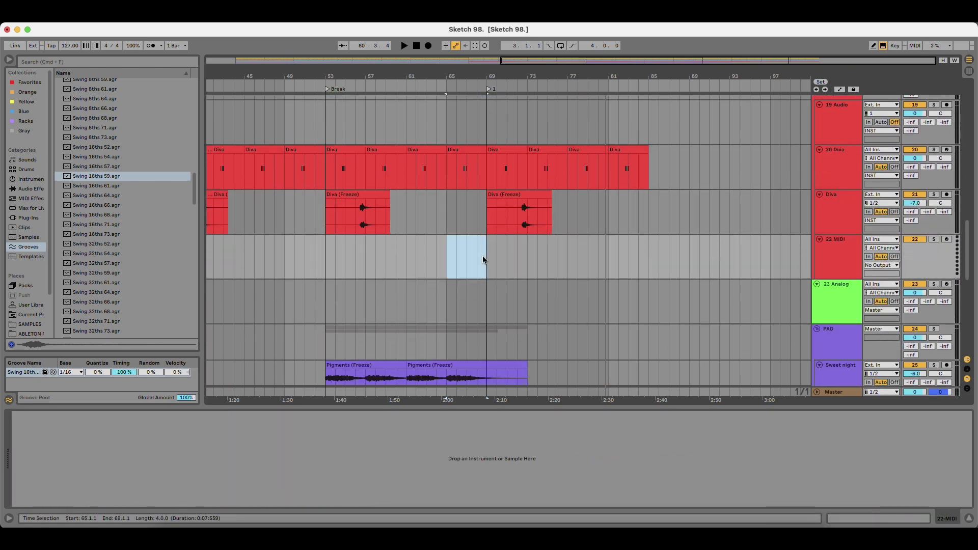
click(14, 218)
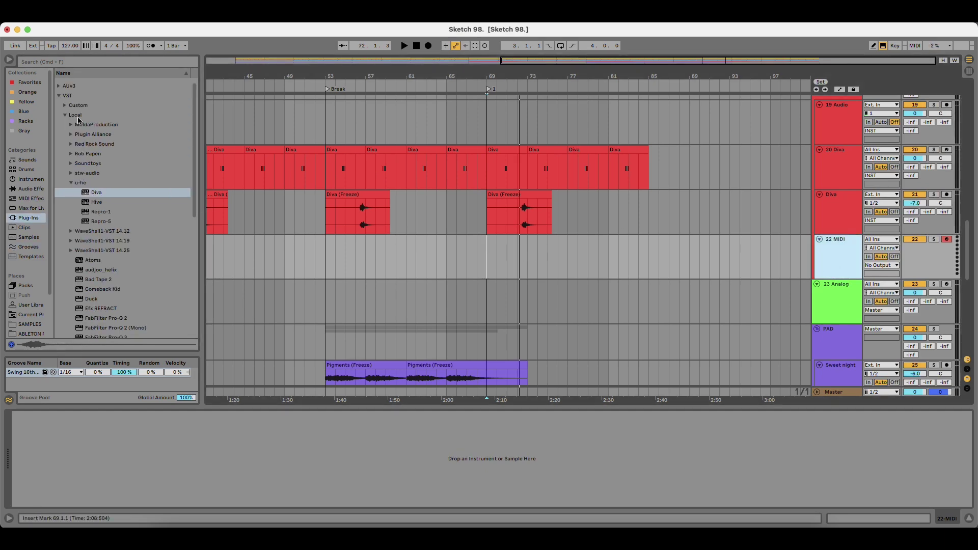
drag(97, 195, 121, 203)
drag(524, 255, 524, 255)
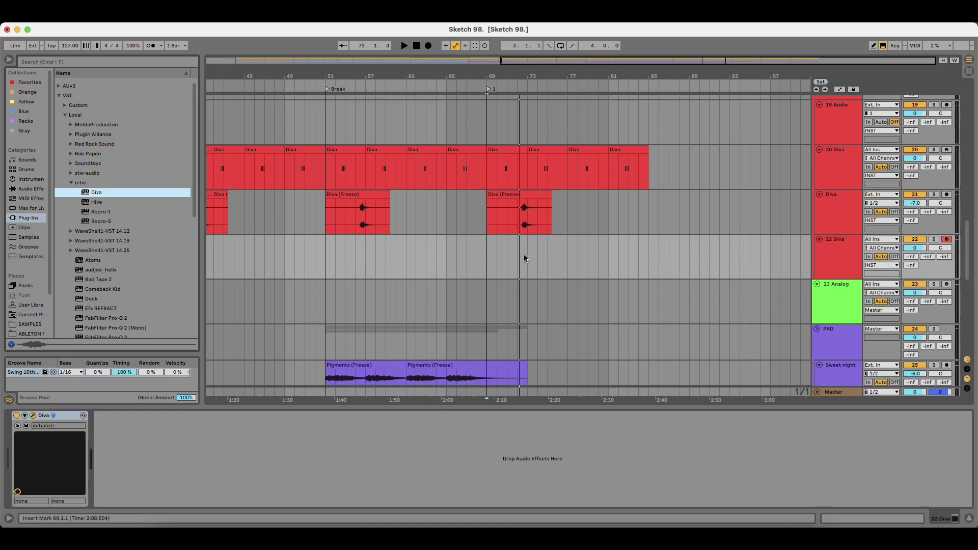
Open Diva's preset browser and search it for "chuff".
click(527, 476)
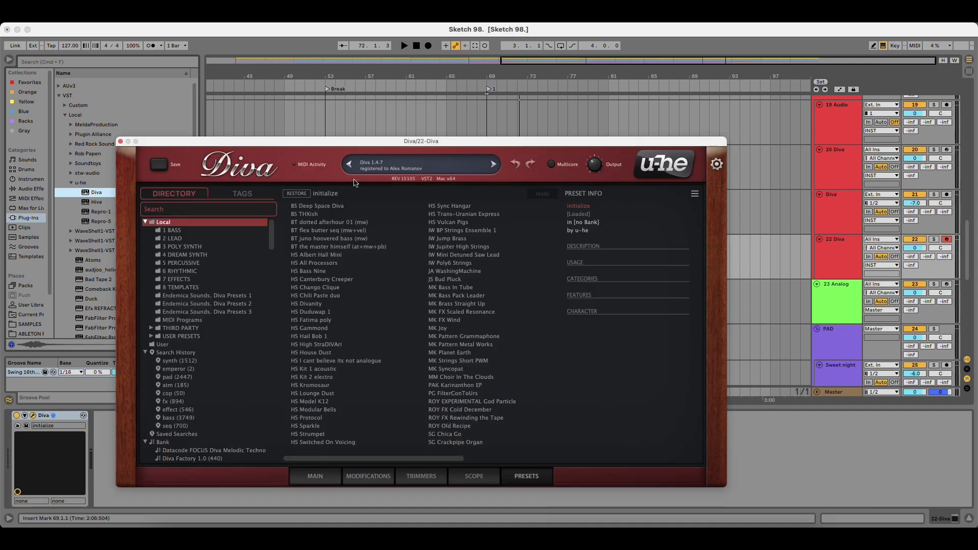
click(196, 209)
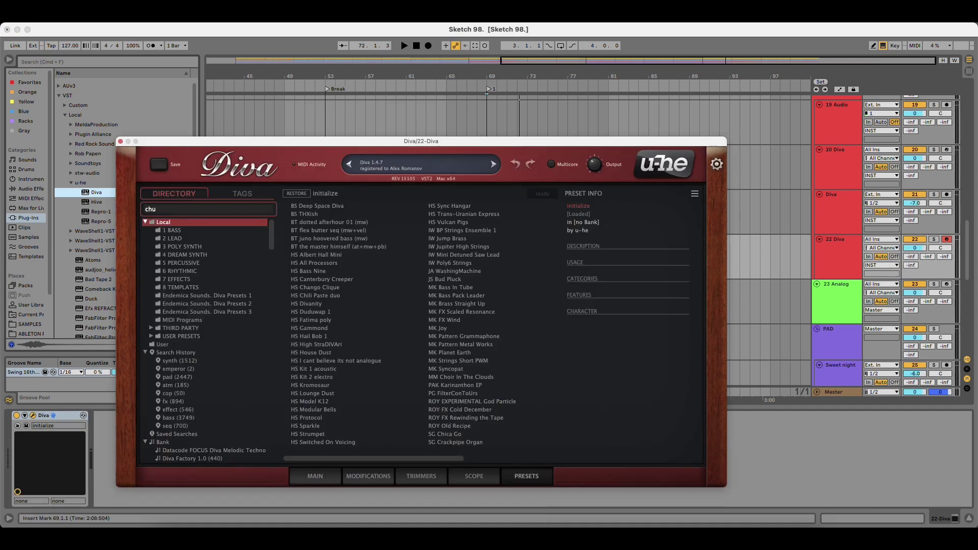
text(chuff)
key(Return)
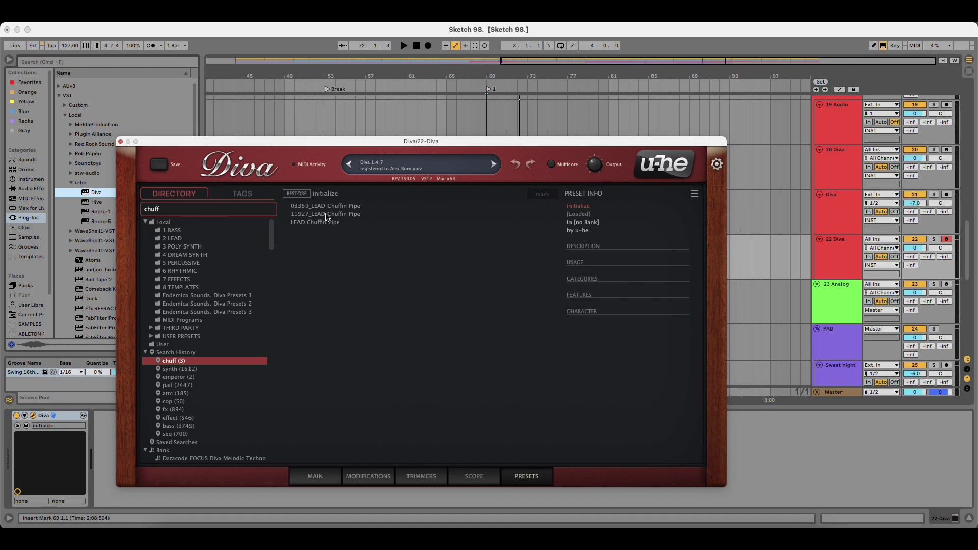
Compare the Chuffin Pipe presets, load 03359_LEAD Chuffin Pipe, and show Diva's main synth controls.
click(328, 207)
click(331, 215)
click(332, 208)
click(332, 215)
click(332, 208)
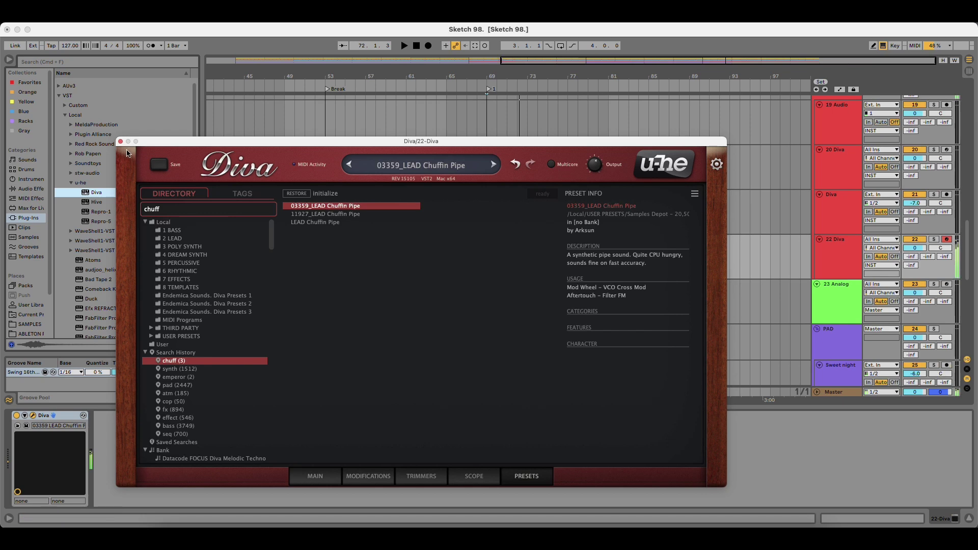
click(314, 476)
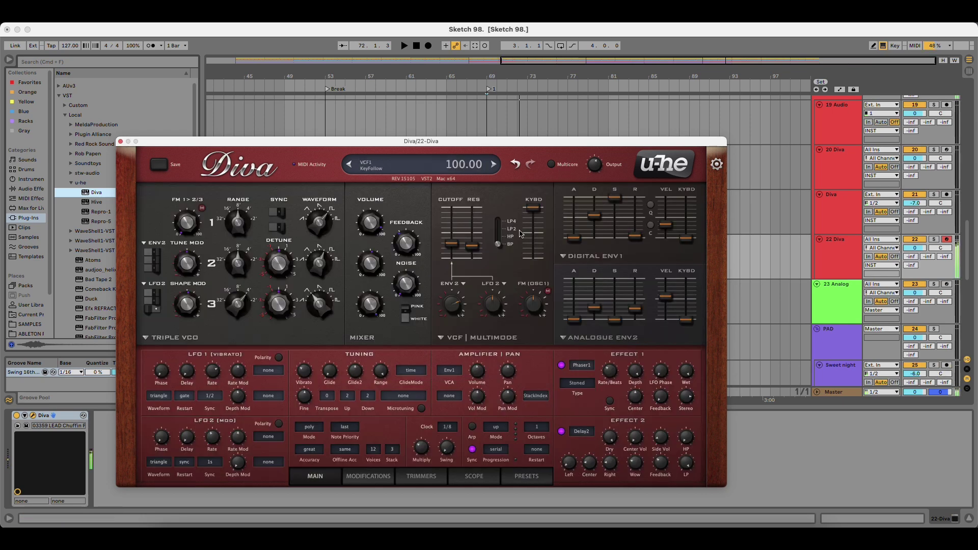
Set Diva's VCF1 resonance to 32.00, close its window, and record a held chord on the 22 Diva track from bar 69.
click(502, 242)
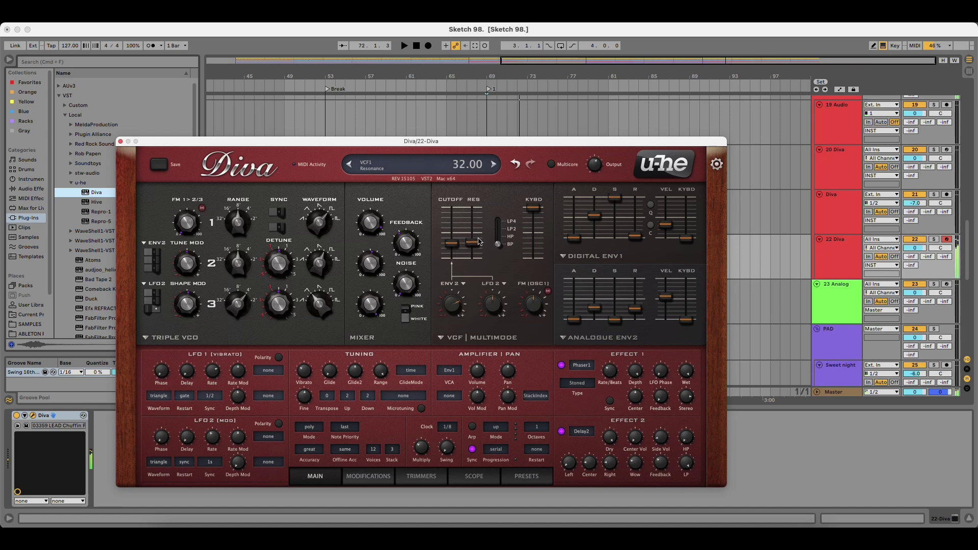
click(120, 142)
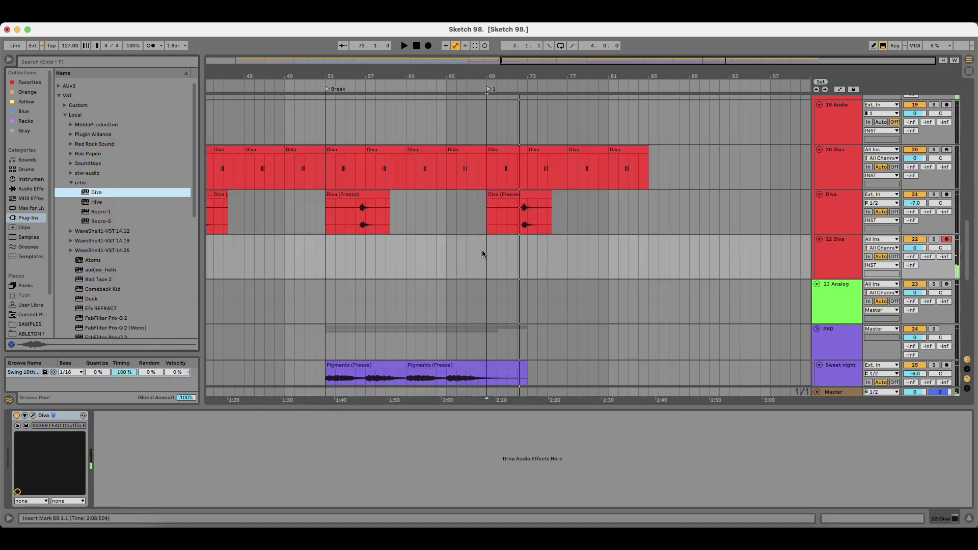
click(489, 250)
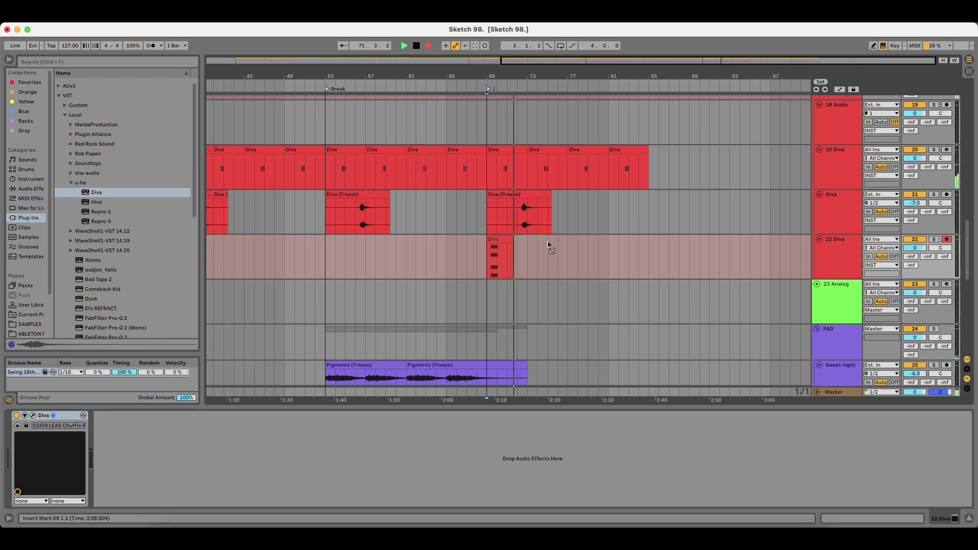
key(space)
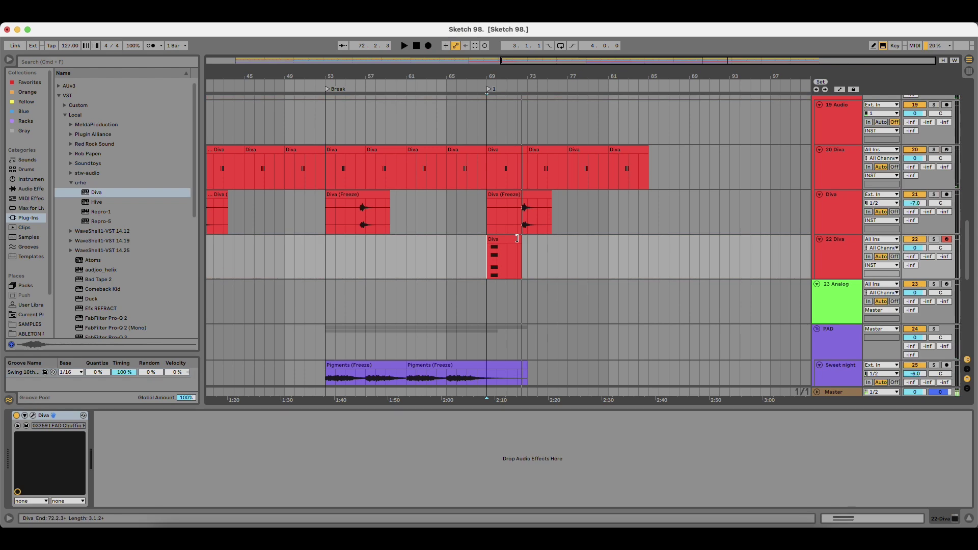
Extend the recorded Diva clip to end at bar 77, play its notes back, and rename the track Chuff.
drag(522, 242, 567, 242)
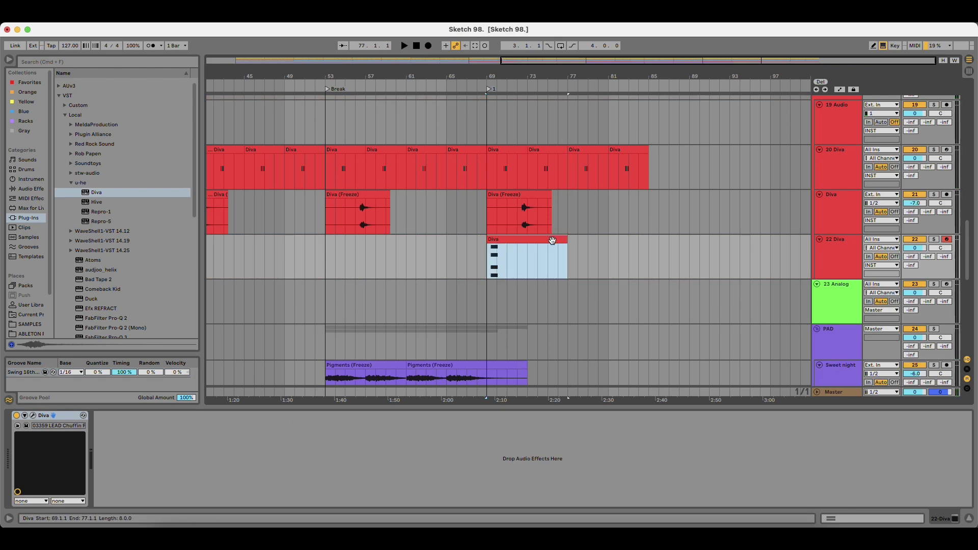
double_click(549, 241)
click(389, 454)
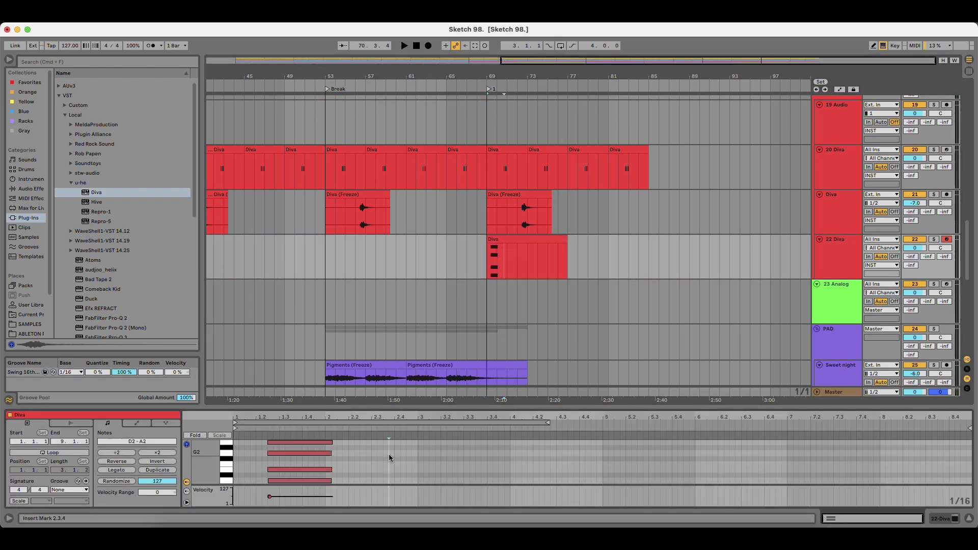
key(space)
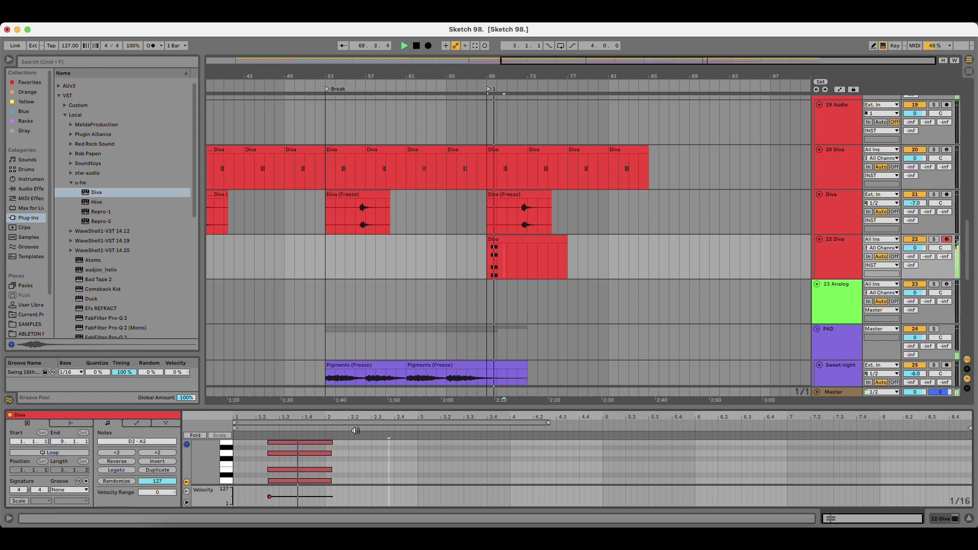
click(834, 252)
key(space)
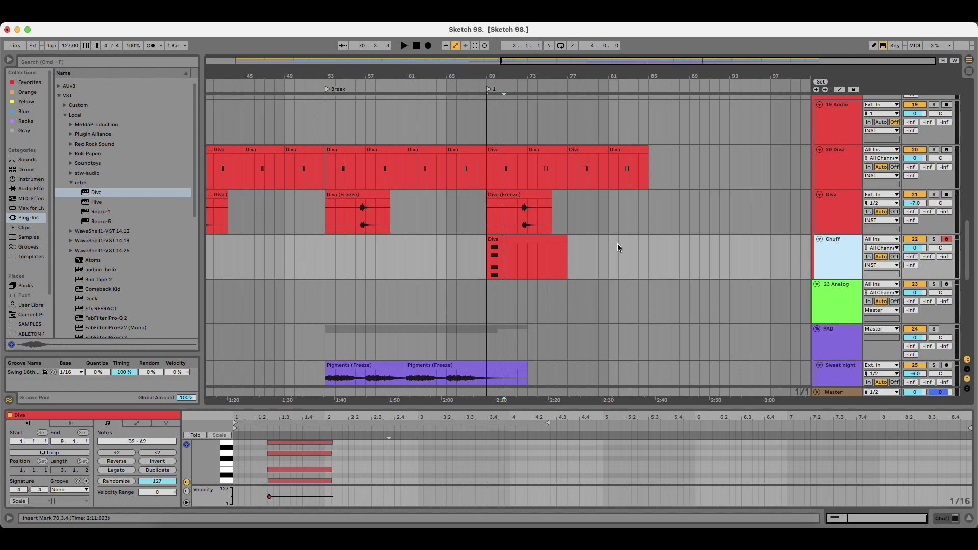
Duplicate the Chuff clip so the copy fills bars 77 to 85, and play from bar 68.
click(567, 240)
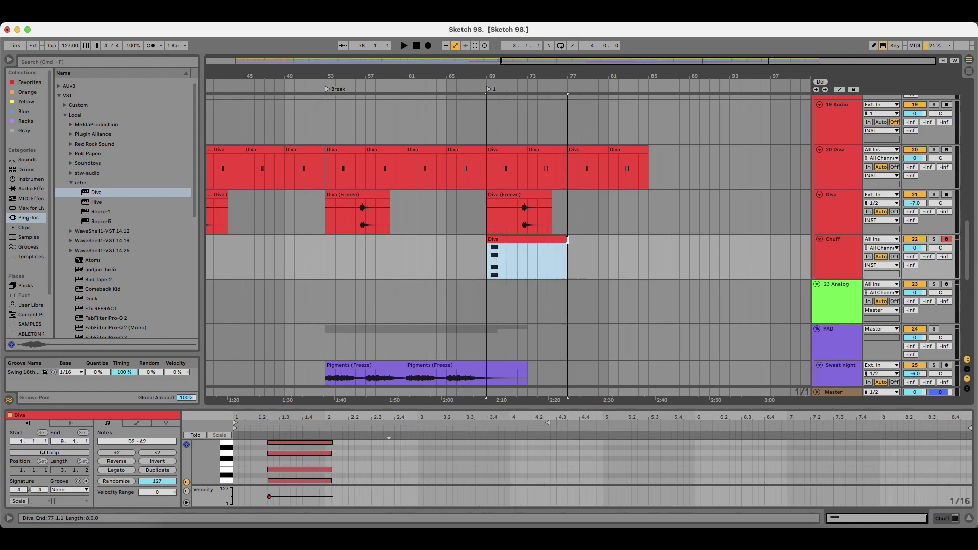
key(super+d)
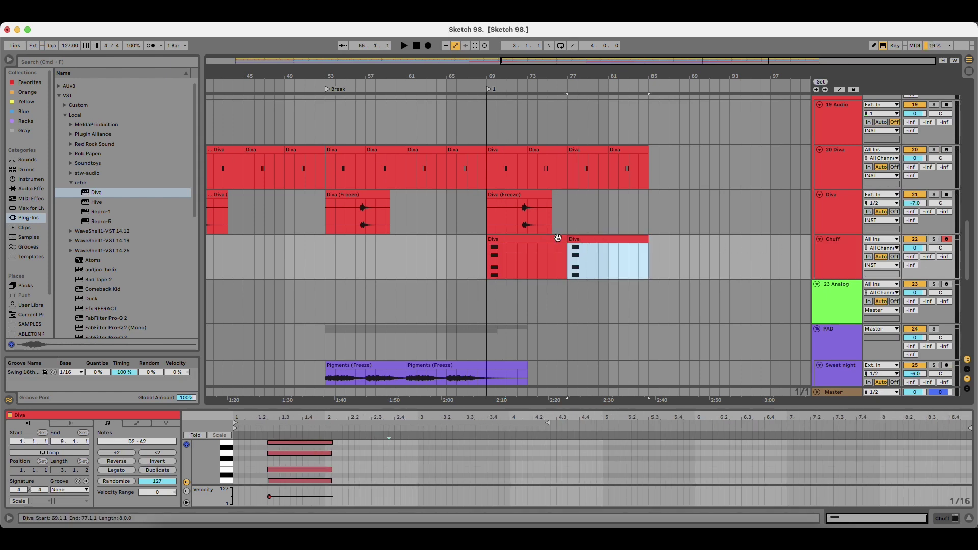
click(475, 242)
key(space)
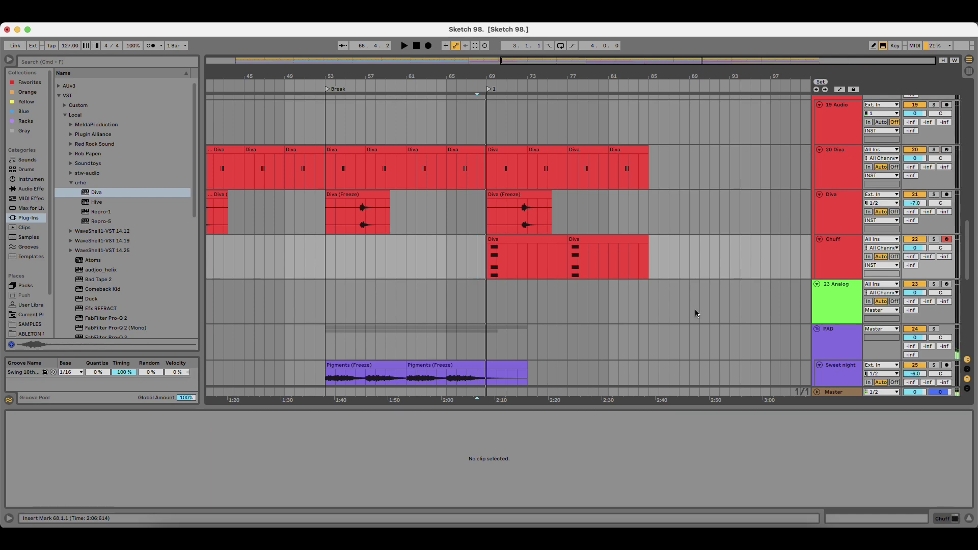
Insert a new MIDI track below the Emperor track in the PAD group.
scroll(695, 310, down, 5)
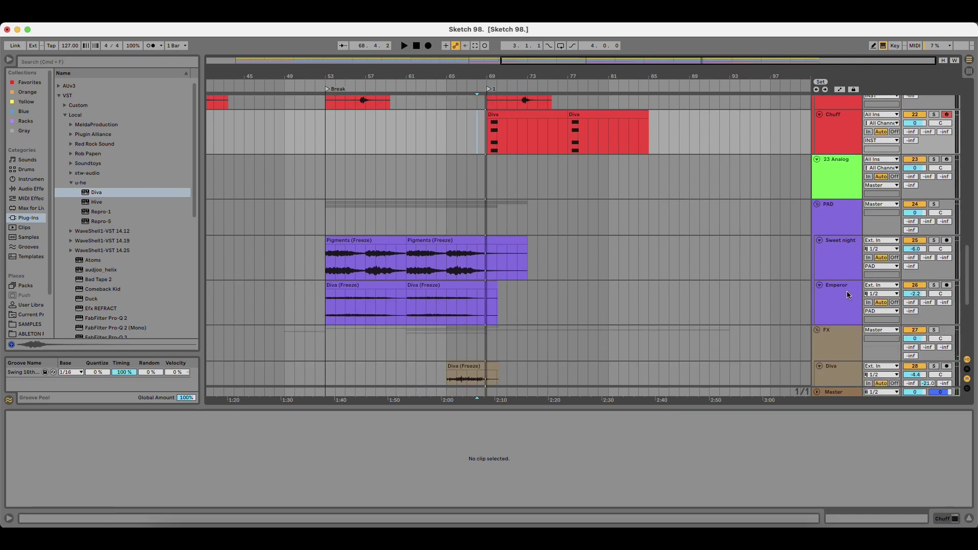
click(848, 294)
key(super+shift+t)
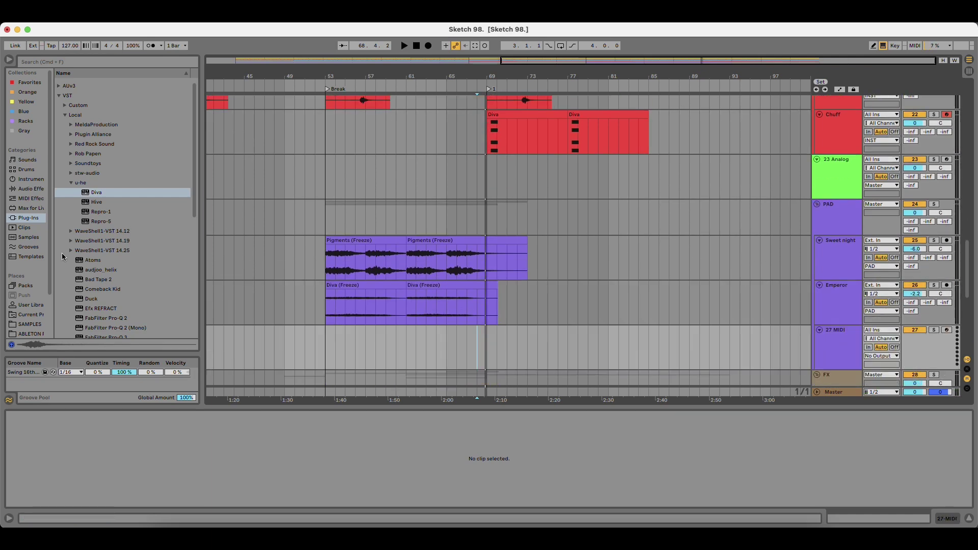
Load the Solina V2 VST on the new MIDI track and dismiss its authorization dialog, moving its window off the arrangement.
click(77, 185)
scroll(176, 183, down, 8)
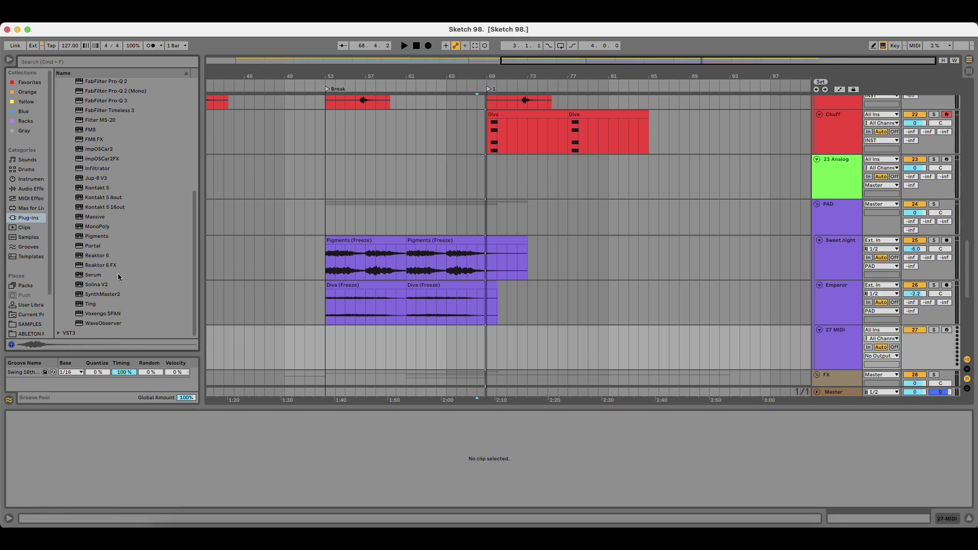
drag(101, 282, 570, 343)
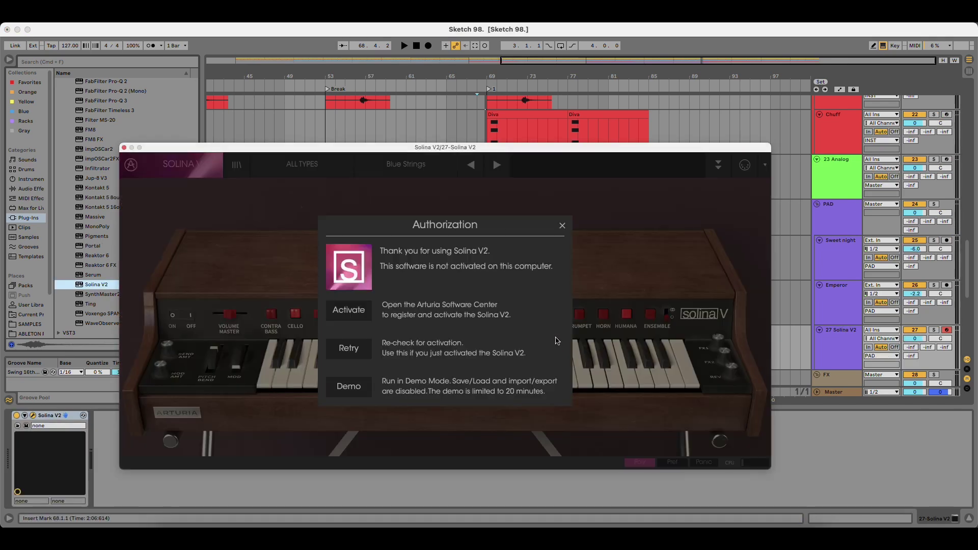
click(561, 227)
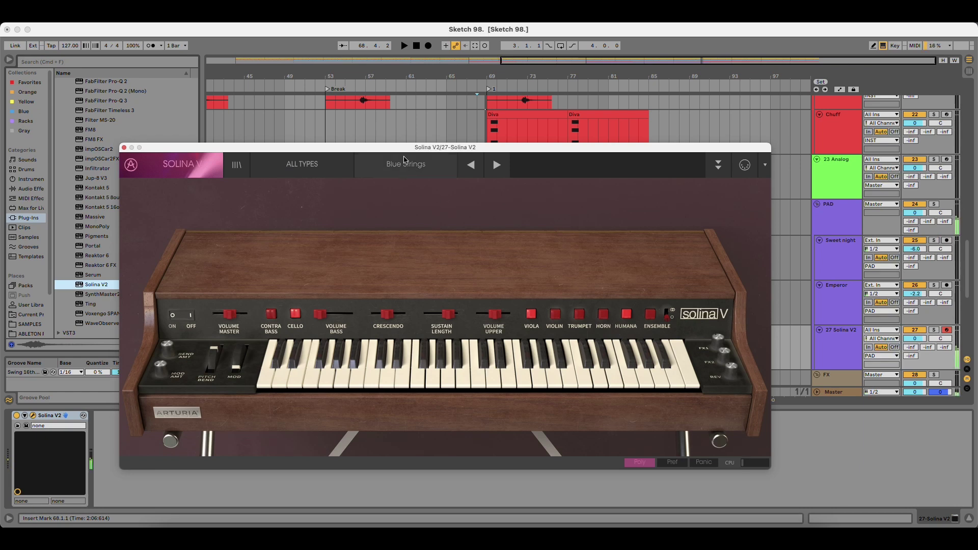
drag(535, 150, 403, 383)
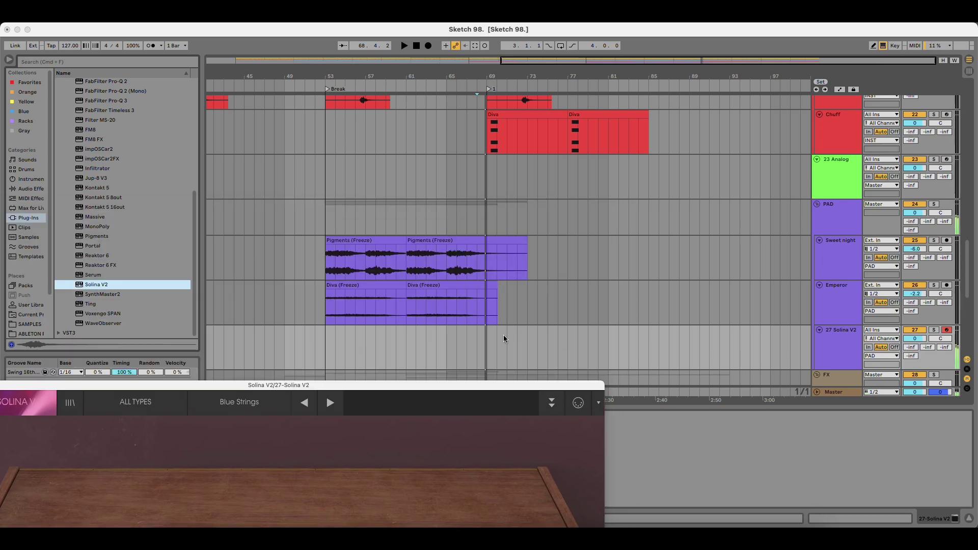
Play from bar 65 to audition the part, record a sustained Solina V2 note from bar 61, and close the synth window.
click(447, 337)
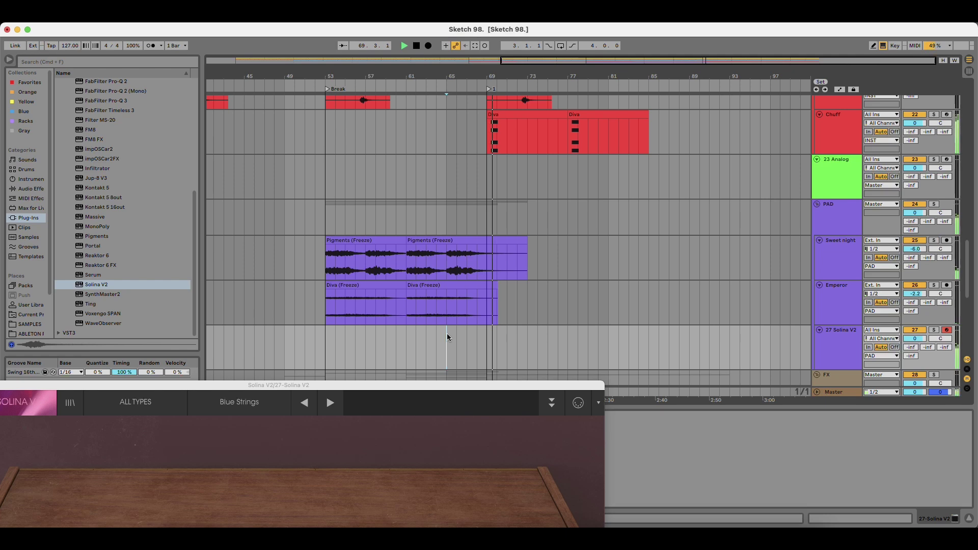
key(space)
click(407, 336)
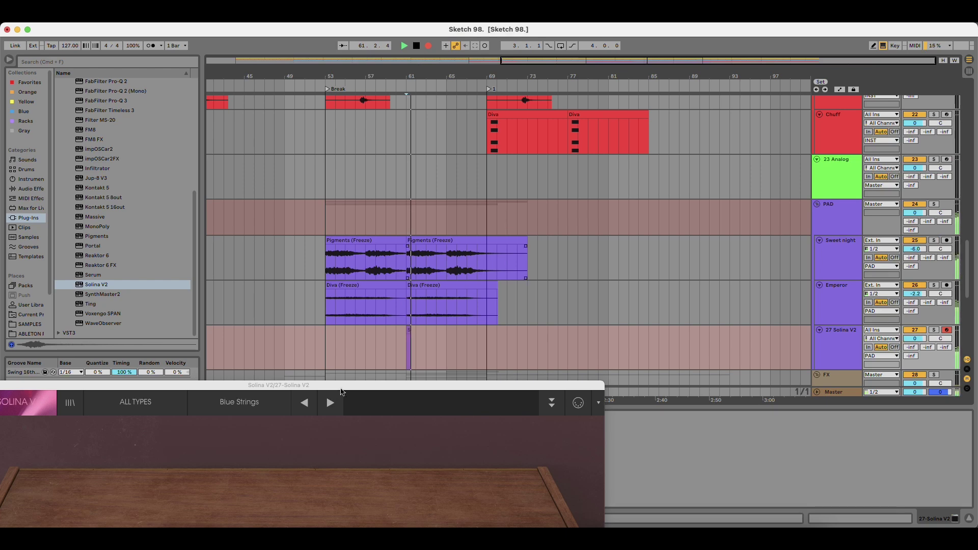
drag(202, 406, 387, 187)
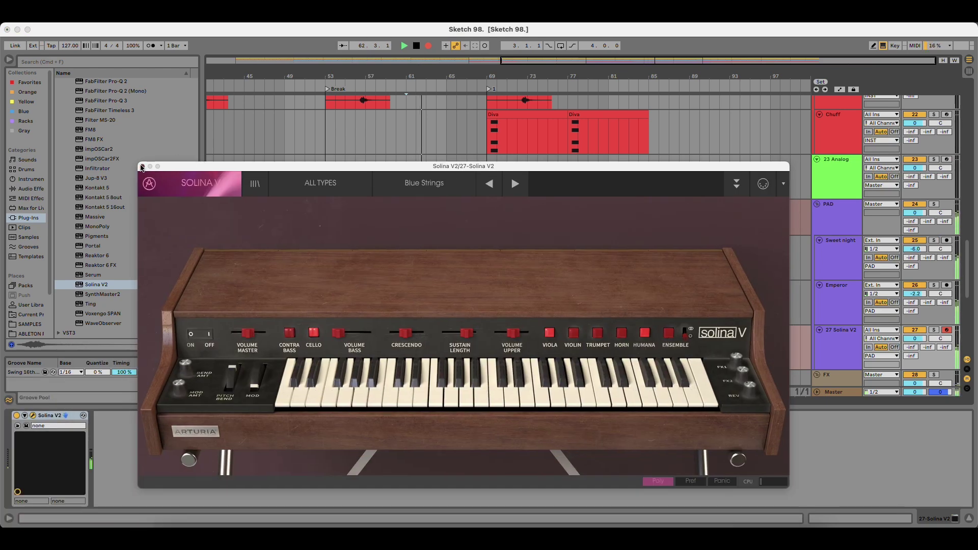
click(141, 168)
key(space)
Extend the Solina V2 clip to end at bar 69 and lengthen its E5 note across all eight bars.
drag(427, 331, 484, 332)
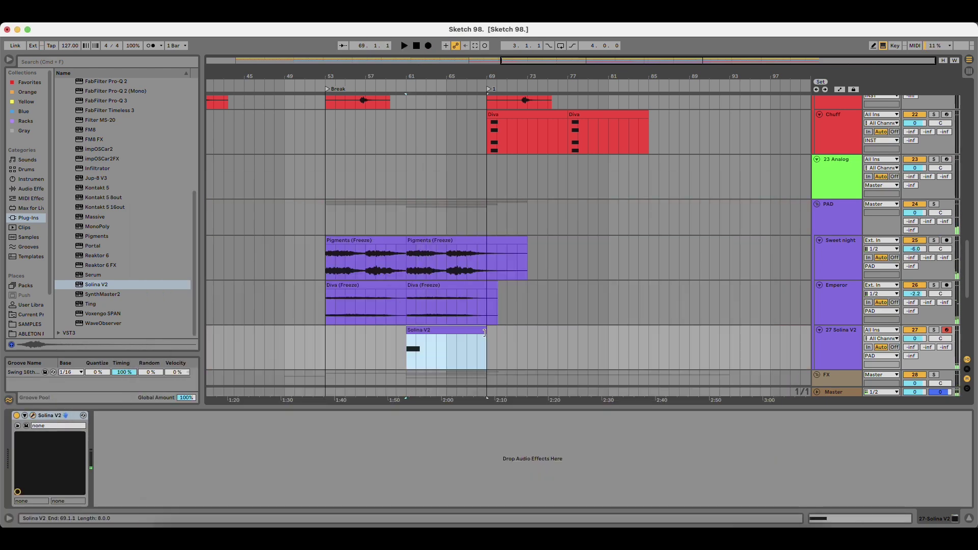
double_click(480, 330)
click(489, 454)
key(super+a)
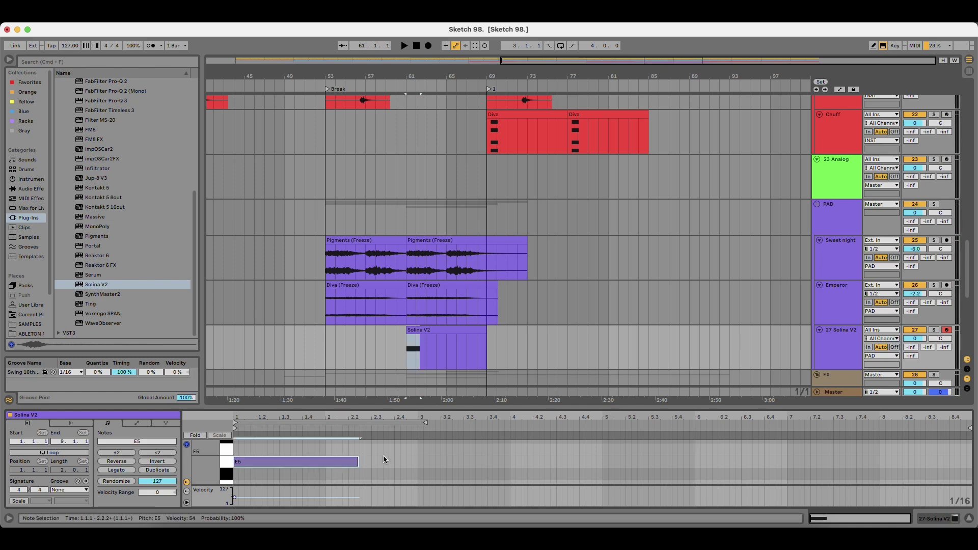
drag(357, 464, 955, 463)
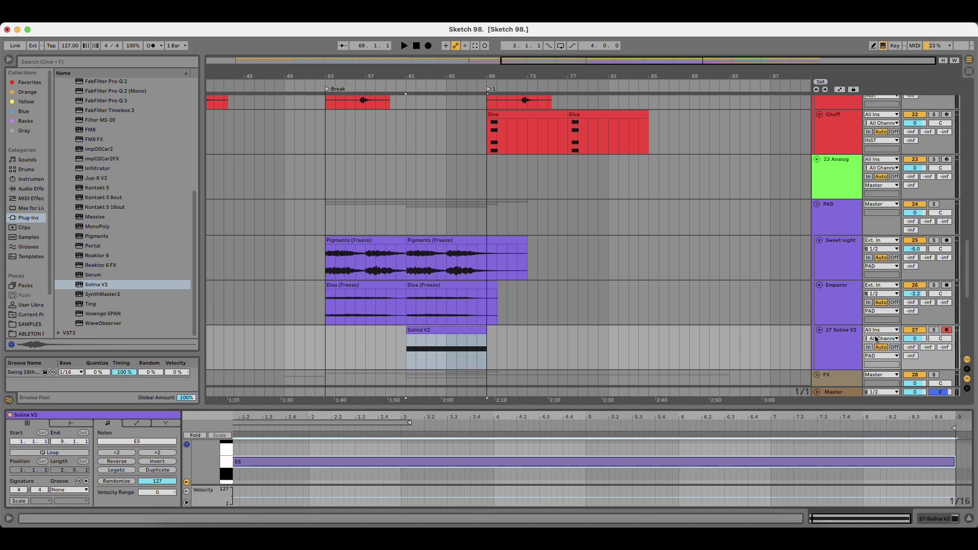
Freeze the Solina V2 track and flatten it to audio.
right_click(839, 336)
click(879, 168)
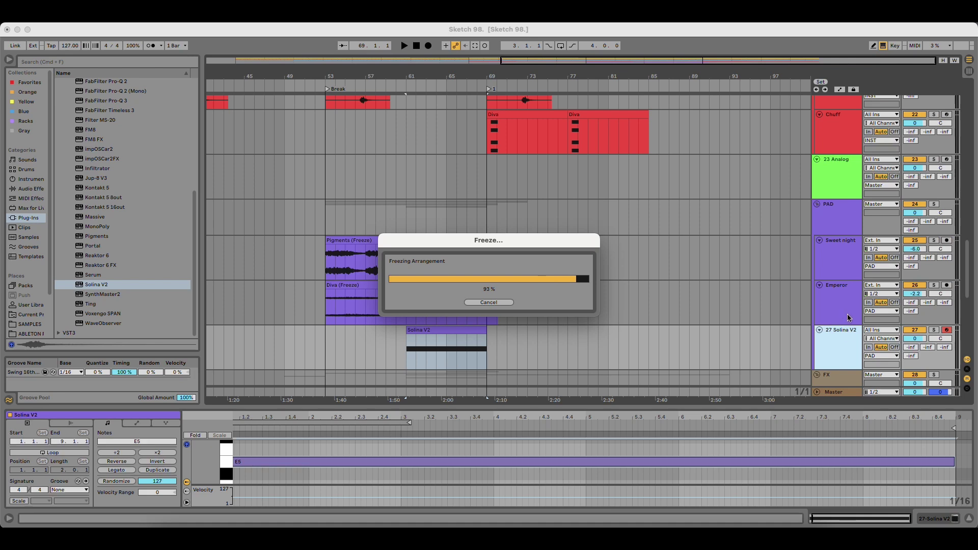
right_click(842, 337)
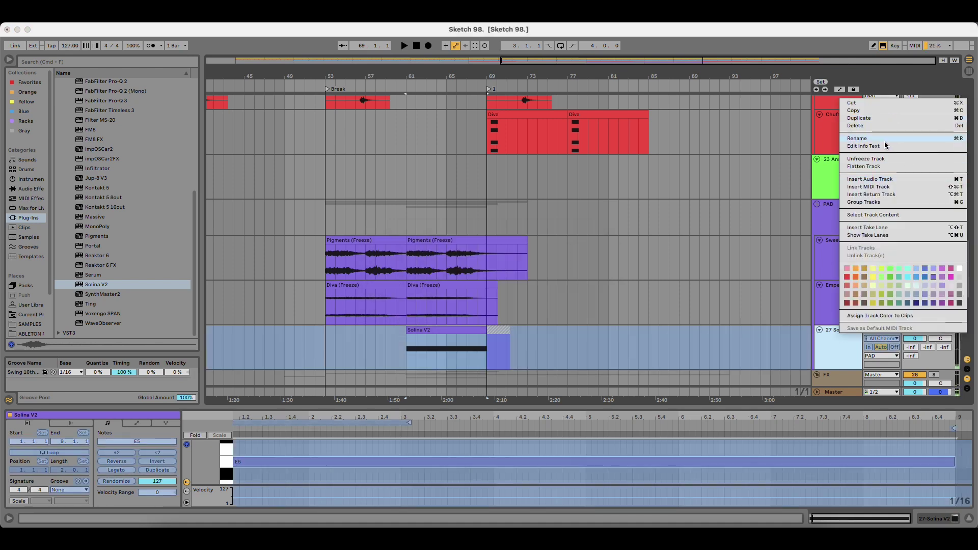
click(871, 167)
Extend the flattened Solina V2 clip over its tail to end at 71.2.3, and play it from bar 61.
click(465, 342)
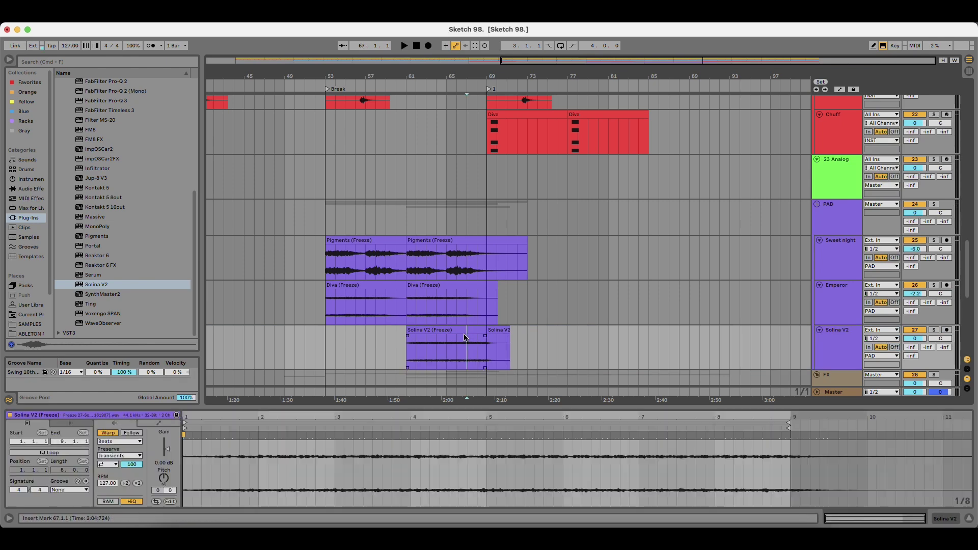
key(space)
drag(487, 352, 511, 352)
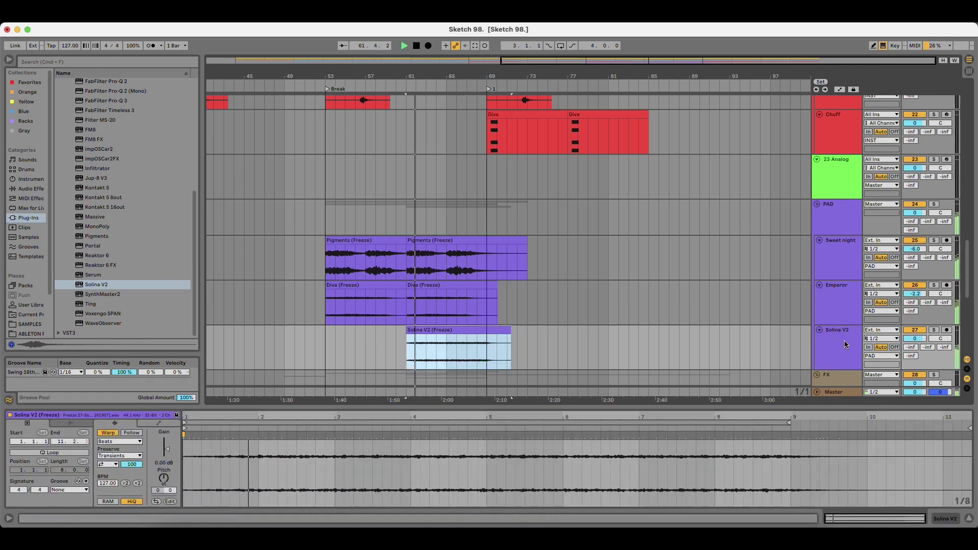
Lower the Solina V2 track volume to -3.9 dB.
click(835, 345)
scroll(594, 346, down, 2)
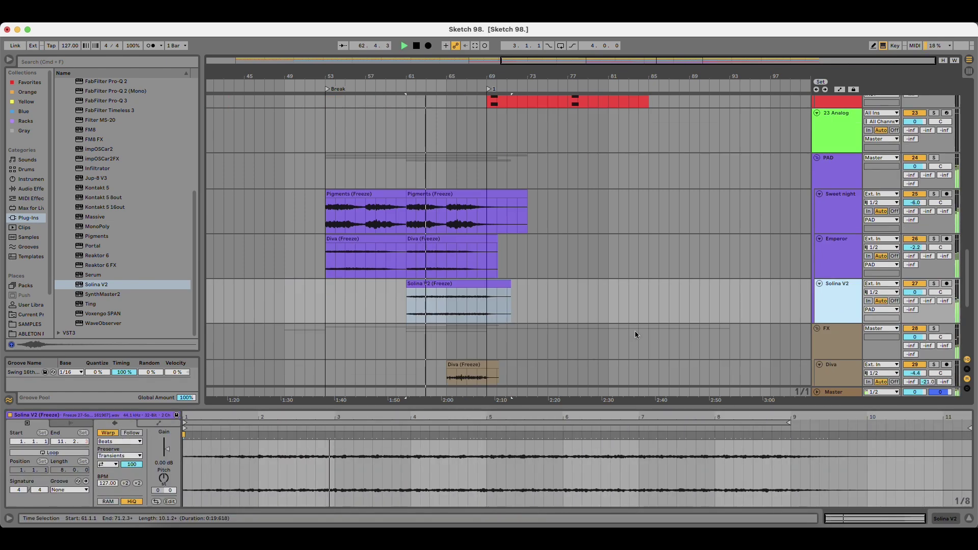
drag(915, 292, 915, 306)
click(842, 290)
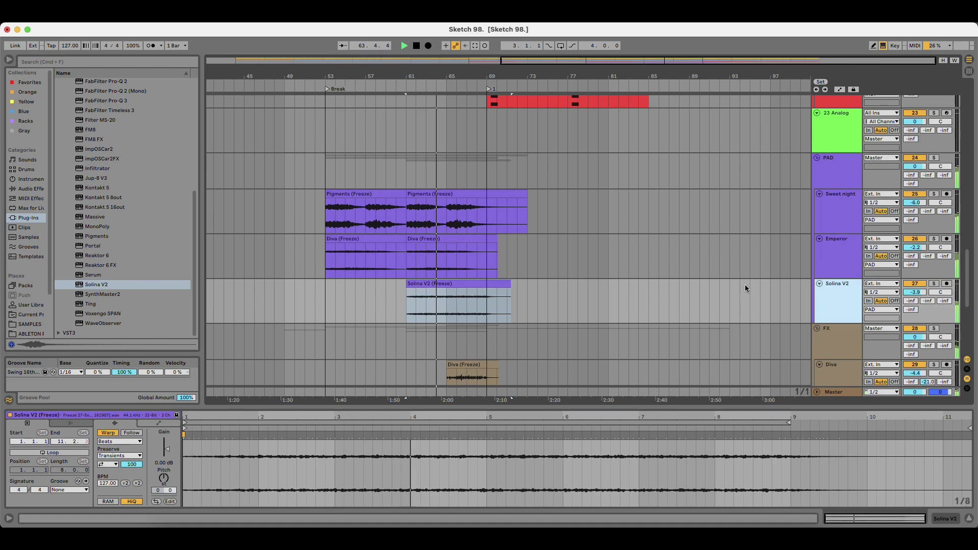
Add an EQ Eight audio effect to the Solina V2 track.
click(29, 188)
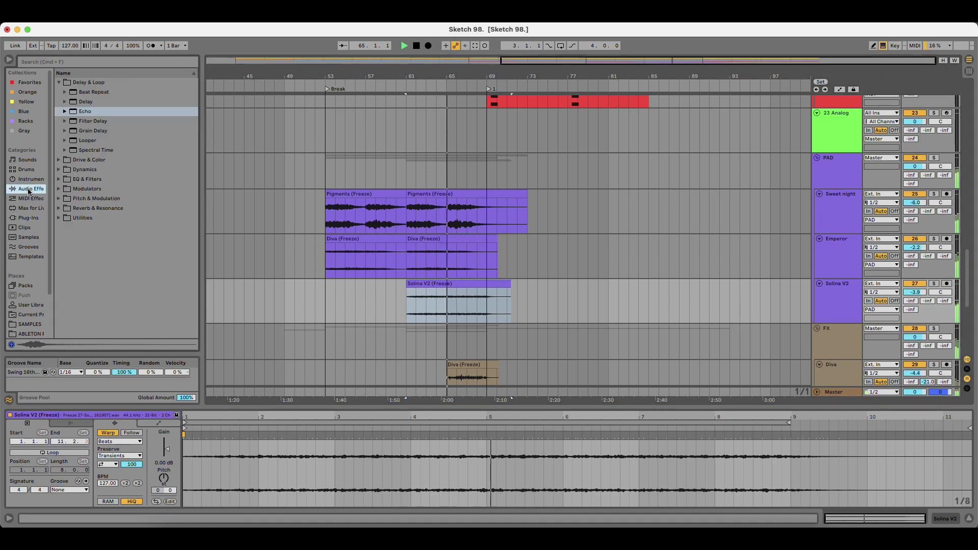
click(77, 179)
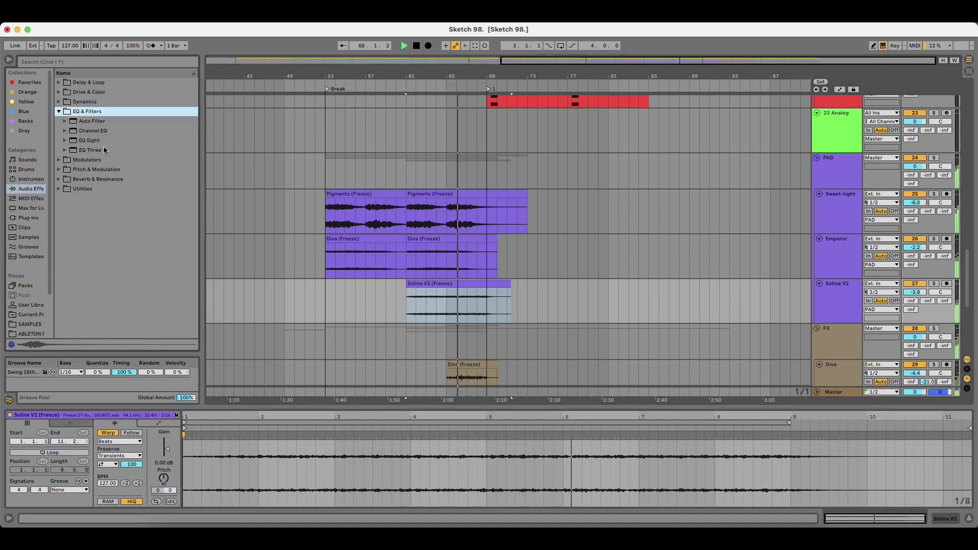
drag(89, 141, 392, 302)
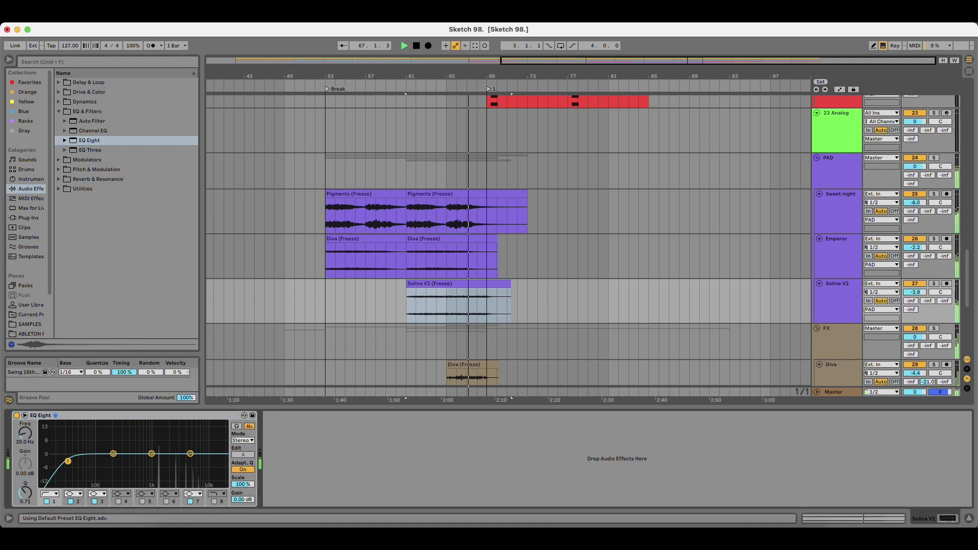
Set the EQ Eight's first low-cut band to 484 Hz with Q 0.38, and turn off bands 2 and 3.
drag(68, 461, 134, 468)
click(94, 501)
click(71, 501)
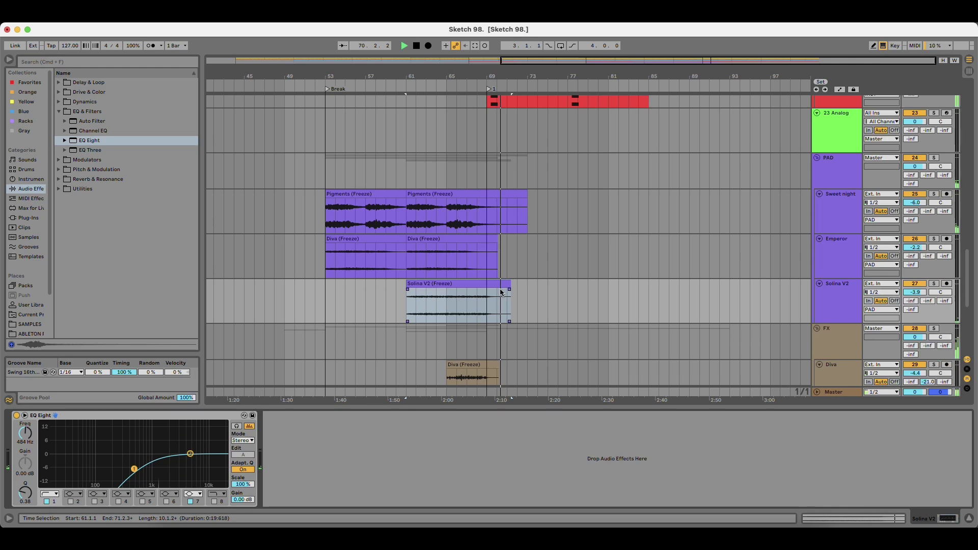
Copy the Solina V2 track's EQ Eight to the Chuff track after Diva, and play from bar 69.
scroll(520, 283, up, 3)
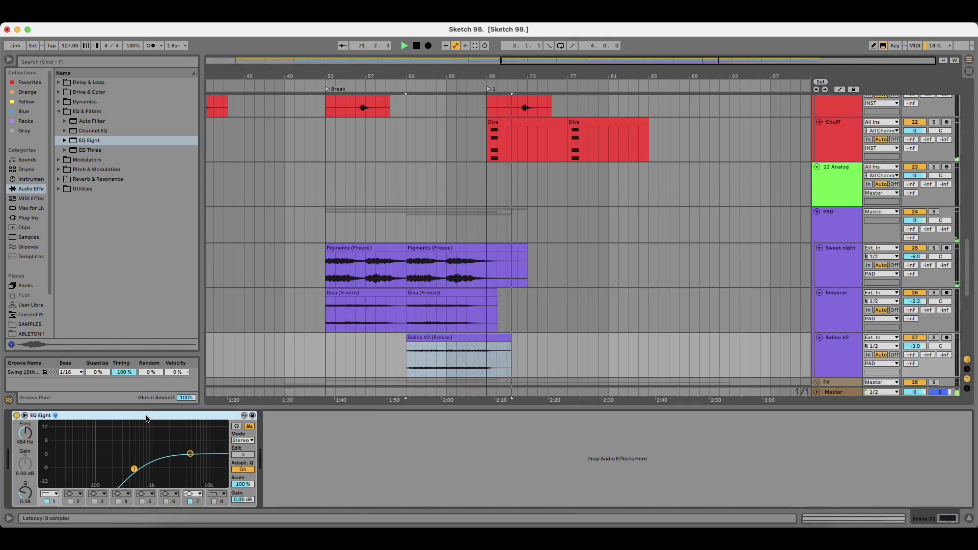
drag(607, 161, 607, 161)
click(492, 123)
key(space)
key(space)
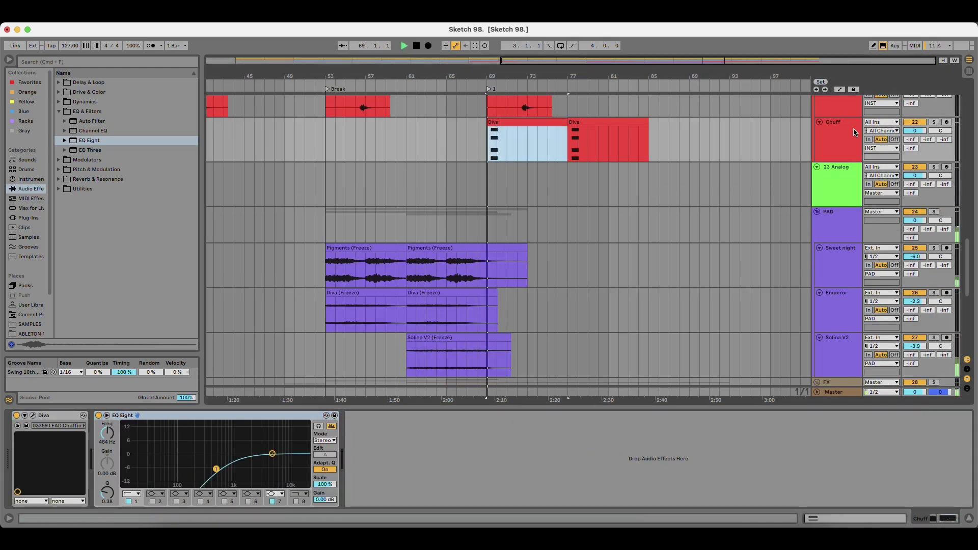
Solo the Chuff track, set its EQ Eight low cut to 211 Hz with Q 0.56, and unsolo the track.
click(934, 123)
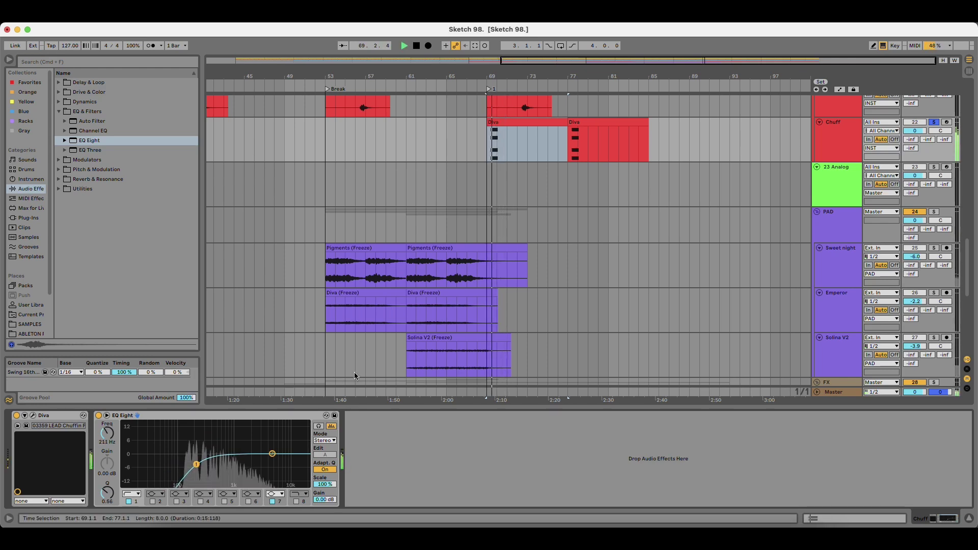
click(837, 132)
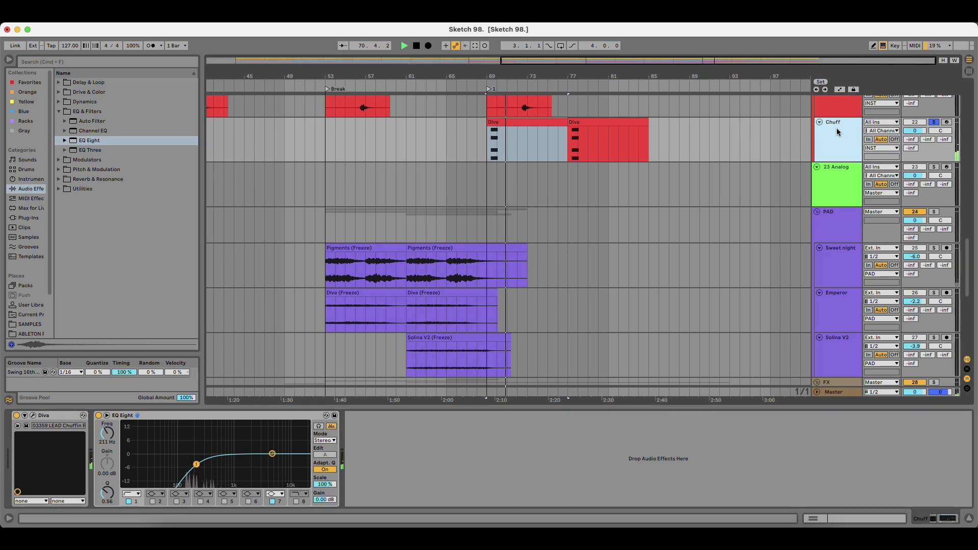
click(935, 125)
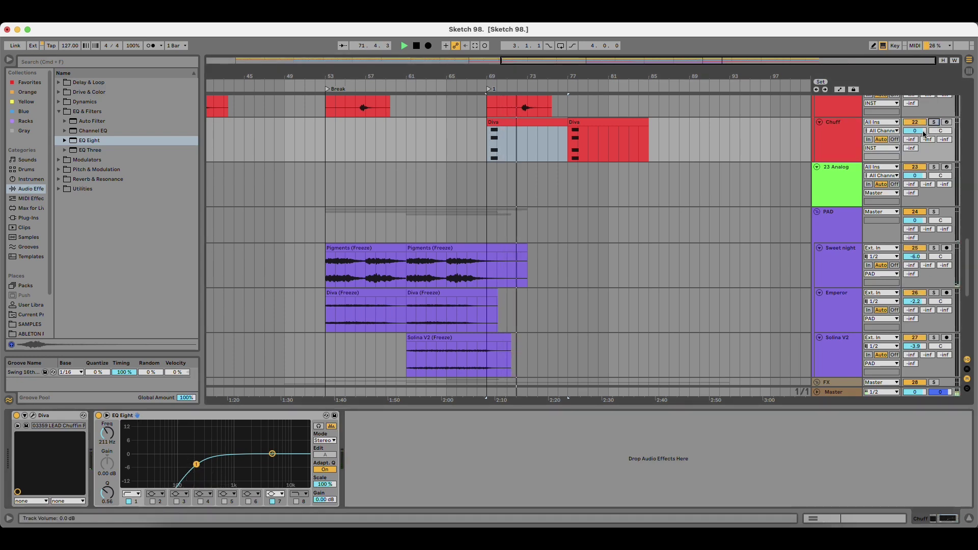
Play from bar 69 and set the Chuff track's volume to -1.9 dB.
click(484, 155)
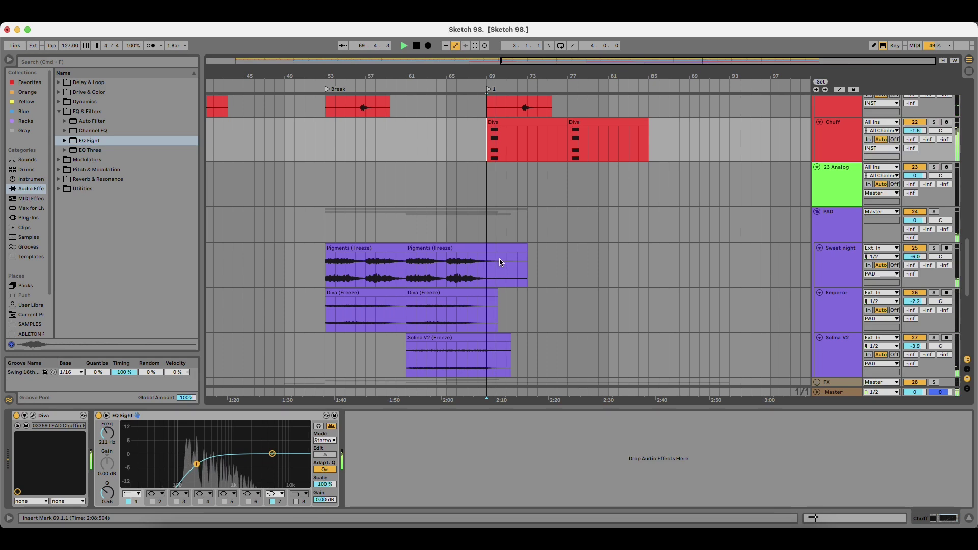
scroll(519, 249, up, 3)
drag(519, 78, 478, 85)
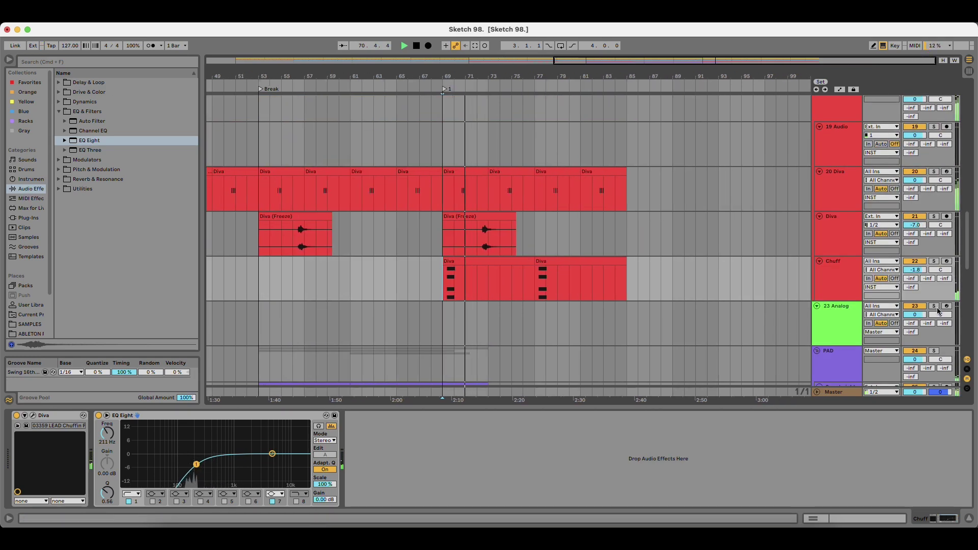
drag(917, 270, 918, 278)
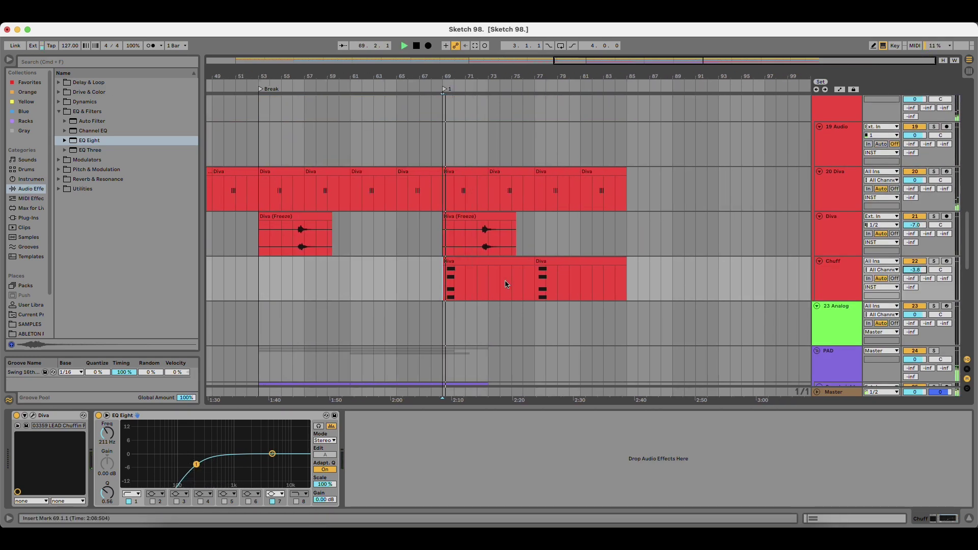
drag(920, 271, 920, 271)
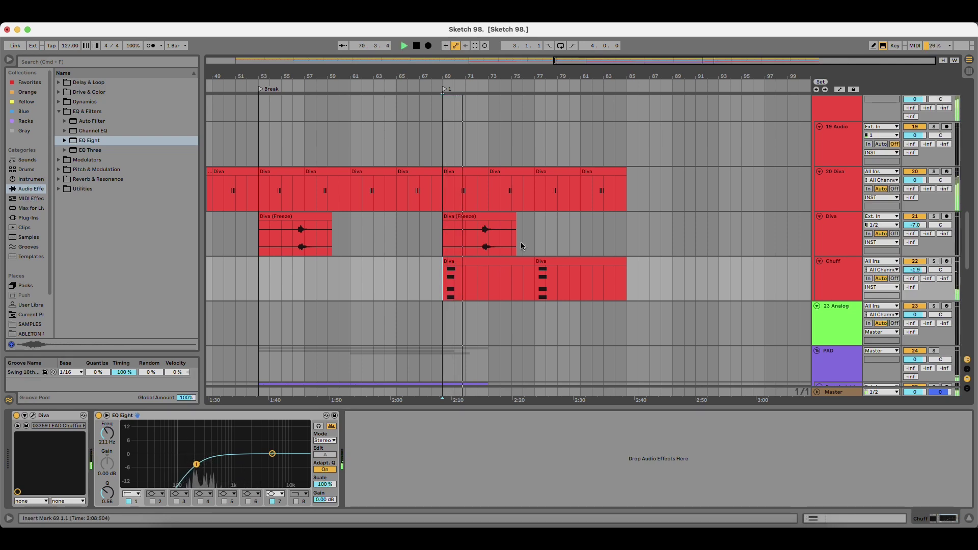
Insert an empty MIDI track directly below the Chuff track.
scroll(556, 275, down, 3)
click(844, 219)
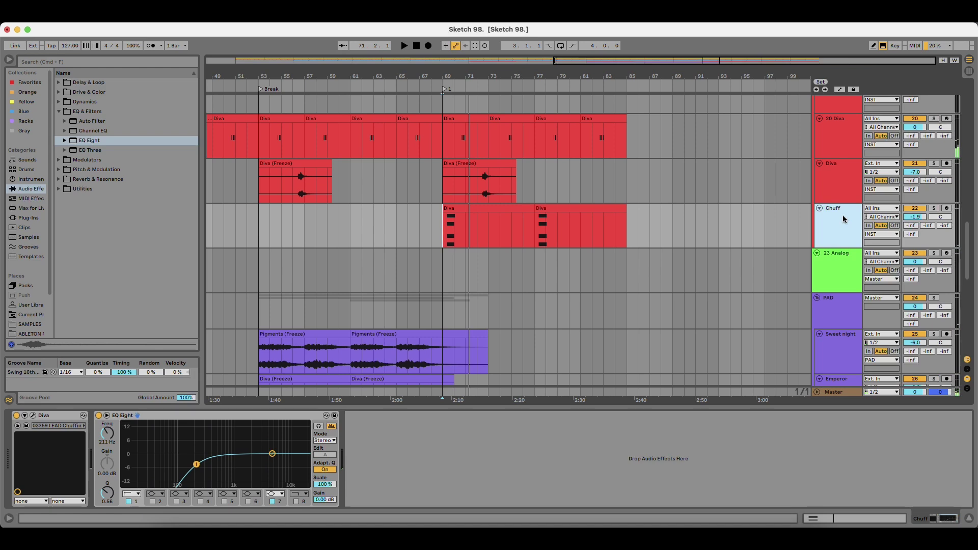
key(super+shift+t)
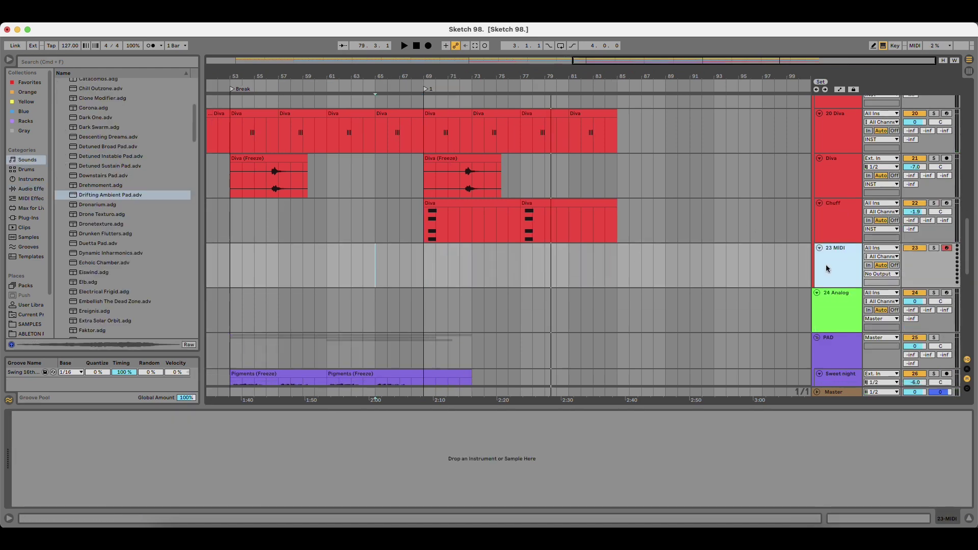
Insert a MIDI track below Solina V2 and load Drifting Ambient Pad.adv onto it.
scroll(836, 266, down, 10)
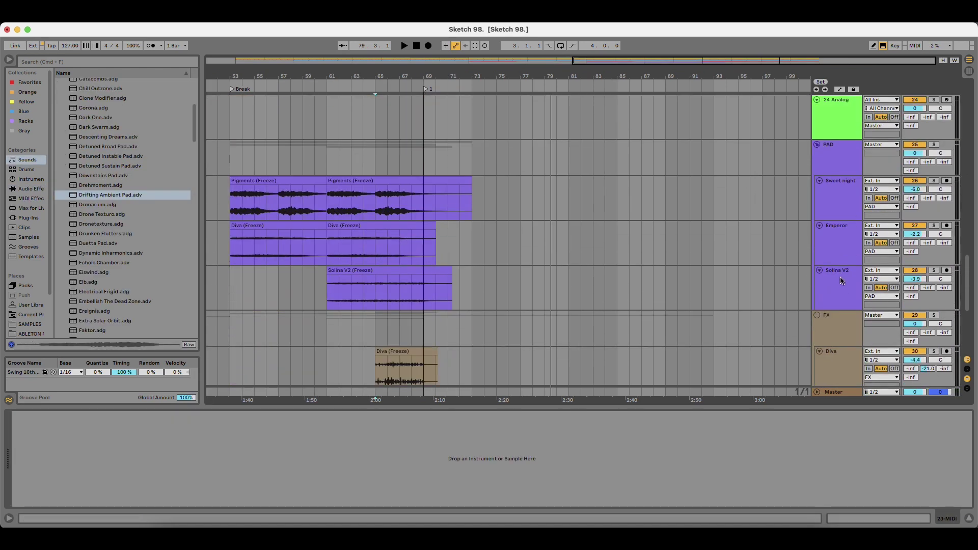
click(841, 281)
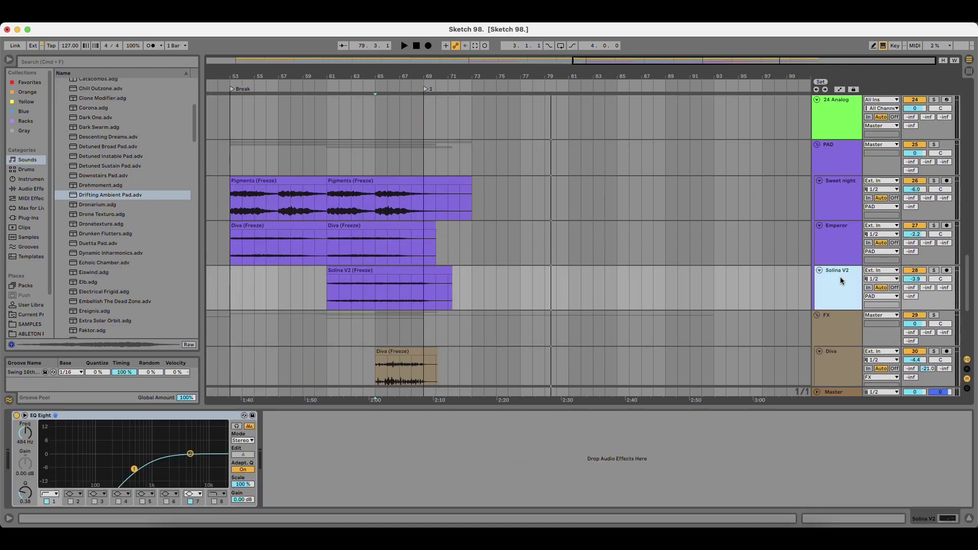
key(super+shift+t)
click(108, 198)
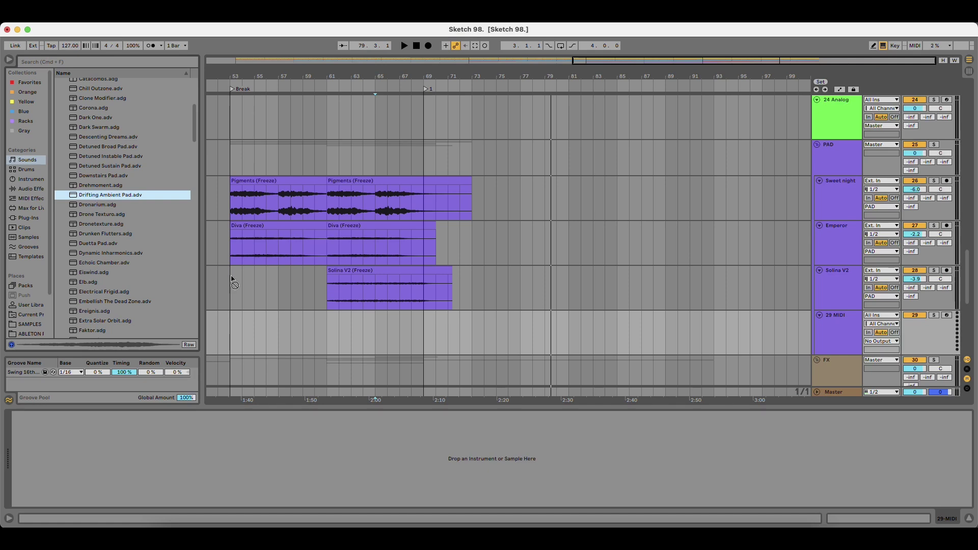
drag(463, 340, 444, 345)
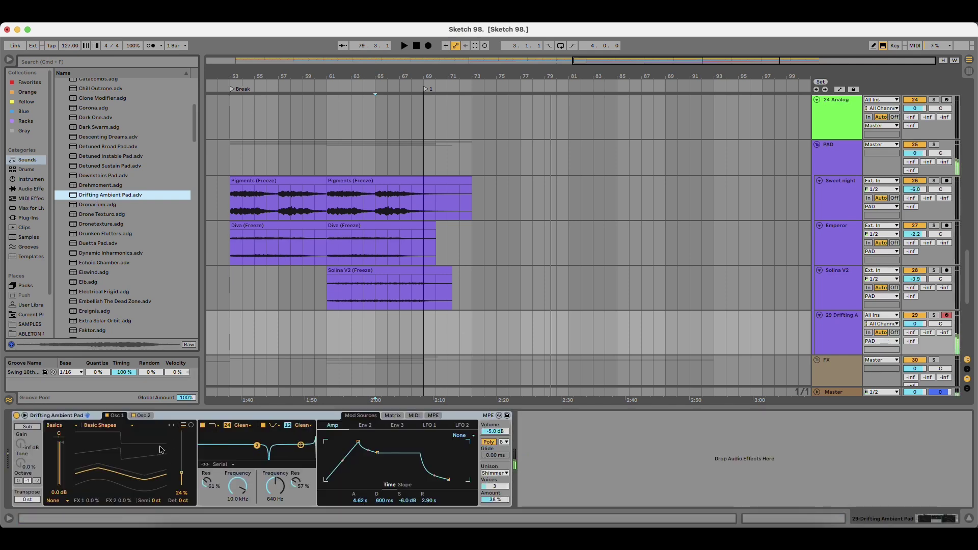
Record an E2 note from bar 65 on the Drifting Ambient Pad track, and extend the clip and note to bar 69.
click(377, 325)
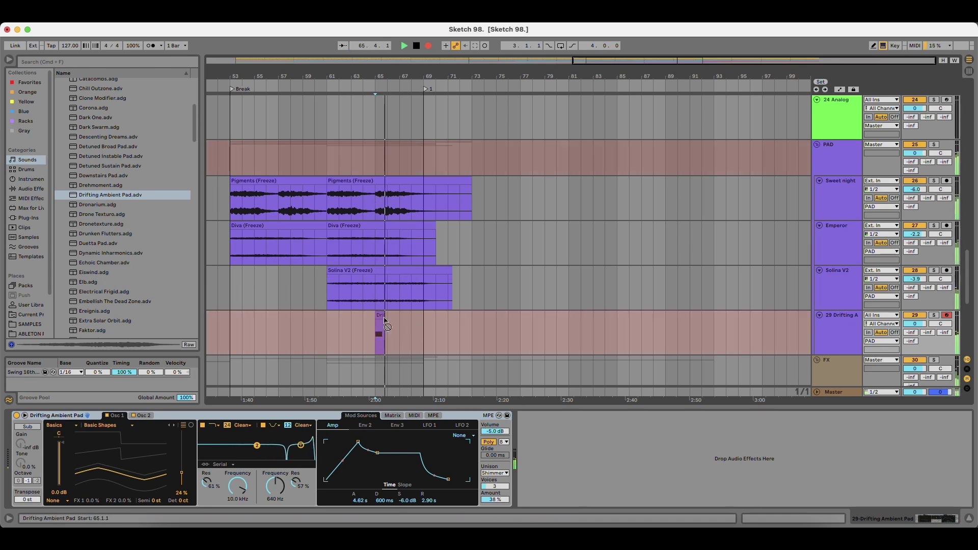
key(space)
drag(382, 316, 421, 319)
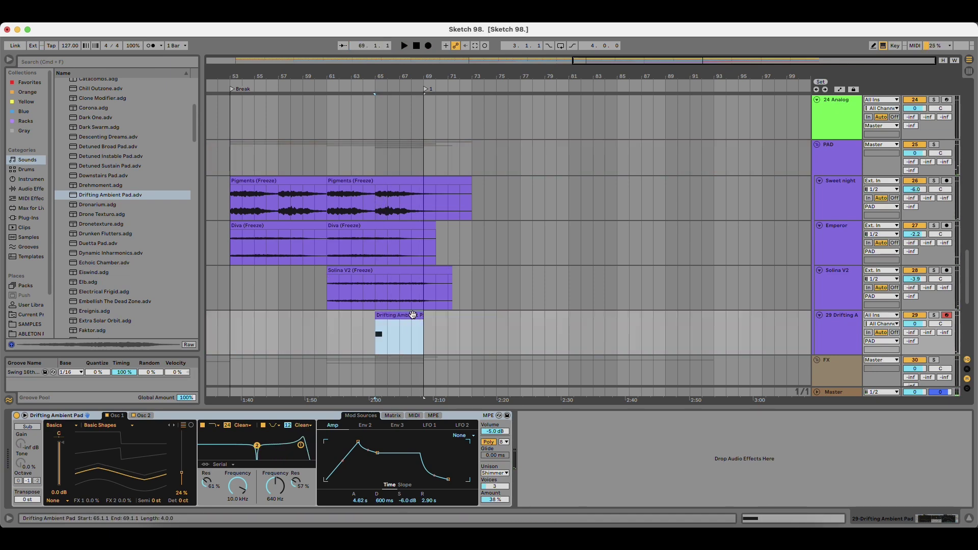
double_click(413, 318)
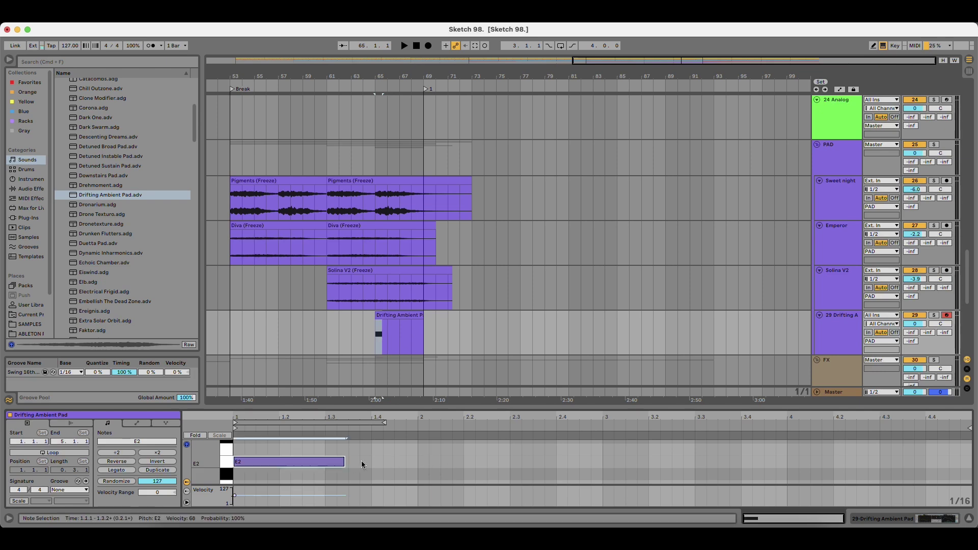
drag(345, 464, 956, 468)
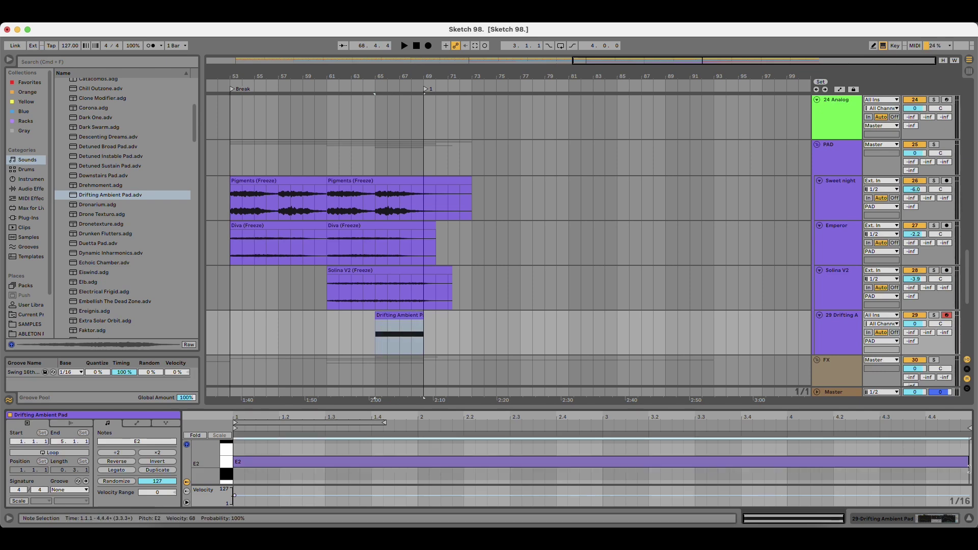
Lower the Solina V2 track volume to -4.8 dB and shorten its frozen clip to end just after bar 69 with a fade-out.
scroll(650, 338, down, 3)
key(space)
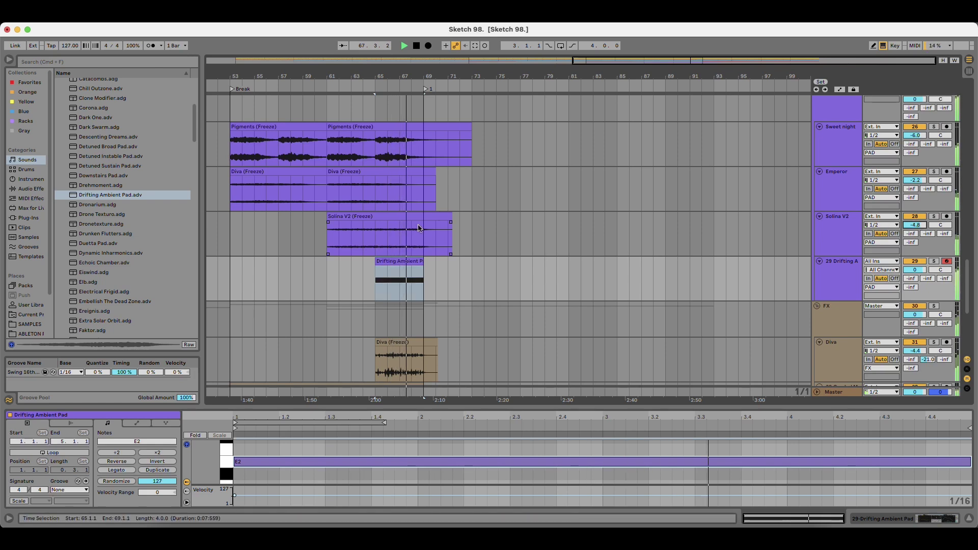
drag(448, 217, 428, 219)
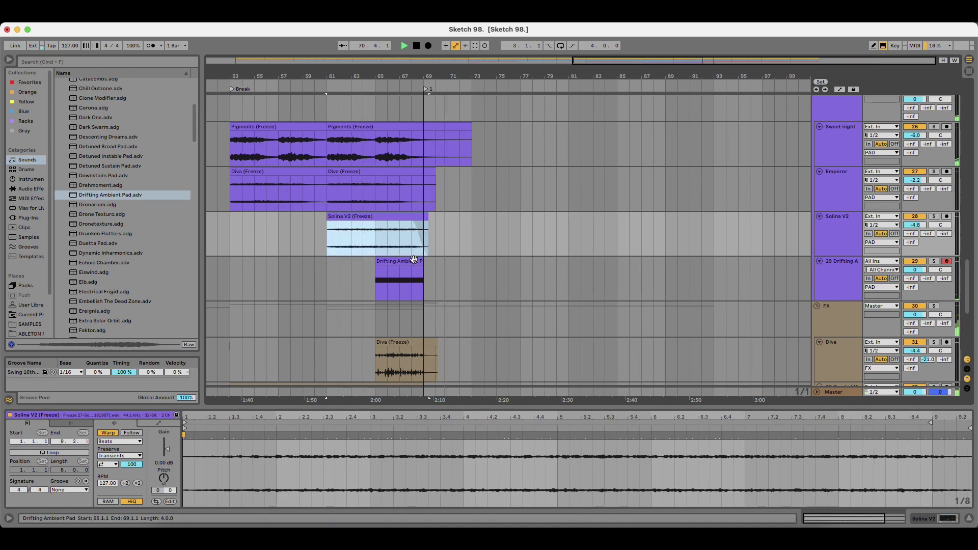
click(835, 277)
Play the arrangement from bar 69 and mute the INST group to hear the drums and bass.
scroll(688, 282, up, 8)
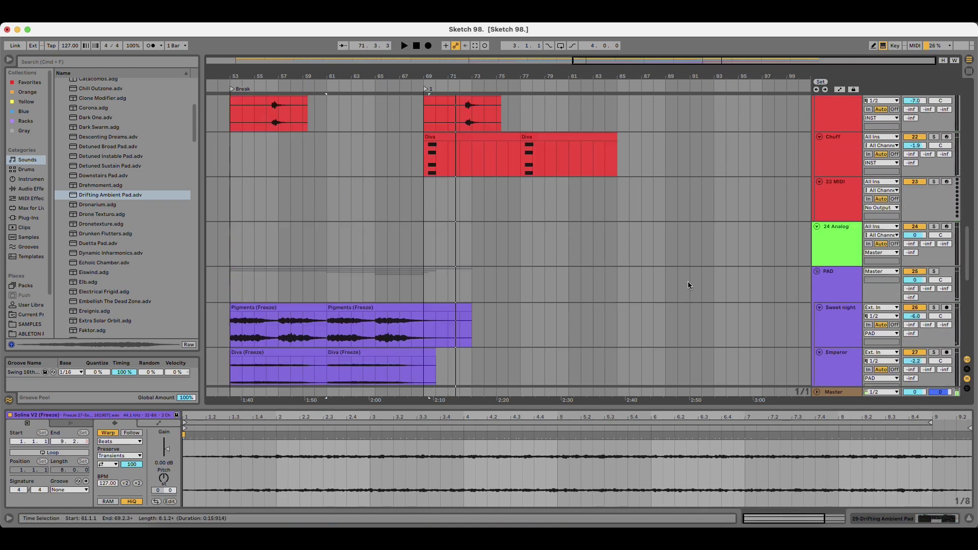
scroll(493, 292, up, 10)
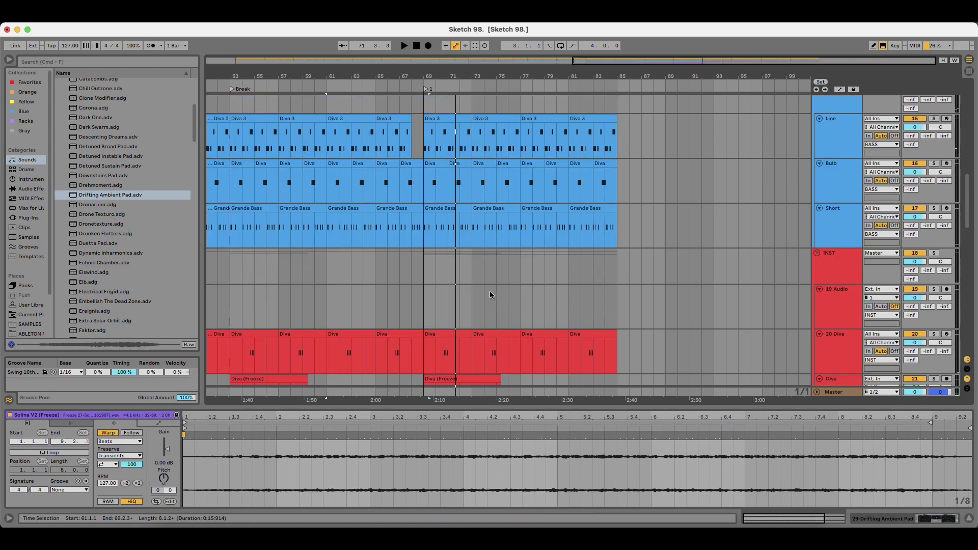
key(space)
click(423, 264)
key(space)
key(space)
click(915, 254)
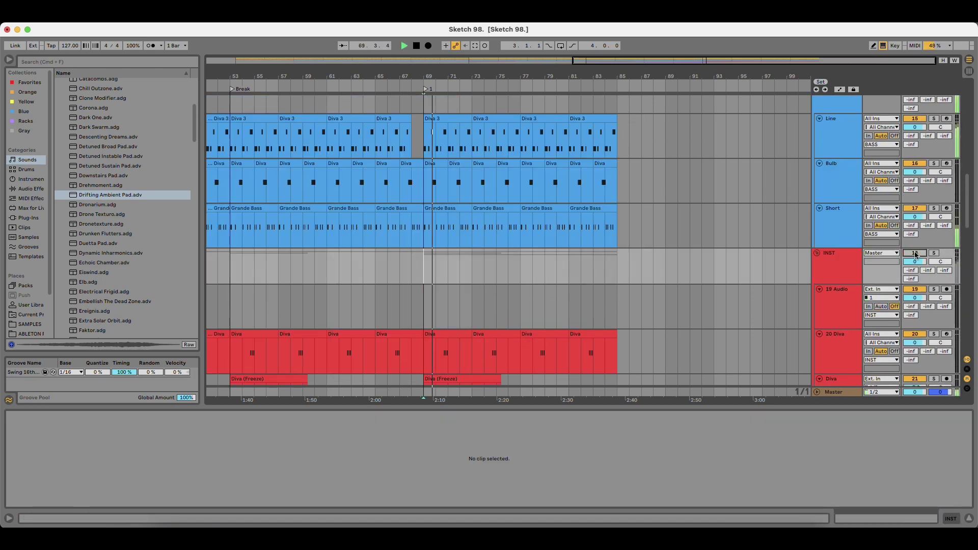
key(space)
key(space)
scroll(923, 188, up, 5)
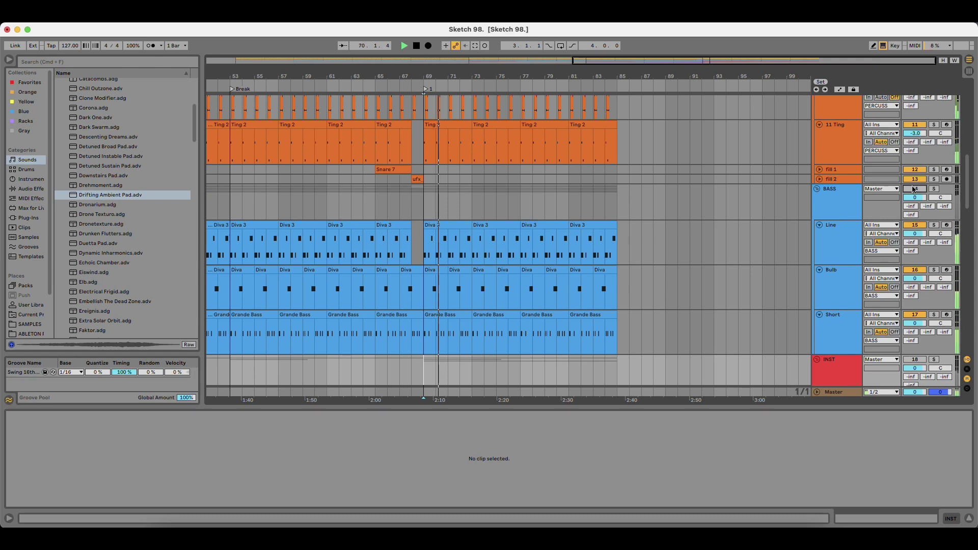
scroll(638, 271, up, 12)
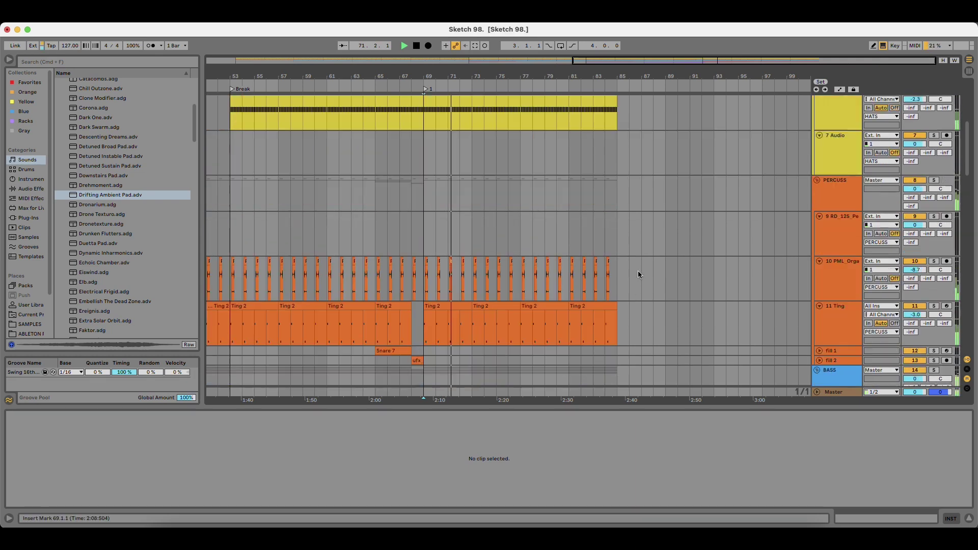
Insert a MIDI track below the shakers track and load hat open-001.wav from the hats open sample folder onto it.
click(836, 218)
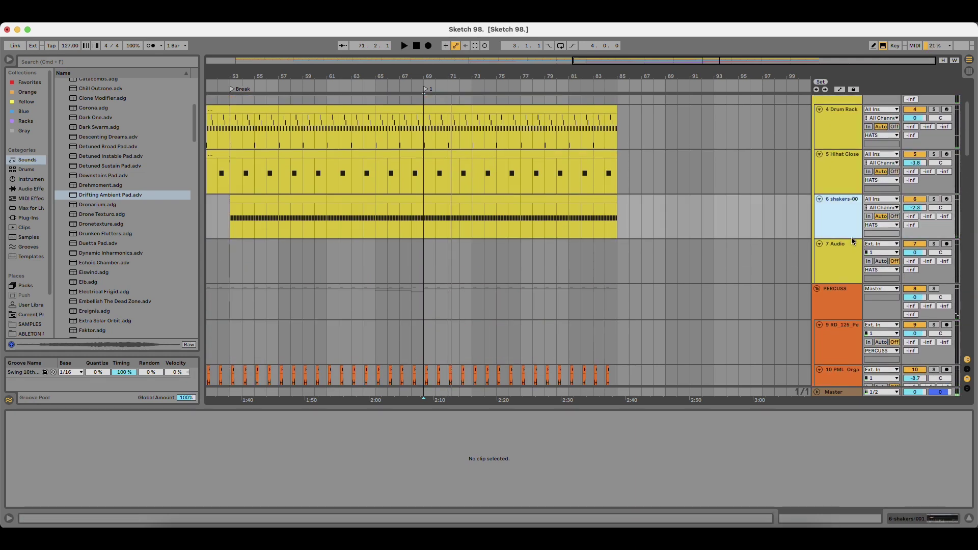
key(super+shift+t)
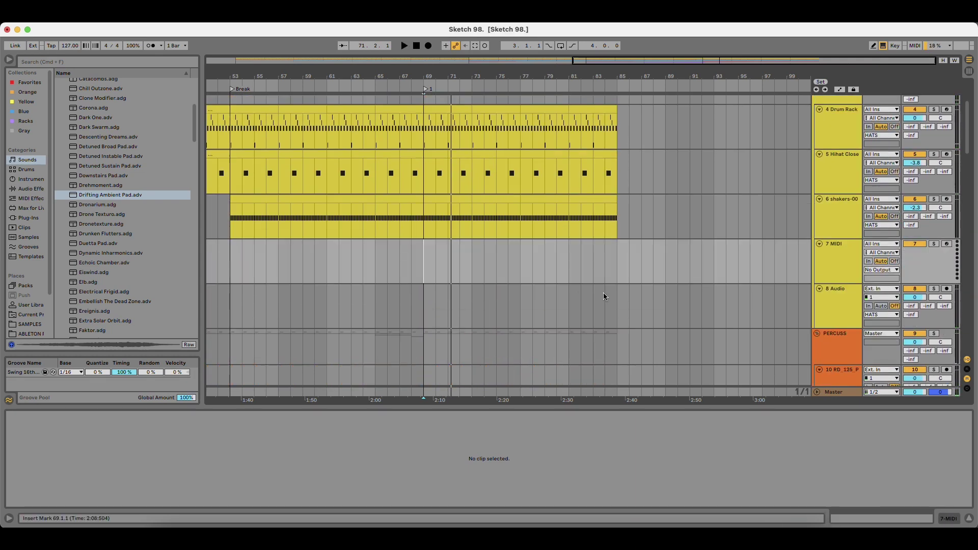
click(35, 323)
click(105, 196)
key(Left)
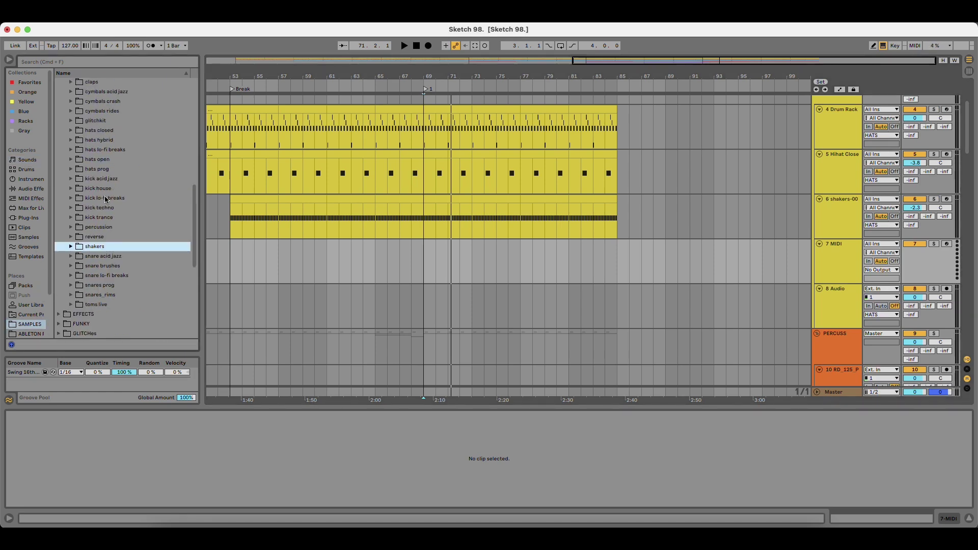
click(107, 159)
key(Right)
key(Down)
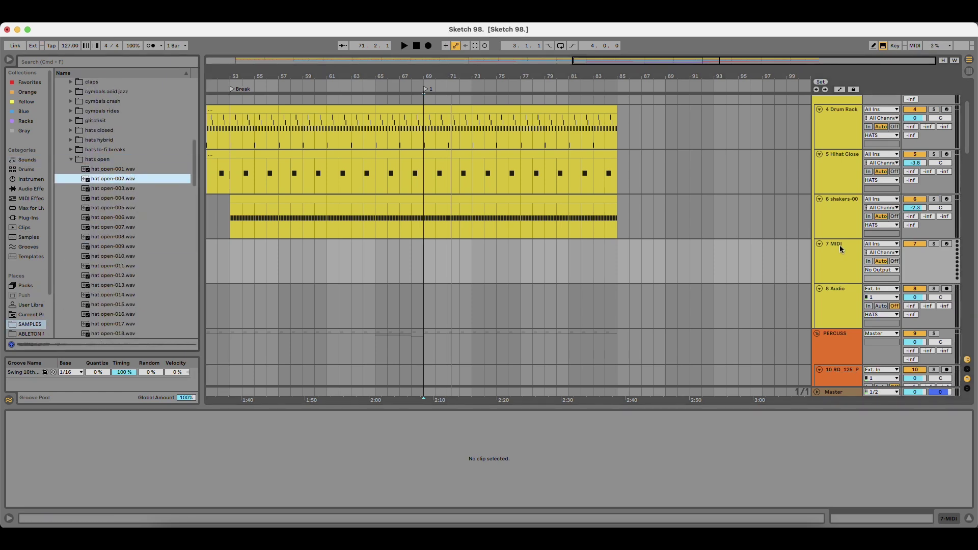
click(835, 255)
drag(120, 171, 365, 433)
Create a four-bar MIDI clip at bar 69 on the open hat track and fill its first bar with offbeat C3 notes.
drag(444, 251, 468, 247)
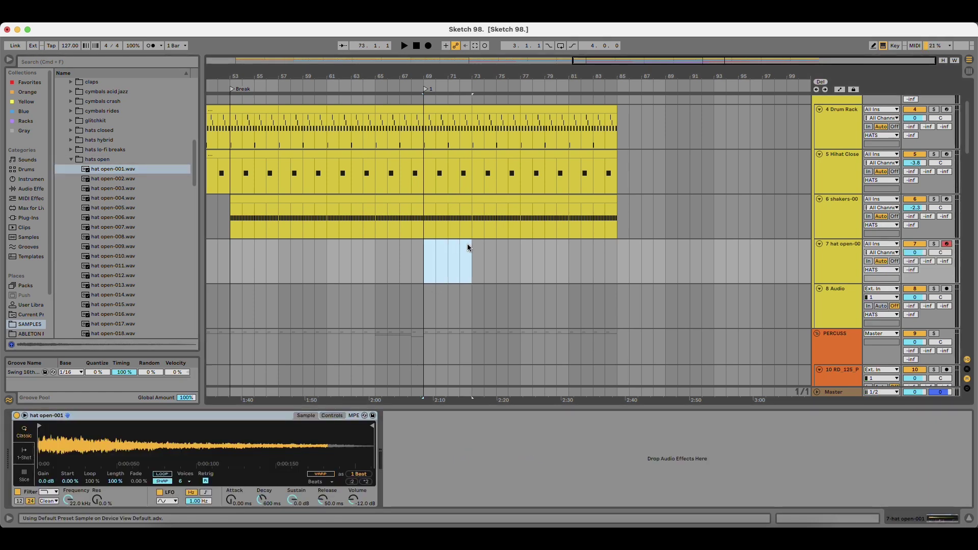
key(super+shift+m)
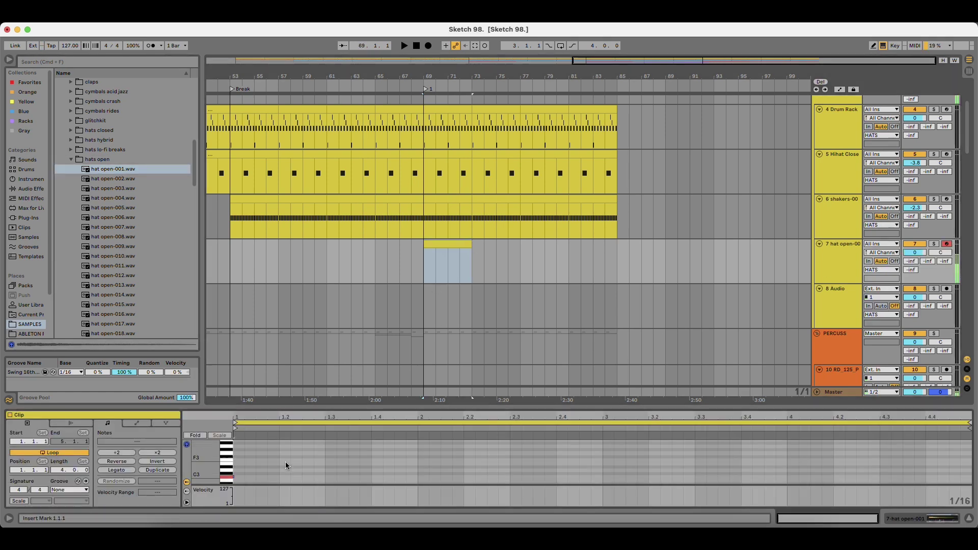
double_click(258, 459)
drag(268, 460, 239, 470)
key(super+d)
key(super+d)
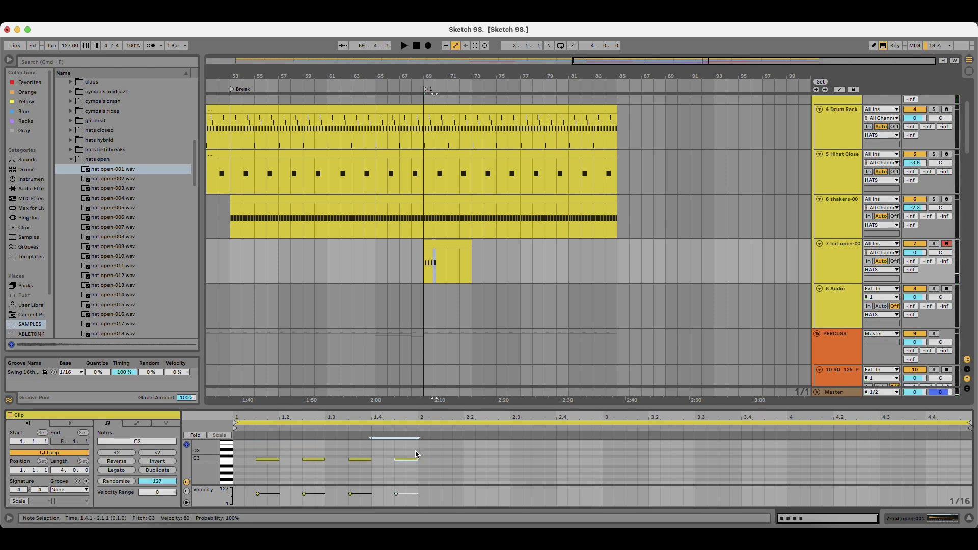
Duplicate the first bar's offbeat hat notes across all four bars of the clip and play it back.
key(super+a)
key(super+d)
key(super+d)
key(super+d)
key(space)
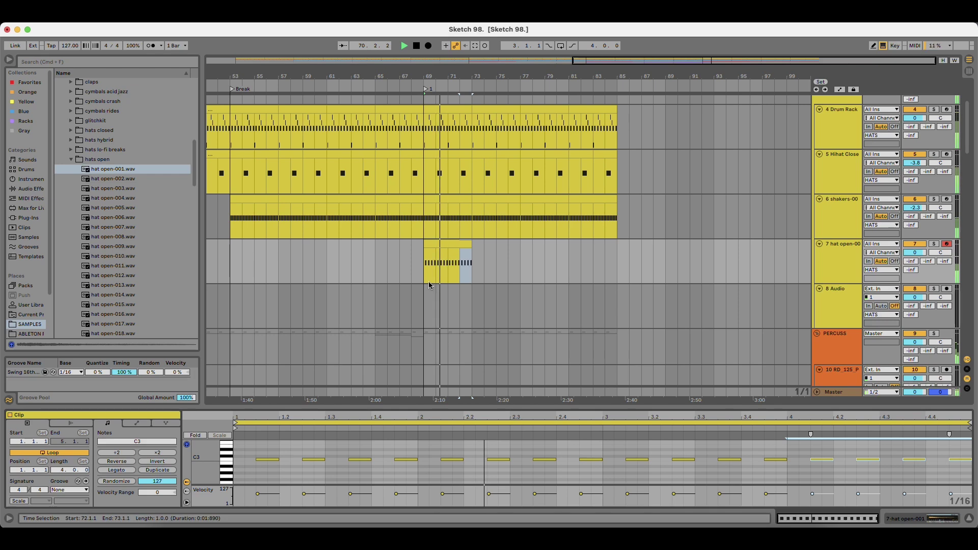
Duplicate the four-bar open hat clip three times so the pattern runs to bar 85.
click(463, 243)
key(super+d)
key(super+d)
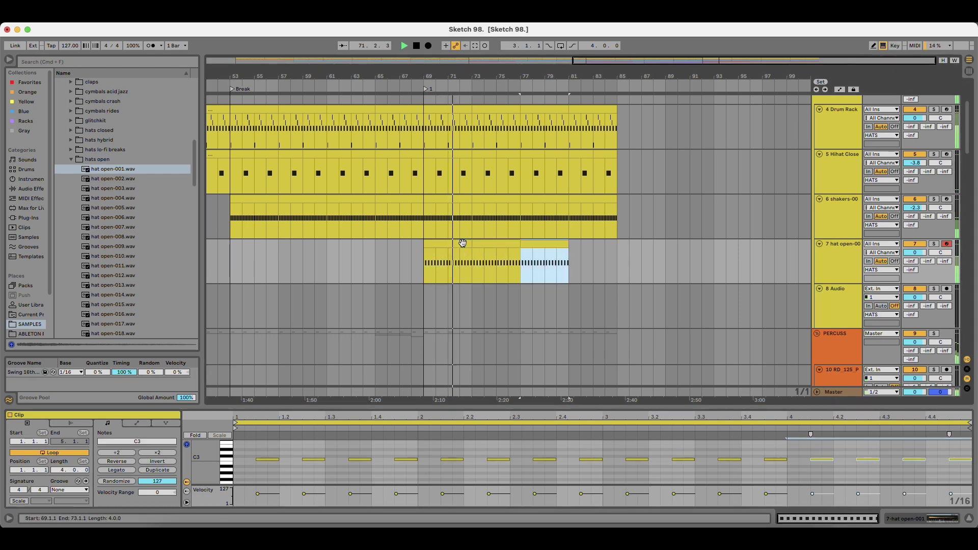
key(super+d)
Audition samples in the hats open folder and try hat open-007.wav as the open hat track's sample.
key(shift+Tab)
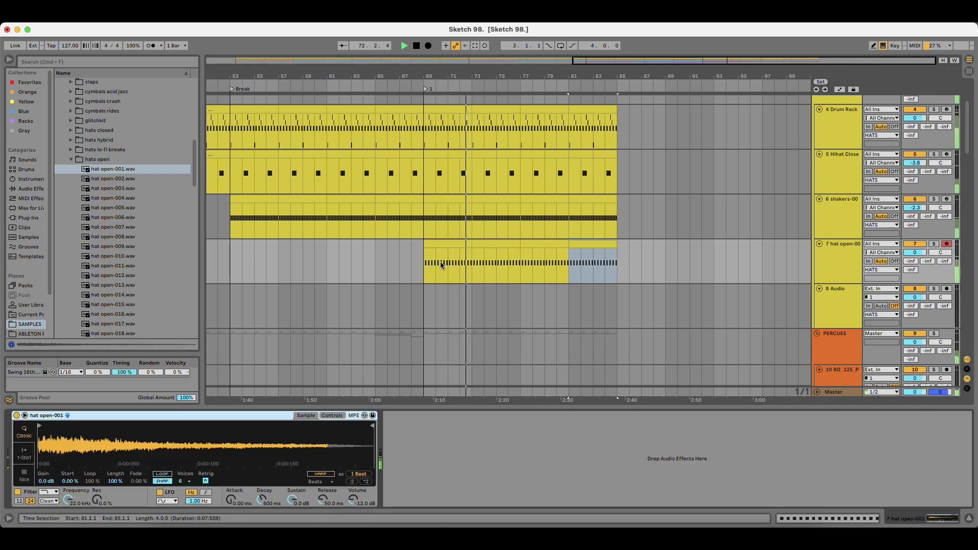
click(157, 480)
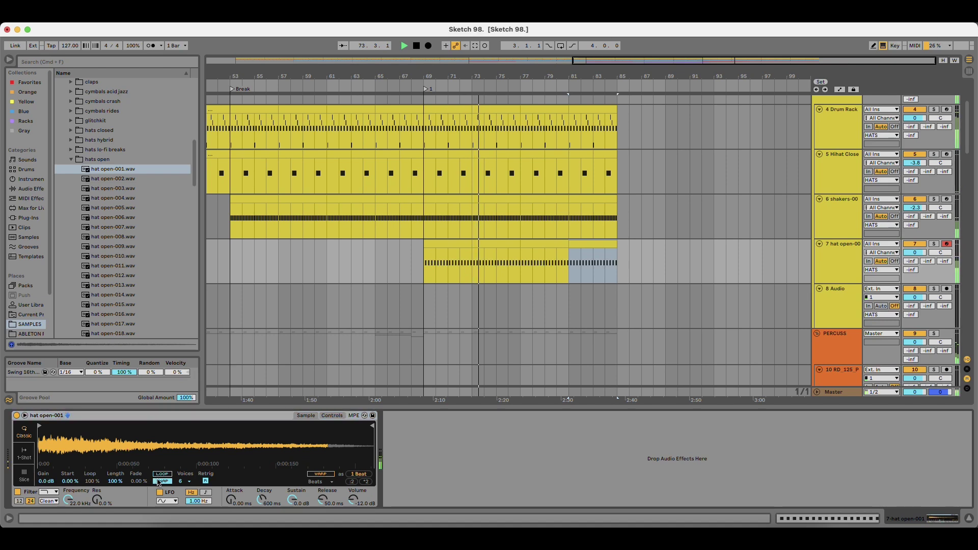
click(159, 481)
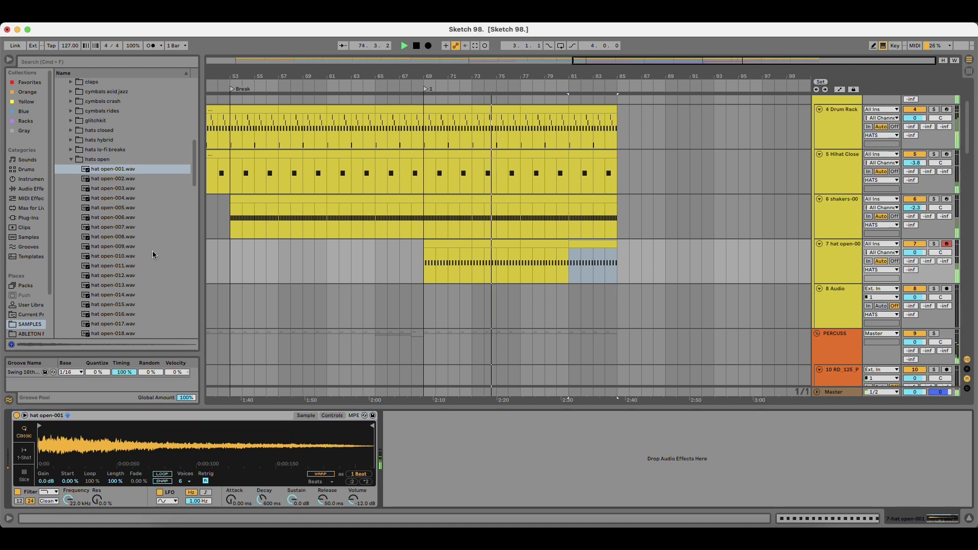
click(116, 198)
click(123, 207)
click(124, 217)
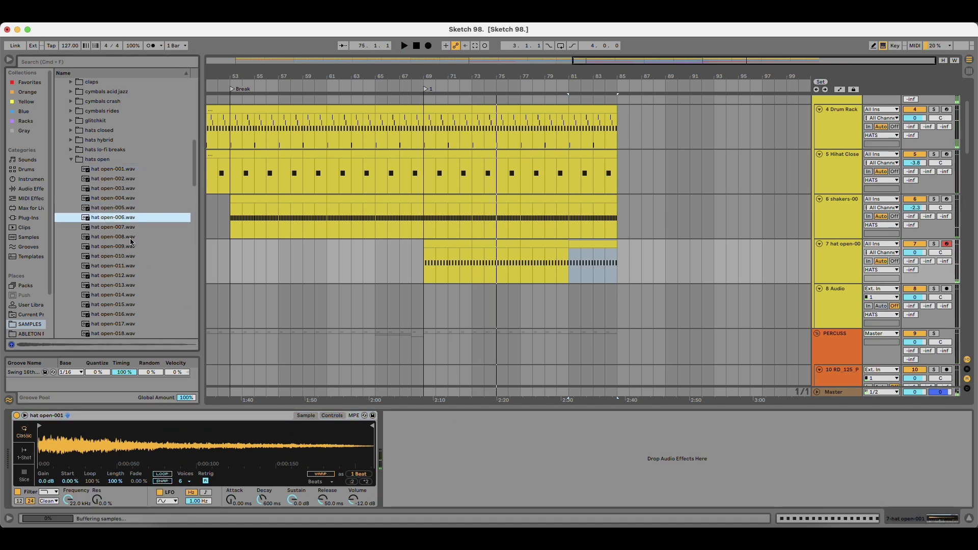
click(127, 227)
scroll(130, 244, down, 3)
click(131, 185)
drag(121, 174, 98, 449)
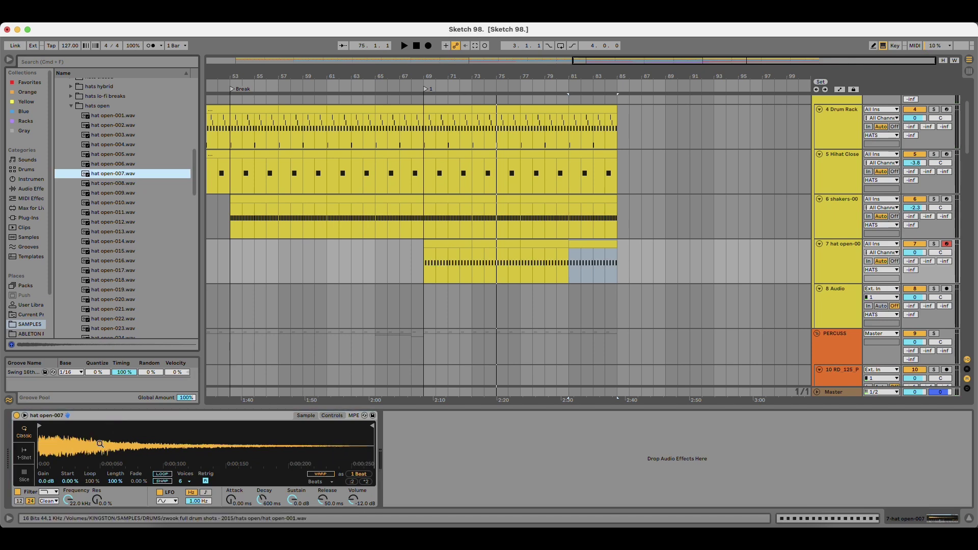
Play the drop from bar 69 with the swapped hat sample and undo the sample replacement.
key(space)
click(441, 244)
key(space)
key(space)
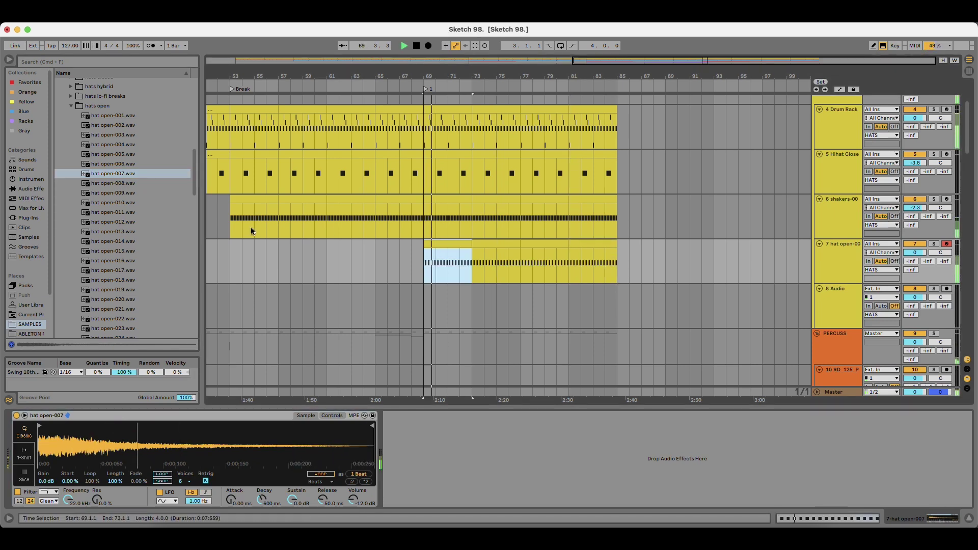
key(super+z)
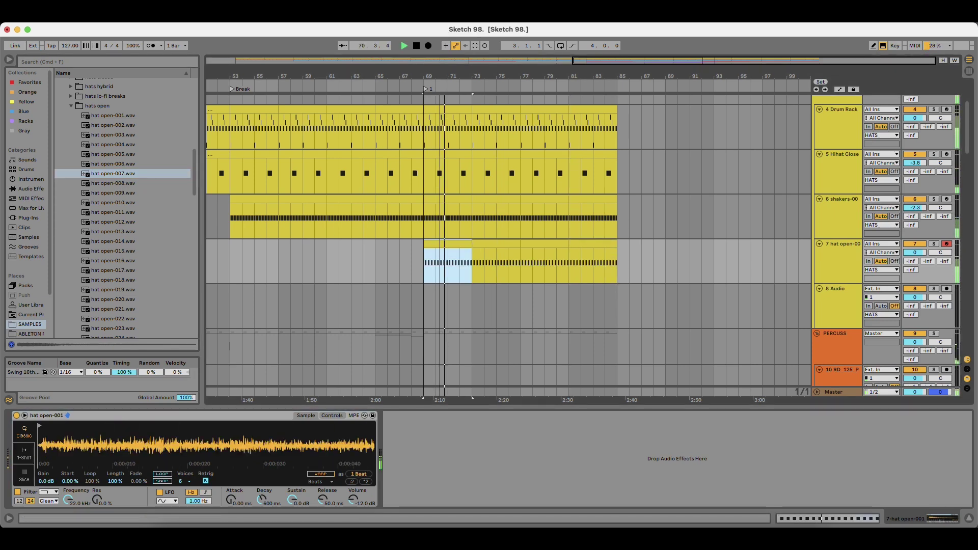
Shape the open hat's Simpler with sustain at -inf dB, decay at 1.73 s and gain at 1.4 dB.
drag(239, 429, 239, 408)
drag(292, 500, 292, 540)
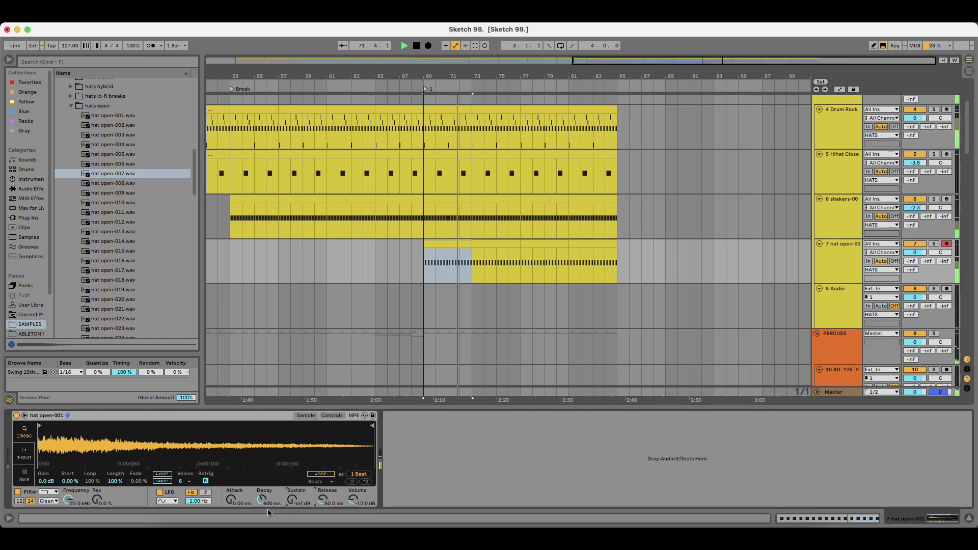
drag(263, 503, 263, 486)
drag(46, 481, 46, 475)
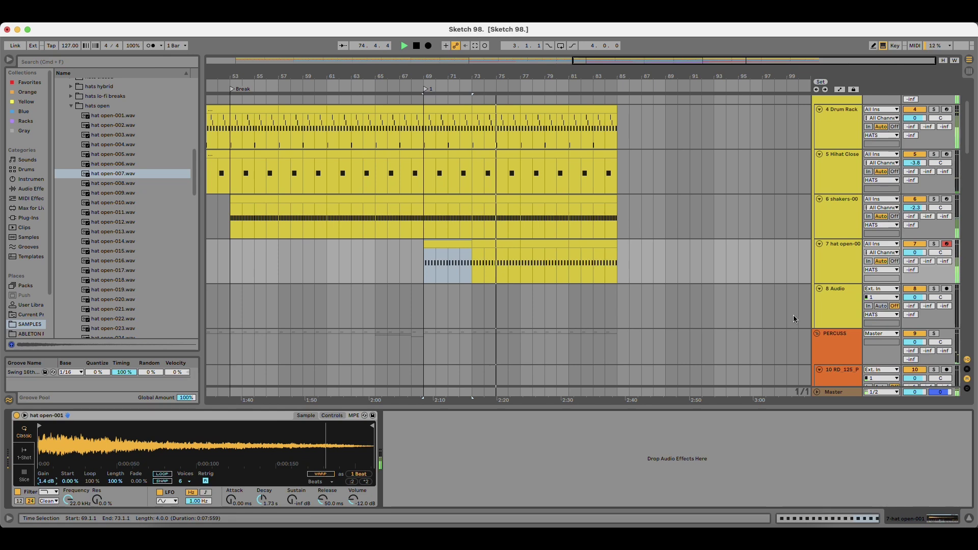
Play the arrangement from bar 68 into the drop to check the open hat in context.
drag(535, 78, 510, 84)
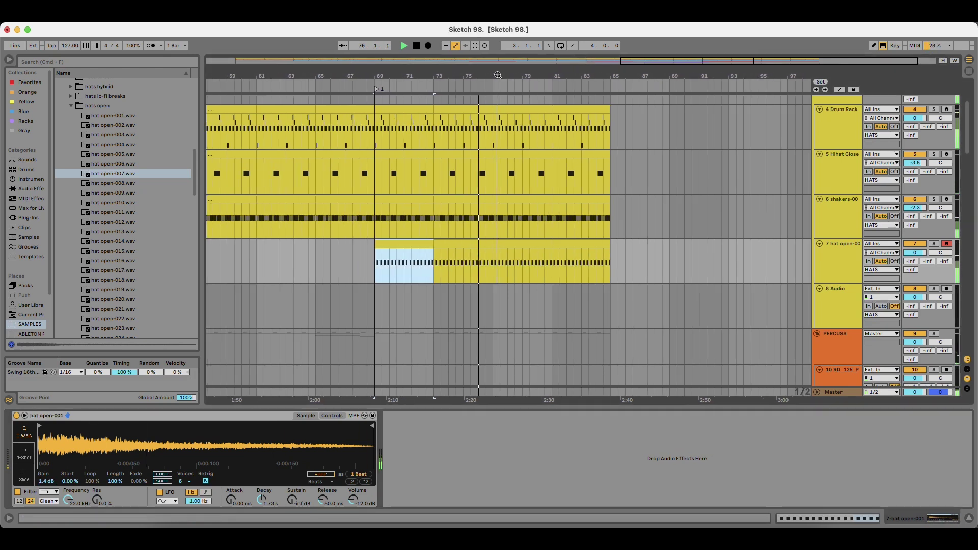
click(358, 252)
key(space)
key(space)
click(362, 251)
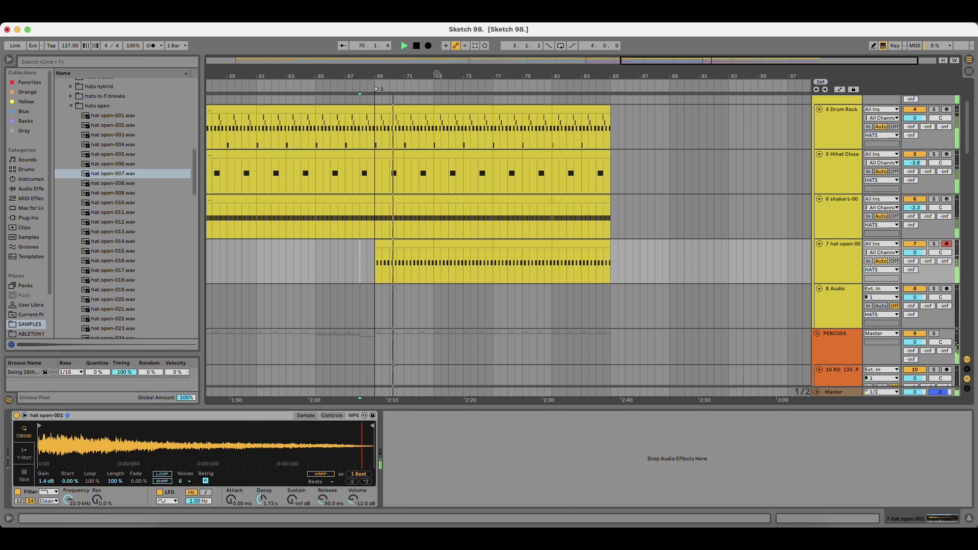
Solo the Line bass track and add an EQ Eight after its Diva instrument.
scroll(298, 227, down, 8)
scroll(298, 242, down, 2)
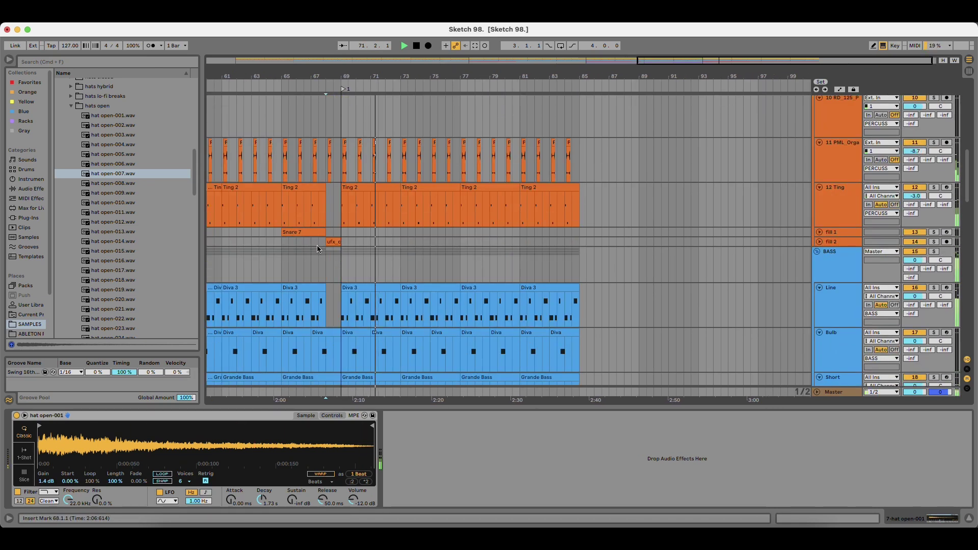
scroll(780, 240, down, 5)
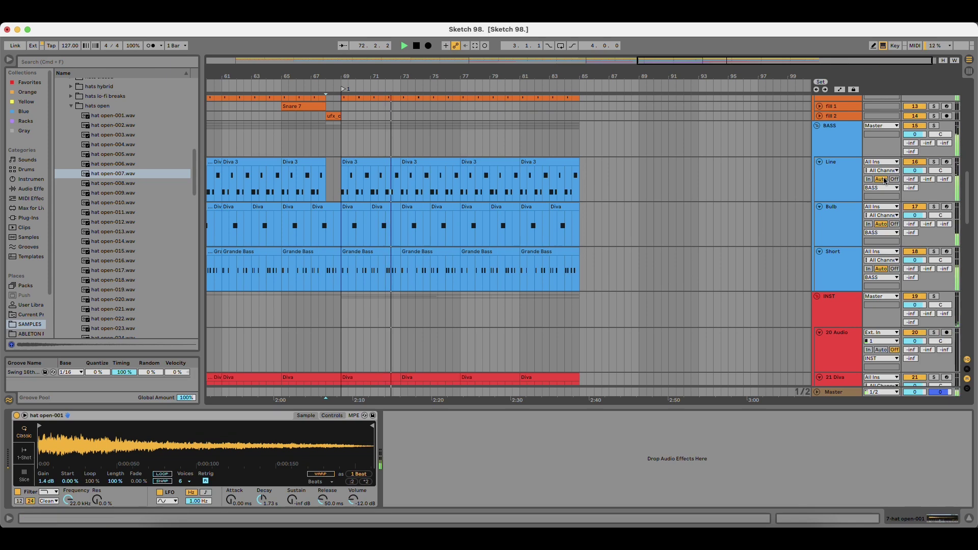
click(840, 176)
click(934, 162)
click(28, 188)
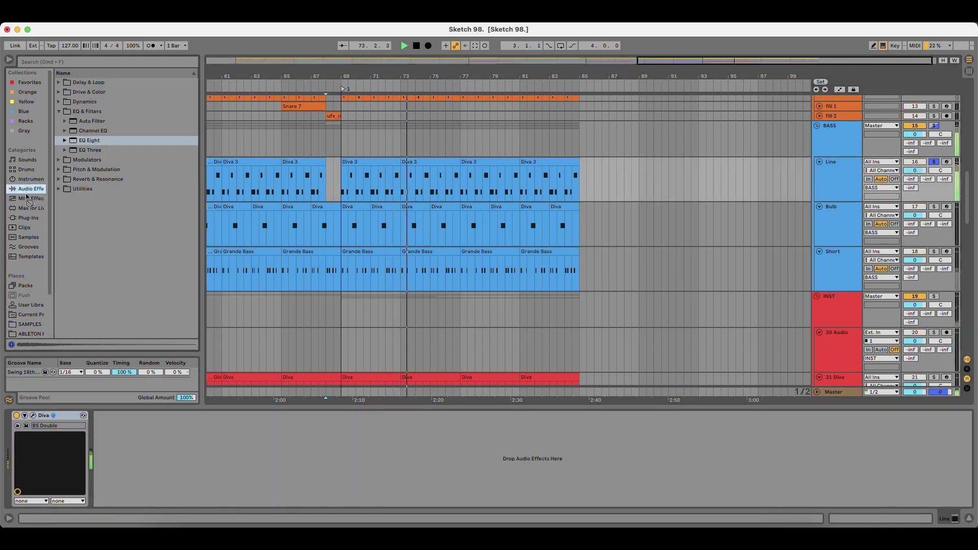
drag(89, 140, 85, 433)
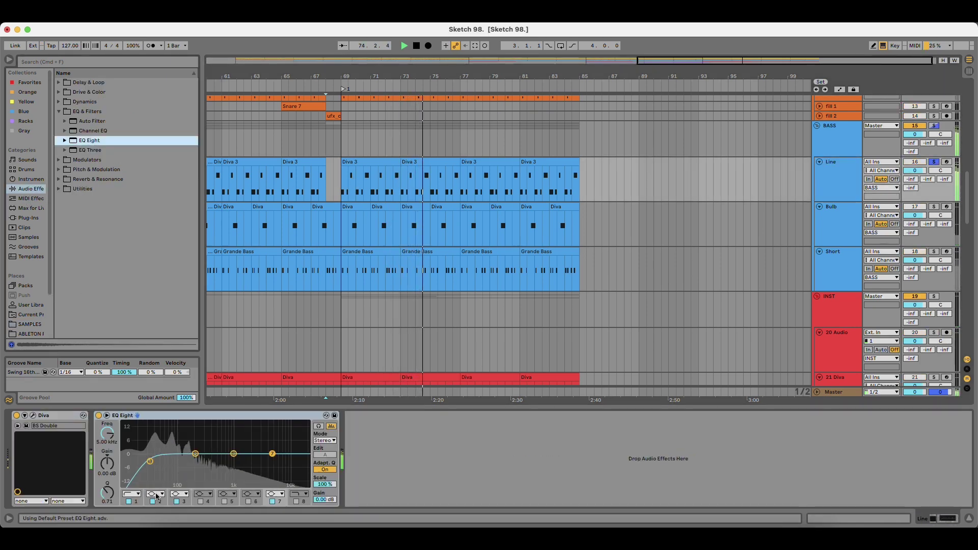
Disable EQ Eight band 1 on Line, set the mode to M/S, cut band 2 by 2.60 dB at 53.9 Hz and replay from bar 69.
click(136, 493)
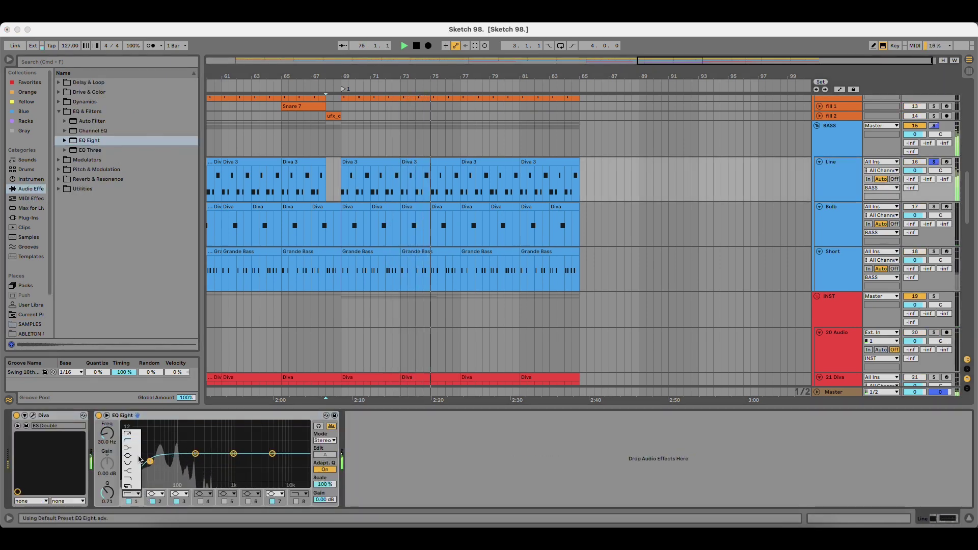
click(129, 502)
click(129, 502)
click(325, 441)
click(320, 463)
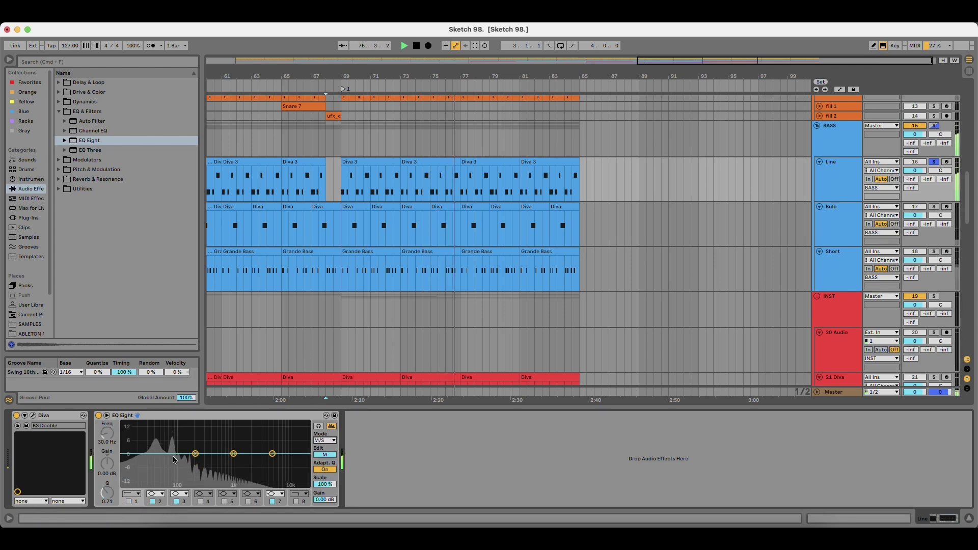
drag(195, 454, 164, 459)
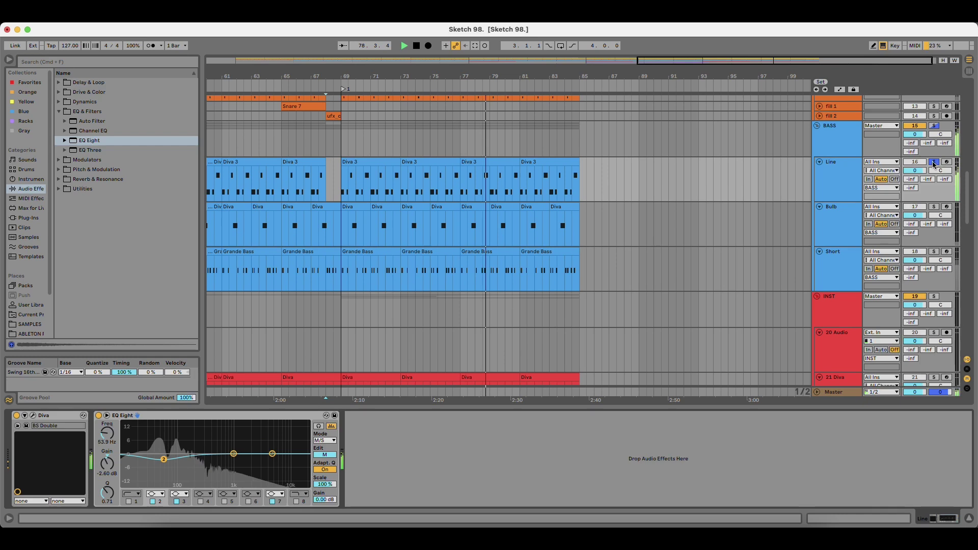
click(357, 163)
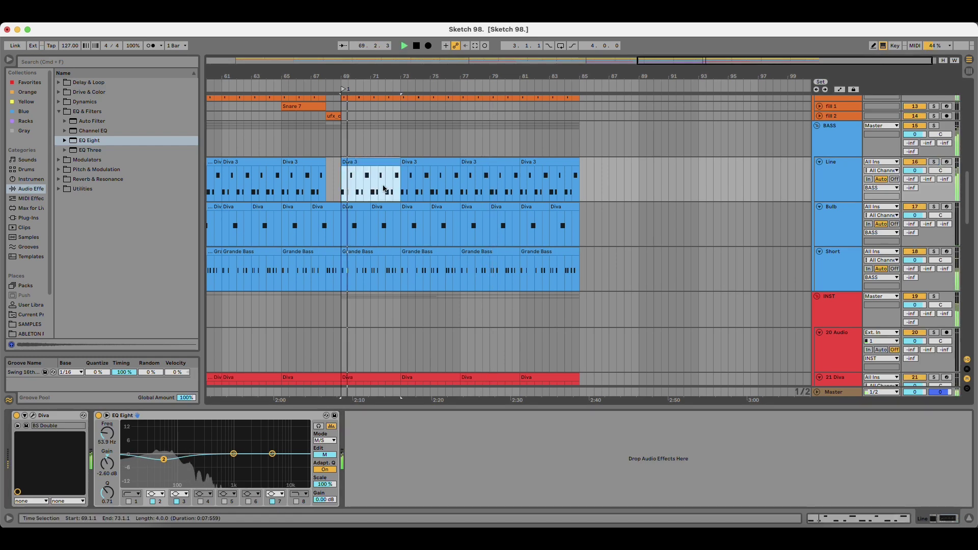
Add a Glue Compressor from the Dynamics effects to the BASS group.
click(839, 134)
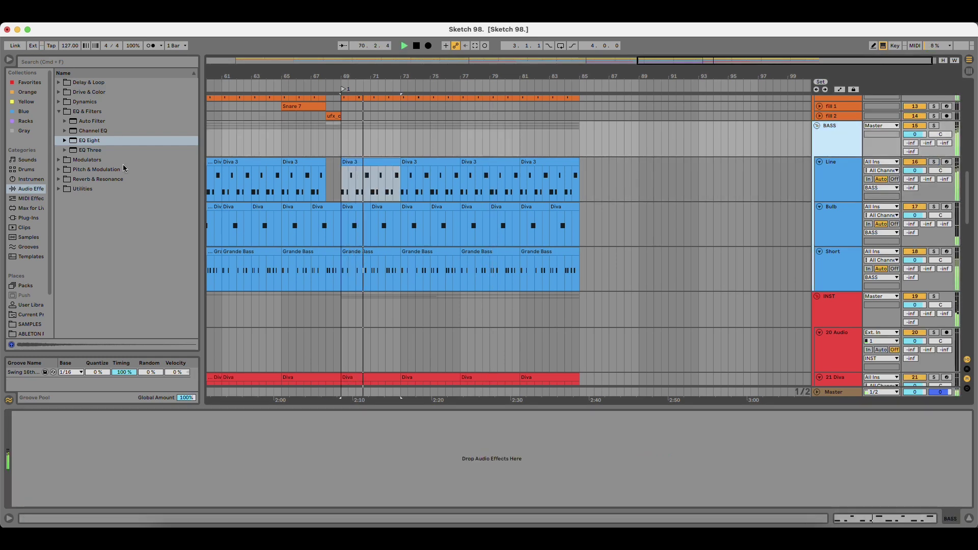
click(95, 111)
click(95, 103)
click(84, 130)
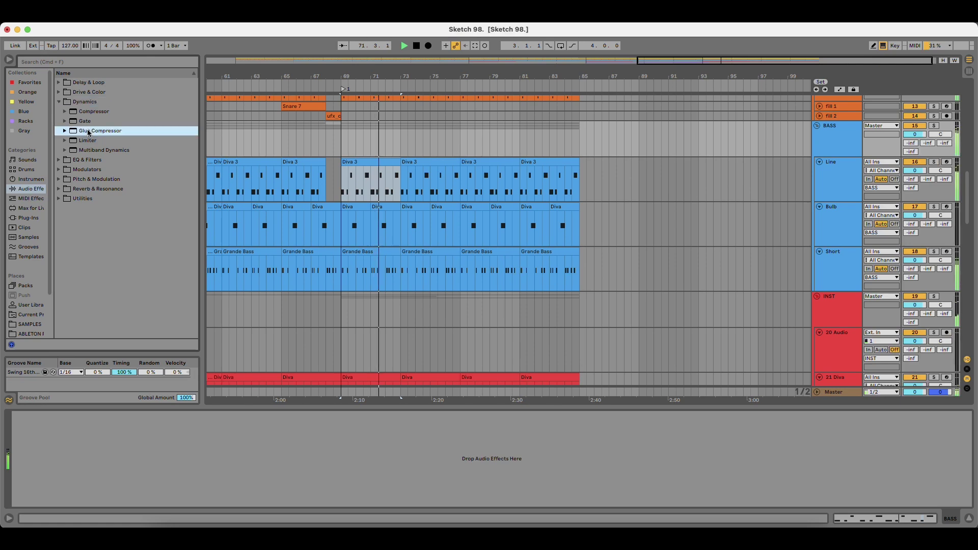
drag(223, 429, 223, 429)
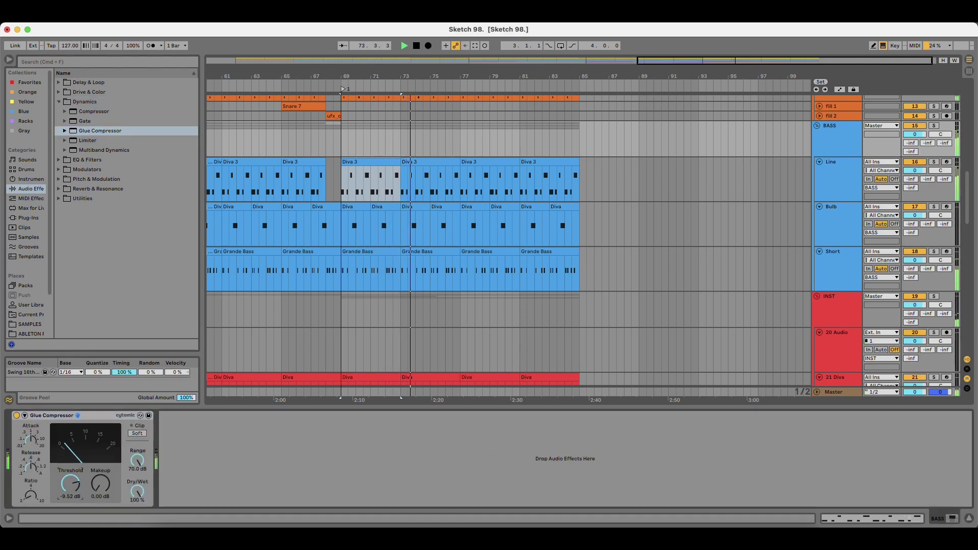
Set the Glue Compressor's threshold to -5.08 dB, range to 5.02 dB and makeup to 2.86 dB, with soft clipping on.
drag(138, 460, 137, 512)
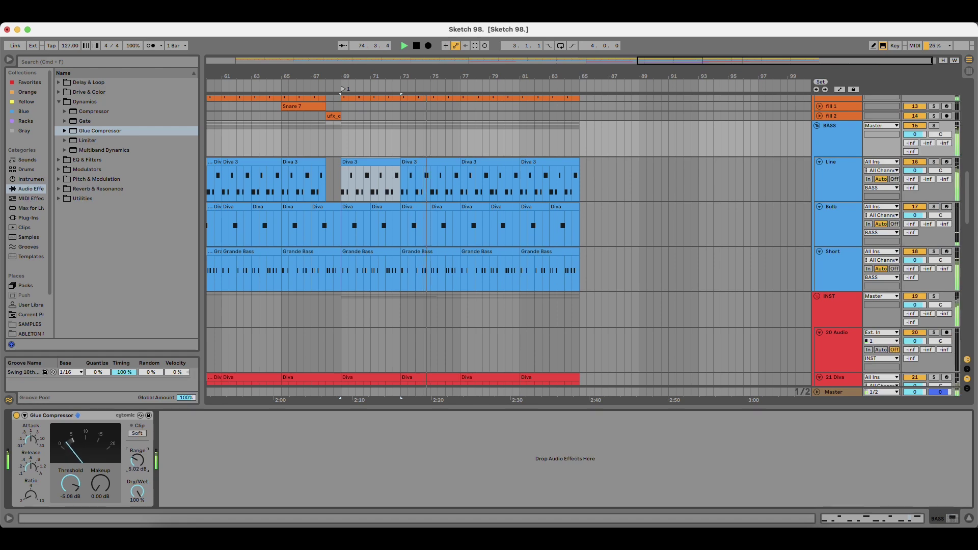
drag(101, 484, 100, 481)
click(137, 434)
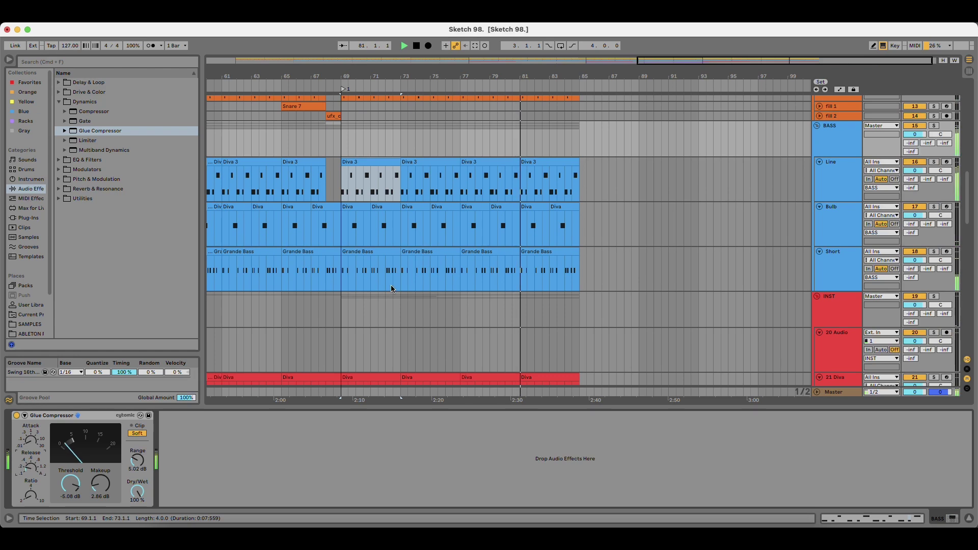
Replay from bar 69 and set the Line track's EQ Eight band 2 gain to -0.79 dB.
scroll(349, 291, down, 3)
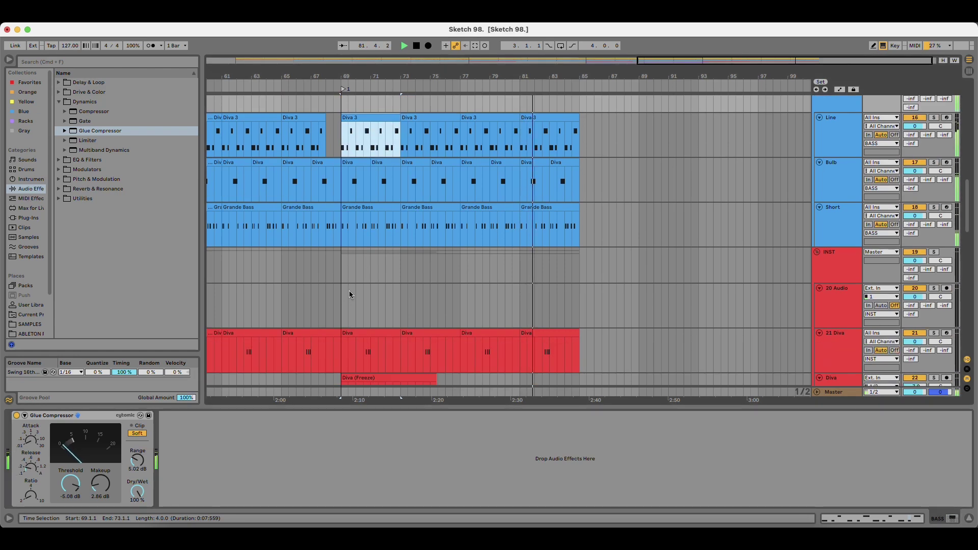
click(335, 255)
click(370, 148)
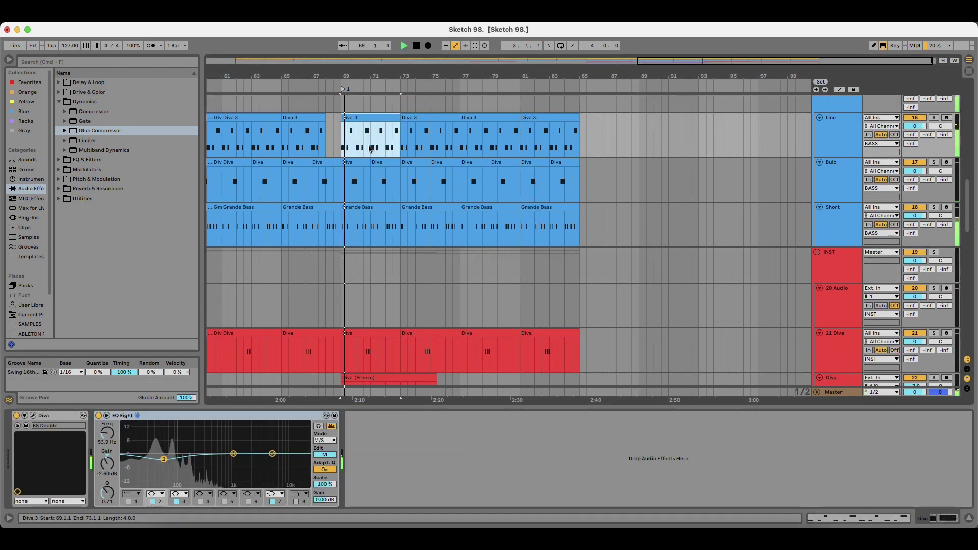
drag(107, 464, 107, 454)
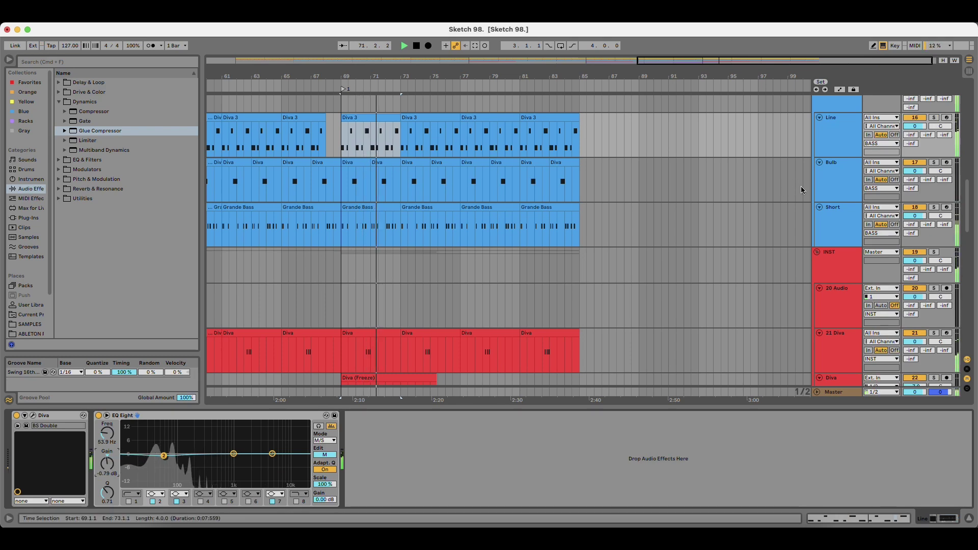
Solo the BASS group and bypass its Glue Compressor to compare the bass sound with and without compression.
scroll(802, 190, up, 2)
click(833, 152)
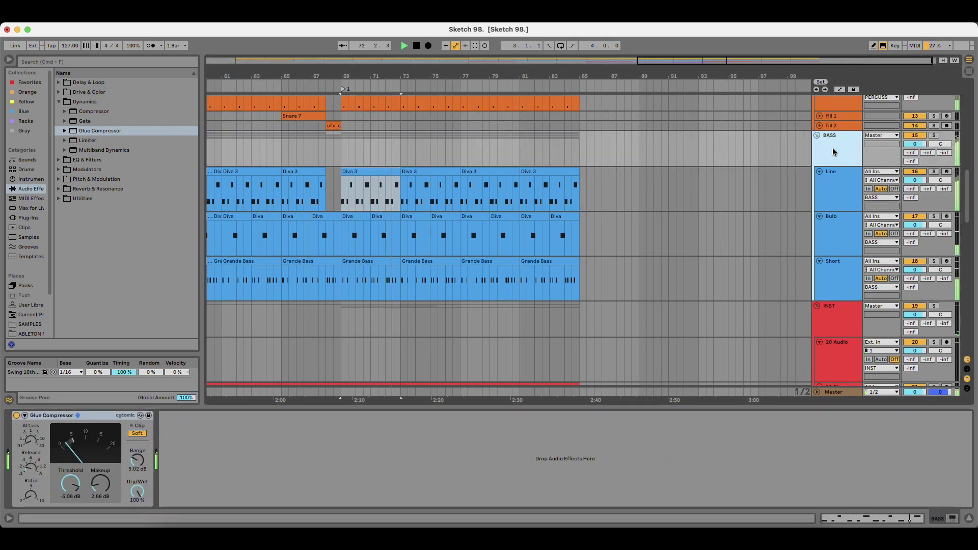
click(934, 136)
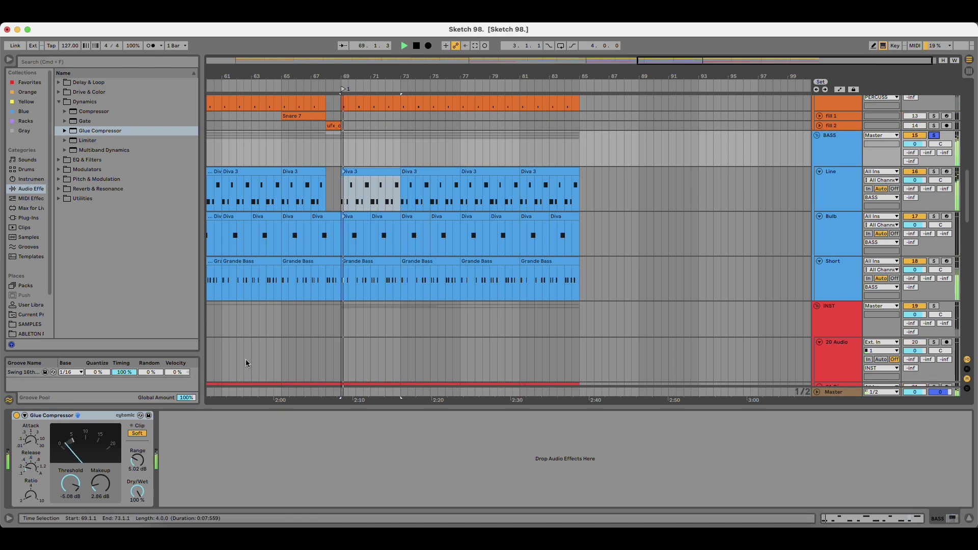
click(14, 420)
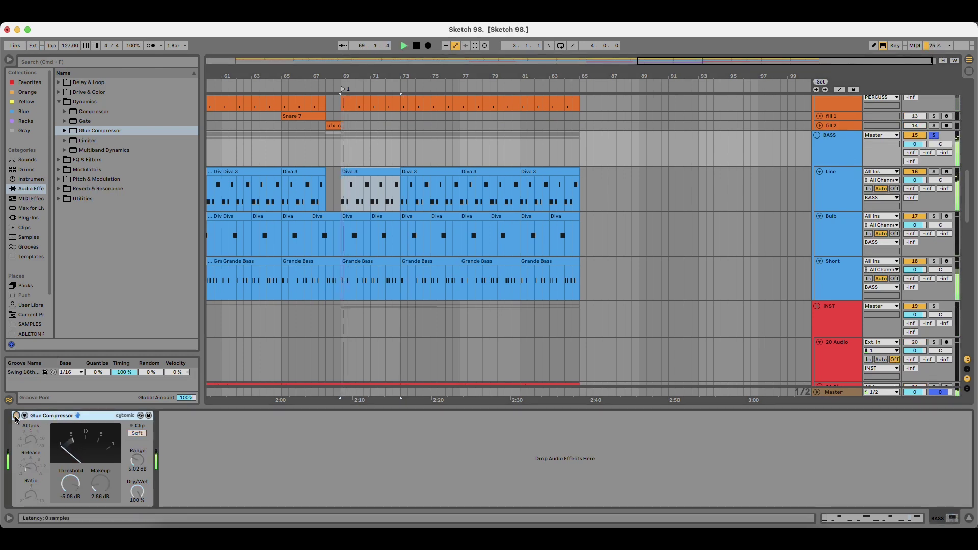
Lower the Short bass track's volume to -1.3 dB, unsolo the BASS group and replay the full mix from bar 69.
drag(923, 270, 924, 276)
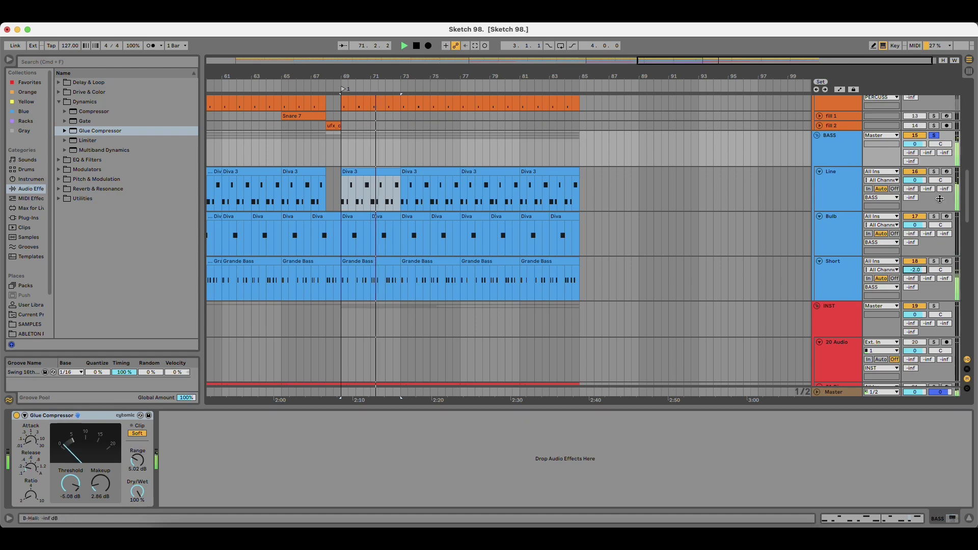
click(934, 135)
key(space)
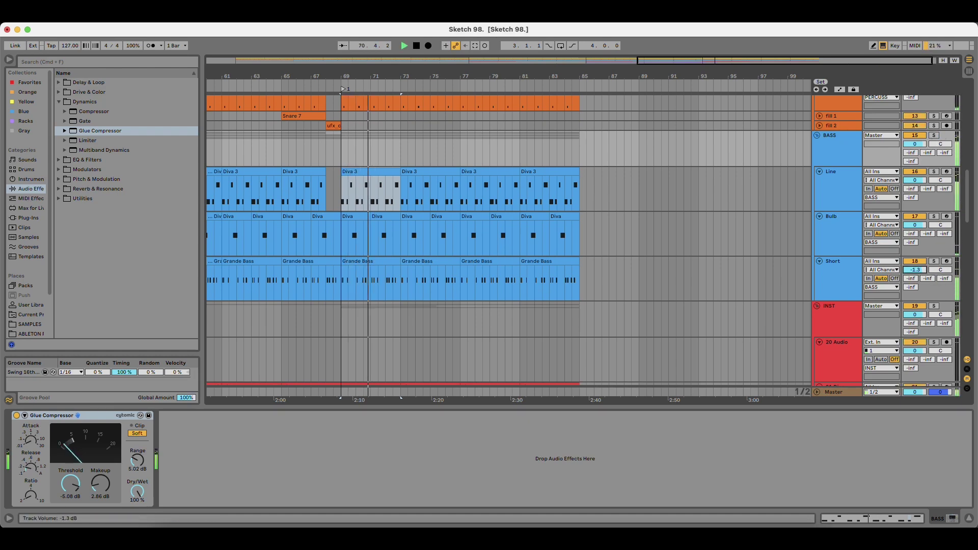
scroll(351, 263, down, 3)
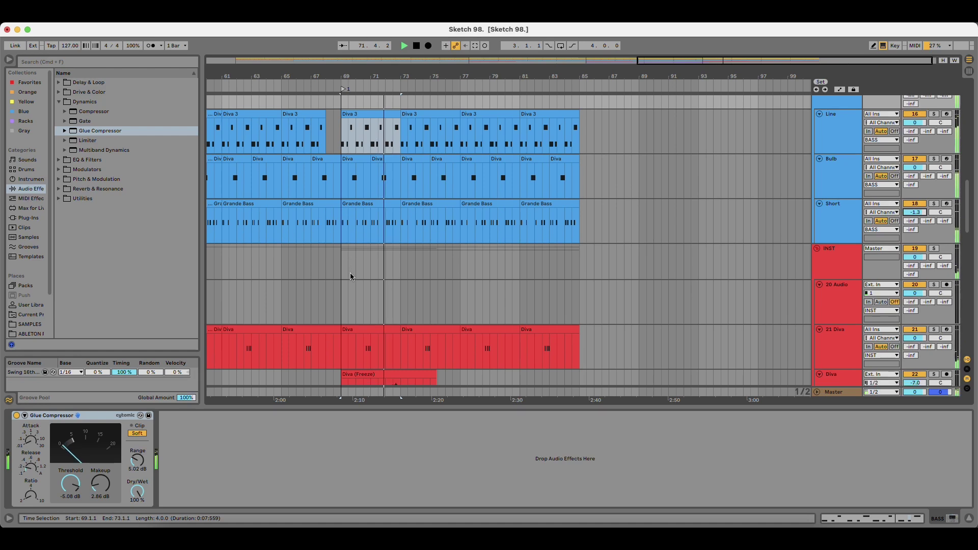
scroll(350, 277, down, 3)
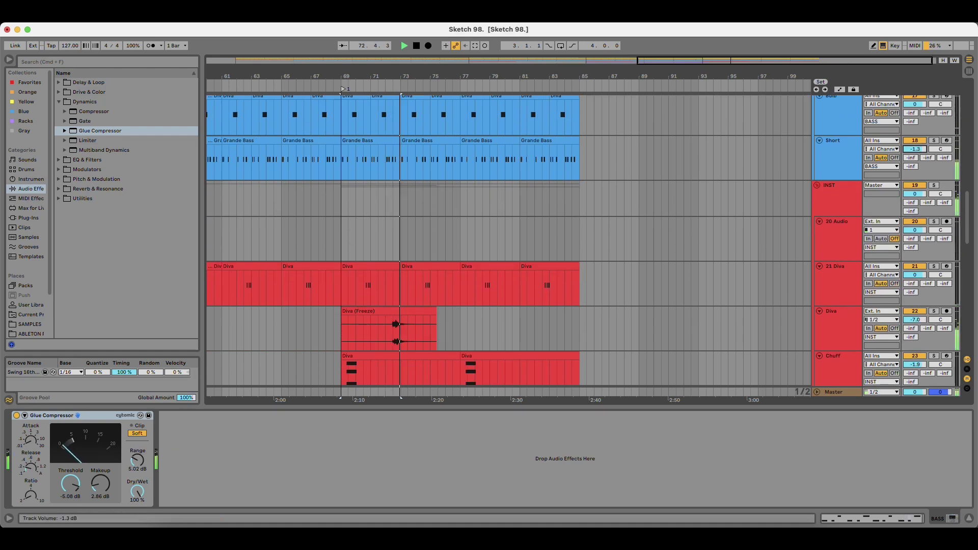
scroll(385, 266, down, 5)
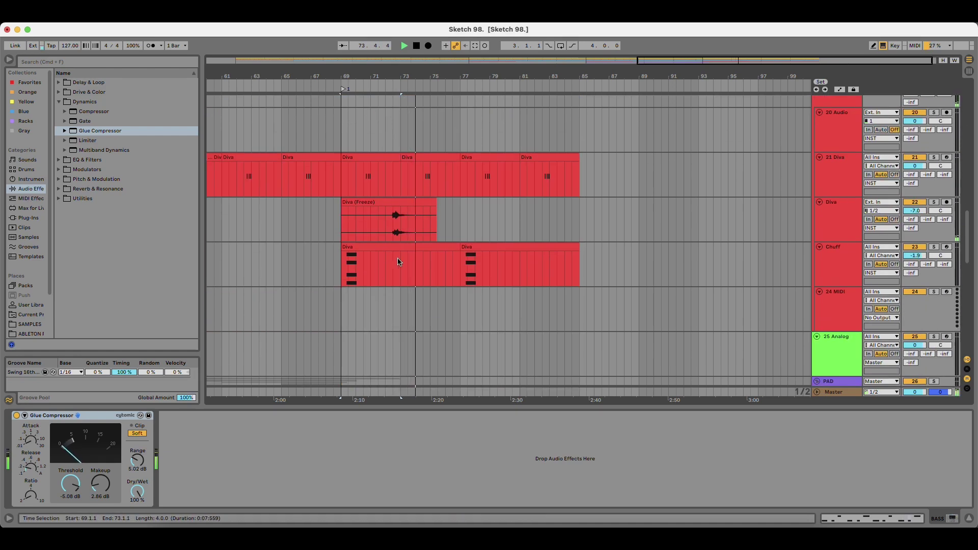
Duplicate the Diva (Freeze) audio clip on track 22 so the copy starts at bar 77.
drag(372, 205, 490, 205)
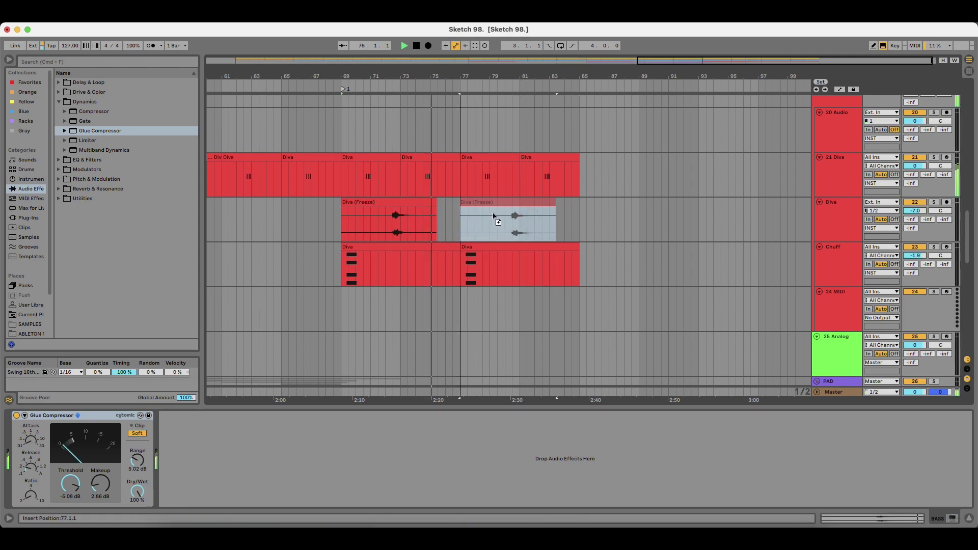
Load the Massive synth plug-in onto the empty 24 MIDI track, with the insert mark at bar 69.
scroll(334, 294, down, 2)
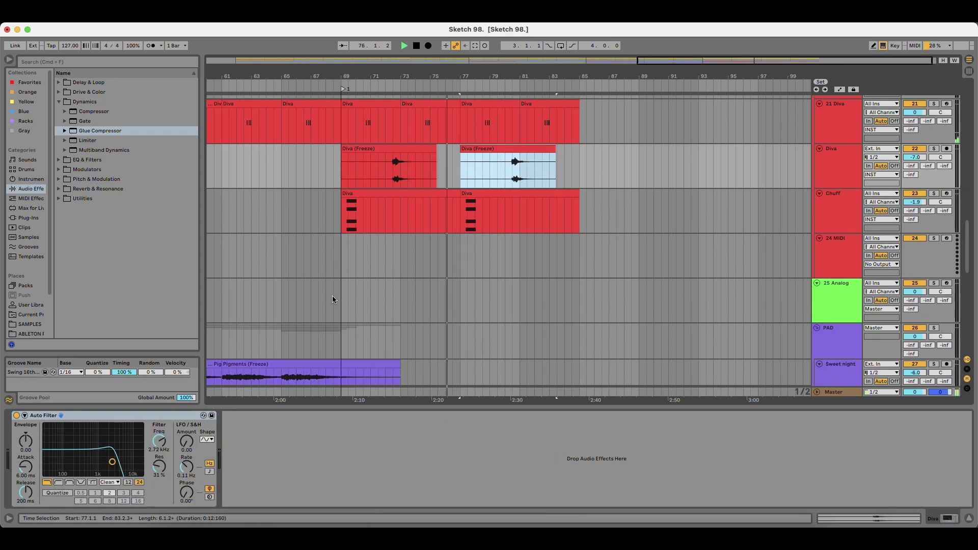
click(341, 250)
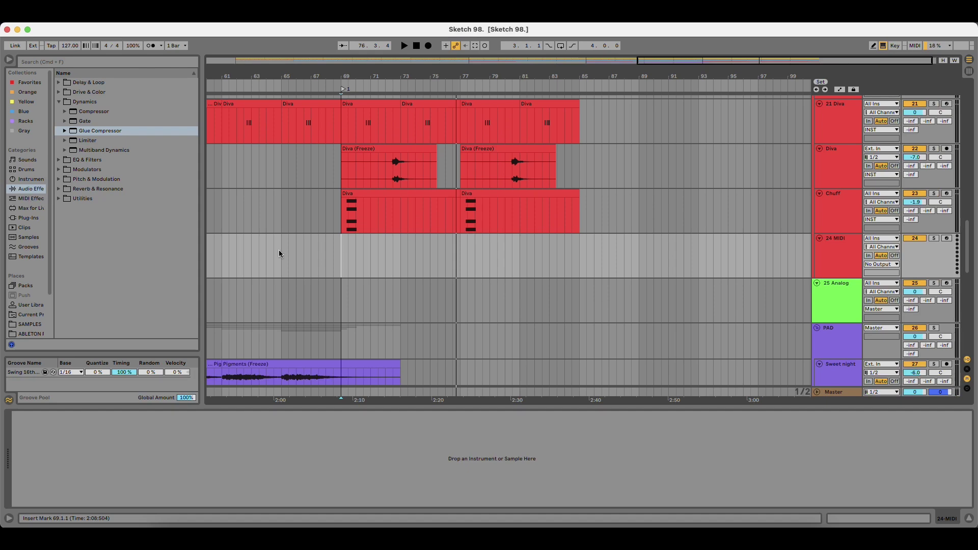
click(28, 217)
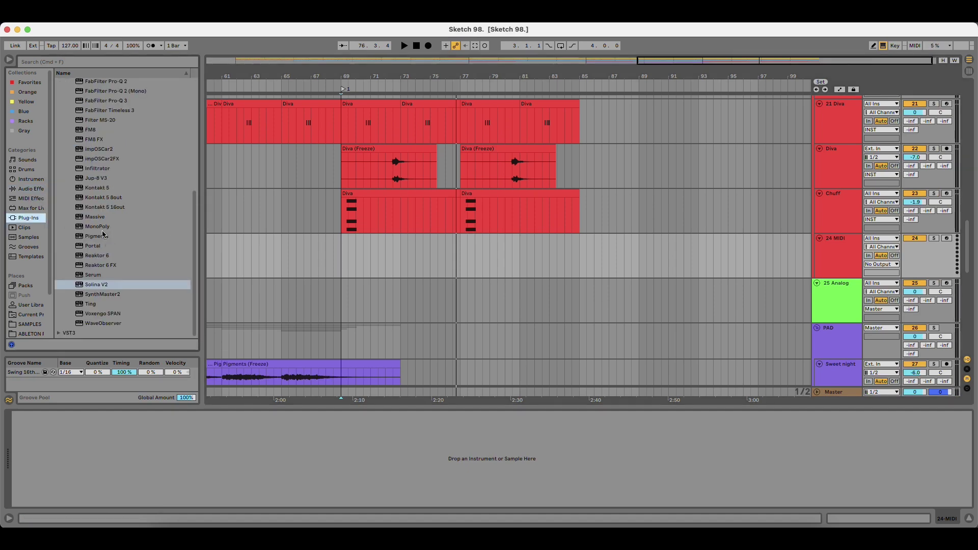
click(101, 217)
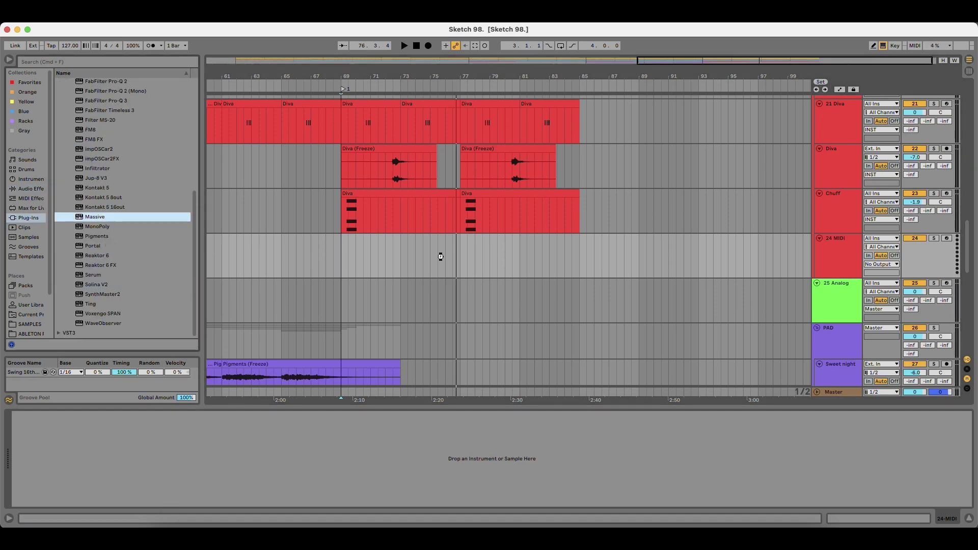
drag(440, 256, 441, 256)
Load the ARP_PAD_1 sound into Massive from the personal MASSIVE folder within PRESETS on the KINGSTON drive.
click(207, 75)
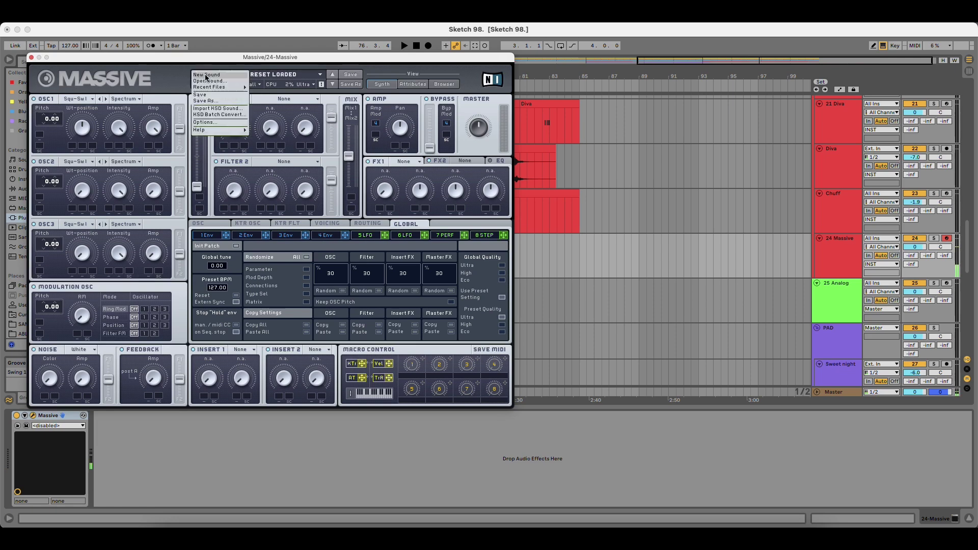
click(208, 81)
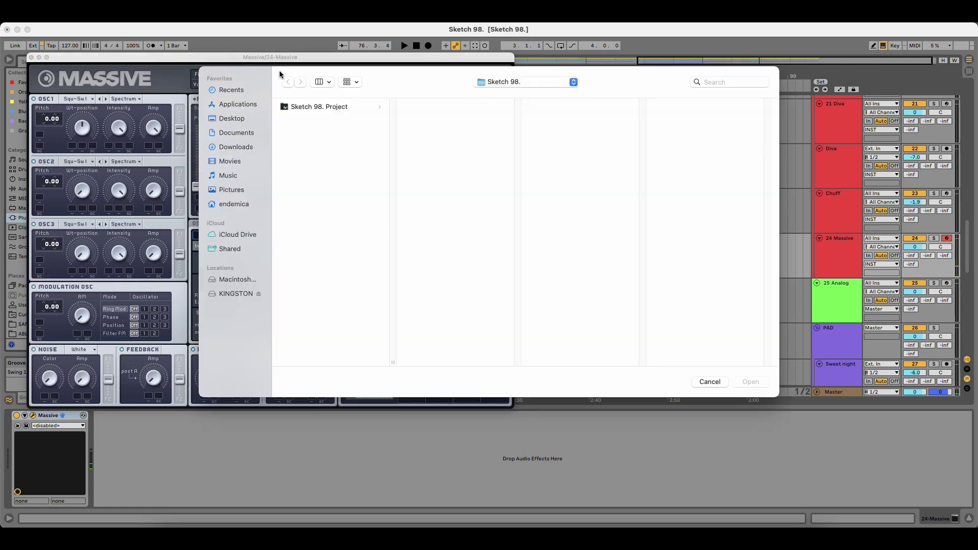
click(236, 294)
click(320, 153)
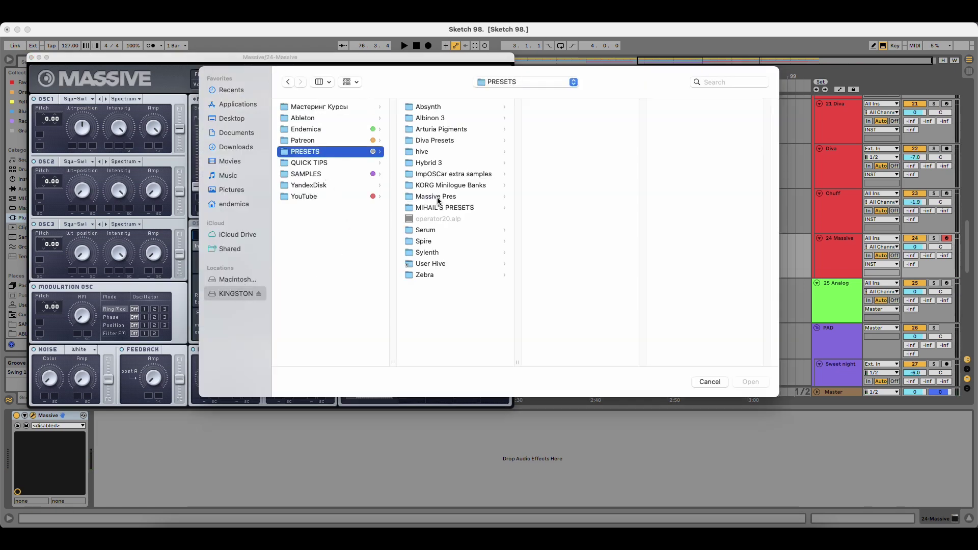
click(454, 208)
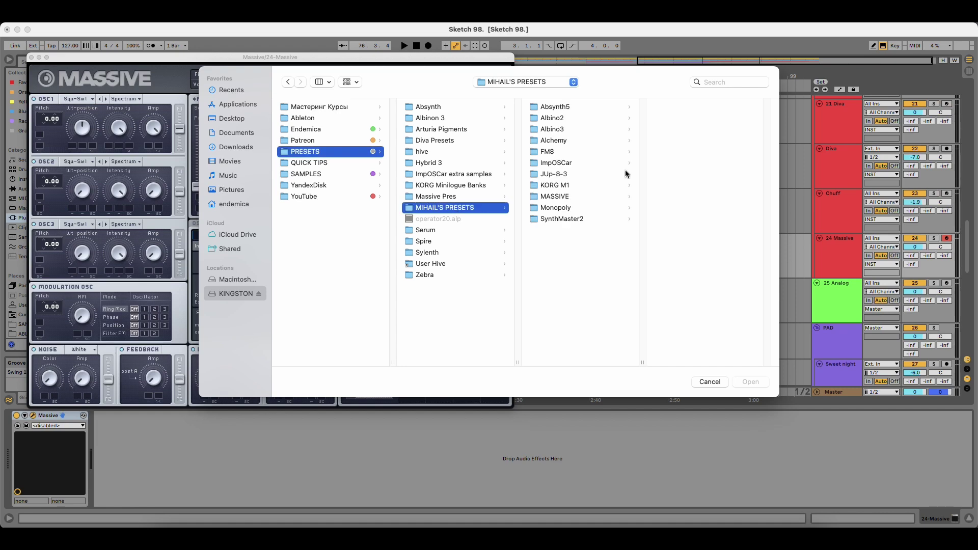
click(552, 197)
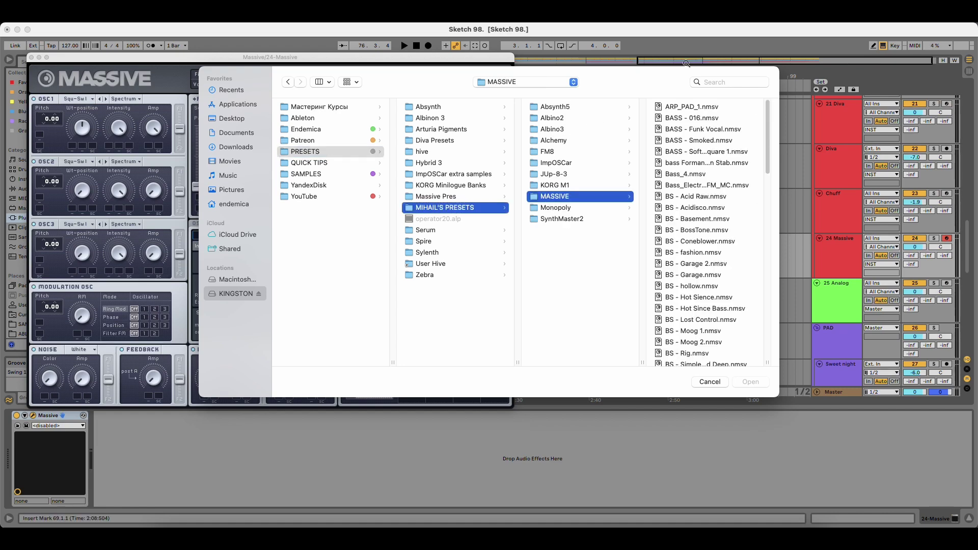
drag(632, 79, 457, 79)
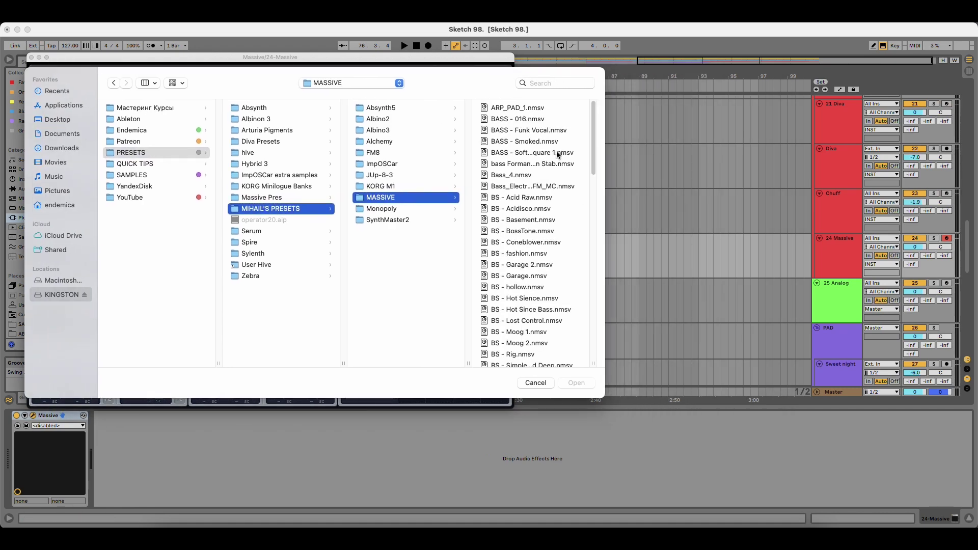
double_click(522, 108)
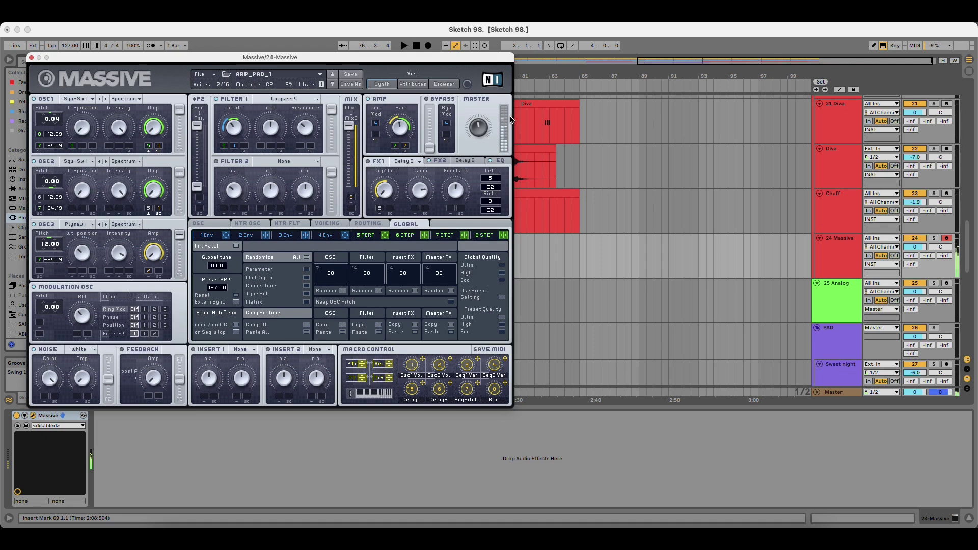
Try the BS - Acid Raw sound in Massive, followed by the Chord_Melancholy sound.
click(207, 79)
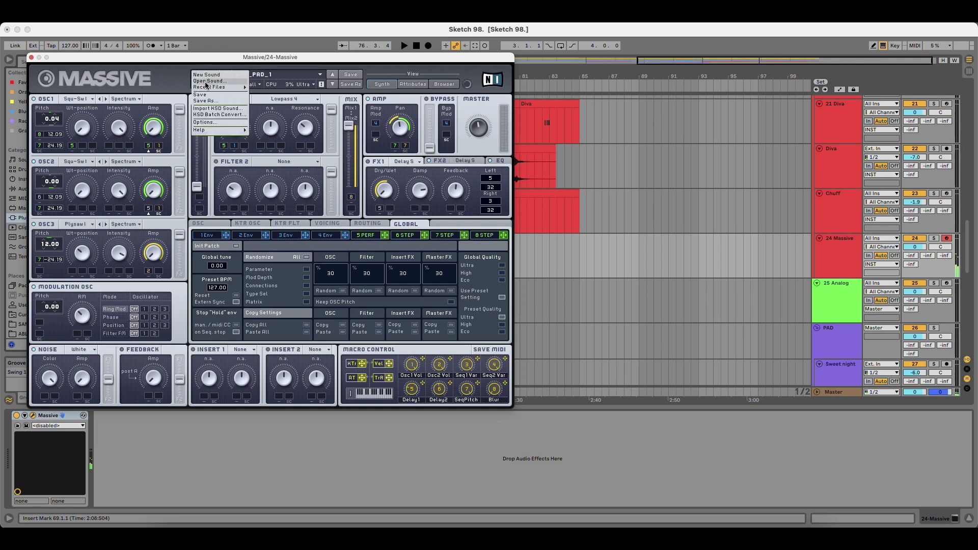
click(207, 87)
double_click(344, 198)
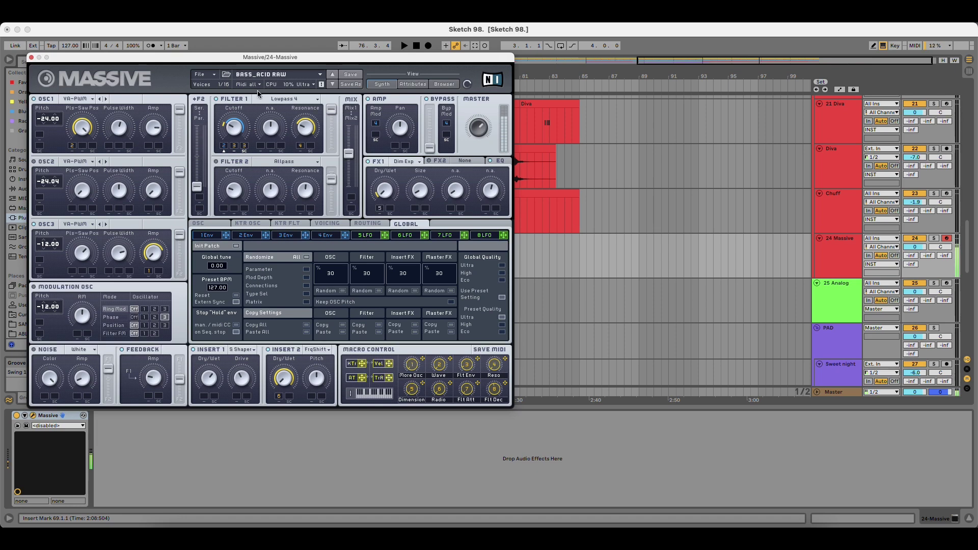
click(192, 75)
click(200, 86)
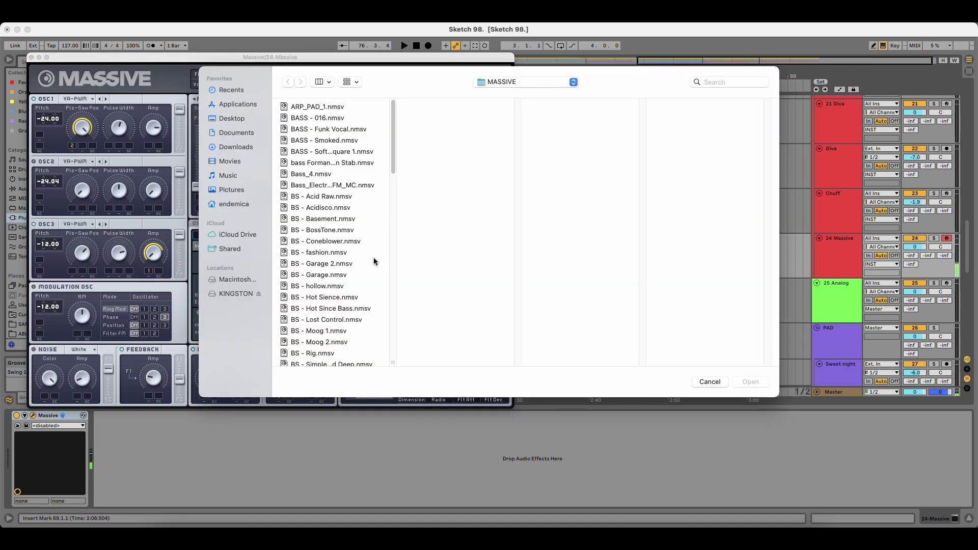
scroll(367, 279, down, 10)
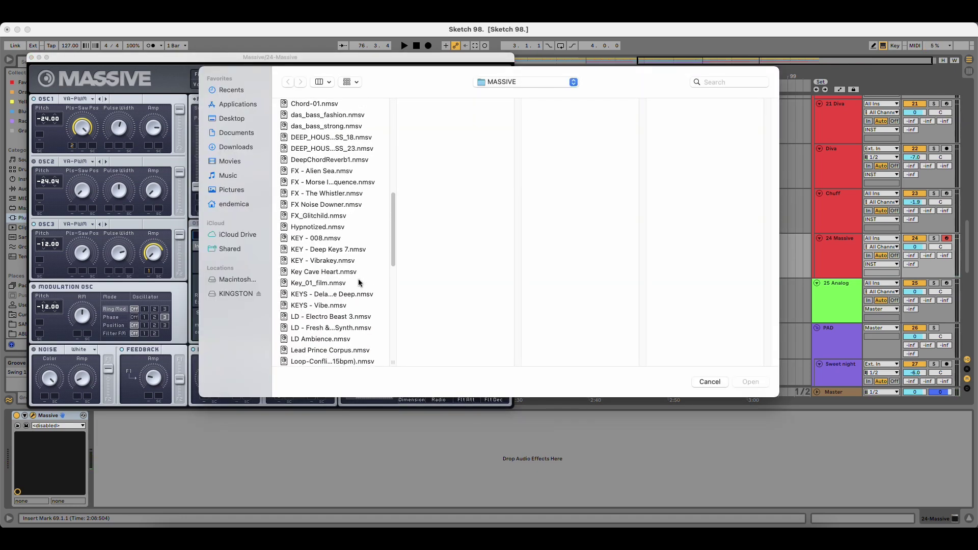
double_click(329, 216)
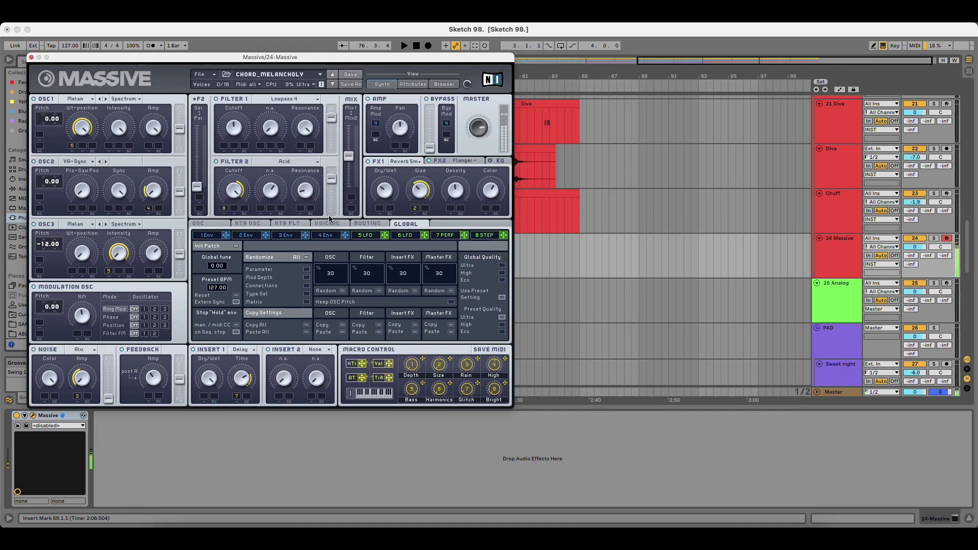
Try the Chord_nightfall sound in Massive.
click(196, 75)
click(208, 80)
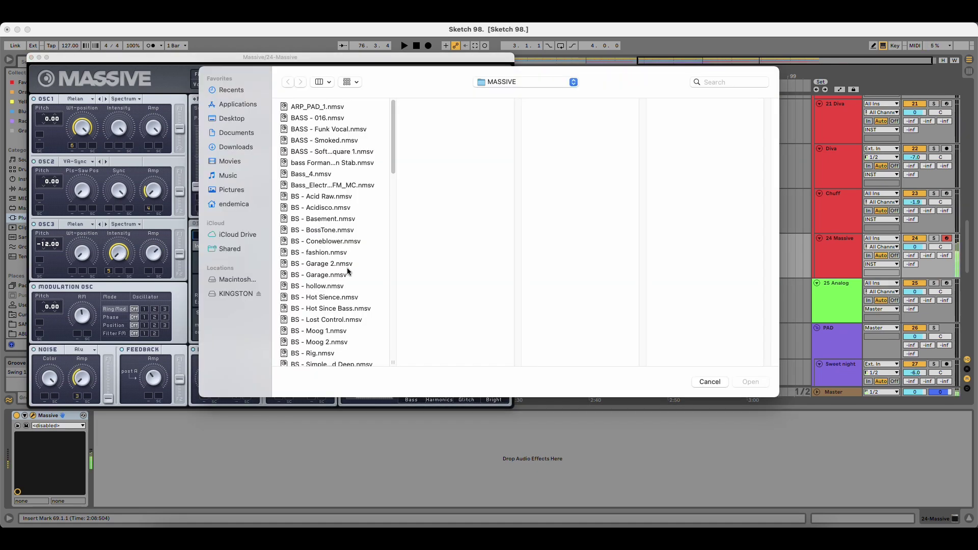
scroll(349, 271, down, 6)
double_click(337, 308)
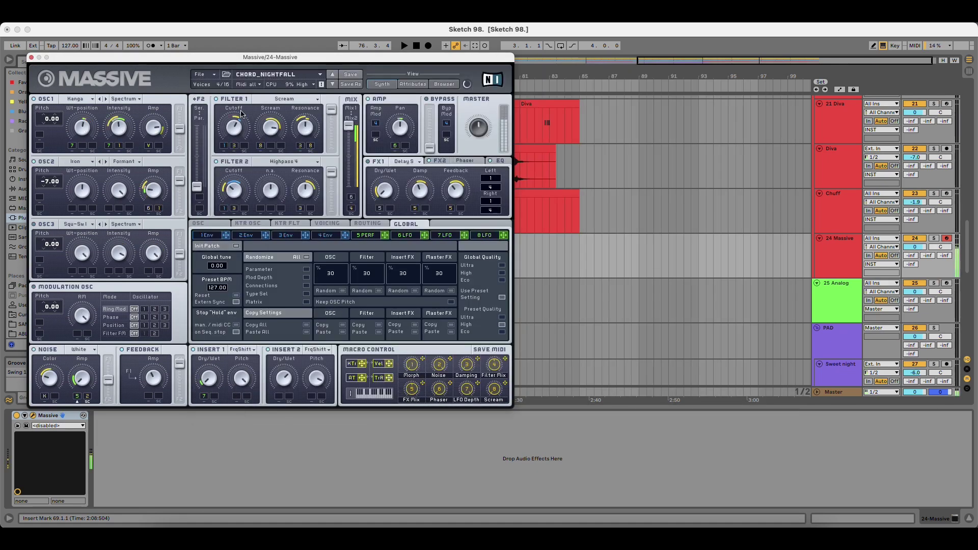
Try the Chord-01 sound in Massive.
click(208, 77)
click(210, 86)
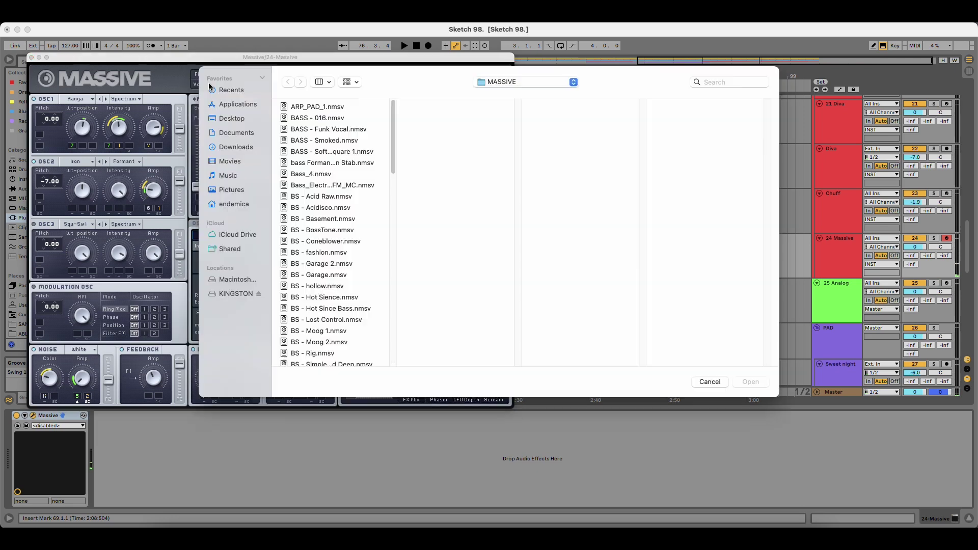
scroll(315, 306, down, 10)
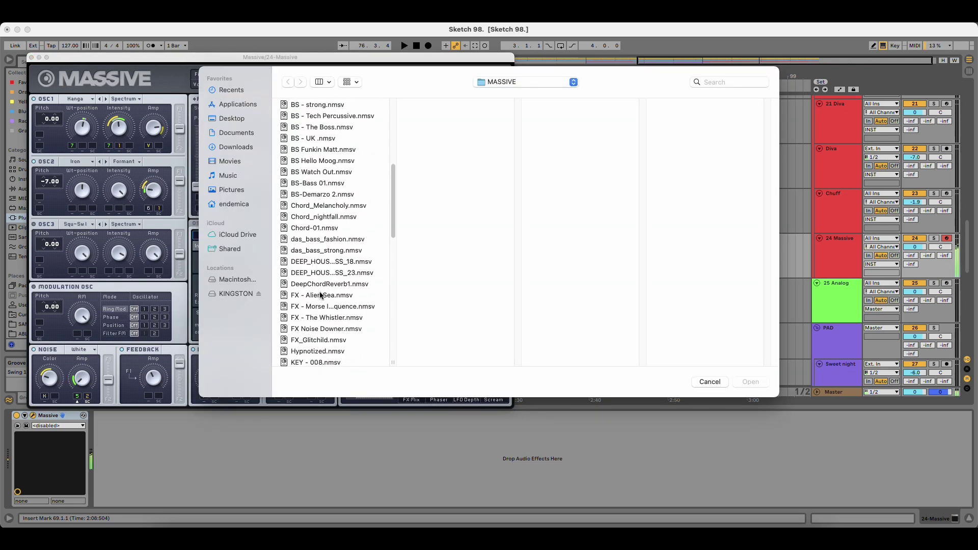
double_click(314, 228)
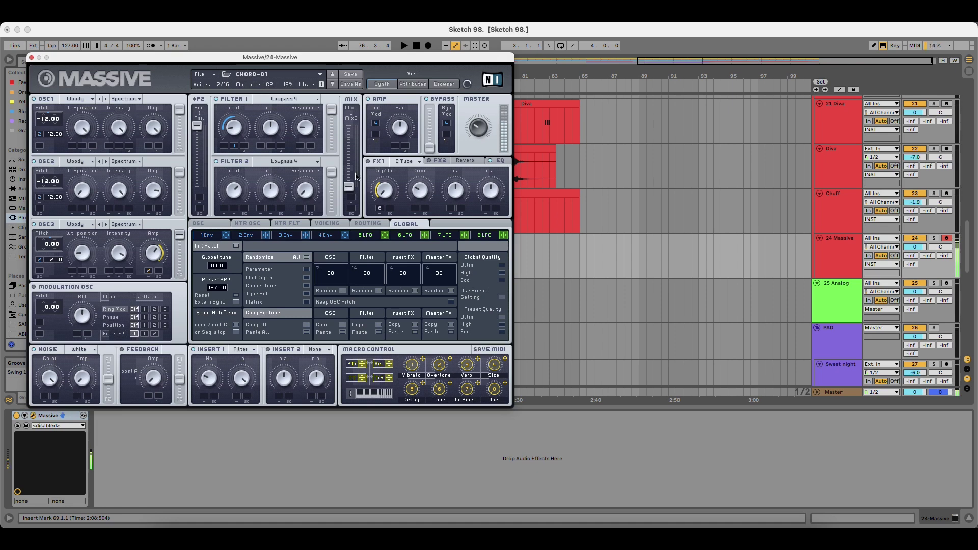
Uncover the arrangement and audition the Chord-01 sound against playback from bar 69.
drag(382, 58, 363, 277)
click(346, 249)
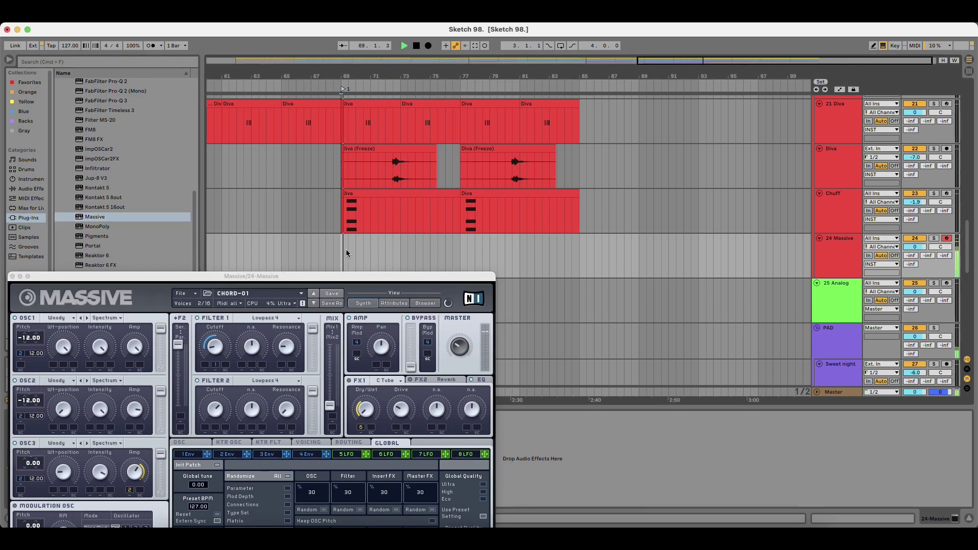
key(space)
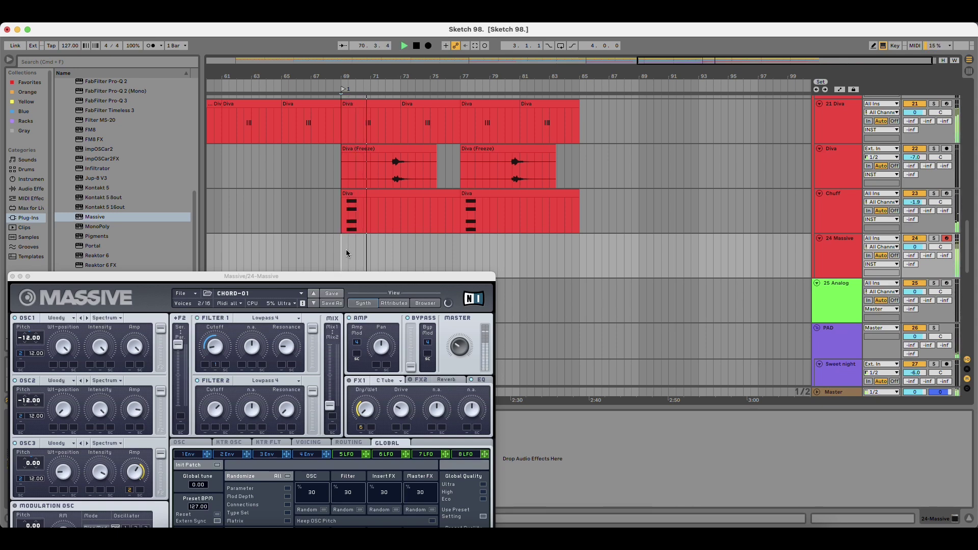
key(space)
key(space)
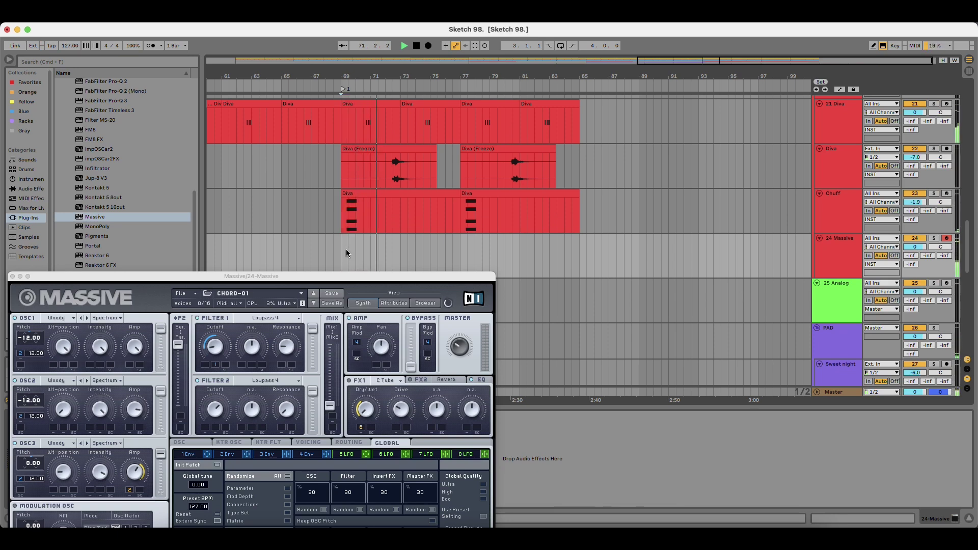
key(space)
Try the Hypnotized sound in Massive in place of Chord-01.
drag(320, 277, 378, 226)
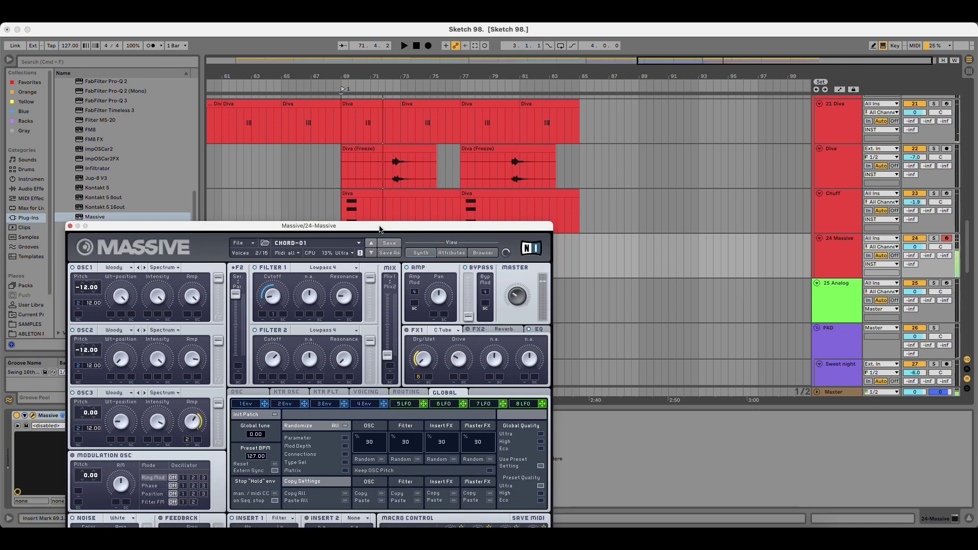
click(245, 243)
click(259, 259)
scroll(320, 308, down, 10)
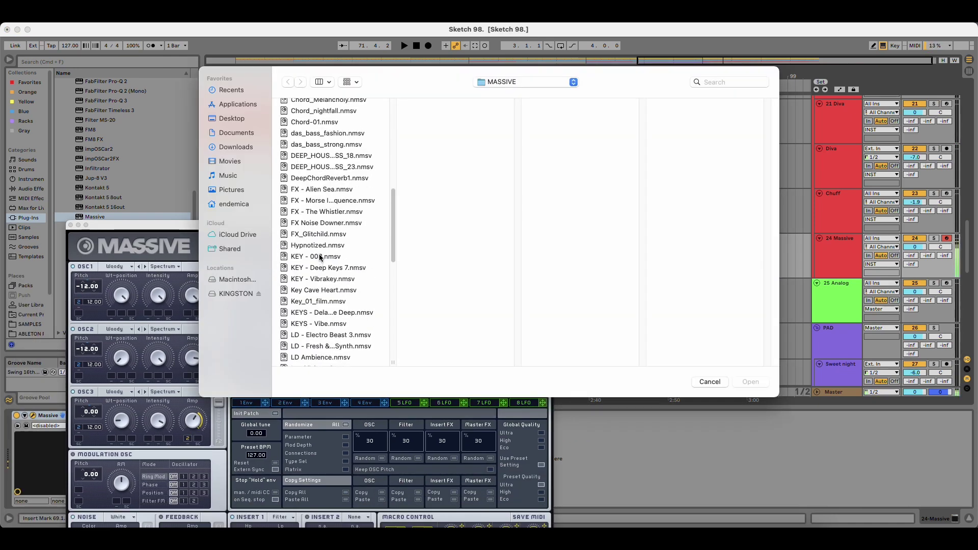
double_click(318, 245)
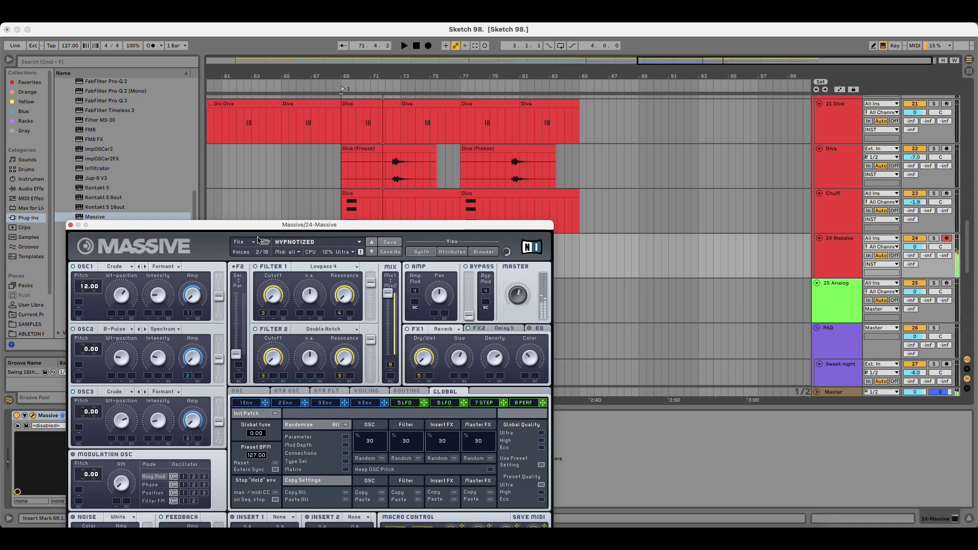
Try the KEY - 008 sound in Massive and play the arrangement briefly from bar 69.
click(244, 242)
click(260, 259)
scroll(331, 306, down, 10)
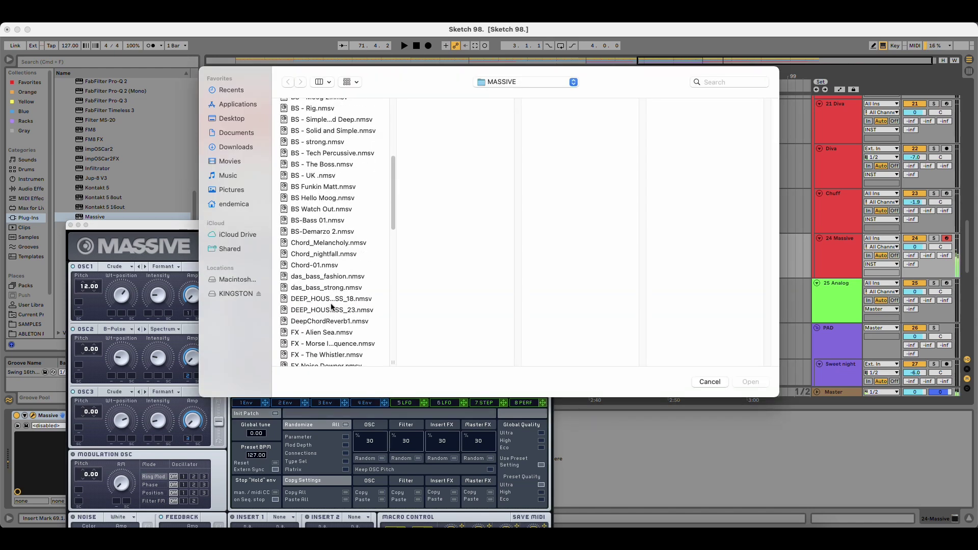
scroll(331, 305, down, 3)
scroll(331, 310, down, 5)
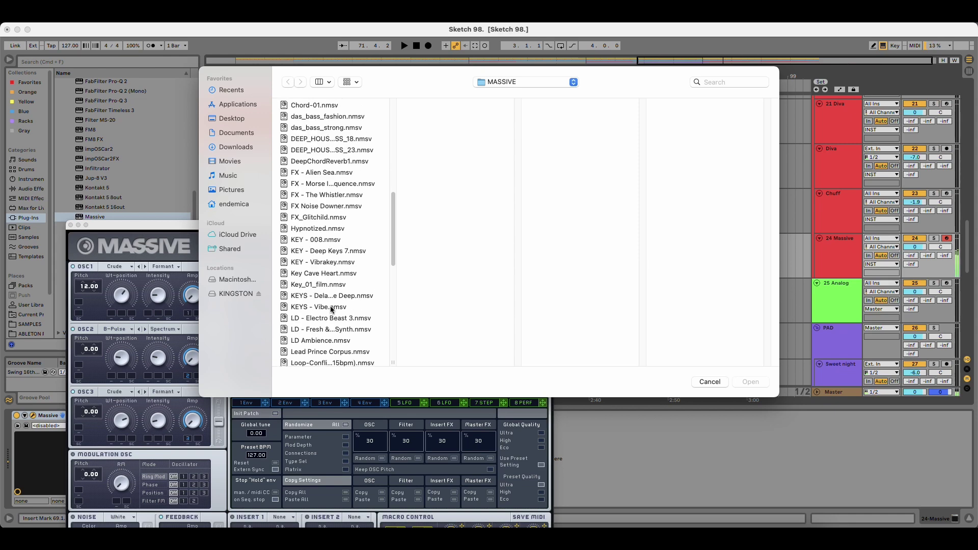
double_click(318, 244)
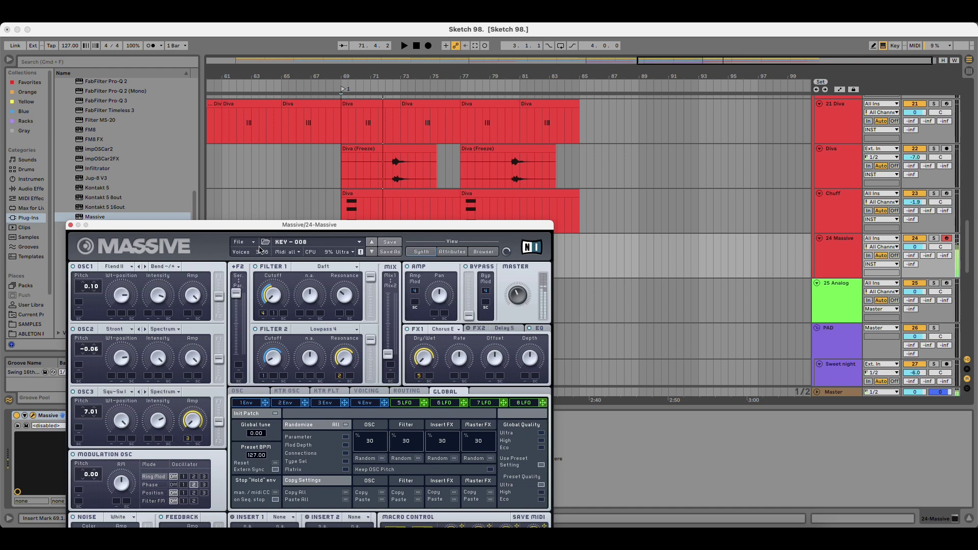
key(space)
Load the SYN - Chord 1 sound into Massive from the MASSIVE preset folder.
click(249, 243)
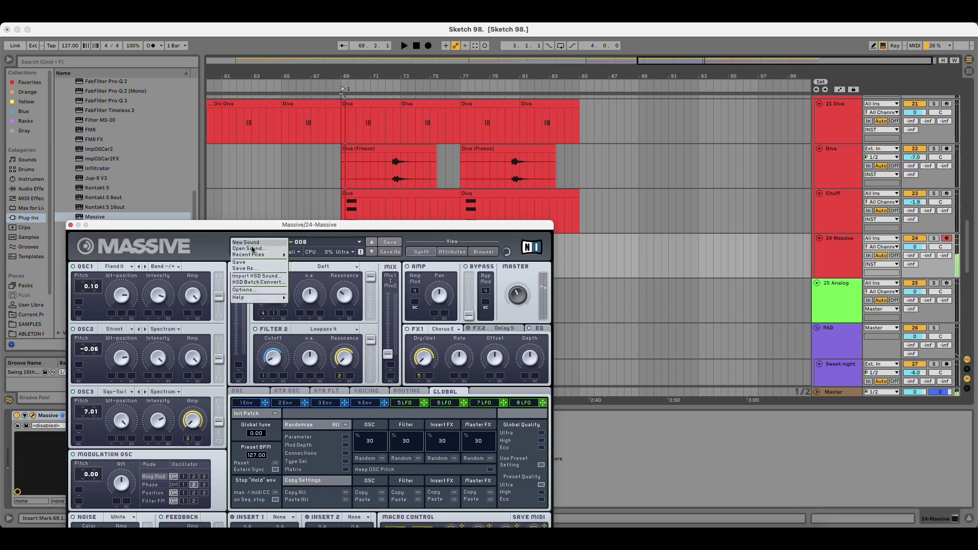
click(253, 251)
scroll(371, 250, down, 10)
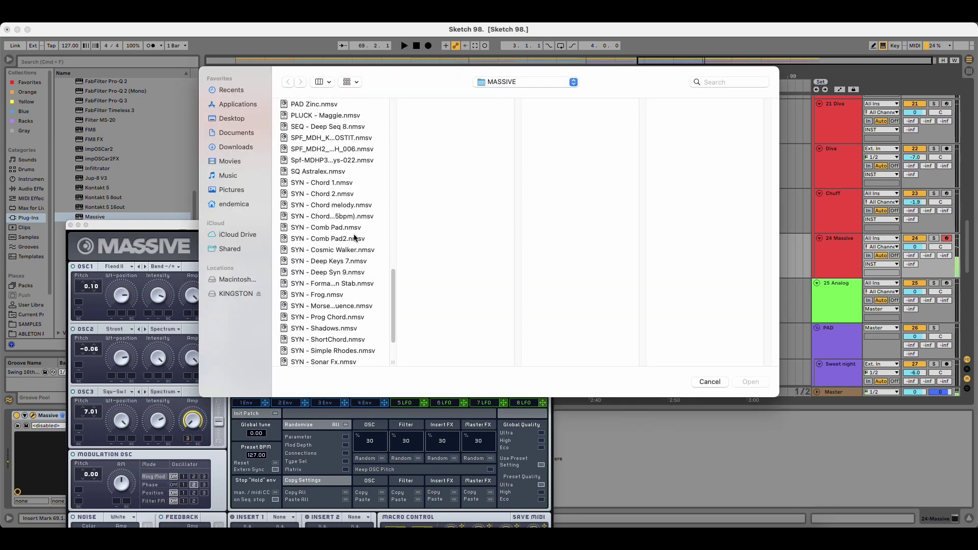
click(328, 184)
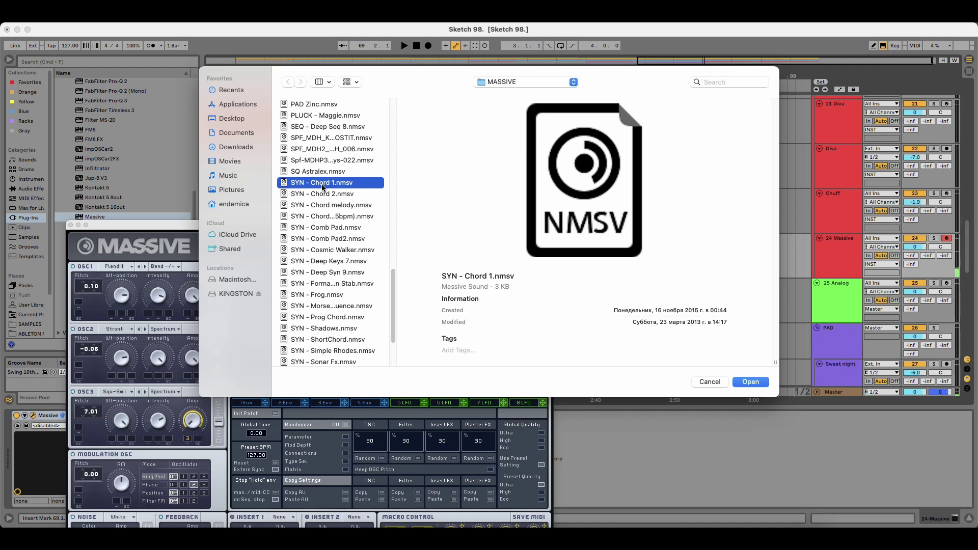
double_click(322, 185)
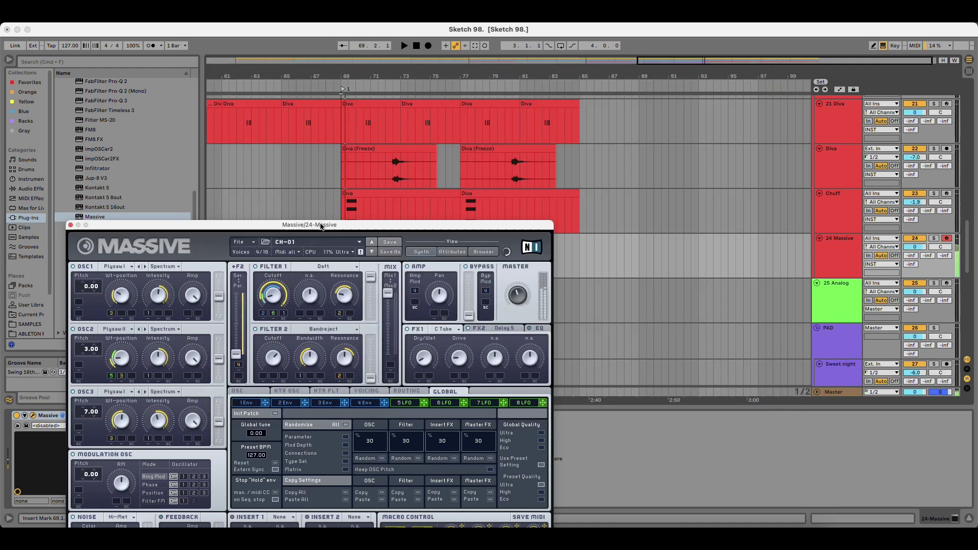
Uncover the arrangement and audition Massive's CH-01 sound against playback from bar 69.
drag(321, 228, 284, 356)
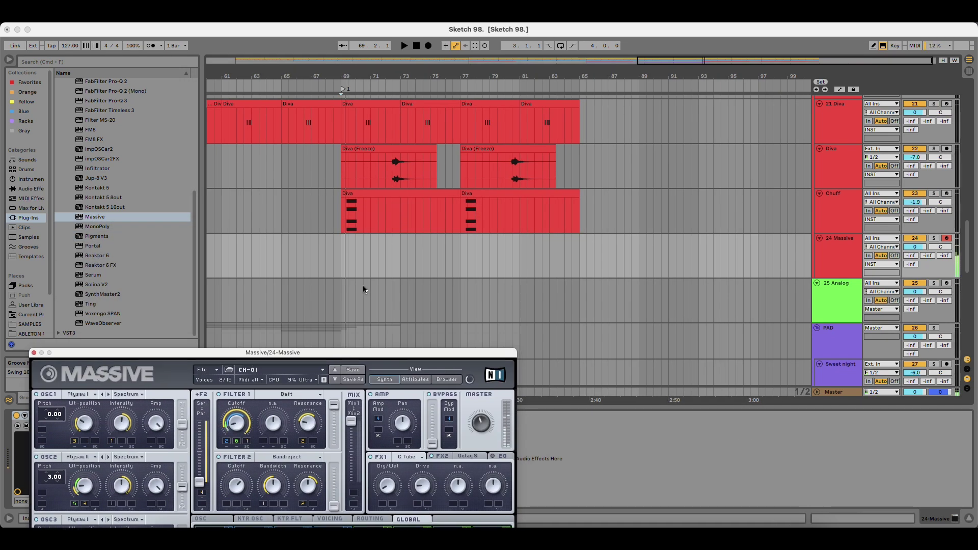
key(space)
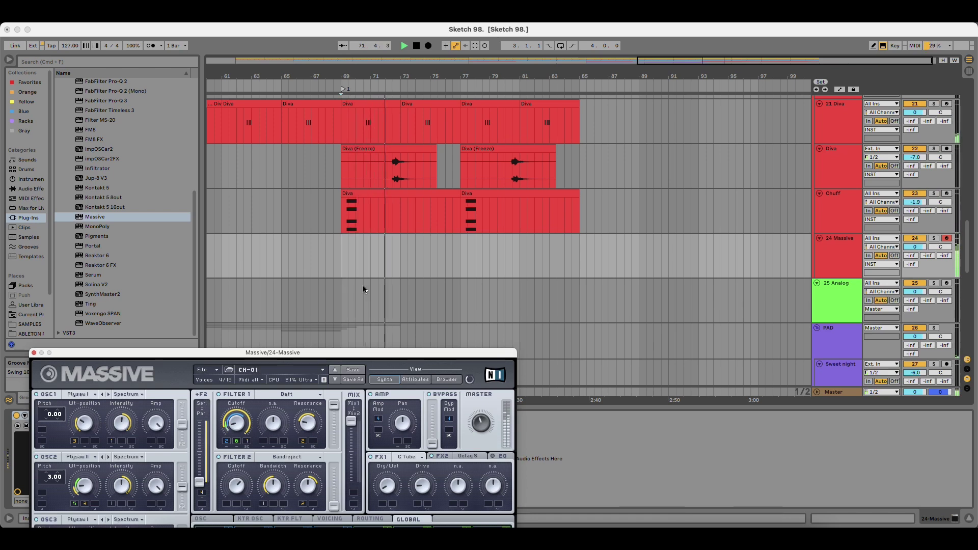
key(space)
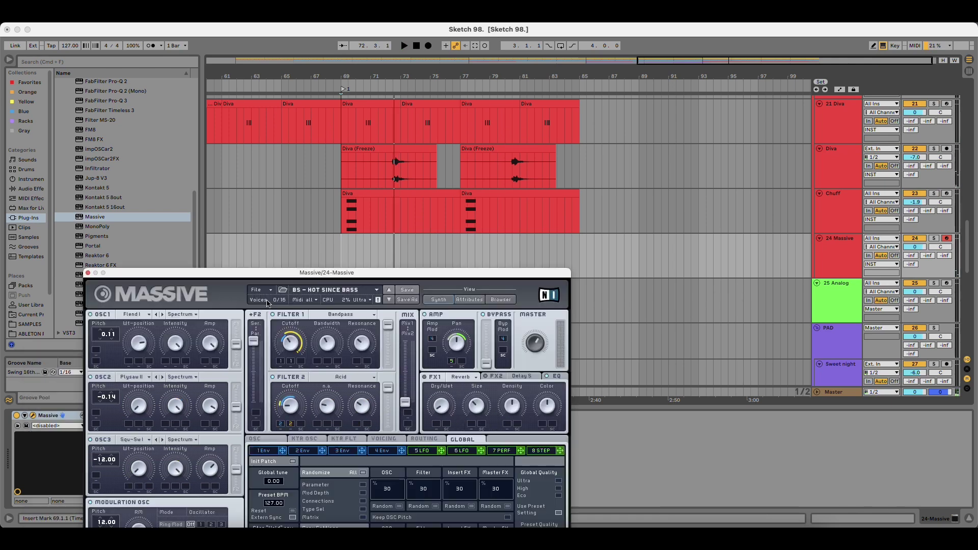
Record a phrase of about four bars from bar 69 with Massive's BS - HOT SINCE BASS sound.
click(89, 273)
click(339, 254)
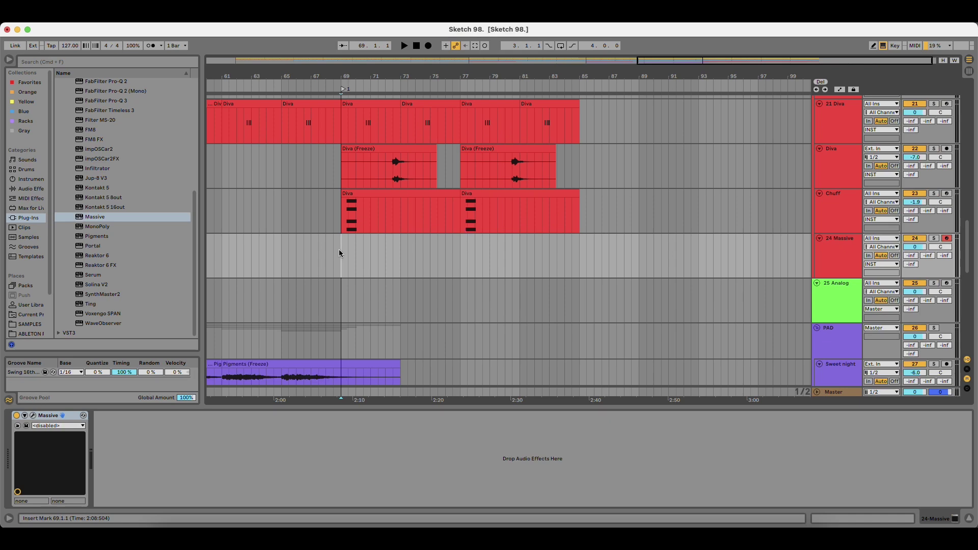
click(427, 46)
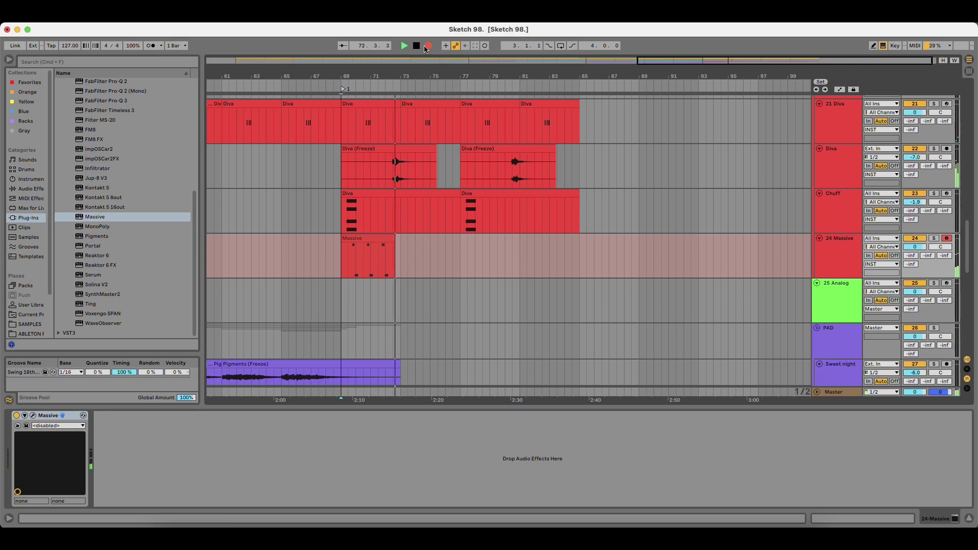
click(416, 45)
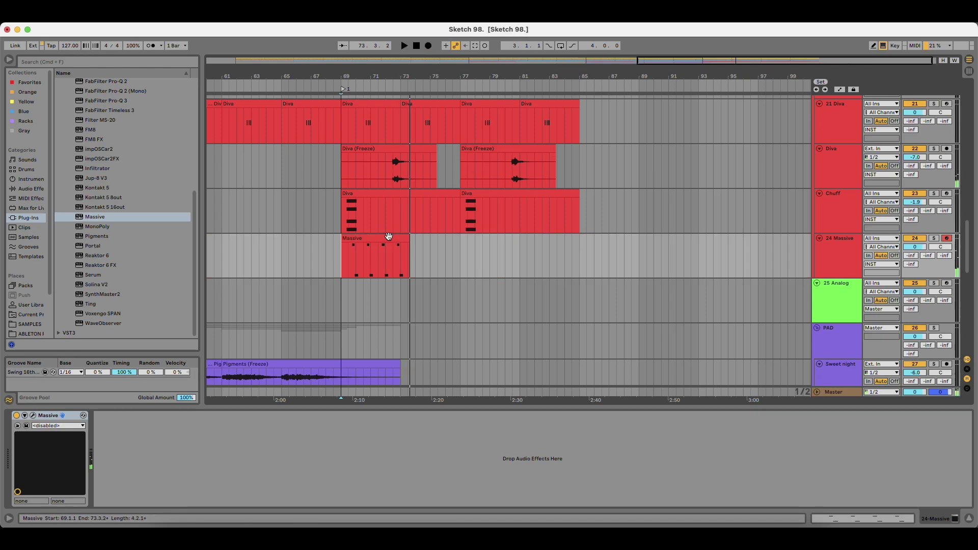
Open the newly recorded Massive clip for note editing and select all of its notes.
double_click(389, 237)
click(409, 455)
key(super+a)
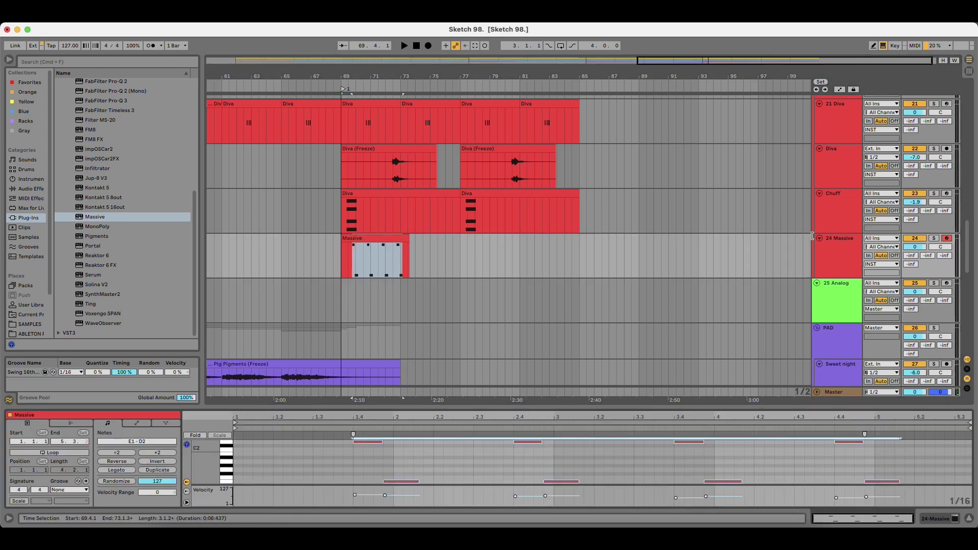
Move the Massive track up into the BASS group, directly below the Short track.
click(828, 250)
scroll(847, 297, up, 5)
drag(841, 341, 836, 124)
scroll(859, 198, up, 2)
Give the Massive track and its clip the bass group's blue color and rename the track Hot.
right_click(844, 174)
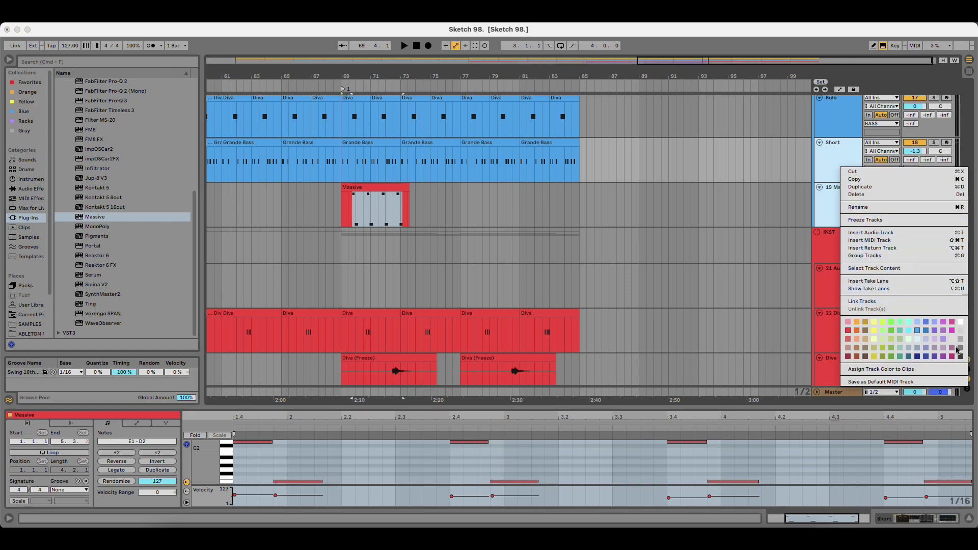
click(921, 331)
right_click(835, 197)
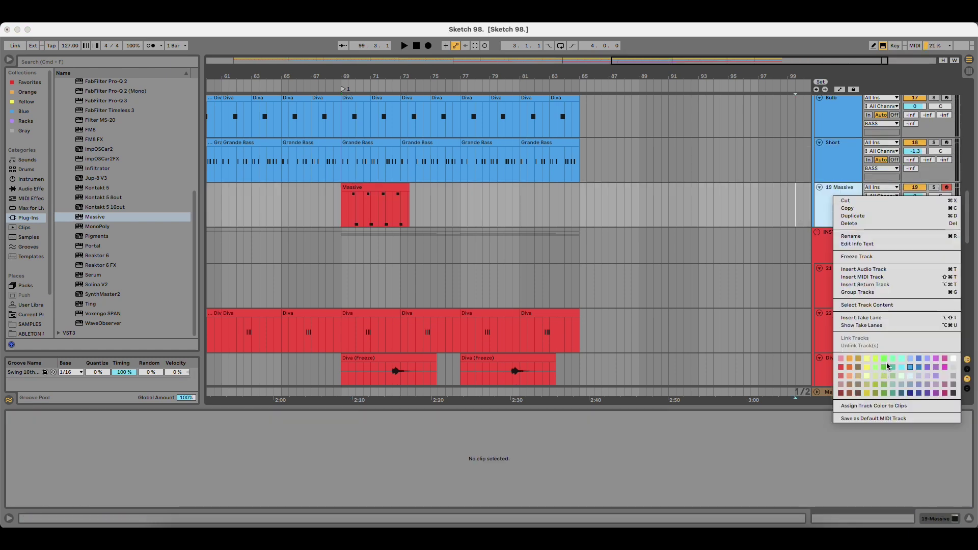
click(878, 407)
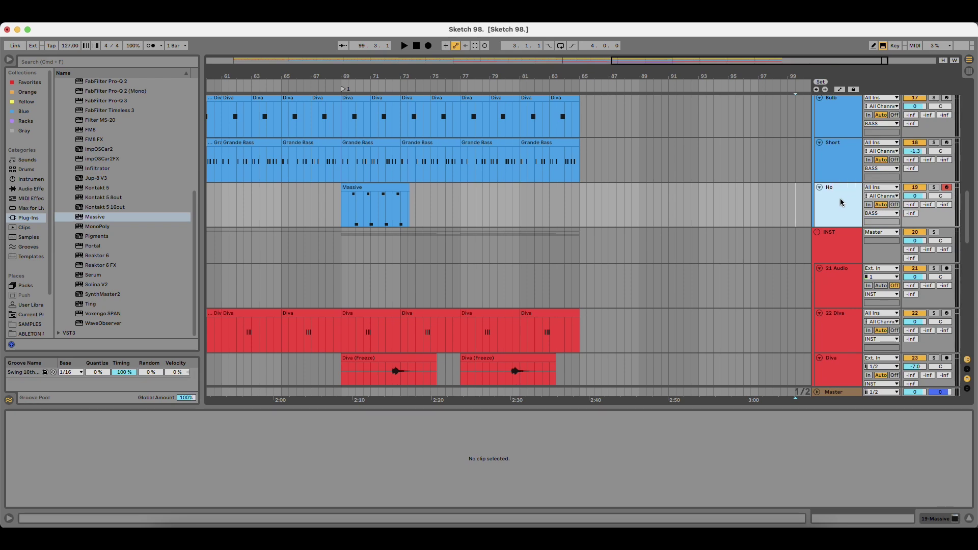
key(Return)
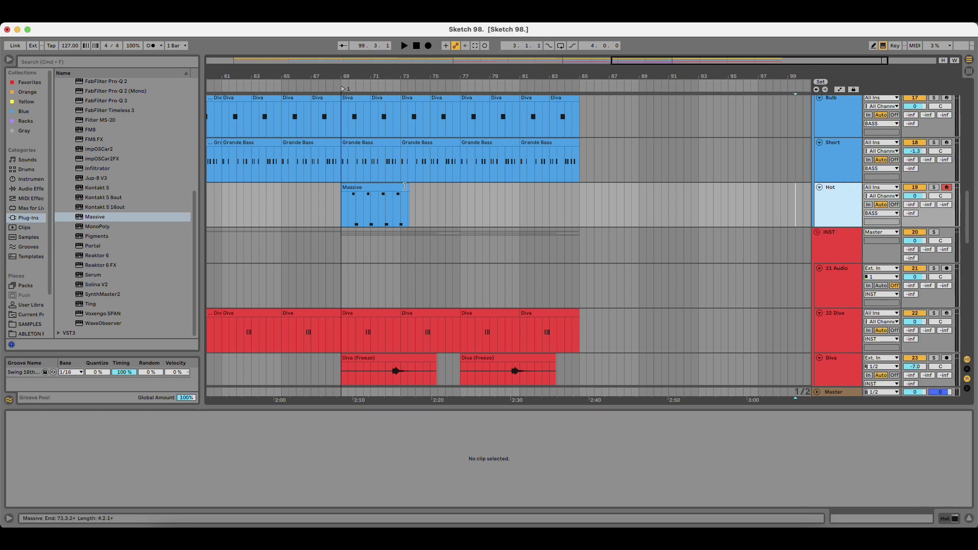
Trim the Hot clip to end at bar 73 and set its first D2 note's velocity to 67.
drag(409, 188, 401, 188)
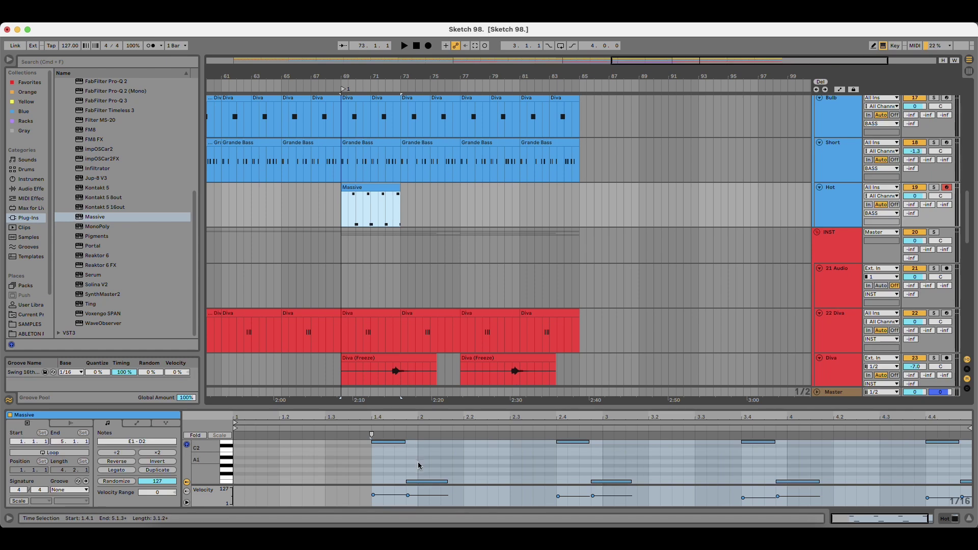
click(419, 210)
click(372, 206)
key(space)
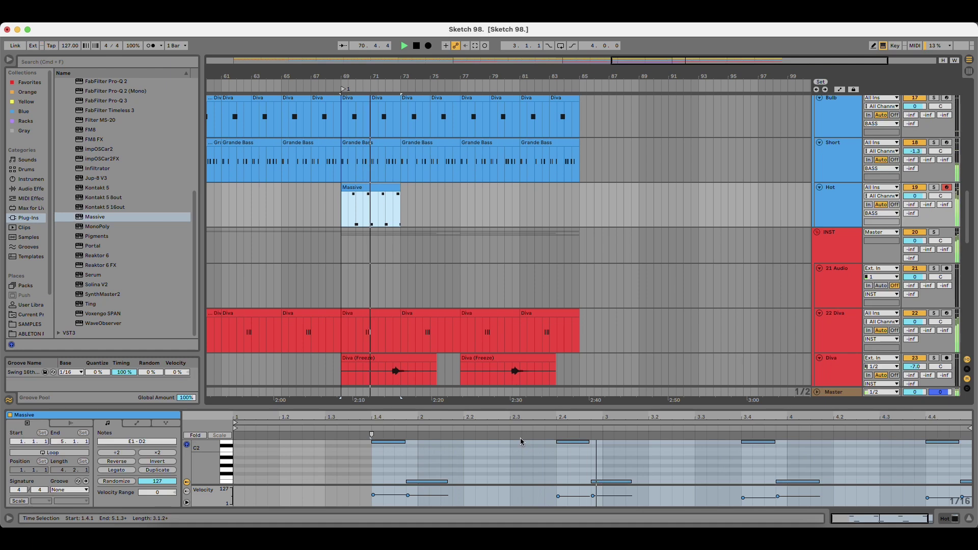
click(445, 484)
drag(373, 495, 373, 496)
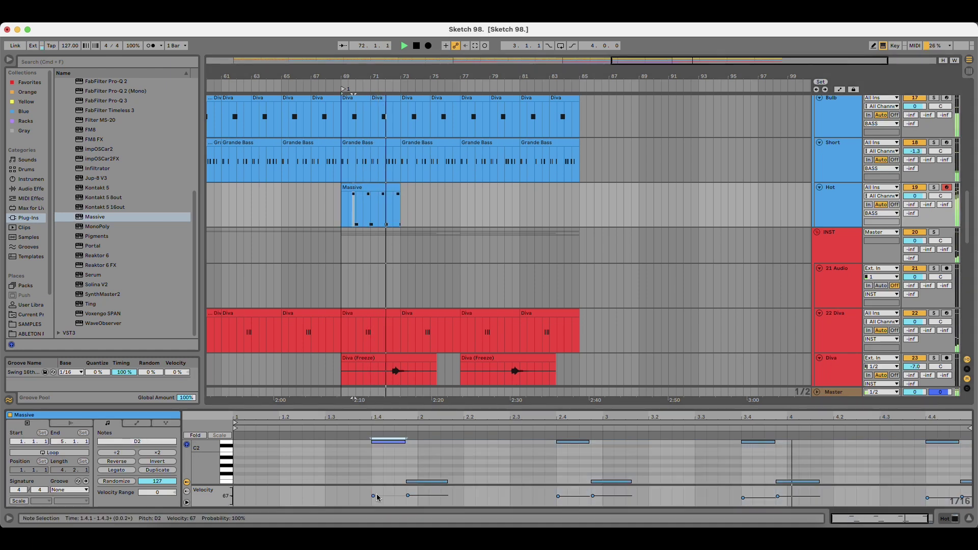
Freeze the Hot track and flatten it to audio.
right_click(844, 200)
click(877, 262)
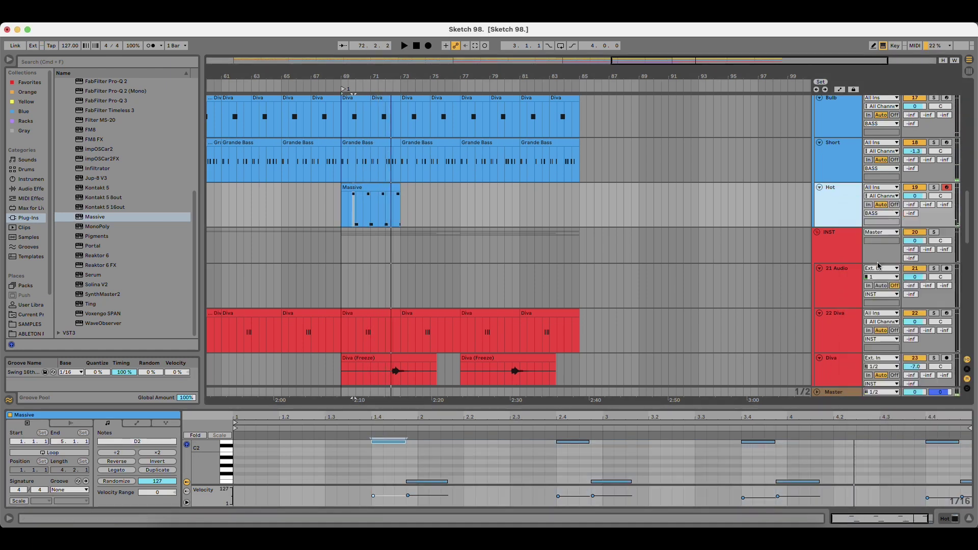
right_click(850, 205)
click(859, 257)
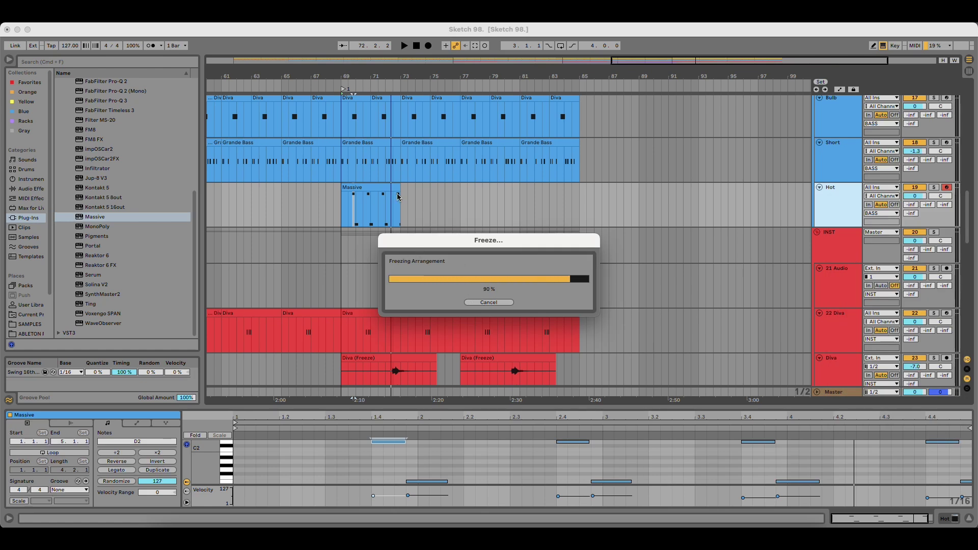
right_click(827, 195)
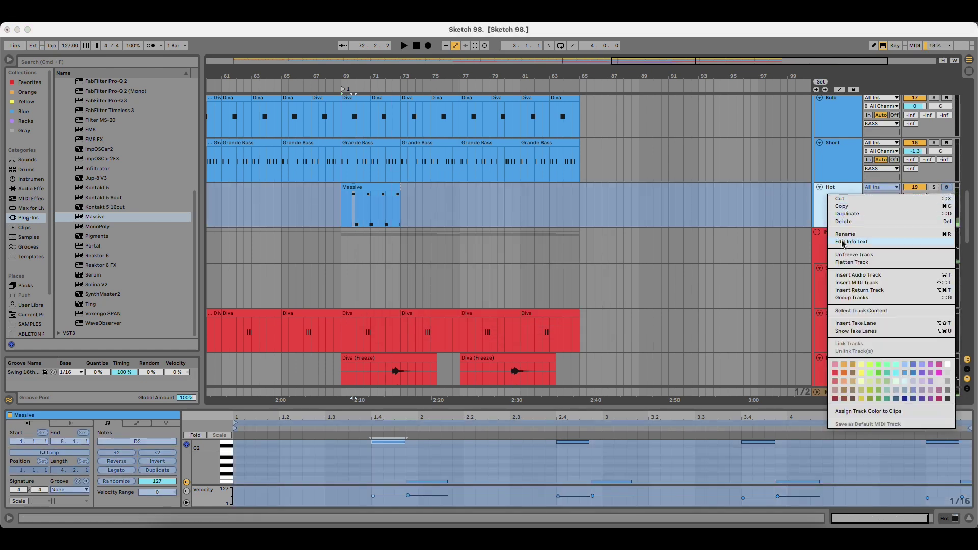
click(851, 262)
Play from just before bar 69 and duplicate the flattened Hot clip three times to fill up to bar 85.
key(space)
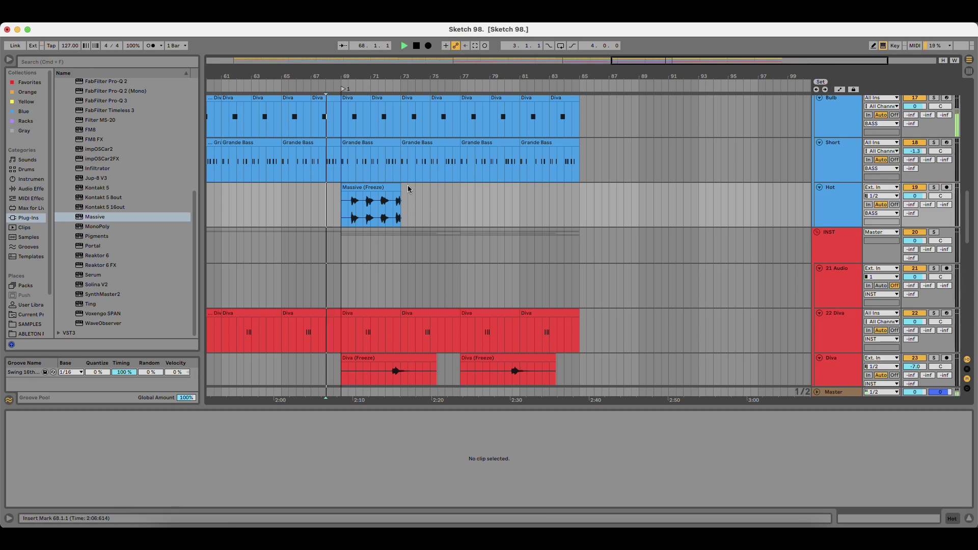
key(super+d)
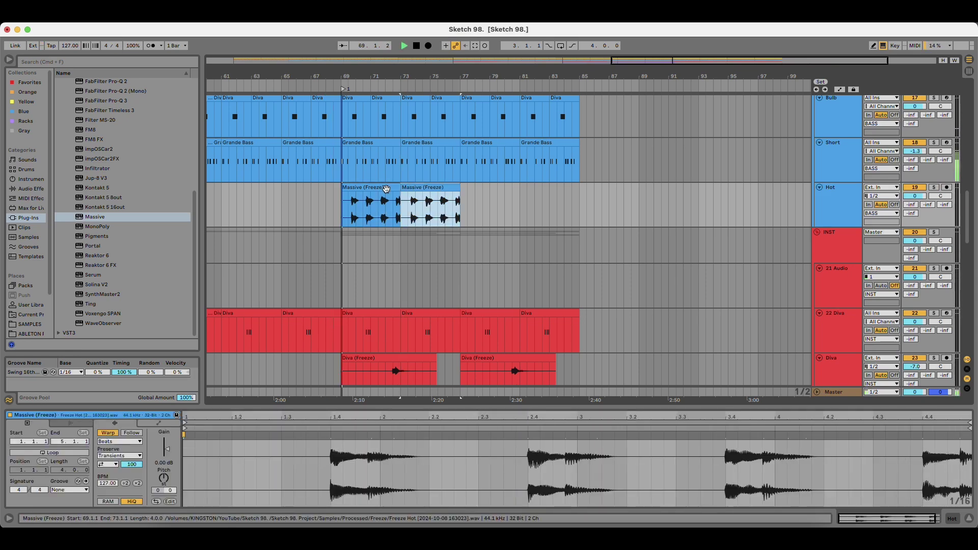
key(super+d)
key(super+d)
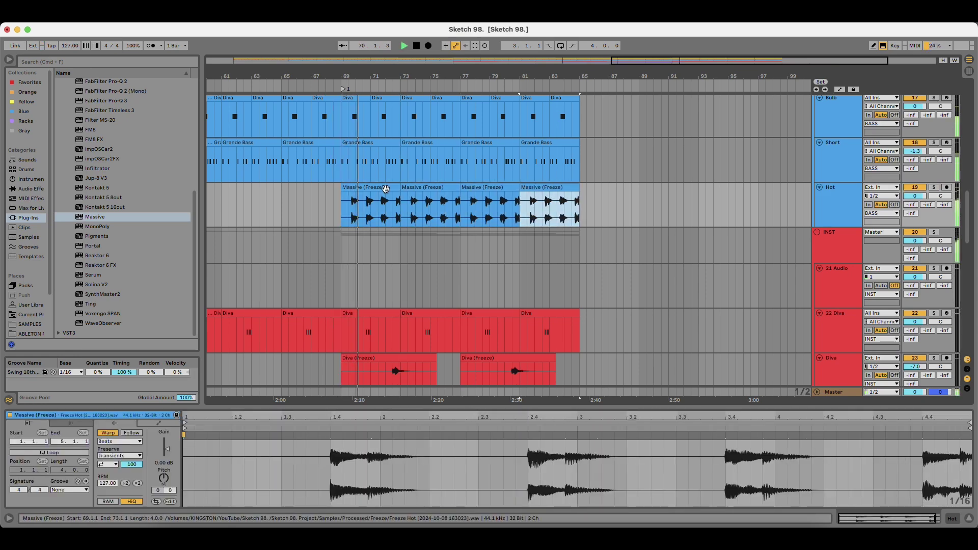
Add an EQ Eight from the EQ & Filters effects to the Hot track.
click(25, 189)
click(85, 102)
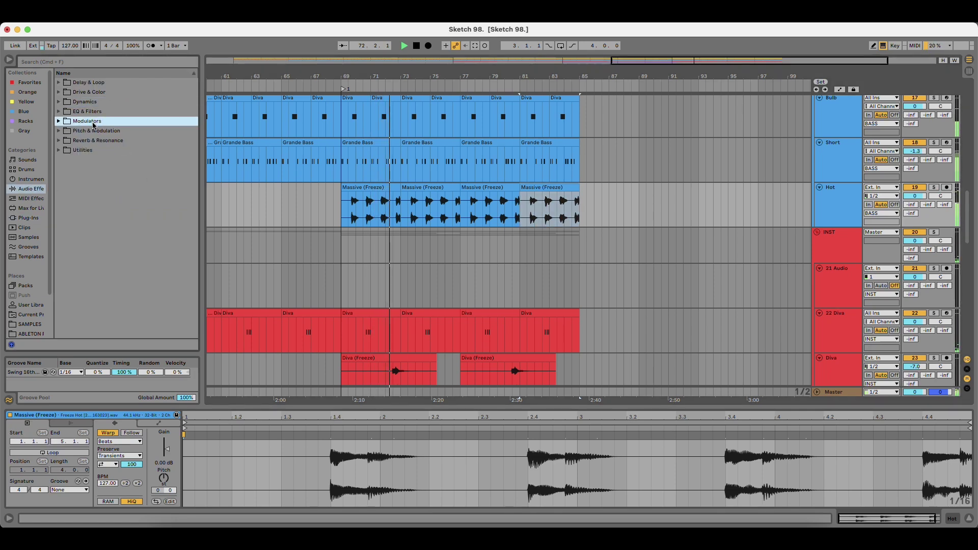
click(89, 111)
drag(92, 141, 408, 213)
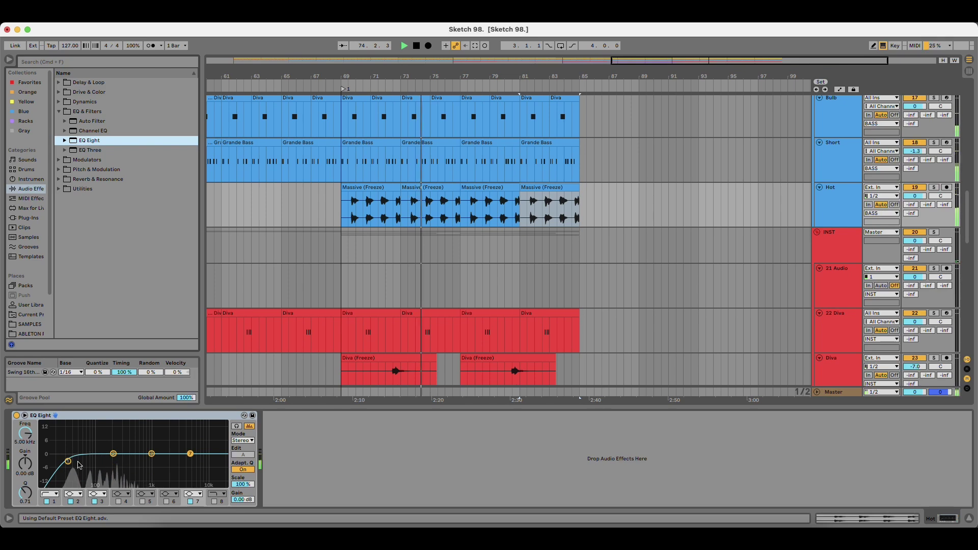
Make EQ Eight's first band a low shelf at 121 Hz with -6.82 dB gain and switch the mode to M/S.
click(50, 494)
click(51, 450)
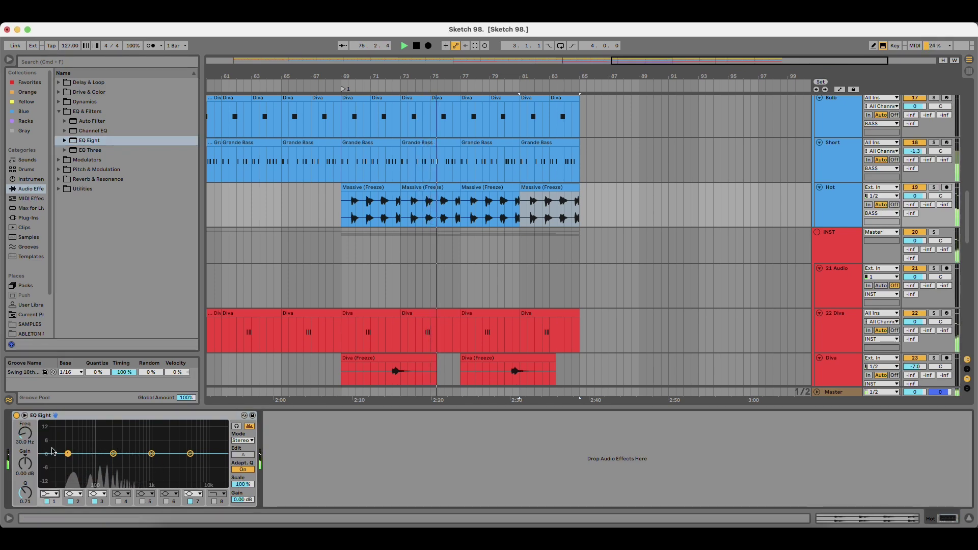
drag(68, 454, 101, 468)
click(242, 440)
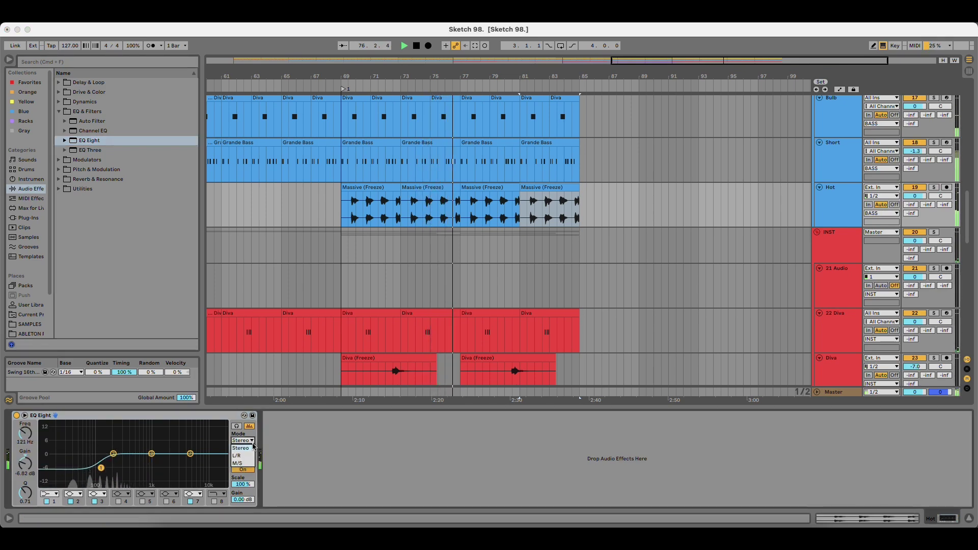
click(240, 466)
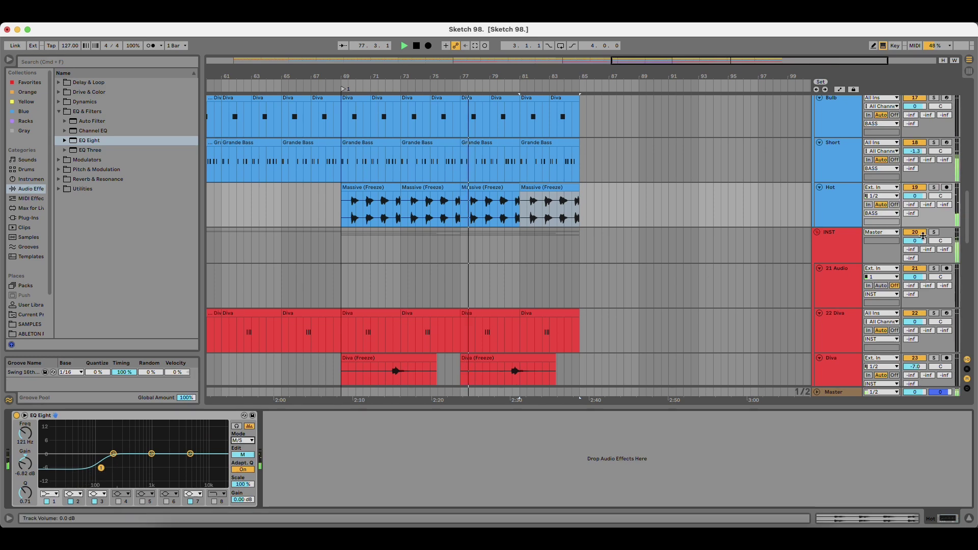
Lower the Hot track's volume to -1.9 dB and check the balance by playing from bar 67.
drag(915, 196, 915, 204)
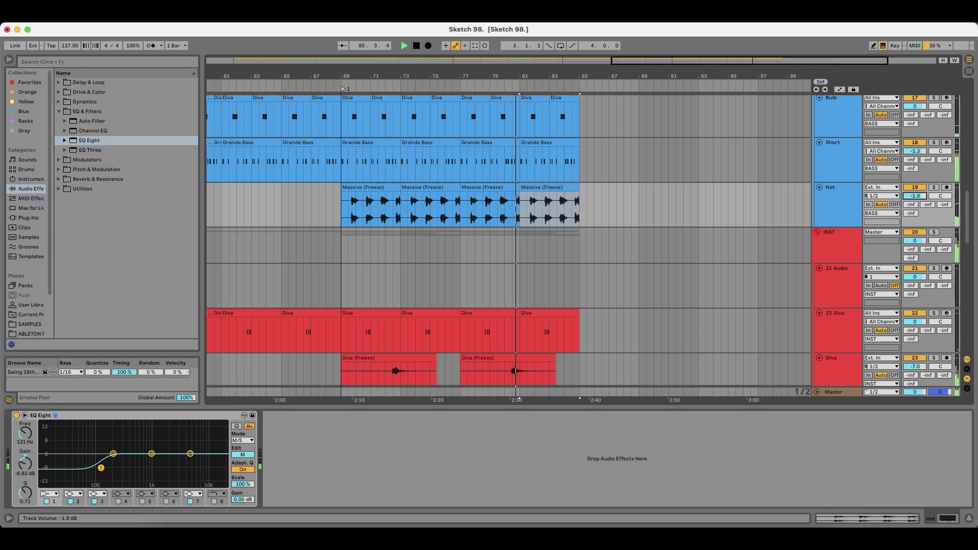
click(311, 246)
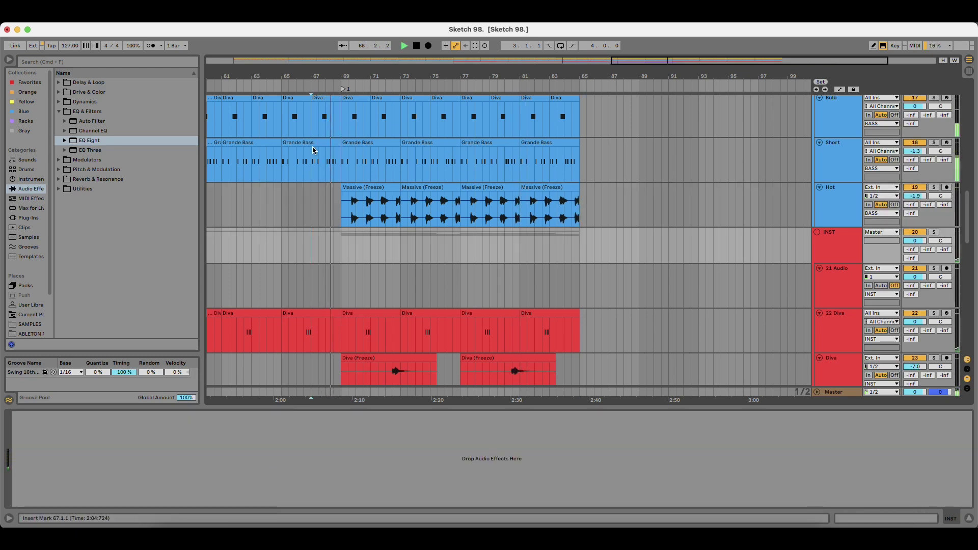
drag(309, 80, 418, 80)
key(space)
key(space)
Show the automation lane for the Grande Bass Filter 1 Freq on the Short track.
click(838, 144)
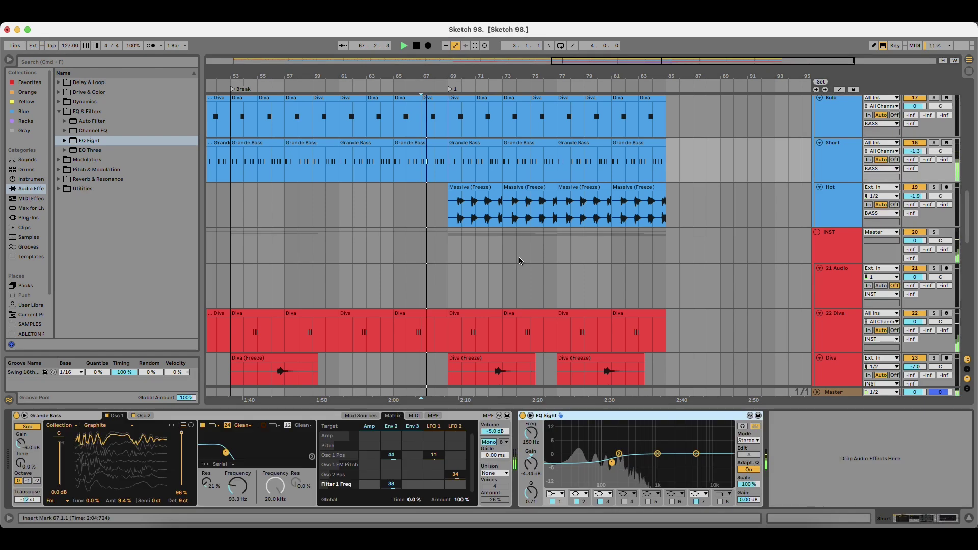
click(241, 481)
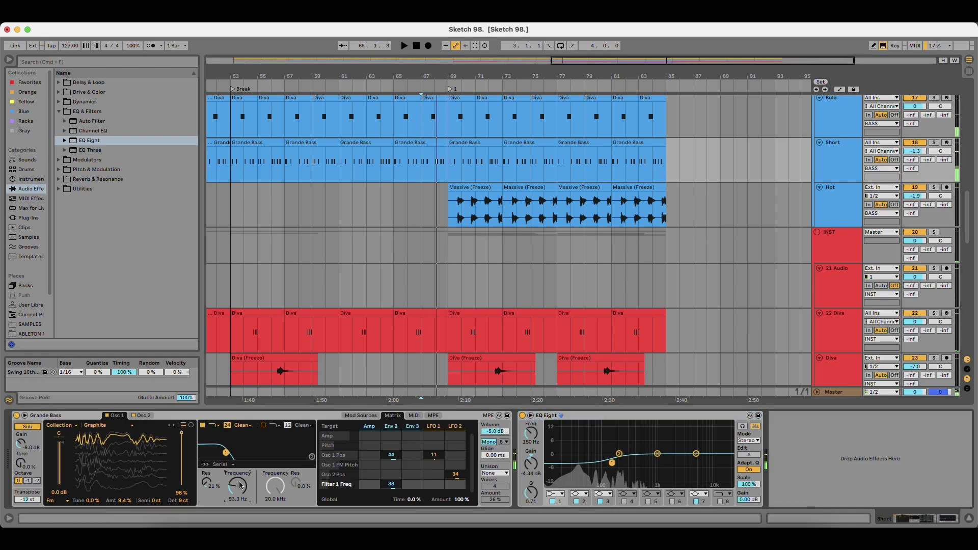
right_click(241, 485)
click(292, 443)
key(space)
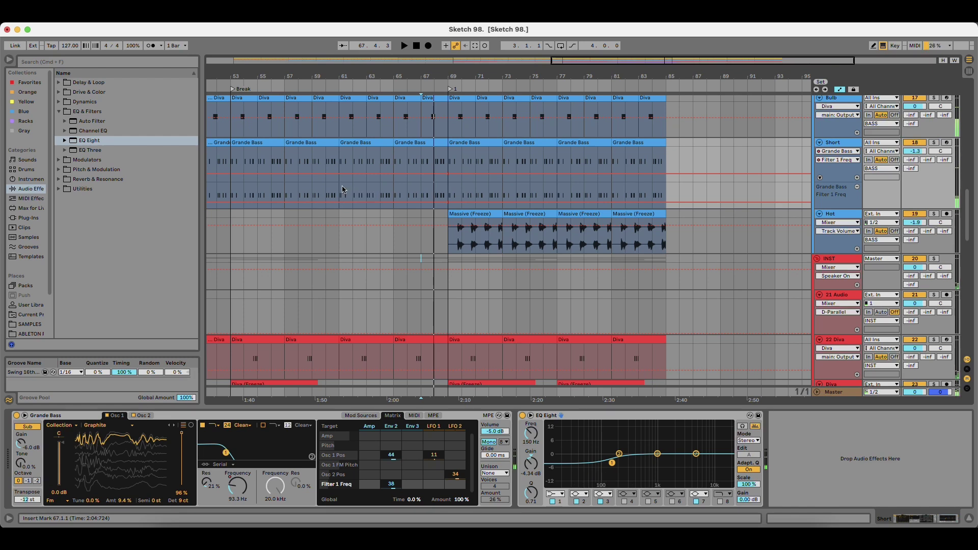
Automate the Short track's Filter 1 Freq down to 53.0 Hz across the break from bar 53 until just before bar 69.
drag(296, 77, 322, 75)
click(246, 188)
key(space)
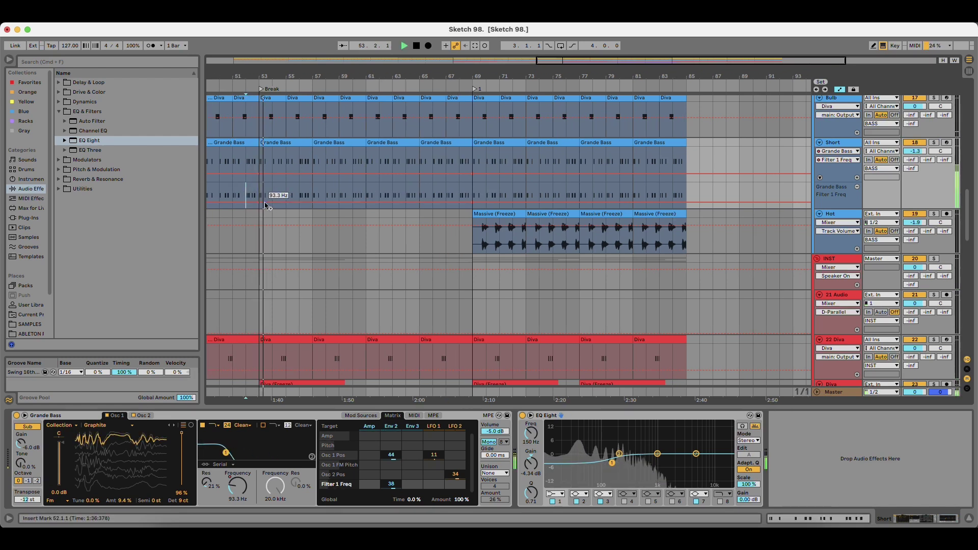
click(472, 202)
click(469, 202)
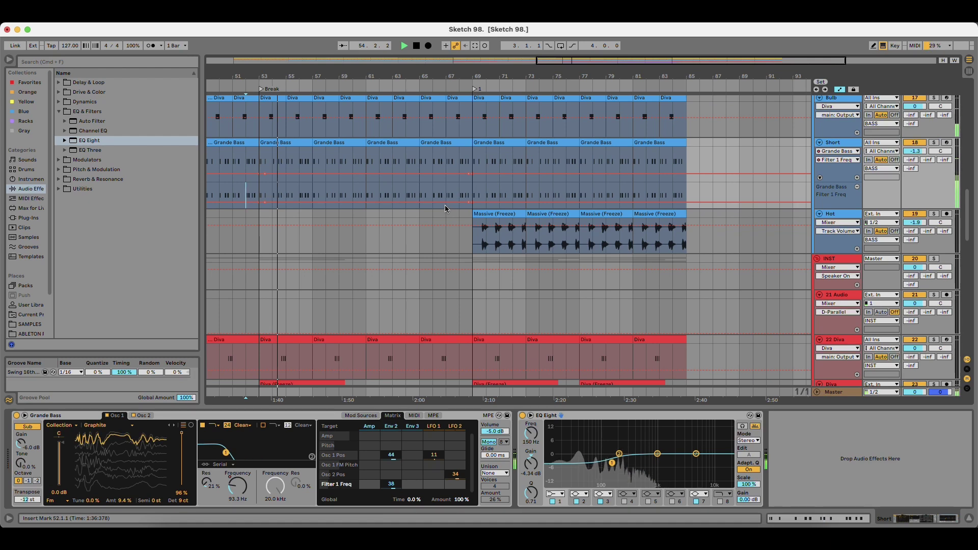
drag(445, 205, 445, 205)
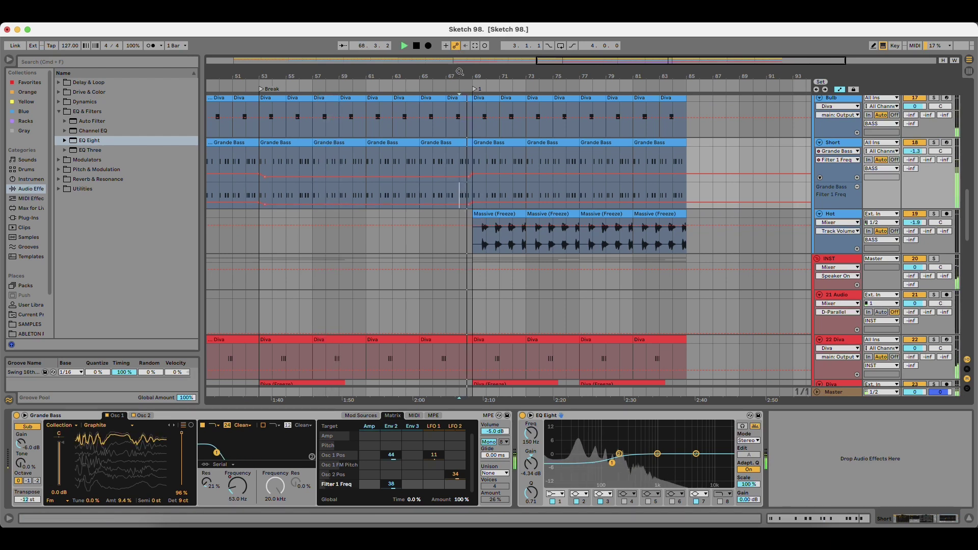
Listen to the transition from the break into bar 69 and display the Hot track's effects.
drag(459, 73, 354, 74)
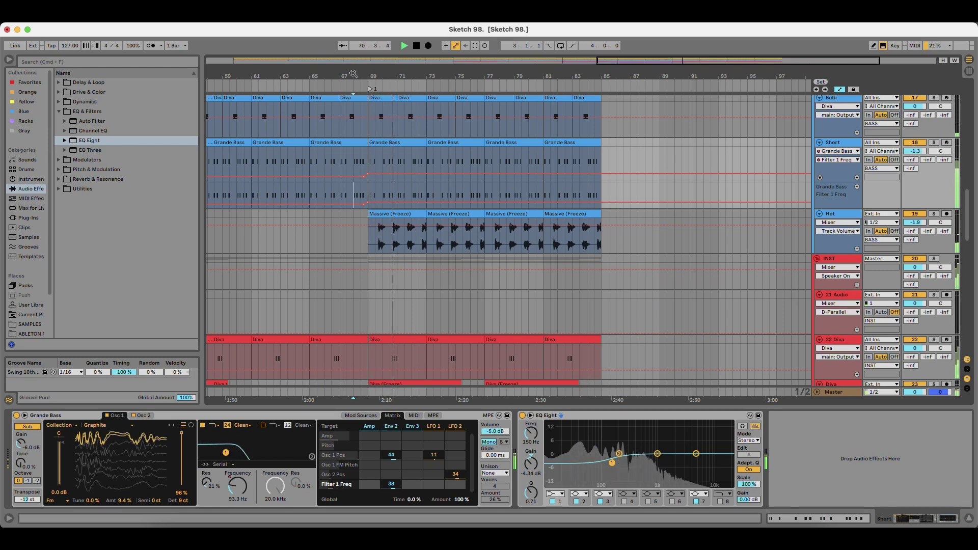
click(659, 222)
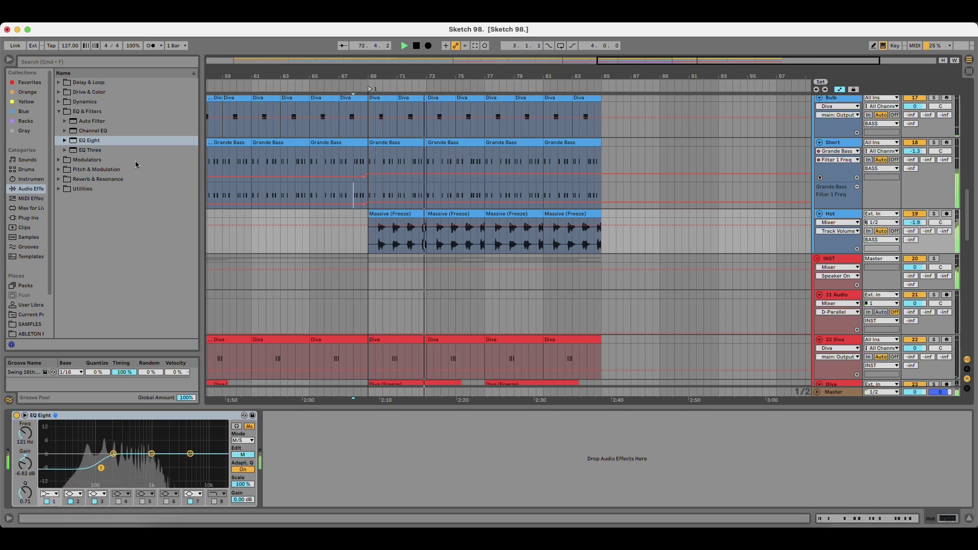
Add an Auto Filter after the EQ Eight on the Hot track and set its low-pass cutoff to 758 Hz with 20% resonance.
click(92, 121)
drag(305, 454, 327, 477)
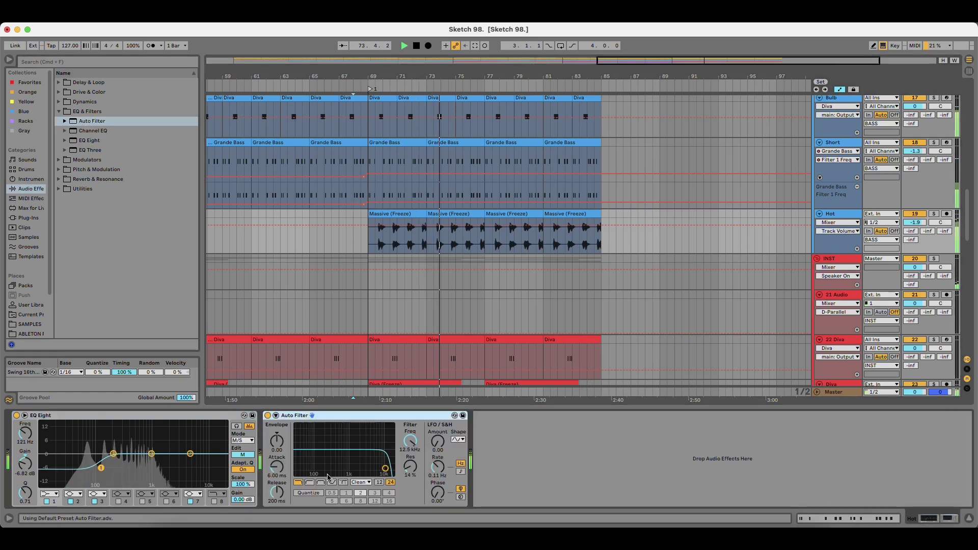
drag(385, 469, 345, 467)
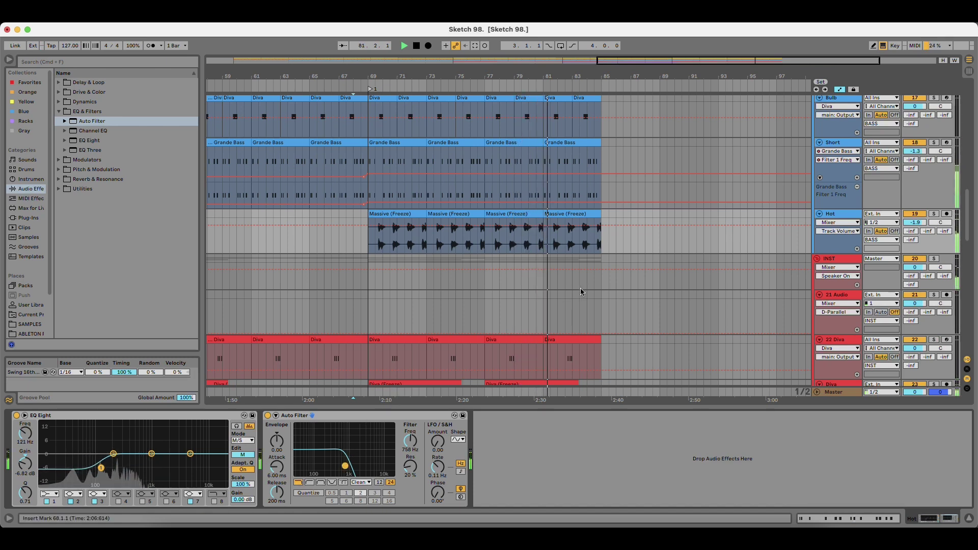
click(612, 219)
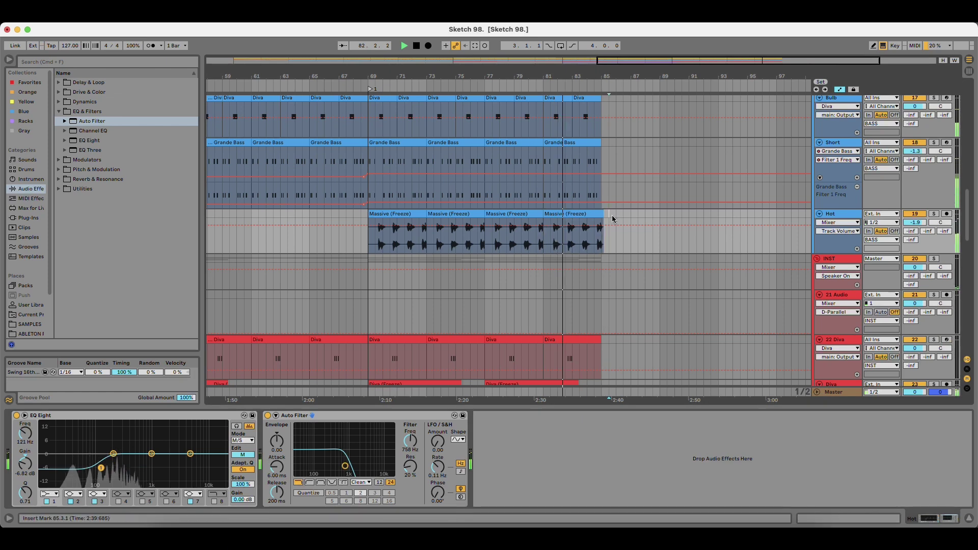
scroll(591, 283, down, 10)
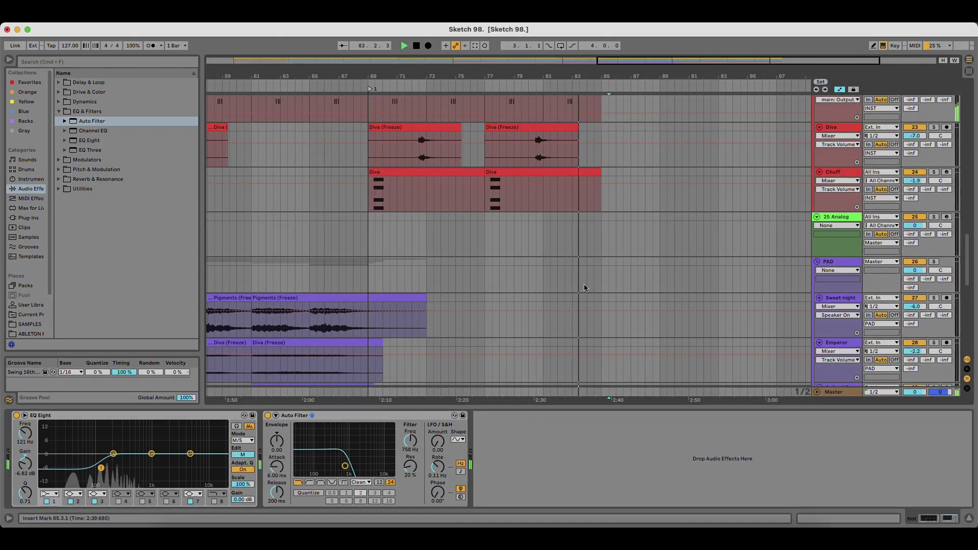
scroll(546, 296, down, 6)
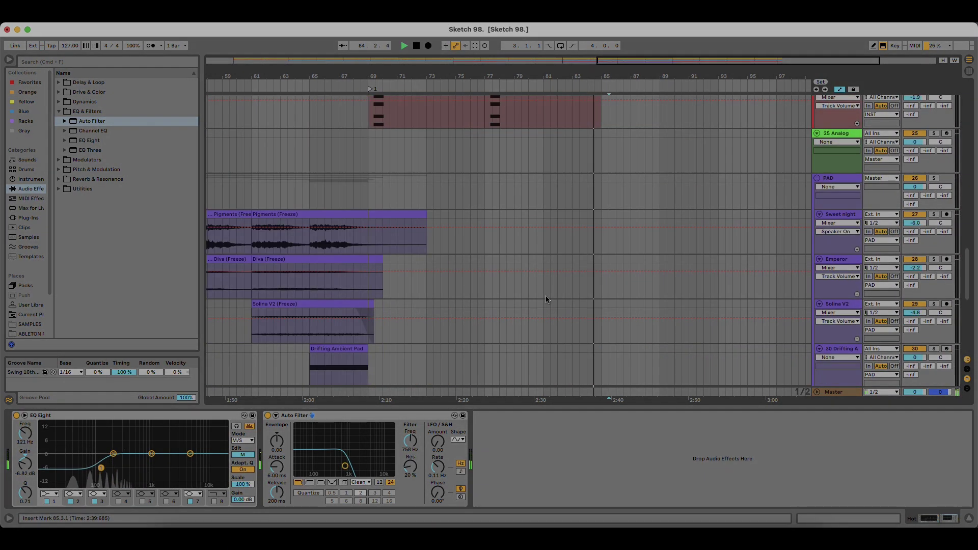
scroll(548, 296, up, 8)
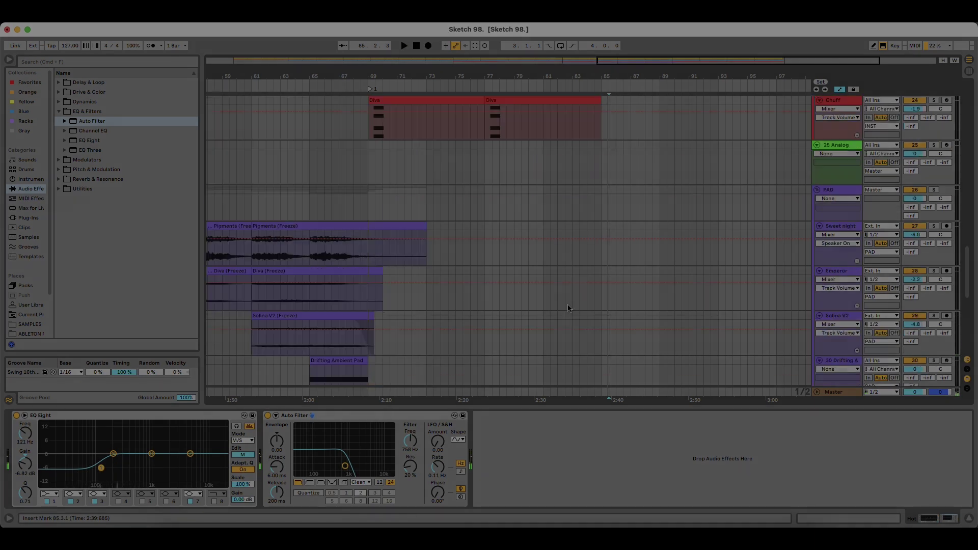
scroll(547, 297, up, 9)
scroll(548, 296, down, 10)
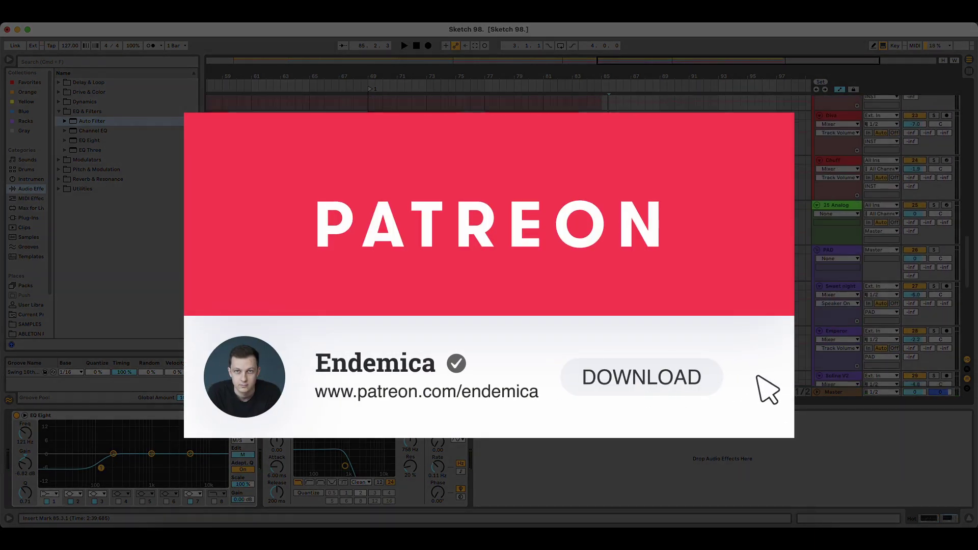
scroll(547, 297, down, 8)
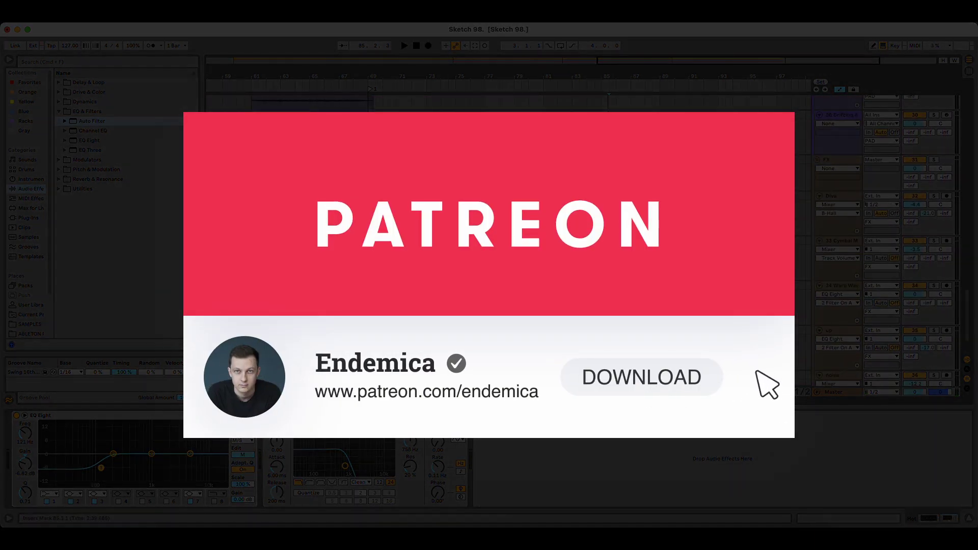